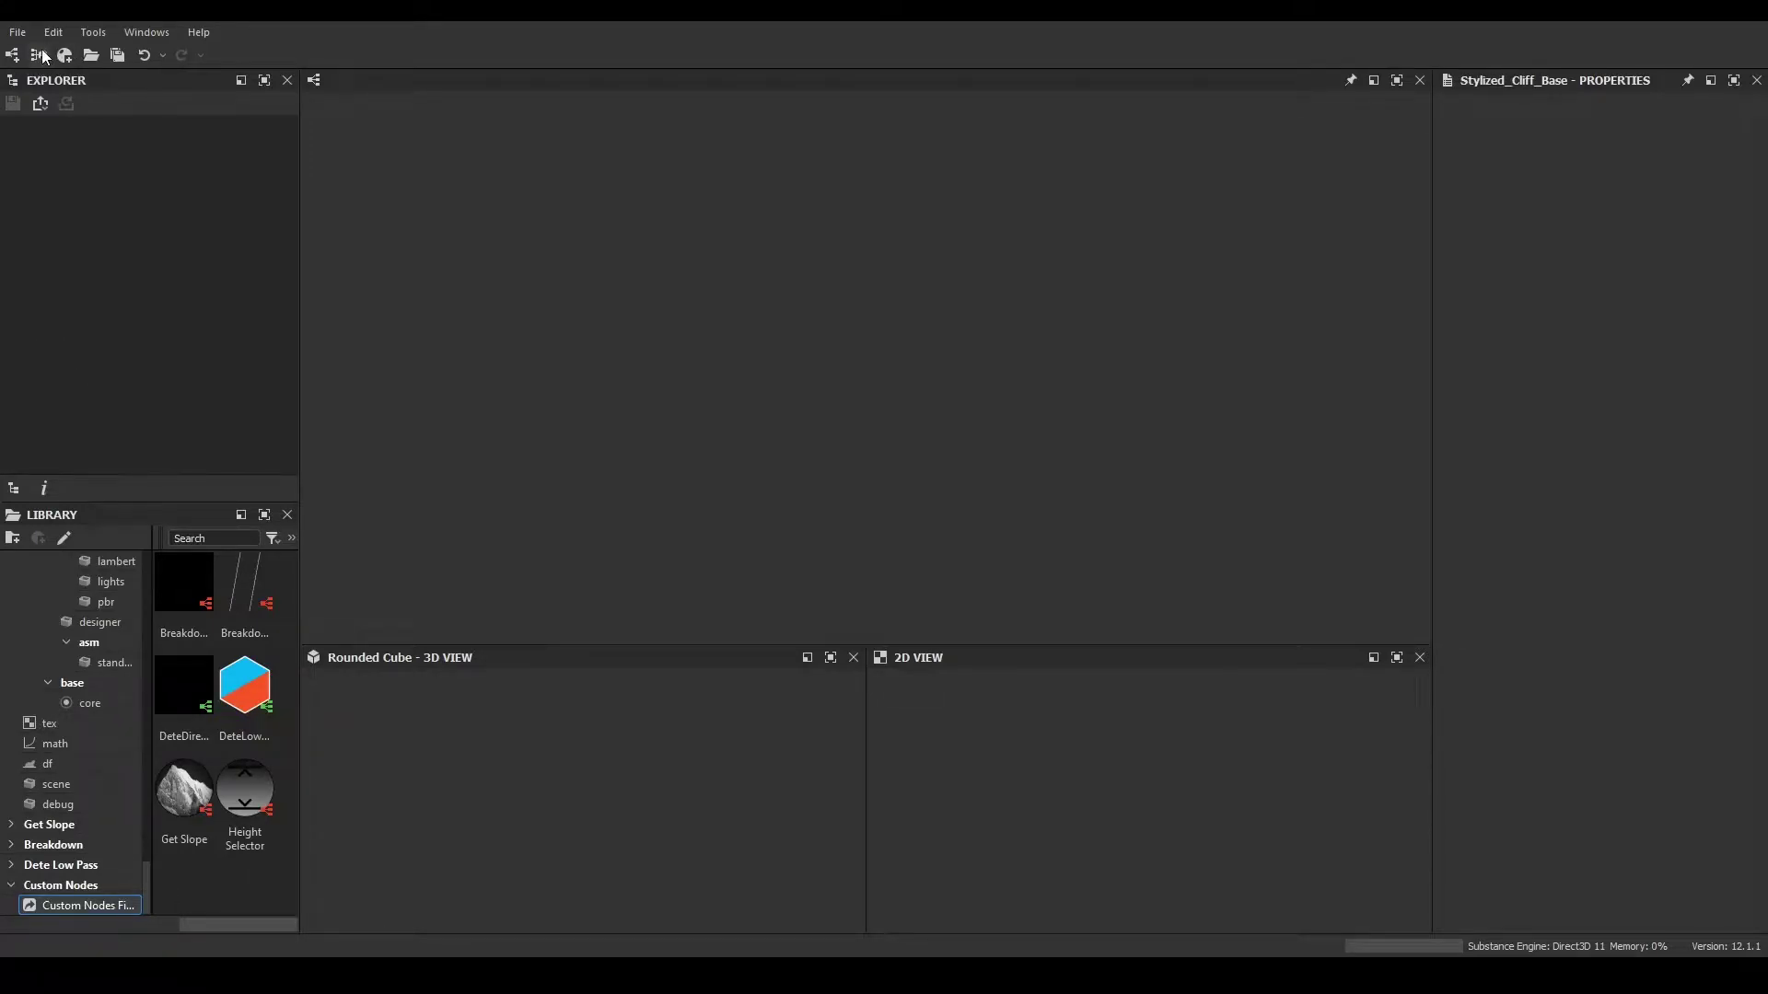
- Create a new Substance graph named Stylized Cliff from the Empty template in a new package
click(11, 56)
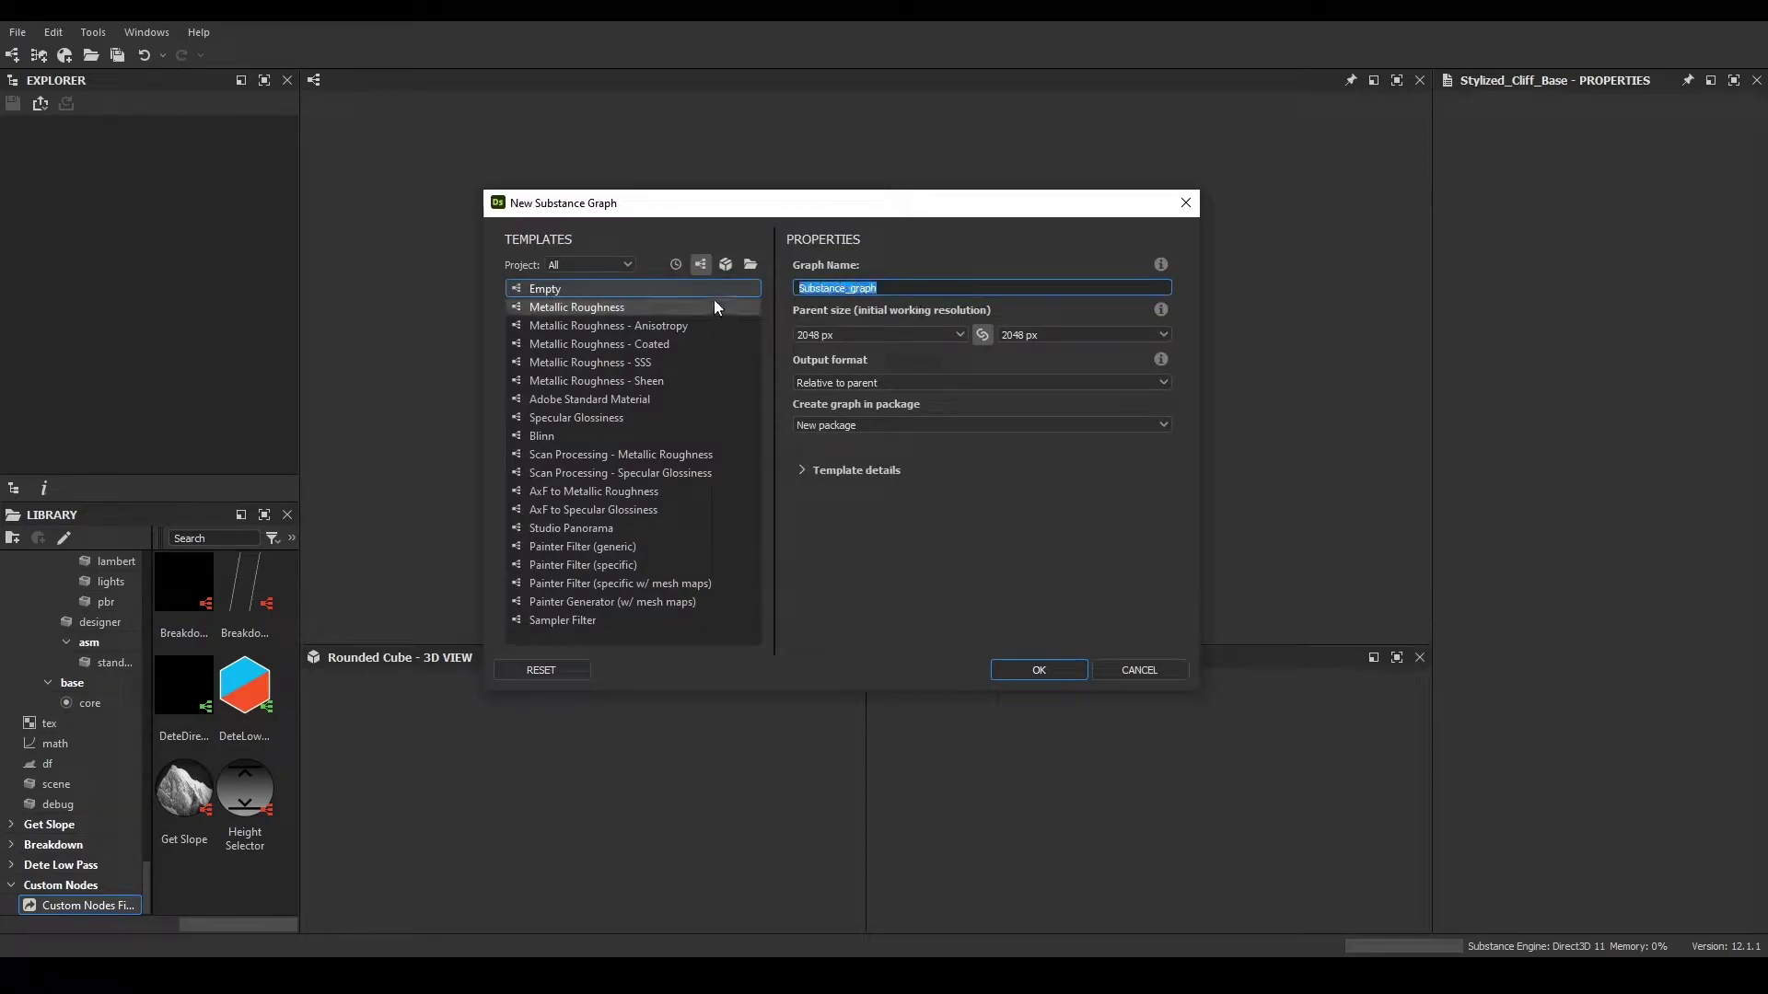
text(Stylized)
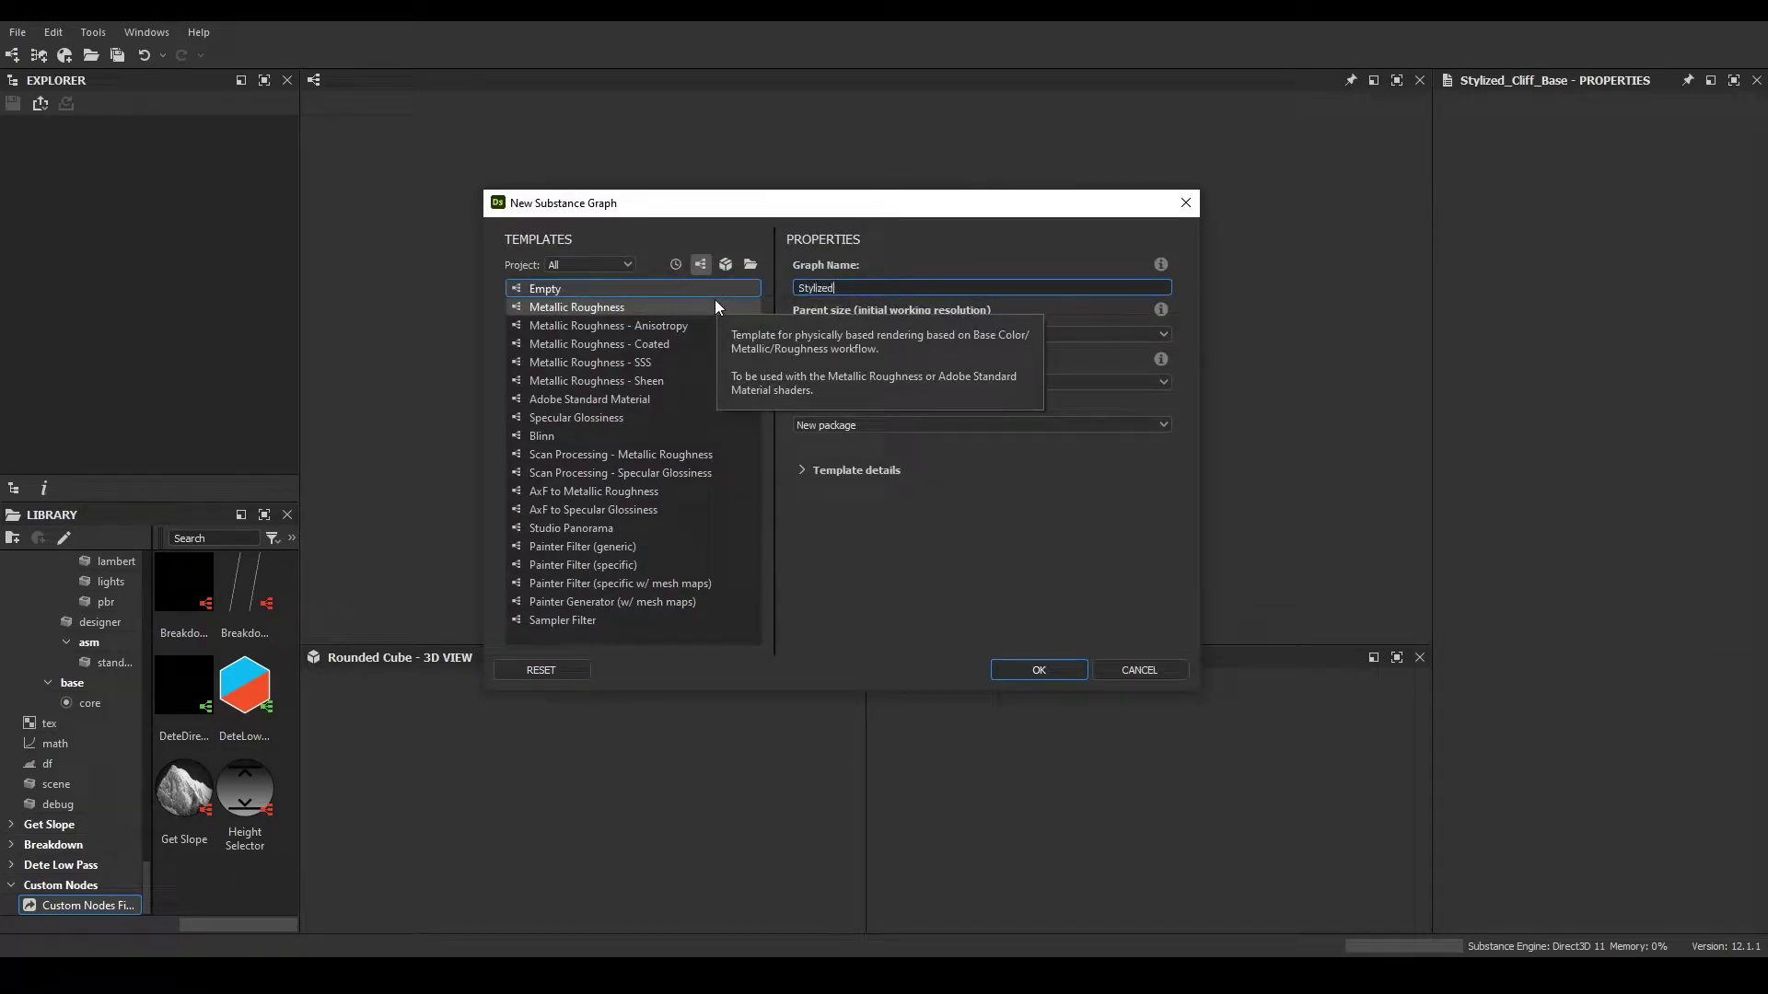
text( Cliff)
click(1060, 518)
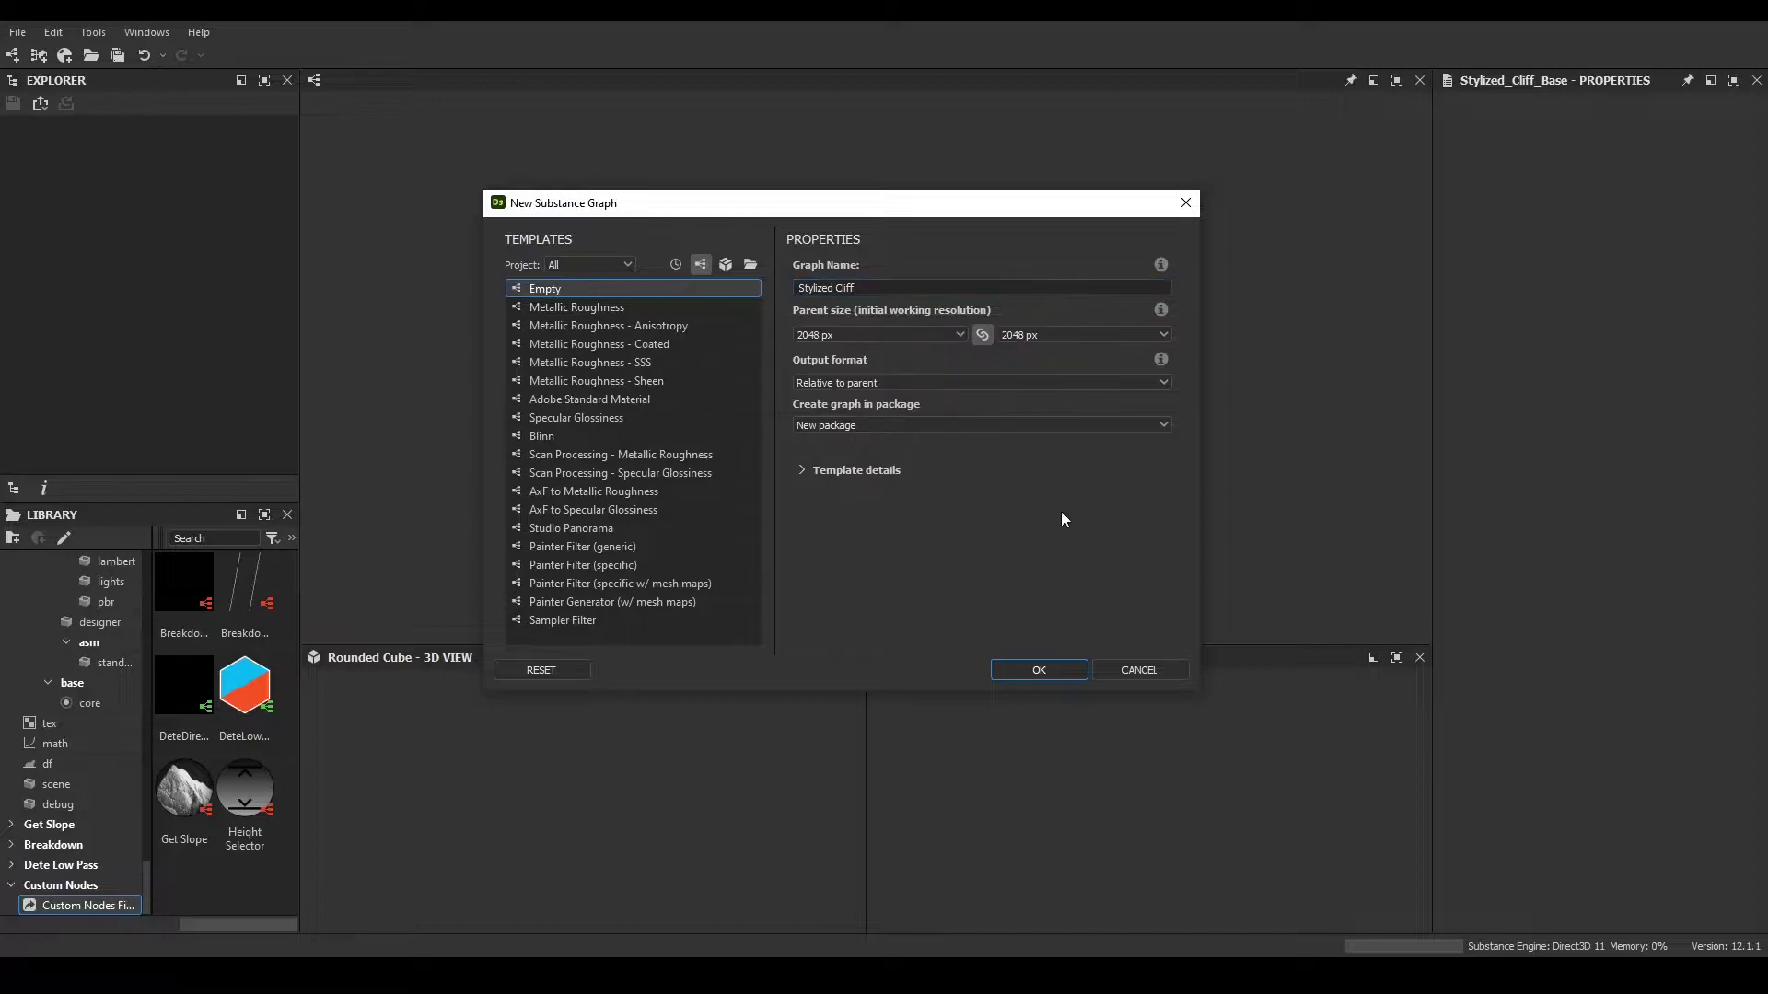
click(1039, 671)
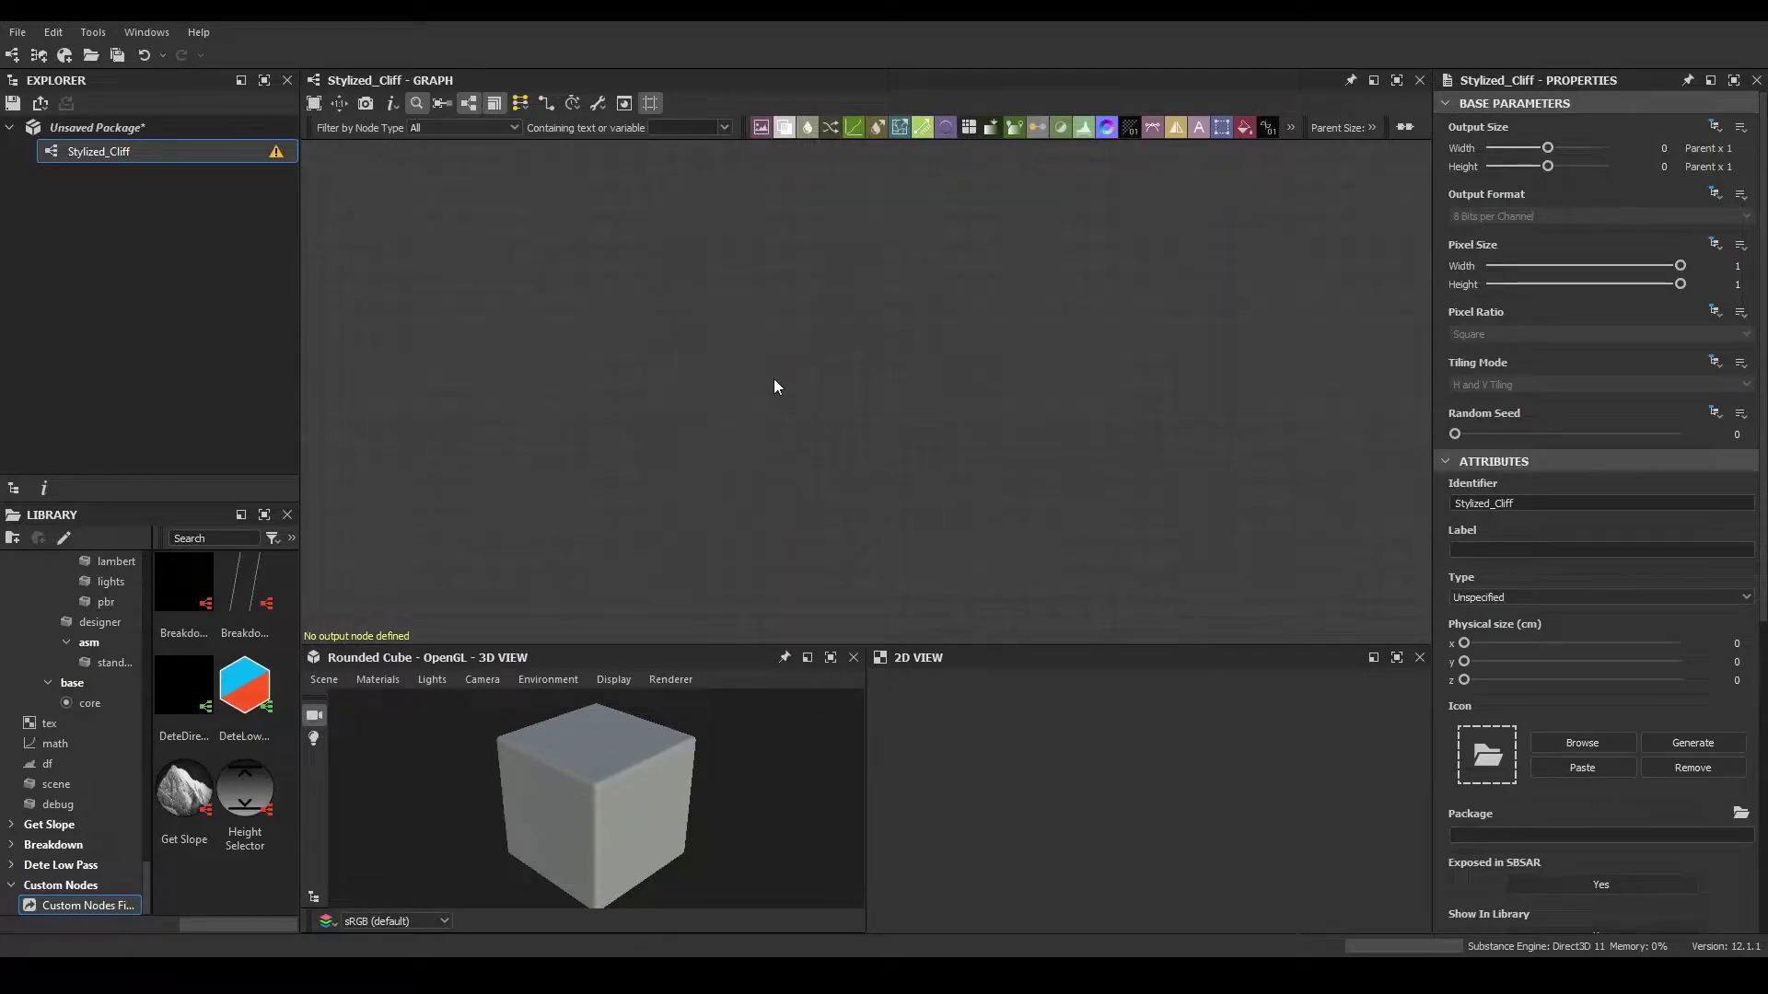
- Add a Base Material node to the empty graph
key(space)
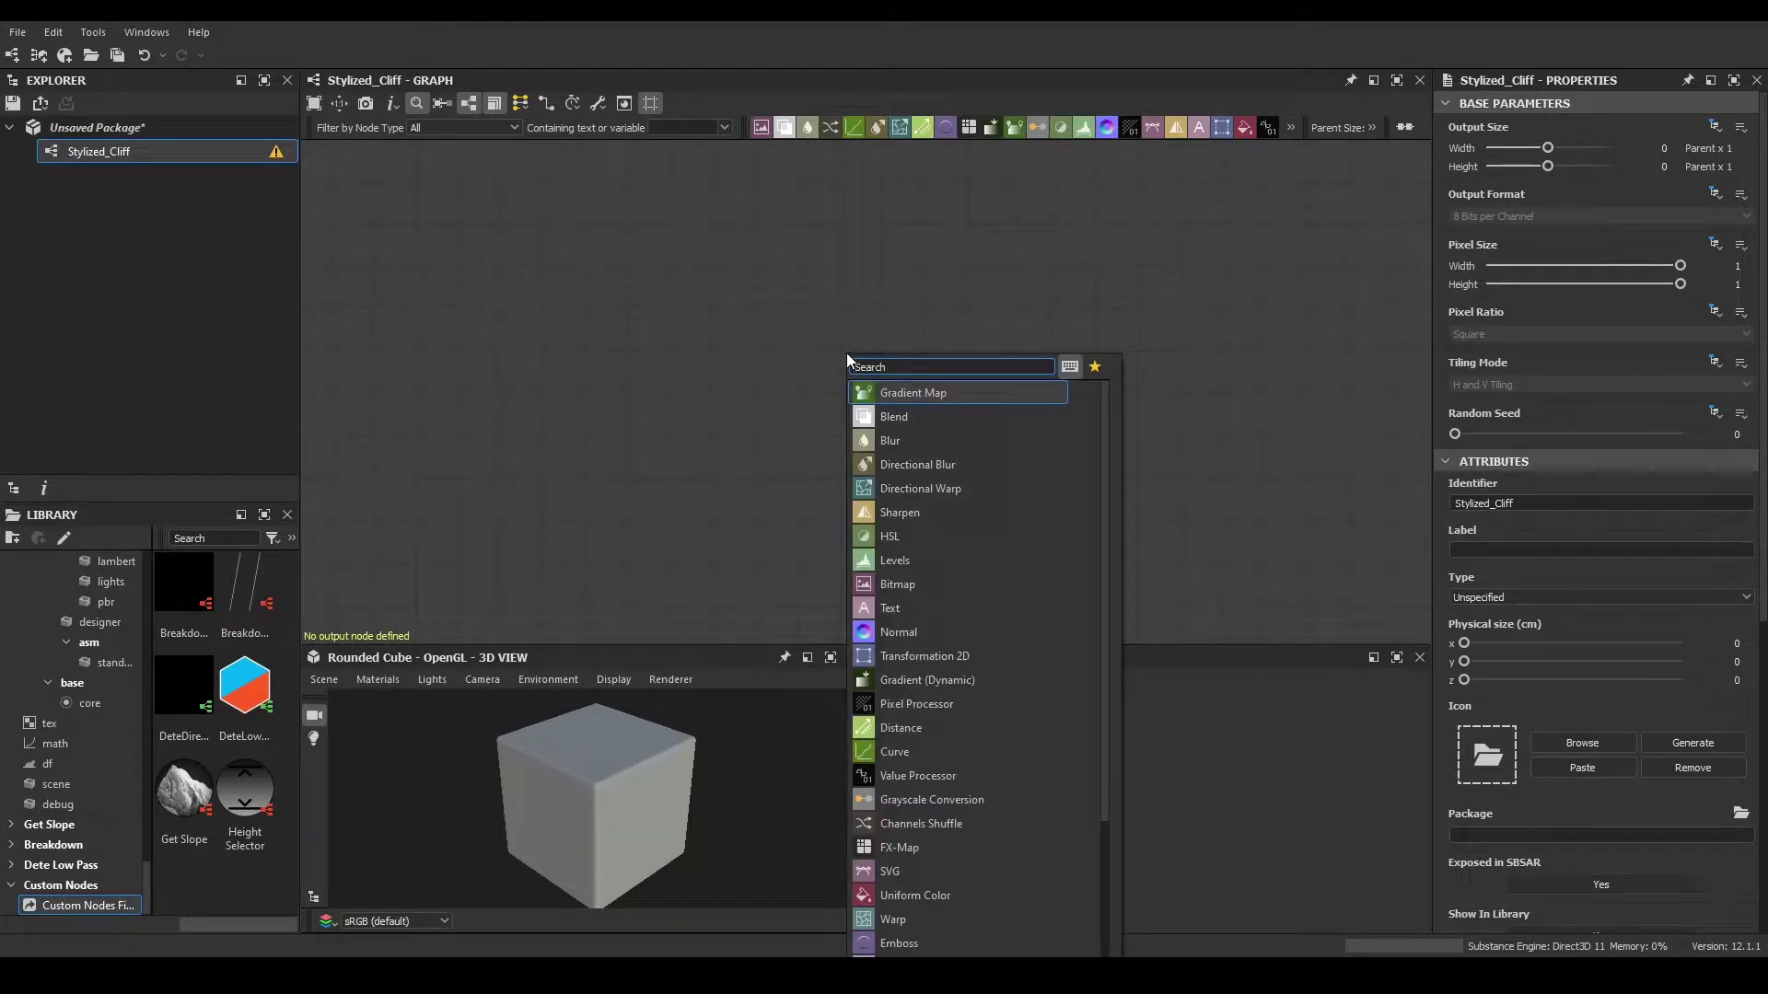
text(base c)
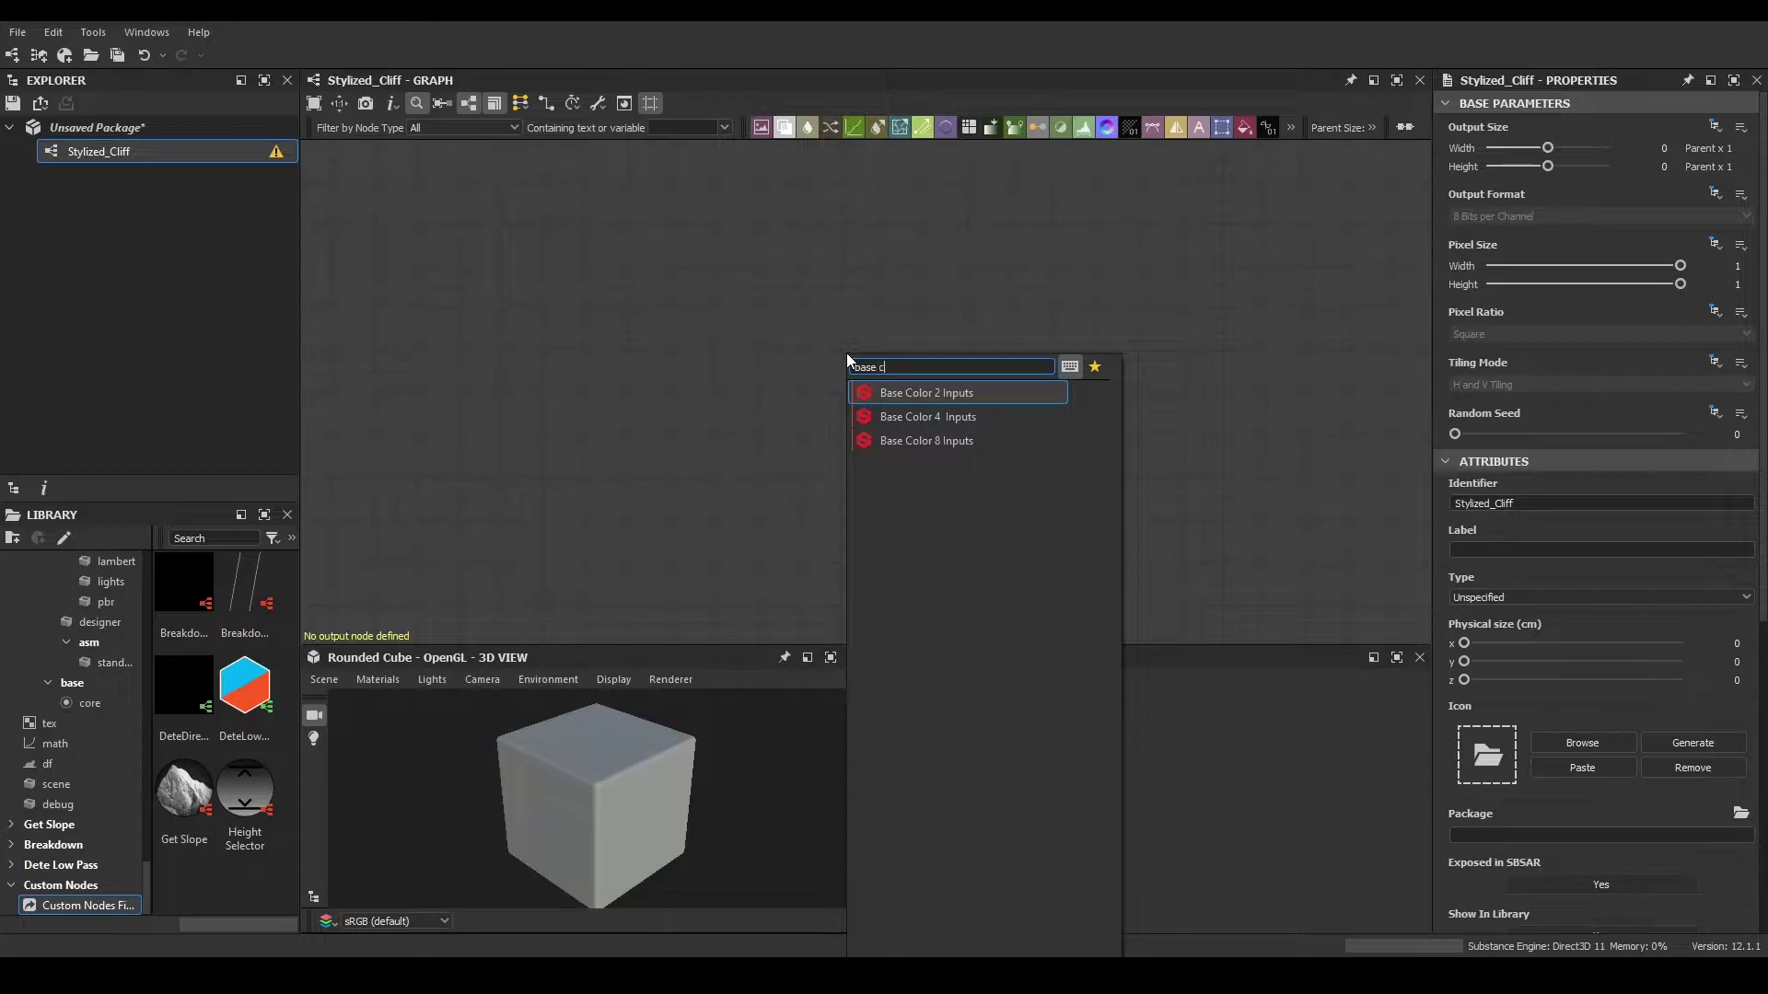
key(BackSpace)
click(945, 465)
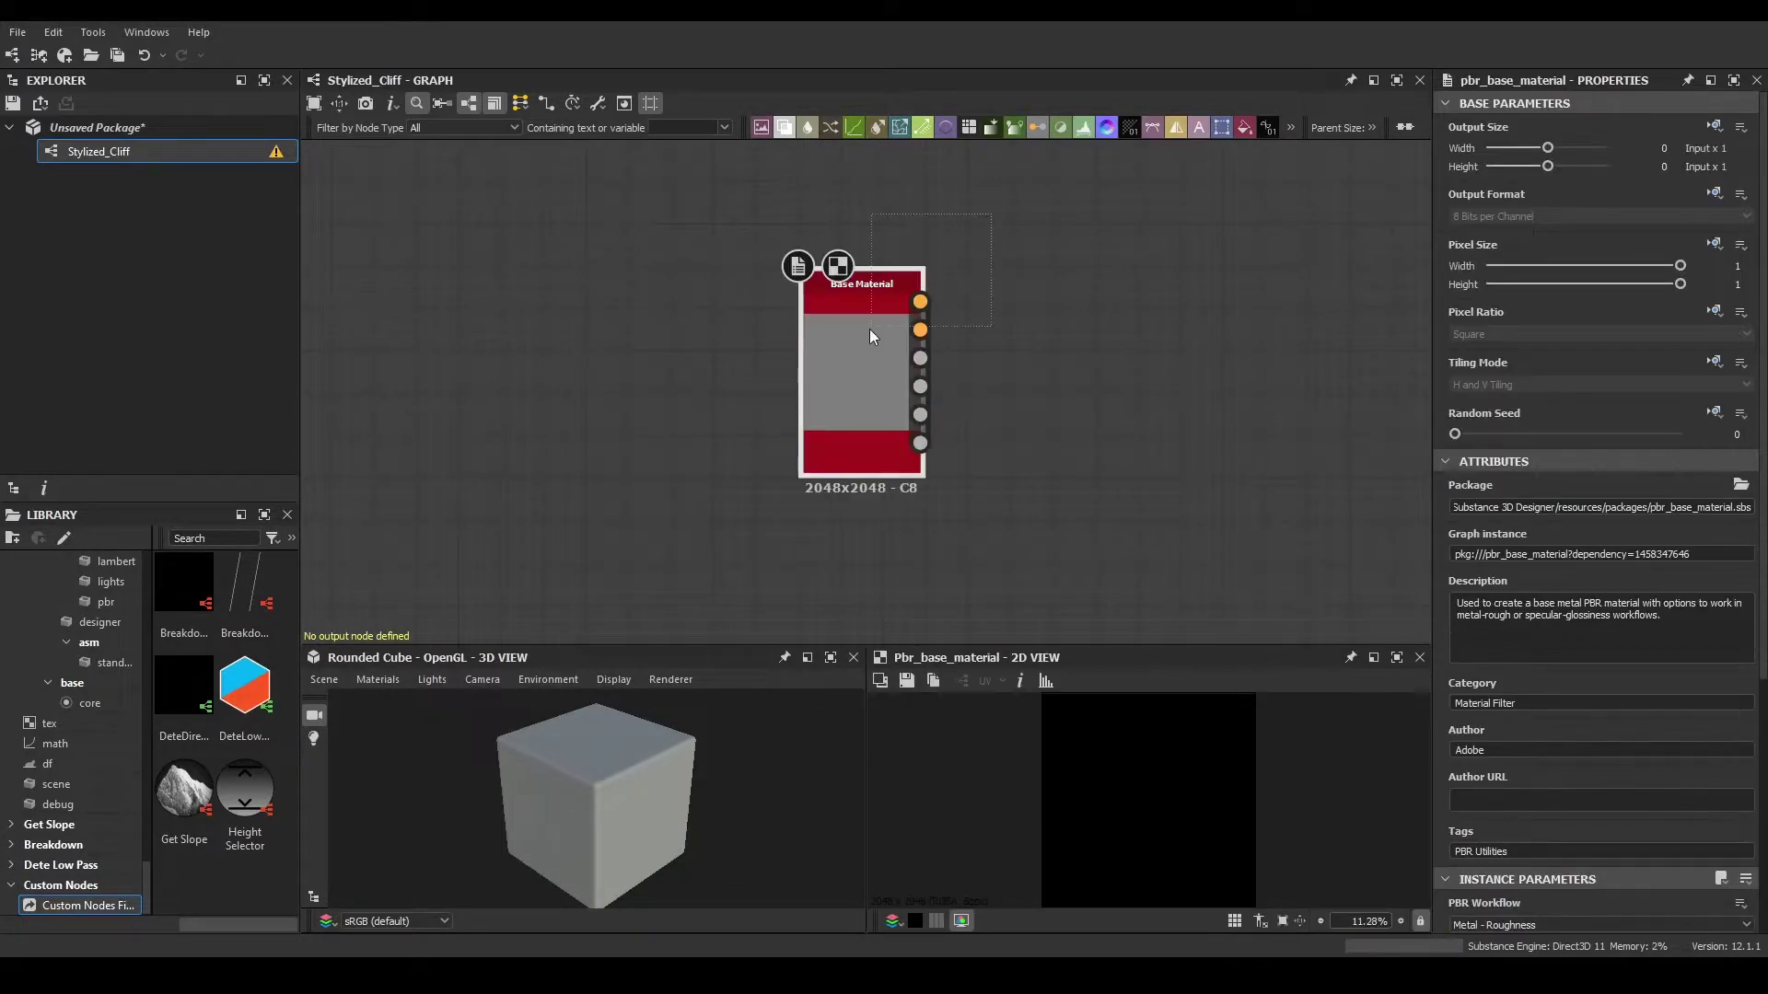
- Create output nodes from the Base Material node, without nodes for the hidden connectors
right_click(827, 390)
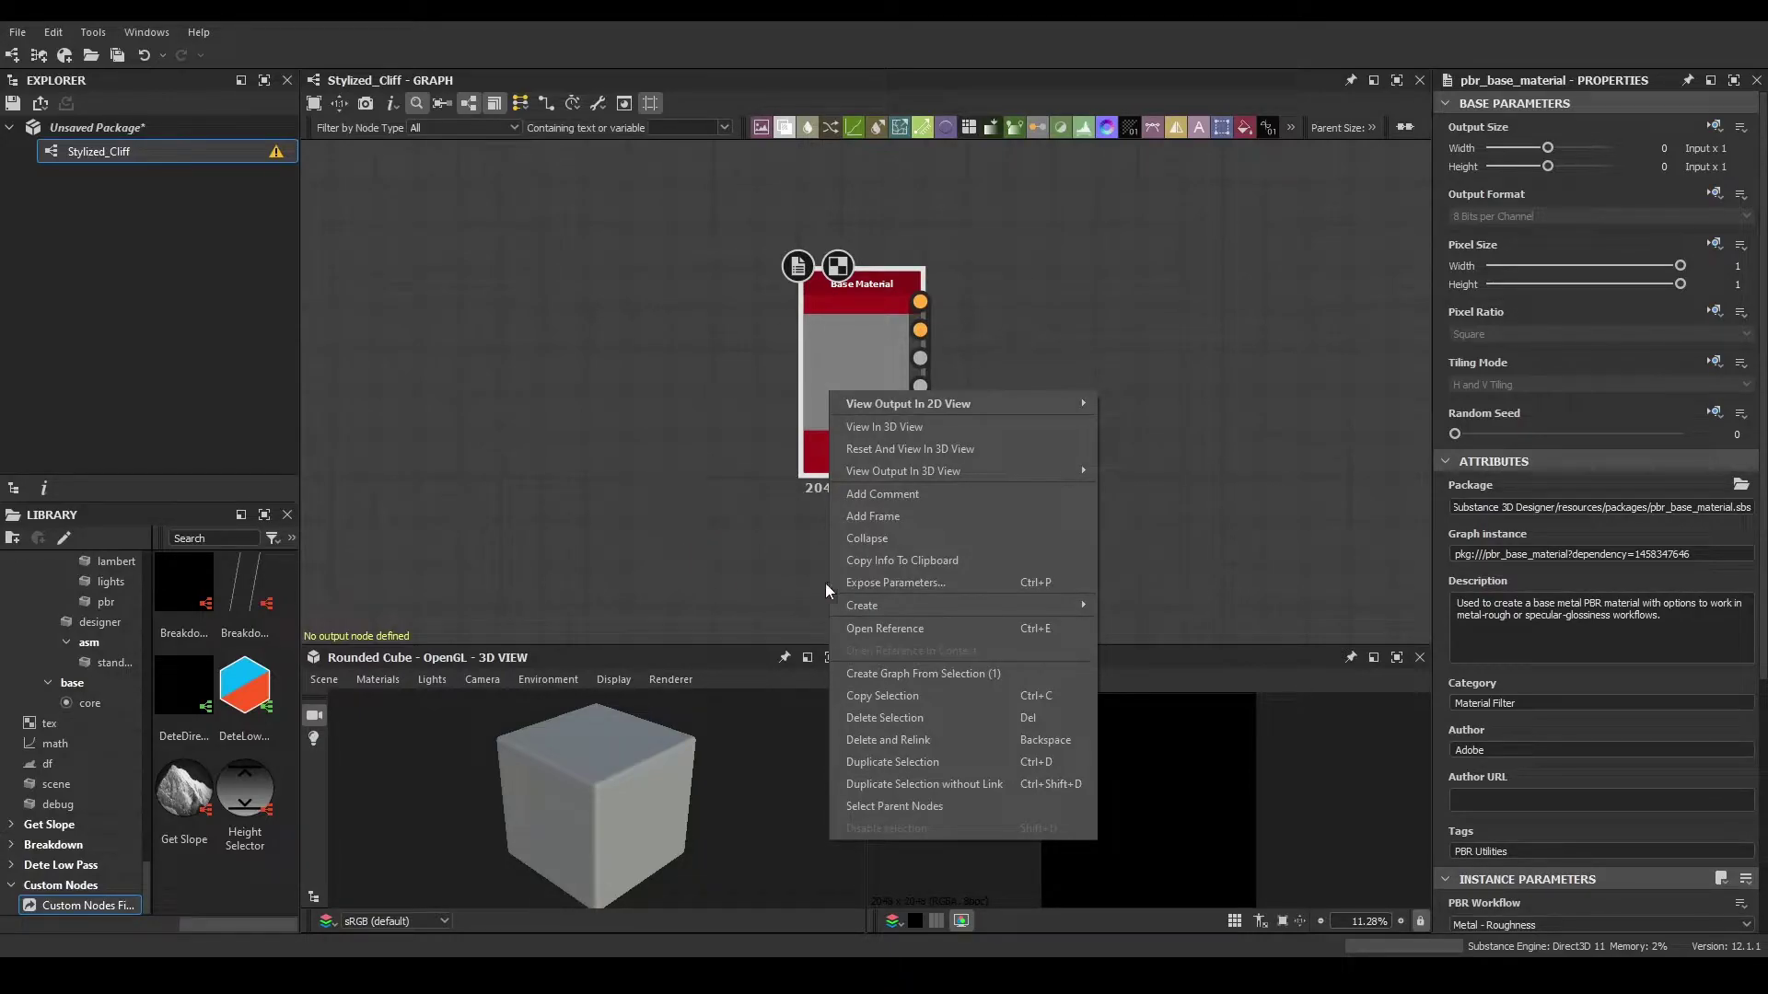
mouse_move(971, 605)
click(1146, 625)
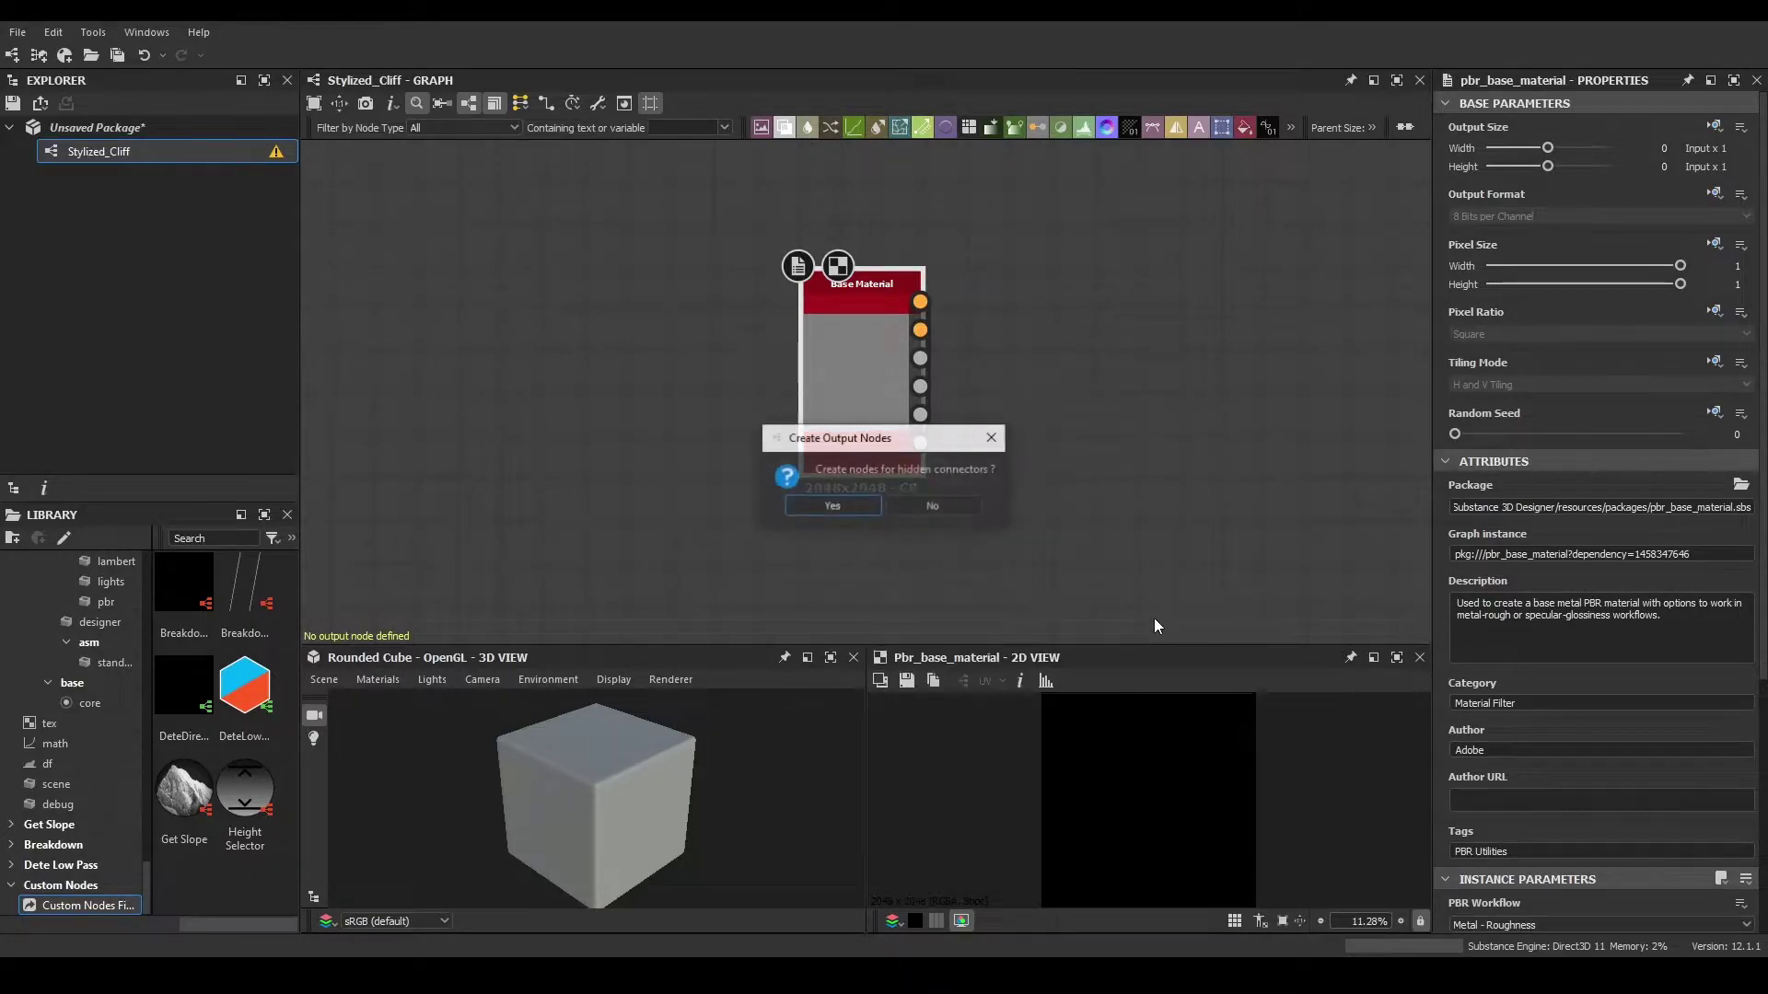
click(933, 505)
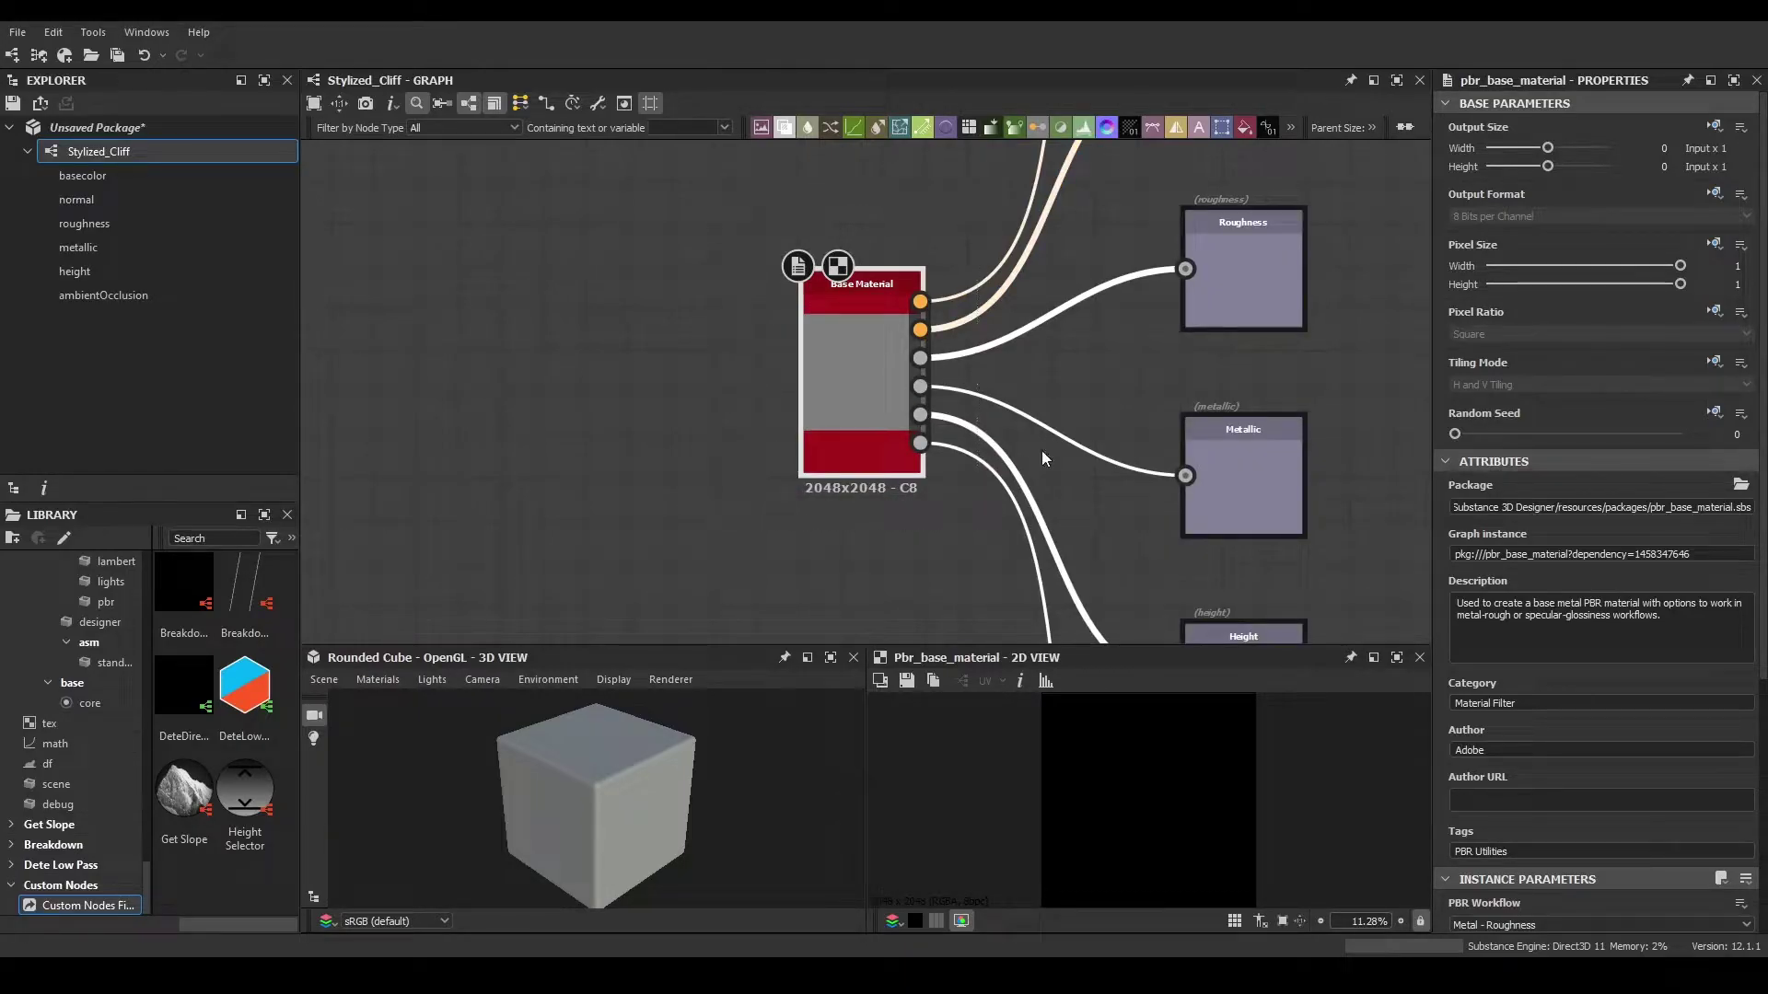
- Delete the Base Material node, keeping its output nodes
middle_drag(1042, 450, 887, 453)
scroll(884, 455, down, 2)
key(Delete)
scroll(895, 501, down, 2)
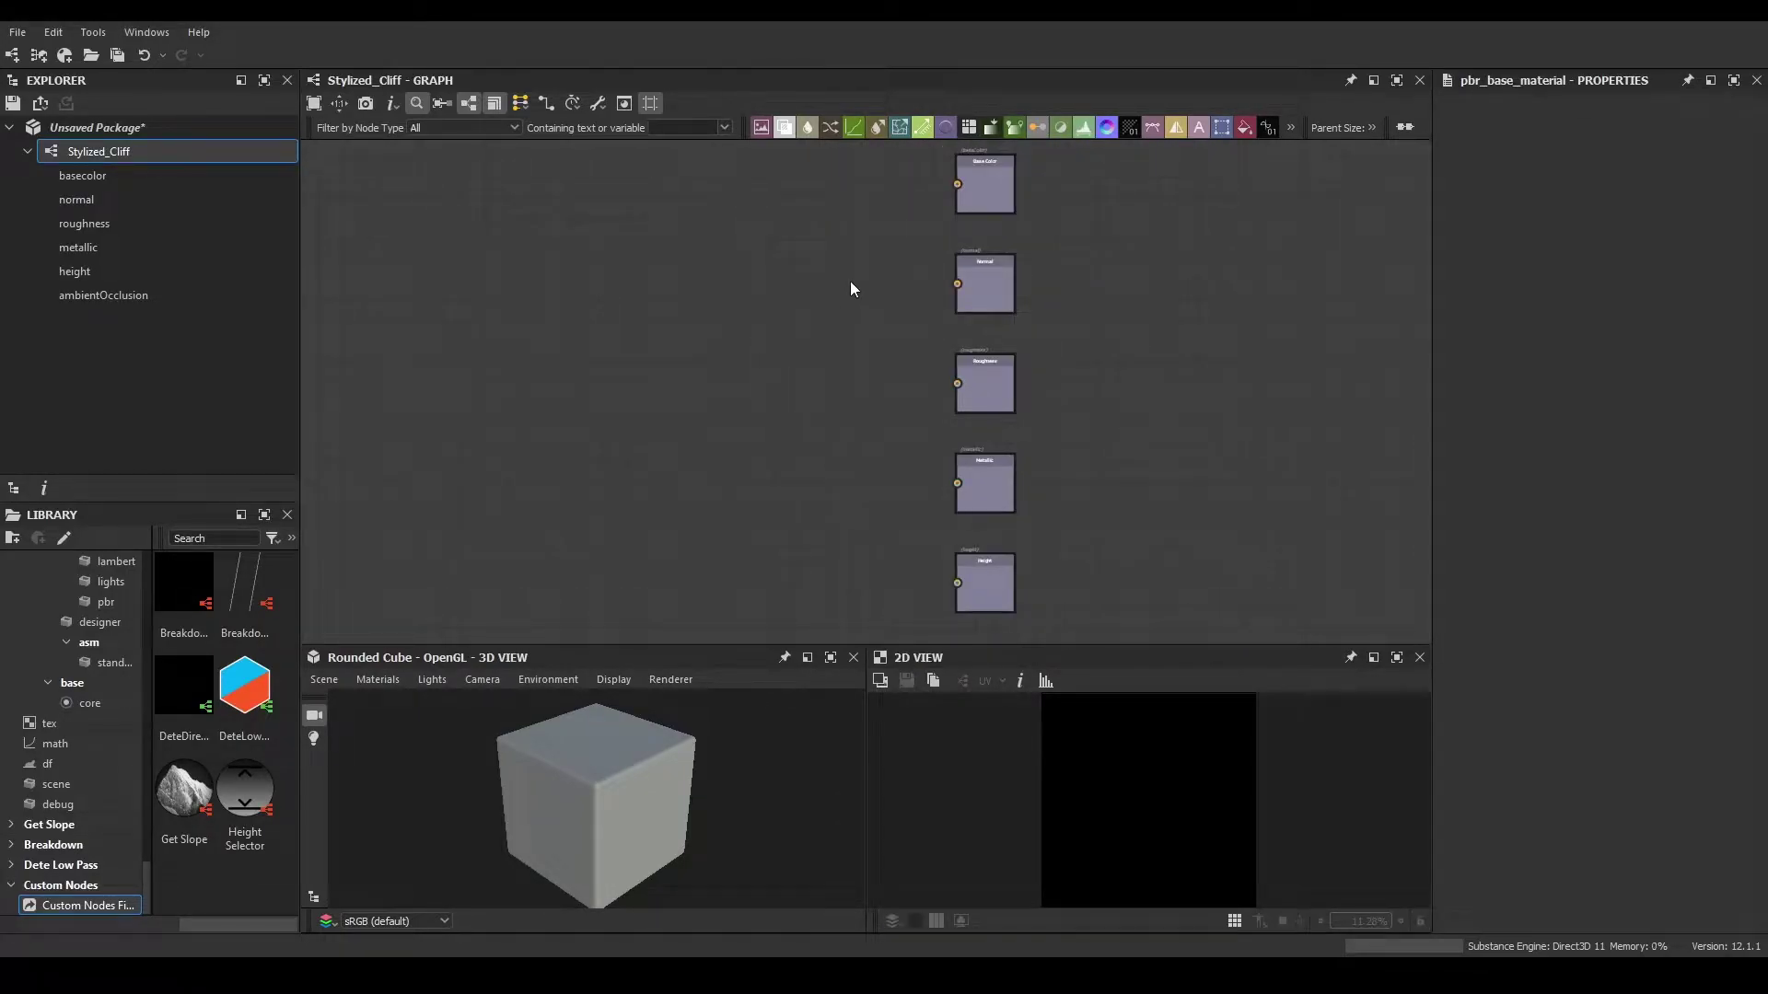
- Delete the Metallic output node from the column of outputs
middle_drag(1100, 523, 1063, 450)
scroll(999, 387, up, 3)
drag(1028, 427, 815, 478)
key(Delete)
- Close the gaps in the output column by moving the remaining output nodes closer together
middle_drag(988, 483, 995, 305)
scroll(996, 306, down, 3)
drag(1065, 434, 926, 543)
drag(938, 541, 943, 388)
middle_drag(1034, 232, 1001, 317)
drag(1019, 199, 925, 327)
drag(902, 328, 902, 360)
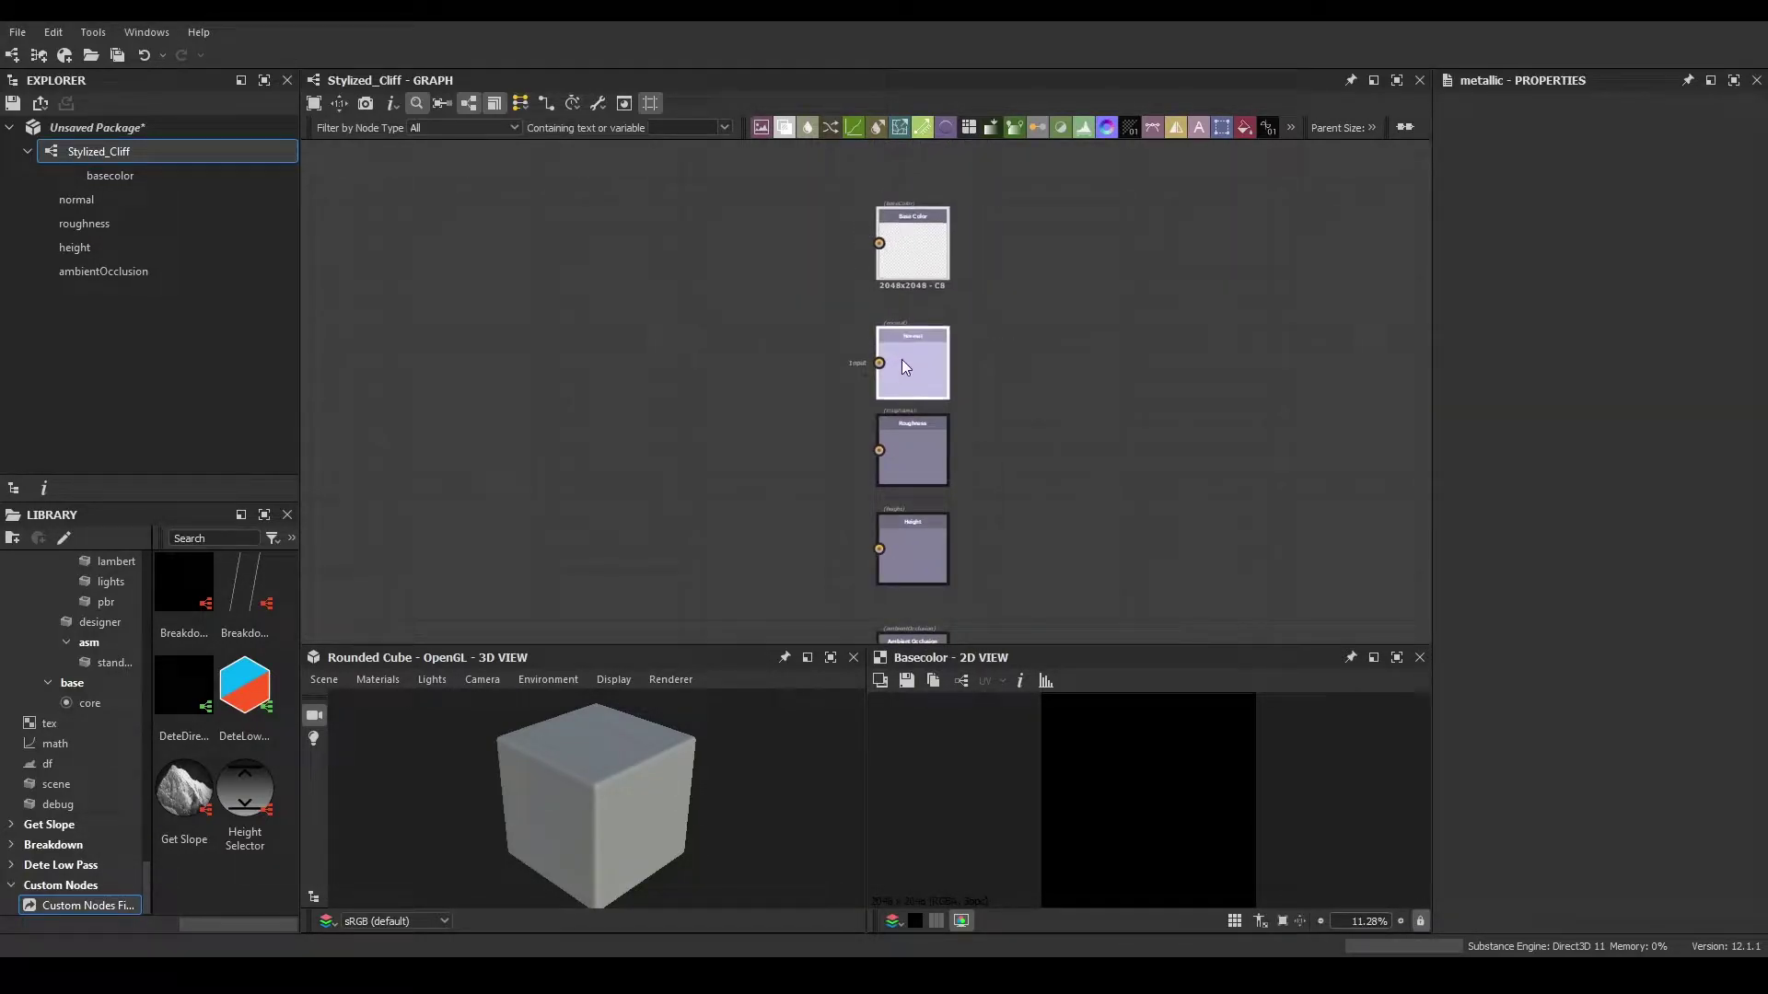
scroll(737, 304, up, 2)
- Add a Uniform Color node feeding the Base Color output, in grayscale mode with output value 214
key(space)
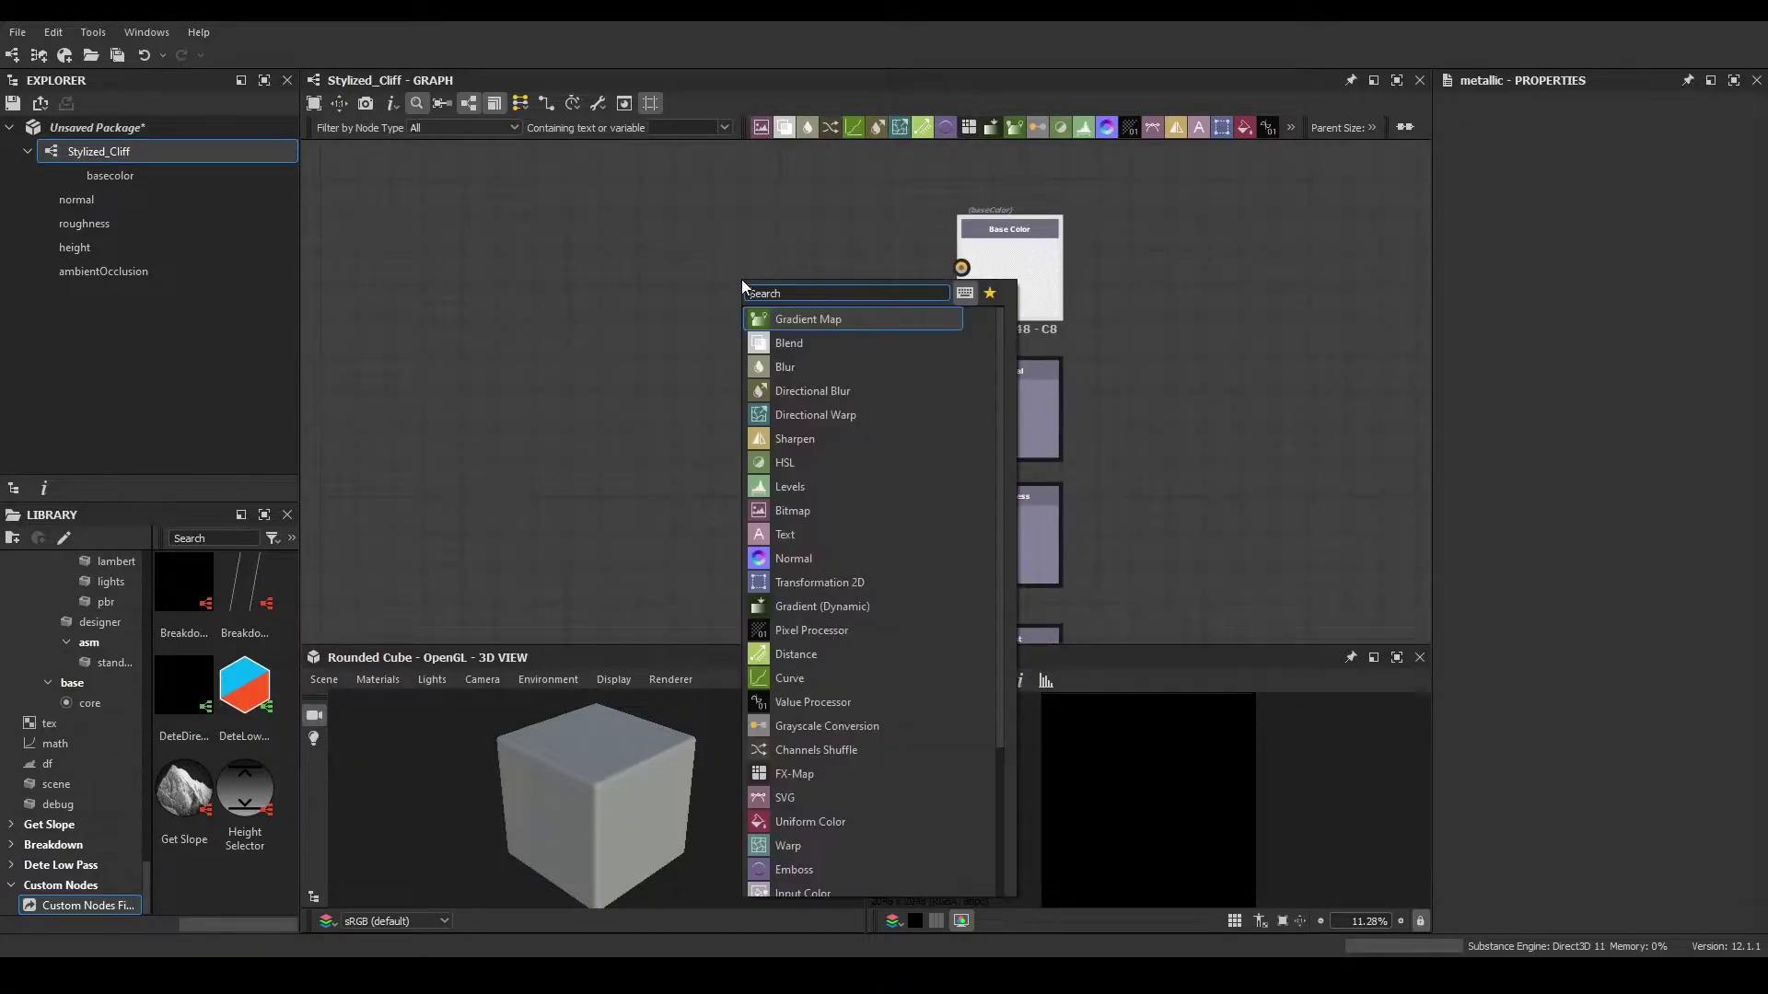
text(uniform)
key(Return)
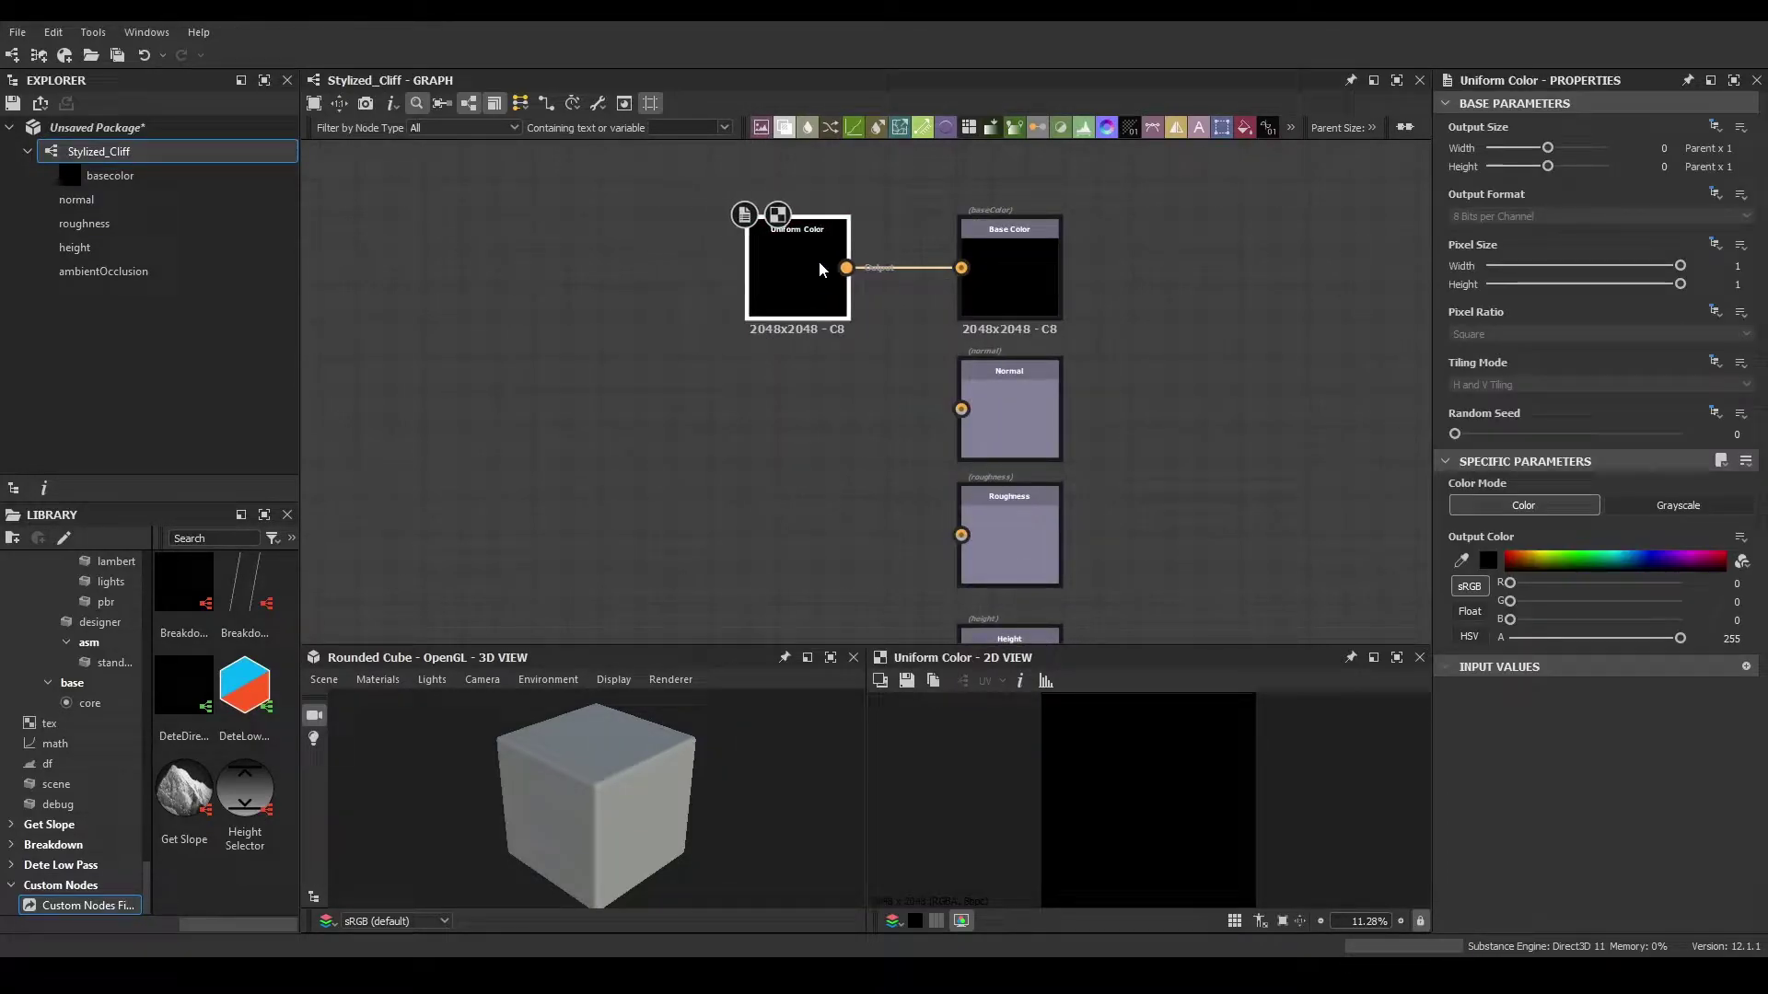
drag(820, 269, 854, 268)
click(1709, 509)
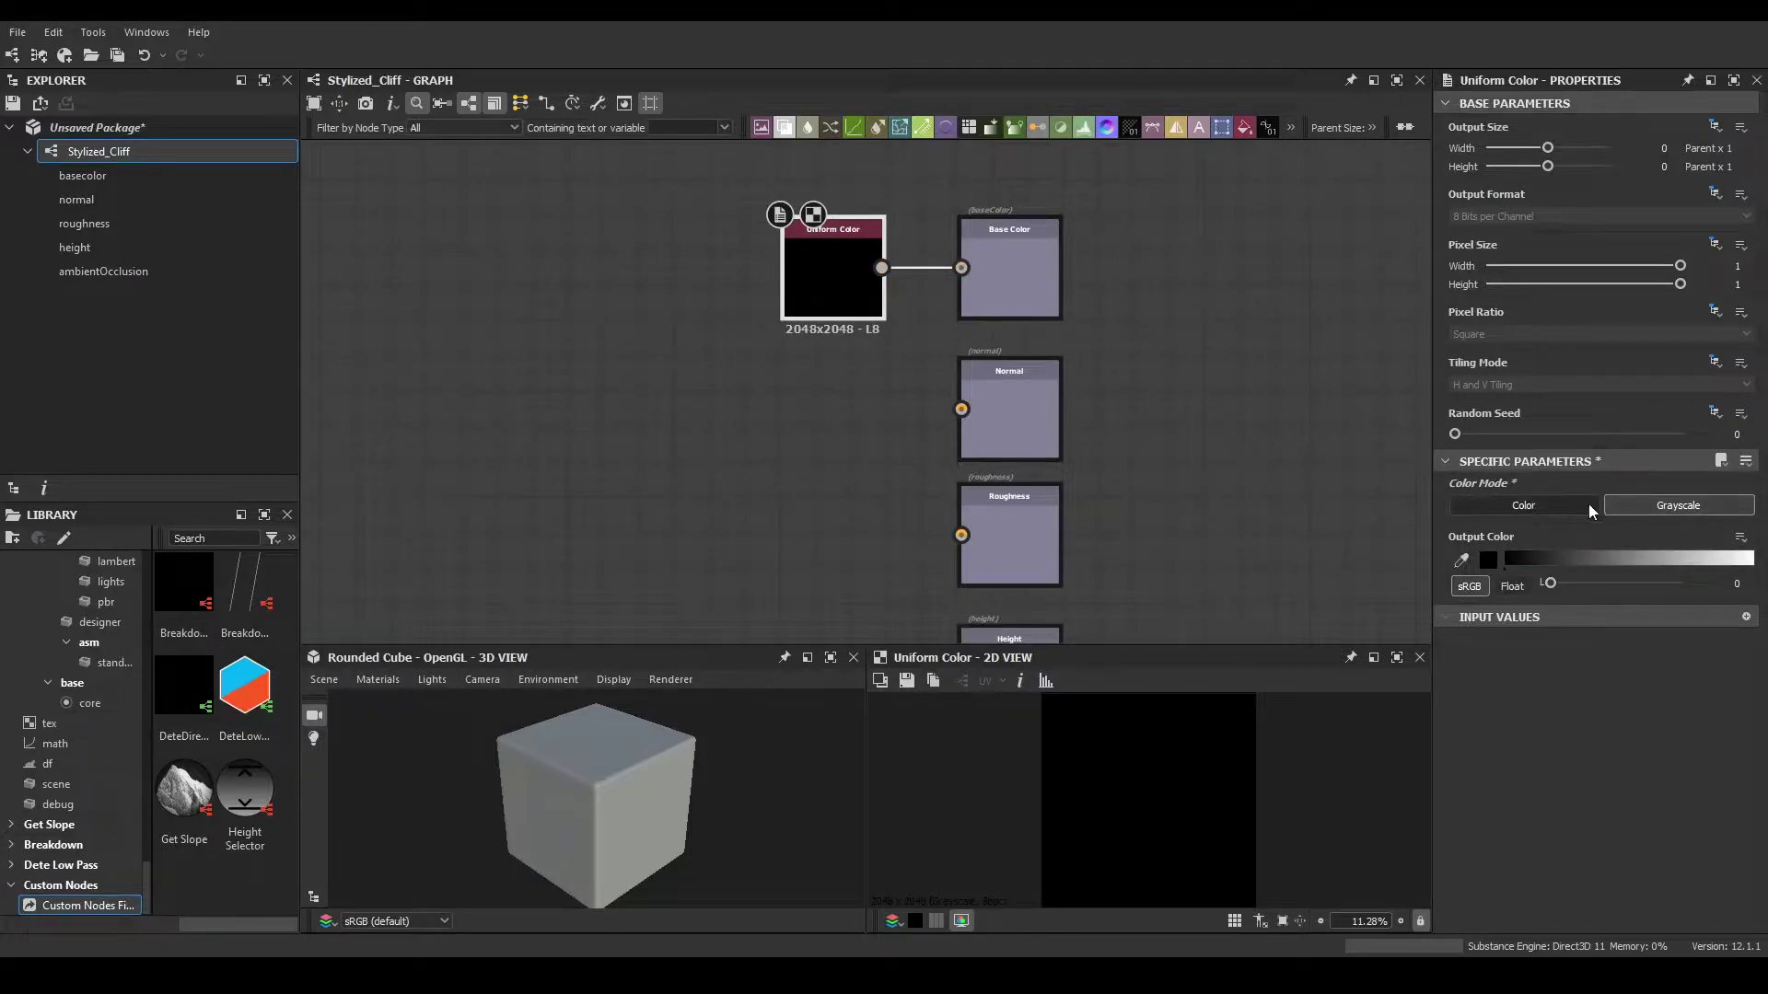
drag(1590, 584, 1661, 581)
middle_drag(787, 354, 801, 317)
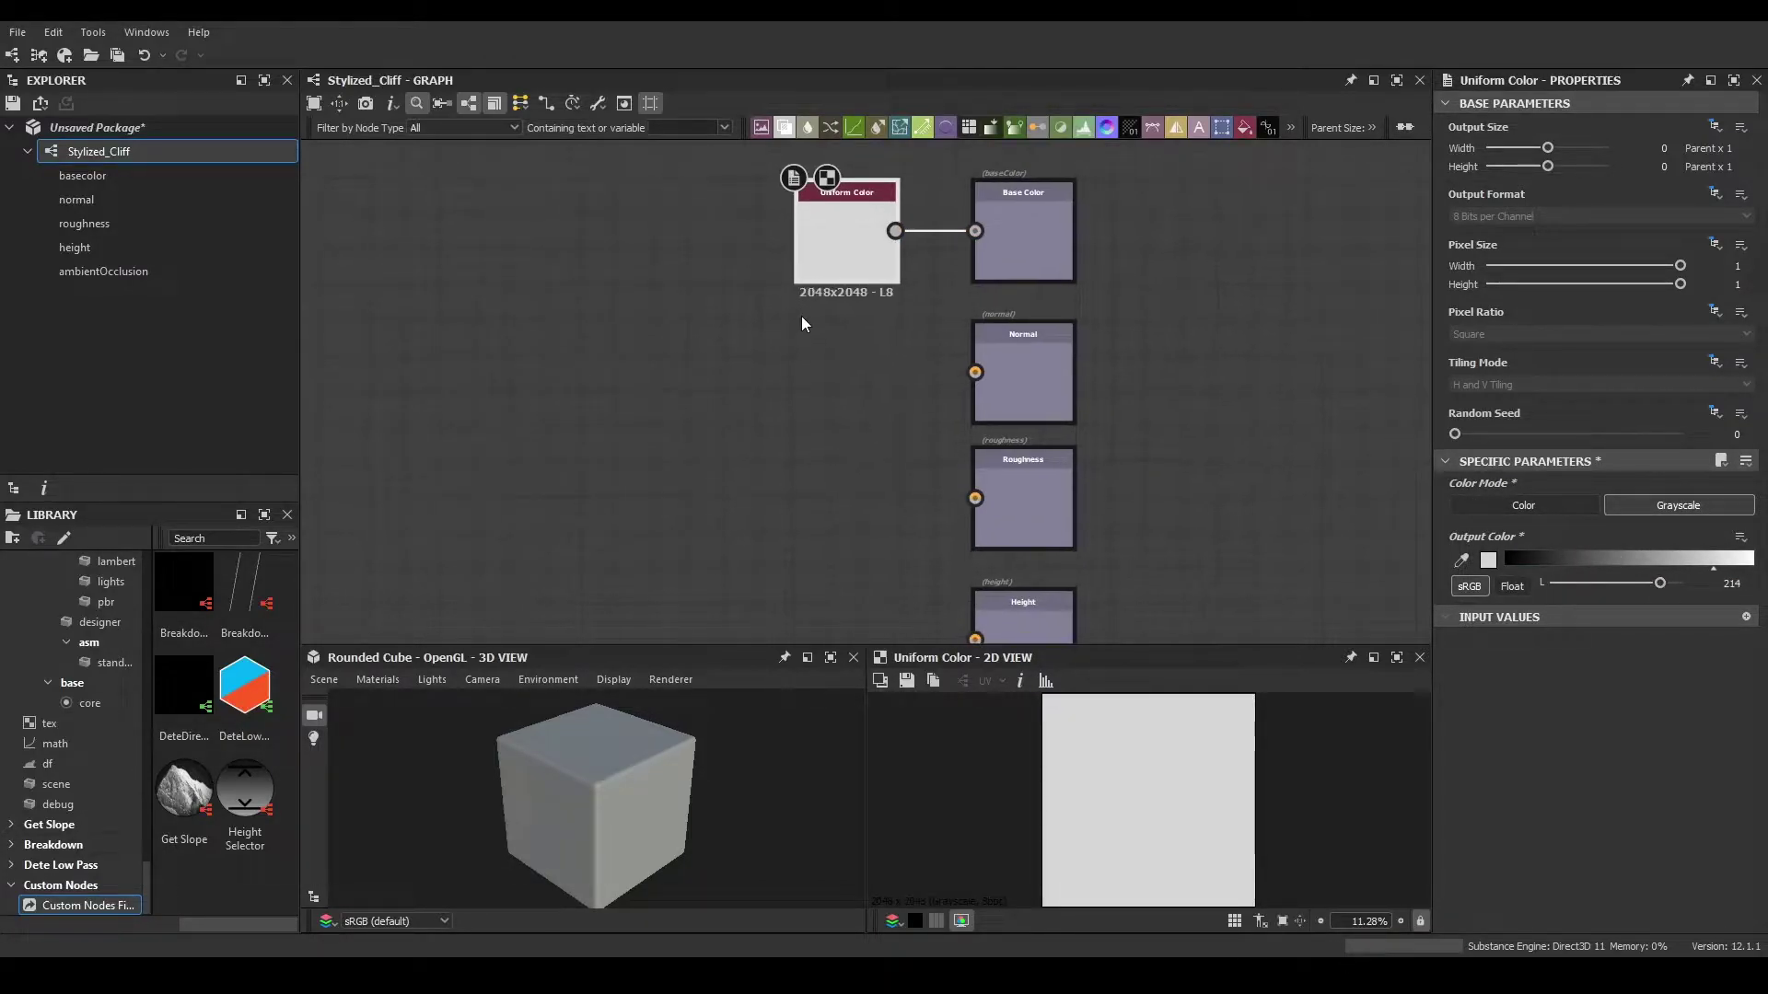
- Duplicate the Uniform Color node and place the copy beside the Roughness output
middle_drag(838, 419, 825, 383)
key(ctrl+d)
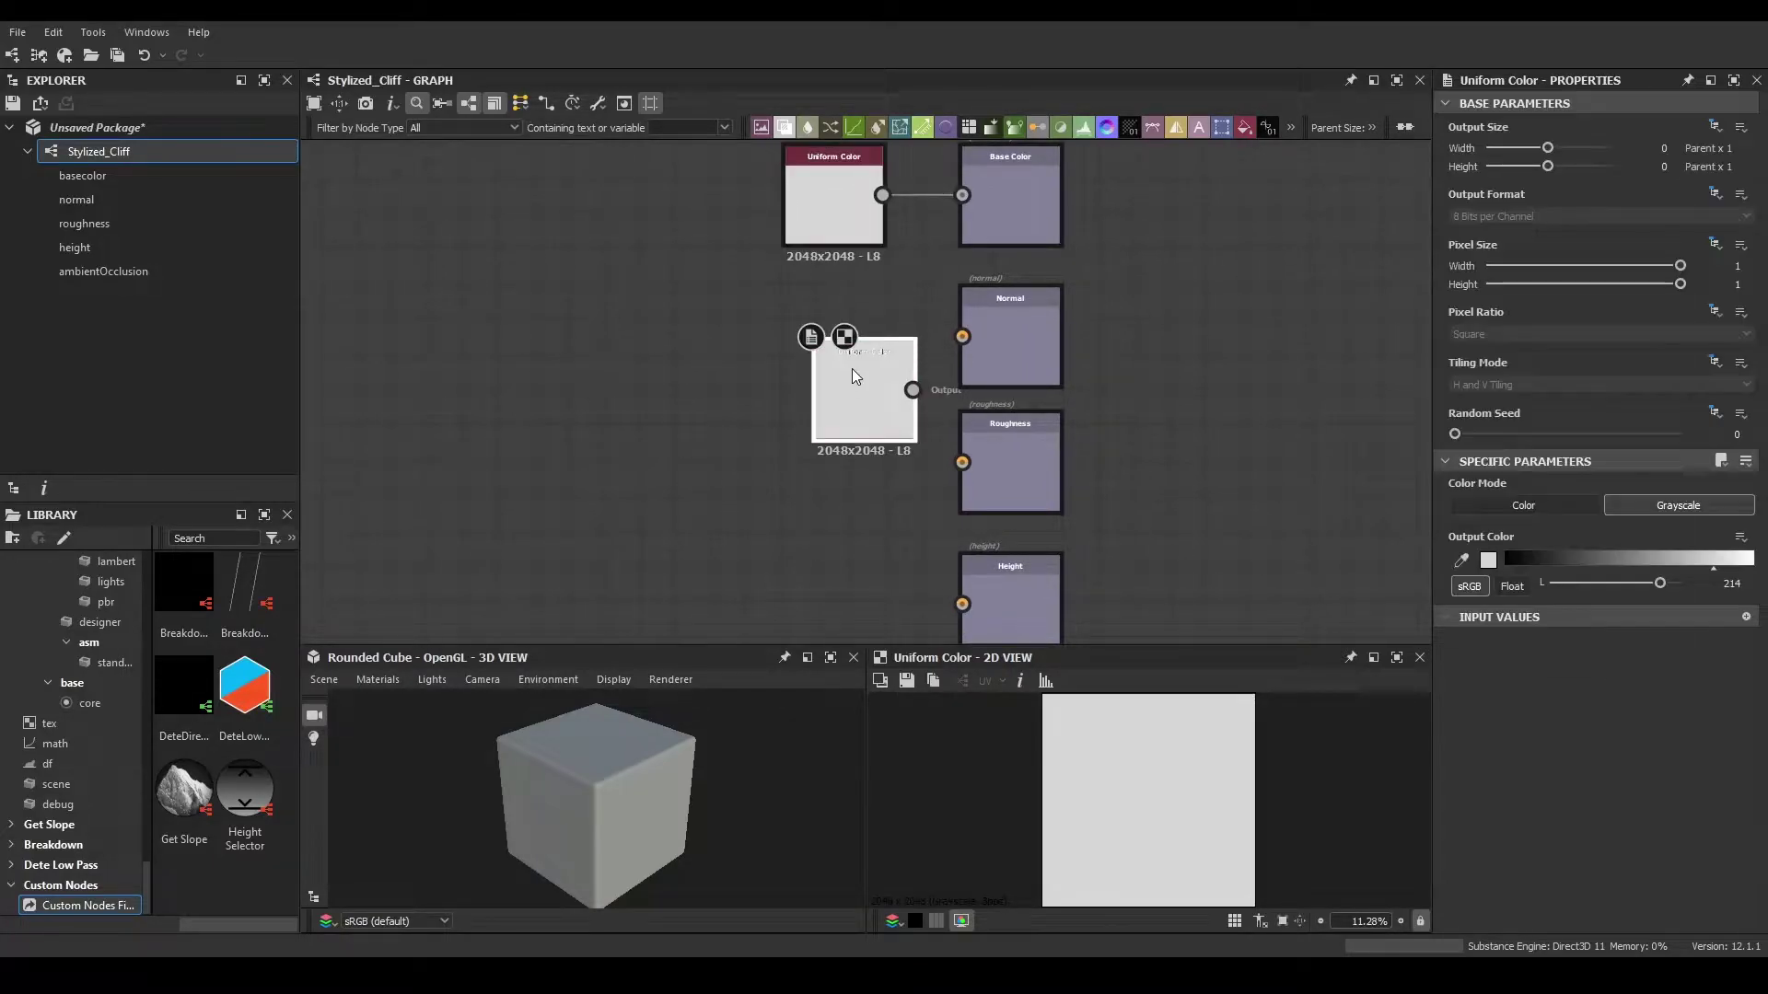
drag(852, 369, 860, 440)
- Add a Normal node connected to the Normal output, and align the copied Uniform Color node feeding the Roughness output
key(space)
text(no)
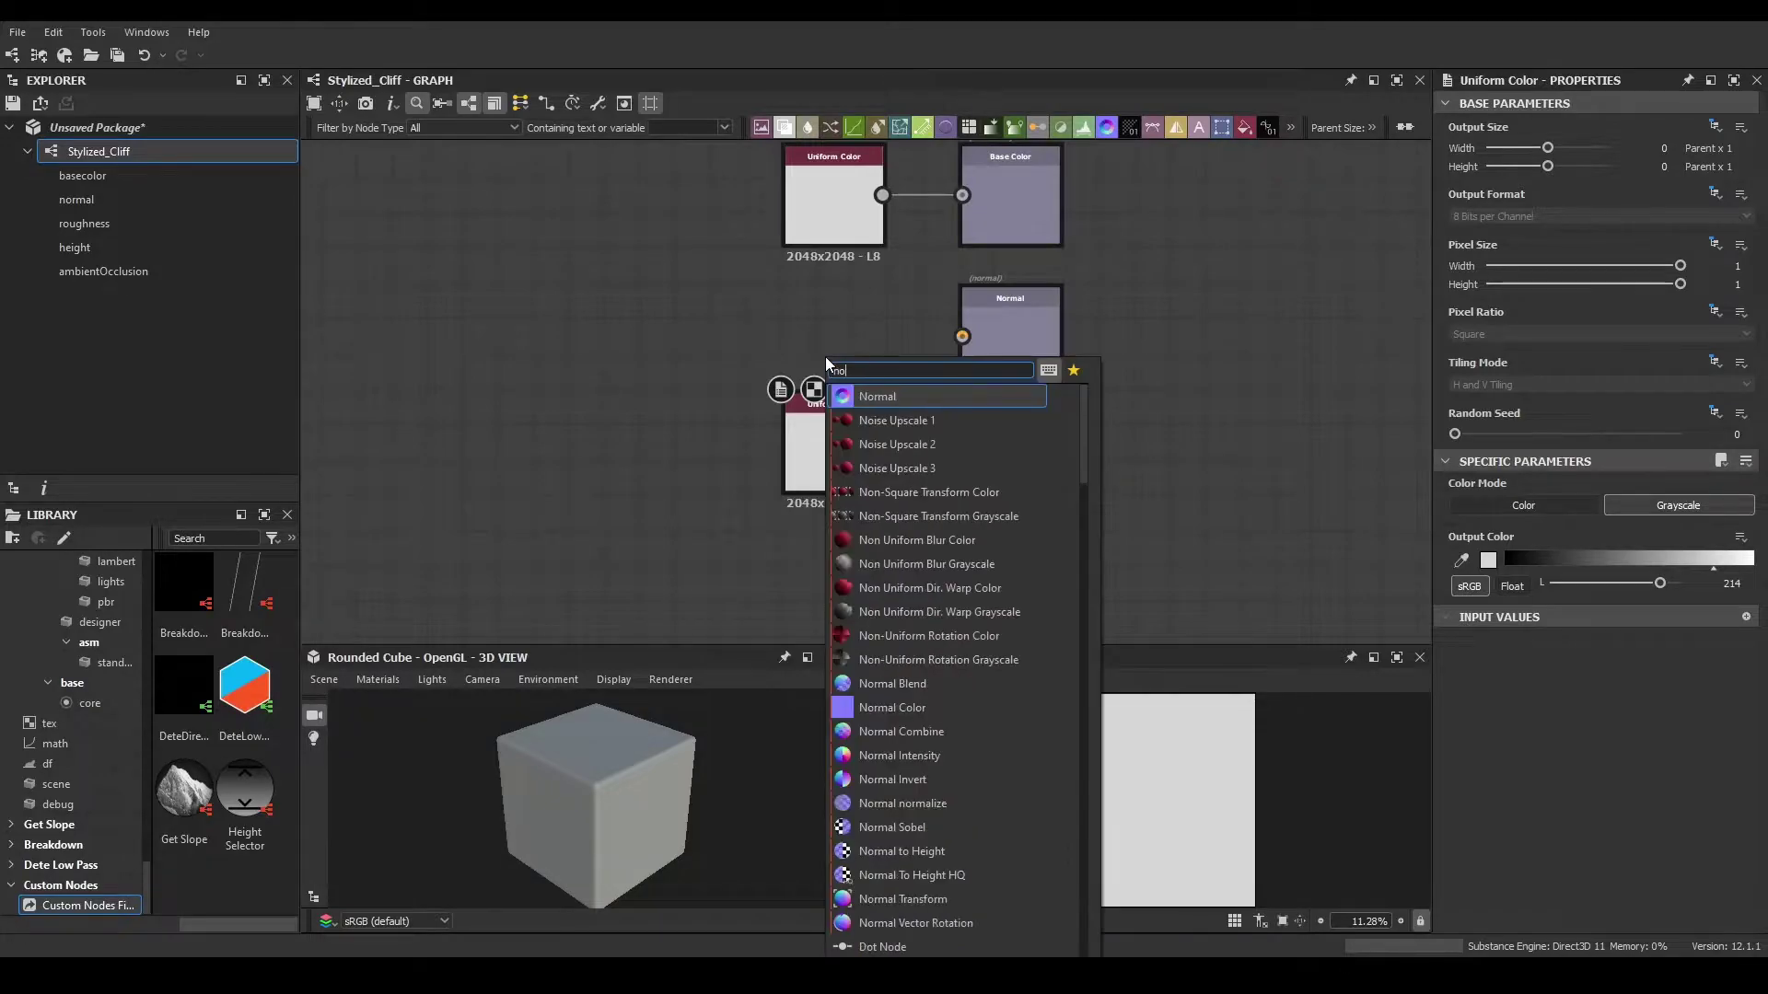
key(Return)
drag(825, 357, 962, 336)
drag(838, 428, 845, 461)
- Set the Normal node's intensity to 30
click(1737, 506)
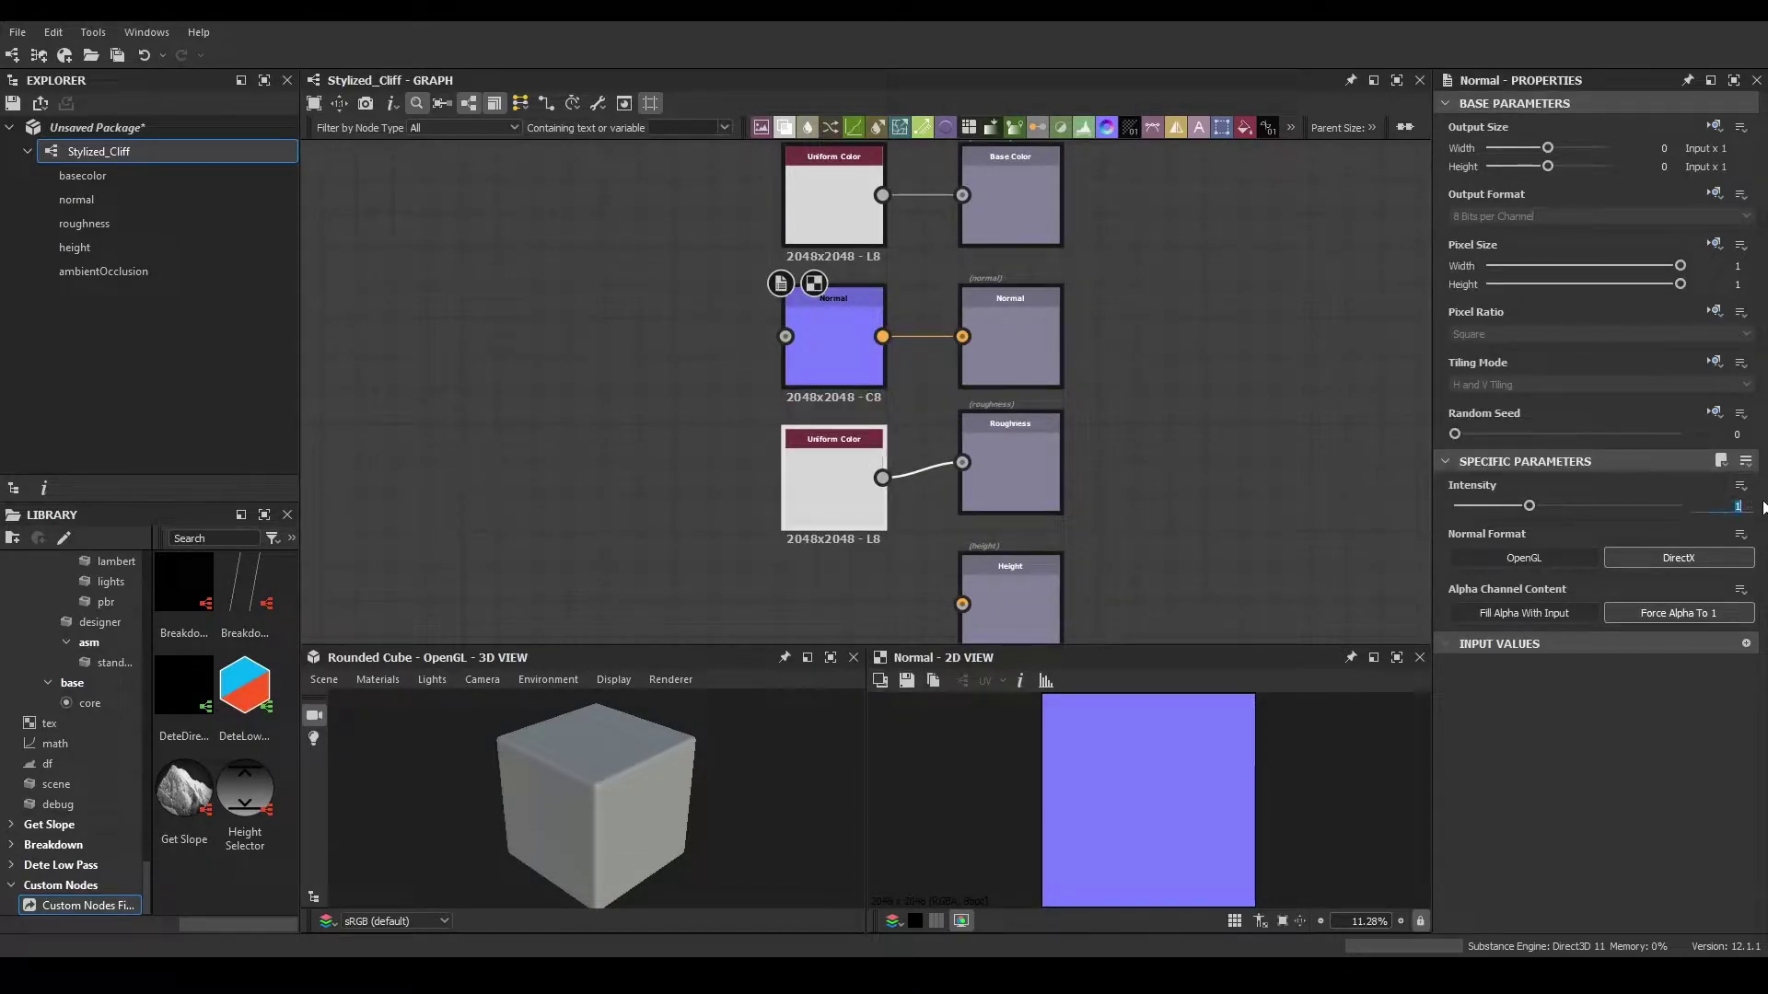
text(20)
key(BackSpace)
key(BackSpace)
text(30)
key(Return)
- Add a Blend node and connect its output to the Normal node's input and the Height output
middle_drag(1158, 468, 1192, 349)
middle_drag(531, 414, 716, 398)
click(722, 390)
key(space)
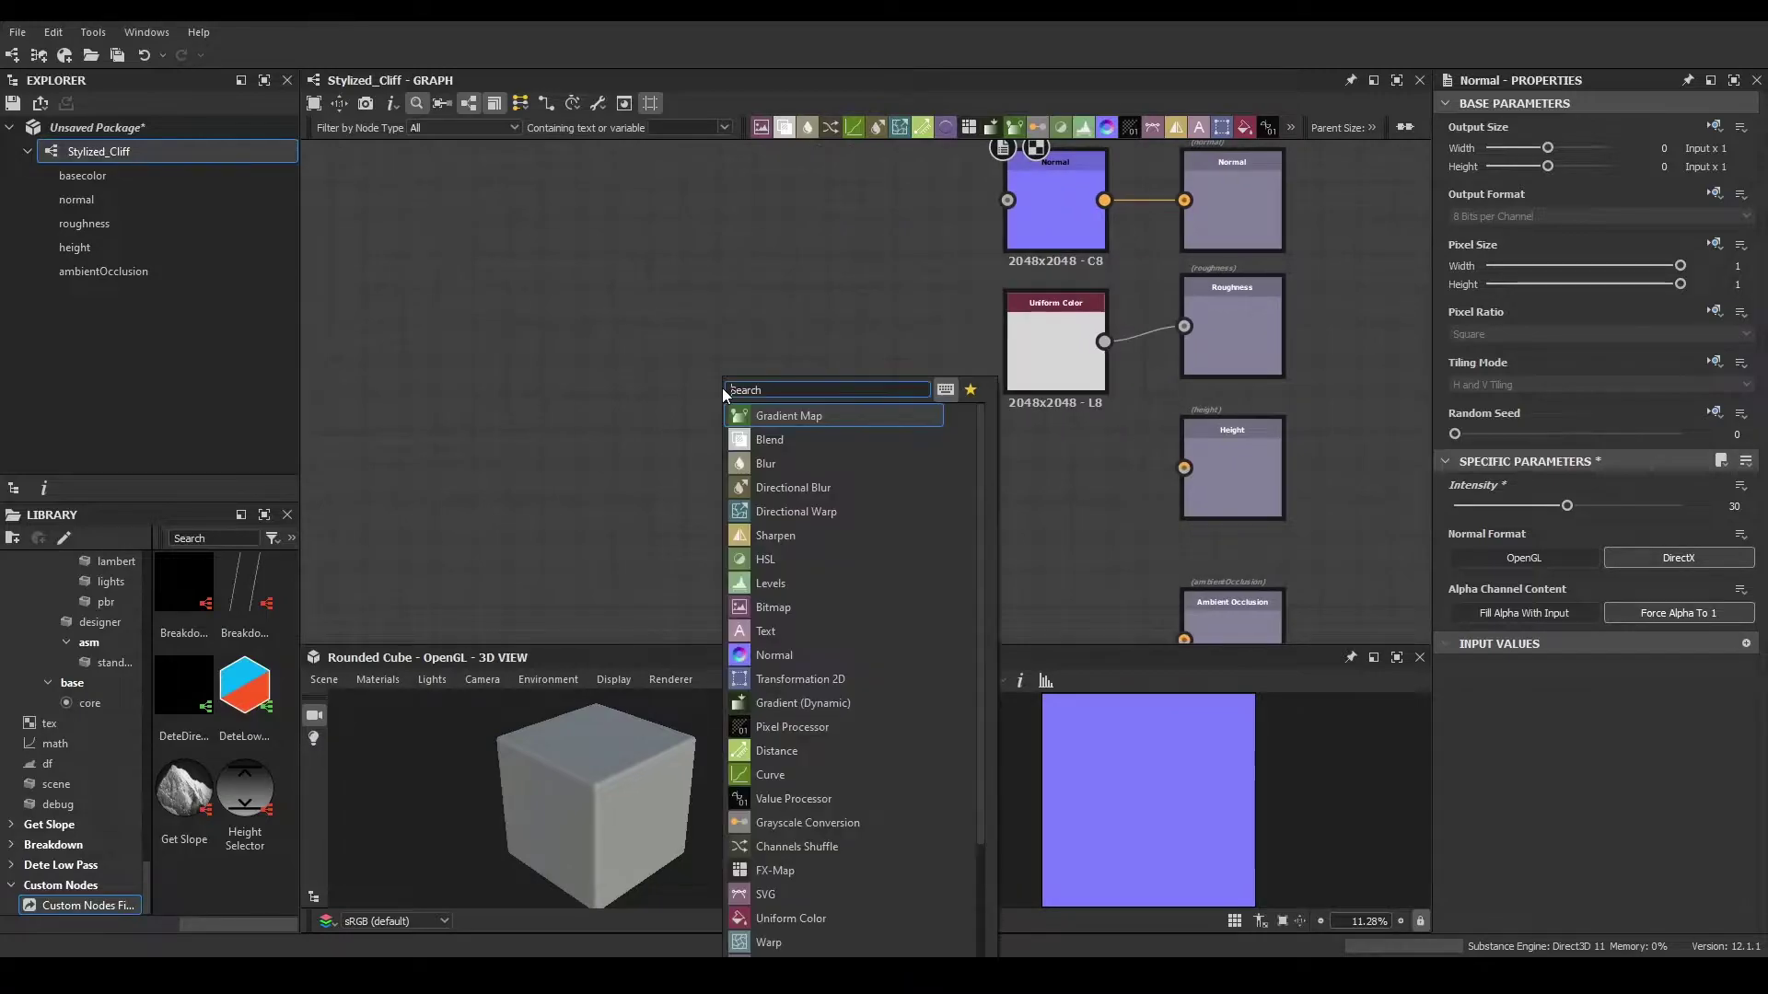
text(blend)
key(Return)
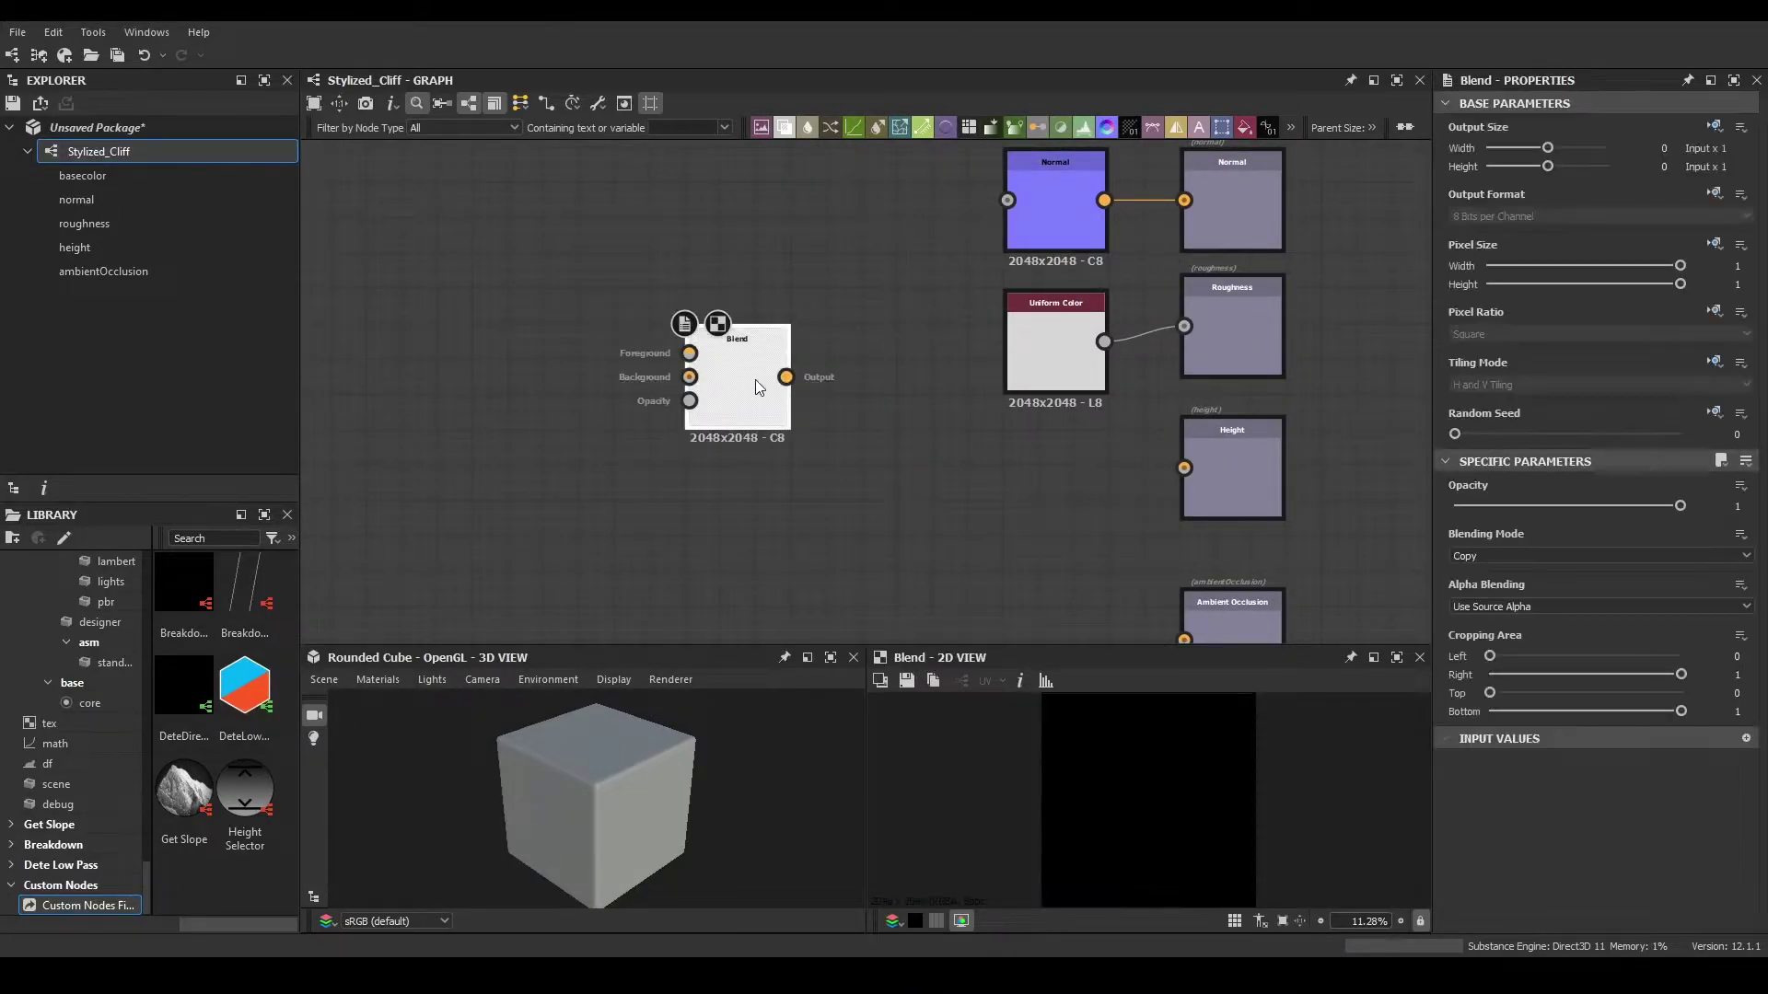
drag(787, 377, 1019, 207)
middle_drag(758, 452, 709, 400)
drag(714, 349, 1168, 412)
drag(650, 349, 650, 385)
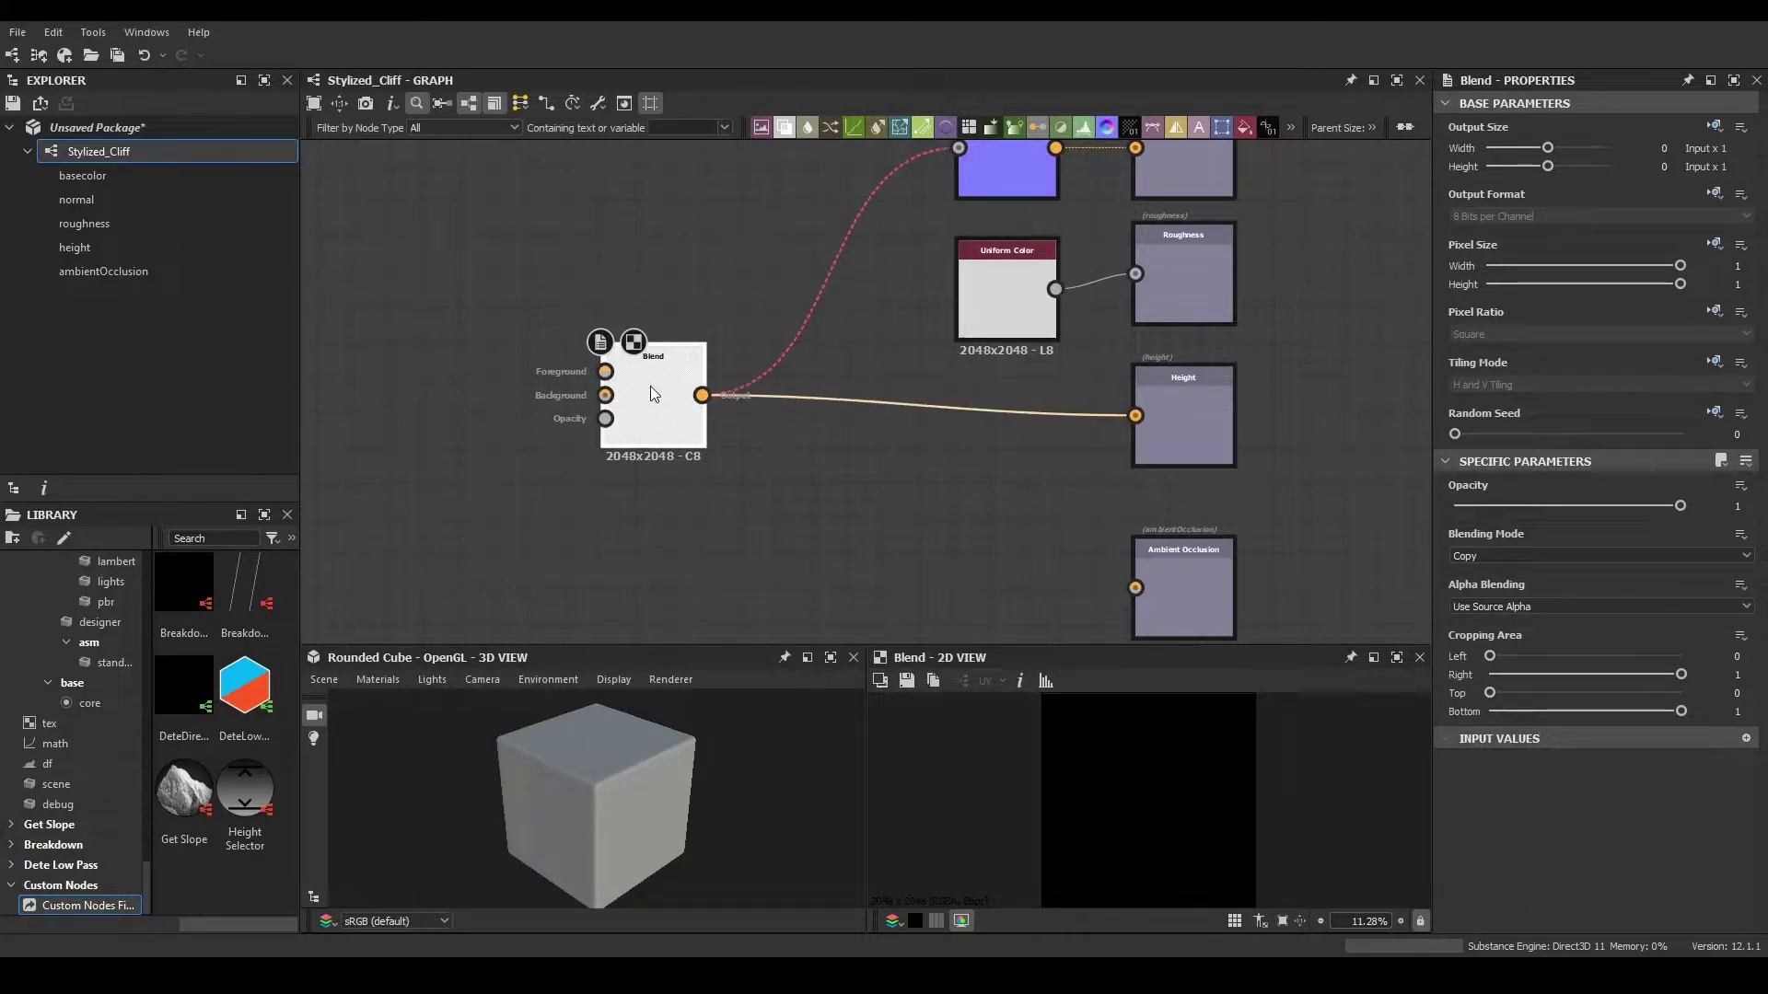
drag(796, 249, 890, 313)
middle_drag(889, 320, 870, 422)
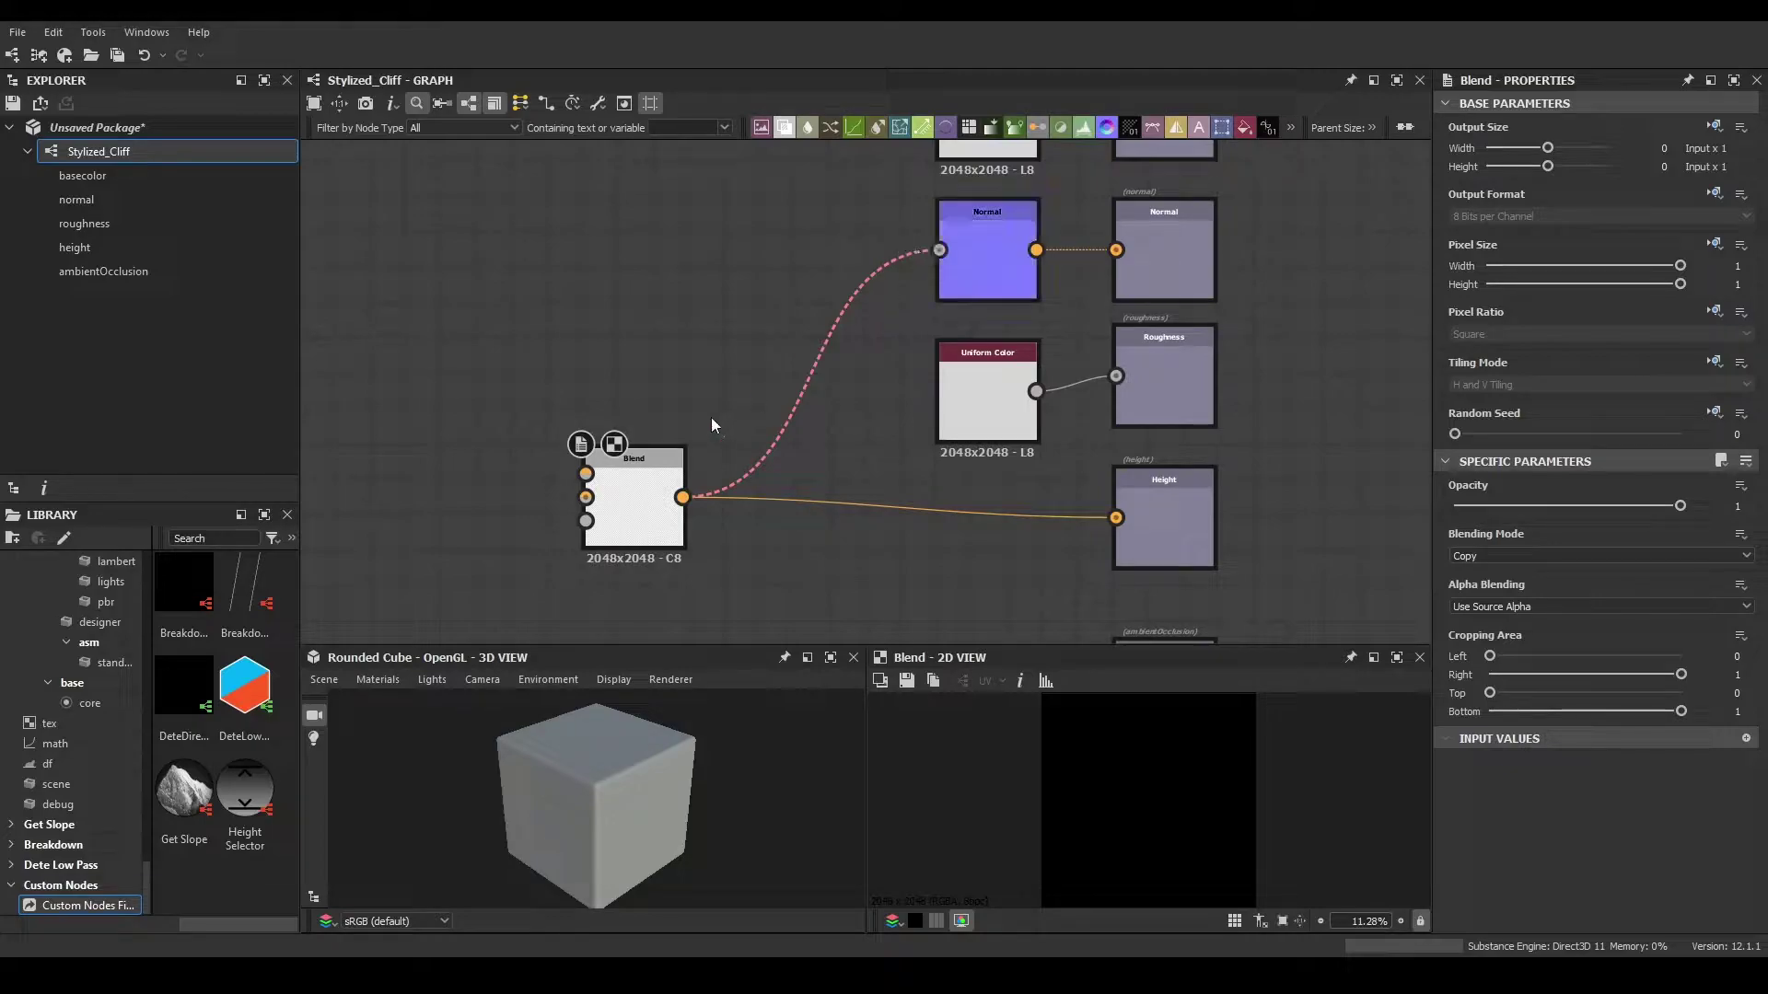
drag(682, 497, 963, 243)
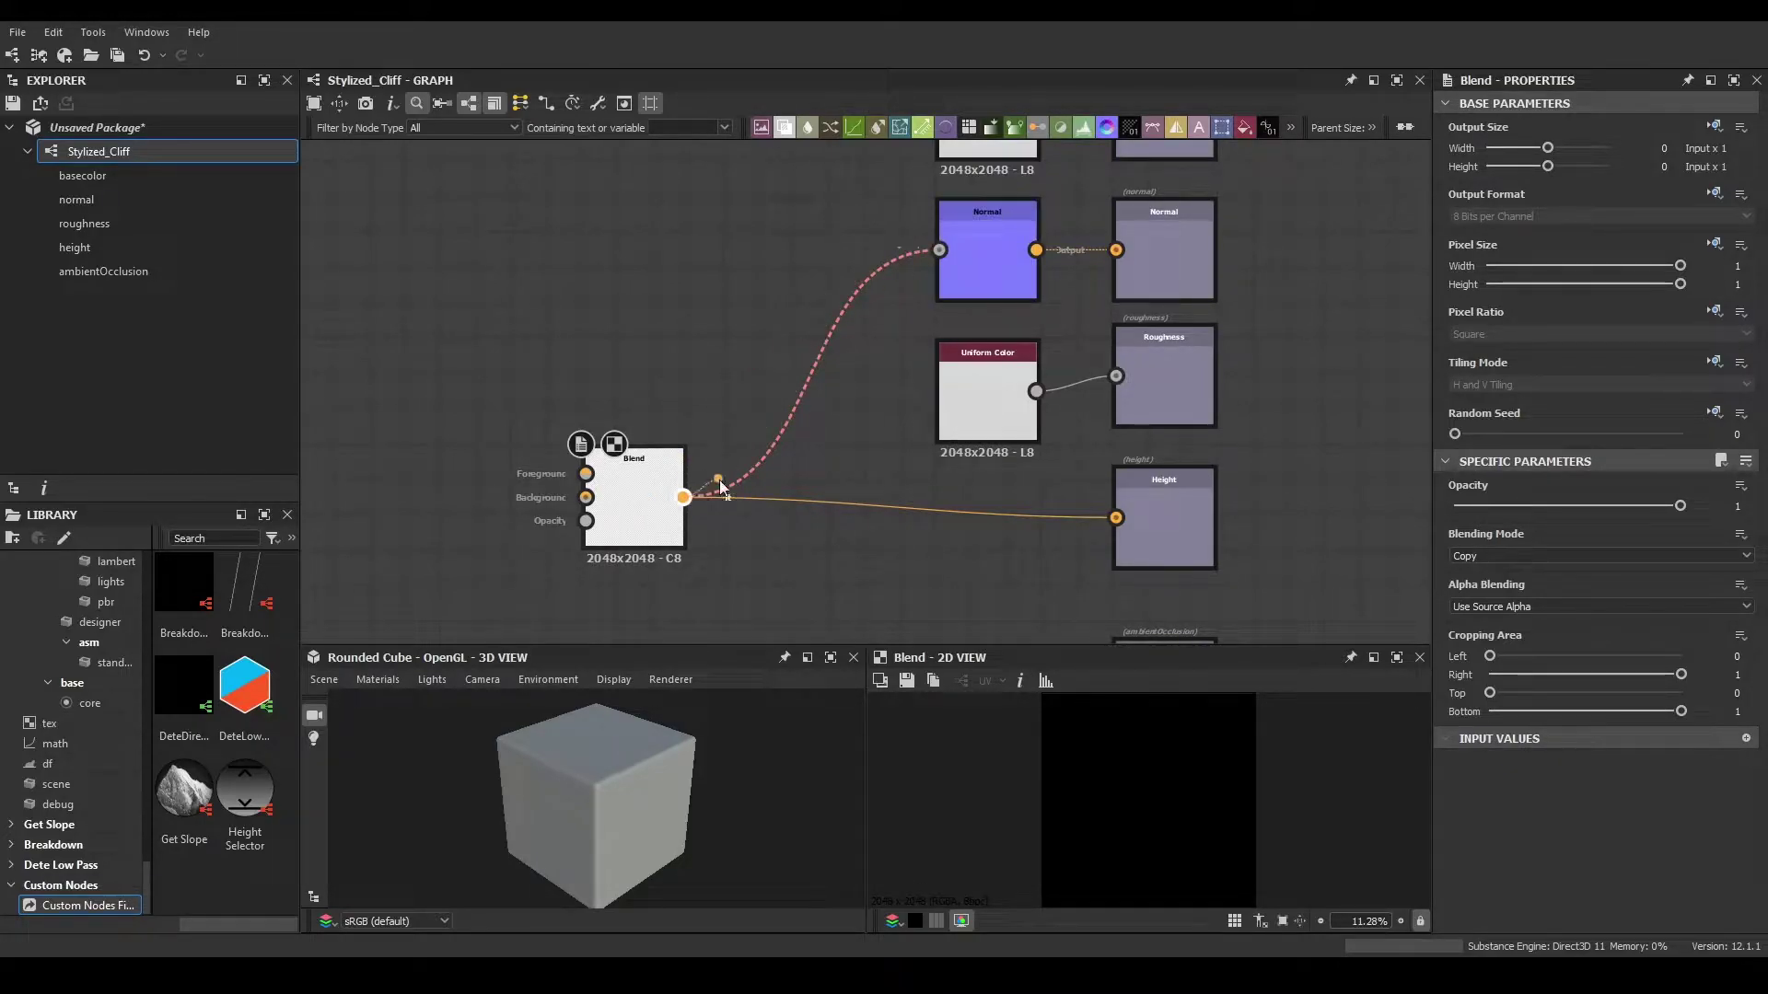
drag(672, 520, 728, 515)
click(746, 297)
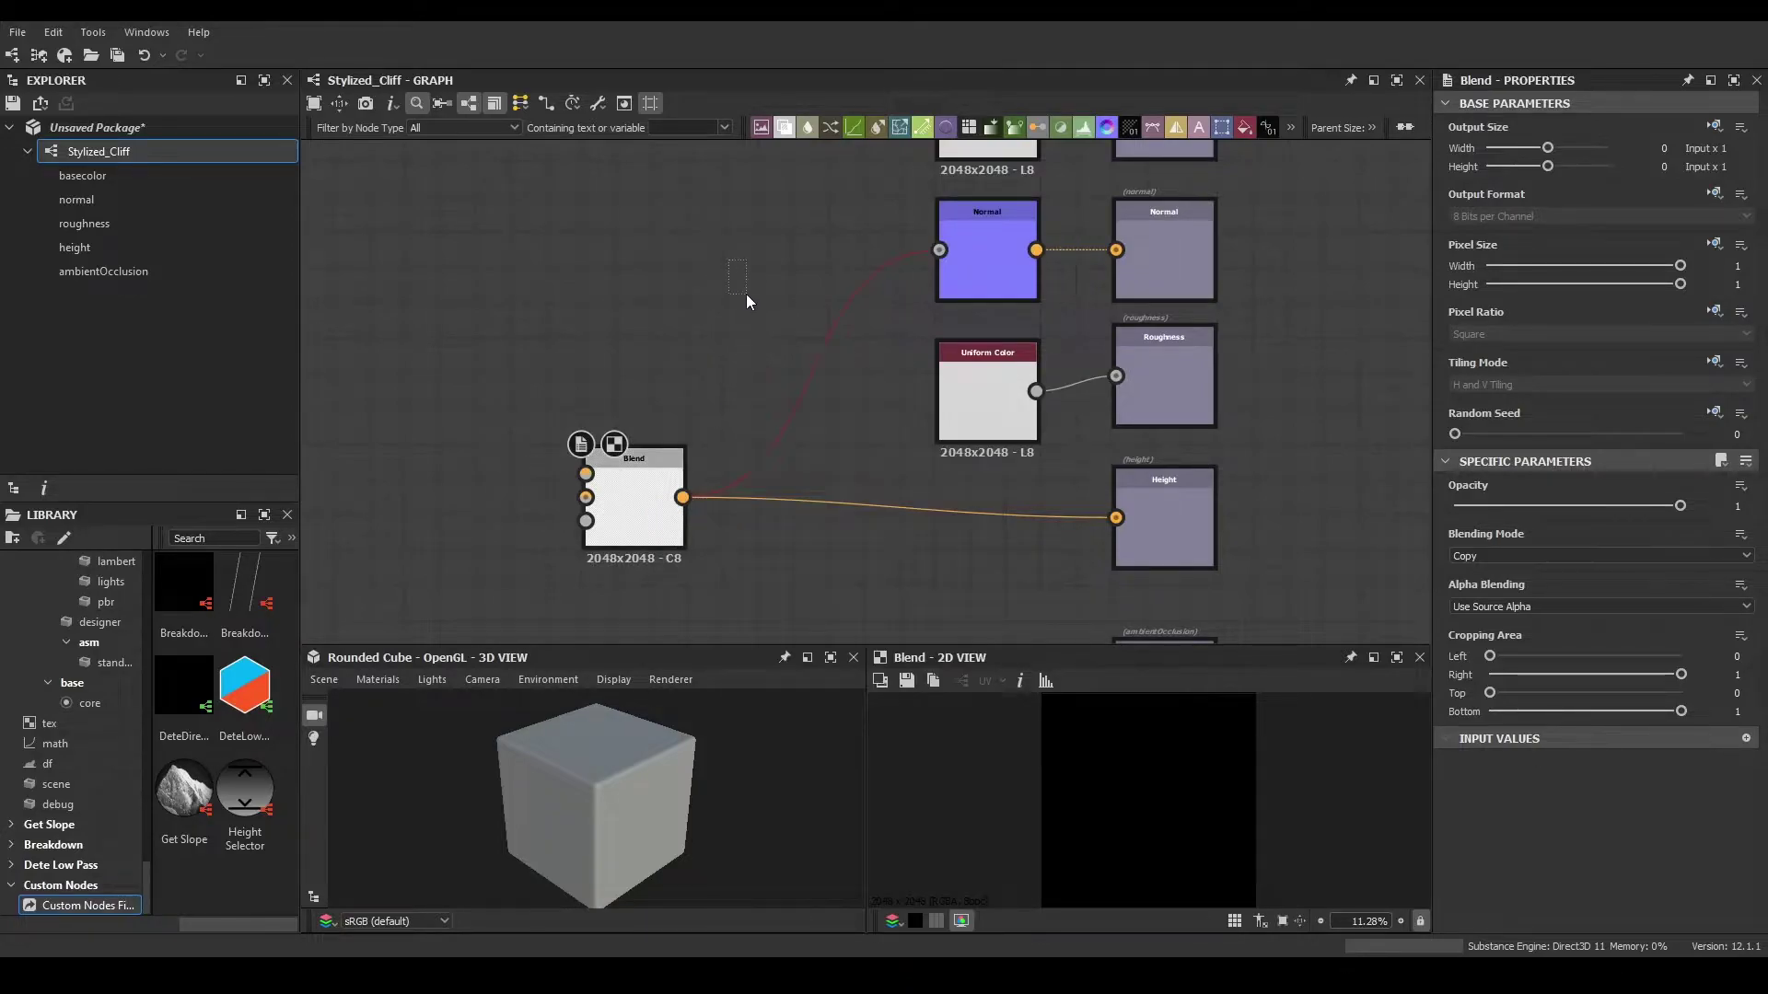
- Add an Ambient Occlusion (HBAO) node fed by the Blend node and connect it to the Ambient Occlusion output
middle_drag(691, 383, 670, 255)
middle_drag(788, 430, 715, 377)
drag(497, 303, 748, 484)
text(ao)
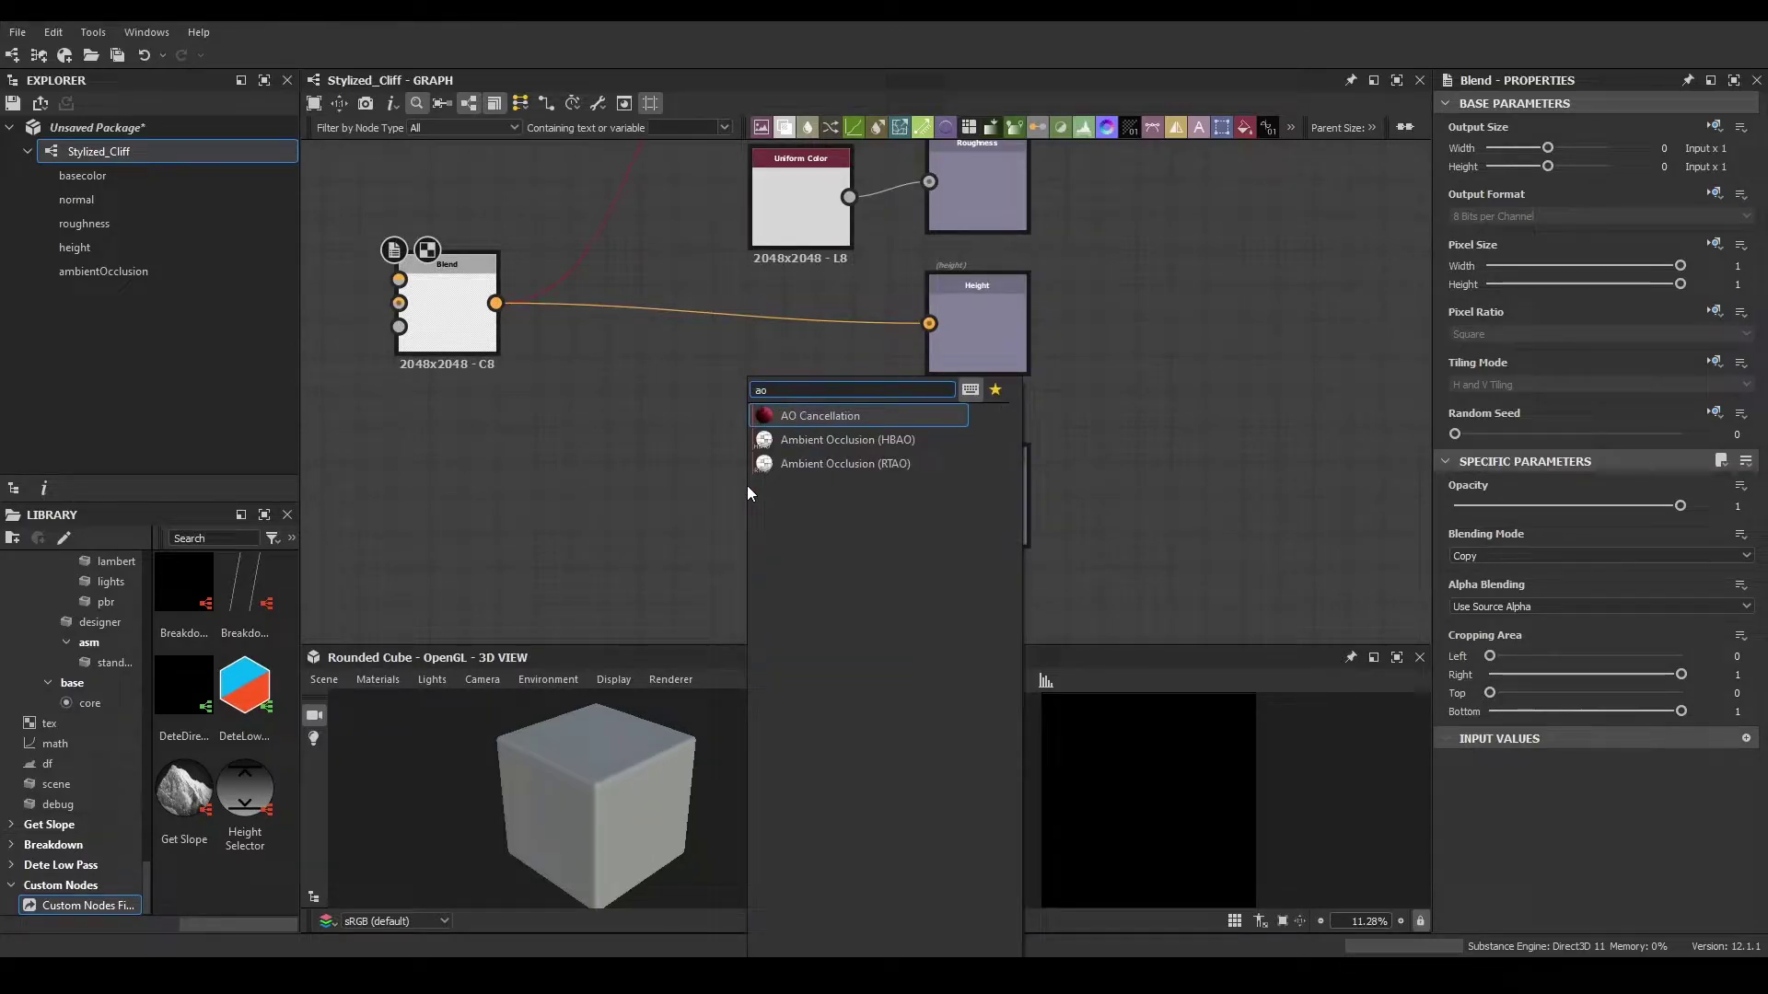
key(Down)
key(Return)
drag(747, 484, 932, 495)
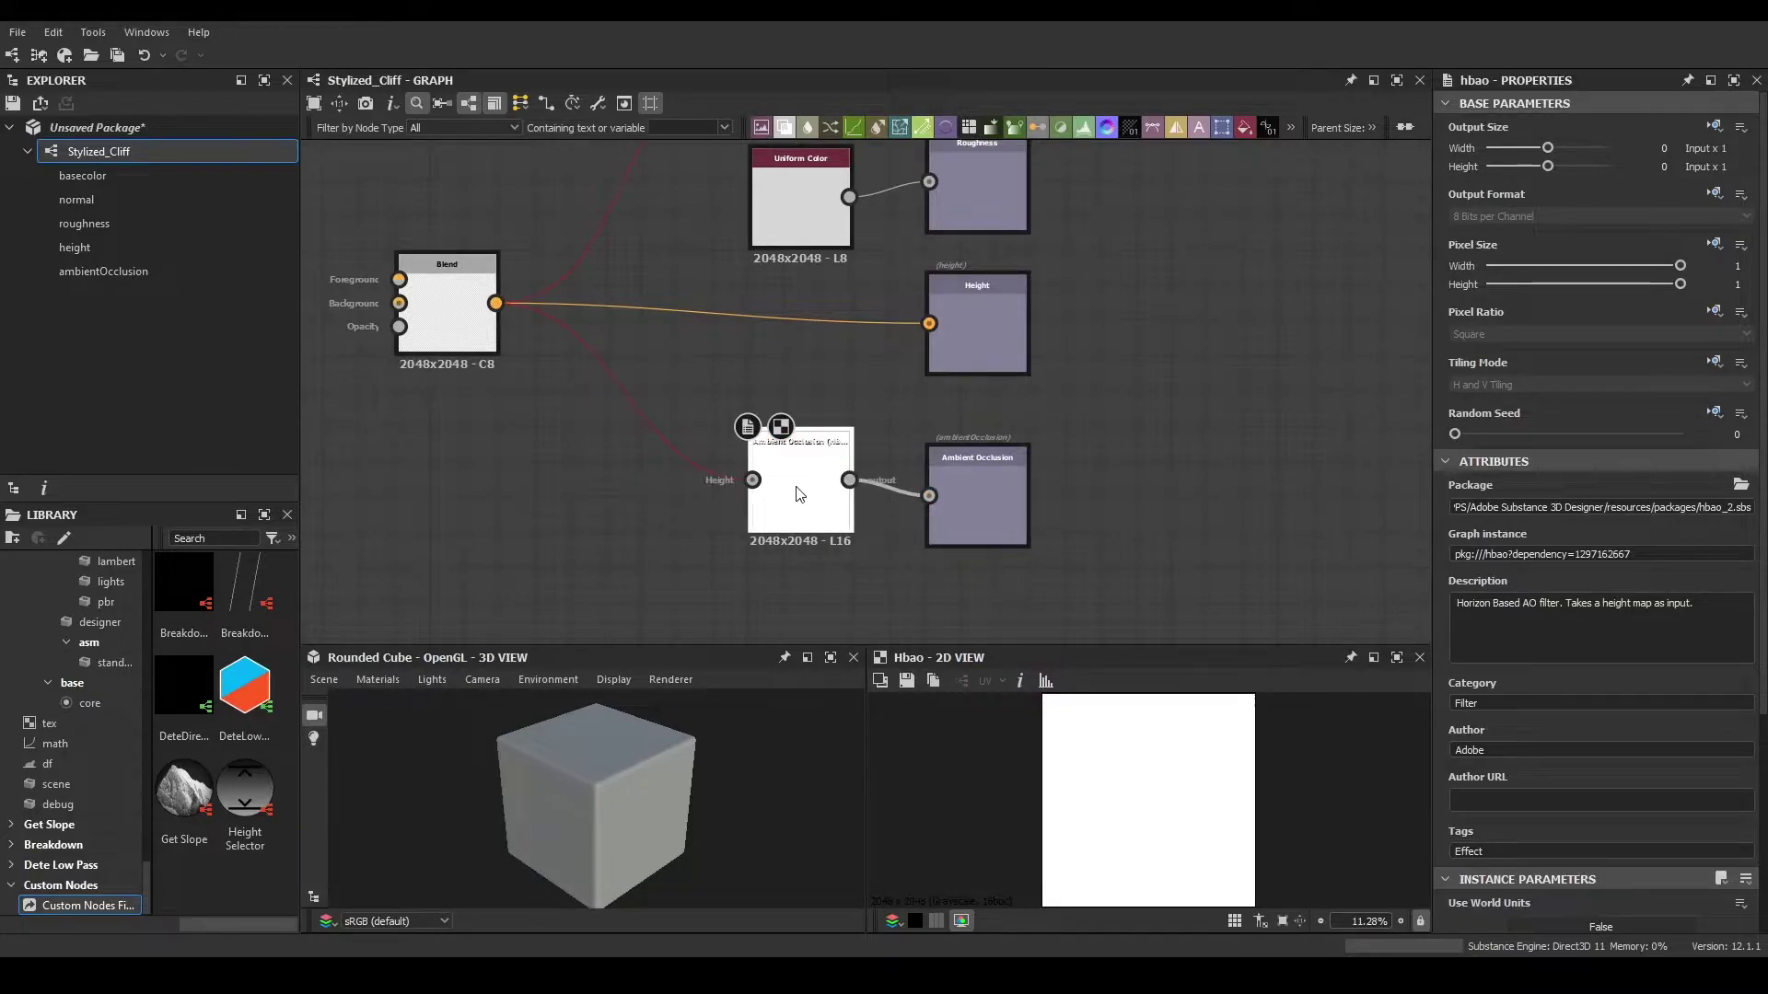
- Align the HBAO node with the Ambient Occlusion output and set its Height Depth to 0.8
drag(799, 495, 836, 513)
drag(677, 337, 604, 442)
drag(836, 498, 836, 496)
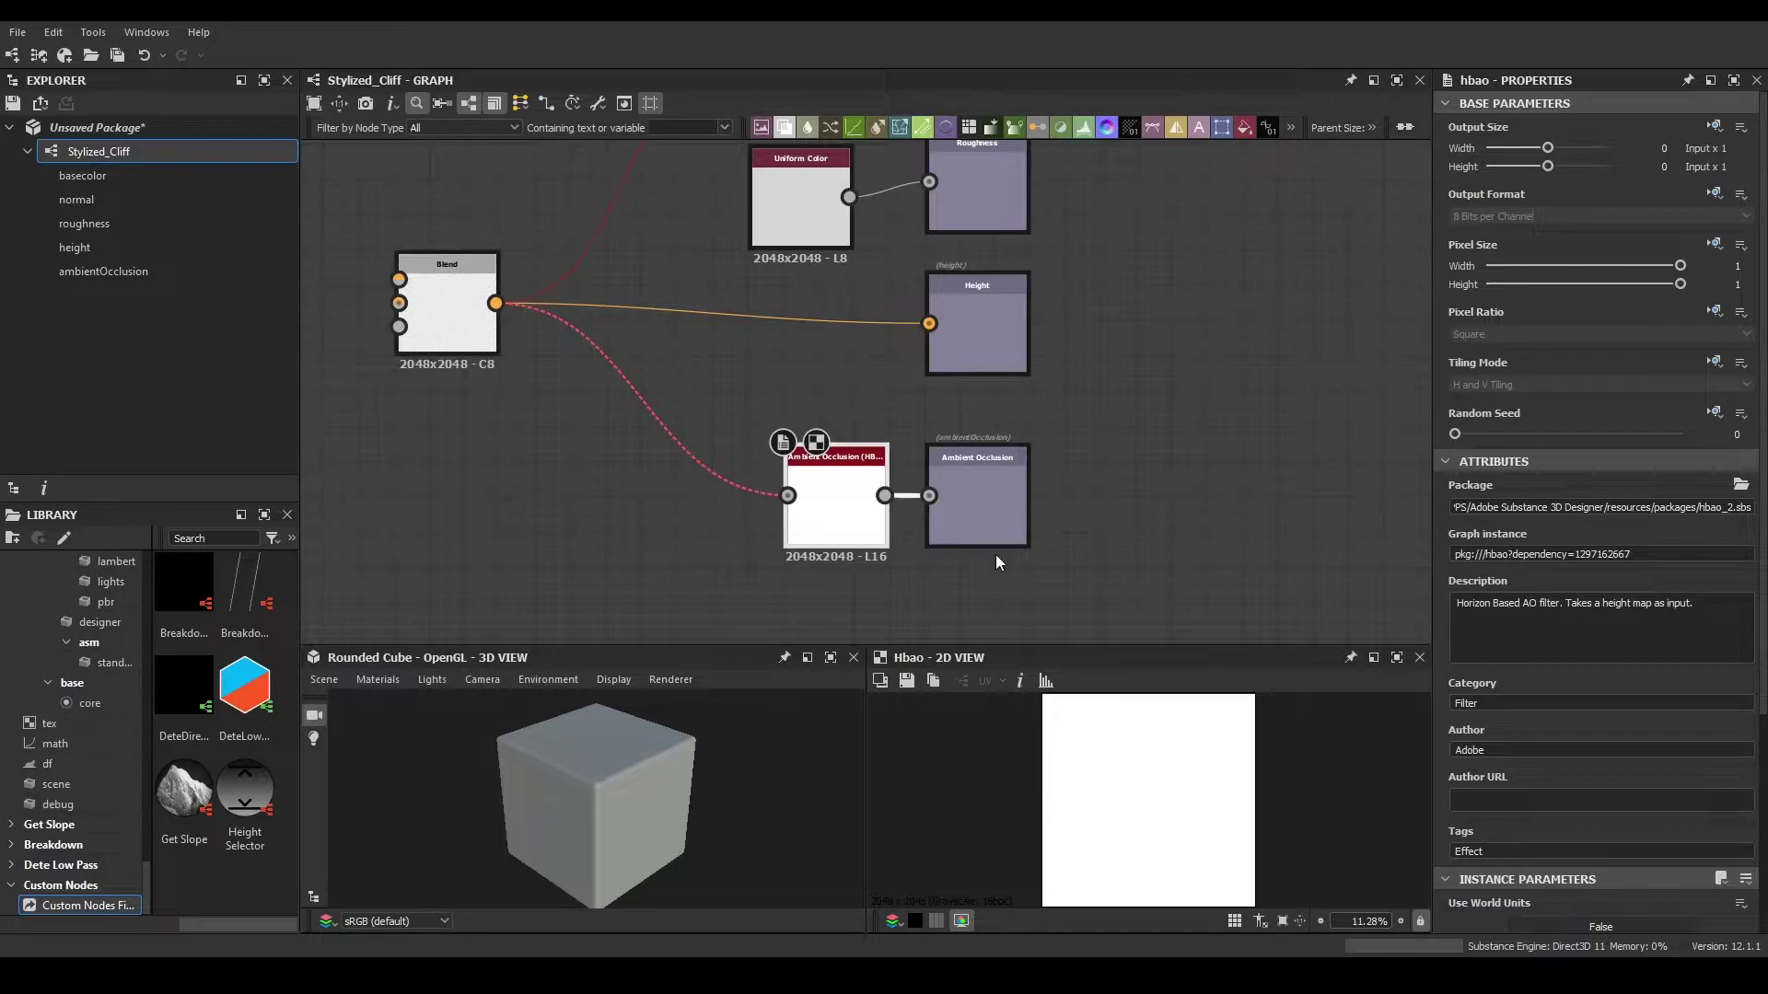
scroll(1570, 718, down, 5)
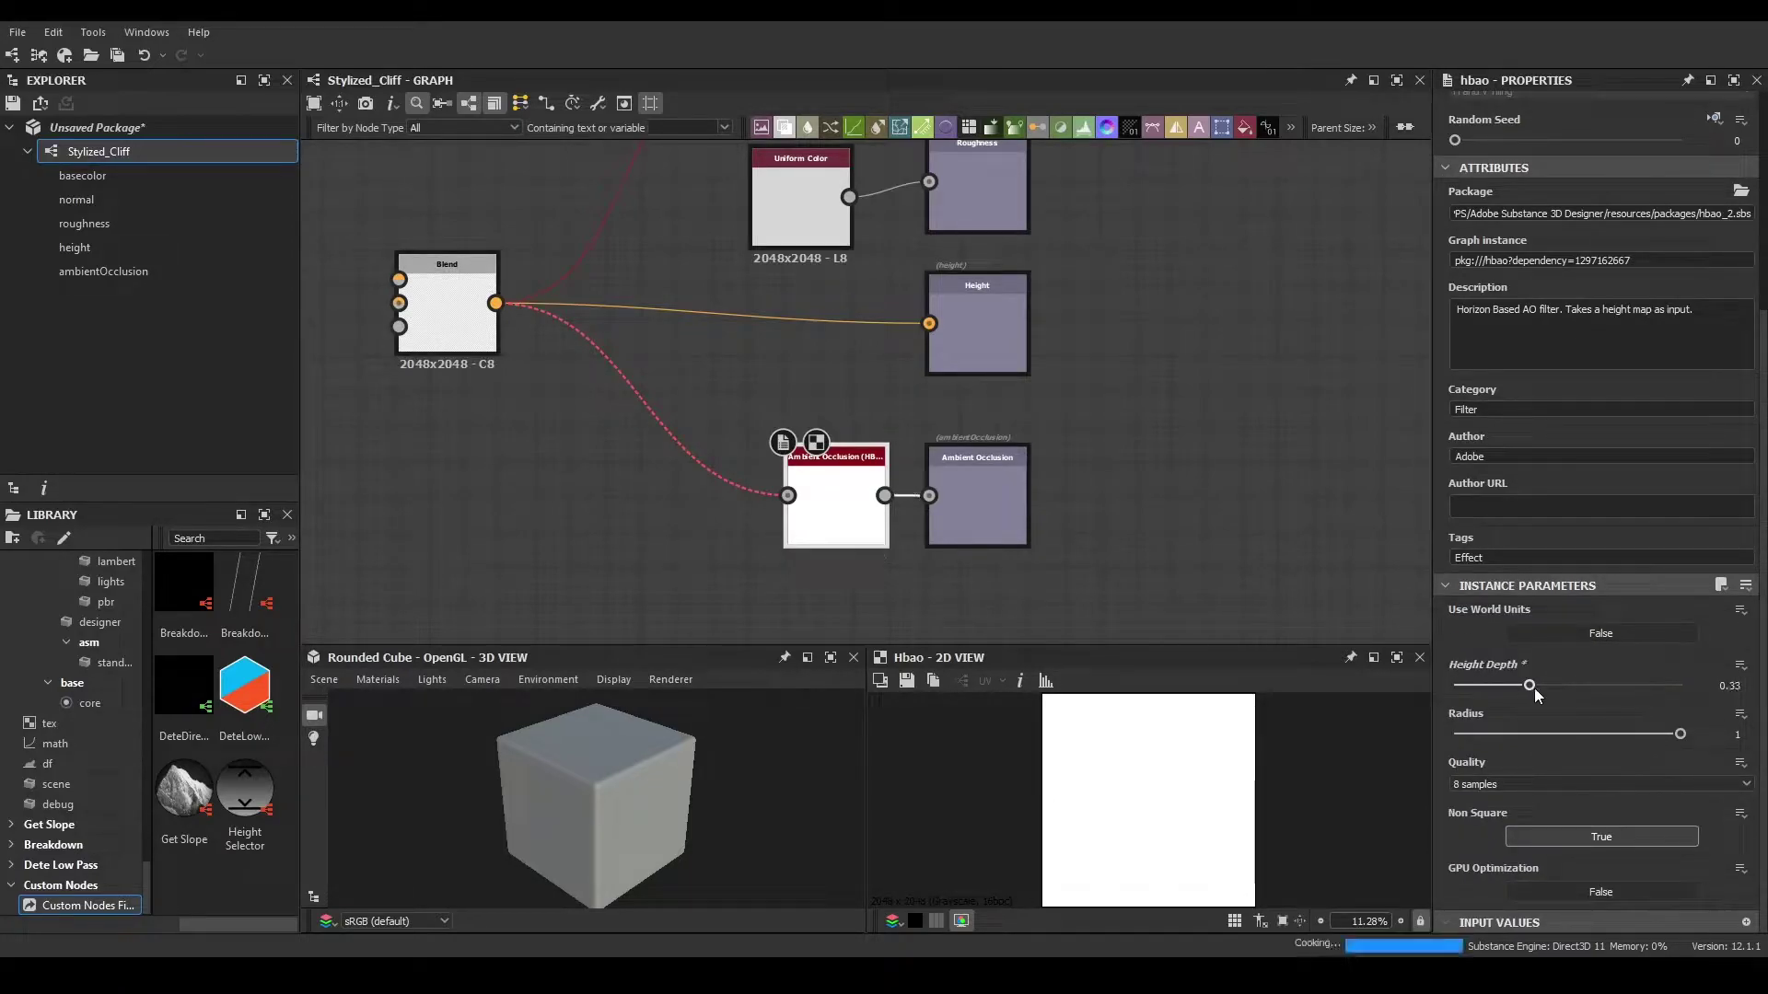
drag(1534, 688, 1632, 695)
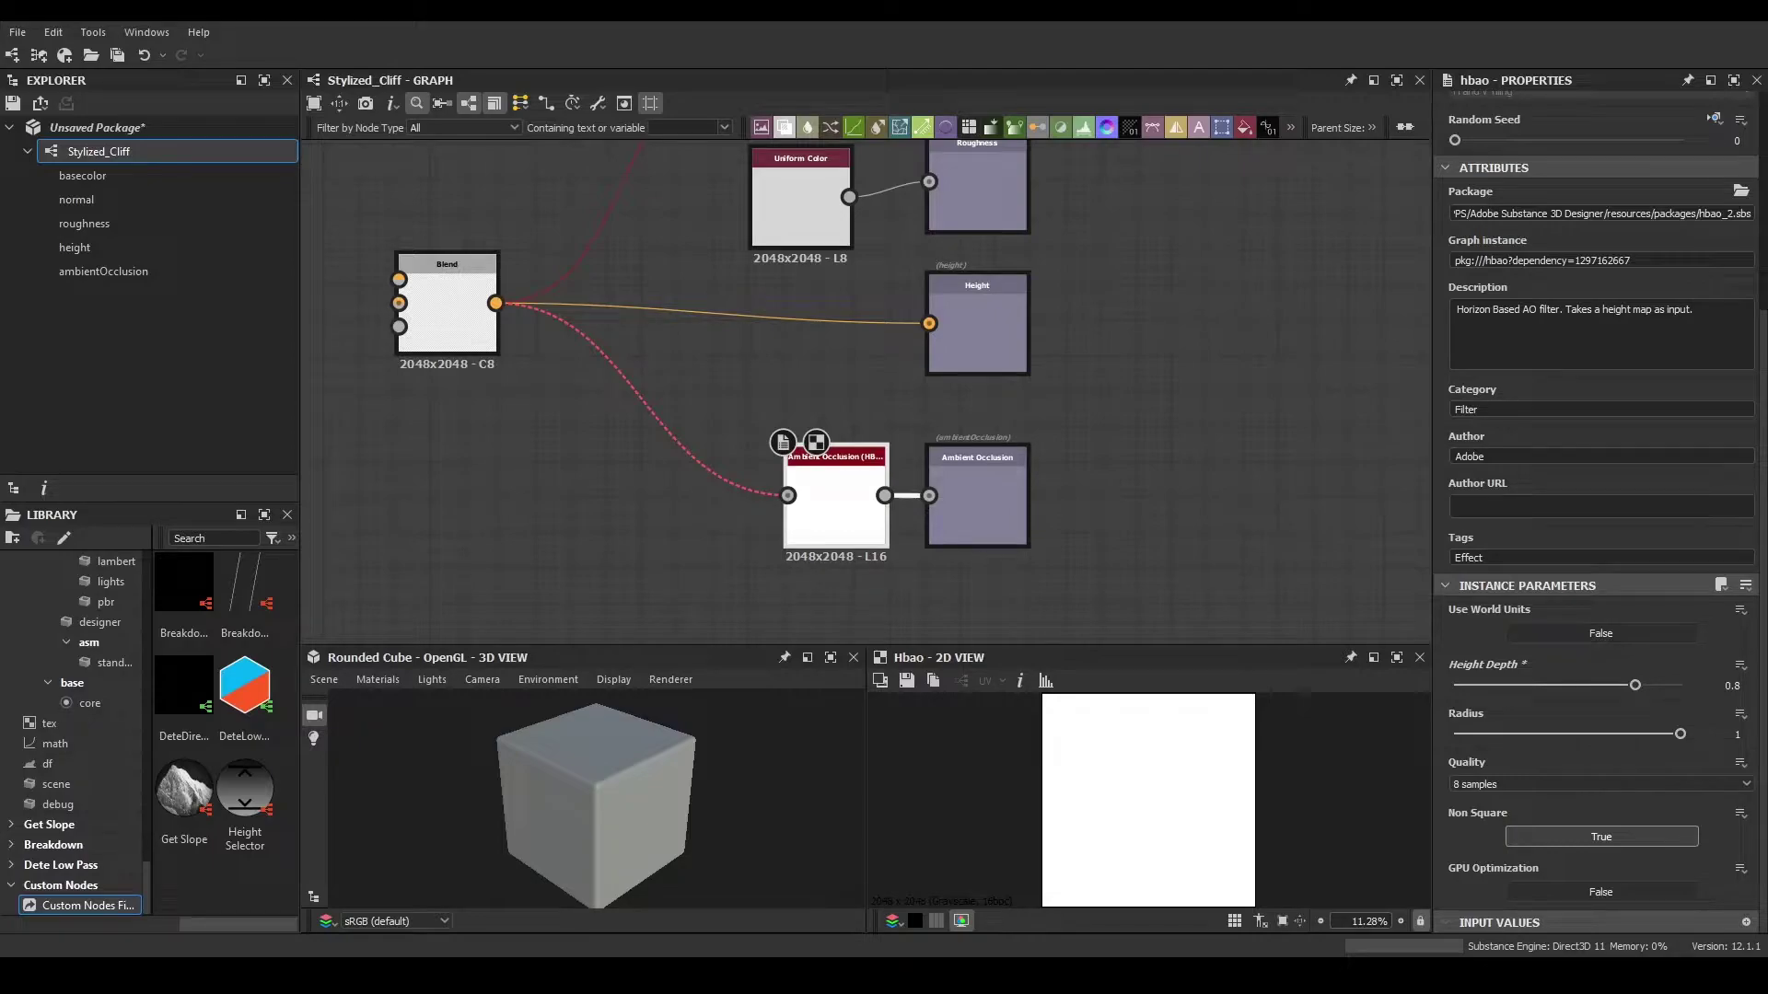
- Add a Tile Sampler node to the graph
scroll(953, 455, down, 5)
middle_drag(819, 439, 761, 379)
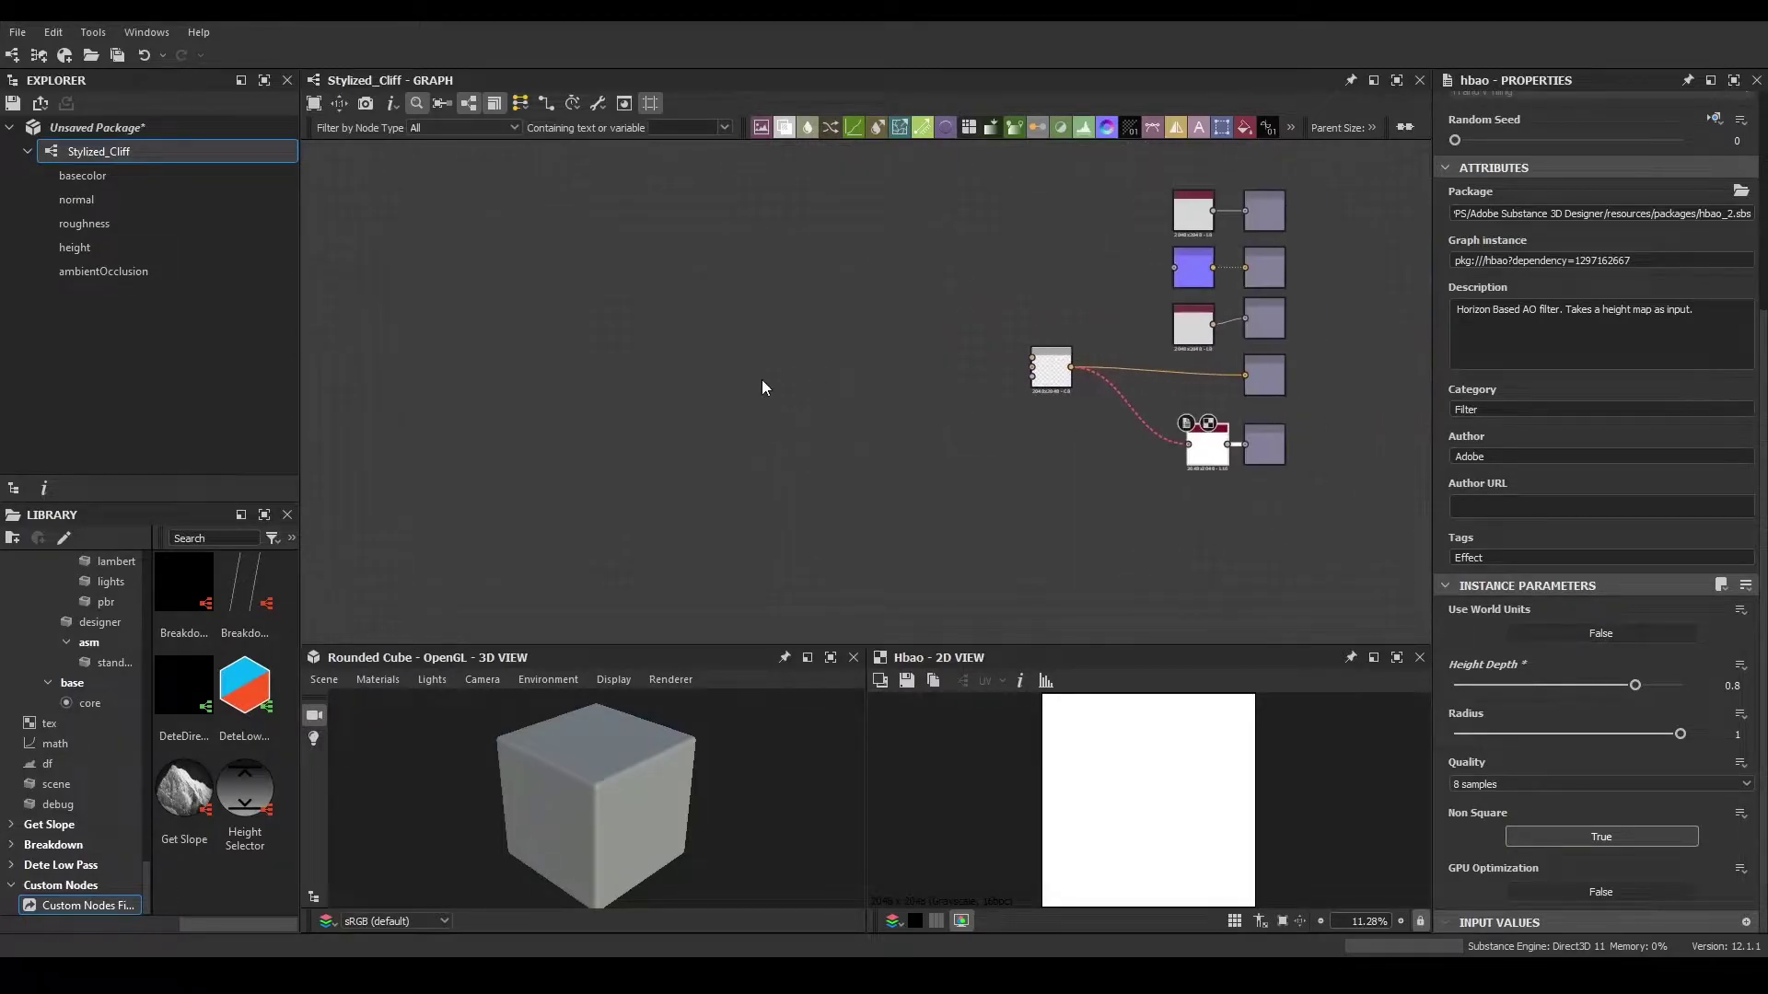
scroll(930, 378, up, 2)
key(space)
text(tile sampler)
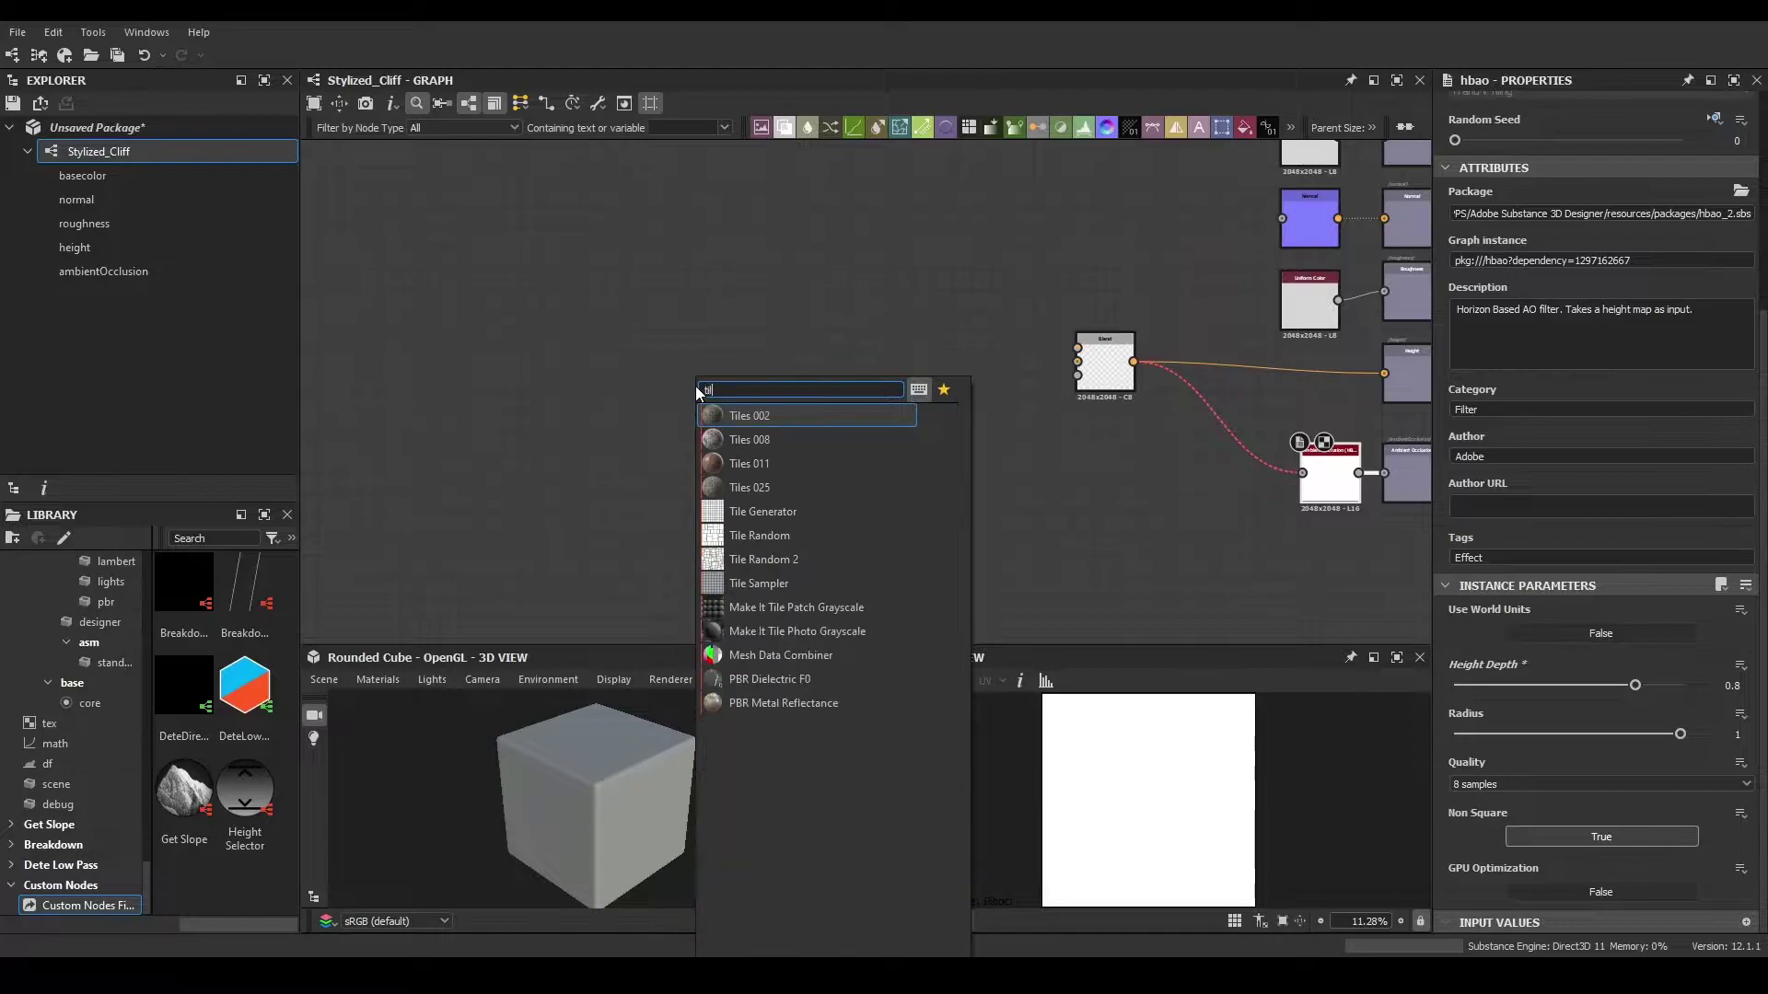
key(Return)
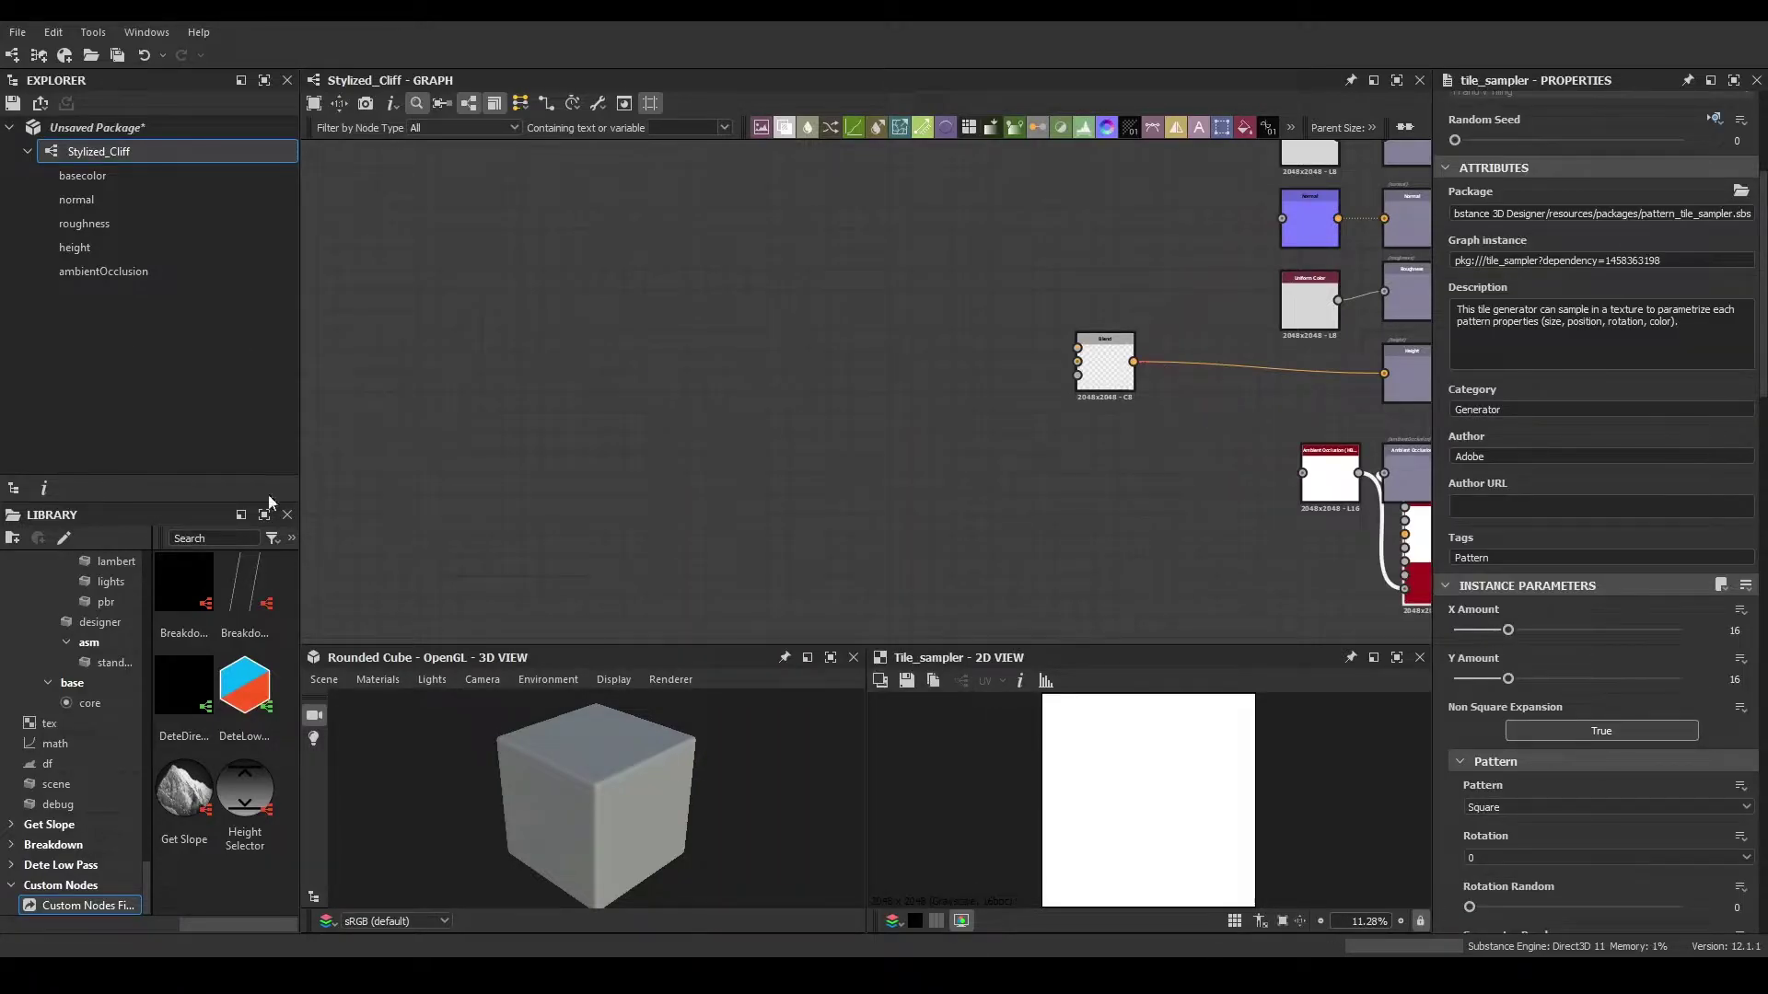
- Move the Tile Sampler well to the left of the Blend node and remove its unwanted links with the HBAO node
middle_drag(1183, 478, 789, 454)
drag(1059, 504, 485, 352)
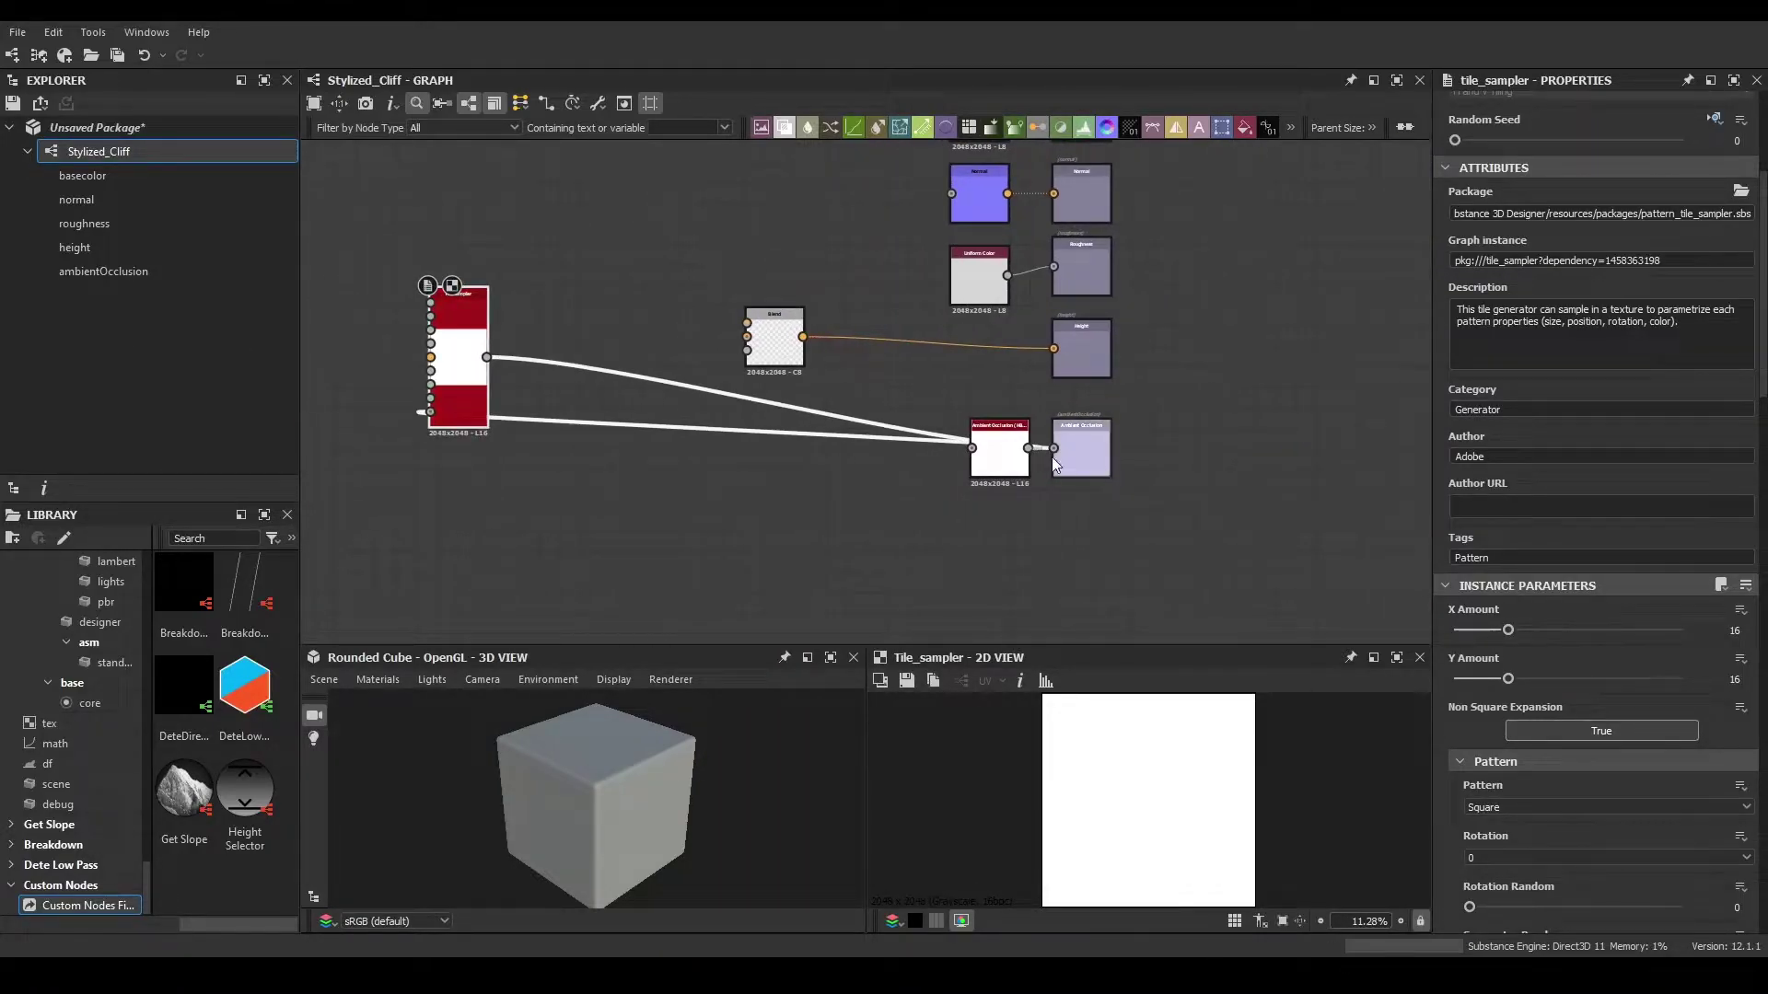
alt+click(1053, 449)
middle_drag(451, 415, 832, 391)
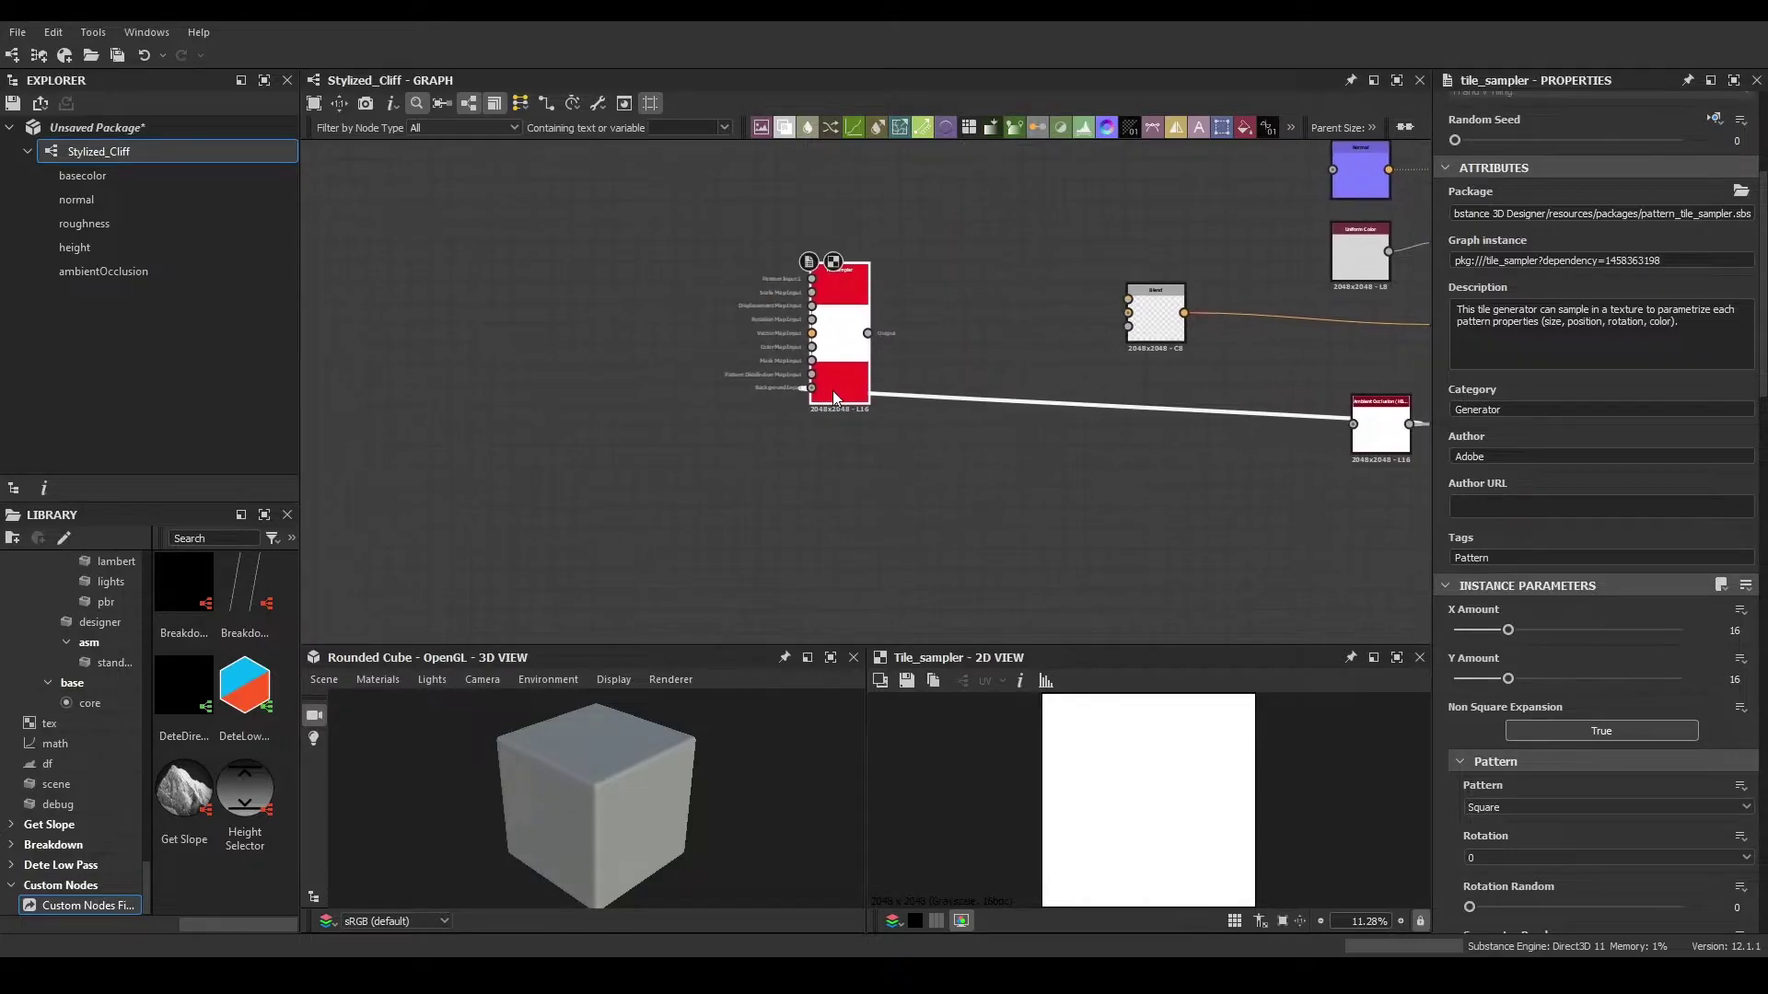
scroll(832, 391, up, 3)
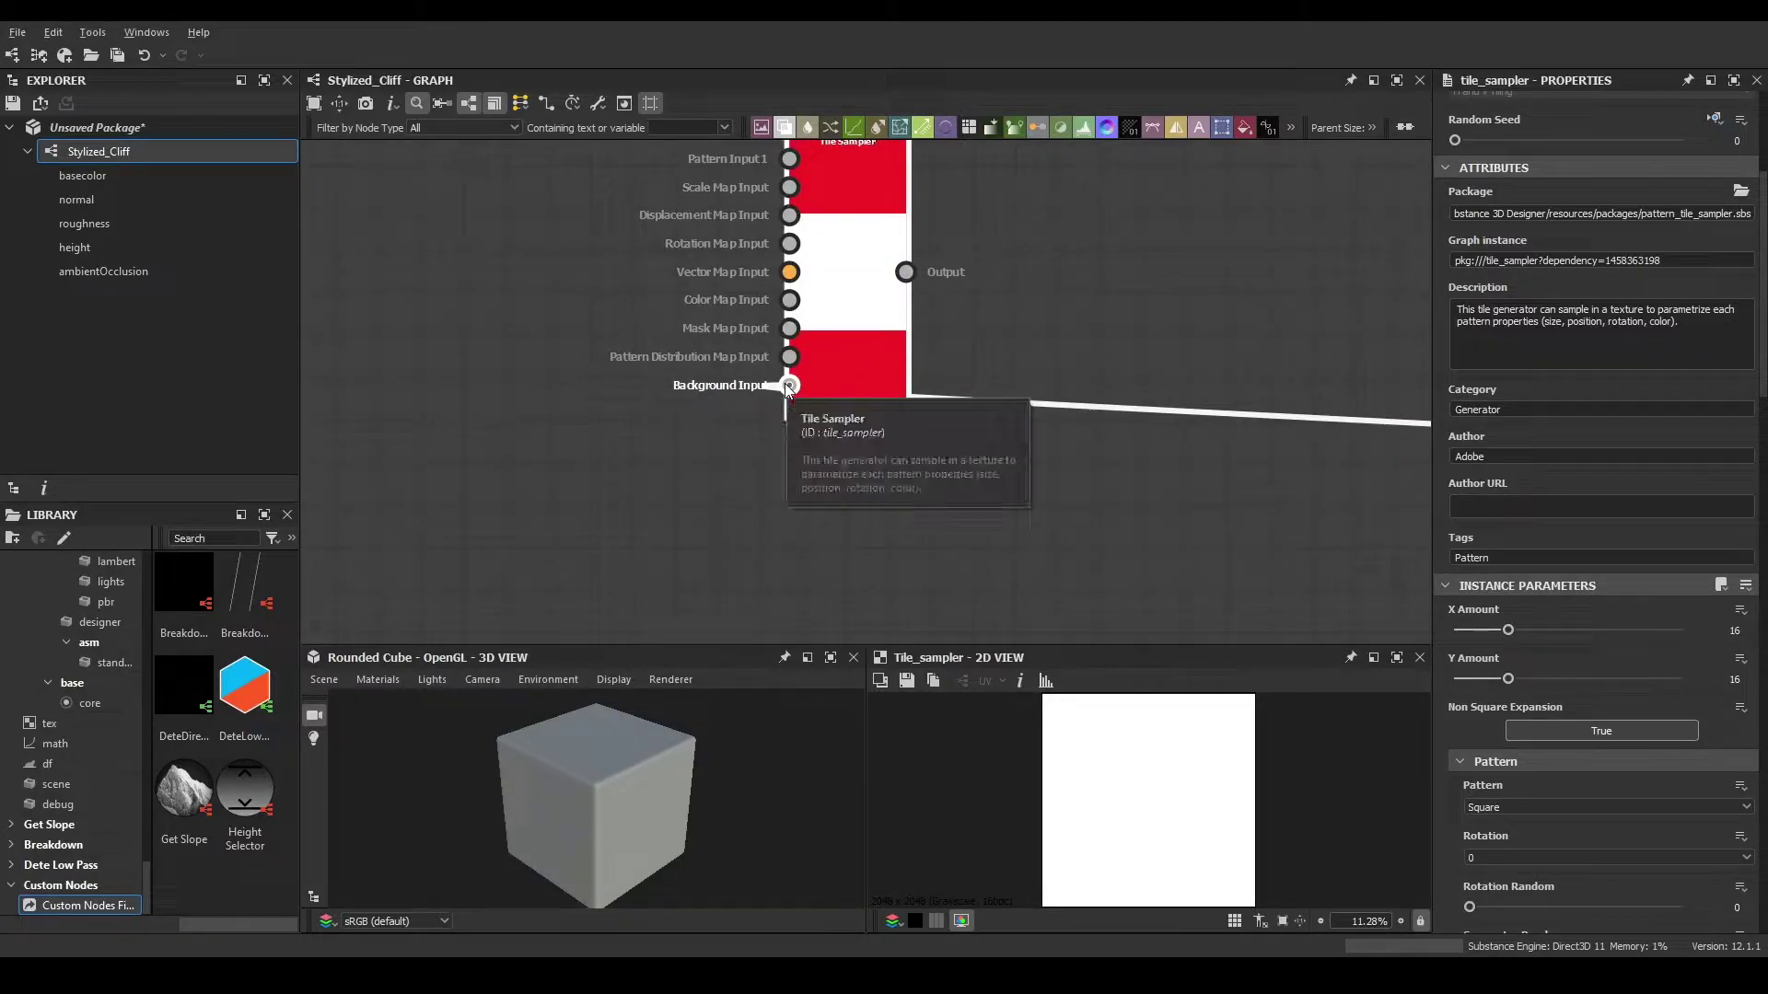
drag(790, 300, 694, 359)
middle_drag(926, 238, 648, 279)
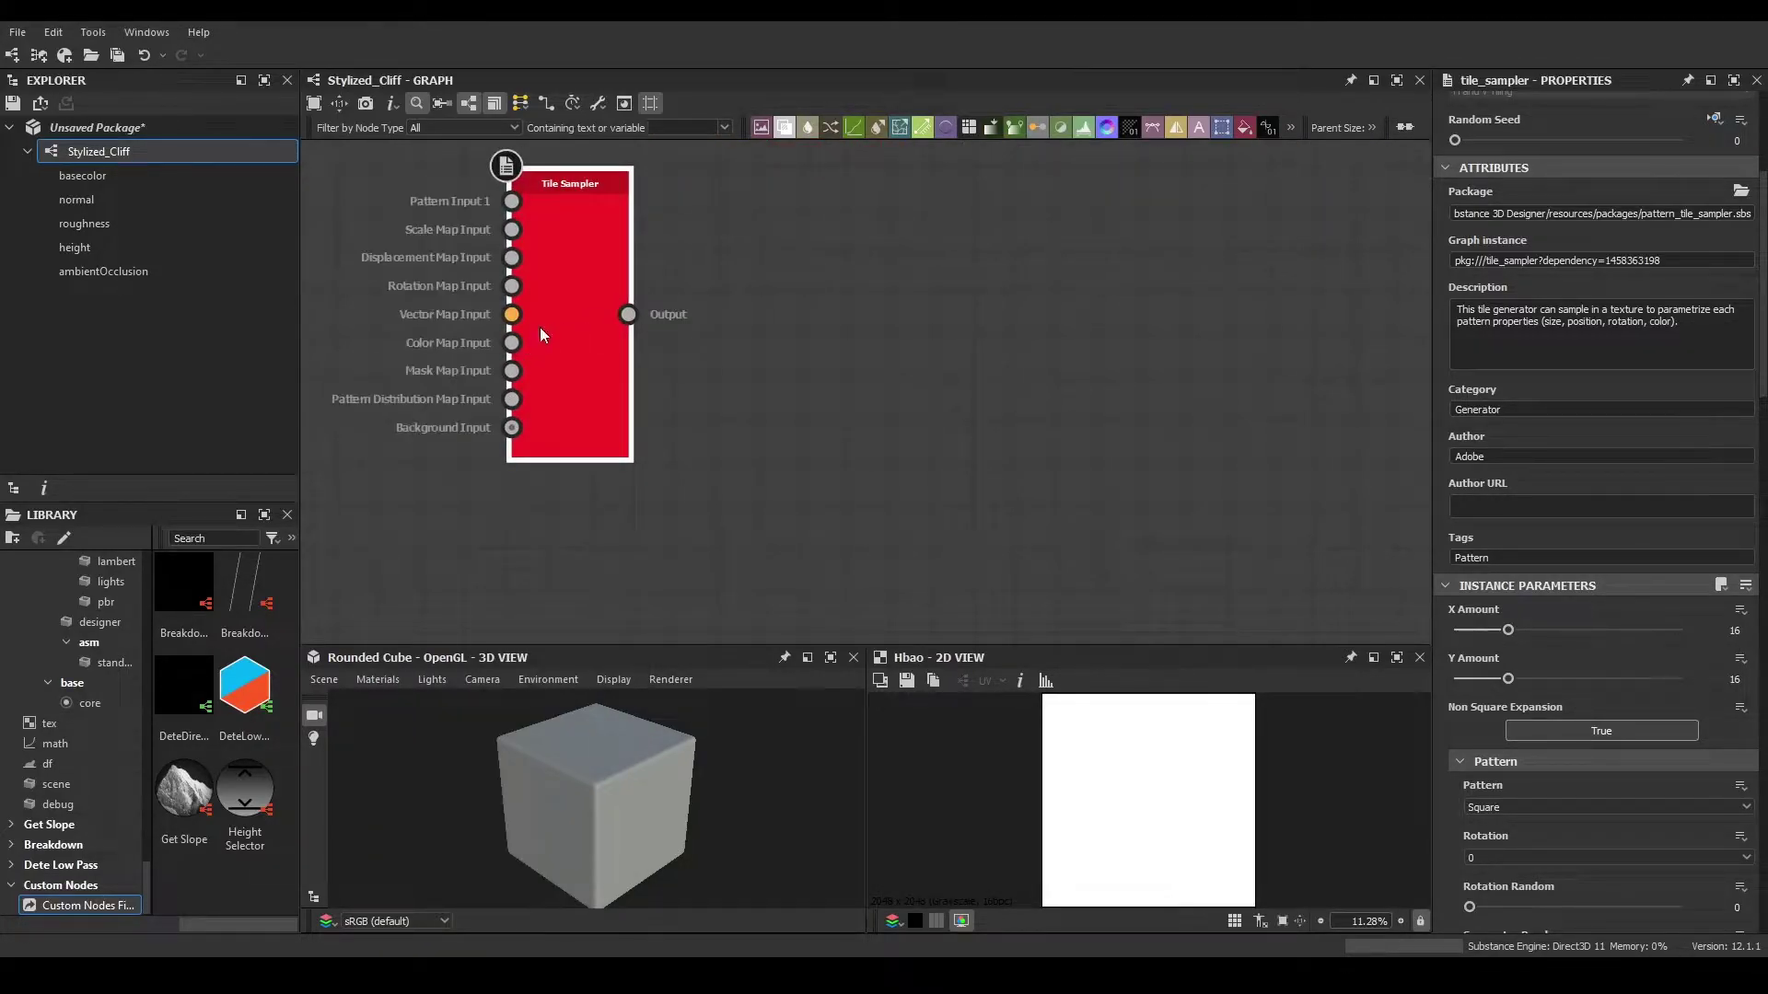
- Reposition the disconnected Tile Sampler in free graph space and preview its output in the 2D view
middle_drag(545, 322, 585, 332)
scroll(523, 300, down, 3)
scroll(599, 315, up, 3)
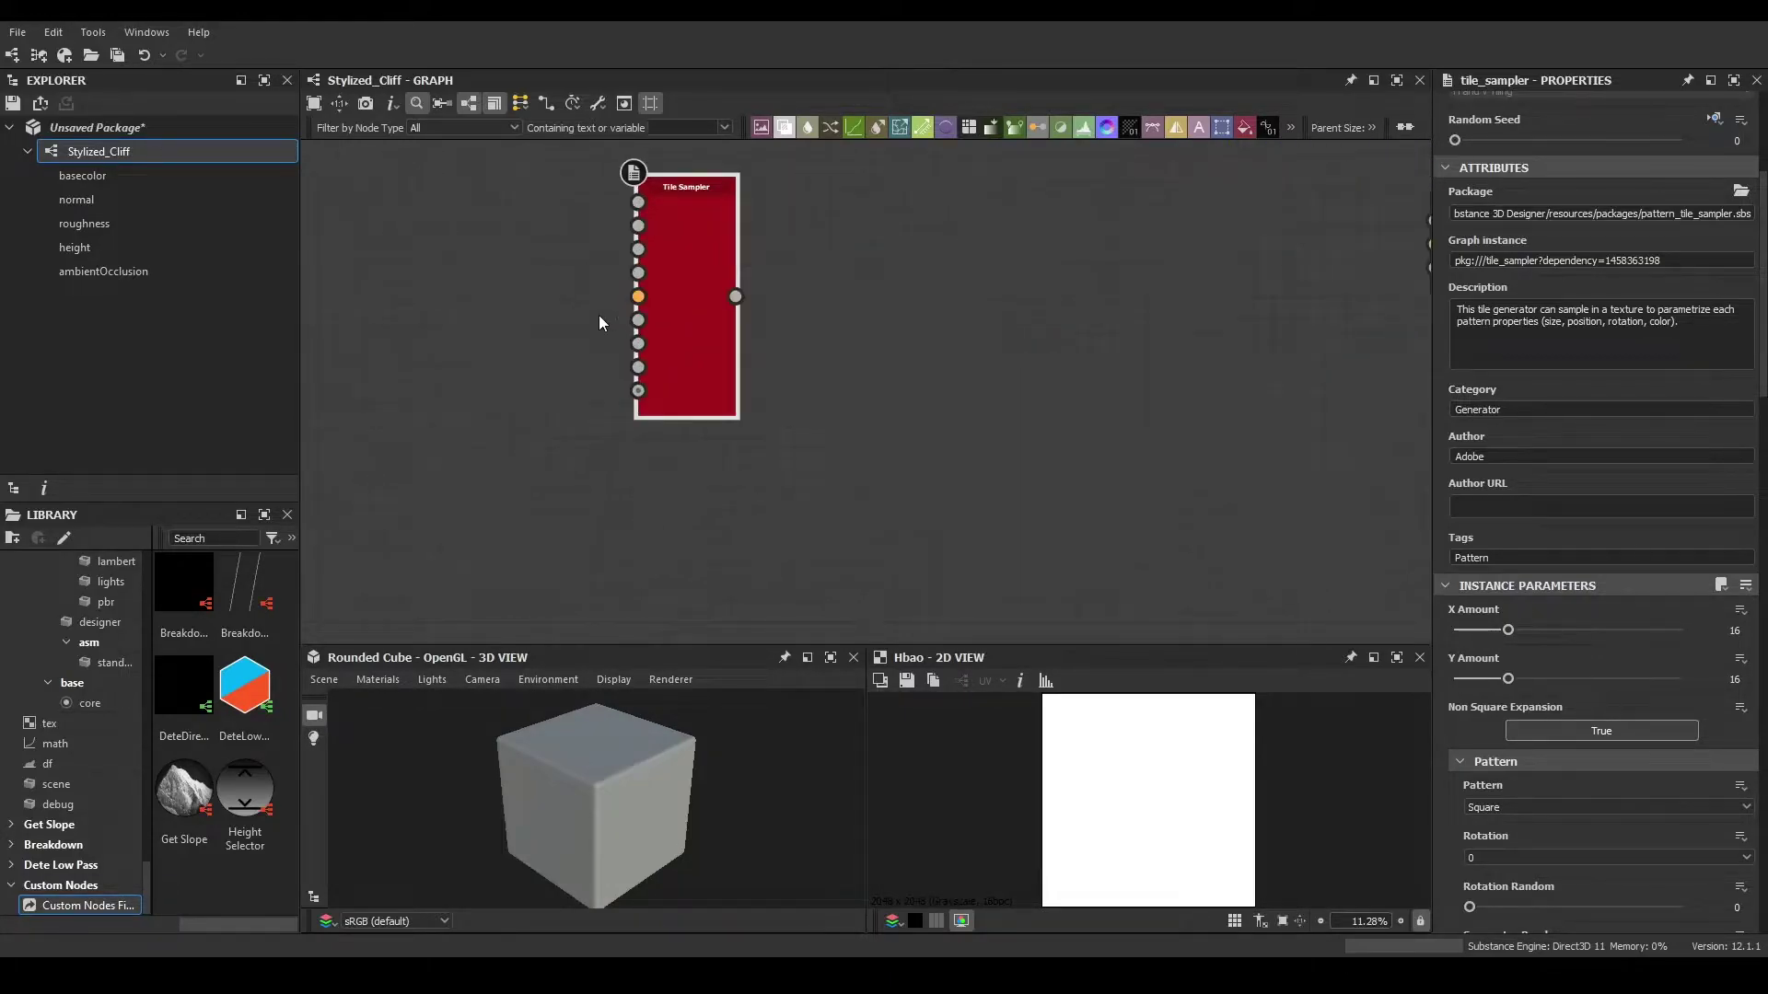
middle_drag(709, 274, 630, 328)
drag(724, 154, 429, 444)
click(440, 463)
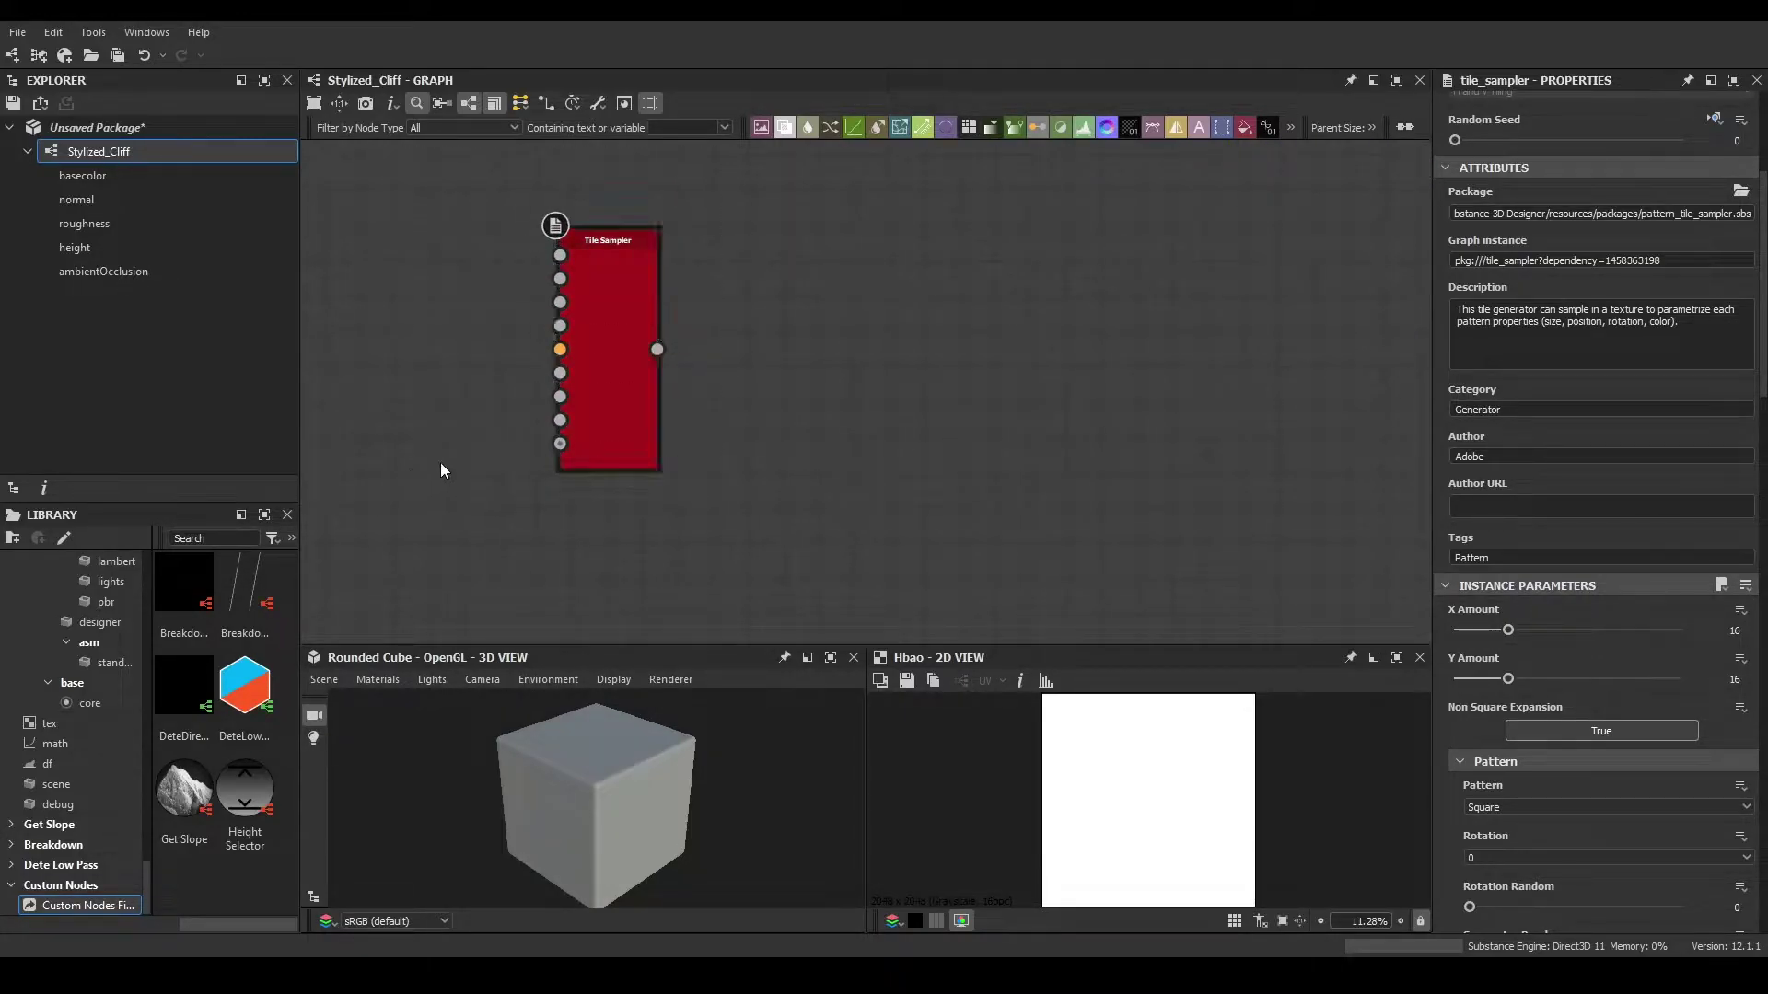
drag(616, 342, 597, 307)
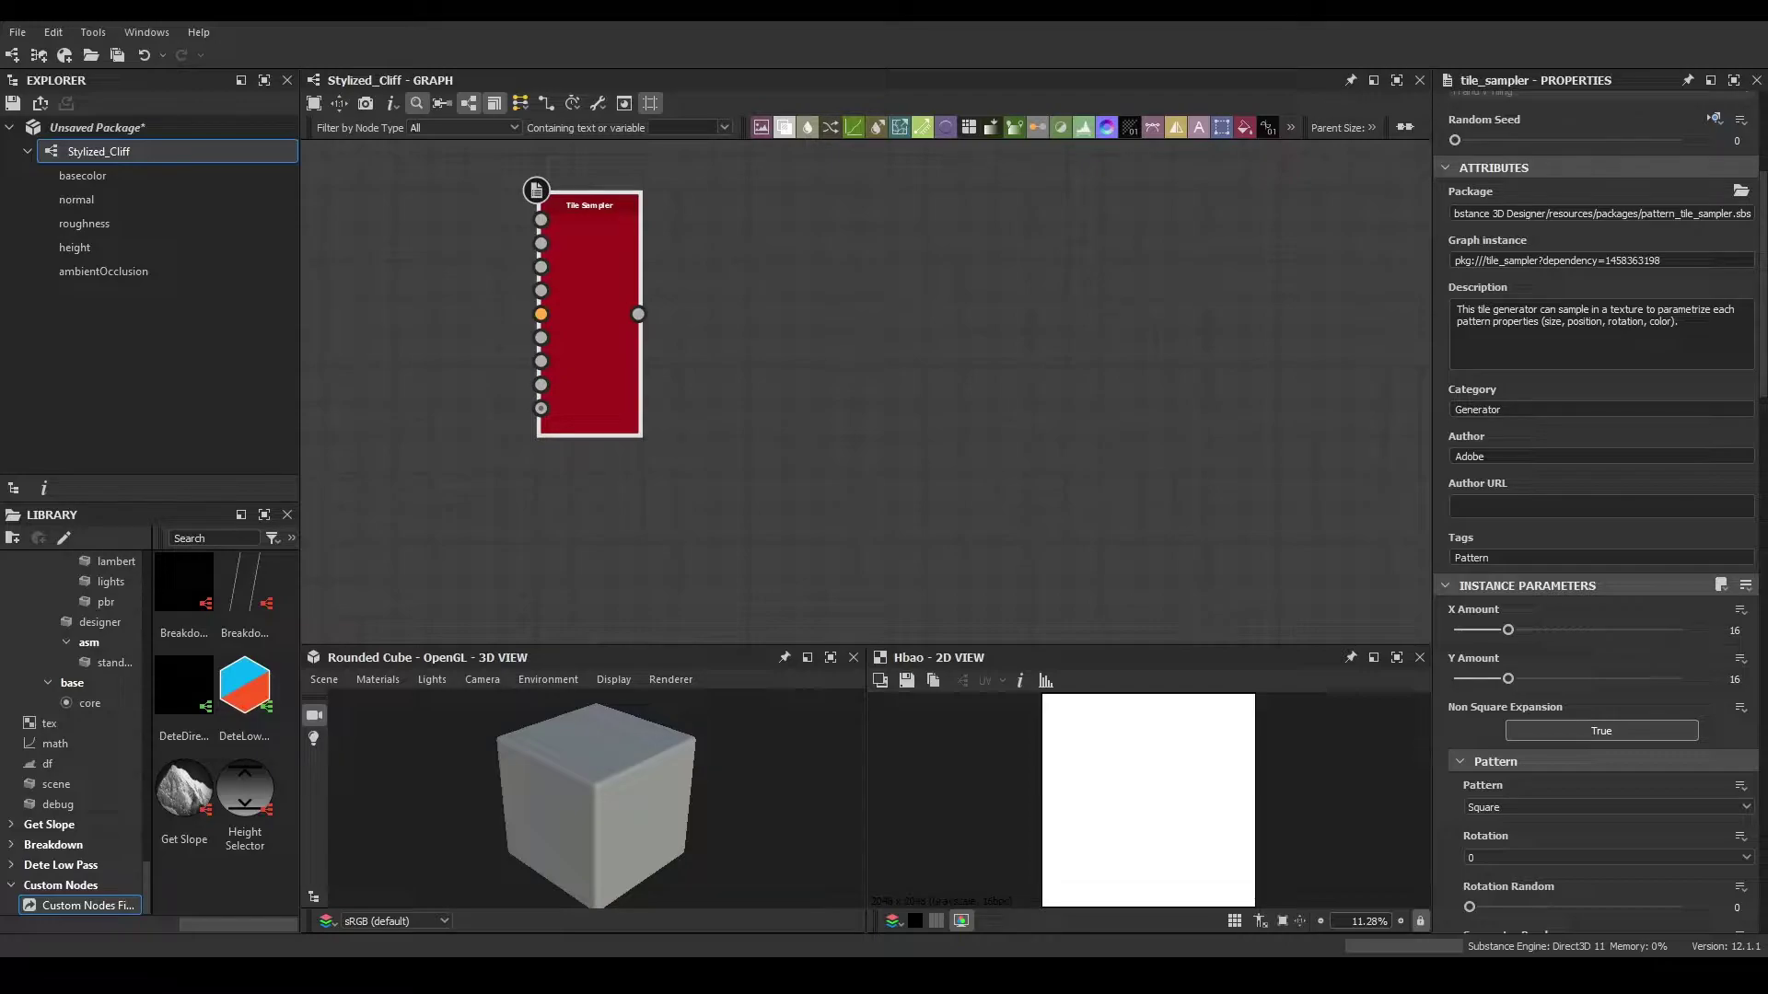
double_click(576, 275)
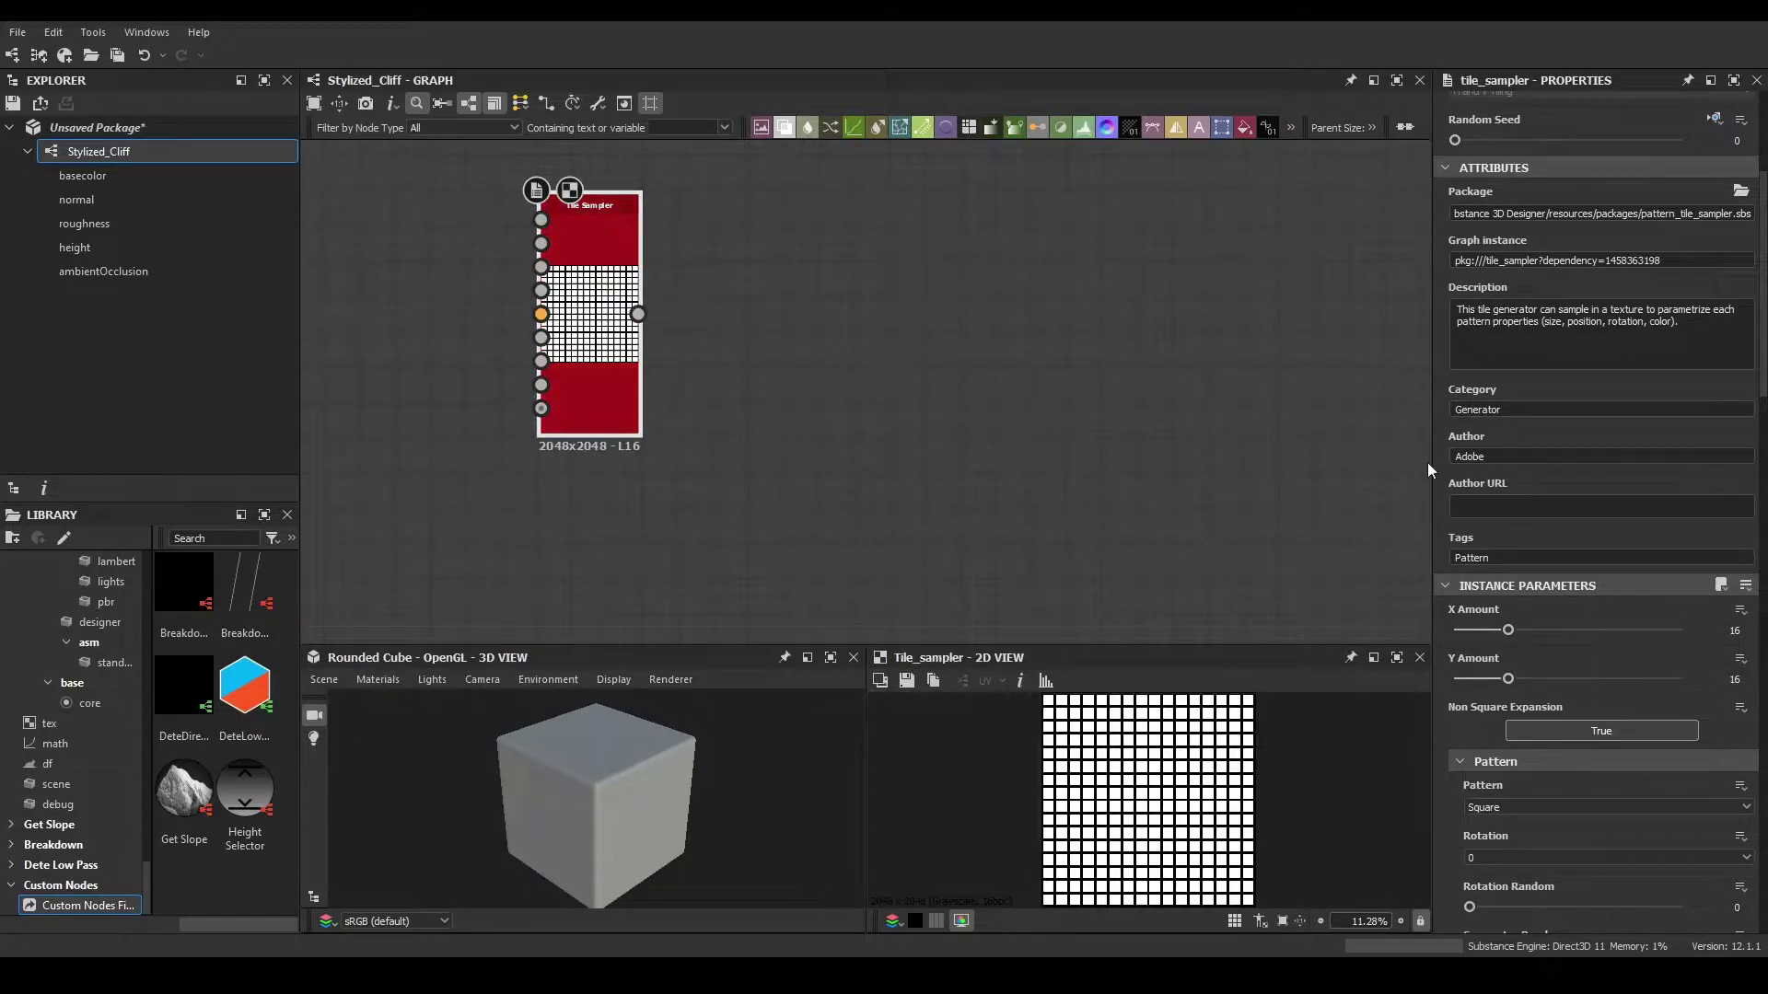
- Set the Tile Sampler's X Amount and Y Amount to 2 and its pattern to Paraboloid
scroll(1602, 368, down, 3)
text(2)
key(Tab)
text(2)
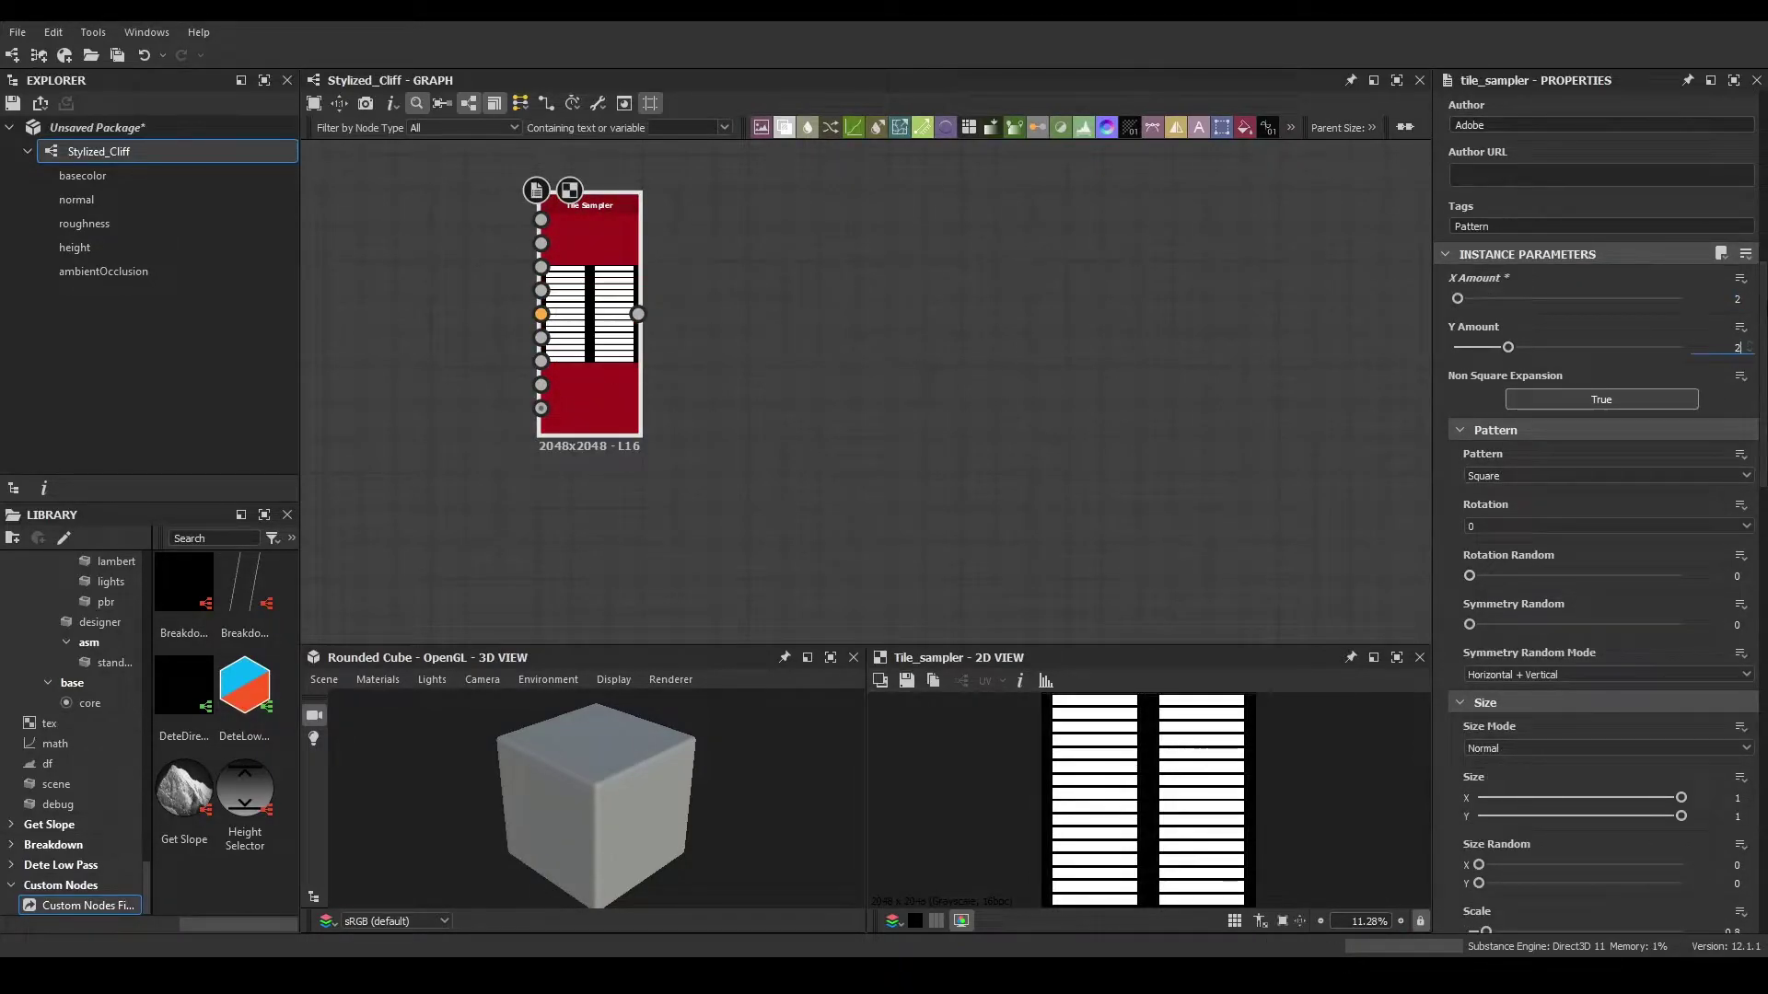
key(Return)
click(1492, 476)
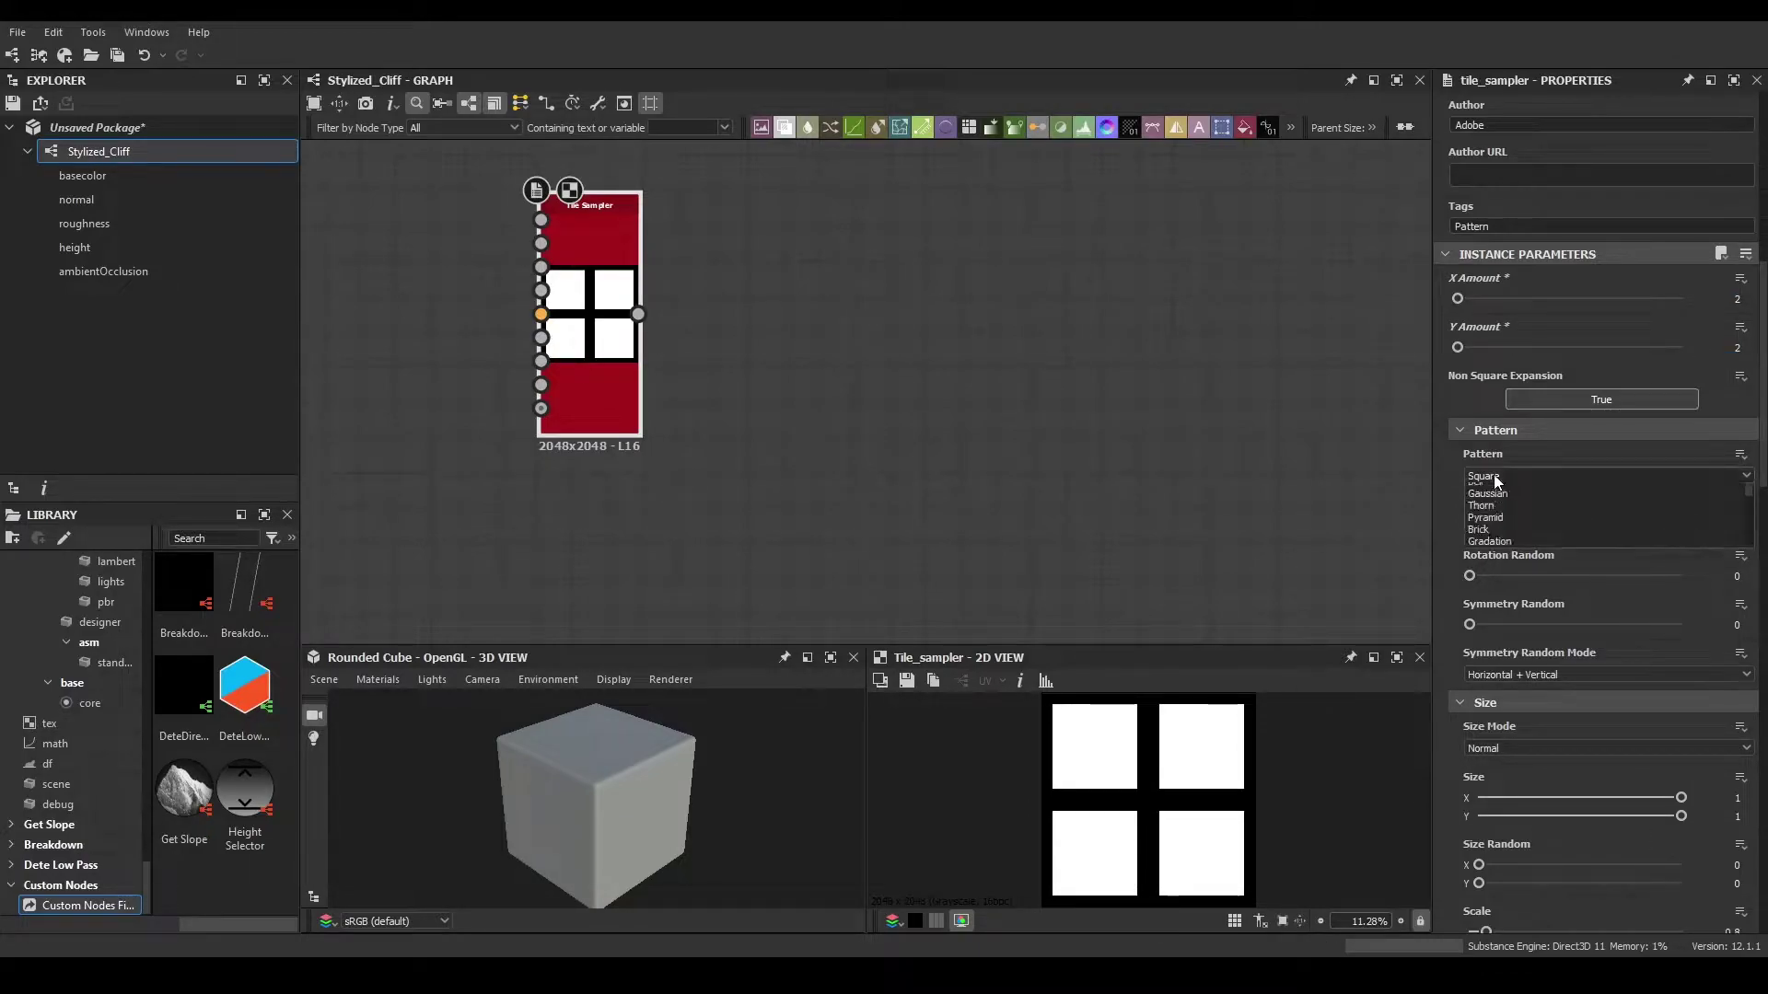
click(1492, 527)
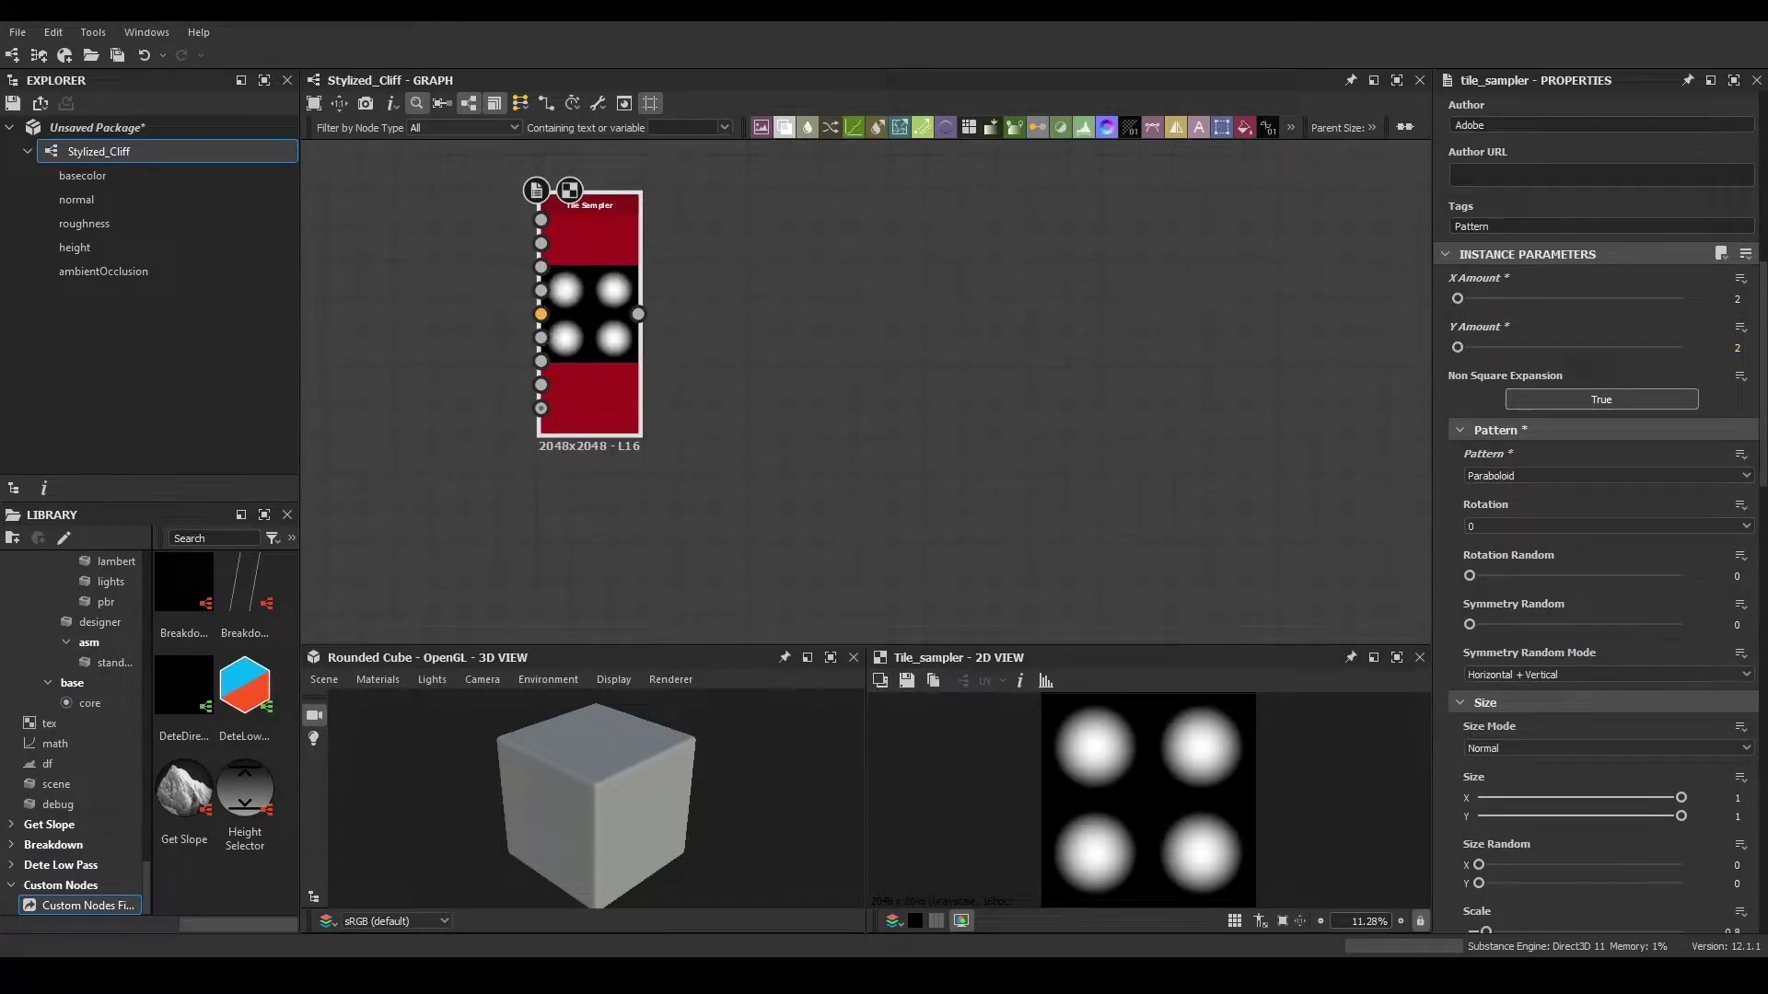
- Set the Tile Sampler's Size to 0.6 in X and 0.8 in Y
scroll(1651, 739, down, 3)
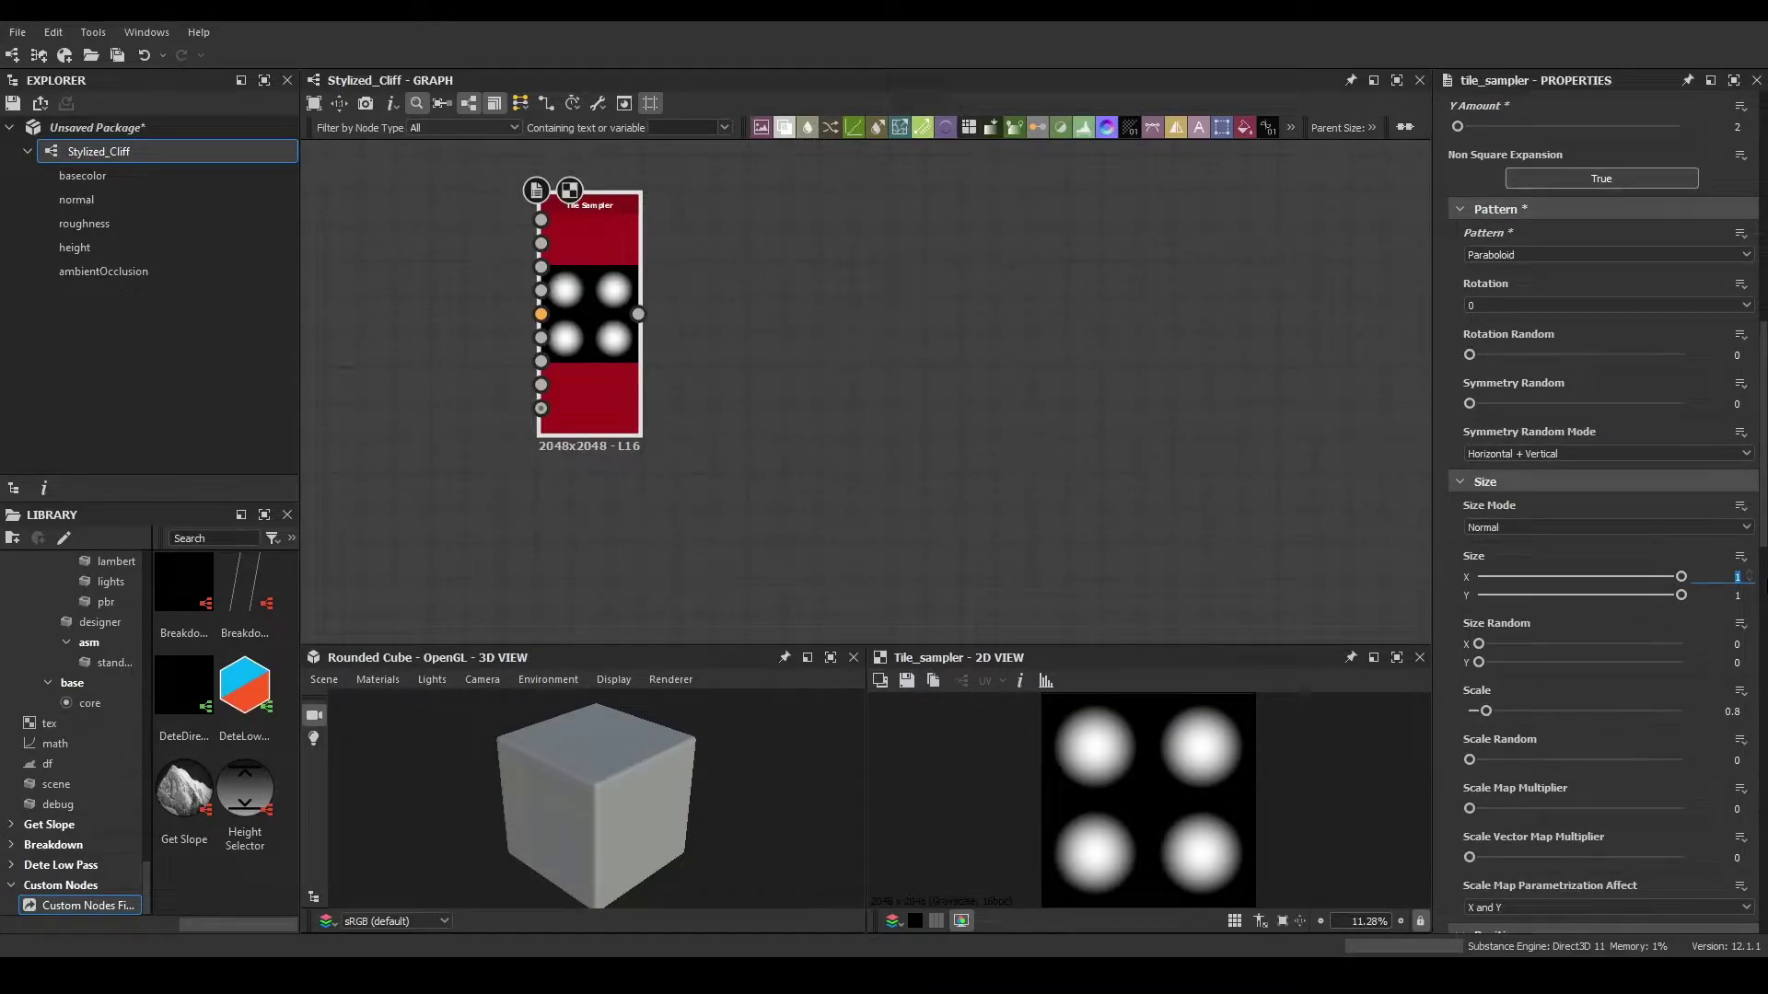
key(Tab)
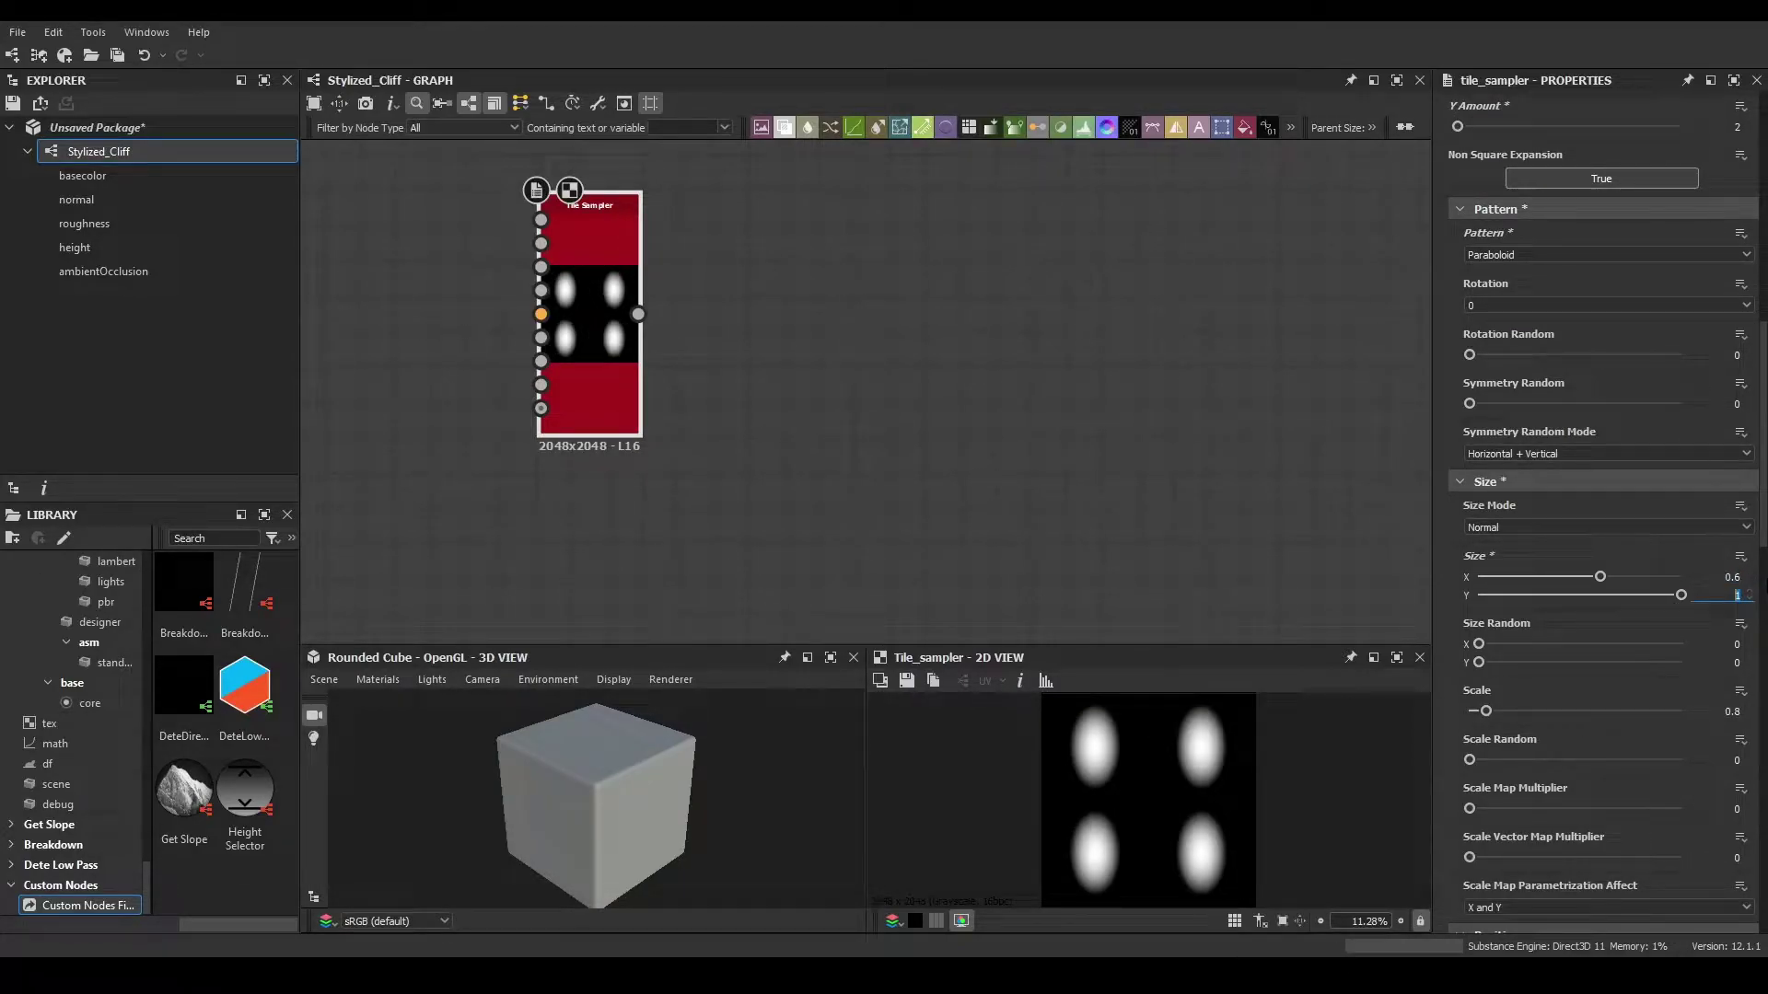
text(.8)
key(Return)
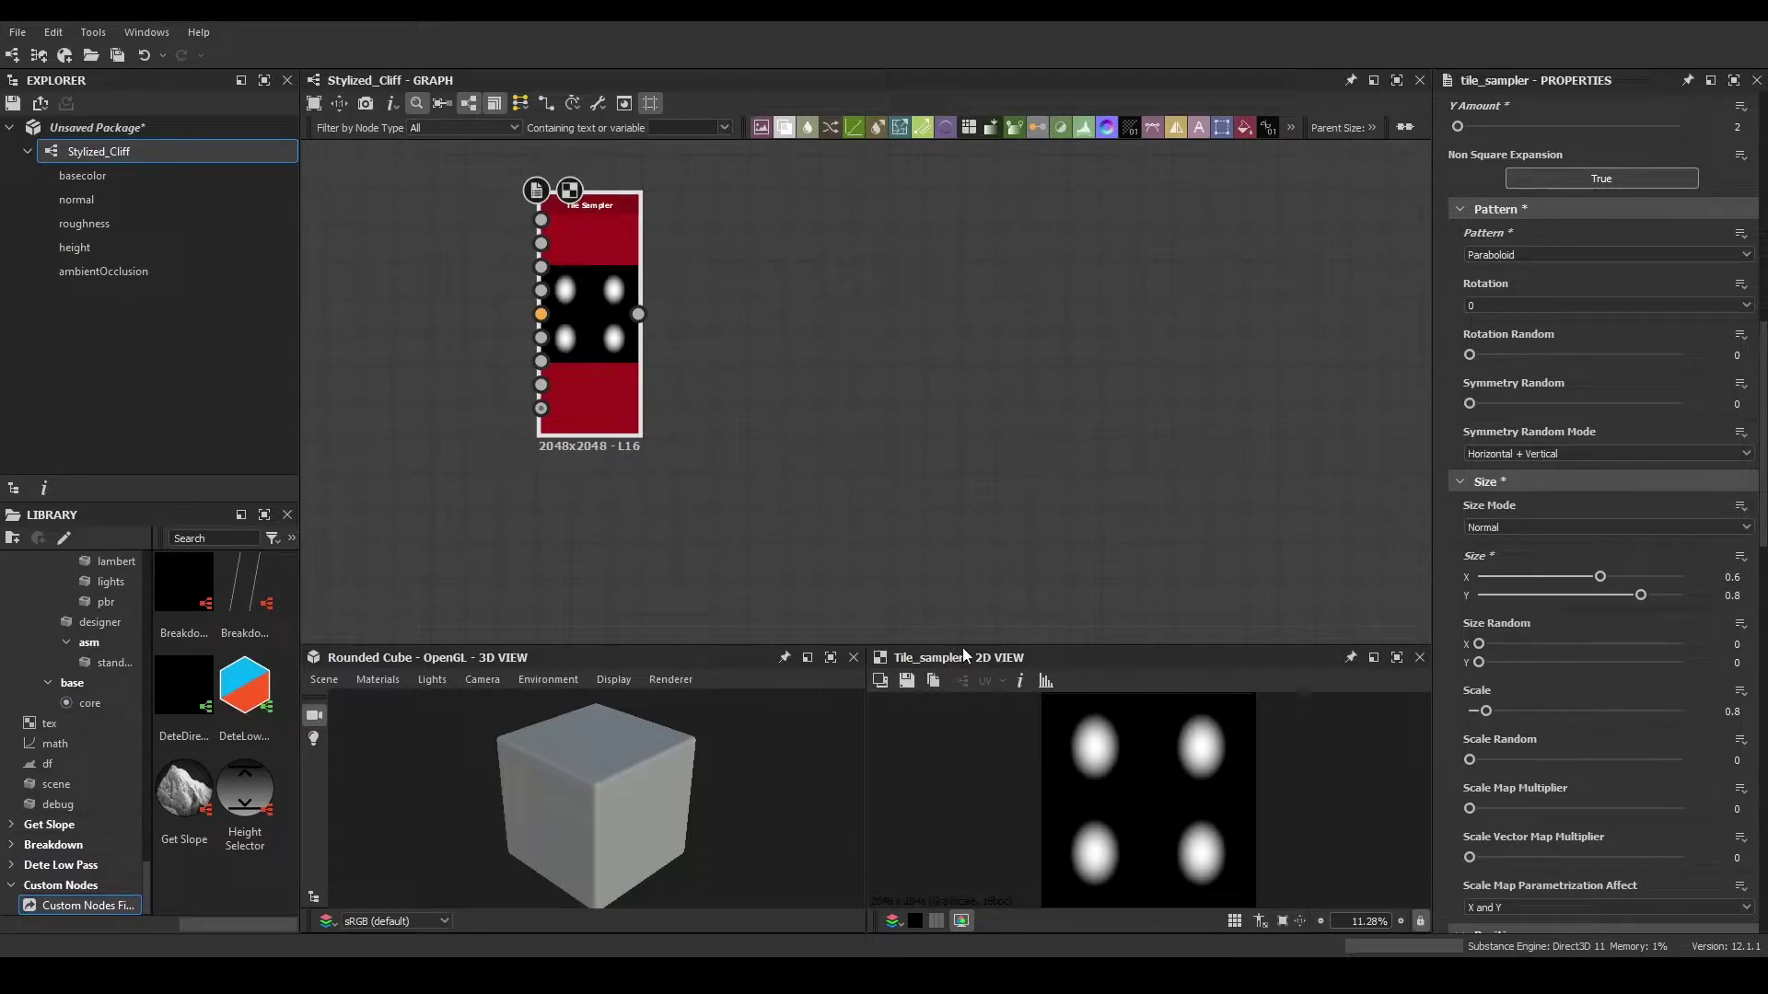
- Enlarge the 3D and 2D views upward and set the Tile Sampler's Scale to 1.2
drag(965, 644, 965, 527)
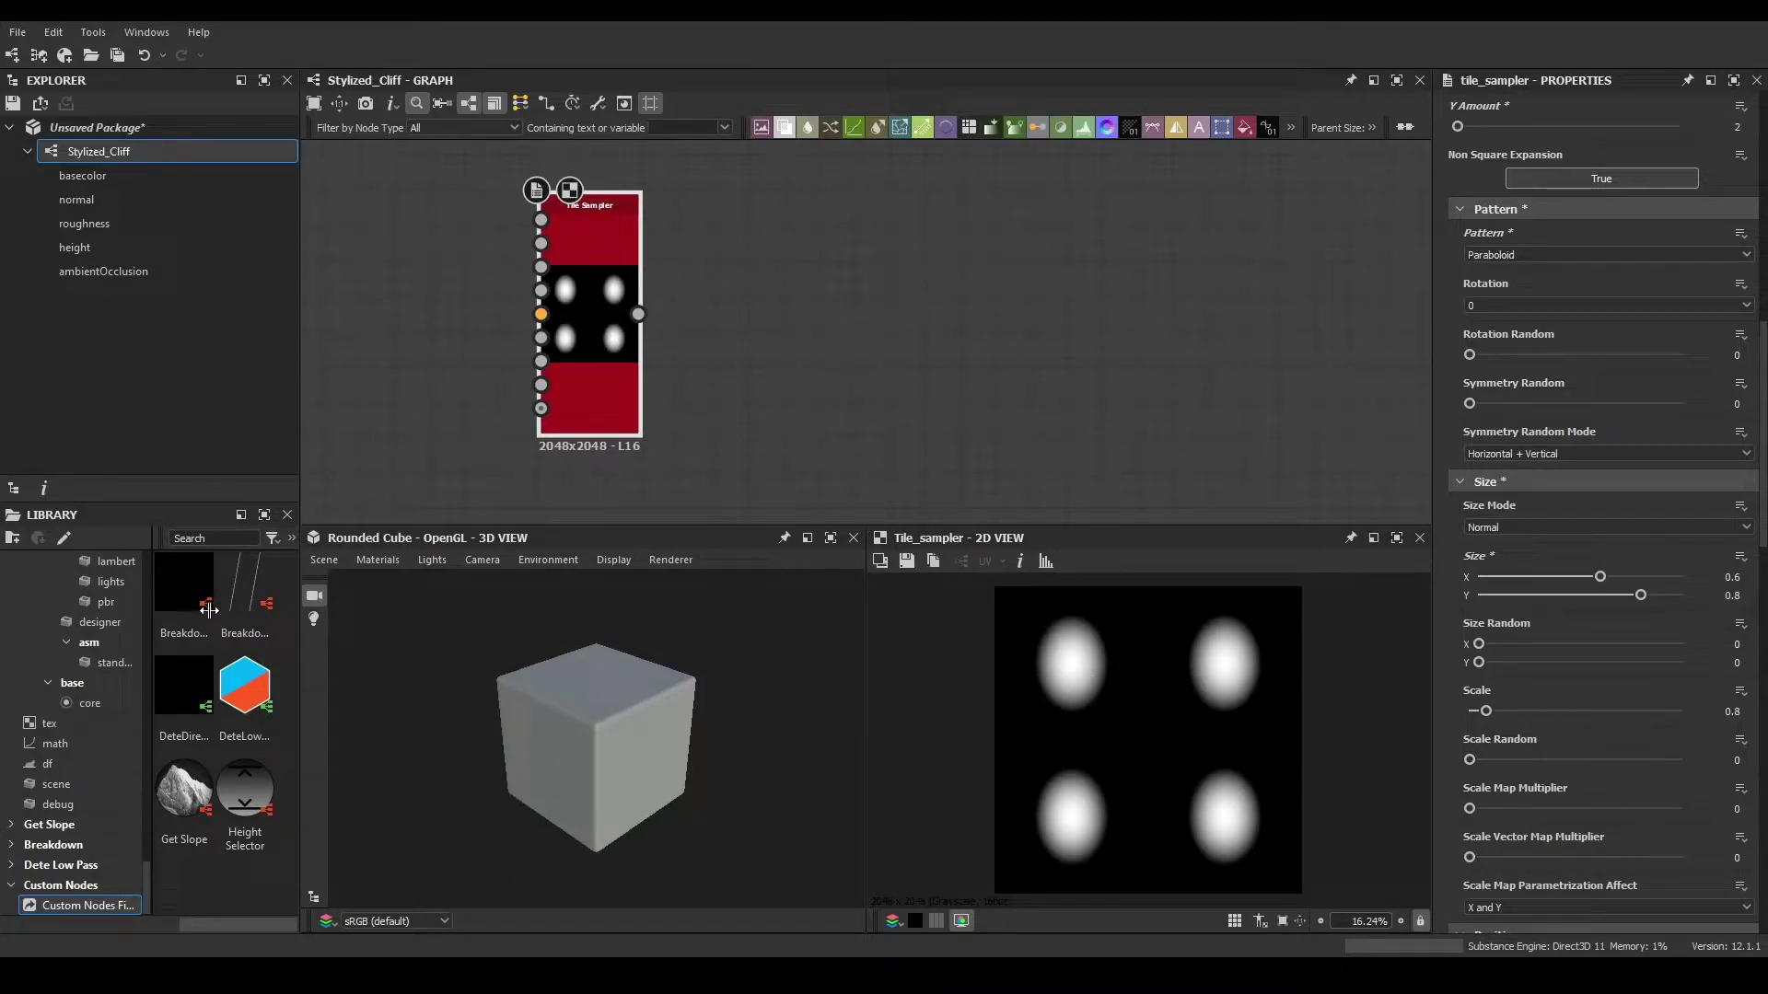
click(1732, 711)
text(1.2)
key(Return)
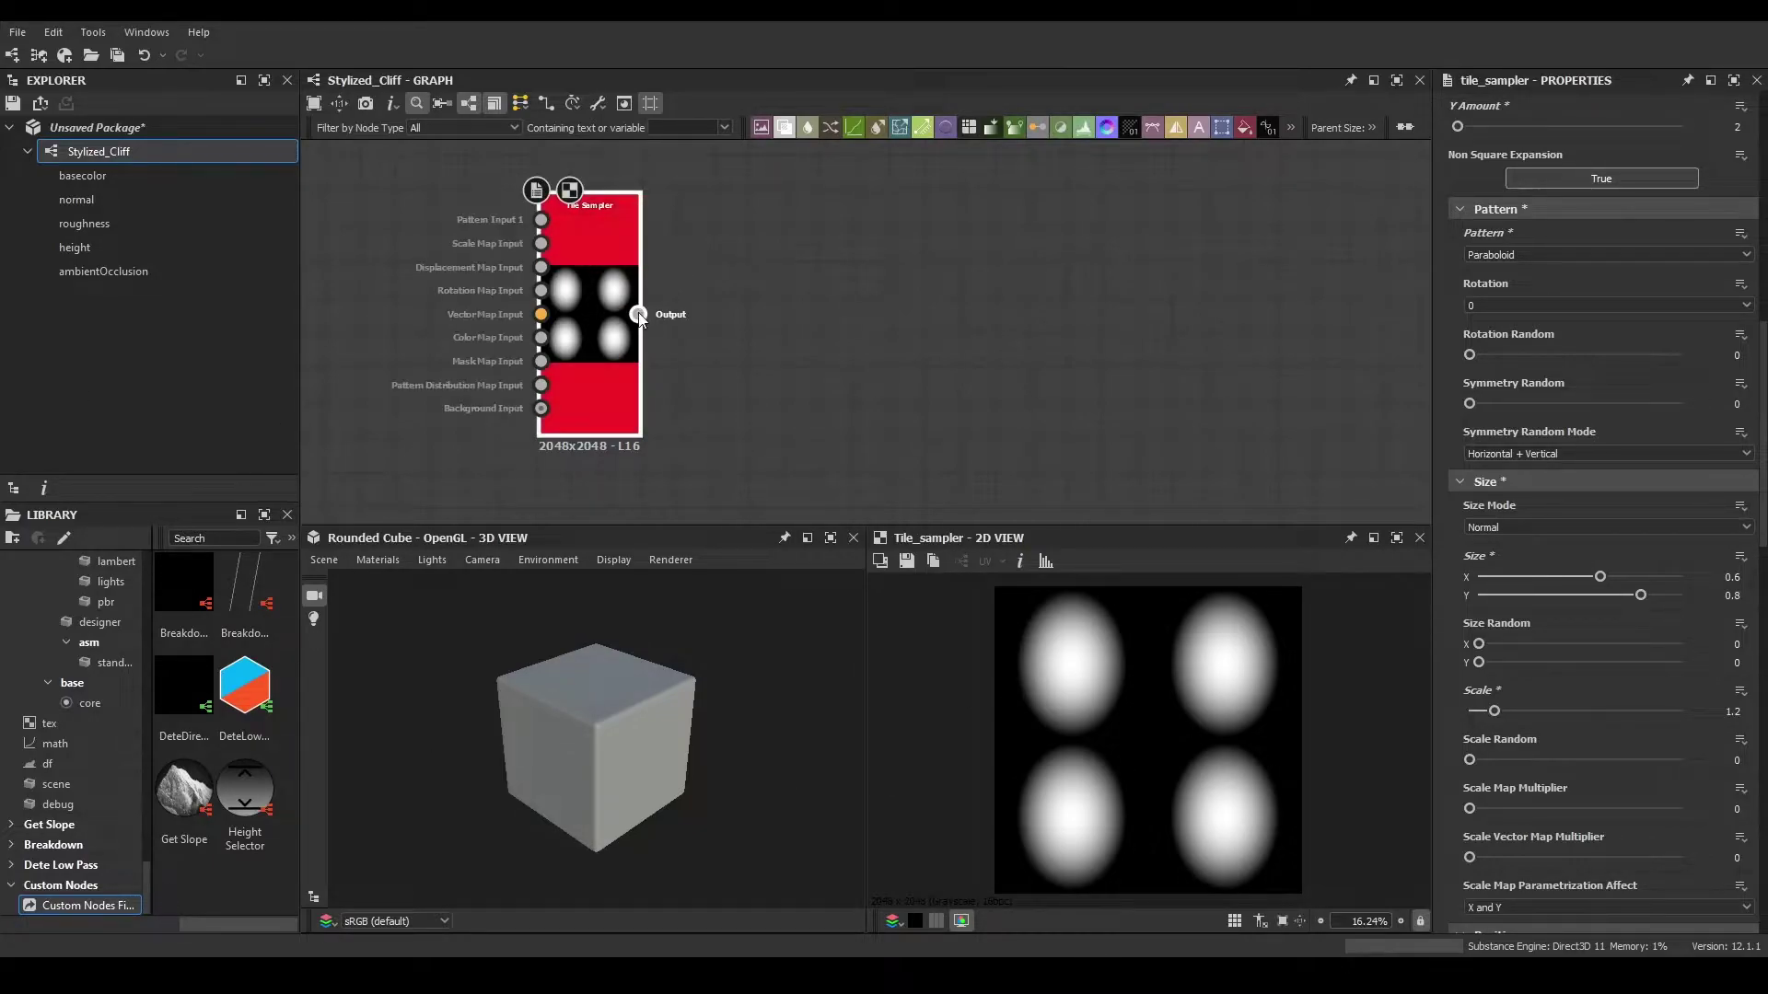
drag(638, 314, 760, 308)
text(leve)
key(Return)
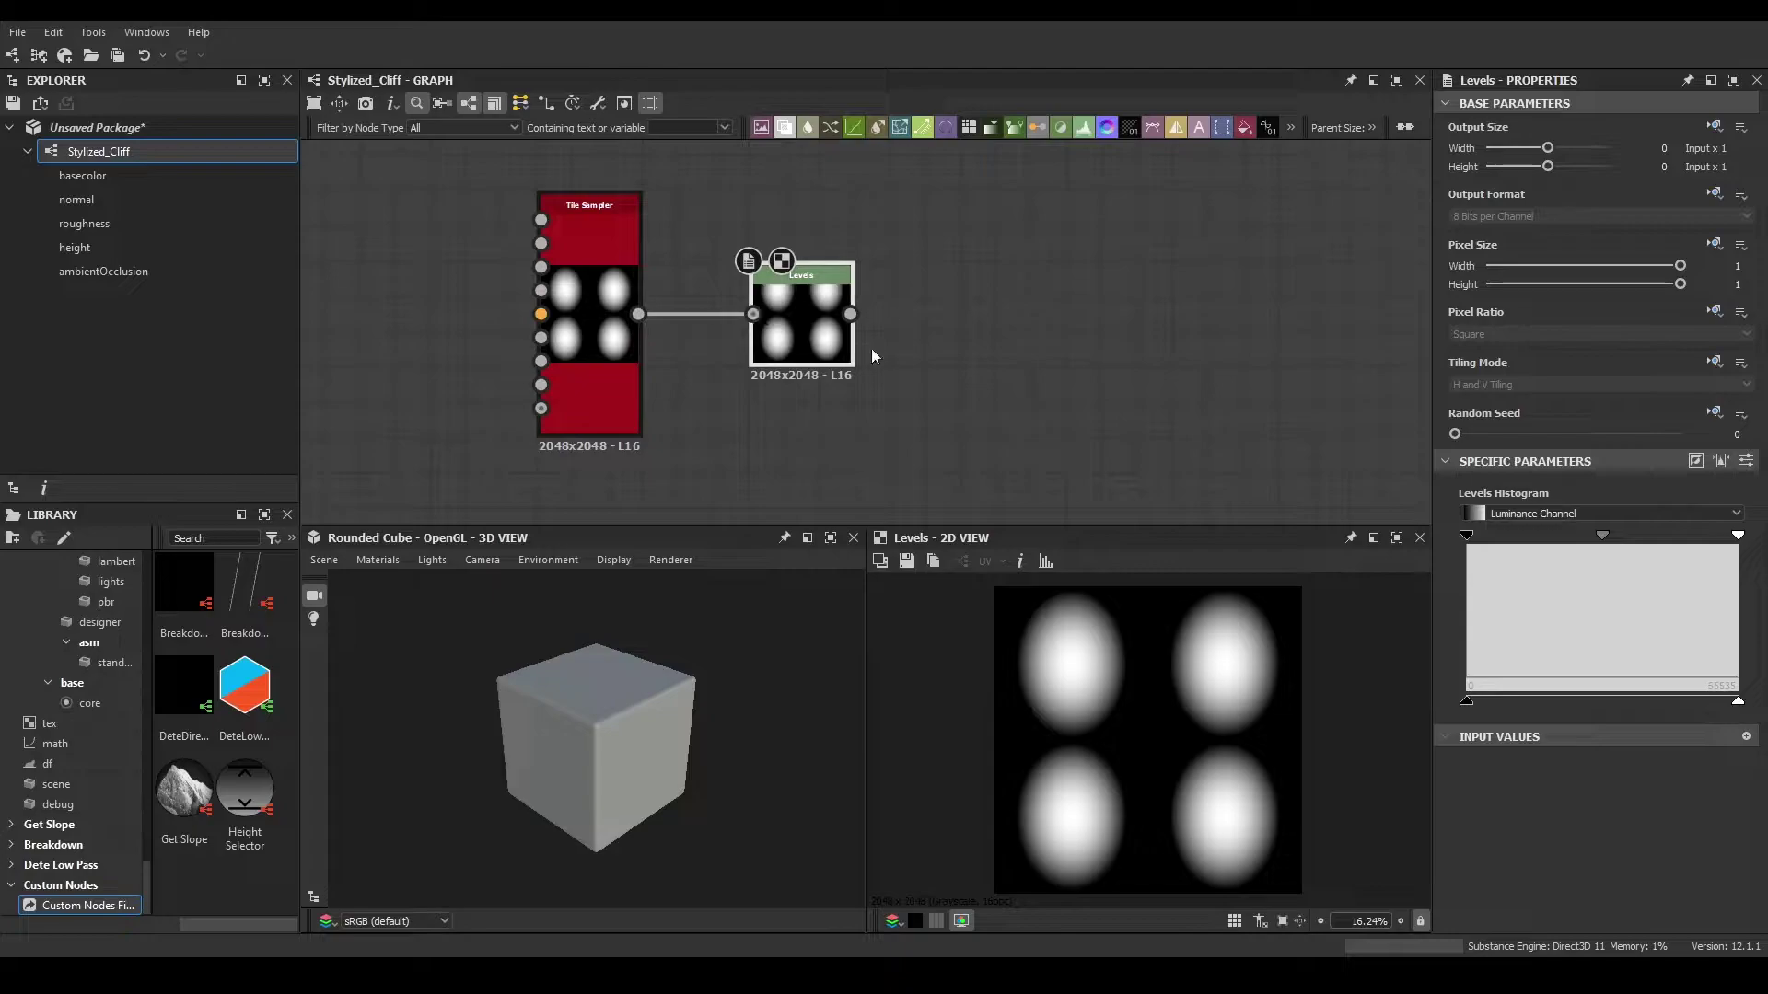
mouse_move(1593, 534)
mouse_down()
mouse_move(1570, 529)
mouse_move(1655, 511)
mouse_move(1588, 505)
mouse_move(1666, 516)
mouse_move(1624, 532)
mouse_up()
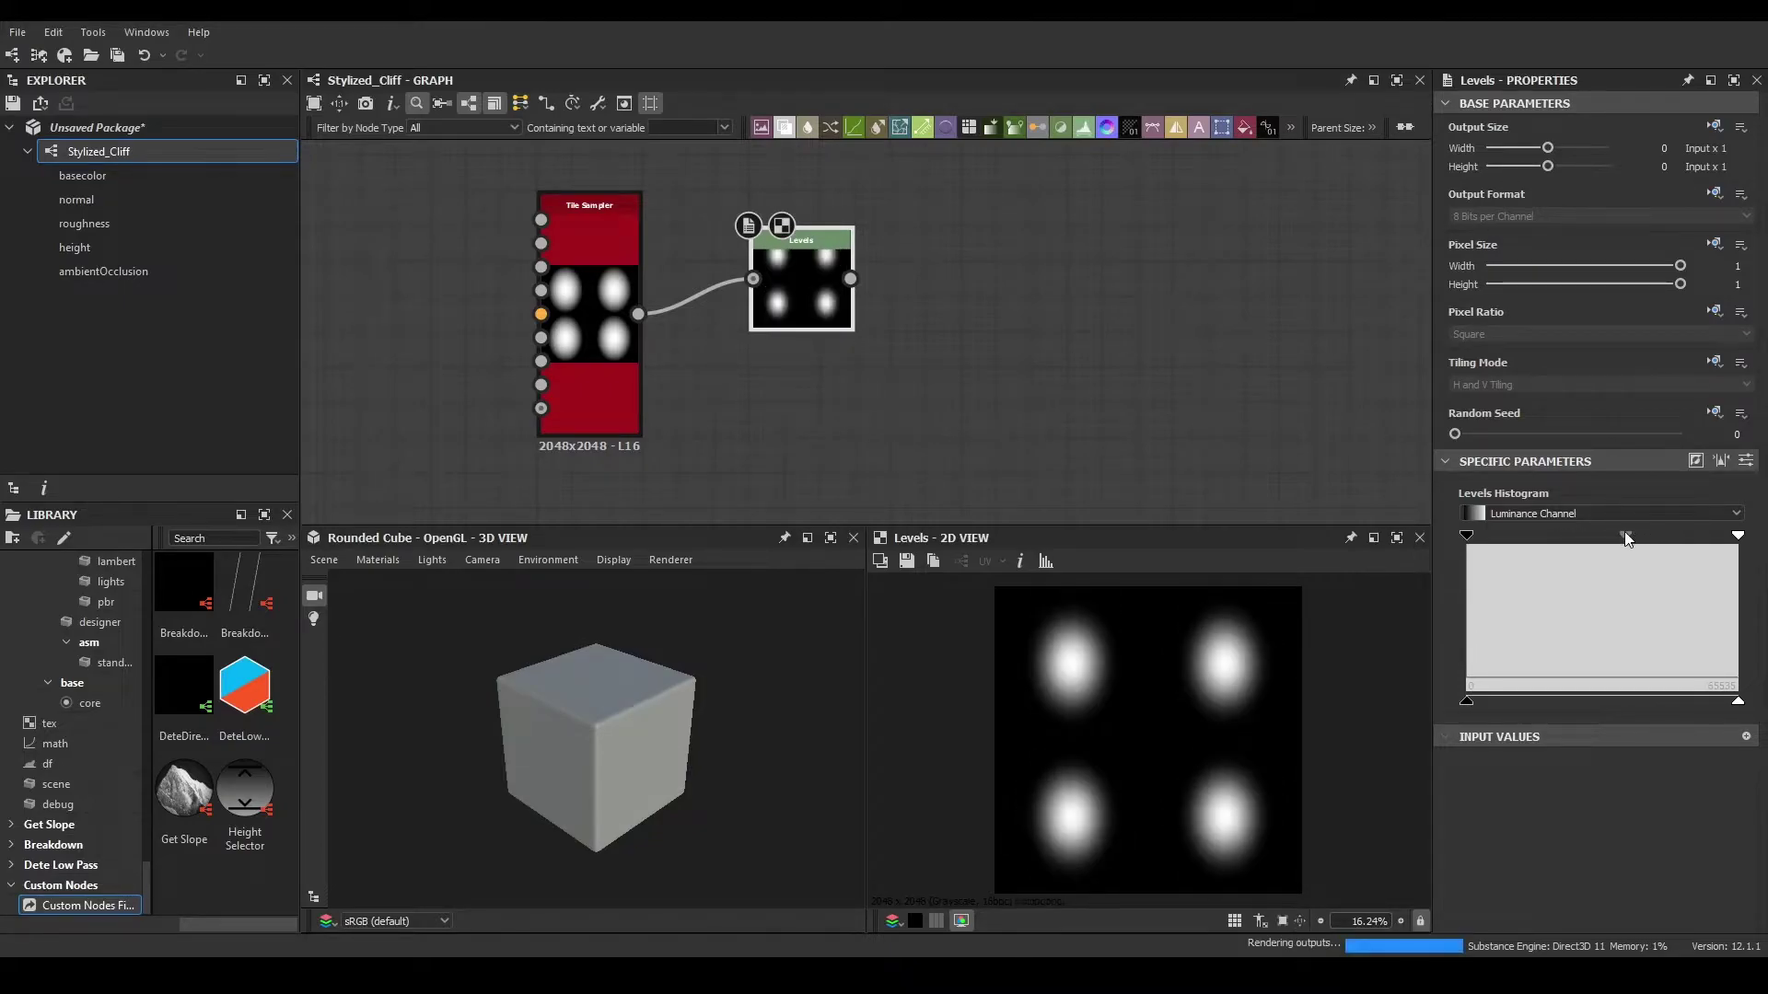
key(Delete)
- Add a Levels node fed by the Tile Sampler and lower its input white point to brighten the paraboloids
drag(638, 314, 797, 291)
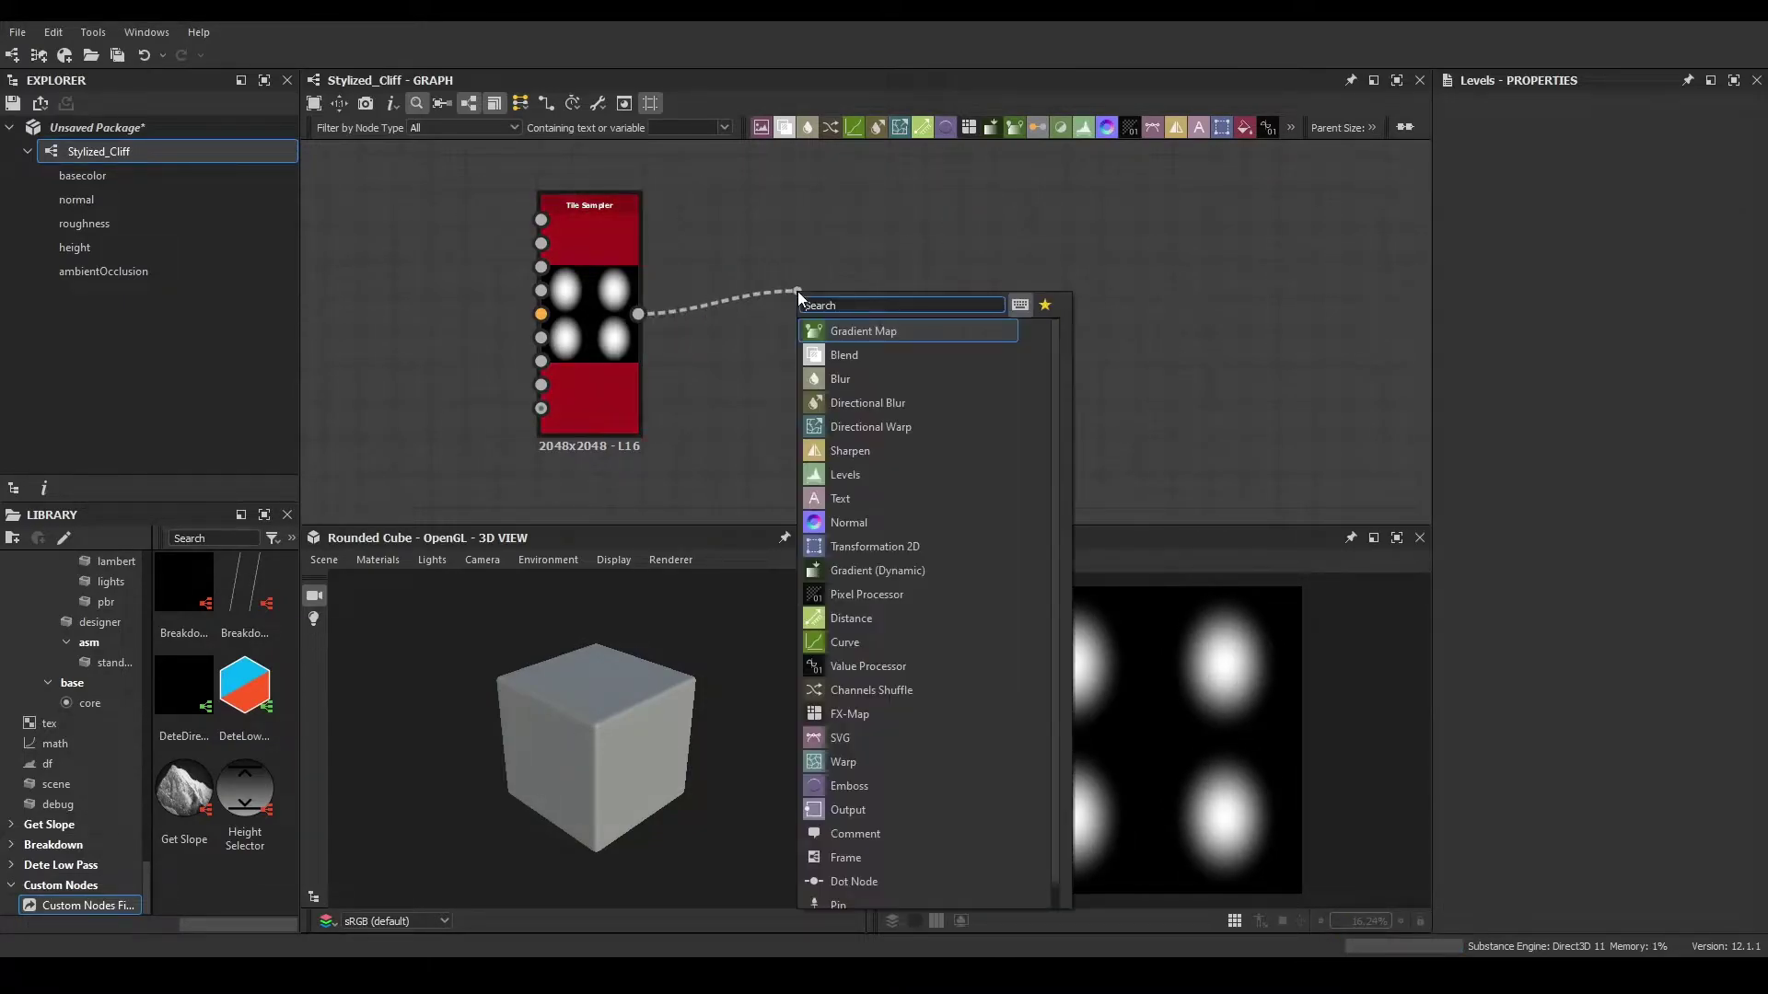
text(levels)
key(Return)
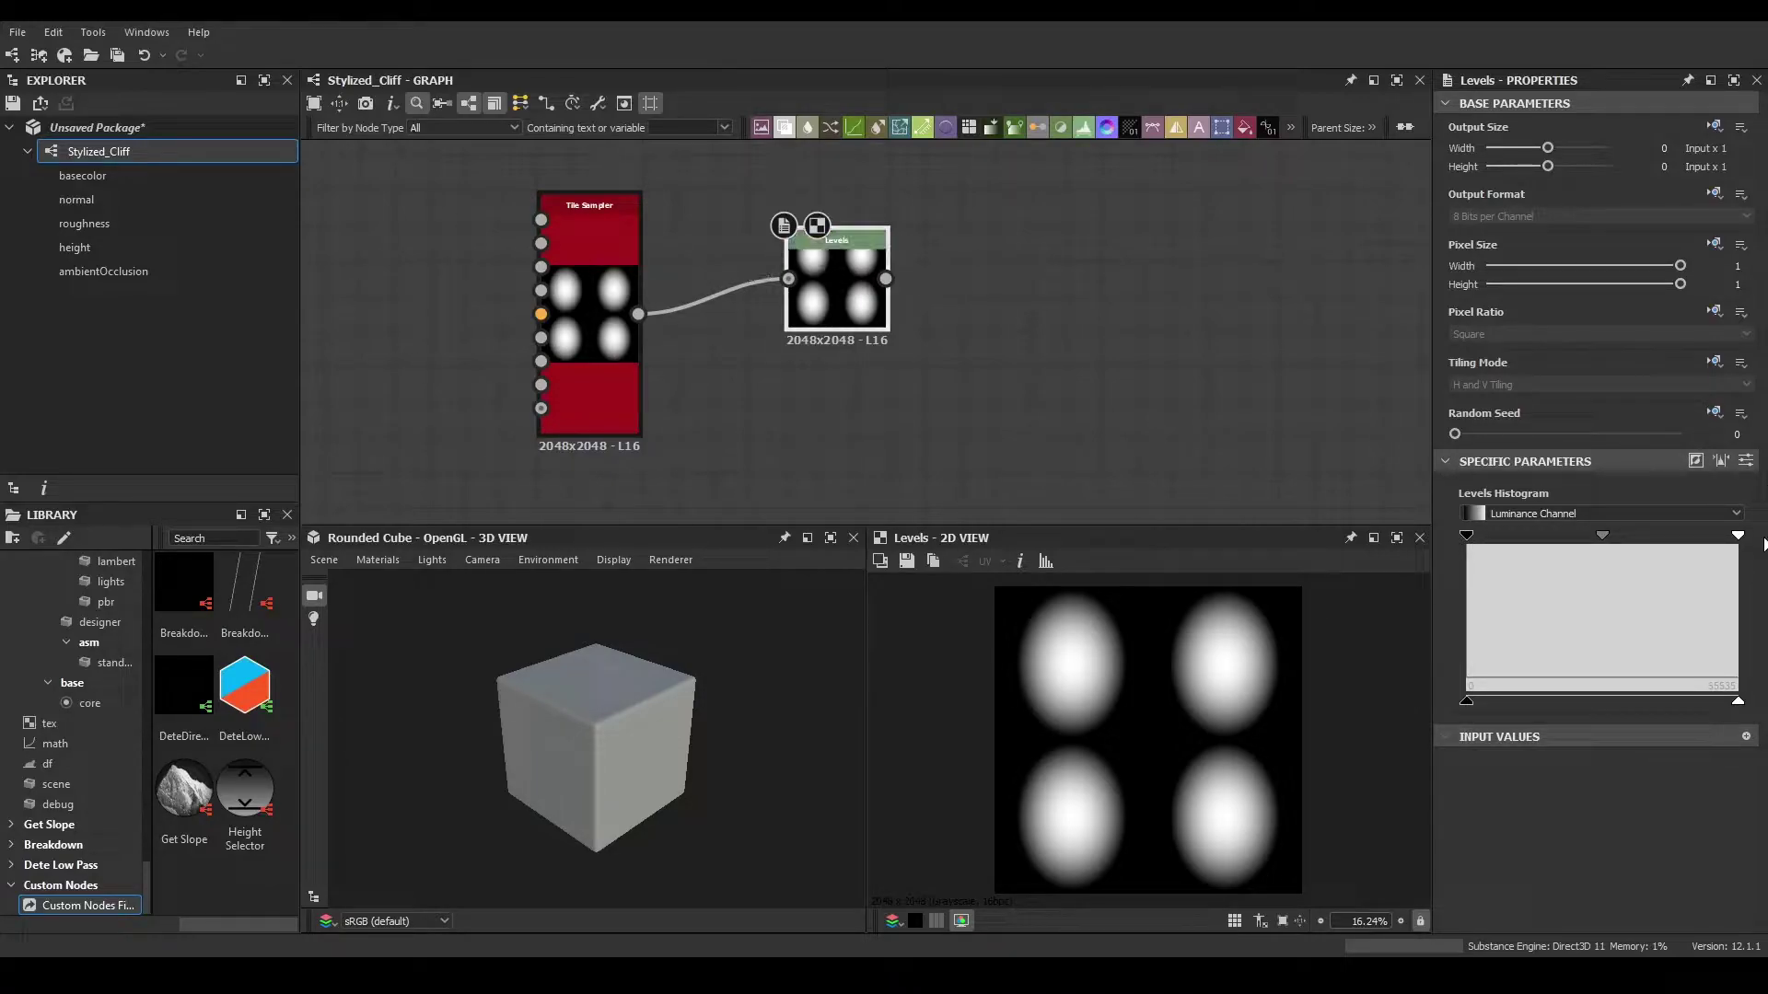
drag(1739, 536, 1681, 537)
scroll(1073, 686, up, 2)
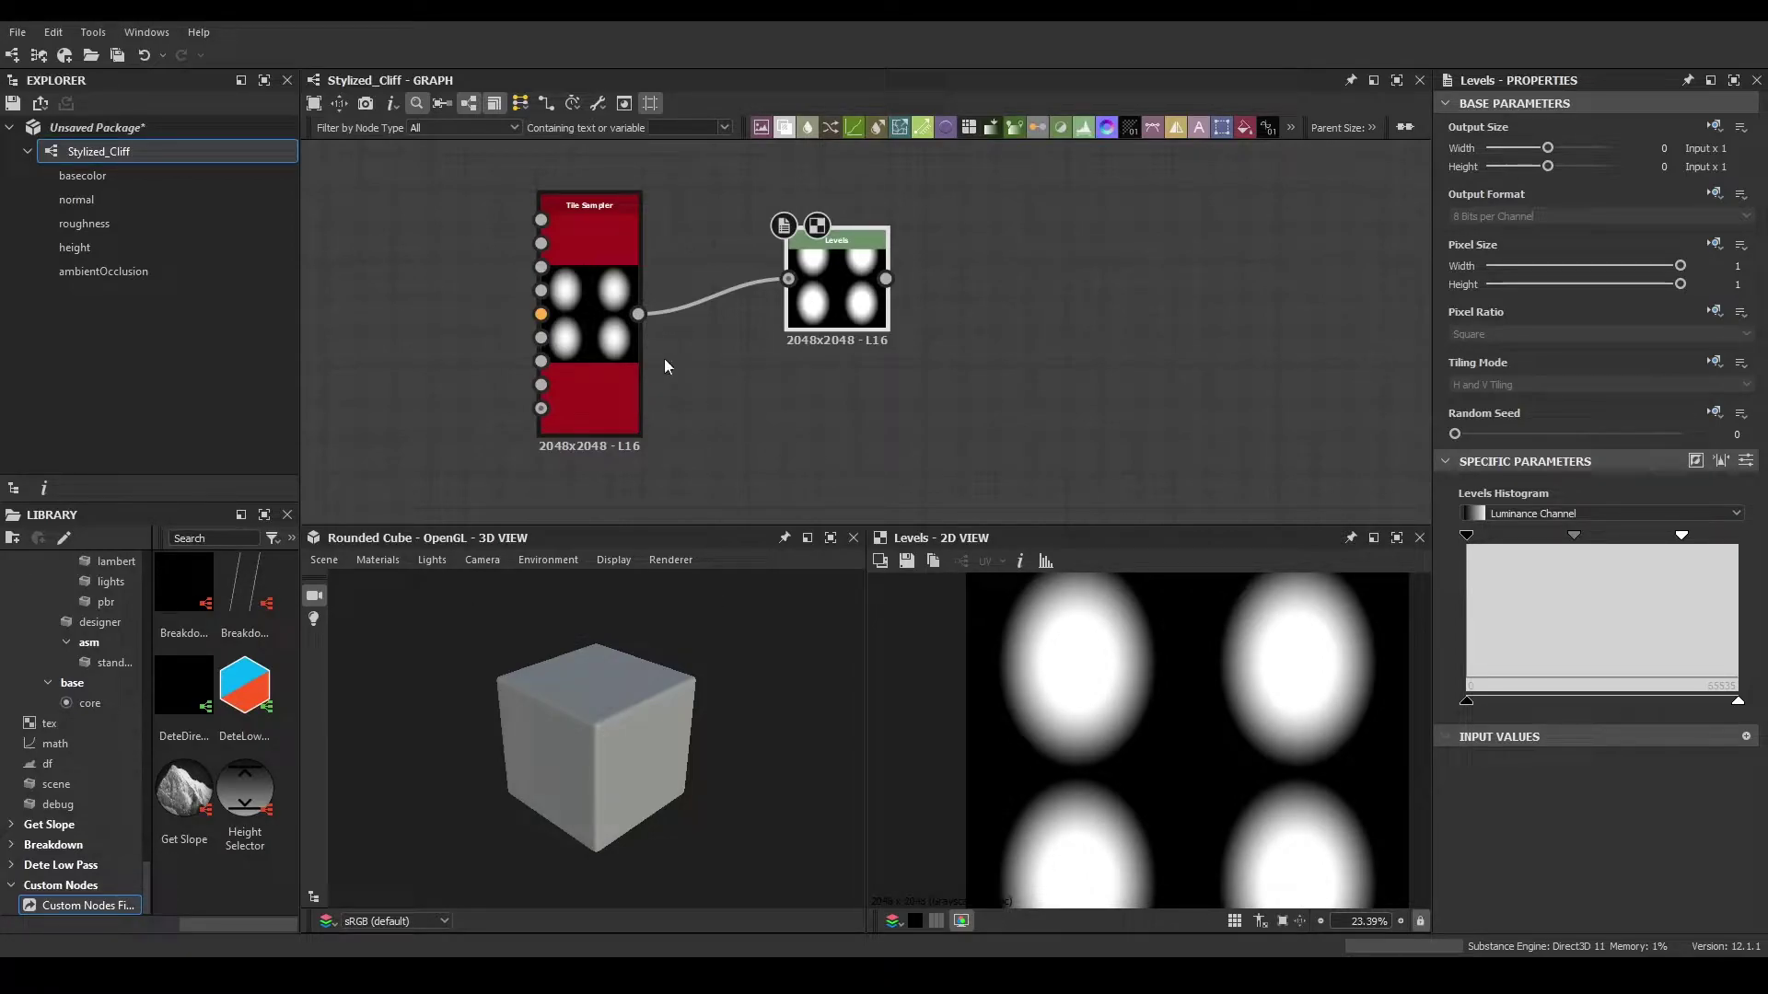
- Add a second Tile Sampler node above the first one
key(f)
key(space)
text(tiole)
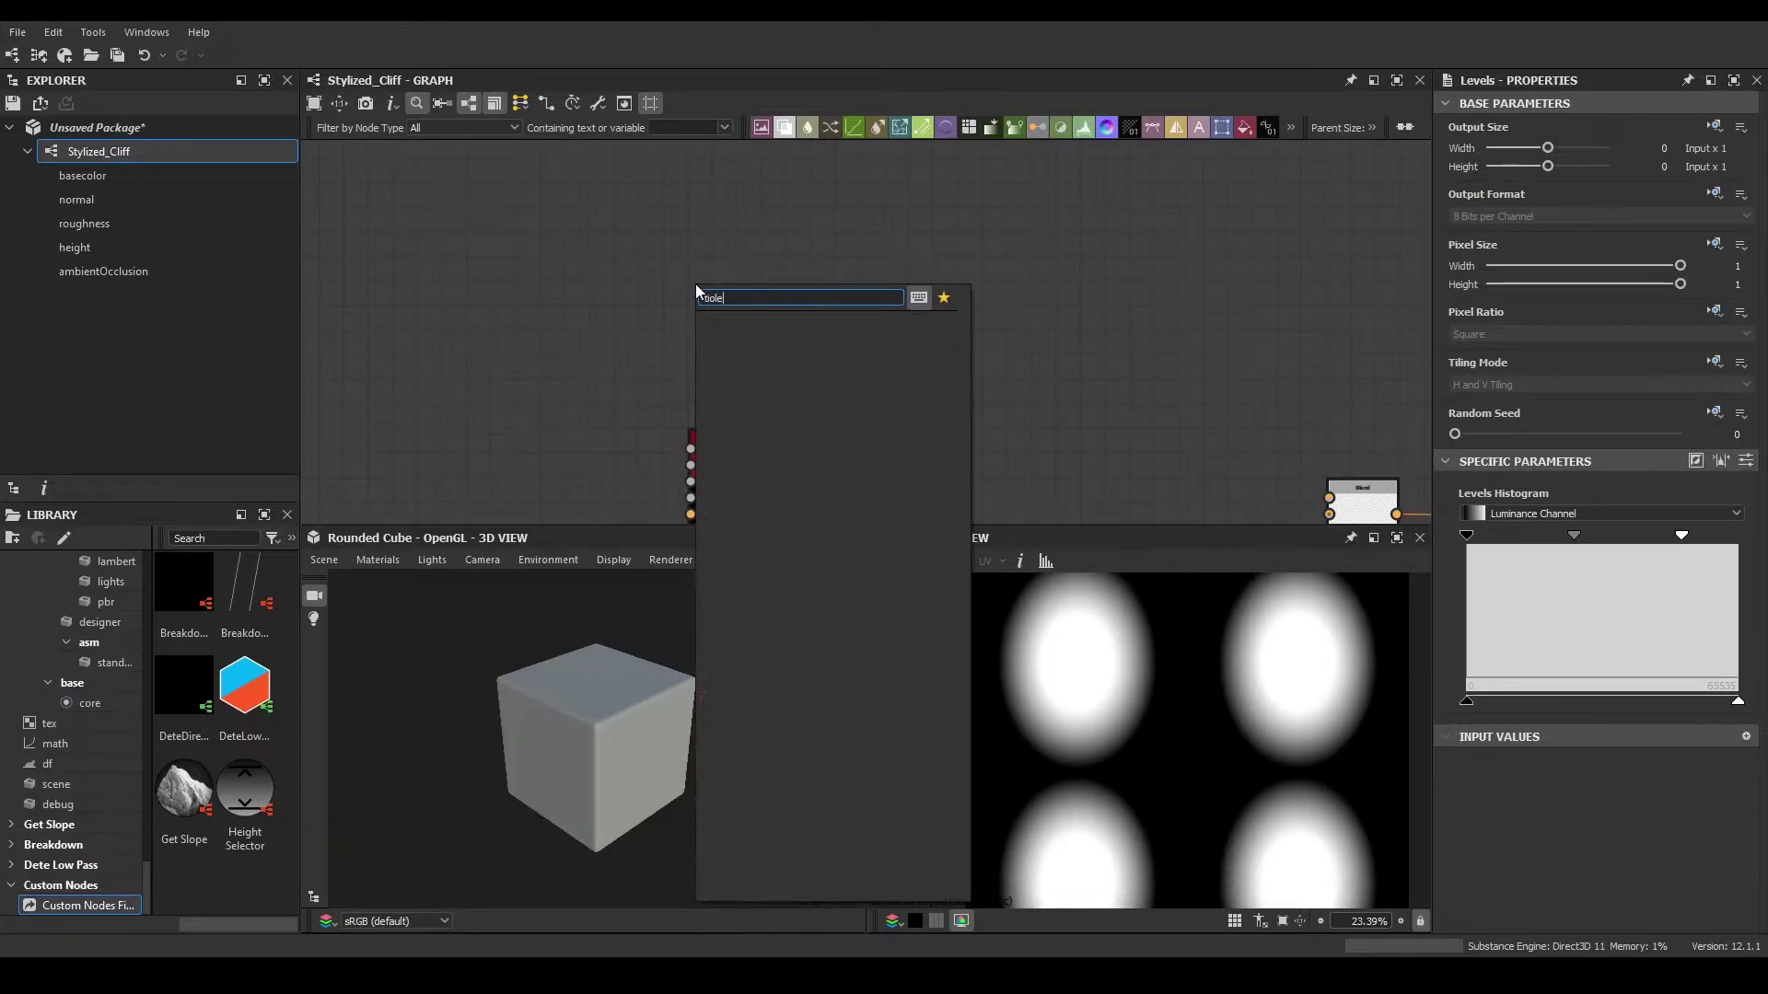
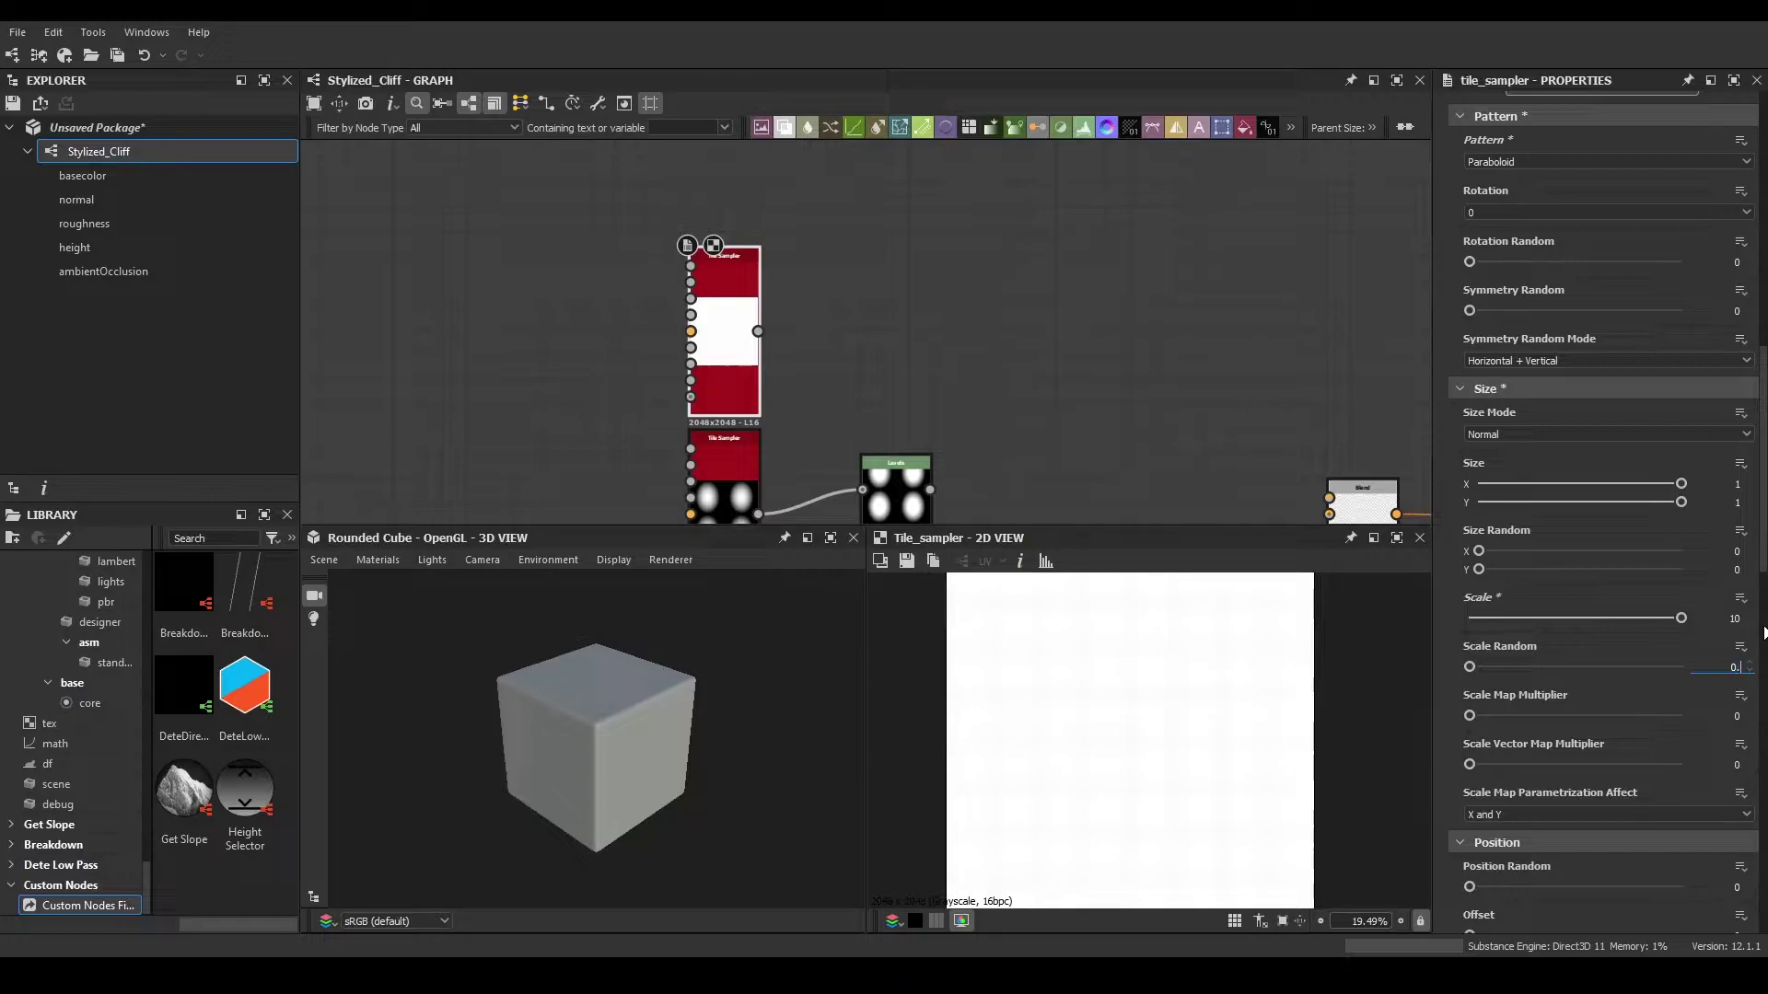
- Set the second Tile Sampler's Scale Random to 0.6 and inspect the pattern in the 2D view
key(Return)
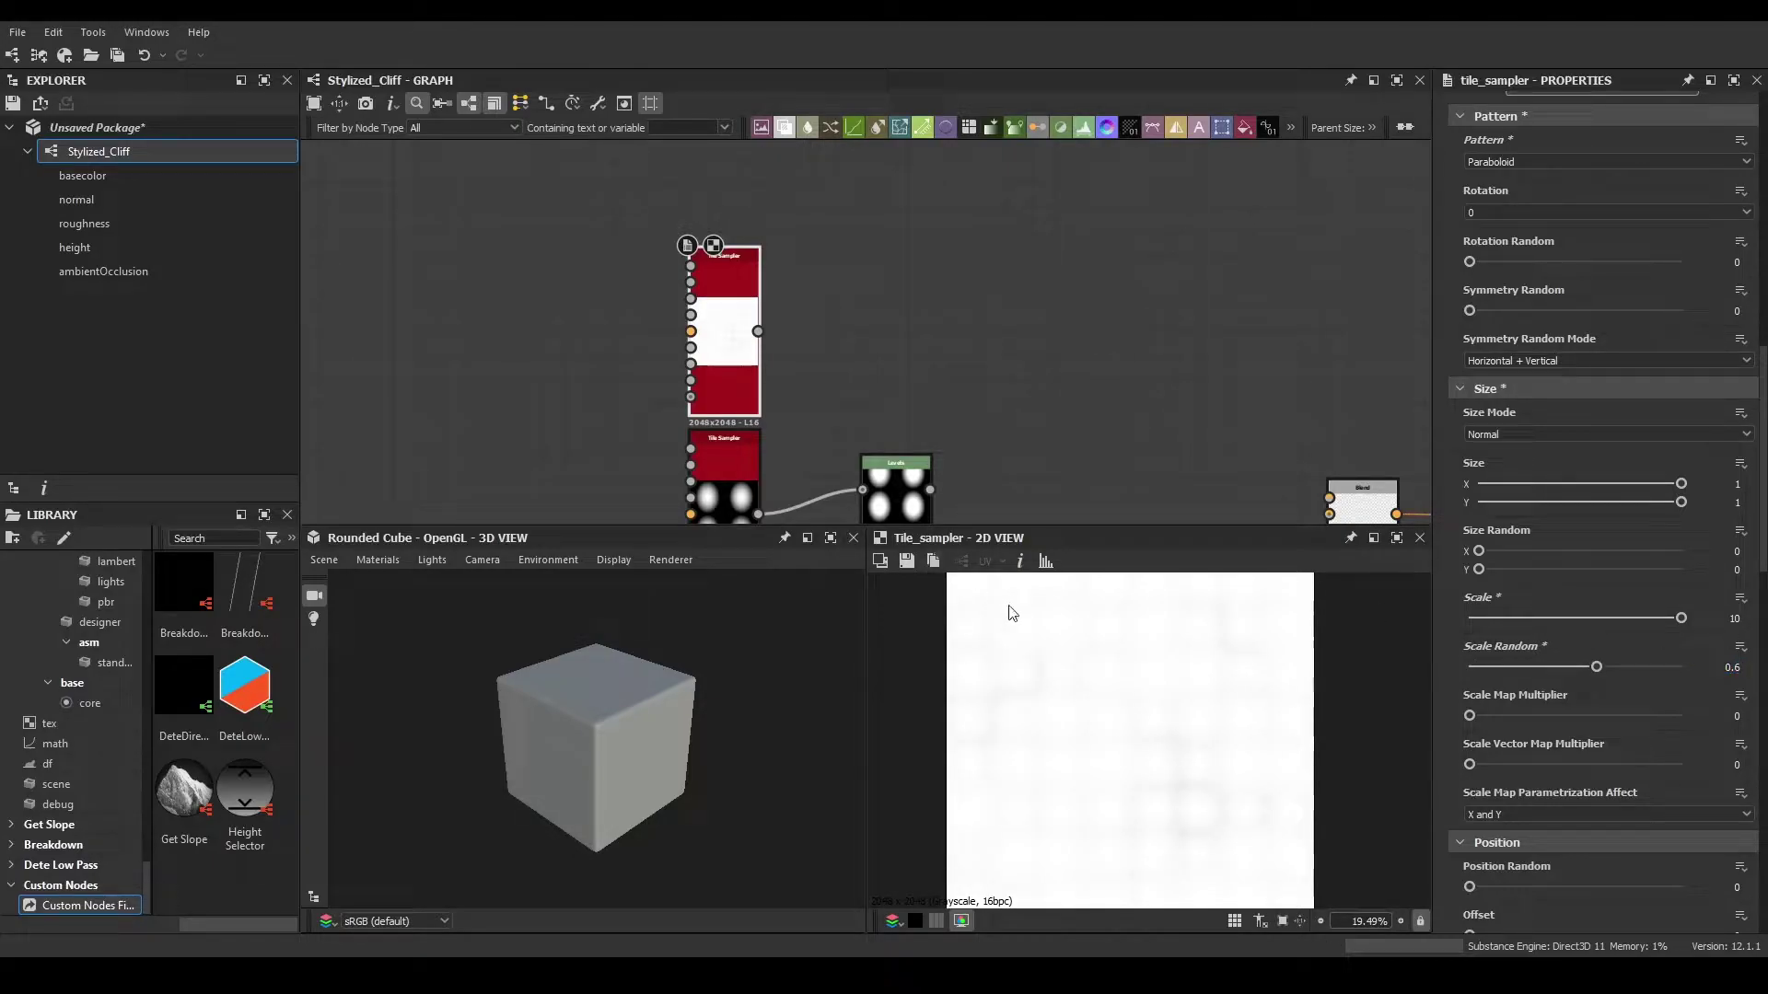
scroll(1159, 741, up, 3)
scroll(1162, 735, down, 3)
scroll(1070, 735, down, 1)
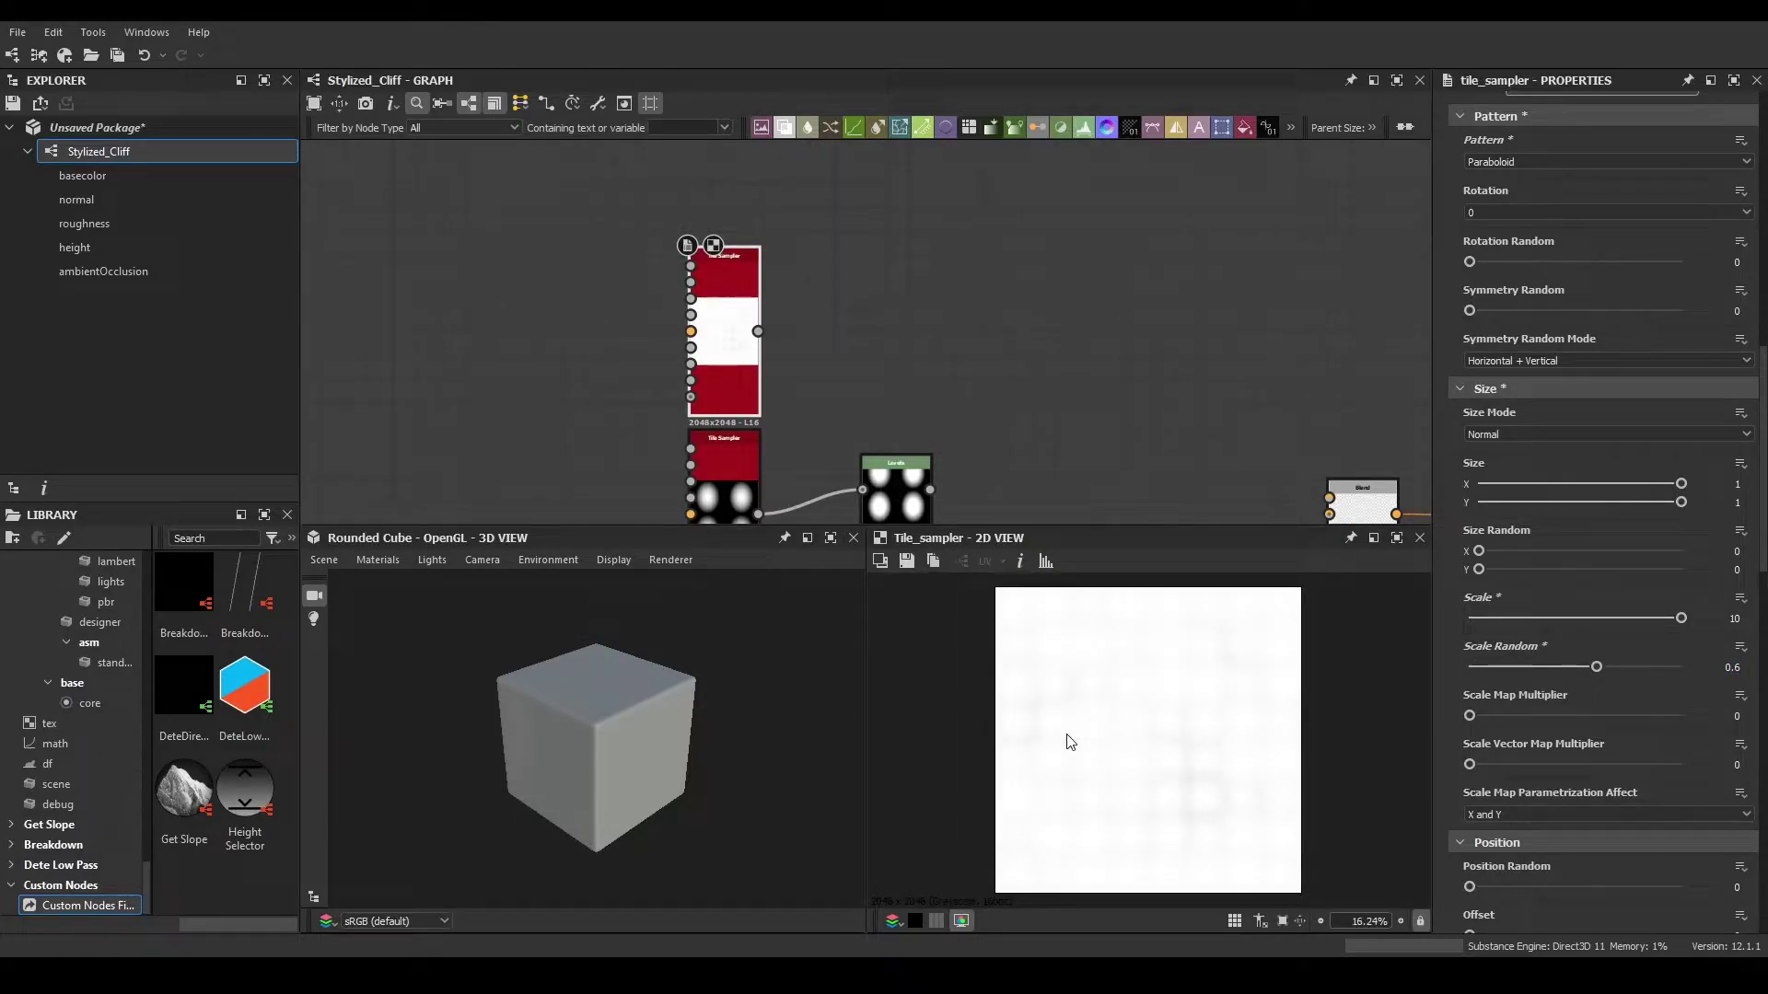
- Try different Position Random amounts on the second Tile Sampler and settle on 3
scroll(1731, 792, down, 2)
click(1737, 776)
text(1)
key(Return)
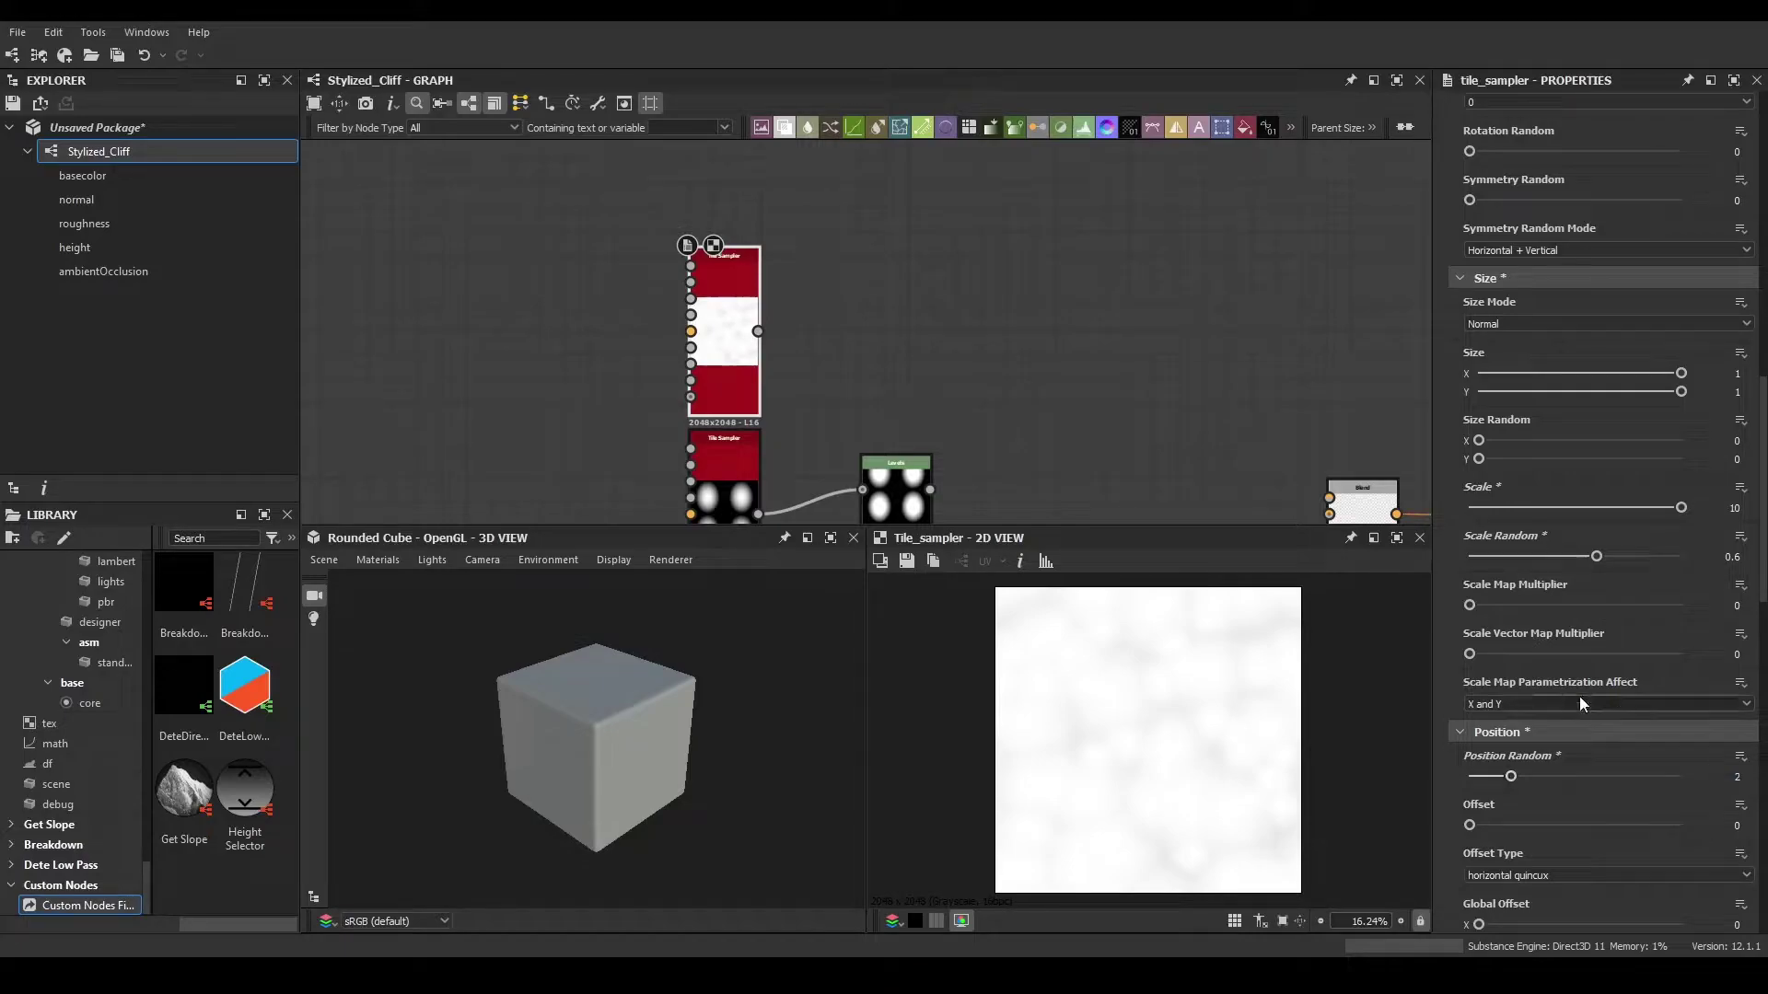
drag(1489, 776, 1547, 777)
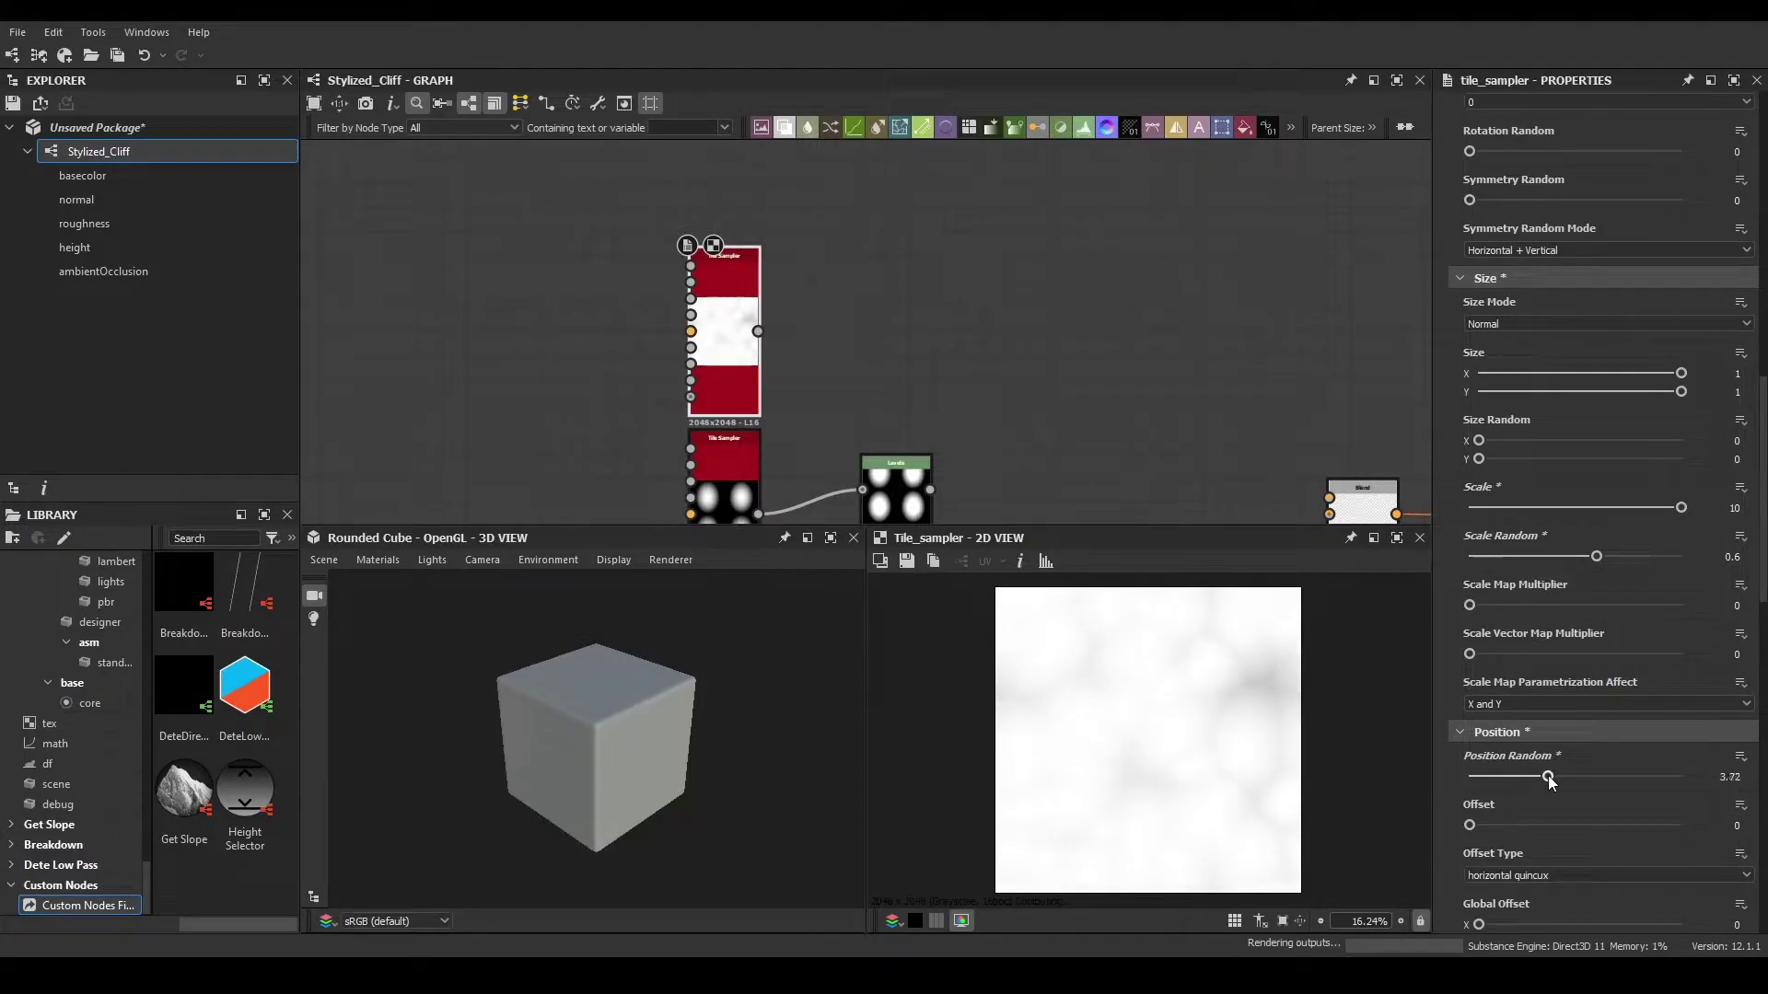
text(3)
key(Return)
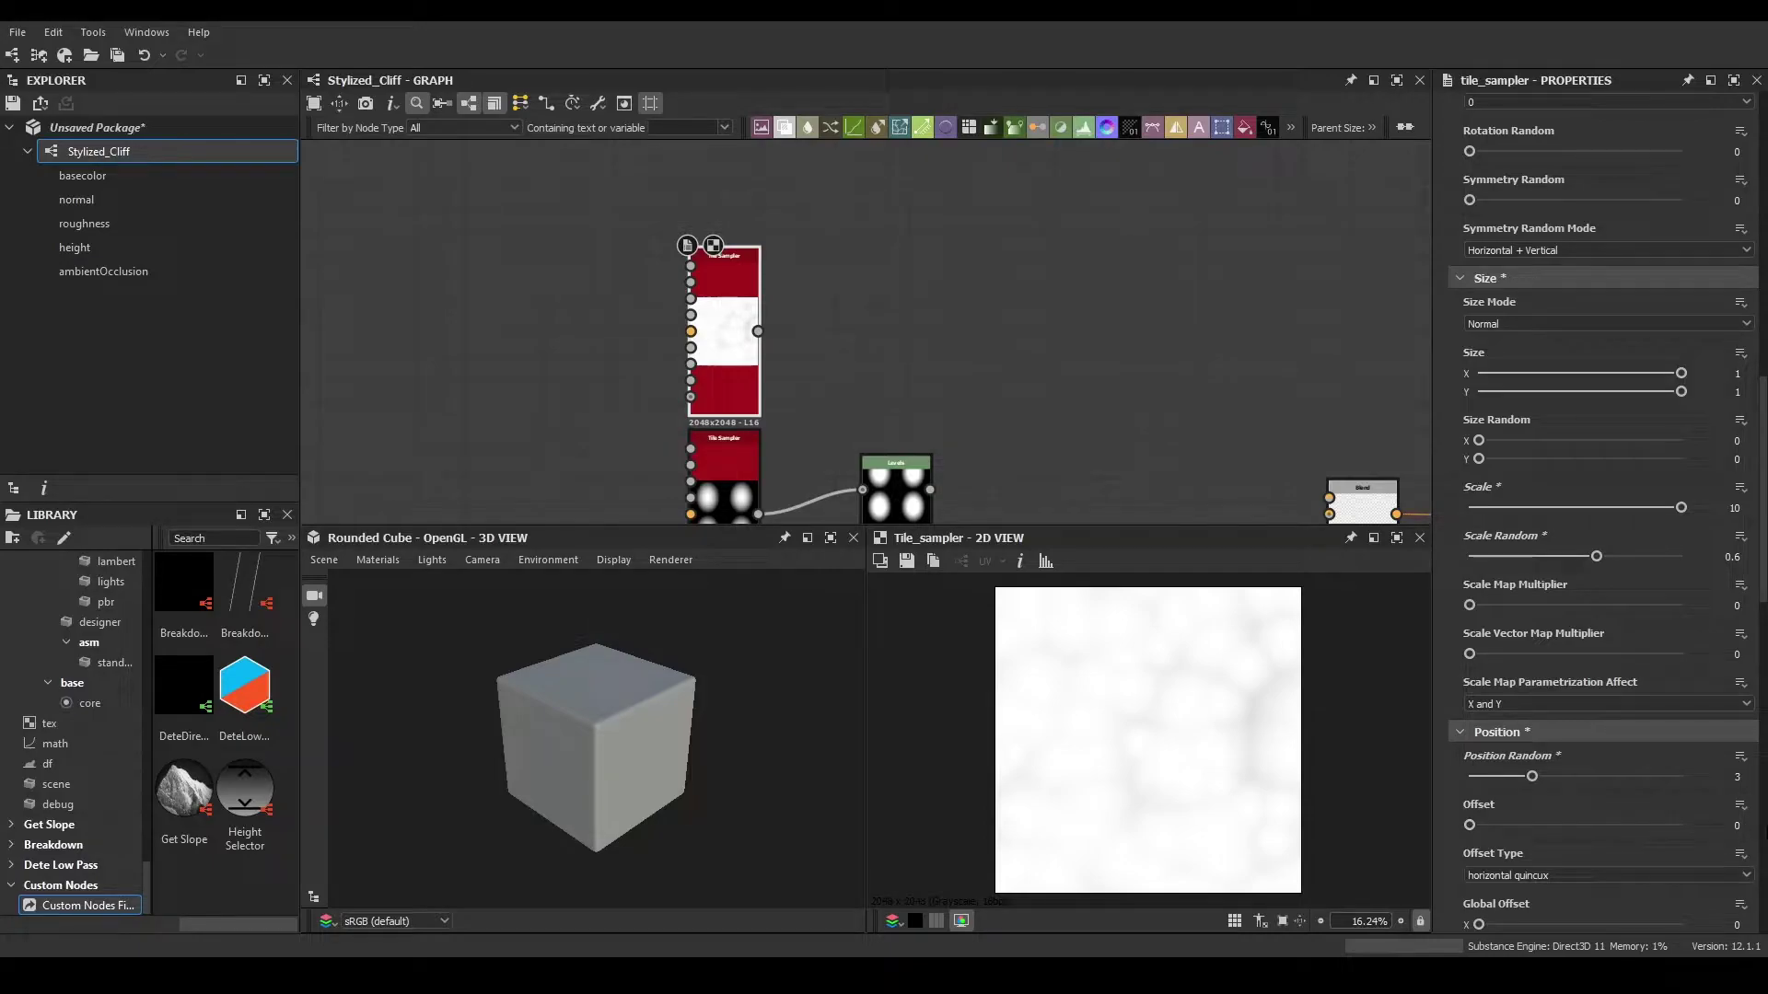
- Set the second Tile Sampler's position Offset to 0.5
click(1749, 829)
text(.5)
key(Return)
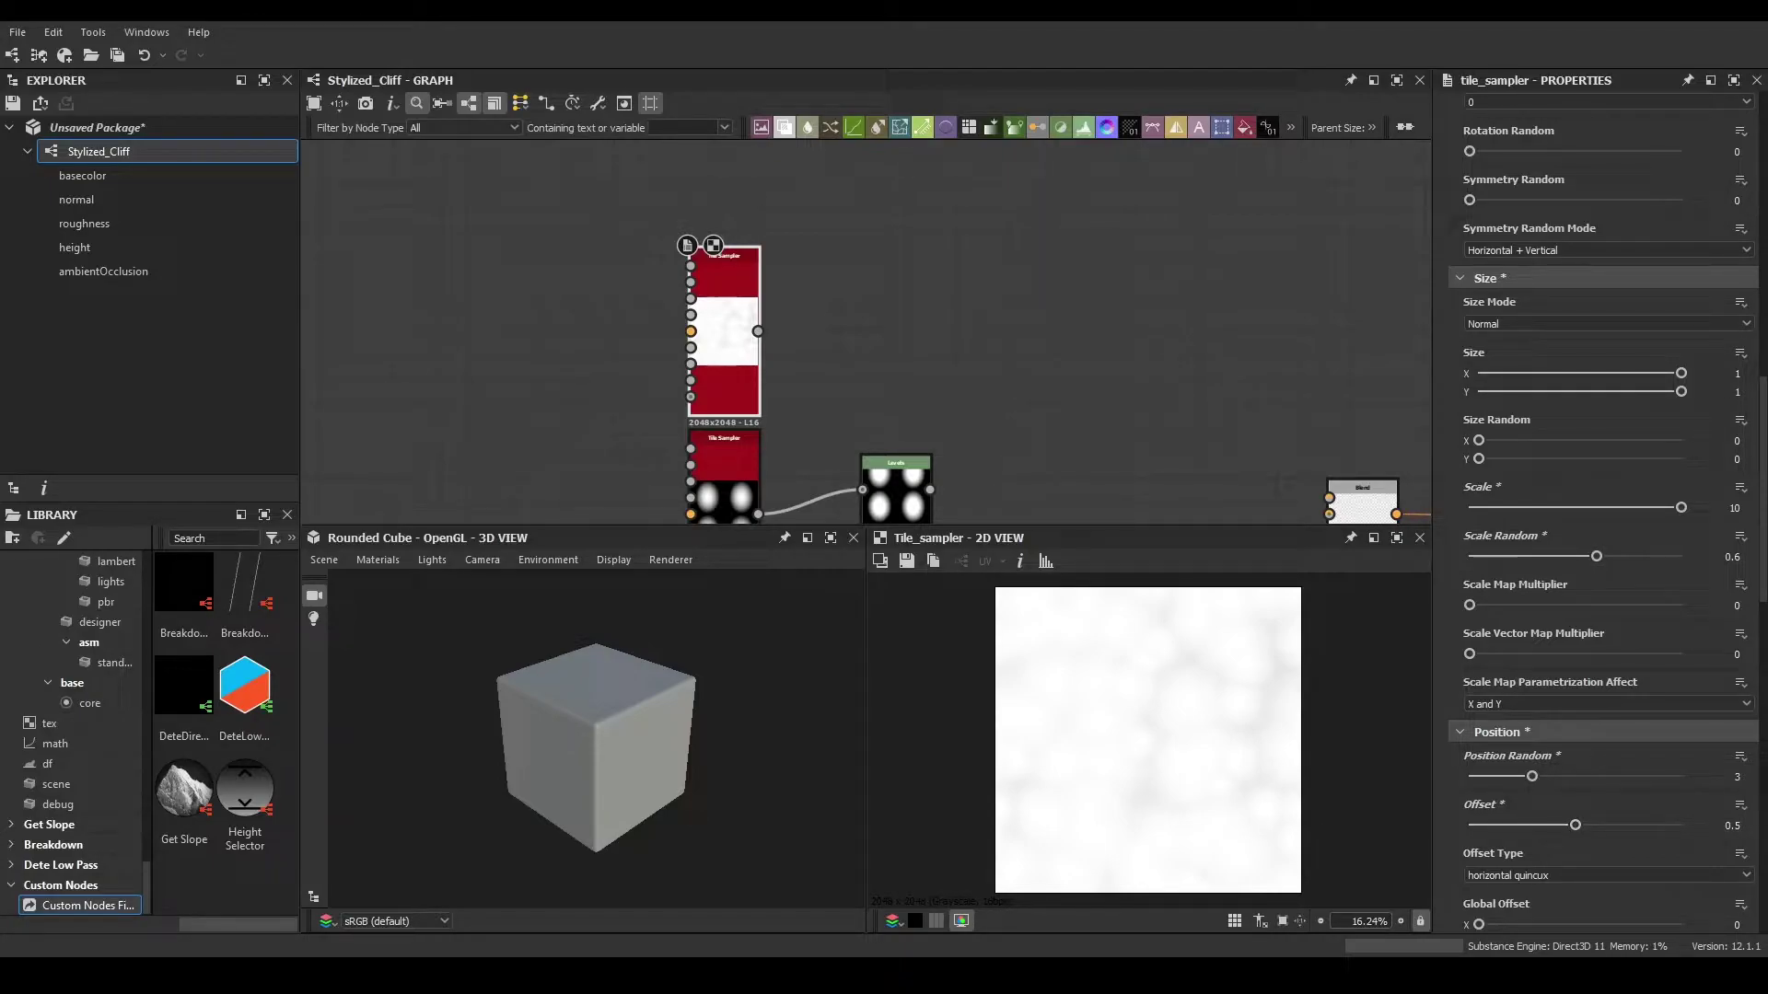
- Set the second Tile Sampler's Color Random to 0.5
scroll(1450, 605, down, 15)
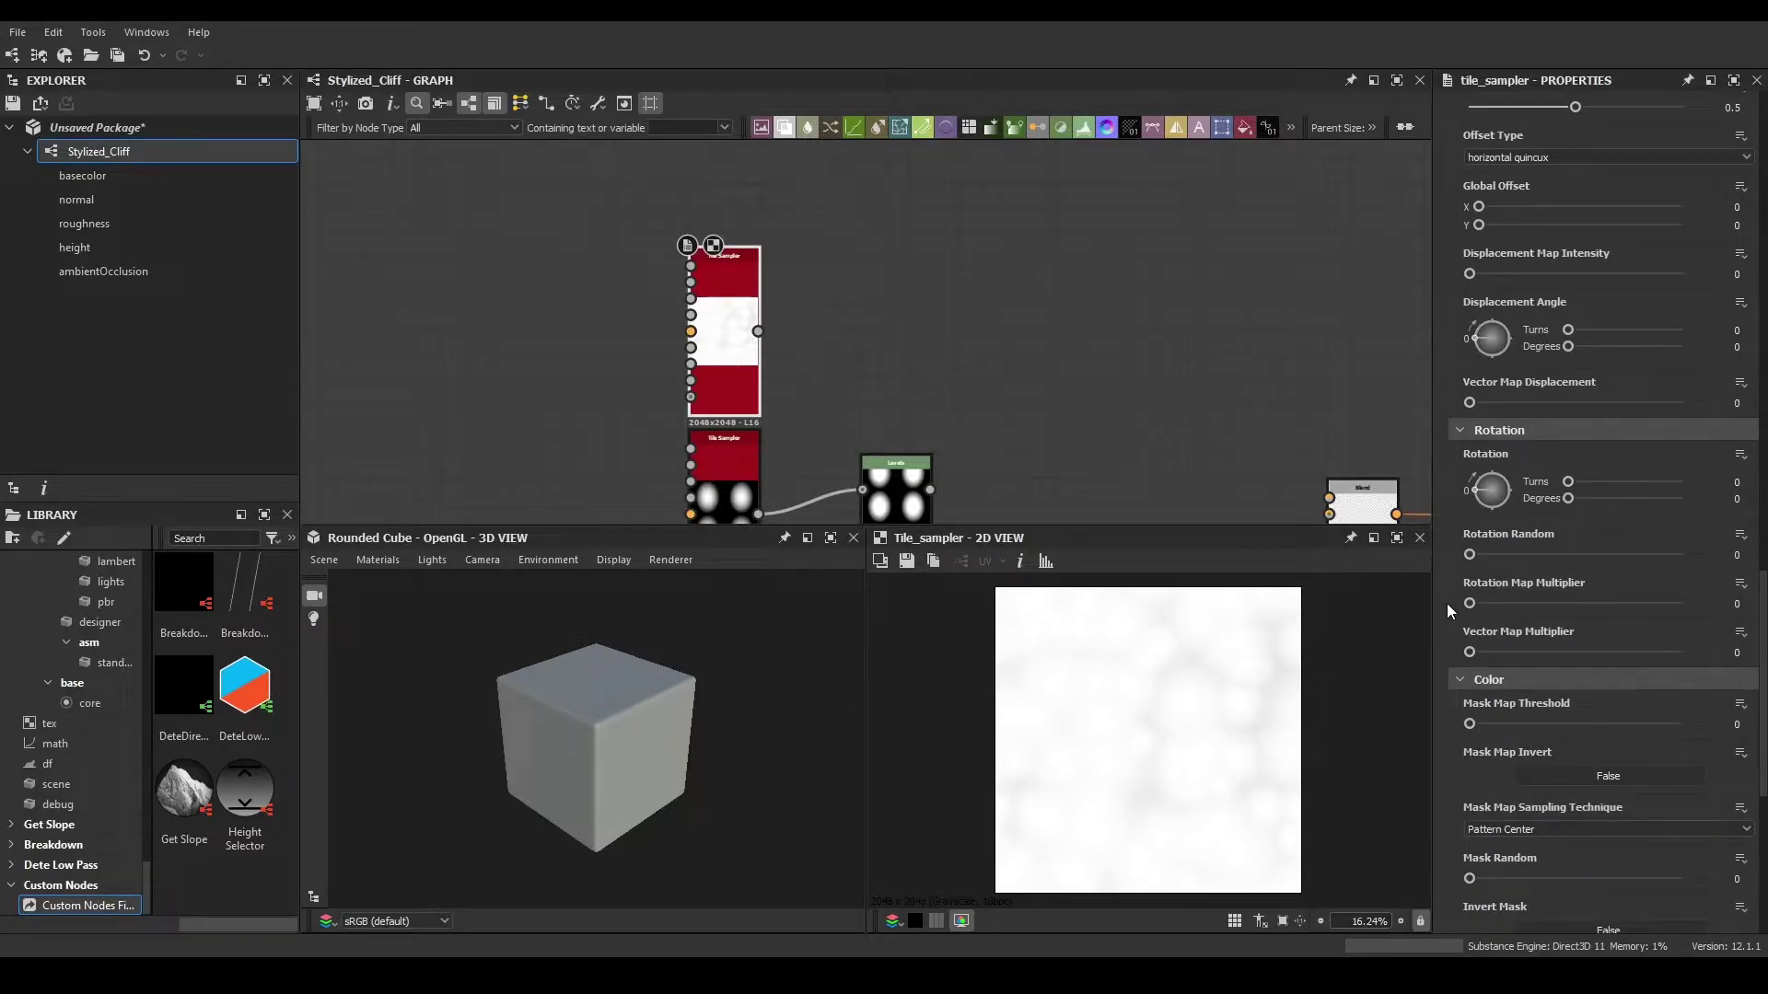
click(1737, 838)
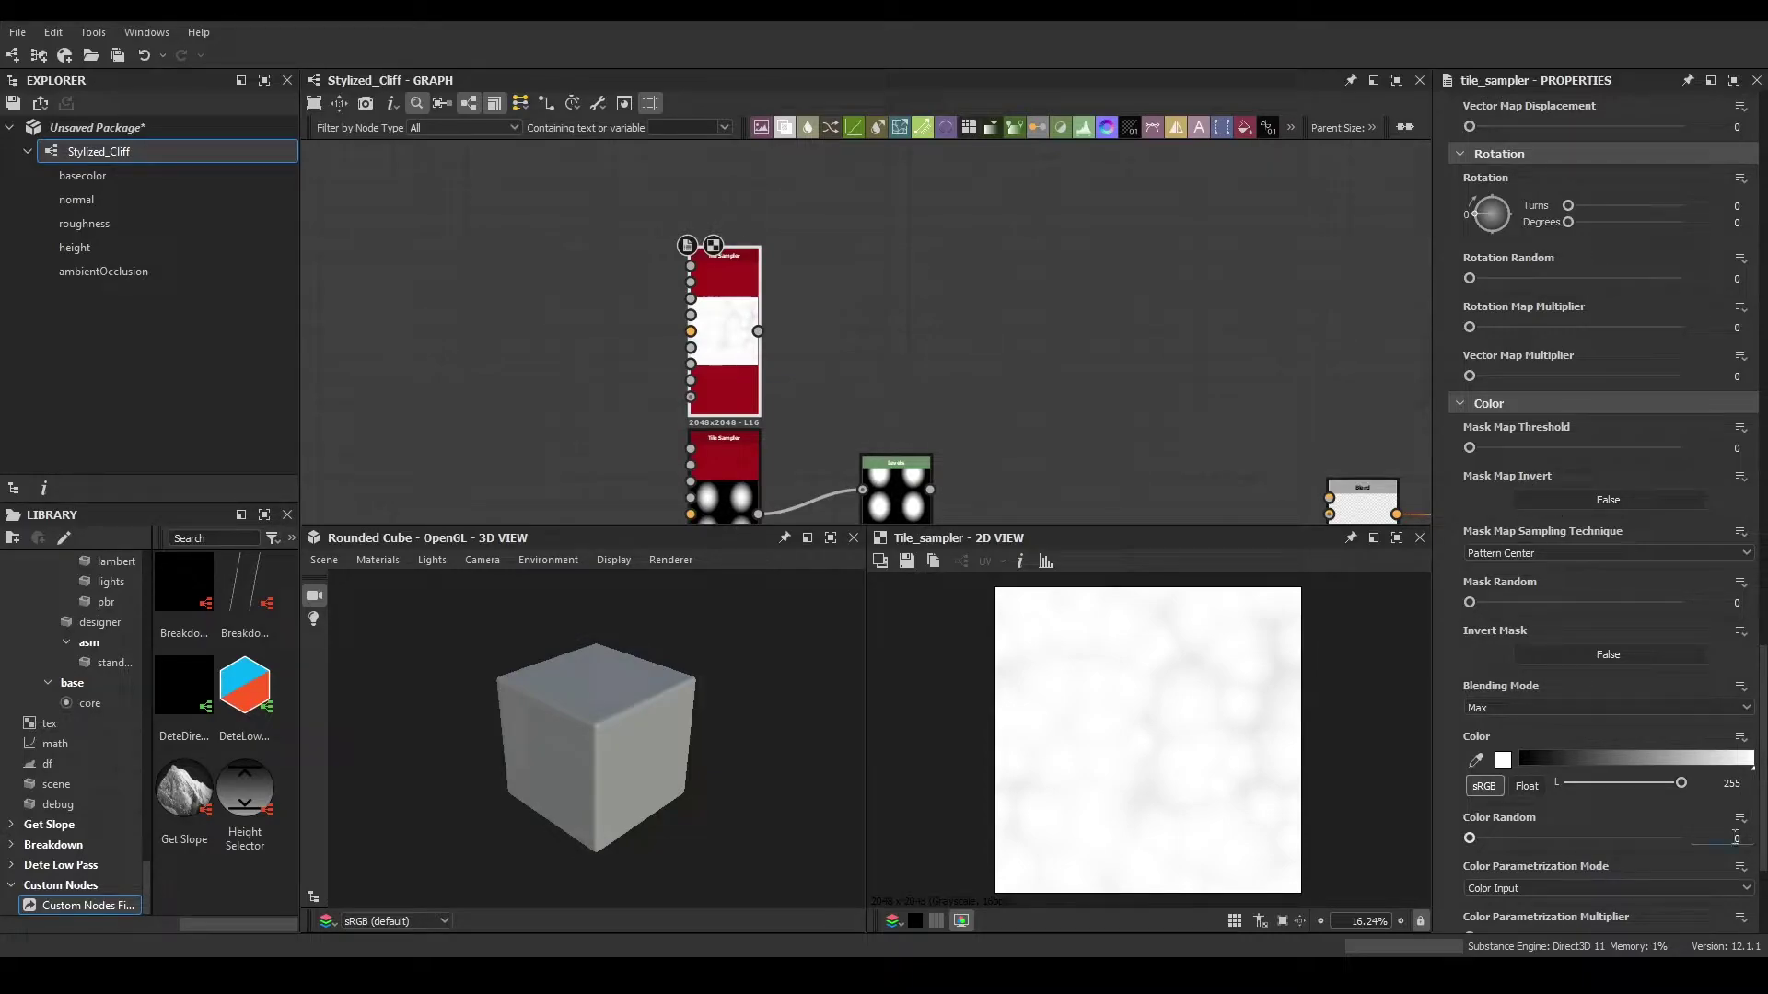
text(.5)
key(Return)
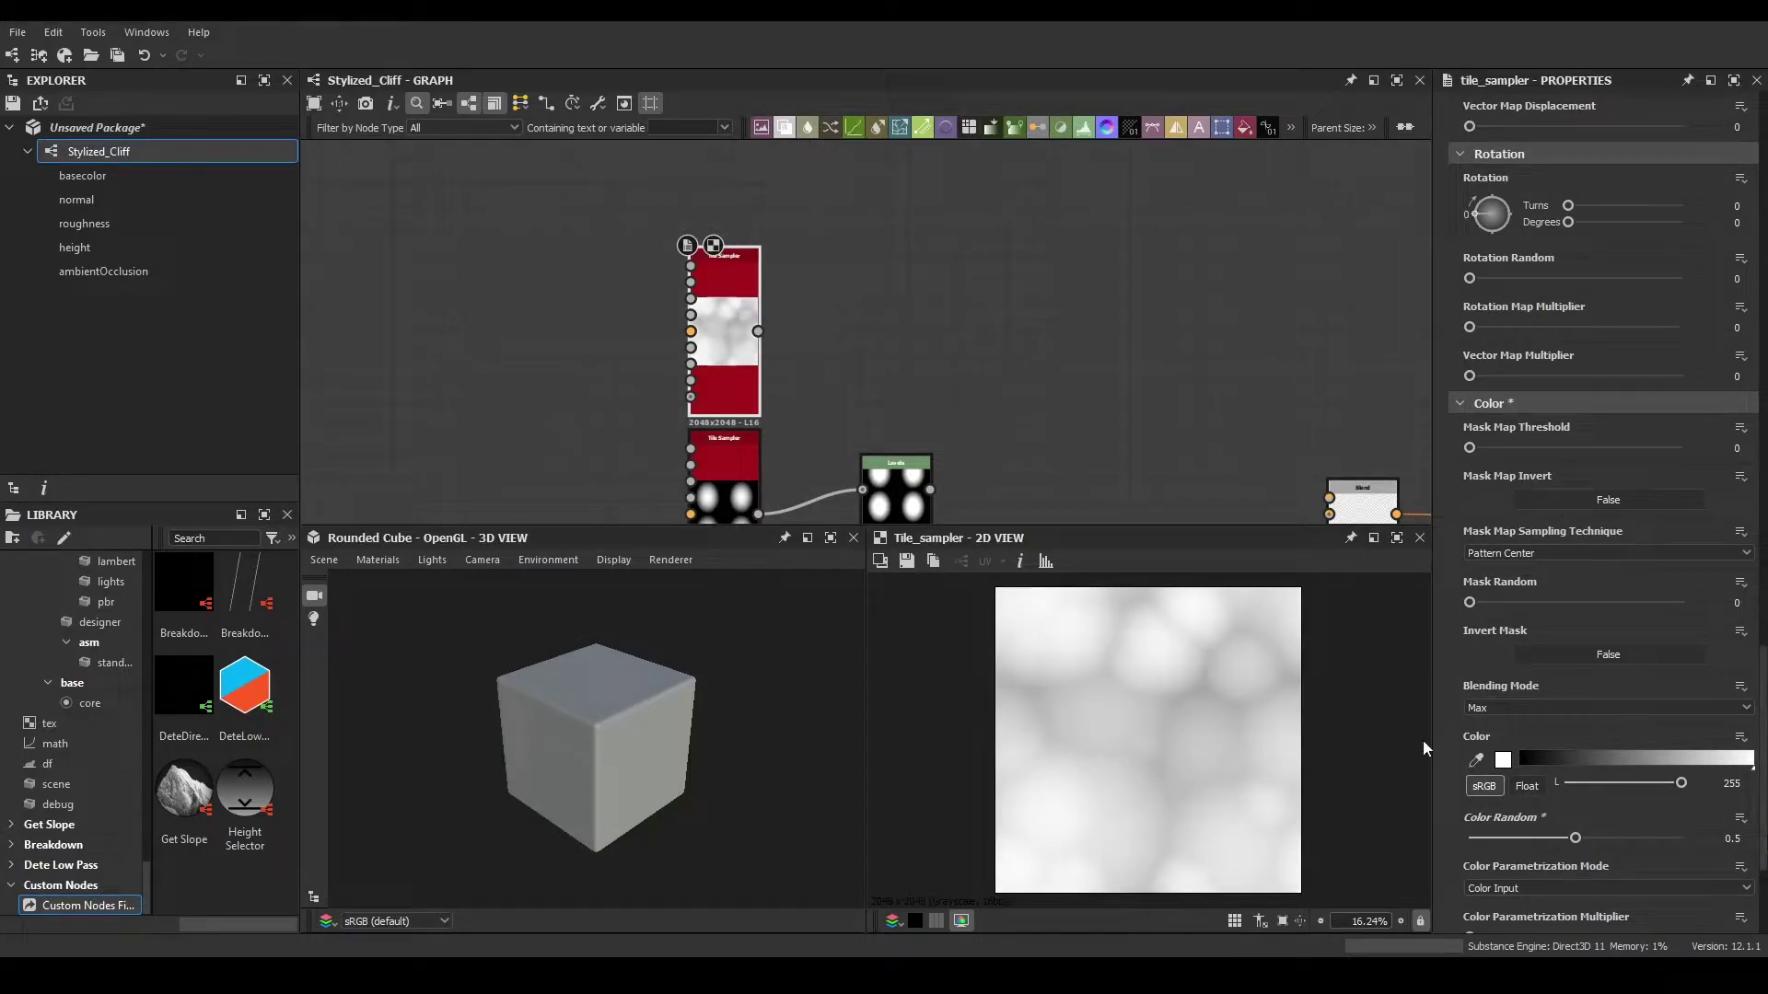
- Add an Auto Levels node fed by the second Tile Sampler's output
middle_drag(787, 338, 747, 415)
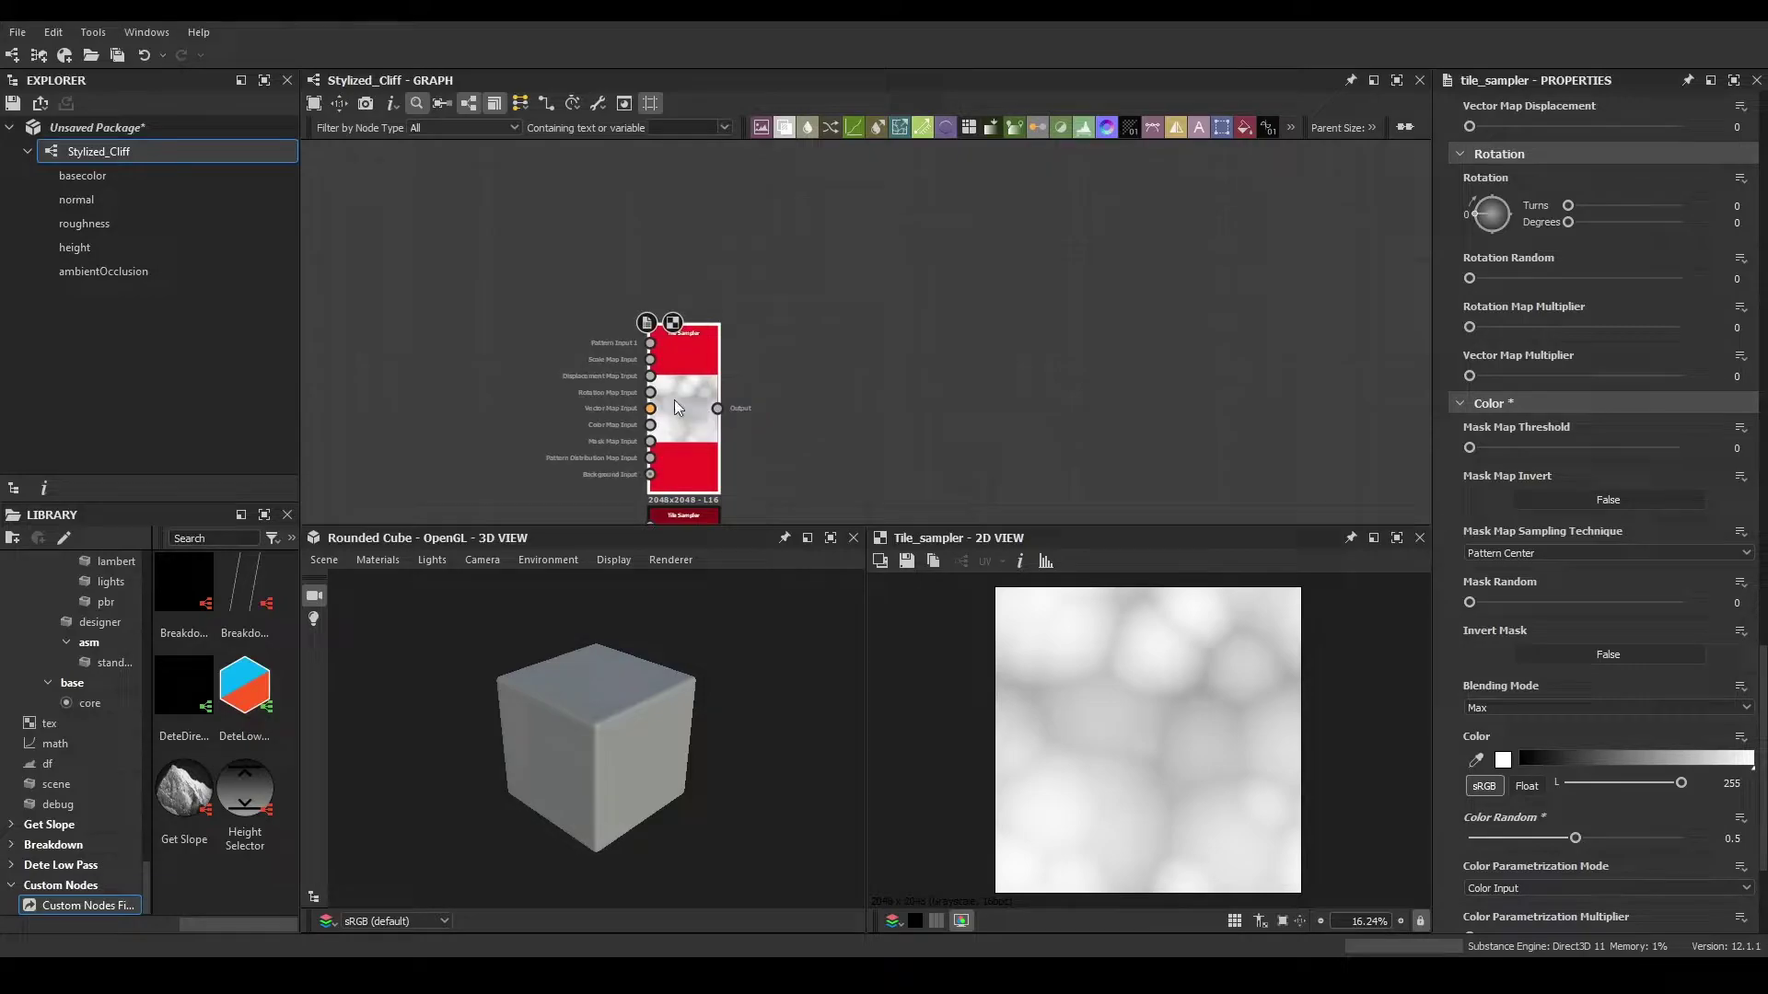
drag(717, 409, 784, 396)
text(auto)
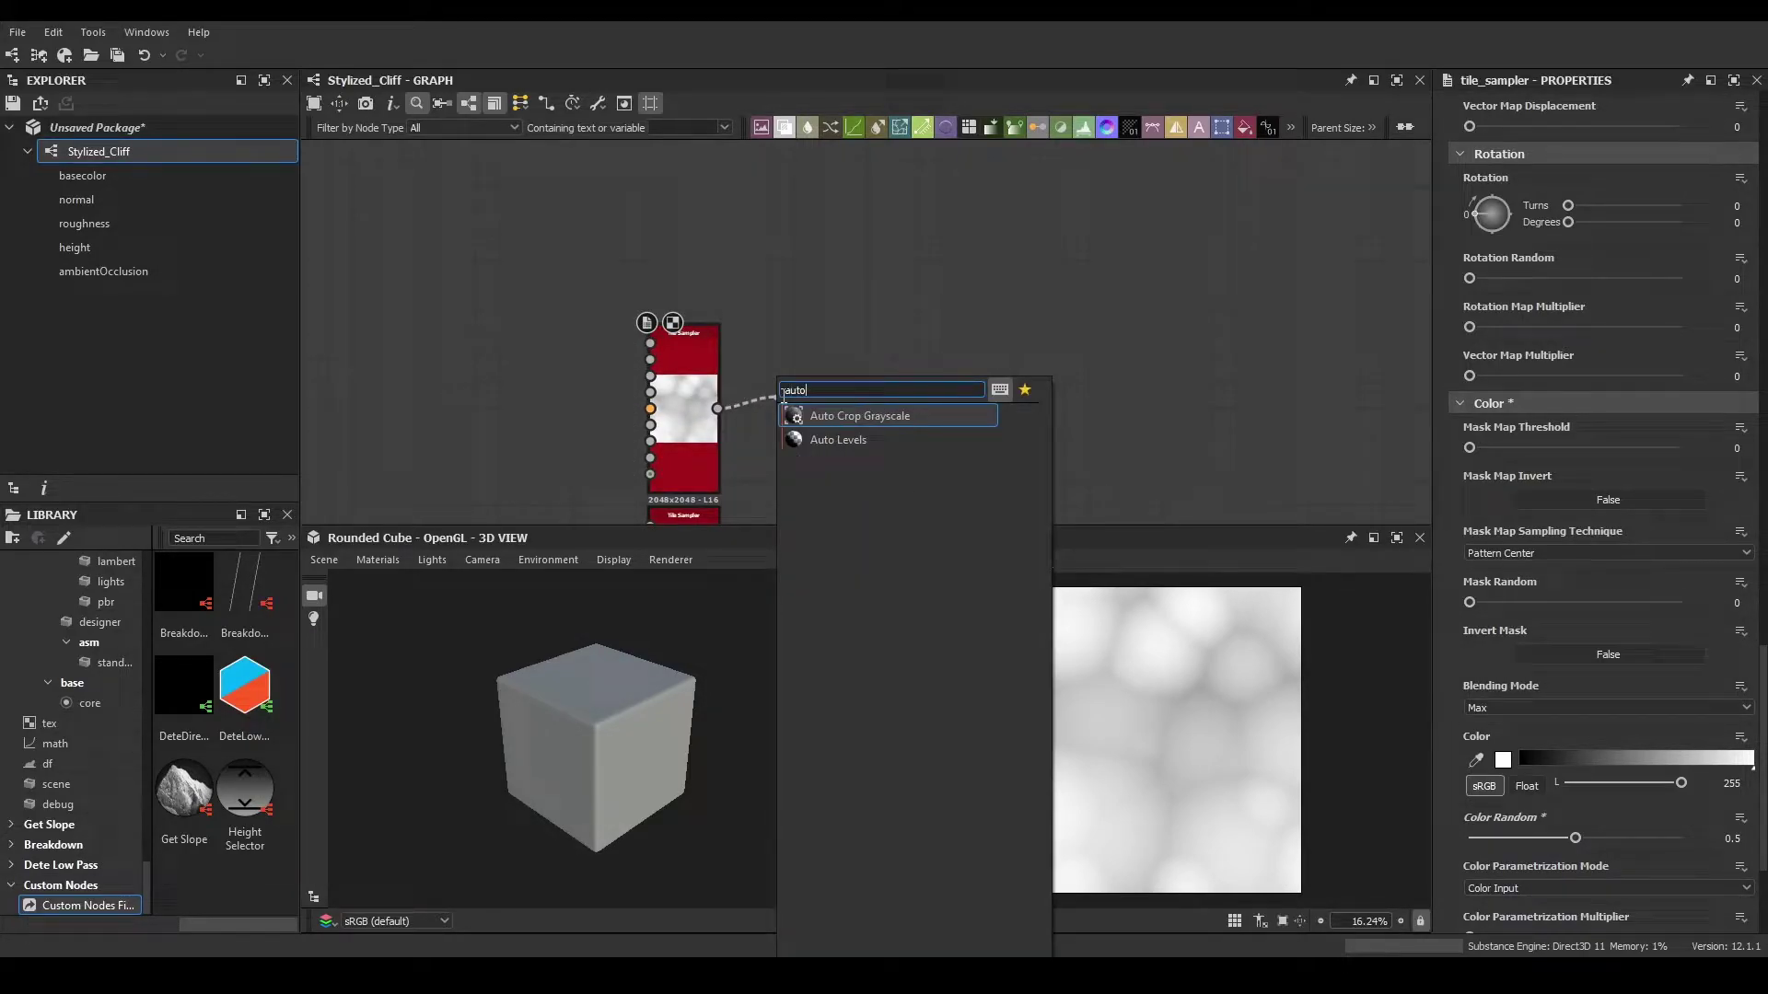
key(Down)
key(Return)
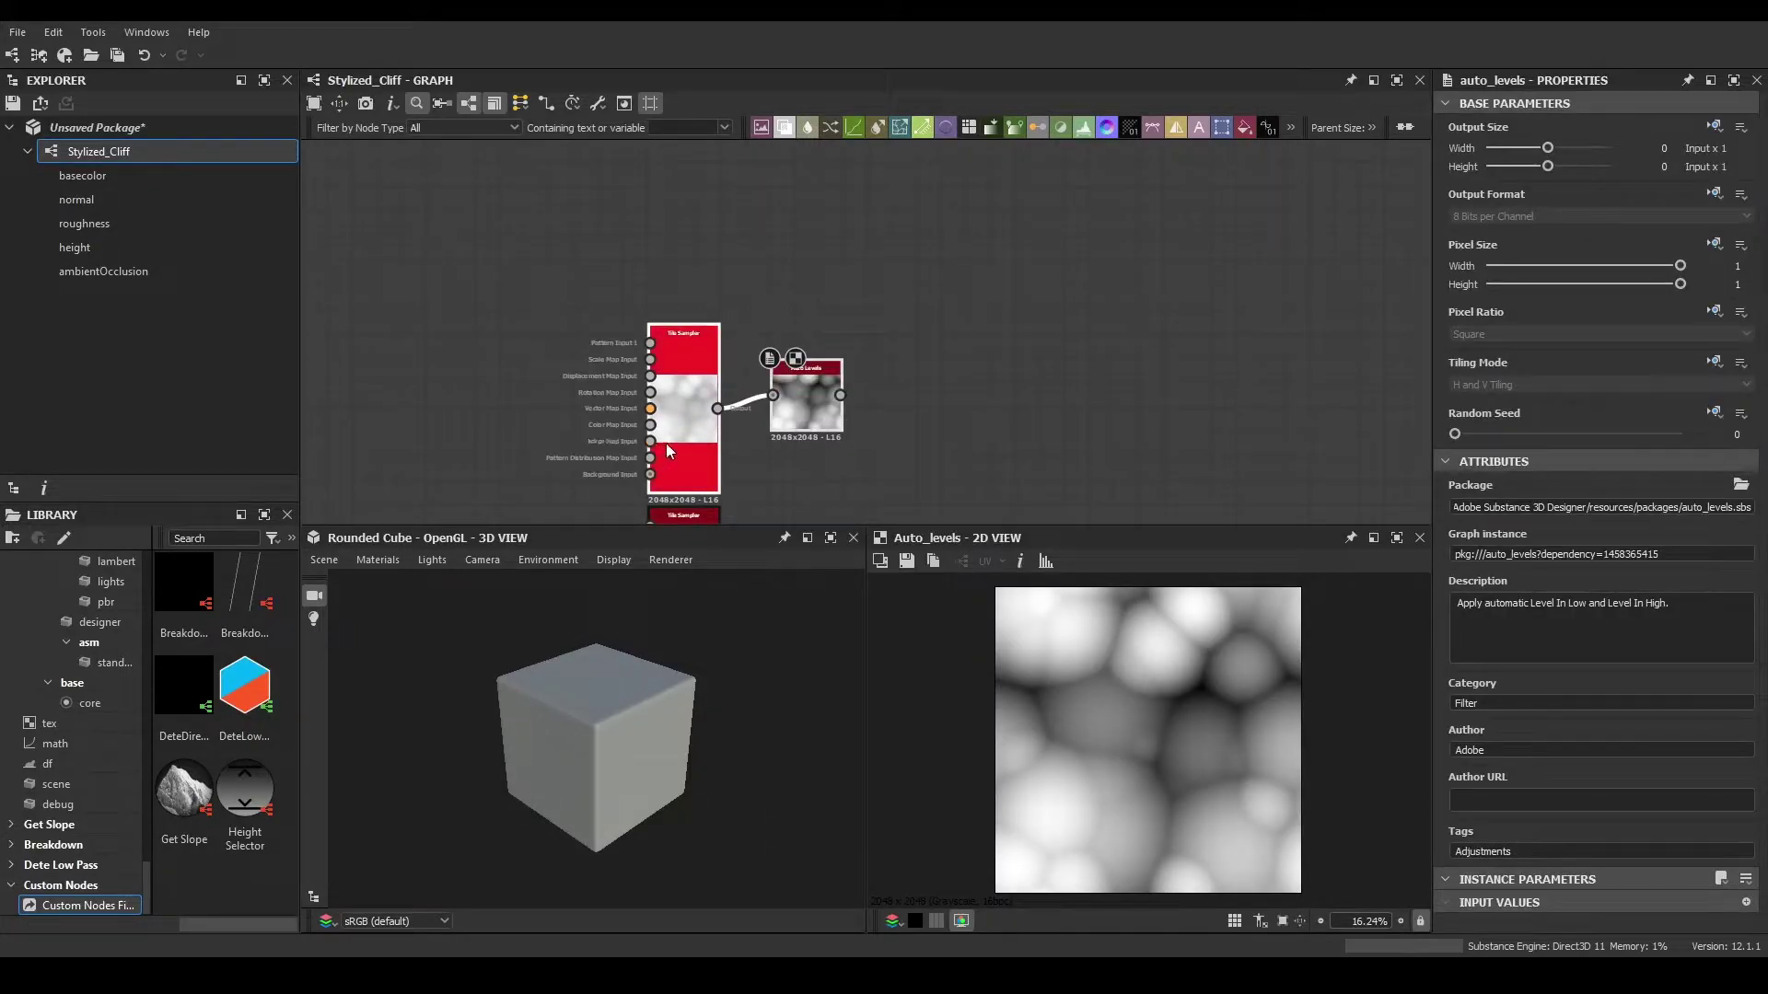
- Add a Levels node fed by the Auto Levels output of the second Tile Sampler
scroll(1173, 713, up, 1)
scroll(1209, 700, up, 3)
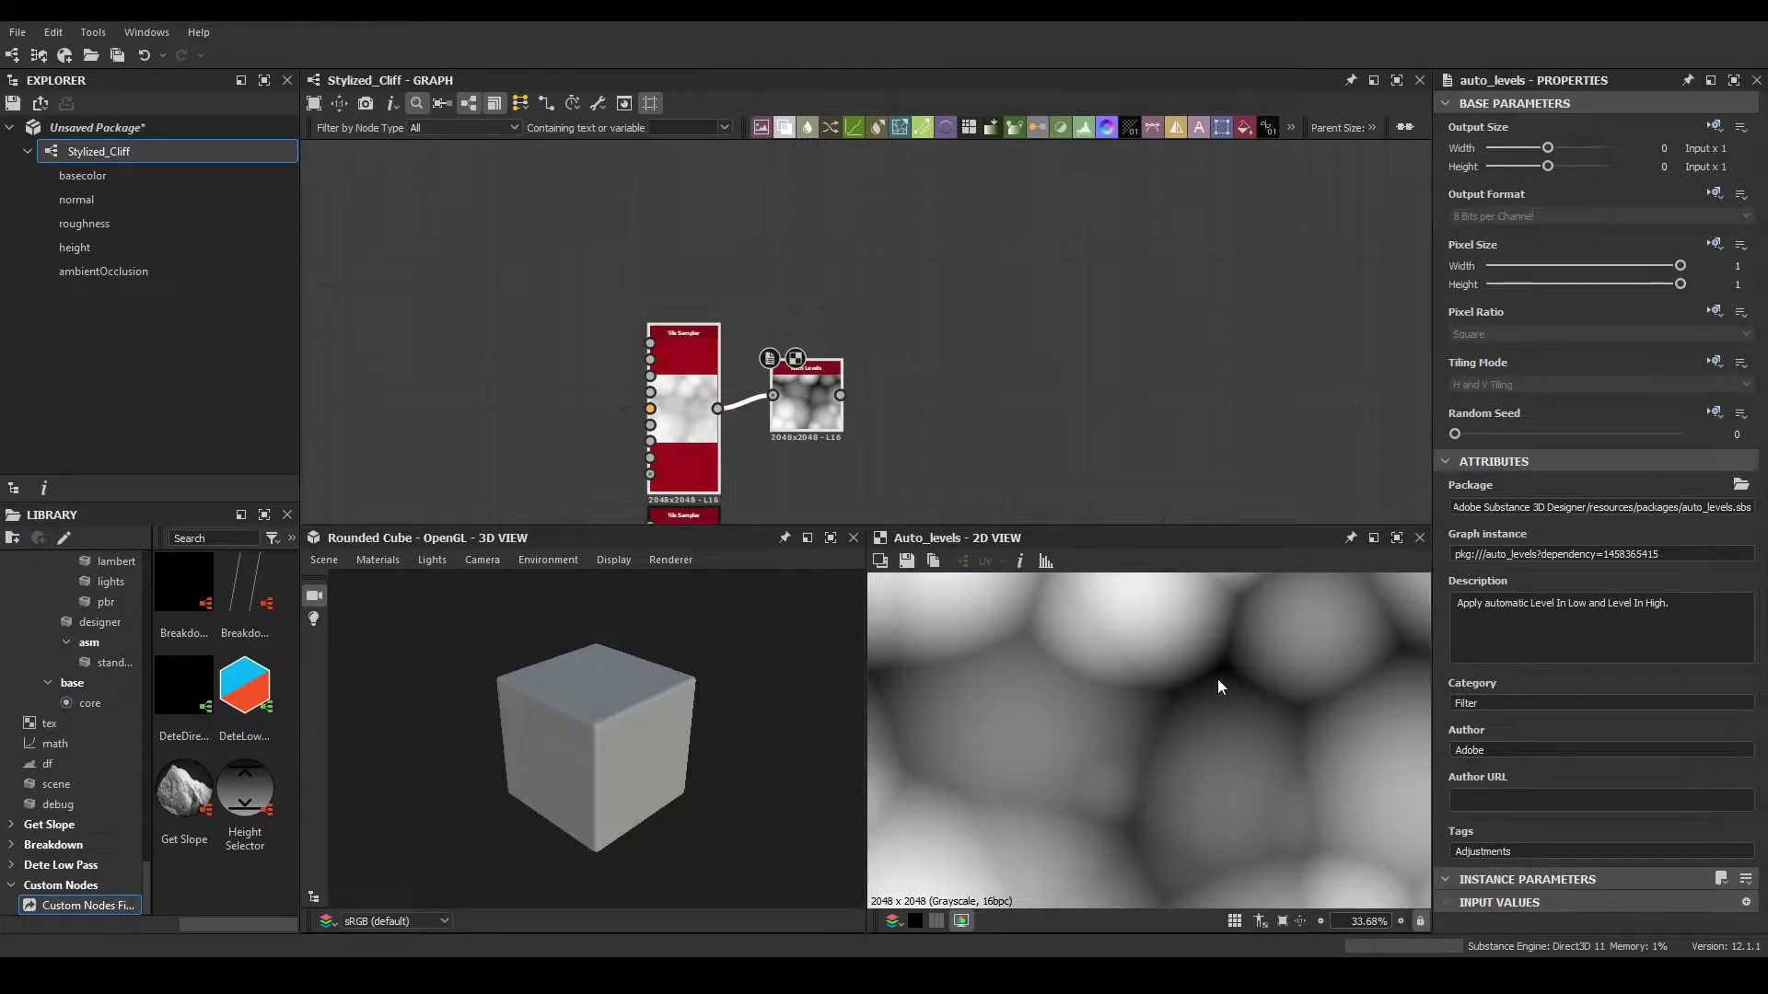
scroll(1140, 700, down, 4)
middle_drag(930, 440, 655, 346)
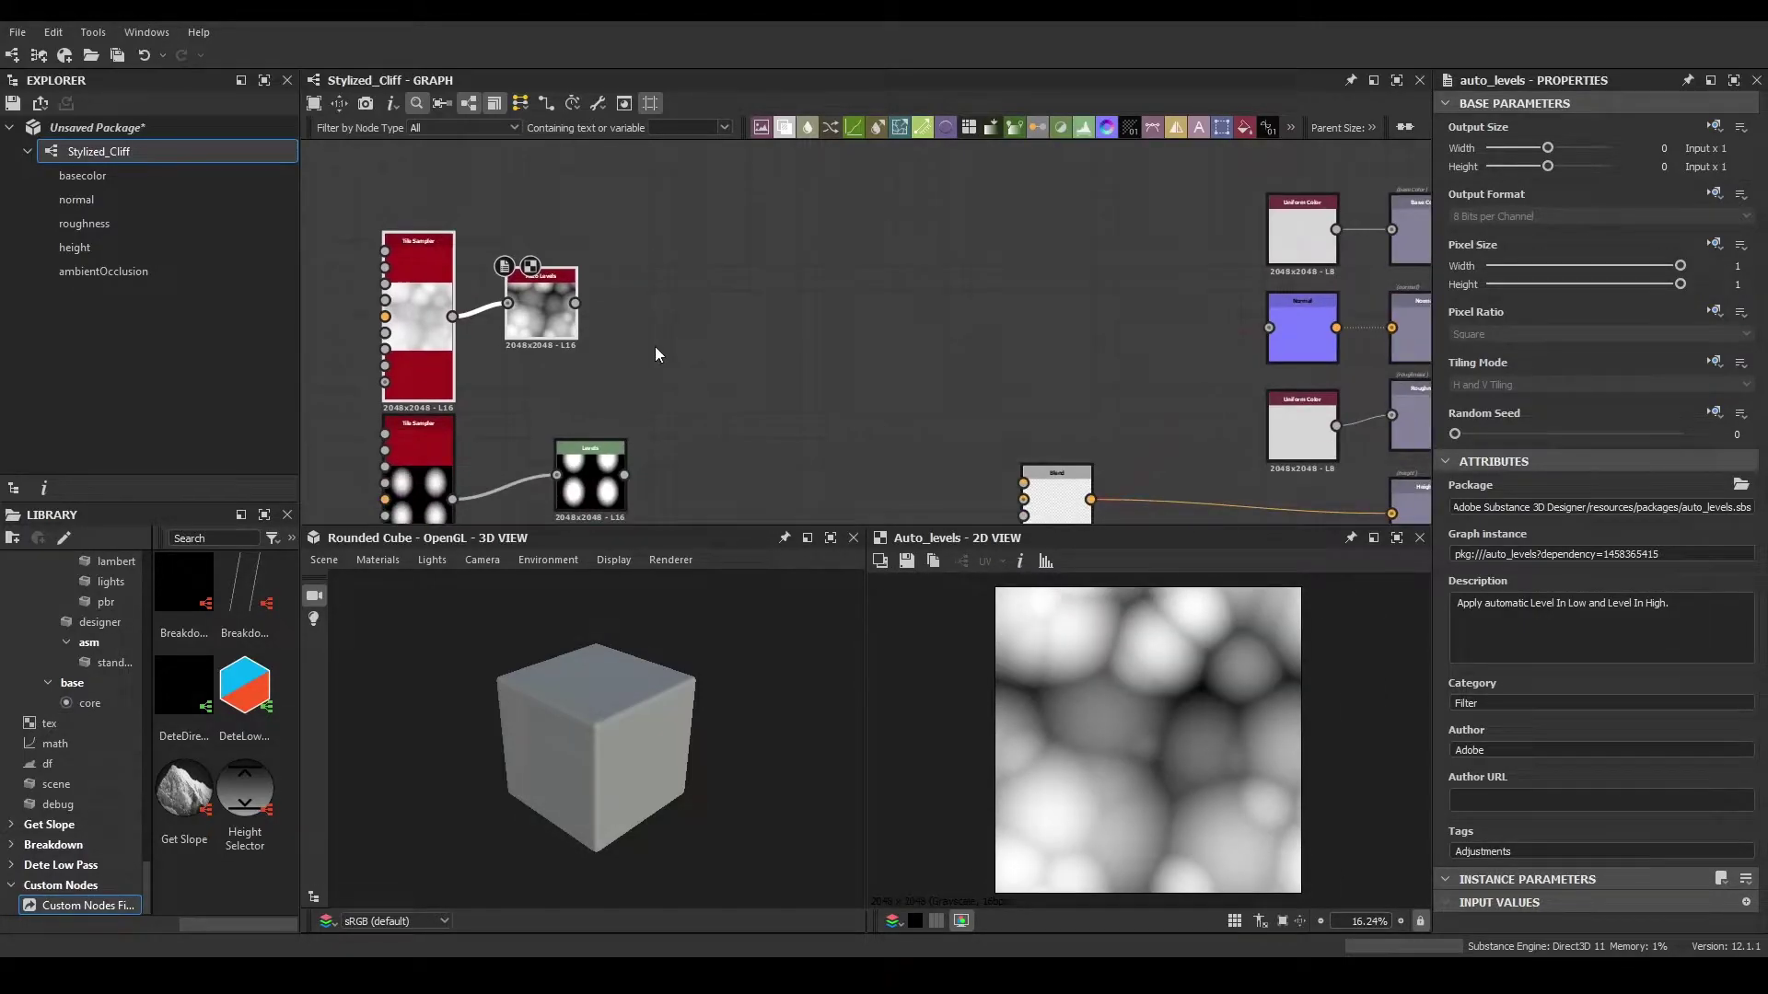
drag(576, 303, 642, 307)
key(Return)
- Move the second Tile Sampler chain clear of the first one and slightly darken the new Levels node's midtones
middle_drag(658, 312, 855, 355)
drag(732, 345, 517, 323)
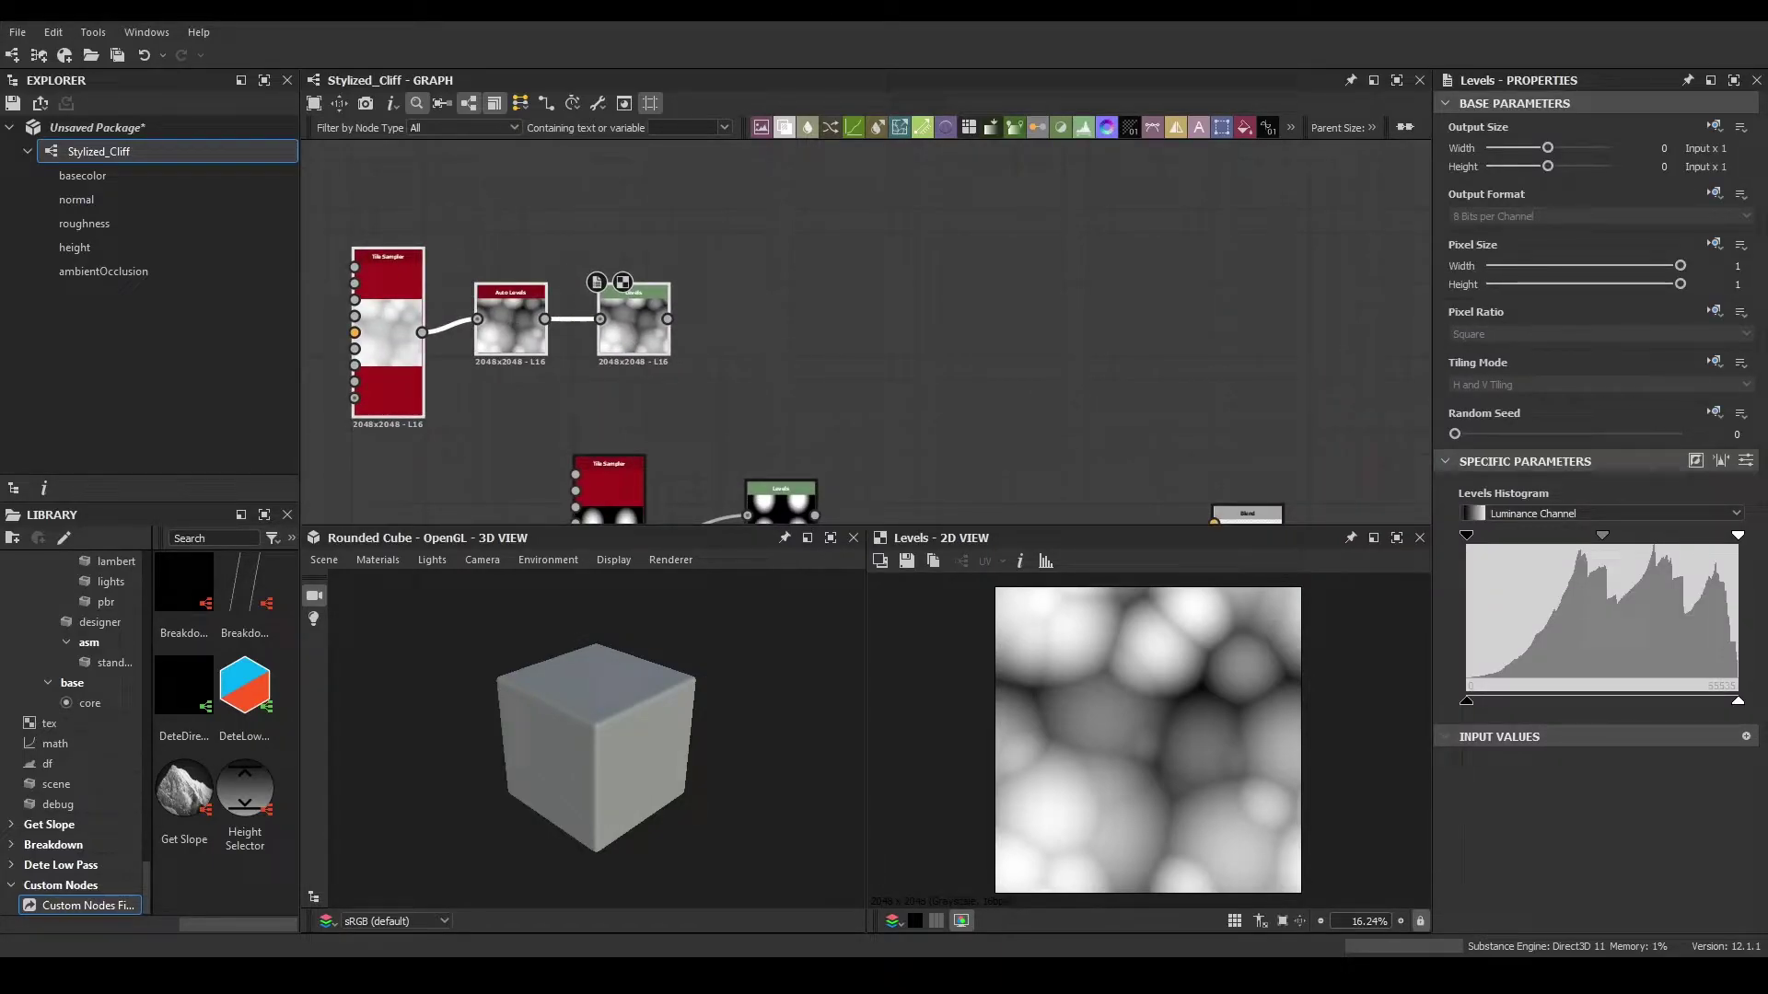
click(629, 329)
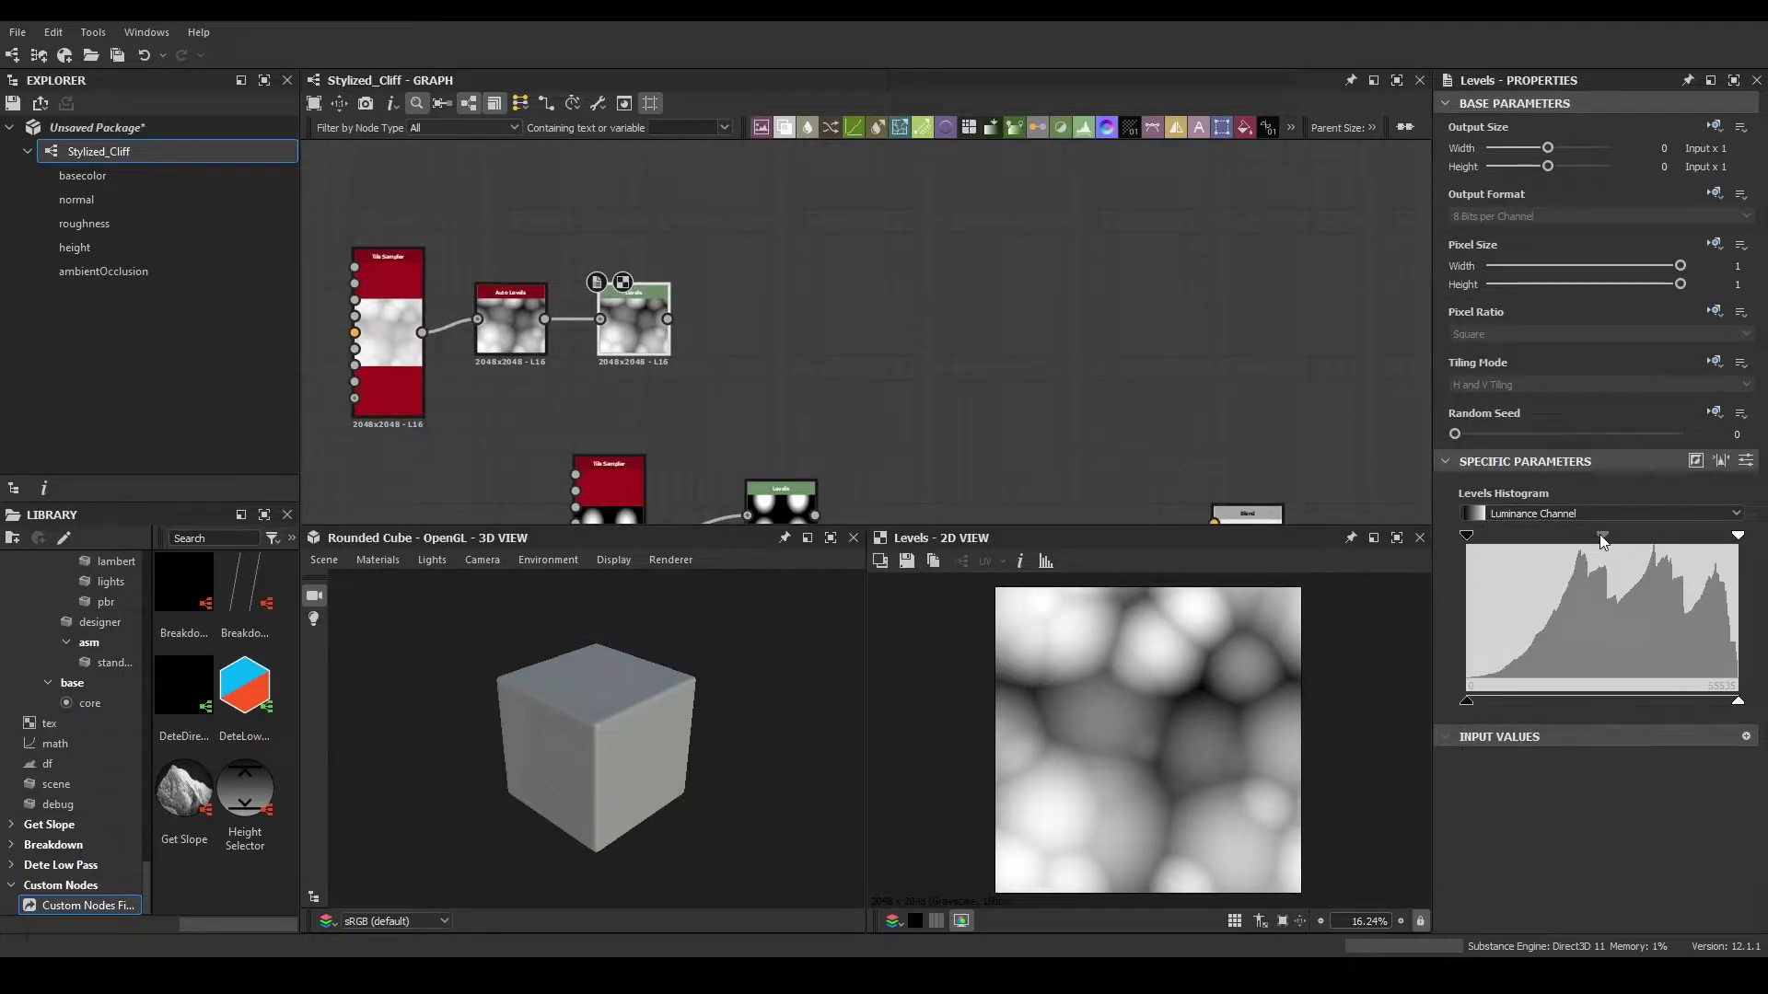
drag(1602, 535, 1608, 535)
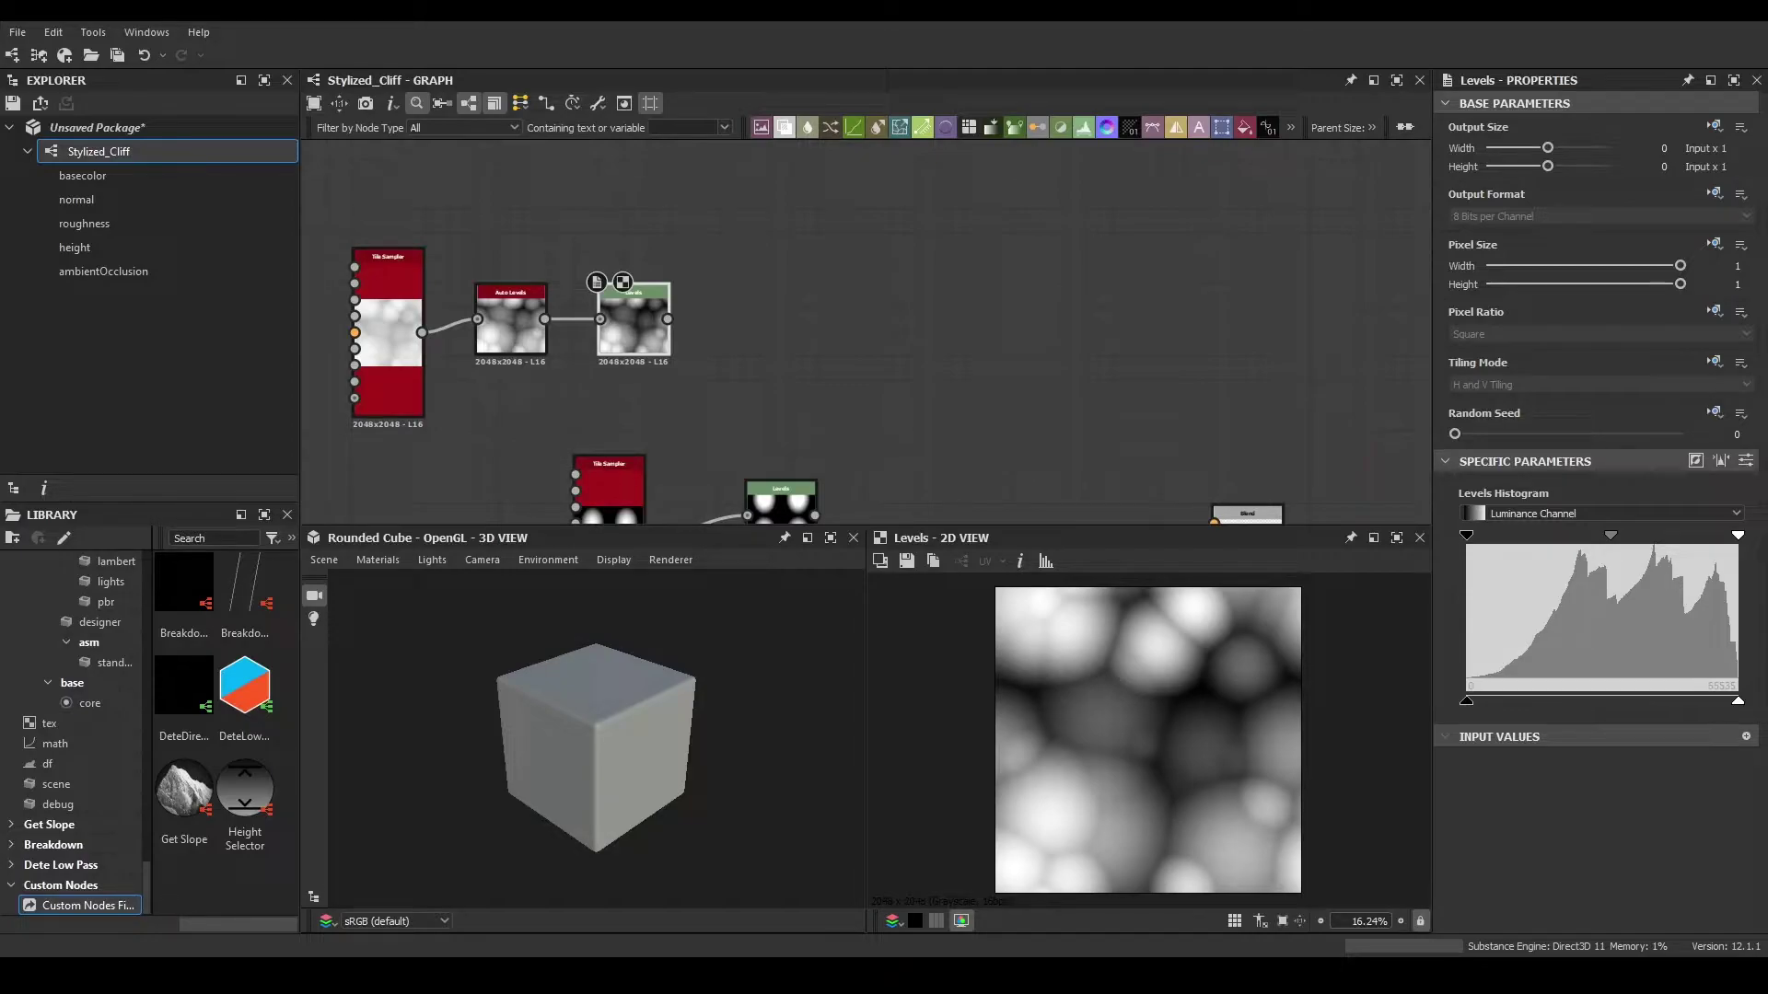
- Add a Blend node with the first Tile Sampler's Levels as background and the second Tile Sampler's Levels as foreground
middle_drag(806, 416, 802, 506)
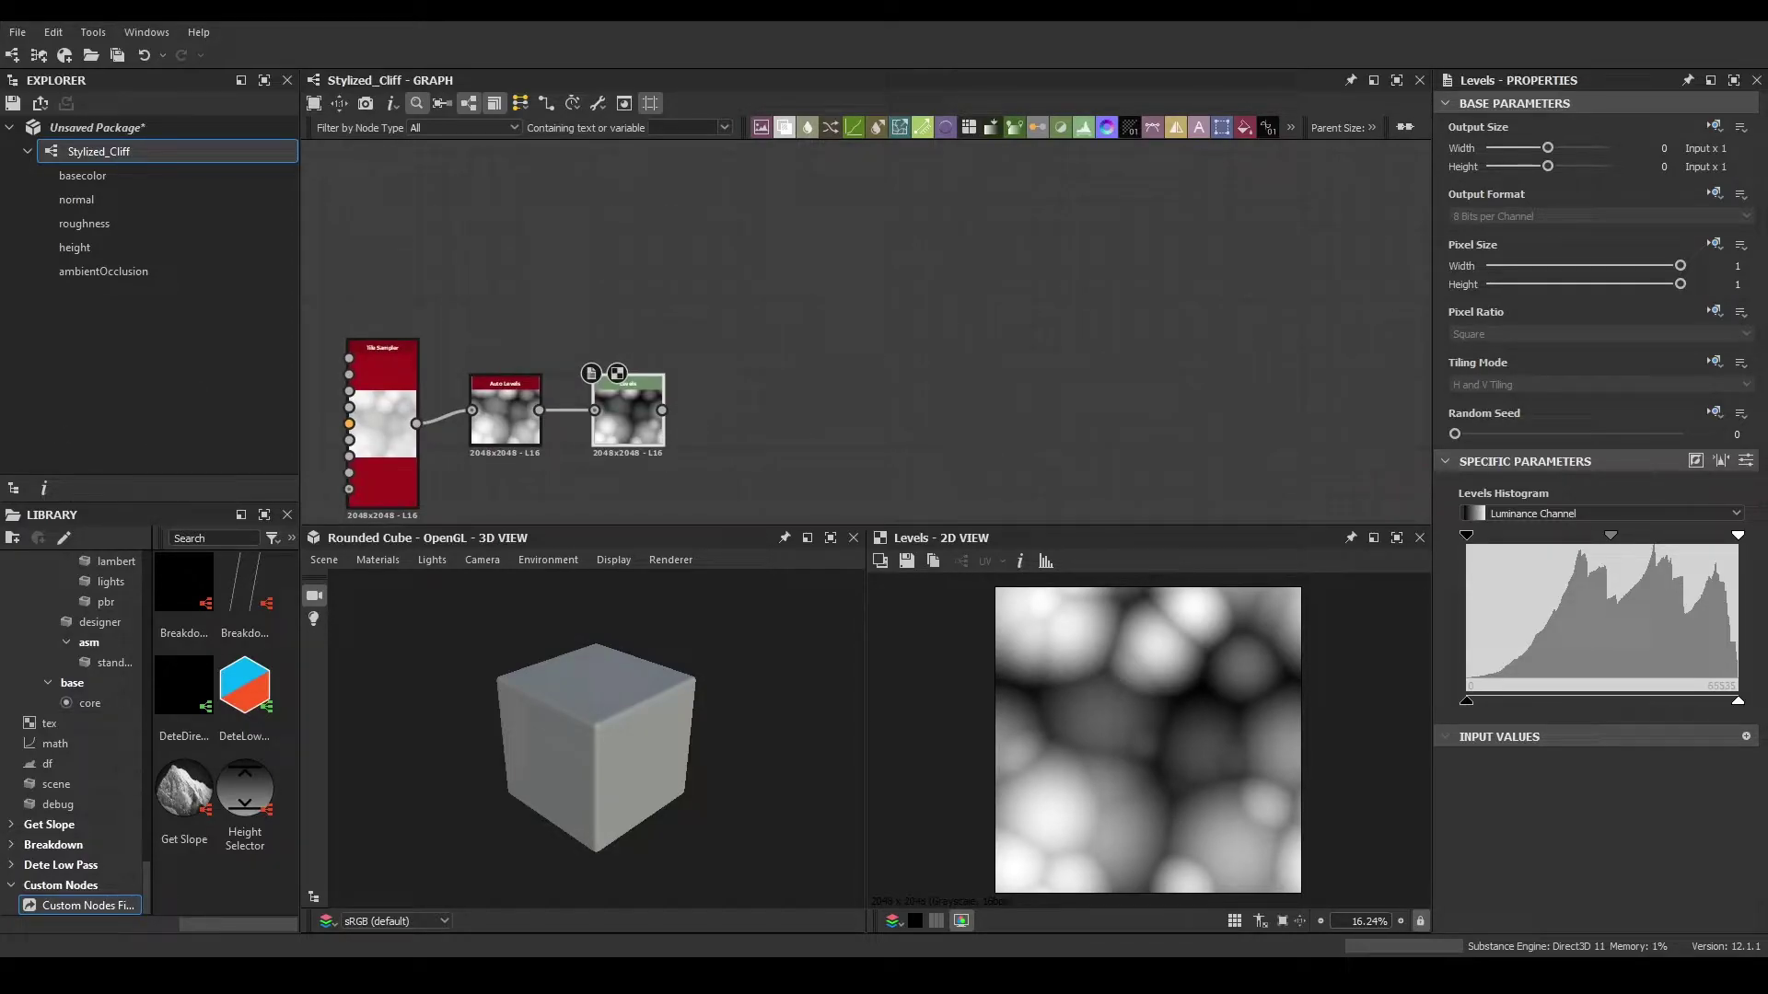
middle_drag(846, 419, 871, 269)
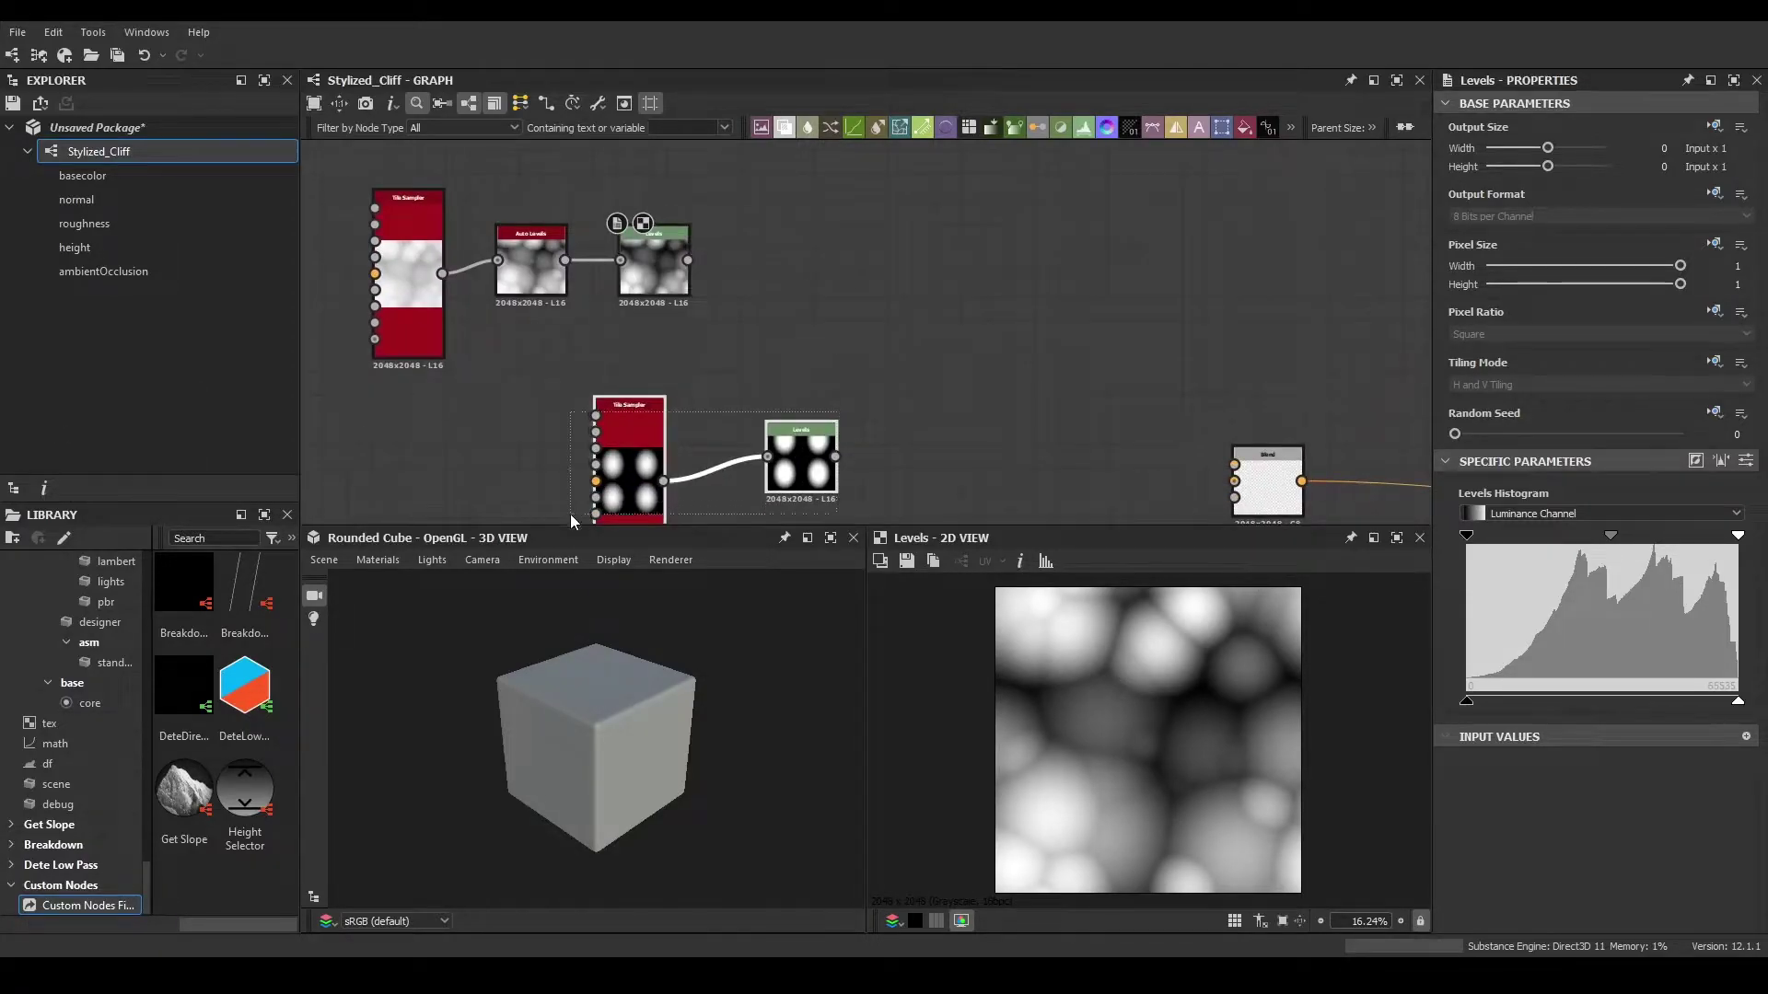
drag(808, 471, 882, 359)
scroll(660, 447, up, 2)
text(b)
click(920, 378)
drag(692, 176, 856, 356)
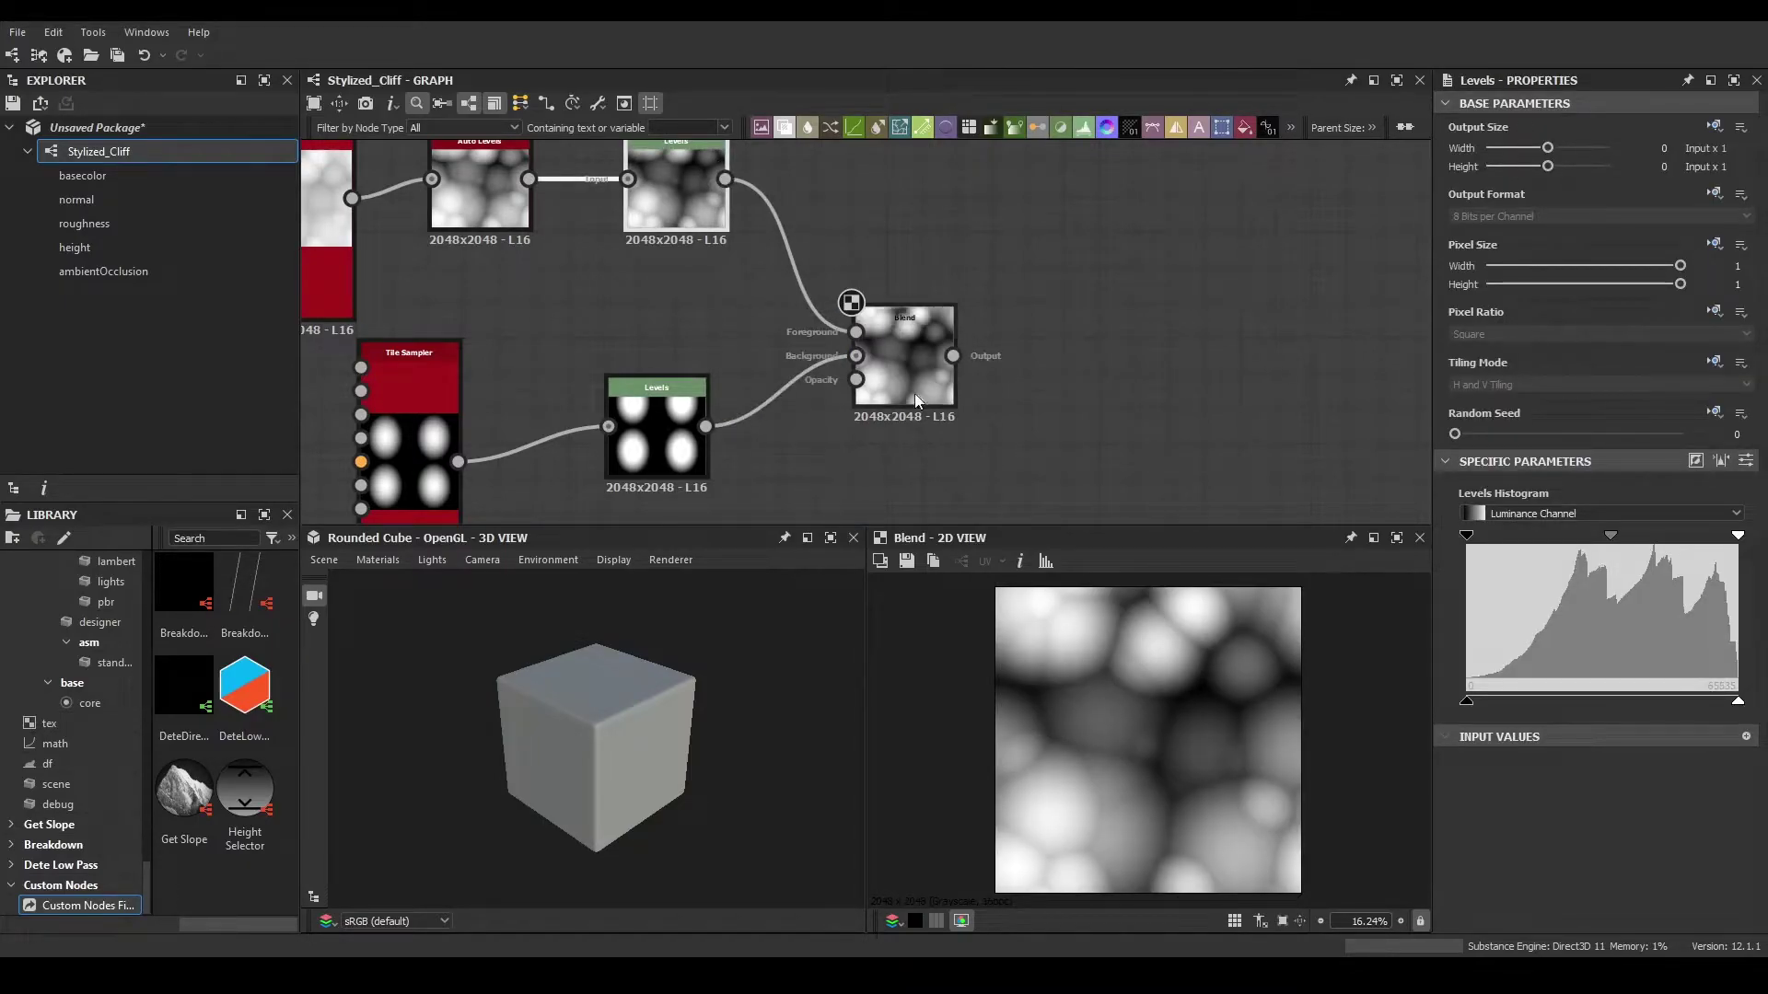
- Set the new Blend node's Blending Mode to Subtract
click(899, 400)
click(1522, 552)
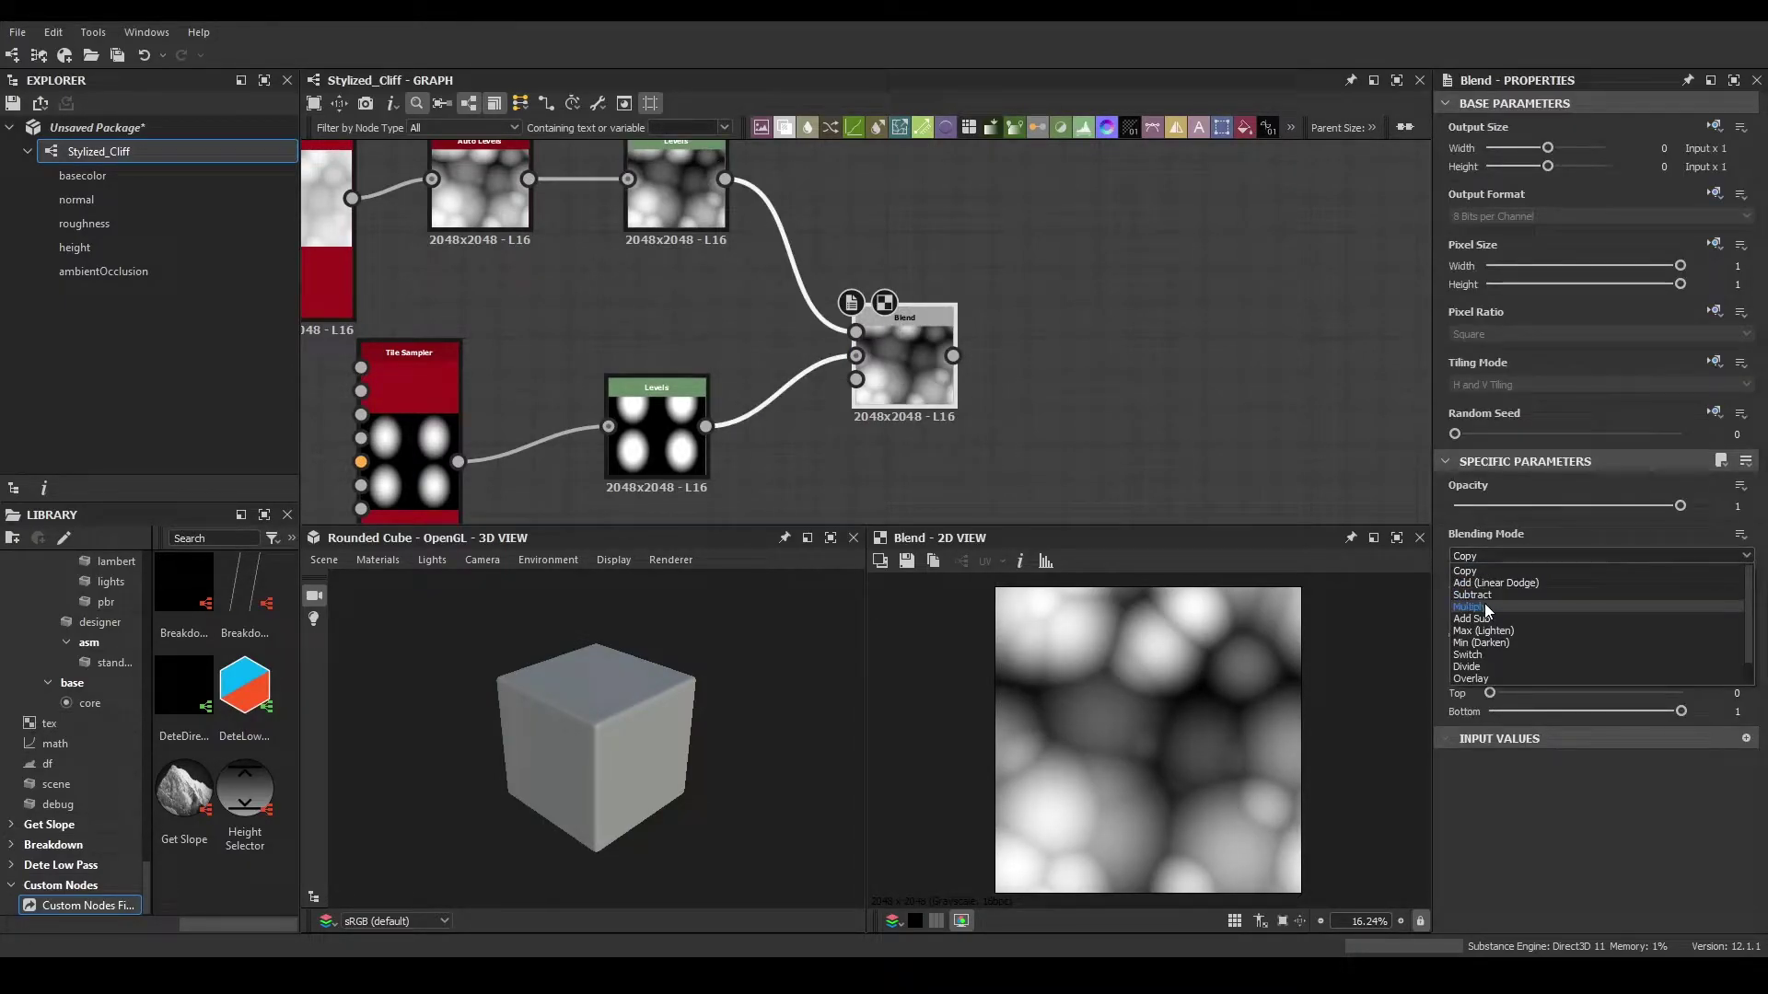
click(1488, 595)
- Space out the graph by moving the second Tile Sampler chain up and repositioning the Subtract Blend node
scroll(946, 322, down, 2)
drag(946, 323, 626, 405)
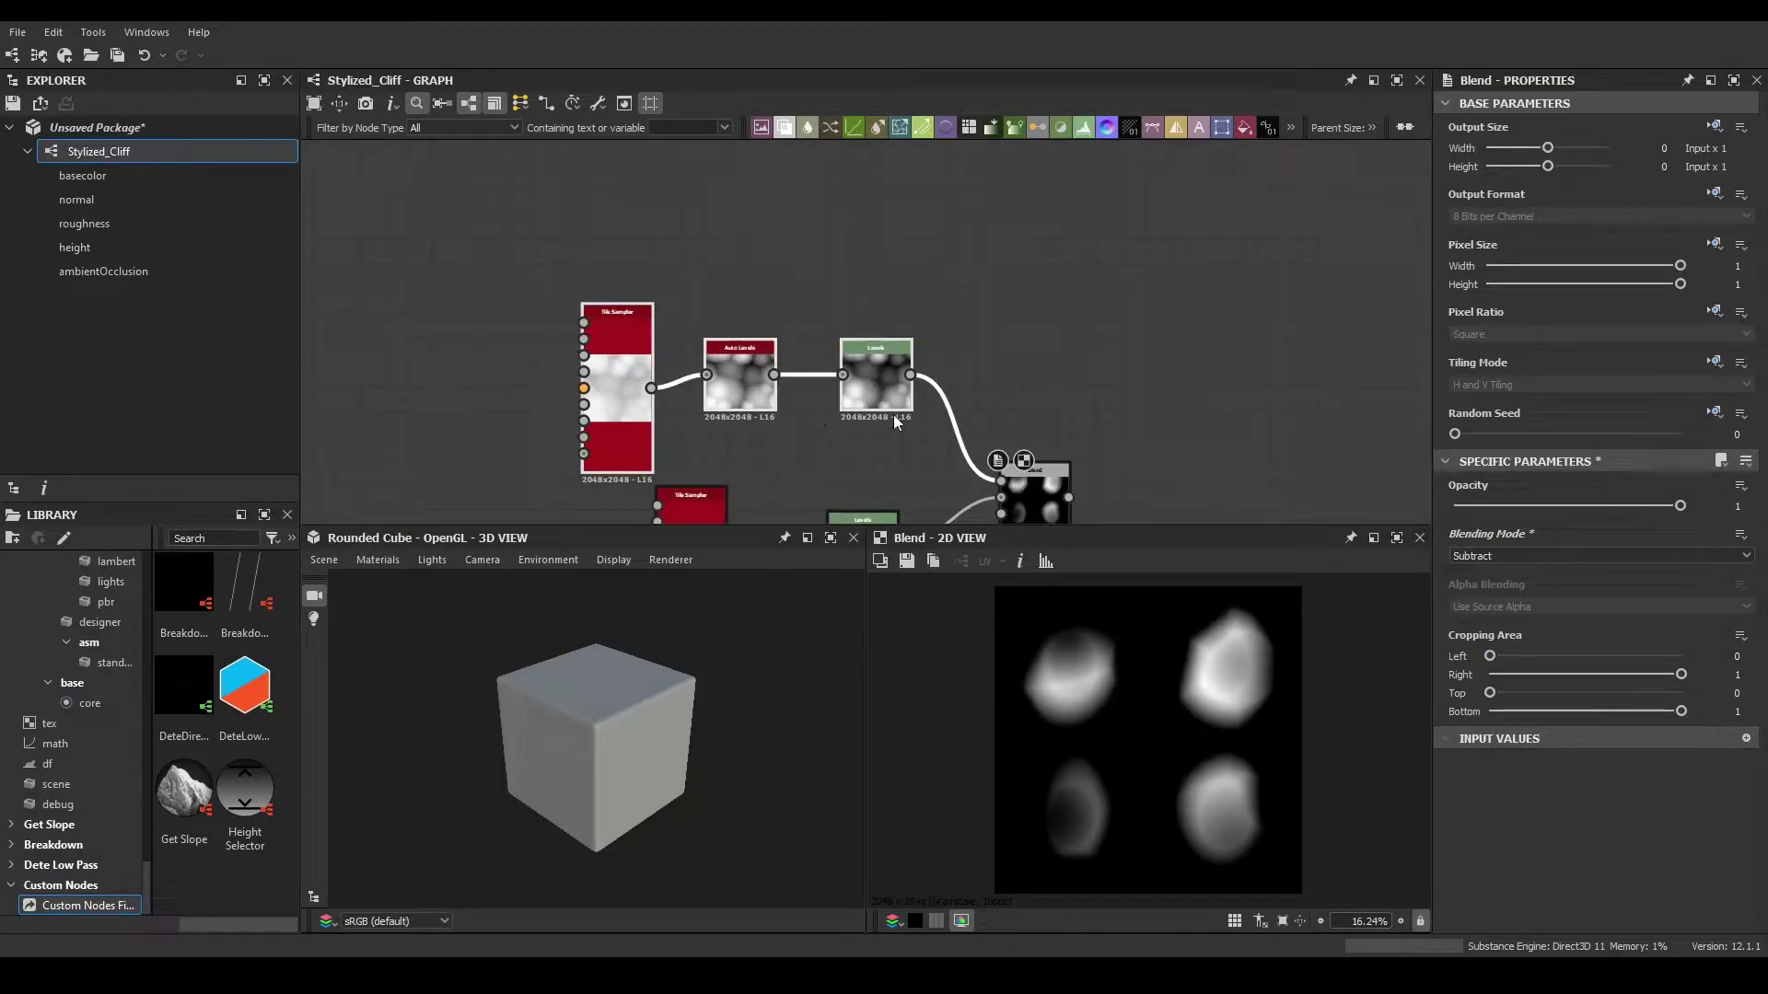
drag(894, 392, 881, 367)
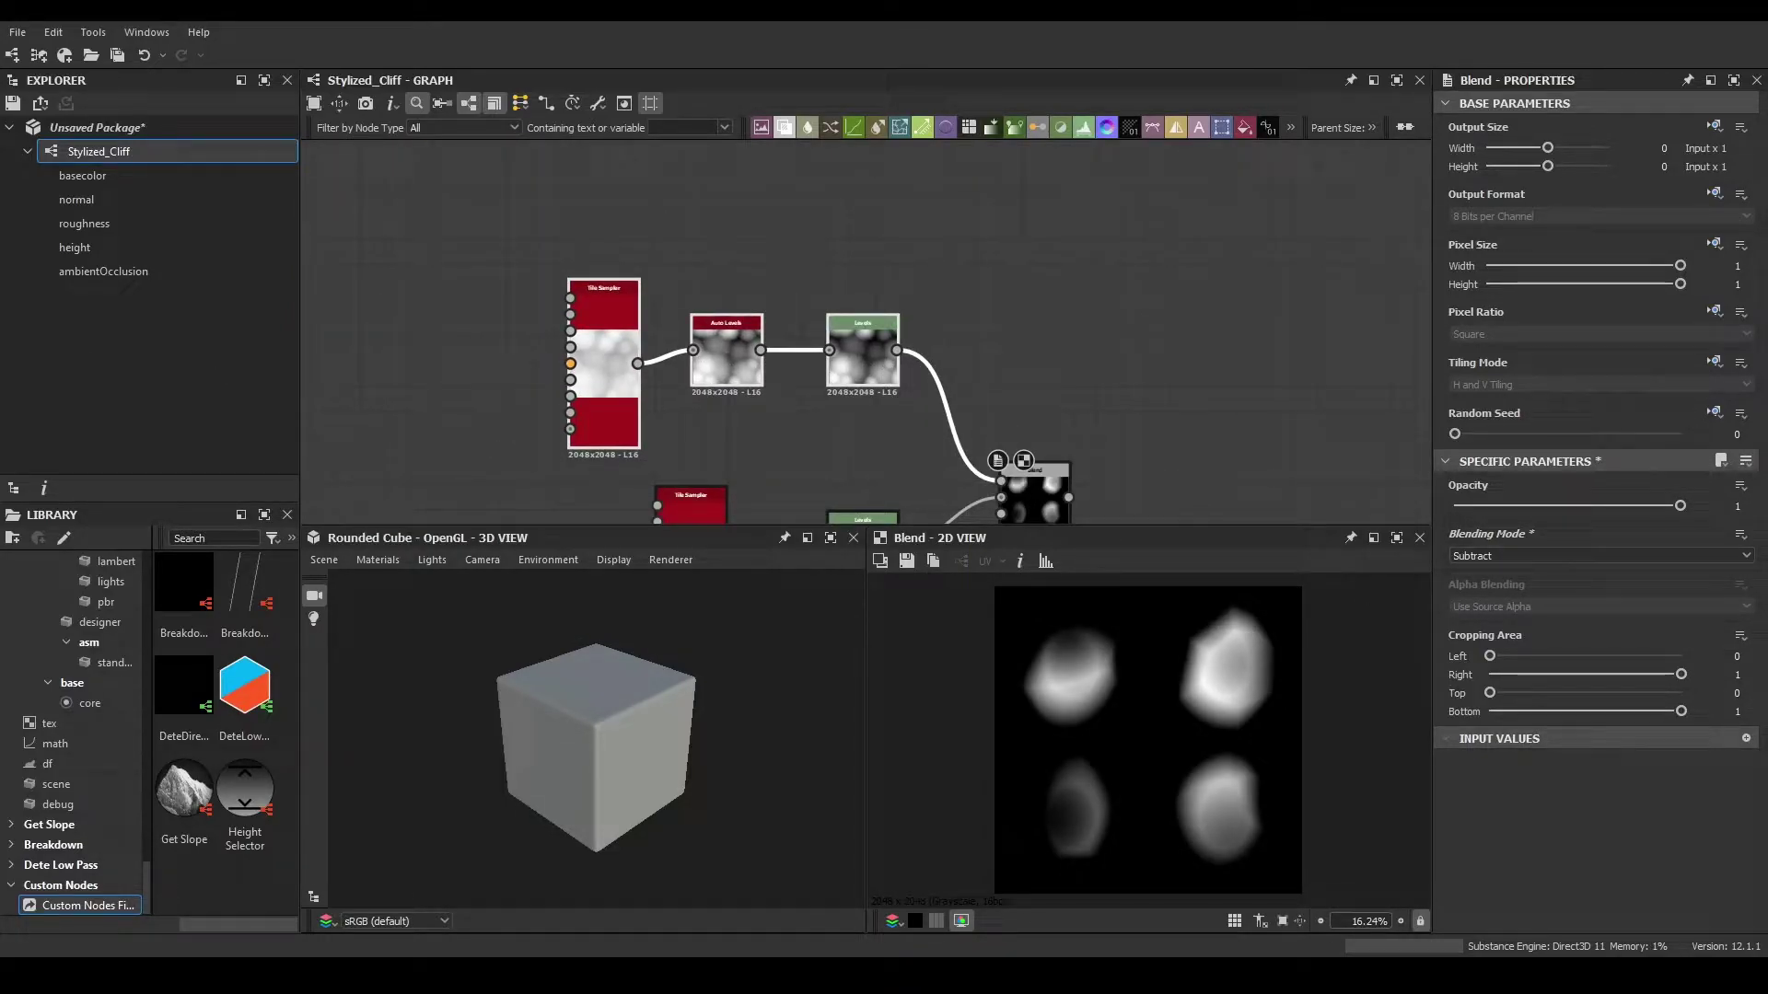
middle_drag(1177, 471, 1065, 389)
scroll(1004, 386, up, 3)
drag(901, 416, 869, 428)
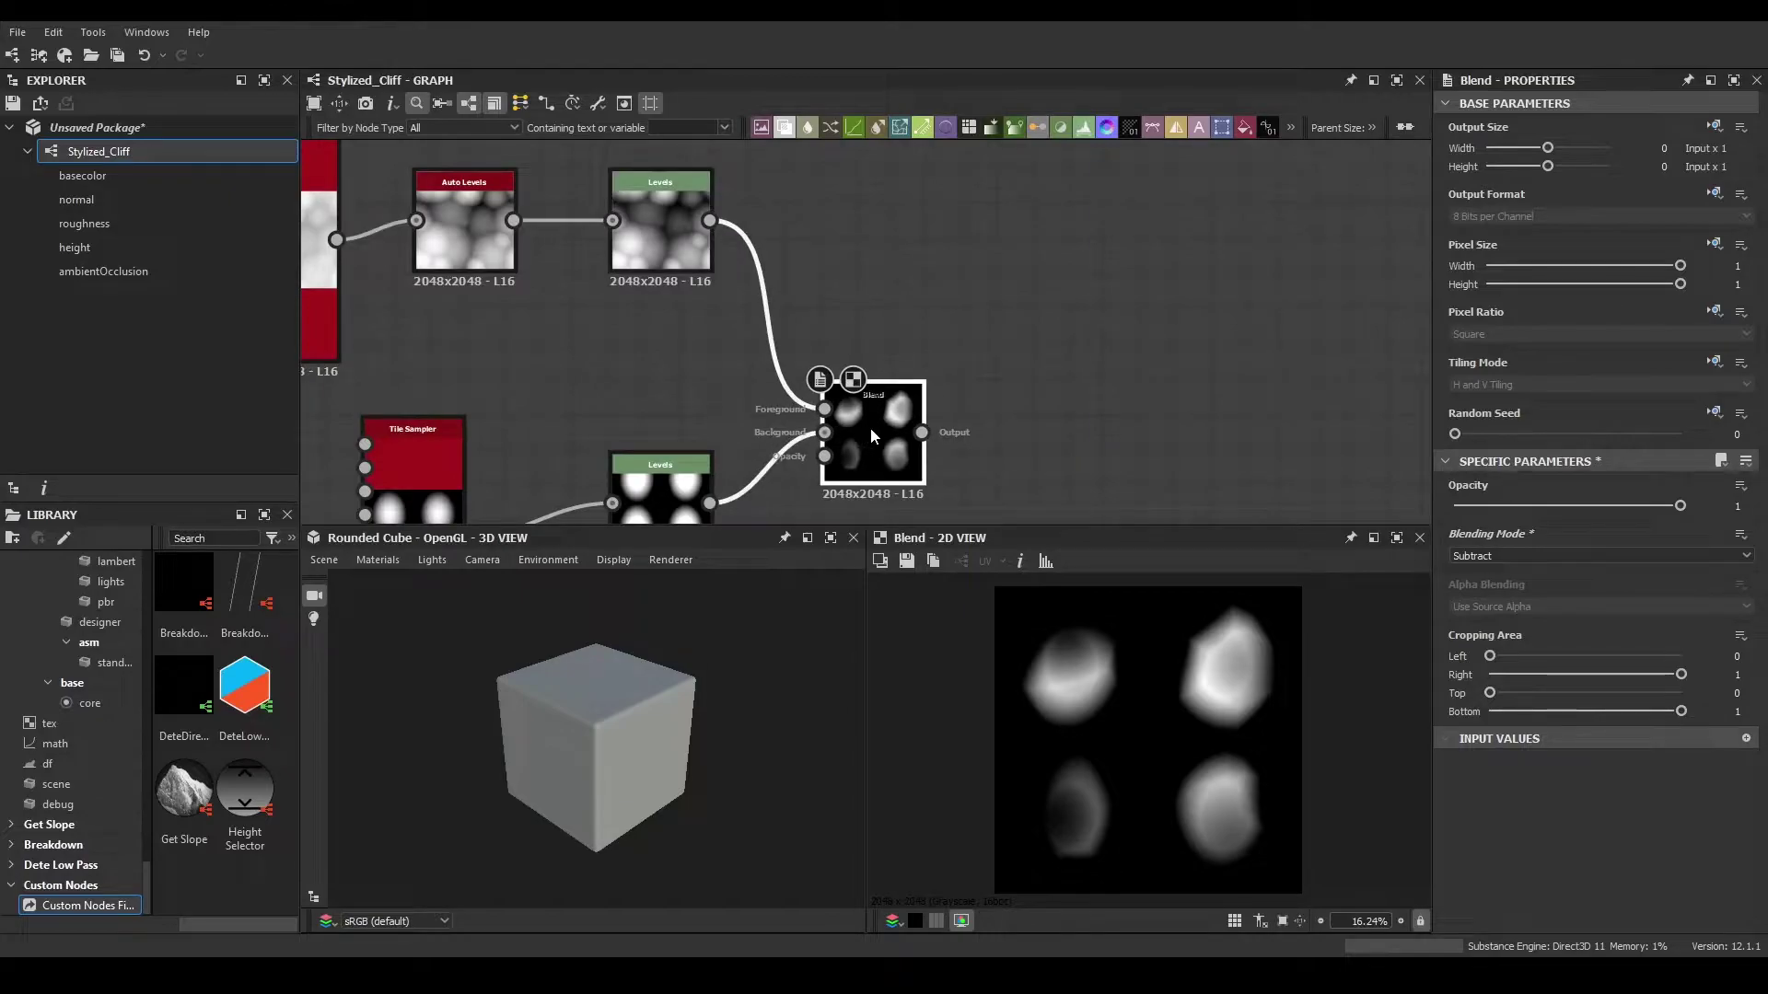
- Connect the Subtract Blend's output to both the foreground and background inputs of the Blend that feeds the material outputs
scroll(1050, 473, down, 3)
middle_drag(1050, 473, 738, 330)
scroll(553, 341, up, 2)
drag(661, 284, 1158, 393)
drag(661, 284, 1143, 404)
middle_drag(1195, 417, 822, 373)
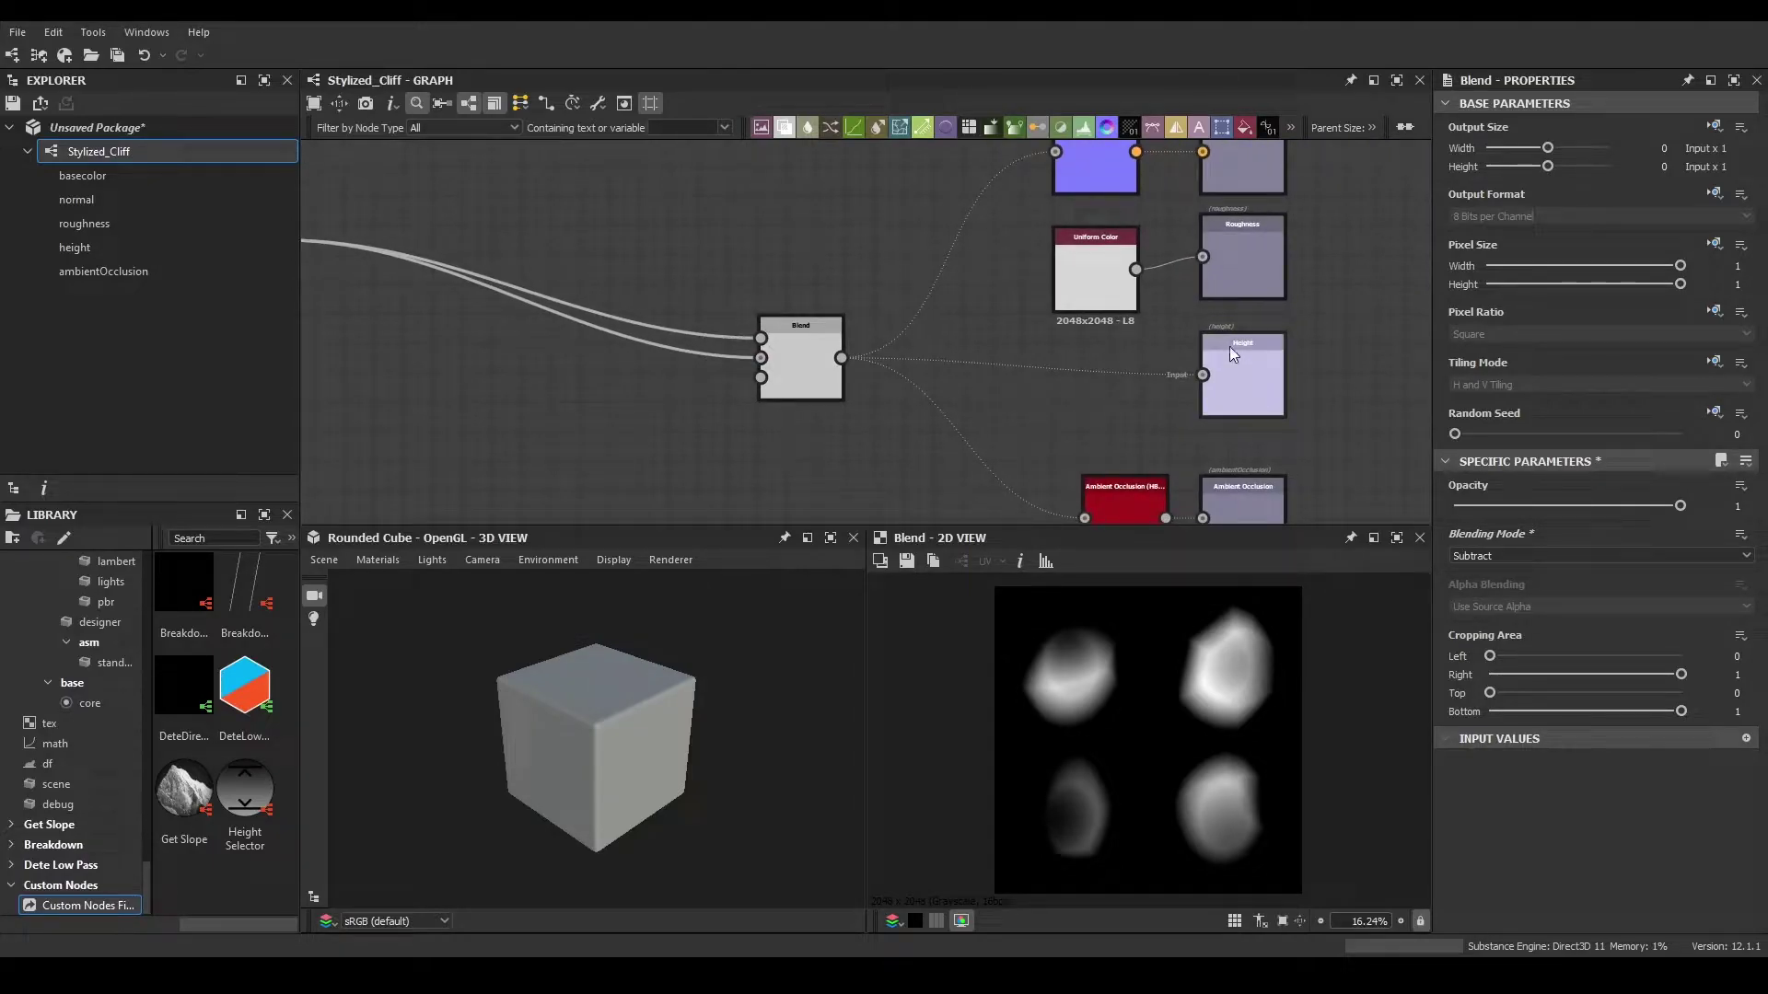
- Preview the Normal node and the Normal output in the 2D view
click(790, 373)
middle_drag(860, 323, 849, 463)
double_click(1081, 284)
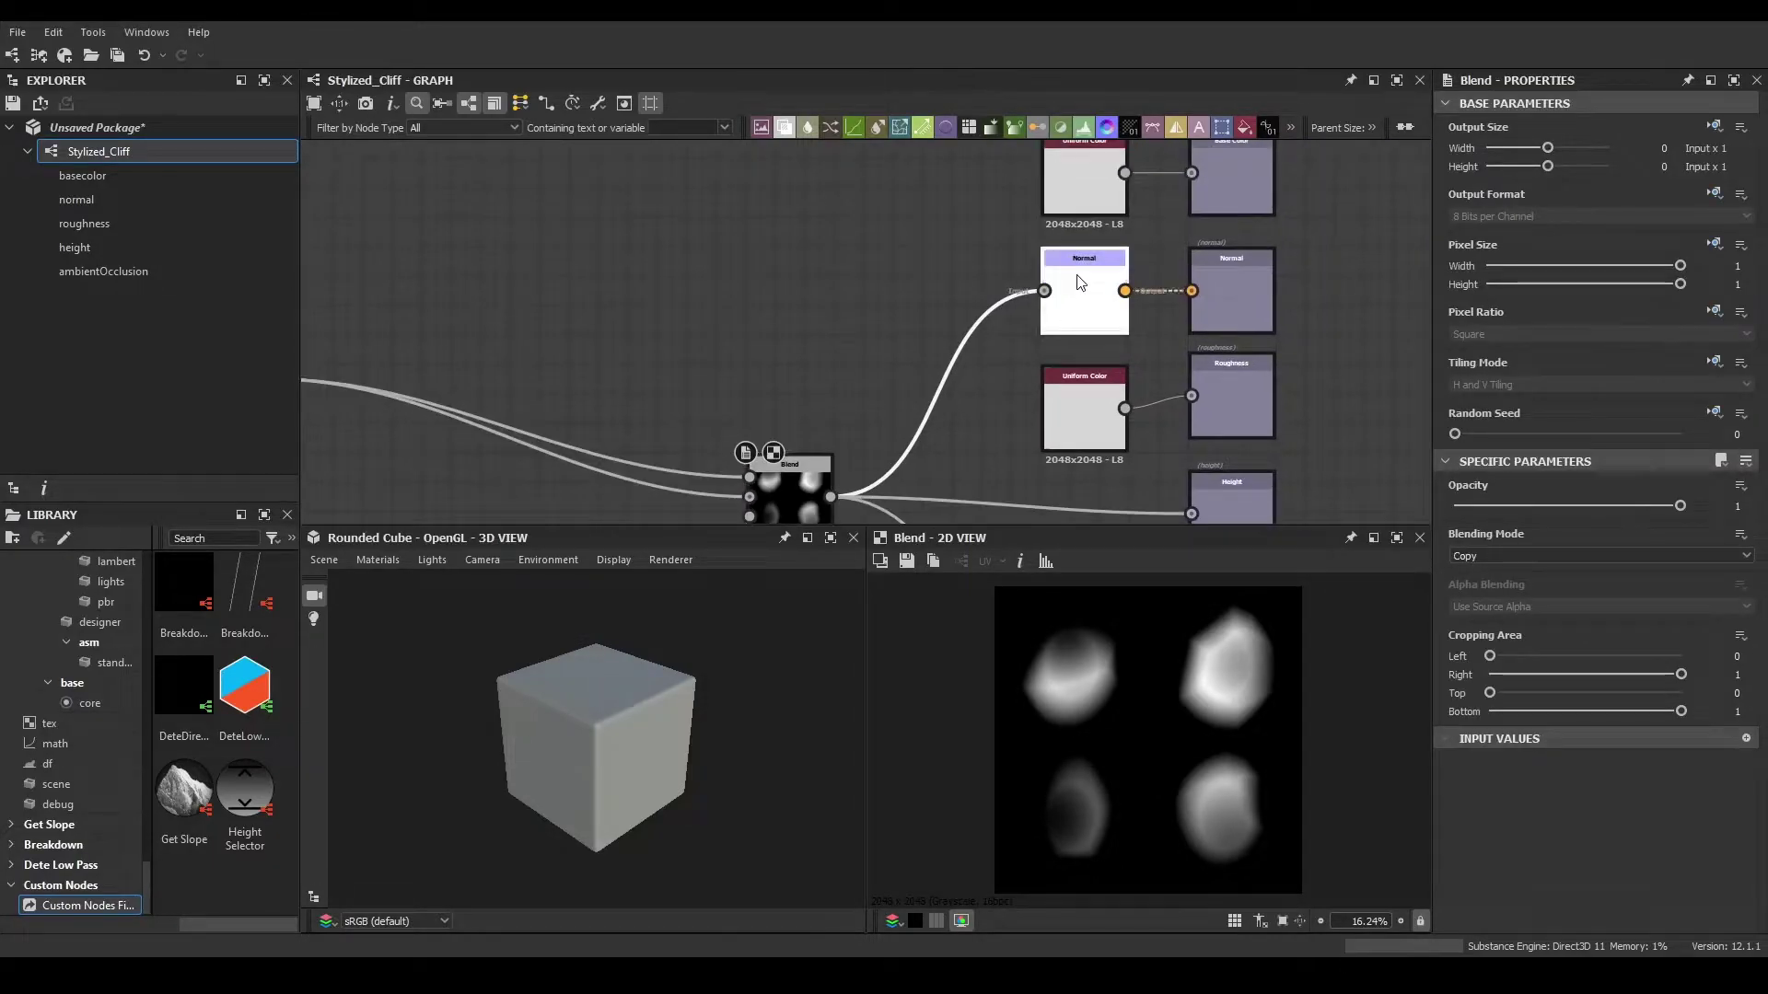
double_click(1236, 285)
- Show the Stylized_Cliff graph's outputs on the rounded cube and frame one face in the 3D view
drag(836, 593, 516, 727)
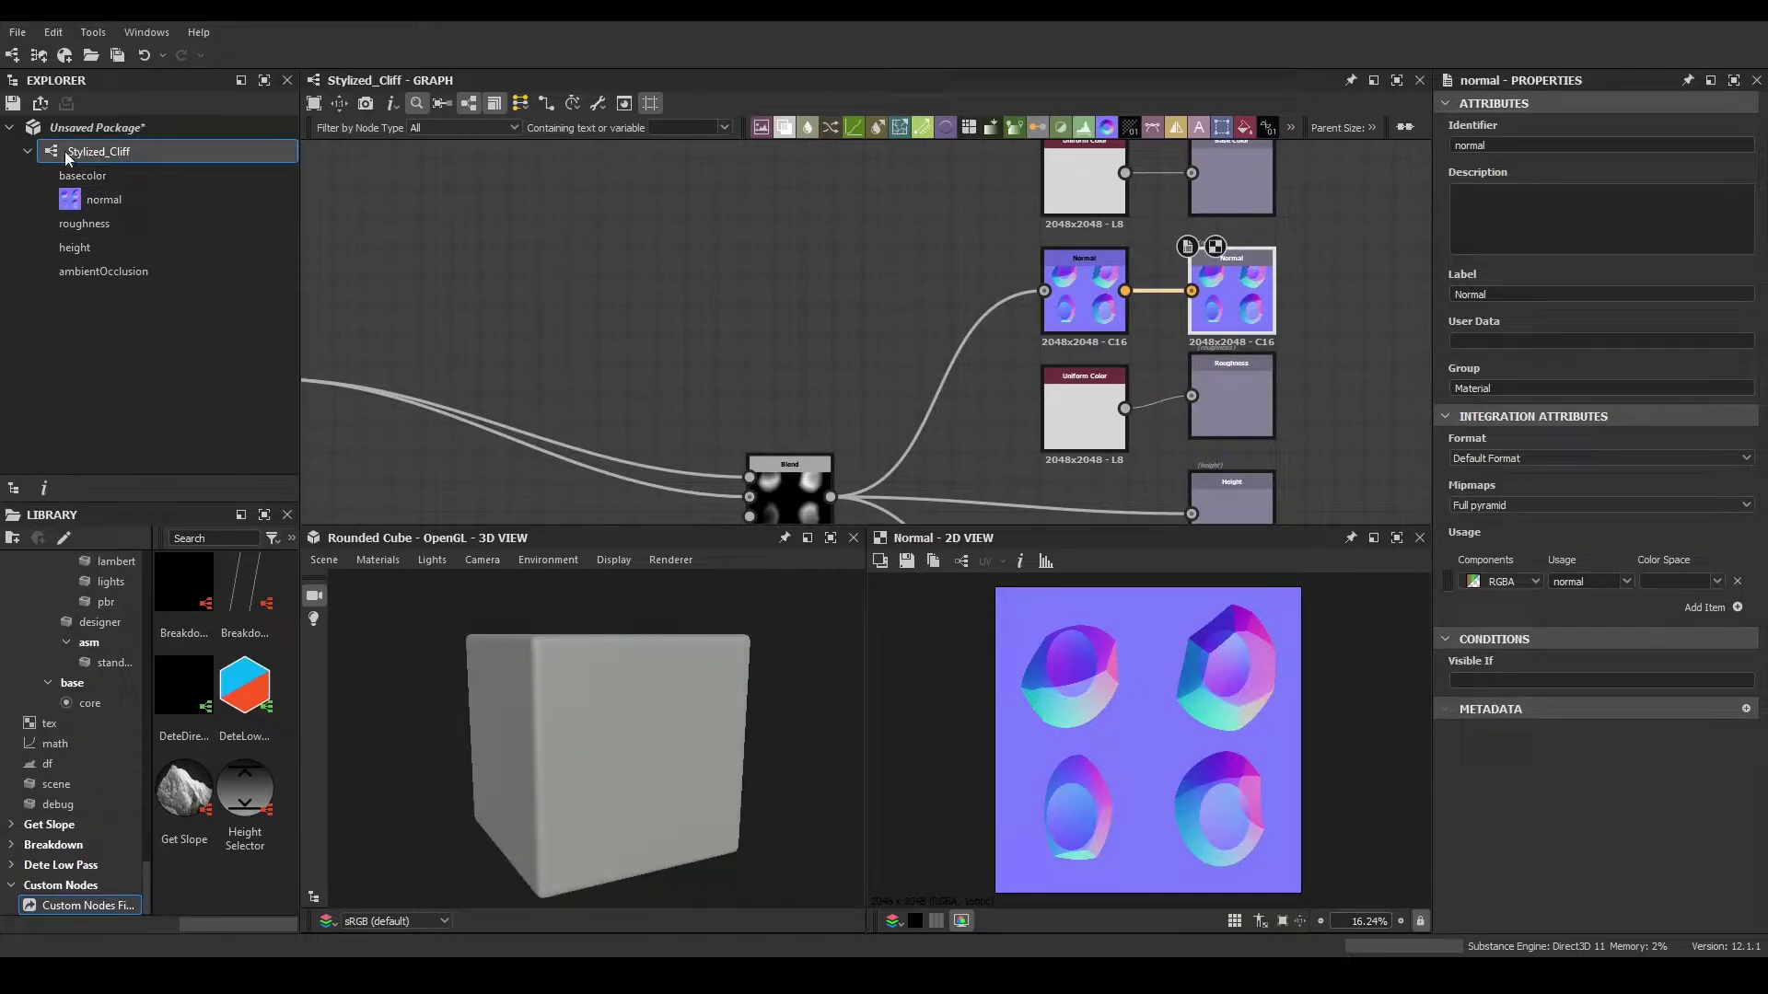
right_click(112, 151)
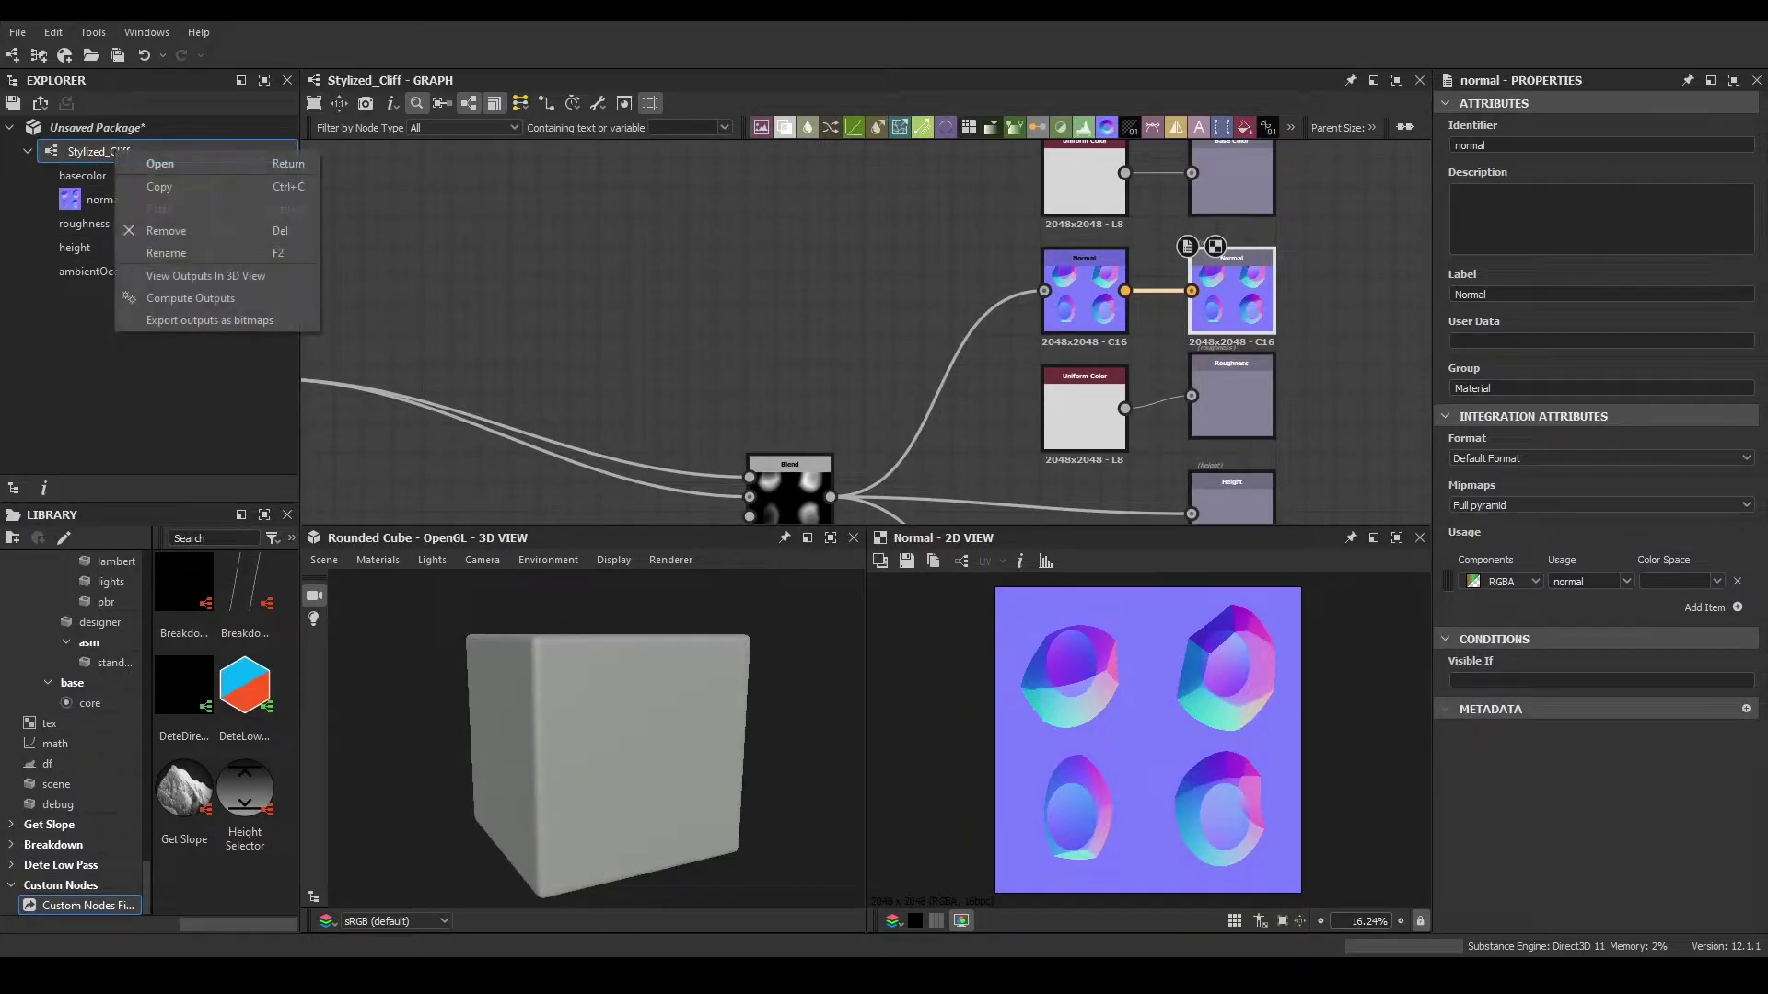
click(181, 275)
drag(579, 772, 540, 716)
scroll(643, 726, up, 3)
scroll(500, 654, up, 1)
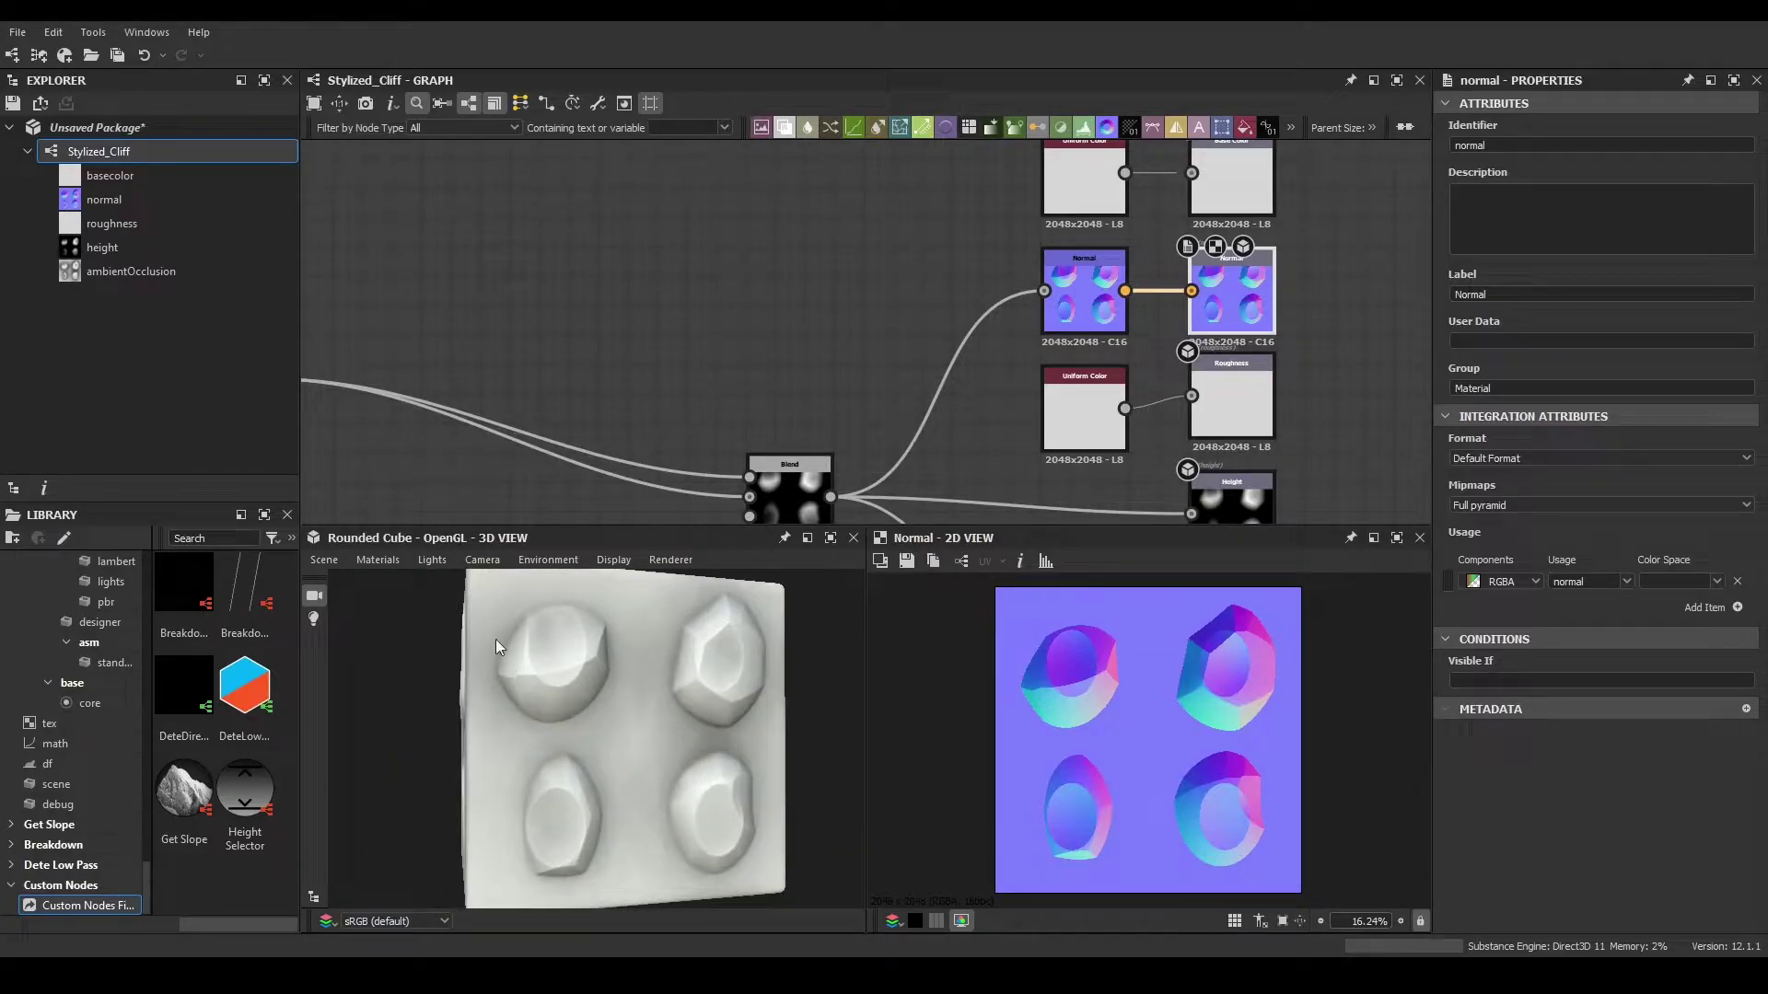
- Set the Subtract Blend node's Opacity to 0.6 and inspect the result on the cube
middle_drag(455, 355, 940, 351)
middle_drag(458, 467, 603, 432)
scroll(751, 377, up, 3)
double_click(937, 287)
click(1736, 506)
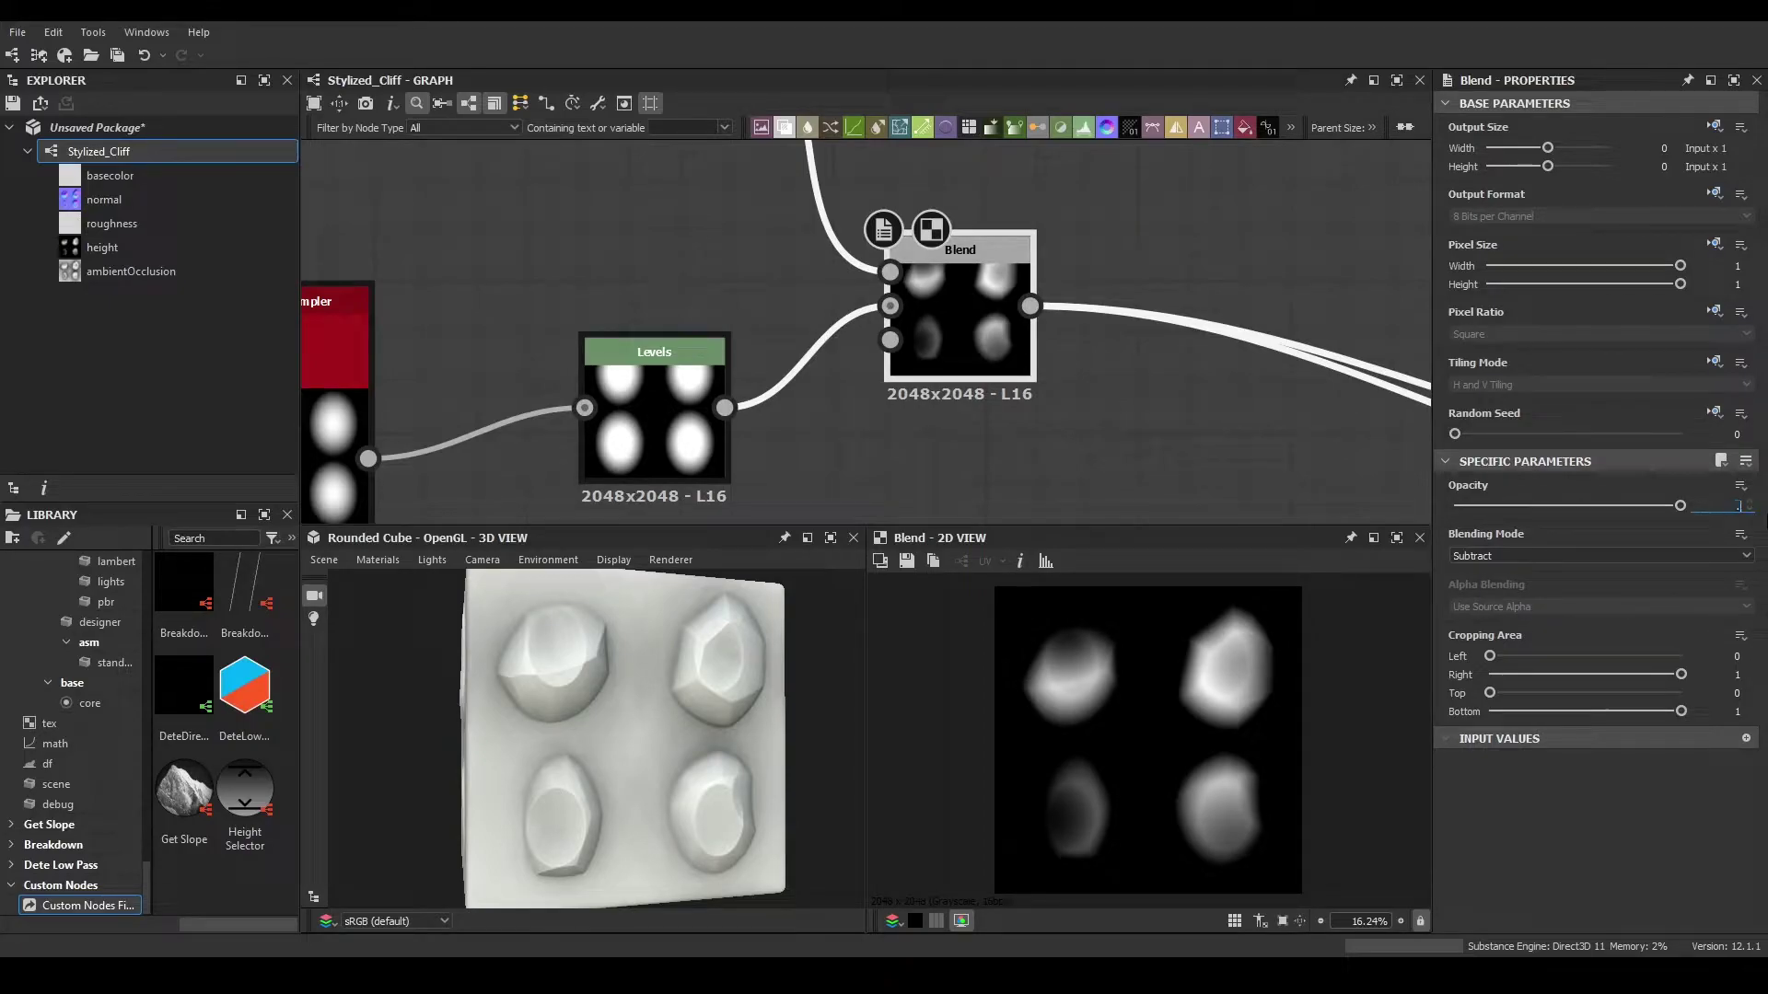
text(.6)
key(Return)
drag(636, 728, 464, 714)
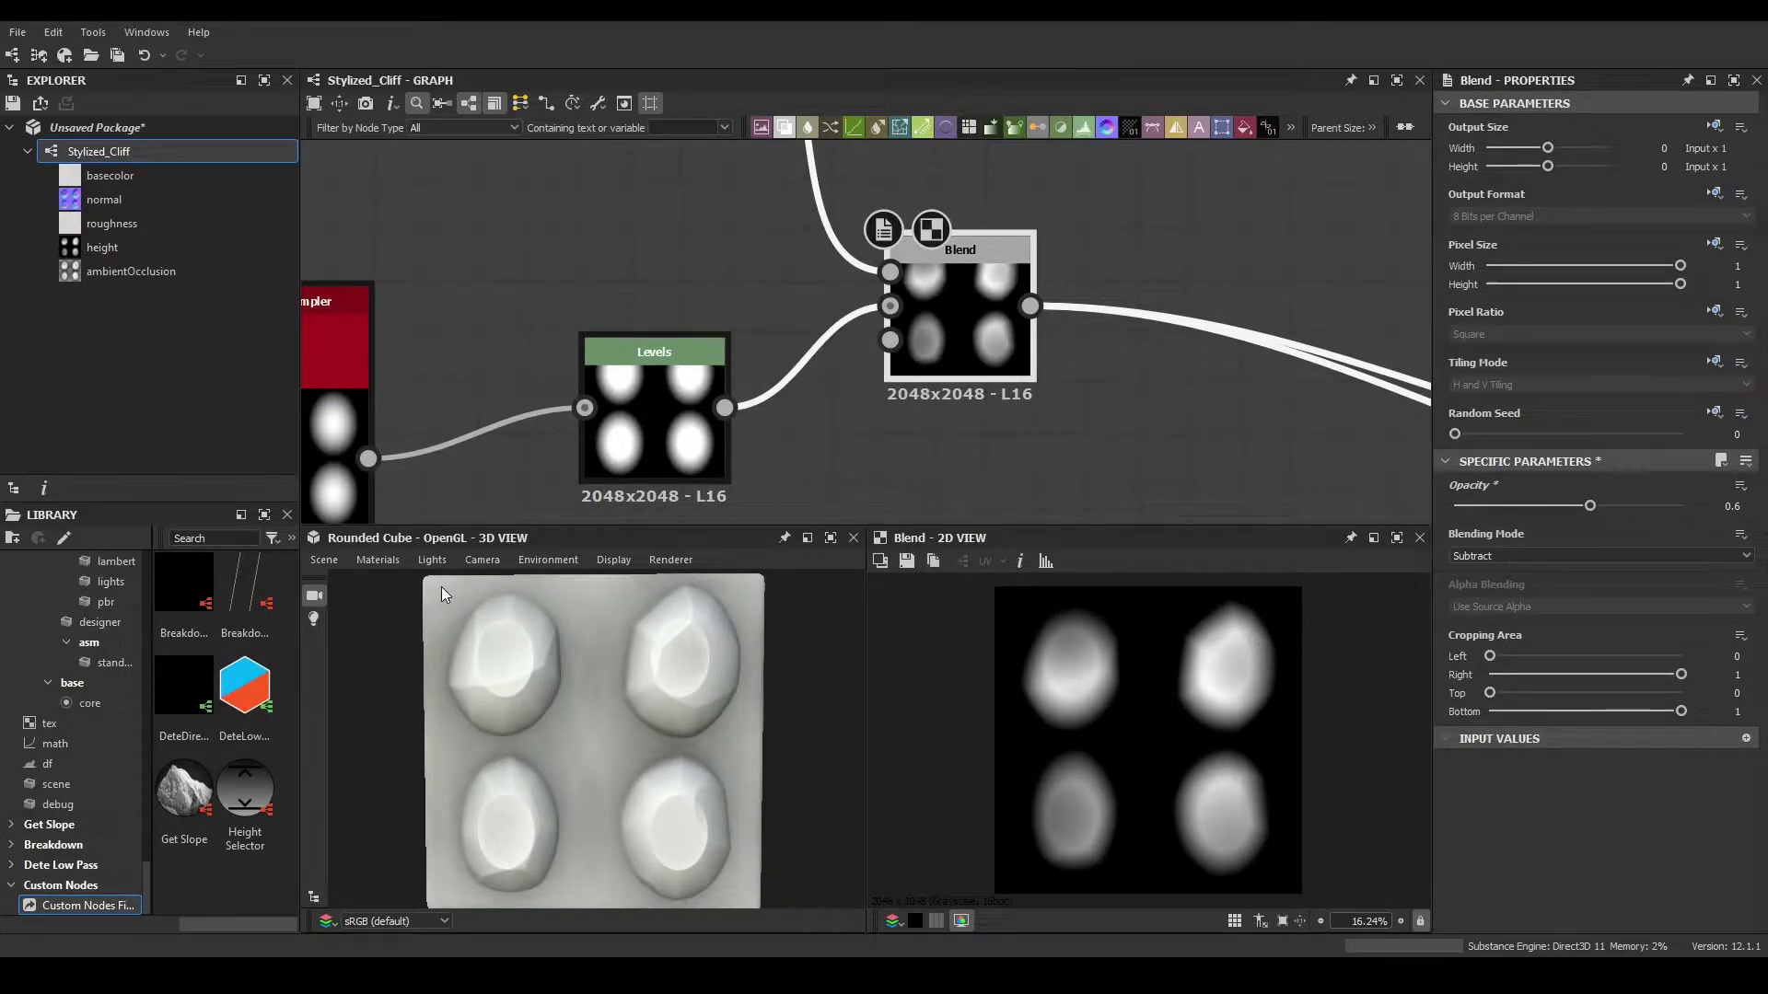
- Duplicate the second Tile Sampler, Auto Levels and Levels chain and place the copy above the original
middle_drag(796, 302, 961, 325)
scroll(961, 326, down, 3)
middle_drag(744, 274, 759, 404)
click(650, 324)
middle_drag(941, 148, 956, 232)
key(ctrl+v)
drag(744, 355, 685, 291)
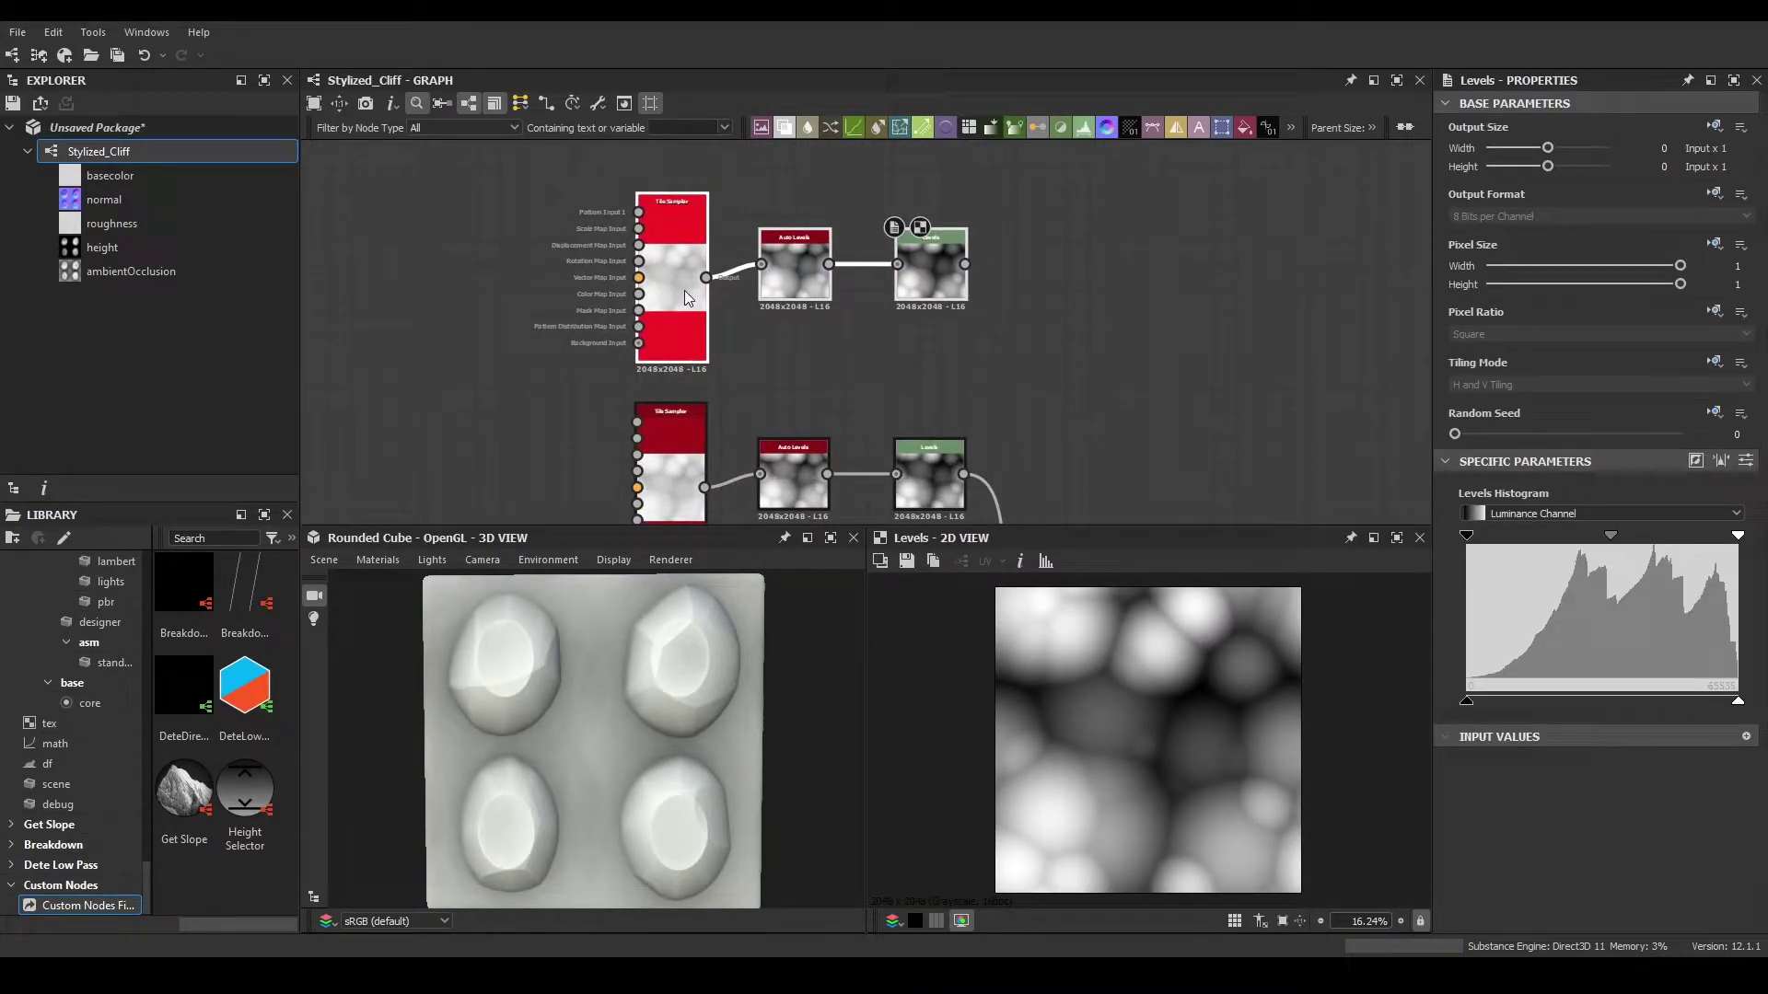
- Set the duplicated Tile Sampler's X Amount and Y Amount to 12 and preview its Levels node
scroll(1582, 604, down, 3)
double_click(1736, 592)
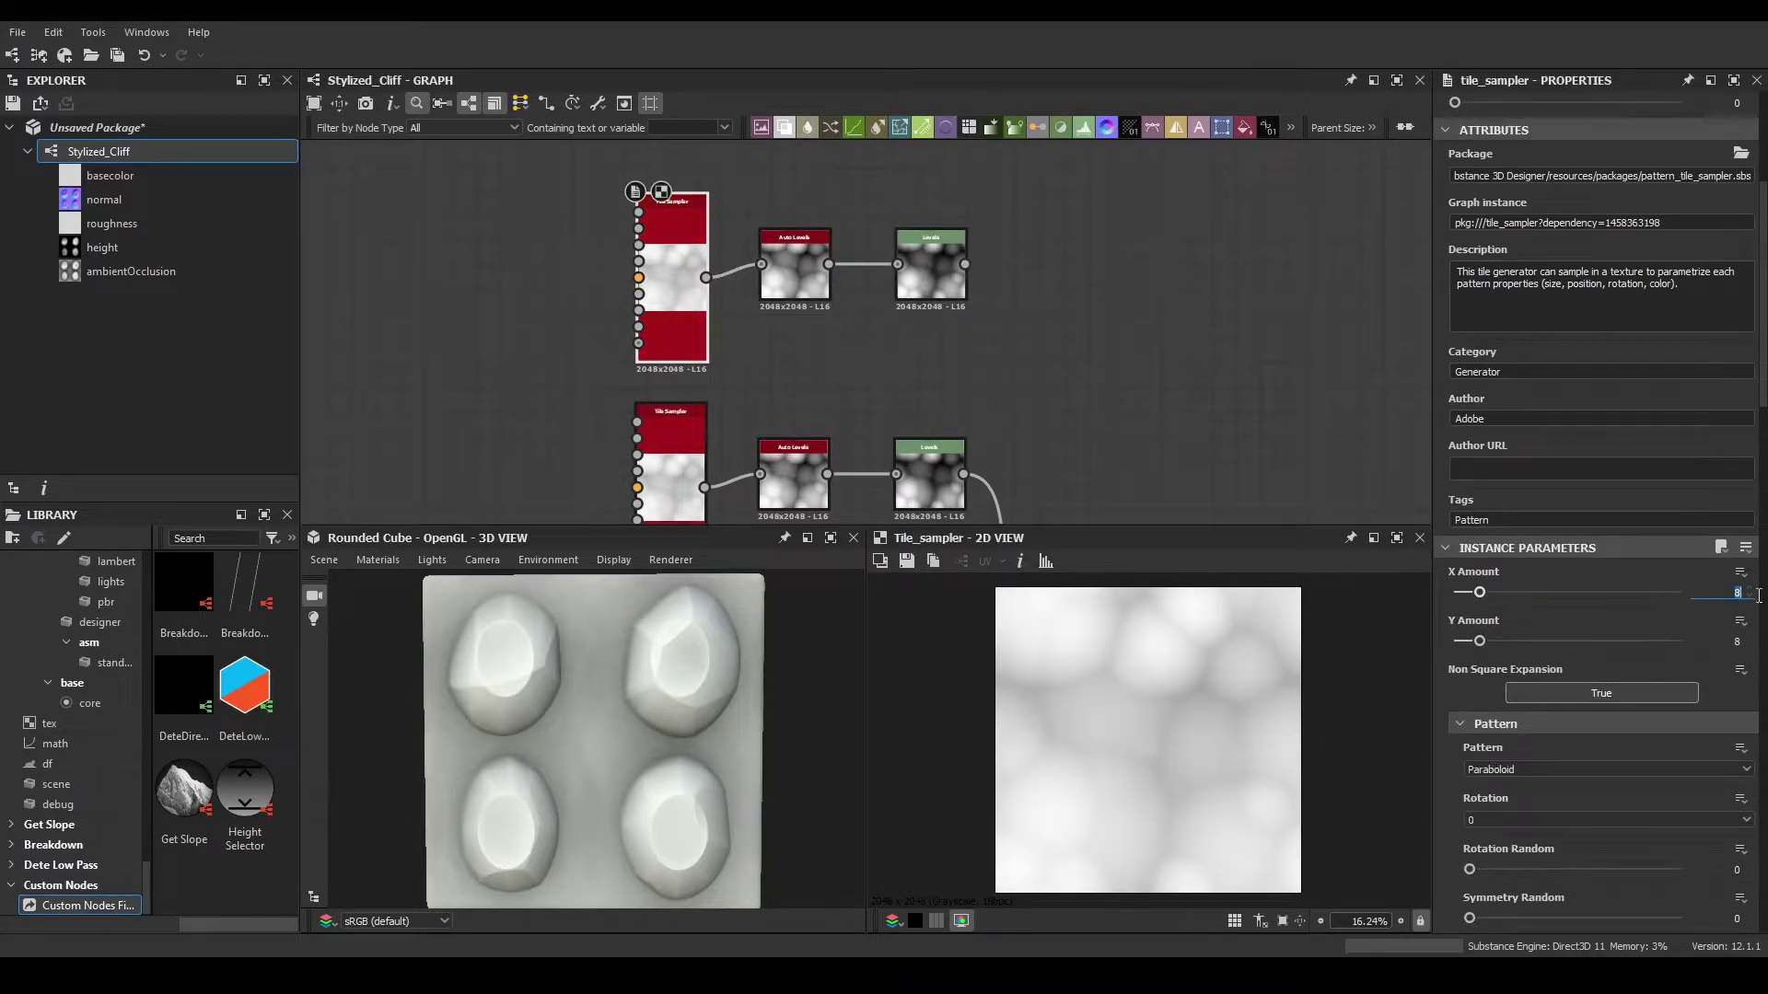
text(12)
key(Tab)
text(12)
key(Tab)
double_click(930, 267)
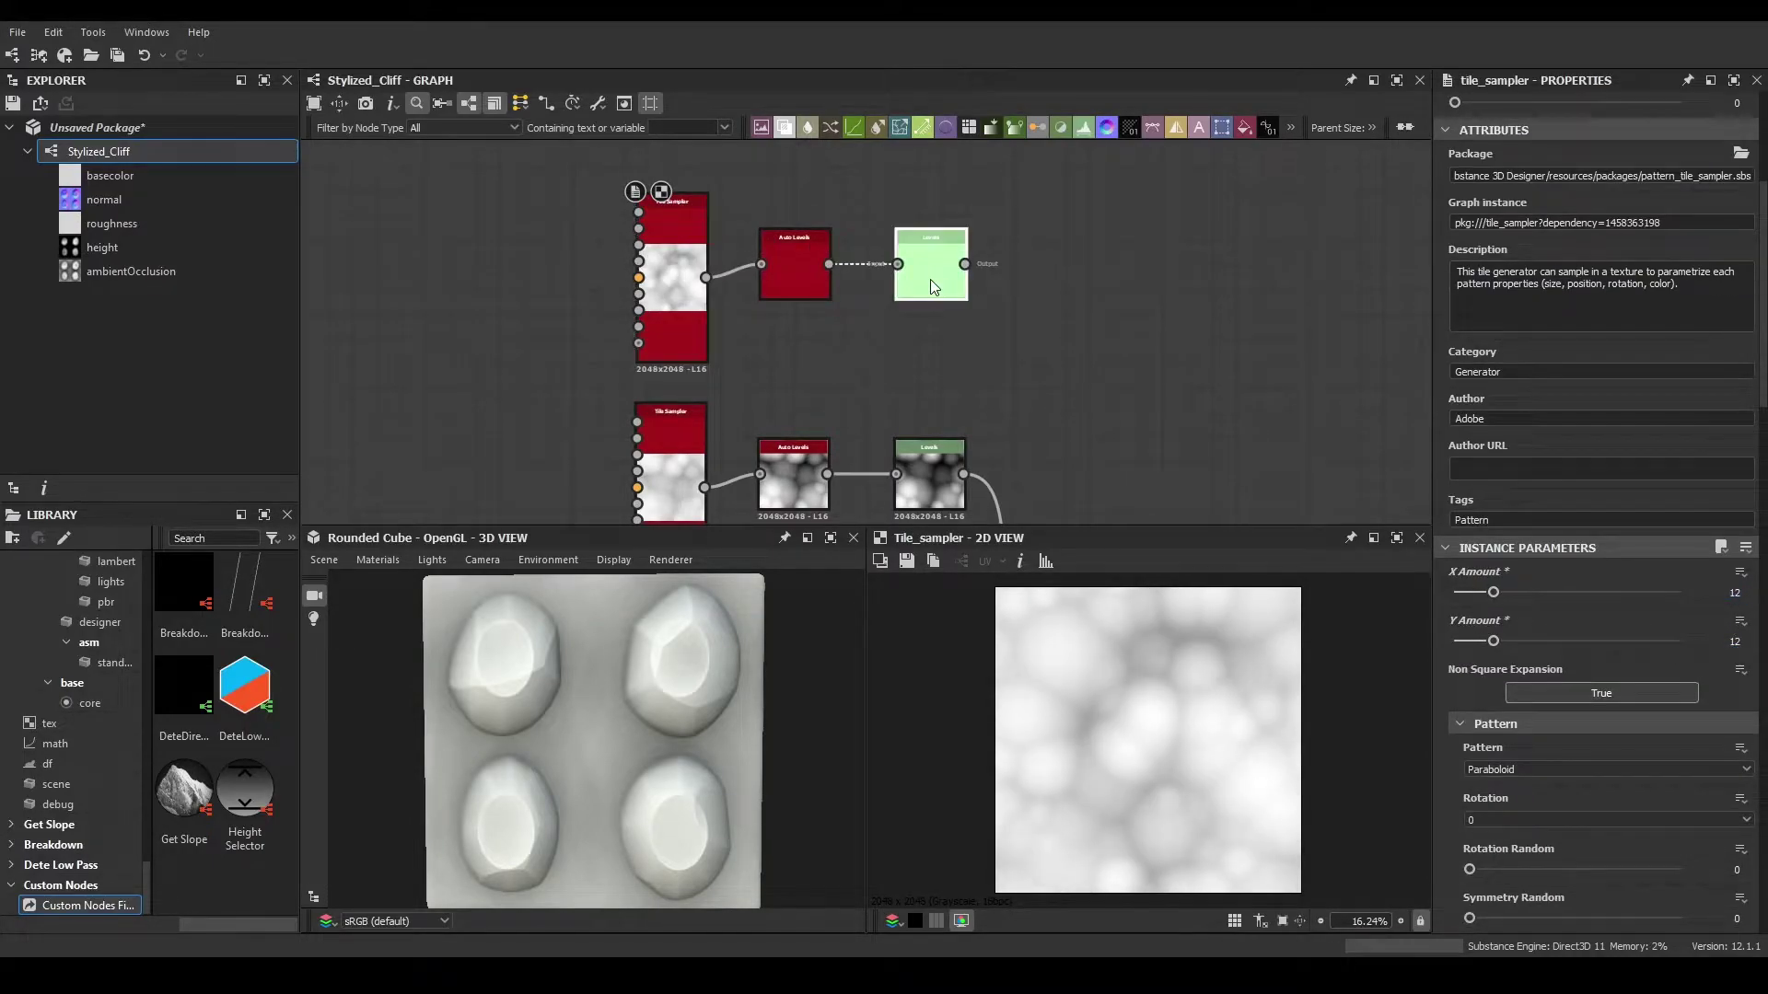
- Add a Directional Warp fed by the Subtract Blend, with the duplicated chain's Levels as its intensity input
middle_drag(1188, 488, 1047, 458)
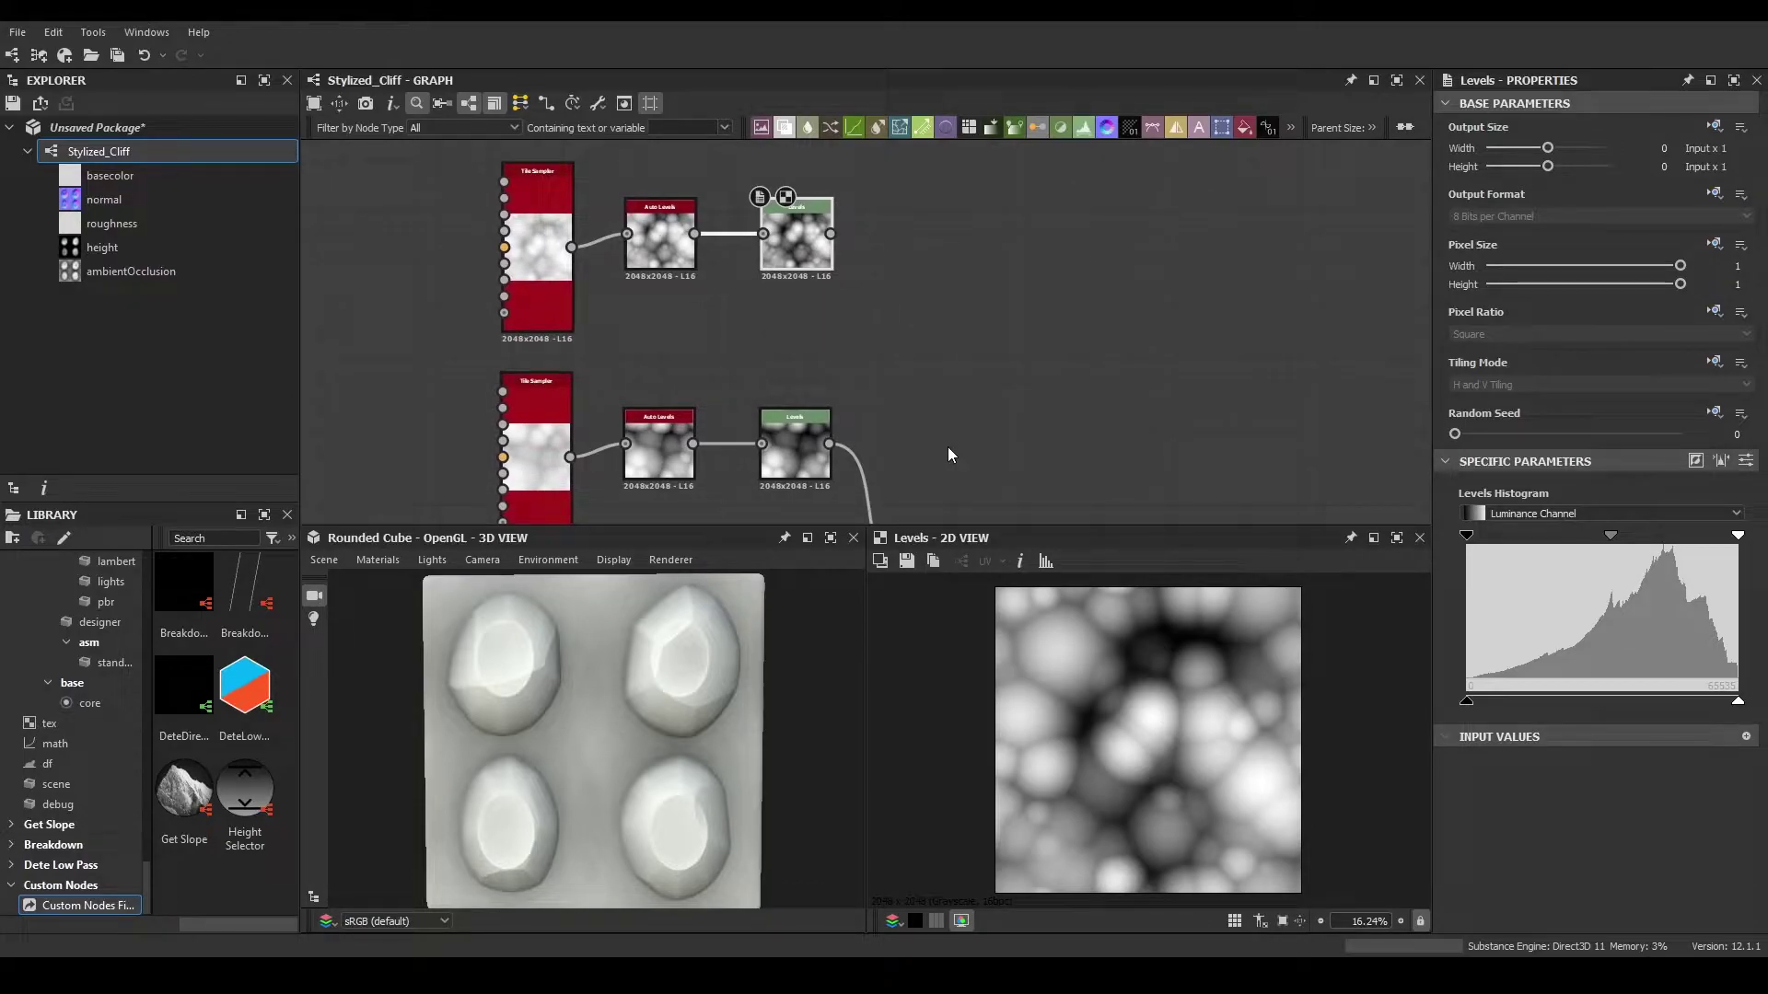
middle_drag(931, 450, 742, 325)
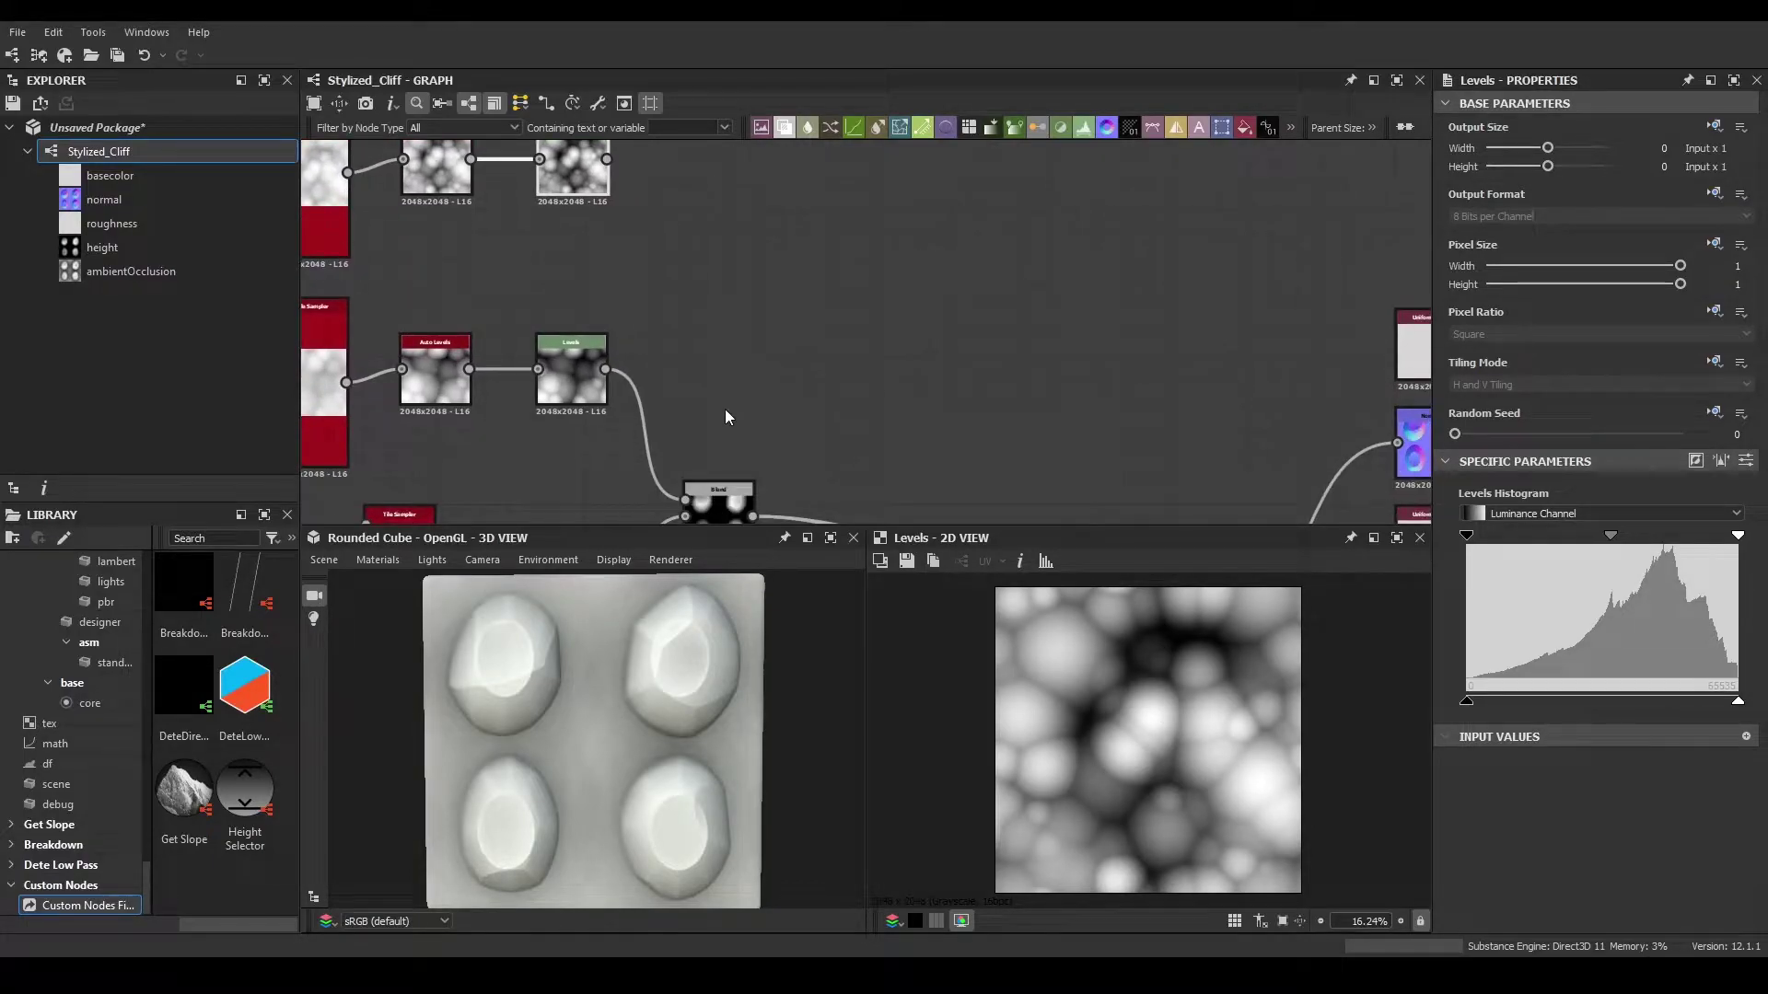
middle_drag(771, 430, 766, 389)
drag(741, 472, 834, 396)
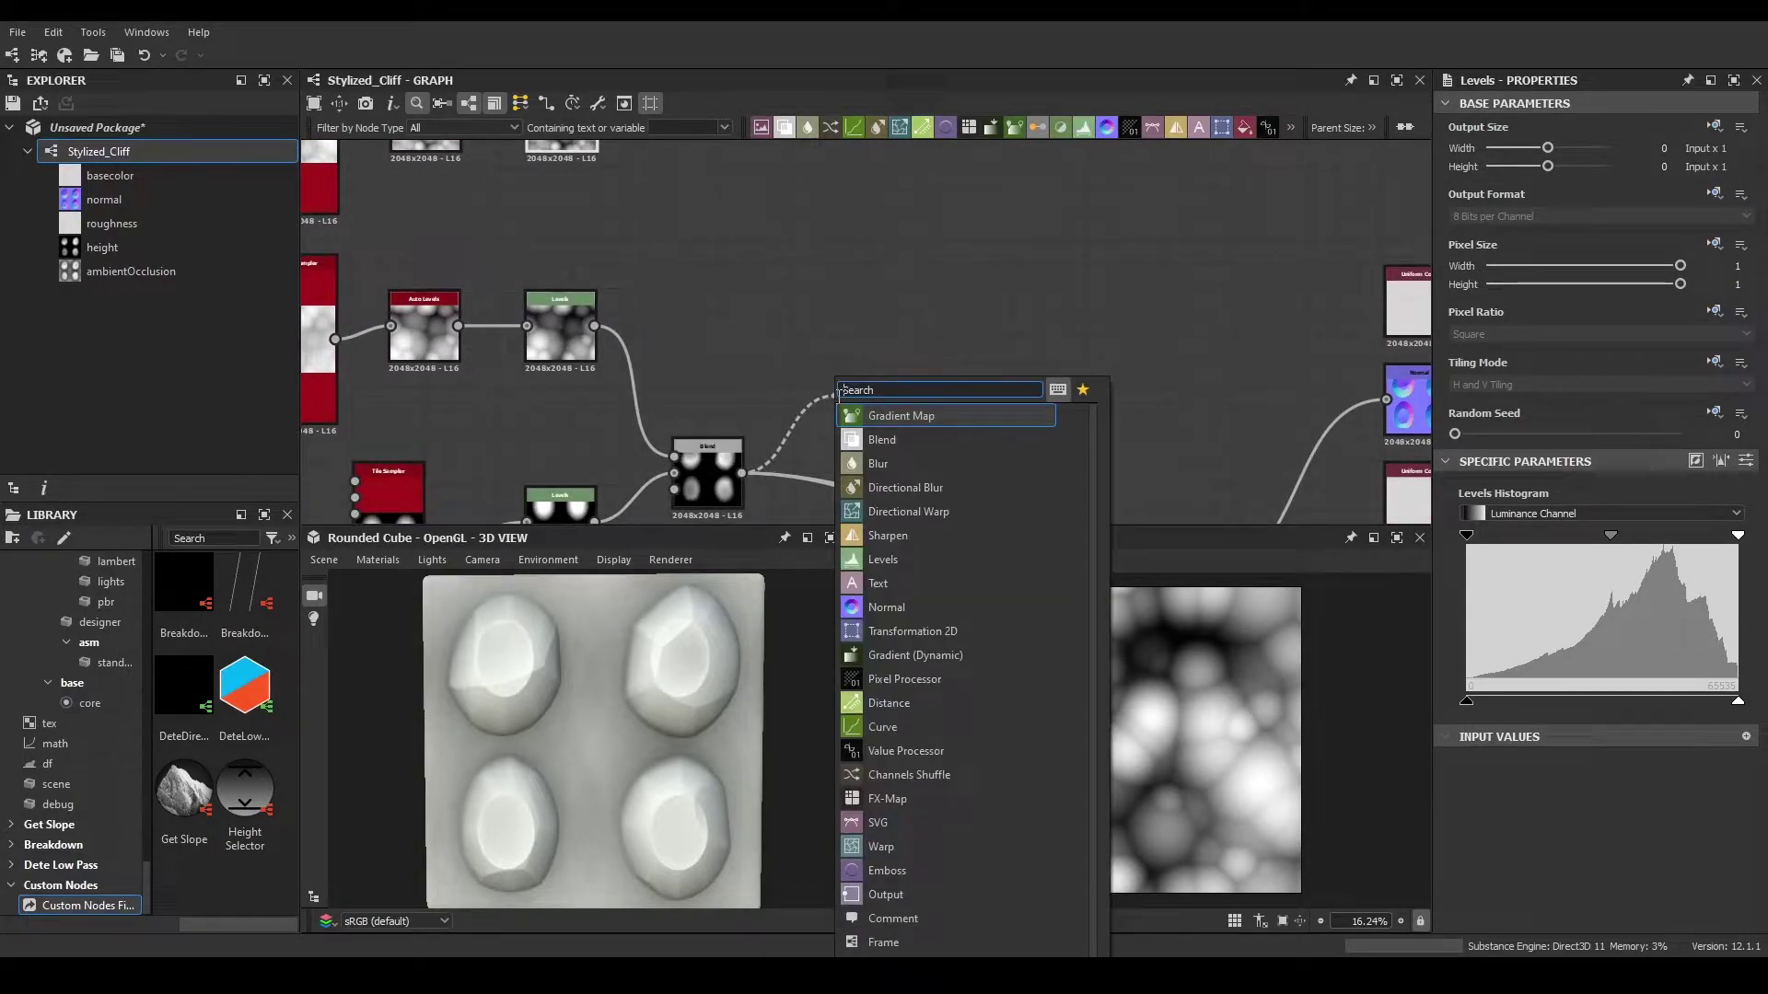
middle_drag(837, 396, 831, 467)
drag(589, 184, 838, 476)
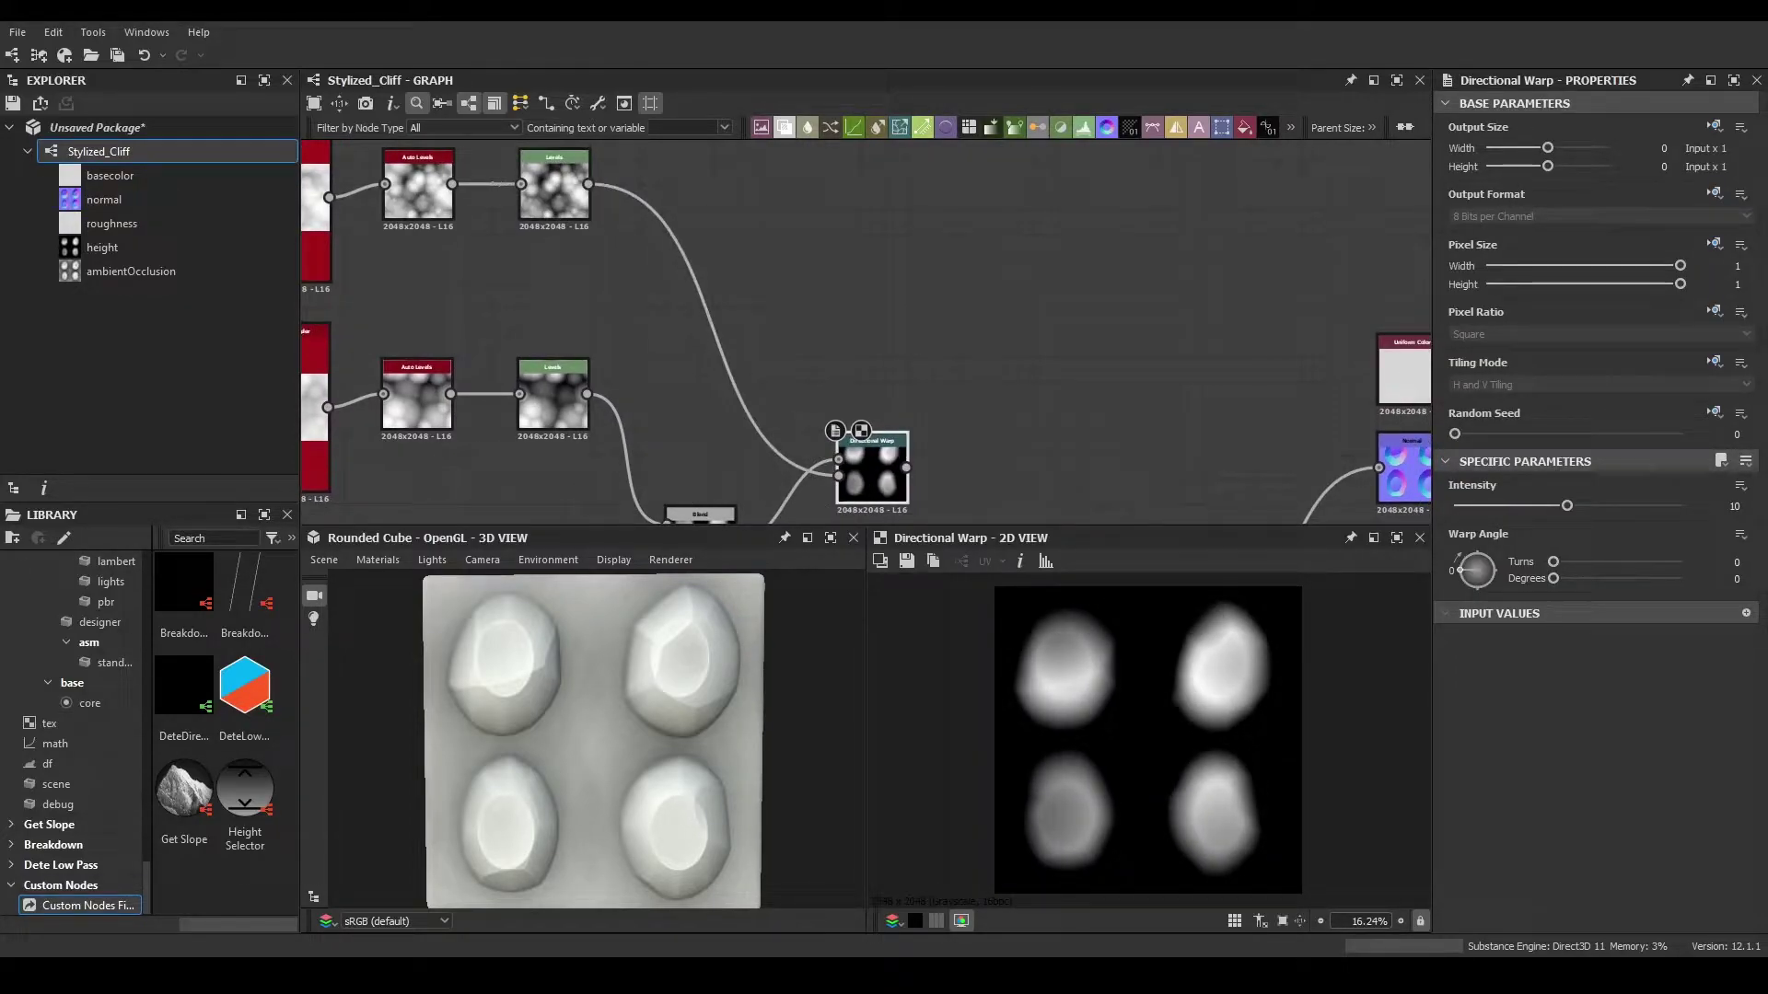
- Set the Directional Warp's Intensity to 7 and its Warp Angle to about -180.5 degrees
double_click(1735, 505)
key(Return)
drag(1493, 573, 1565, 577)
- Add a Warp node fed by the Directional Warp's output
middle_drag(838, 366, 930, 303)
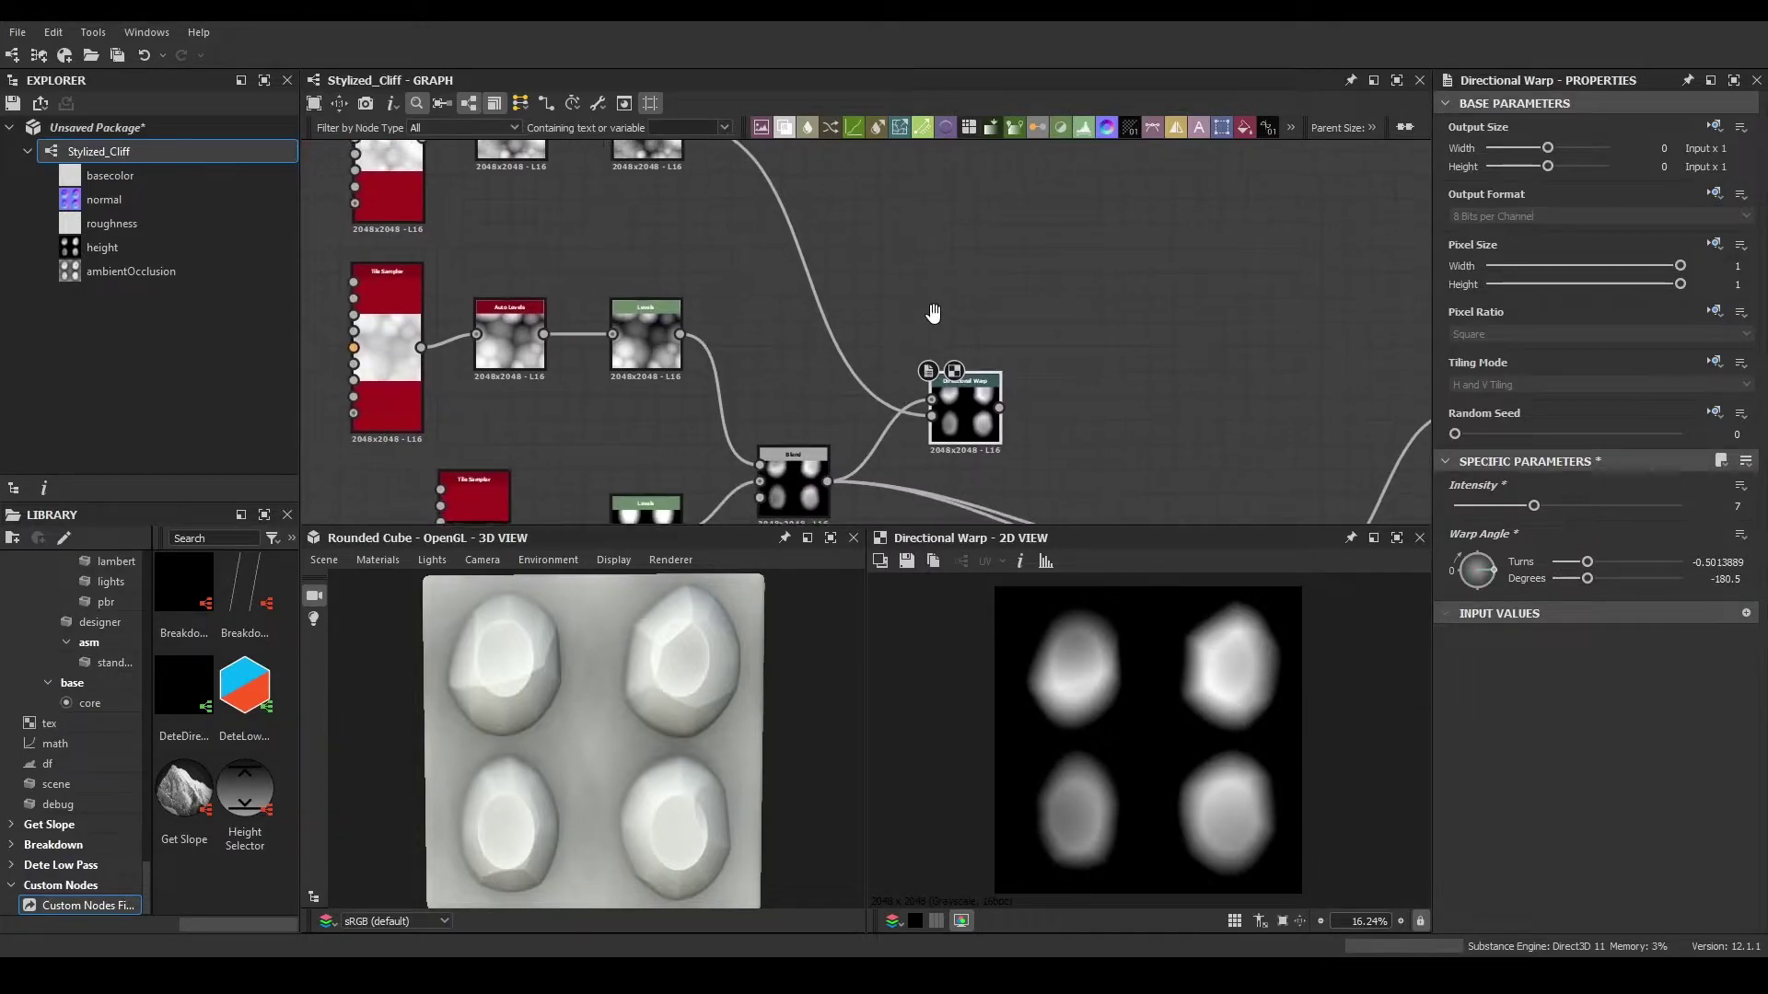
scroll(930, 303, down, 1)
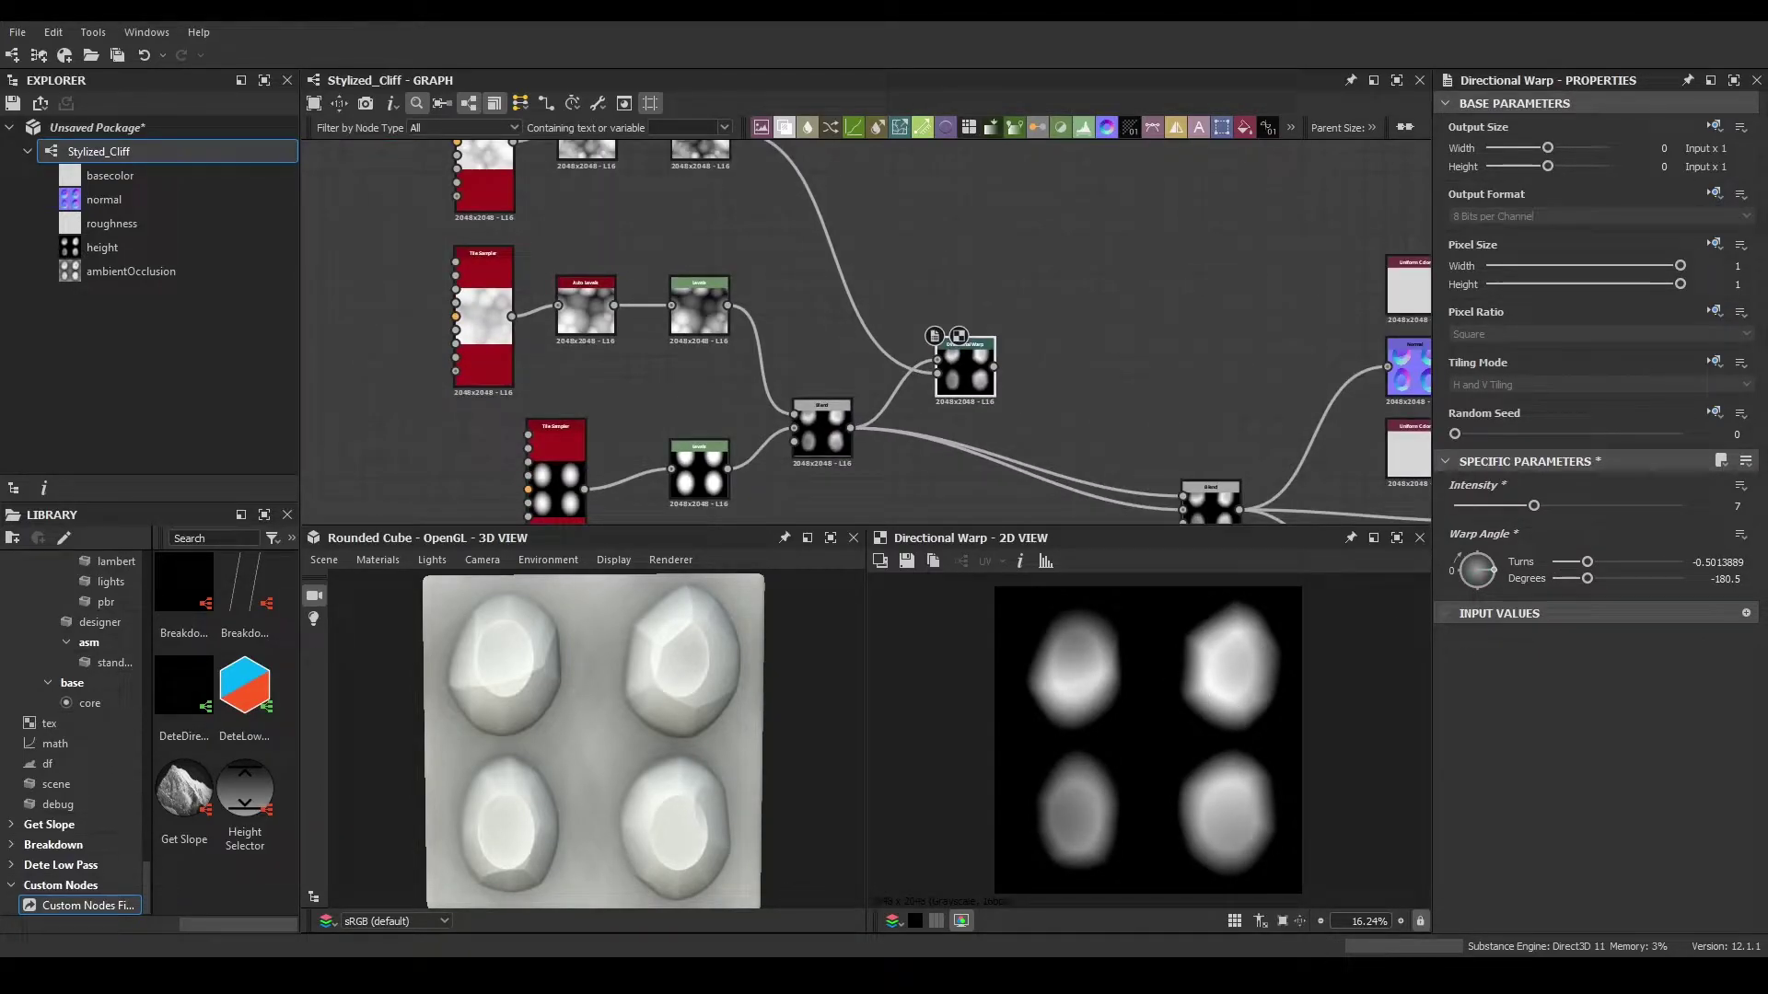
middle_drag(674, 279, 468, 344)
drag(790, 428, 855, 368)
text(war)
key(Return)
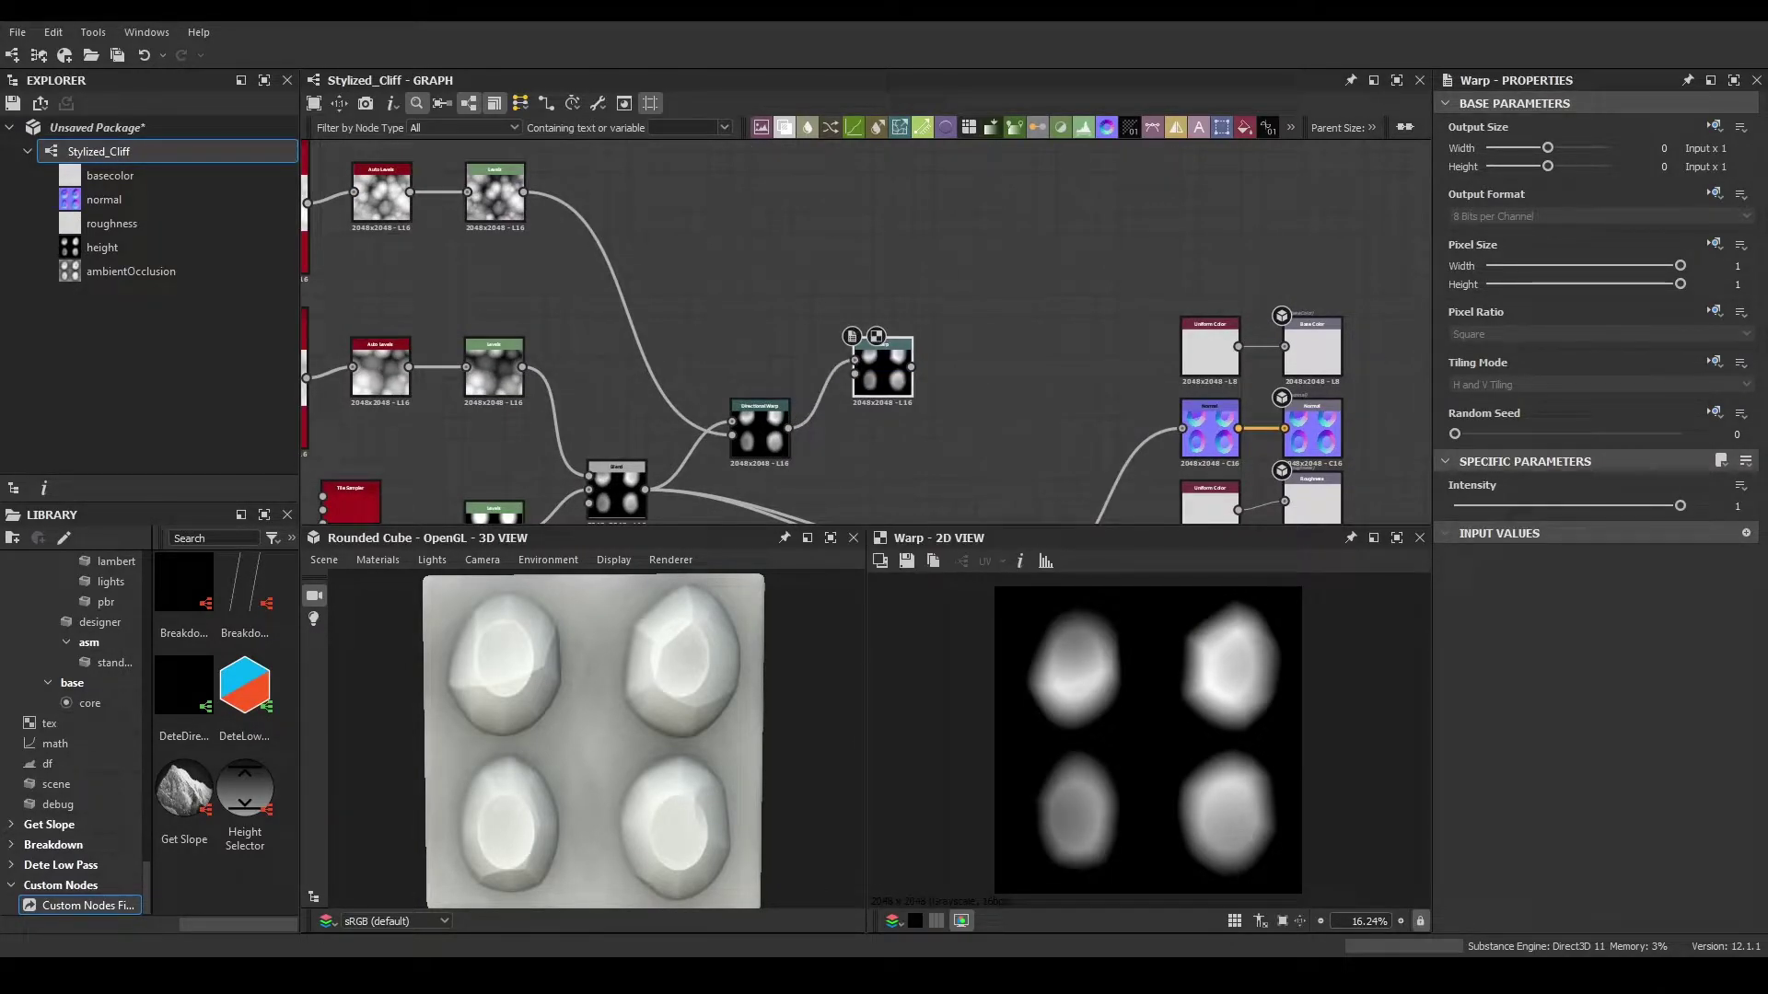
- Add a Blur HQ Grayscale node fed by the duplicated chain's Levels node
drag(523, 192, 697, 285)
text(blu)
key(Down)
key(Return)
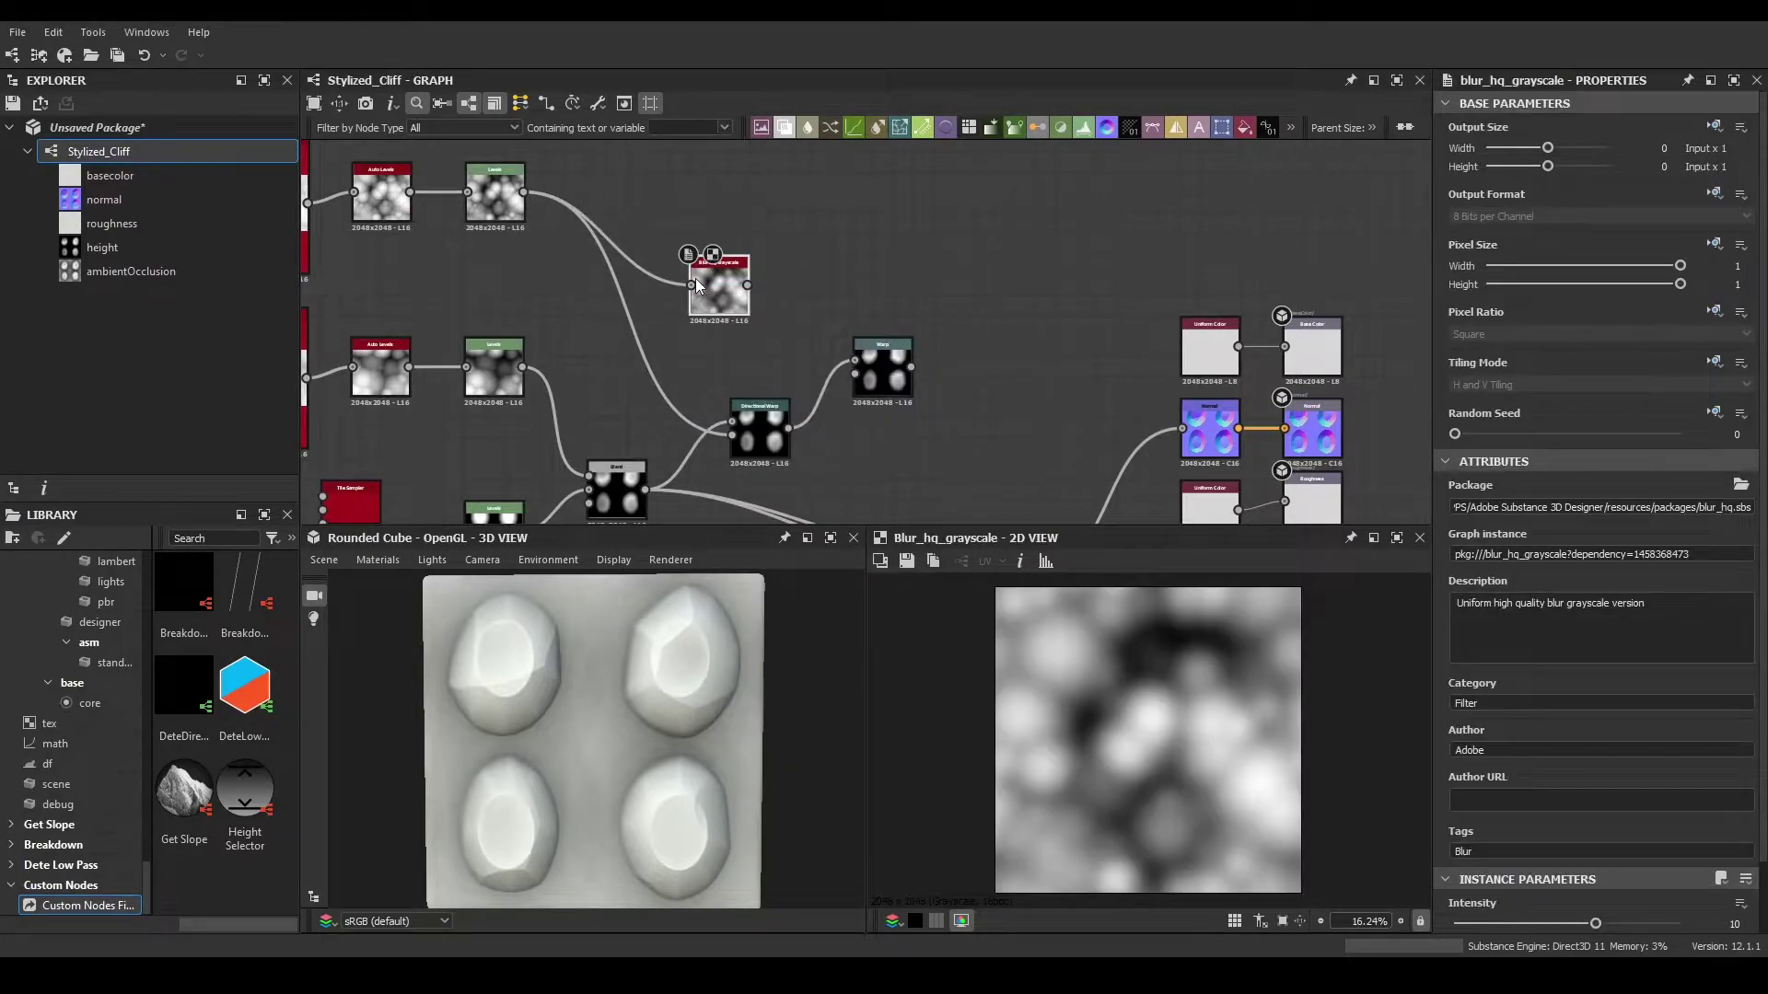
- Set the Blur HQ Grayscale node's Intensity to 2 and Quality to 1
scroll(798, 228, up, 3)
scroll(1681, 683, down, 2)
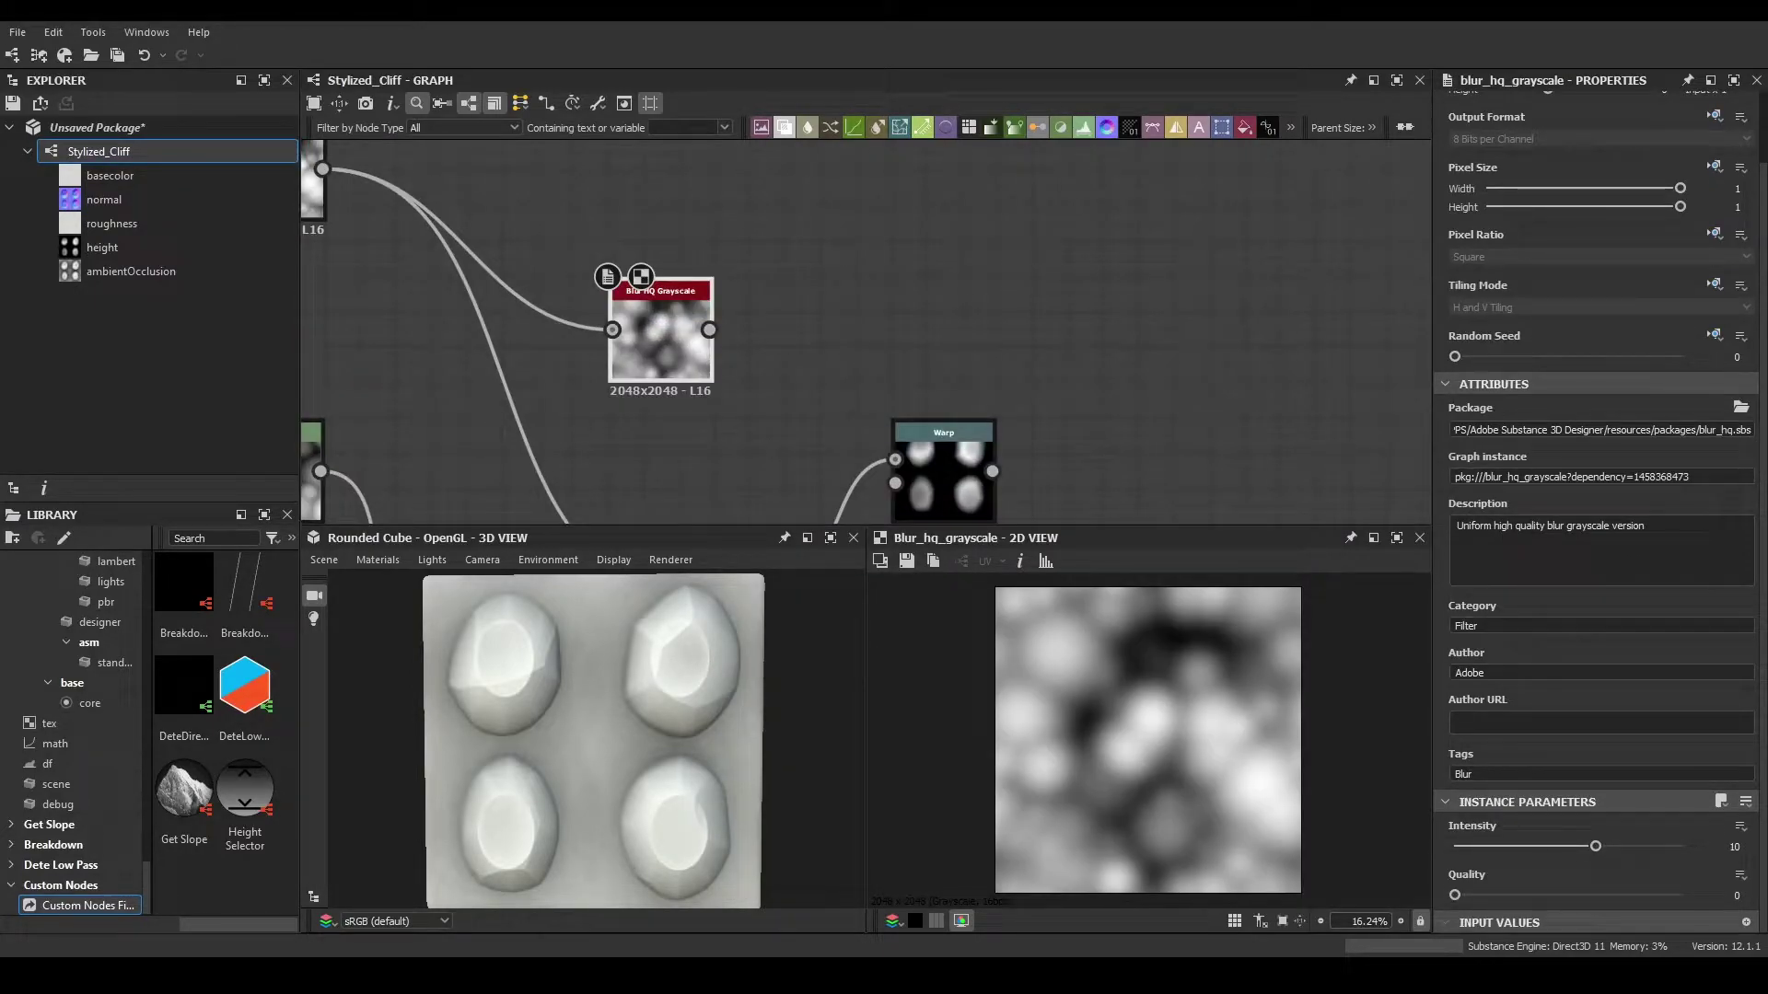
click(1714, 847)
text(2)
key(Return)
click(1725, 897)
text(1)
key(Return)
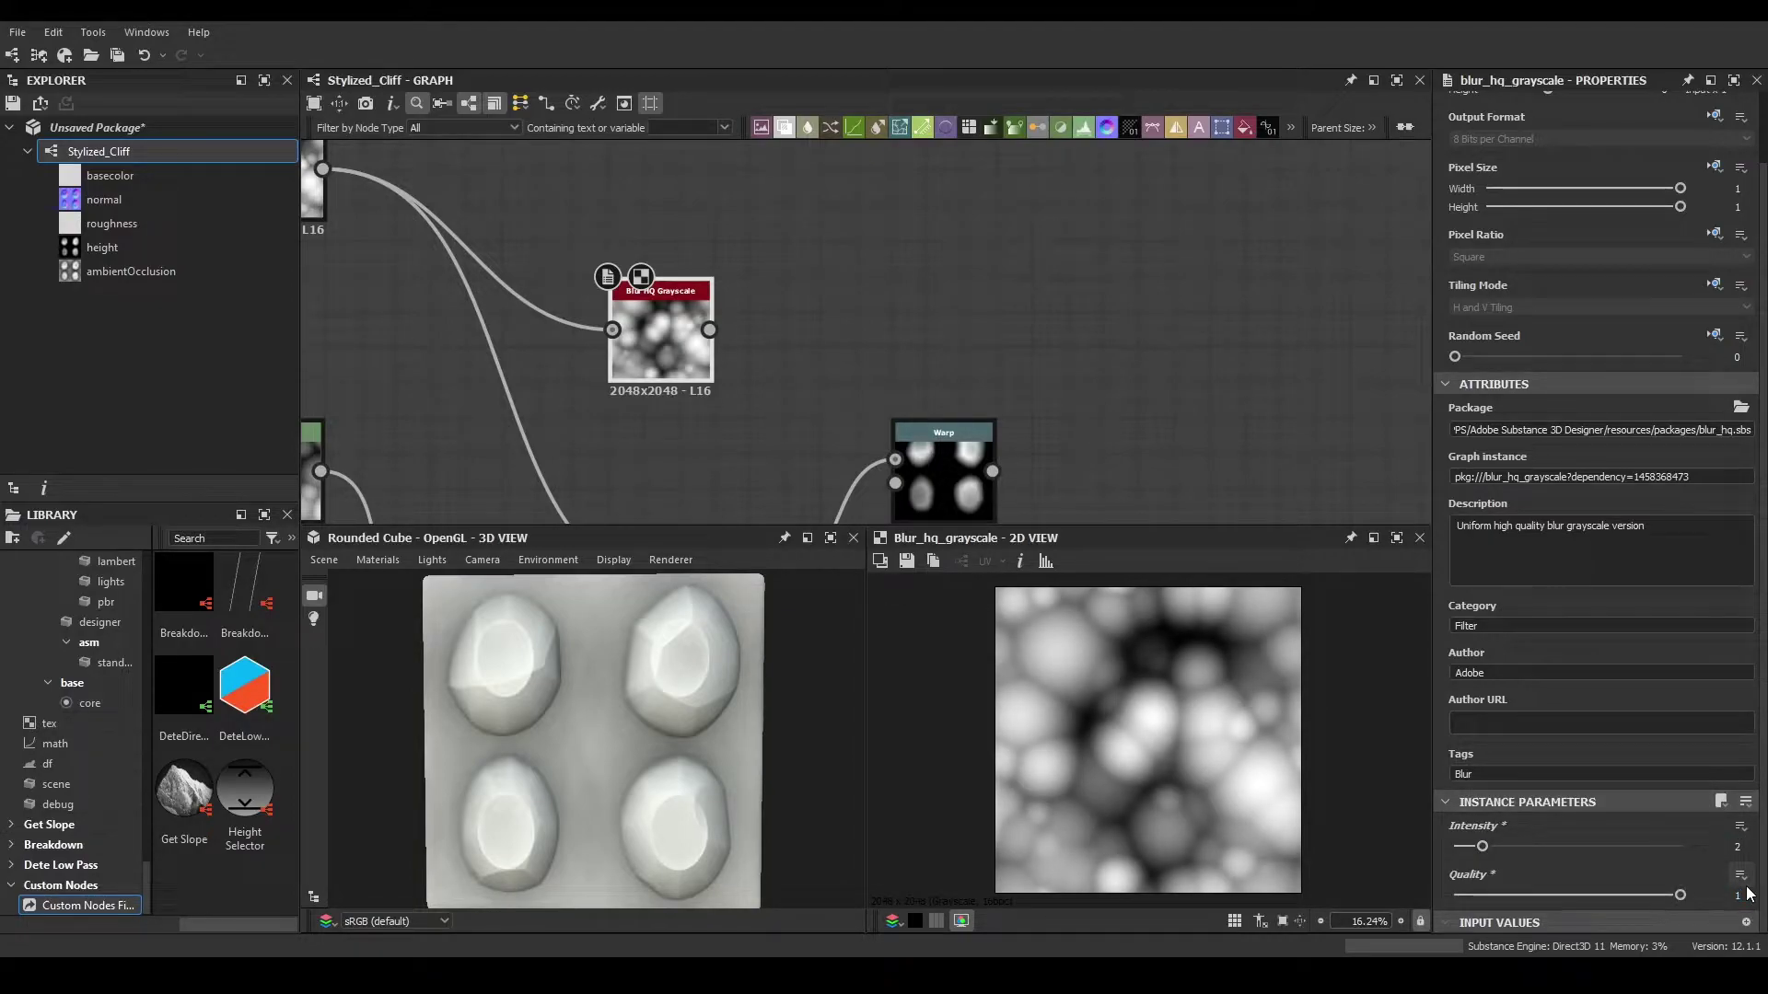
- Connect the Blur HQ Grayscale output to the Warp node's Gradient Input and use a Warp Intensity of 1
drag(708, 330, 897, 489)
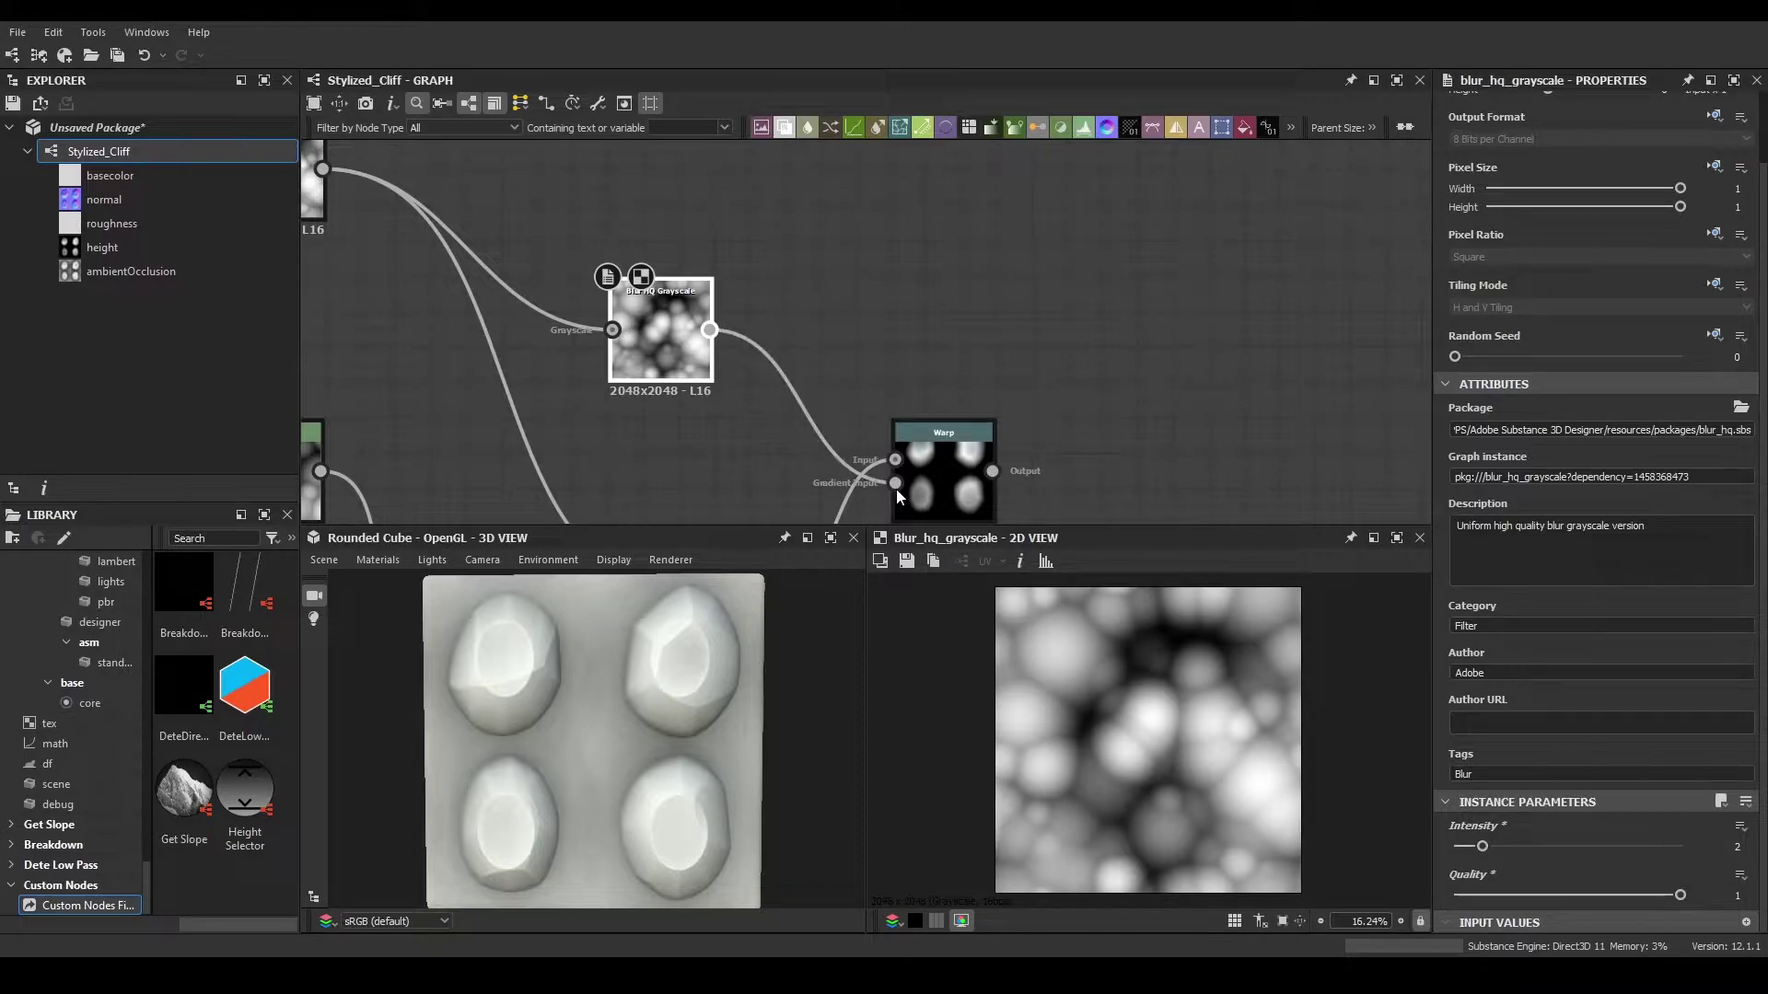
click(926, 468)
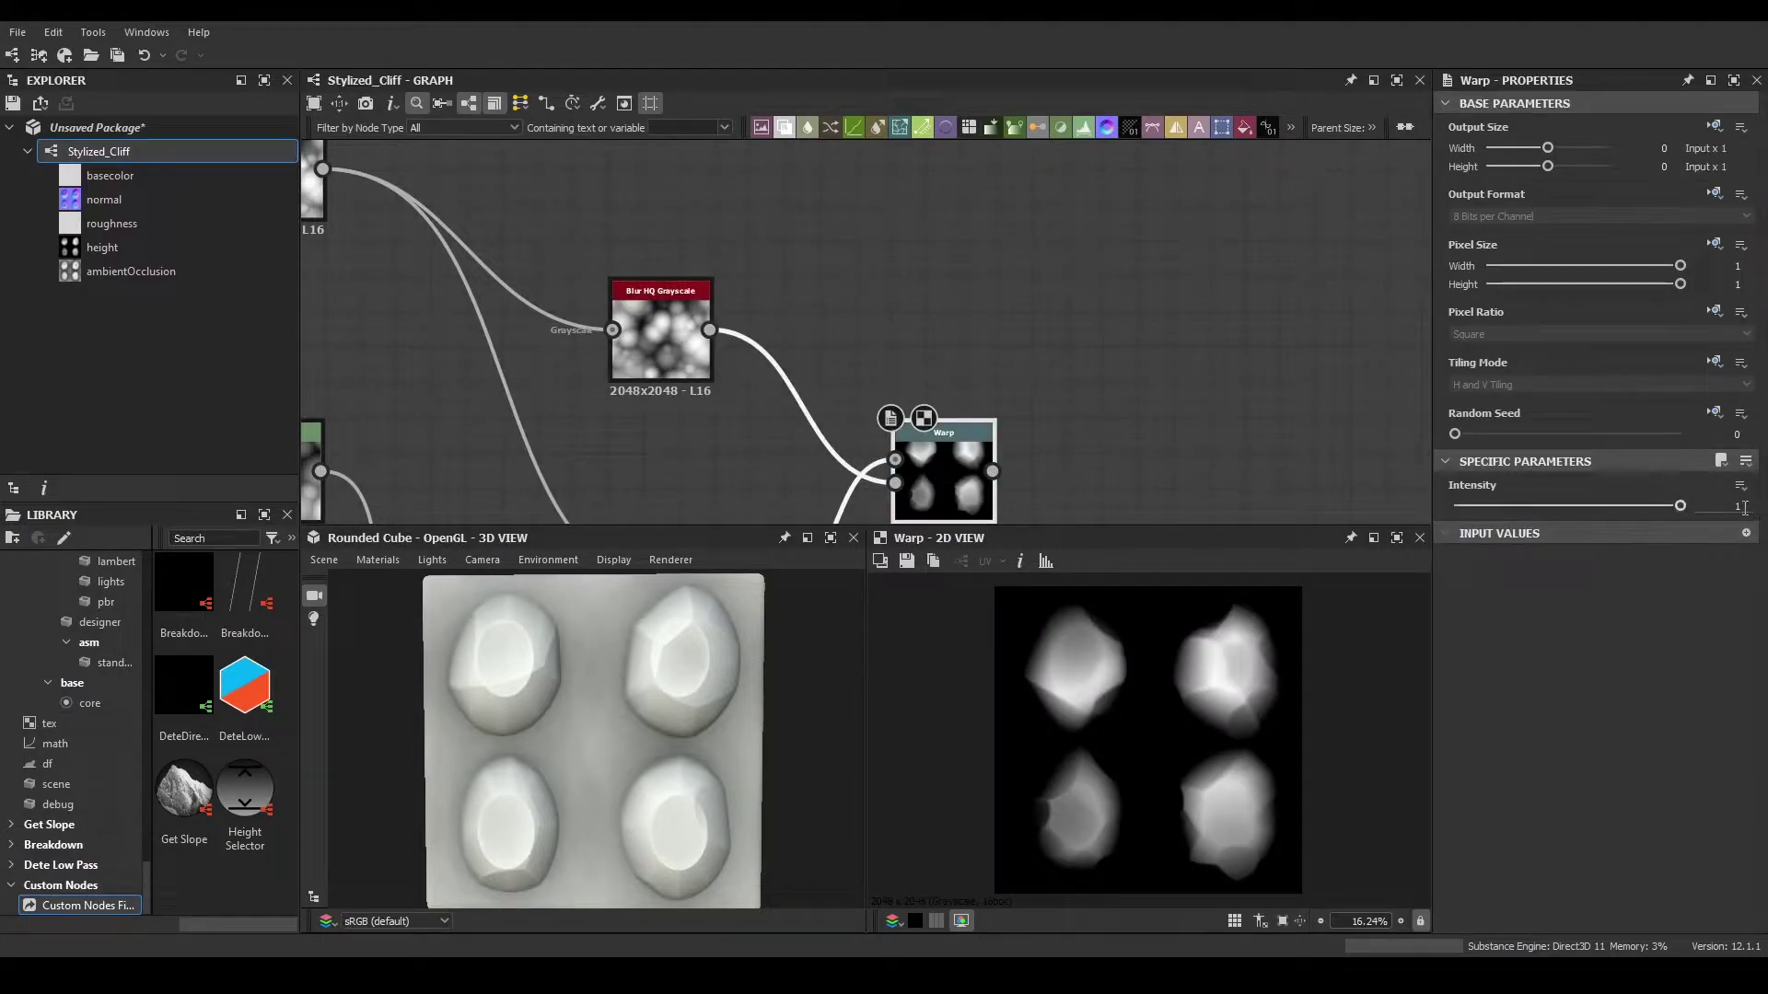
drag(1665, 507, 1766, 545)
middle_drag(958, 460, 633, 321)
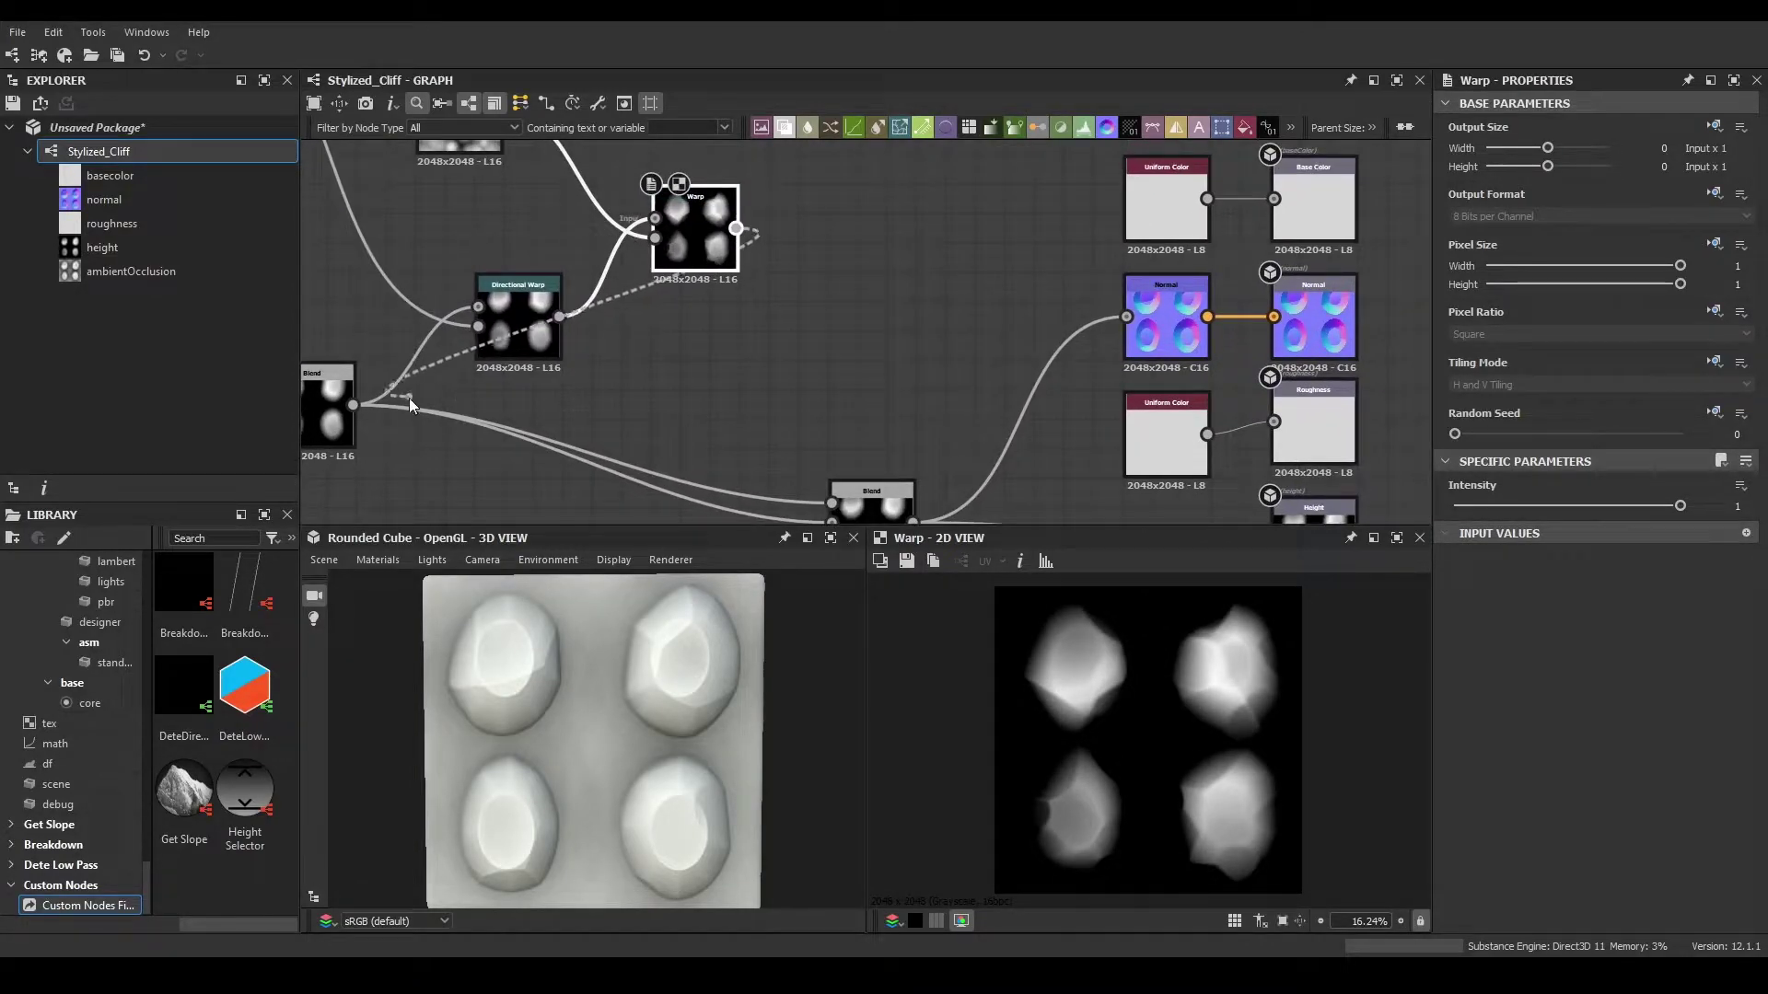
- Reroute the final Blend node's inputs to the Warp node's output and set the Warp Intensity to 0.6
shift+drag(354, 405, 737, 229)
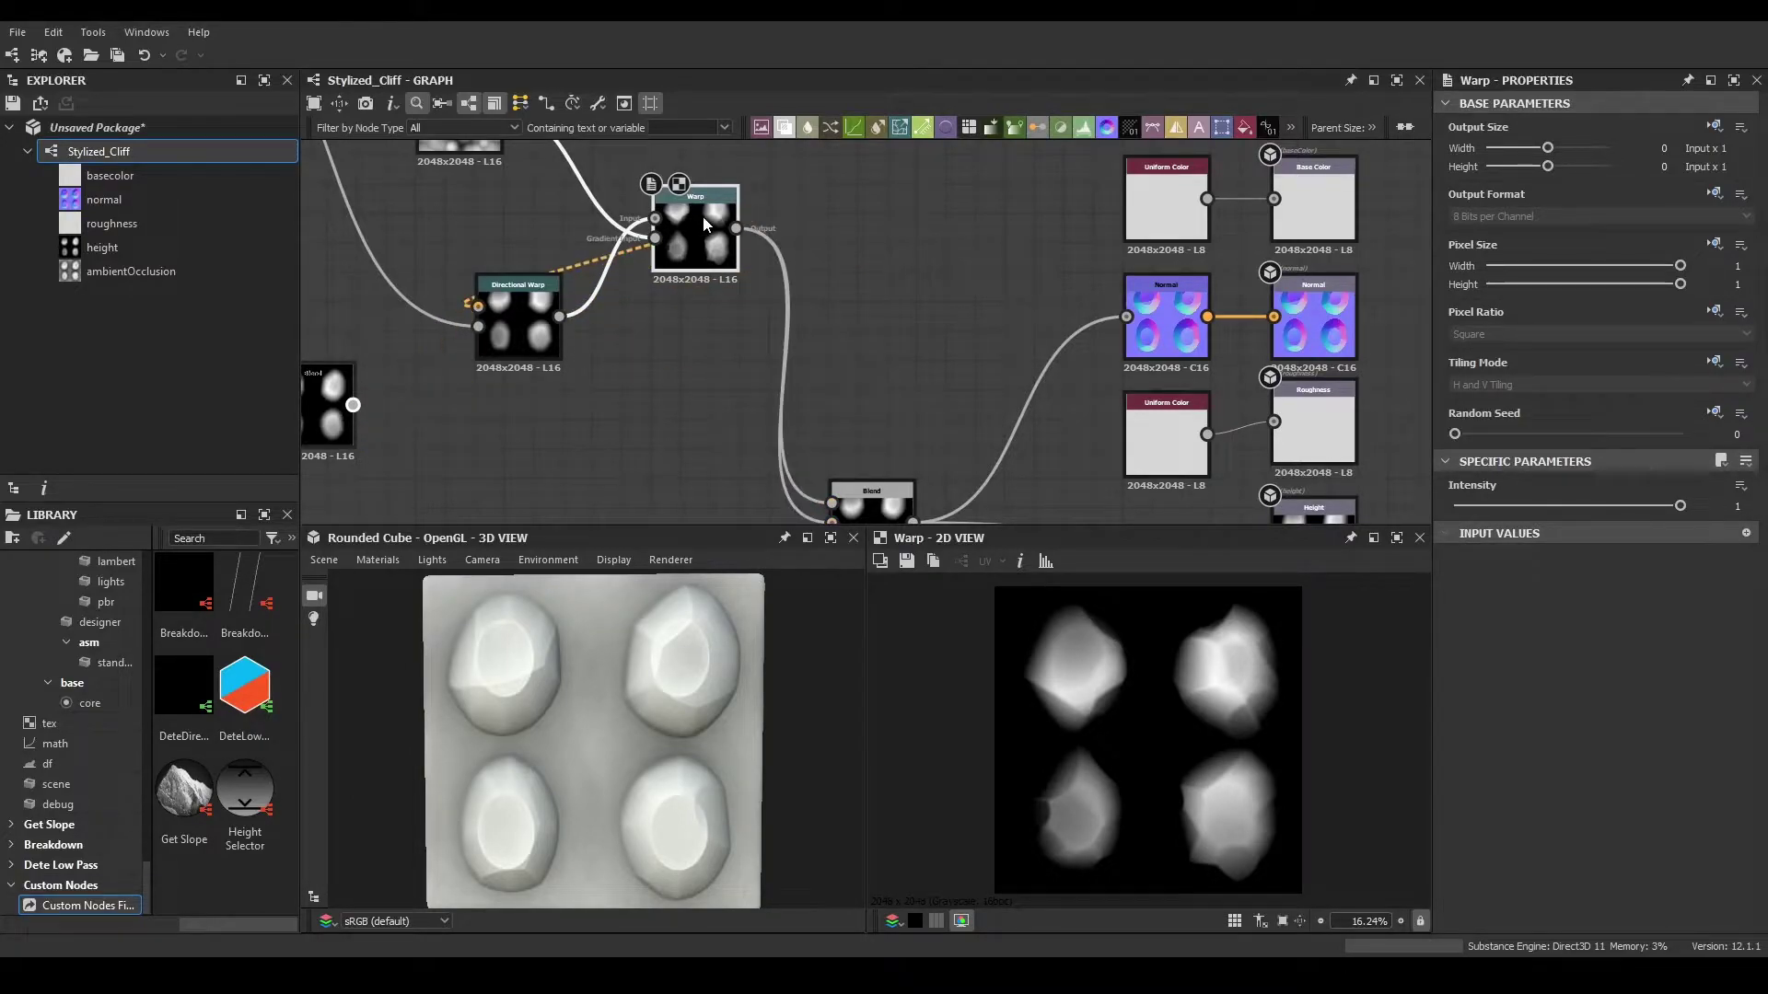
drag(530, 739, 572, 660)
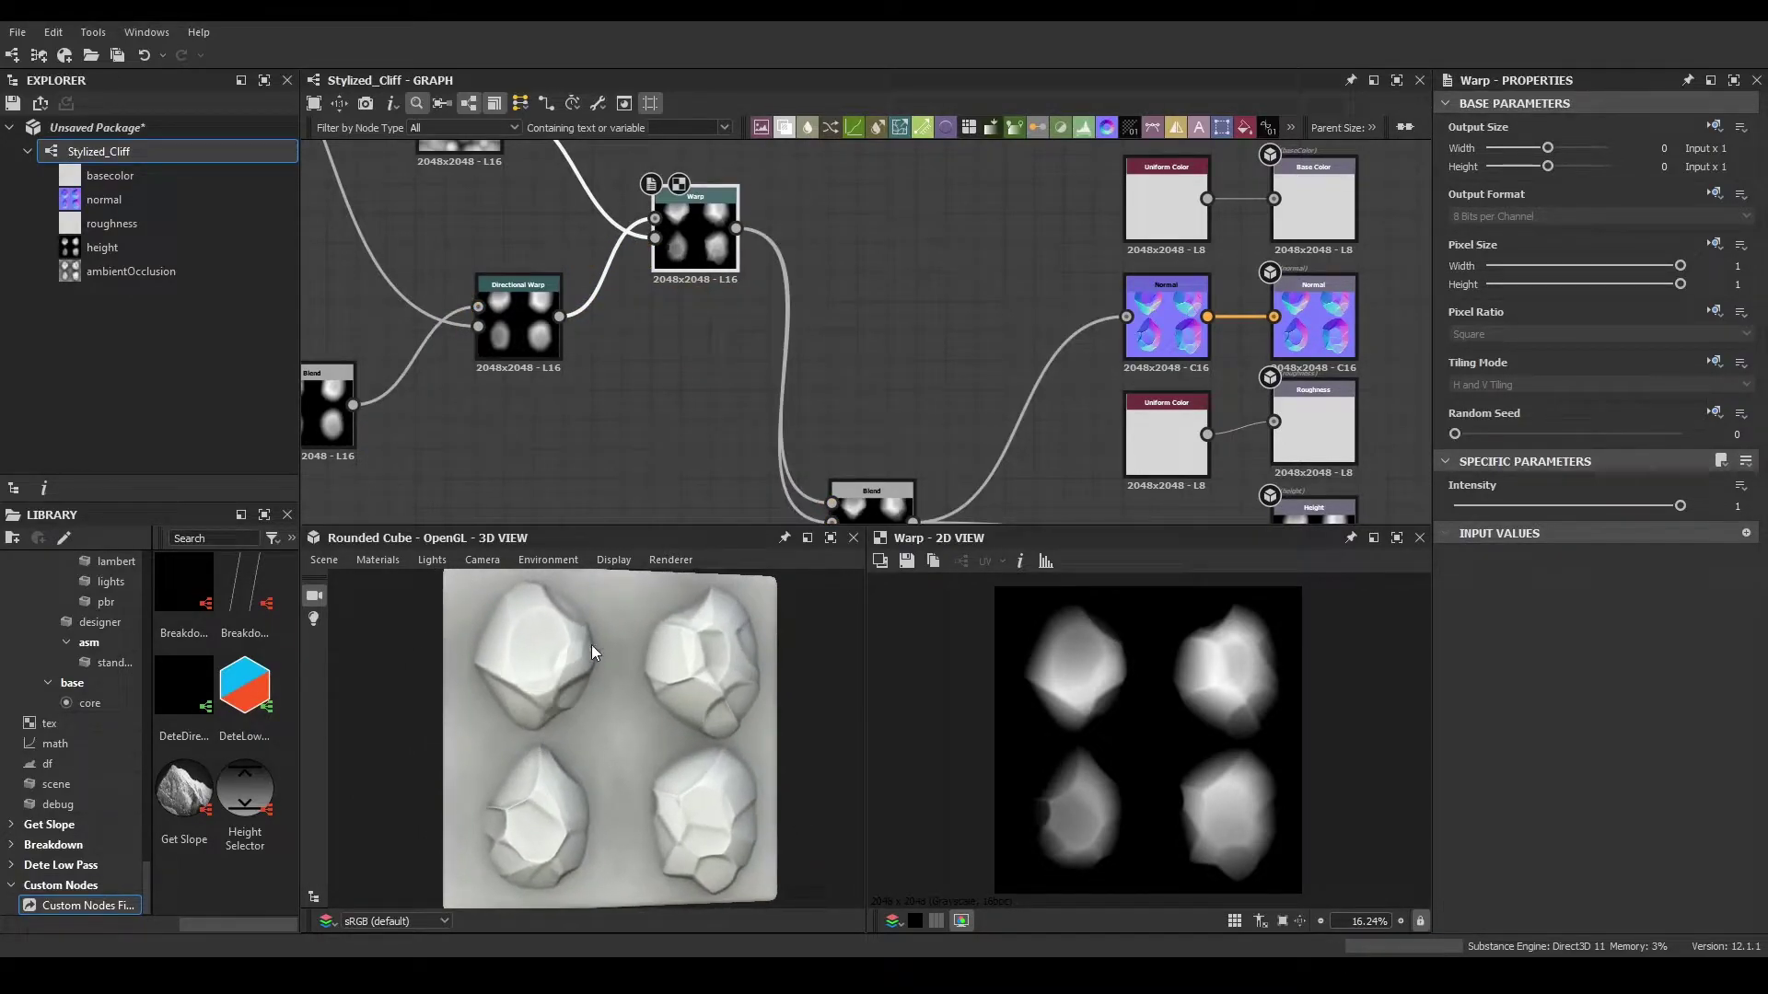
click(1737, 506)
text(.6)
key(Return)
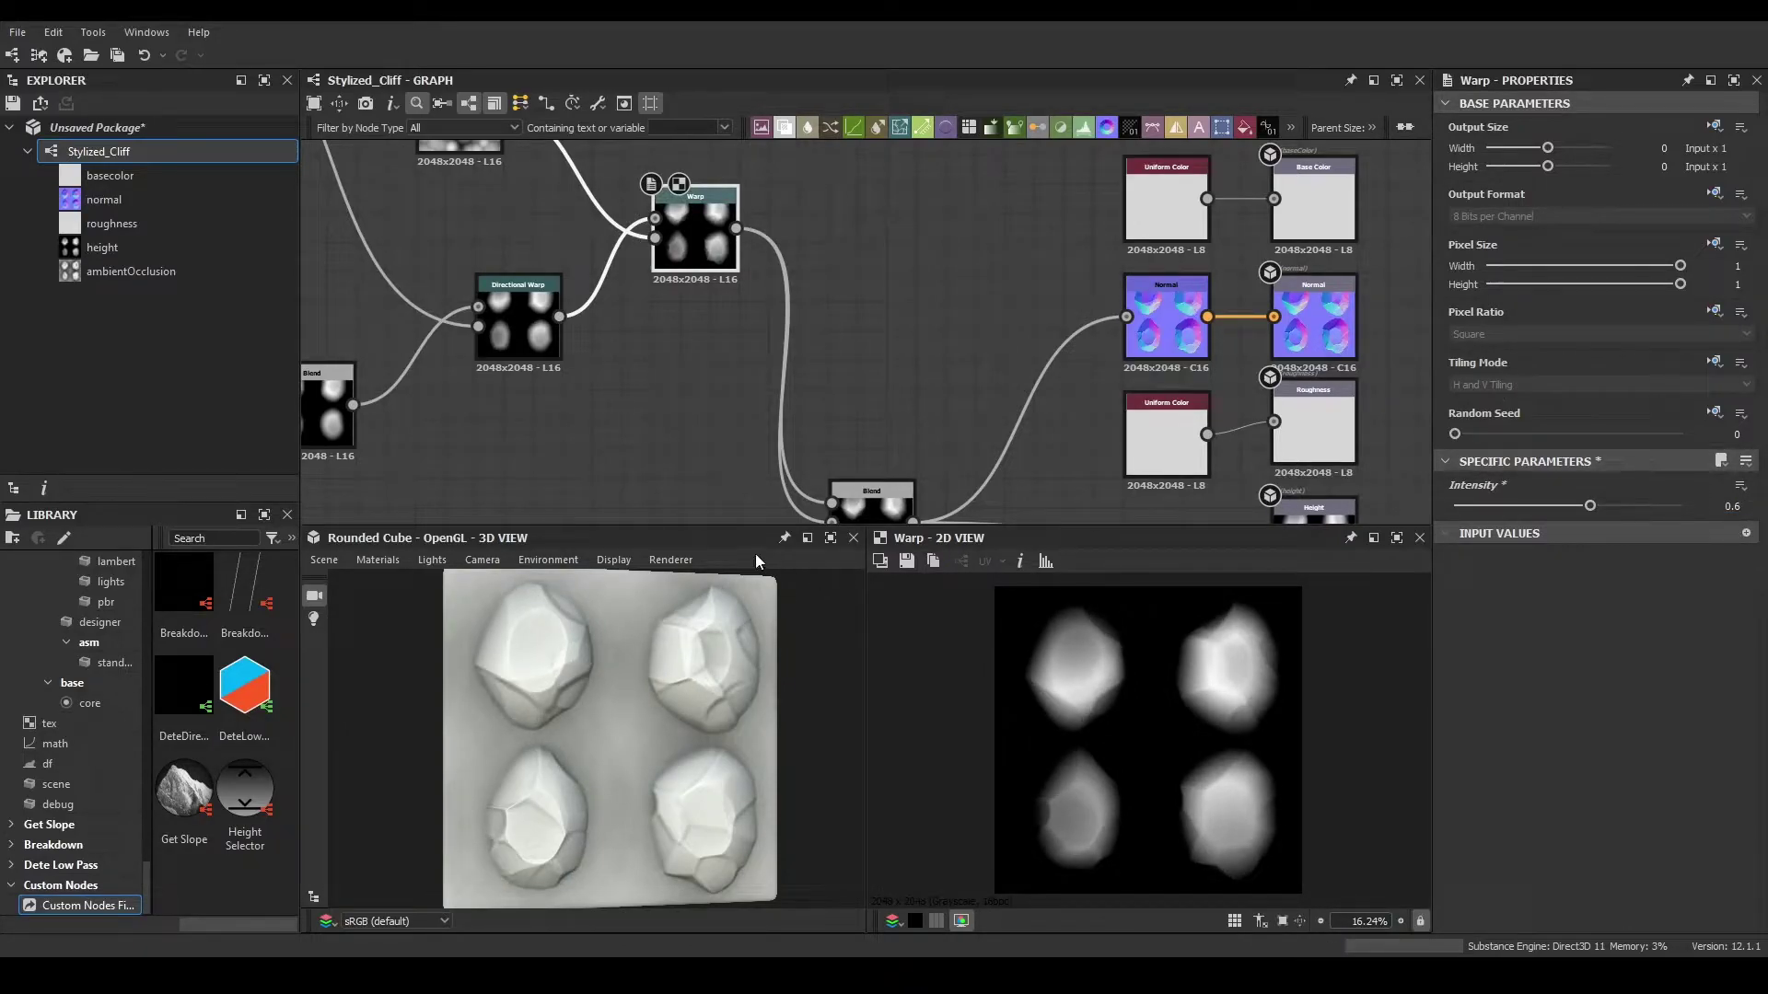
scroll(573, 656, up, 1)
mouse_move(573, 656)
mouse_down()
mouse_move(722, 628)
mouse_move(547, 643)
mouse_move(562, 642)
mouse_up()
scroll(631, 359, down, 2)
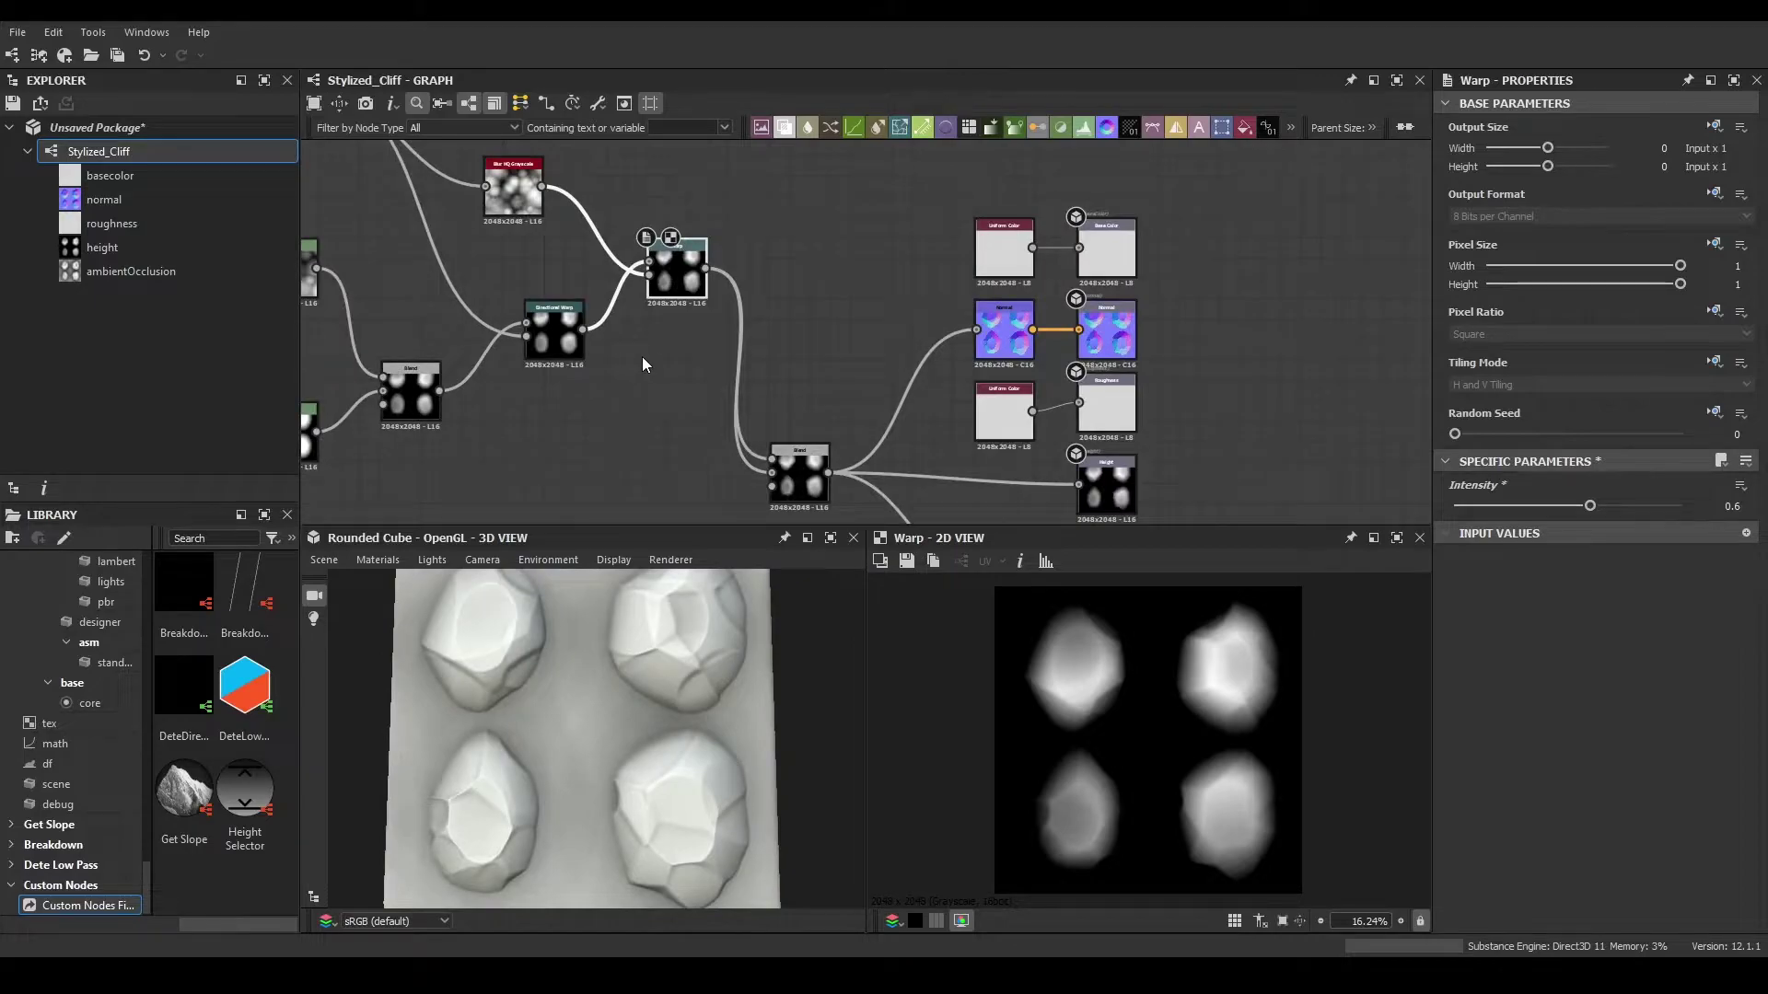
- Move the rock-shape nodes together away from the final Blend and output nodes to make room in the graph
scroll(632, 357, down, 2)
middle_drag(631, 357, 958, 422)
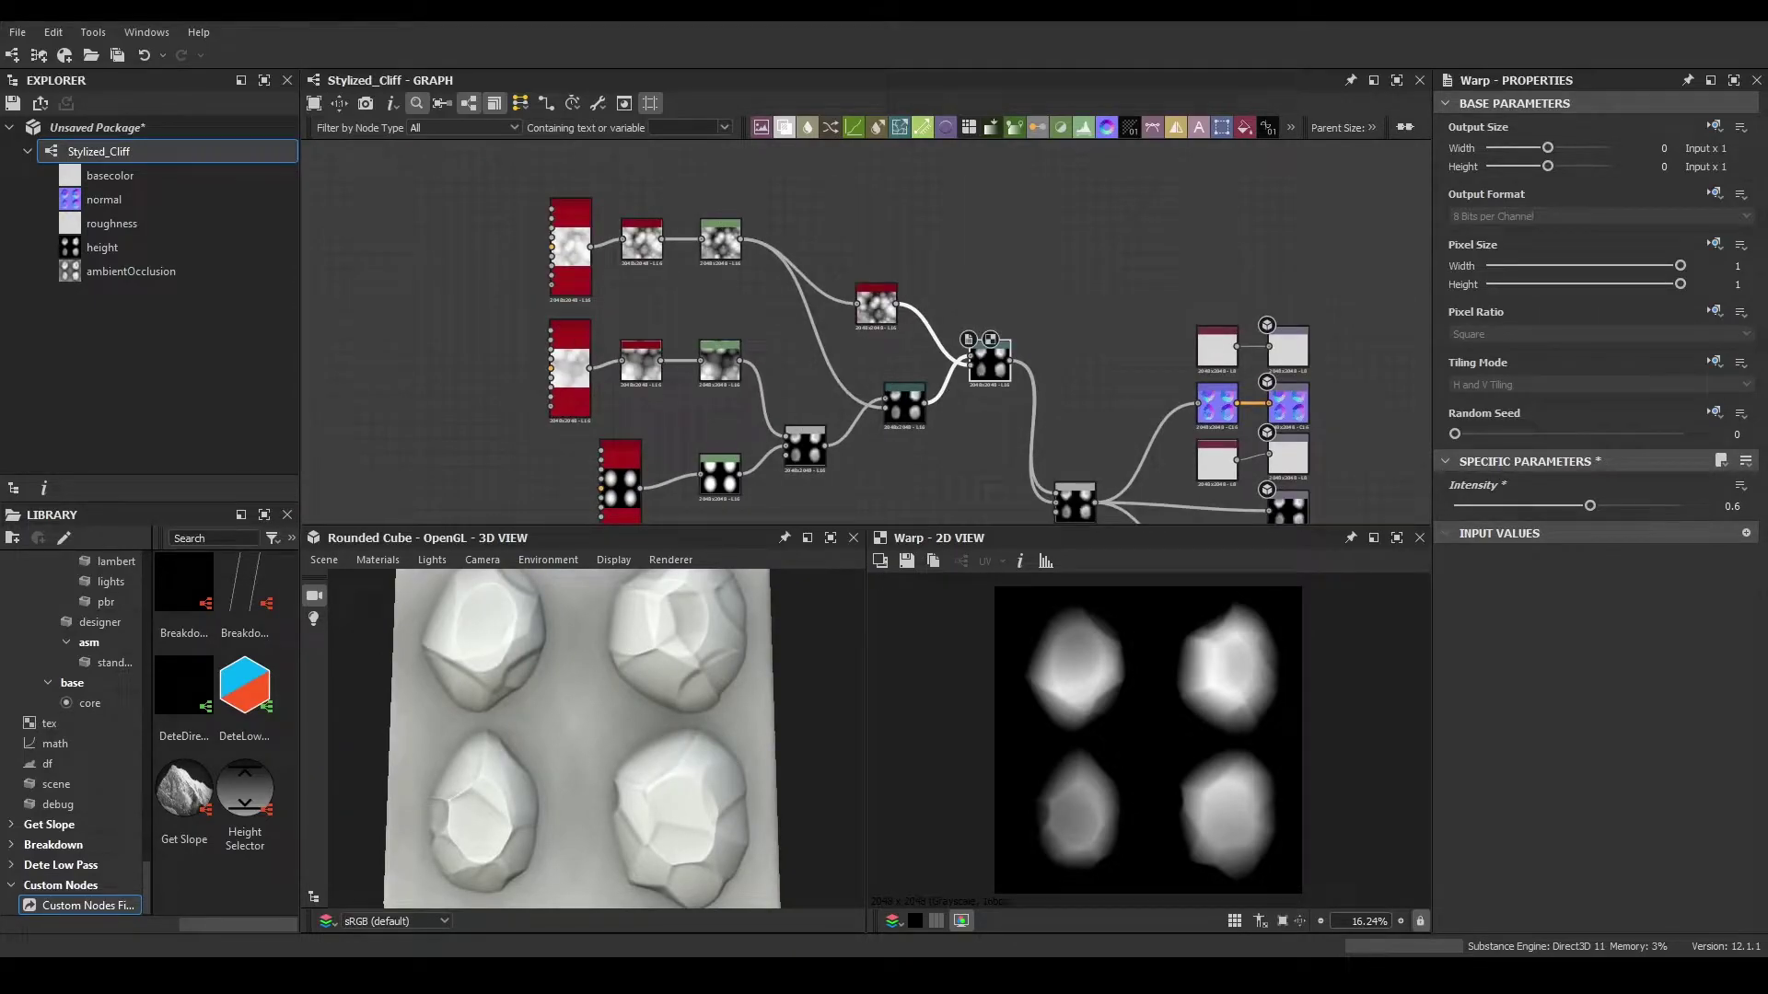
middle_drag(932, 317, 1163, 342)
scroll(1163, 342, down, 3)
drag(1216, 245, 780, 461)
drag(1186, 375, 1002, 405)
middle_drag(1100, 395, 919, 359)
scroll(895, 372, up, 3)
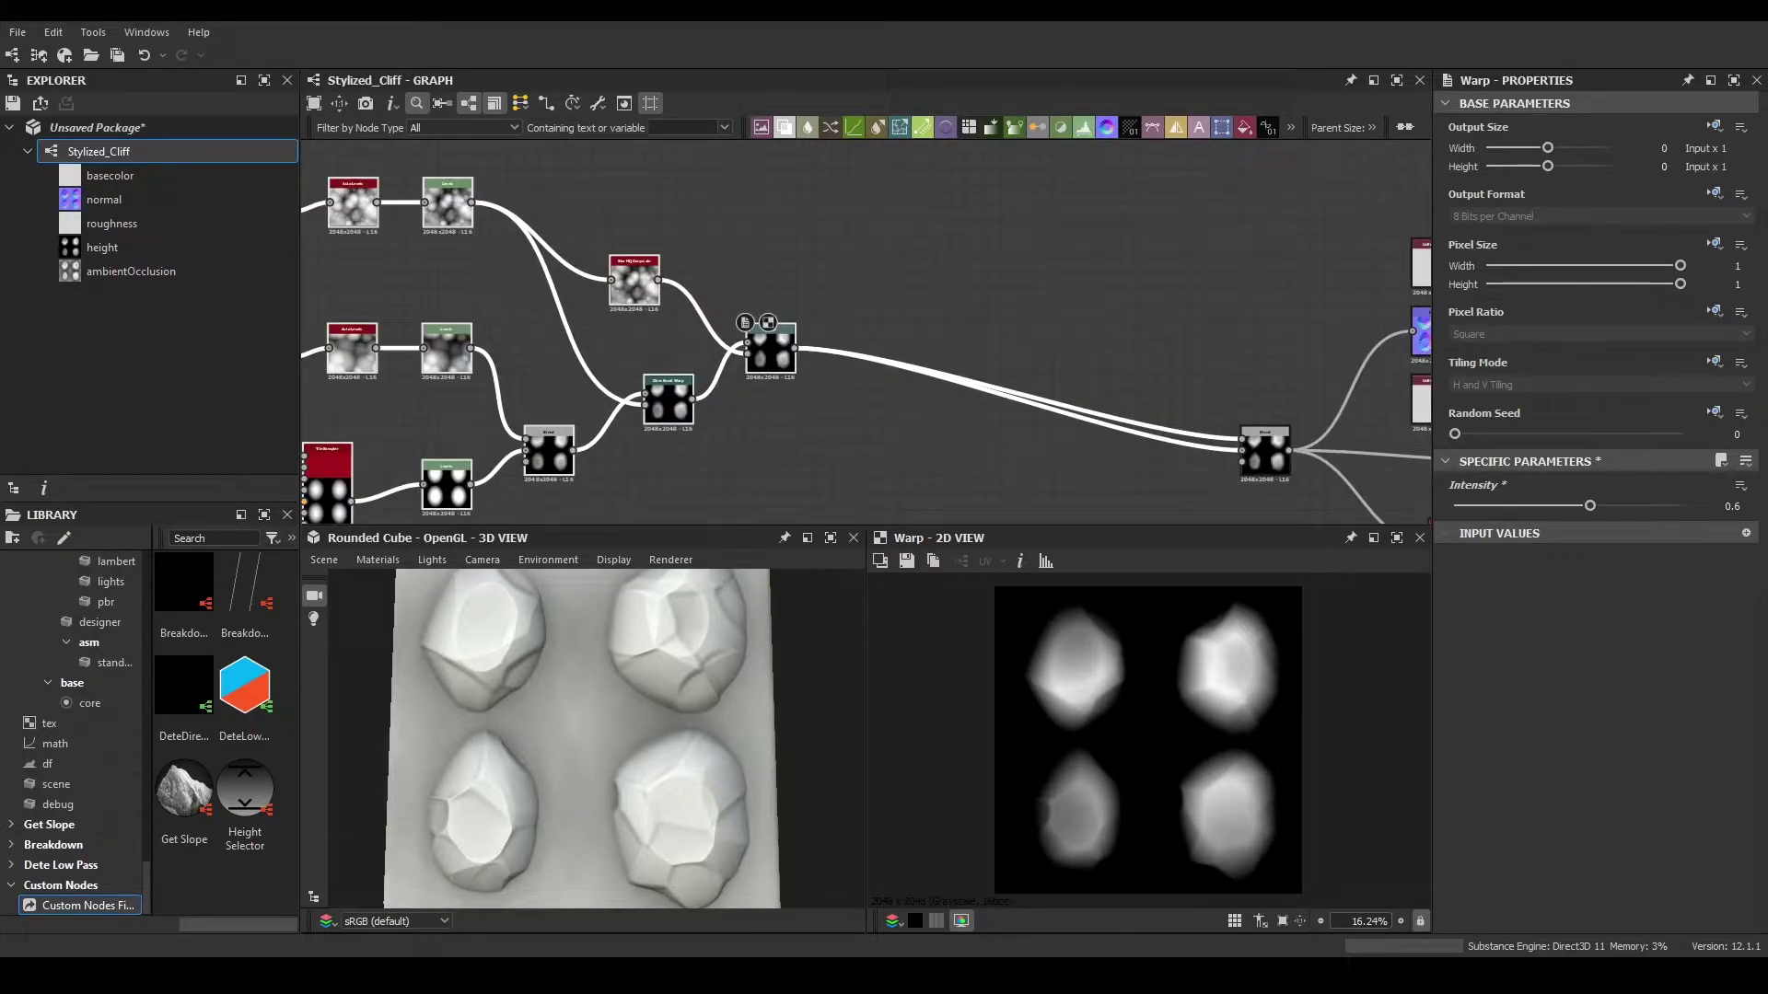
- Insert an Auto Levels node between the Warp node and the final Blend
scroll(797, 348, up, 2)
drag(796, 350, 926, 329)
text(auto)
key(Down)
key(Return)
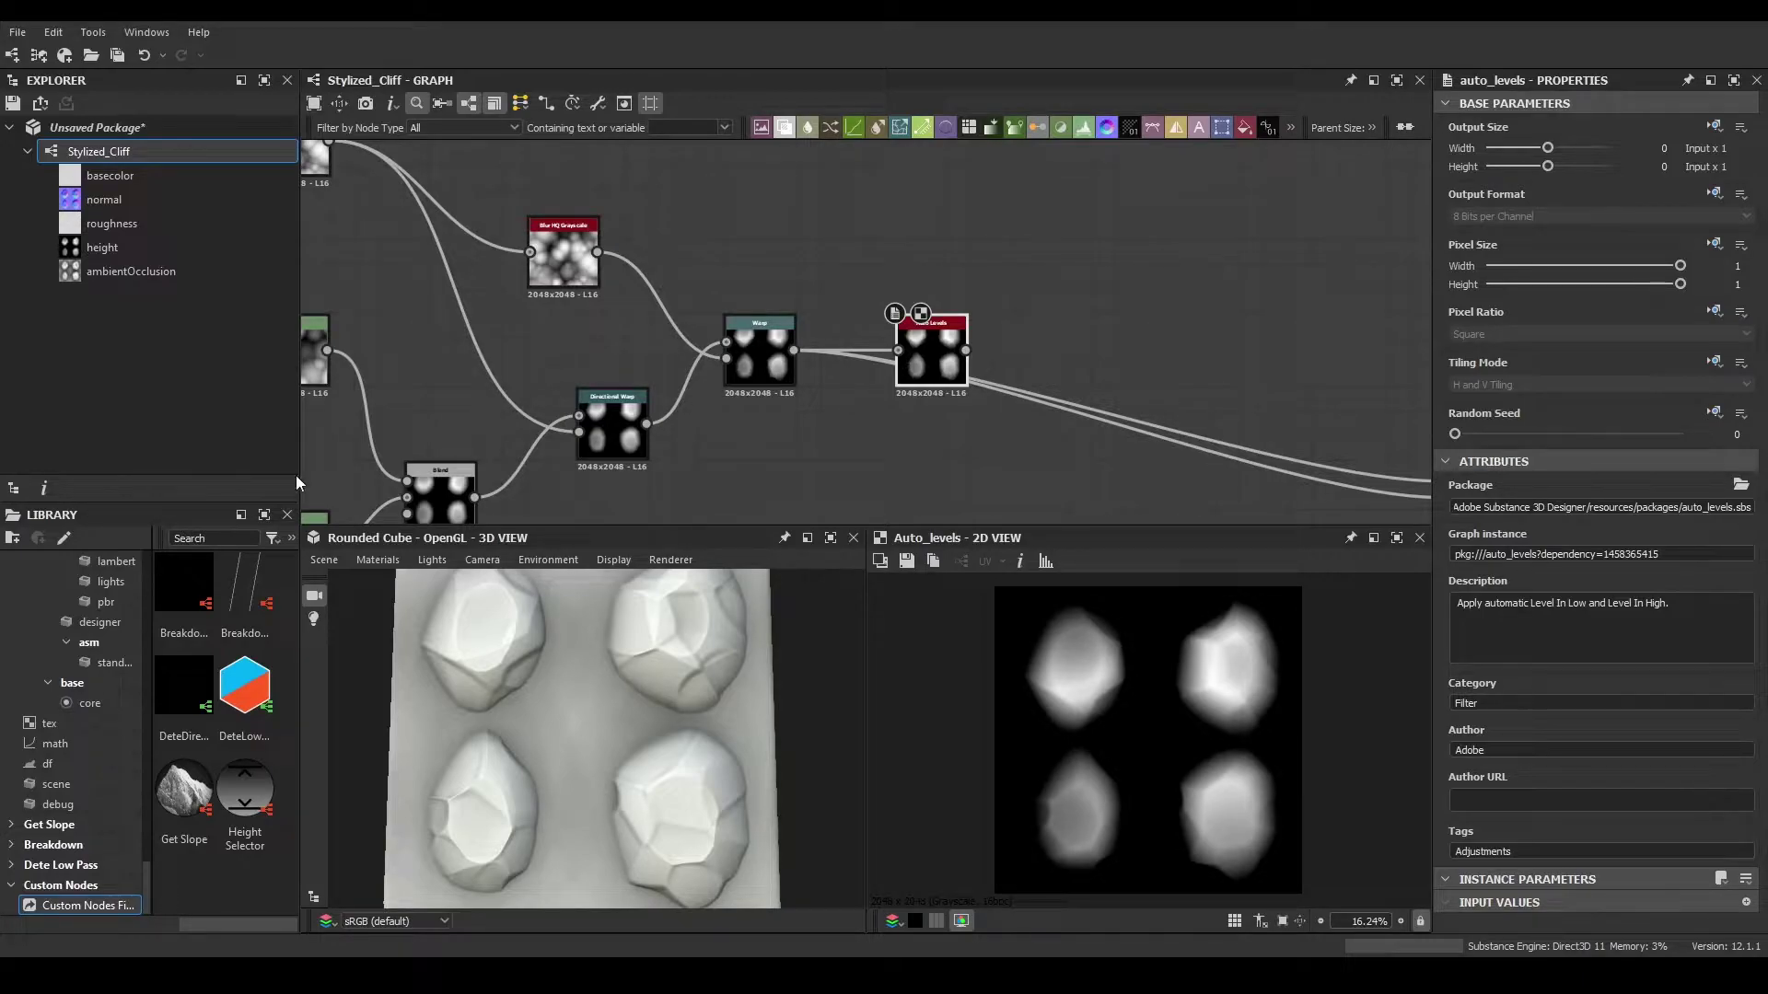
scroll(958, 355, up, 3)
click(686, 346)
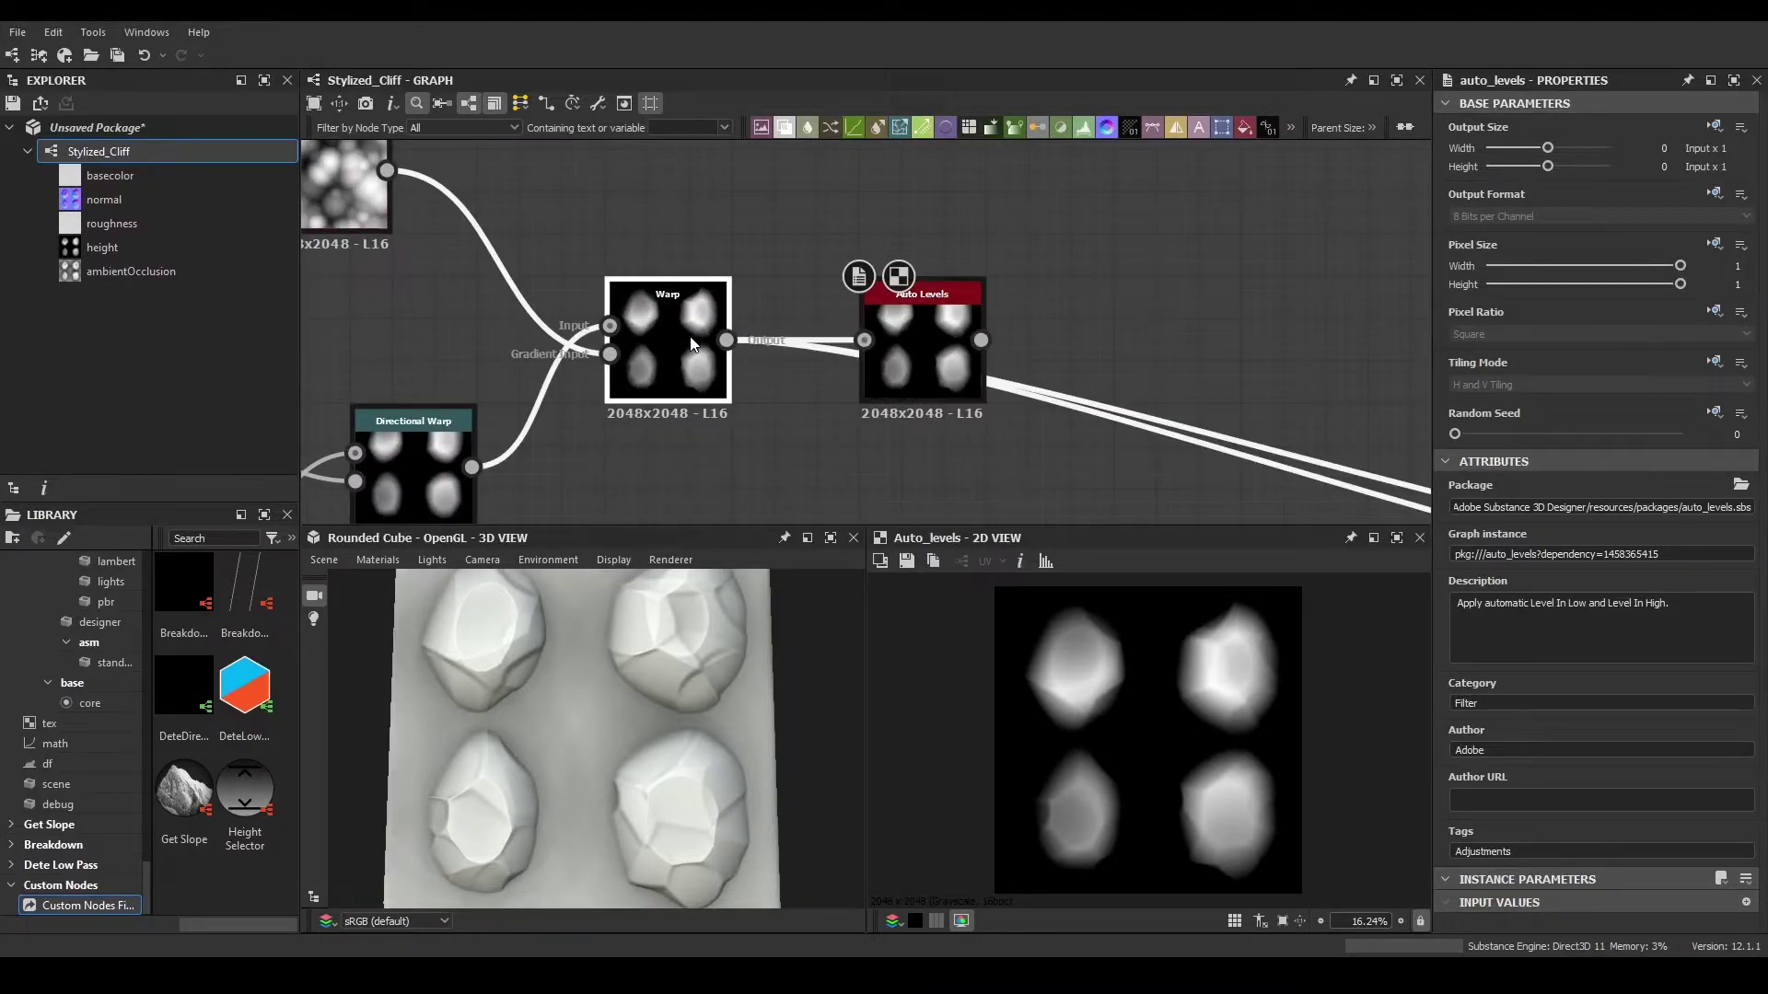
drag(956, 353, 877, 355)
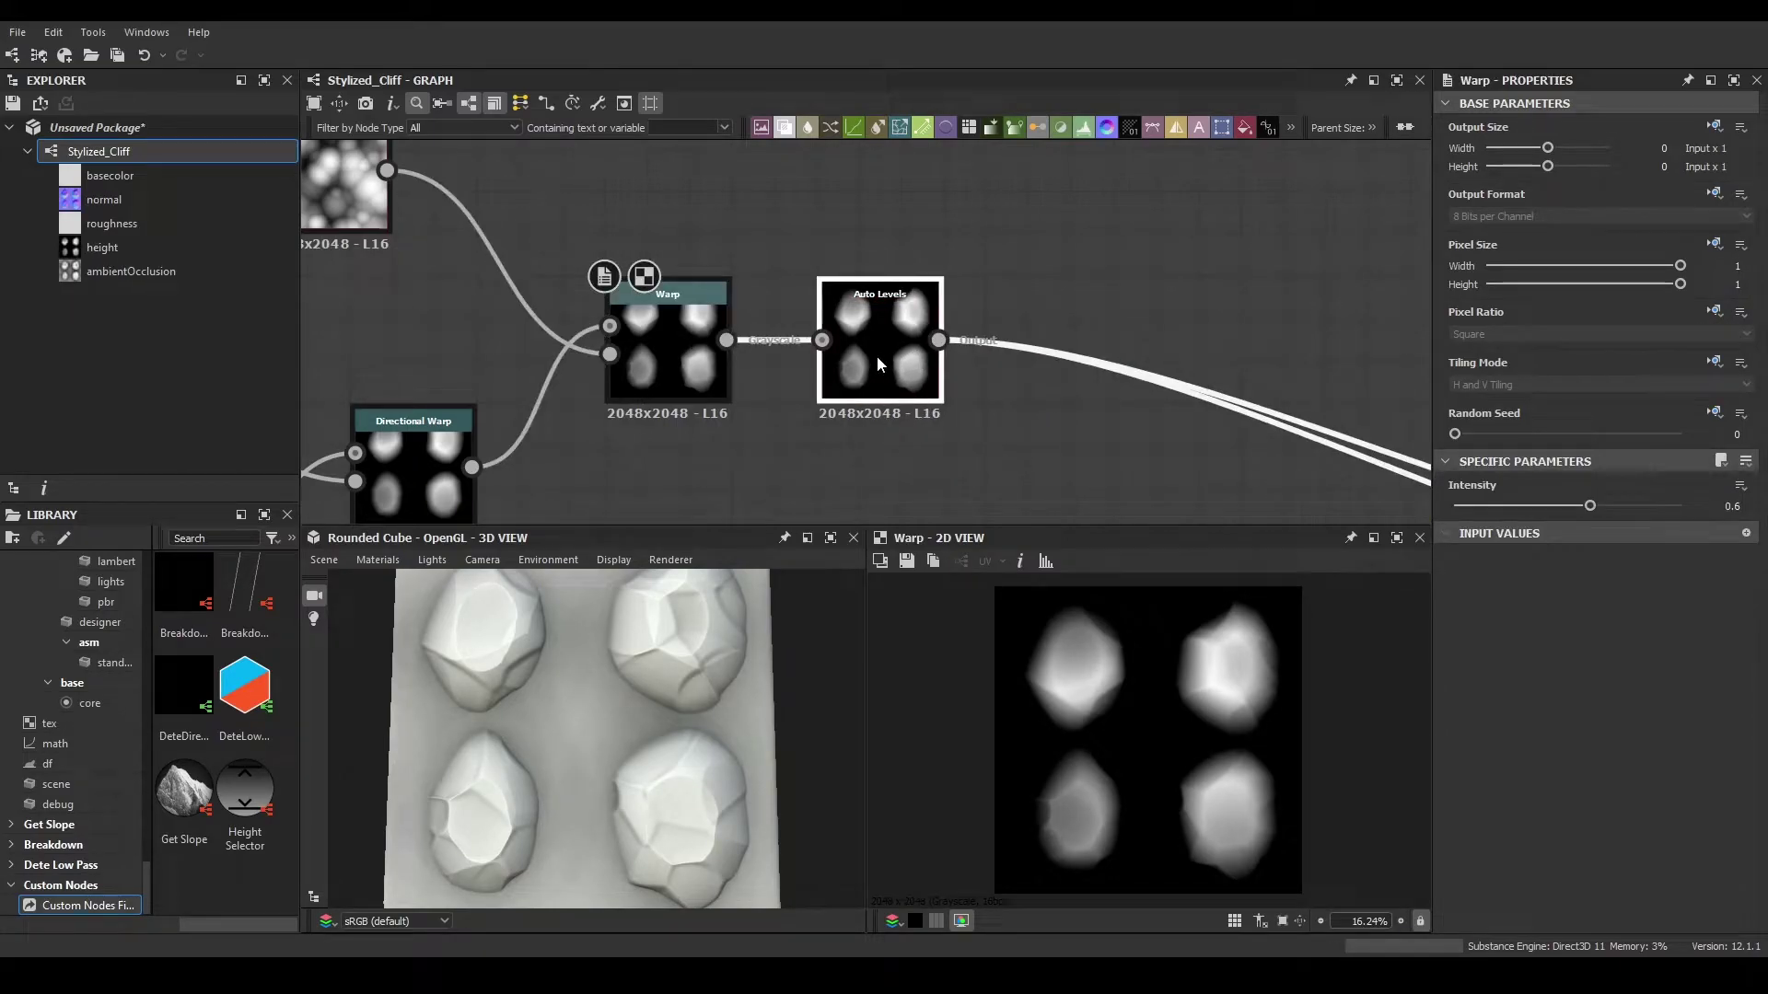
- Add a Histogram Scan node fed by the Auto Levels output and set its Position to 1
middle_drag(865, 362, 685, 398)
drag(719, 408, 798, 478)
text(histo)
key(Down)
key(Return)
scroll(1555, 754, down, 3)
drag(1510, 791, 1754, 792)
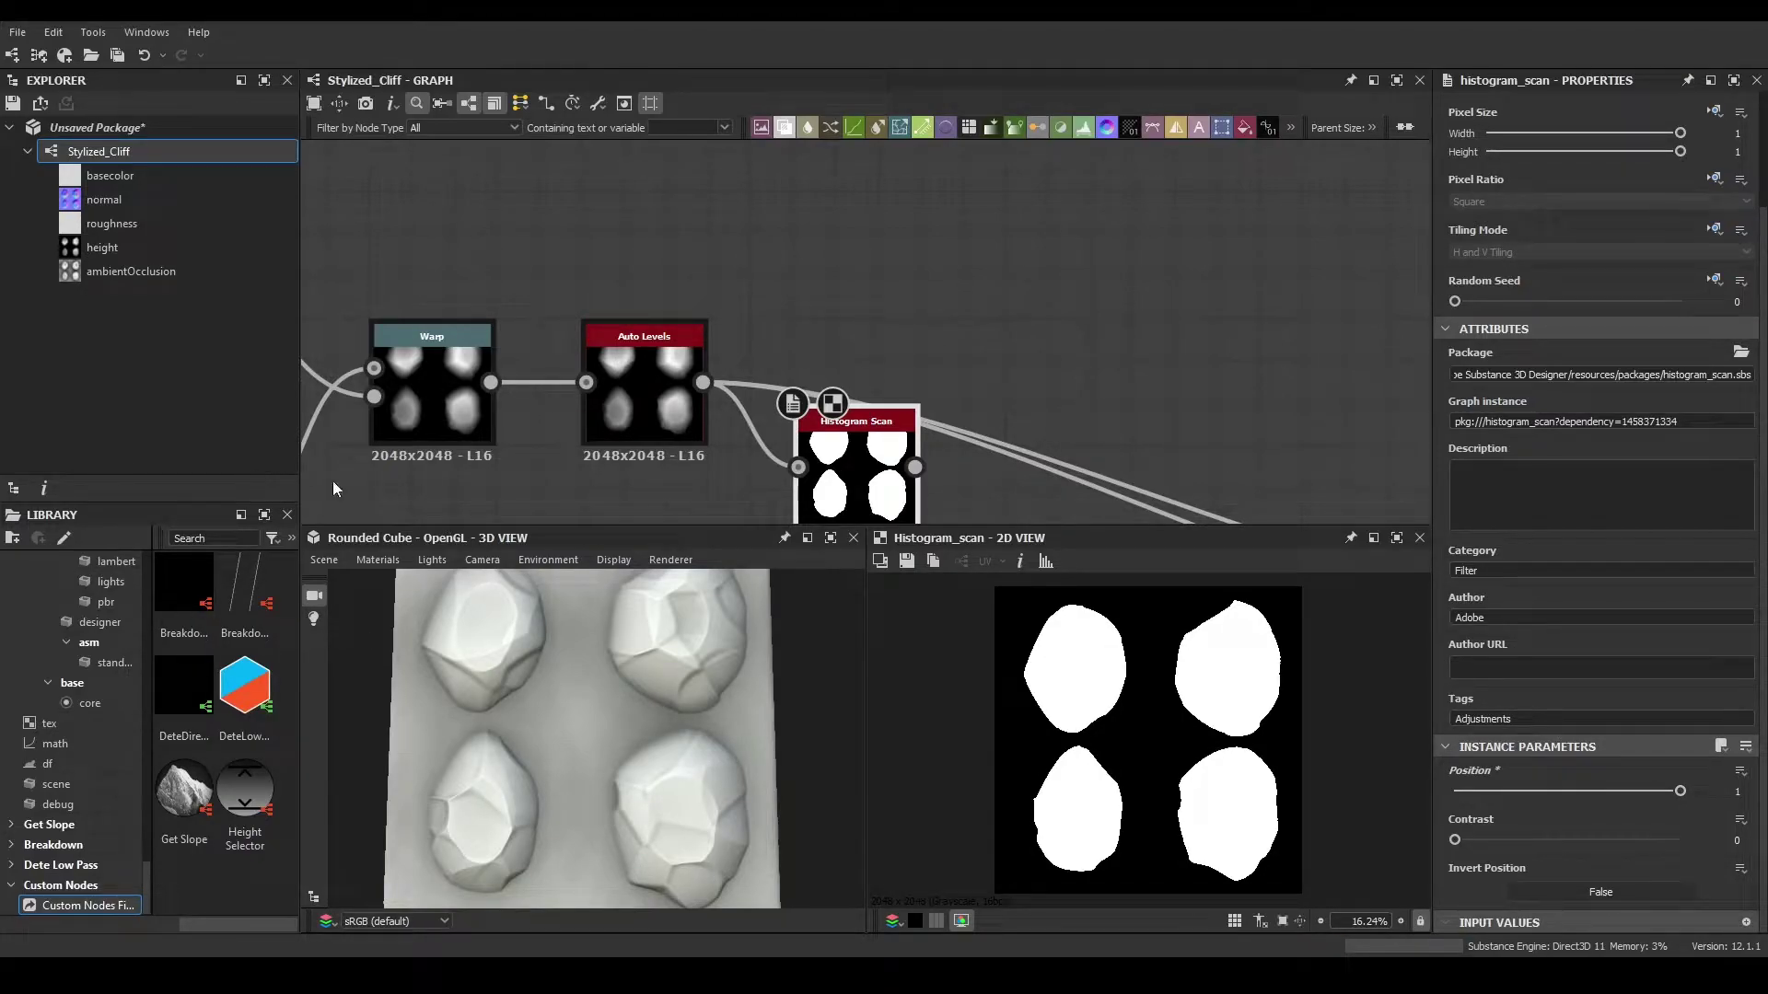
- Add a Levels node fed by Auto Levels, raising its output black level and lowering its input white level
drag(703, 382, 805, 228)
text(leve)
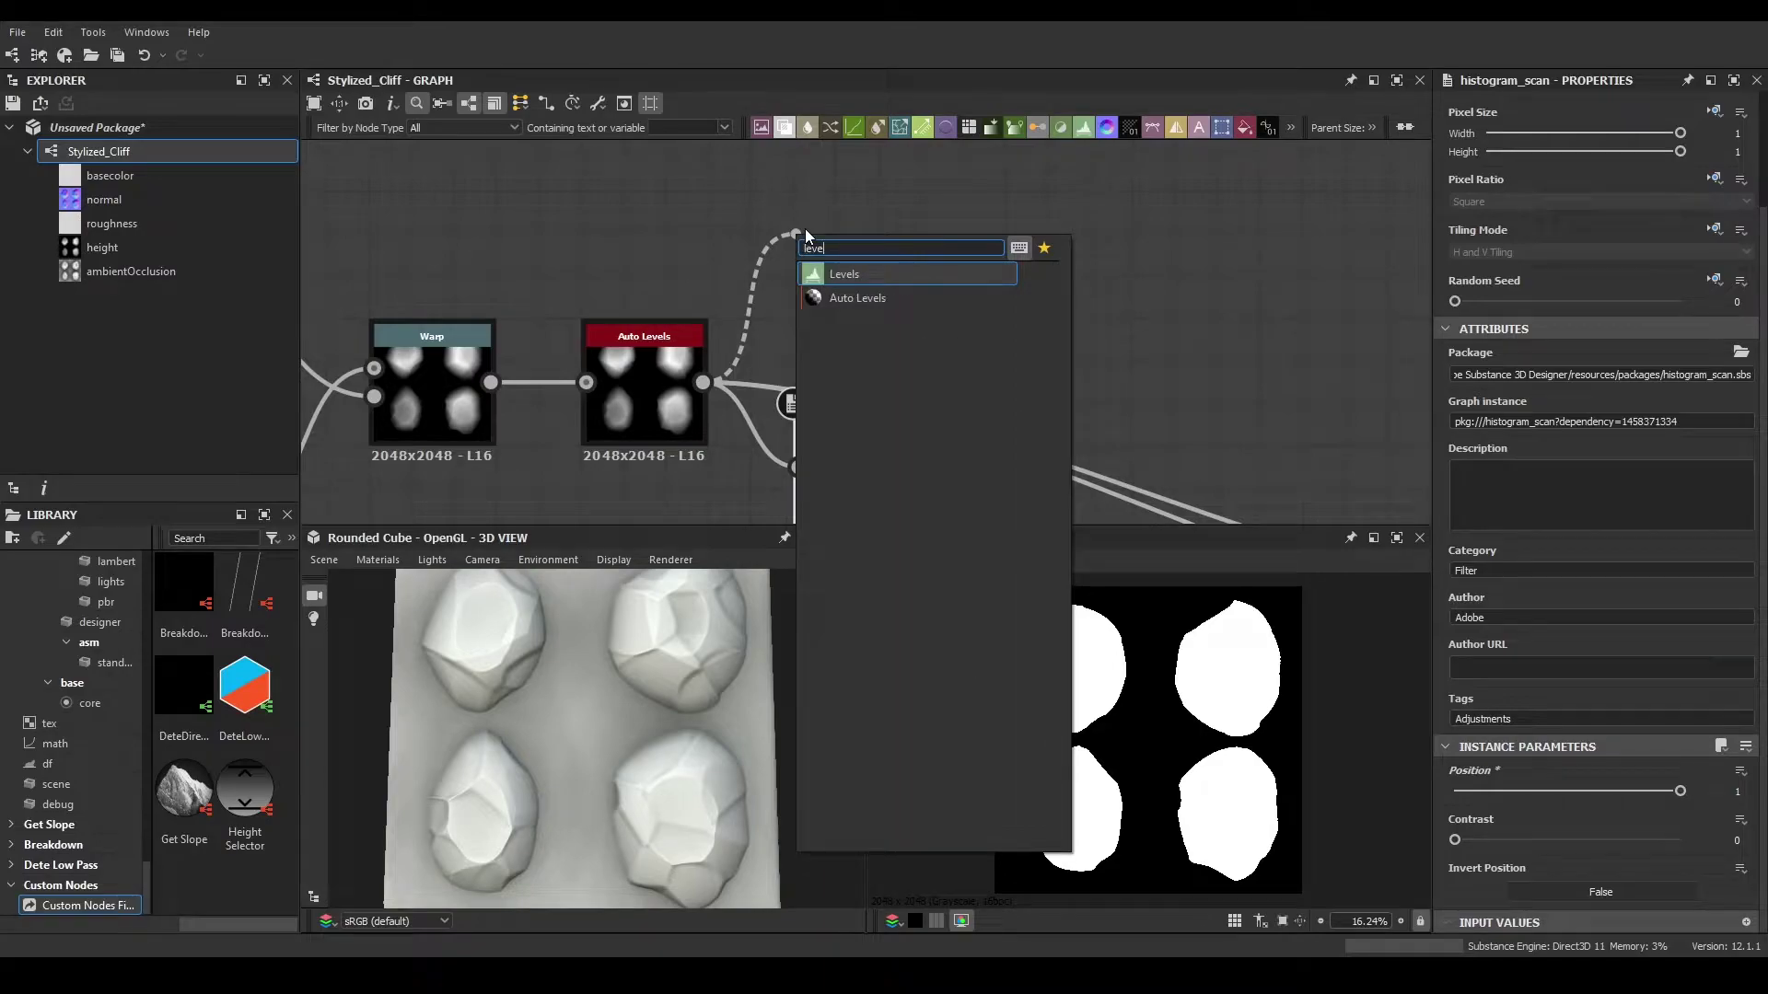
key(Return)
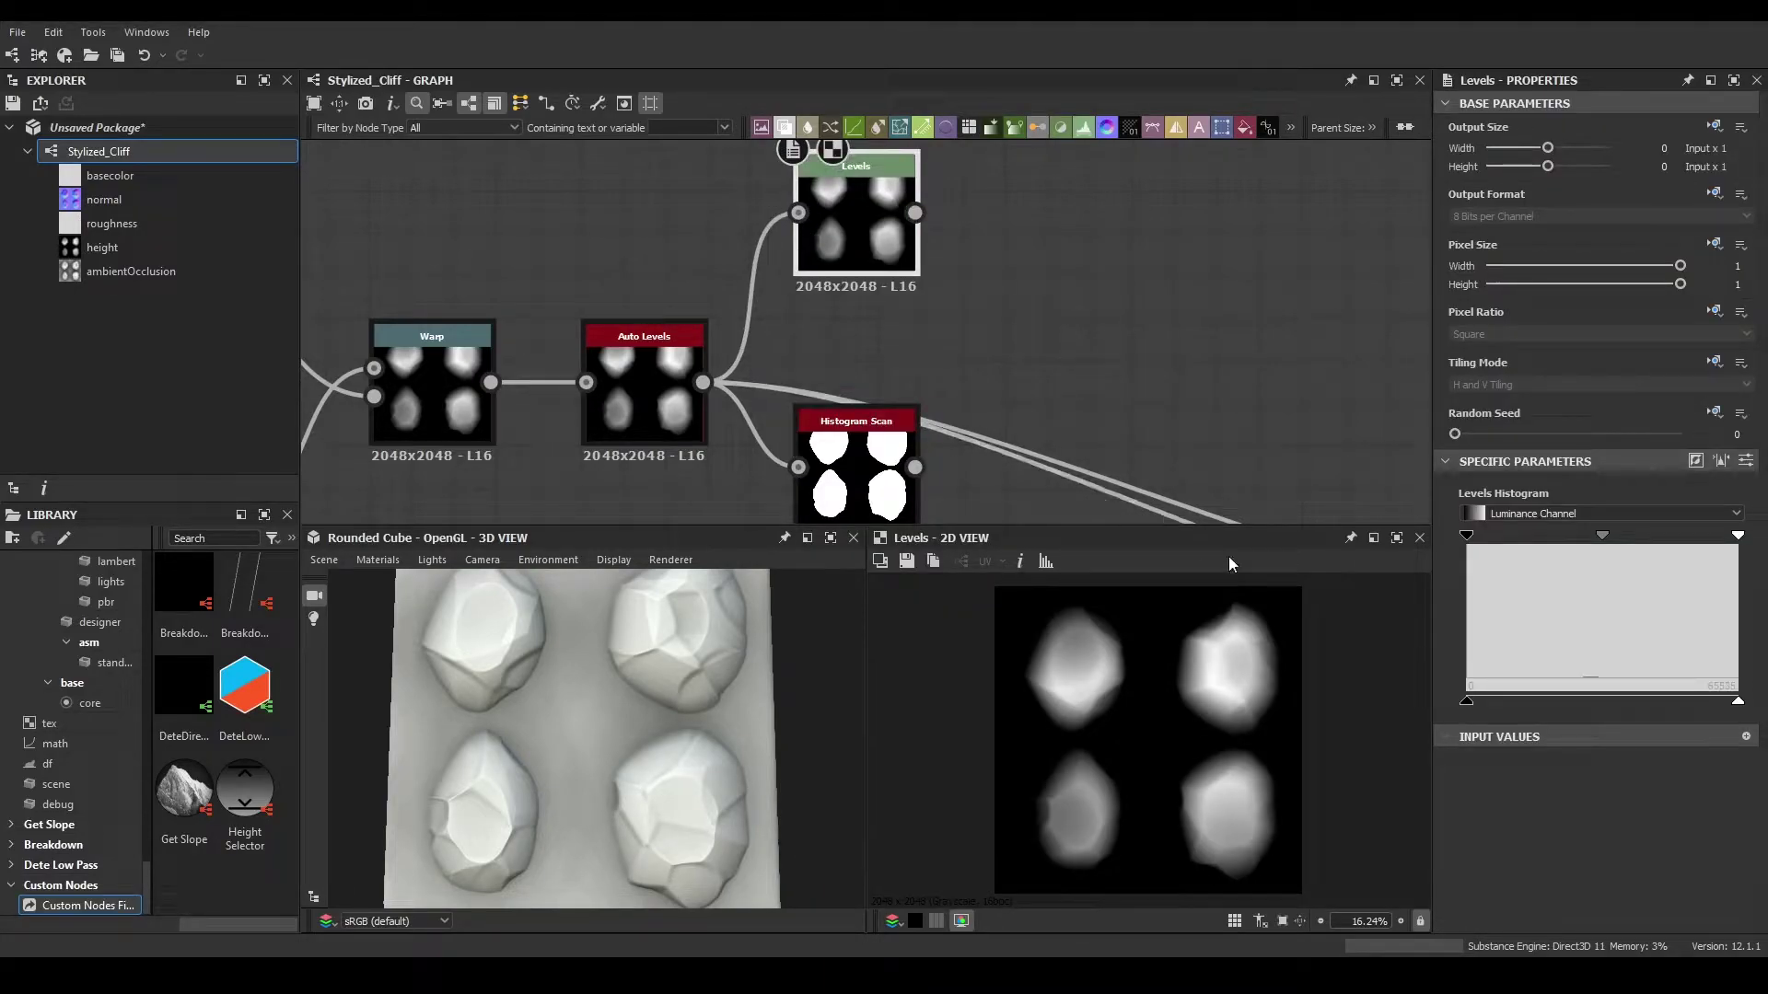
drag(1466, 701, 1545, 700)
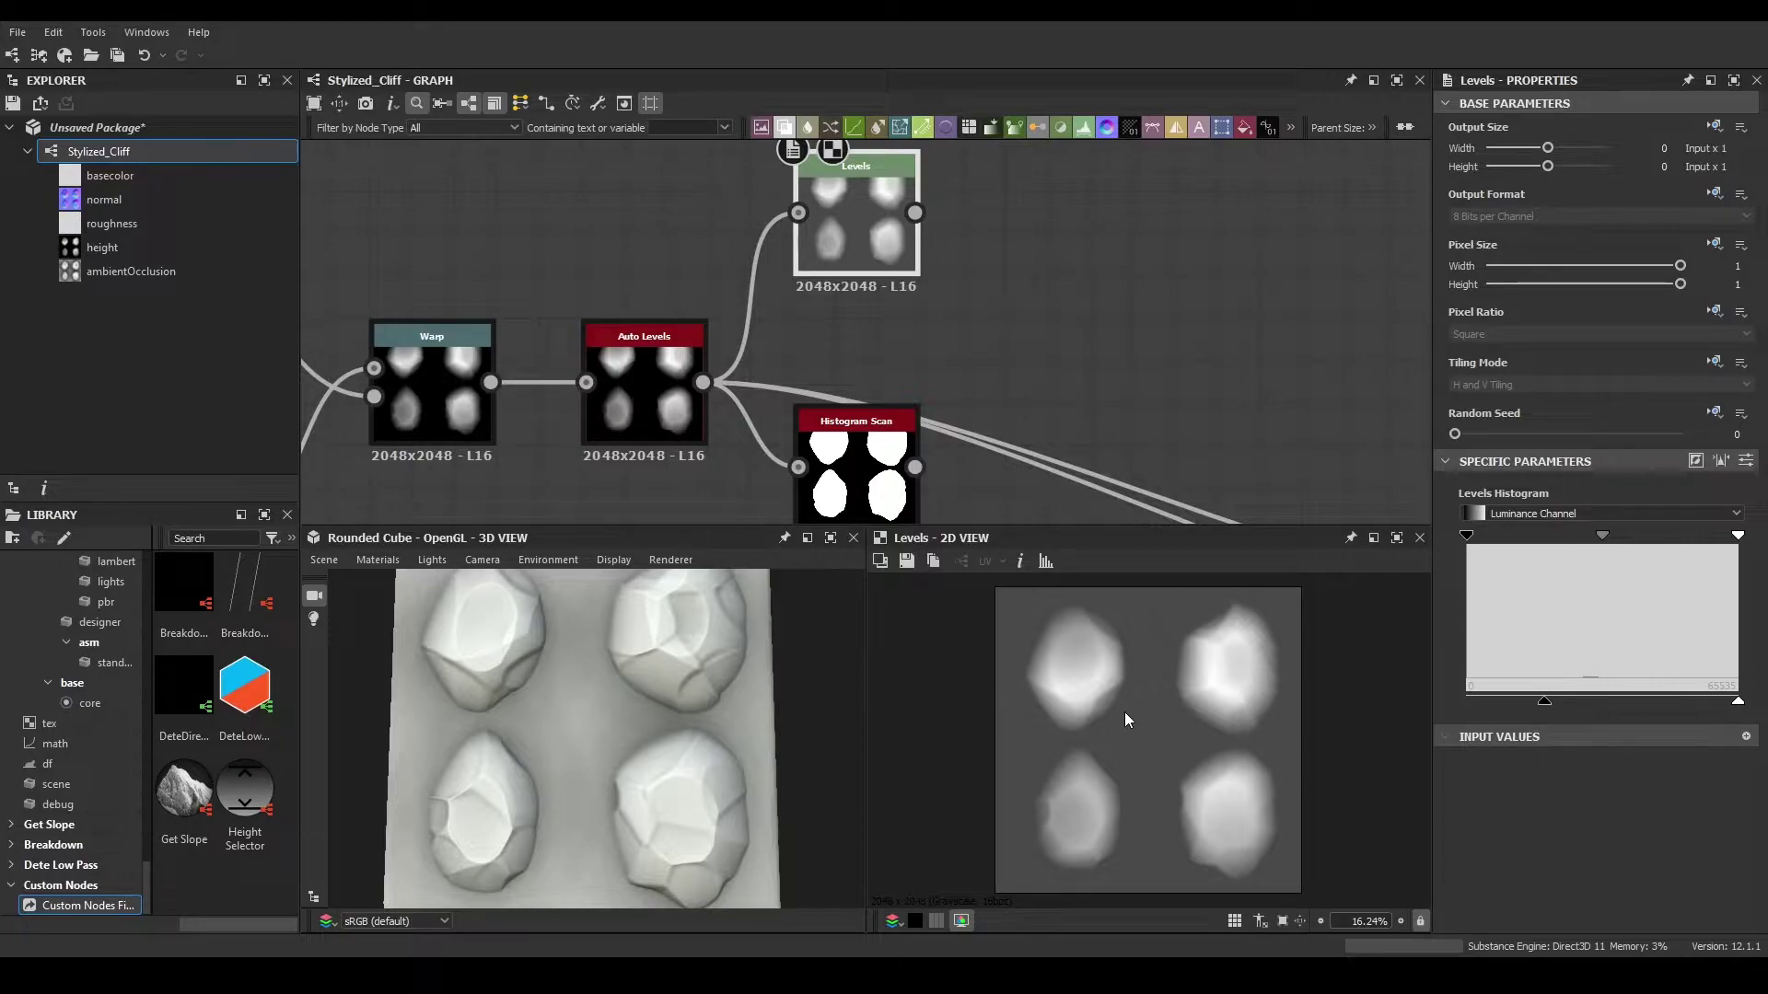
drag(1745, 544, 1660, 548)
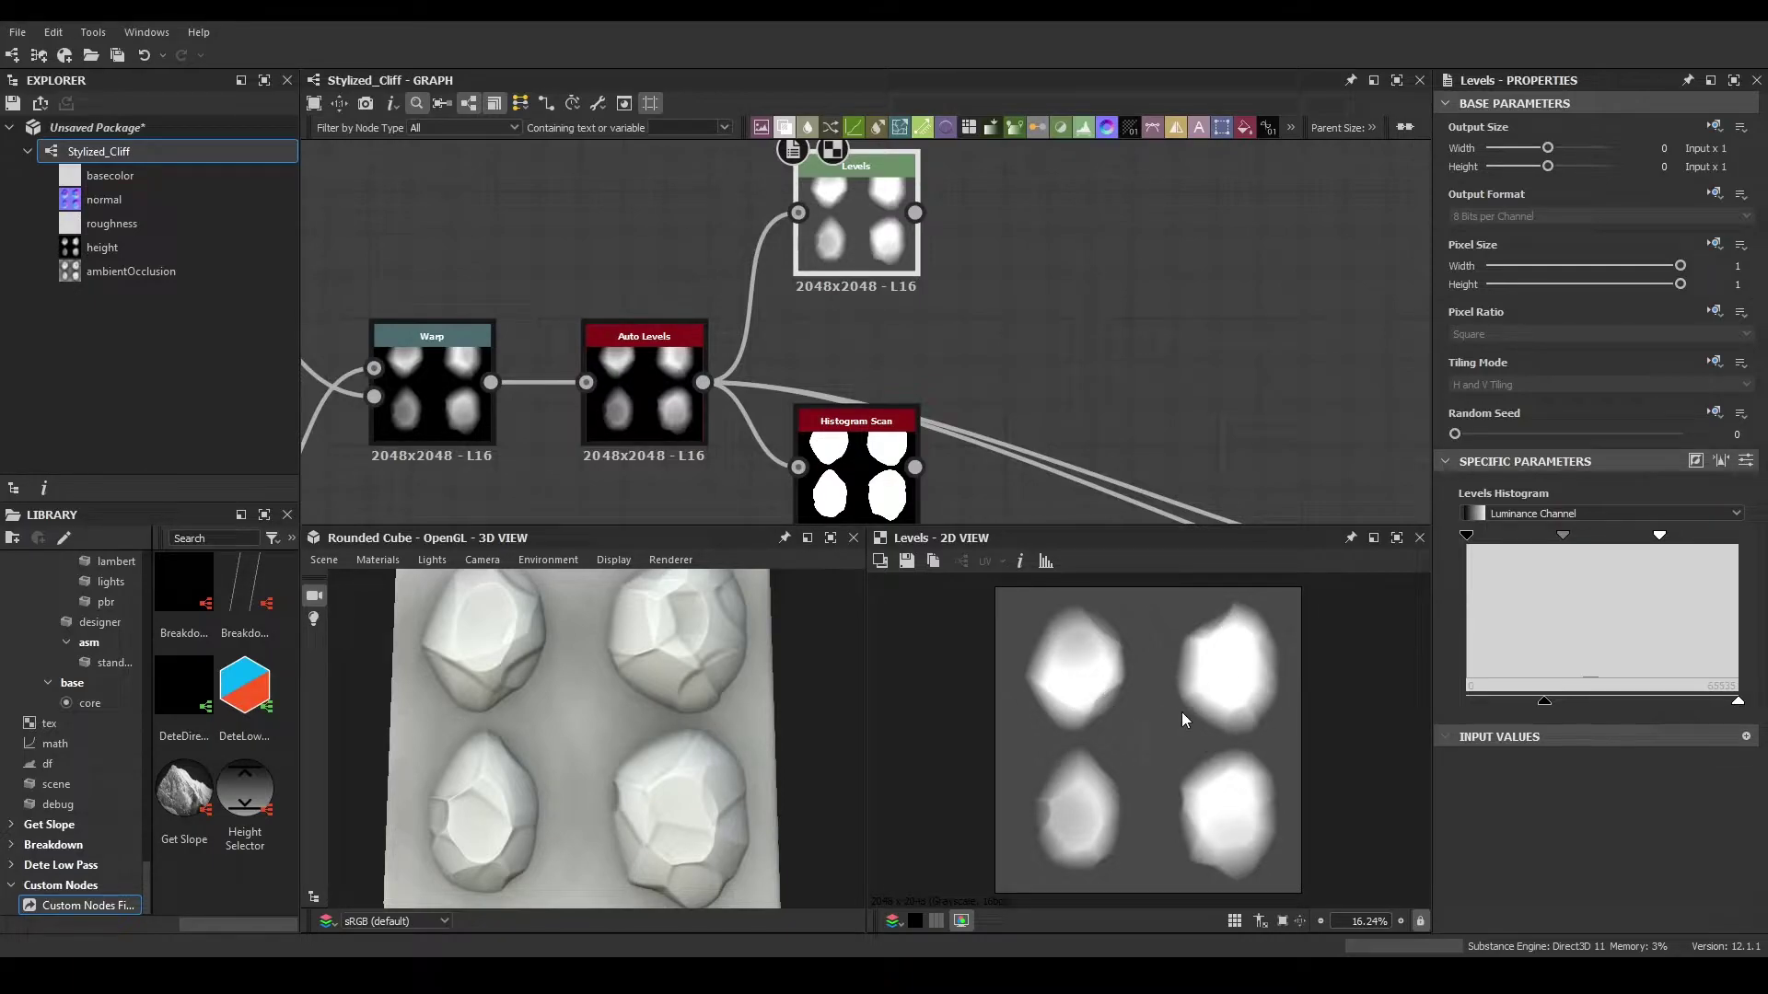
- Add a Blend node with the new Levels node as foreground and the Histogram Scan as background
scroll(538, 379, down, 4)
middle_drag(538, 378, 1086, 333)
click(840, 472)
middle_drag(1248, 305, 772, 366)
scroll(1013, 309, up, 4)
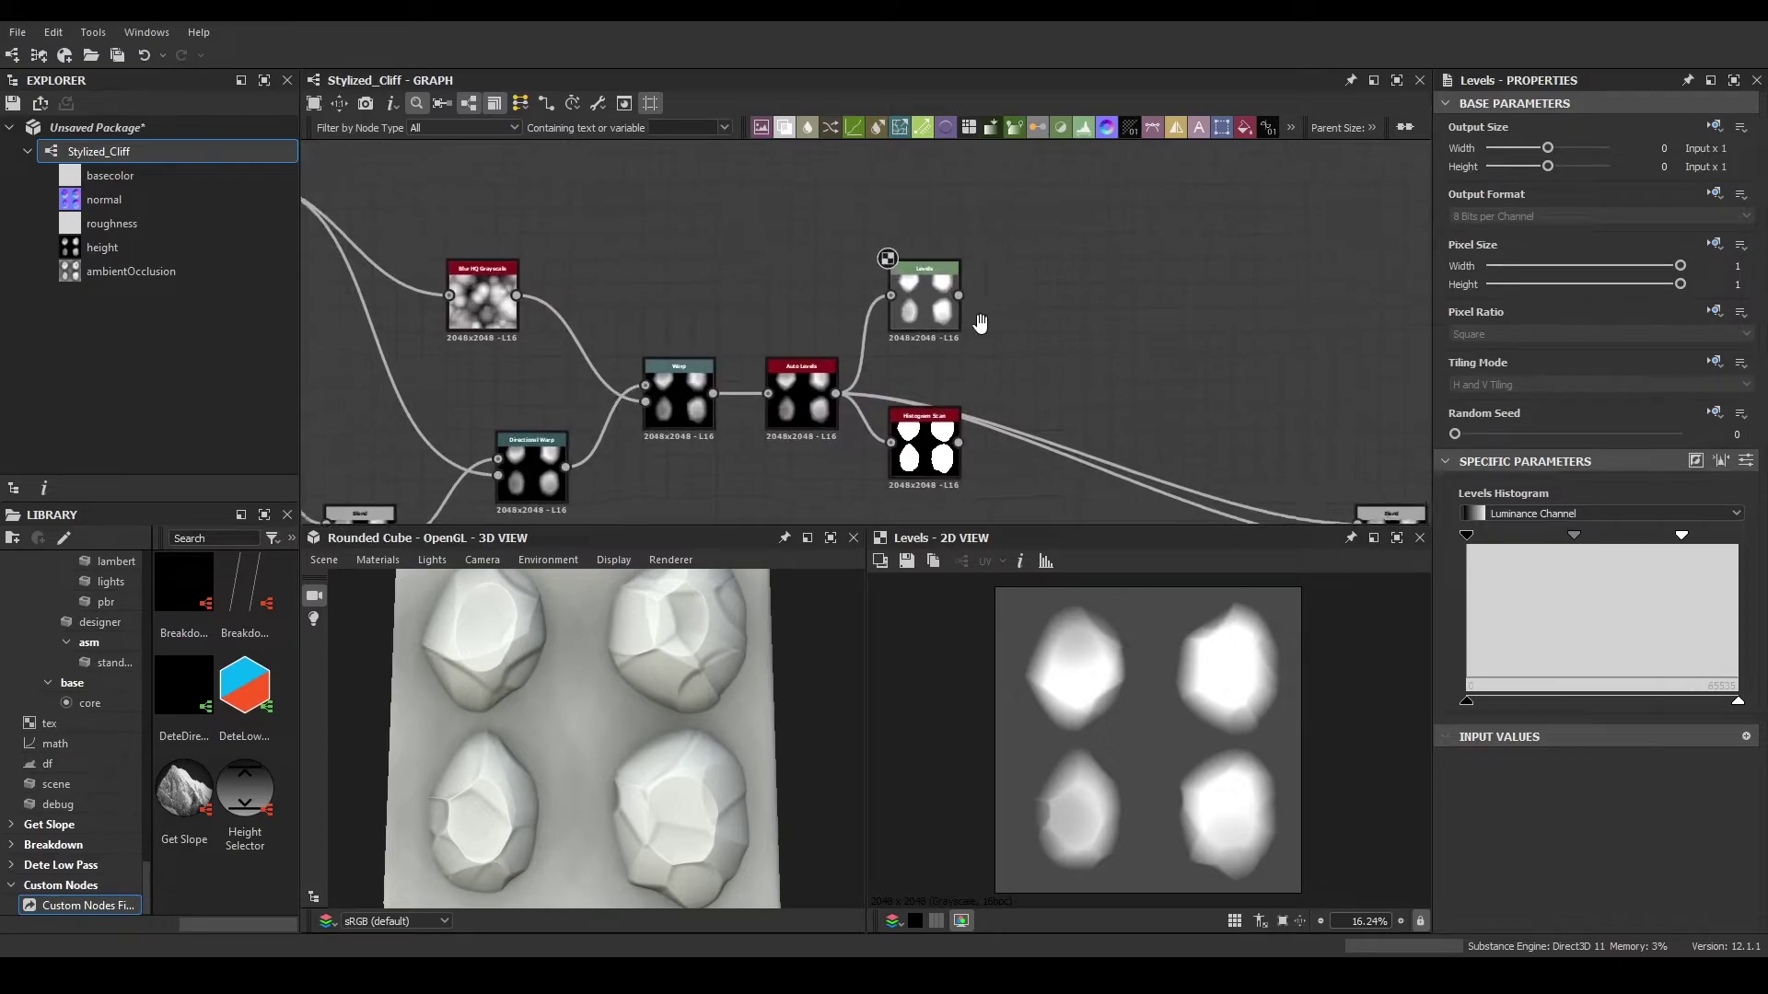
drag(799, 390, 868, 313)
click(892, 356)
drag(789, 215, 891, 339)
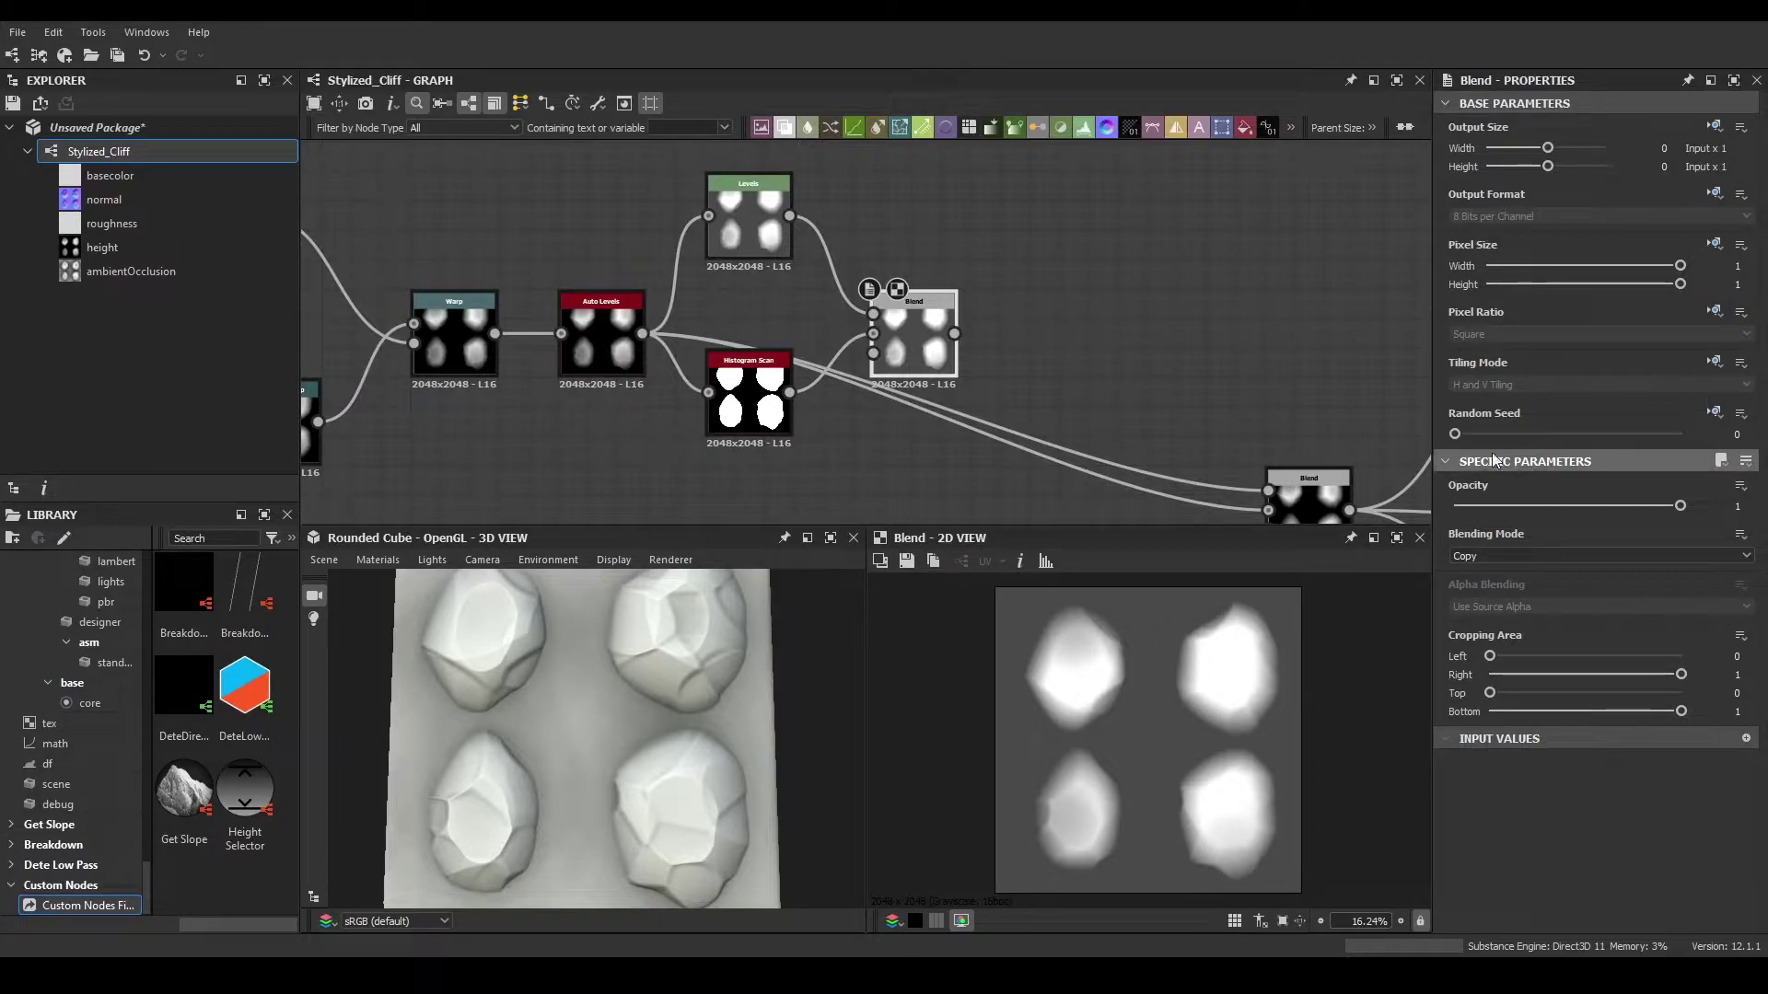
- Set the new Blend node's Blending Mode to Multiply
click(1510, 554)
click(1479, 619)
click(1493, 558)
click(1470, 607)
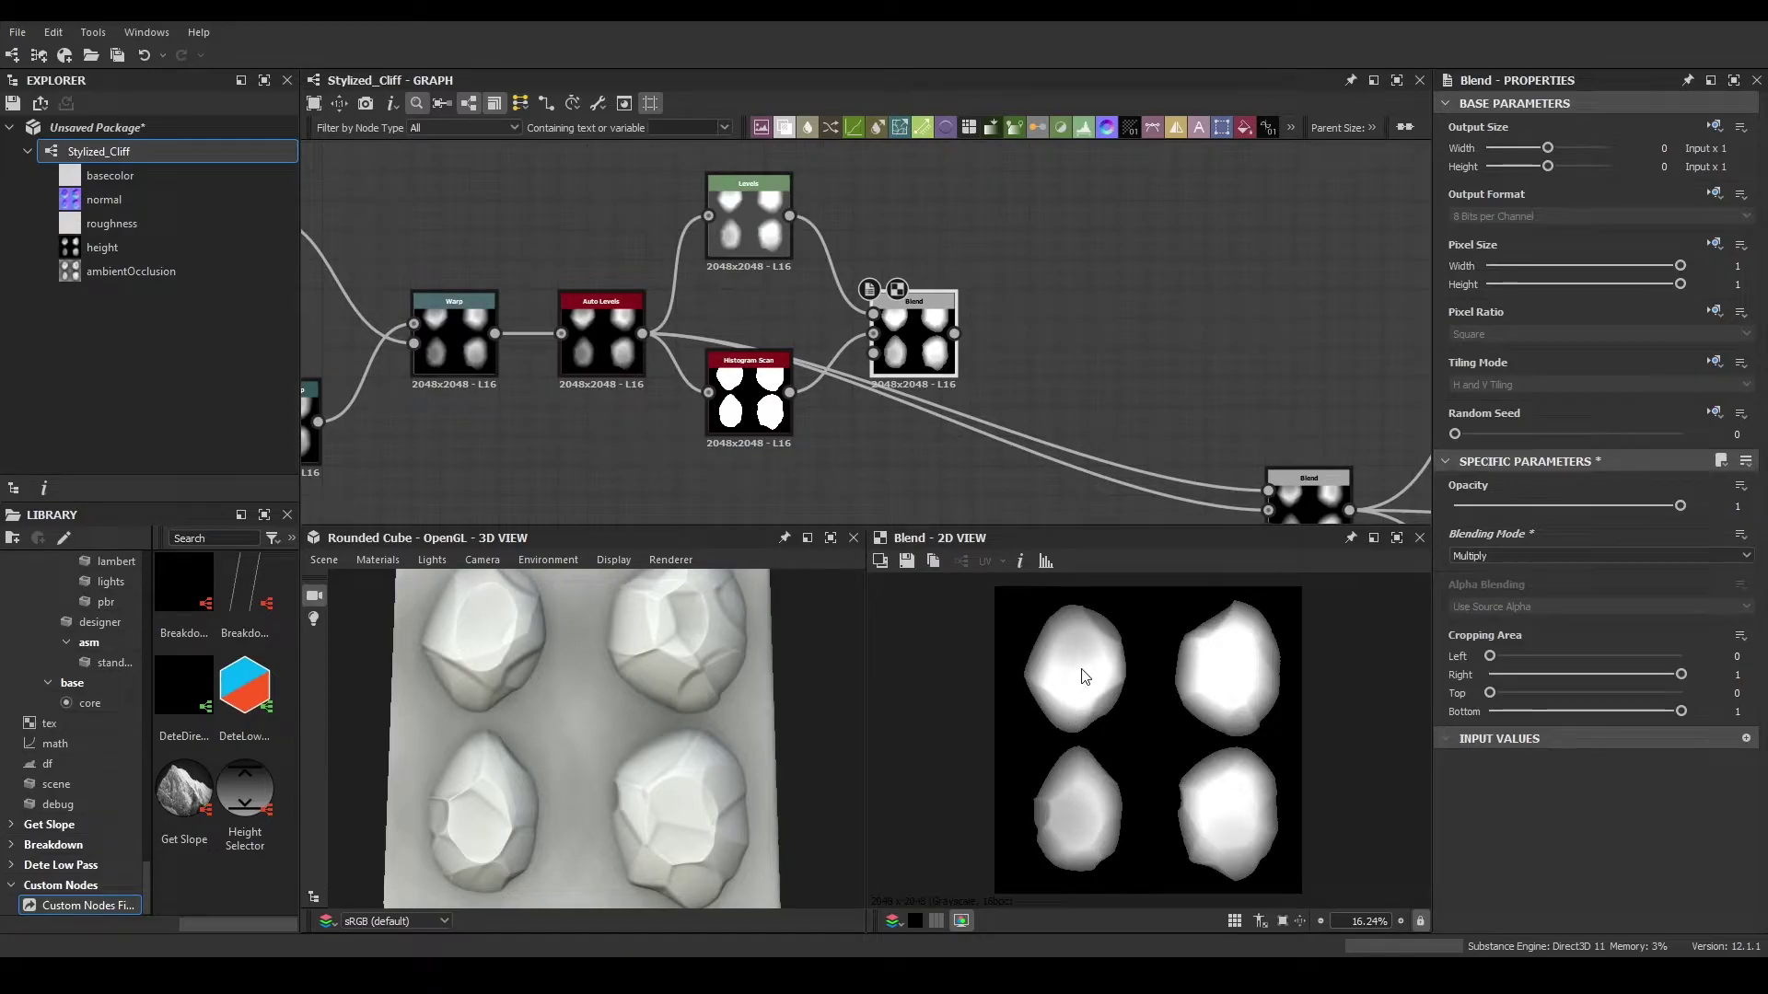
- Reroute the final Blend node's inputs from Auto Levels to the Multiply Blend's output and inspect the rocks in 3D
click(582, 340)
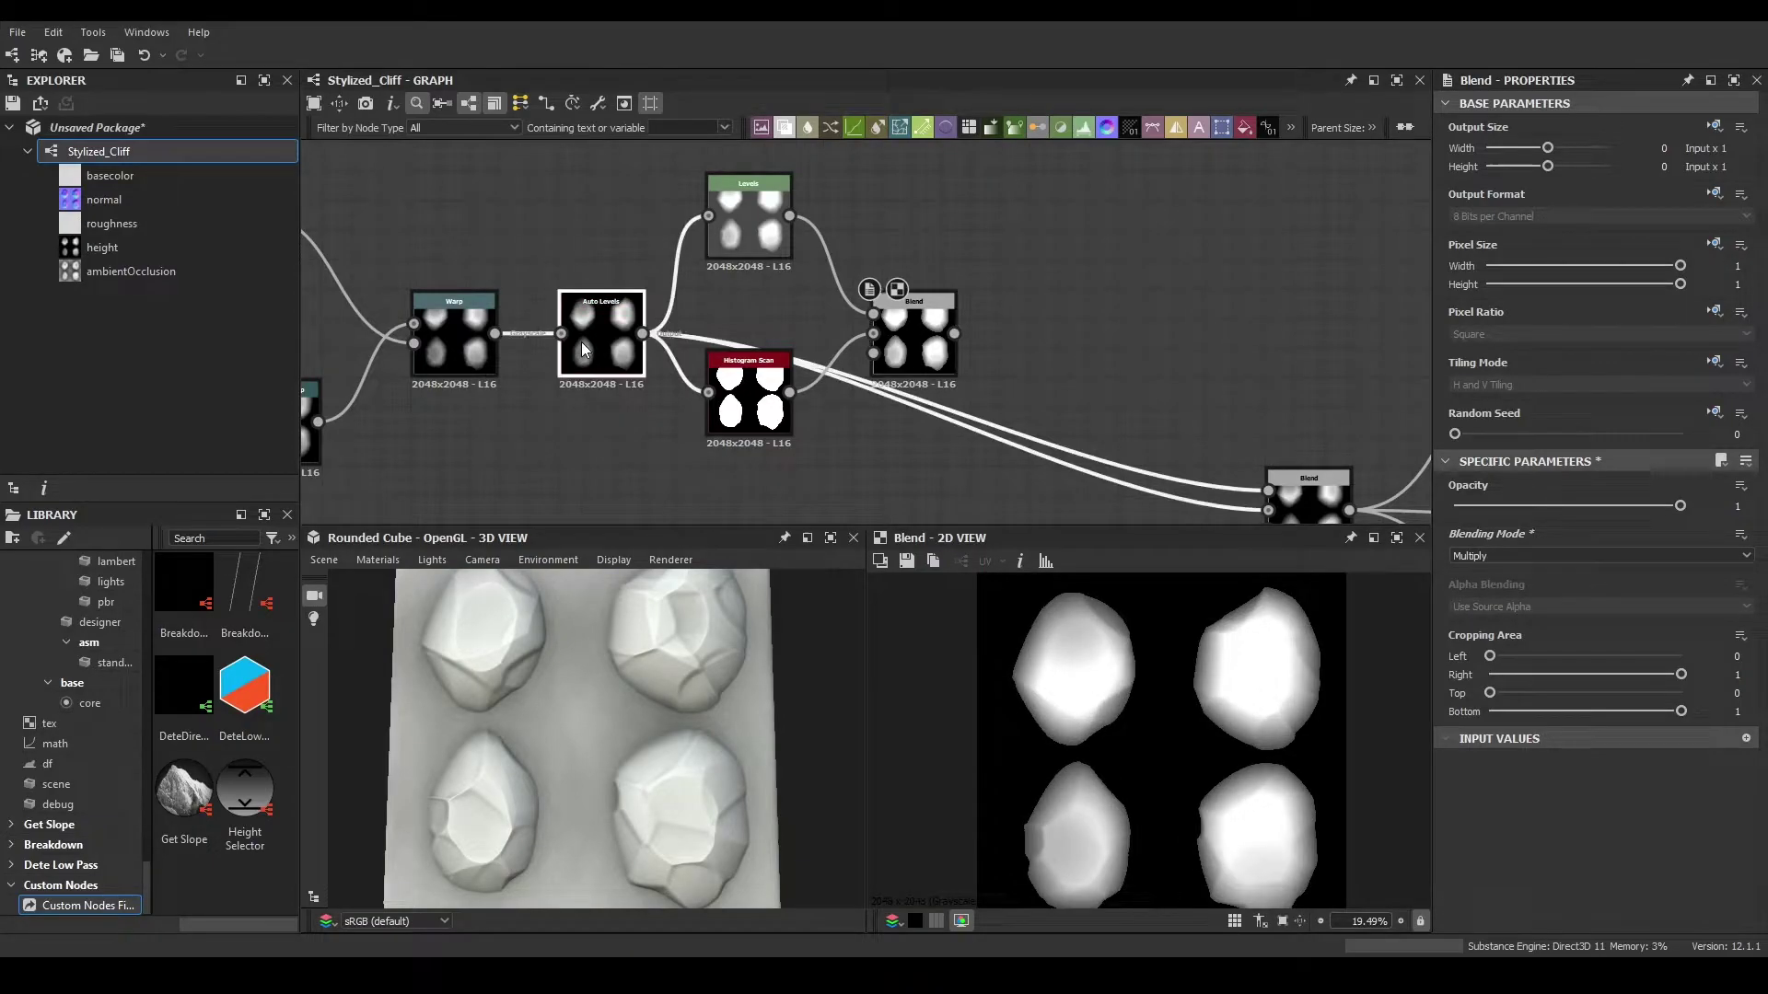
click(903, 333)
middle_drag(903, 333, 811, 343)
shift+drag(551, 345, 862, 343)
drag(626, 649, 577, 763)
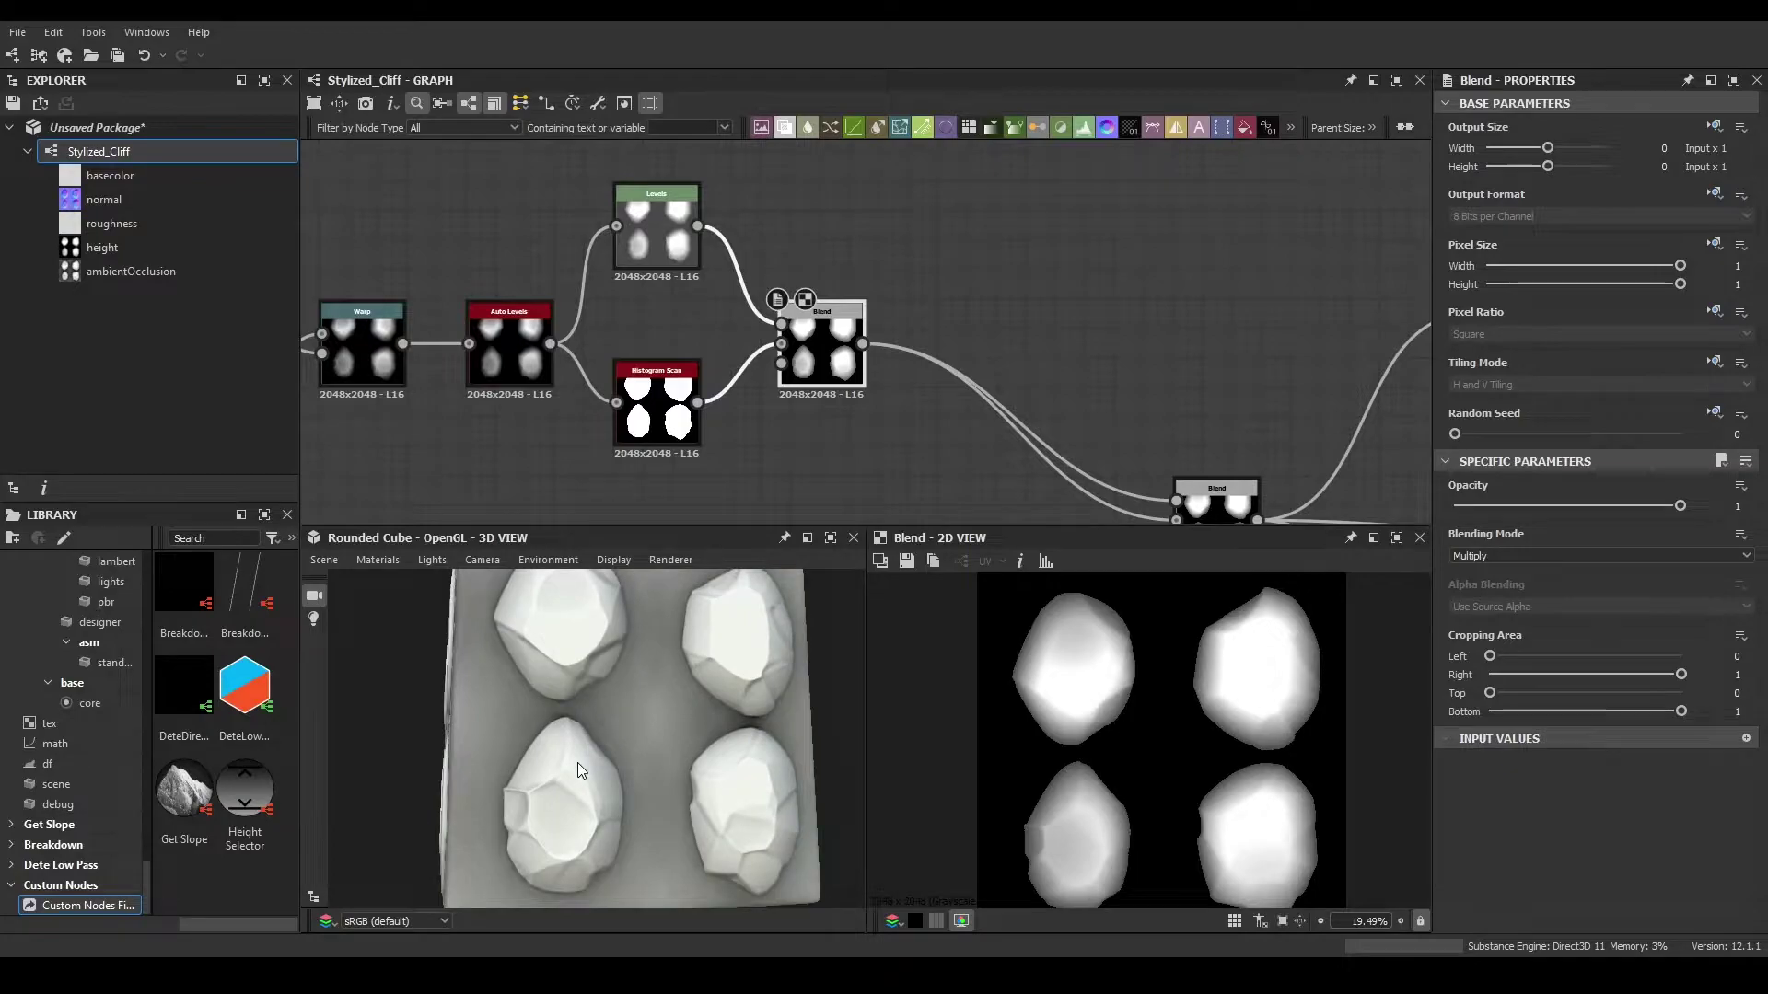
- Brighten the rocks by lowering the input white level and shifting the midtones of the Levels node feeding the Multiply Blend
click(671, 245)
click(549, 561)
drag(551, 645, 520, 683)
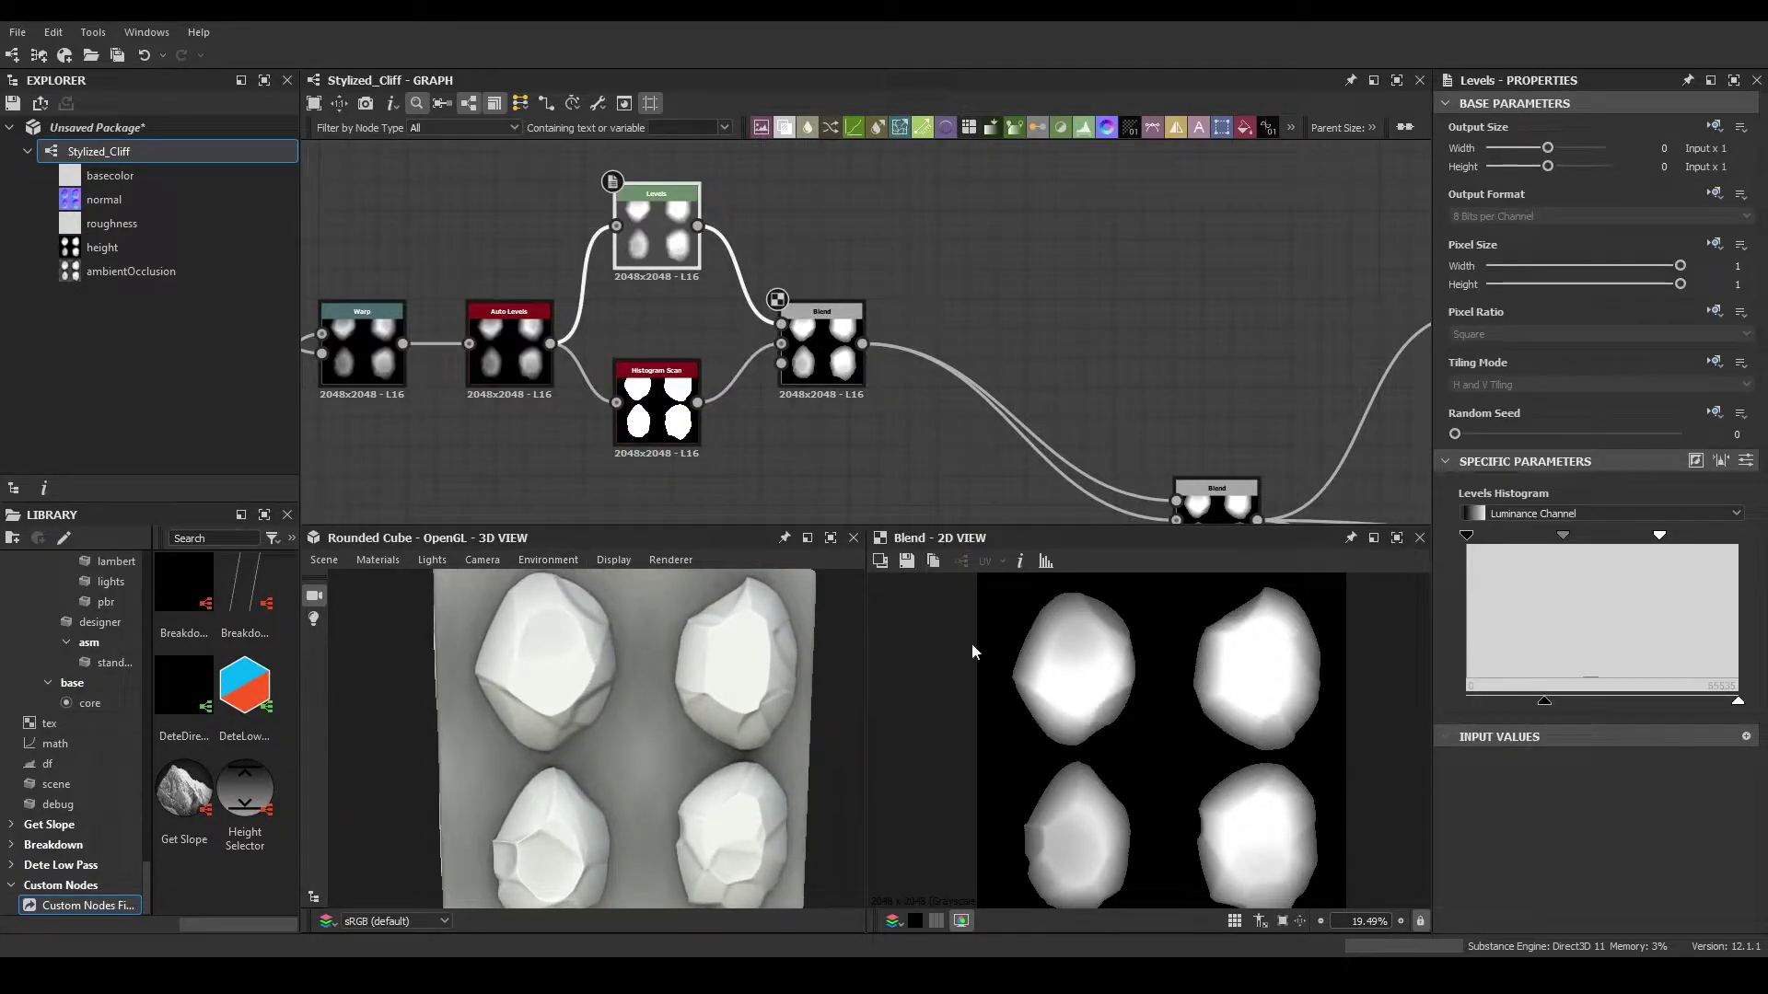
drag(1659, 537, 1539, 536)
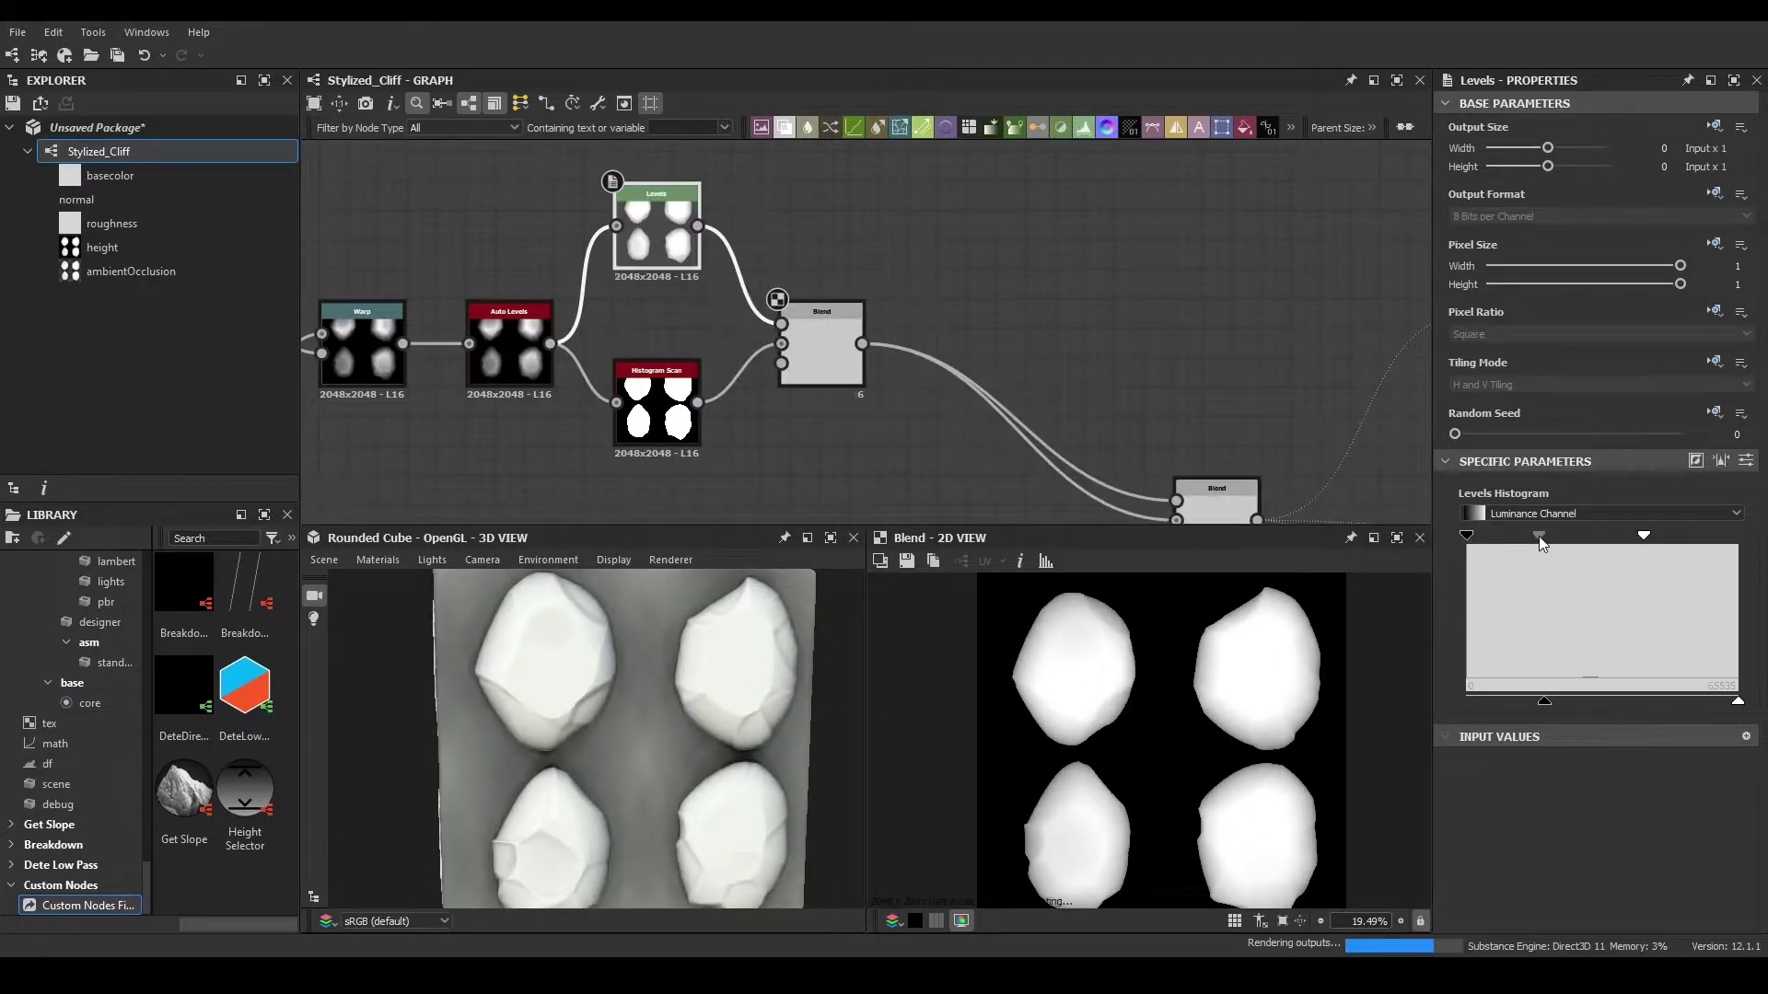
mouse_move(590, 787)
mouse_down()
mouse_move(659, 720)
mouse_move(552, 781)
mouse_move(577, 776)
mouse_up()
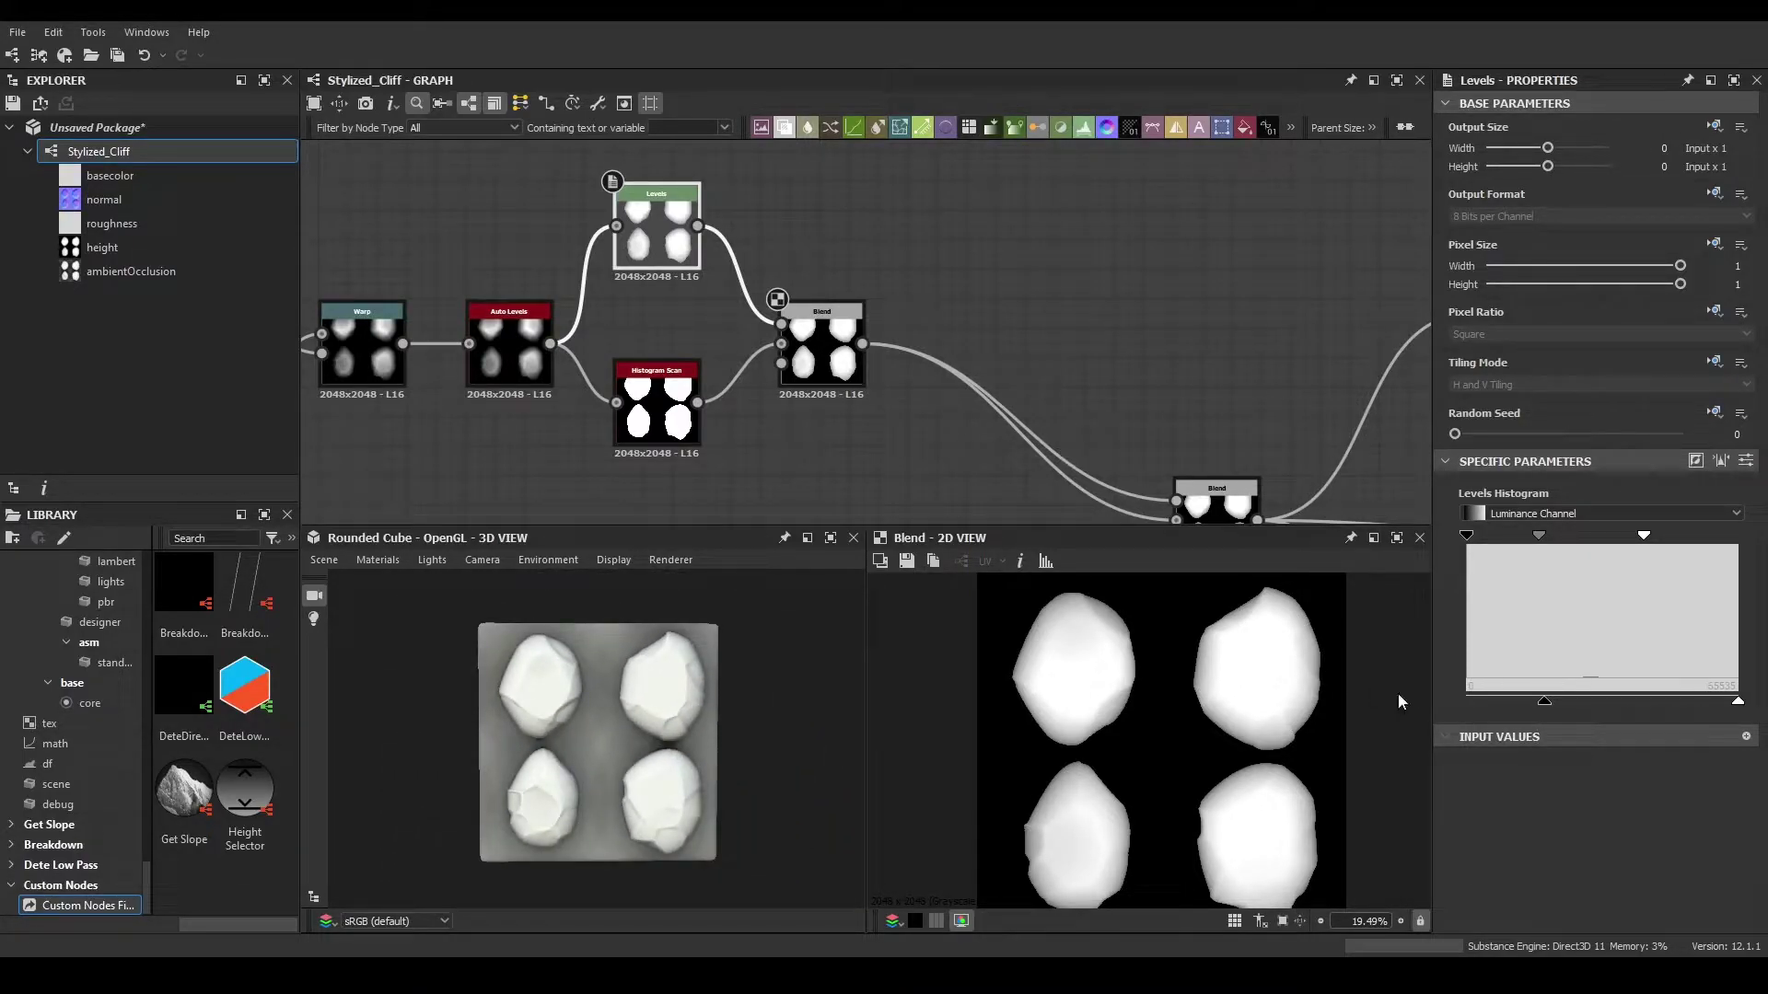
- Try a much higher output black level on the Levels node and compare the rocks in the 3D view
drag(1542, 700, 1661, 672)
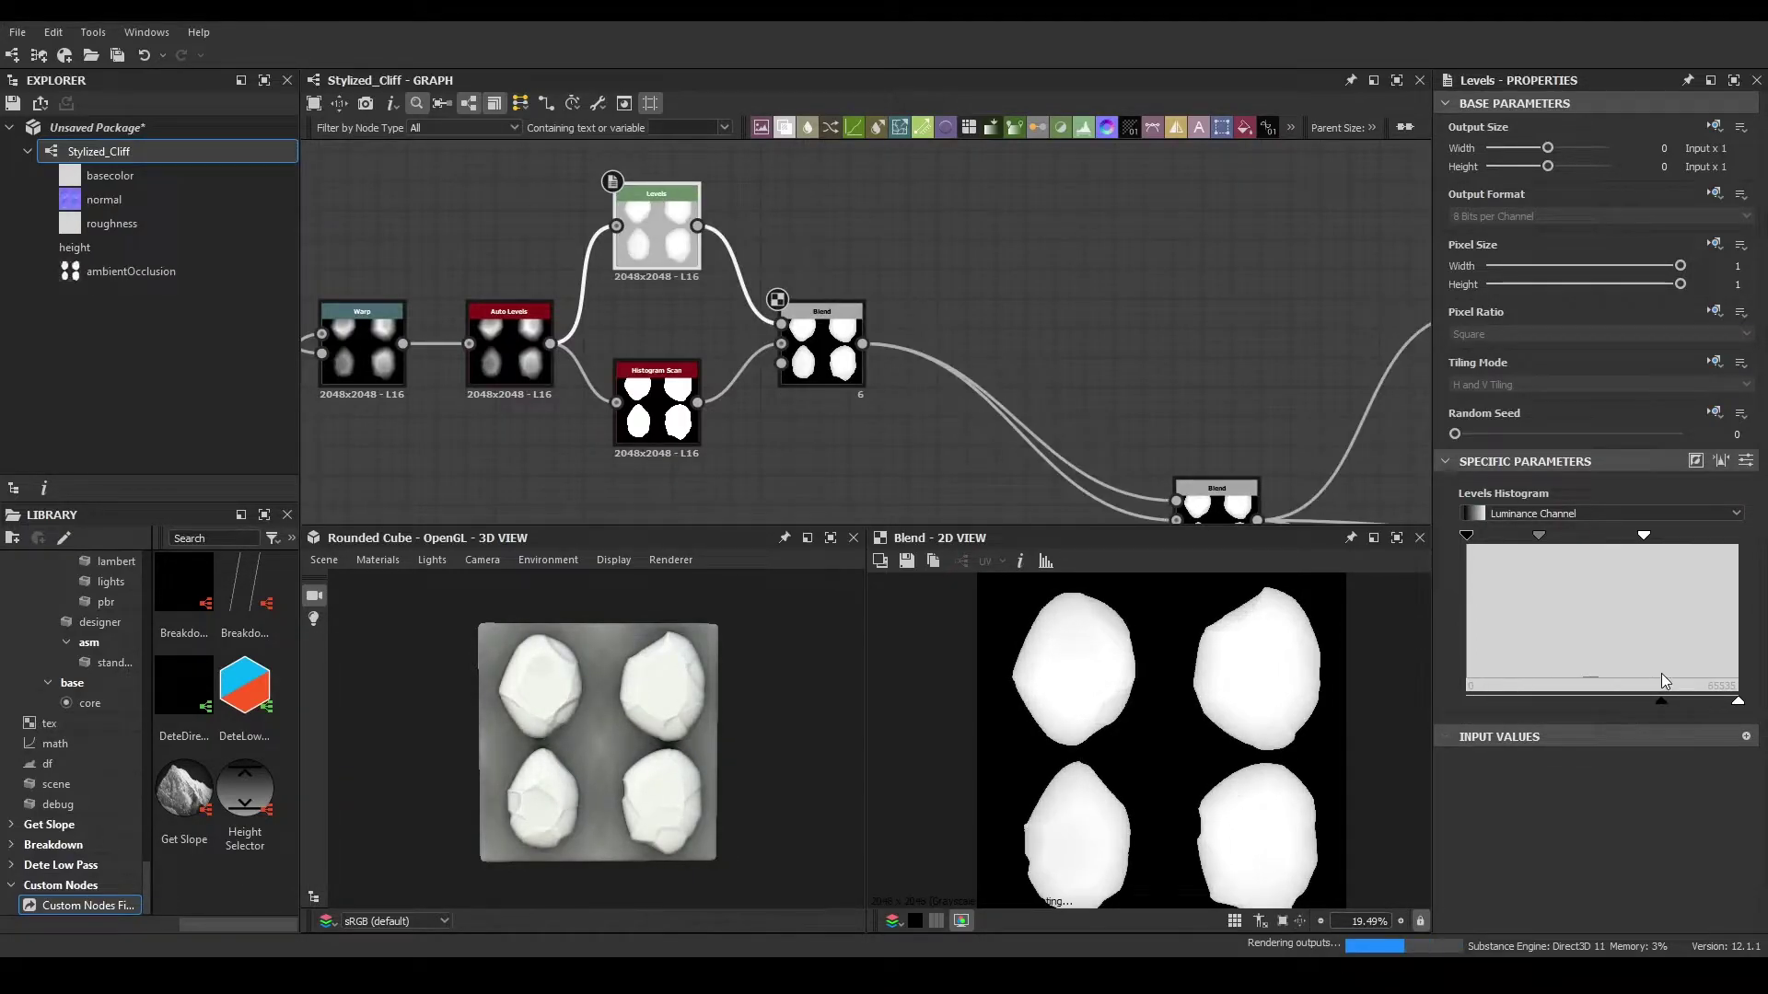
scroll(558, 700, up, 5)
drag(560, 704, 694, 697)
scroll(621, 695, down, 2)
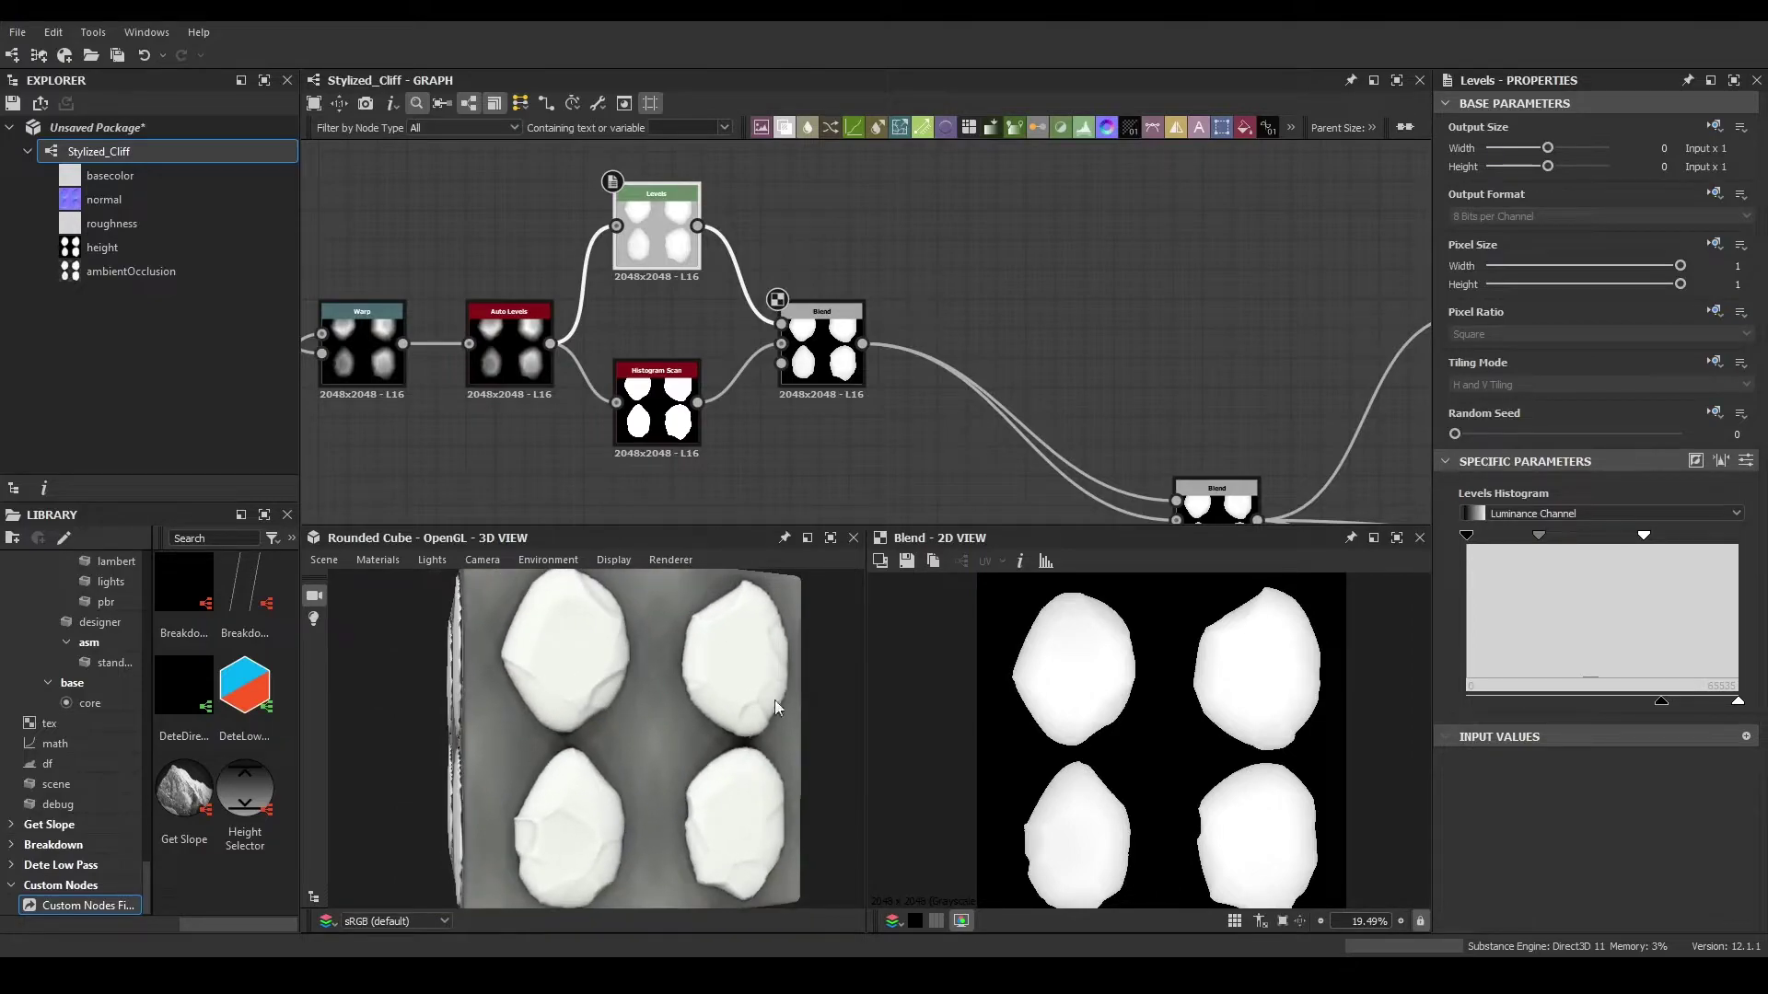
drag(1664, 701, 1540, 698)
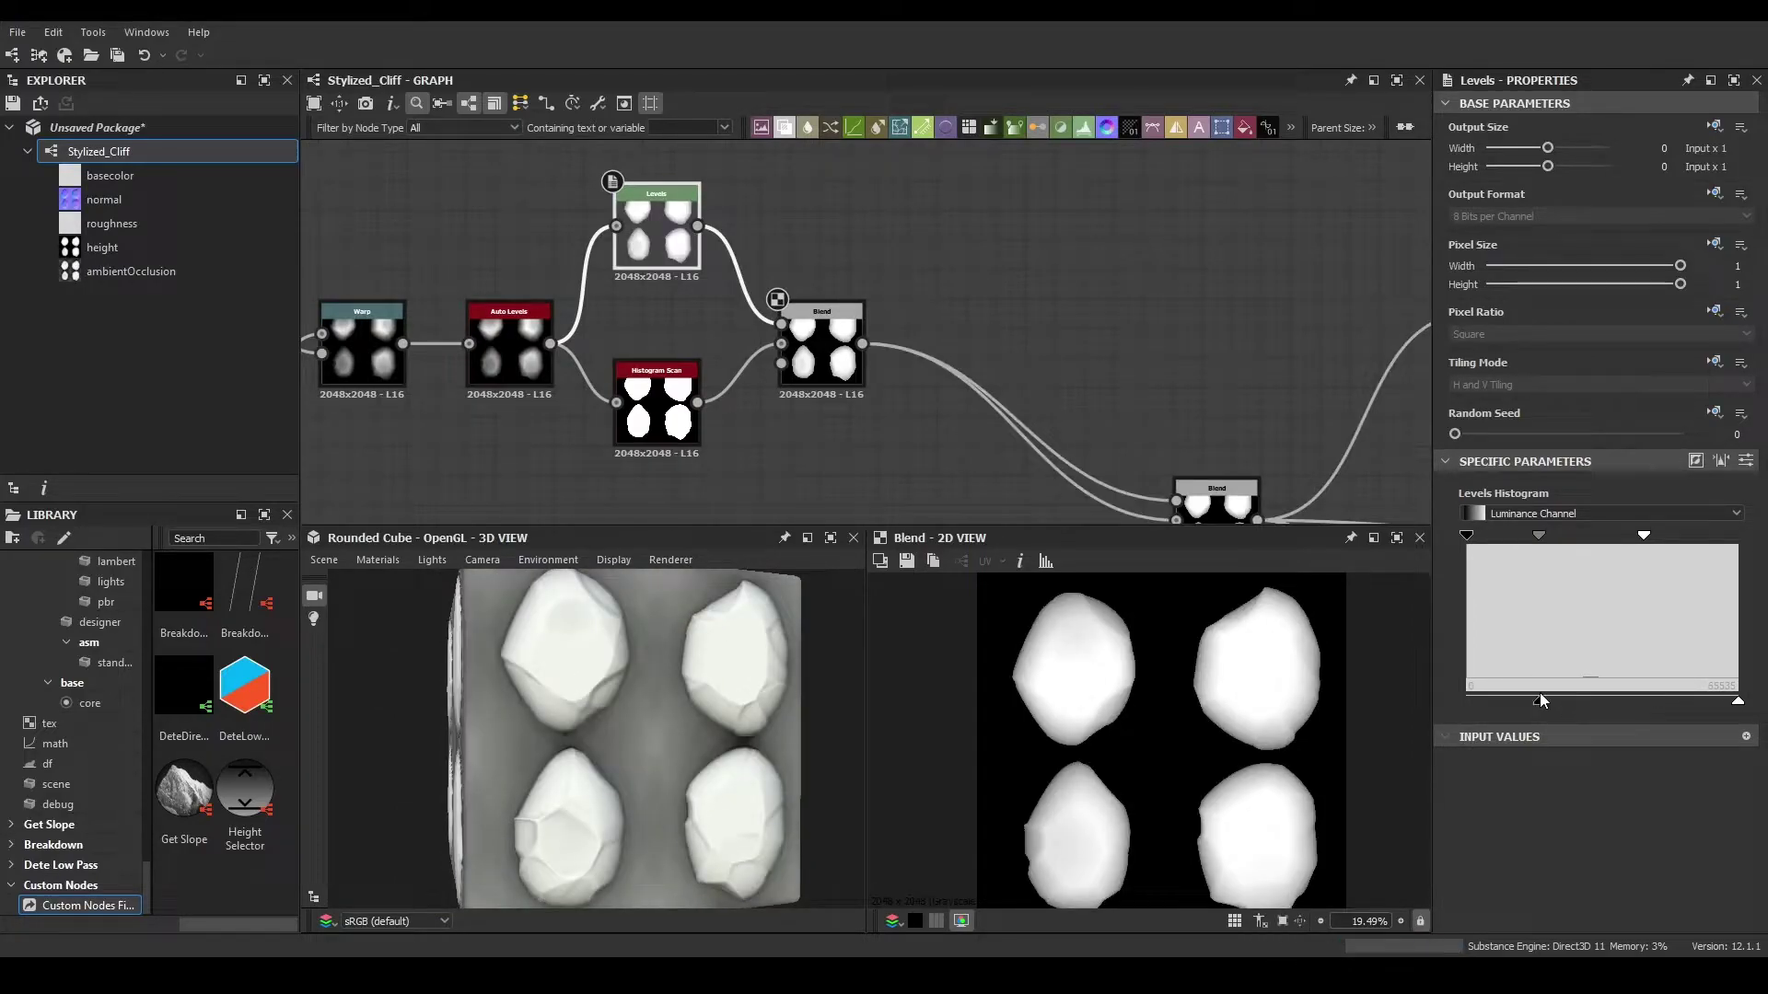
drag(692, 737, 622, 734)
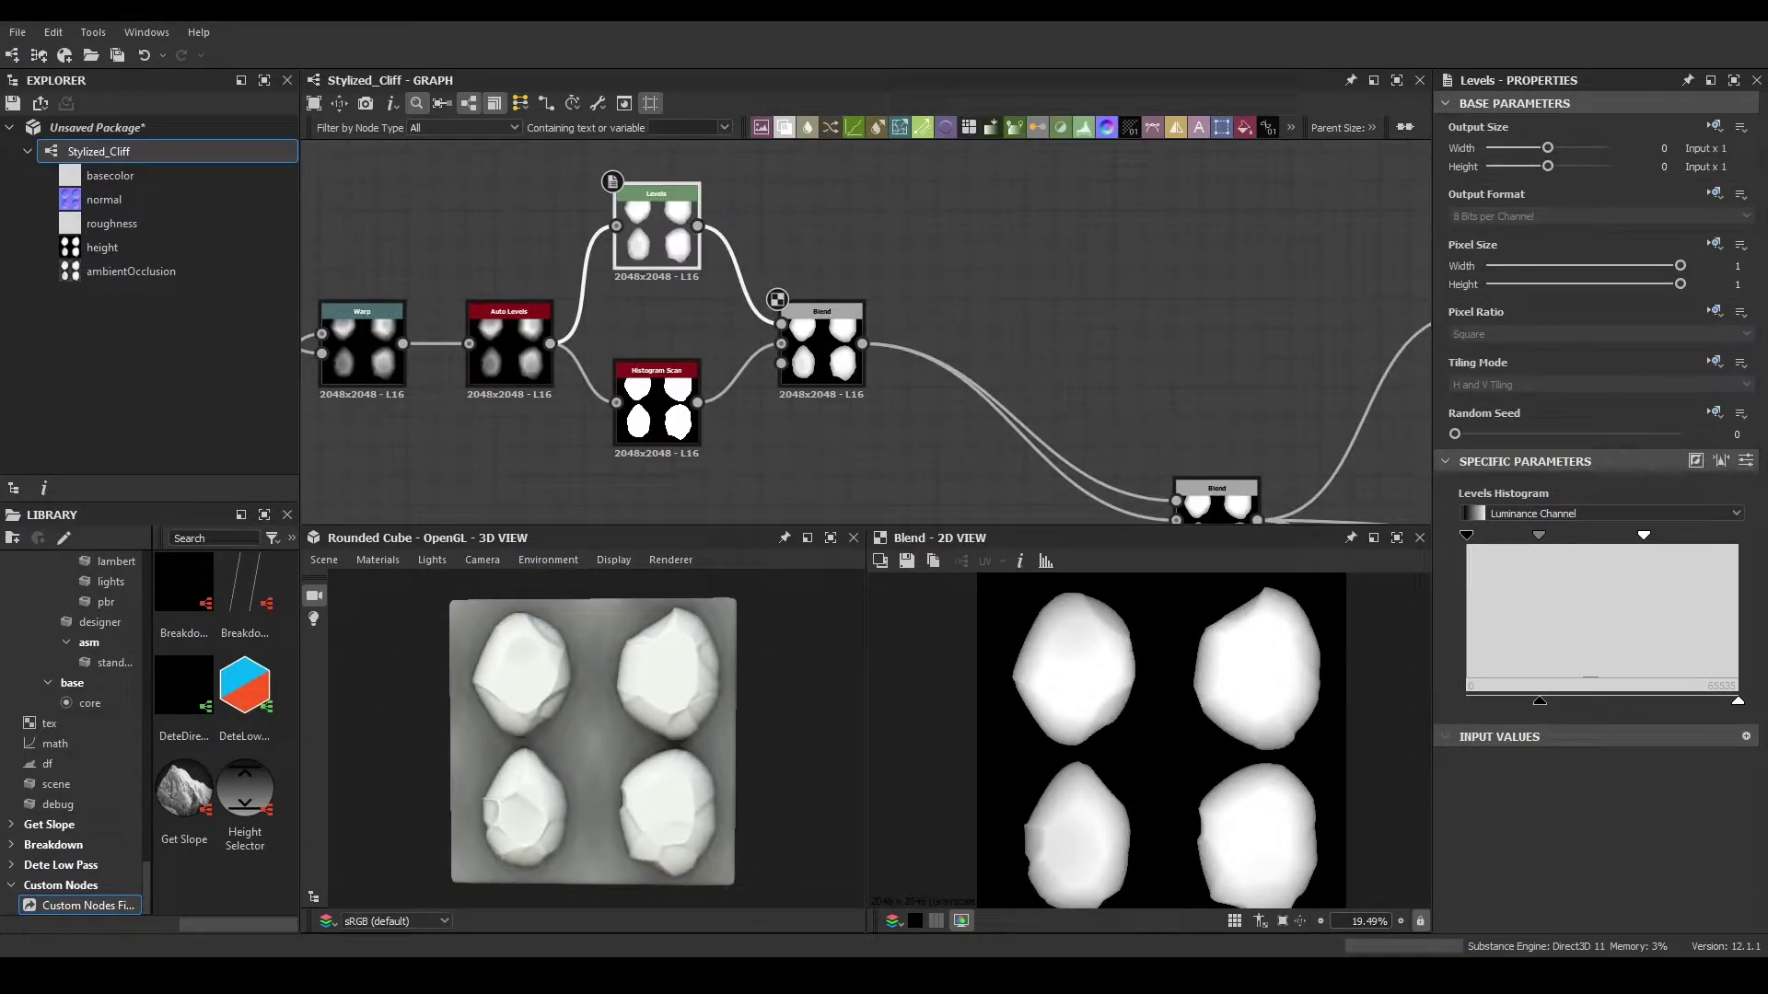
- Enclose all the rock-shape nodes in a frame titled "Main 4 Shapes"
scroll(824, 355, down, 4)
middle_drag(755, 411, 1087, 385)
scroll(1050, 331, down, 1)
drag(1195, 195, 632, 470)
key(space)
text(fra)
click(675, 423)
click(1537, 197)
key(ctrl+a)
key(BackSpace)
text(Main 4 Shapes)
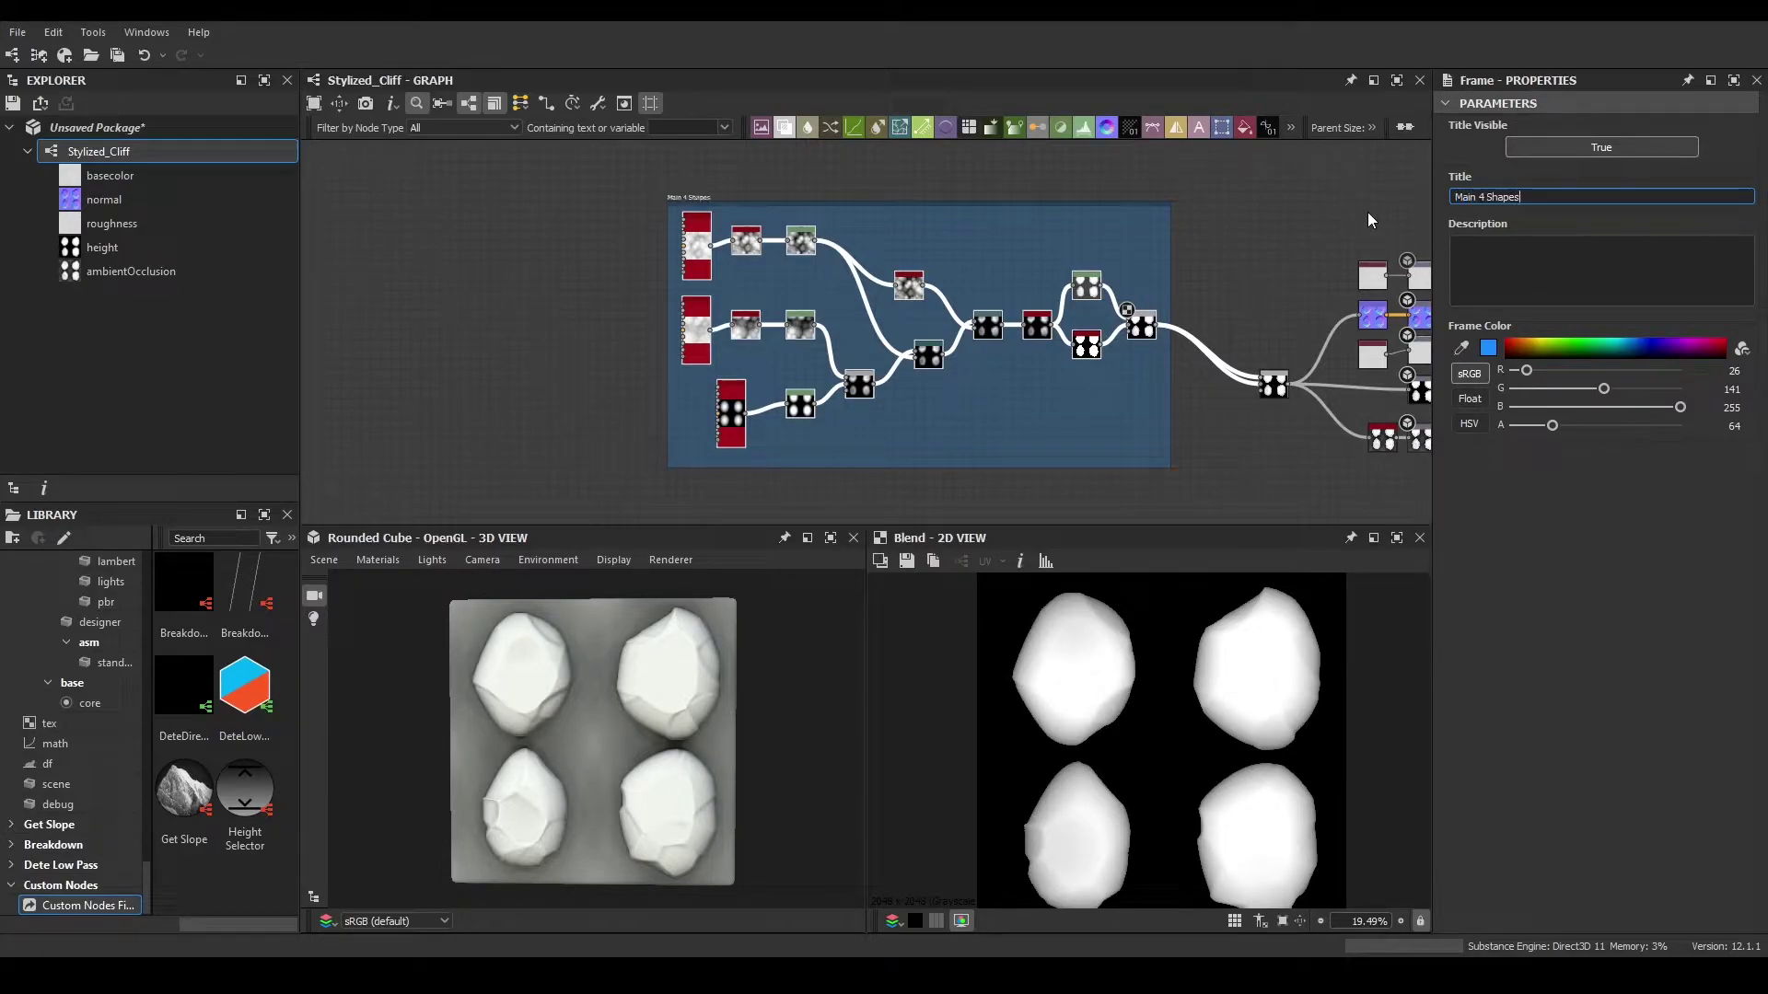
- Move the Main 4 Shapes frame with its nodes farther from the final Blend and output nodes
middle_drag(1287, 276, 1150, 300)
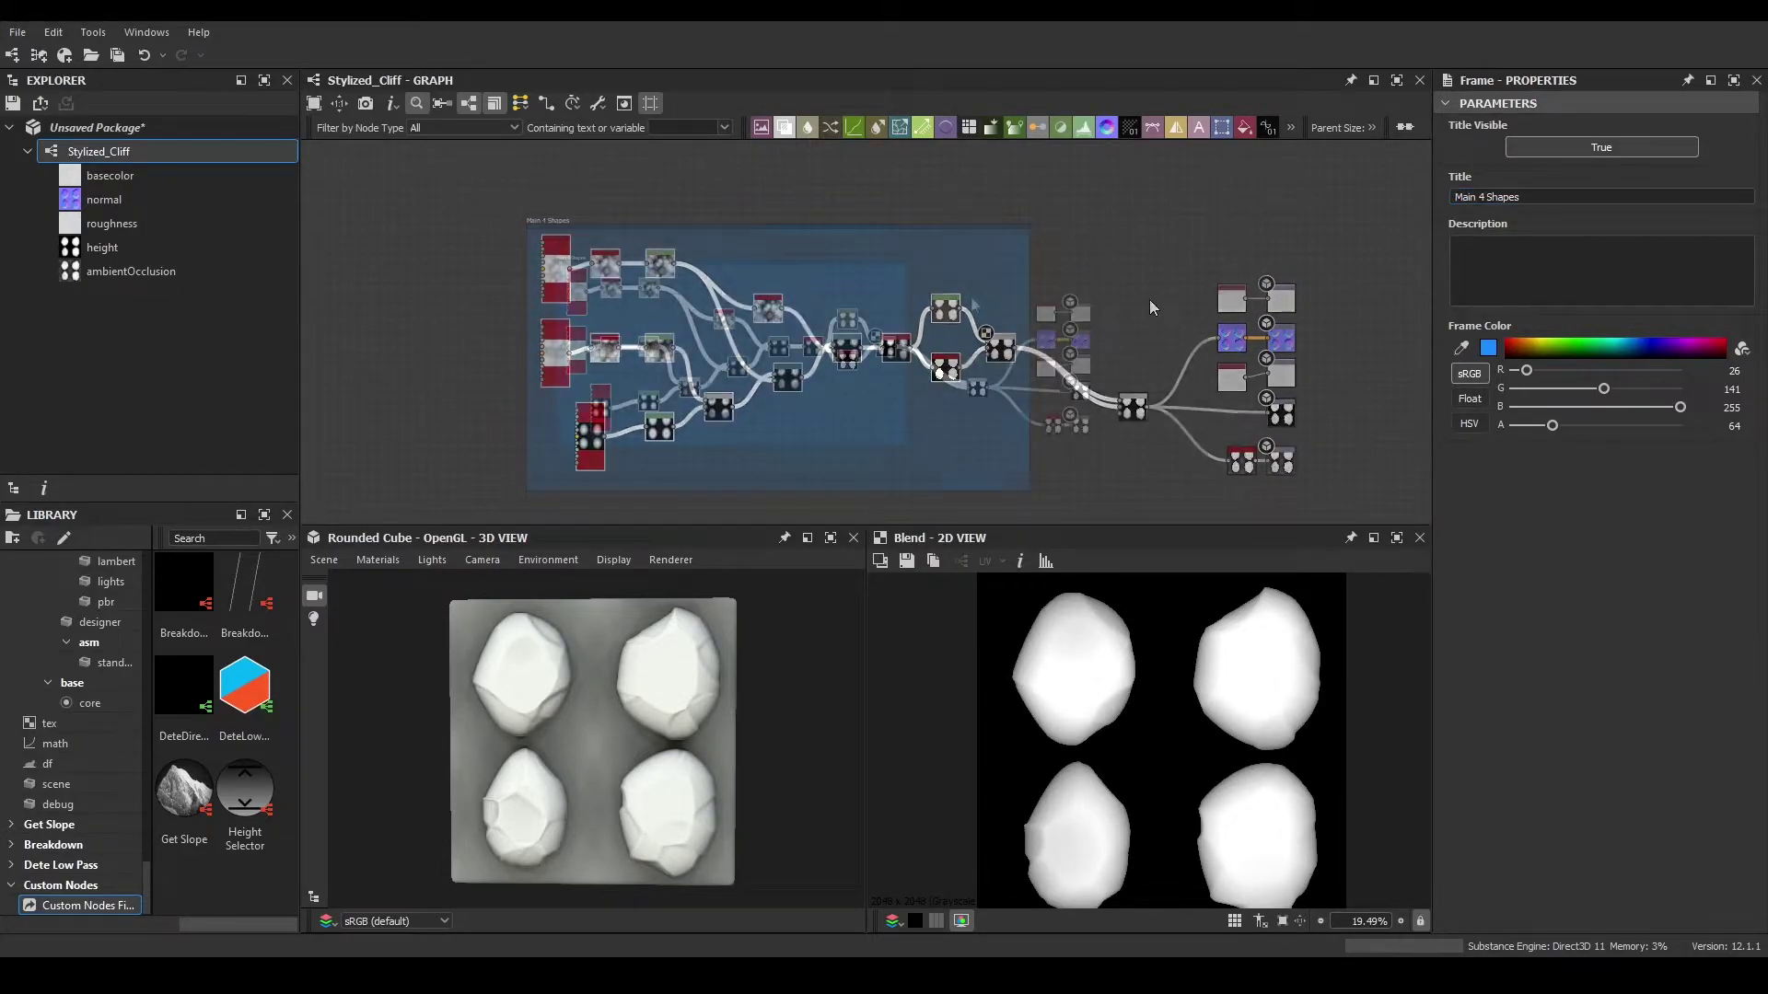
middle_drag(953, 298, 972, 302)
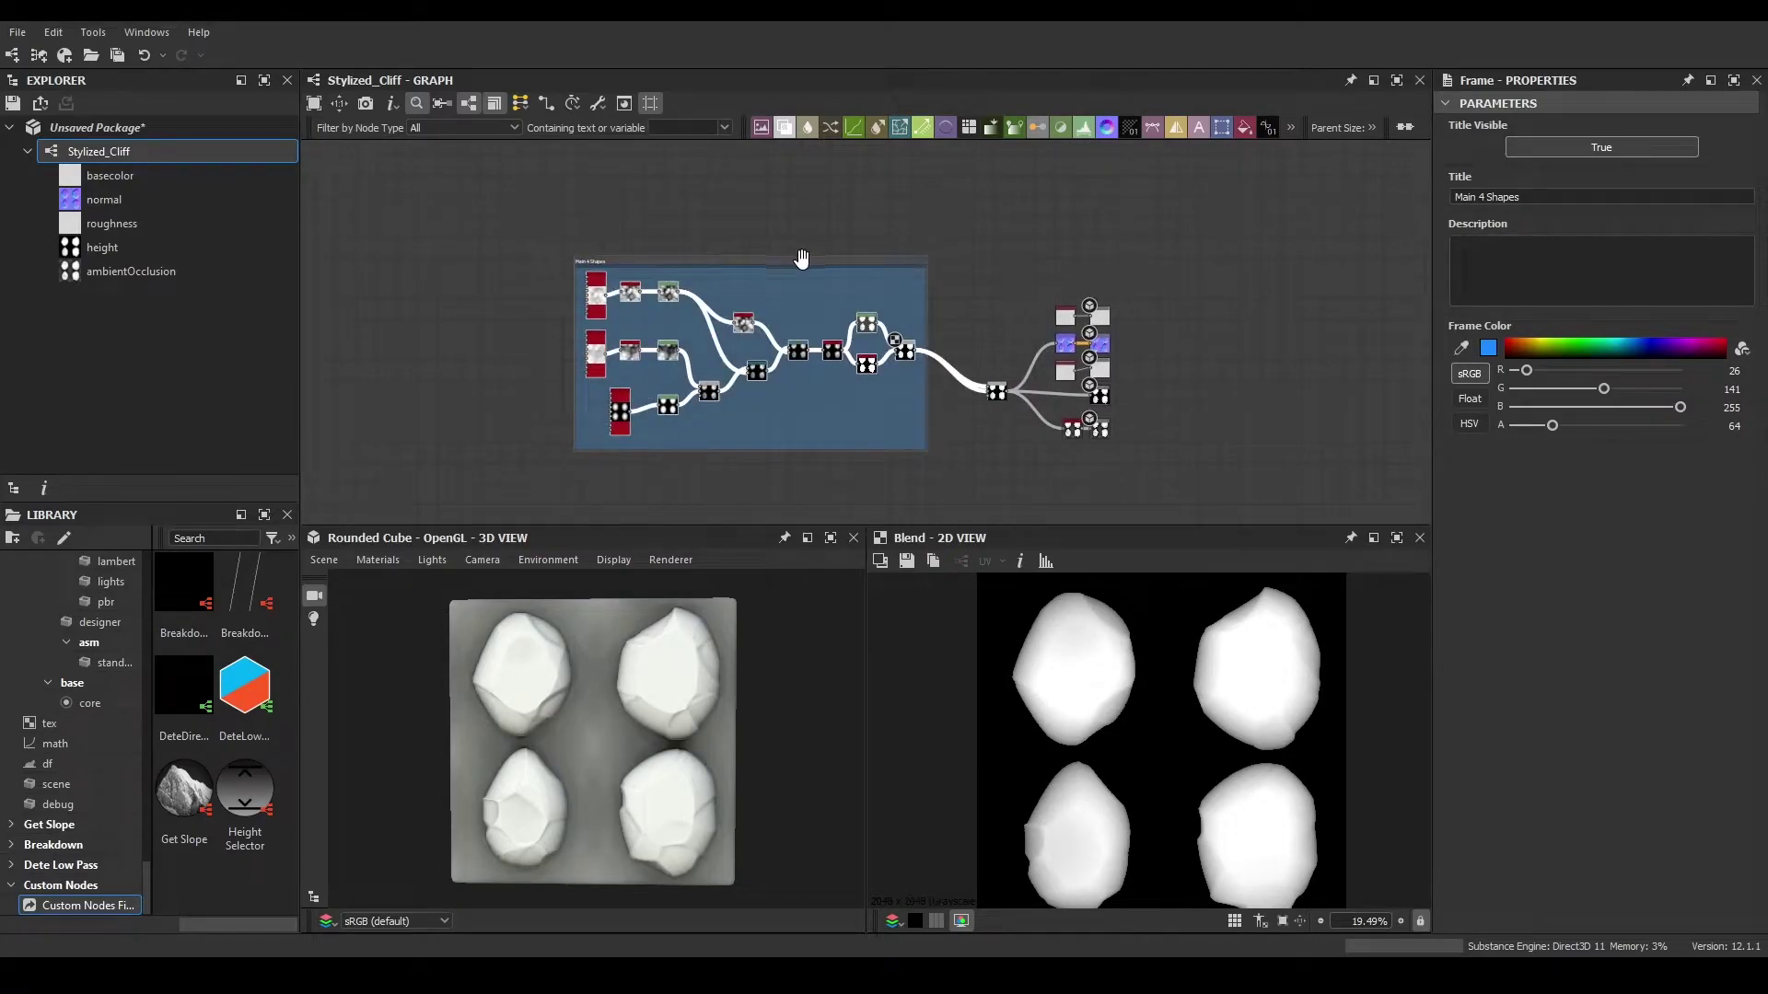
drag(801, 258, 517, 283)
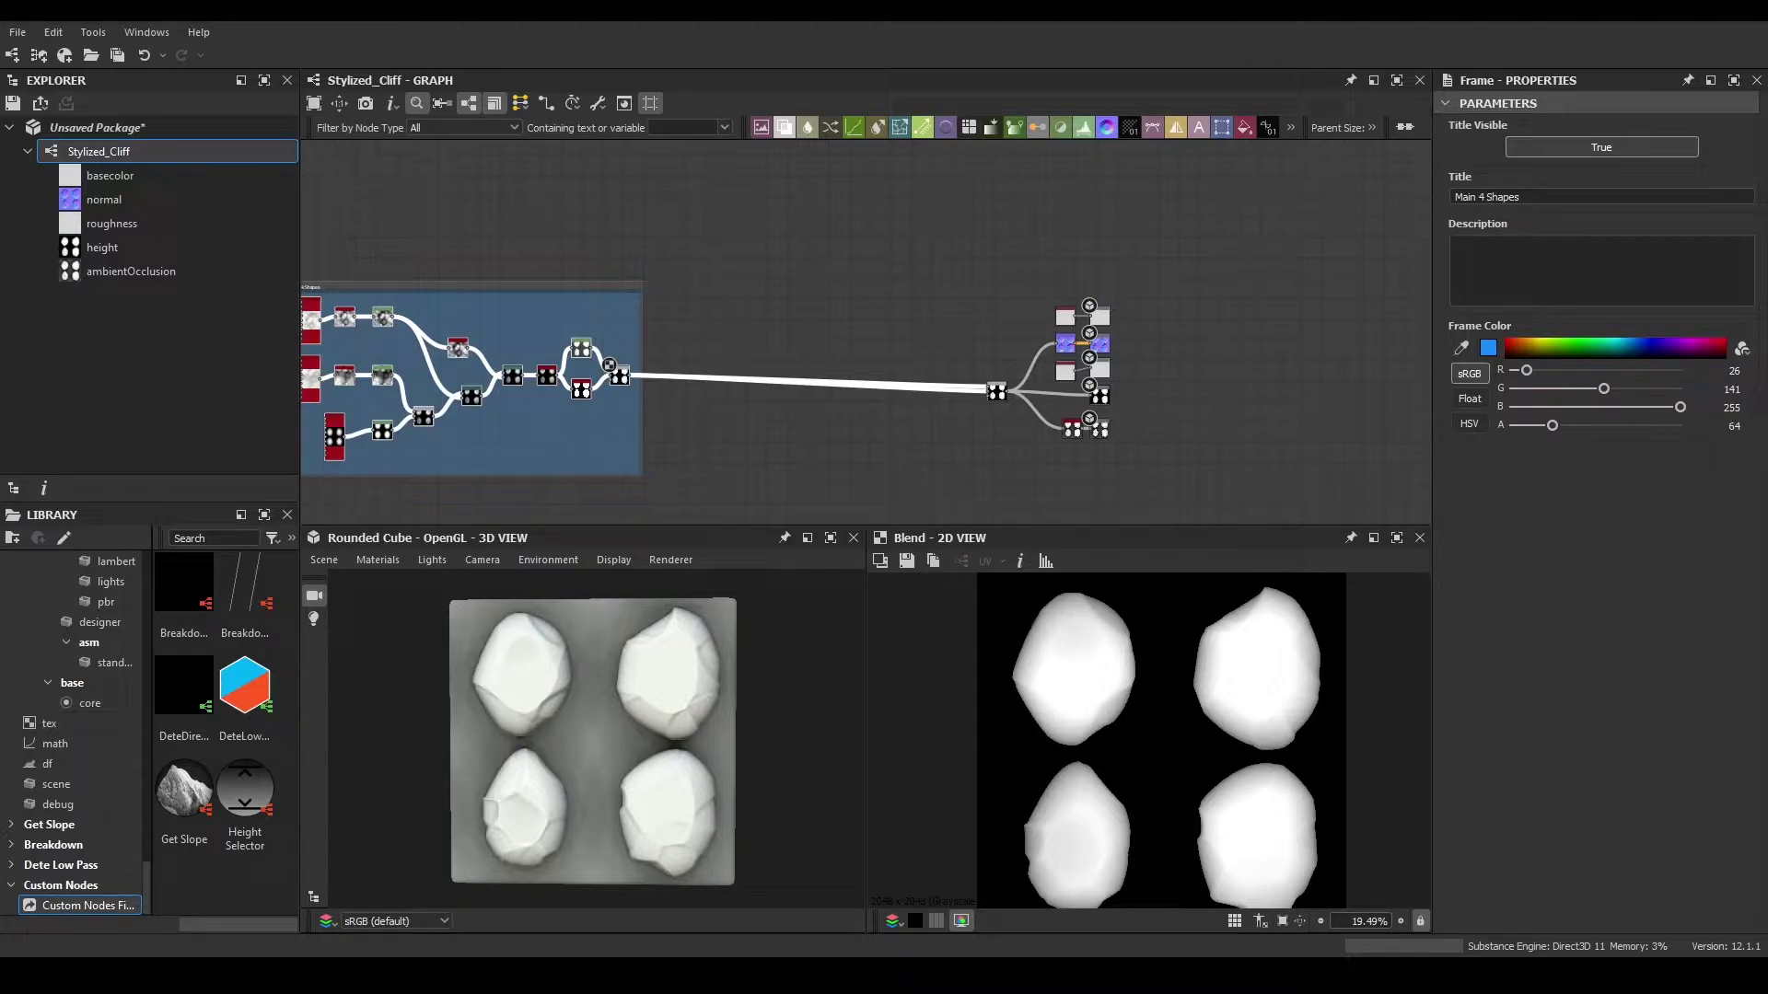
- Add a Histogram Scan node outside the frame, fed by the Main 4 Shapes group's last Blend
scroll(618, 339, up, 4)
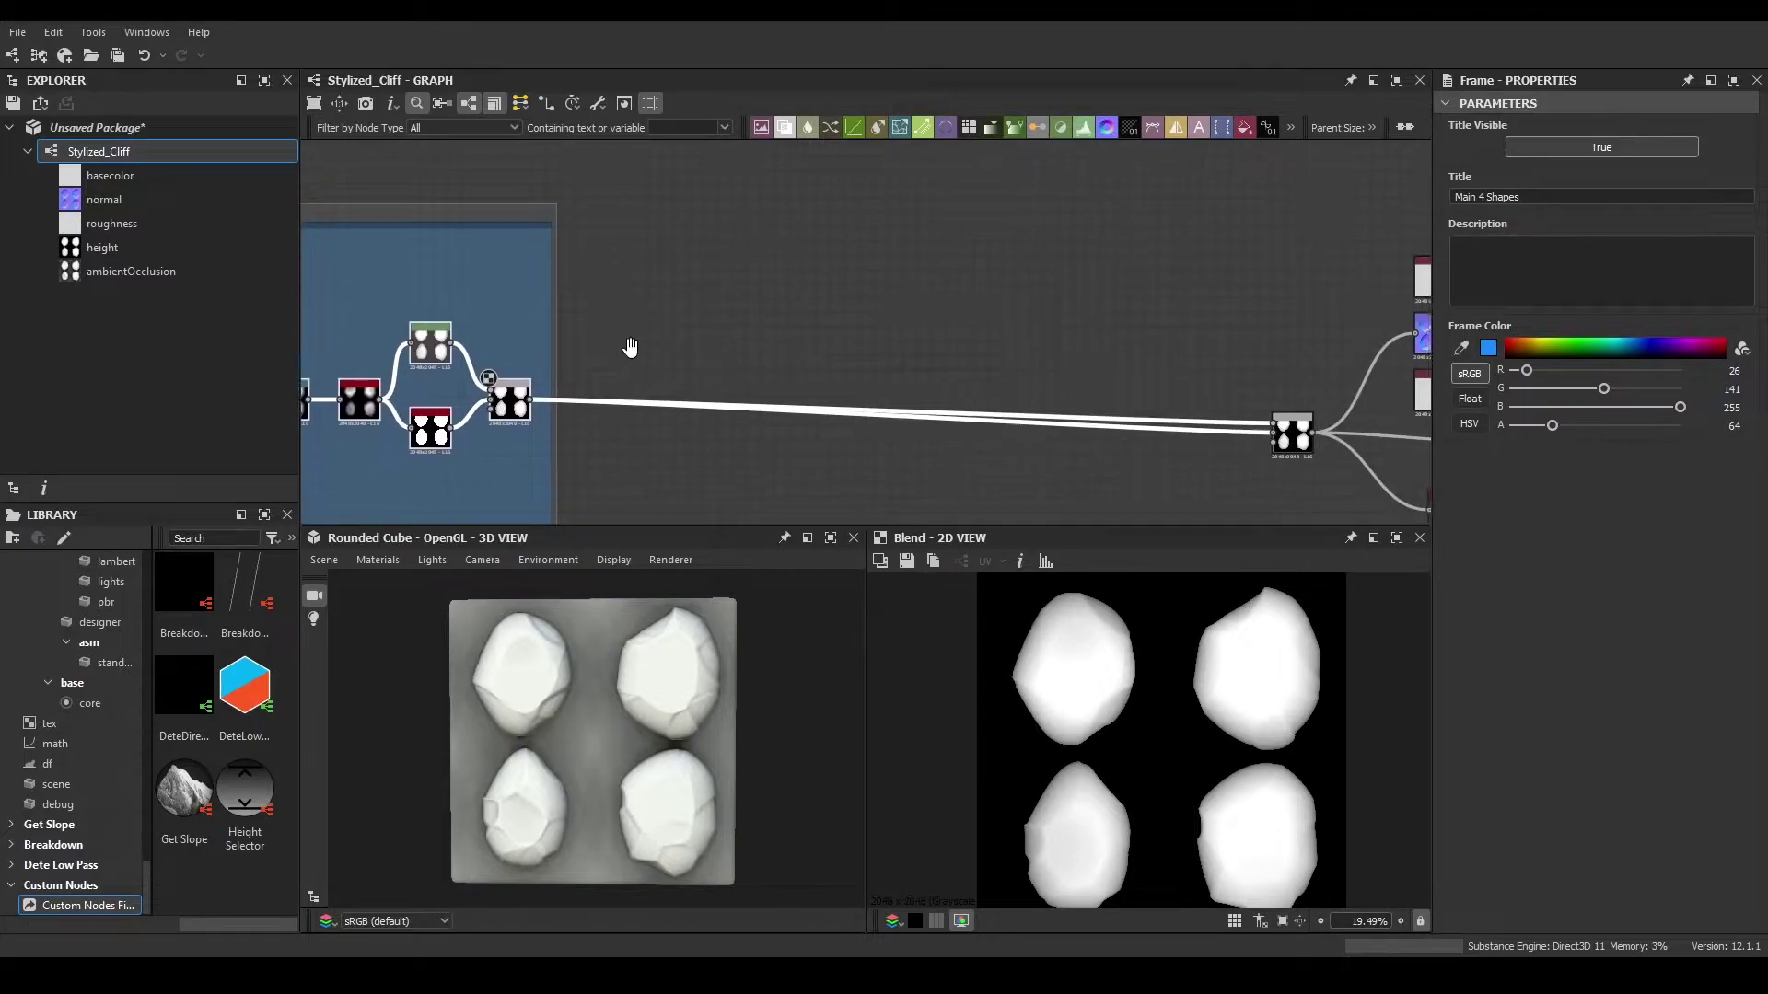
middle_drag(587, 321, 567, 316)
scroll(492, 319, up, 2)
middle_drag(900, 320, 852, 317)
scroll(782, 318, down, 4)
scroll(751, 340, up, 3)
drag(628, 339, 783, 220)
text(histo)
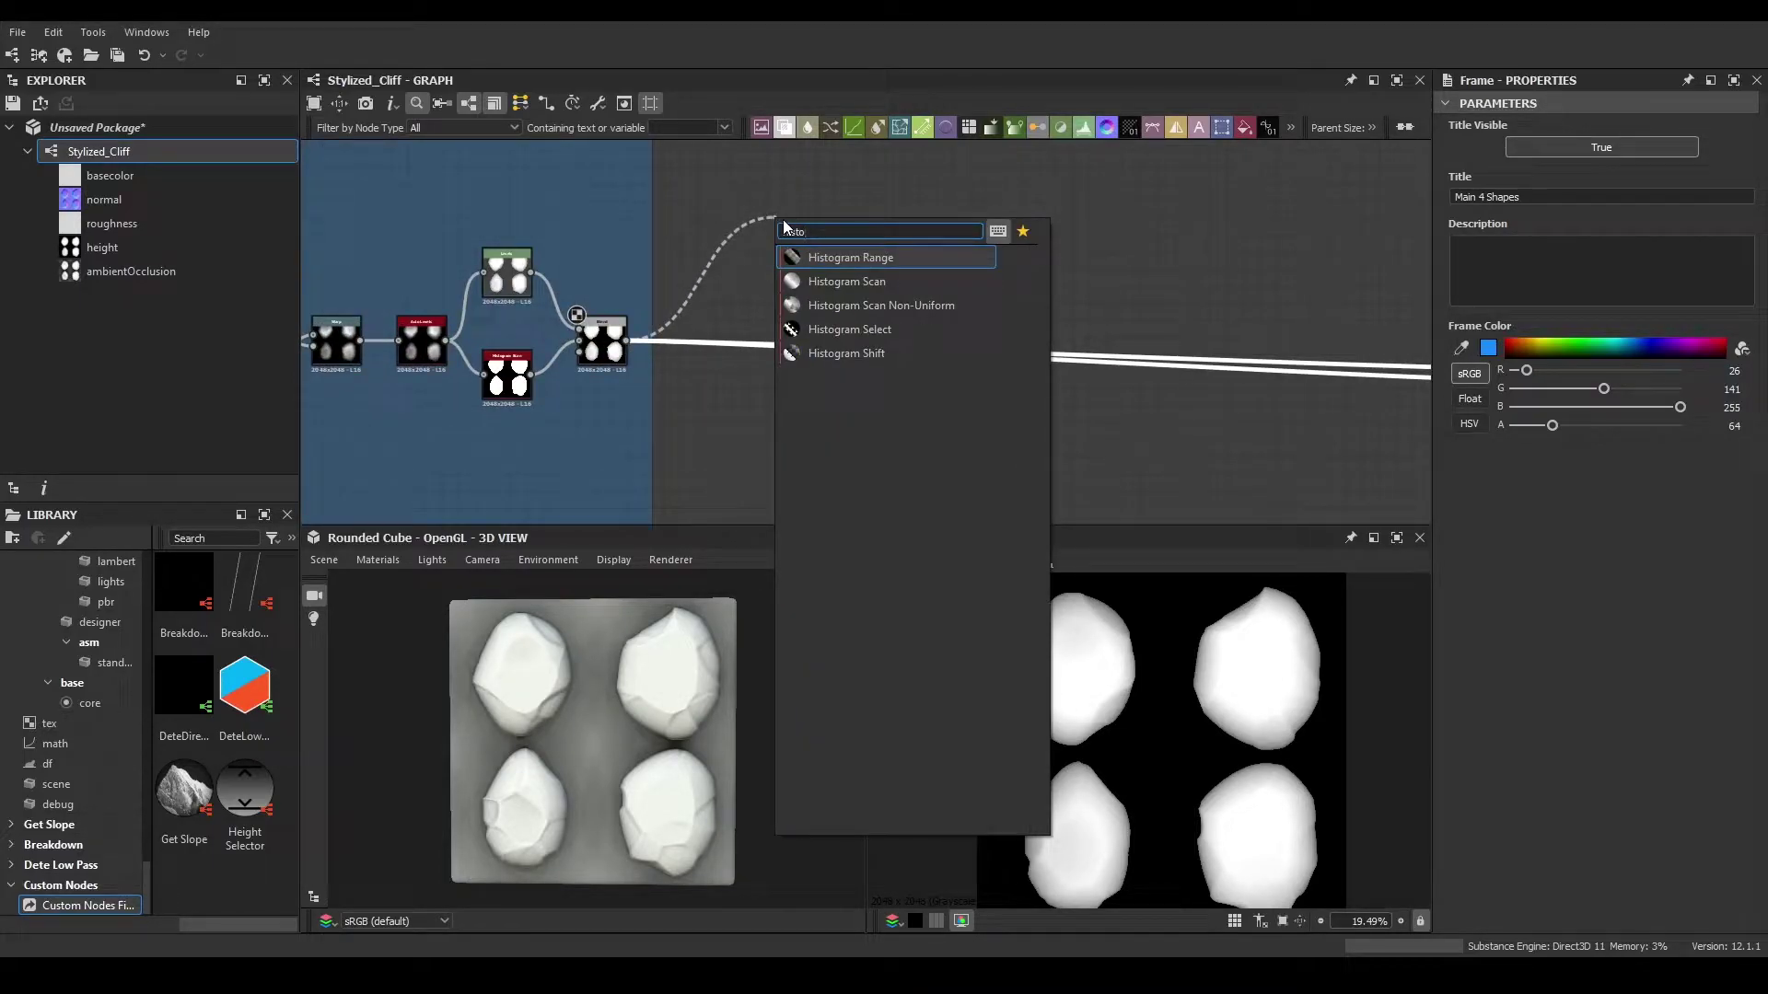
key(Down)
key(Return)
- Reposition the new Histogram Scan node above the frame's output links and raise its Position to the maximum
middle_drag(865, 286, 860, 334)
scroll(855, 326, up, 3)
drag(781, 221, 709, 254)
scroll(1484, 625, down, 3)
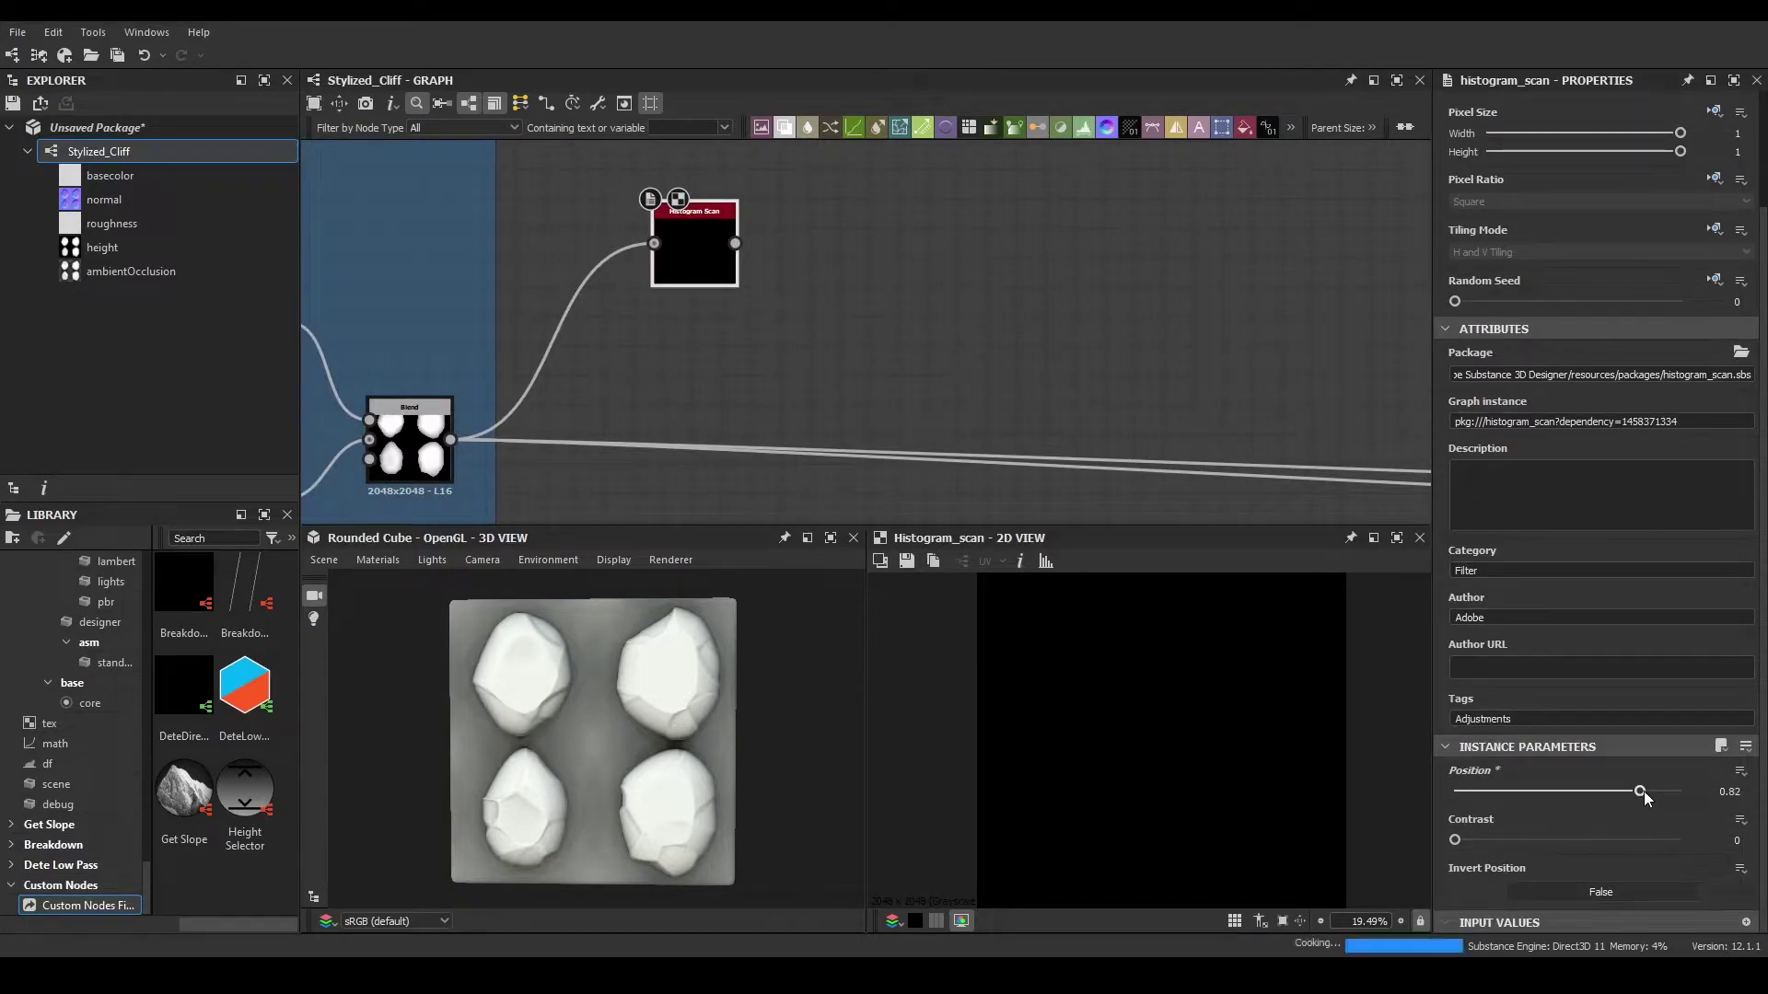
drag(1637, 791, 1685, 791)
- Add a Flood Fill node fed by the new Histogram Scan's output
middle_drag(888, 276, 926, 383)
drag(732, 349, 685, 378)
drag(726, 378, 837, 385)
text(flood fill)
key(Return)
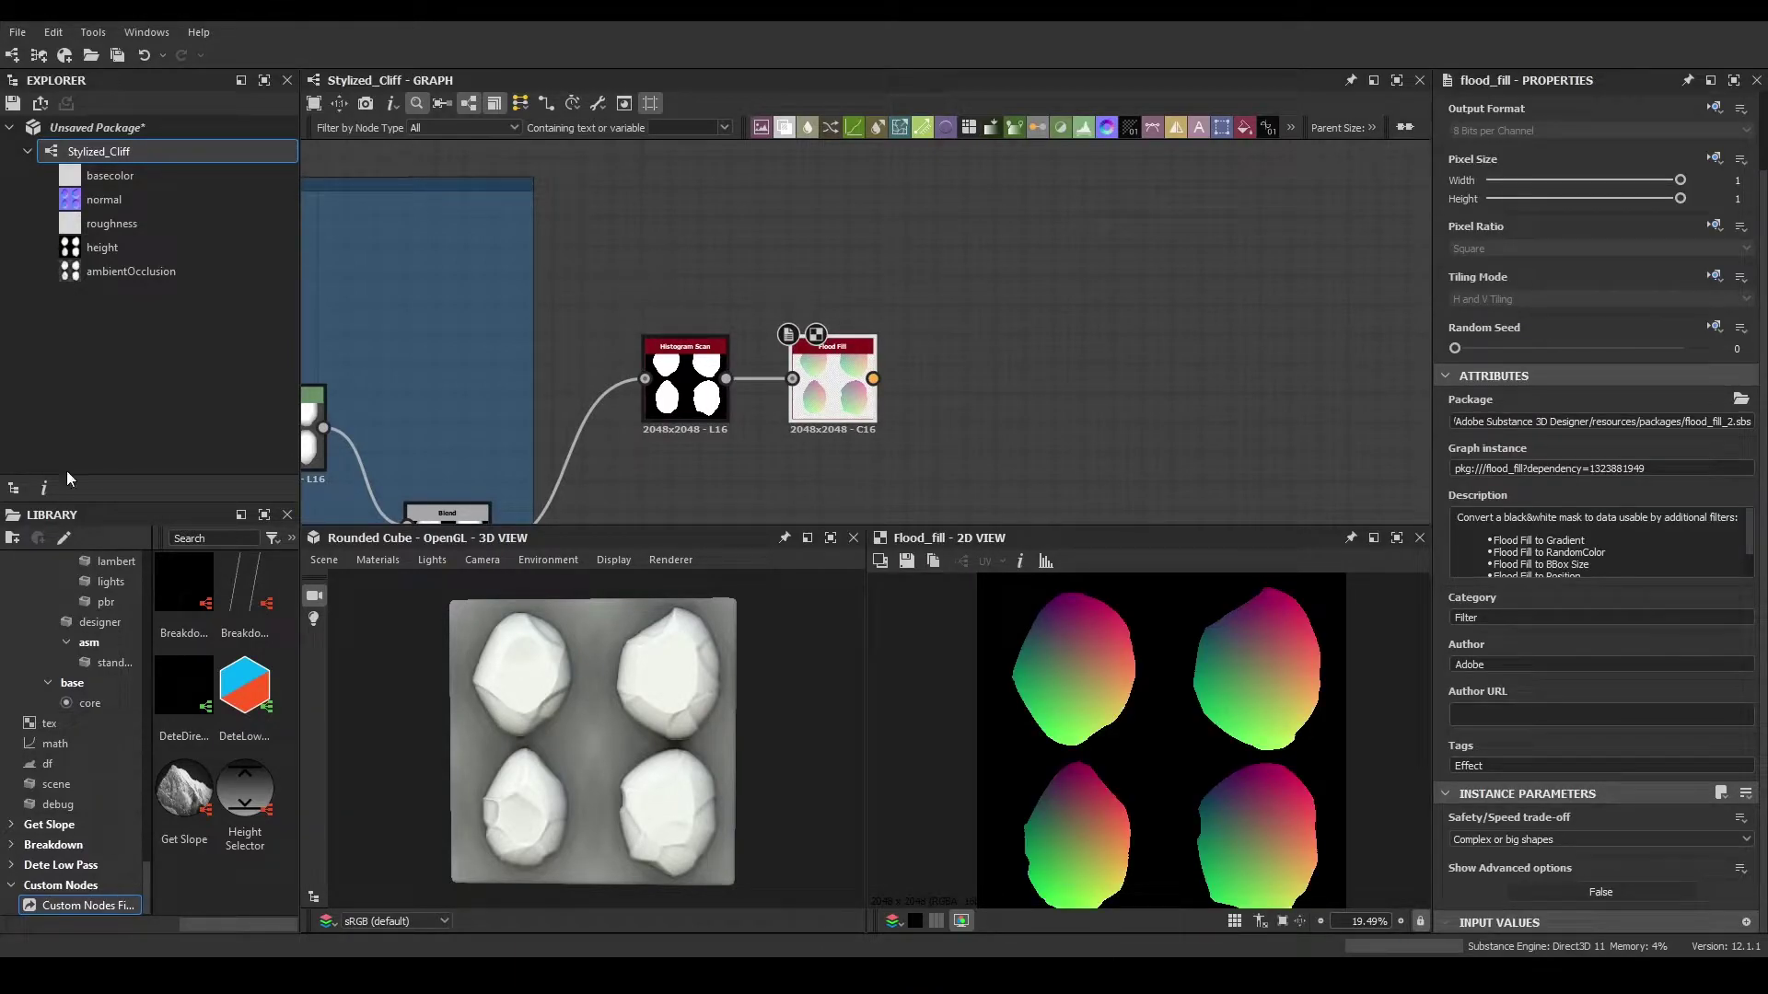
- Add a Flood Fill to Gradient node above the Flood Fill, fed by the Flood Fill's output
scroll(860, 424, up, 2)
middle_drag(927, 350, 836, 463)
drag(787, 472, 808, 306)
text(fl)
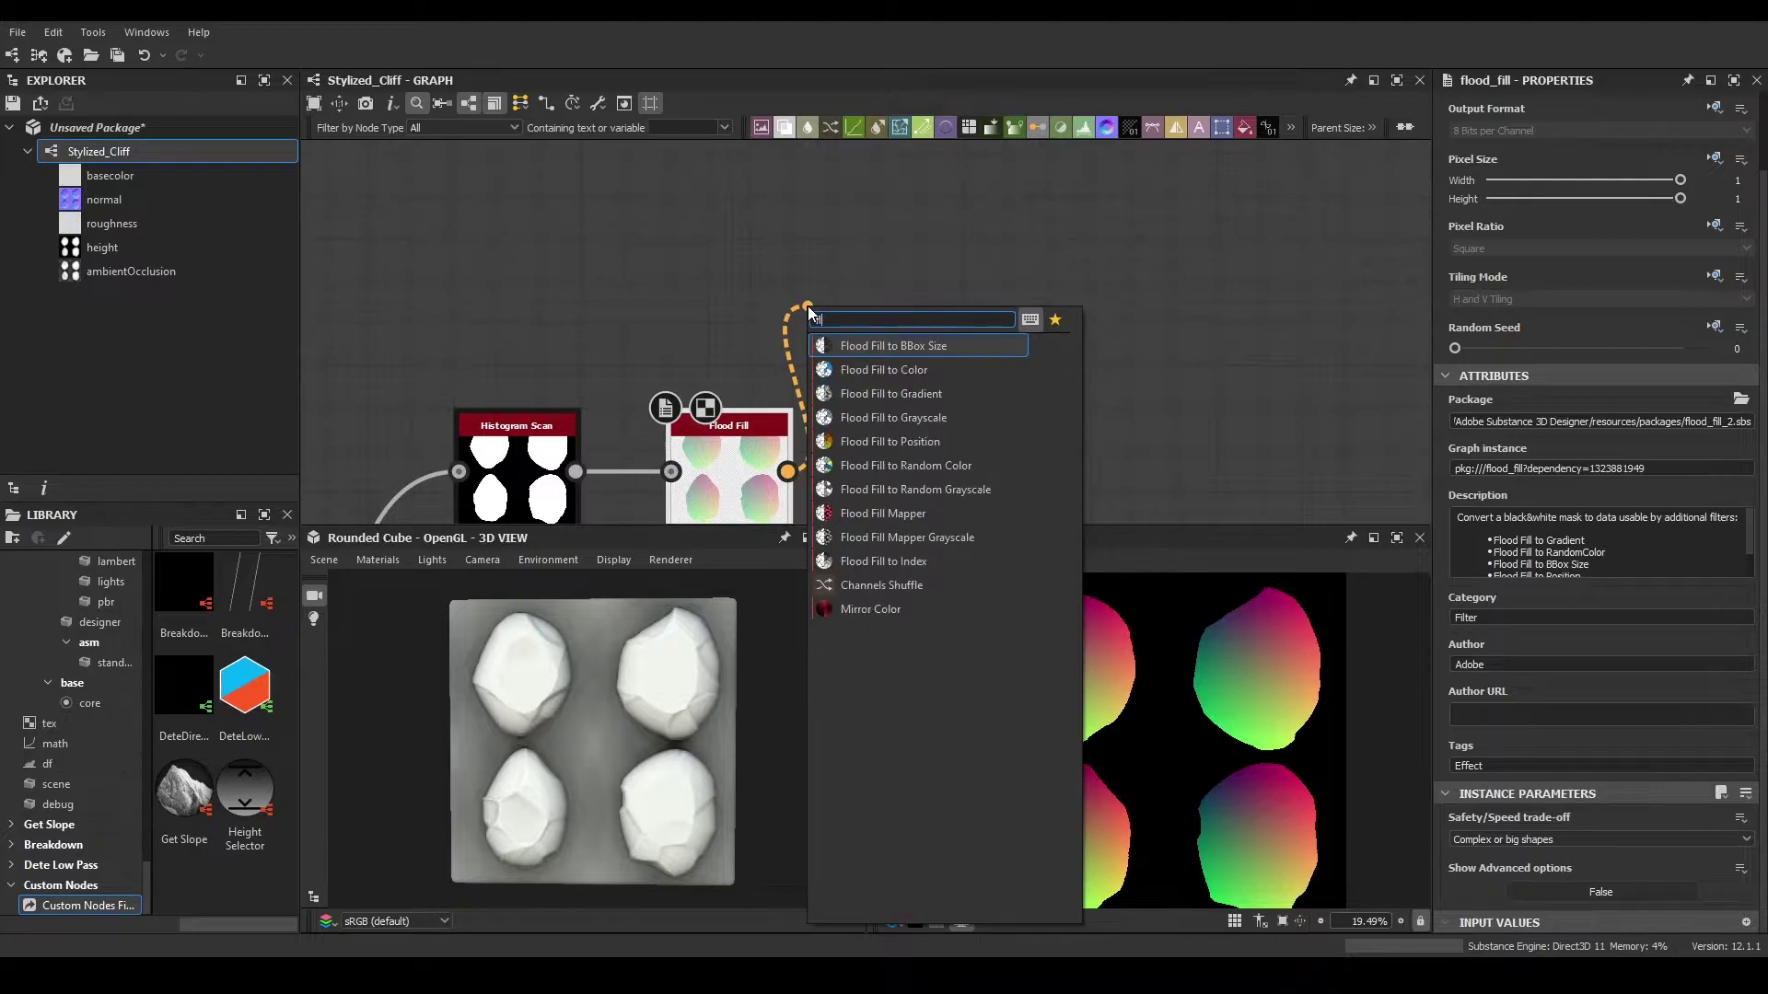
key(Down)
key(Down)
key(Return)
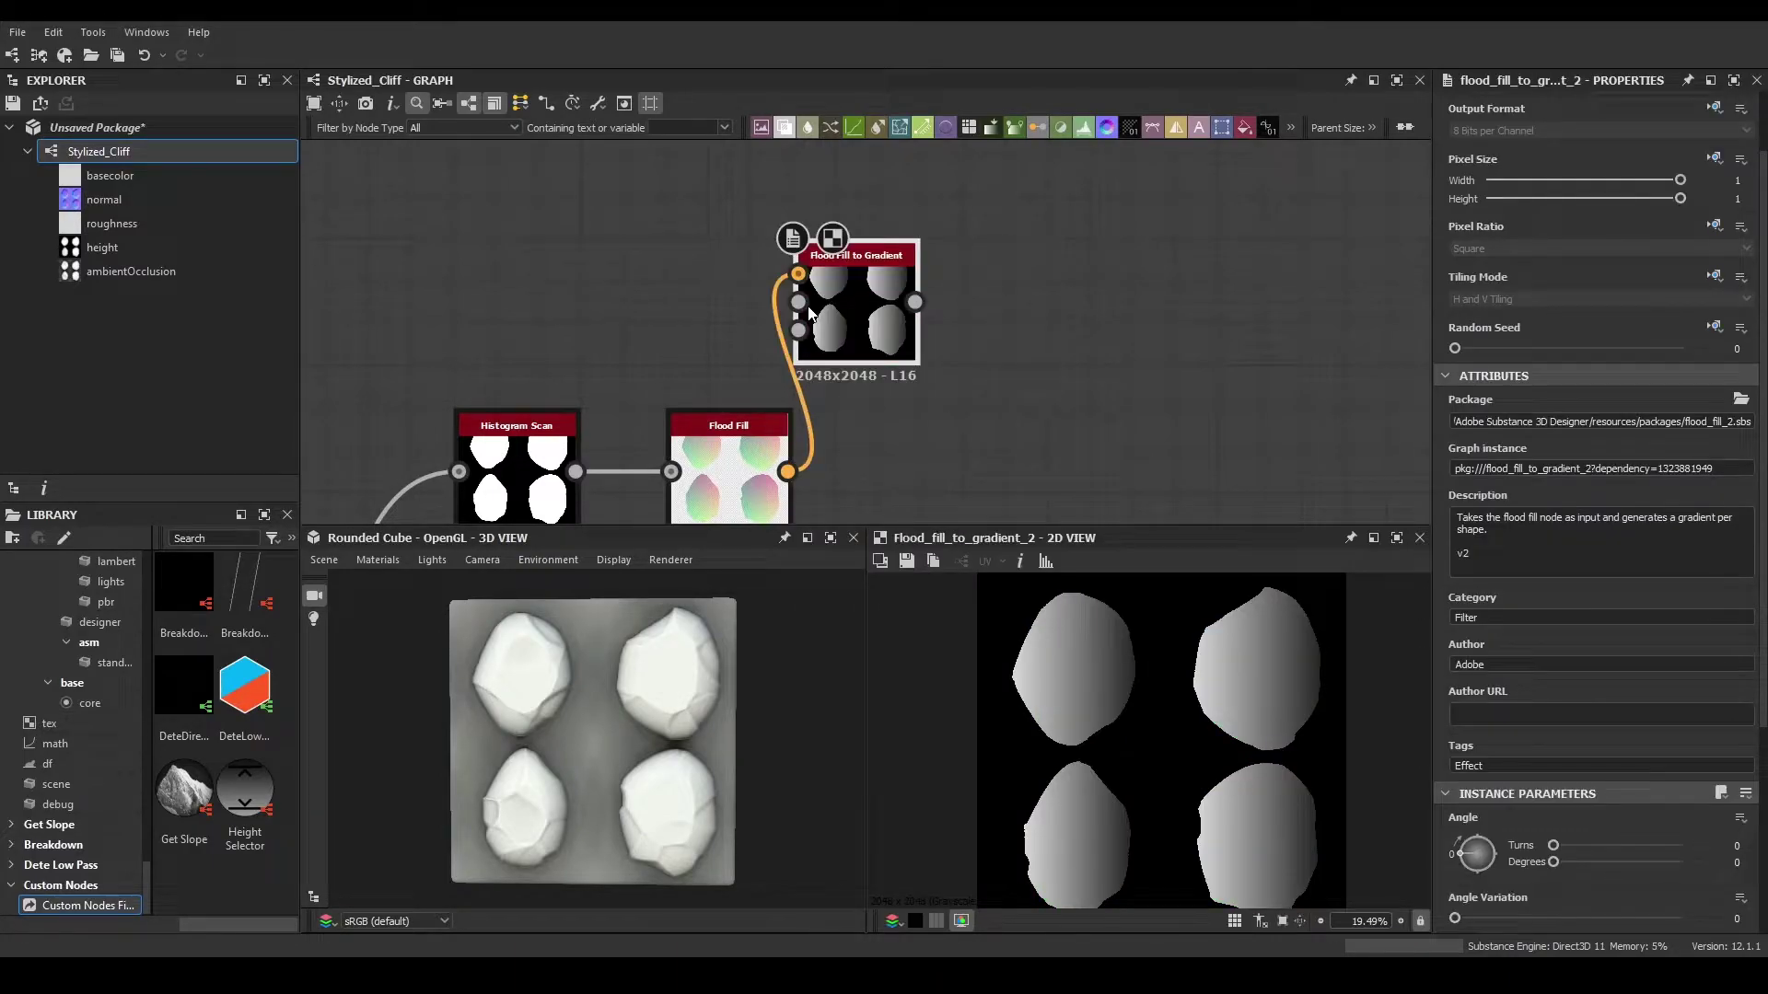
- Add a Levels node after Flood Fill to Gradient and raise its input black point to about two thirds of the range
middle_drag(939, 302, 681, 375)
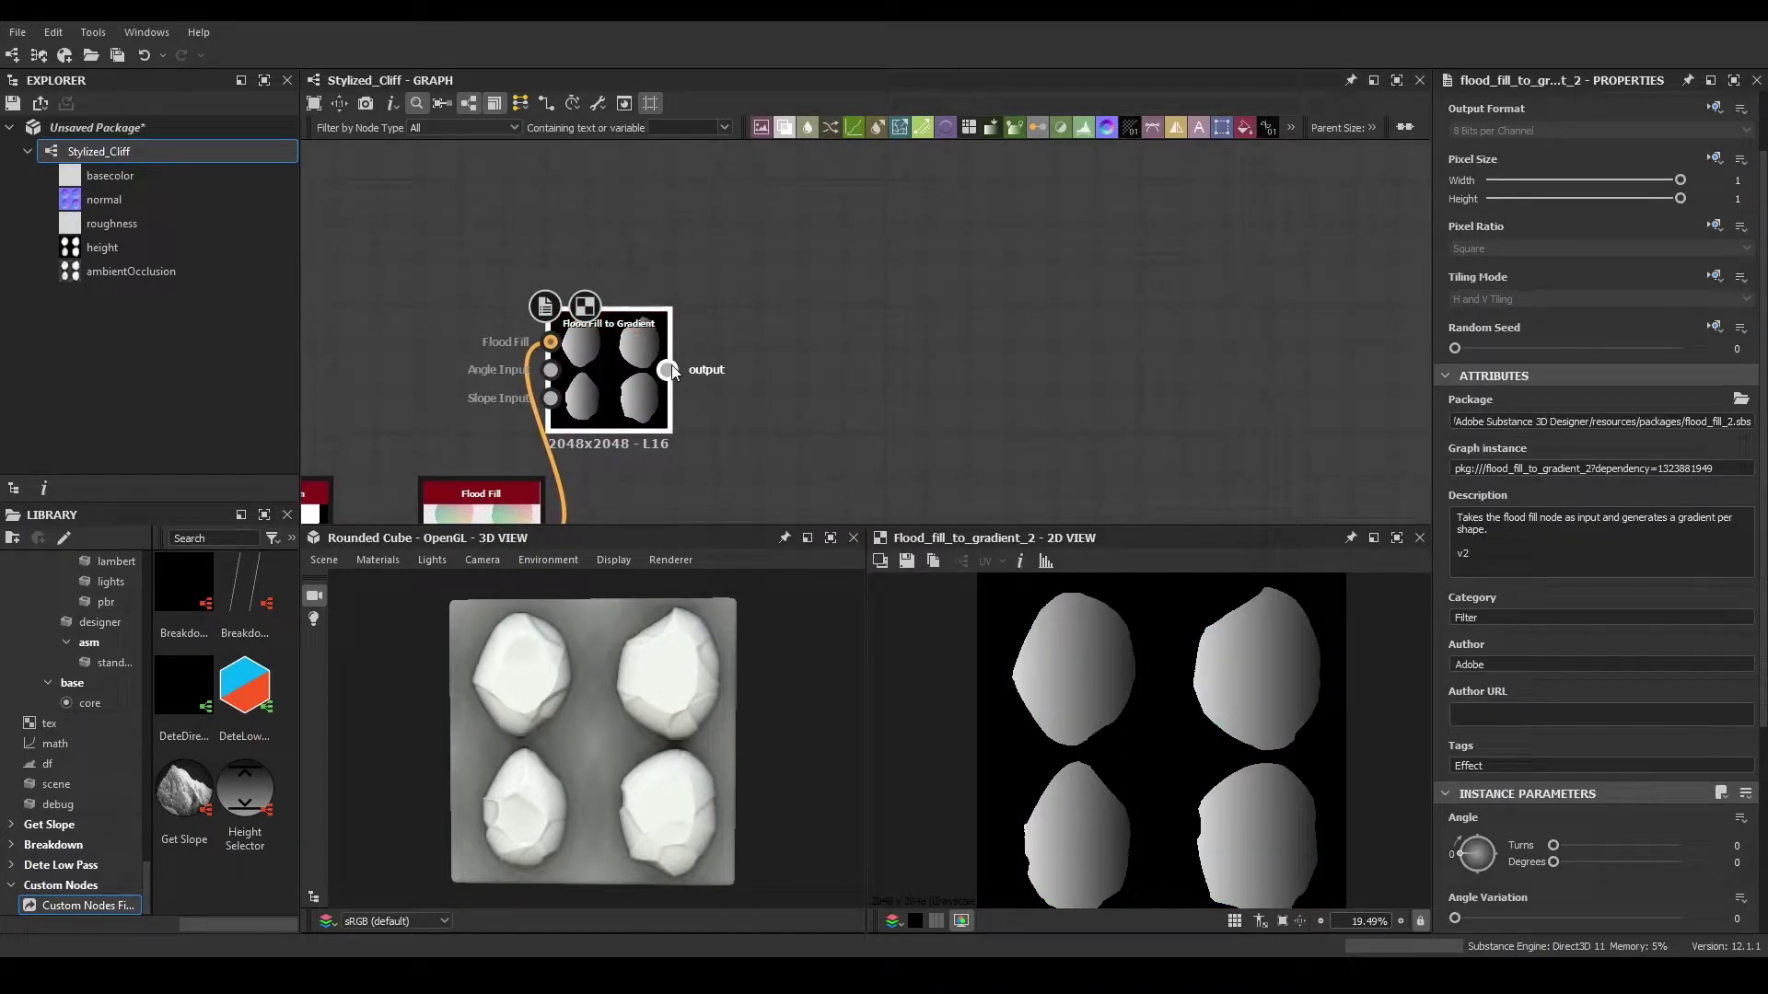
drag(672, 368, 744, 363)
key(Escape)
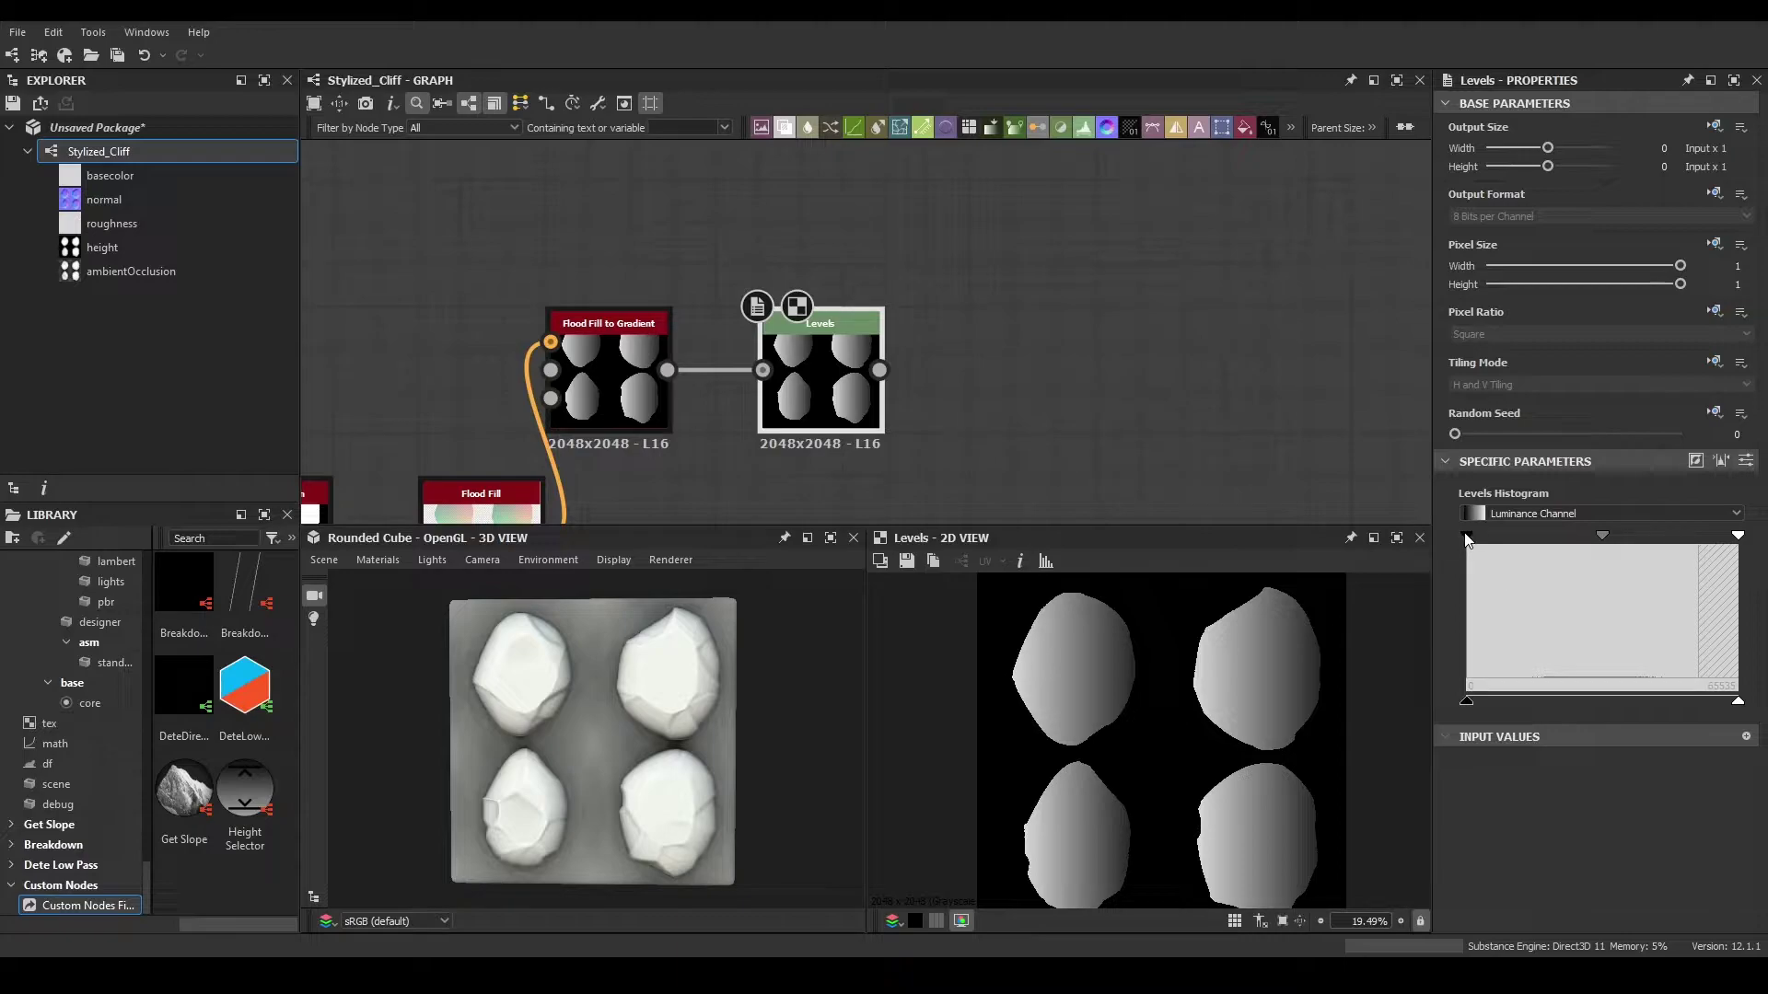
drag(1471, 542, 1650, 542)
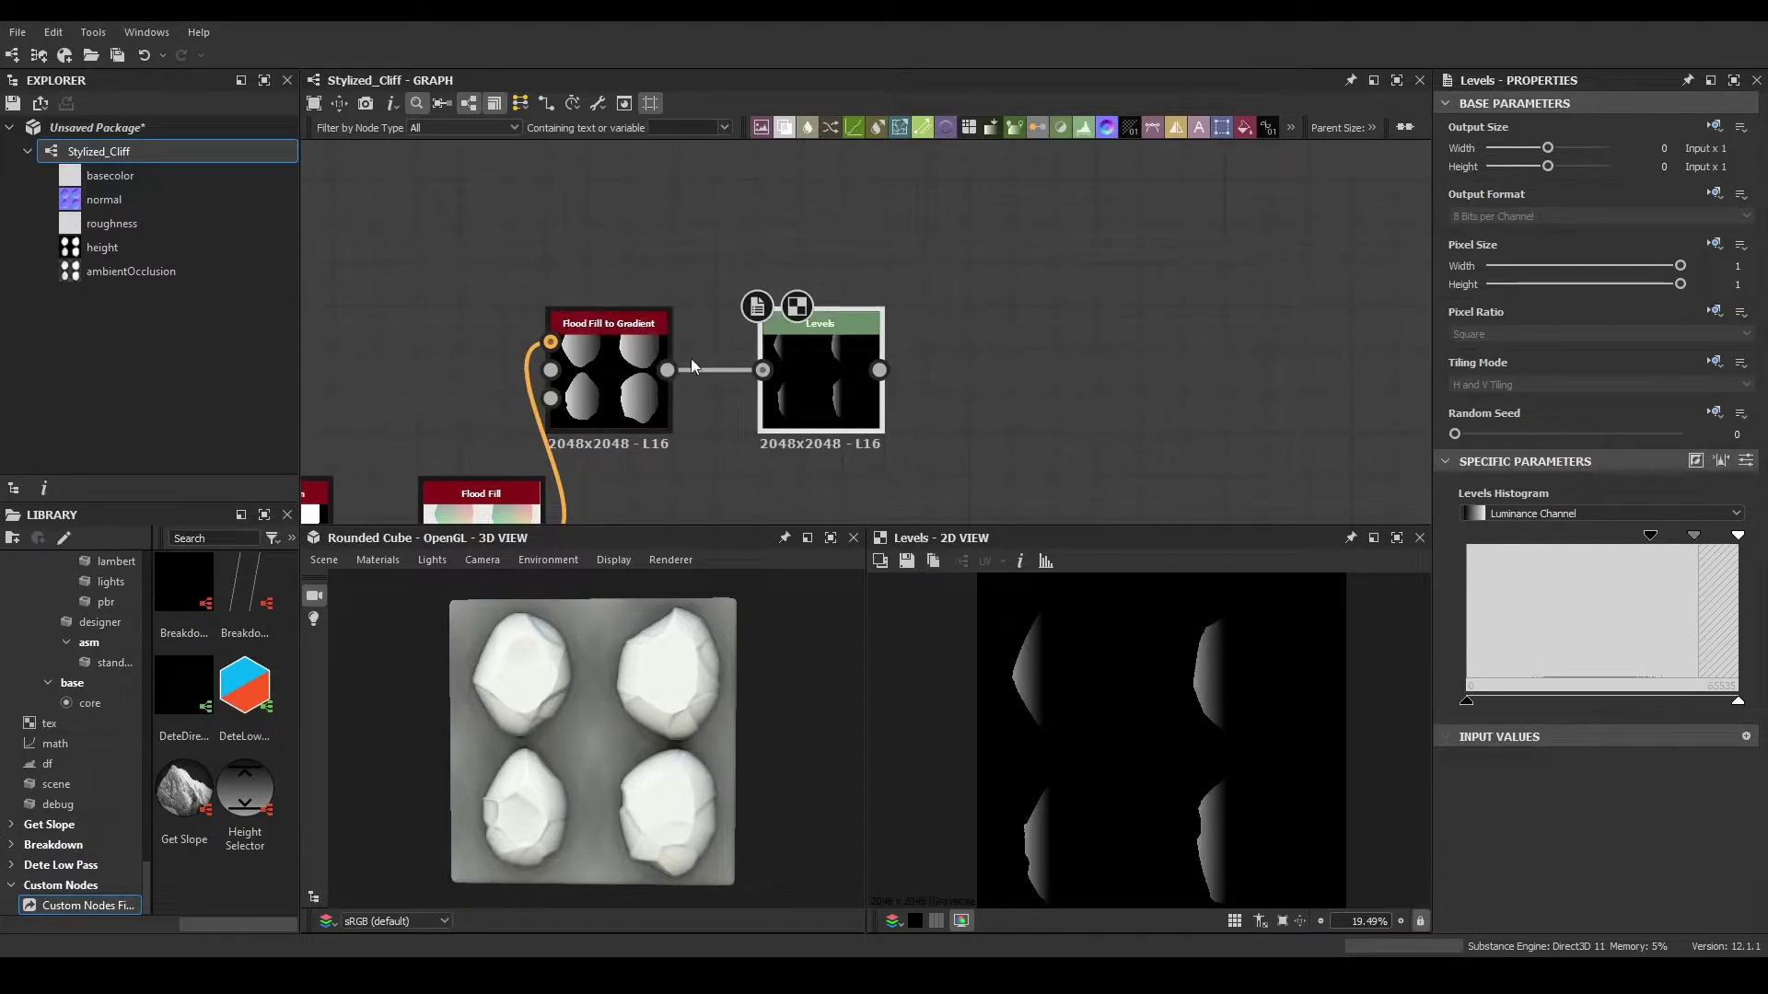
- Add an Auto Levels node fed by the Levels node's output
drag(879, 370, 986, 370)
text(auto)
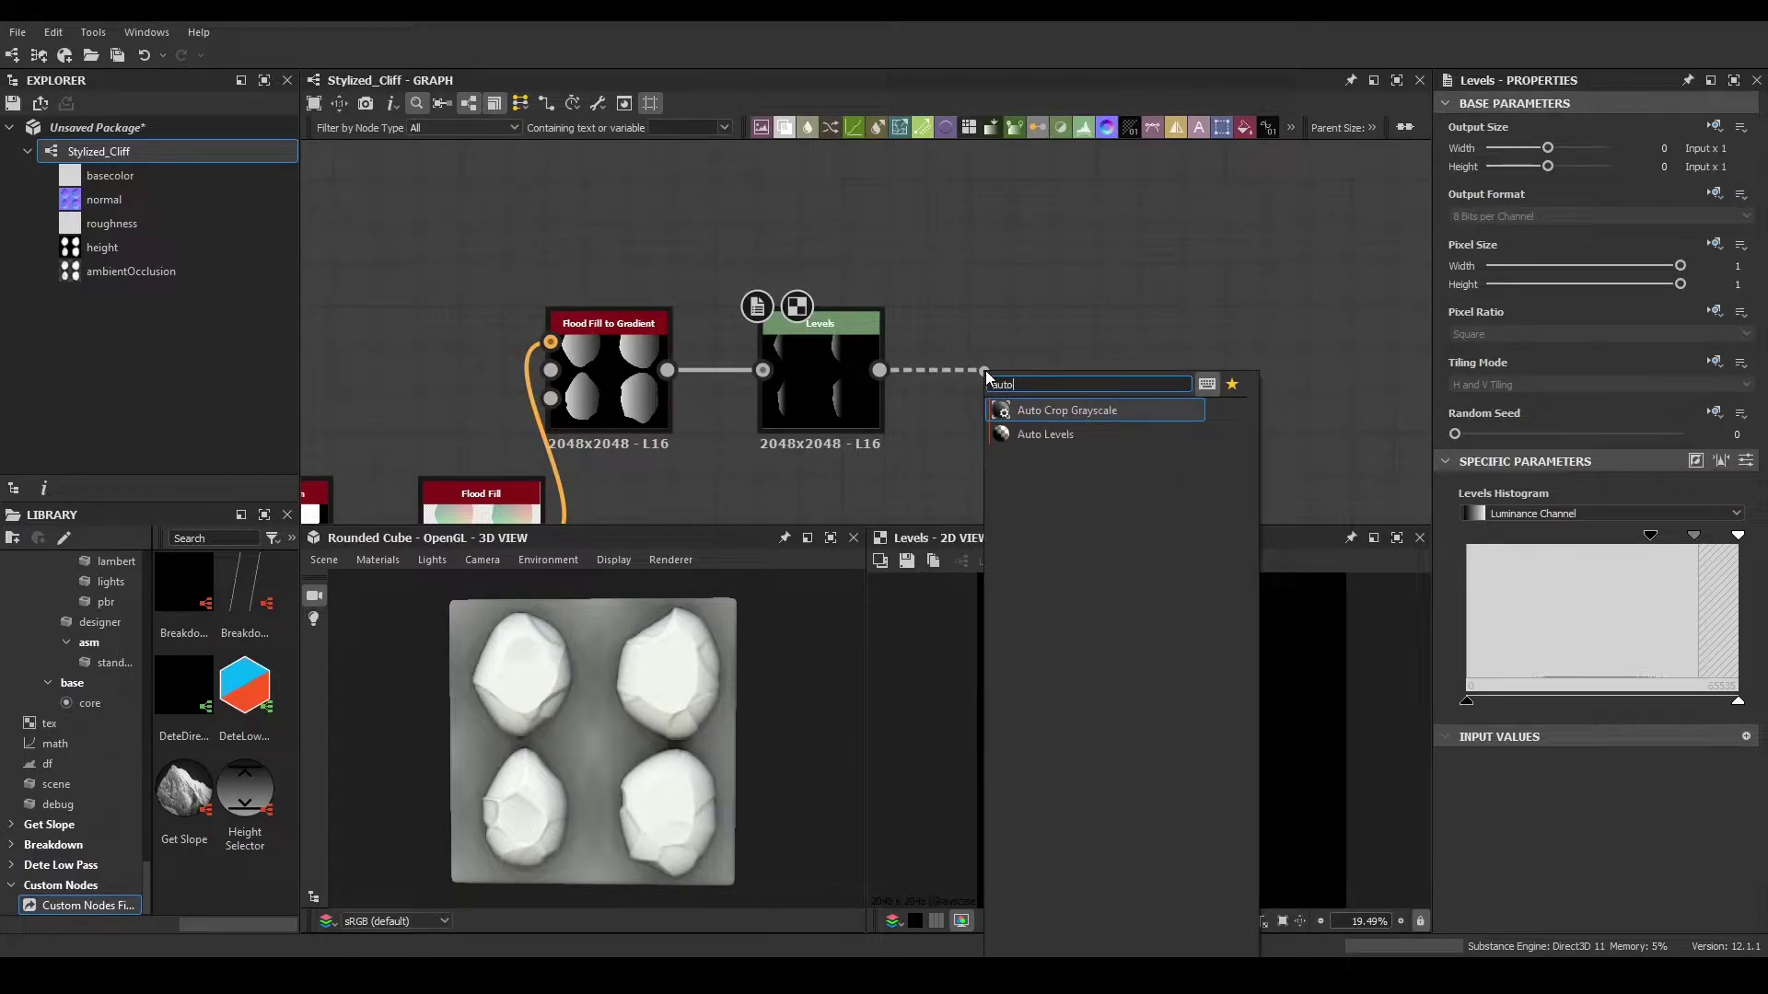
key(Return)
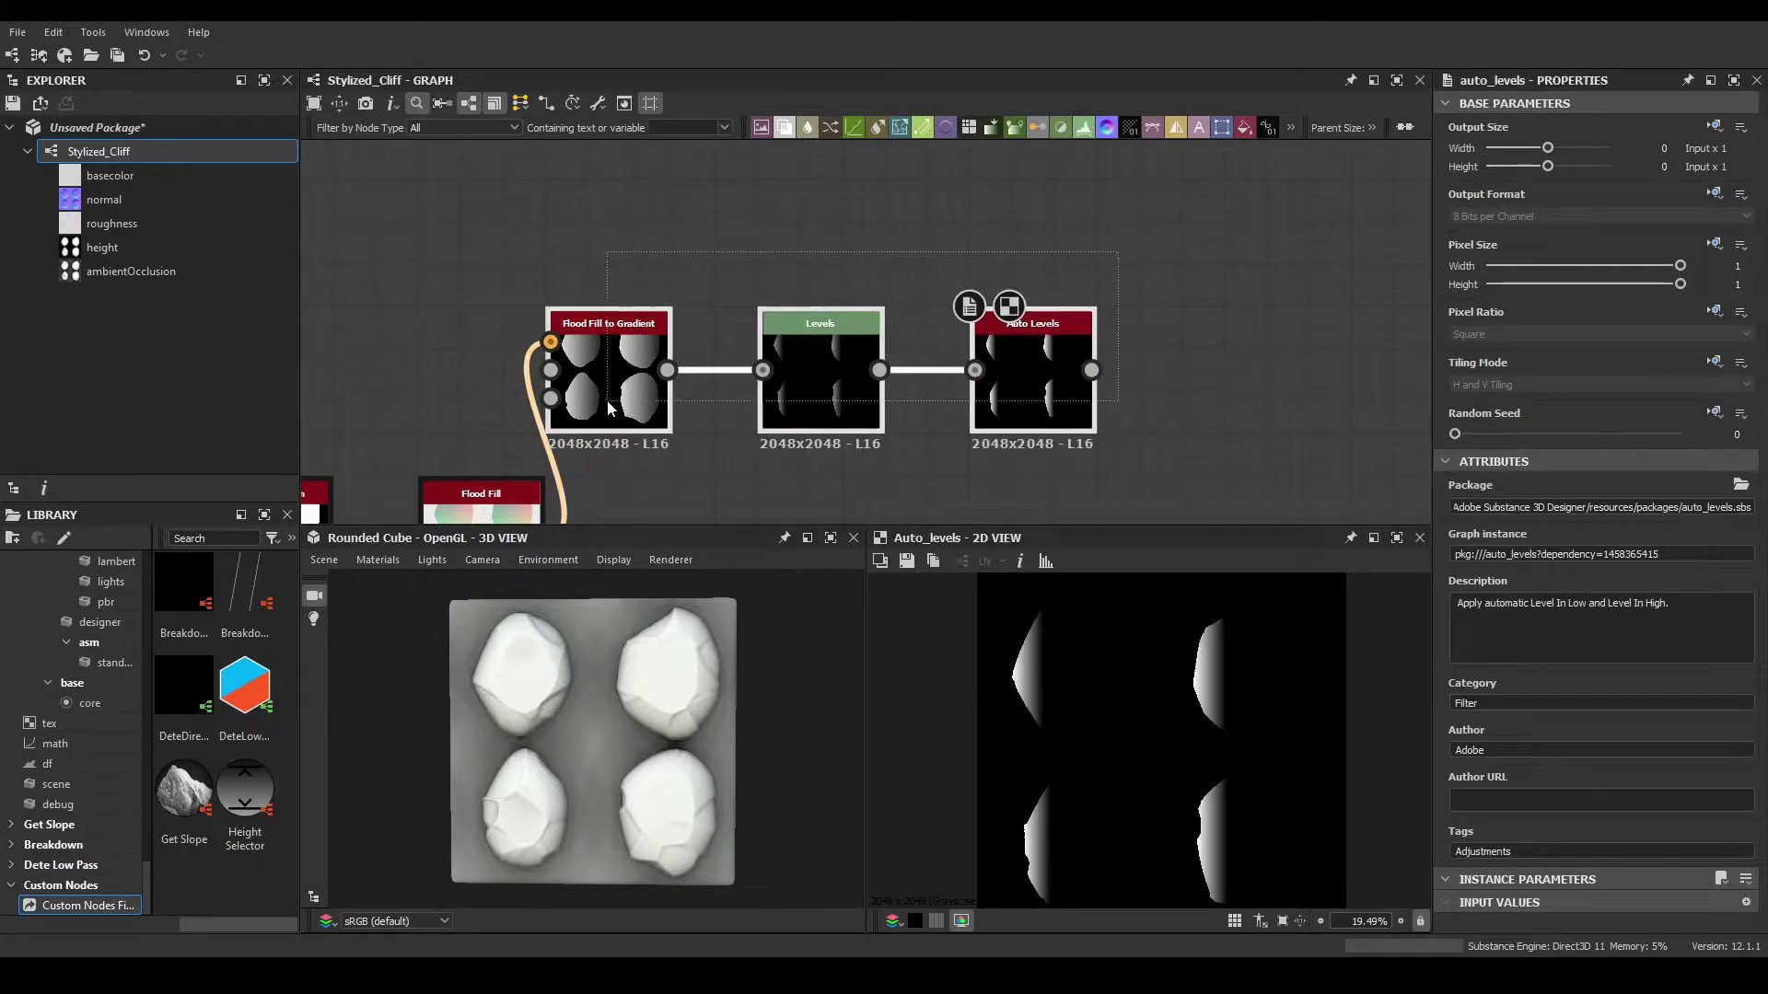
- Duplicate the Flood Fill to Gradient, Levels and Auto Levels chain above the original and preview the copied gradient
middle_drag(792, 298, 783, 437)
key(ctrl+d)
drag(688, 357, 651, 339)
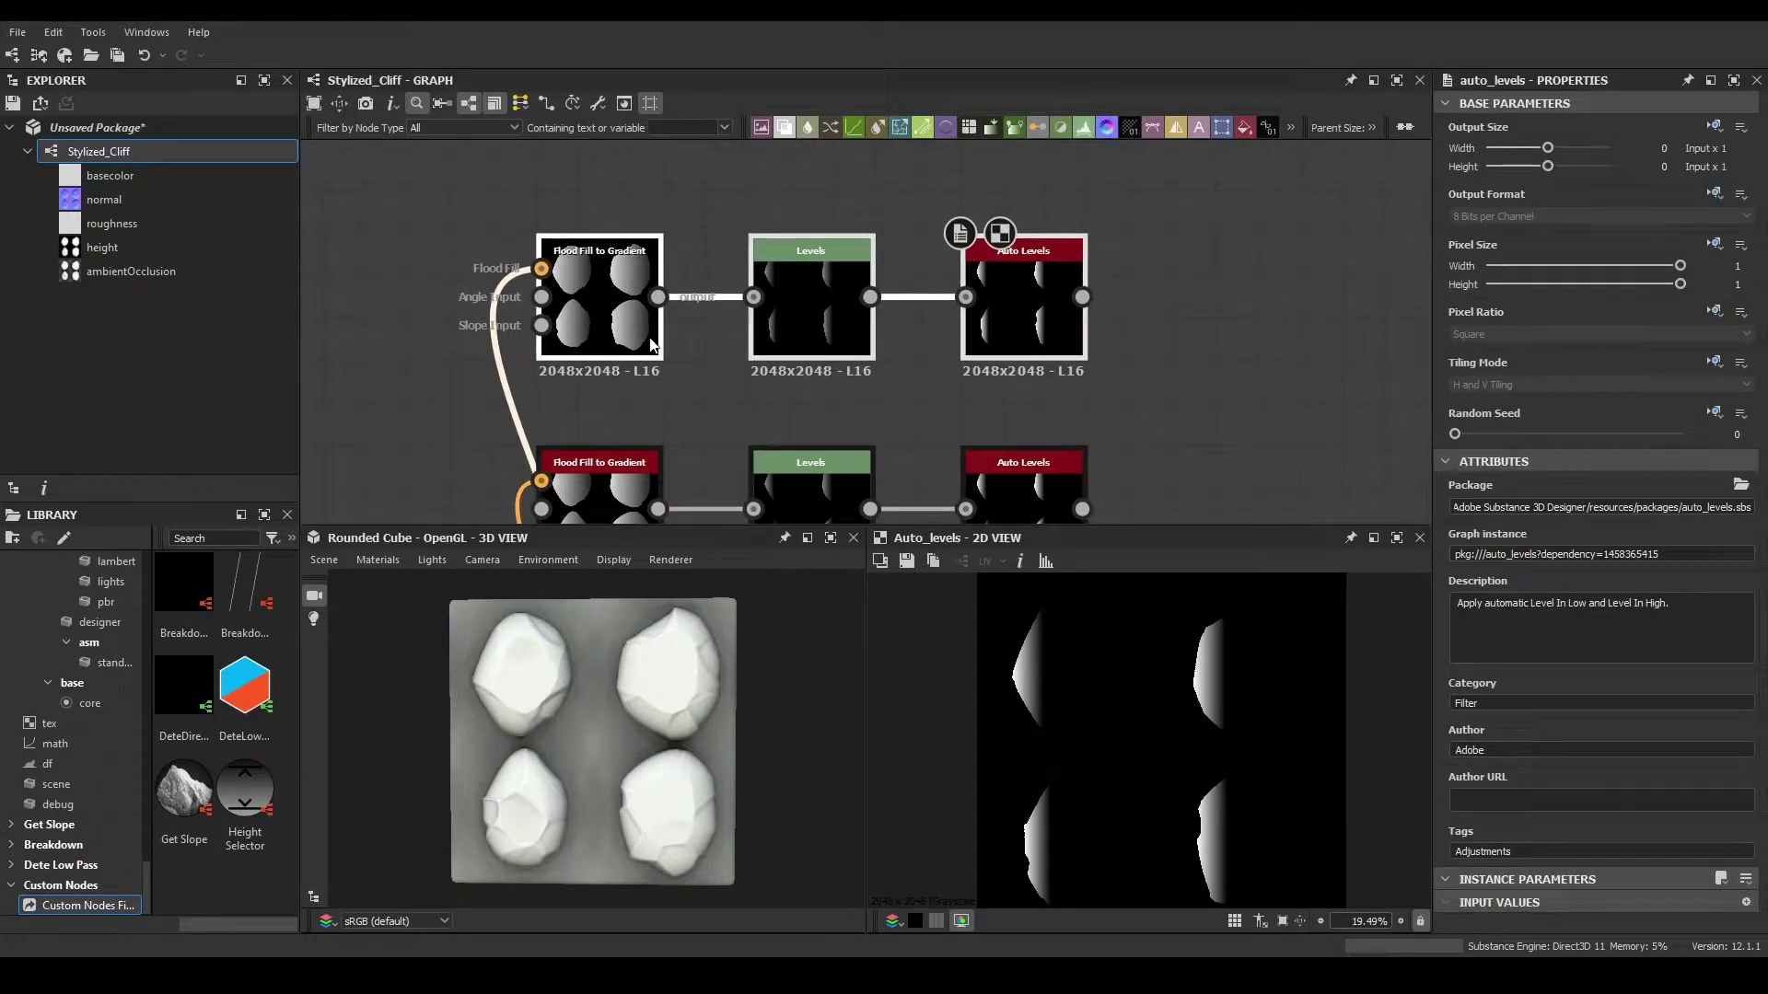
double_click(650, 345)
scroll(1182, 399, down, 2)
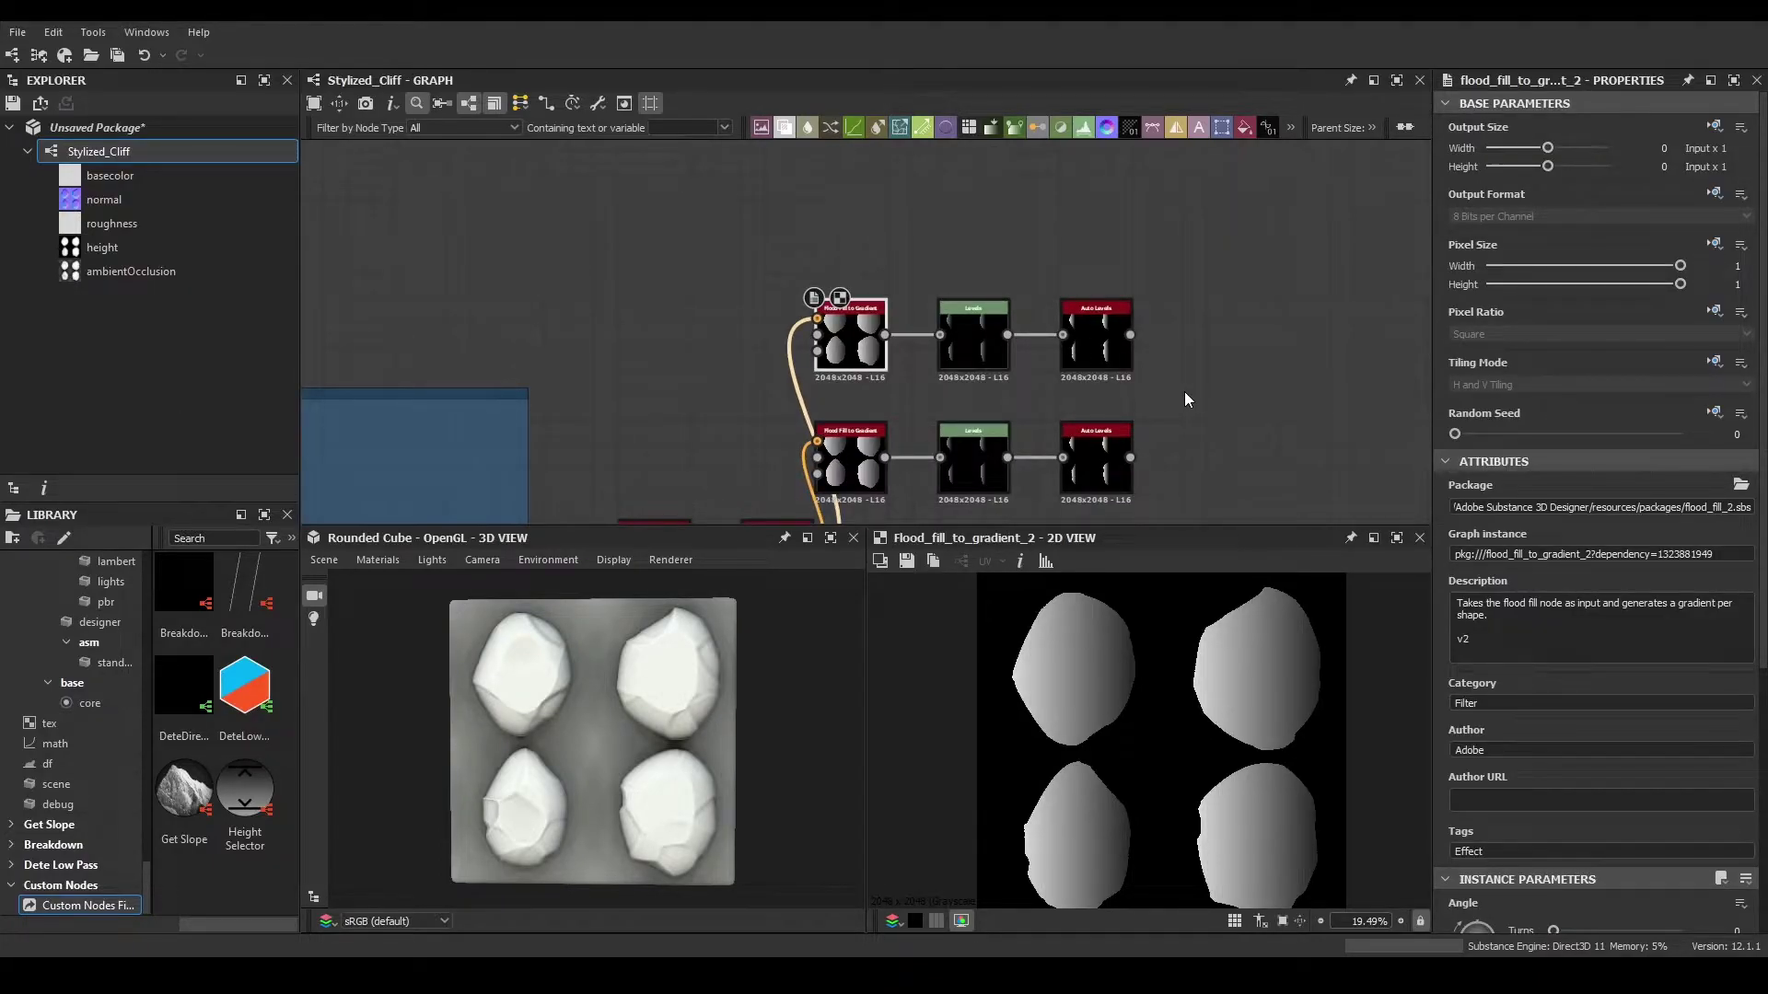
scroll(1090, 373, down, 2)
scroll(1077, 340, down, 1)
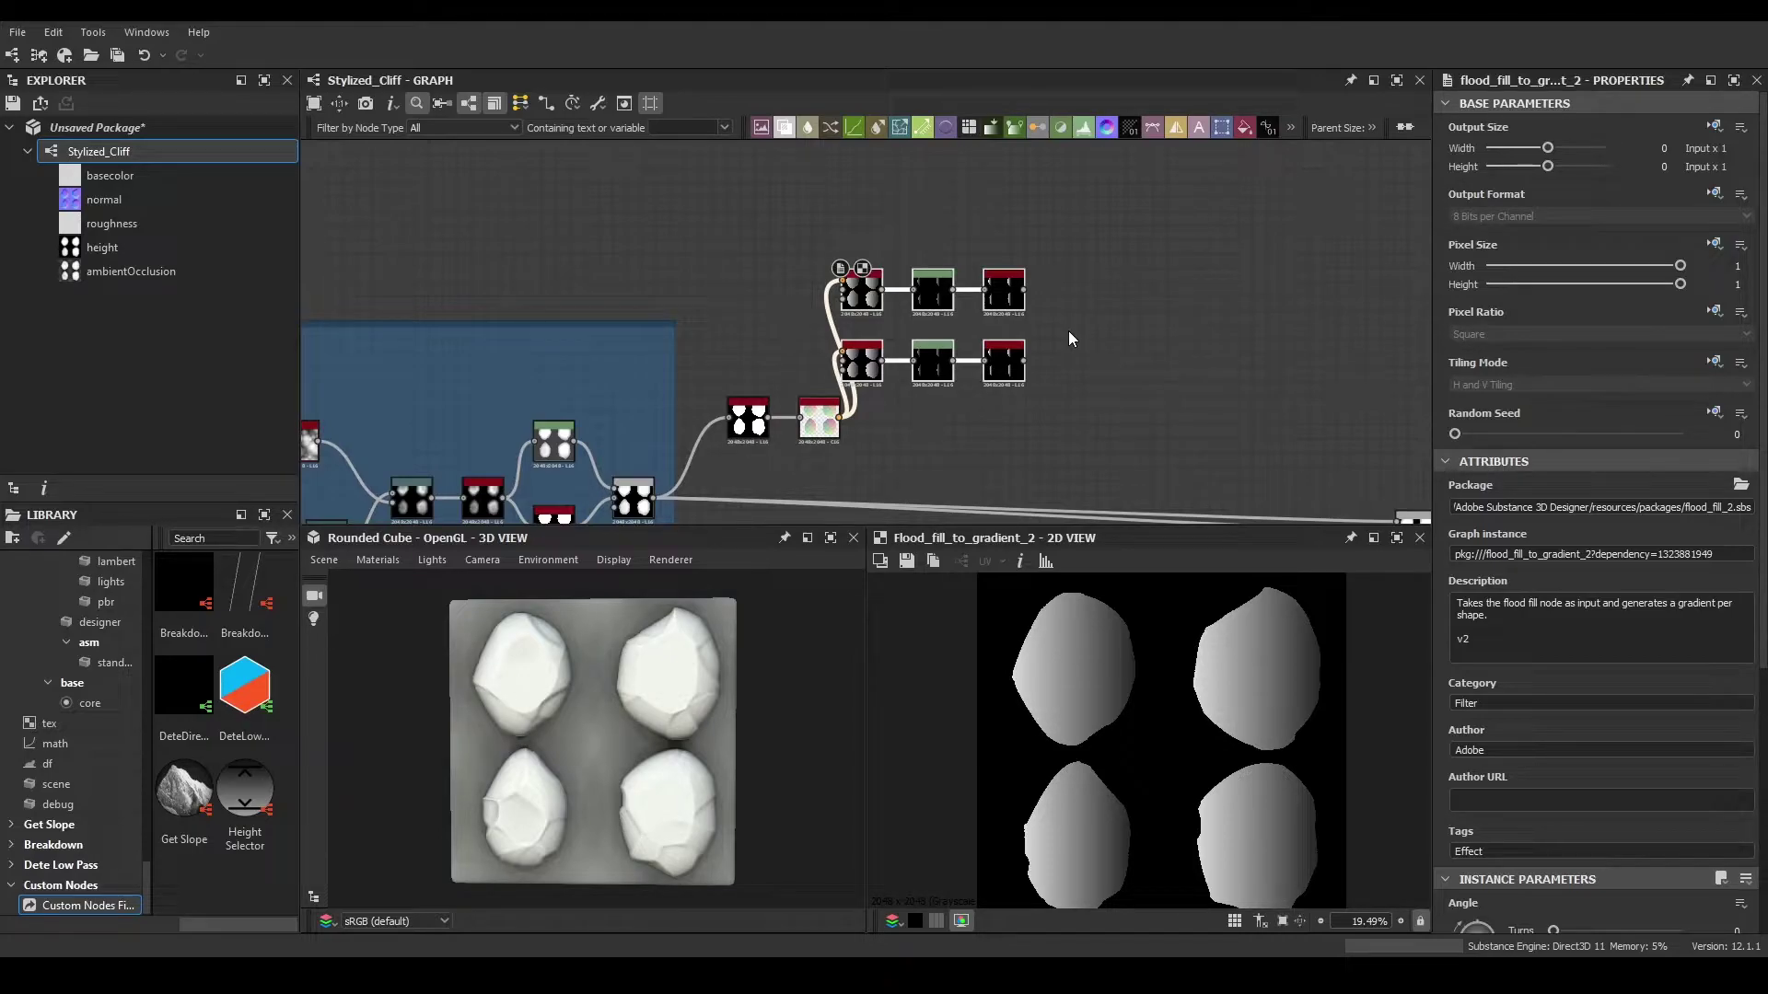
- Add a Blend over the Main 4 Shapes output with the lower Auto Levels as foreground, and set its blending mode to Subtract
middle_drag(1068, 329, 955, 290)
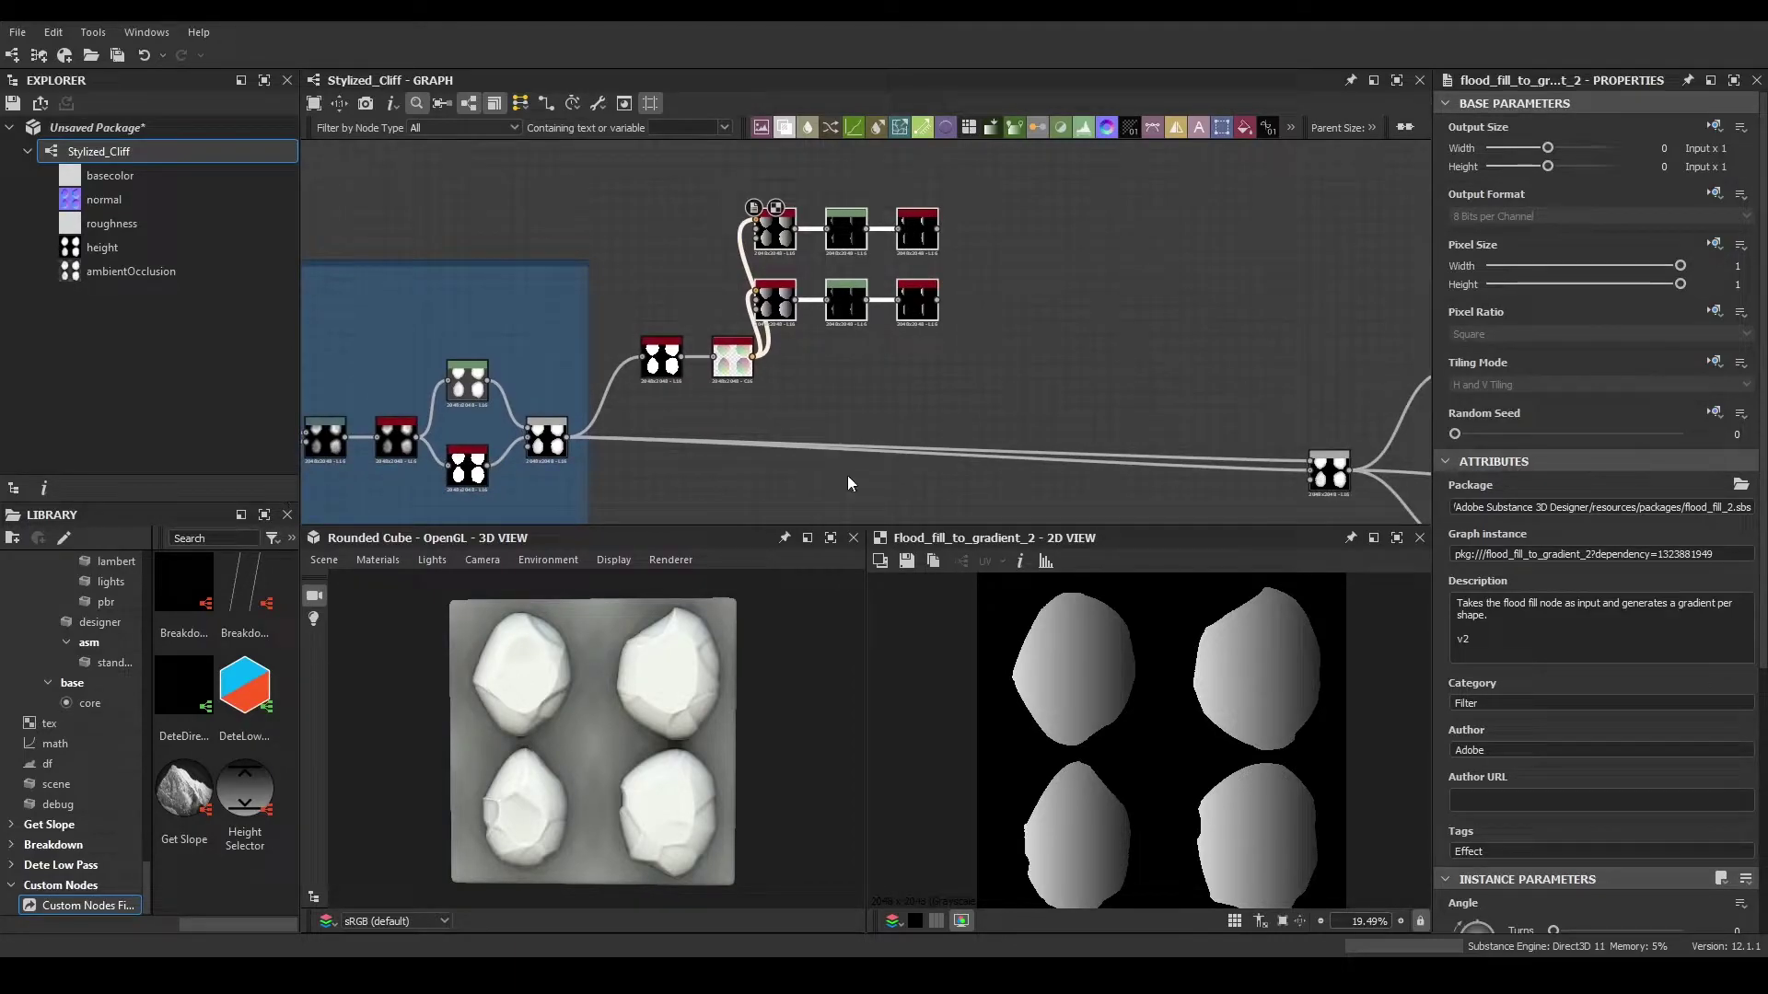
middle_drag(1114, 341, 953, 307)
drag(406, 403, 849, 399)
click(871, 406)
scroll(871, 407, up, 3)
drag(707, 166, 884, 371)
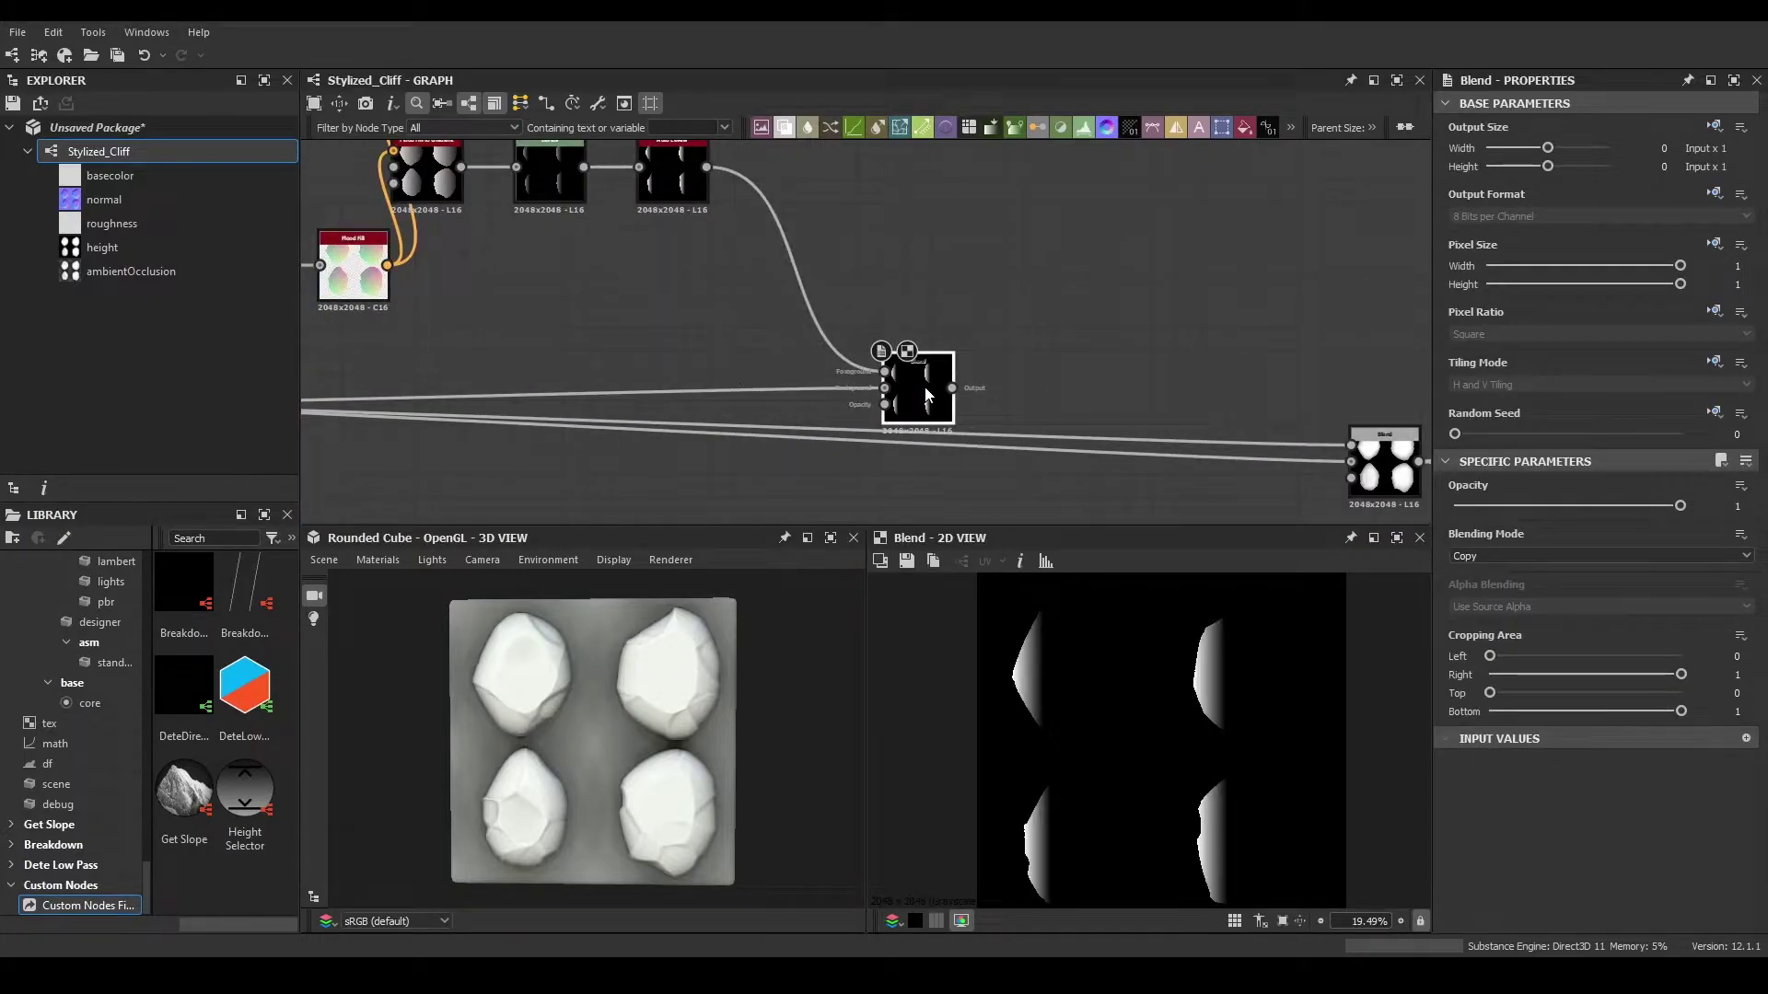
click(1464, 563)
click(1490, 594)
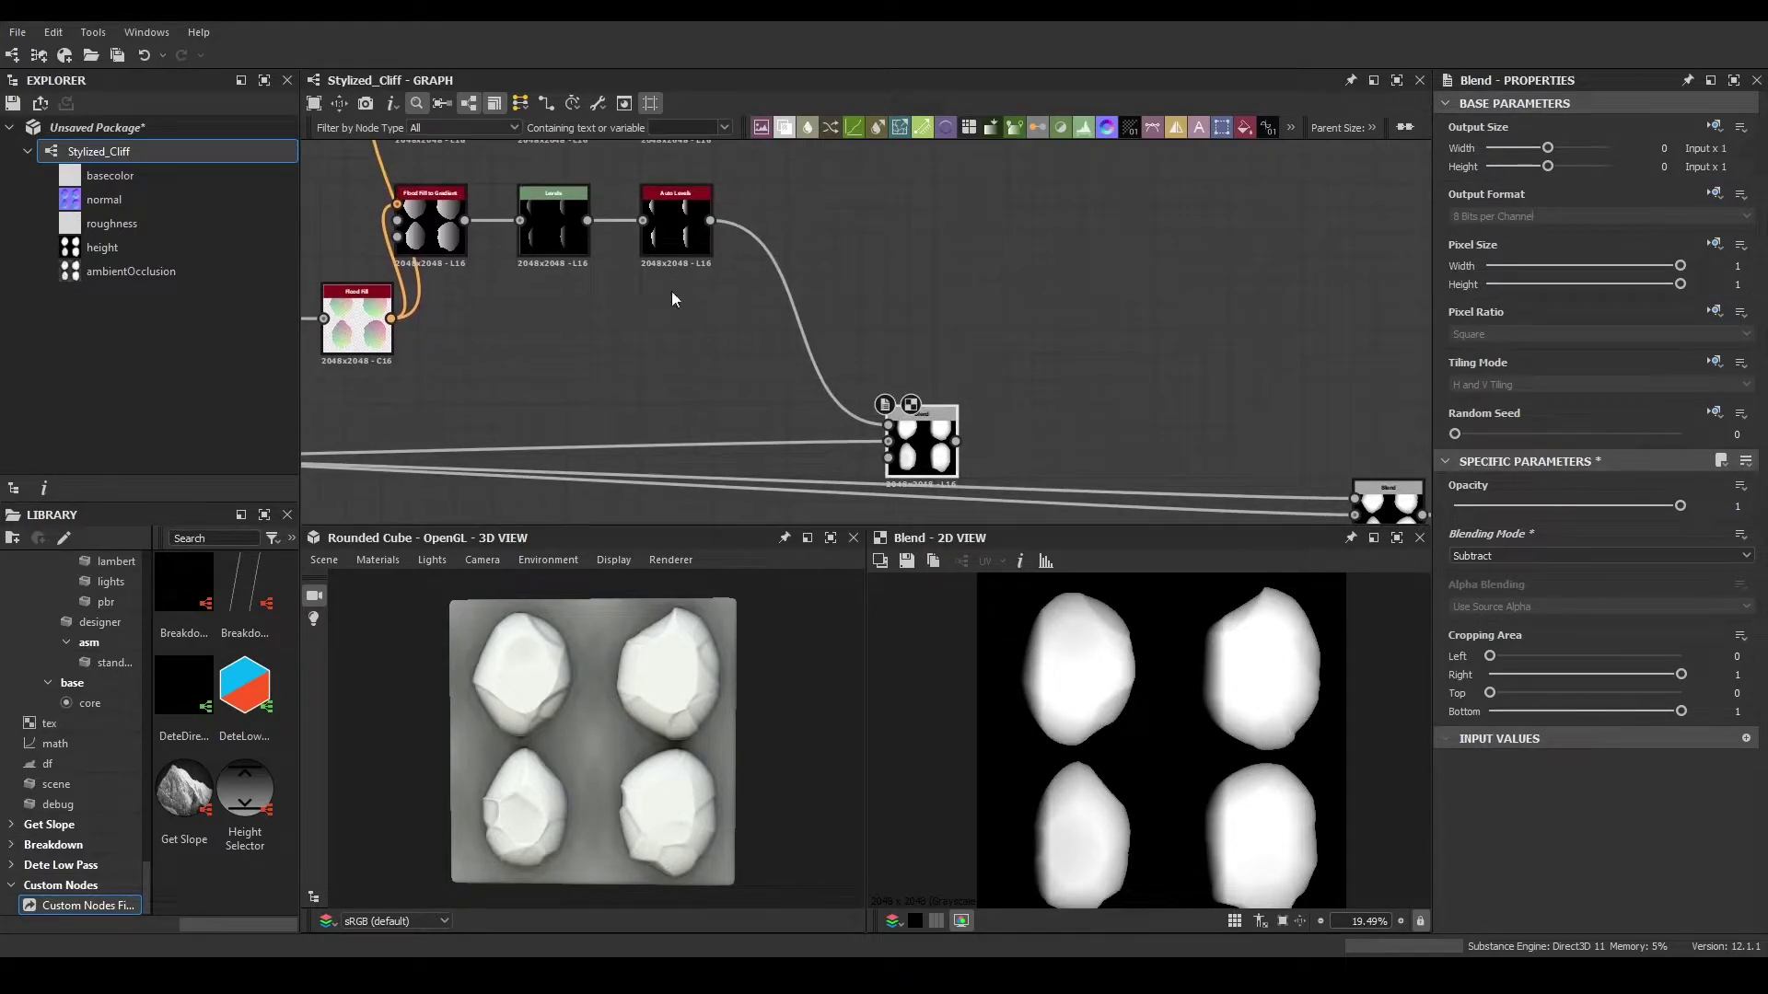
- Reroute the final Blend's input links from the Main 4 Shapes output to the new Subtract Blend and align that node
drag(954, 431, 1057, 341)
scroll(1057, 340, down, 2)
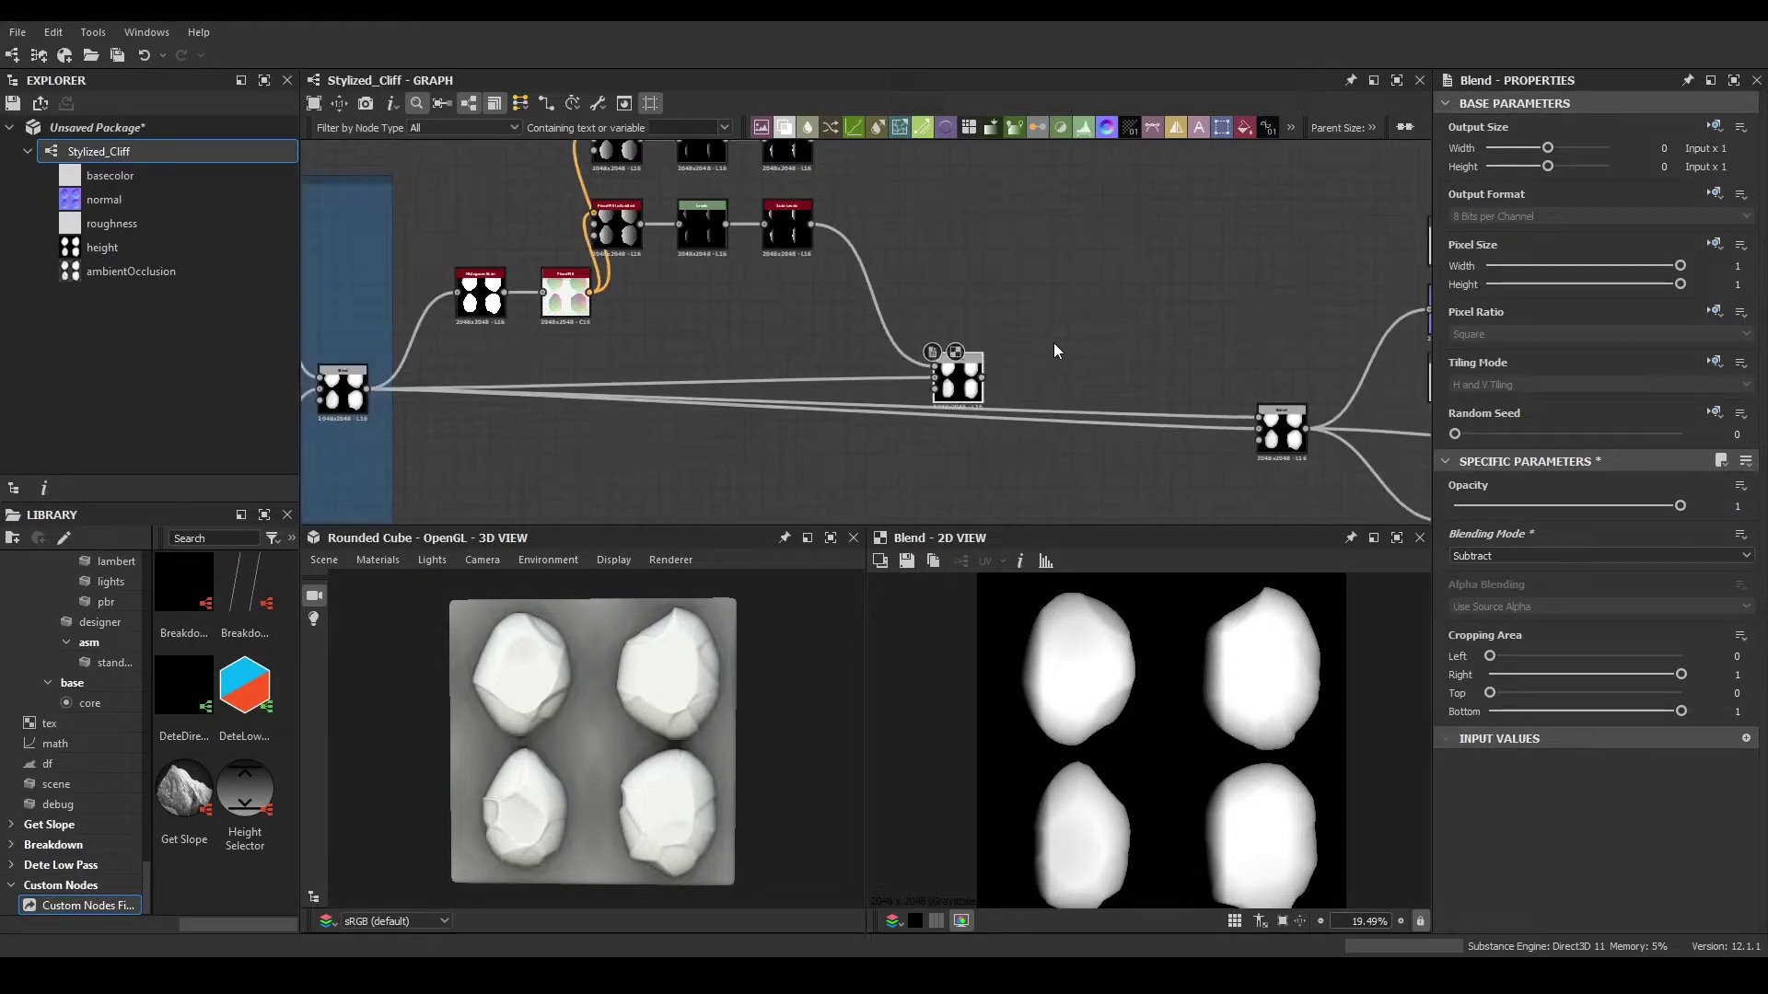
shift+drag(367, 388, 907, 395)
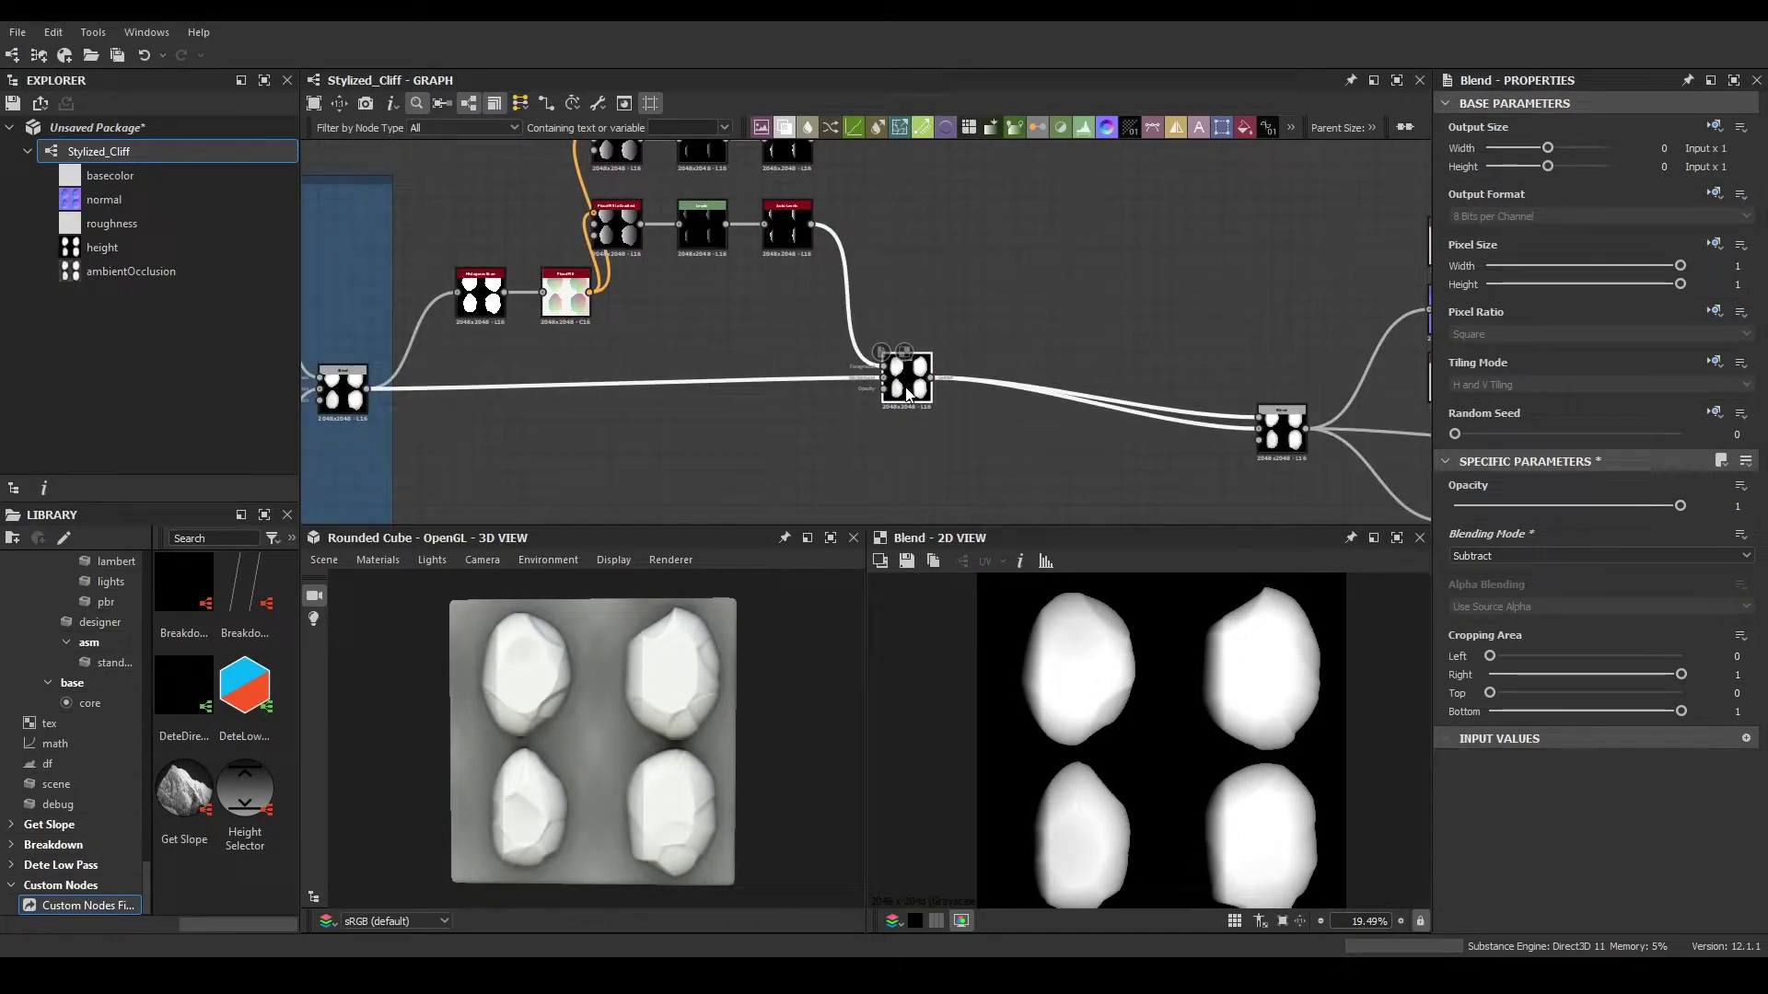
- Set the lower Flood Fill to Gradient's Angle Variation to 0.68 and its Angle to -309.64 degrees
scroll(711, 247, up, 3)
double_click(660, 318)
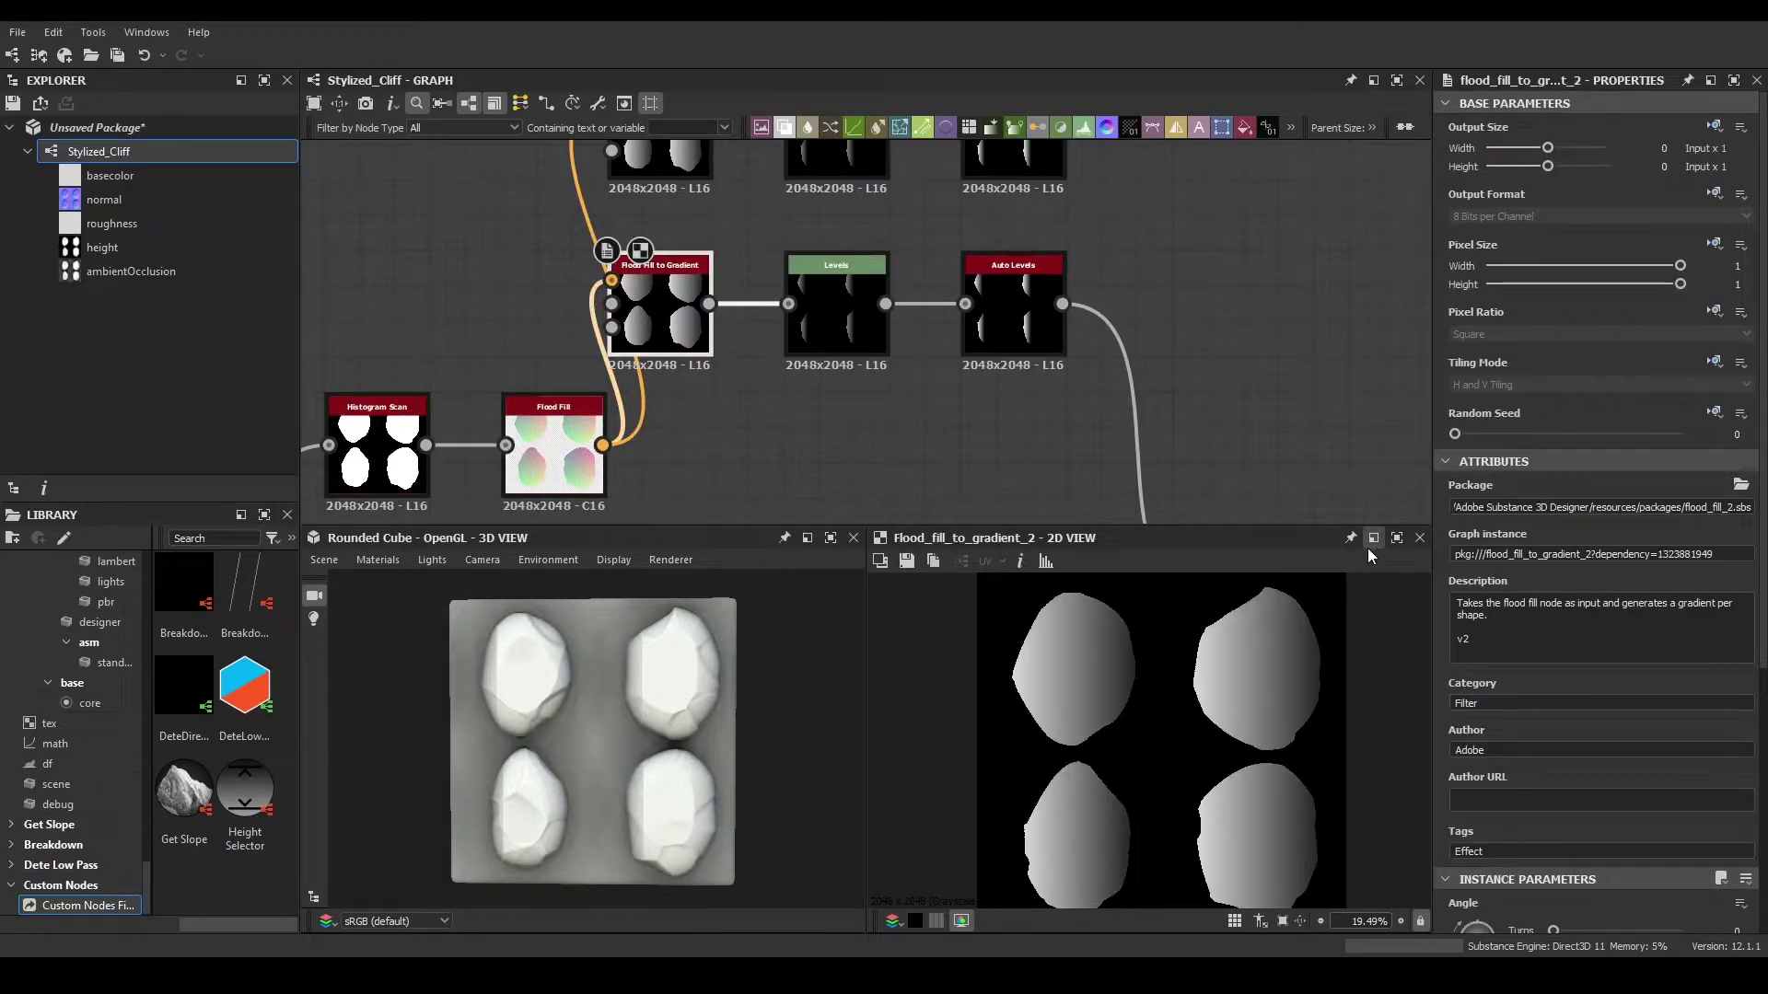
scroll(1508, 734, down, 5)
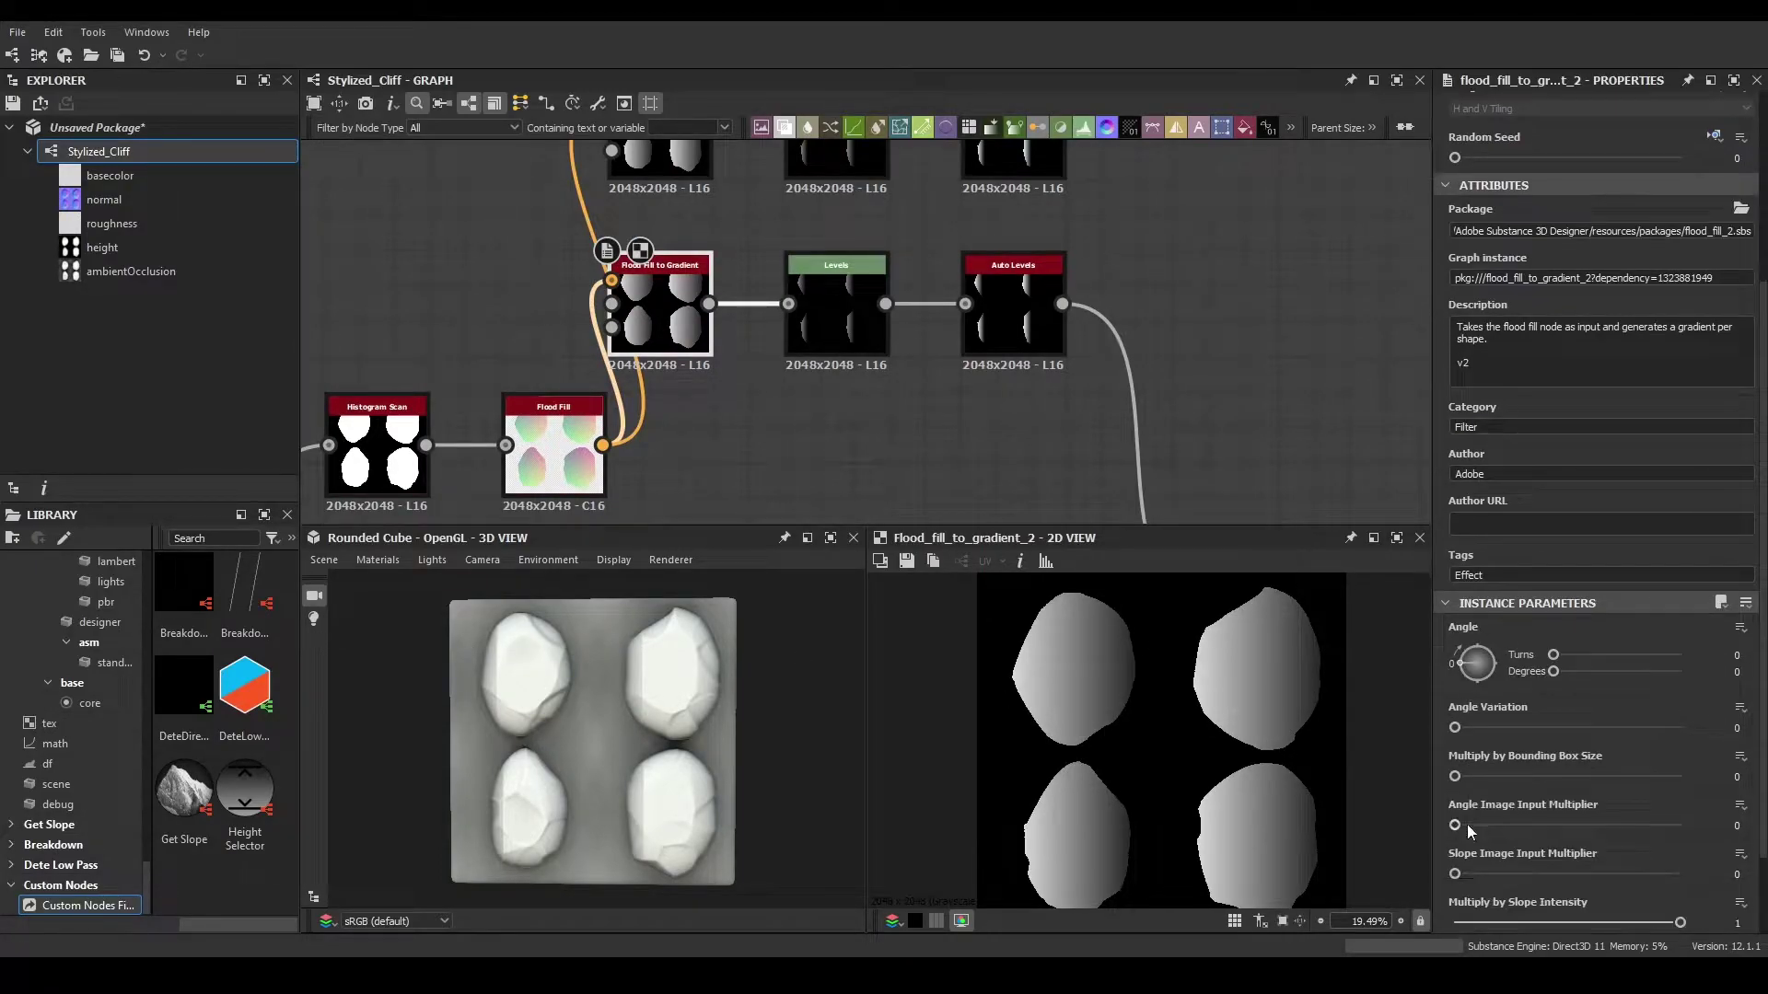
drag(1472, 727, 1610, 730)
mouse_move(1480, 680)
mouse_down()
mouse_move(1461, 676)
mouse_move(1504, 659)
mouse_move(1467, 654)
mouse_up()
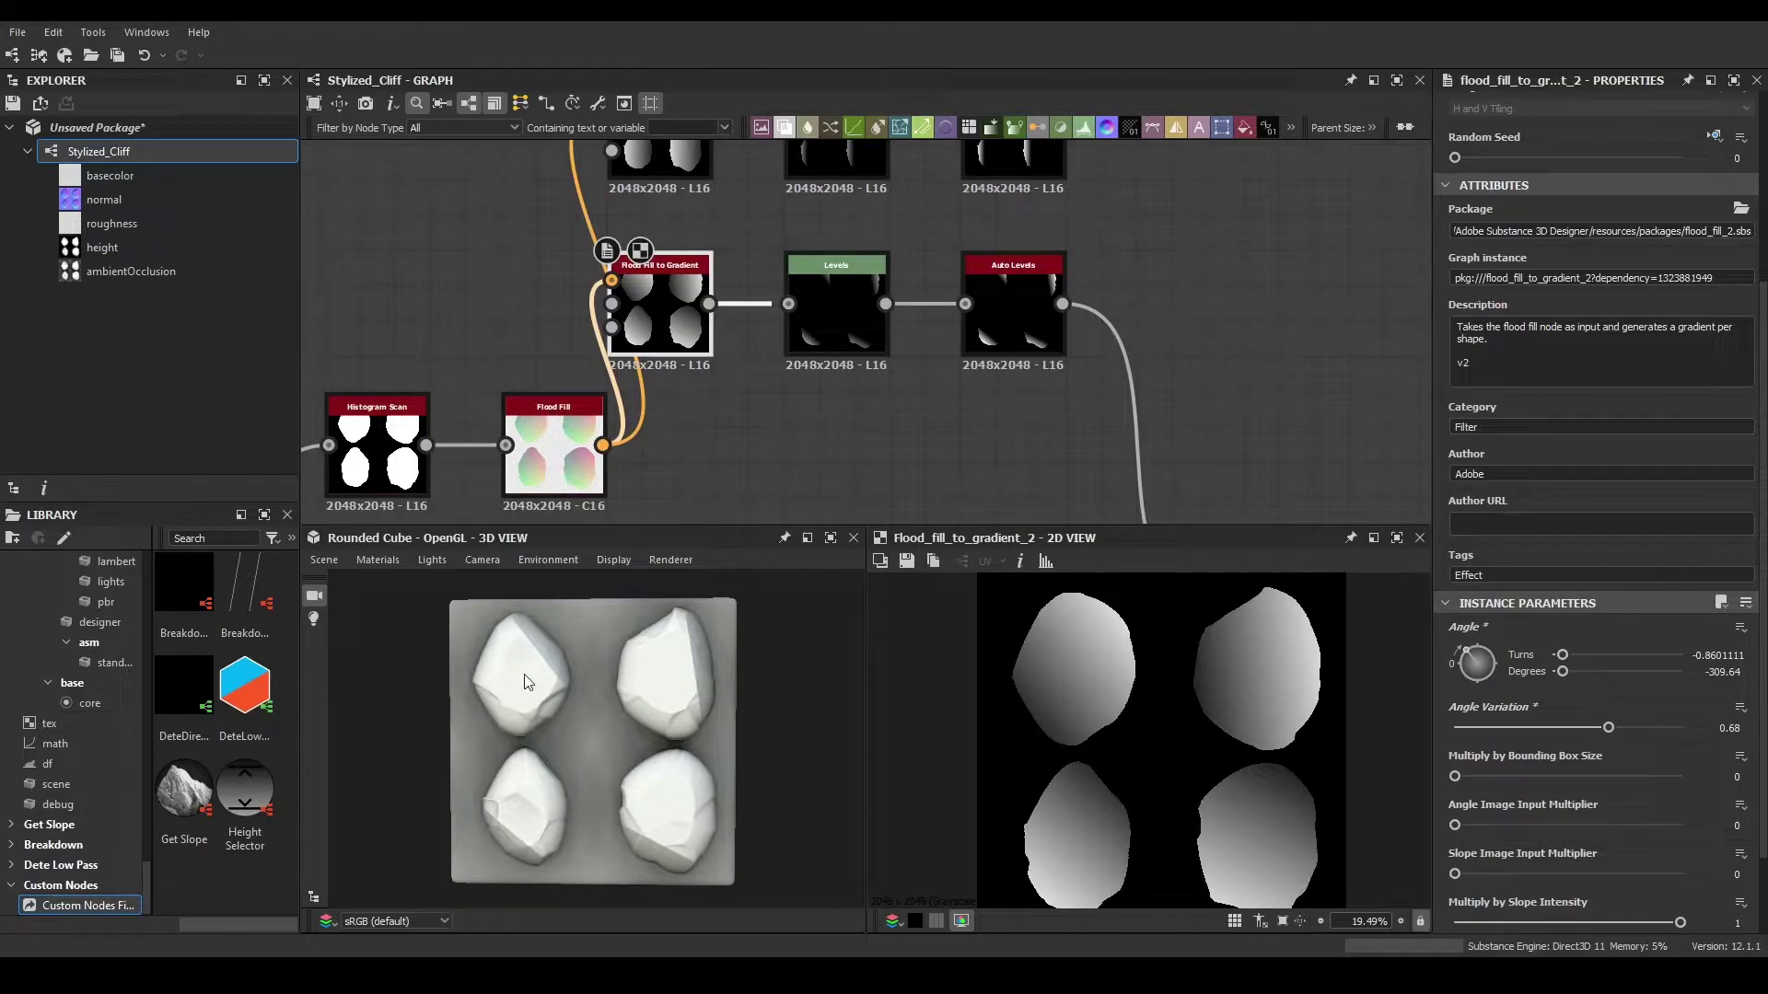
- Raise the lower Levels node's input black point slightly and inspect the cut rock faces up close in 3D
click(847, 310)
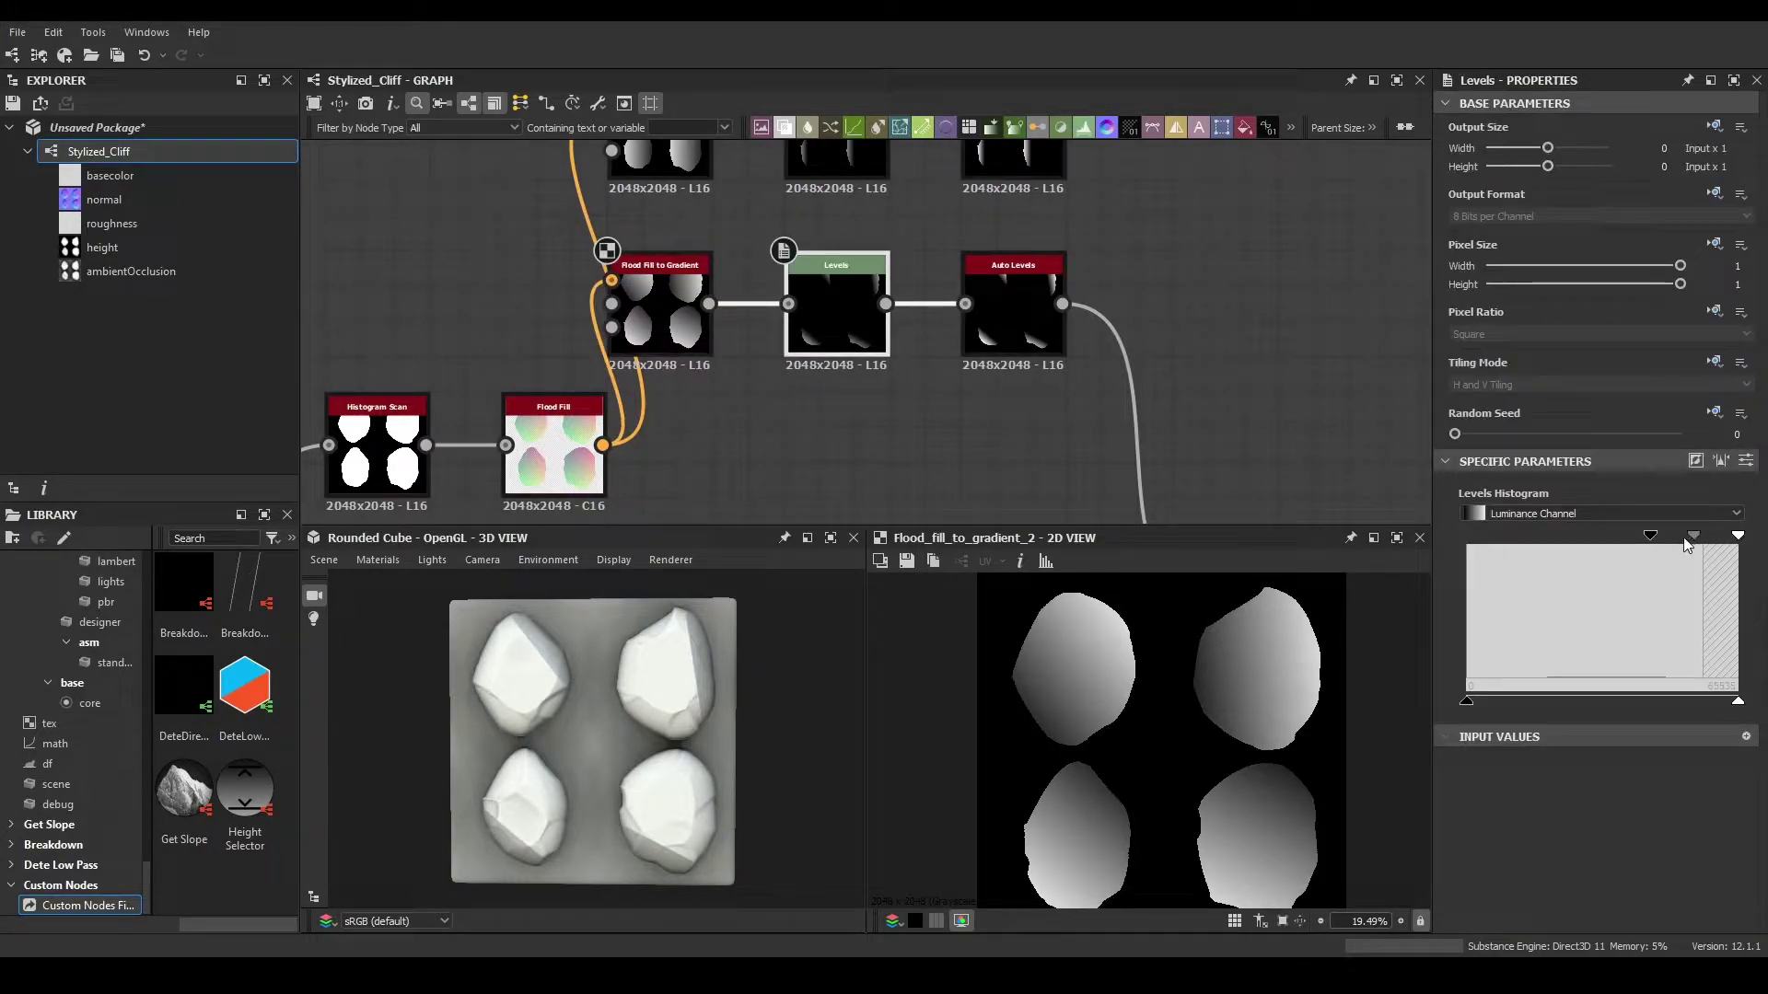
mouse_move(1655, 545)
mouse_down()
mouse_move(1639, 550)
mouse_move(1668, 546)
mouse_up()
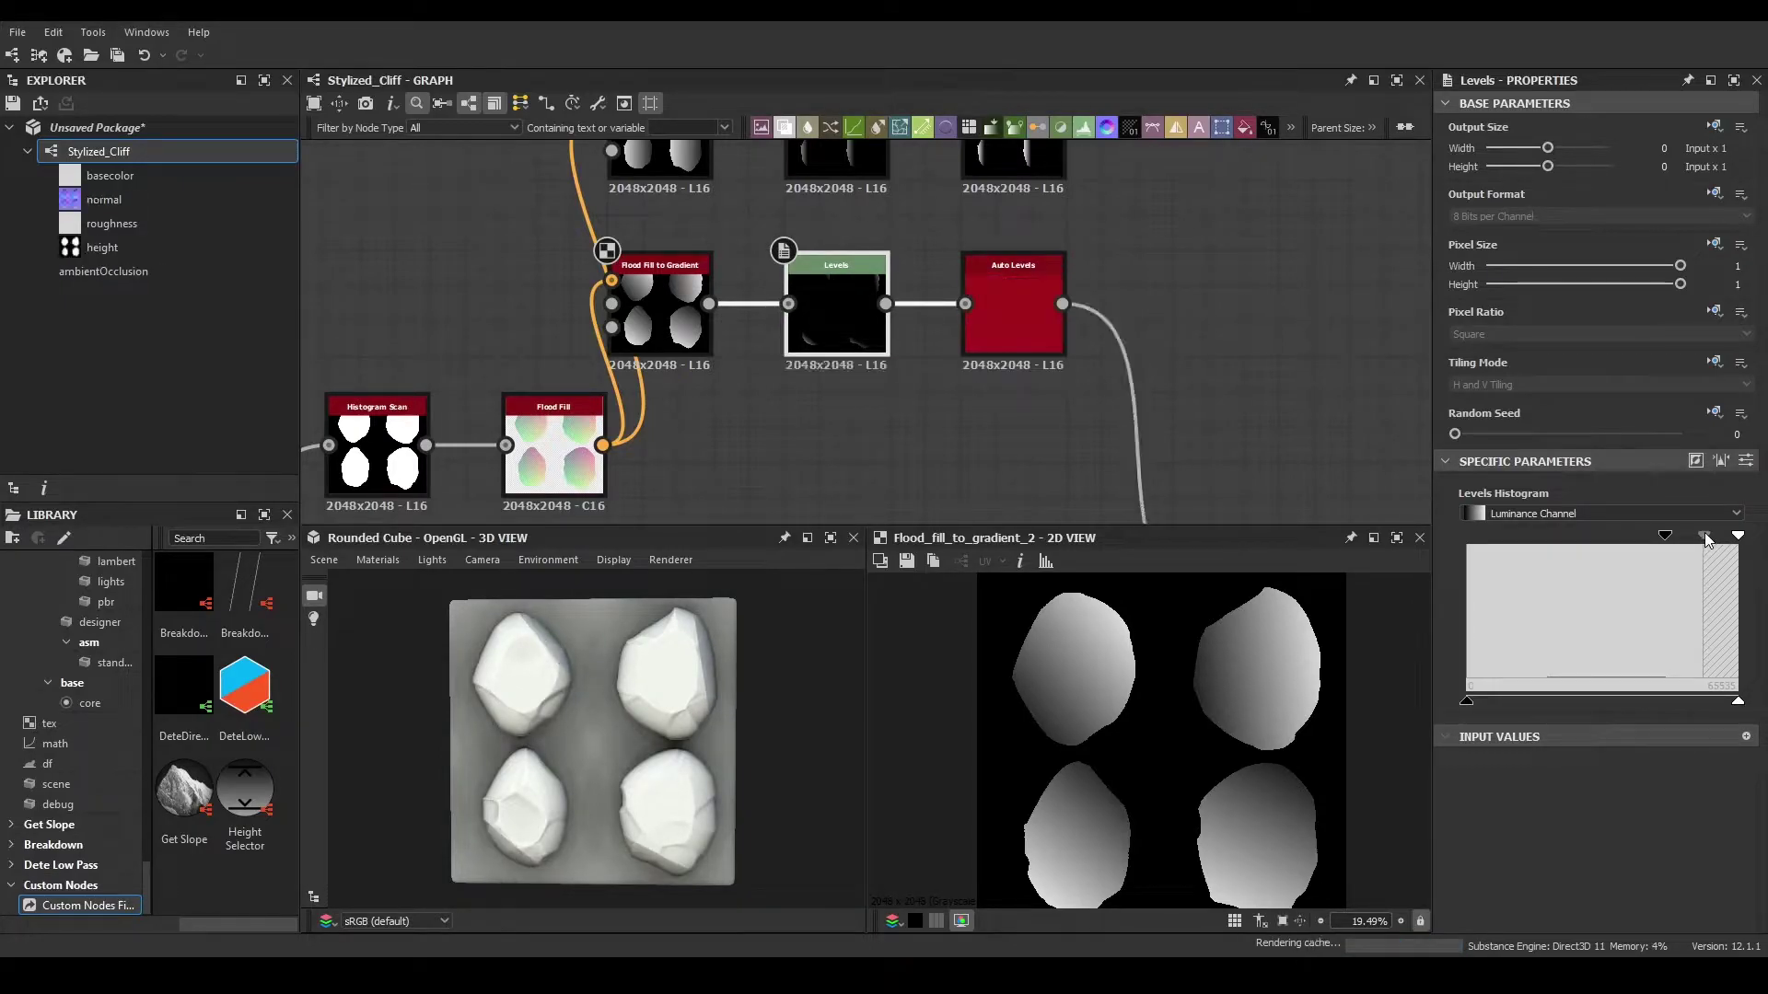
scroll(540, 817, up, 3)
drag(540, 817, 466, 860)
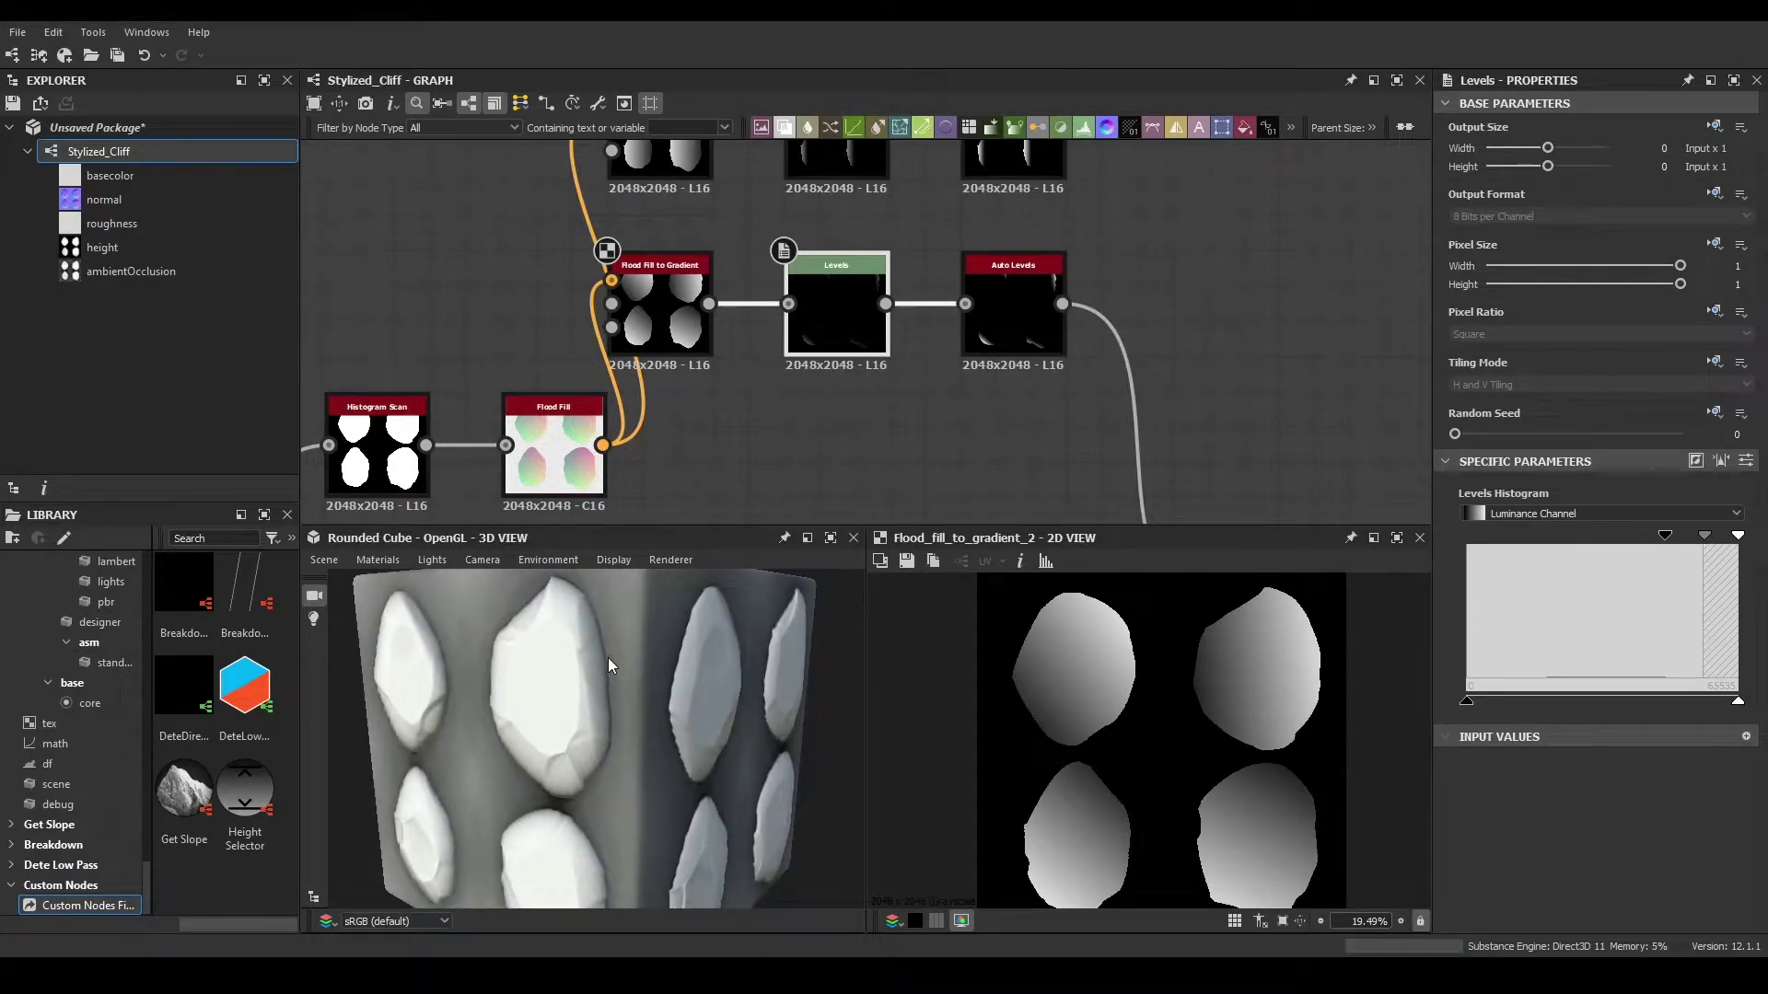
scroll(605, 656, up, 3)
scroll(520, 695, up, 2)
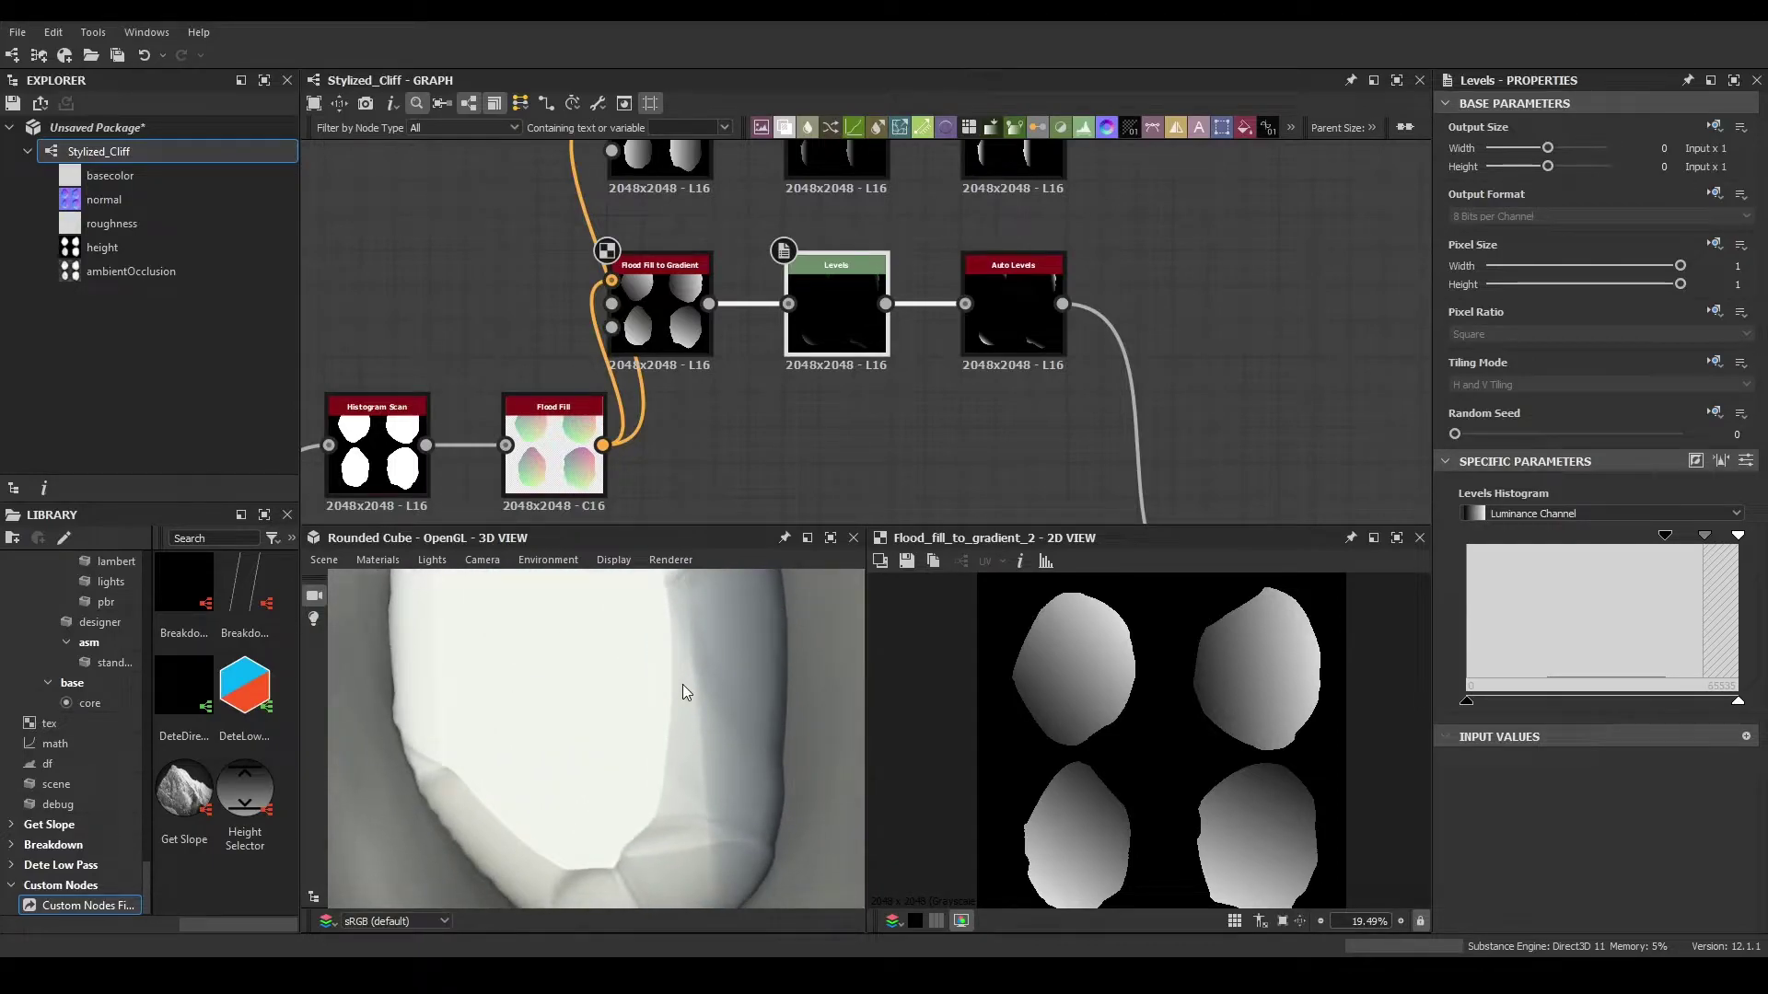
scroll(683, 683, down, 3)
- Fine-tune the lower Levels node's input midtone point while checking the rock edges in 3D
drag(1706, 537, 1708, 536)
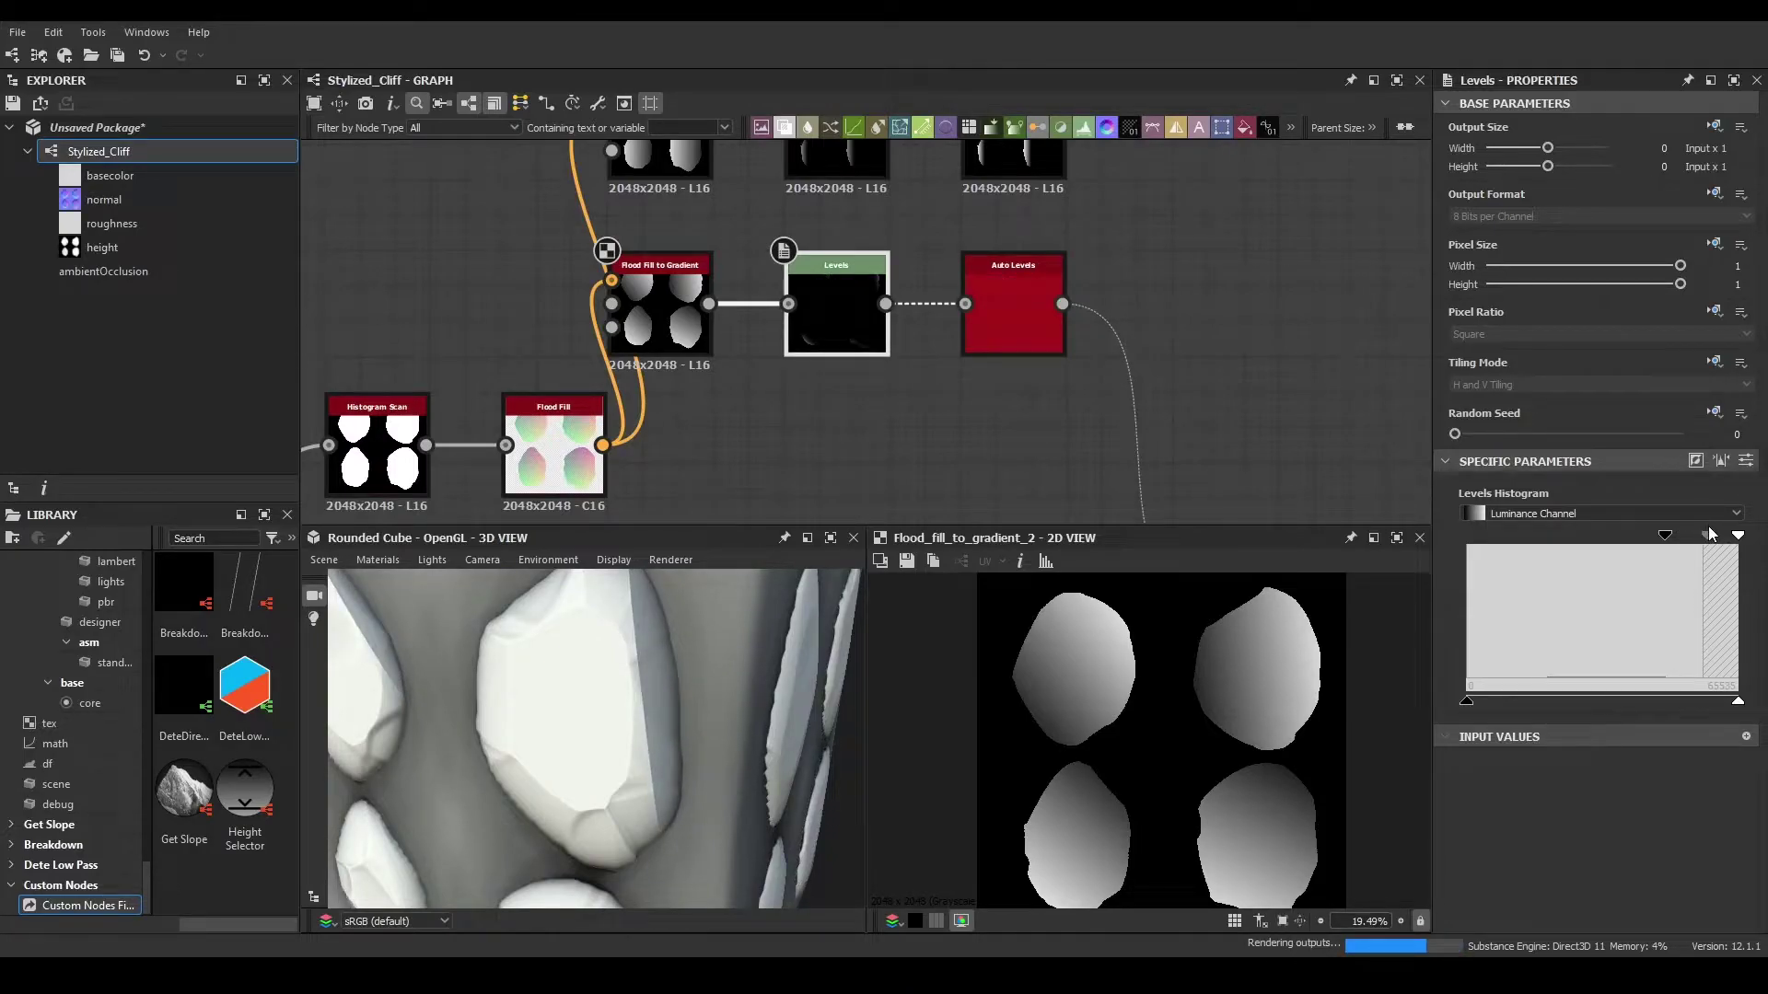
scroll(737, 746, down, 3)
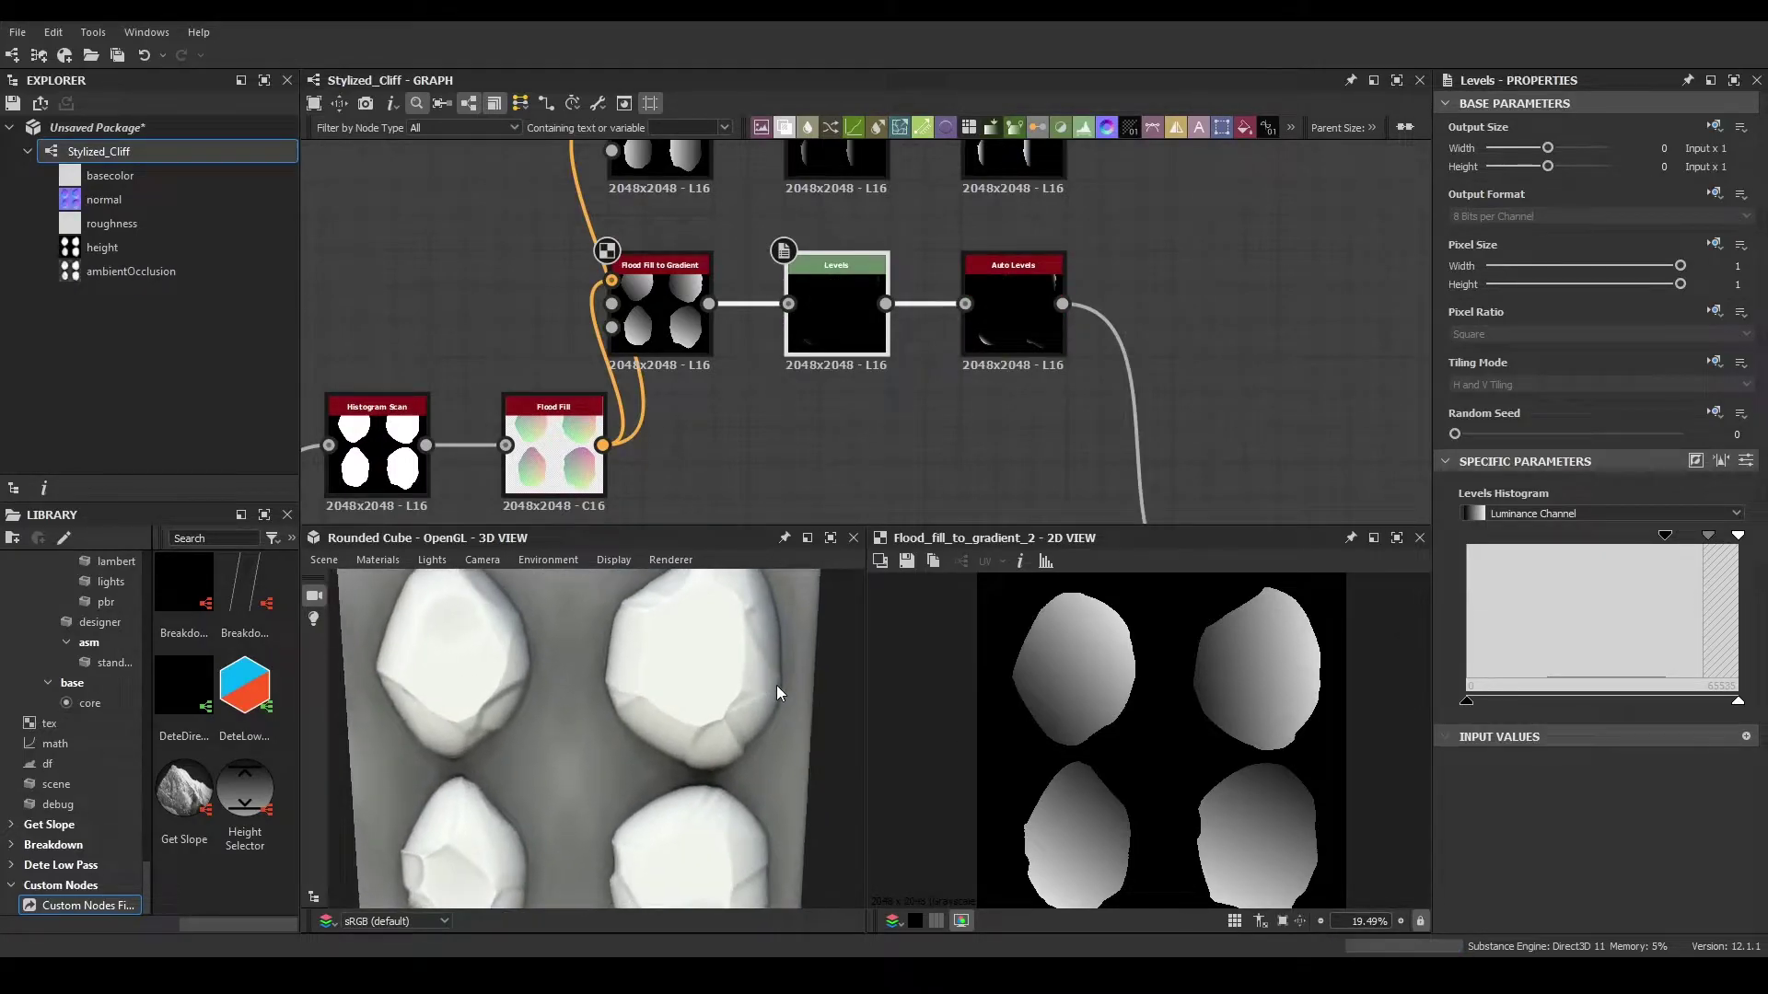
drag(1708, 537, 1705, 541)
scroll(766, 682, down, 5)
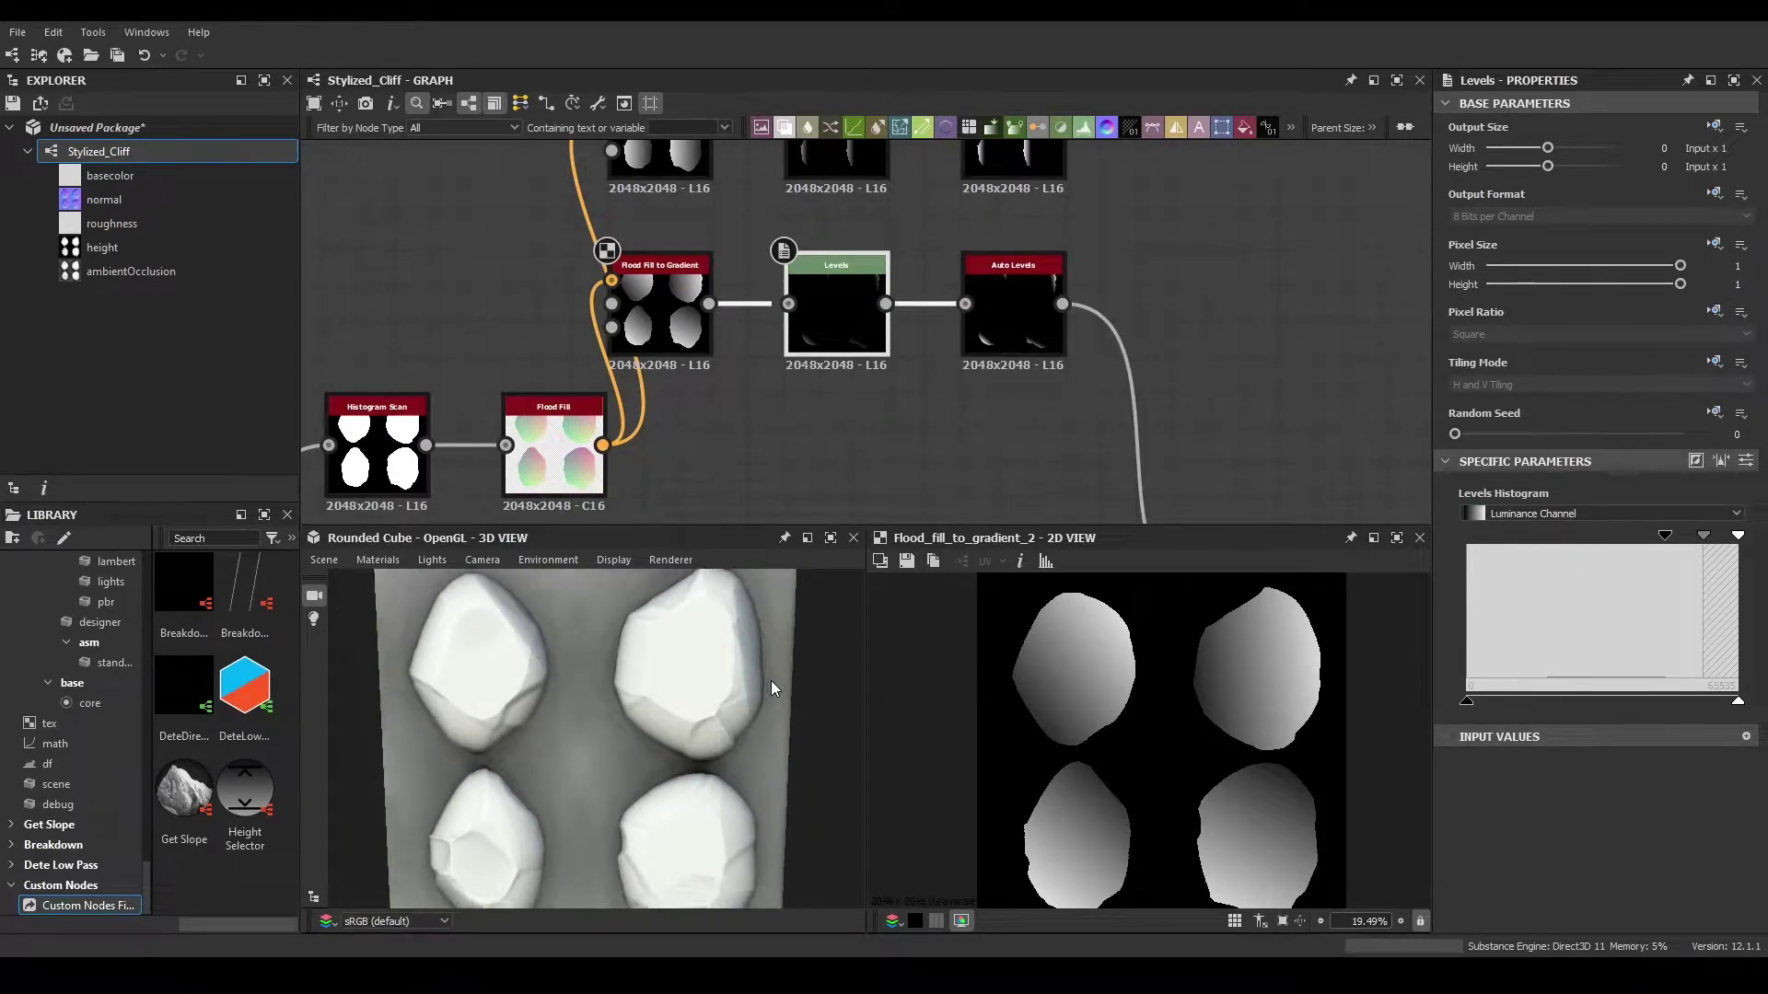
drag(759, 695, 779, 667)
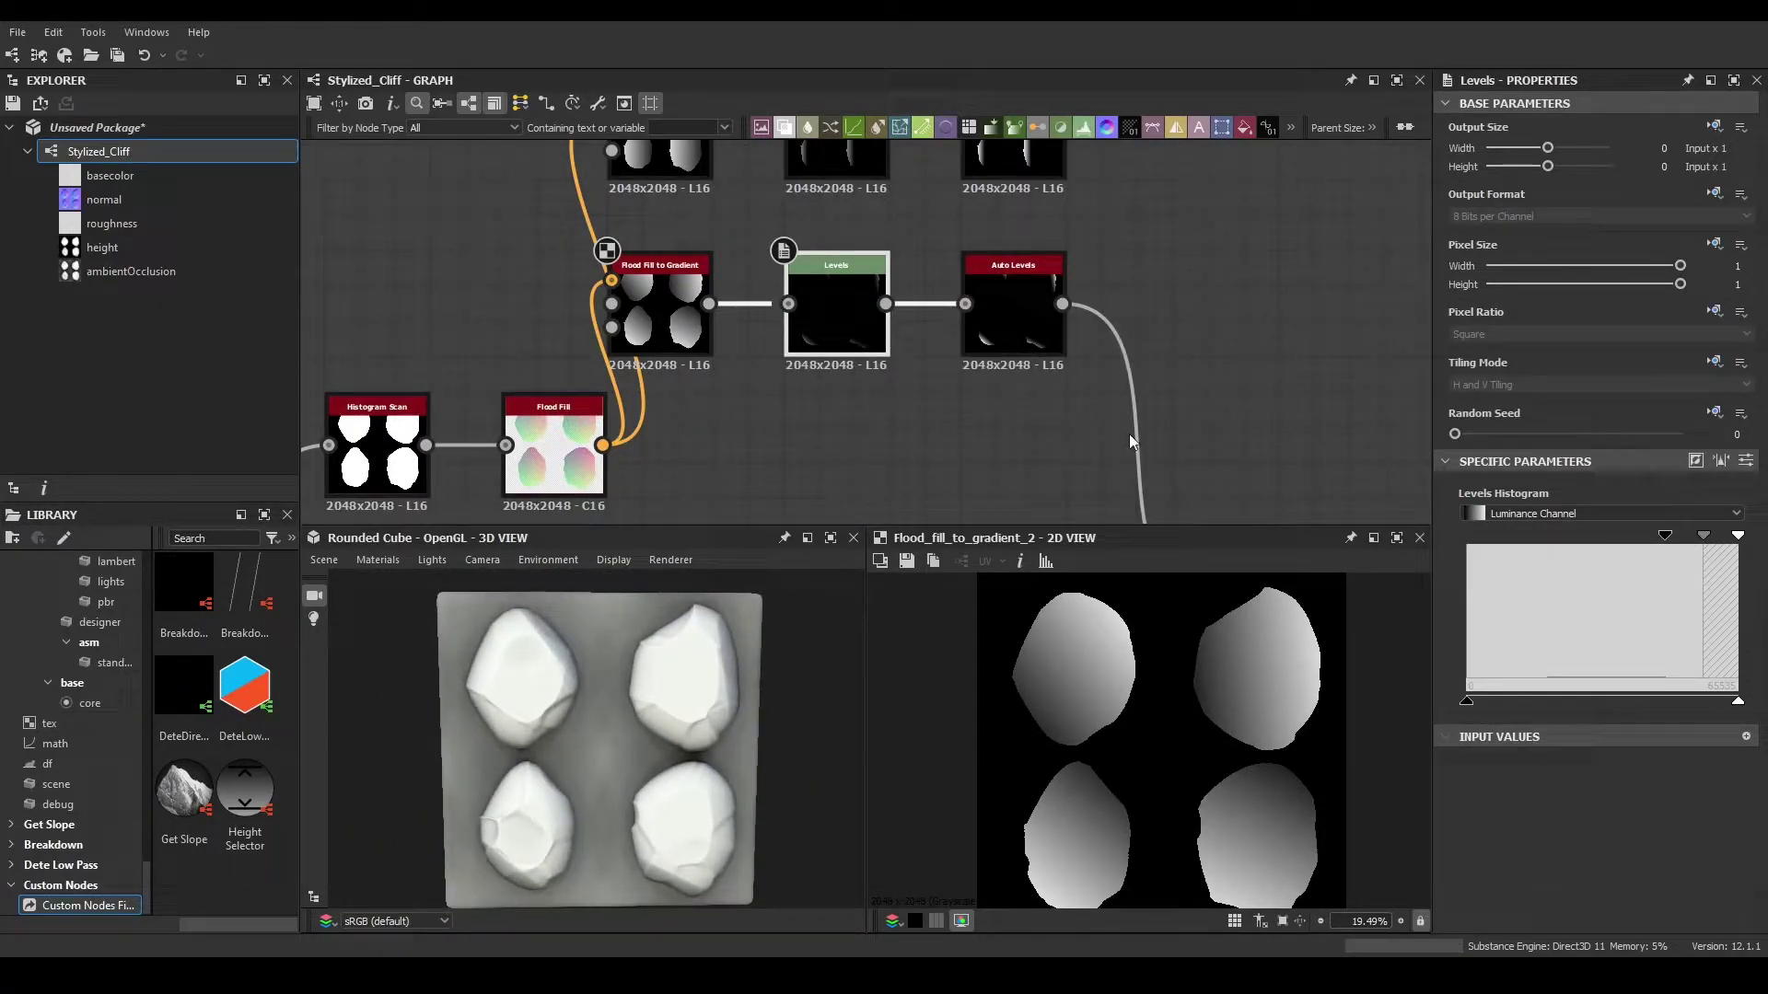
- Set the upper Flood Fill to Gradient's Angle Variation to 0.47 and its Angle to -132.92 degrees
scroll(1142, 430, down, 1)
middle_drag(1142, 430, 1057, 481)
double_click(656, 225)
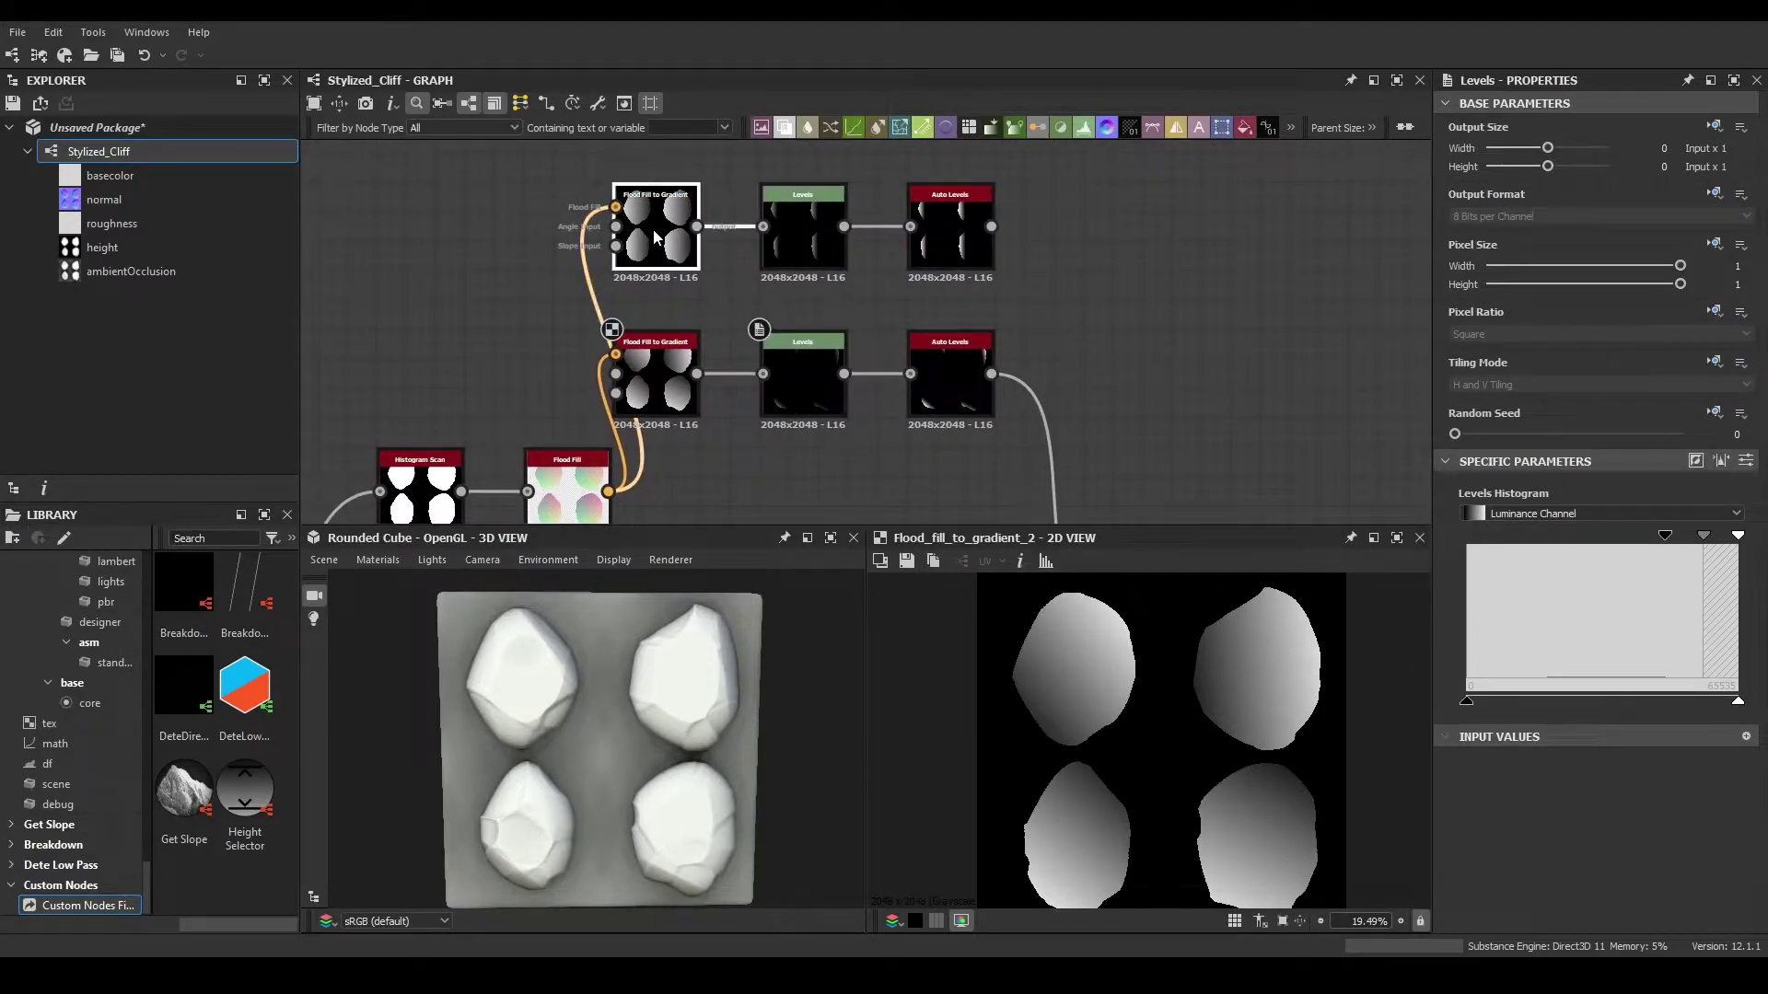
scroll(1684, 644, down, 5)
drag(1493, 620, 1562, 619)
drag(1483, 563, 1491, 573)
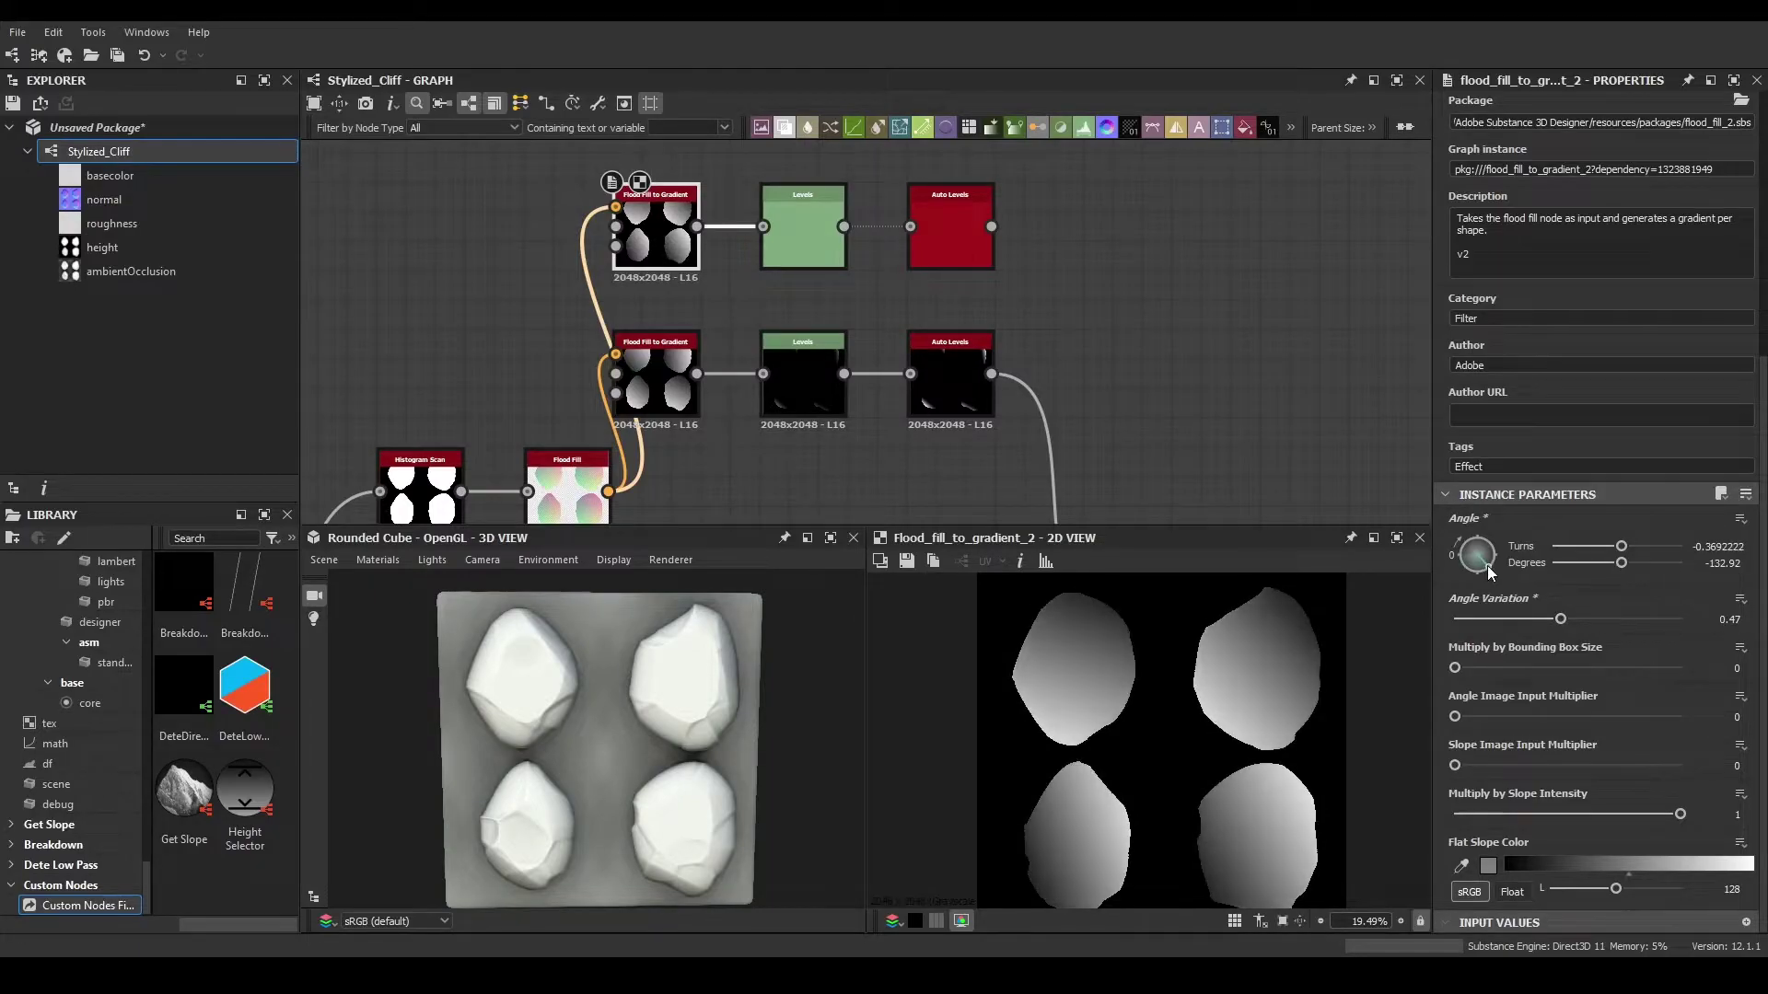
- Duplicate the Subtract Blend beside the original and feed the copy's foreground from the upper Auto Levels
middle_drag(1126, 372, 878, 279)
scroll(878, 279, down, 3)
drag(901, 451, 884, 451)
key(ctrl+d)
drag(865, 328, 969, 326)
scroll(920, 426, up, 3)
scroll(963, 304, down, 1)
middle_drag(957, 258, 943, 371)
drag(943, 371, 751, 200)
- Chain the duplicated Blend between the first Subtract Blend and the final Blend
middle_drag(1066, 414, 884, 252)
drag(843, 379, 1082, 304)
click(880, 294)
drag(720, 378, 1217, 451)
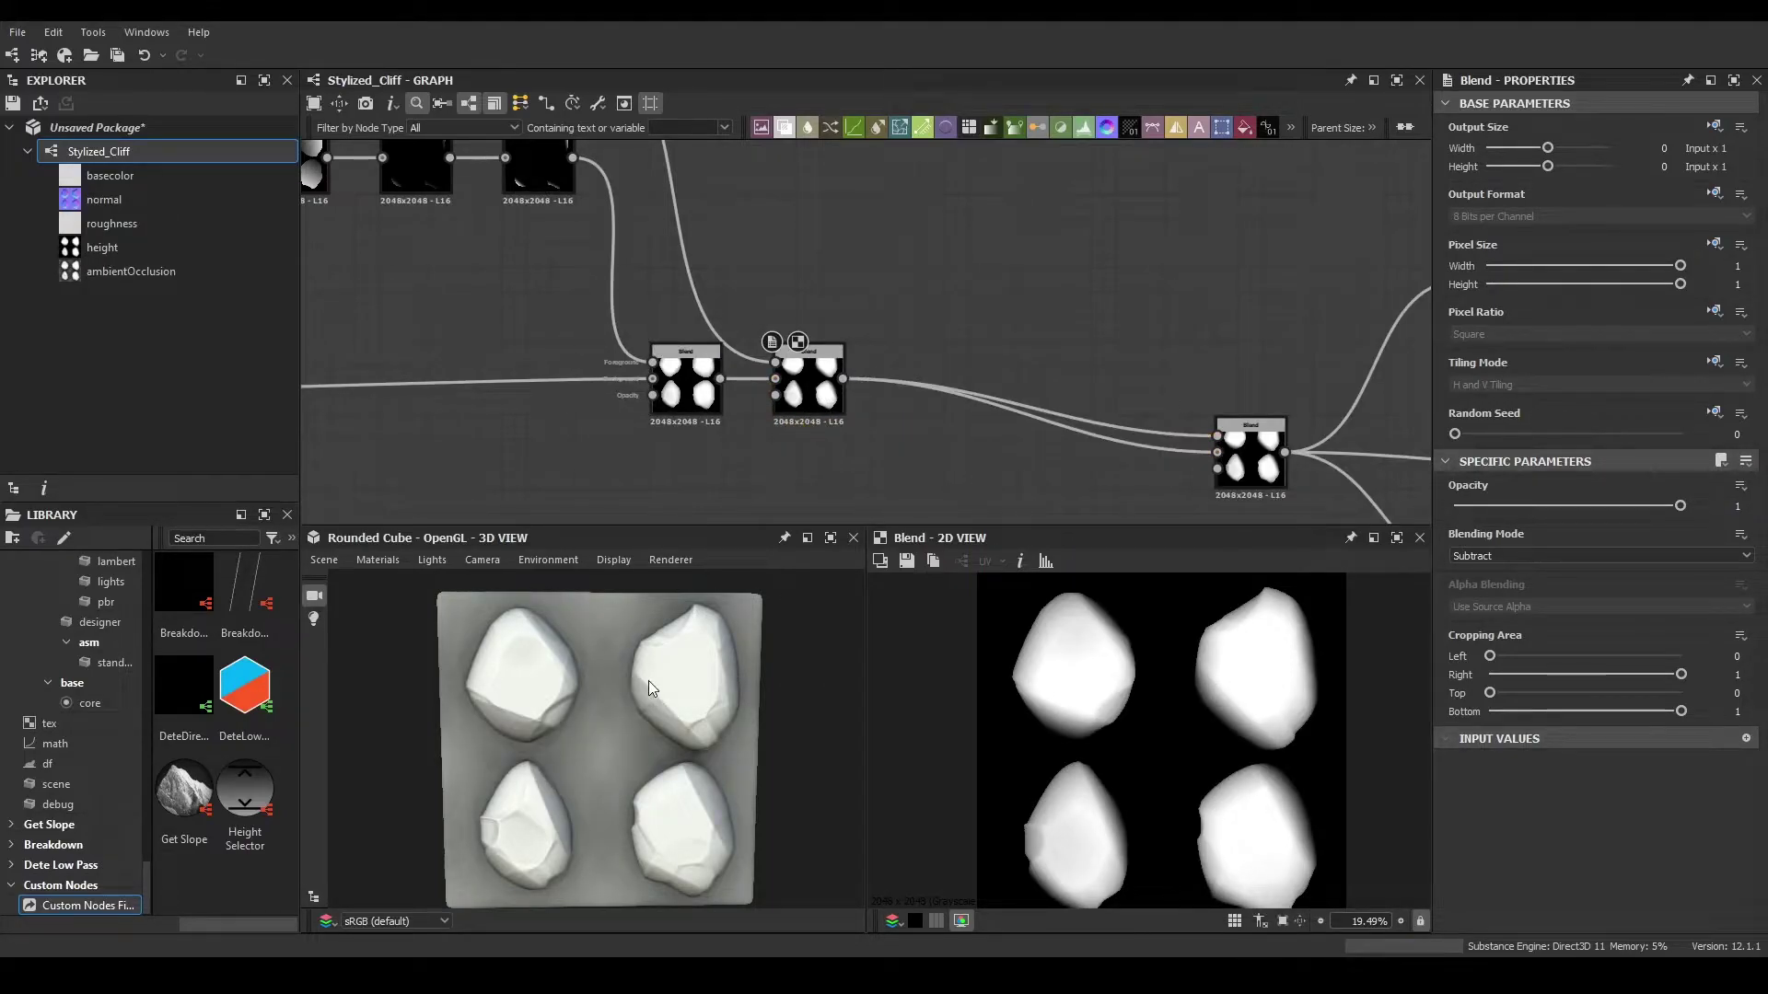
- Preview the lower Auto Levels mask, set the upper Flood Fill to Gradient's Angle Variation to 1, and preview the upper Auto Levels mask
drag(649, 681, 672, 679)
middle_drag(559, 192, 809, 423)
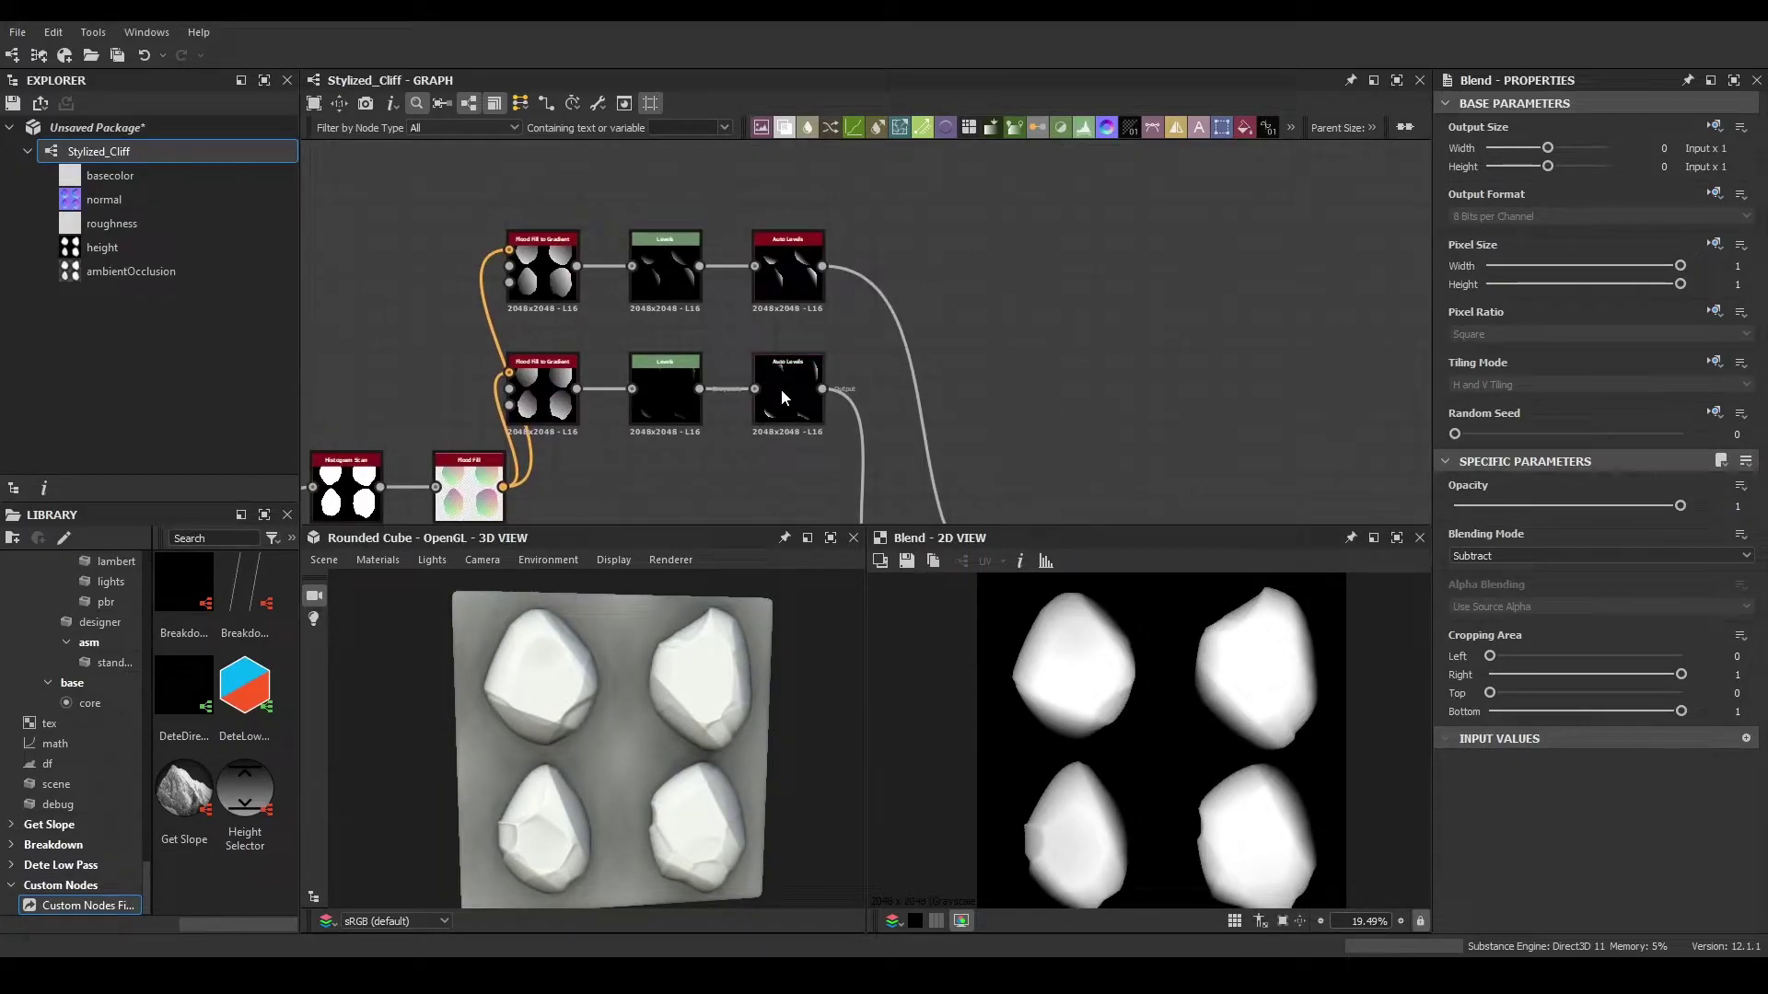
click(784, 398)
middle_drag(793, 279, 787, 250)
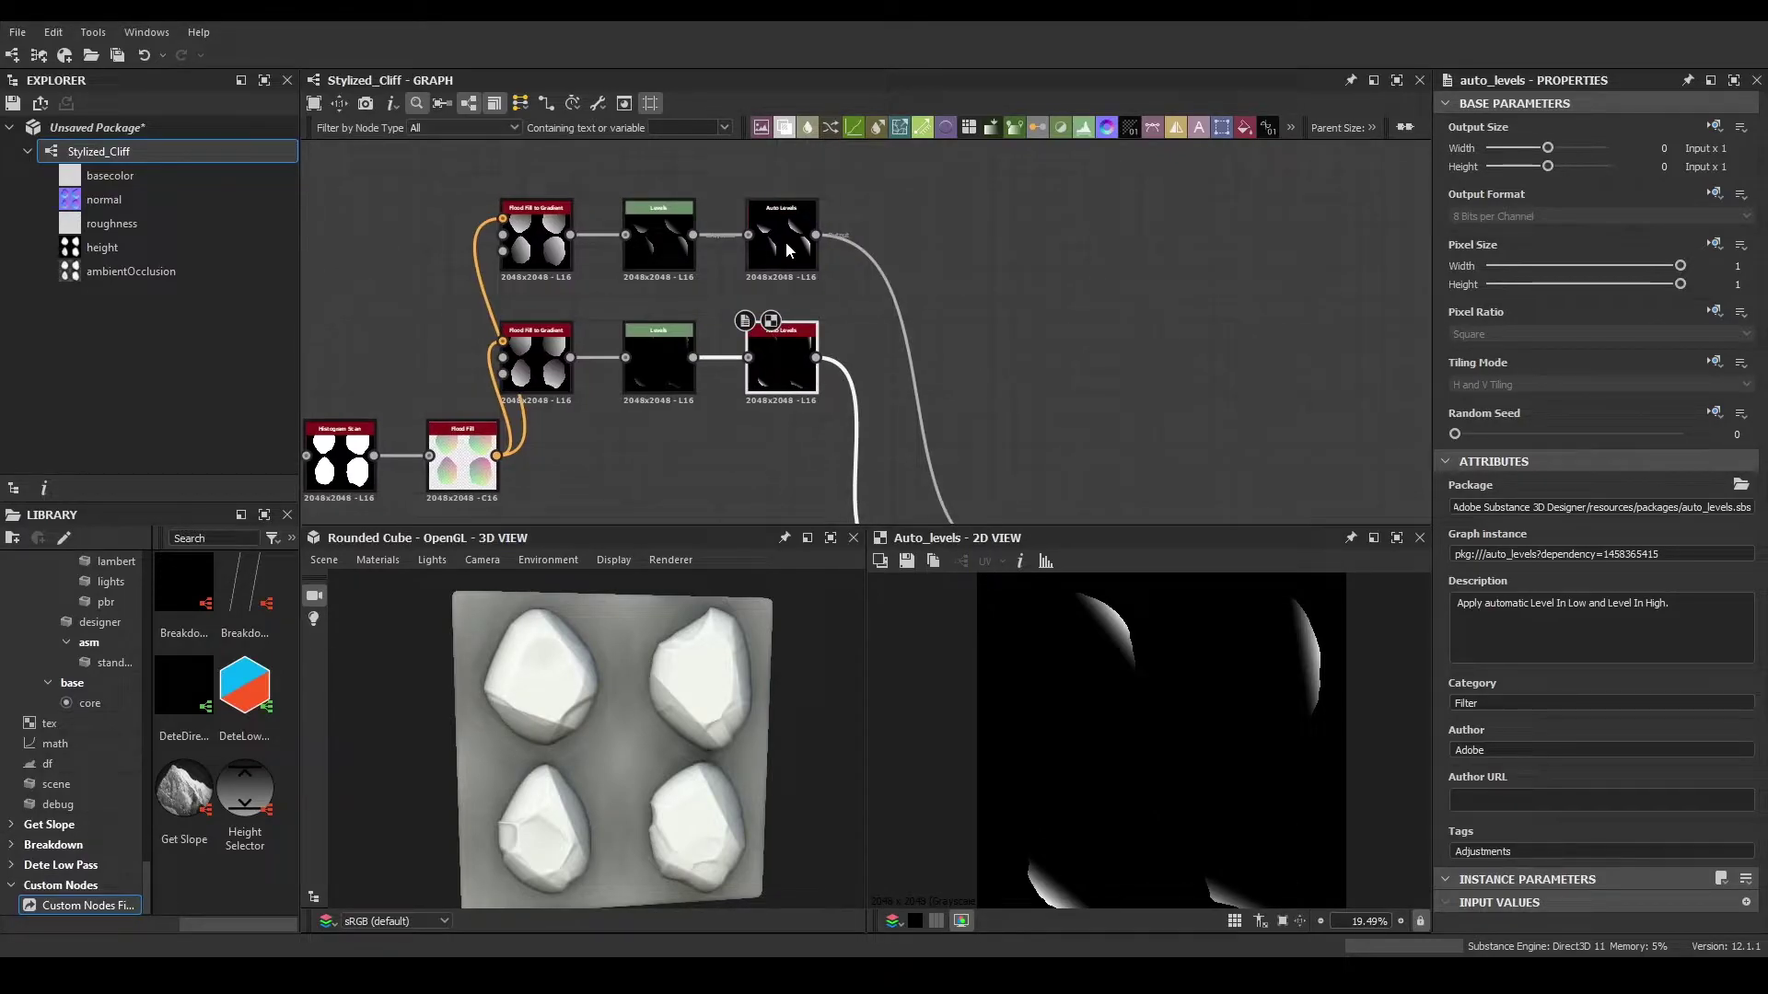
click(564, 241)
scroll(1630, 743, down, 3)
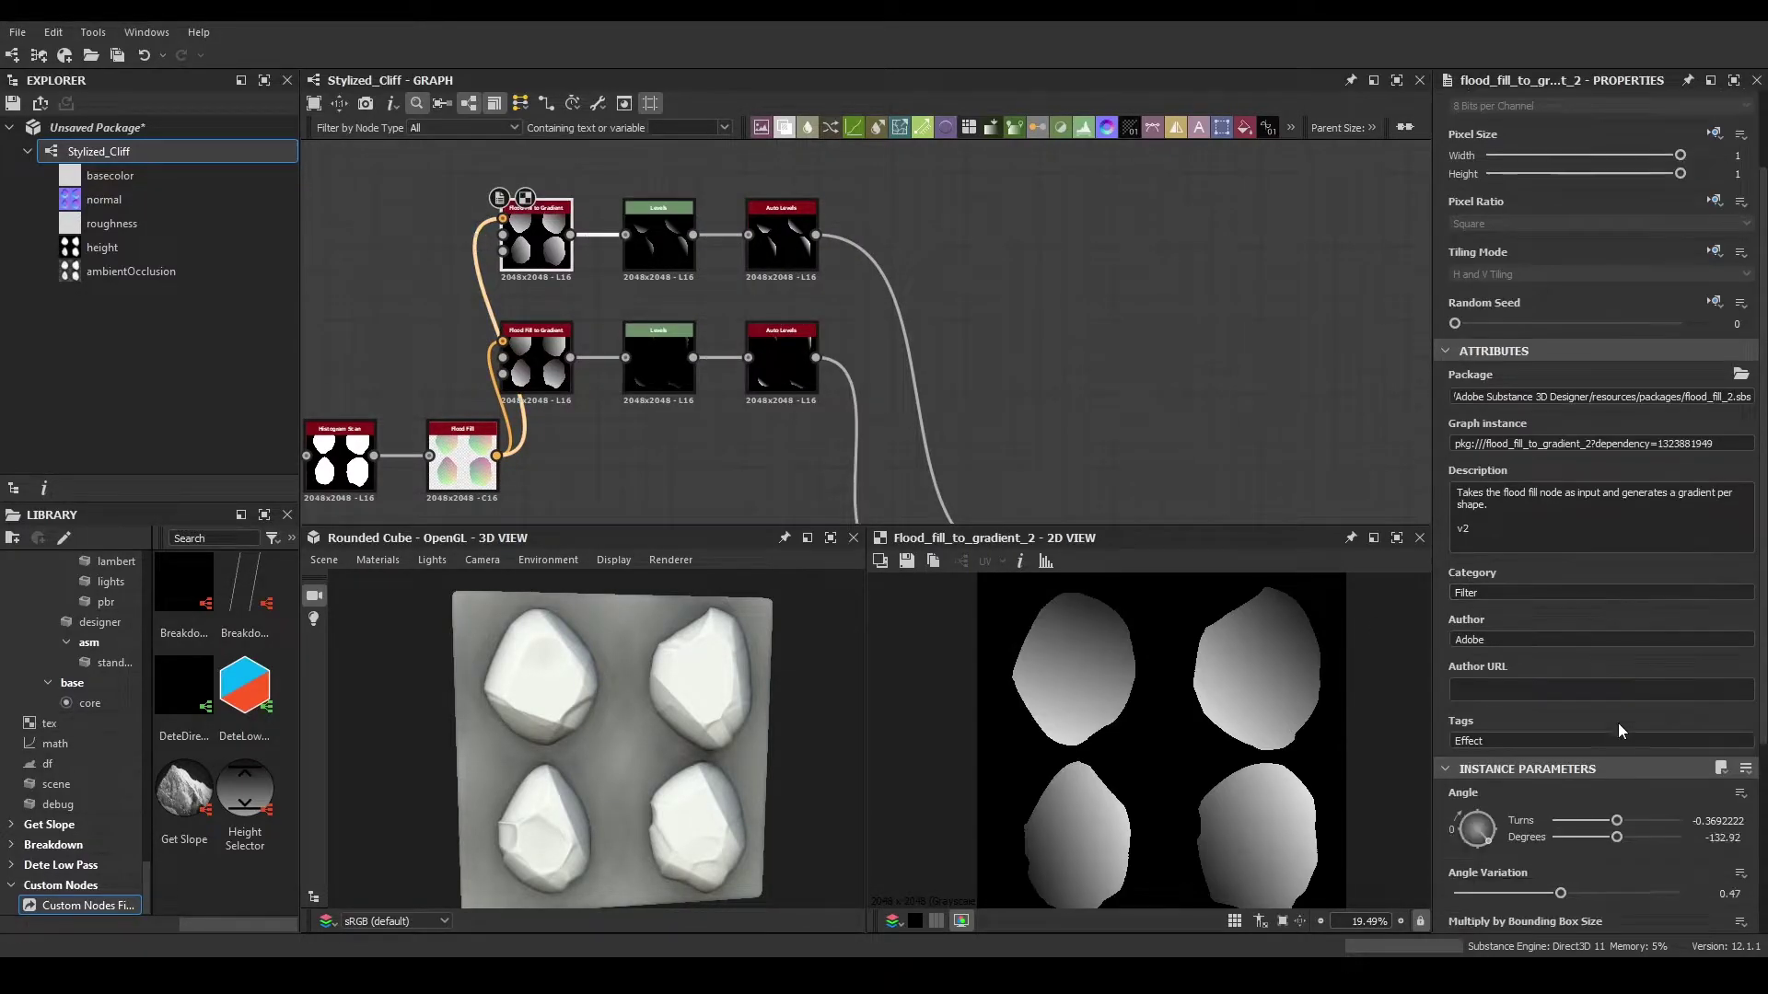
click(787, 234)
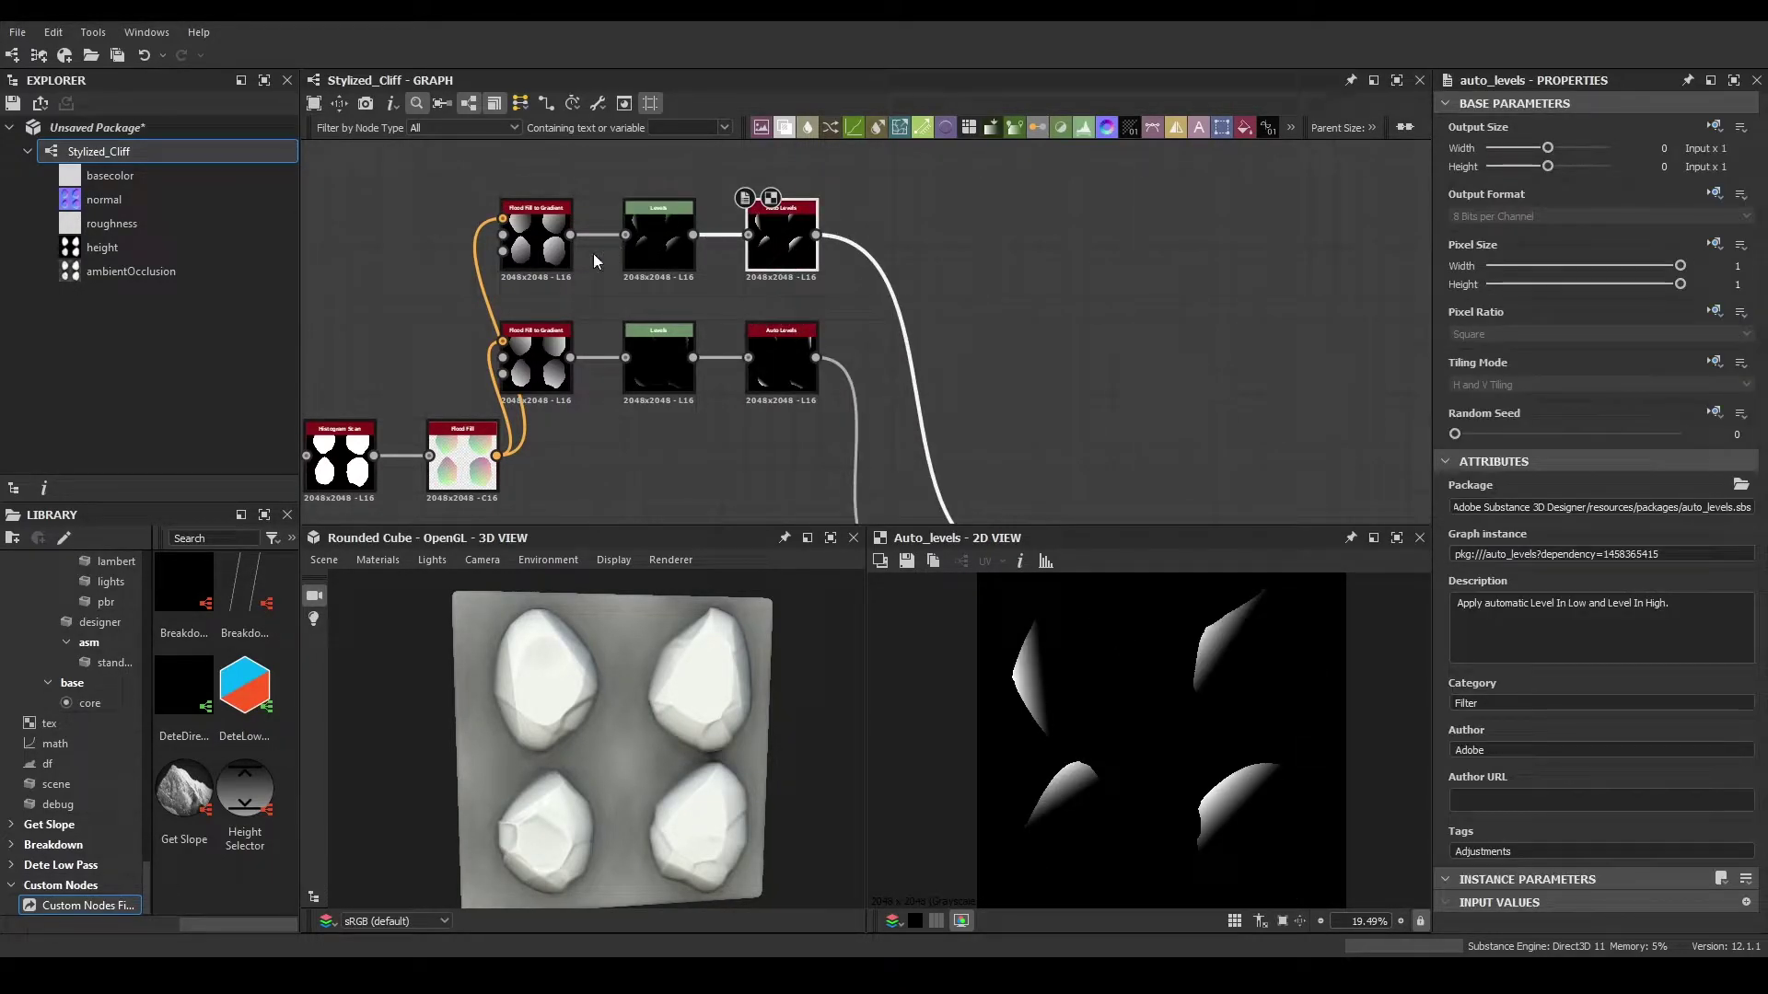
- Compare the angle settings of the lower and upper Flood Fill to Gradient nodes
click(544, 351)
scroll(1496, 612, down, 3)
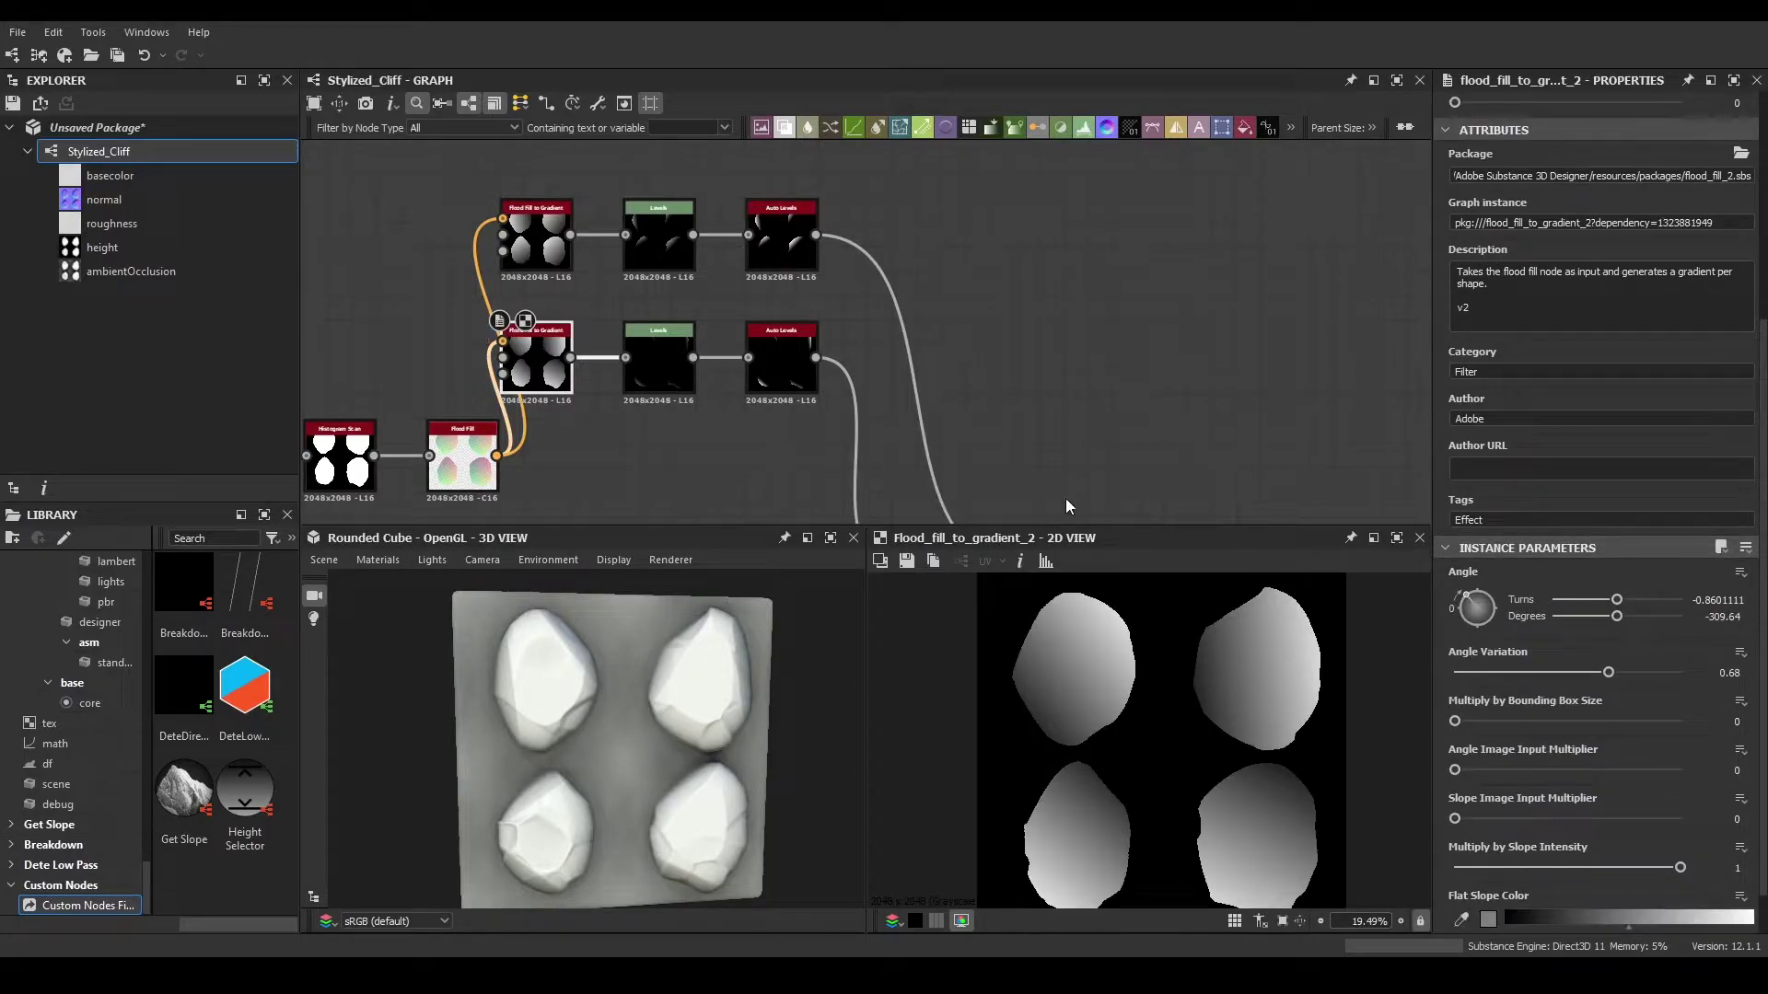
click(557, 242)
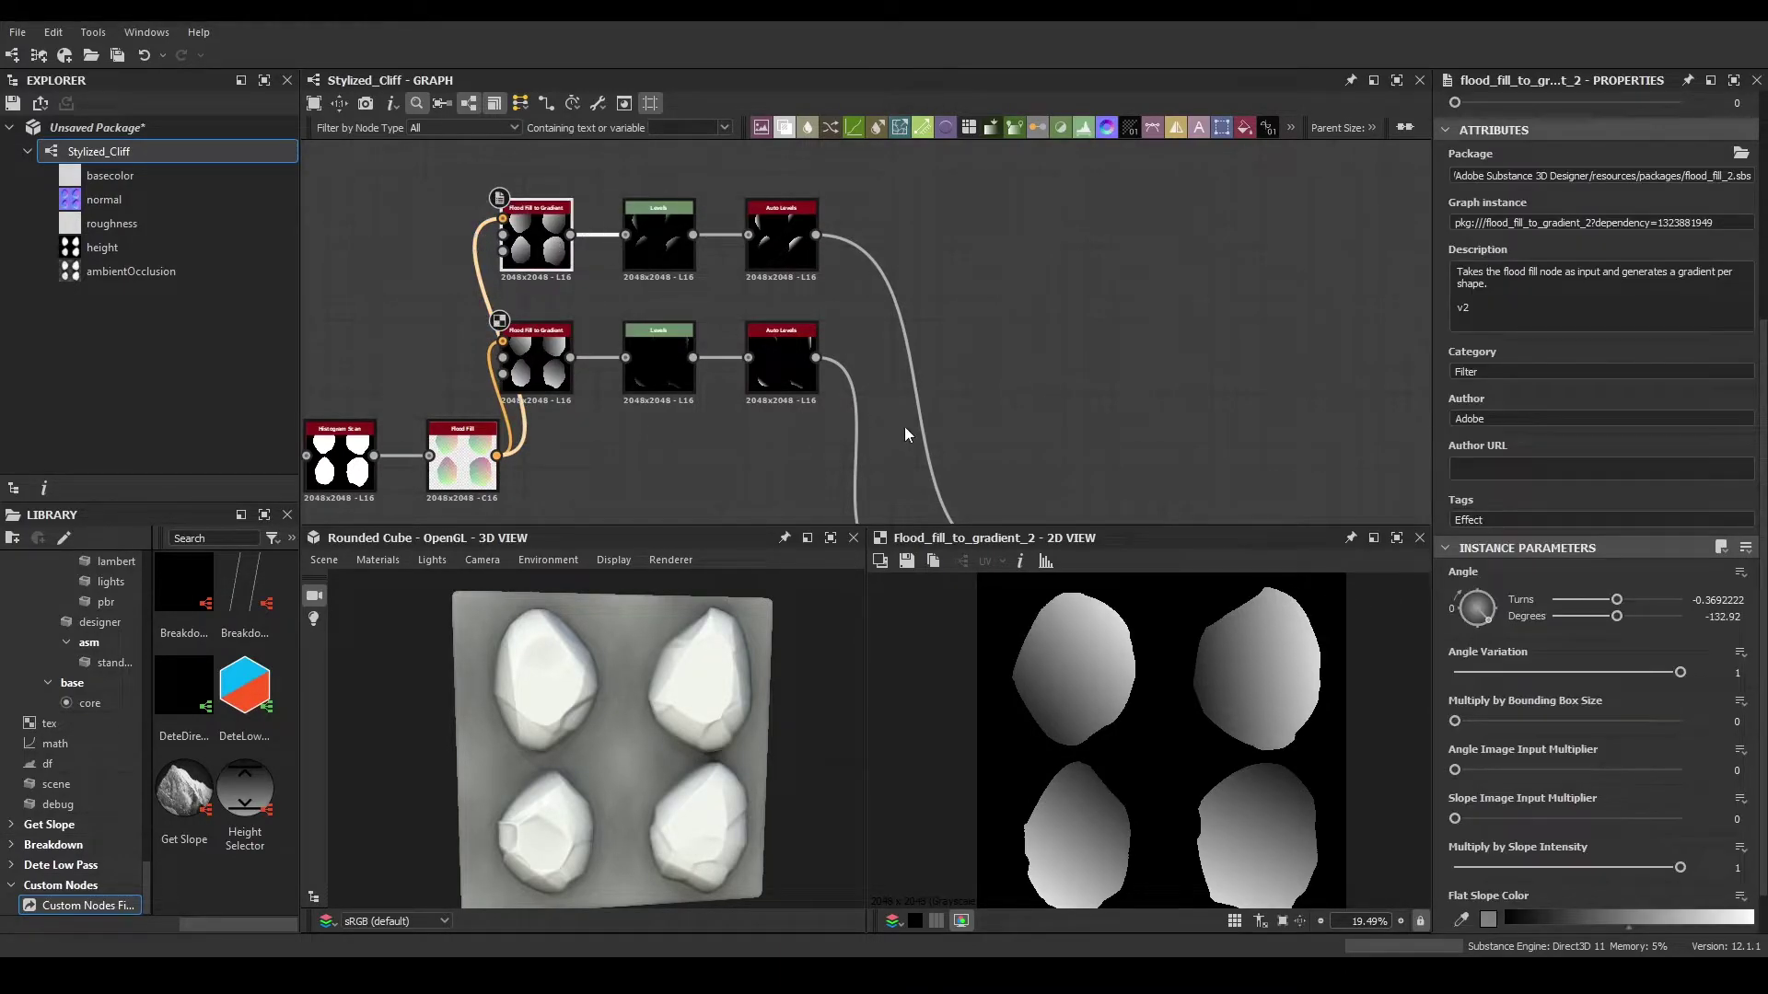
- Adjust the Angle of the upper Flood Fill to Gradient and check the carved facets on the 3D preview
middle_drag(911, 411, 900, 398)
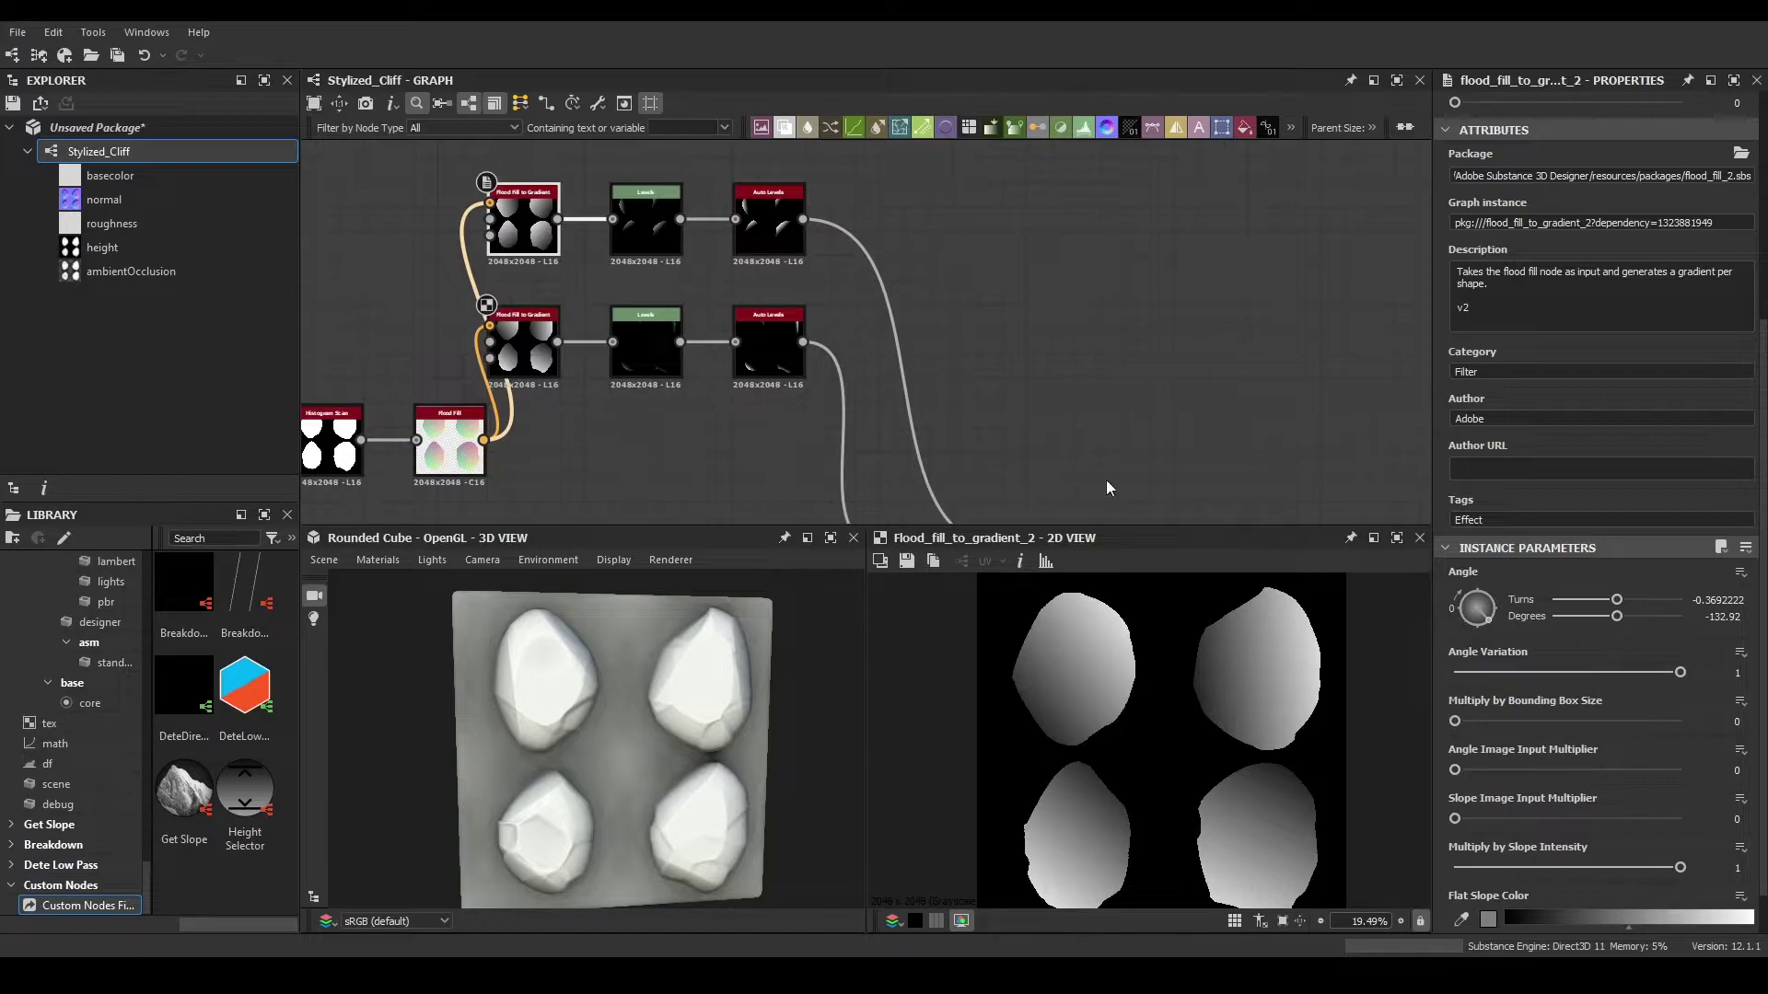
drag(1491, 607, 1489, 632)
drag(834, 789, 729, 724)
- Set Level In Mid on the upper Levels node to about 0.52 and inspect the rocks in 3D
middle_drag(931, 408, 928, 337)
middle_drag(690, 198, 742, 316)
scroll(742, 316, up, 2)
click(713, 277)
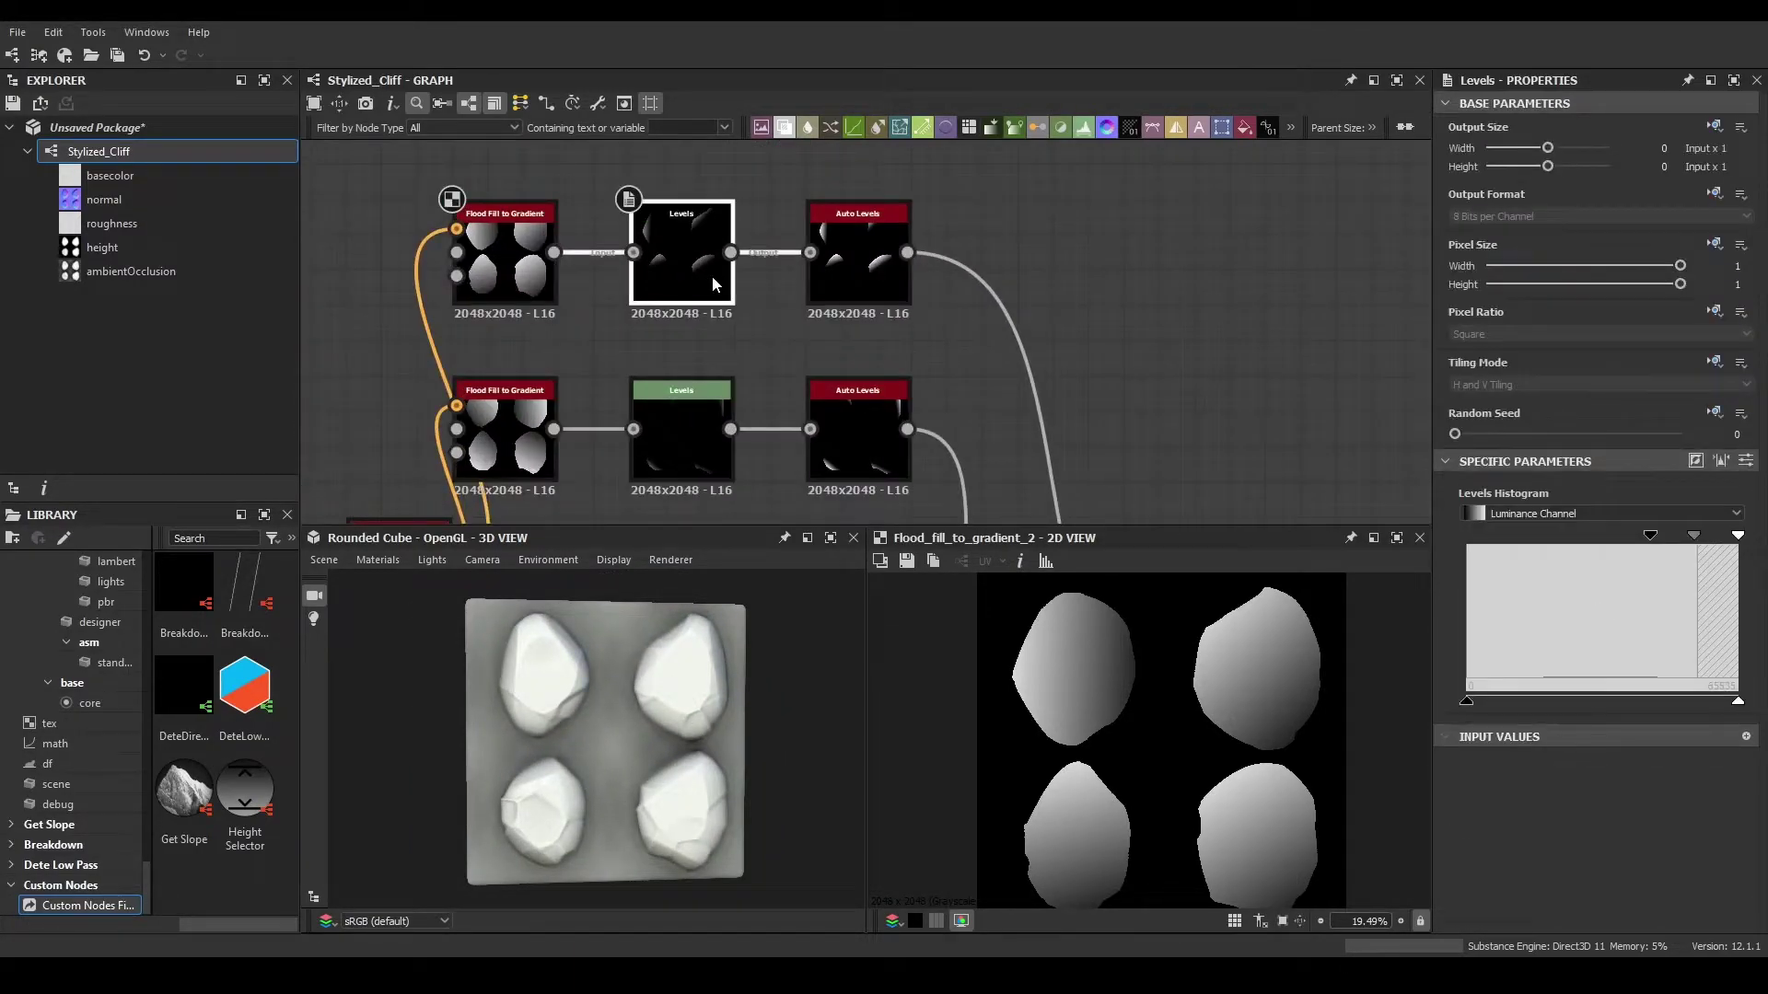
drag(1692, 539, 1695, 536)
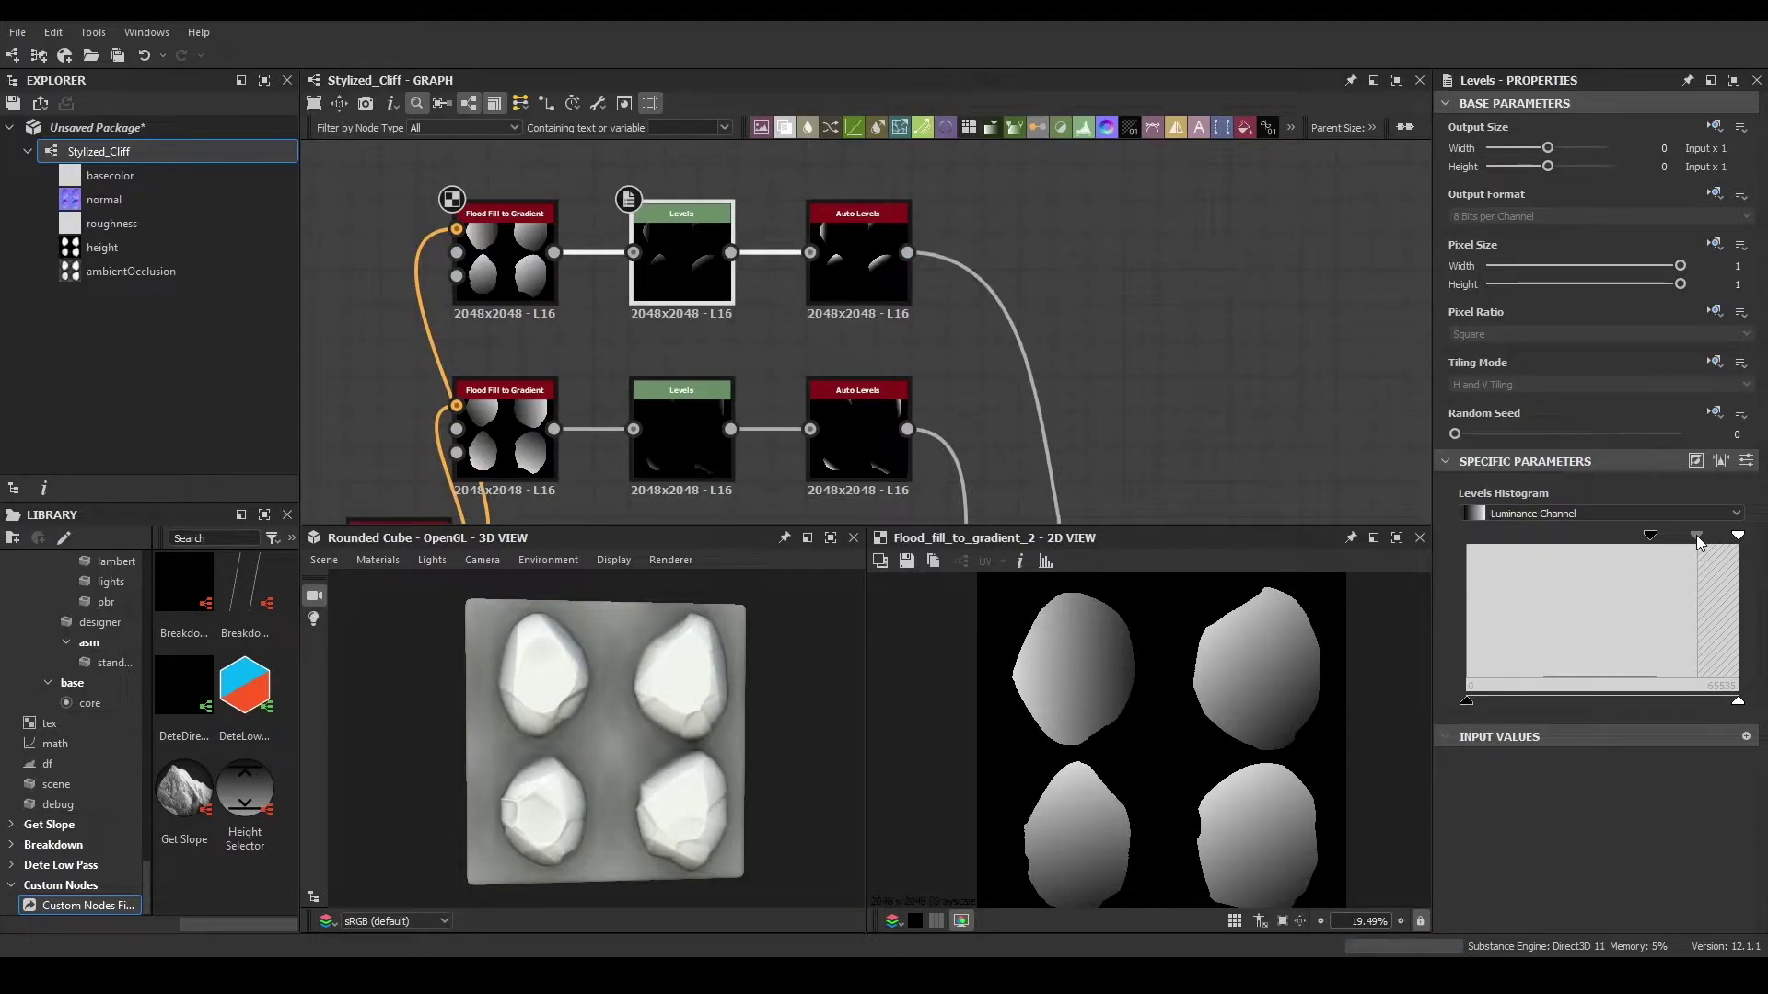
drag(589, 765, 599, 730)
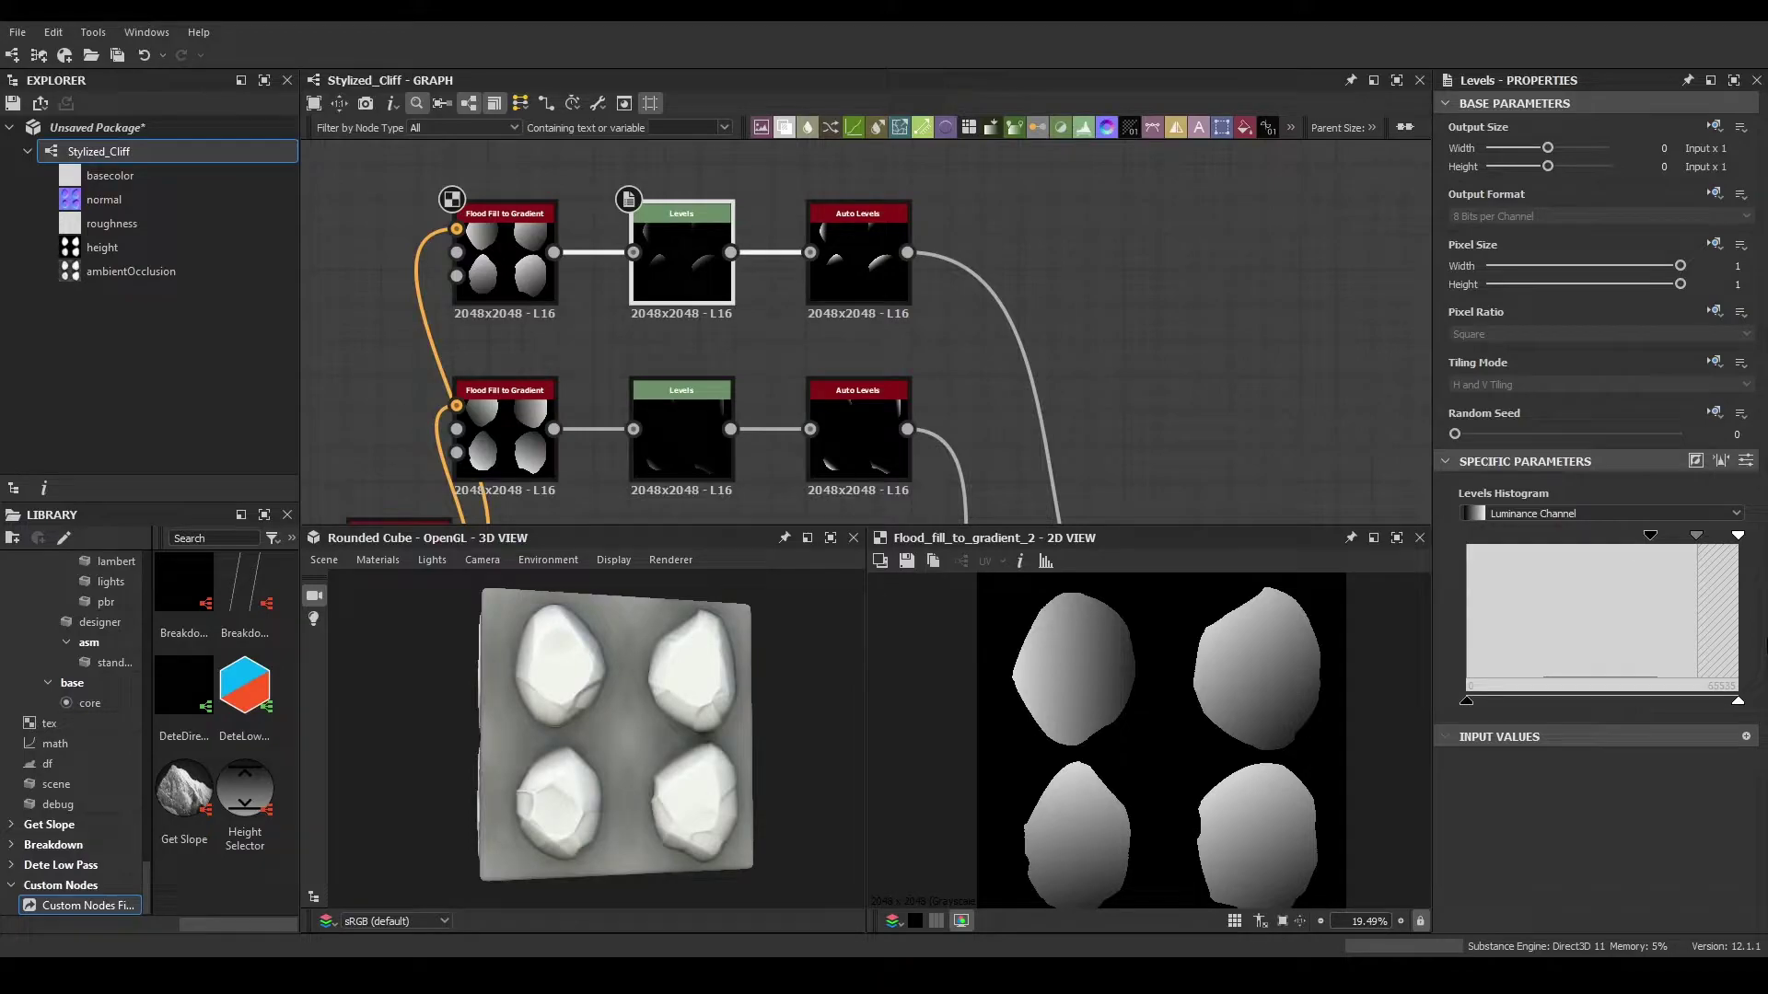
click(1747, 463)
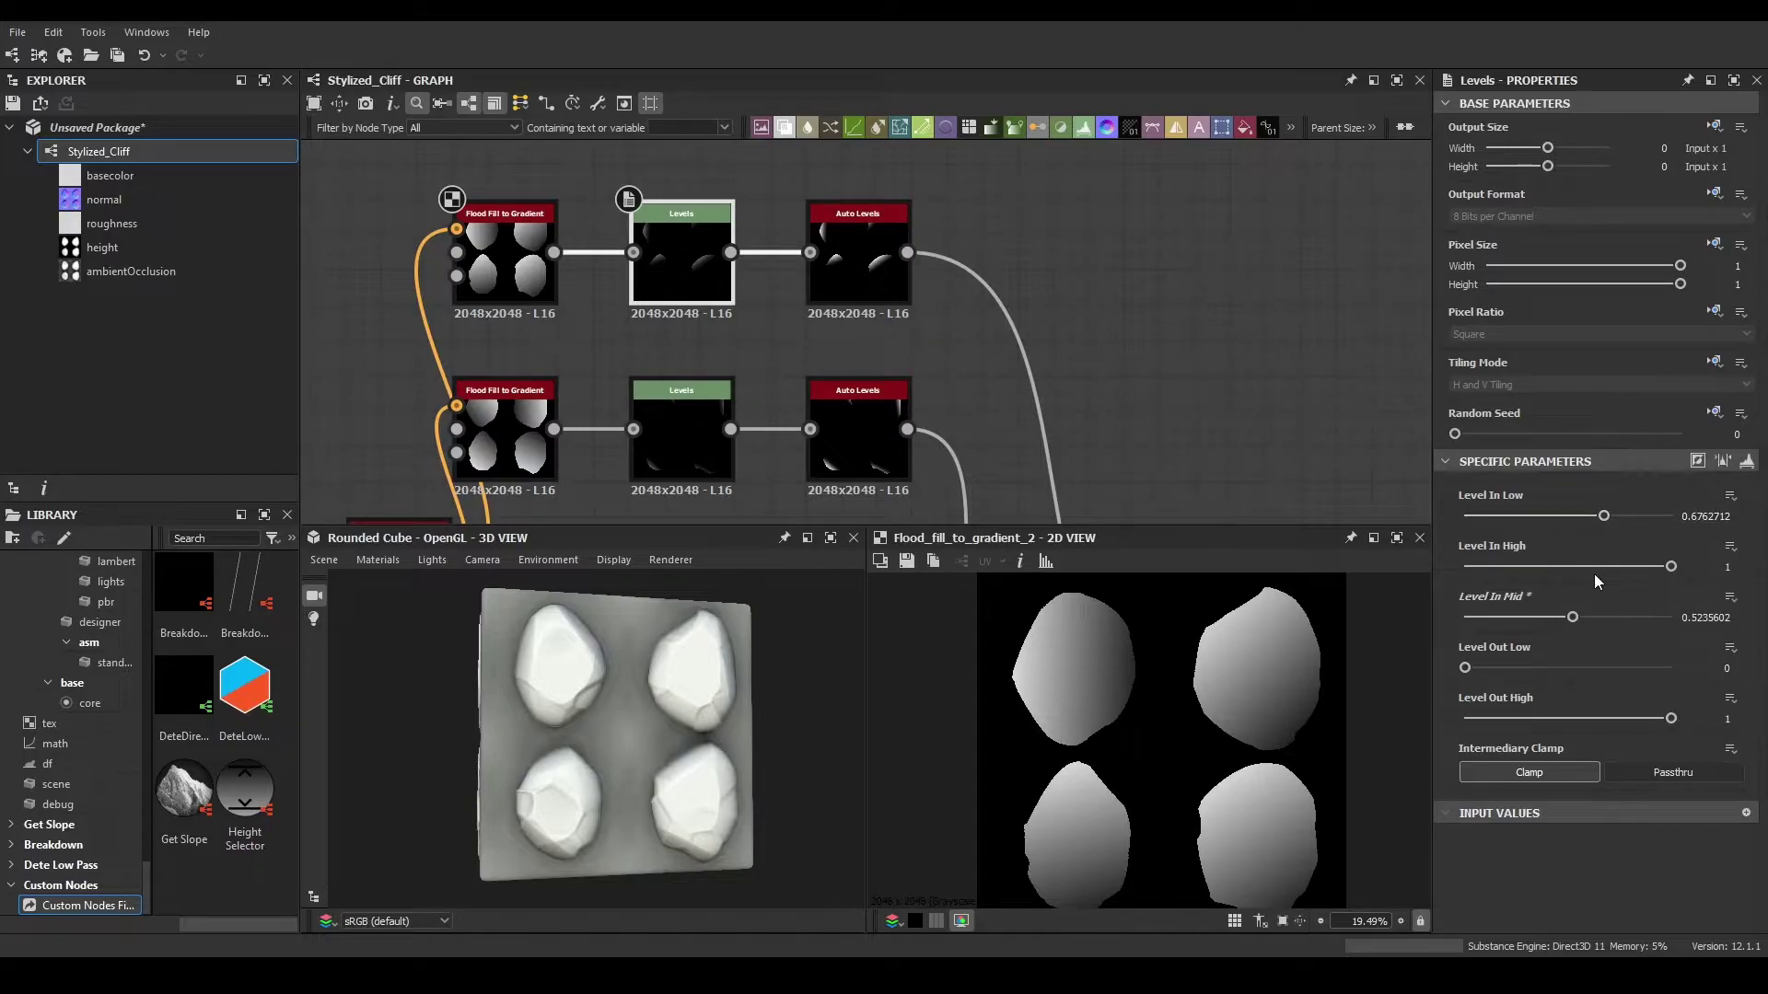
click(1746, 462)
mouse_move(630, 726)
mouse_down()
mouse_move(822, 712)
mouse_move(566, 704)
mouse_move(649, 737)
mouse_move(786, 728)
mouse_move(631, 726)
mouse_up()
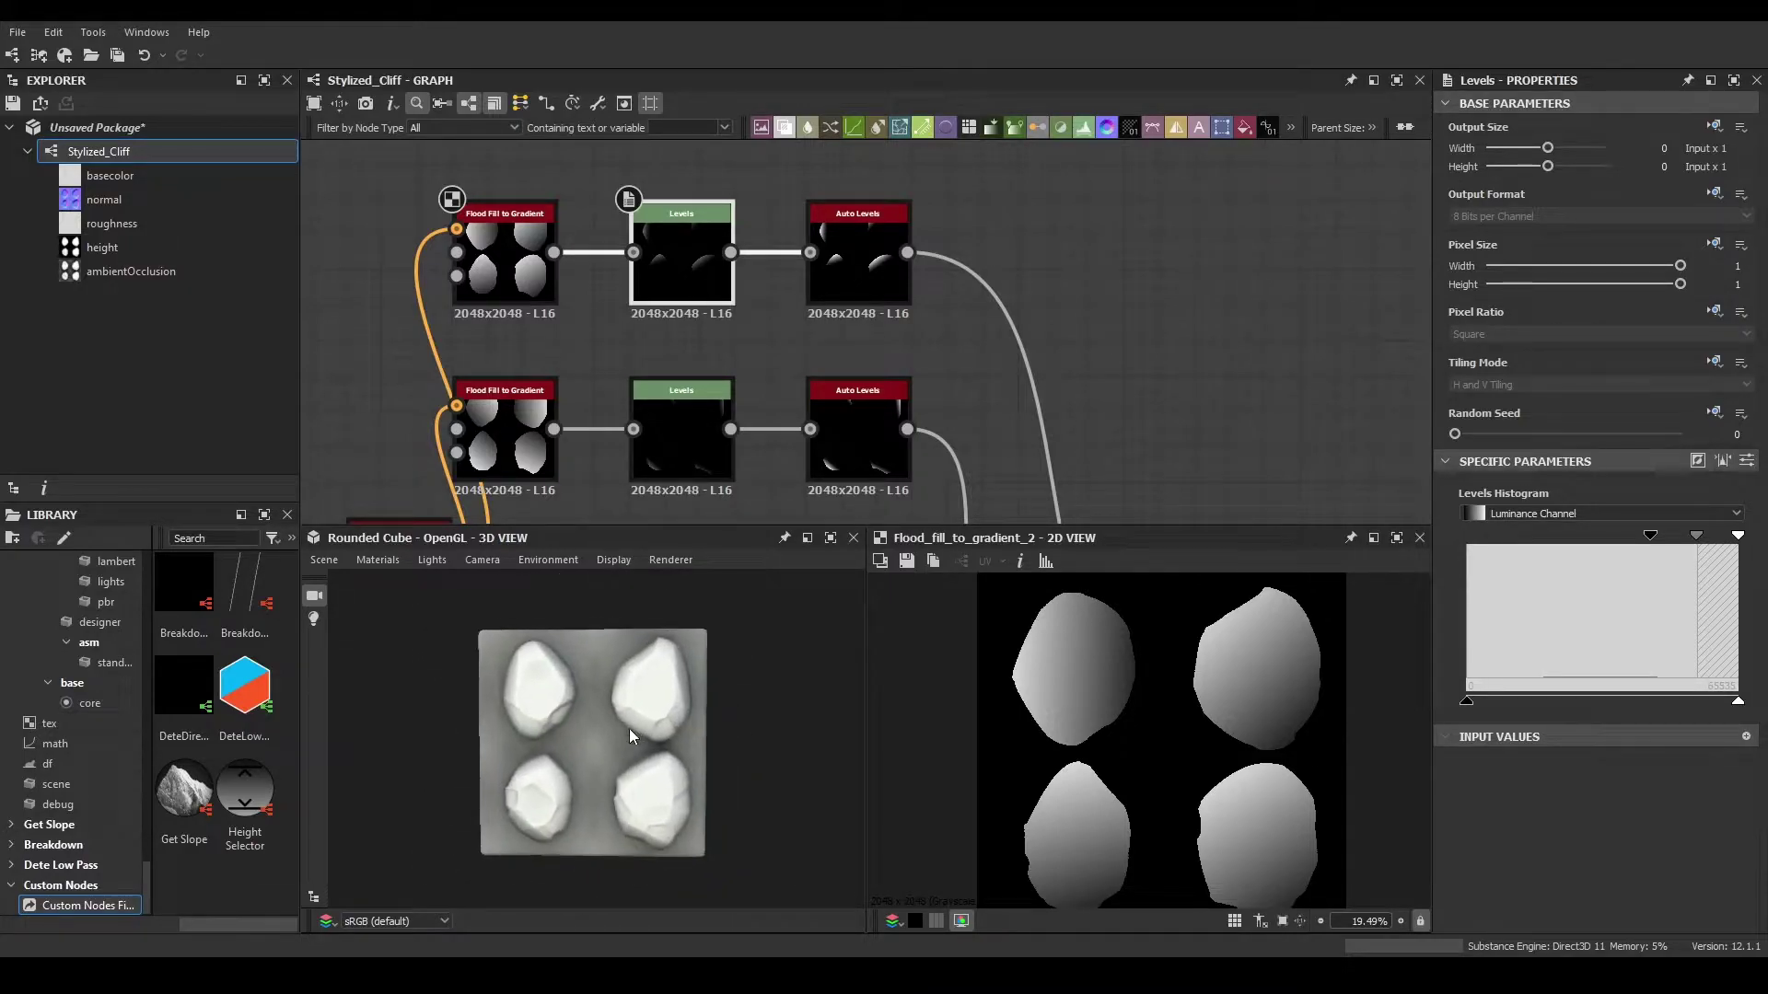
- Set the Height Depth of the HBAO ambient occlusion node to 0.79 and check the shading in 3D
scroll(598, 723, up, 3)
scroll(932, 500, down, 5)
middle_drag(1087, 455, 834, 356)
scroll(1017, 480, up, 3)
double_click(1039, 494)
scroll(1556, 722, down, 3)
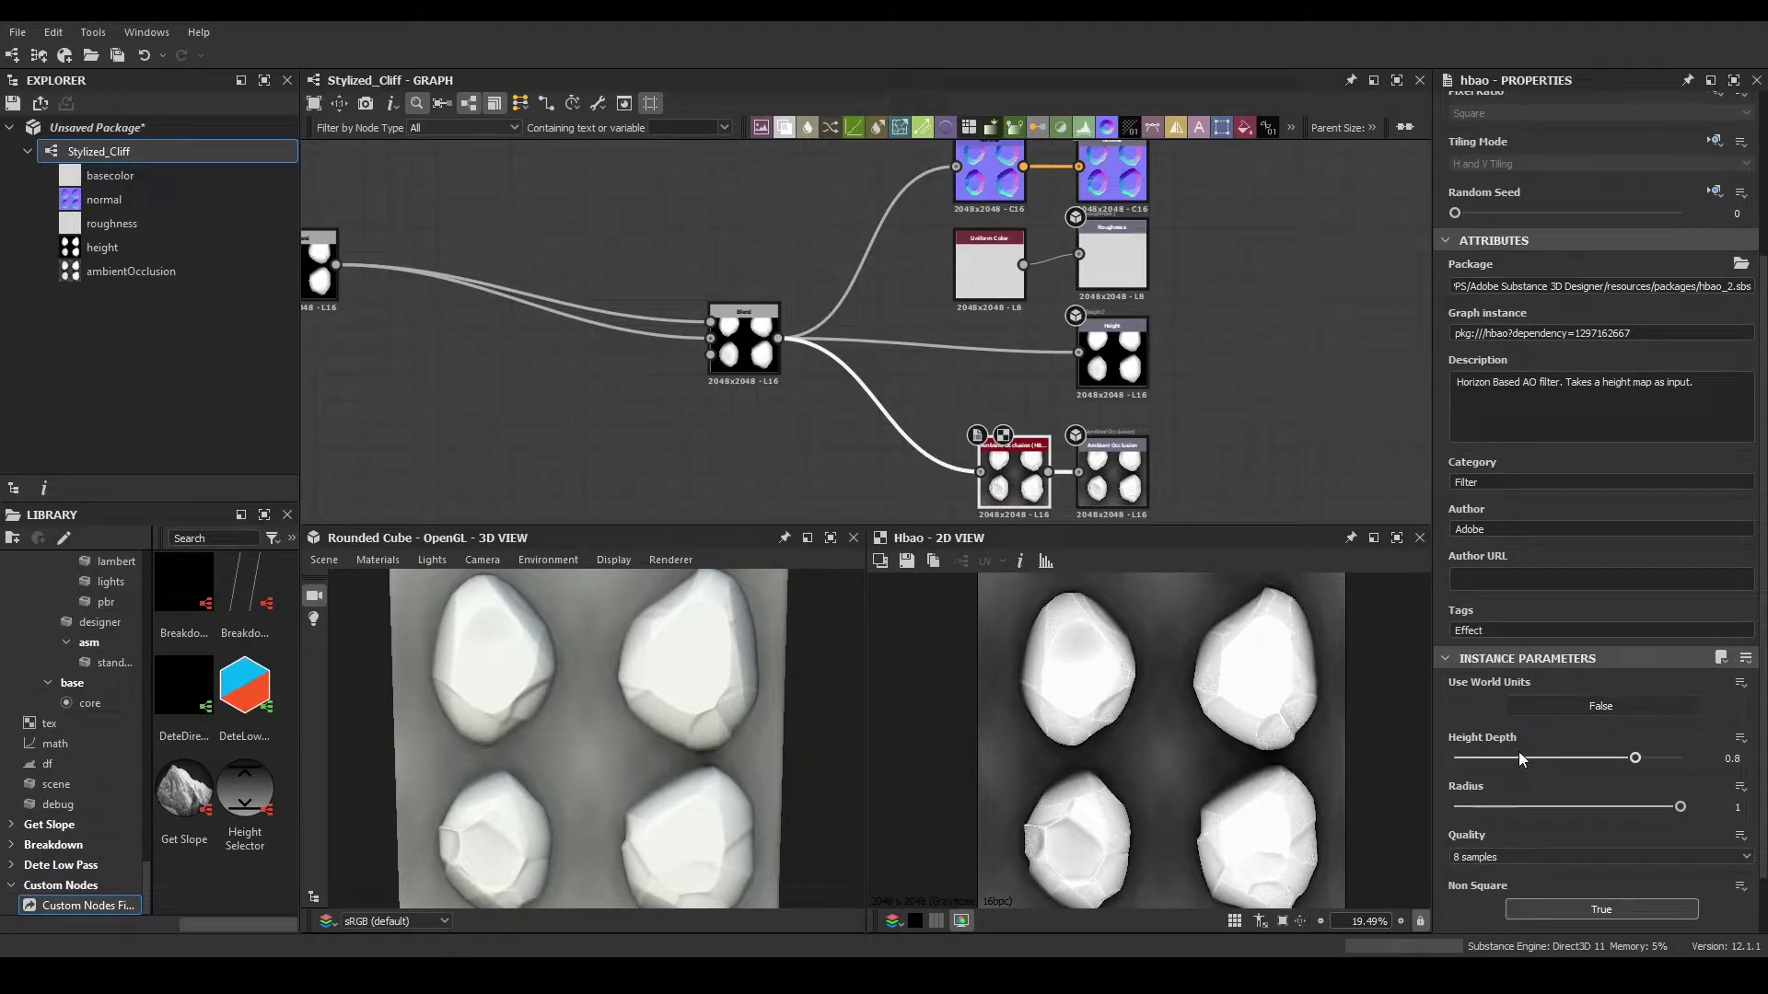
mouse_move(1636, 757)
mouse_down()
mouse_move(1685, 750)
mouse_move(1586, 759)
mouse_move(1634, 760)
mouse_up()
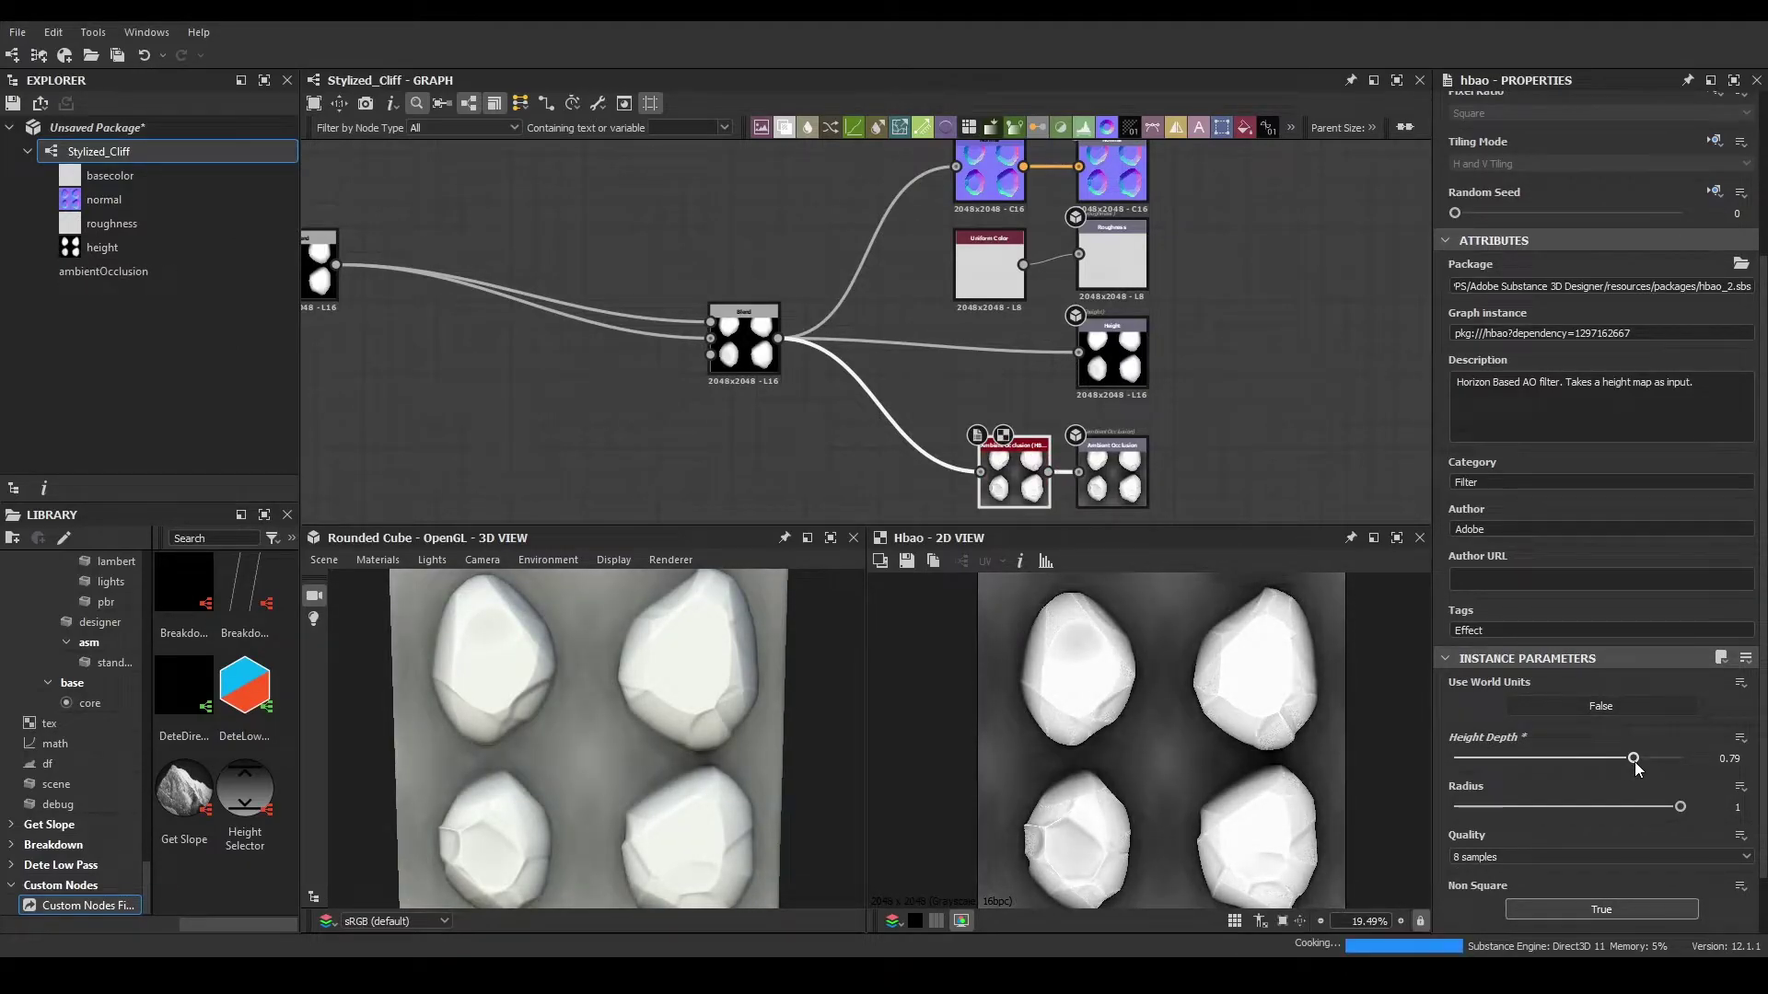
drag(650, 571, 792, 697)
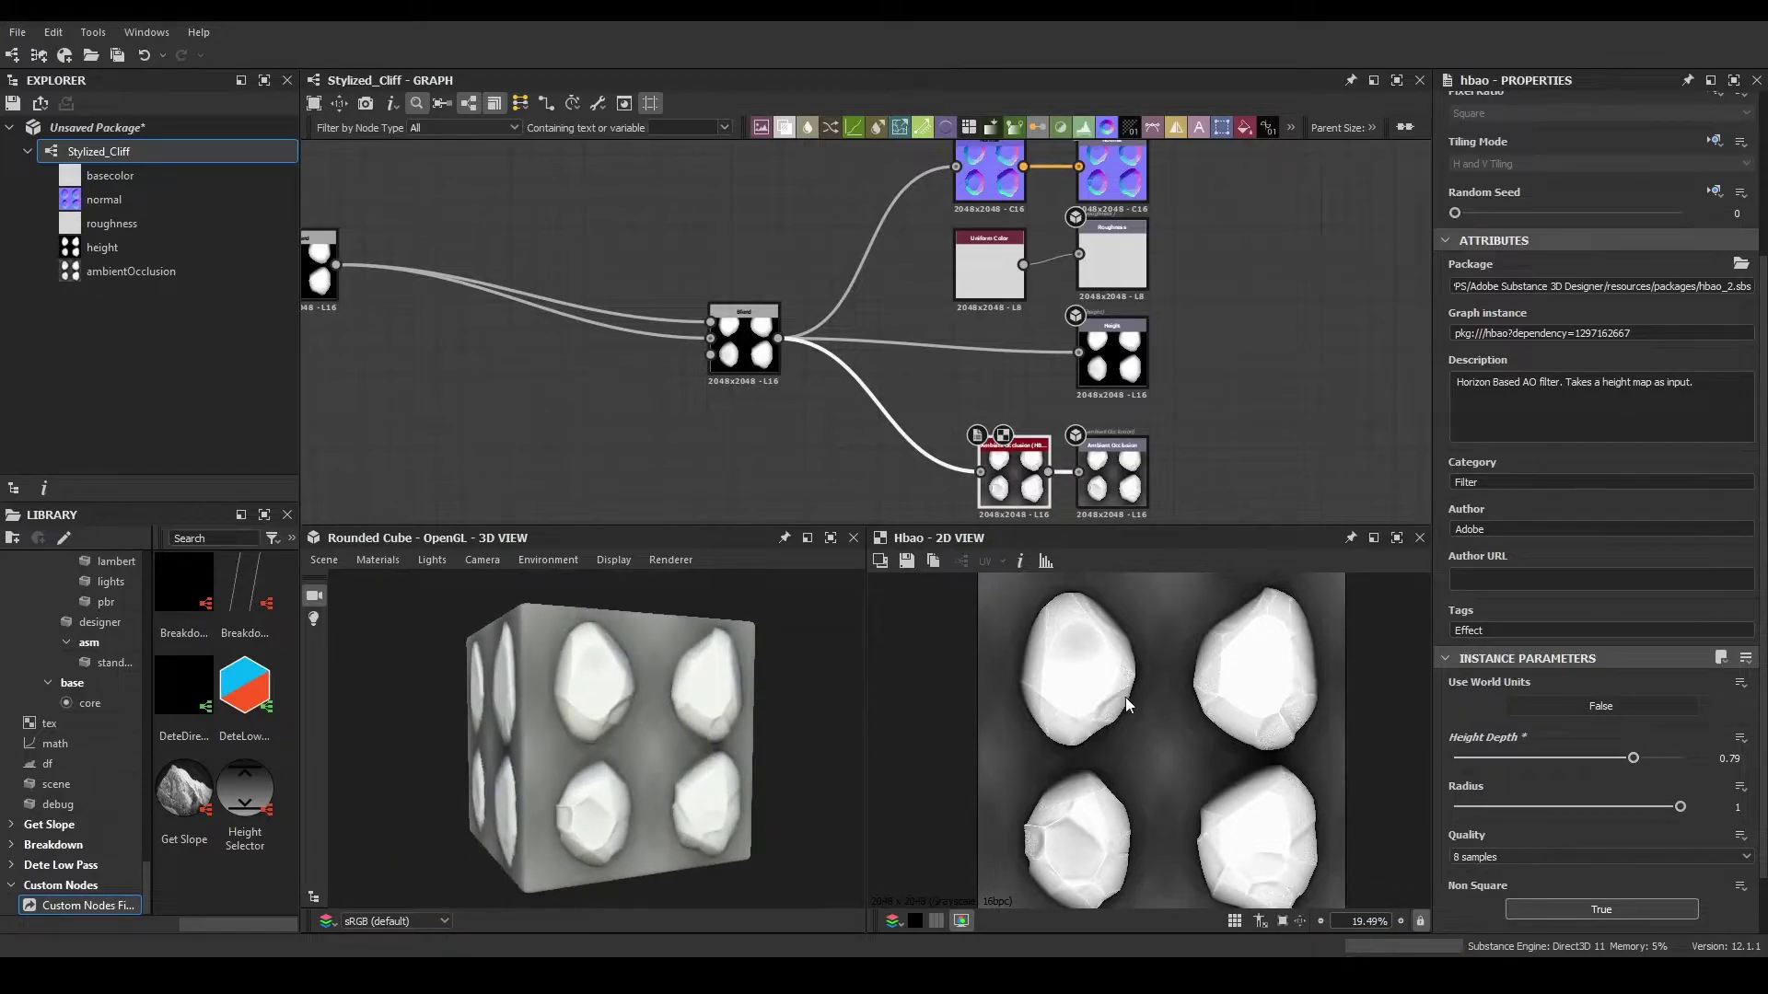
- Enclose the flood fill, Levels and Subtract Blend nodes in a frame titled "Subtracting The Shape"
key(f)
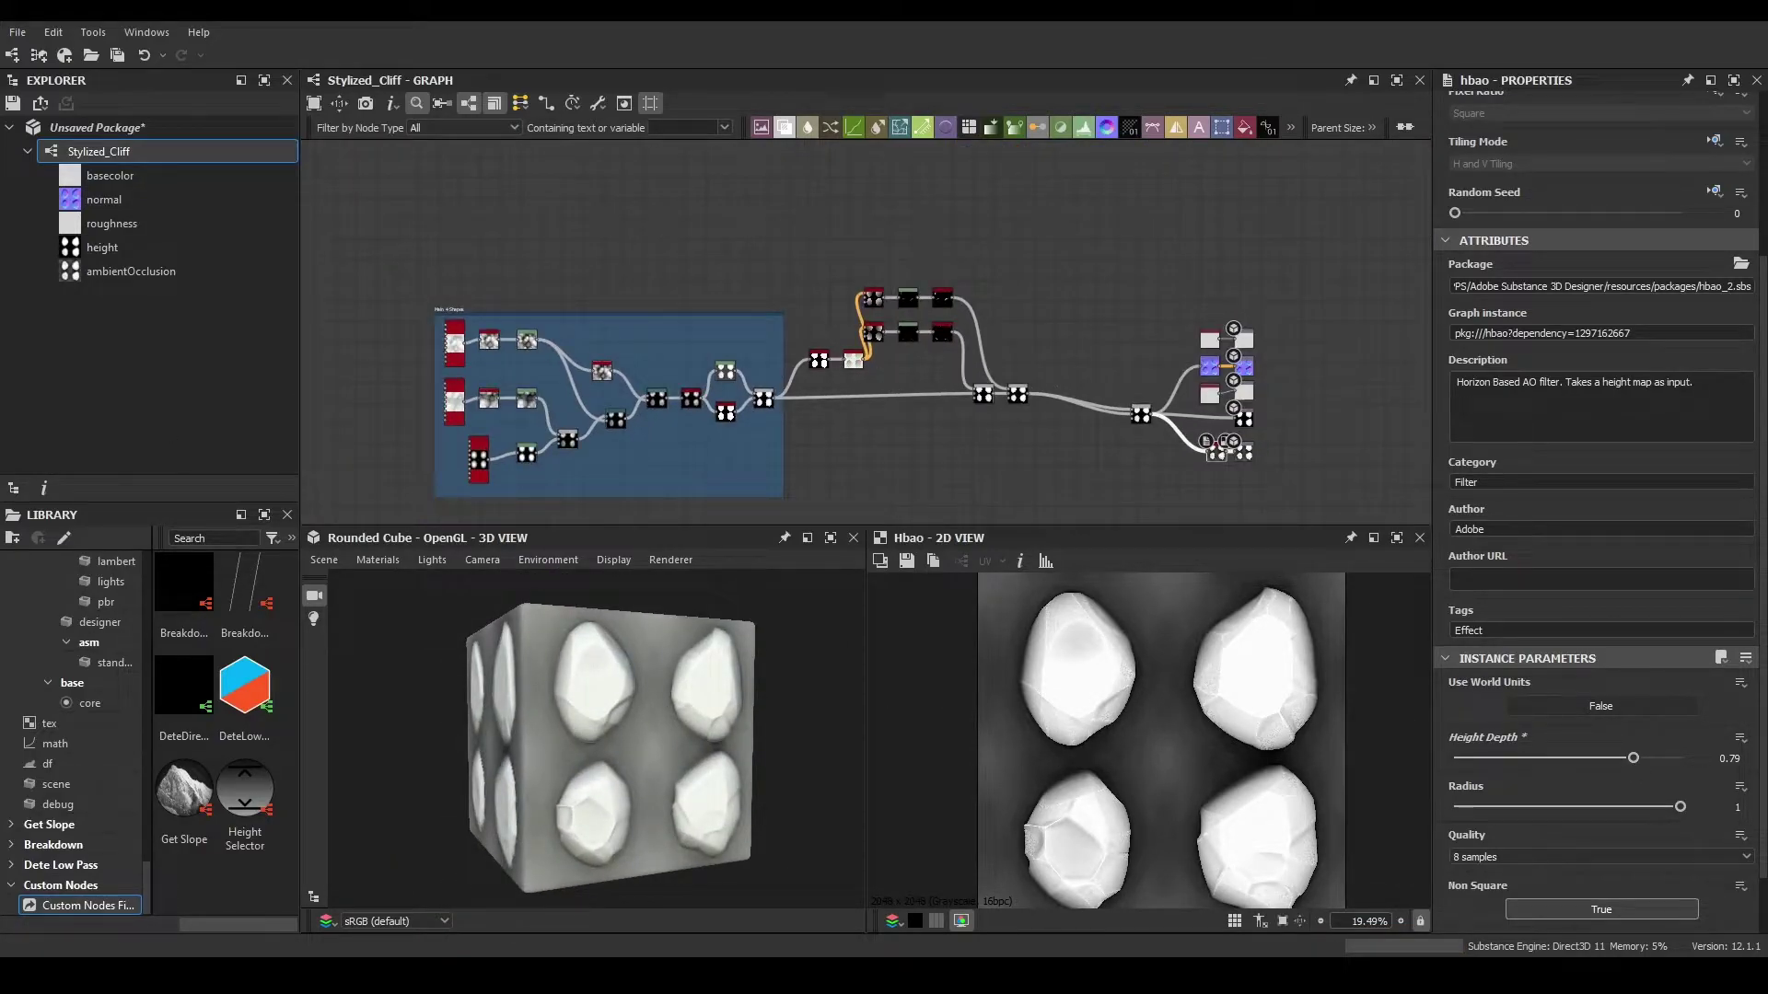
scroll(1095, 297, up, 2)
drag(918, 240, 620, 485)
right_click(630, 466)
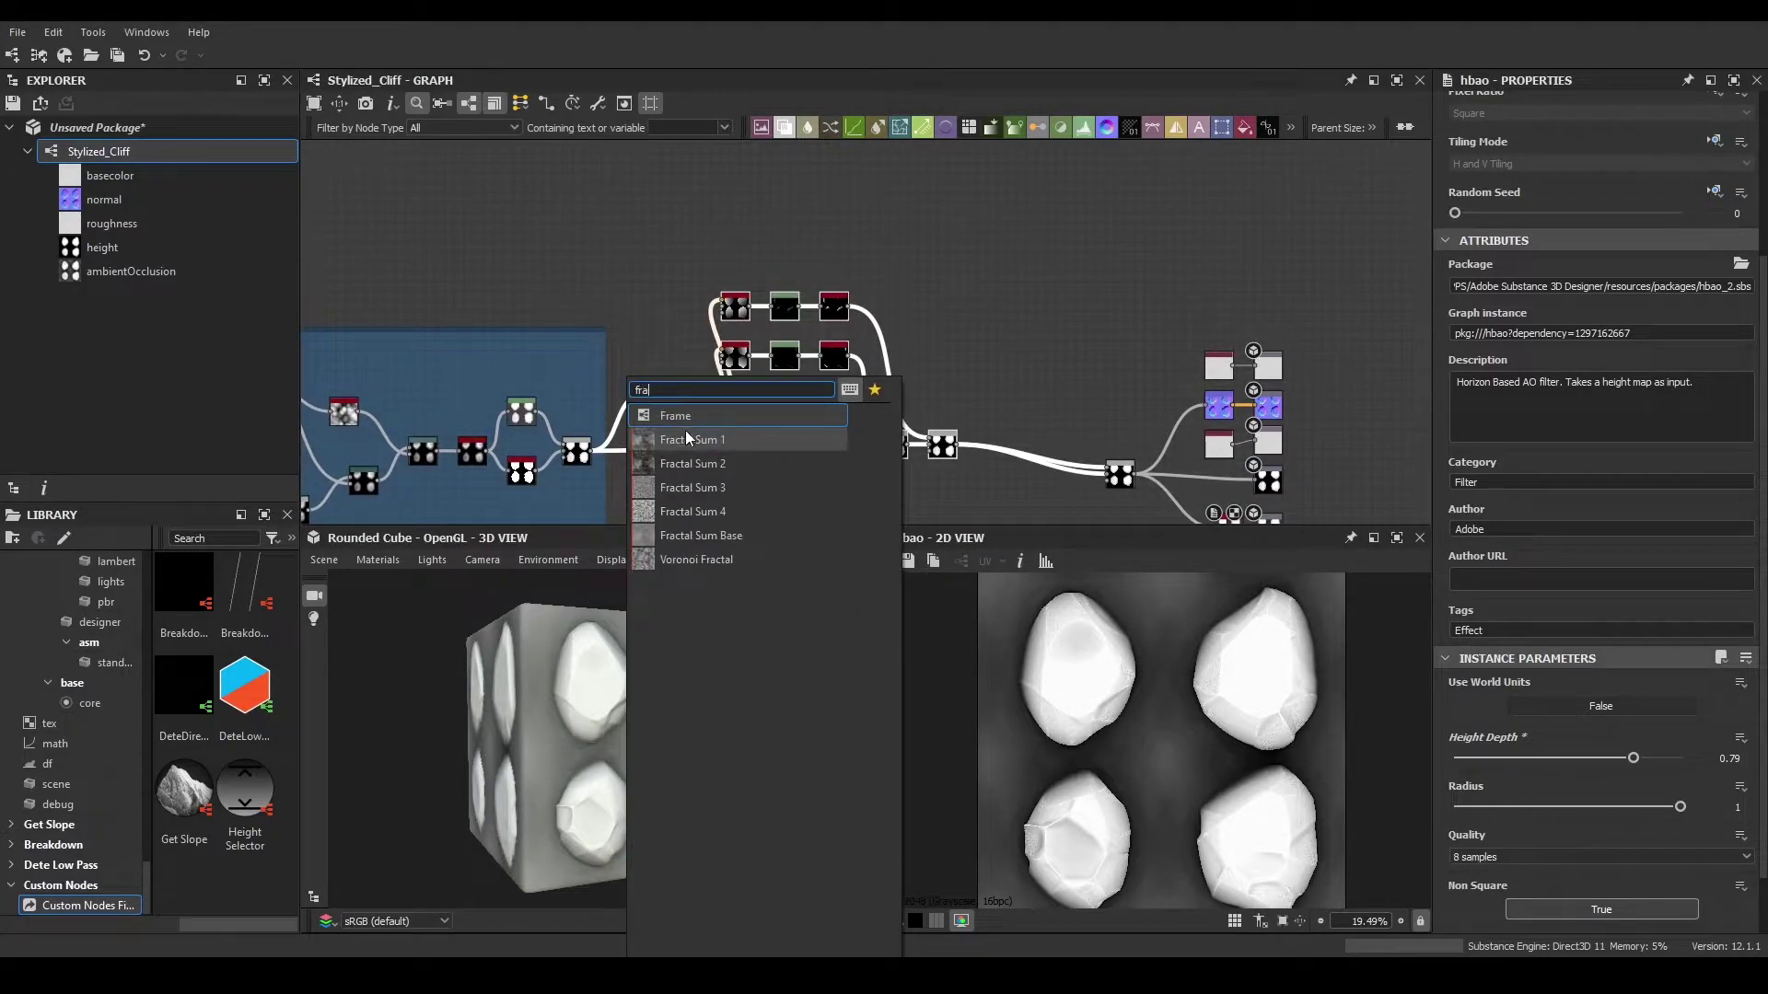
click(690, 439)
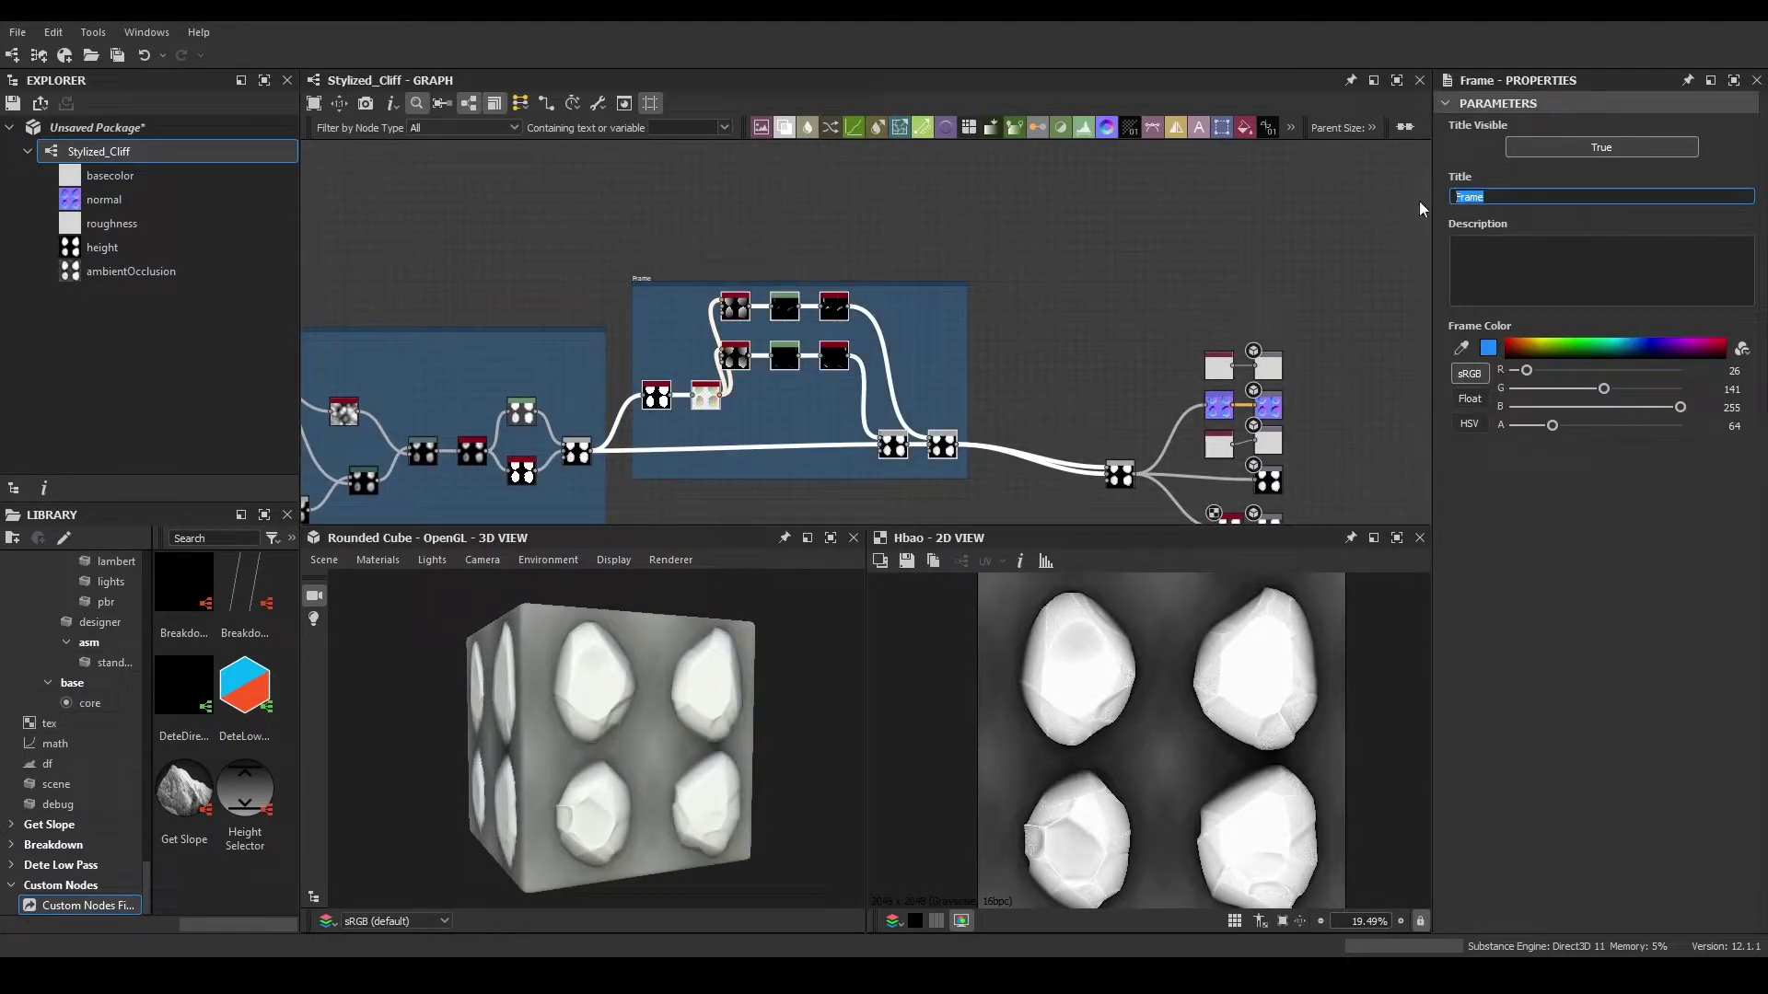
text(Subtracting The Shape)
key(Return)
click(1086, 293)
- Add a Transformation 2D node fed by the second Subtract Blend and place it above the main chain, outside the frame
scroll(1039, 315, down, 3)
middle_drag(1038, 315, 986, 329)
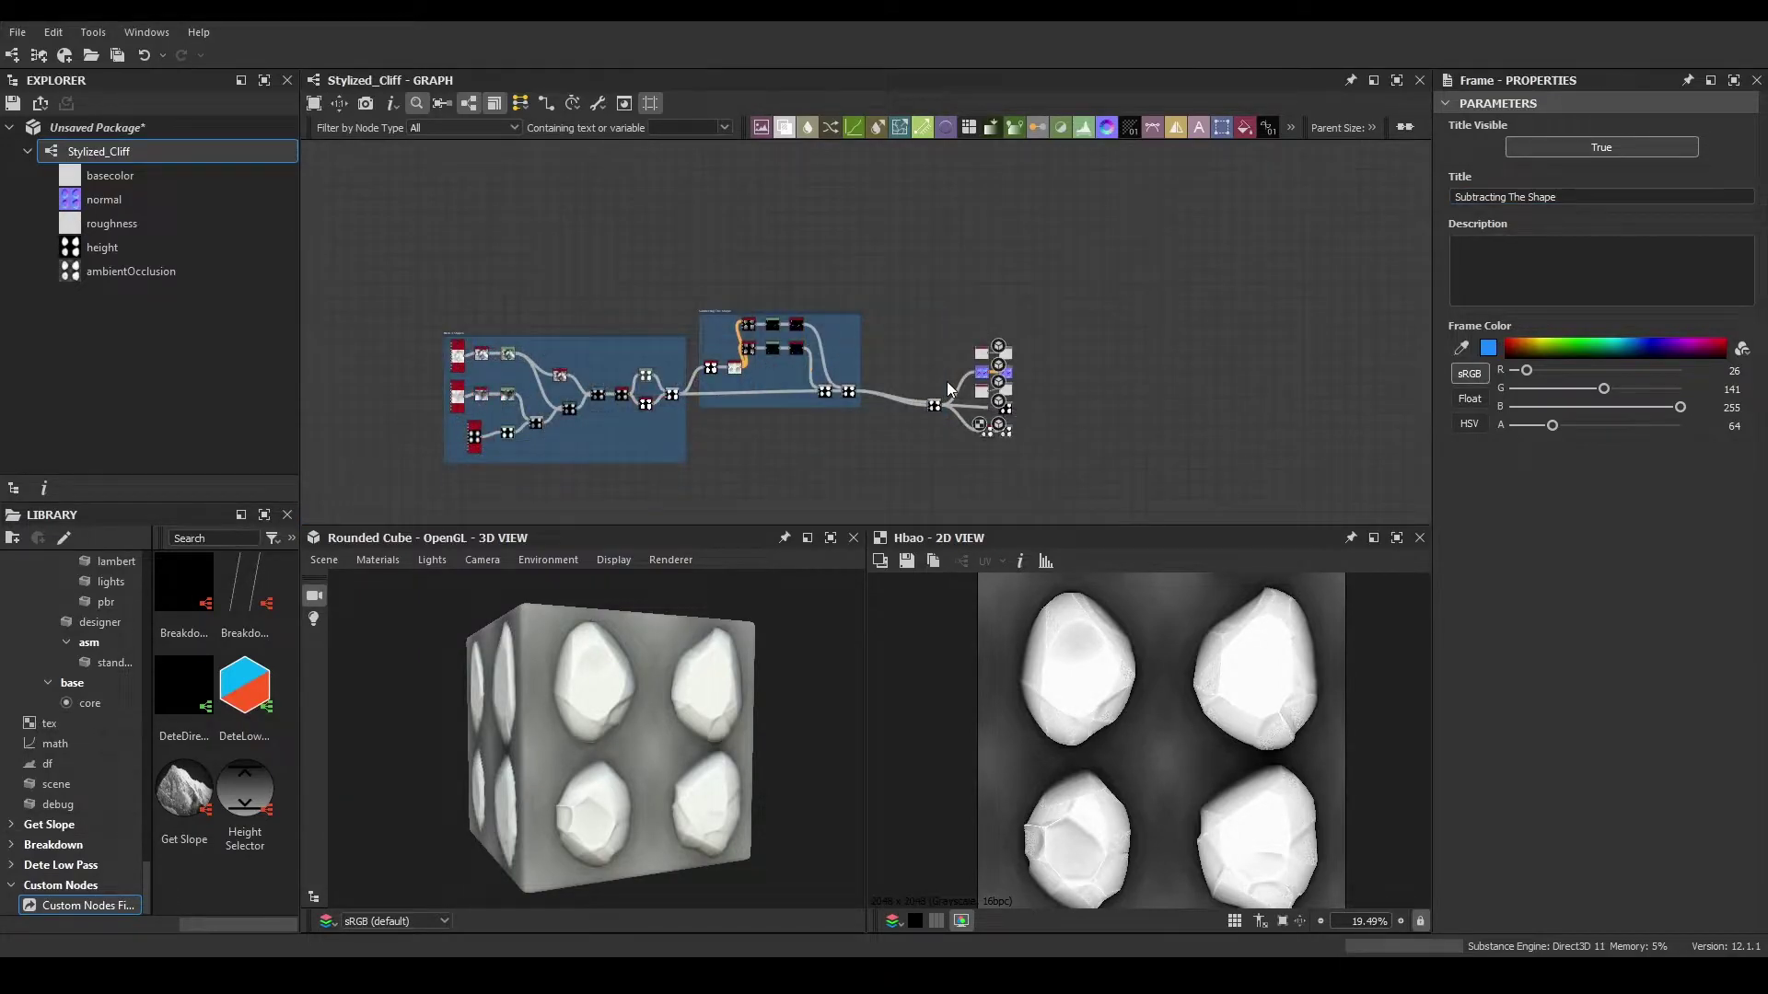
scroll(651, 282, up, 3)
middle_drag(972, 333, 897, 282)
scroll(1108, 244, down, 2)
scroll(960, 380, up, 4)
middle_drag(961, 381, 854, 406)
scroll(788, 404, up, 3)
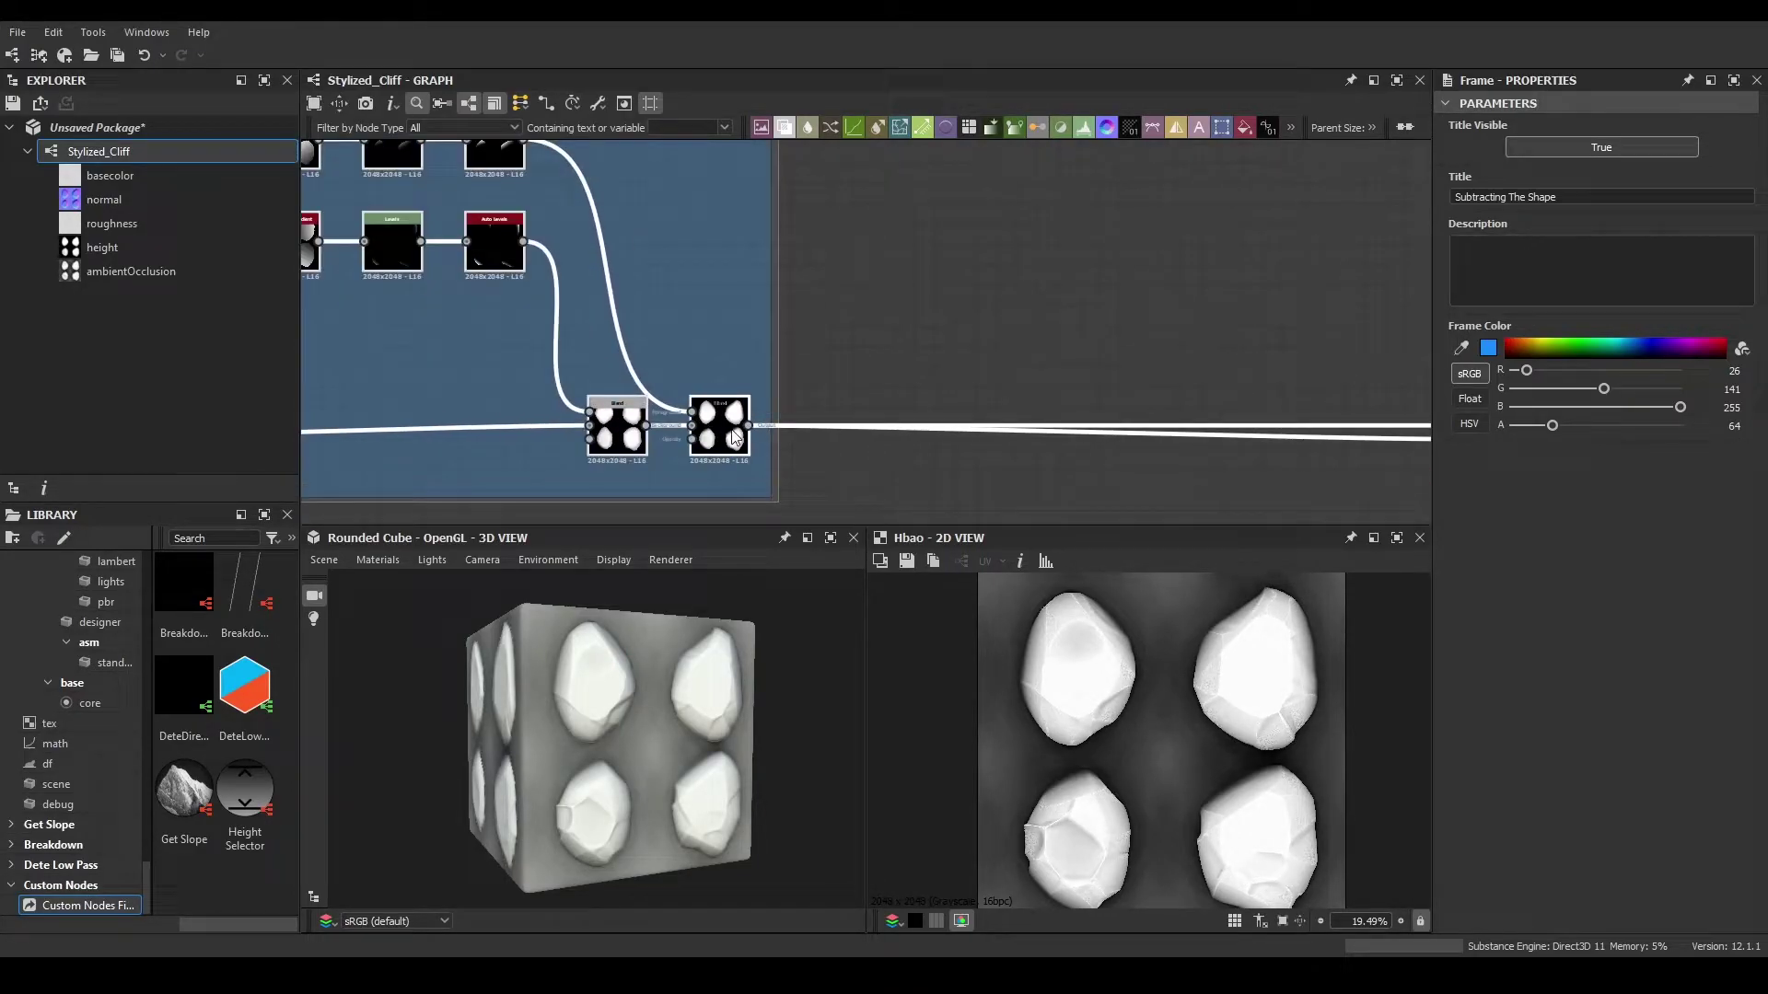
drag(919, 345, 932, 356)
middle_drag(1010, 250, 830, 411)
scroll(1008, 359, down, 2)
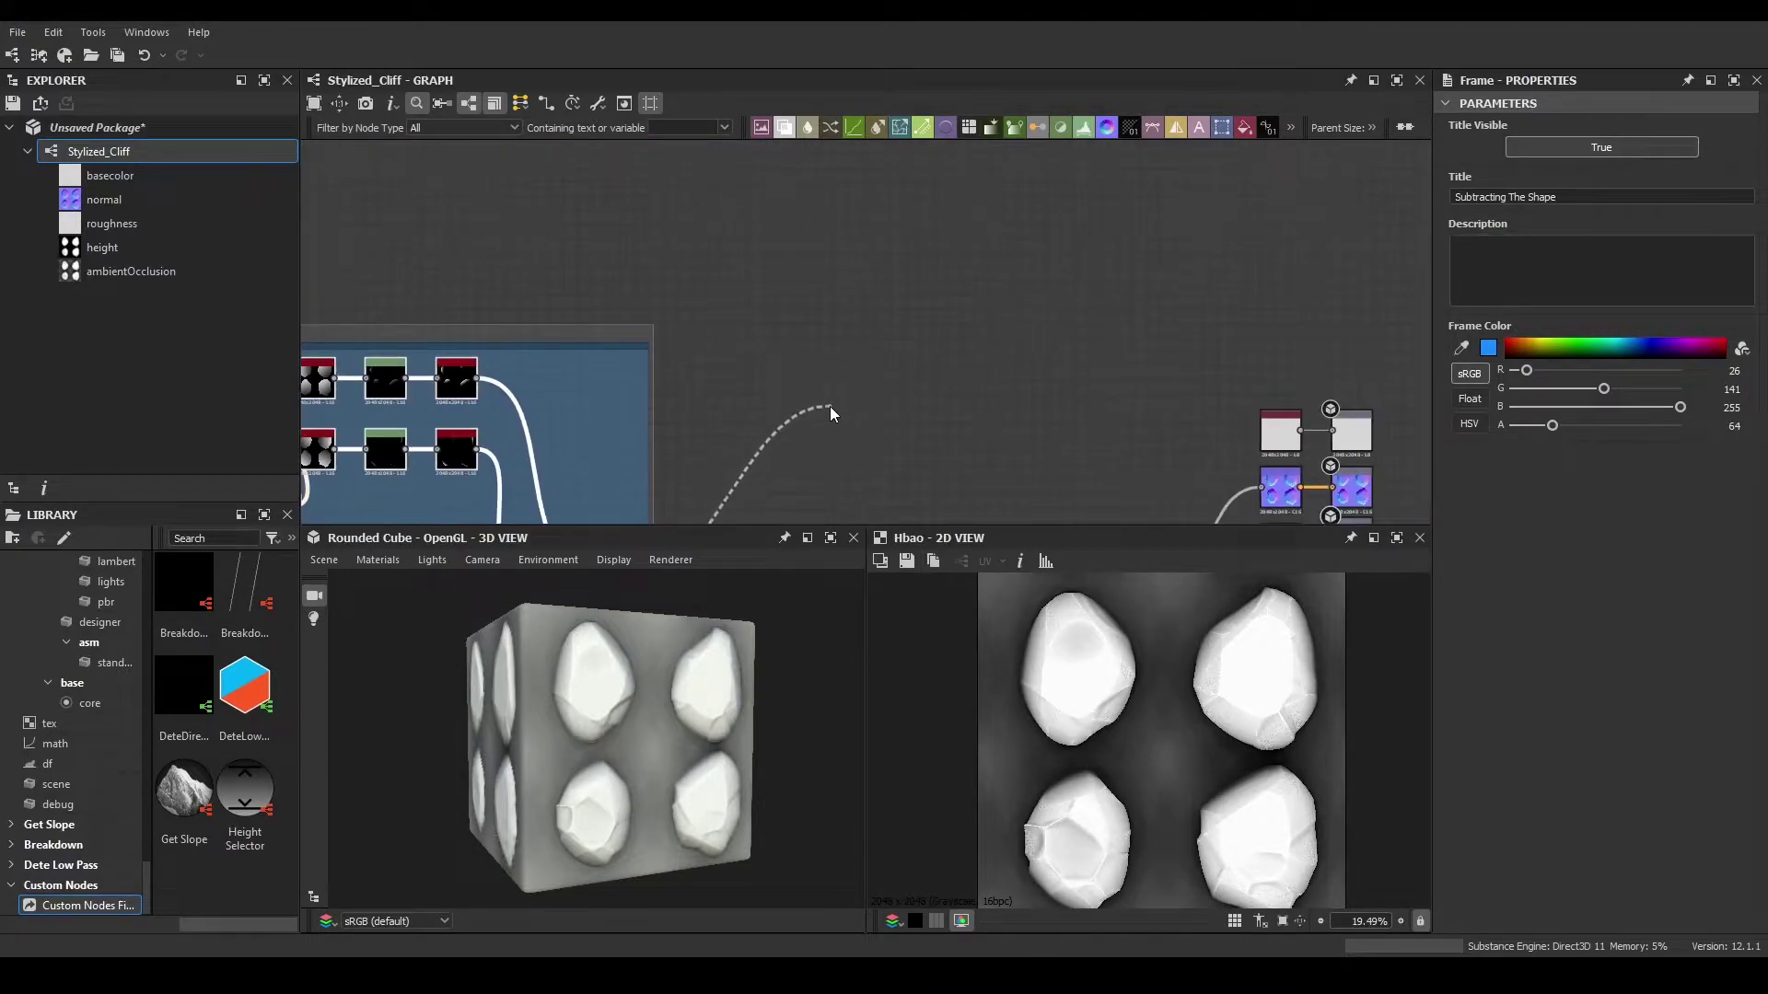
middle_drag(820, 328, 744, 357)
click(769, 325)
text(2)
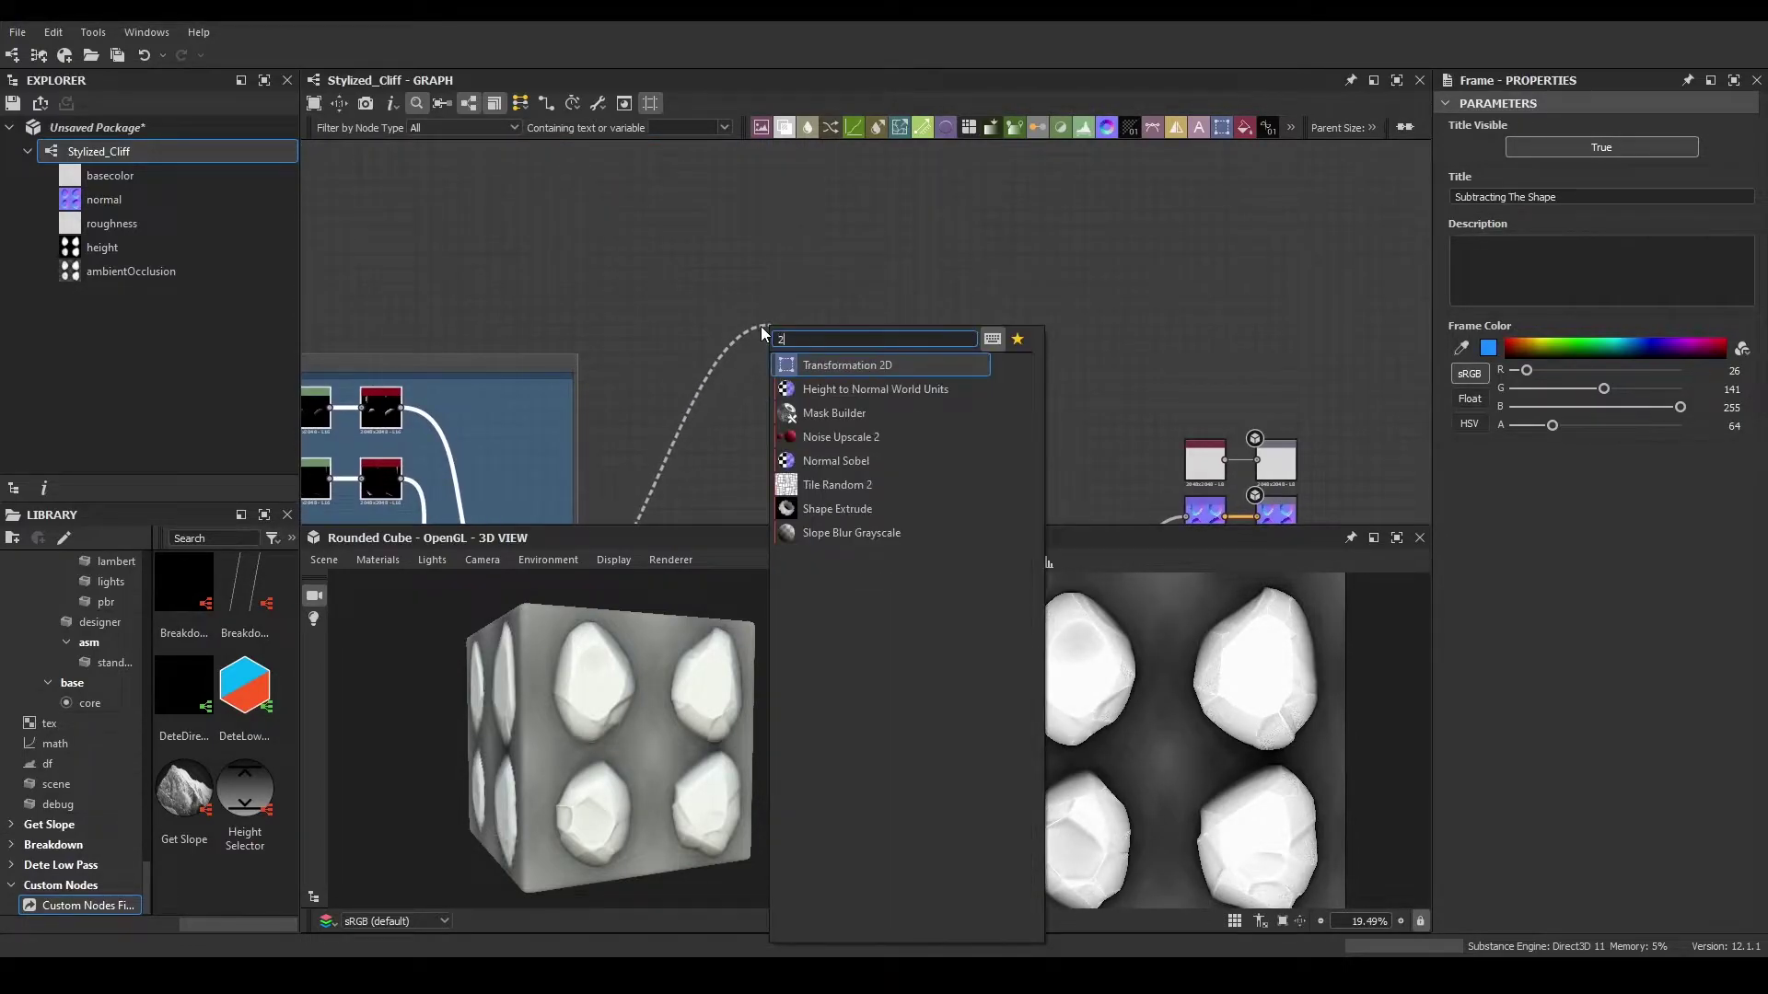
key(Return)
middle_drag(888, 311, 892, 337)
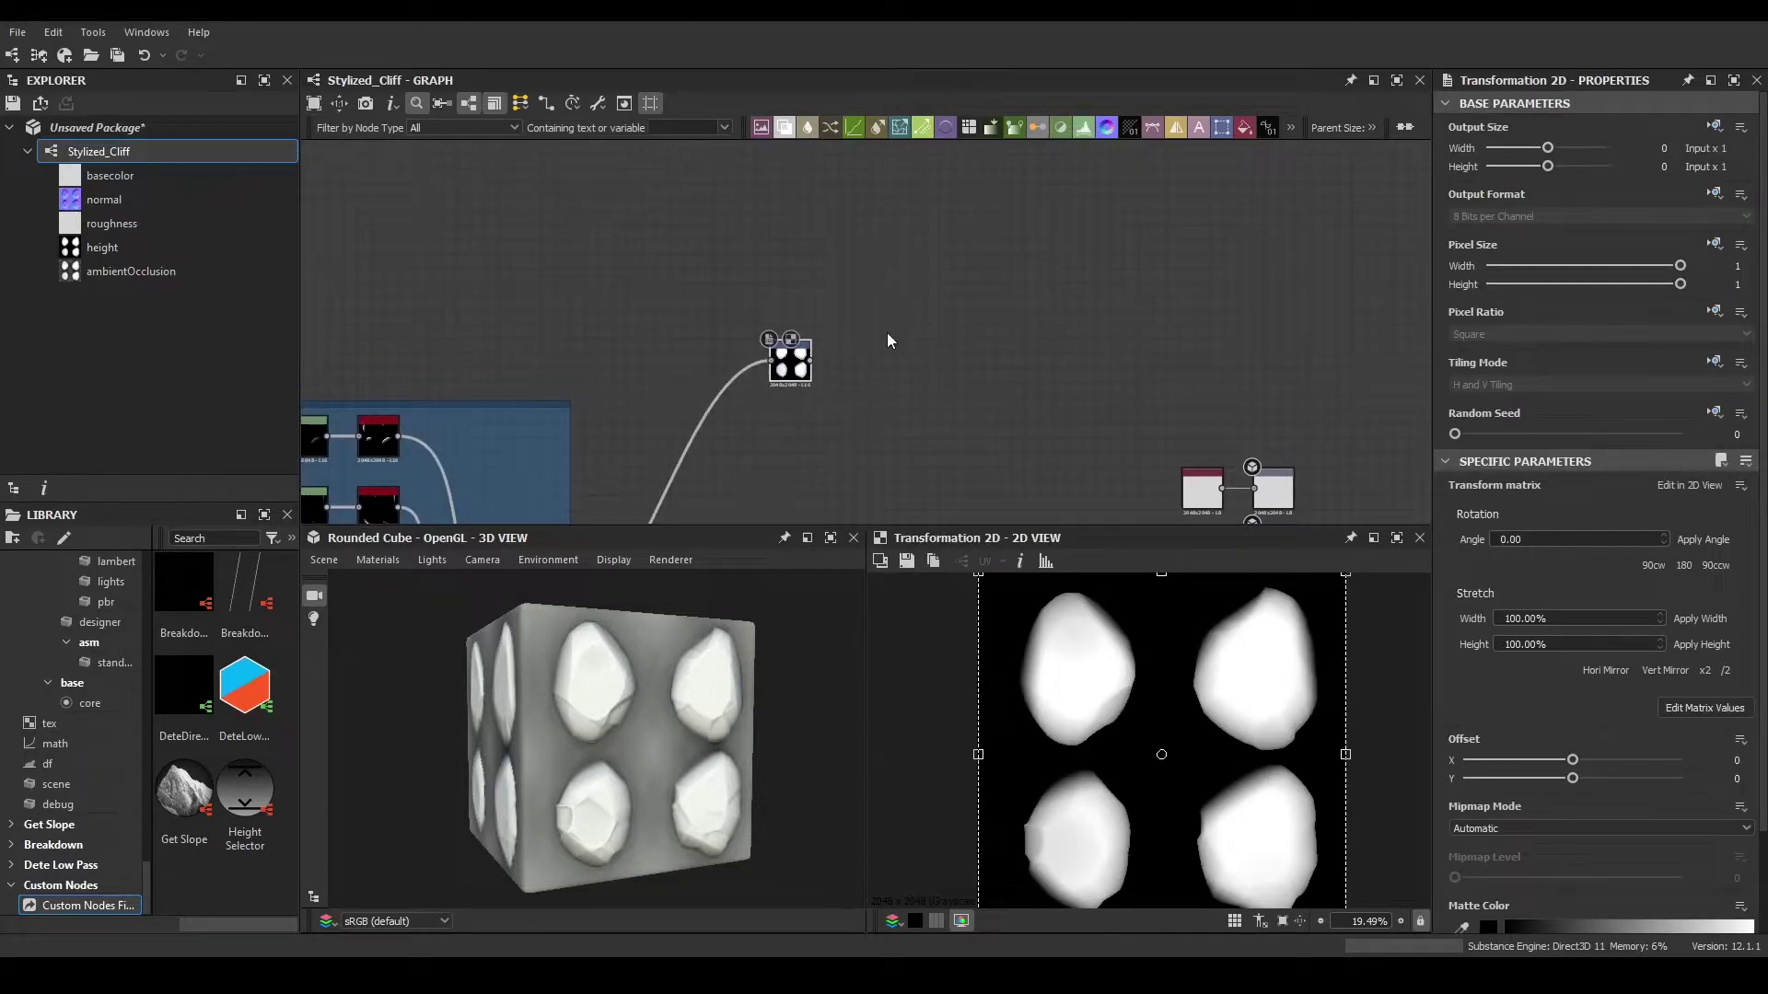
drag(773, 373, 753, 373)
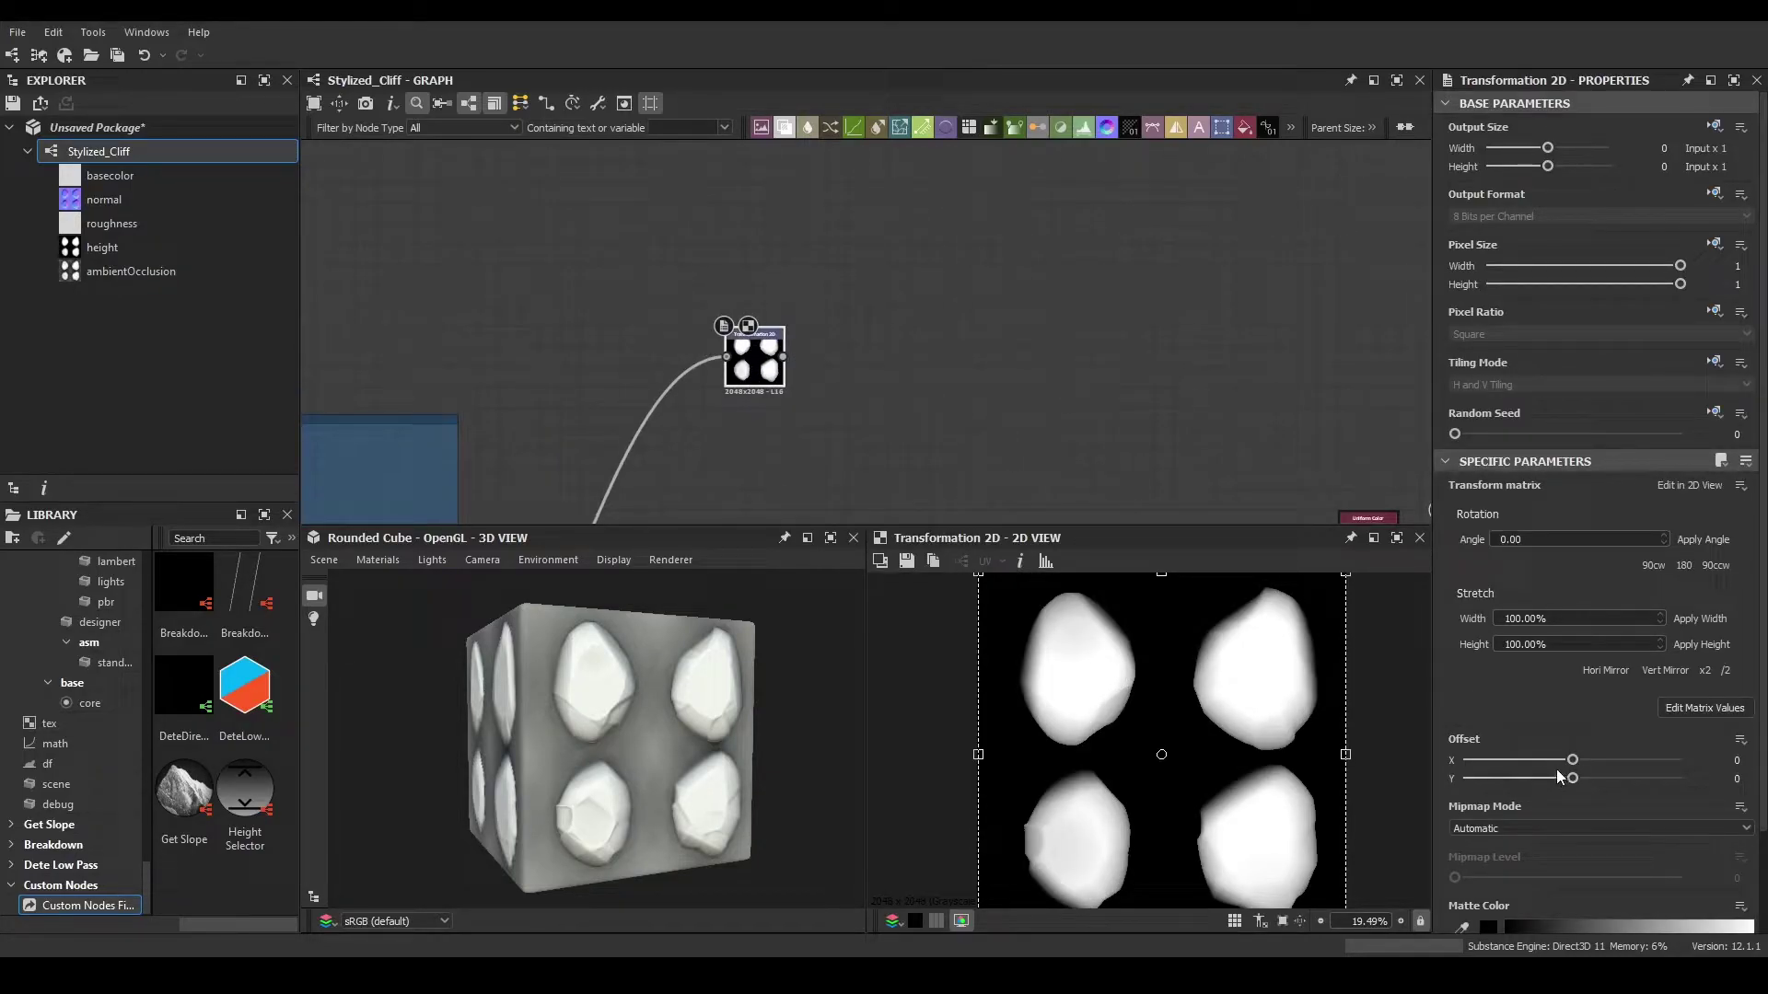
- Set the Transformation 2D offset to 0.25 in both X and Y
click(1707, 781)
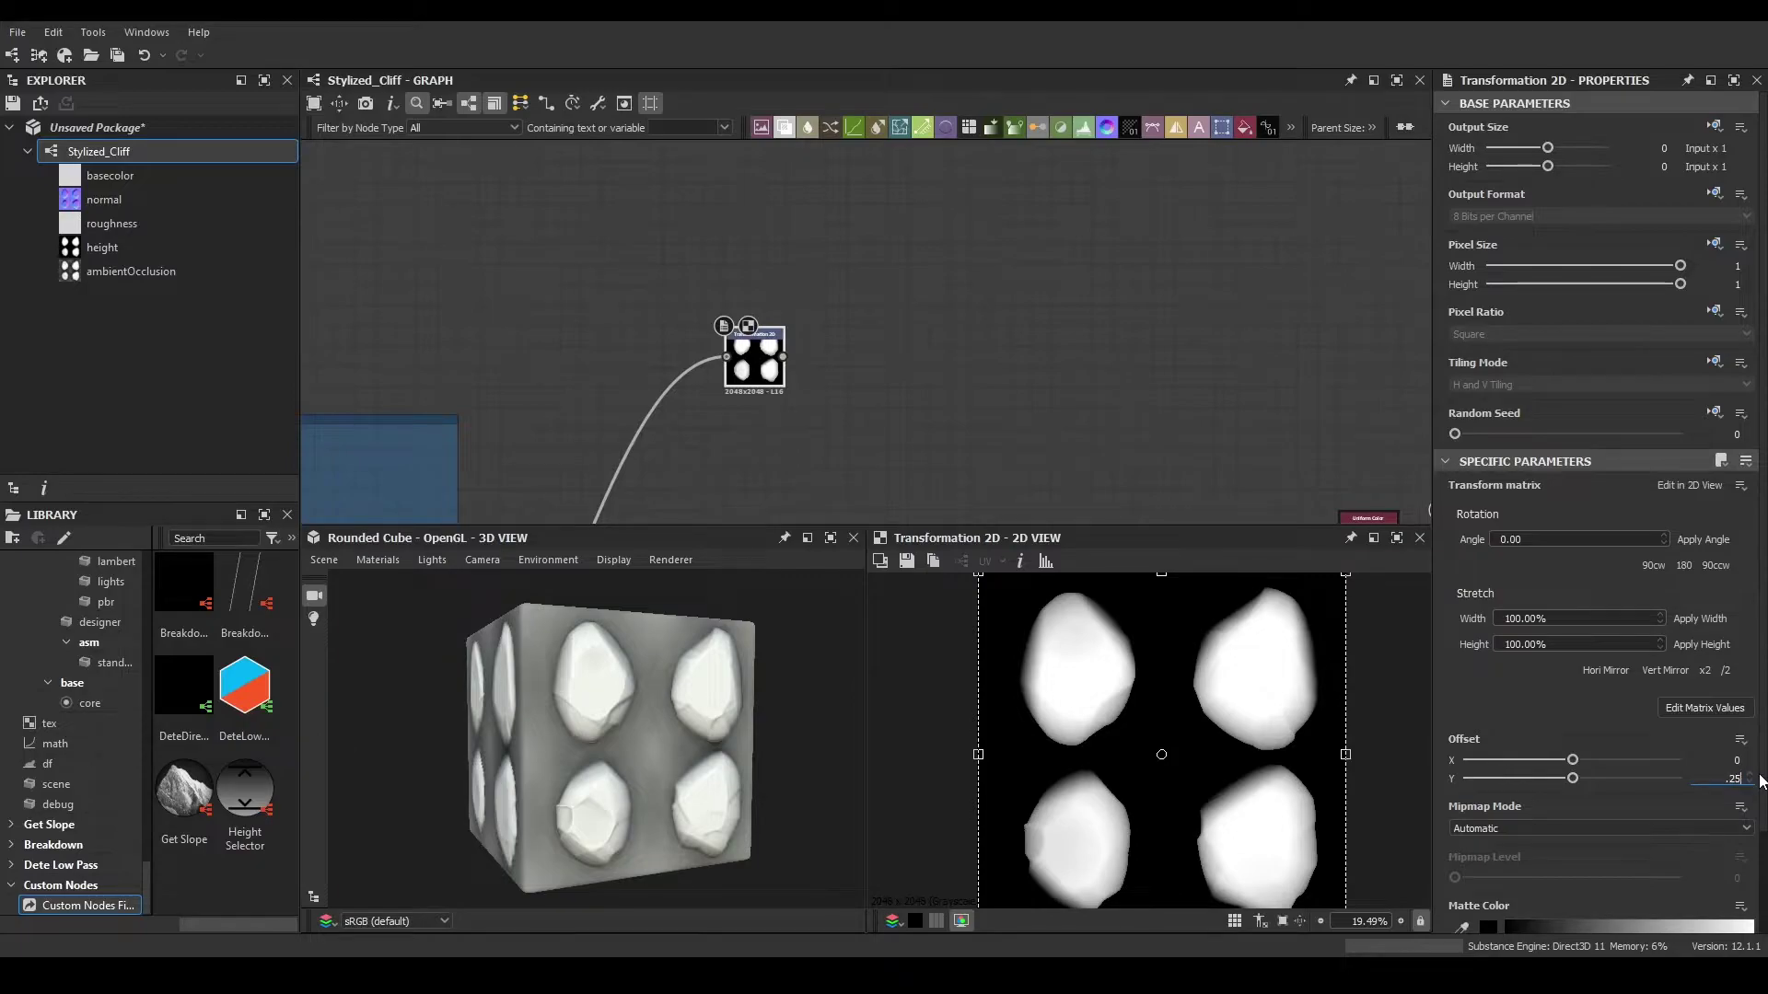
text(.25)
key(Return)
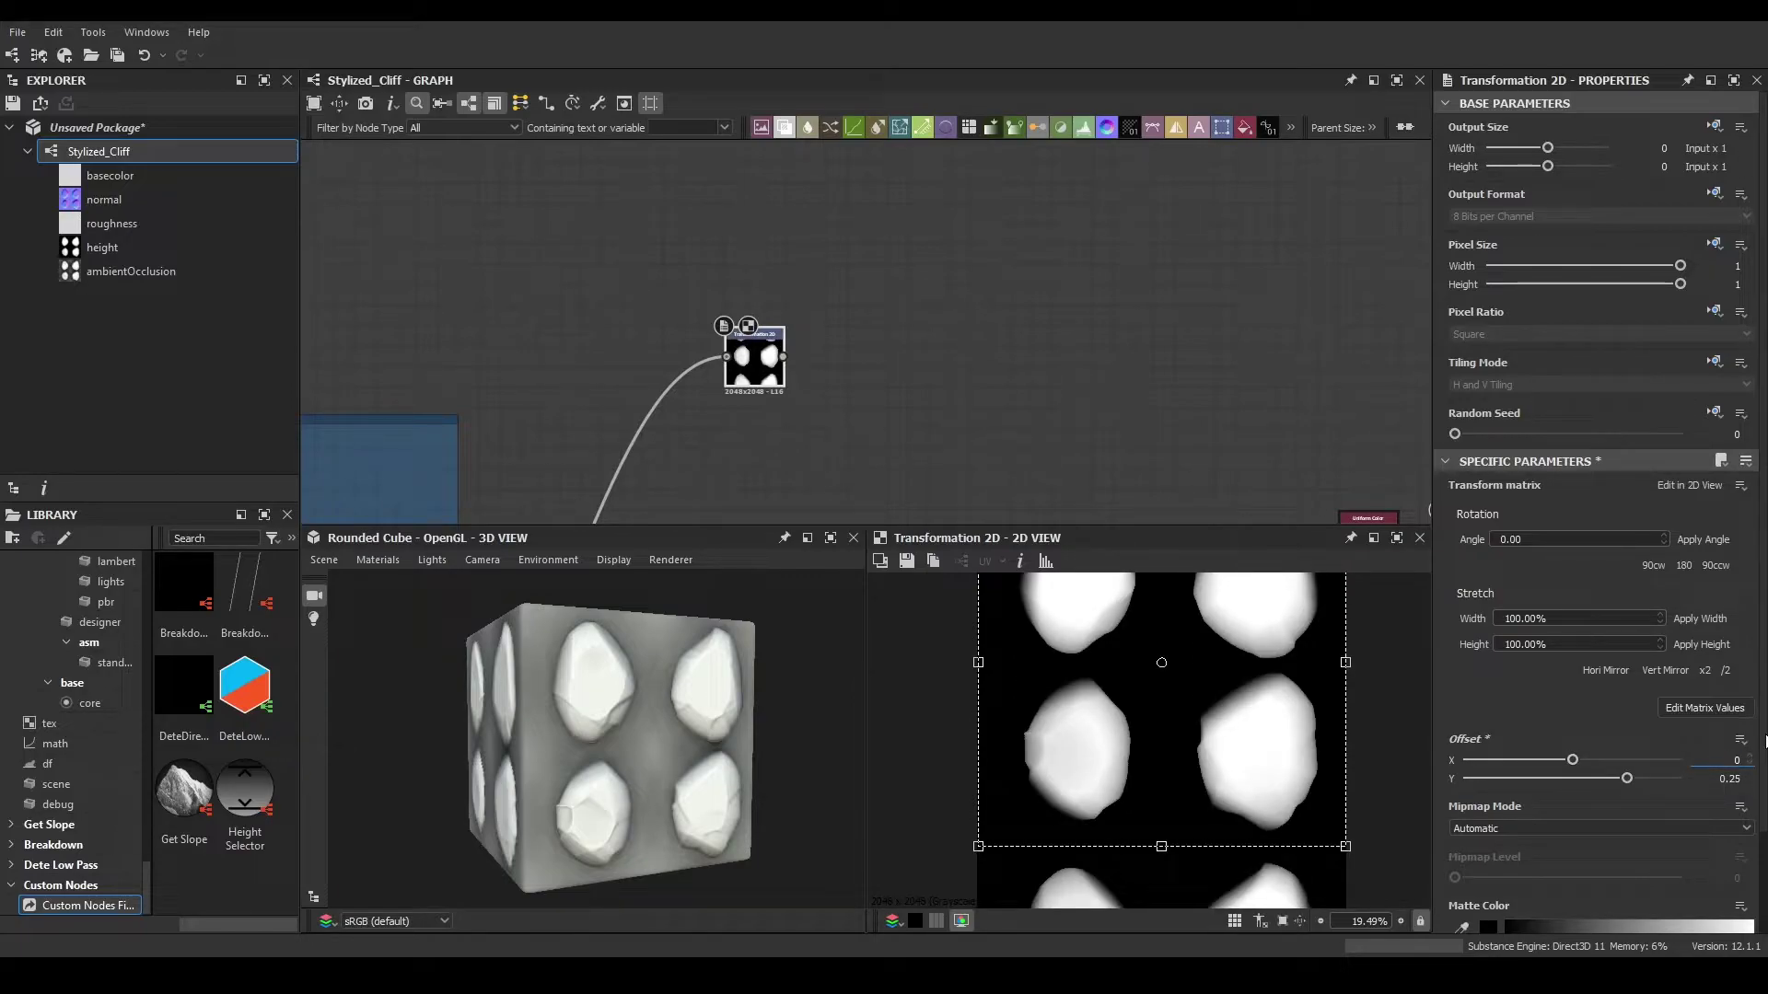
text(.25)
key(Return)
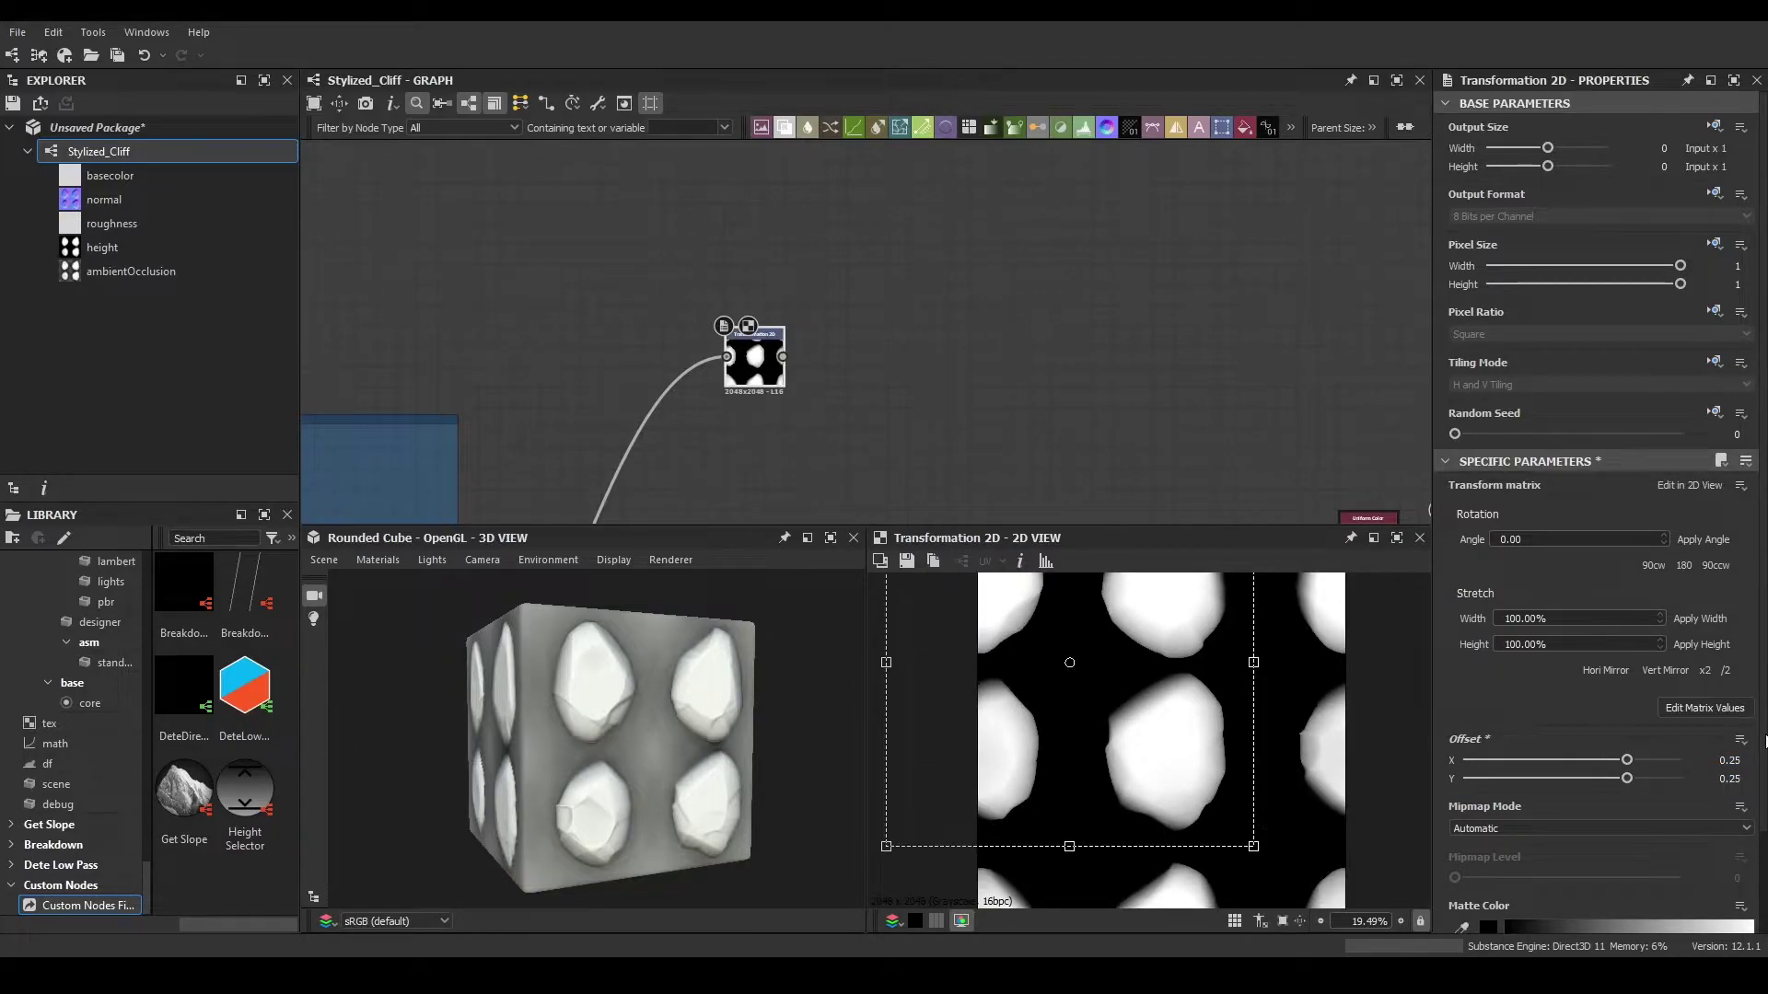
click(1714, 412)
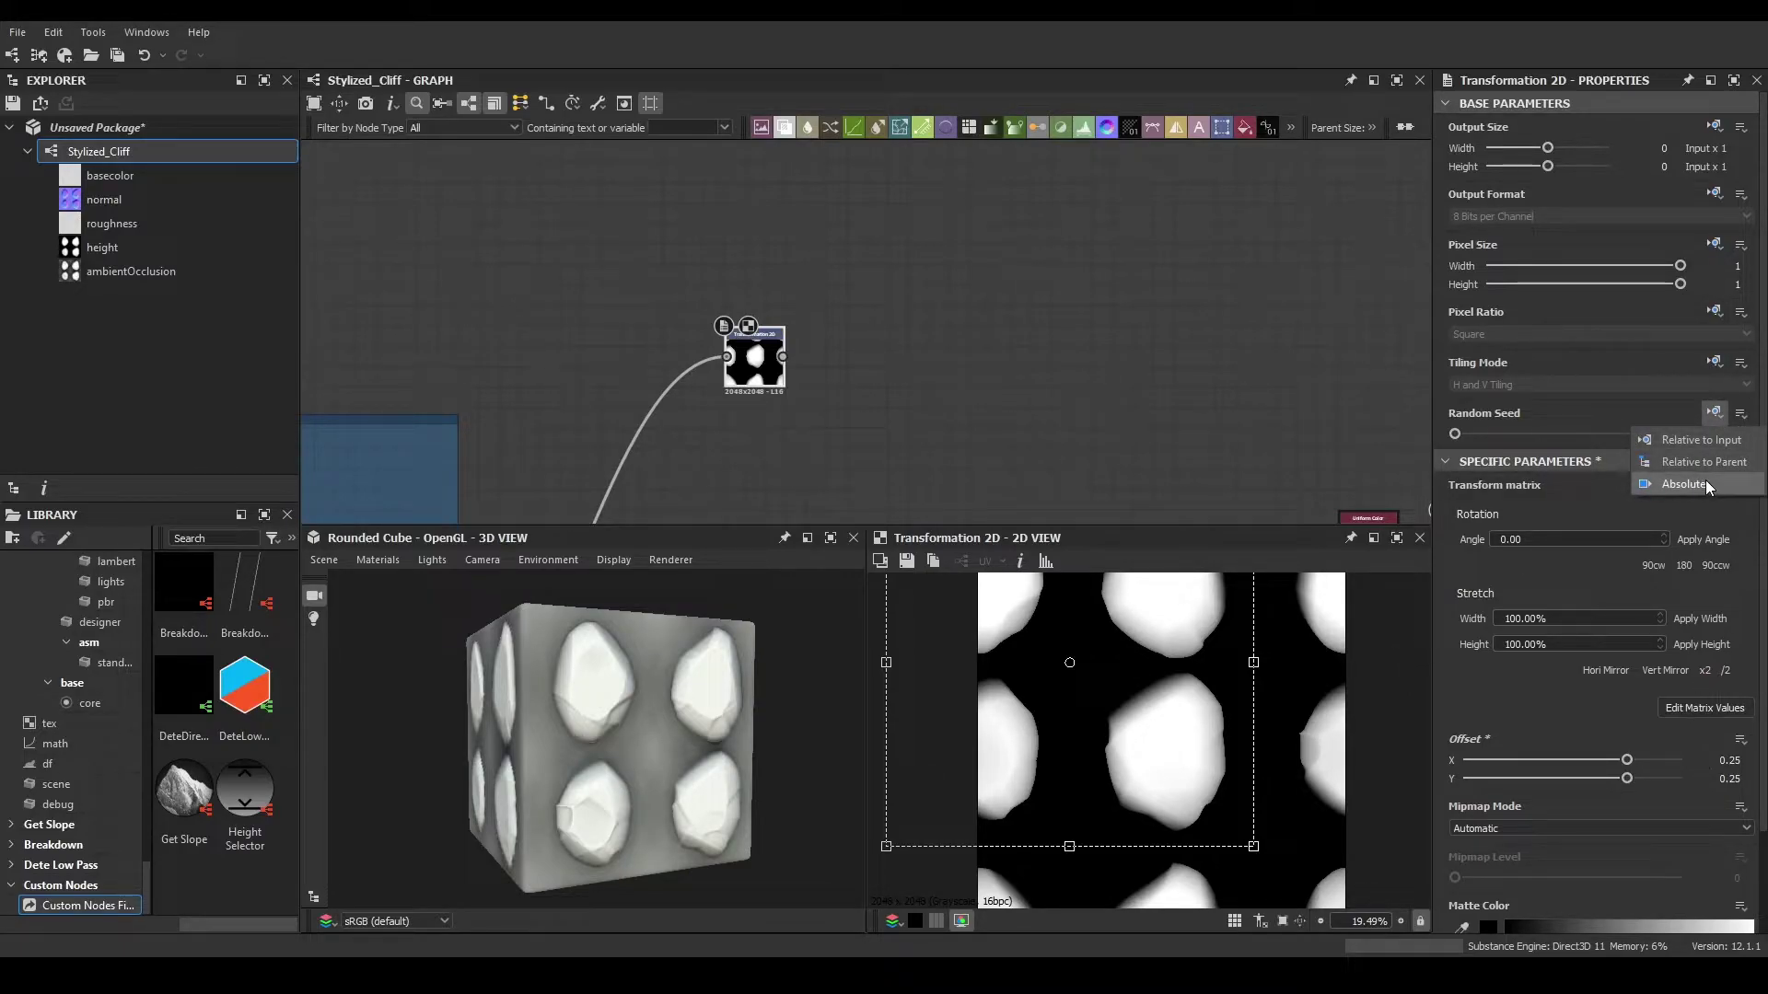
click(1704, 485)
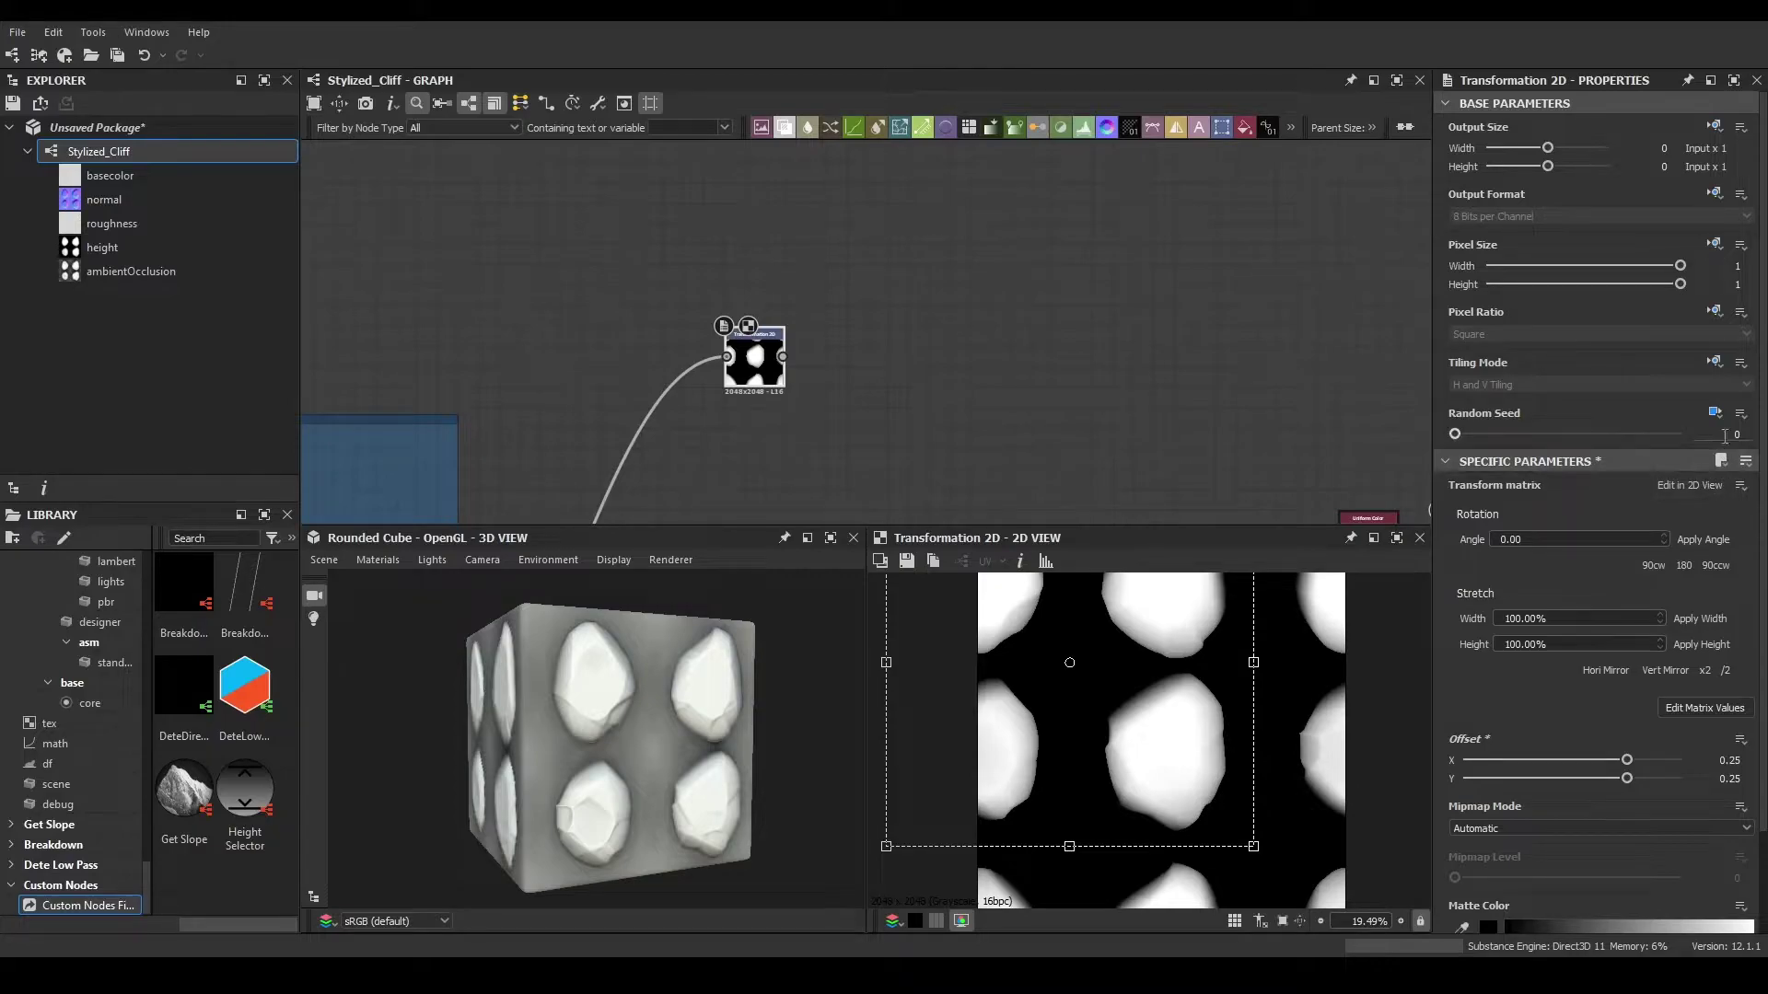
click(1715, 413)
click(1711, 440)
- Override the Transformation 2D's Tiling Mode with No Tiling and scale the image x2 to isolate a single rock
click(1715, 362)
click(1694, 434)
click(1520, 384)
click(1501, 433)
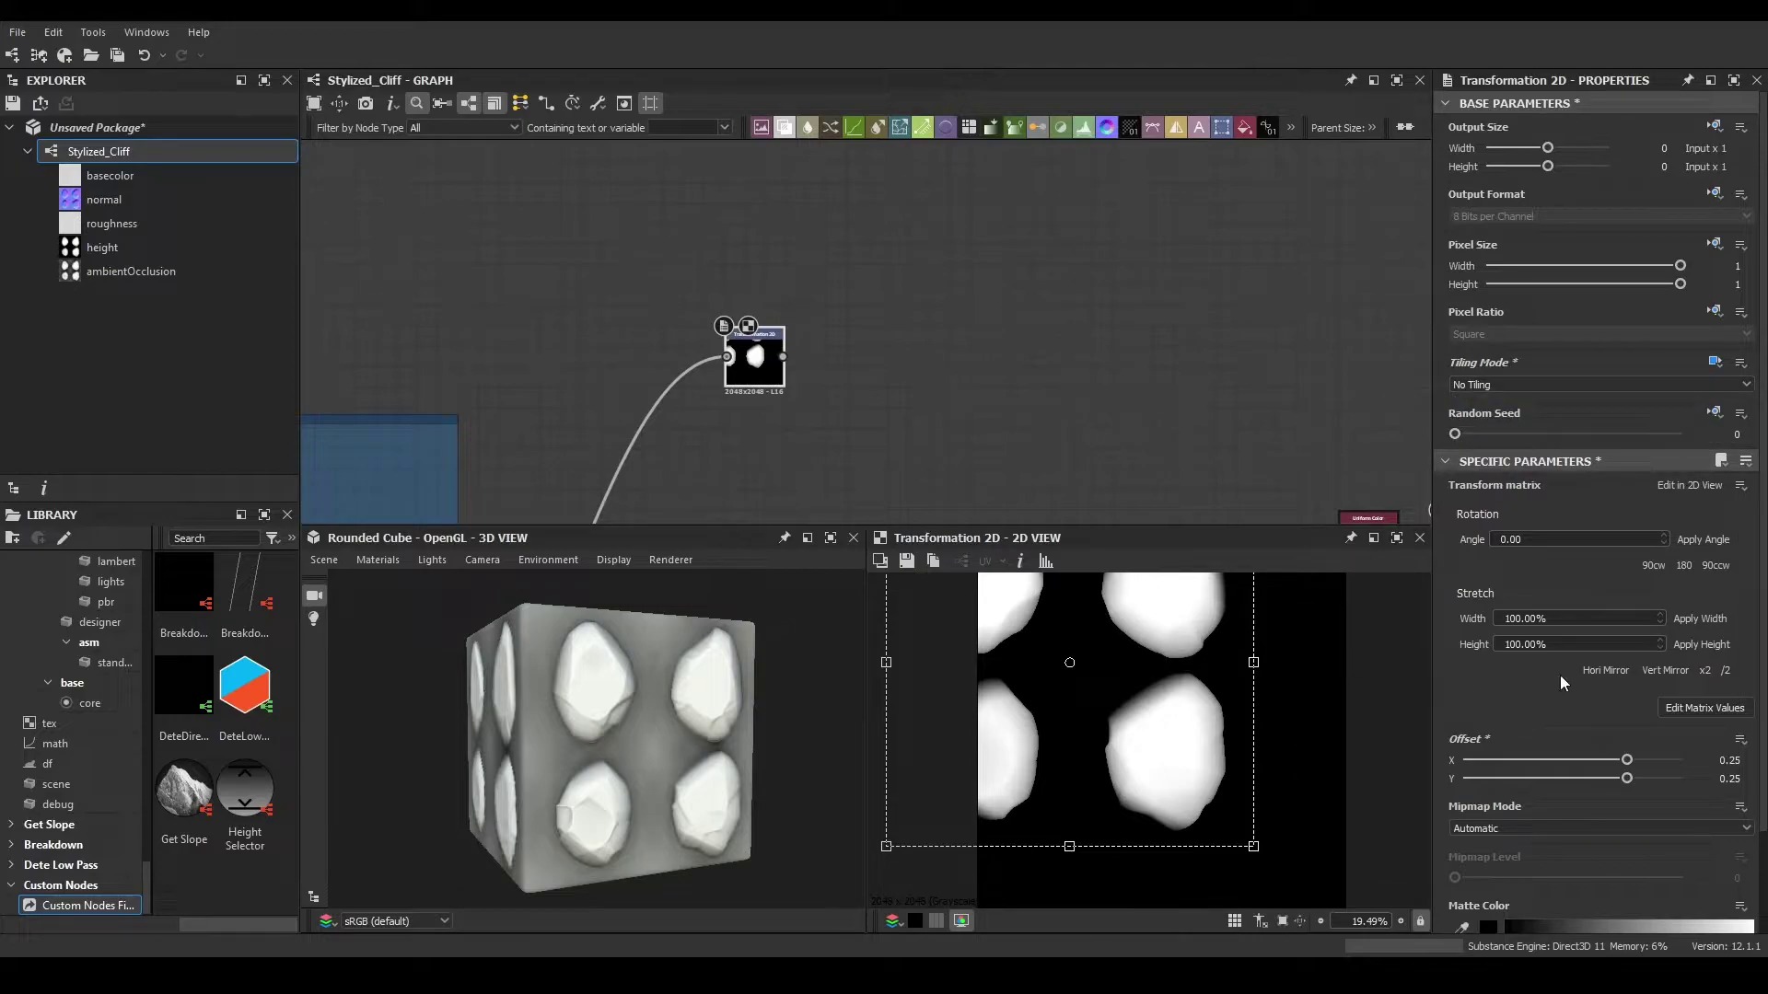
click(1705, 671)
scroll(1308, 773, down, 3)
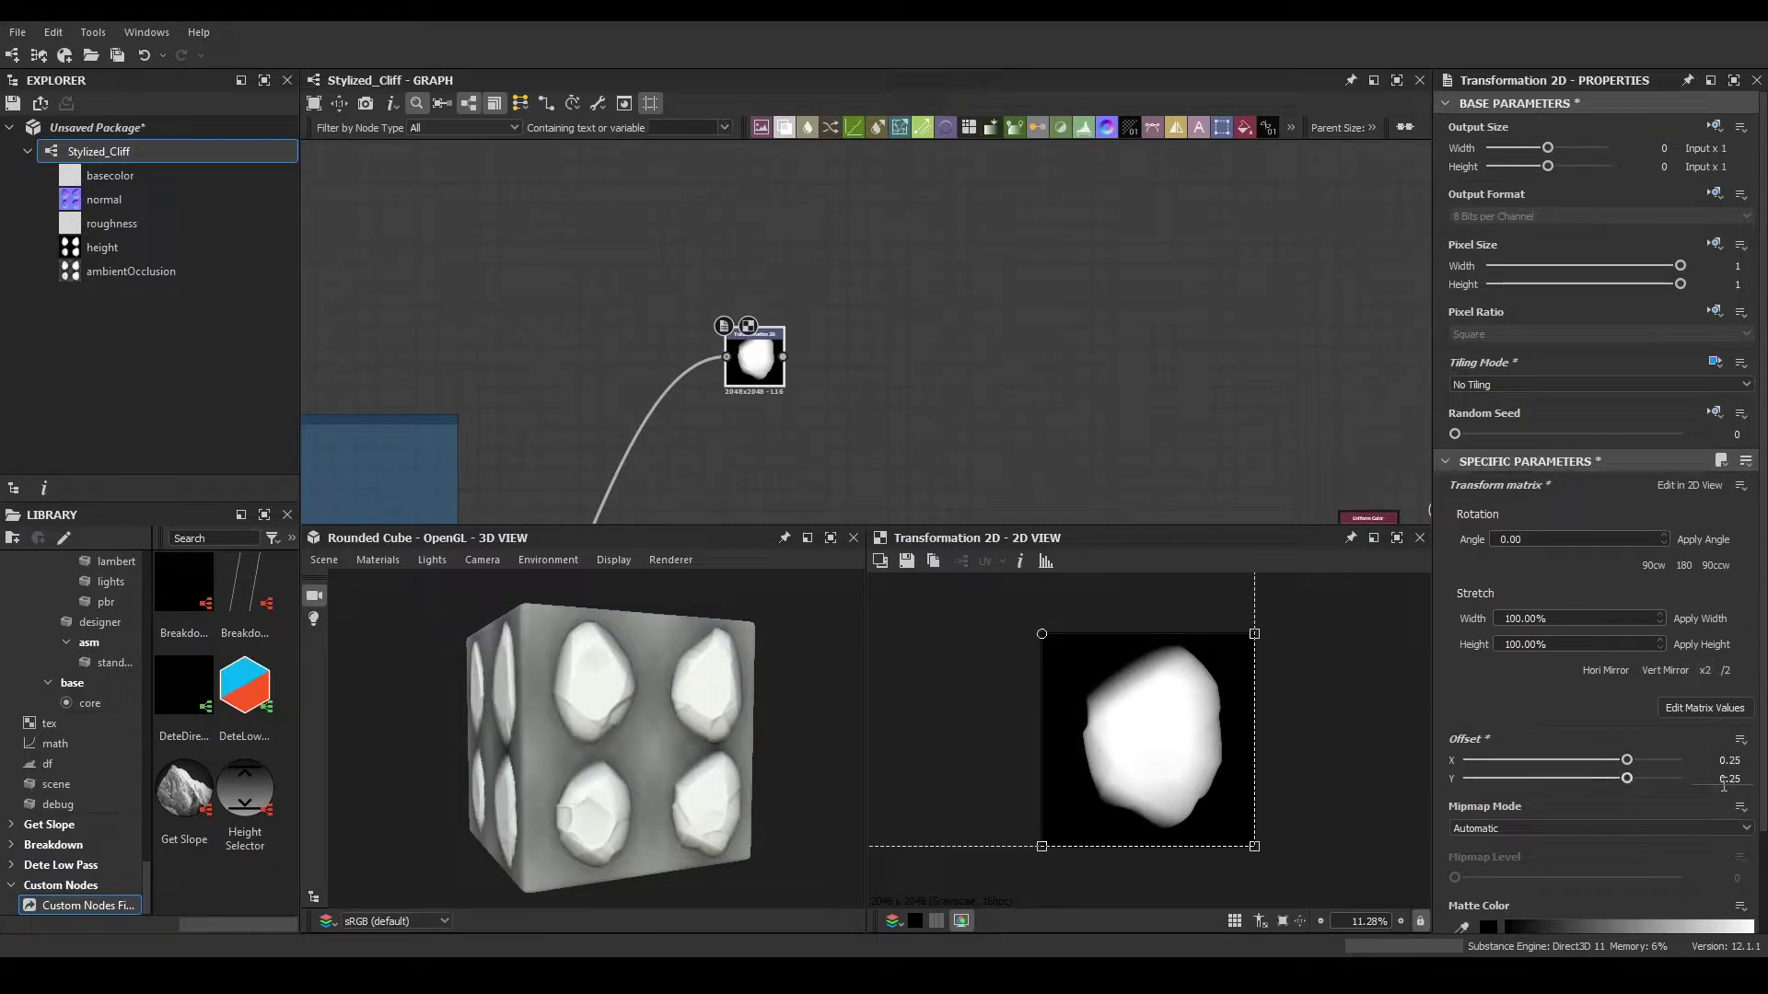
- Duplicate the Transformation 2D above the original and set the copy's Y offset to -0.25
middle_drag(758, 353, 803, 397)
middle_drag(837, 306, 825, 382)
key(ctrl+d)
drag(869, 342, 797, 406)
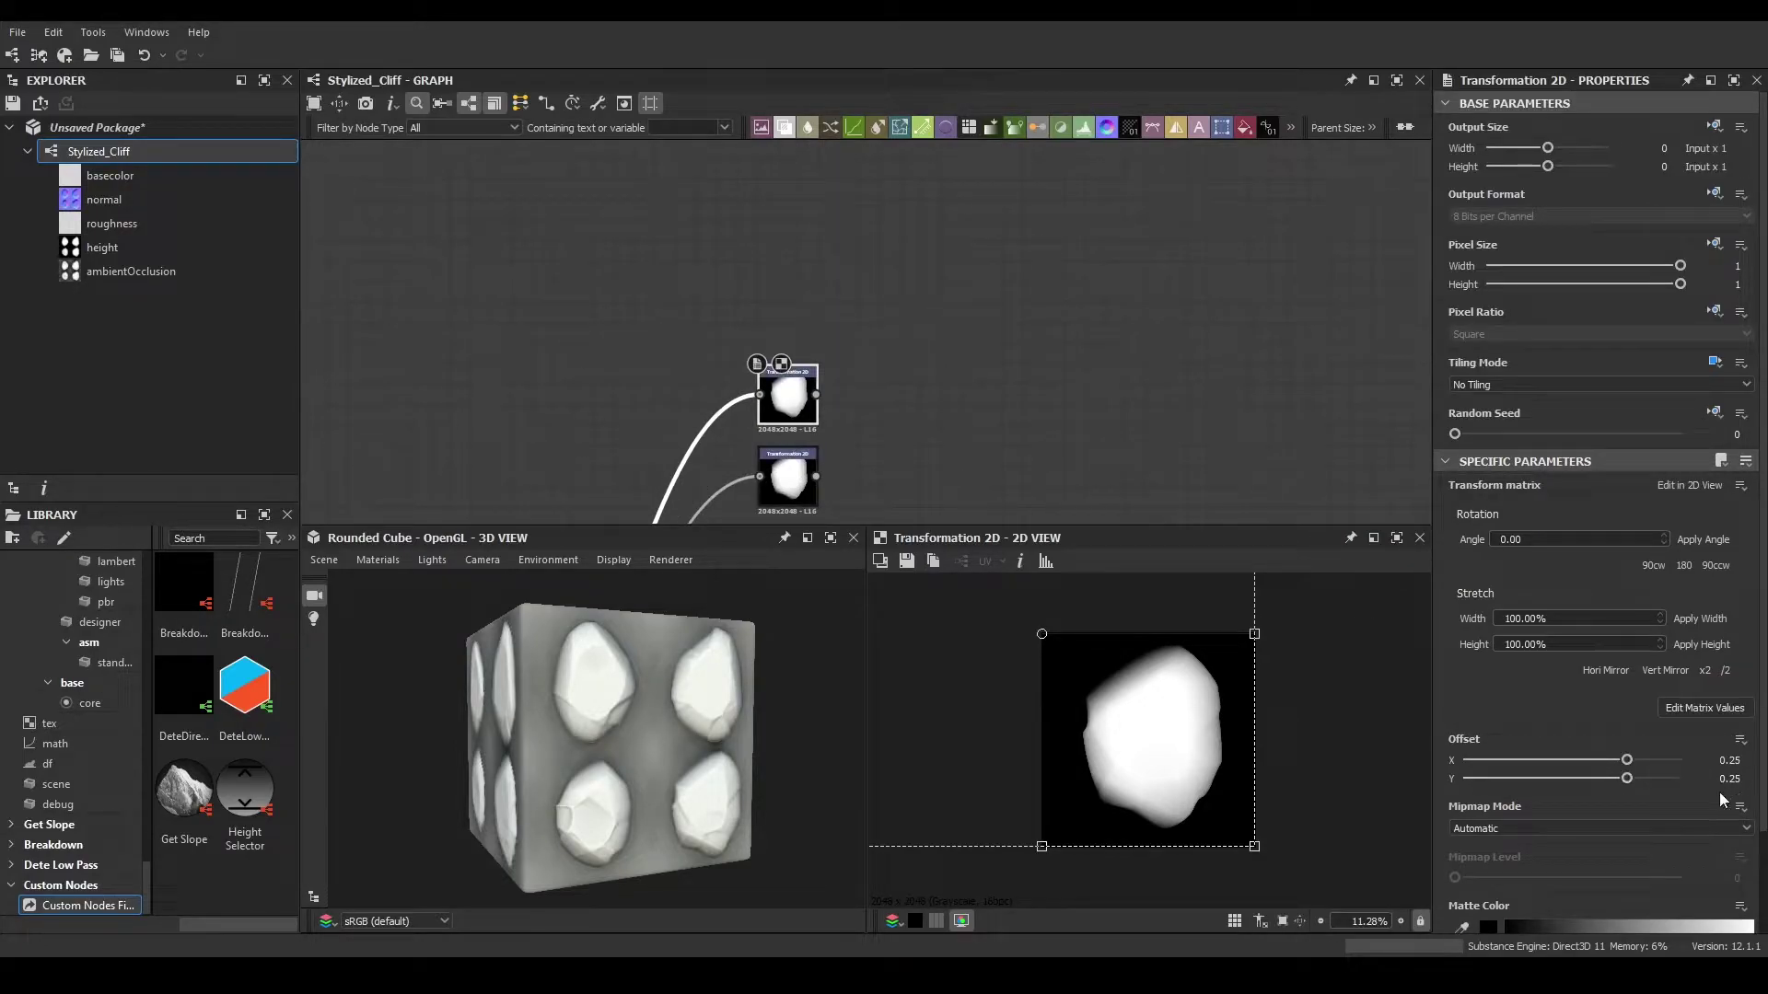
key(Return)
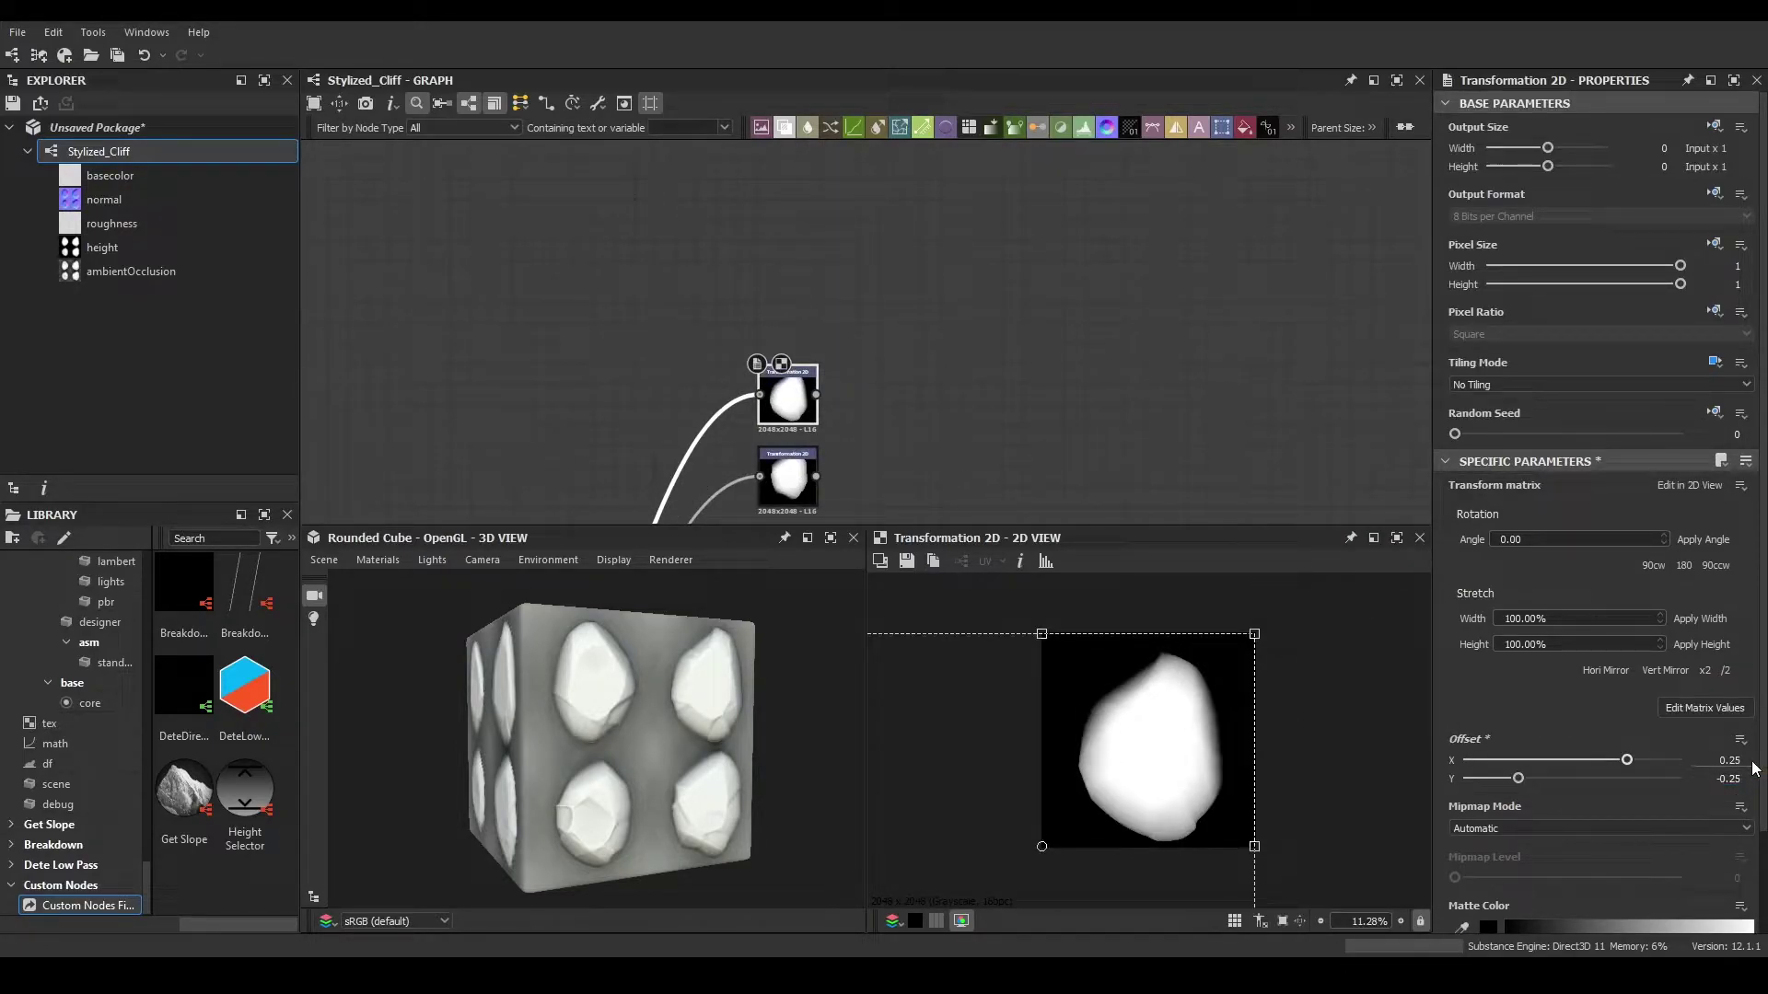
- Duplicate the upper Transformation 2D above itself and set the new copy's X offset to -0.25
middle_drag(805, 409, 828, 450)
key(ctrl+d)
drag(866, 339, 810, 360)
click(1718, 759)
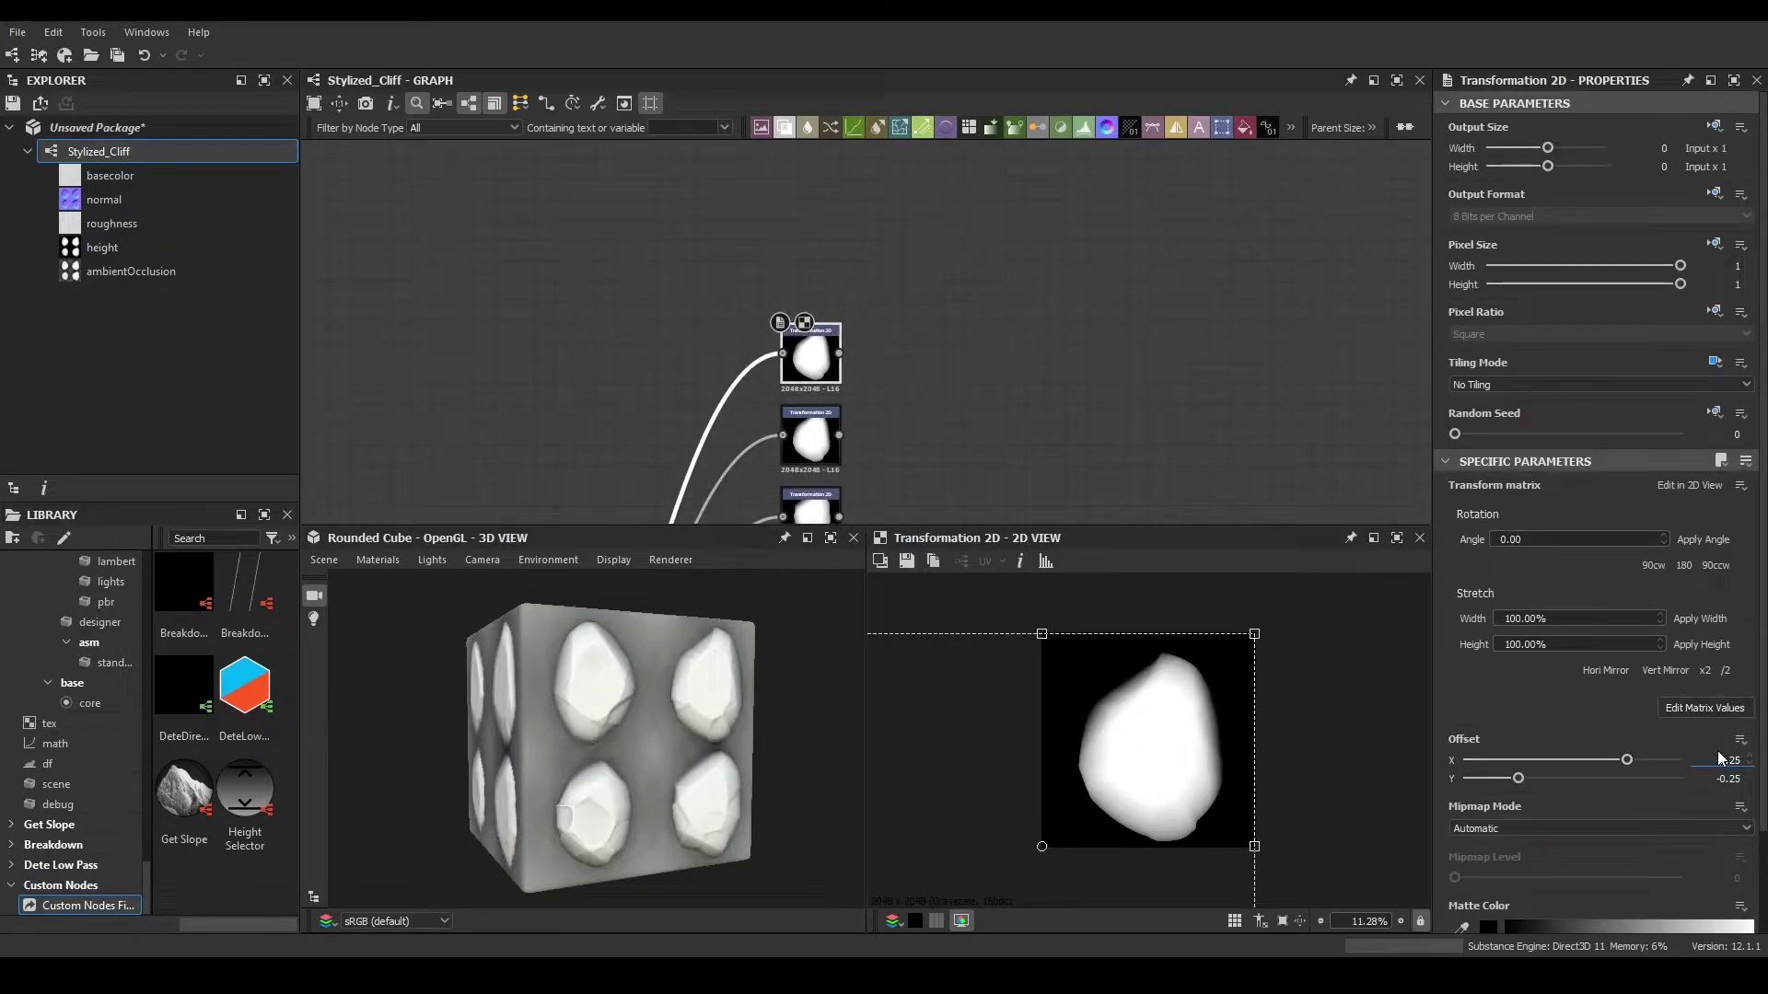
text(-)
key(Return)
- Create a fourth Transformation 2D by duplicating the topmost one and set its Y offset to 0.25
middle_drag(799, 314, 784, 344)
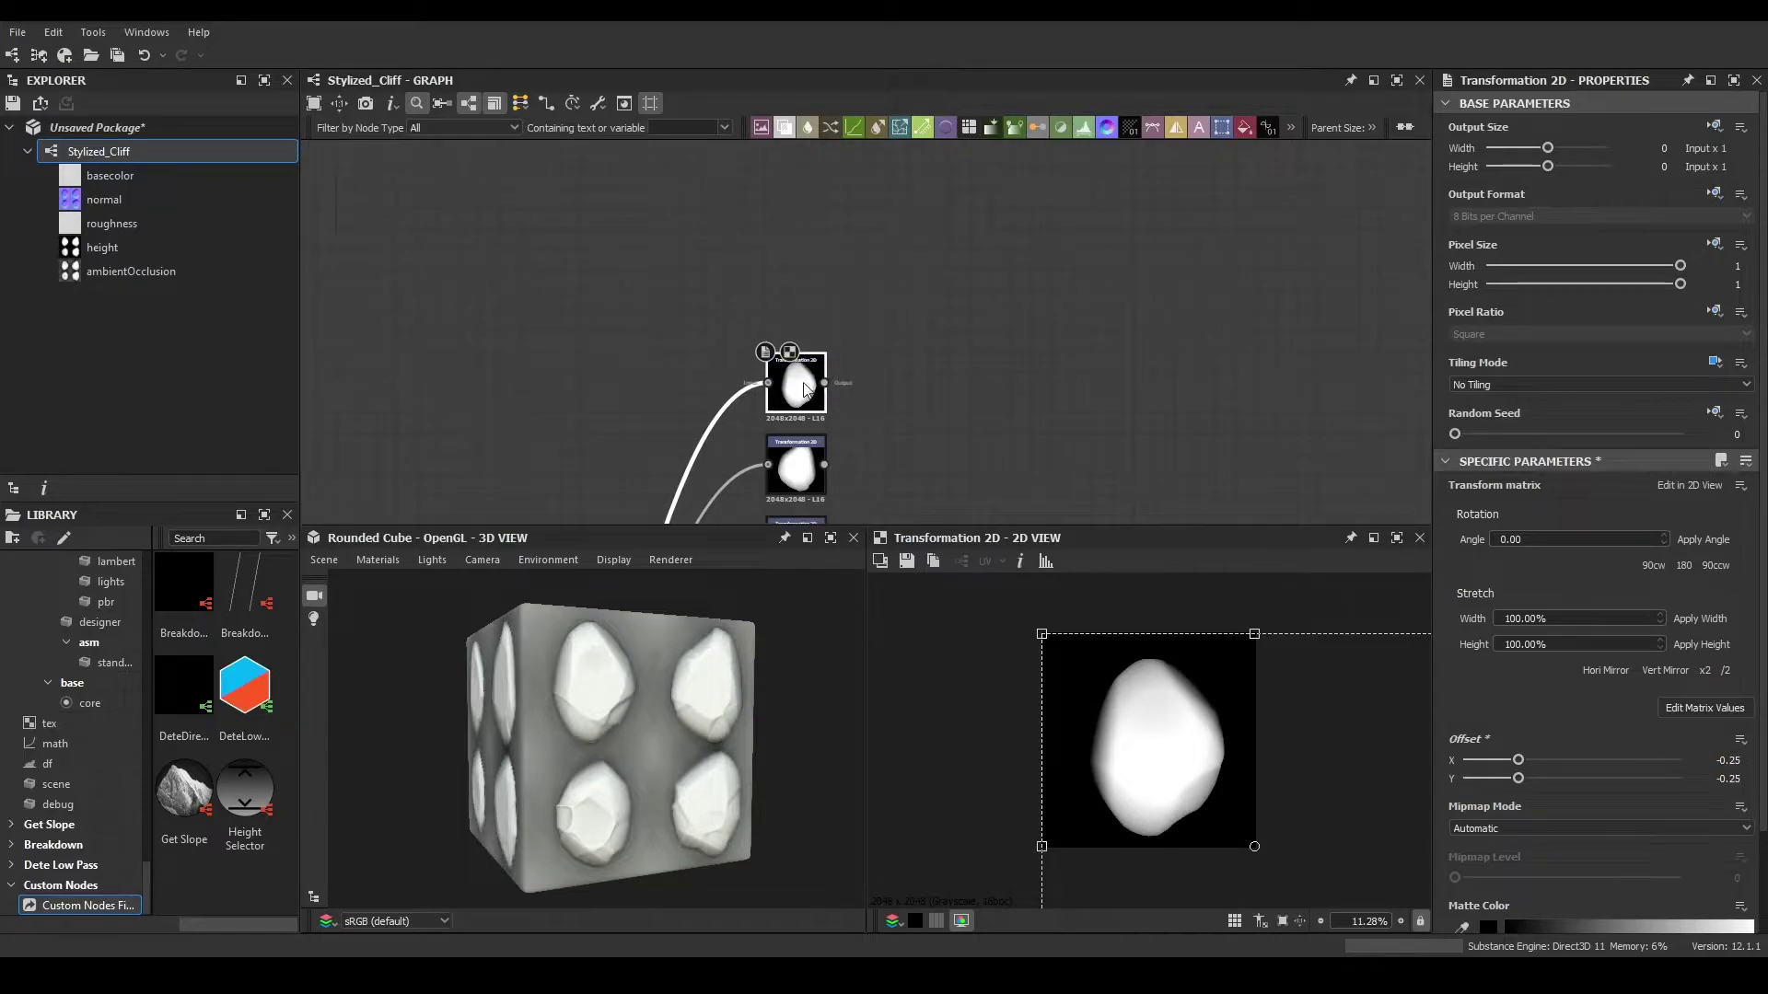
key(ctrl+d)
drag(861, 336, 806, 307)
click(1710, 778)
key(BackSpace)
key(Return)
- Preview the second Subtract Blend and each of the four Transformation 2D nodes to compare the isolated rocks
middle_drag(851, 447, 1072, 241)
scroll(967, 341, down, 3)
double_click(740, 505)
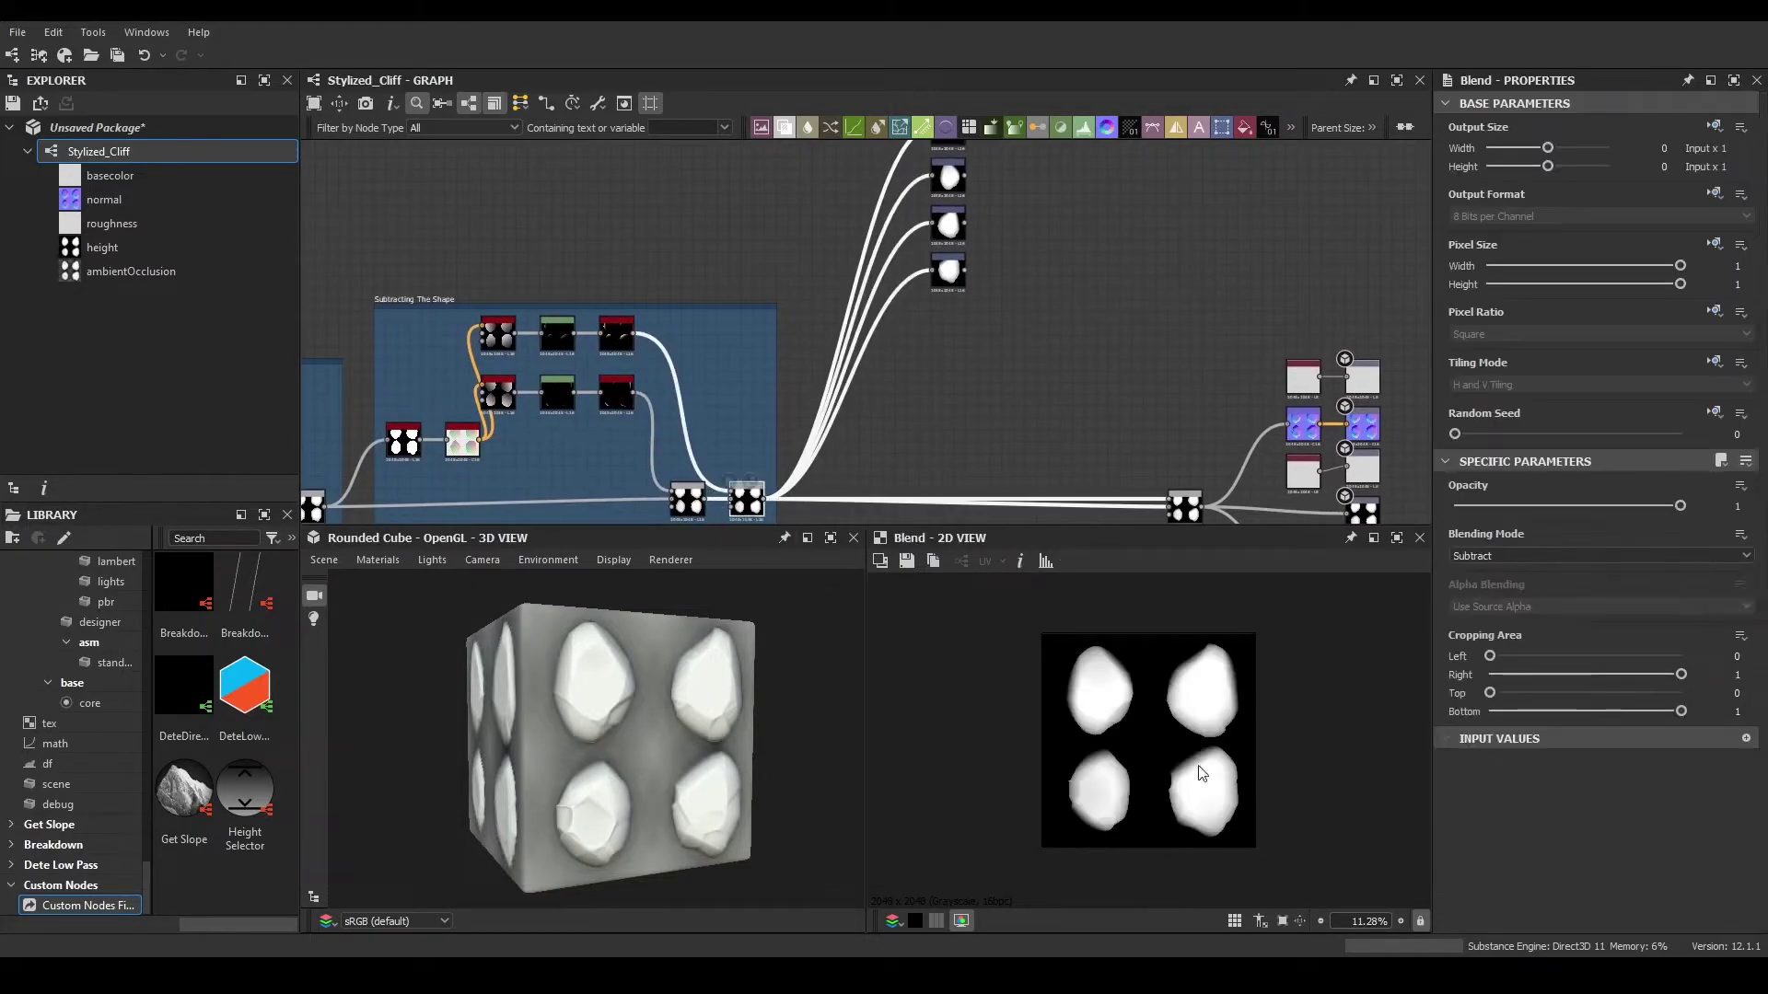
double_click(947, 278)
double_click(947, 234)
middle_drag(946, 233, 948, 322)
double_click(942, 269)
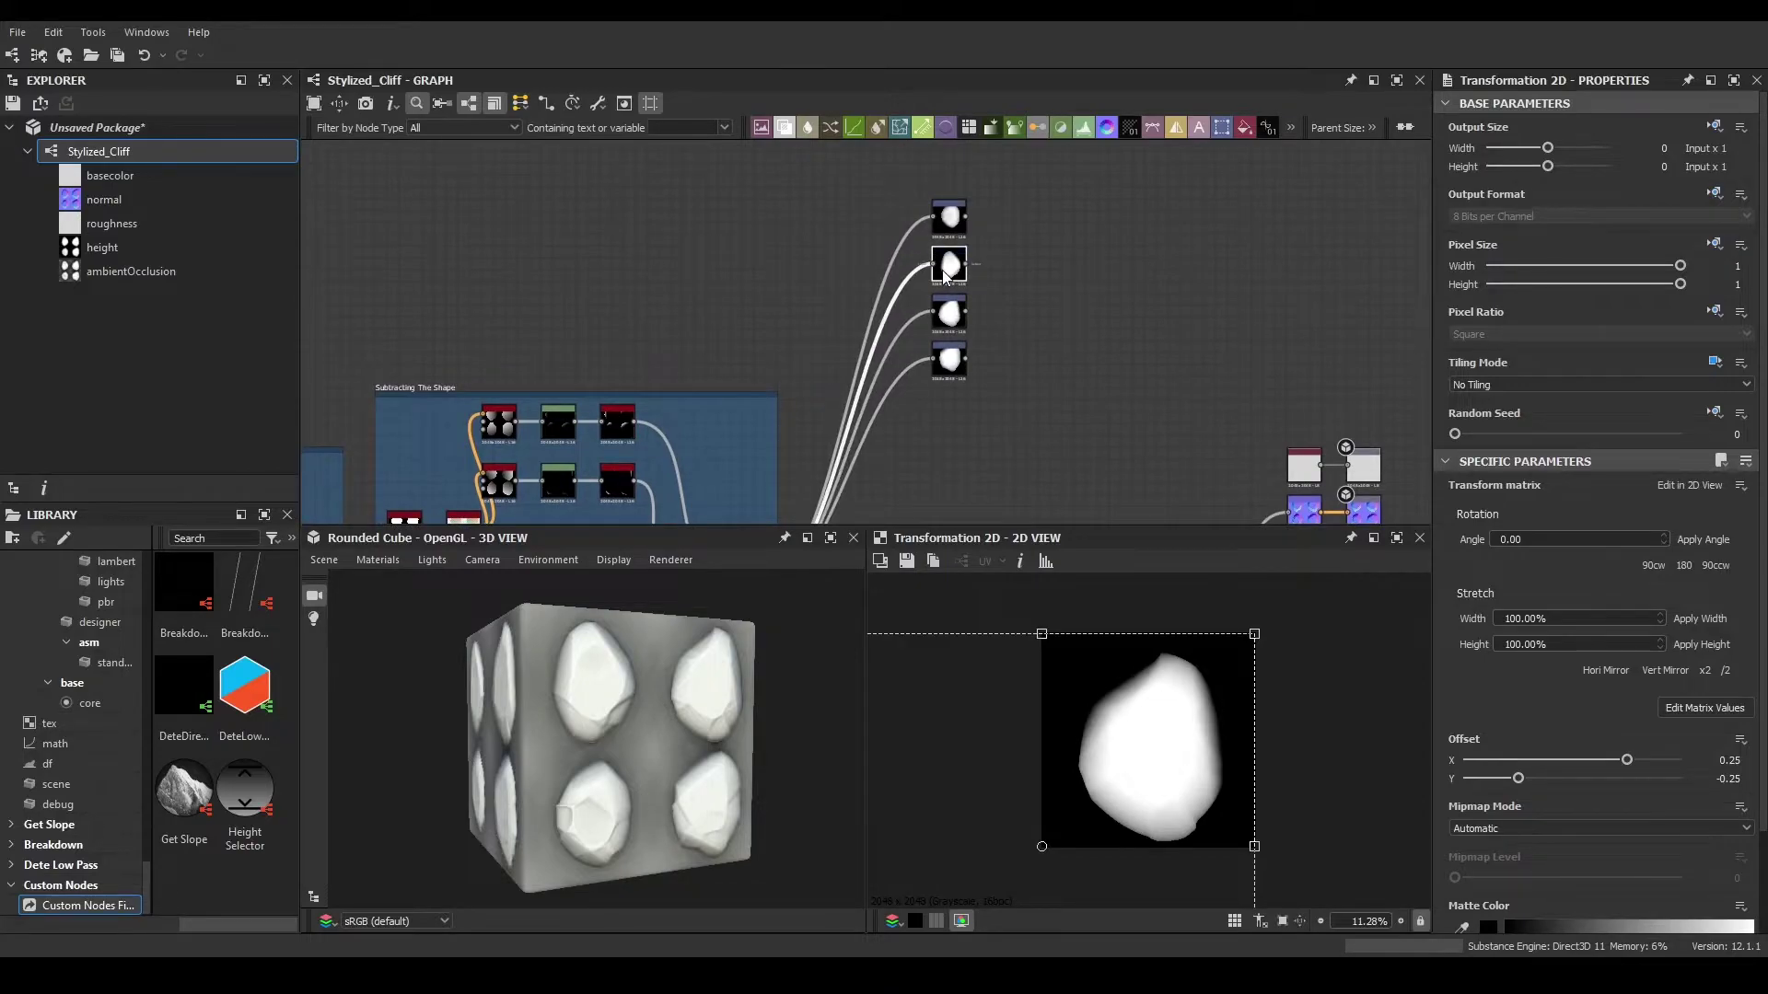
double_click(947, 221)
middle_drag(980, 227, 959, 323)
- Move the four Transformation 2D nodes closer to the Subtracting The Shape frame and shift the final Blend and outputs farther away
drag(997, 274, 890, 490)
middle_drag(891, 489, 830, 324)
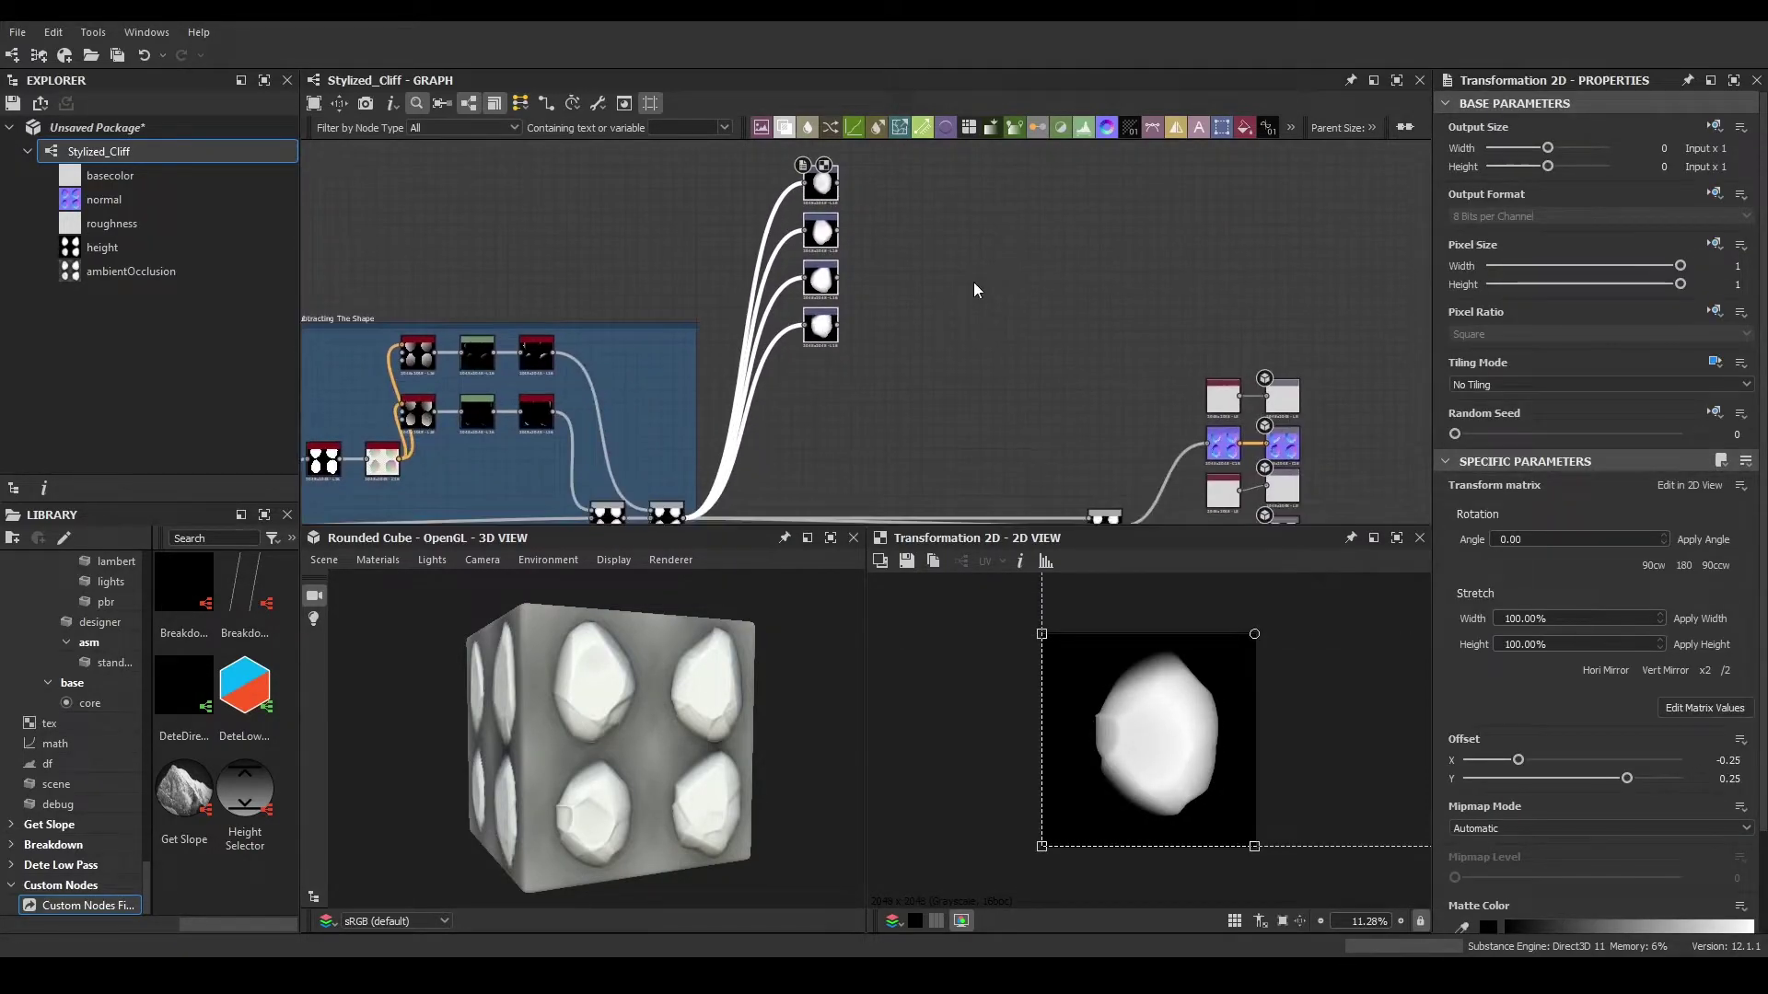
middle_drag(1022, 354, 844, 229)
scroll(844, 229, down, 1)
drag(1165, 204, 837, 469)
drag(918, 372, 1178, 373)
middle_drag(786, 292, 809, 358)
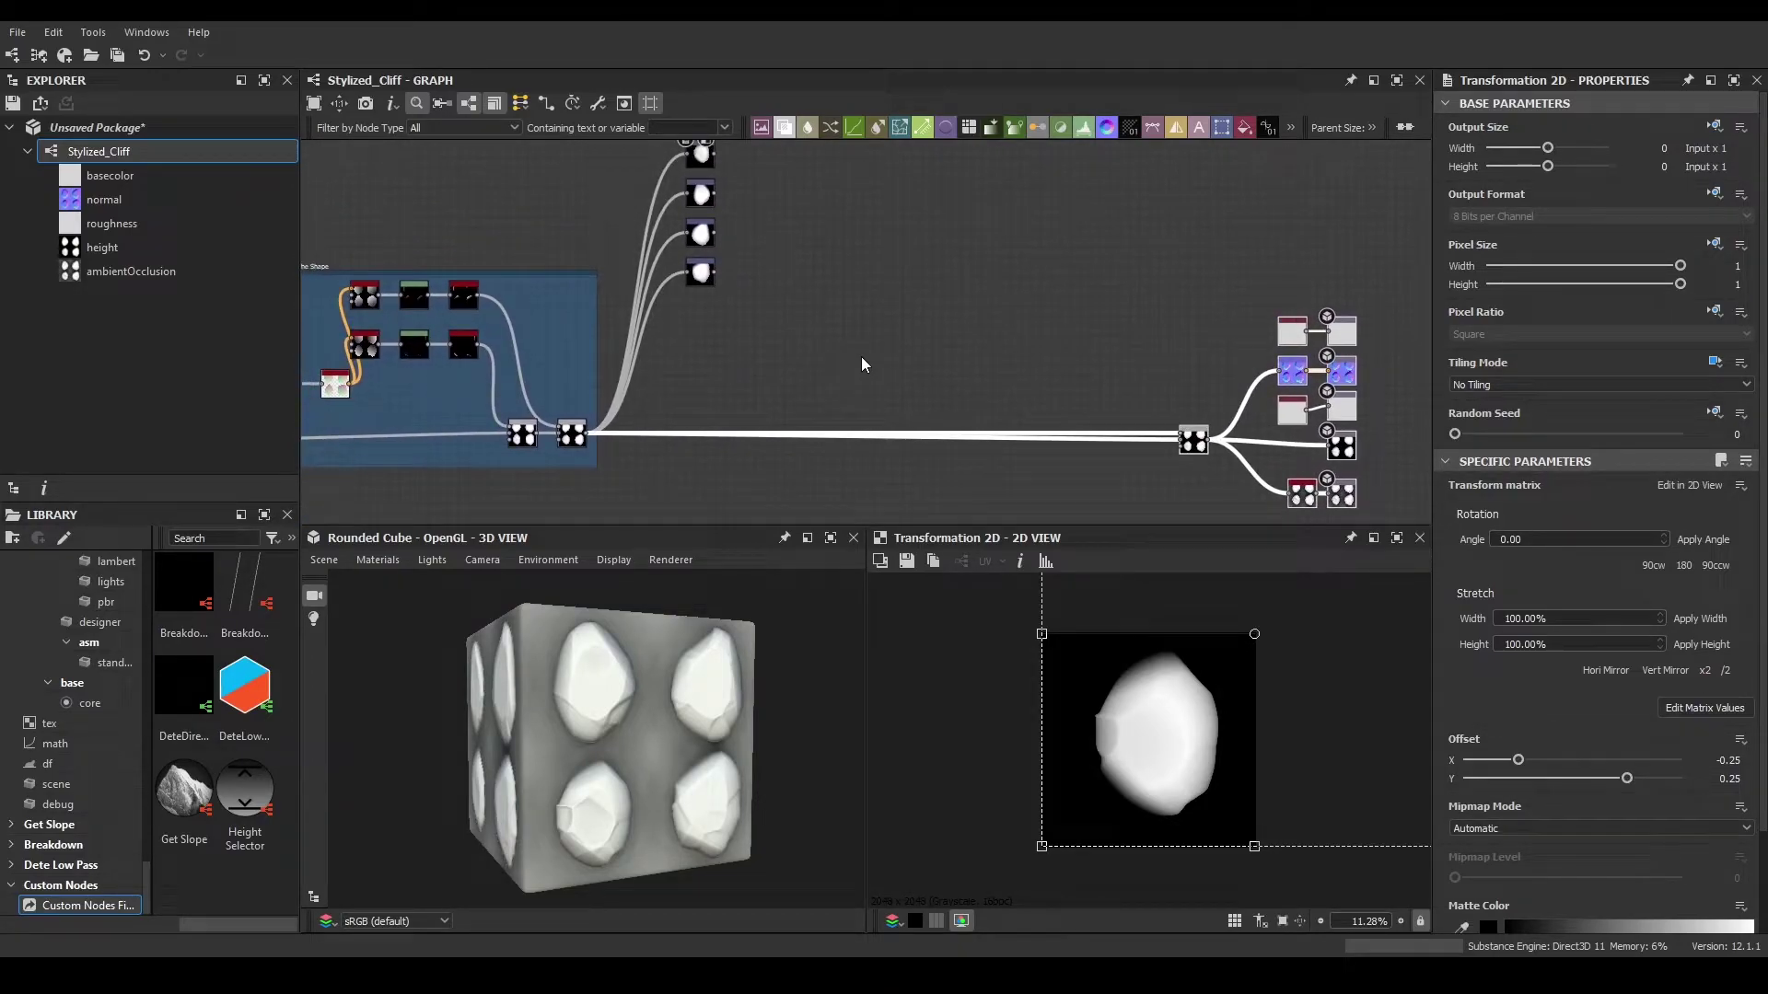
scroll(702, 283, up, 3)
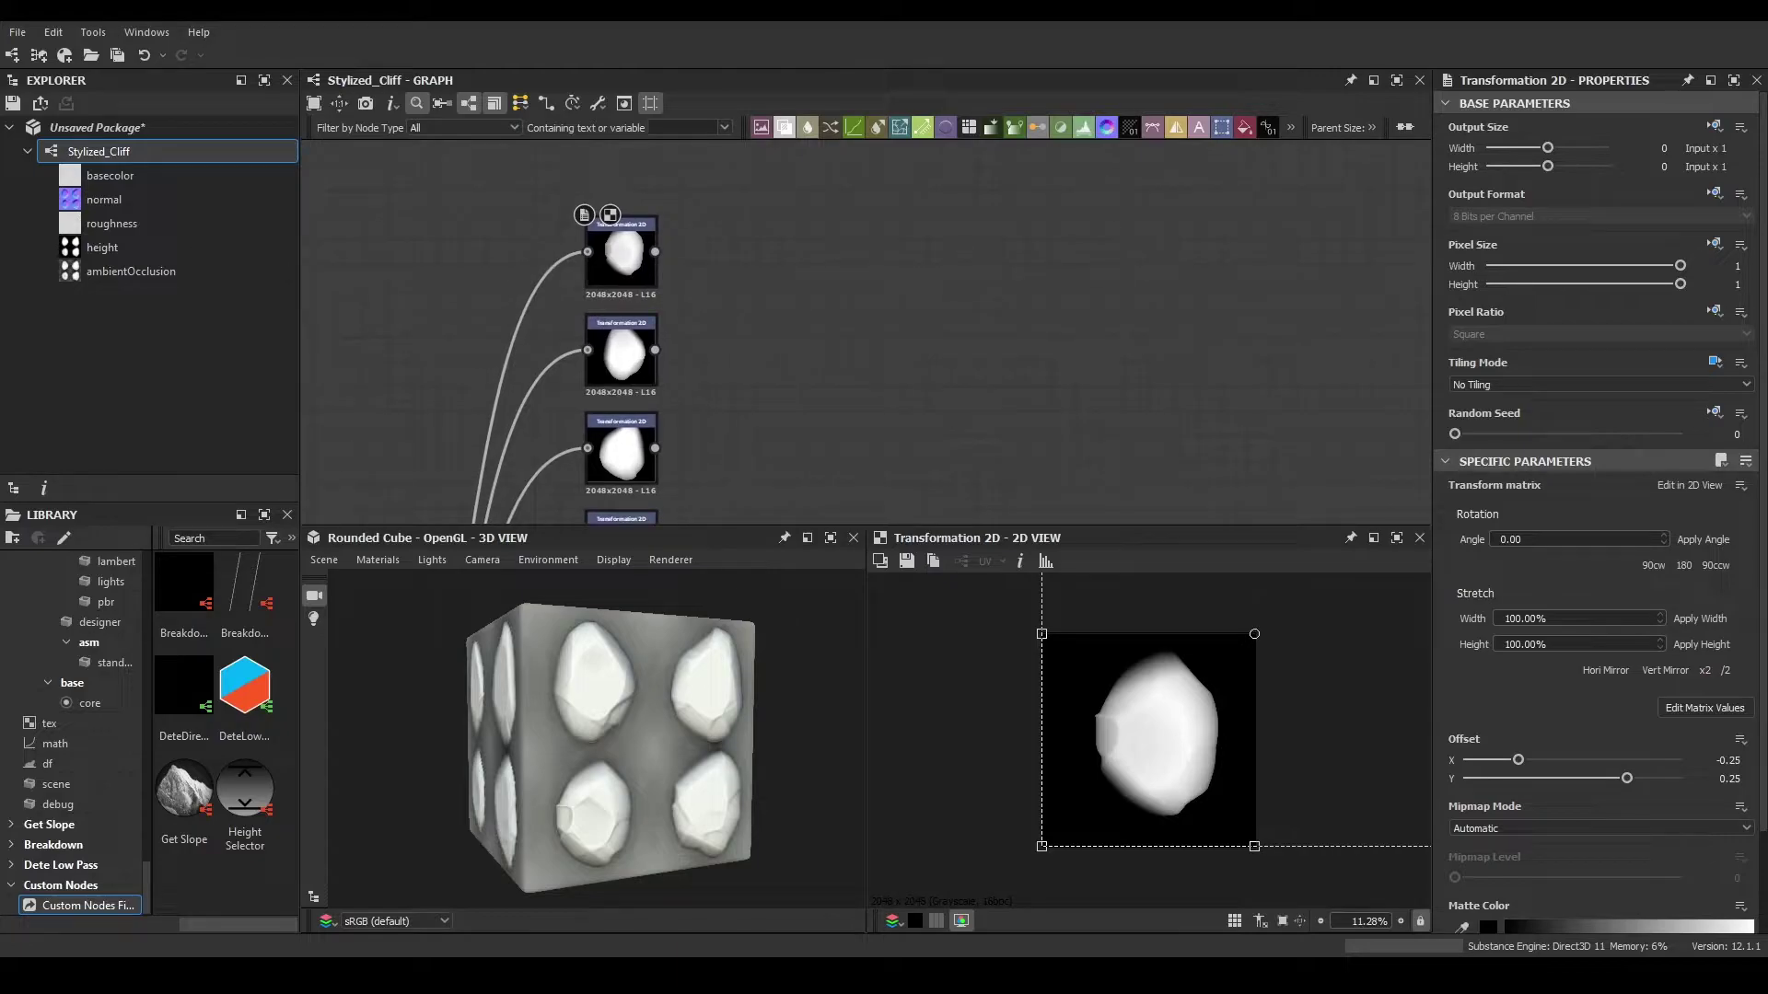
middle_drag(682, 332, 594, 367)
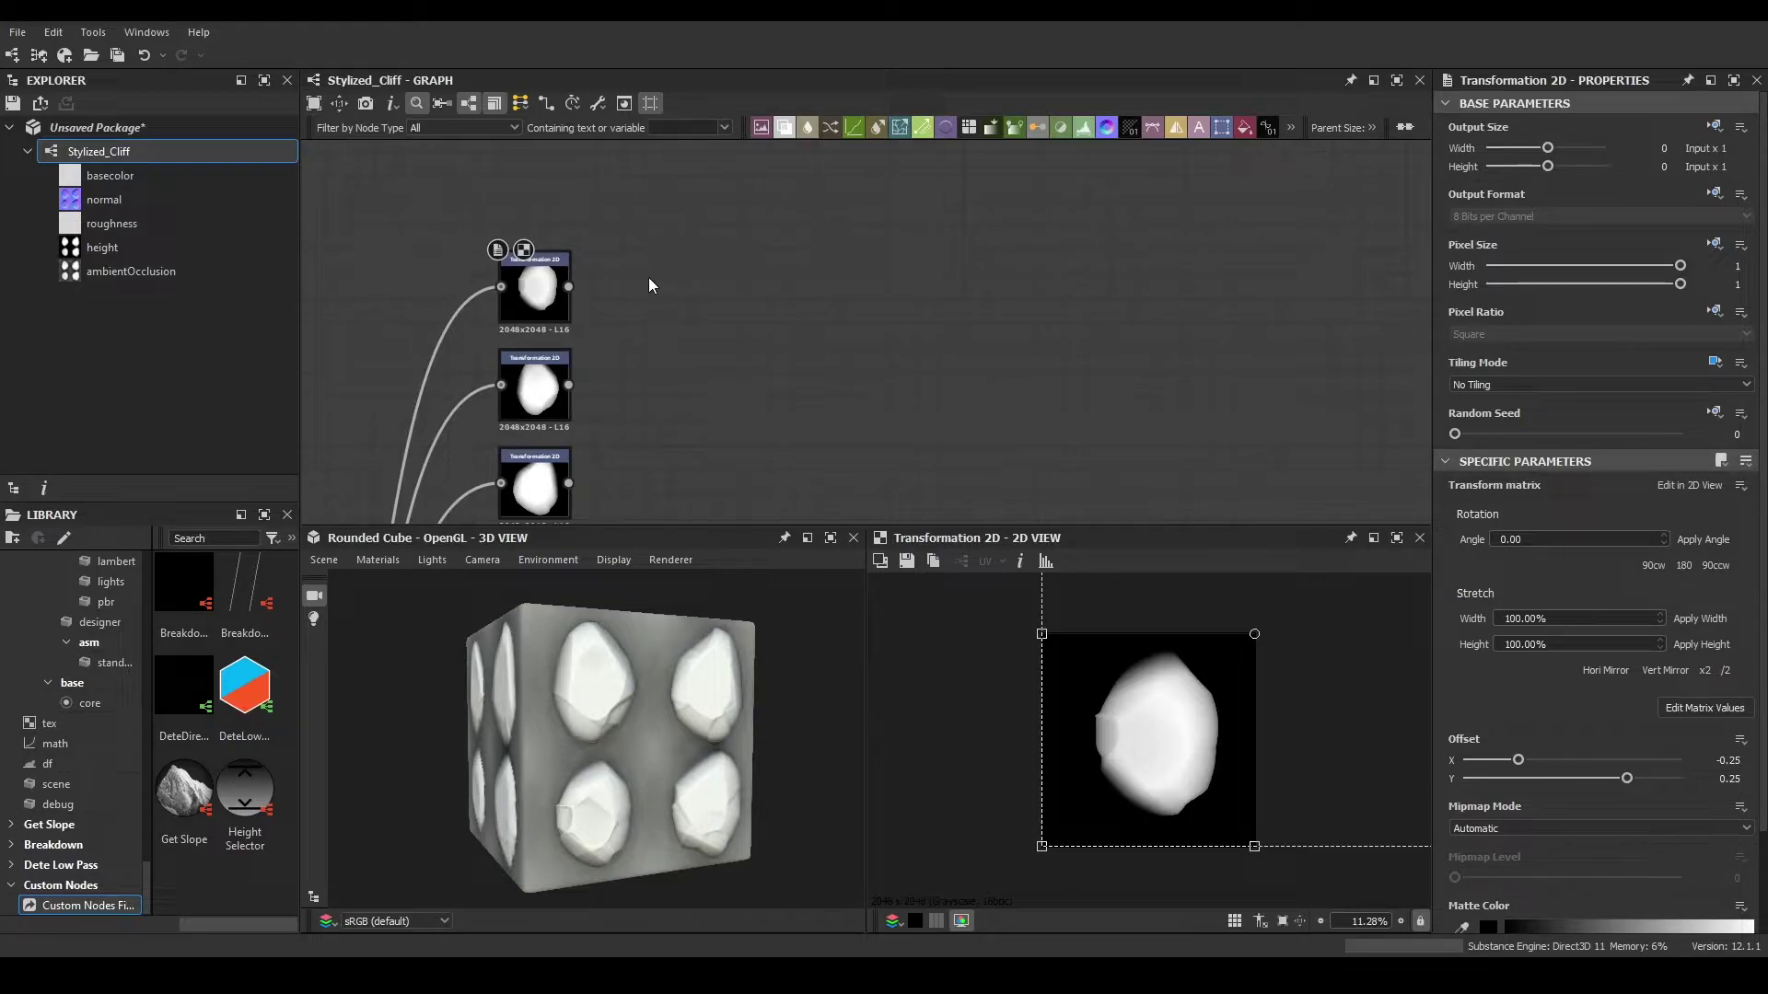
- Add a Blend node fed by the topmost Transformation 2D through its background input
middle_drag(592, 292, 564, 319)
drag(544, 305, 751, 303)
click(829, 350)
middle_drag(632, 228, 690, 308)
scroll(670, 302, up, 1)
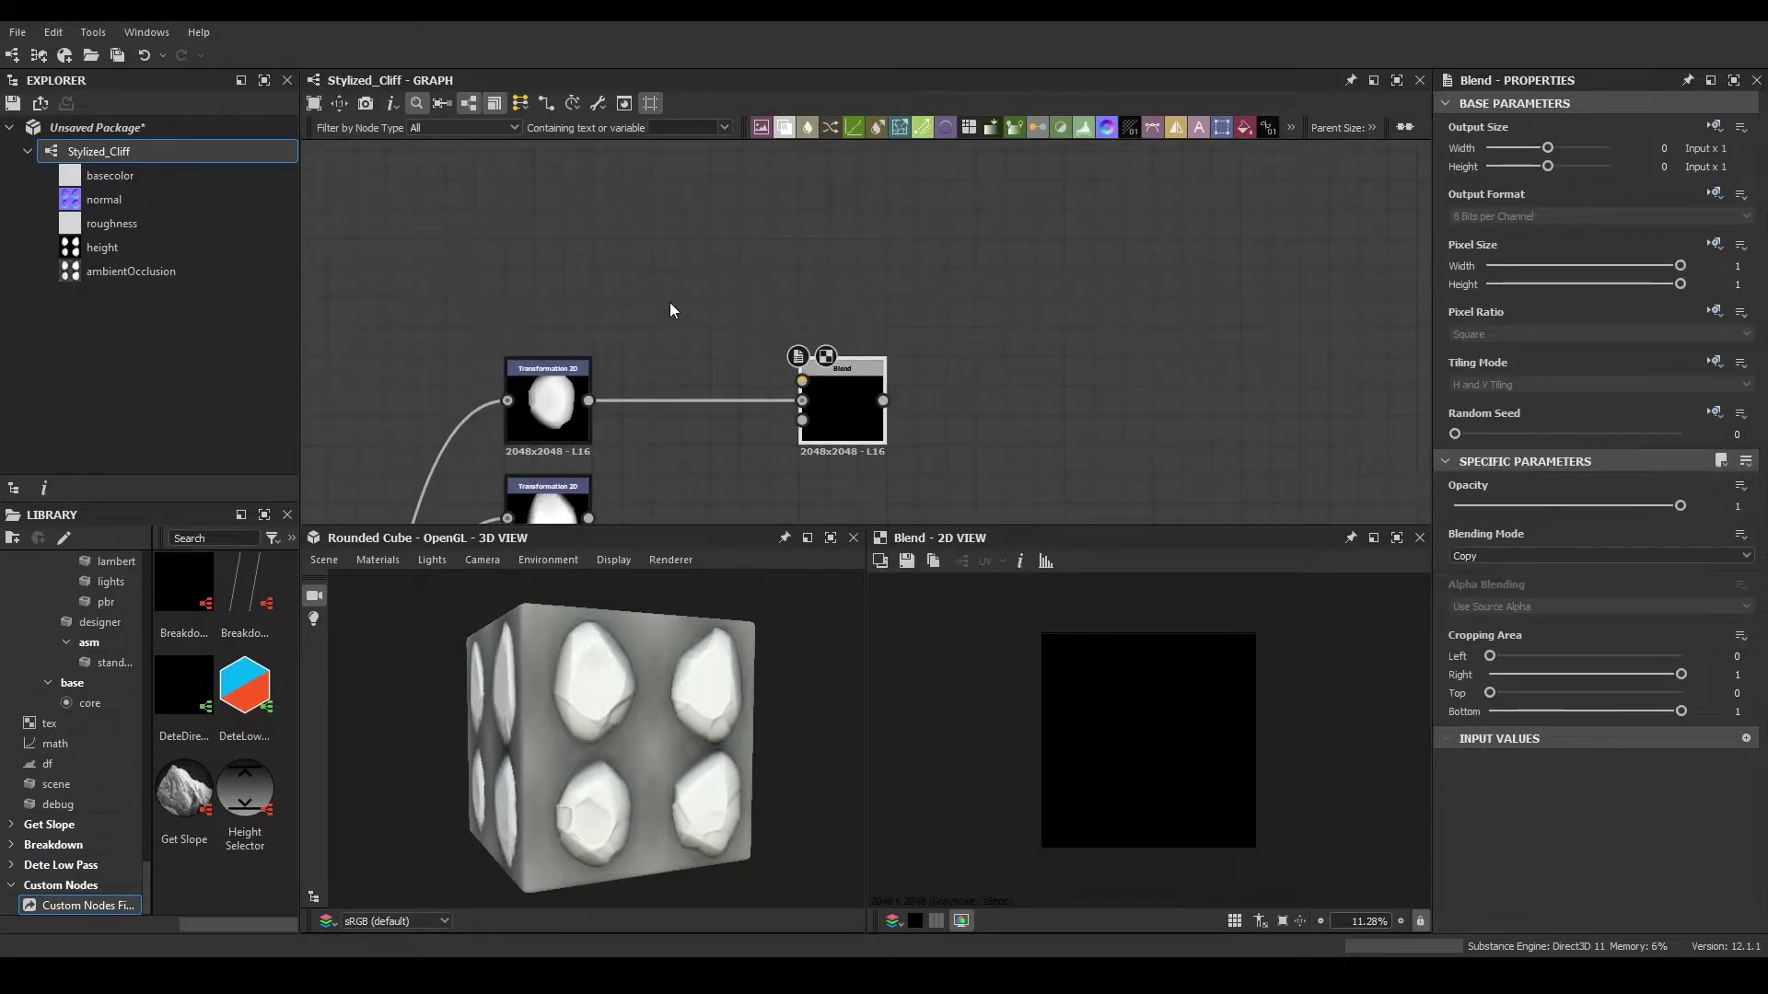
- Add a Gradient Linear 1 node near the new Blend, duplicate it below, and set the copy's rotation to 90°
key(space)
text(grad)
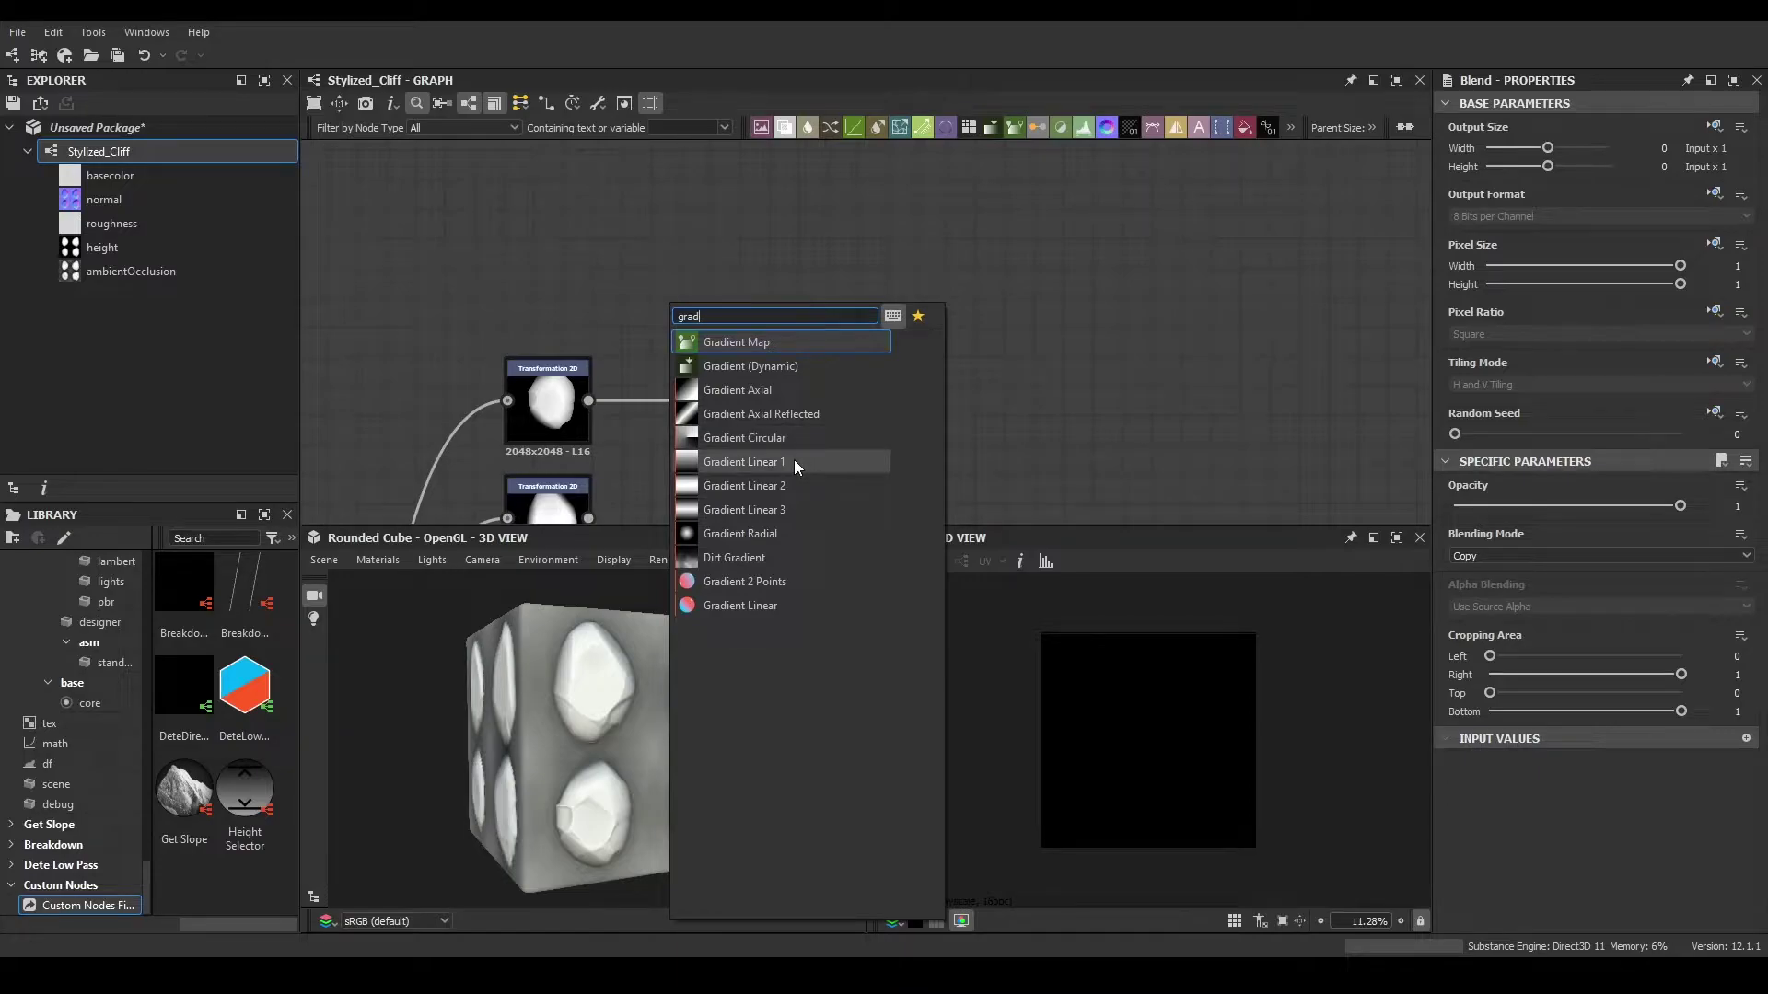
click(793, 461)
middle_drag(752, 441, 719, 301)
key(ctrl+d)
drag(838, 331, 635, 334)
scroll(1621, 809, down, 2)
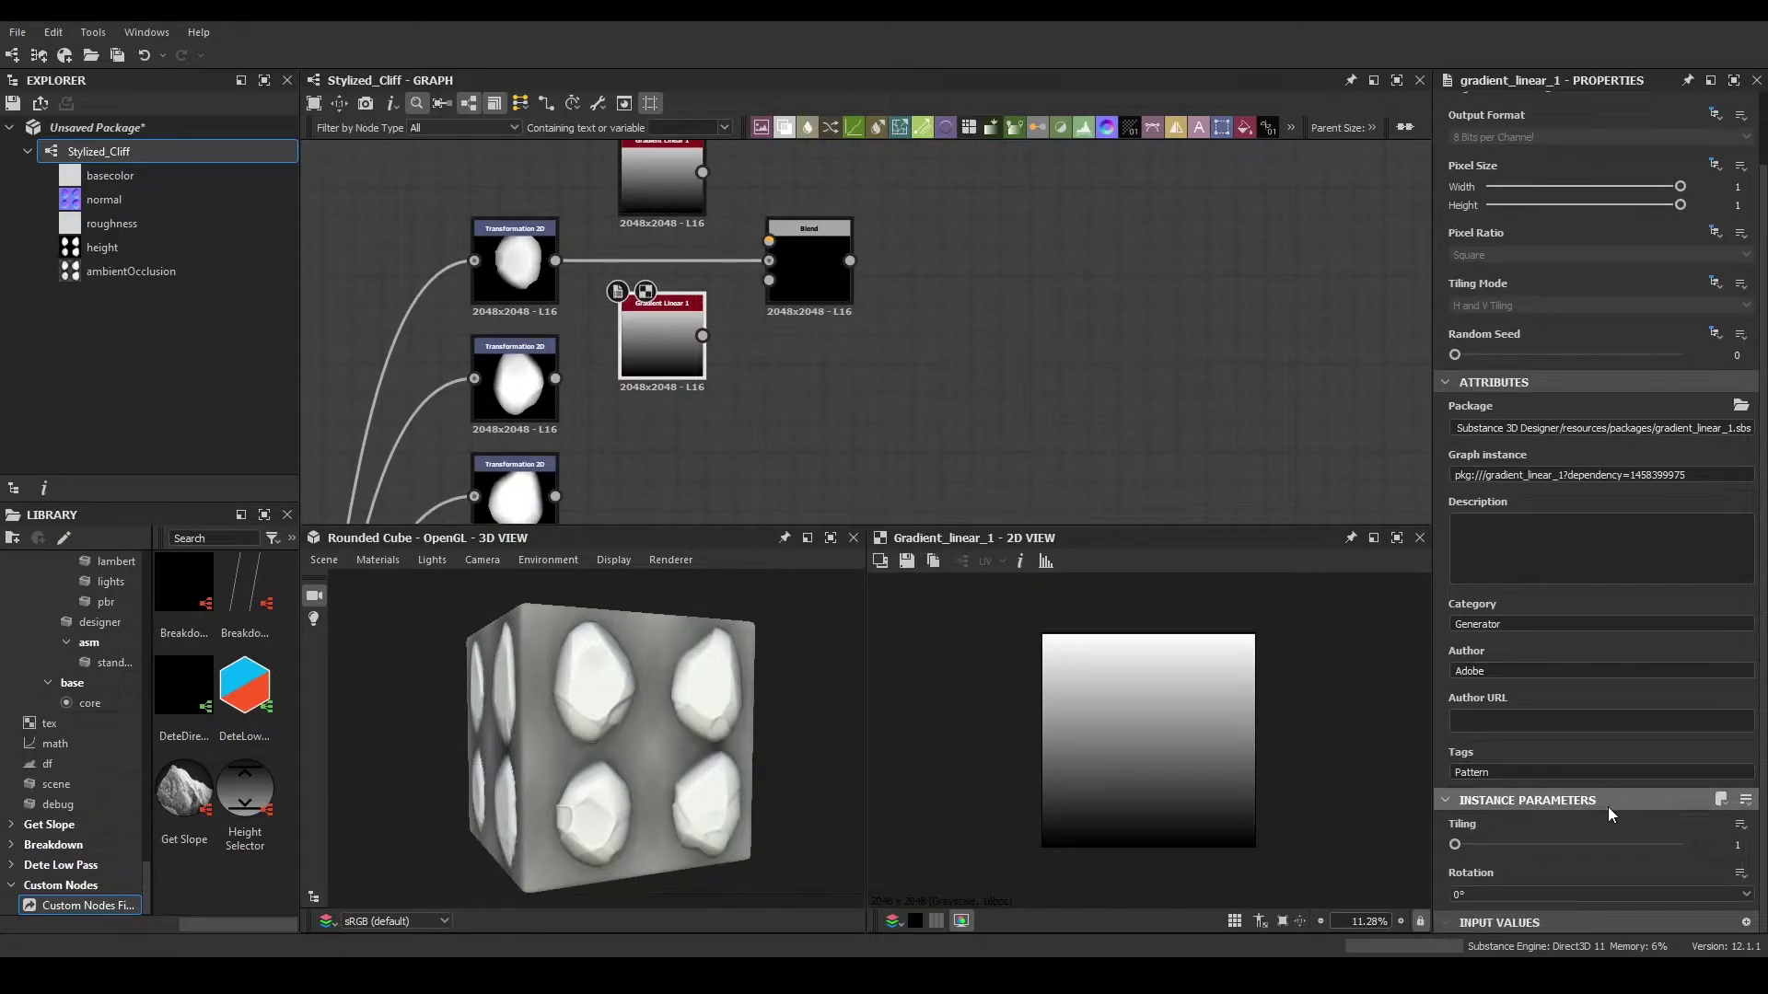
click(1510, 891)
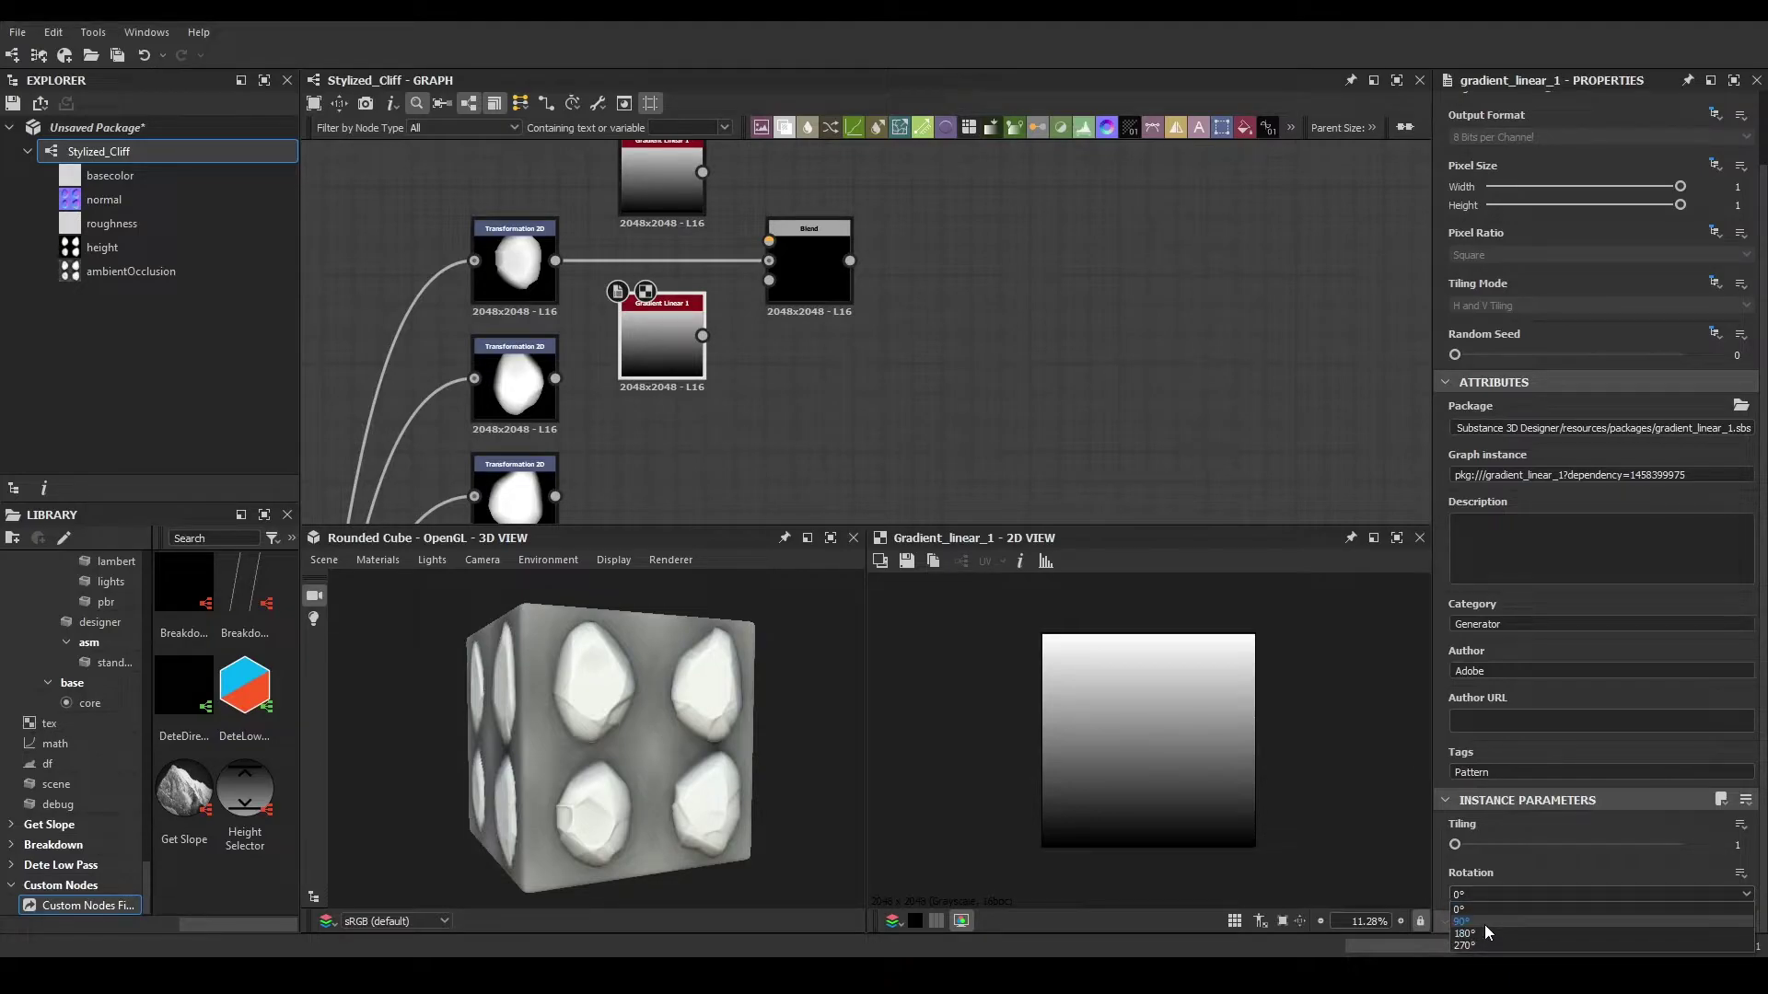
click(1485, 921)
- Duplicate the 90° Gradient Linear 1 below itself and set the new copy's rotation to 180°
middle_drag(860, 426, 902, 293)
key(ctrl+d)
drag(875, 346, 725, 351)
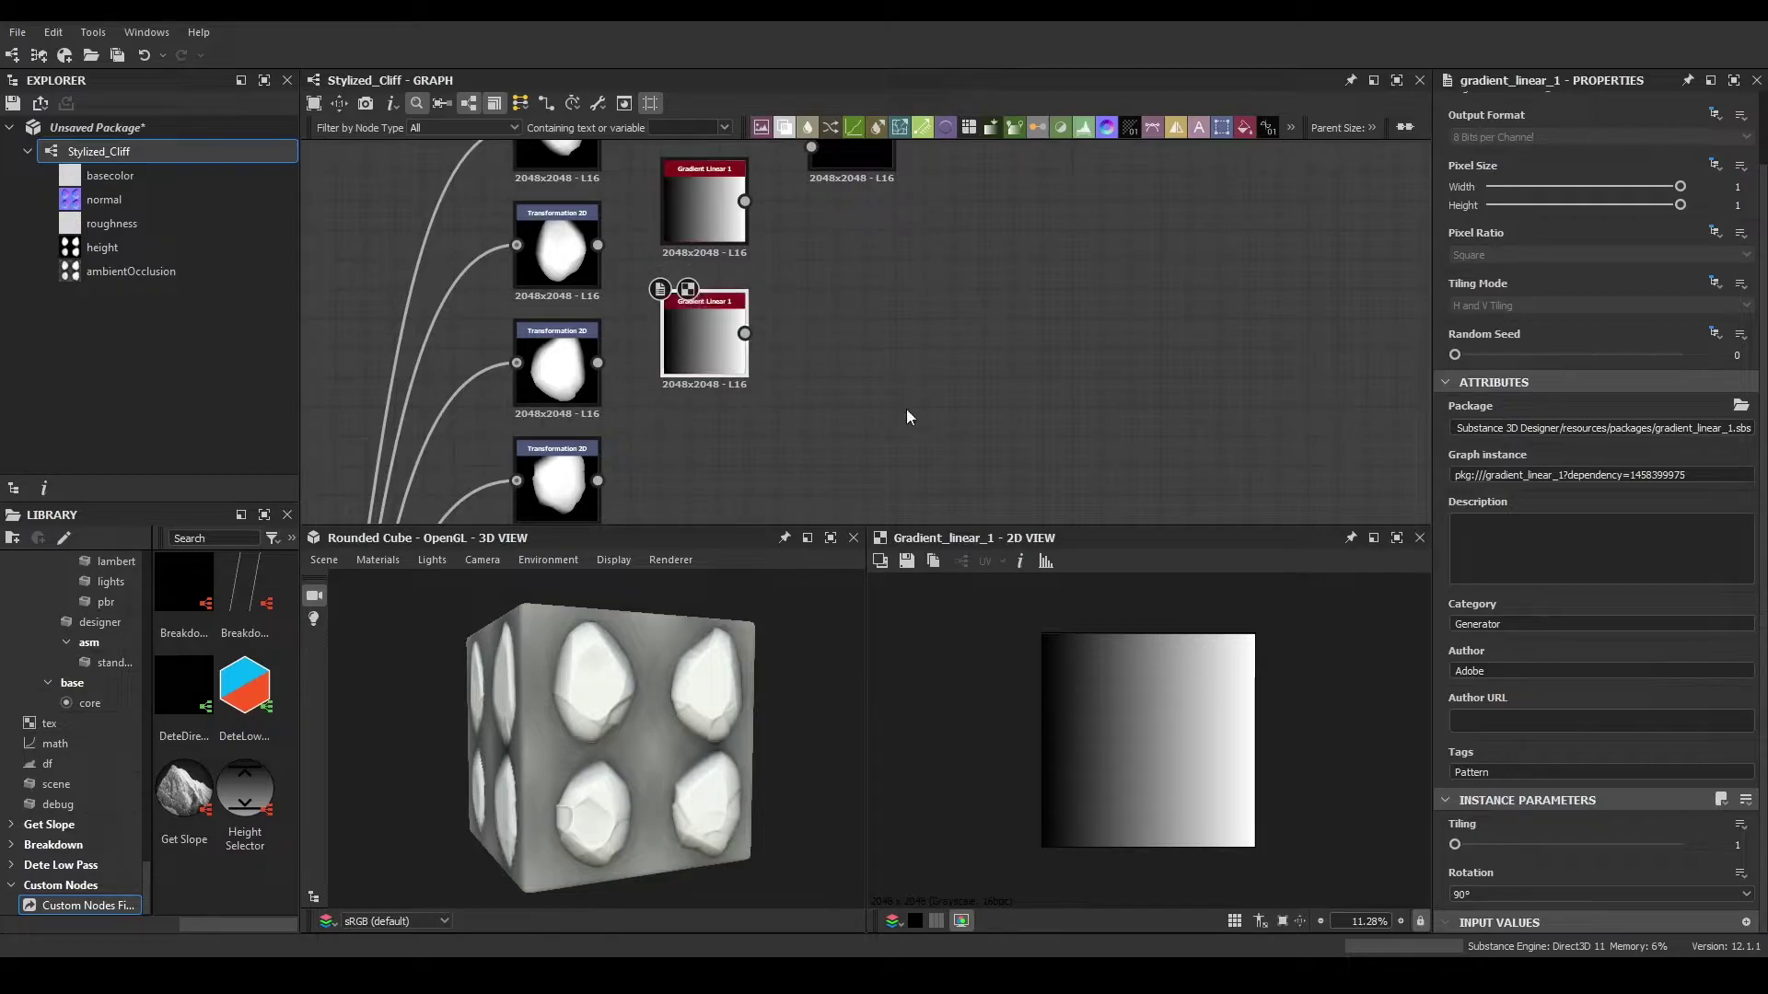
click(1485, 894)
click(1472, 931)
- Duplicate the 180° Gradient Linear 1 below itself and set the new copy's rotation to 270°
middle_drag(697, 342, 723, 261)
key(ctrl+d)
drag(908, 394, 775, 436)
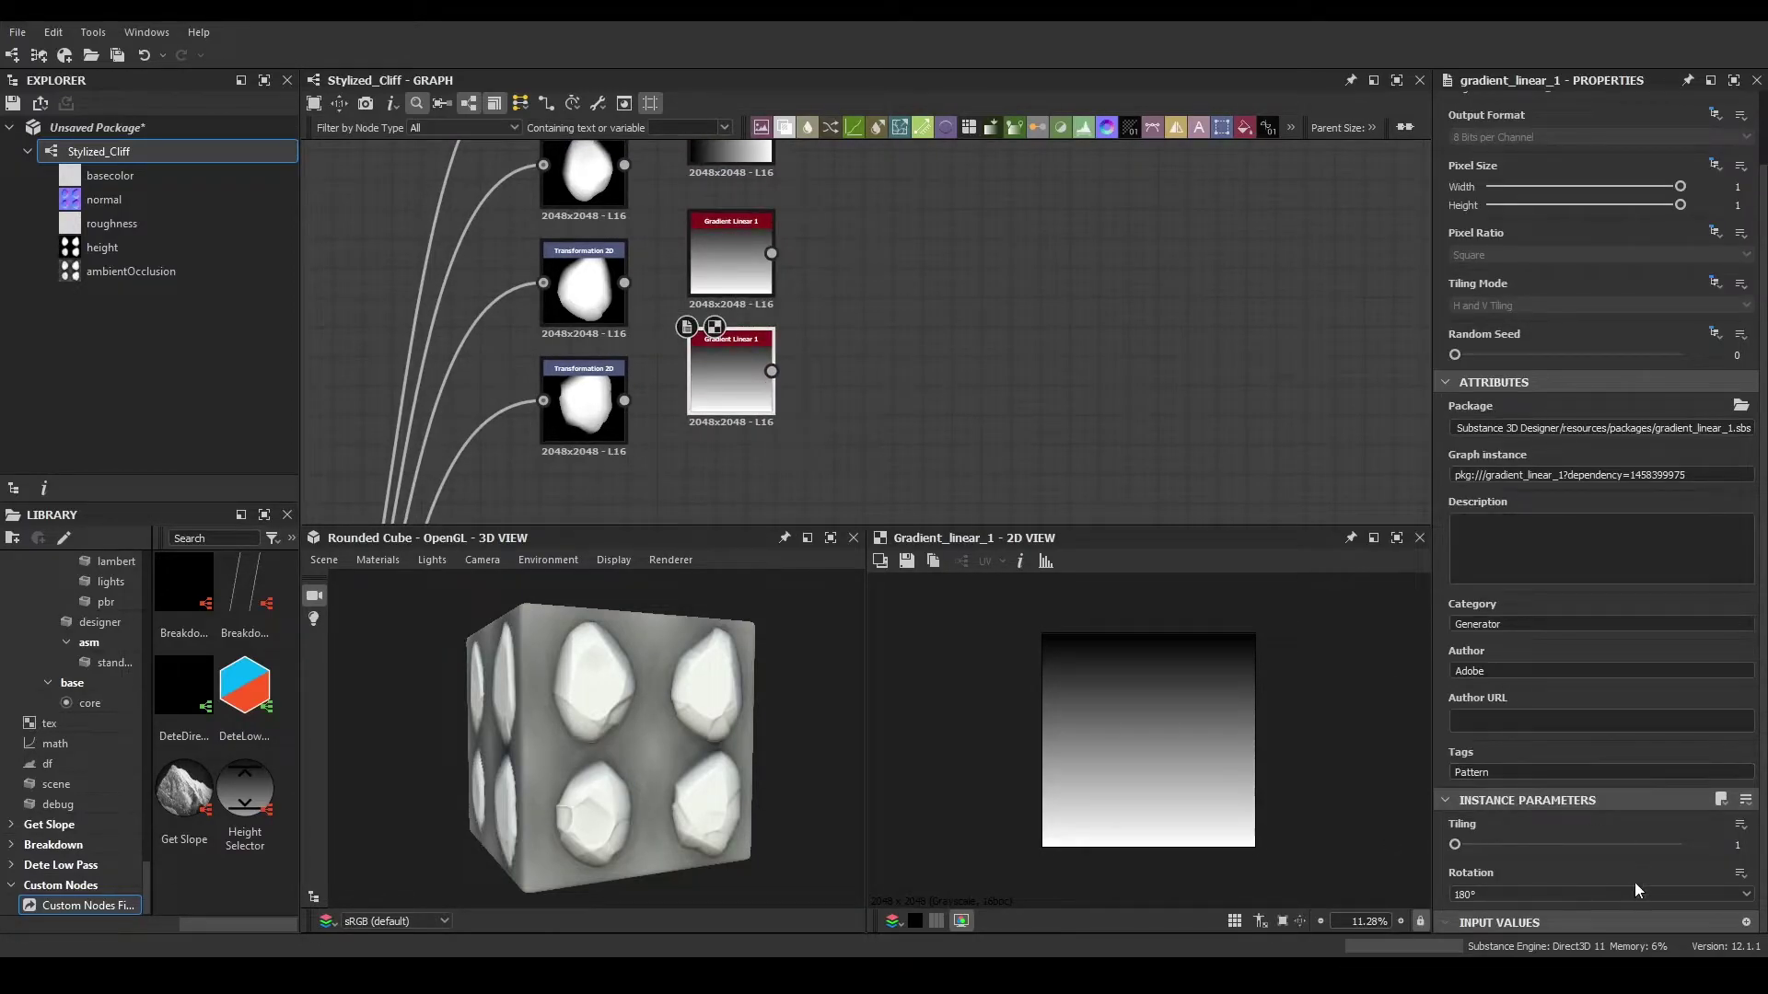
click(1545, 895)
click(1477, 946)
- Set the Blend to Multiply and connect the unrotated Gradient Linear 1 to its foreground
middle_drag(917, 396, 848, 416)
scroll(848, 417, down, 3)
middle_drag(851, 301, 827, 358)
scroll(809, 319, up, 3)
click(808, 281)
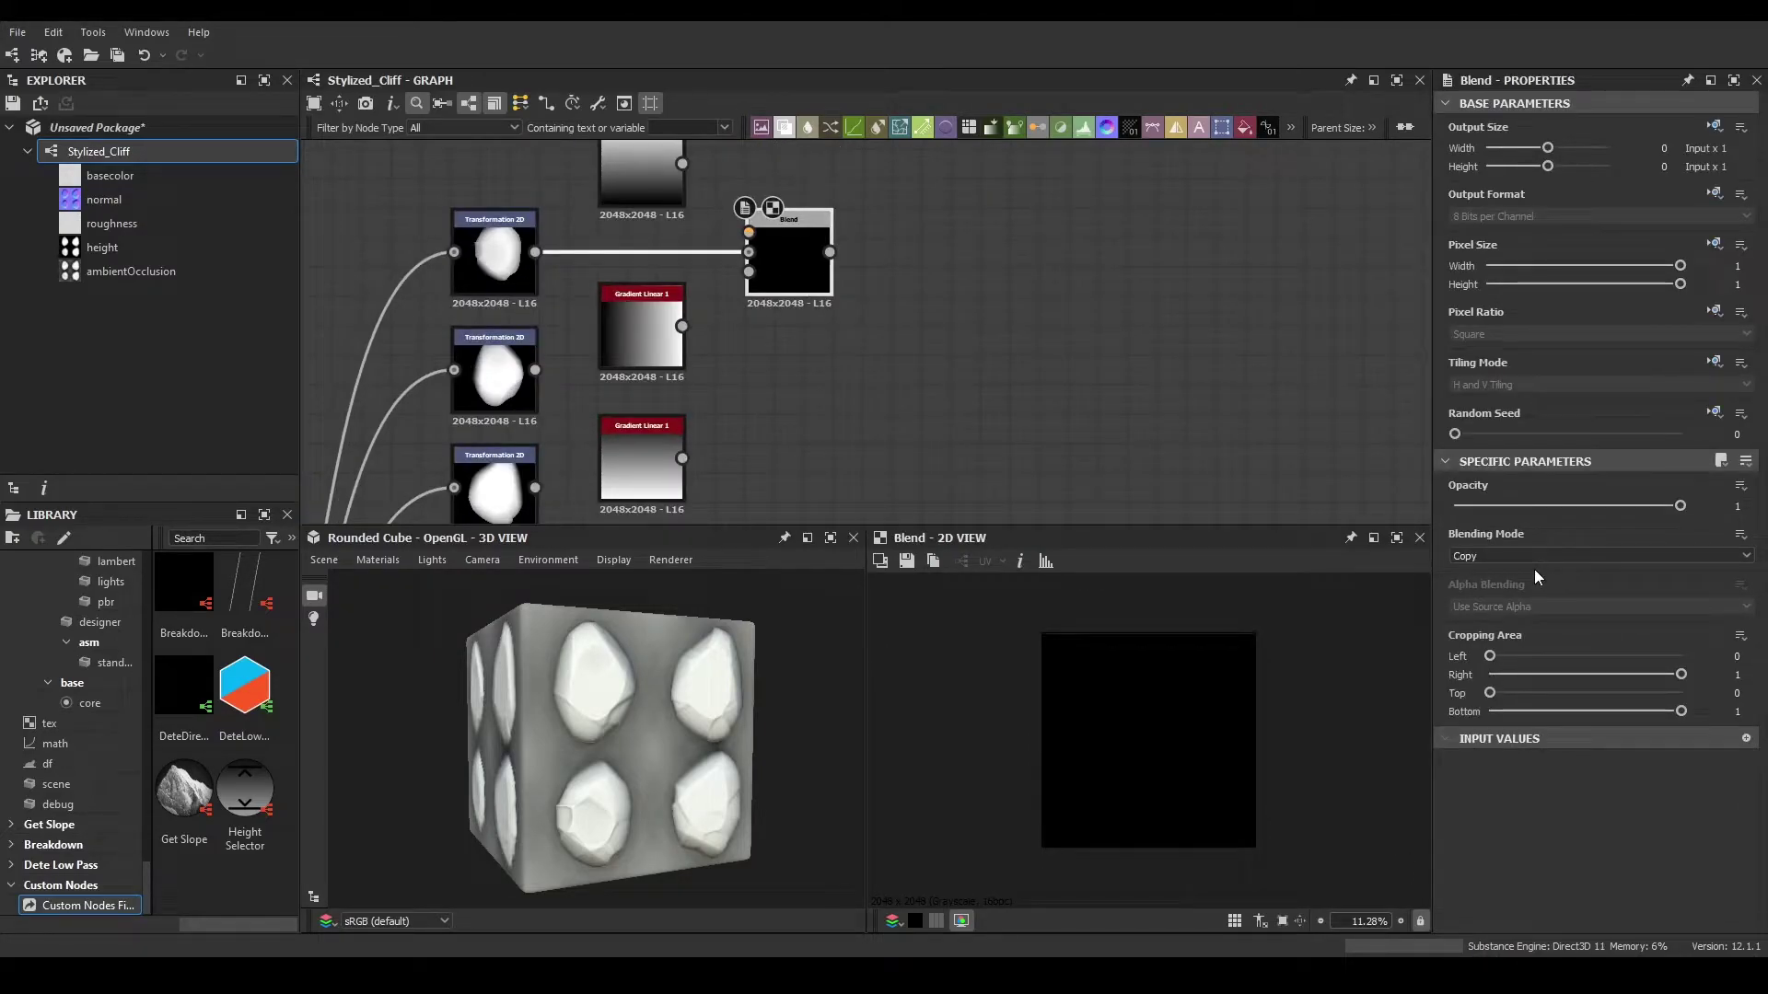
click(1521, 554)
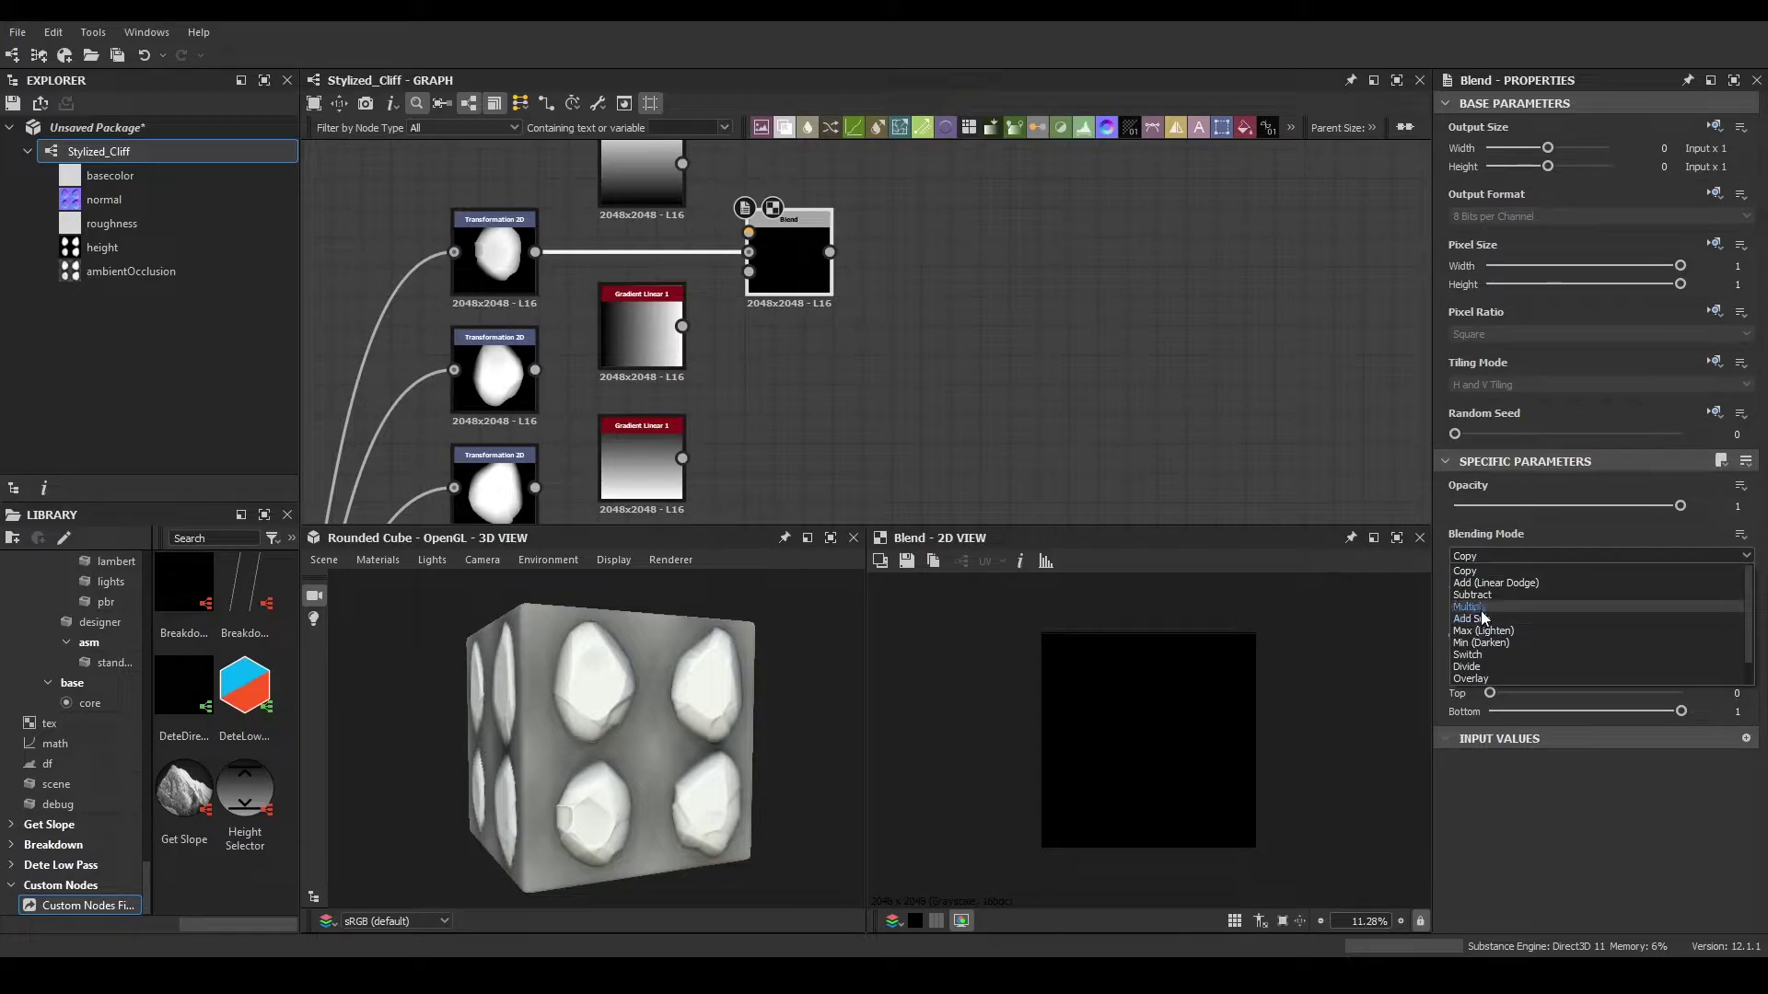
click(1519, 606)
drag(681, 163, 749, 233)
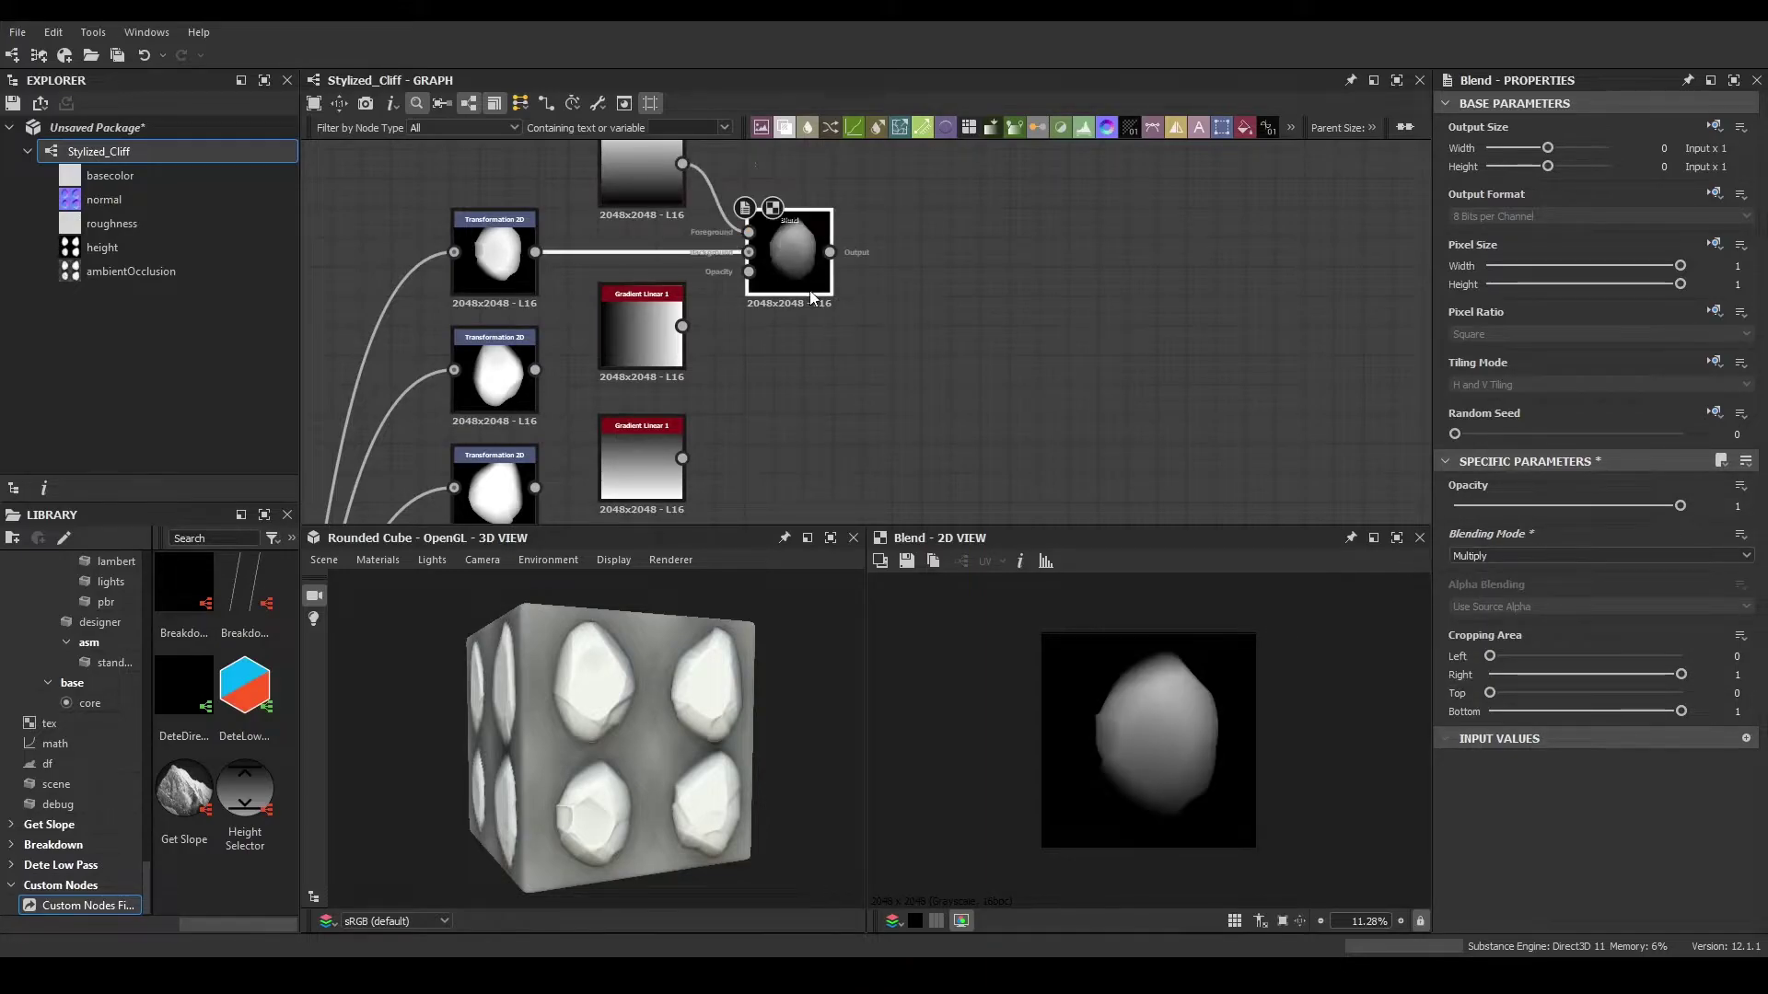
- Try the Min (Darken) blending mode on the Blend, check the rock, and restore Multiply
click(1539, 556)
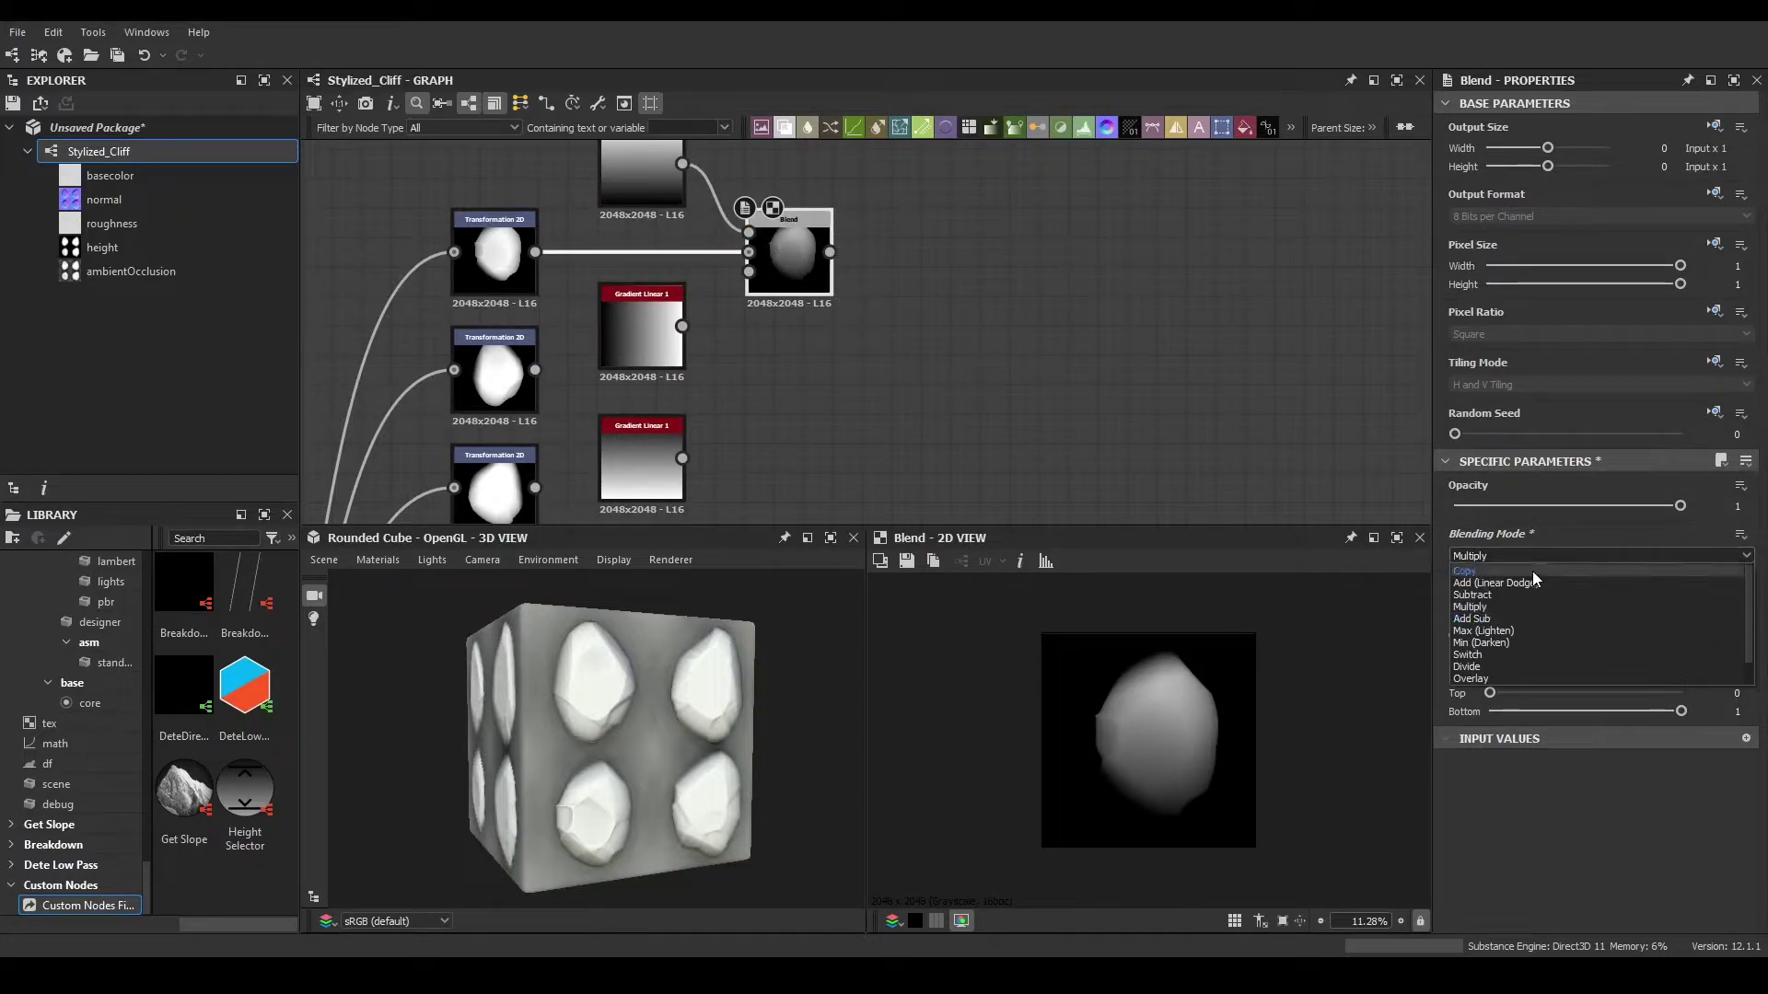
click(1492, 642)
scroll(1136, 767, up, 2)
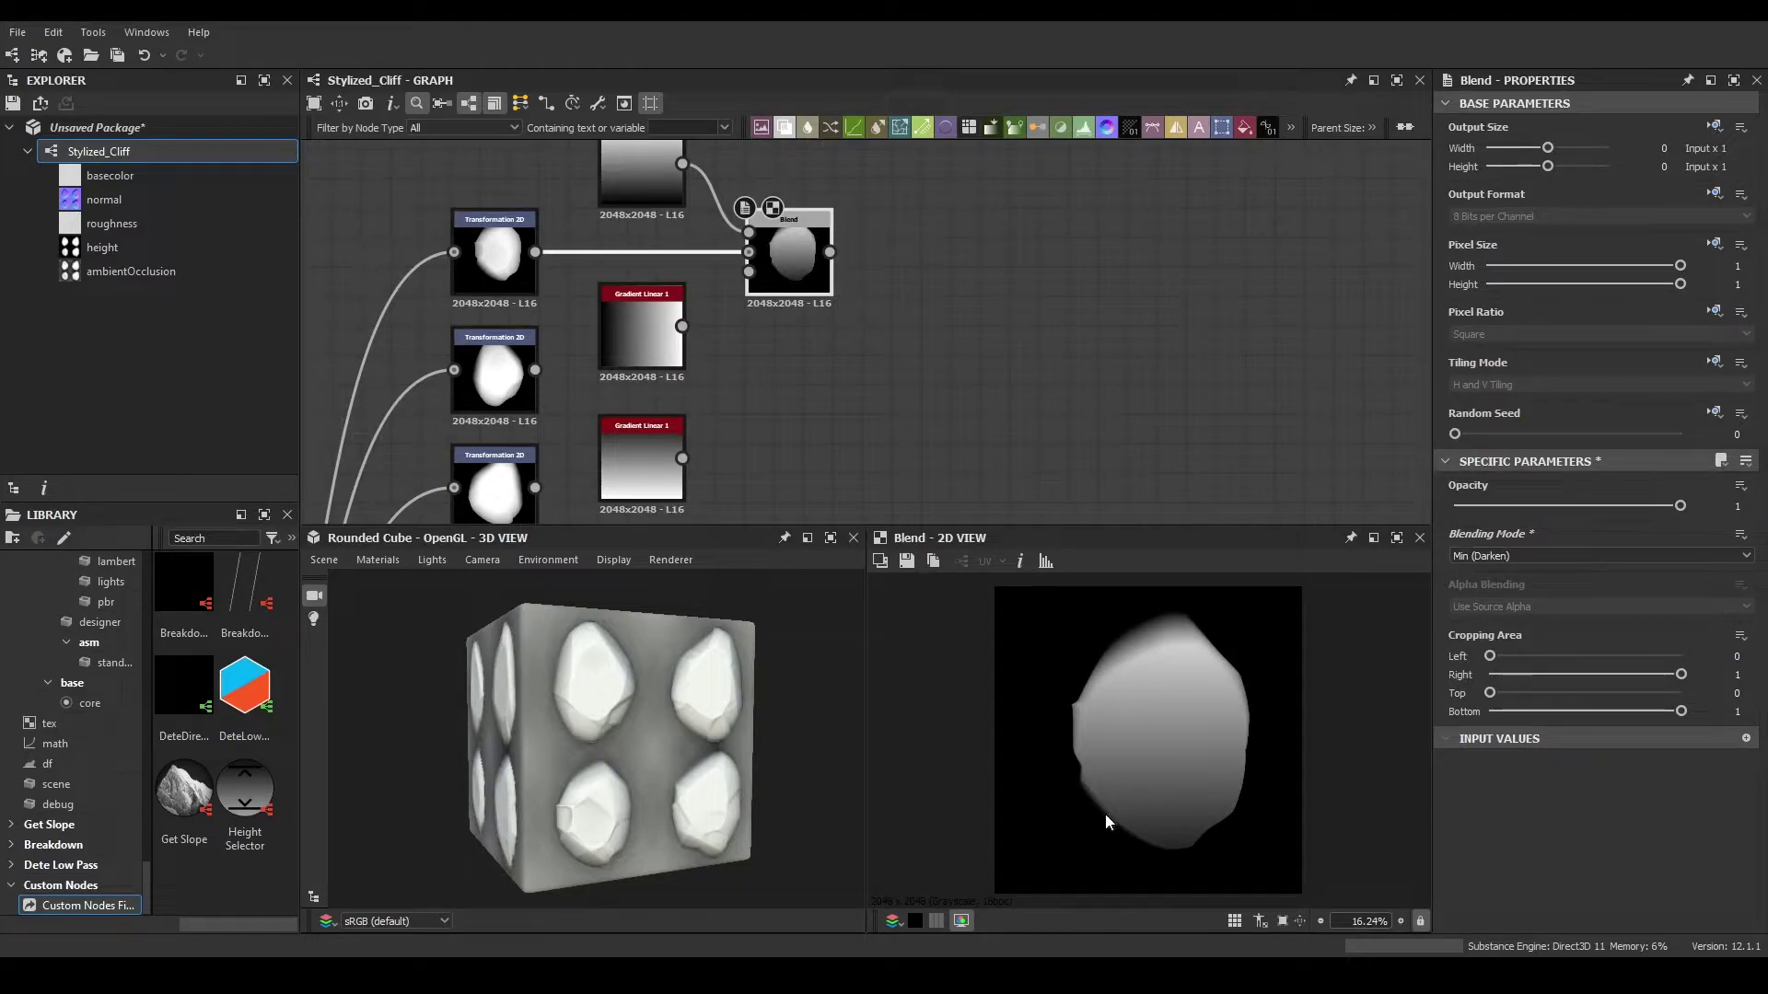
click(1508, 558)
click(1485, 609)
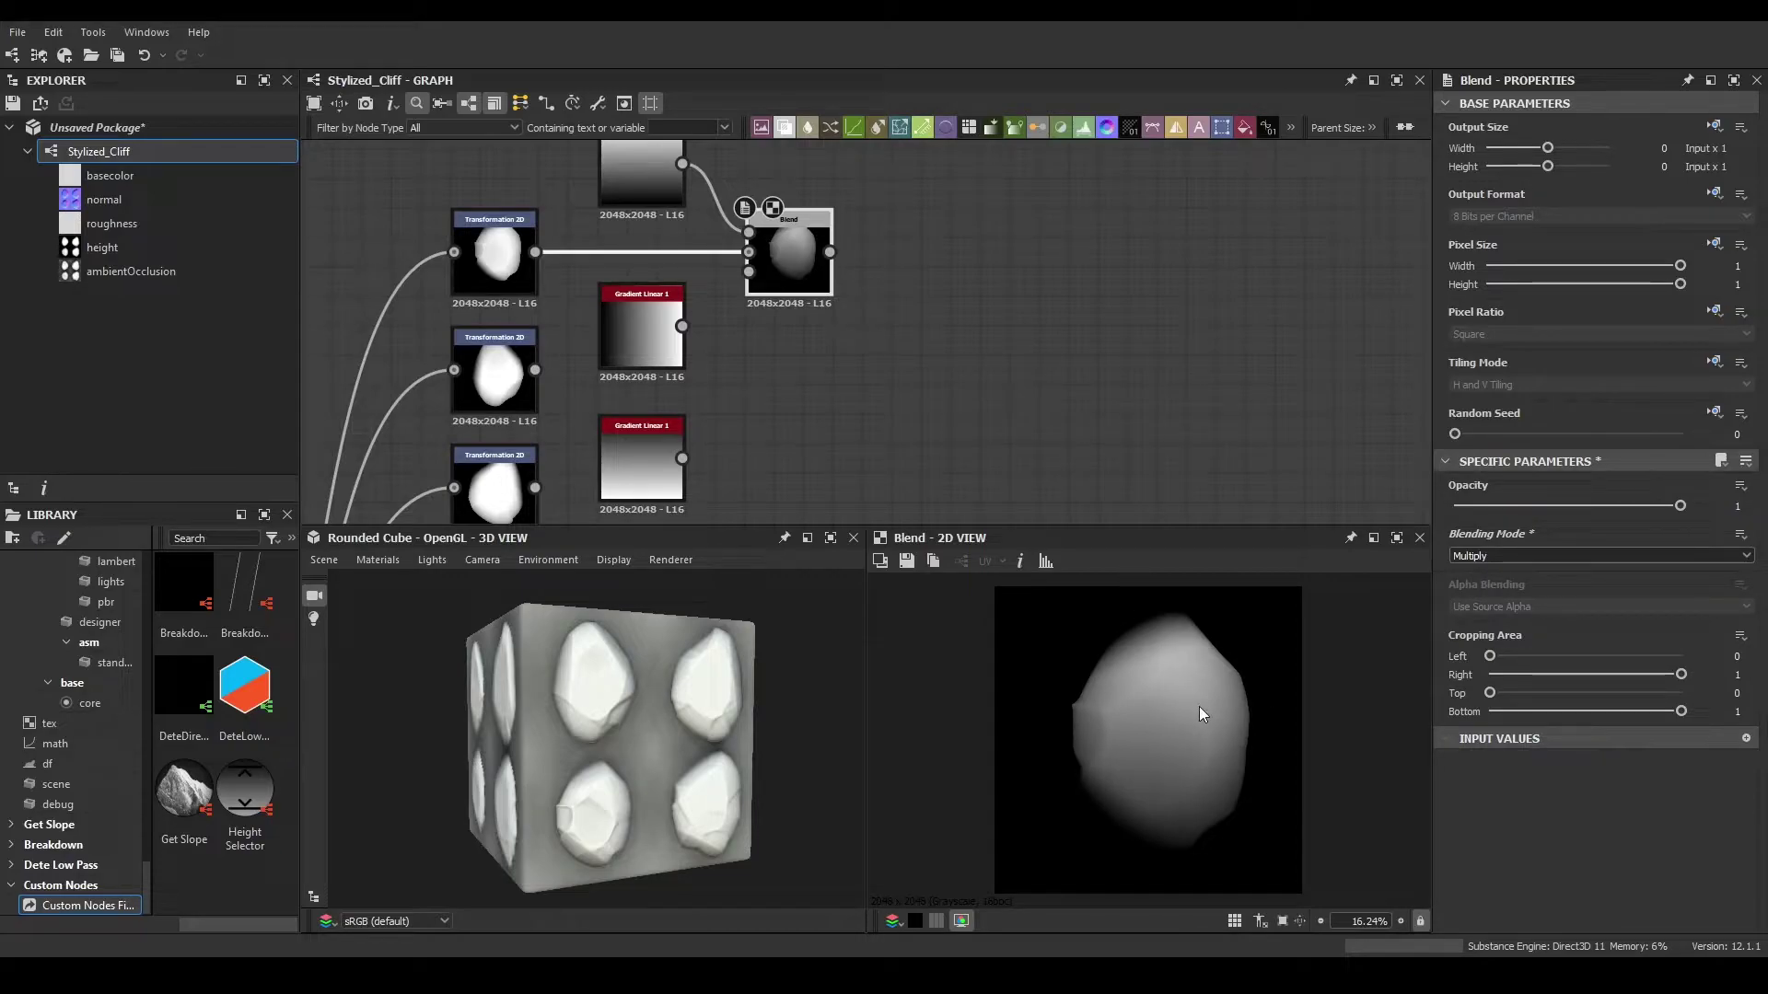
- Duplicate the Multiply Blend and wire the 90° gradient as foreground and the second Transformation 2D as background
middle_drag(857, 326, 840, 312)
key(ctrl+d)
drag(858, 345, 788, 382)
drag(667, 312, 745, 336)
drag(728, 324, 512, 372)
drag(746, 356, 519, 356)
drag(800, 364, 778, 373)
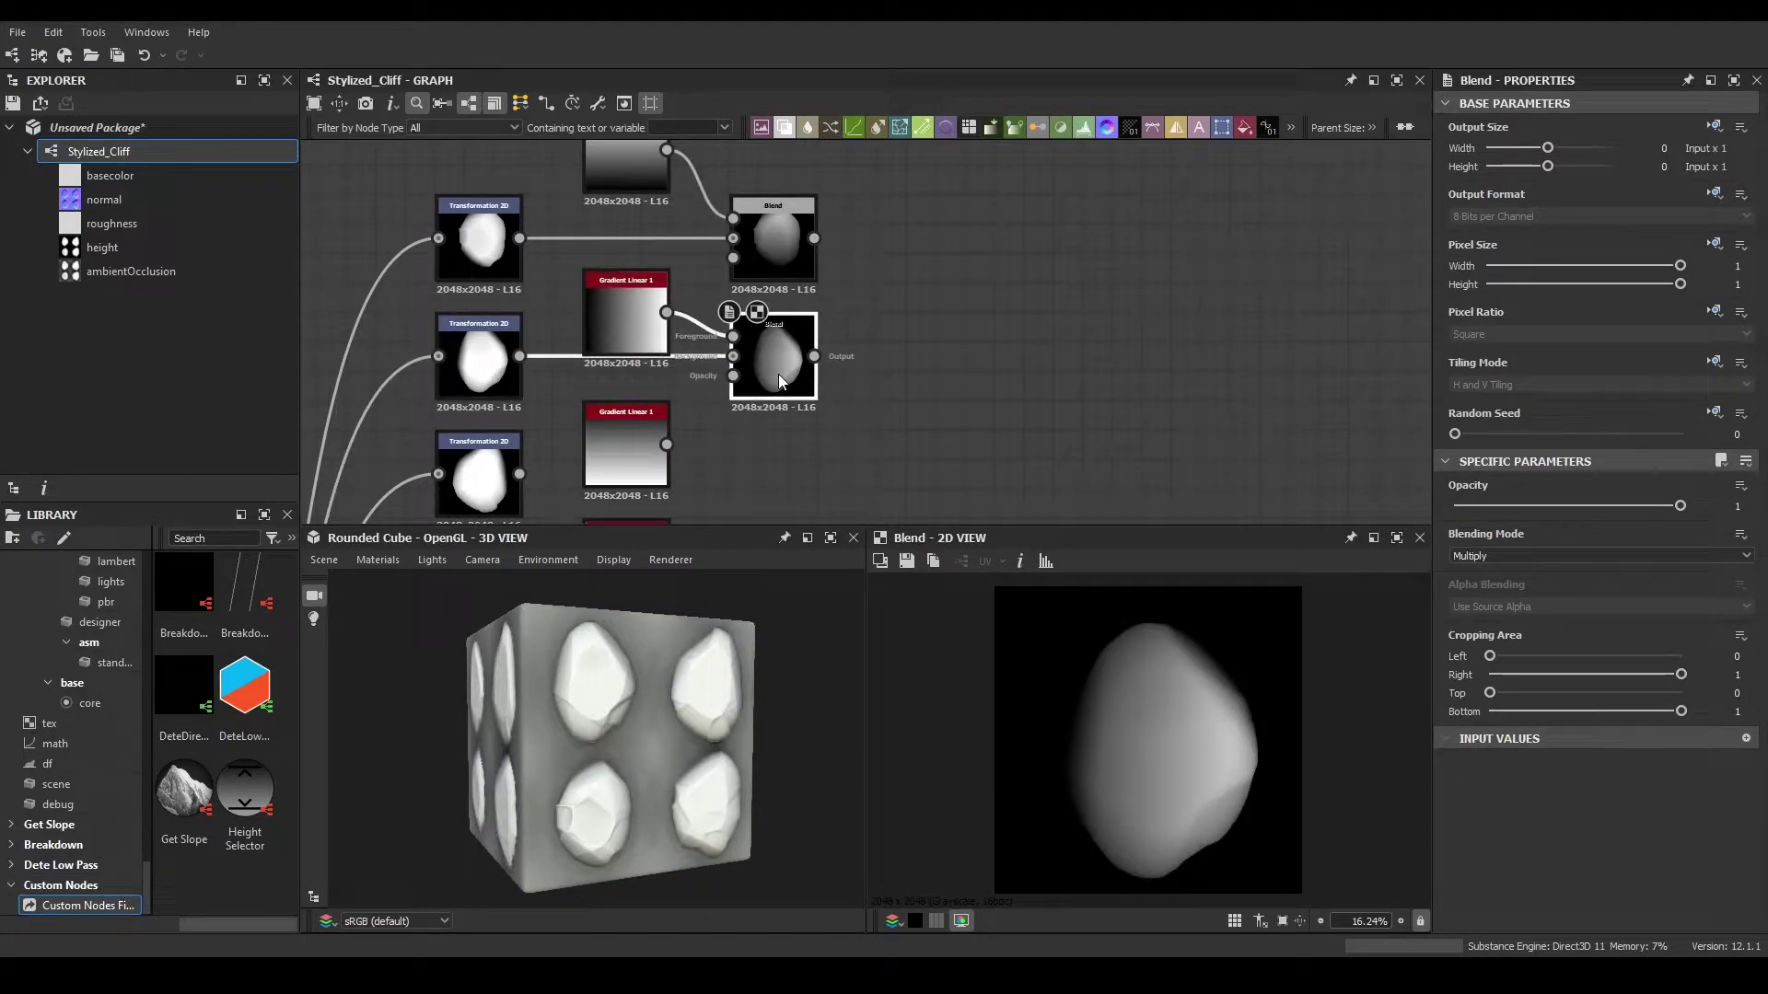
- Duplicate the Multiply Blend for the third rock and feed it the third Transformation 2D and the 180° gradient
middle_drag(778, 373, 758, 288)
key(ctrl+d)
drag(861, 343, 754, 396)
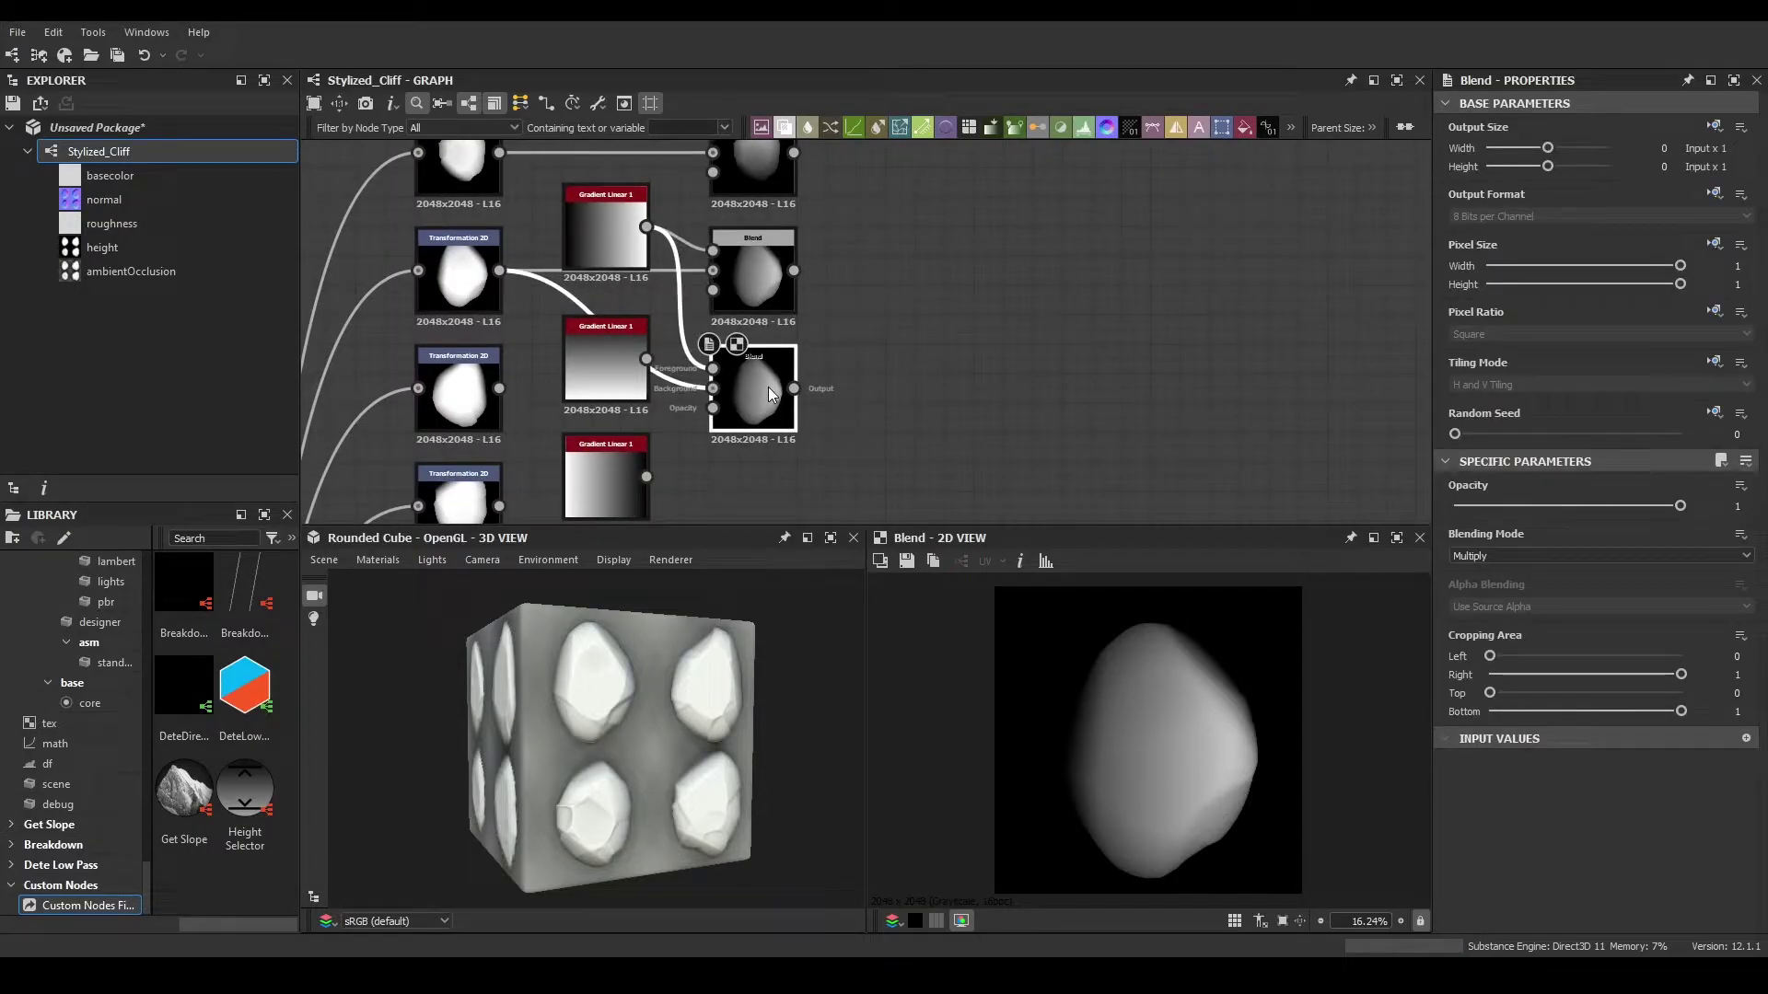
drag(499, 389, 714, 389)
drag(633, 365, 712, 369)
- Duplicate the Multiply Blend for the fourth rock, feed it the fourth Transformation 2D and 270° gradient, and preview the second rock's Blend
middle_drag(761, 410, 782, 323)
click(785, 330)
key(ctrl+d)
drag(867, 346, 782, 413)
drag(521, 420, 772, 424)
drag(668, 390, 735, 400)
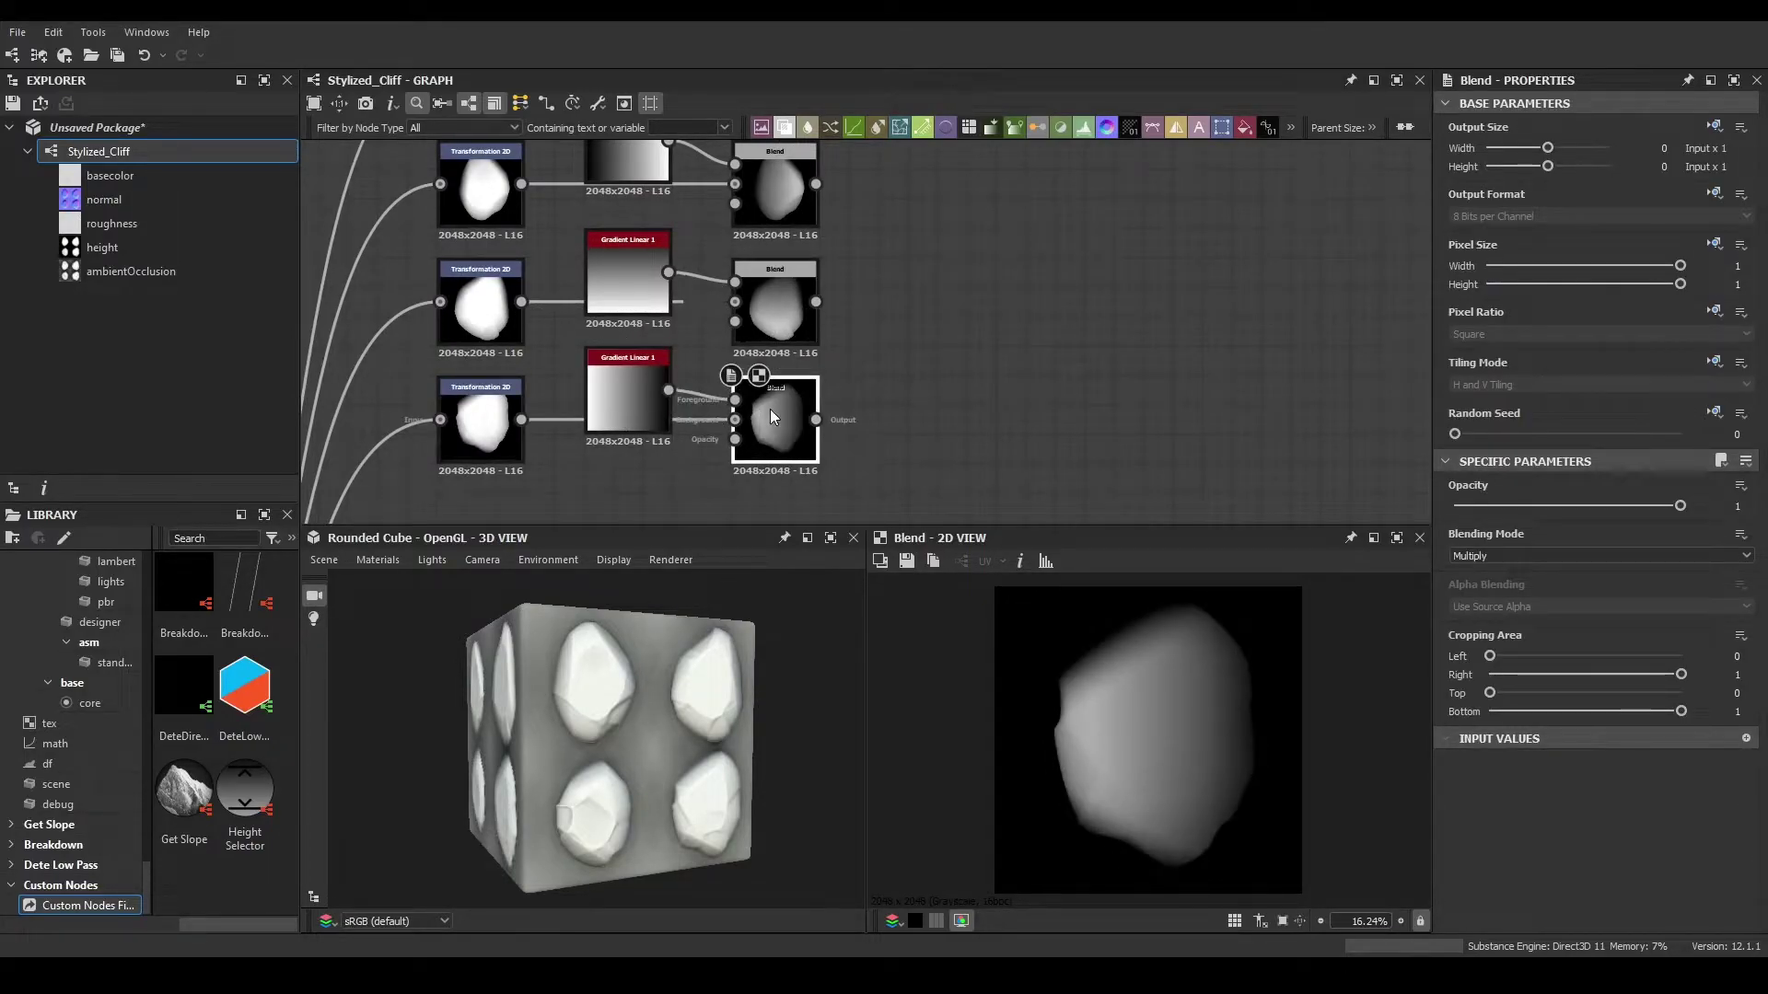
click(763, 341)
middle_drag(762, 341, 746, 410)
double_click(730, 291)
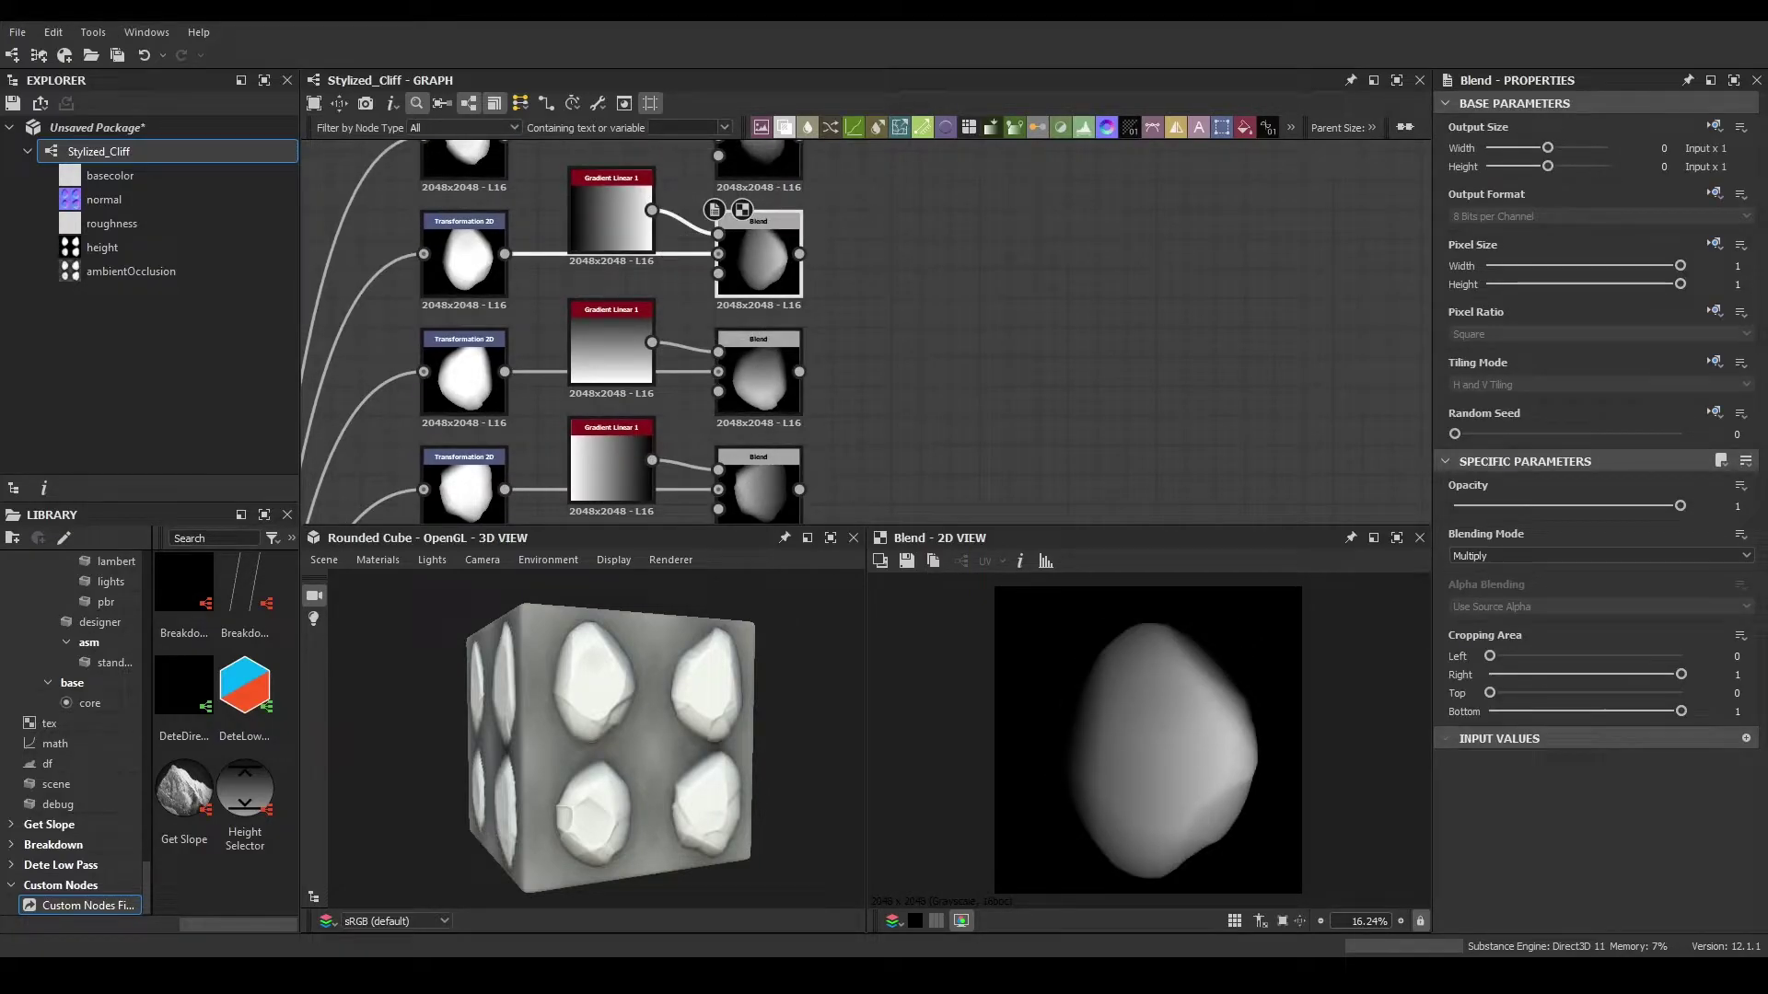
- Add an Auto Levels node after the topmost Multiply Blend and compare its result with the preceding nodes
scroll(652, 440, down, 3)
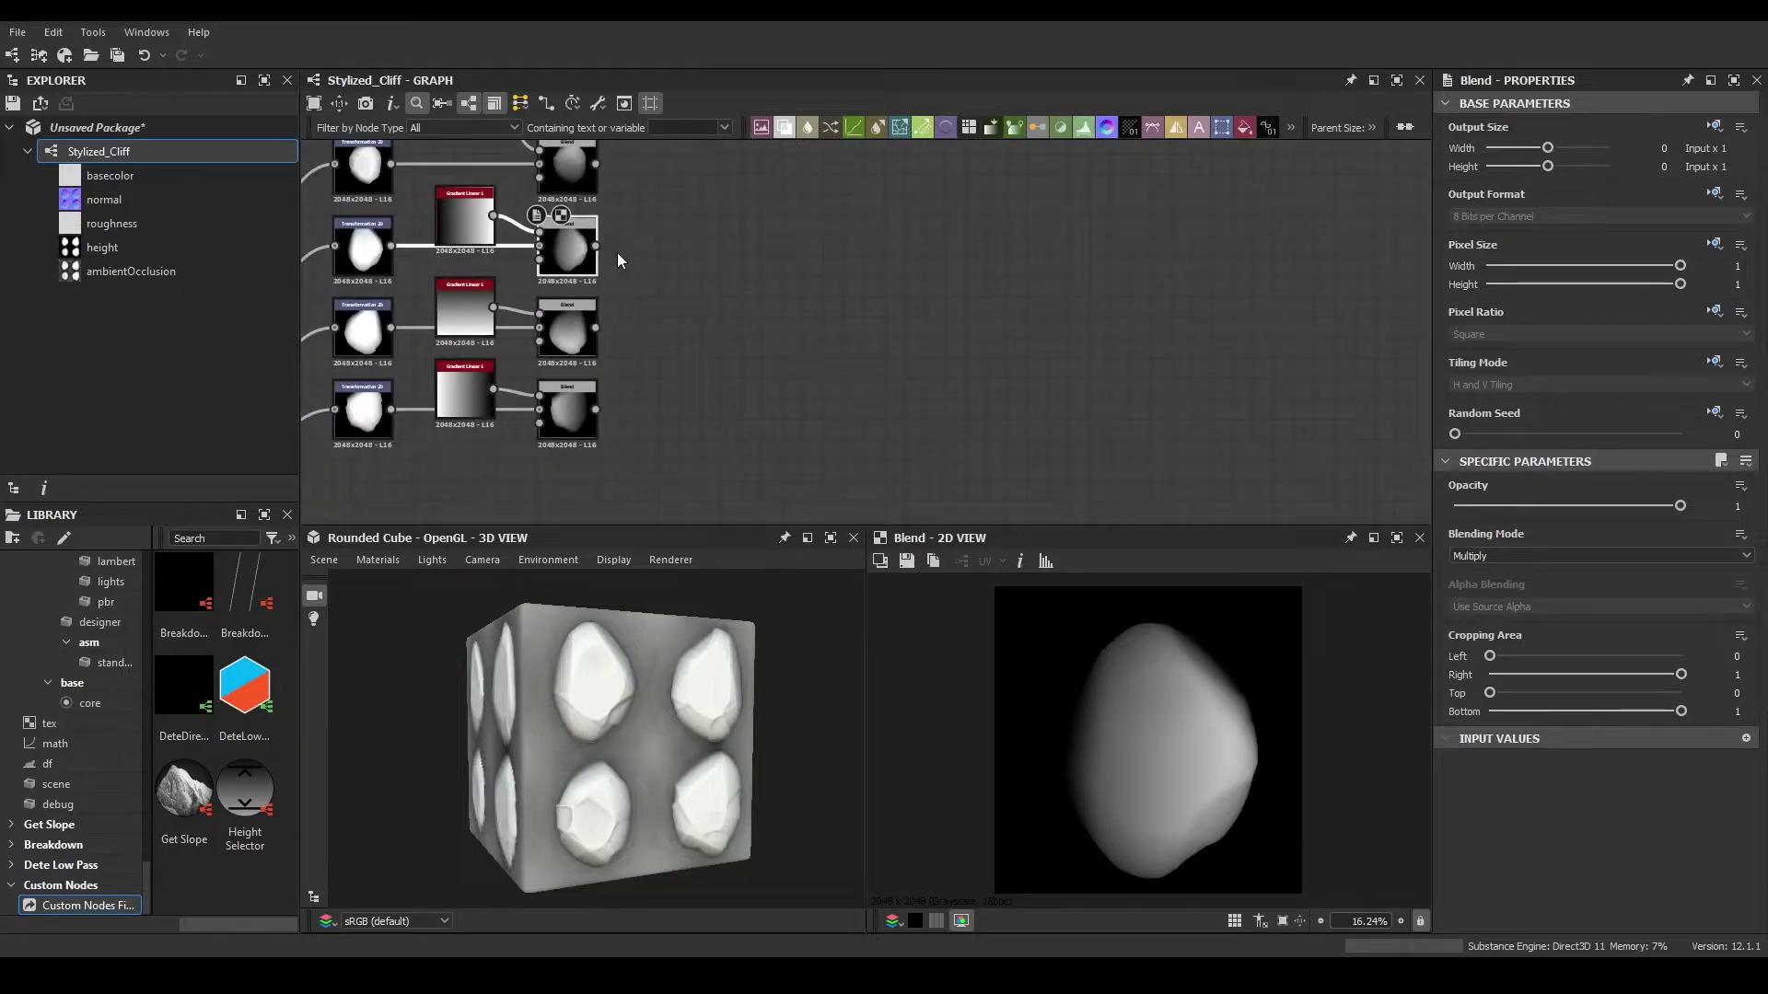
drag(596, 164, 655, 164)
text(auto)
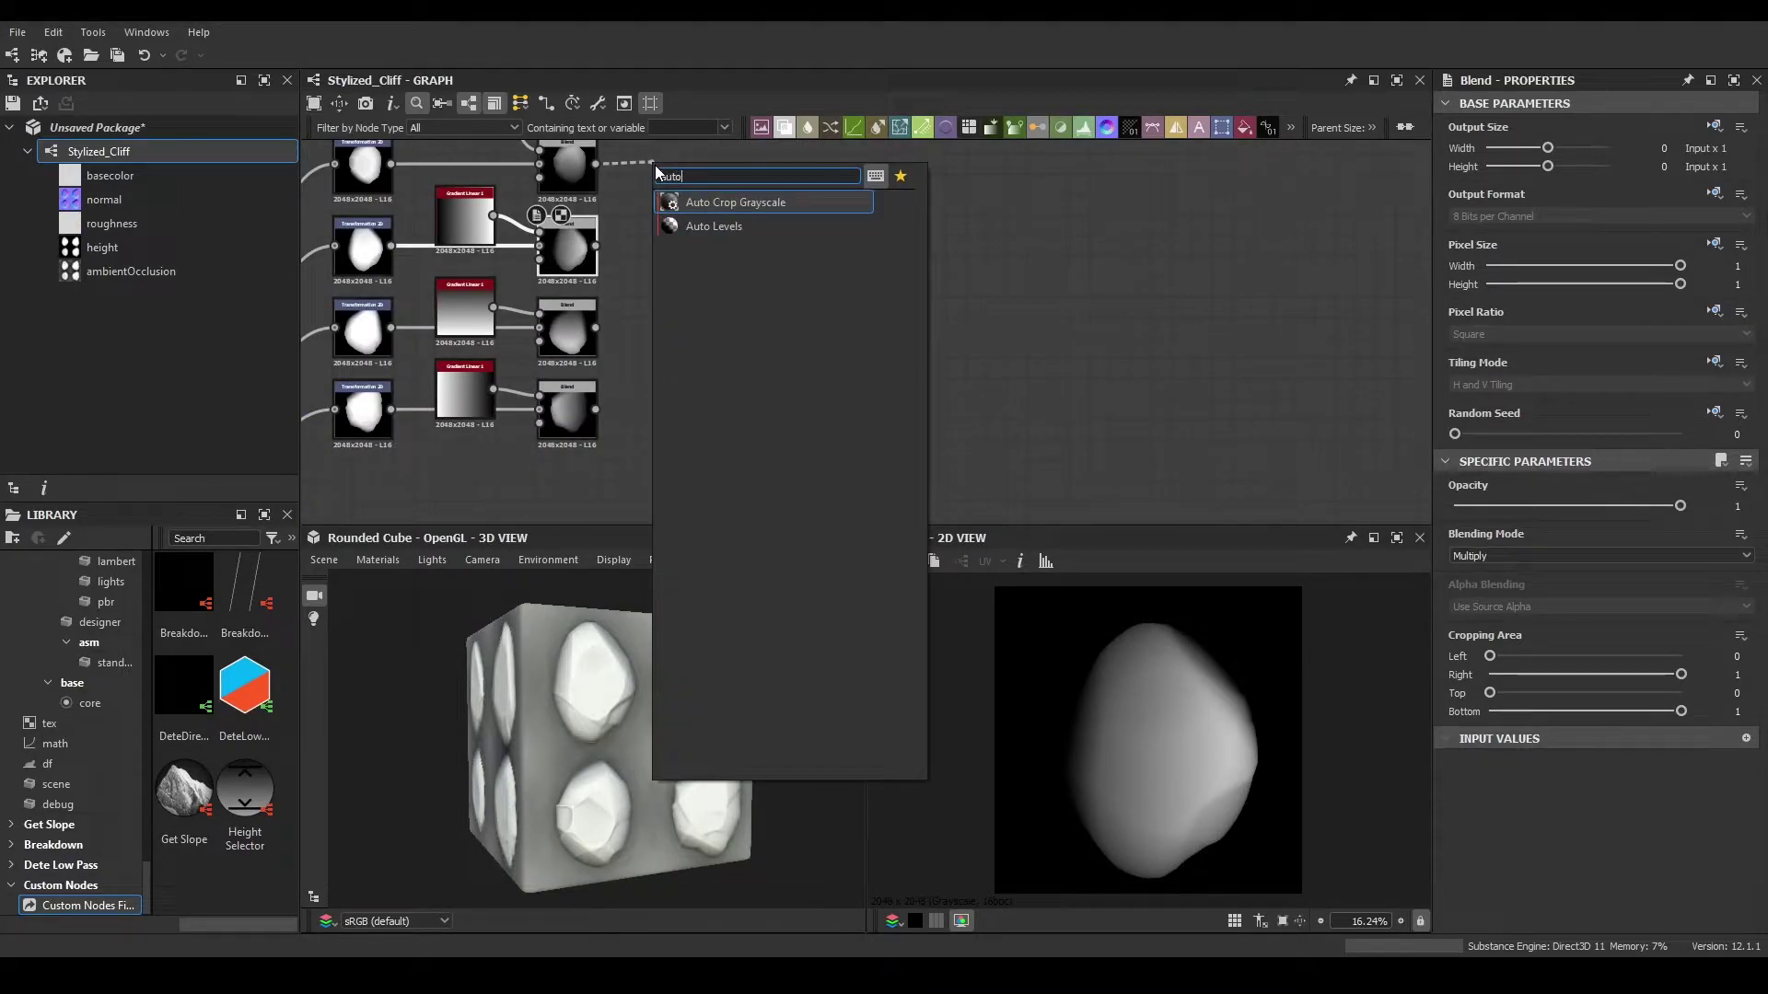
key(Return)
middle_drag(643, 141, 666, 209)
double_click(584, 191)
double_click(380, 191)
click(702, 221)
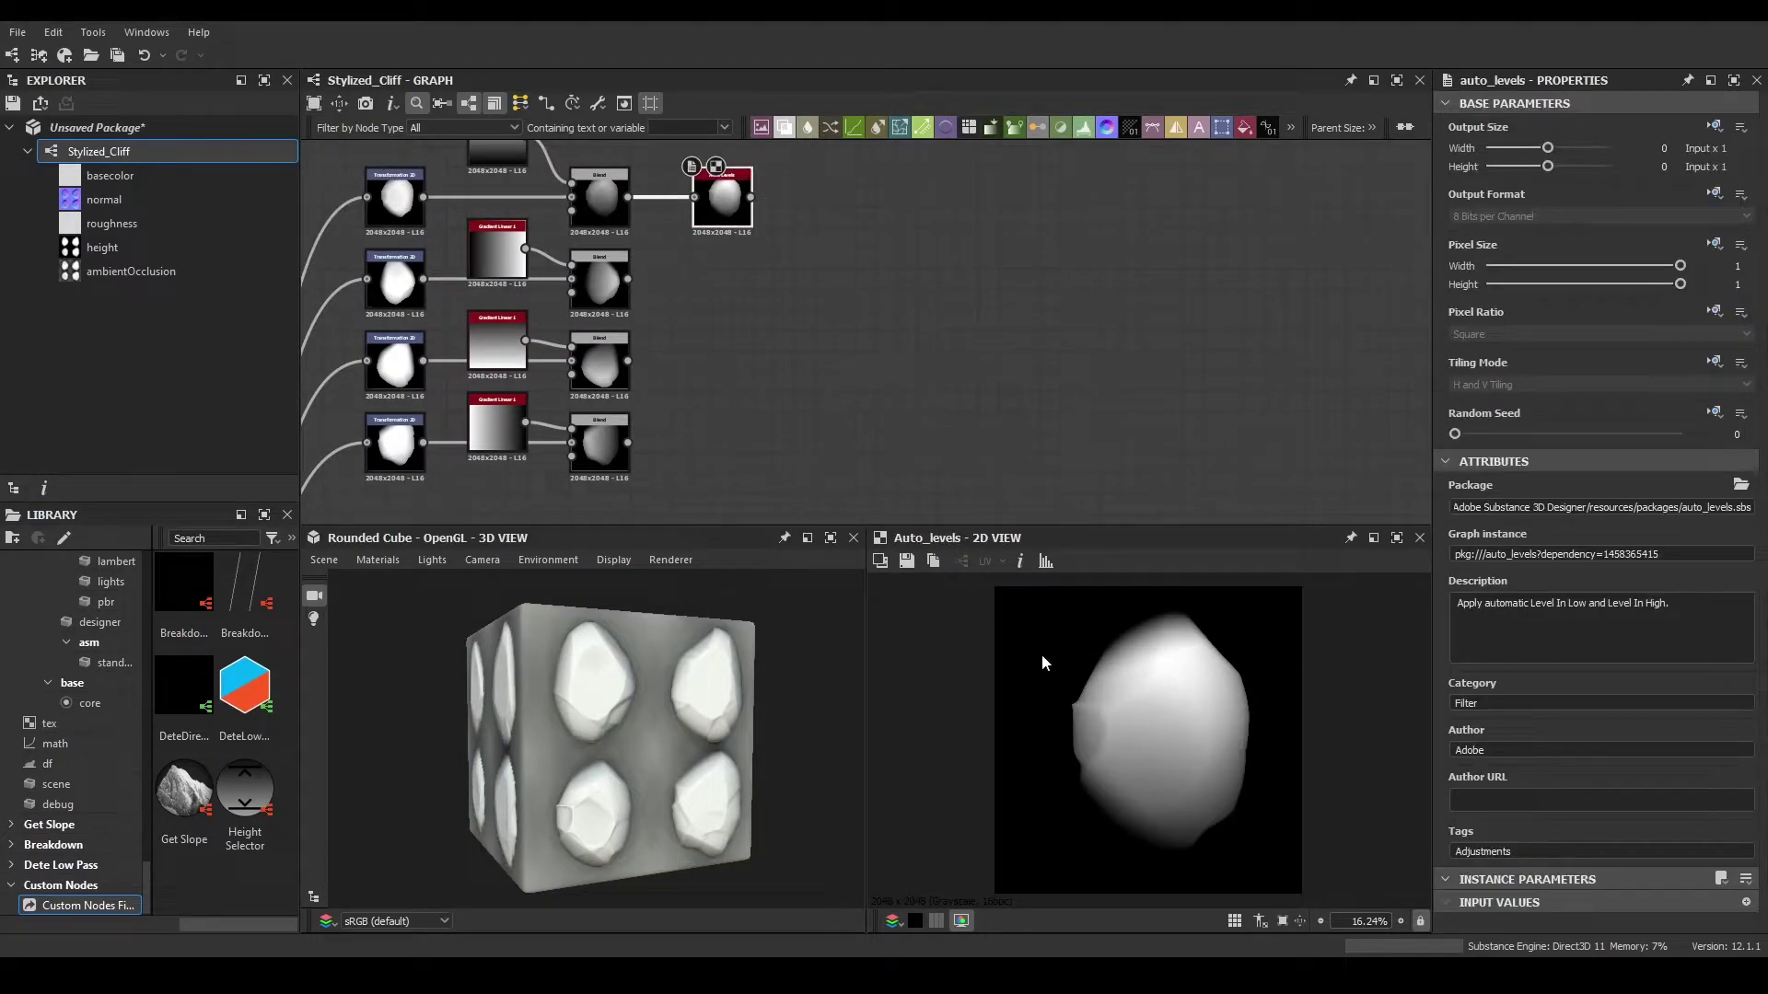
- Duplicate Auto Levels three times and feed the copies from the second, third and fourth Multiply Blends
key(ctrl+d)
drag(861, 332, 694, 279)
key(ctrl+v)
drag(862, 336, 727, 364)
key(ctrl+v)
drag(862, 331, 695, 442)
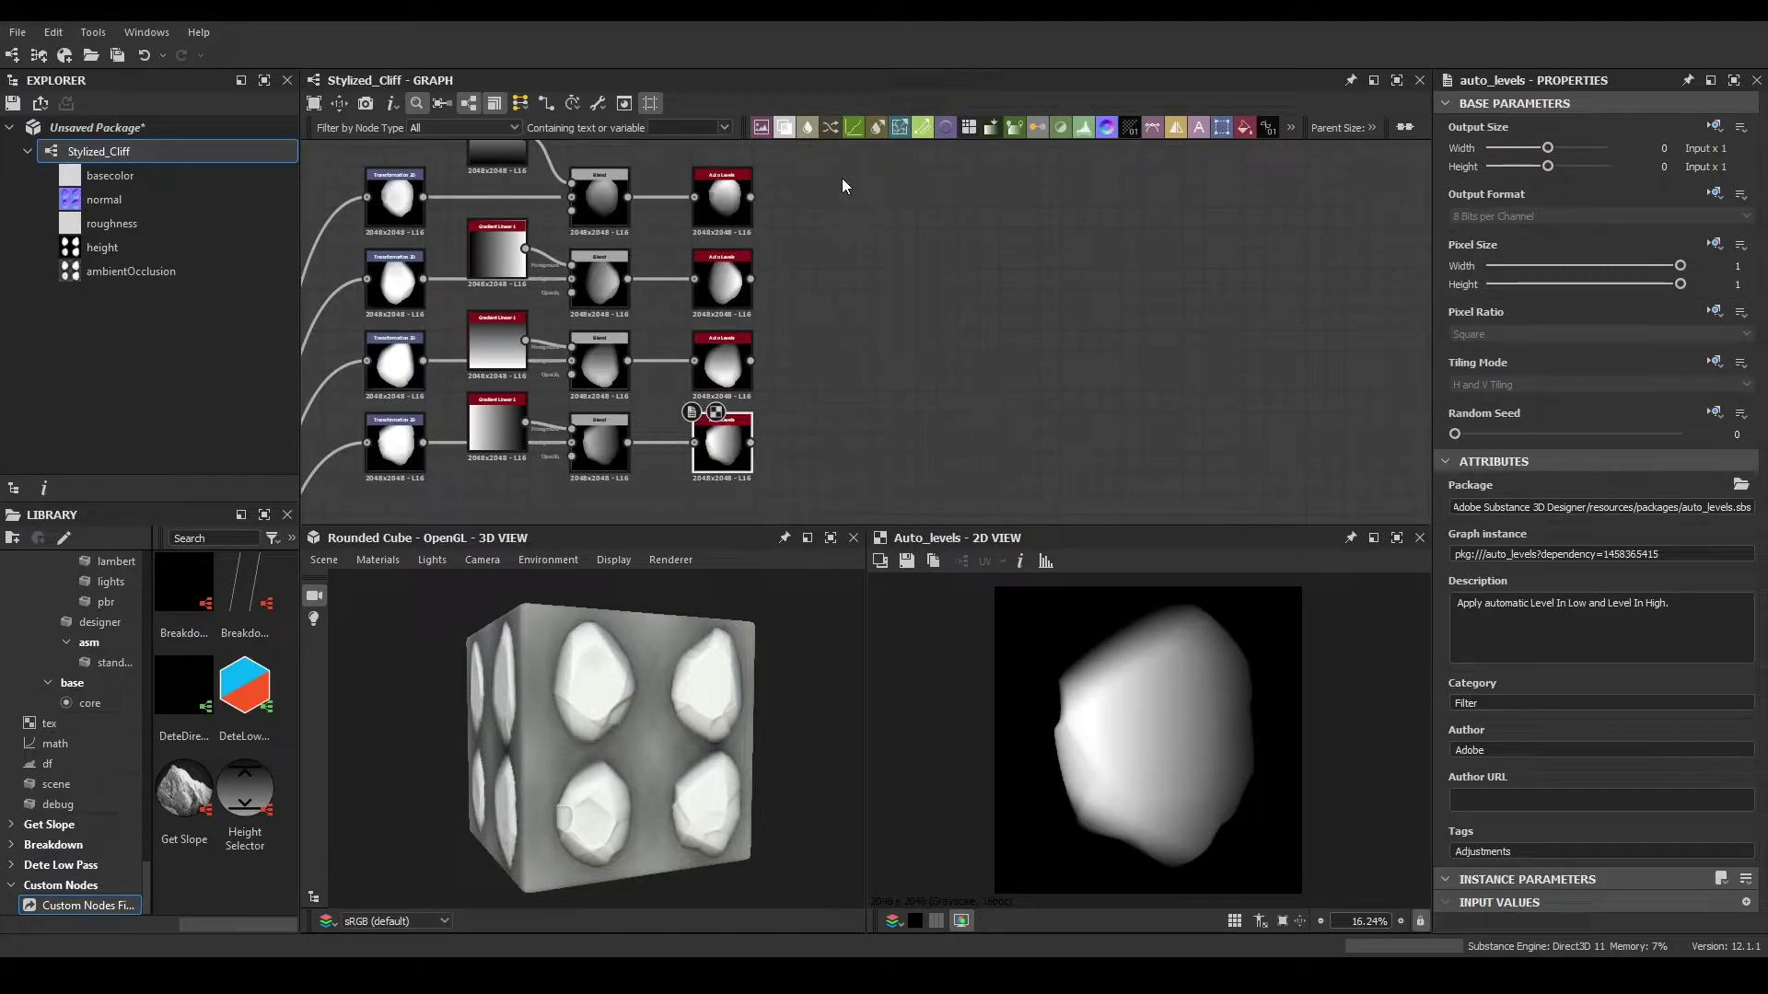
- Add a Blend node fed by the topmost Auto Levels through its background input
middle_drag(828, 292, 878, 278)
scroll(939, 296, down, 2)
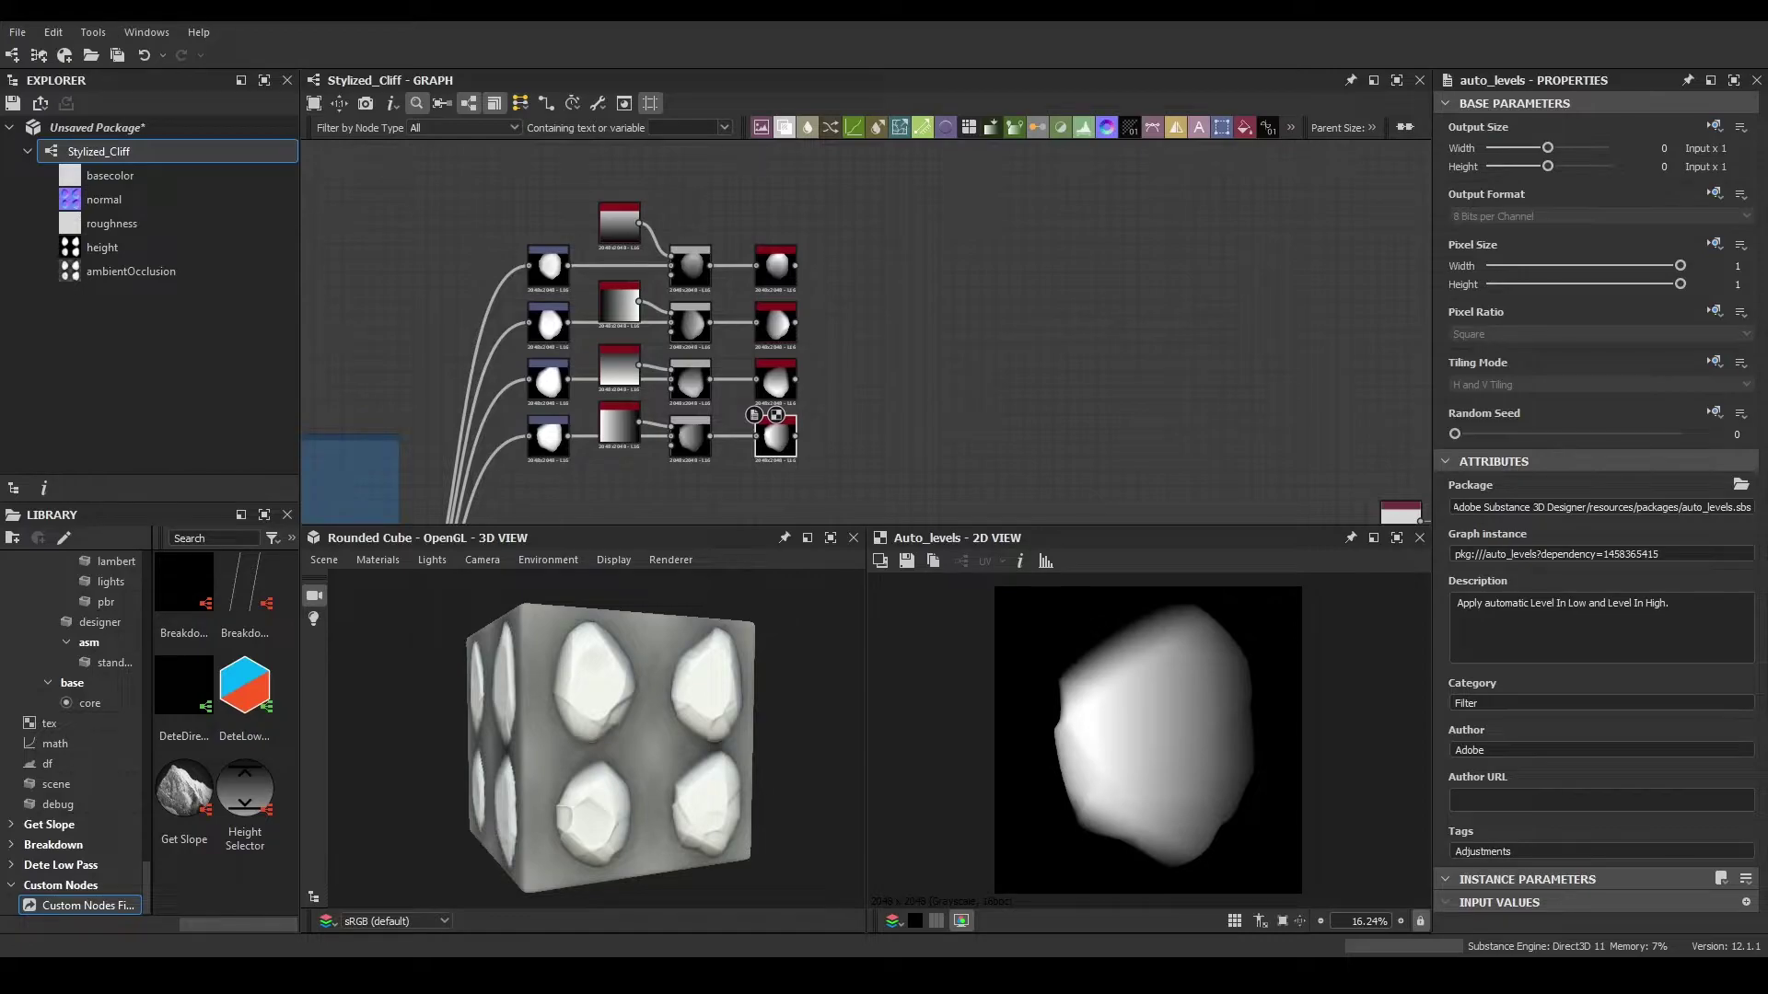
scroll(873, 306, up, 2)
drag(766, 250, 876, 252)
click(932, 314)
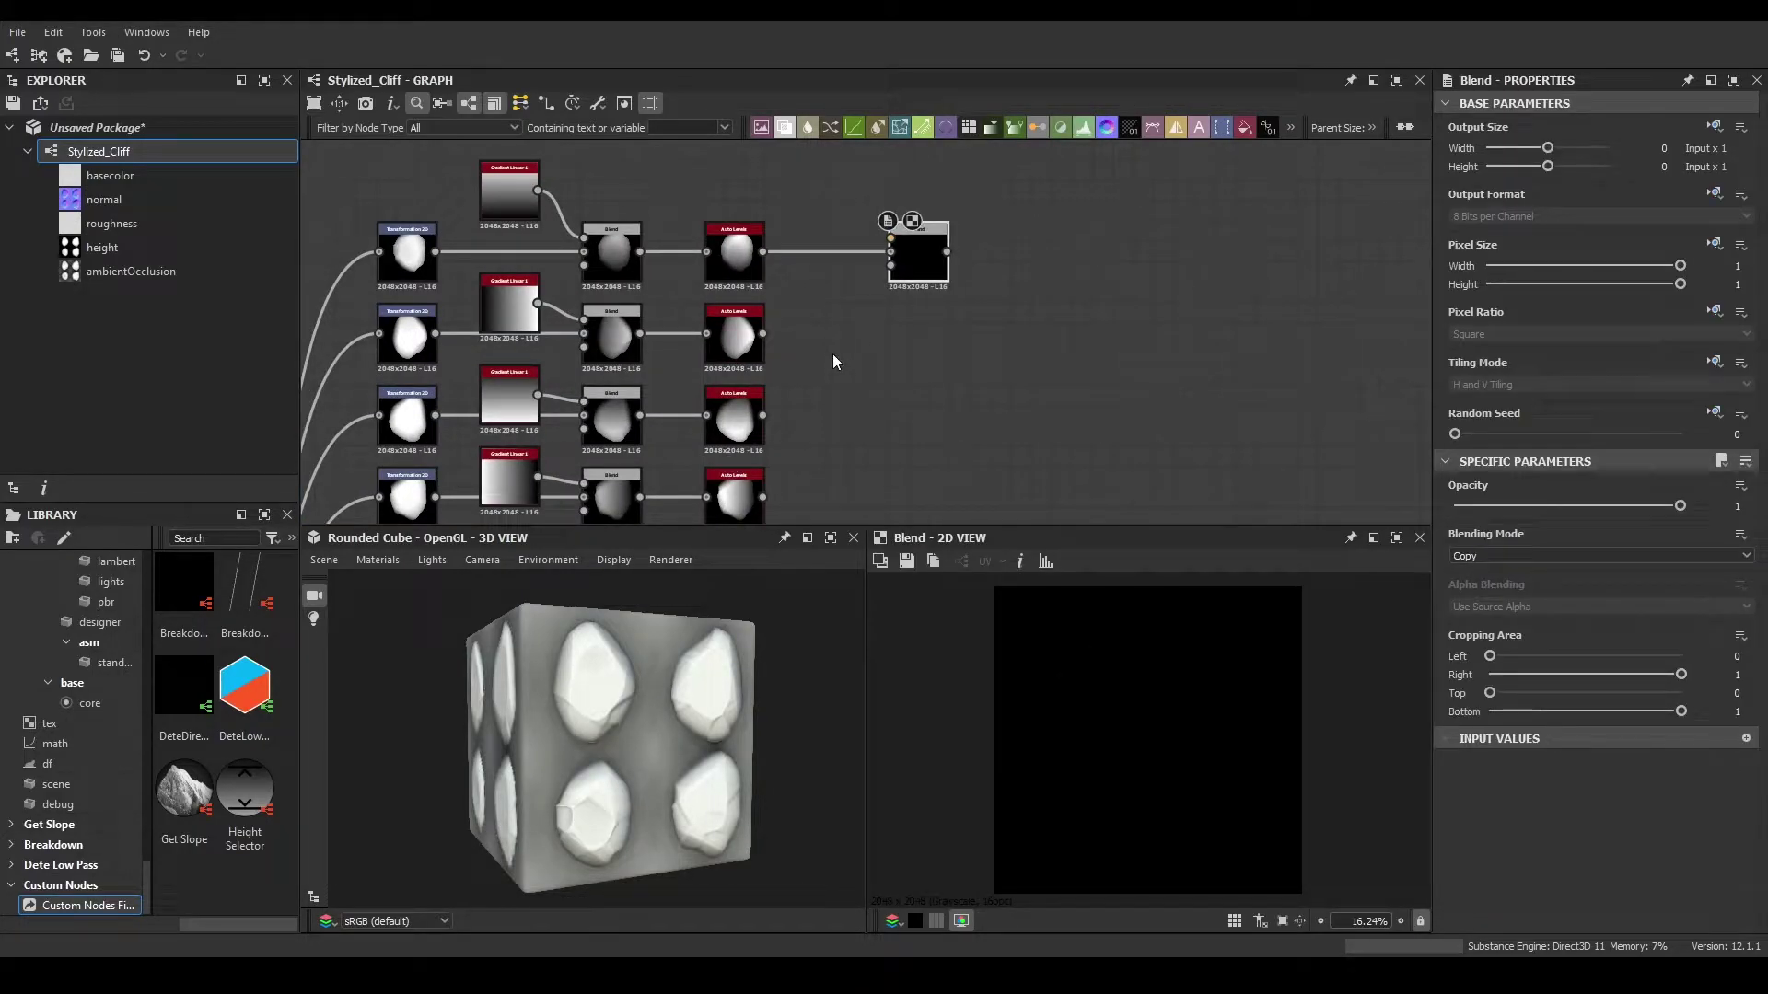
key(ctrl+v)
drag(871, 335, 923, 337)
drag(779, 335, 864, 343)
key(Escape)
key(Delete)
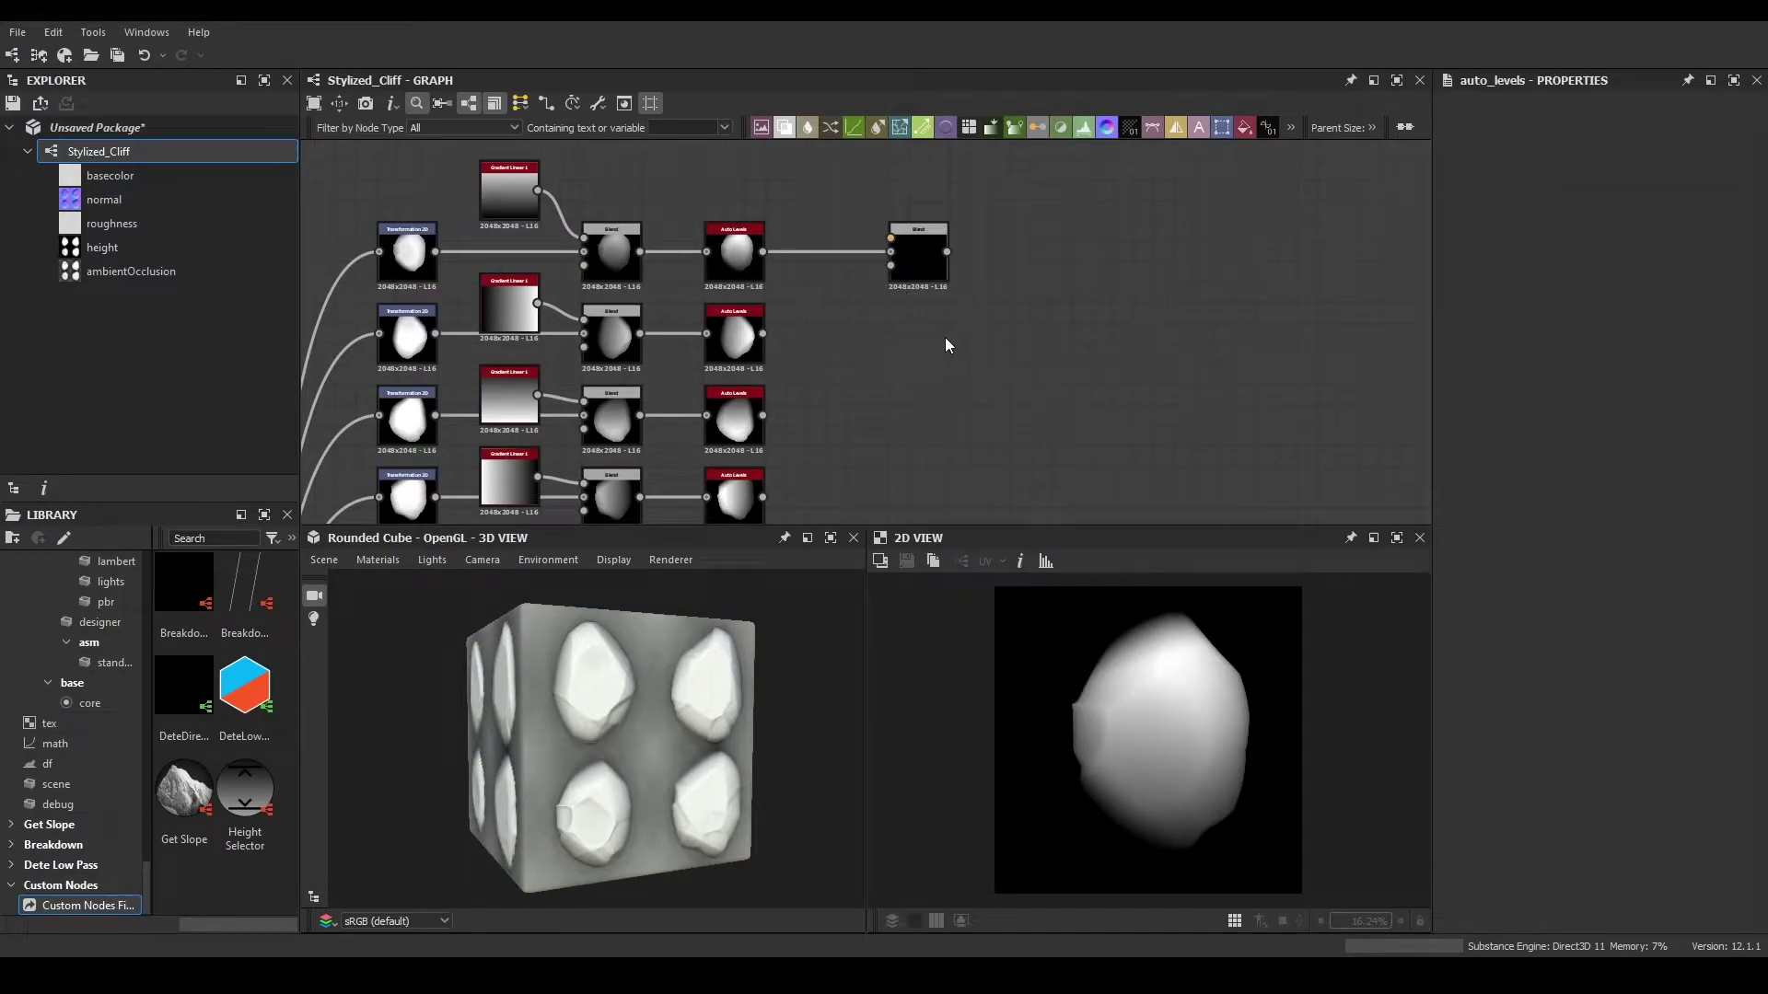
click(916, 271)
key(ctrl+c)
key(ctrl+v)
key(ctrl+v)
key(f)
key(ctrl+v)
drag(874, 385, 897, 400)
drag(724, 401, 849, 401)
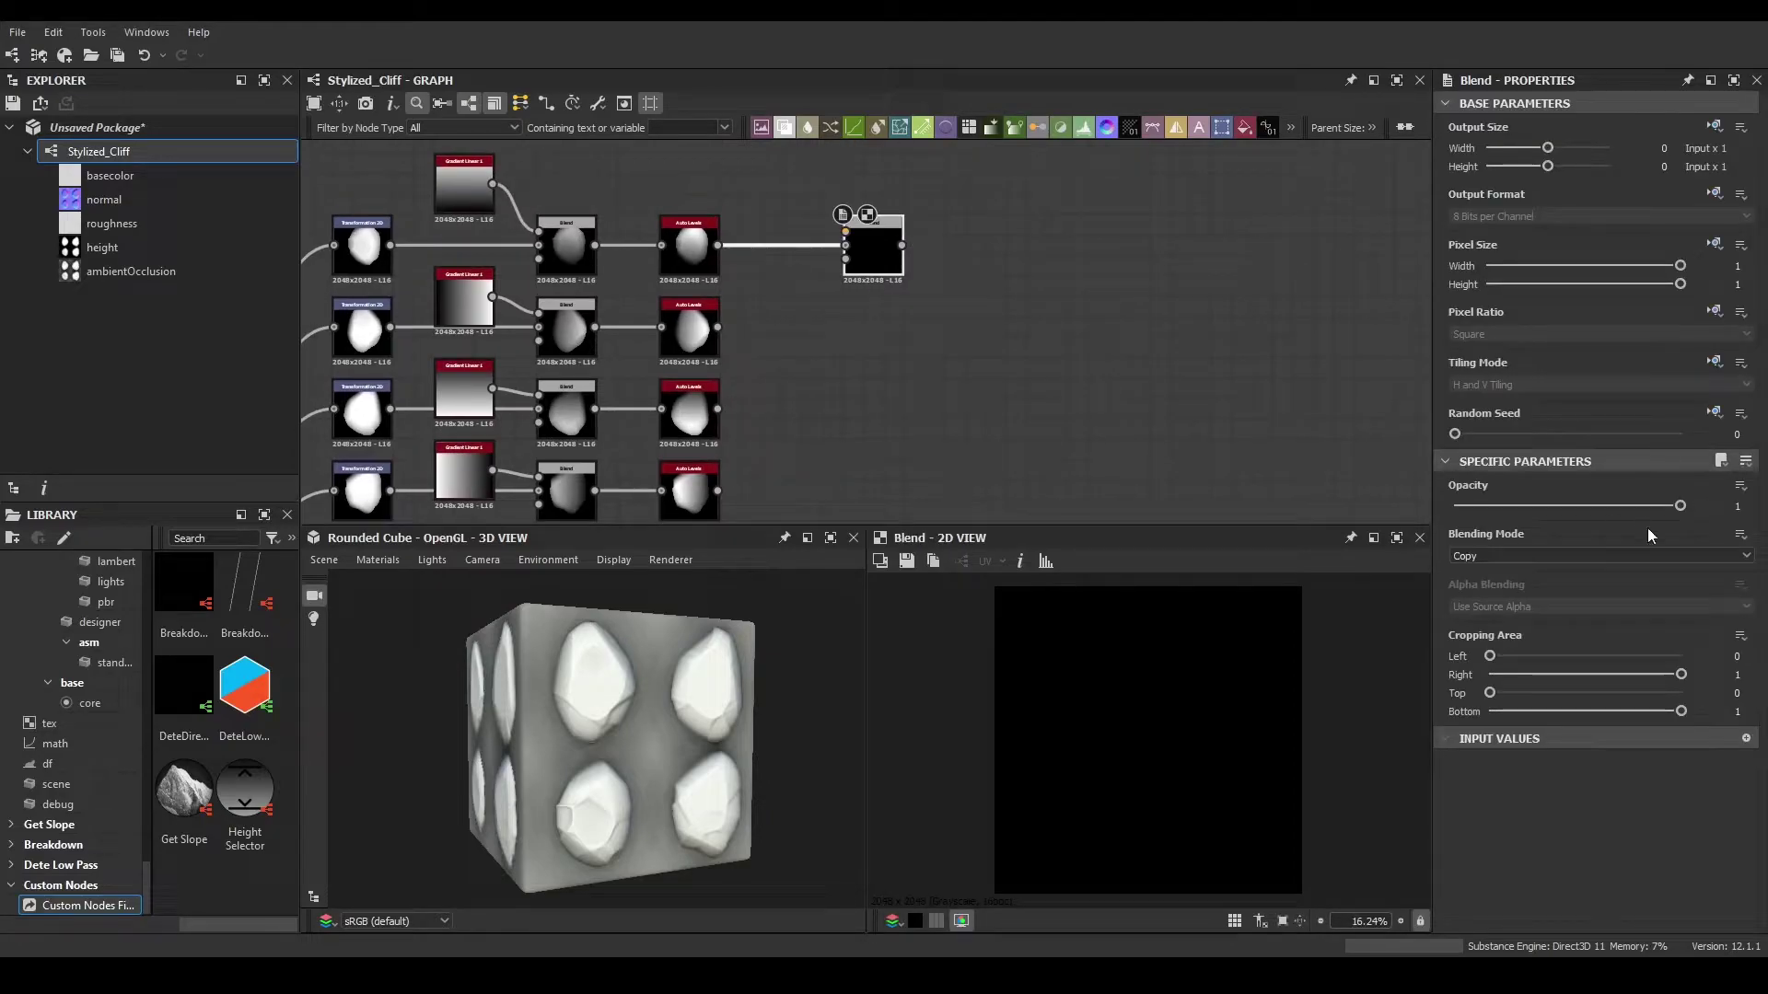
- Set the Blend after the topmost Auto Levels to Subtract with an opacity of 0.02
click(1549, 555)
click(1488, 601)
click(1736, 506)
text(0.02)
key(Return)
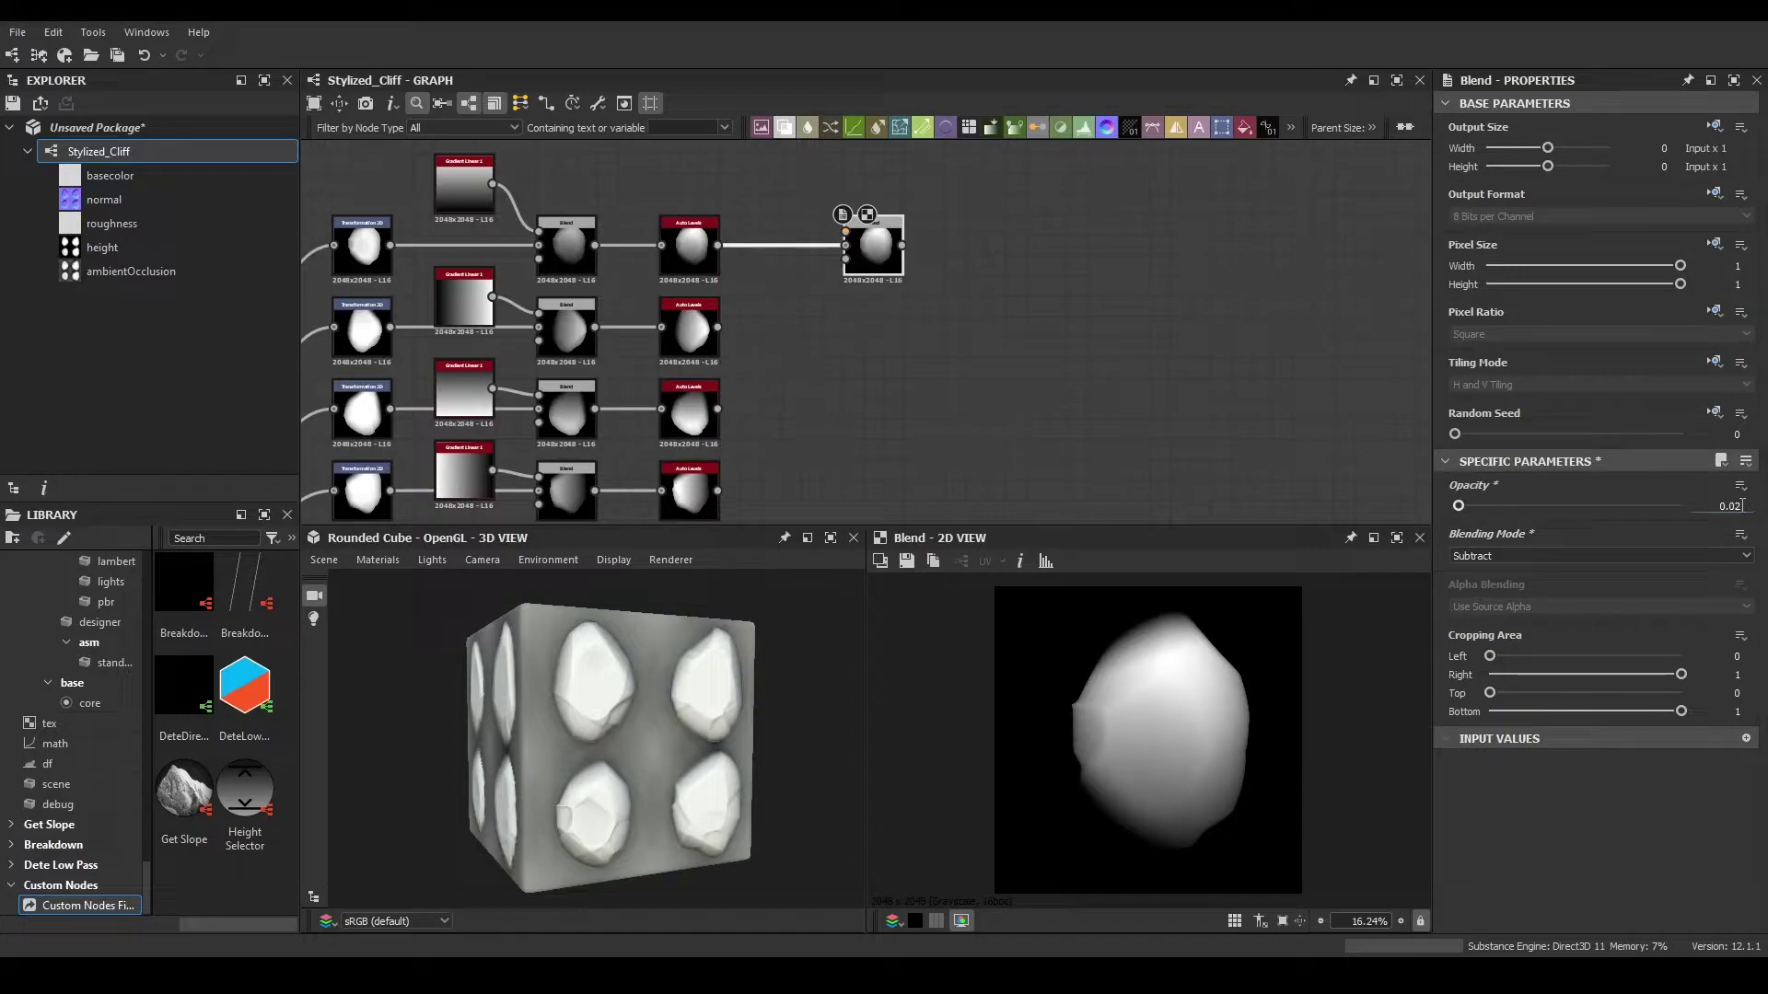
- Duplicate the Subtract Blend twice and feed the copies from the second and third Auto Levels
key(ctrl+d)
drag(859, 329, 880, 322)
drag(717, 327, 858, 327)
middle_drag(867, 392, 820, 355)
drag(837, 296, 833, 363)
key(ctrl+d)
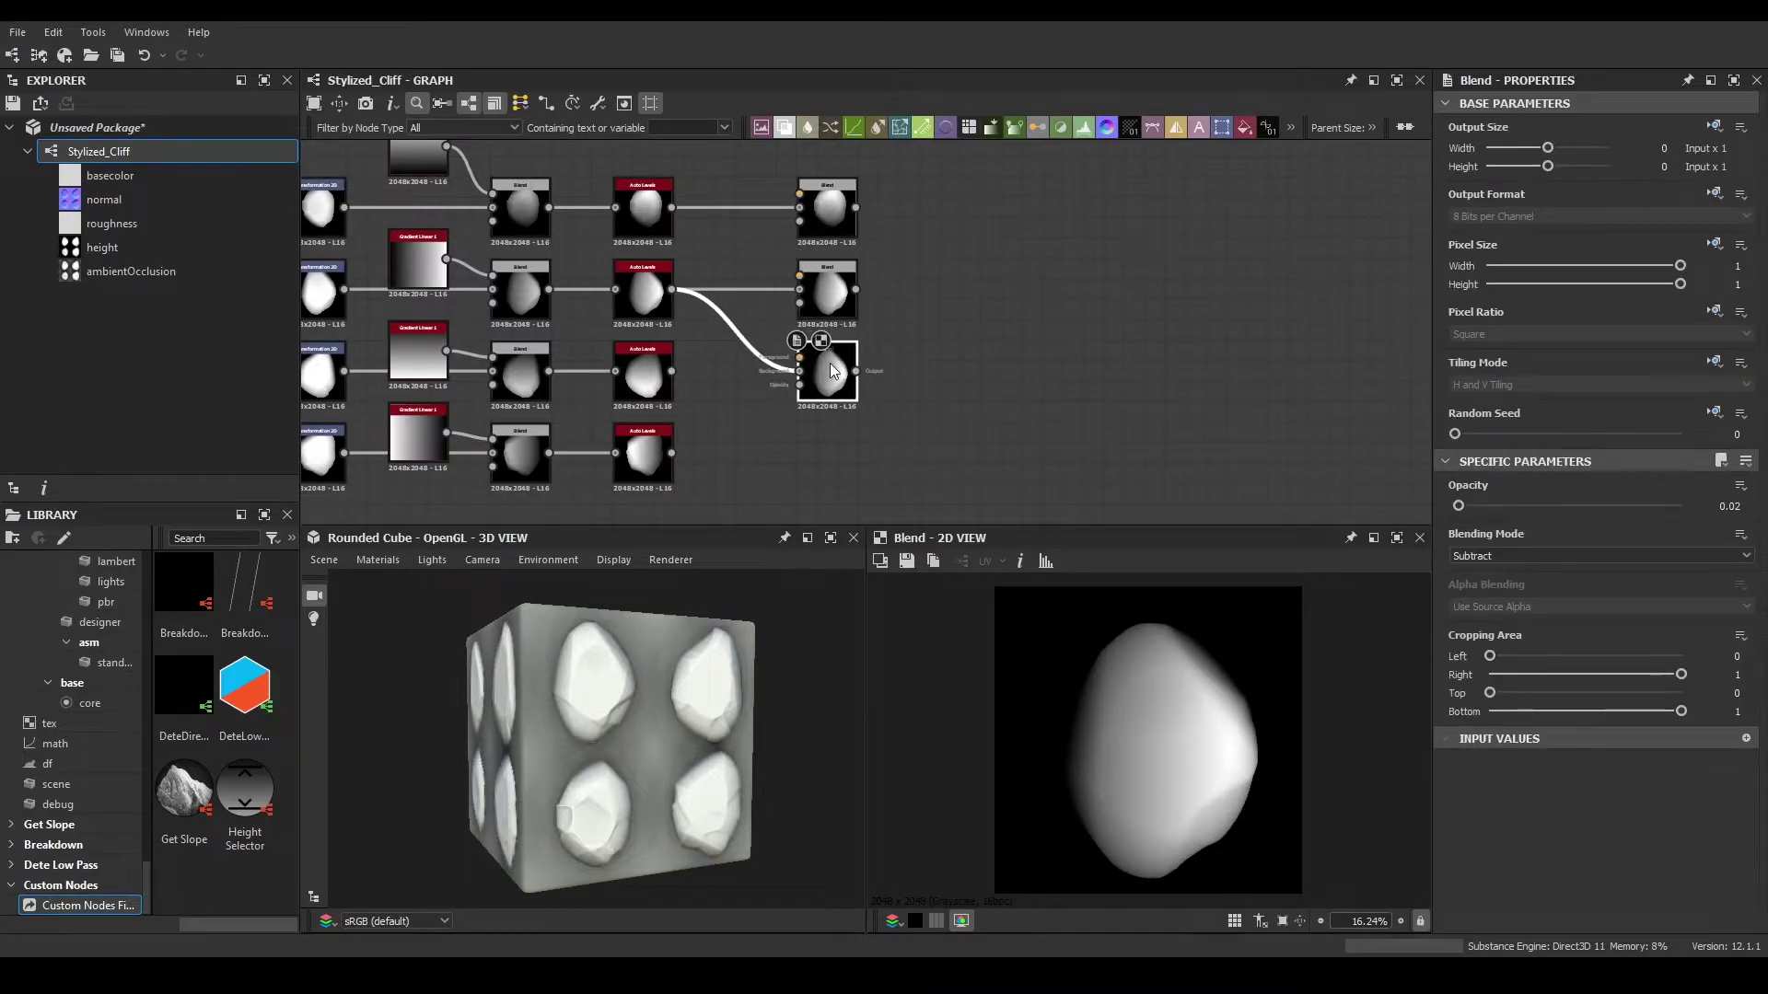
drag(672, 371, 799, 371)
- Add one more copy of the Subtract Blend and feed it from the fourth Auto Levels
key(ctrl+v)
drag(870, 323, 832, 442)
drag(672, 453, 810, 457)
drag(887, 205, 777, 419)
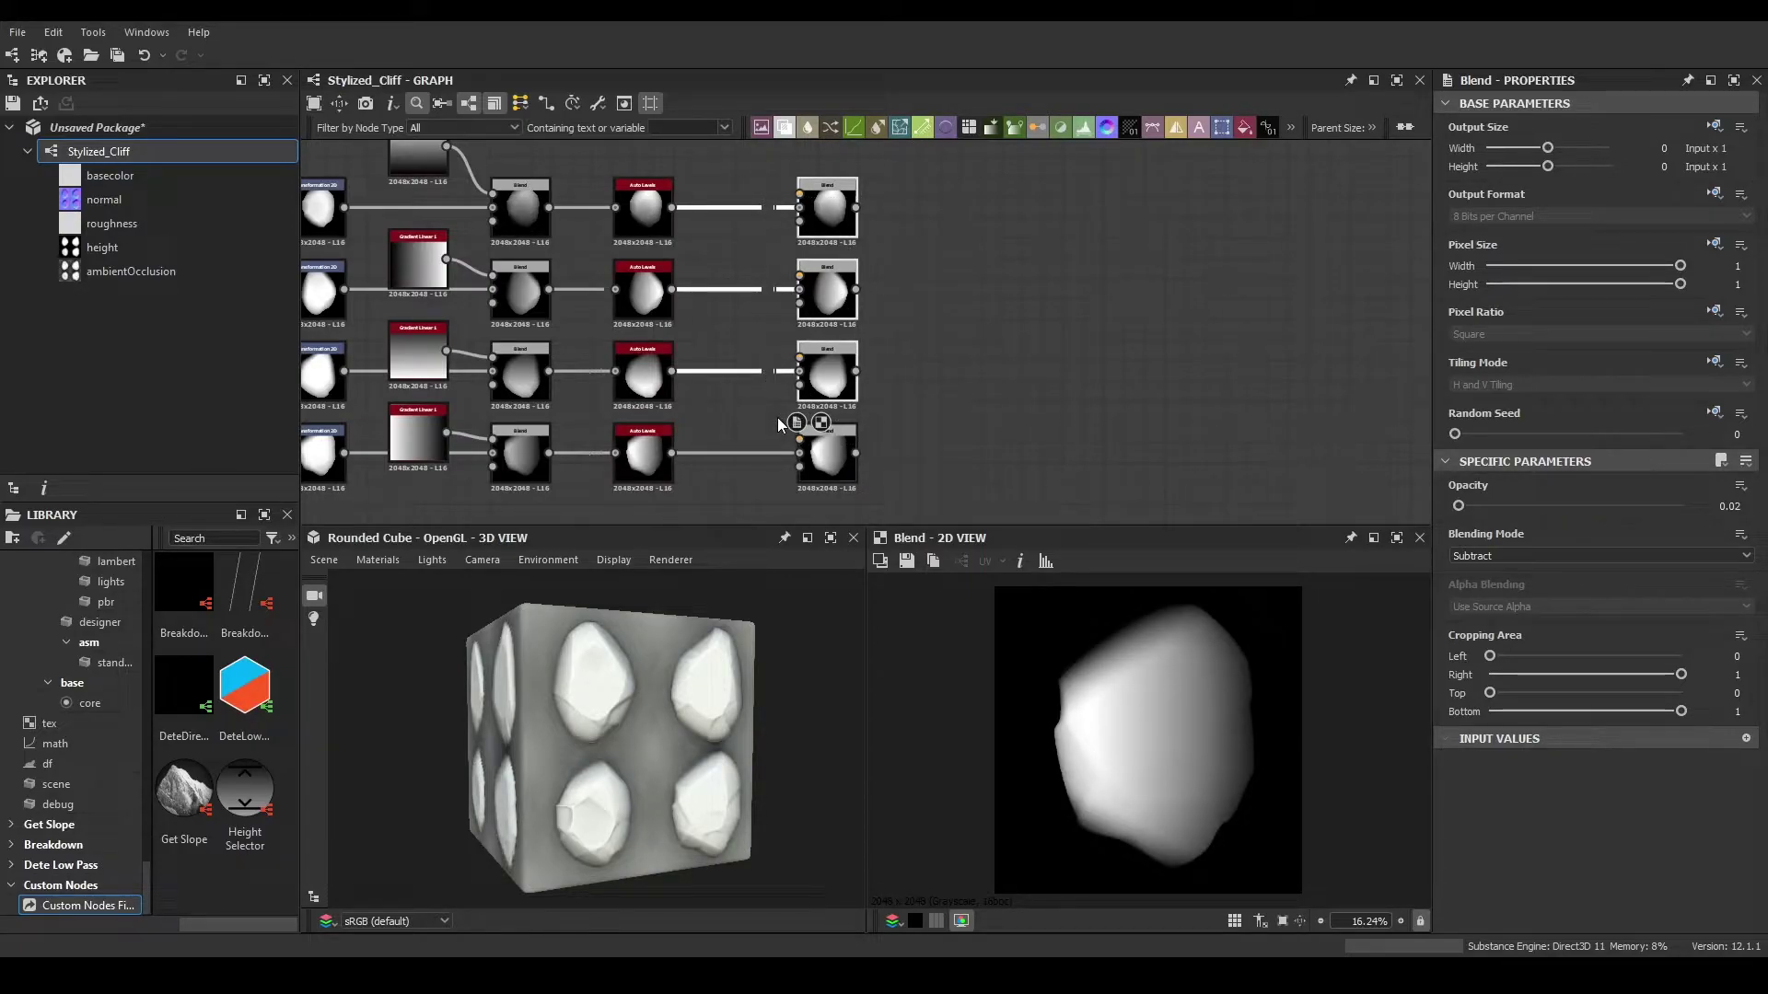
click(963, 289)
- Enclose the four rows of rock nodes in a frame titled "Separating The Shapes"
scroll(977, 284, down, 2)
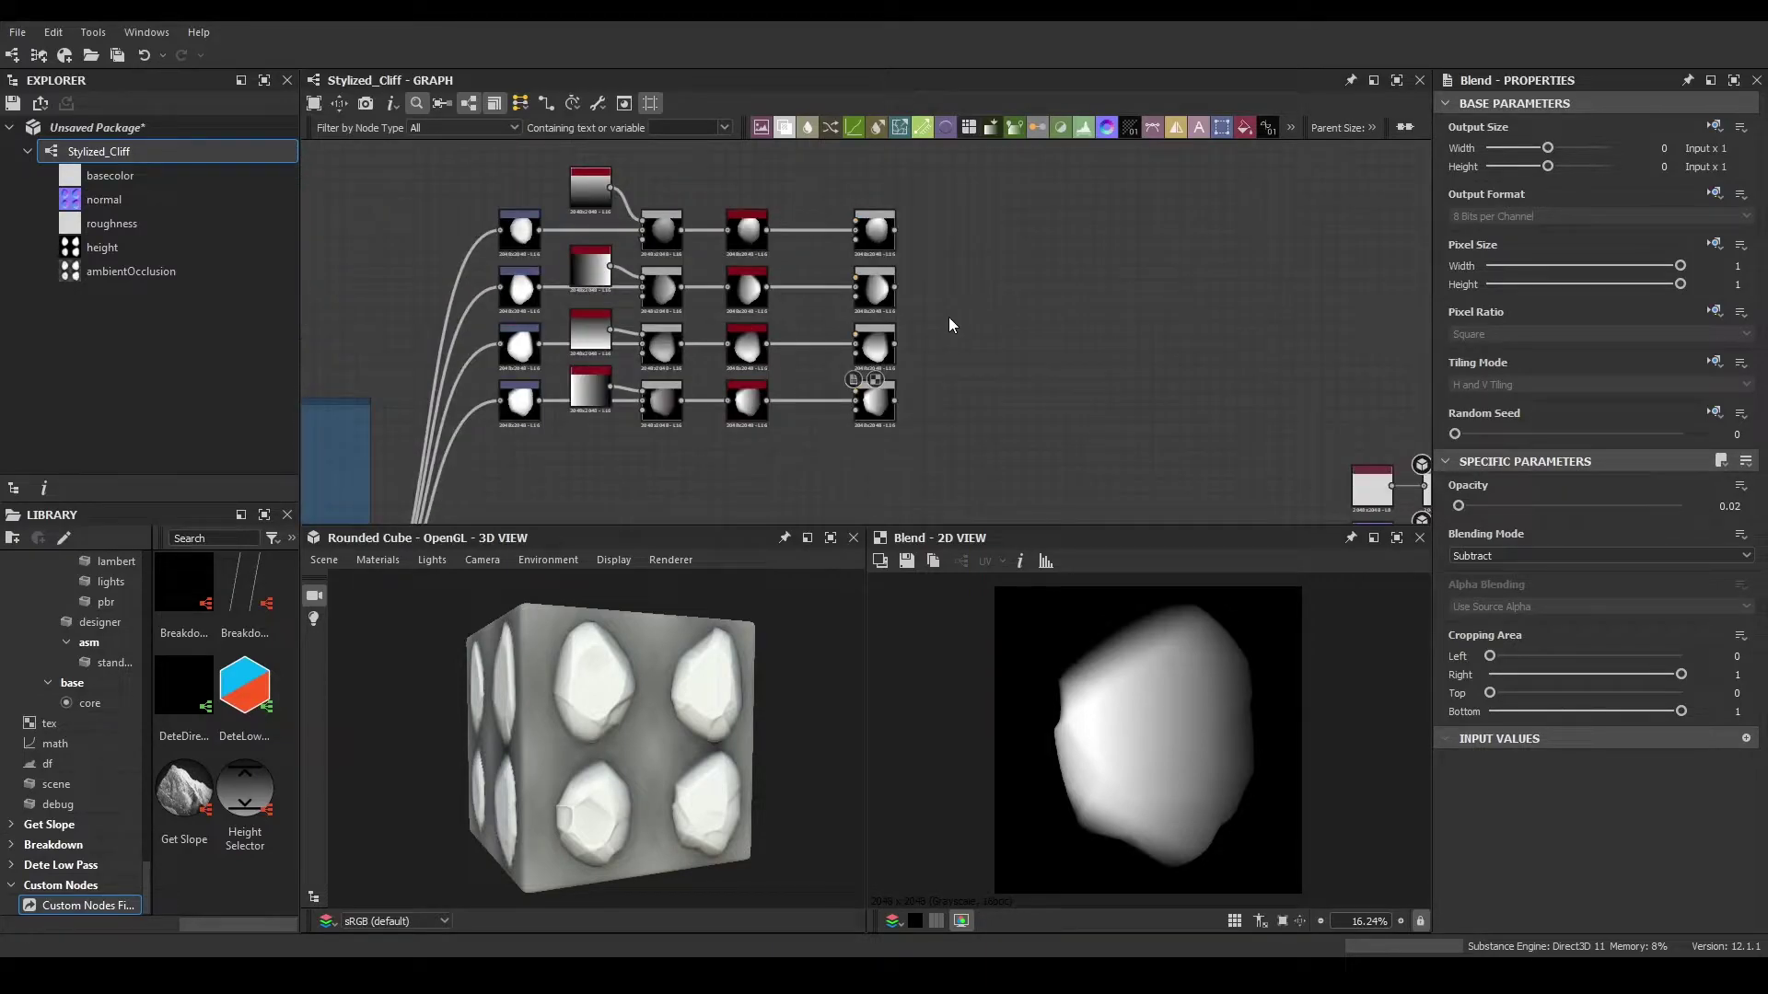
scroll(1059, 313, down, 2)
drag(999, 179, 649, 429)
right_click(694, 407)
click(737, 414)
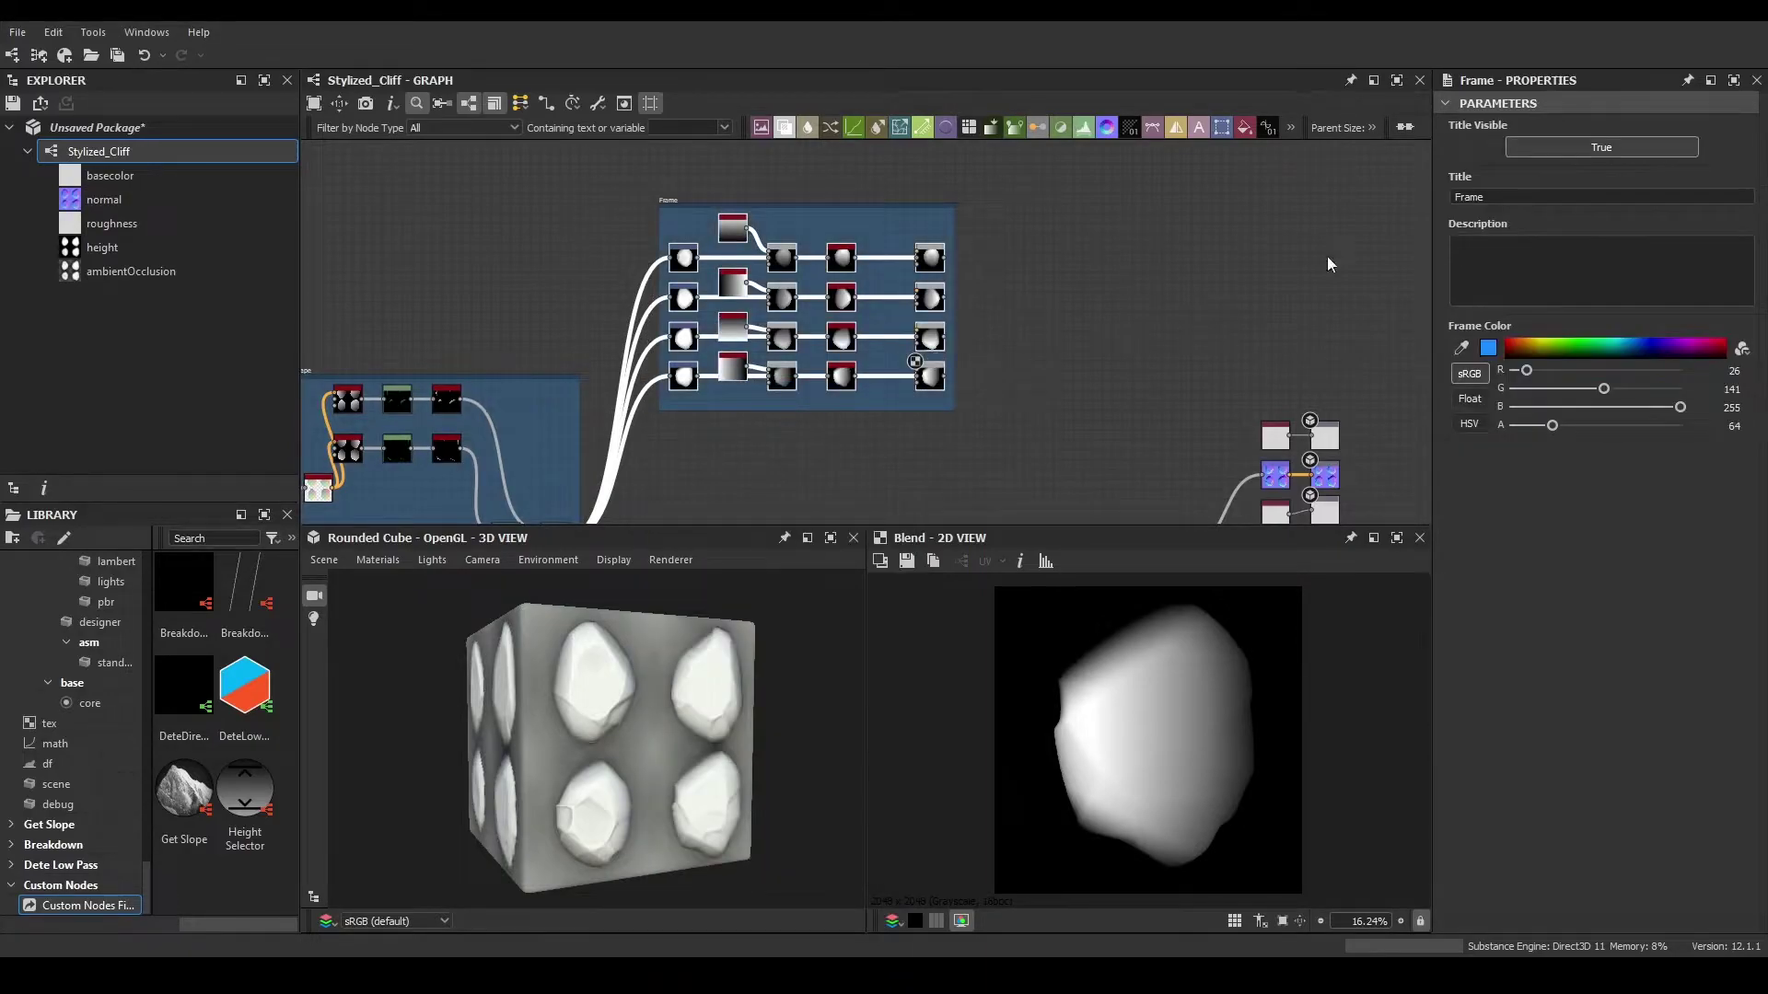
click(1483, 196)
text(Separating The SS)
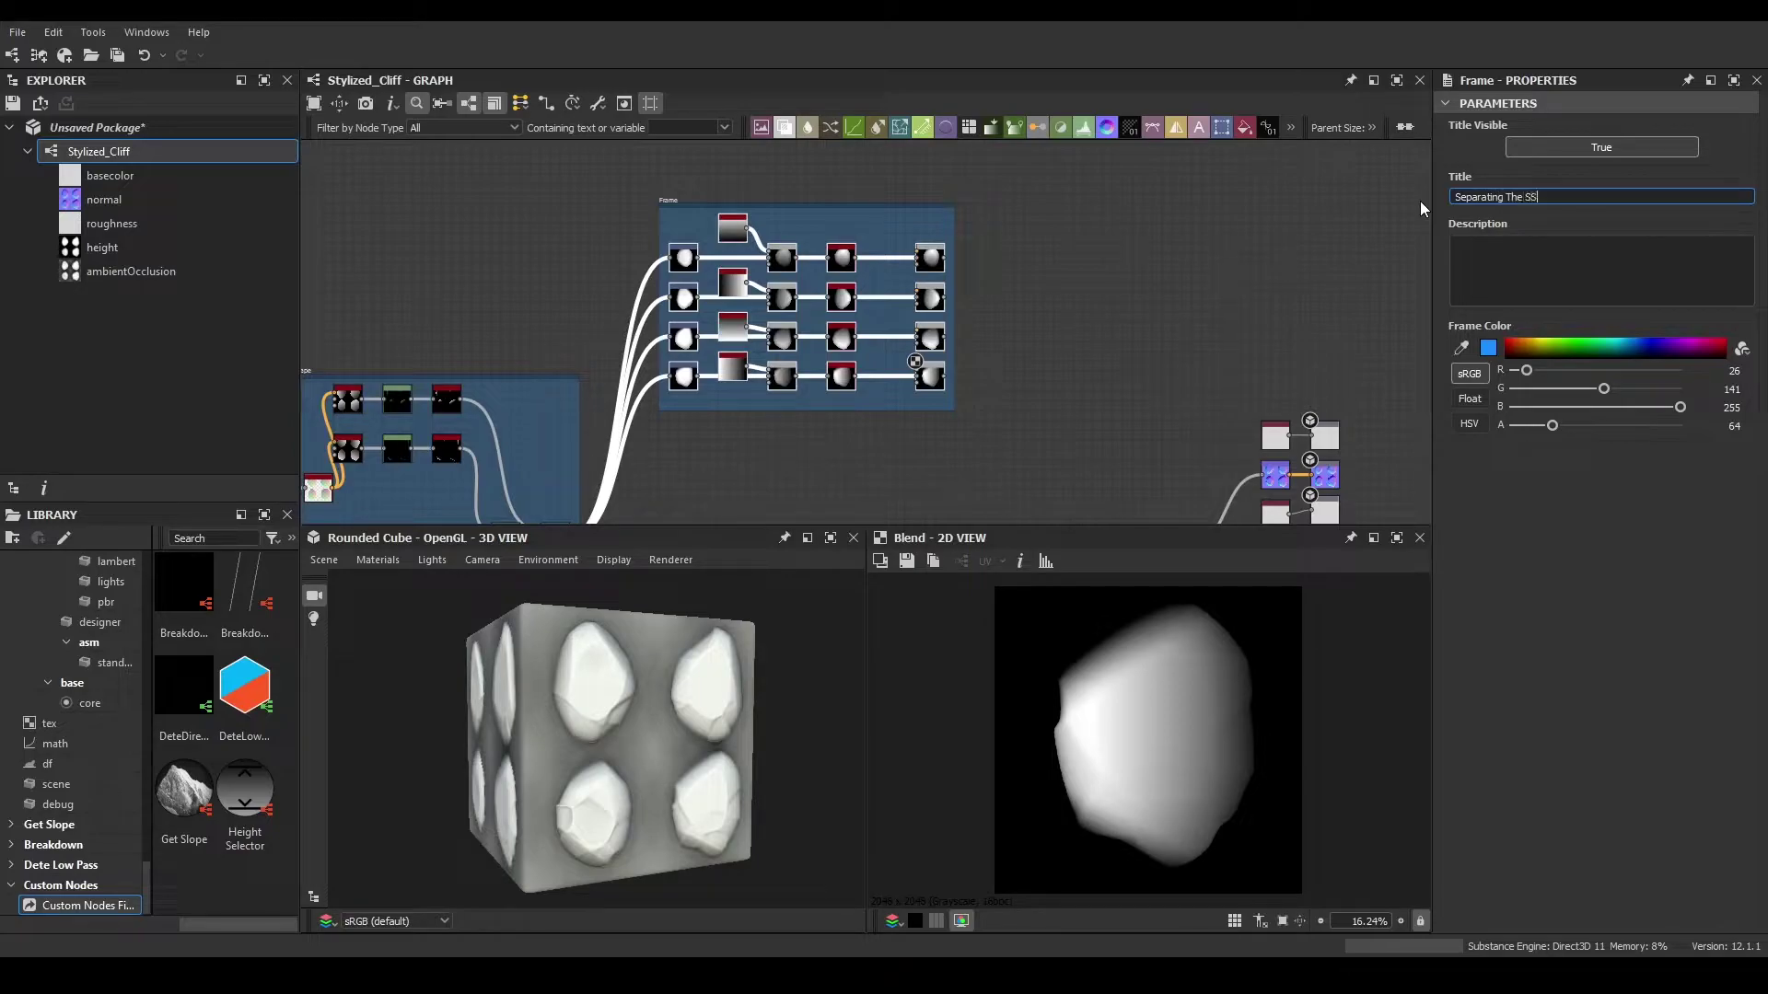
key(BackSpace)
text(hapes)
key(Return)
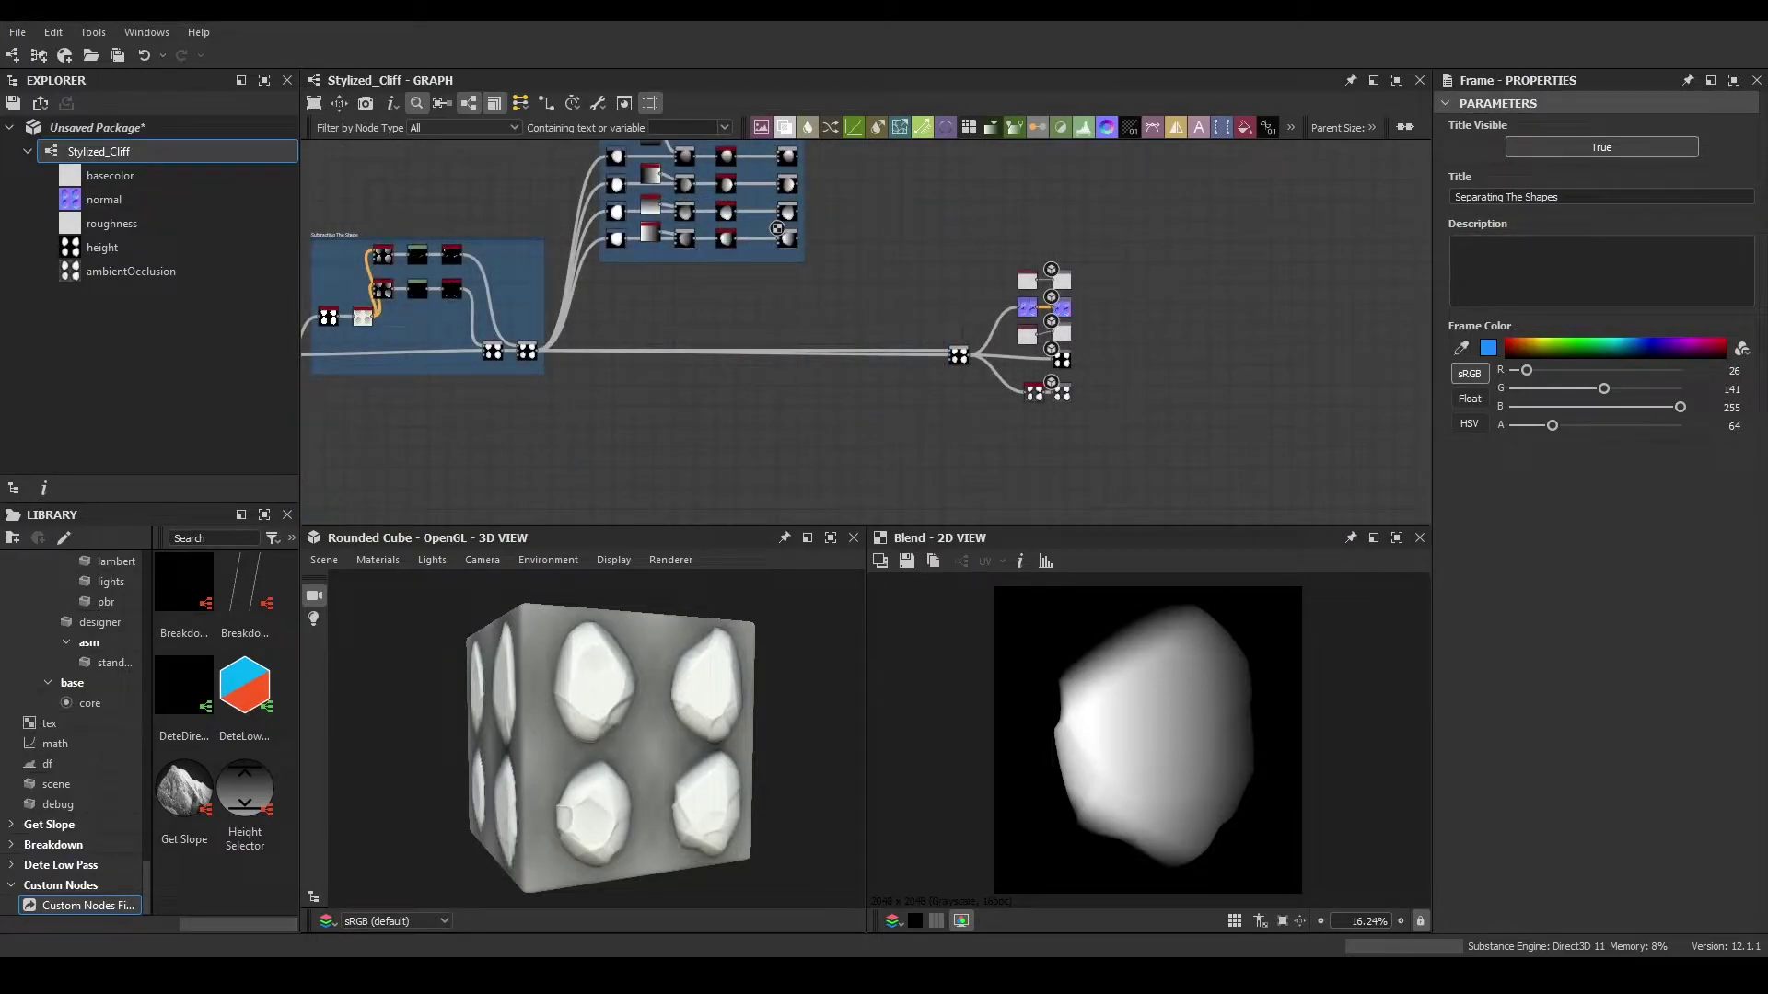
- Add a Waveform 1 node in an empty area of the graph and preview it
scroll(712, 328, up, 3)
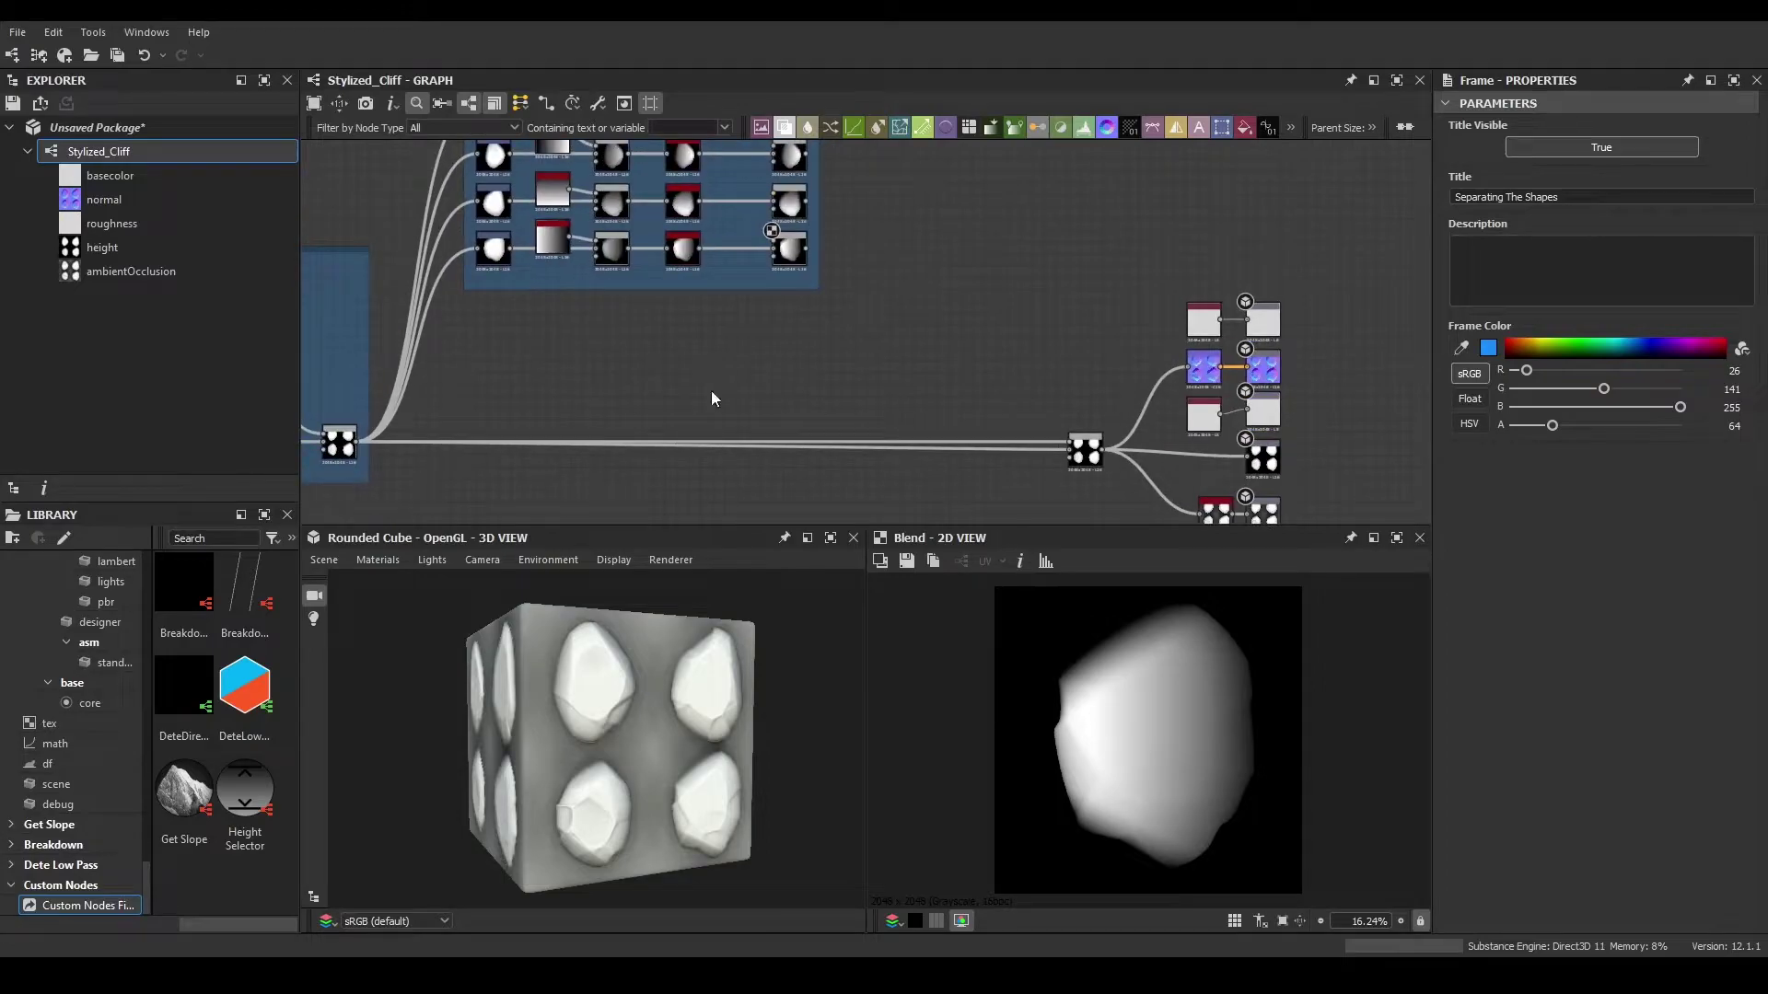
middle_drag(655, 340, 577, 414)
middle_drag(796, 391, 862, 358)
key(space)
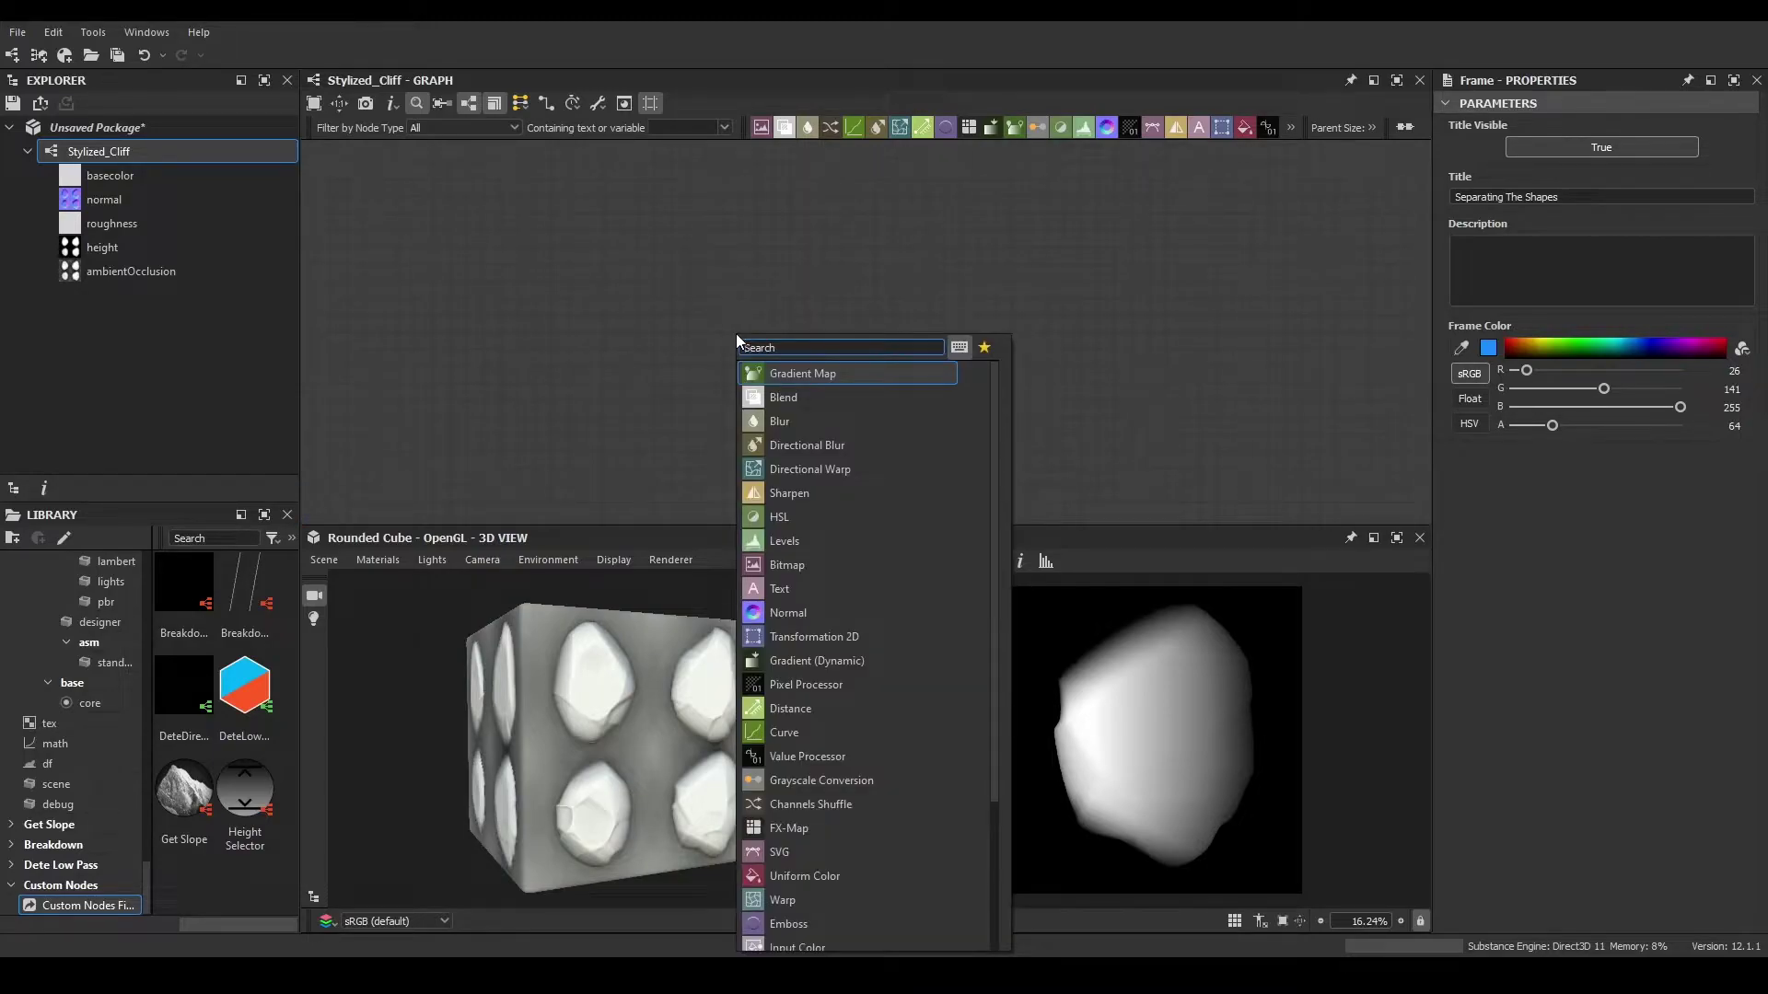
text(waveform)
key(Return)
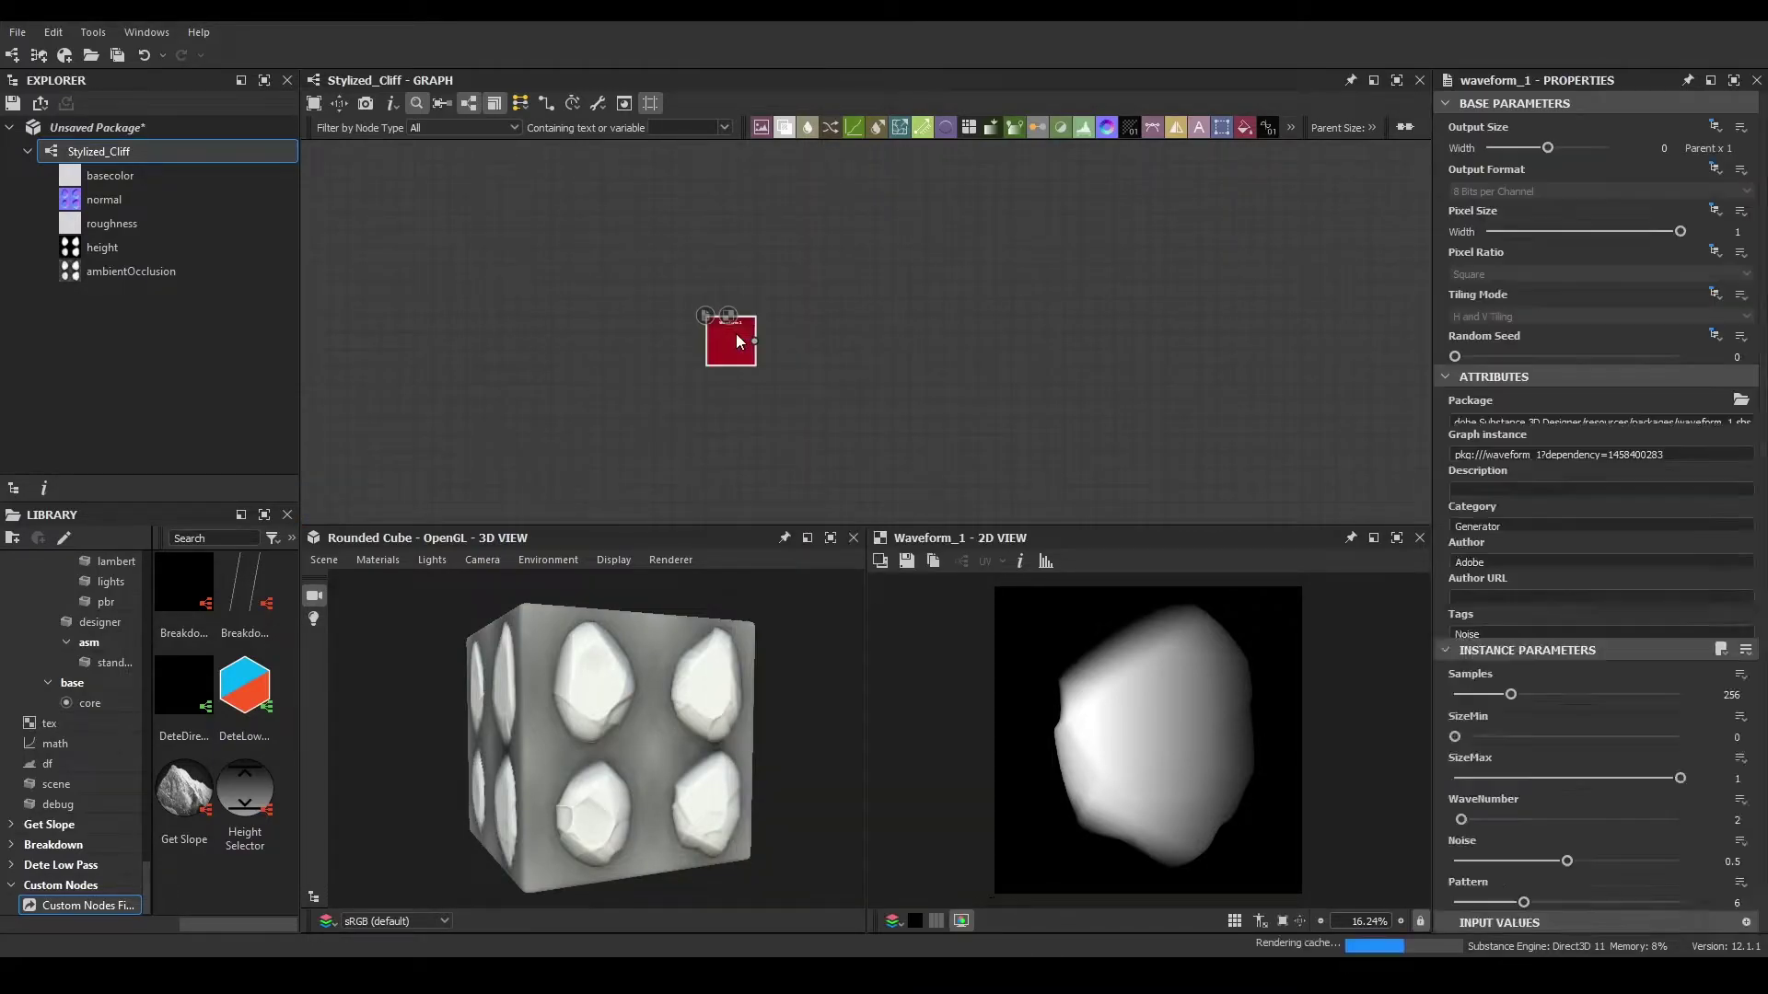
middle_drag(737, 334, 737, 187)
drag(735, 210, 787, 281)
scroll(809, 293, up, 3)
middle_drag(809, 322, 835, 397)
click(745, 346)
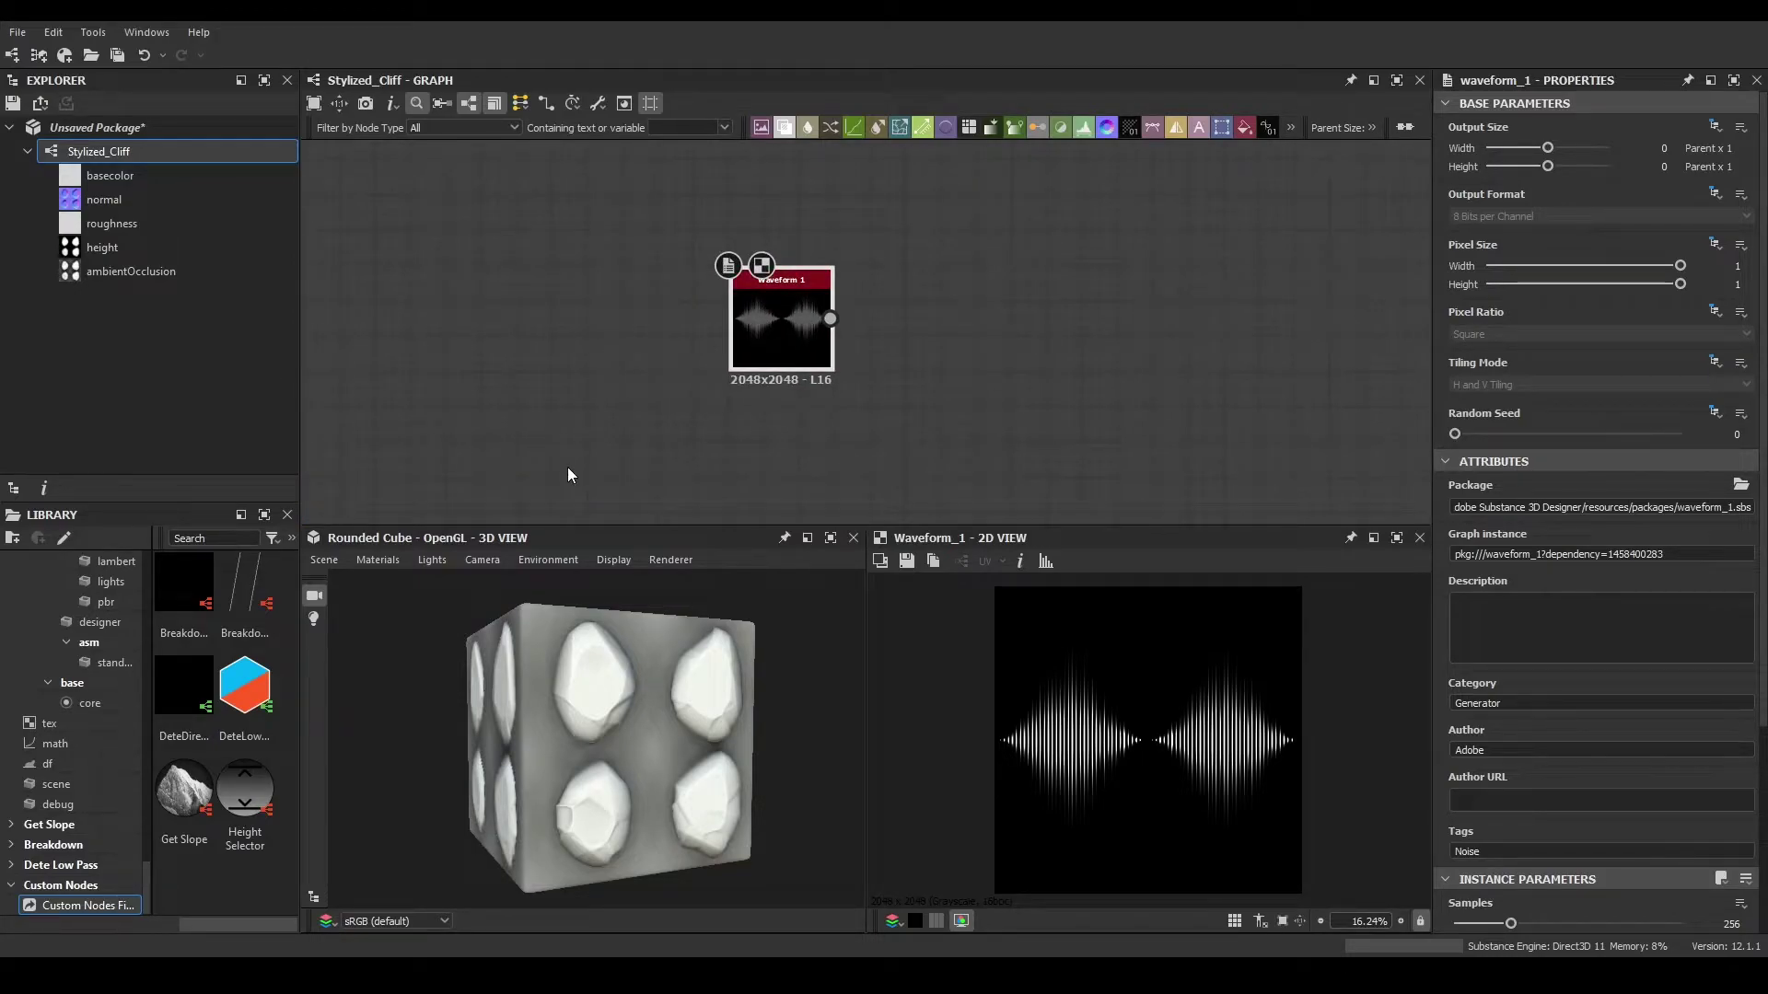
- Set the Waveform 1 node's Samples to 1024, SizeMax to 0.12 and WaveNumber to 1
scroll(1704, 676, down, 3)
click(1732, 651)
text(1024)
key(Return)
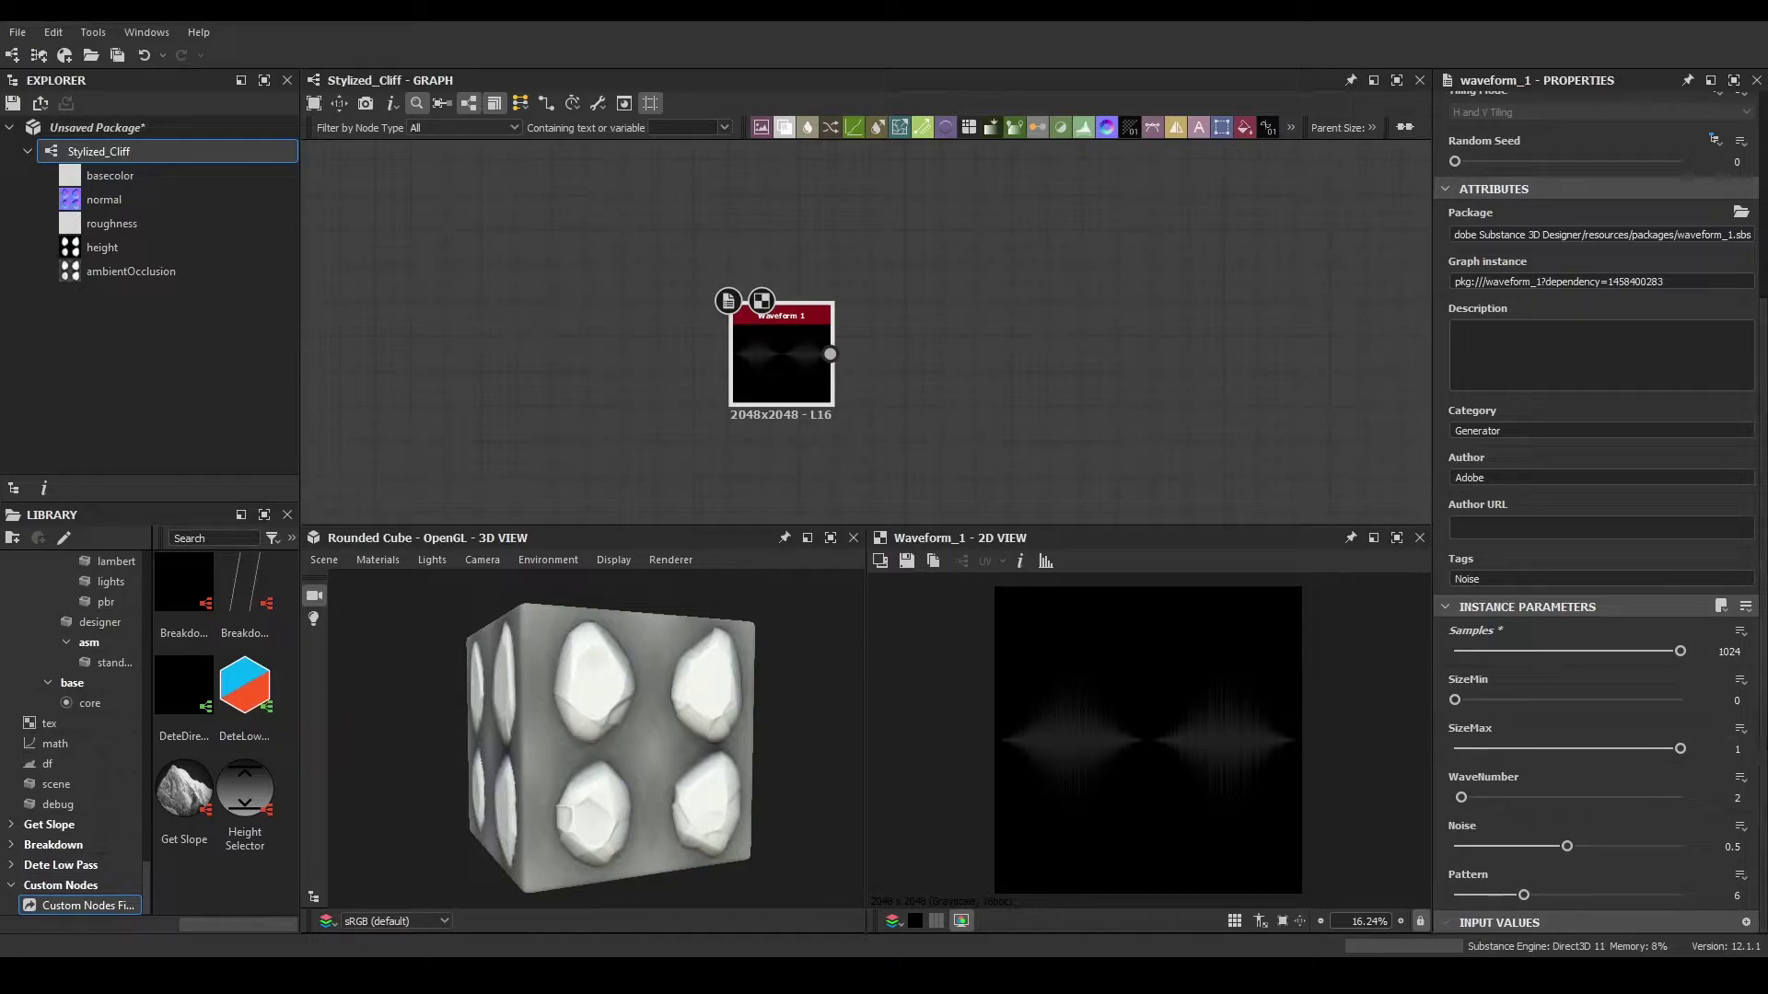
click(1737, 748)
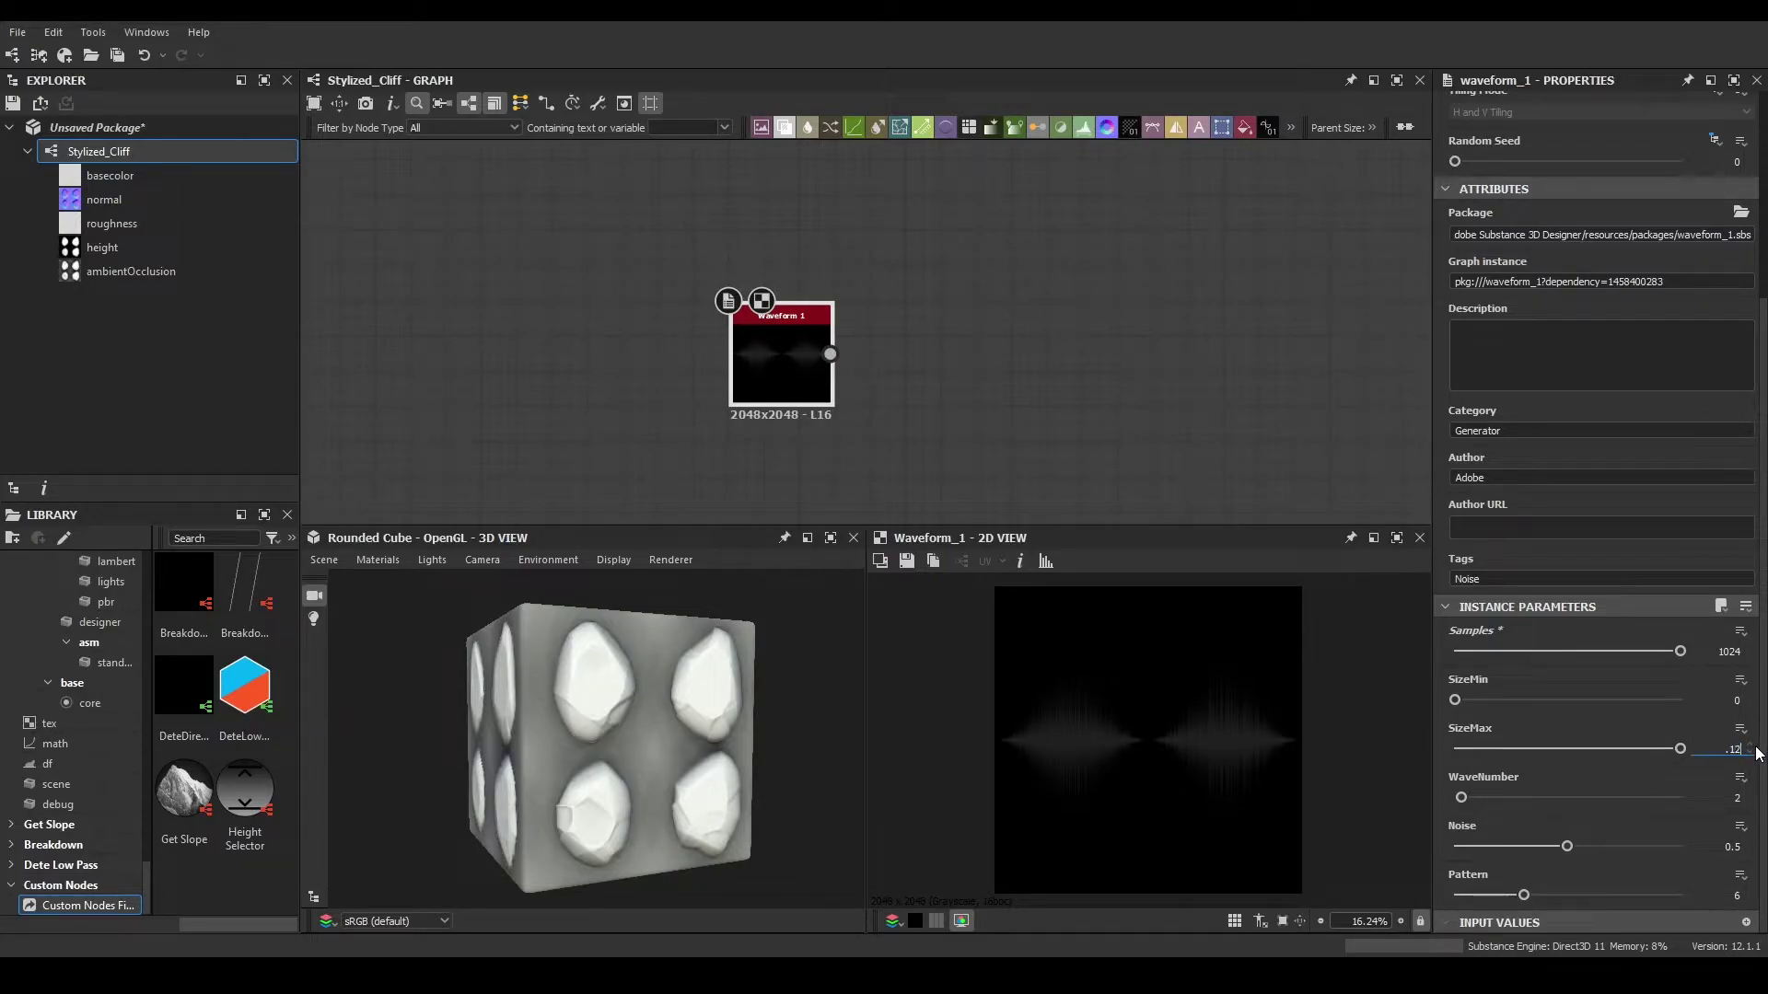
text(0.12)
key(Return)
click(1734, 798)
text(1)
key(Return)
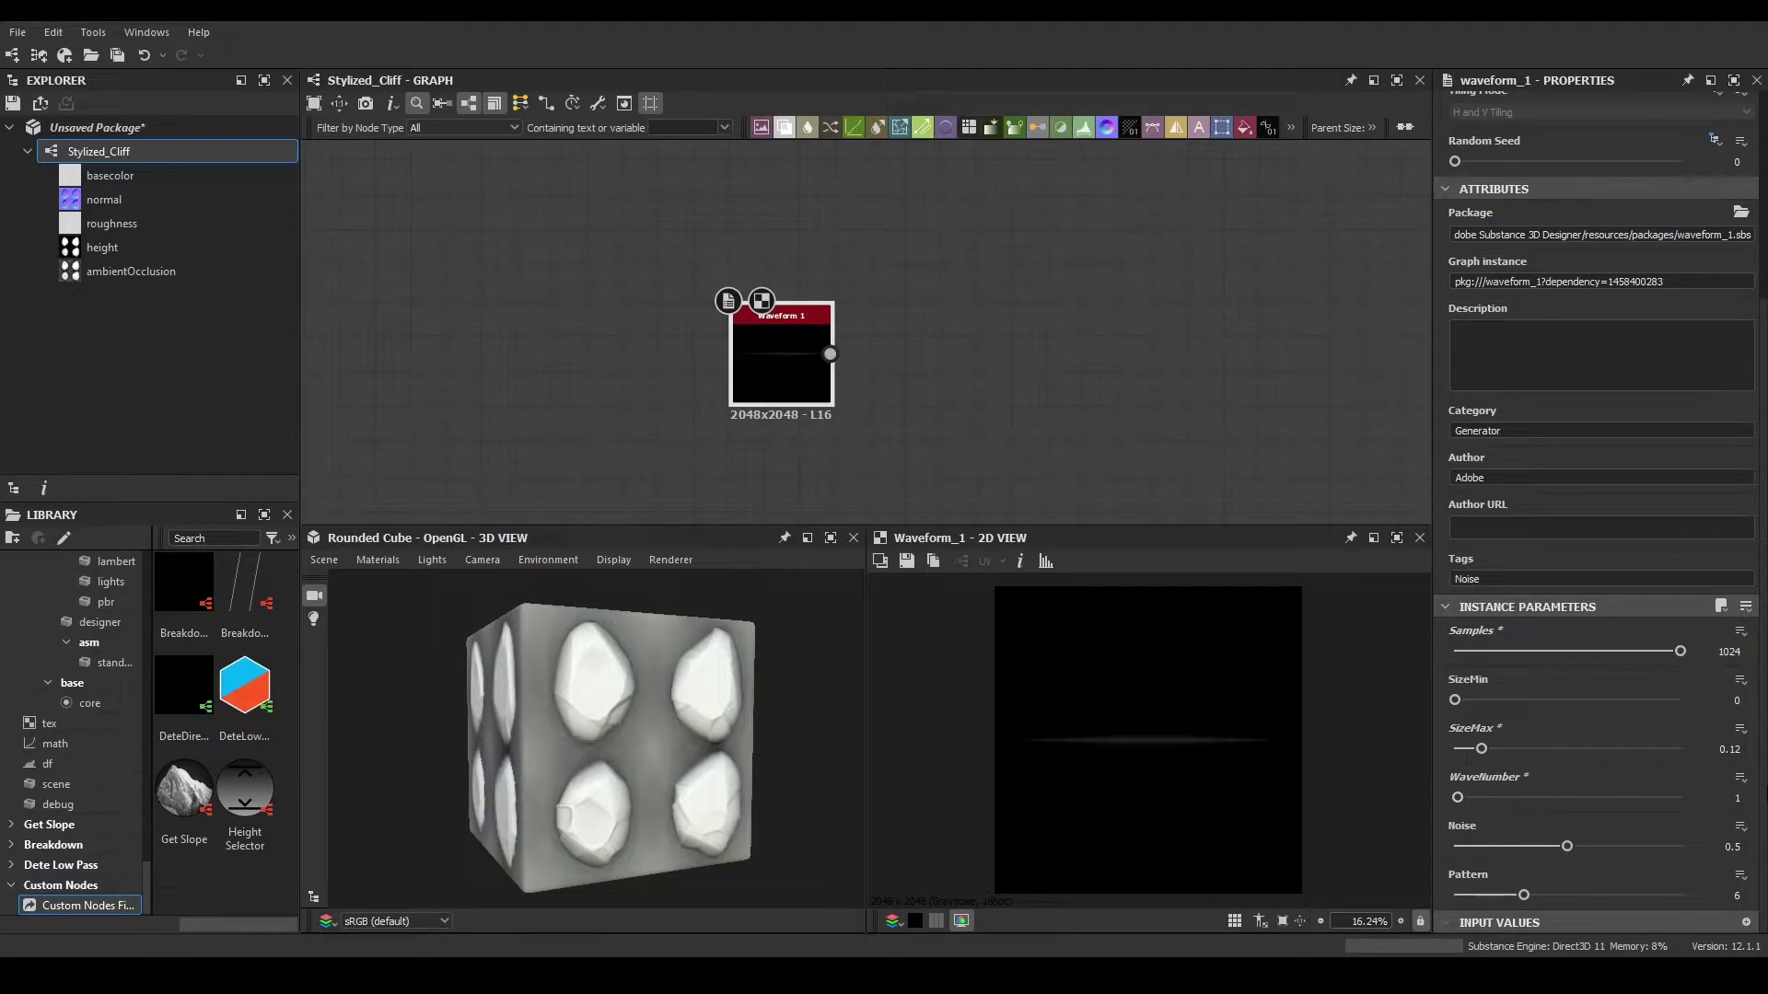
- Reduce the Waveform's Noise to 0 and set its Pattern to 9
drag(1573, 848, 1279, 854)
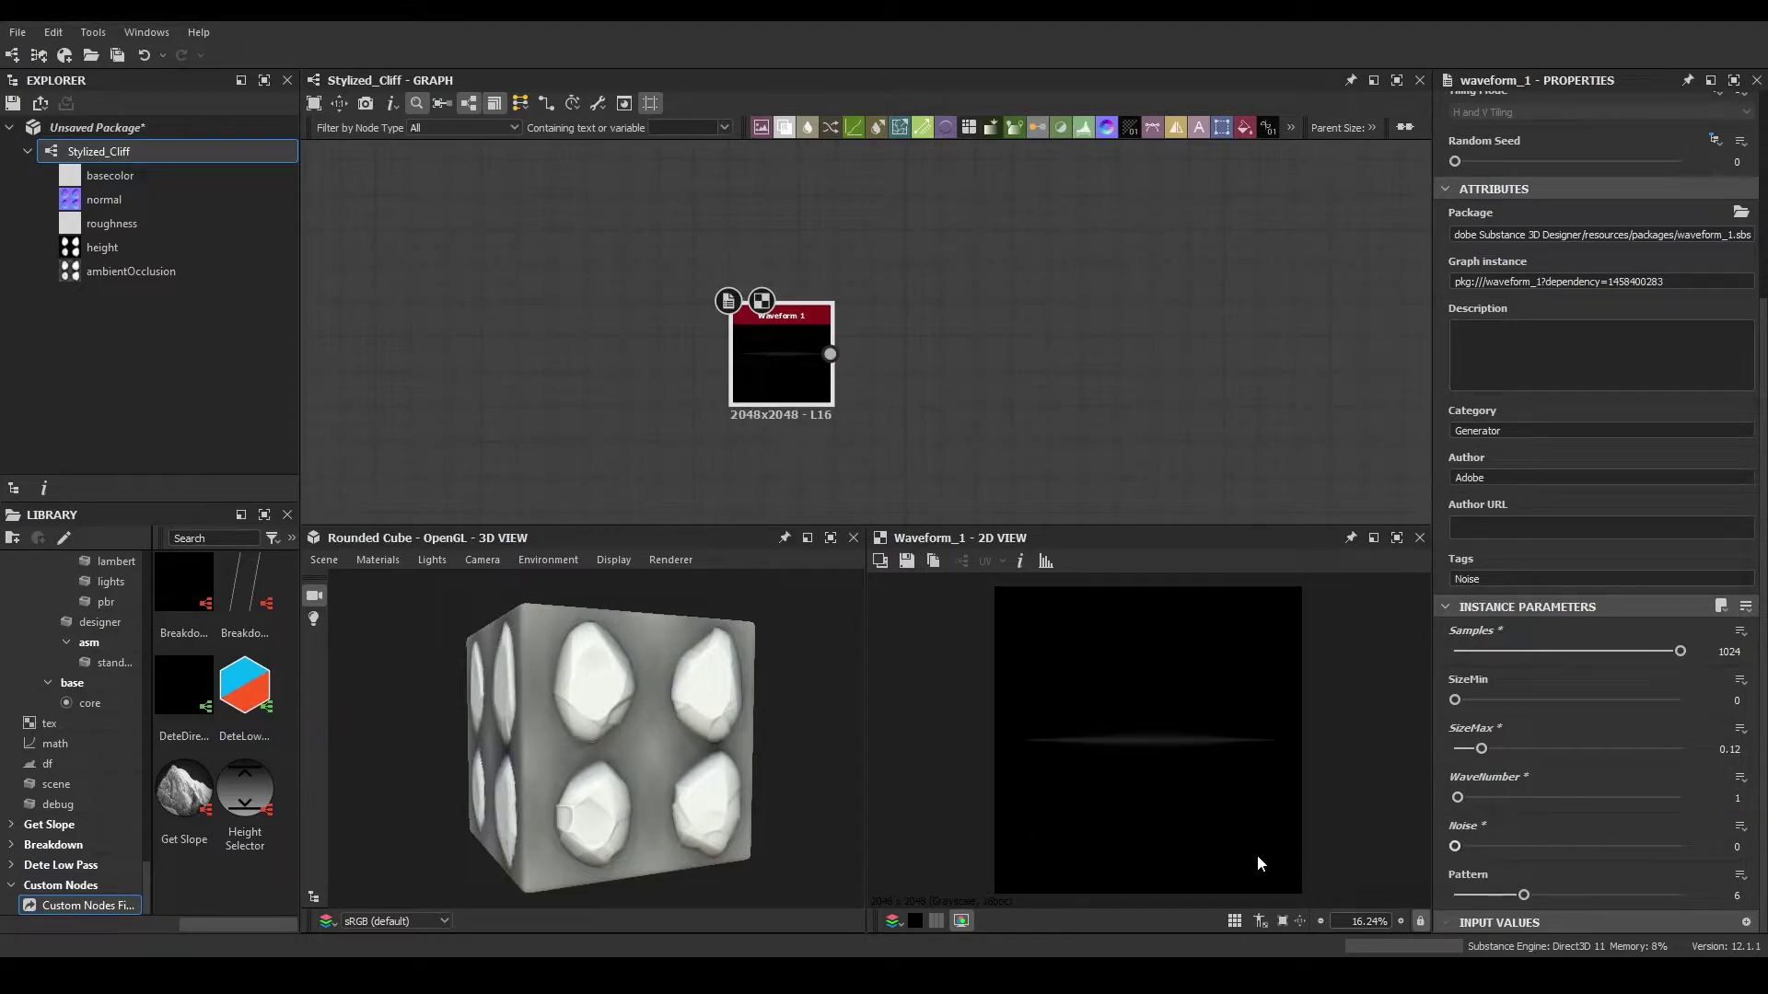
mouse_move(1524, 895)
mouse_down()
mouse_move(1662, 895)
mouse_move(1555, 895)
mouse_up()
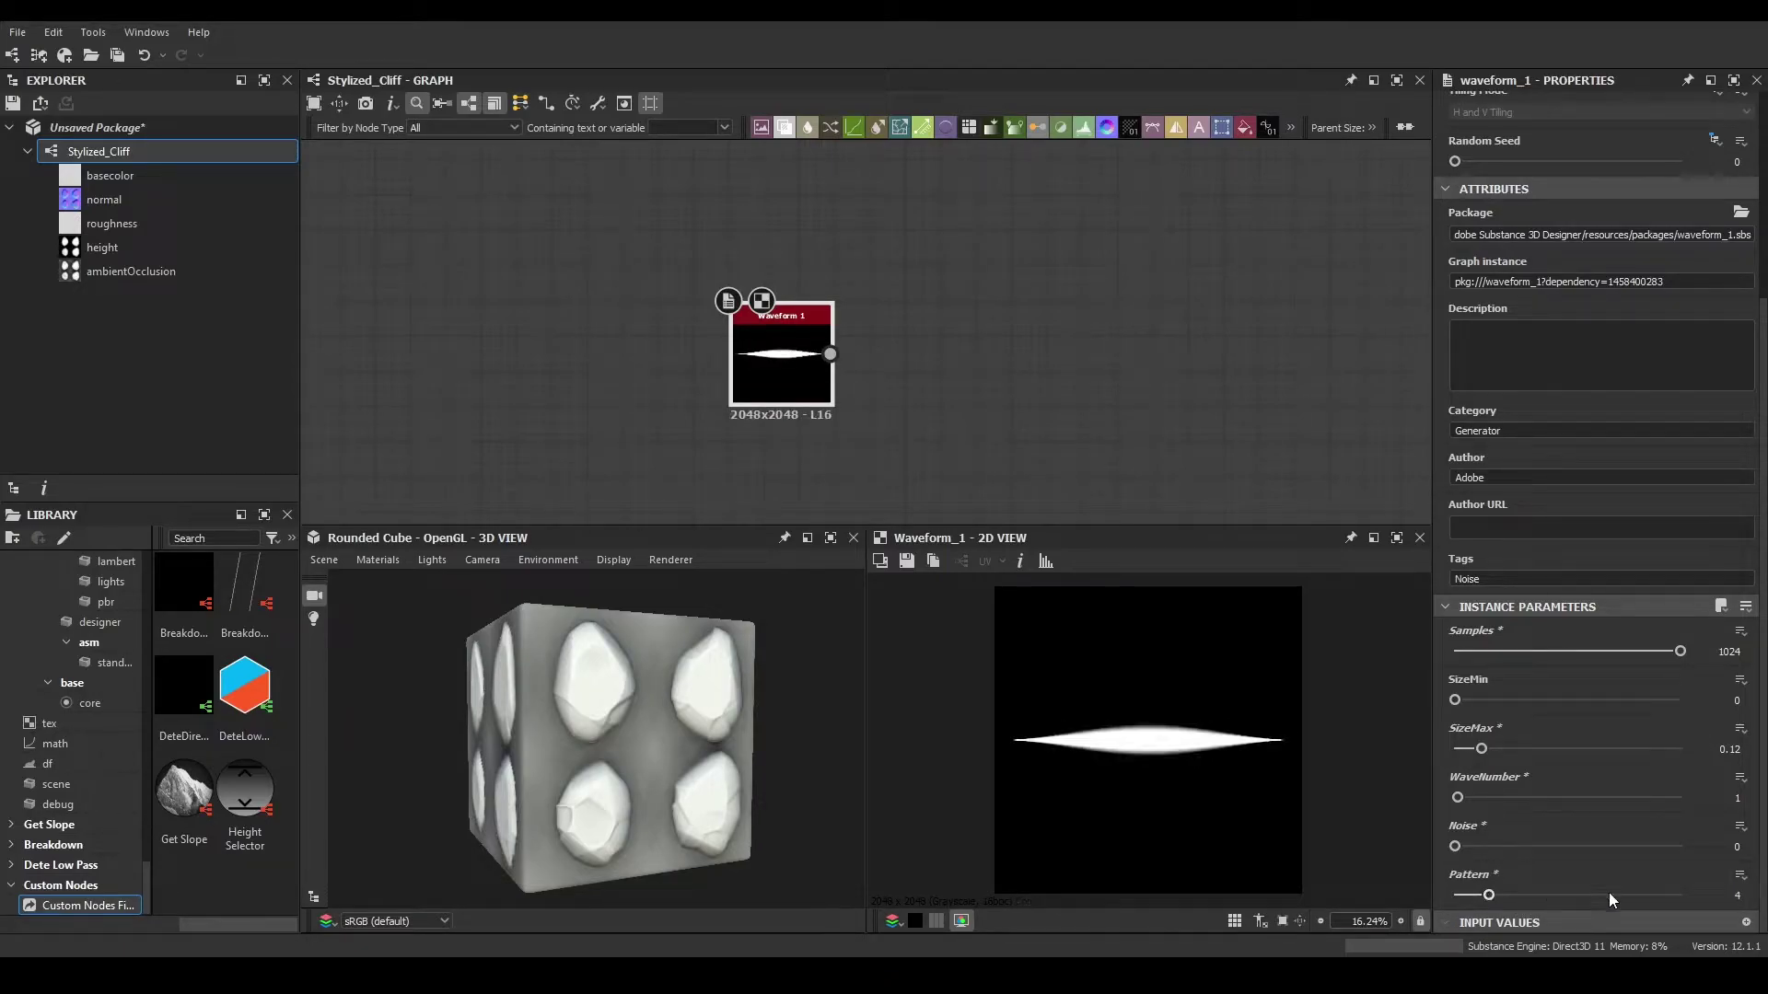
click(1737, 893)
text(9)
key(Return)
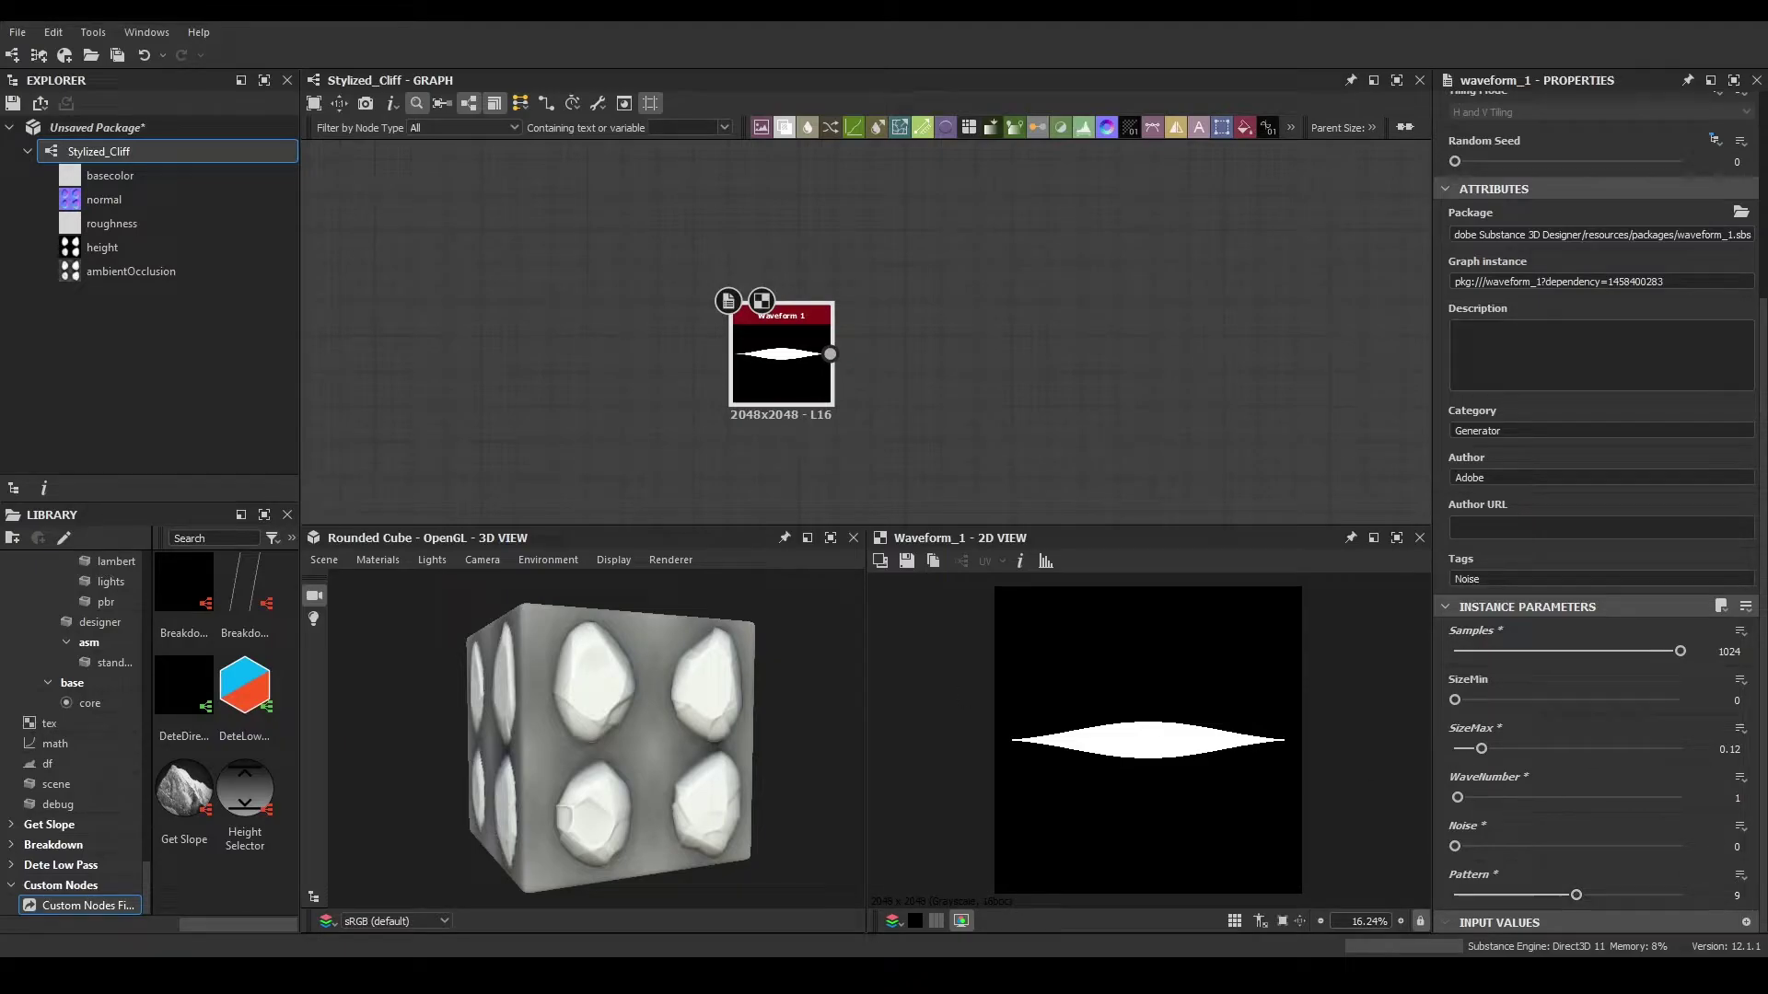
- Add a Bevel node after Waveform 1 and set its Distance to -0.25
scroll(746, 402, up, 3)
drag(702, 346, 855, 362)
text(bevel)
key(Return)
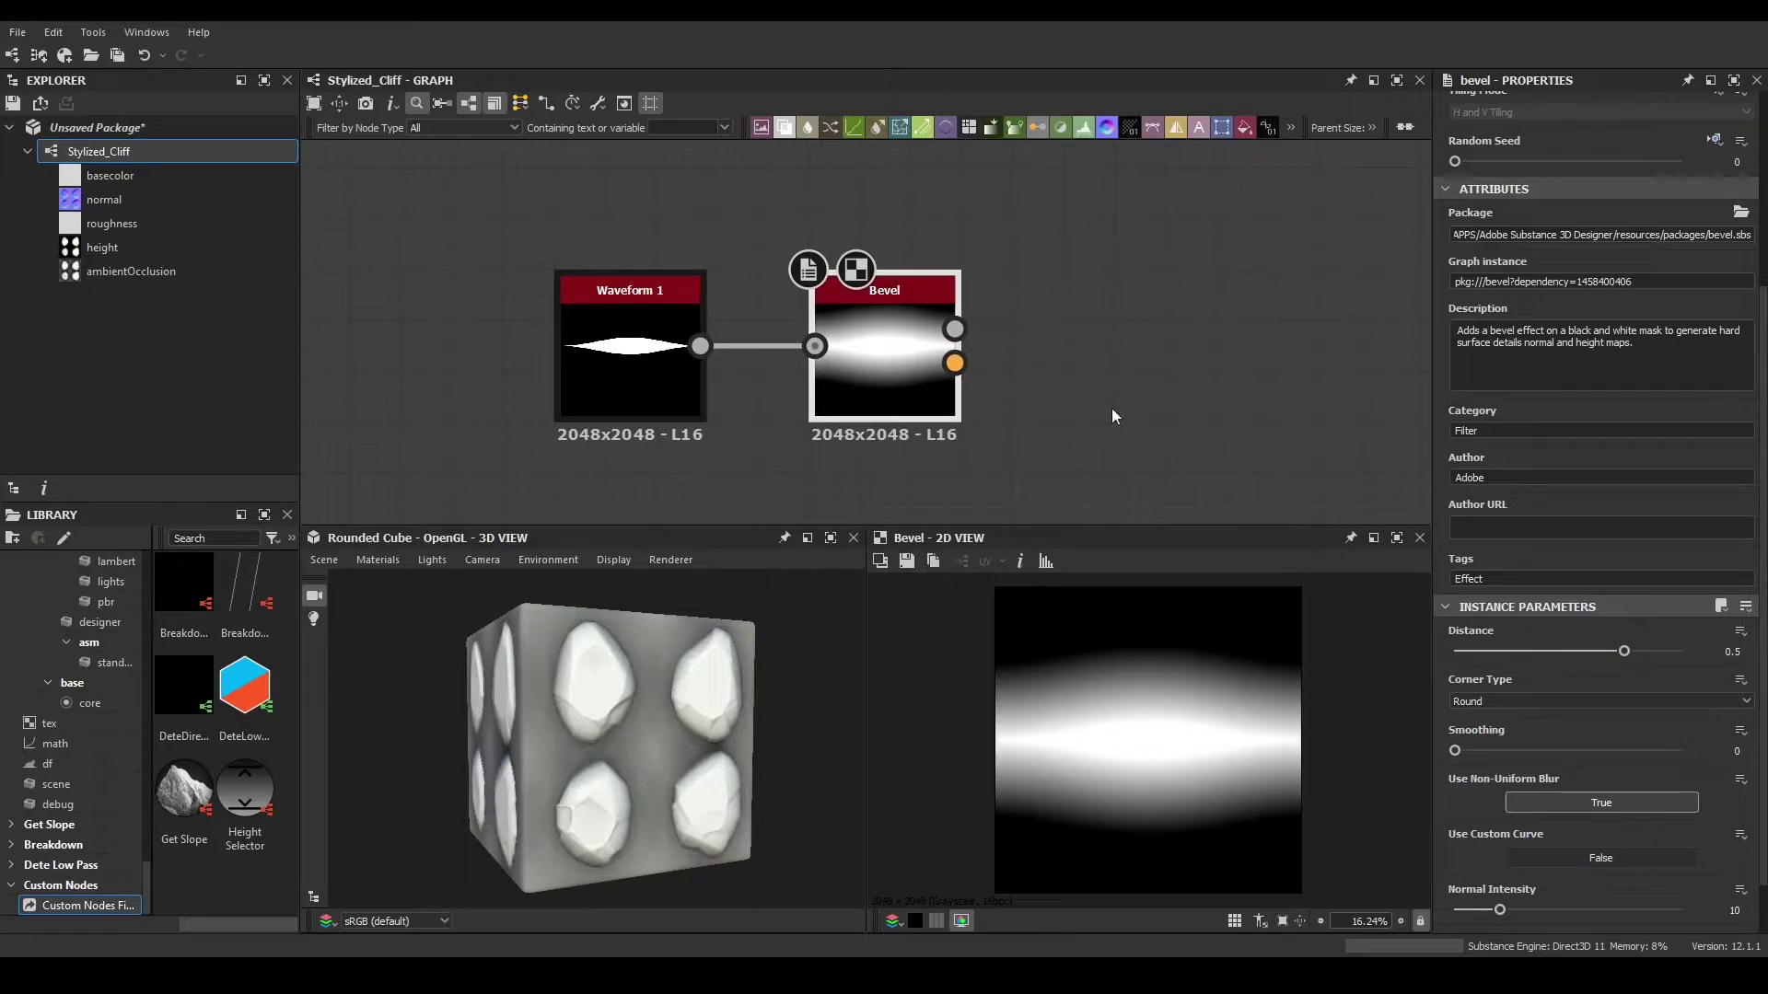
click(1733, 651)
key(Return)
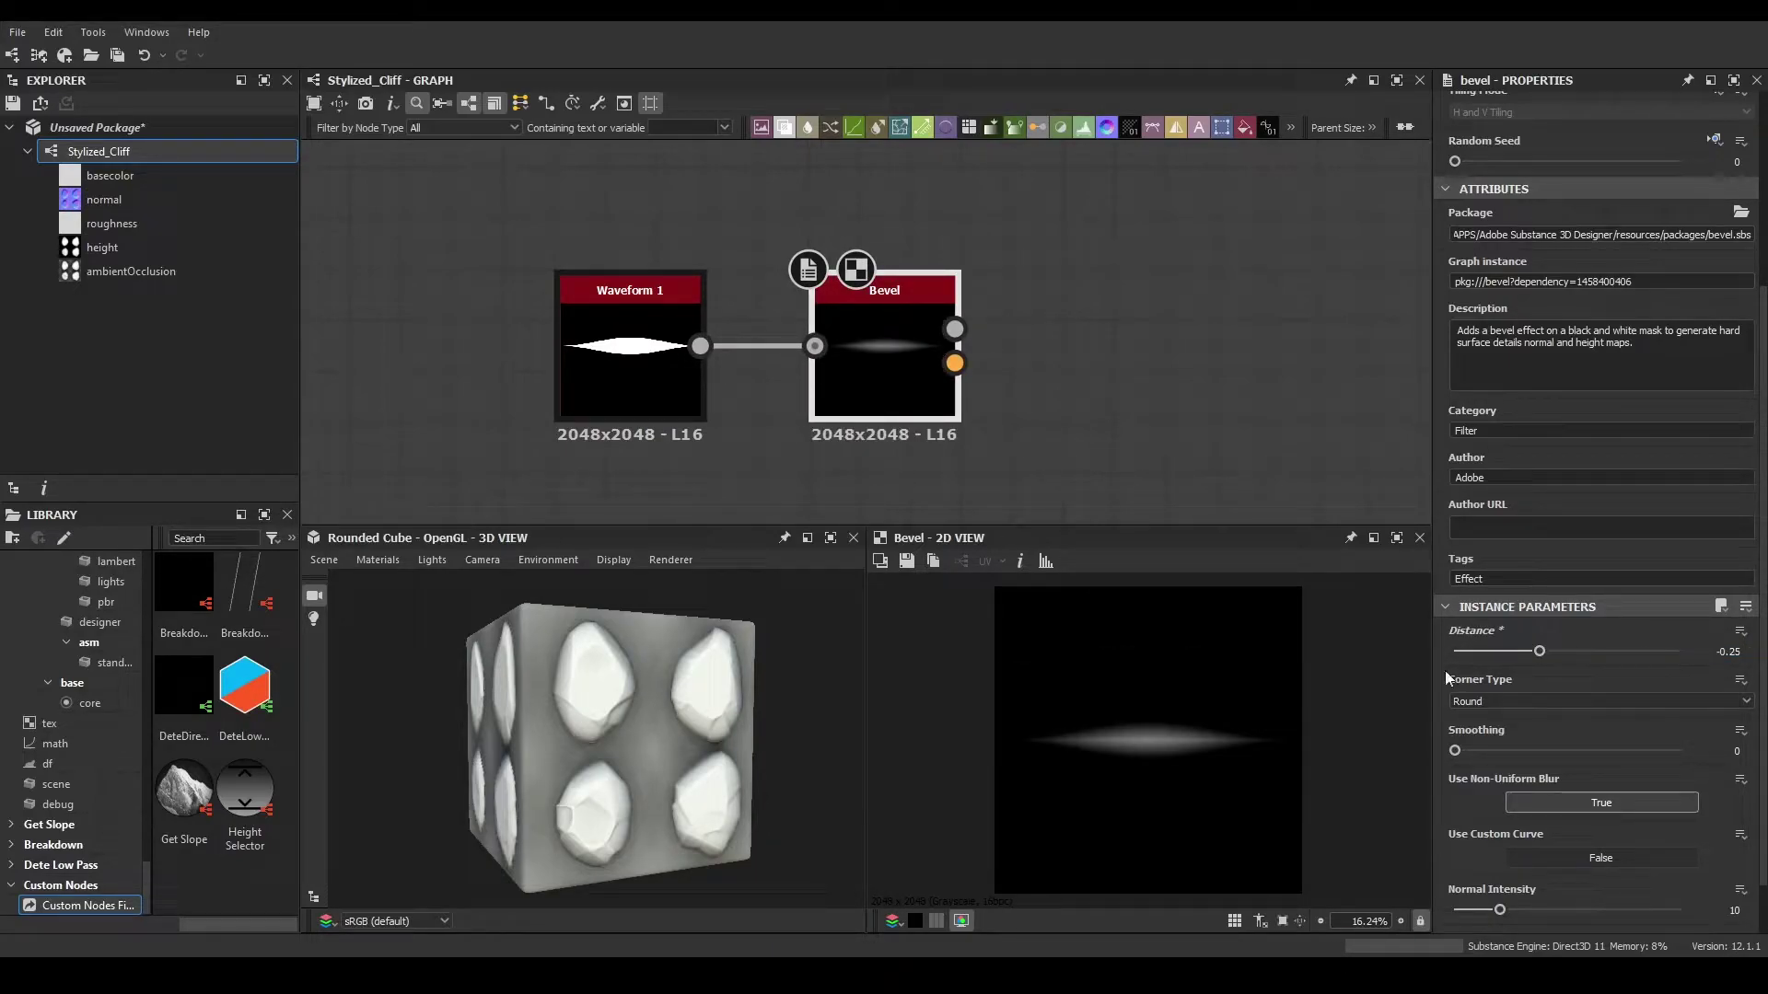
scroll(1100, 736, up, 3)
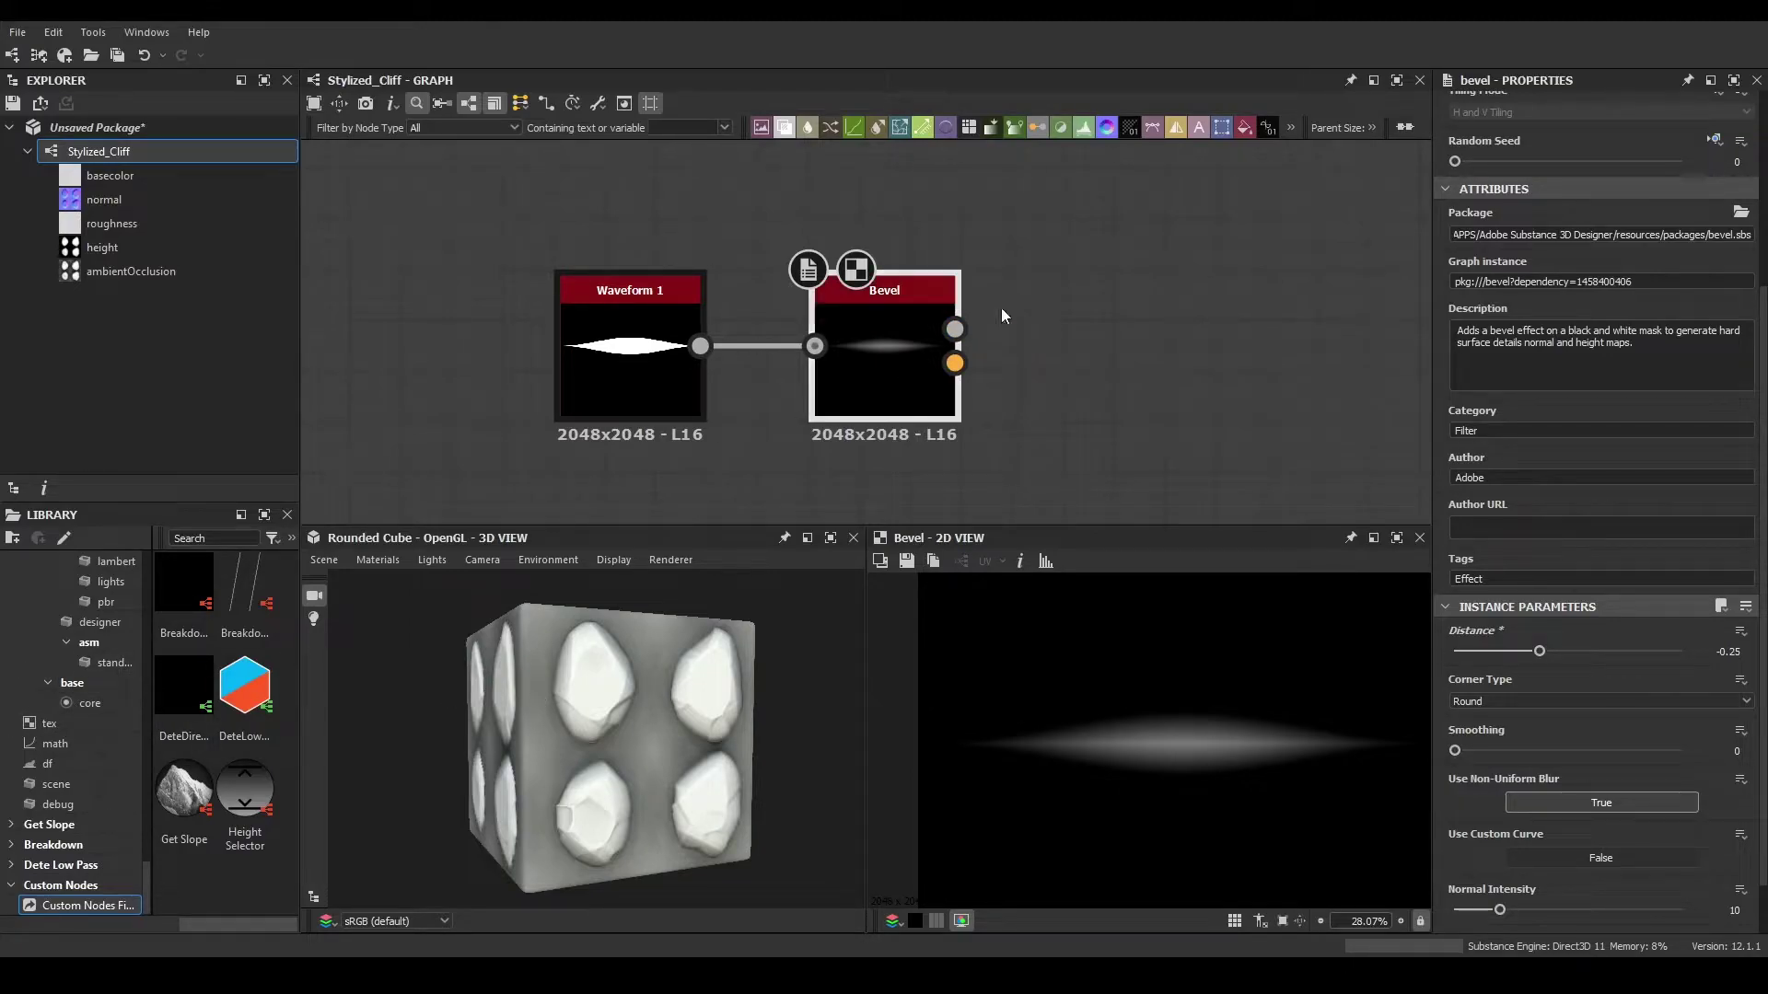
- Add a Tile Sampler node with the Bevel's height output feeding its first pattern input
middle_drag(971, 318, 770, 352)
drag(753, 362, 936, 366)
text(tile sa)
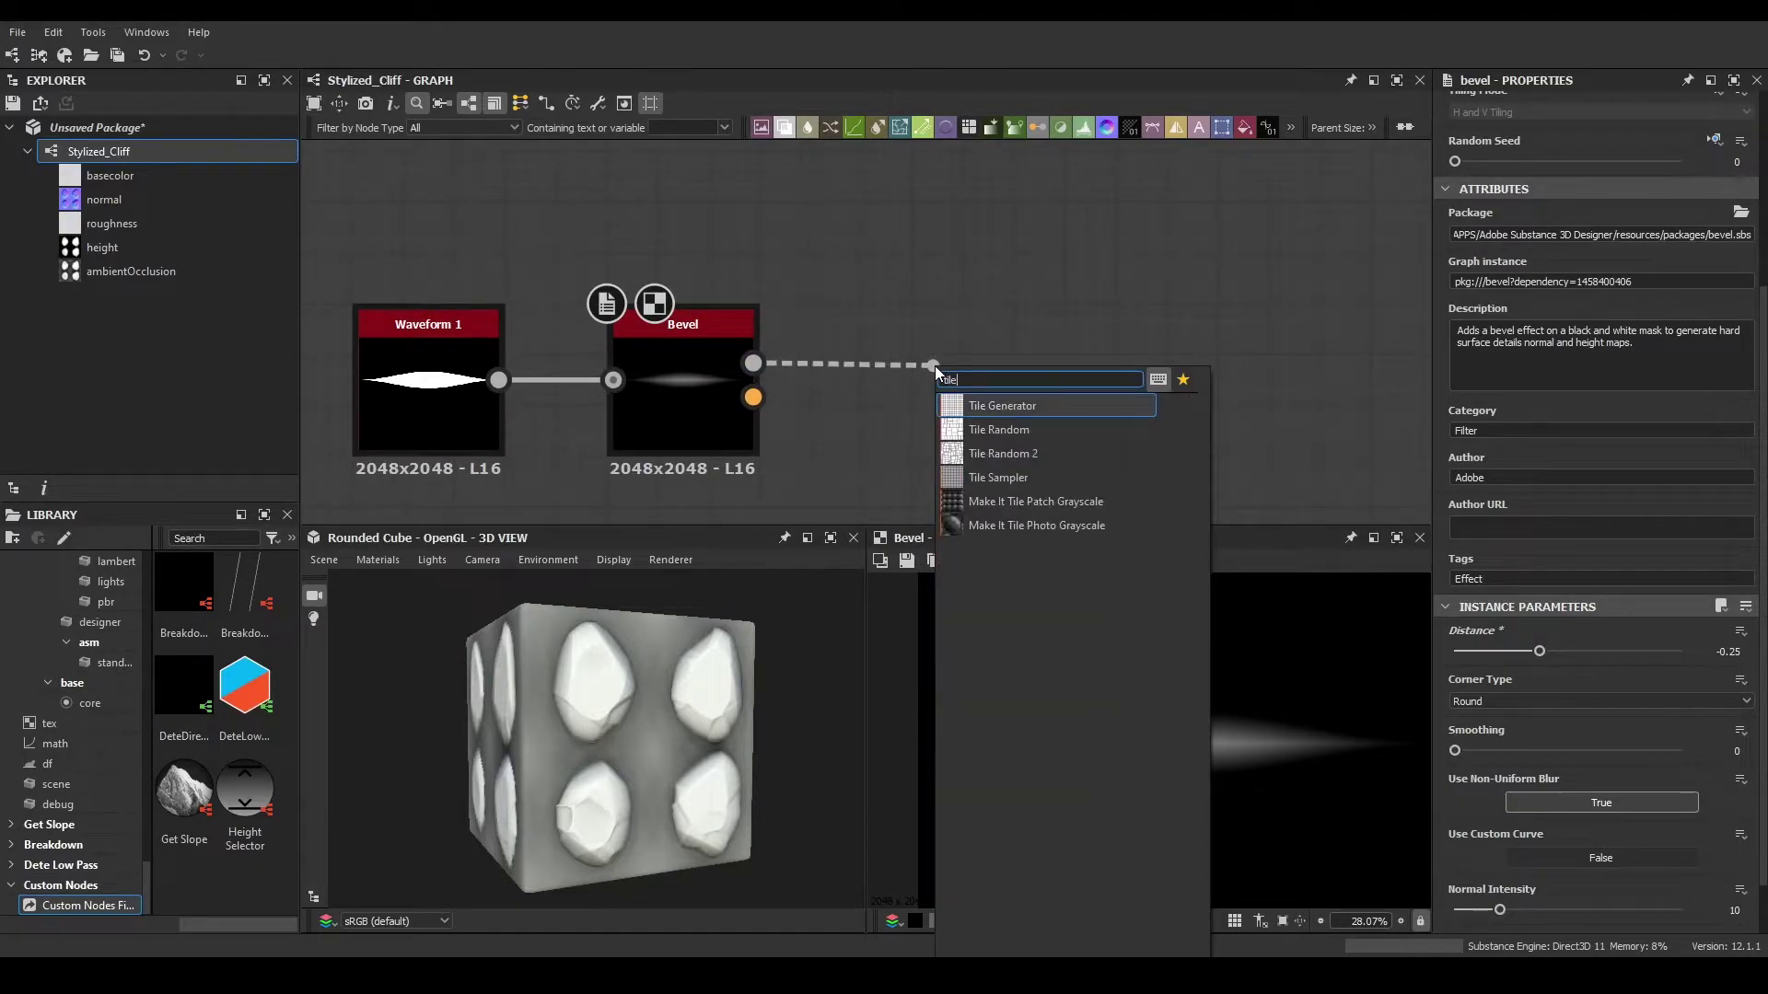
key(Return)
drag(919, 514, 914, 224)
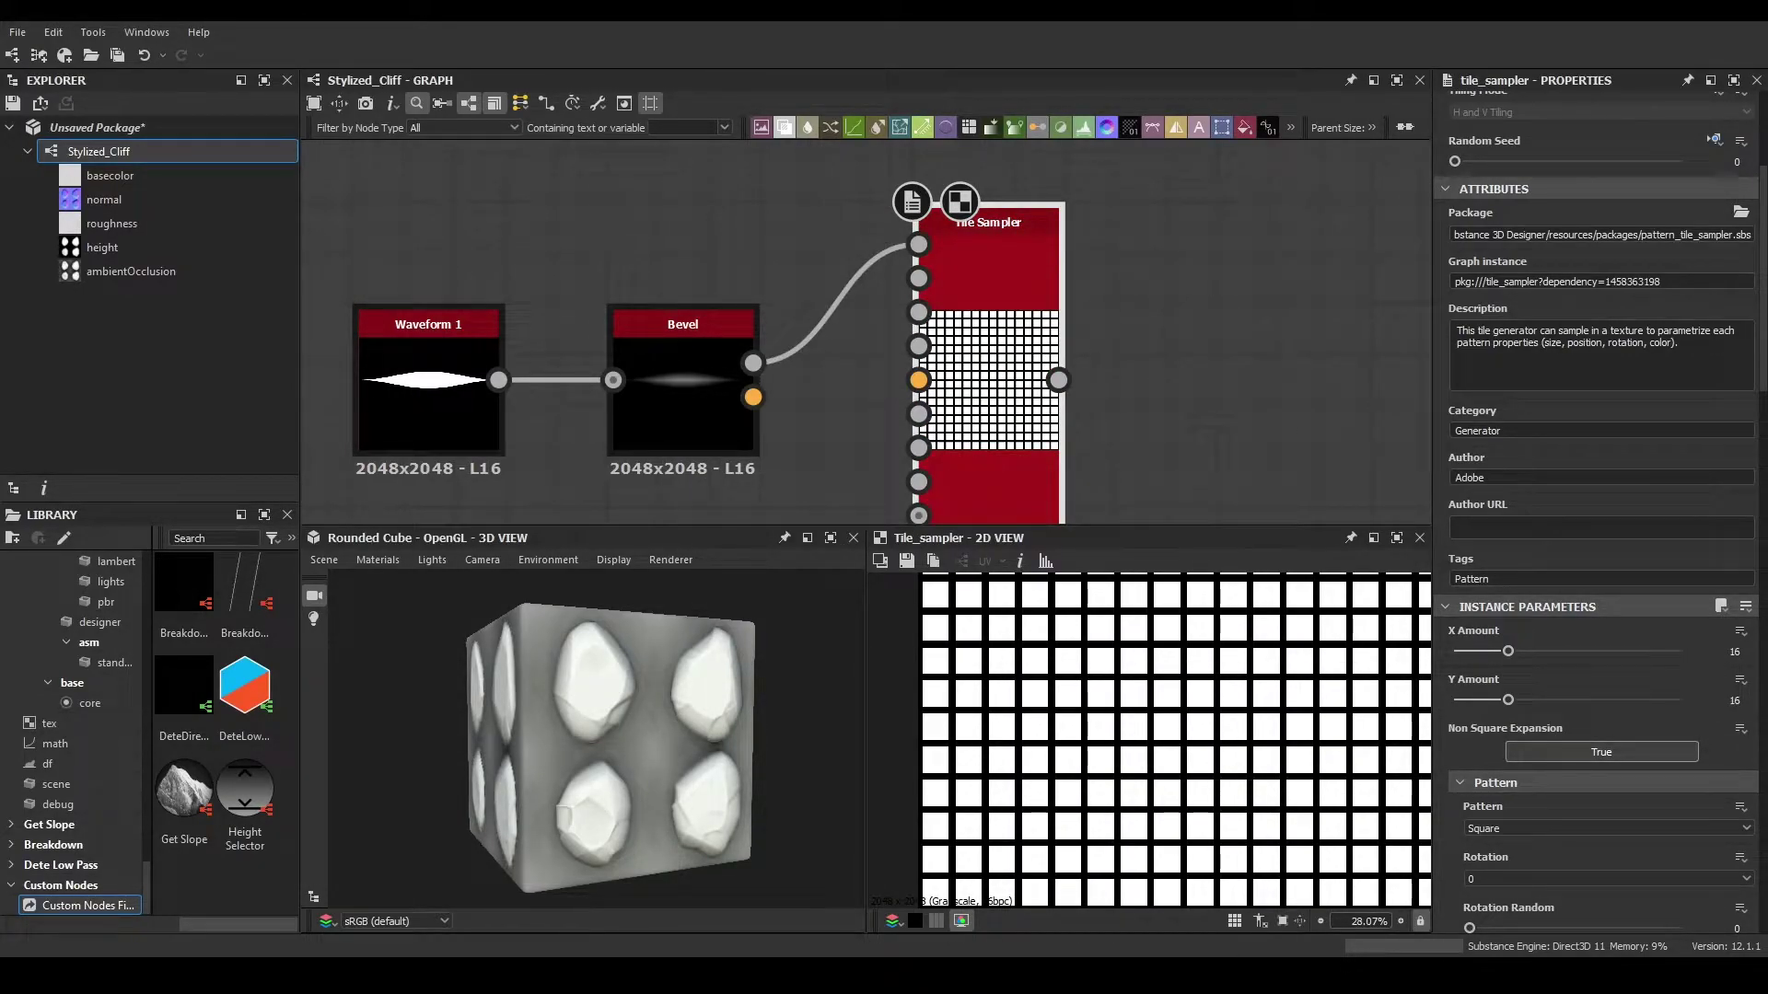
- Set the Tile Sampler's X Amount and Y Amount to 5 and its Pattern to Pattern Input
click(1735, 651)
text(5)
key(Tab)
text(5)
key(Return)
scroll(1487, 783, down, 1)
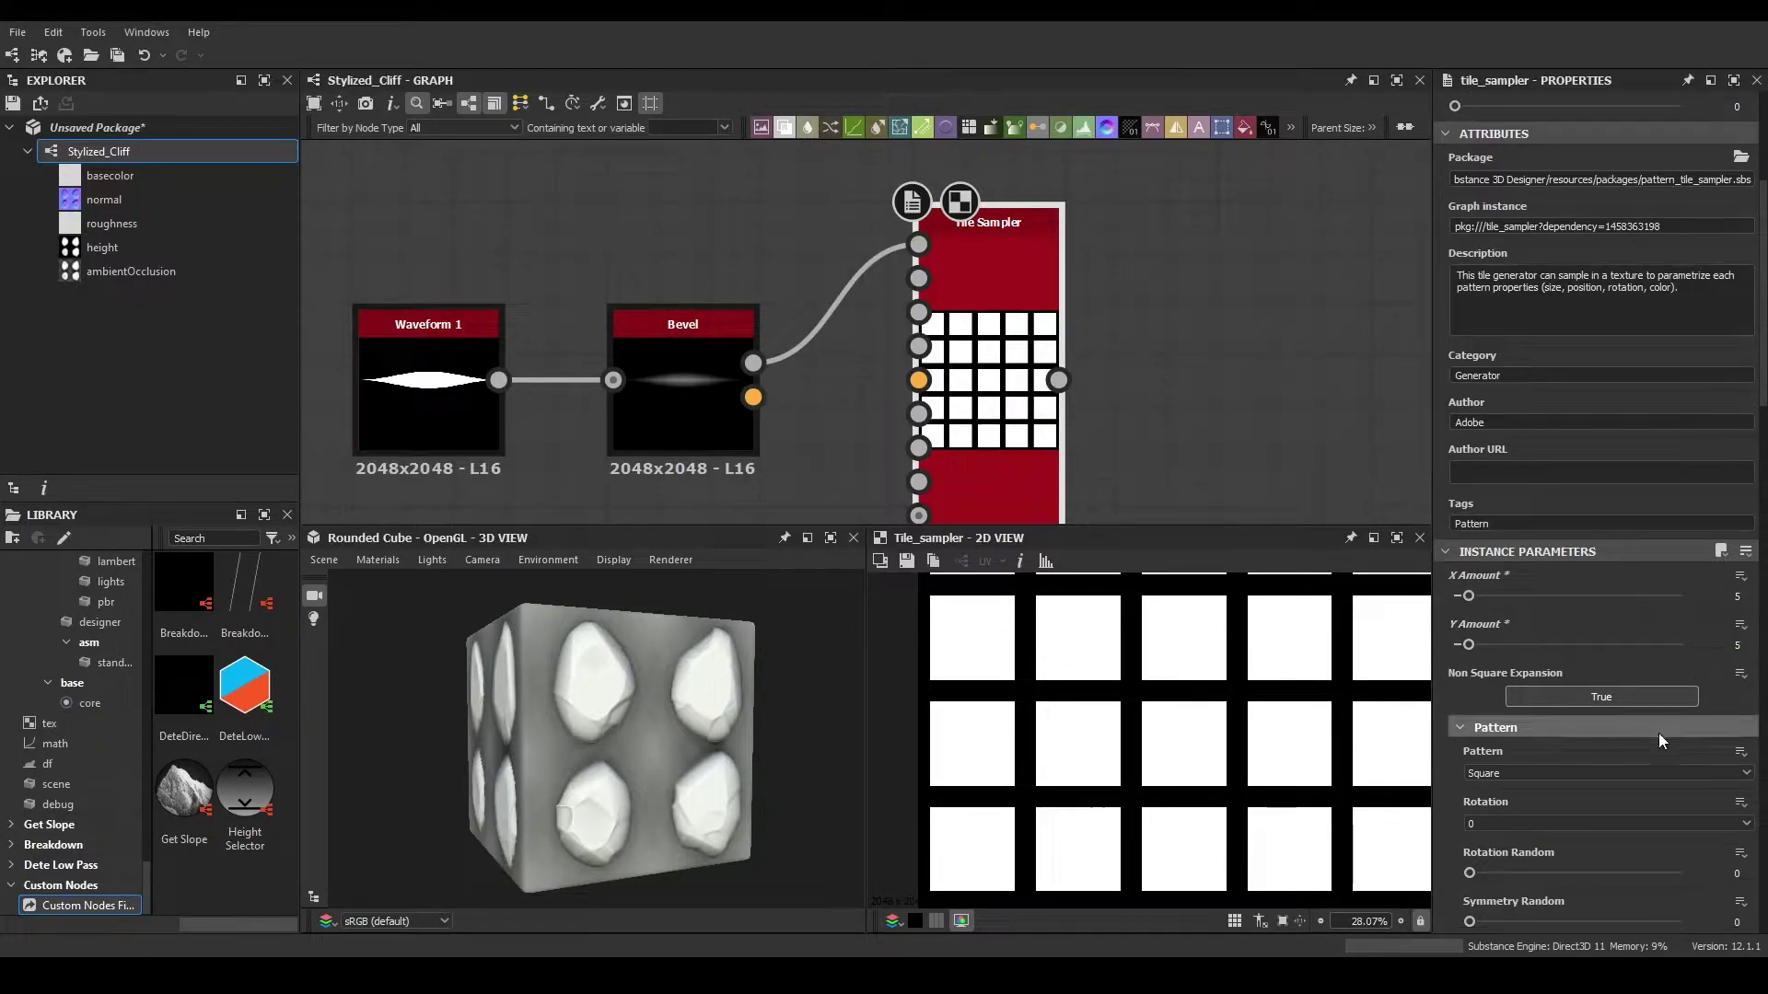
click(1489, 773)
click(1494, 789)
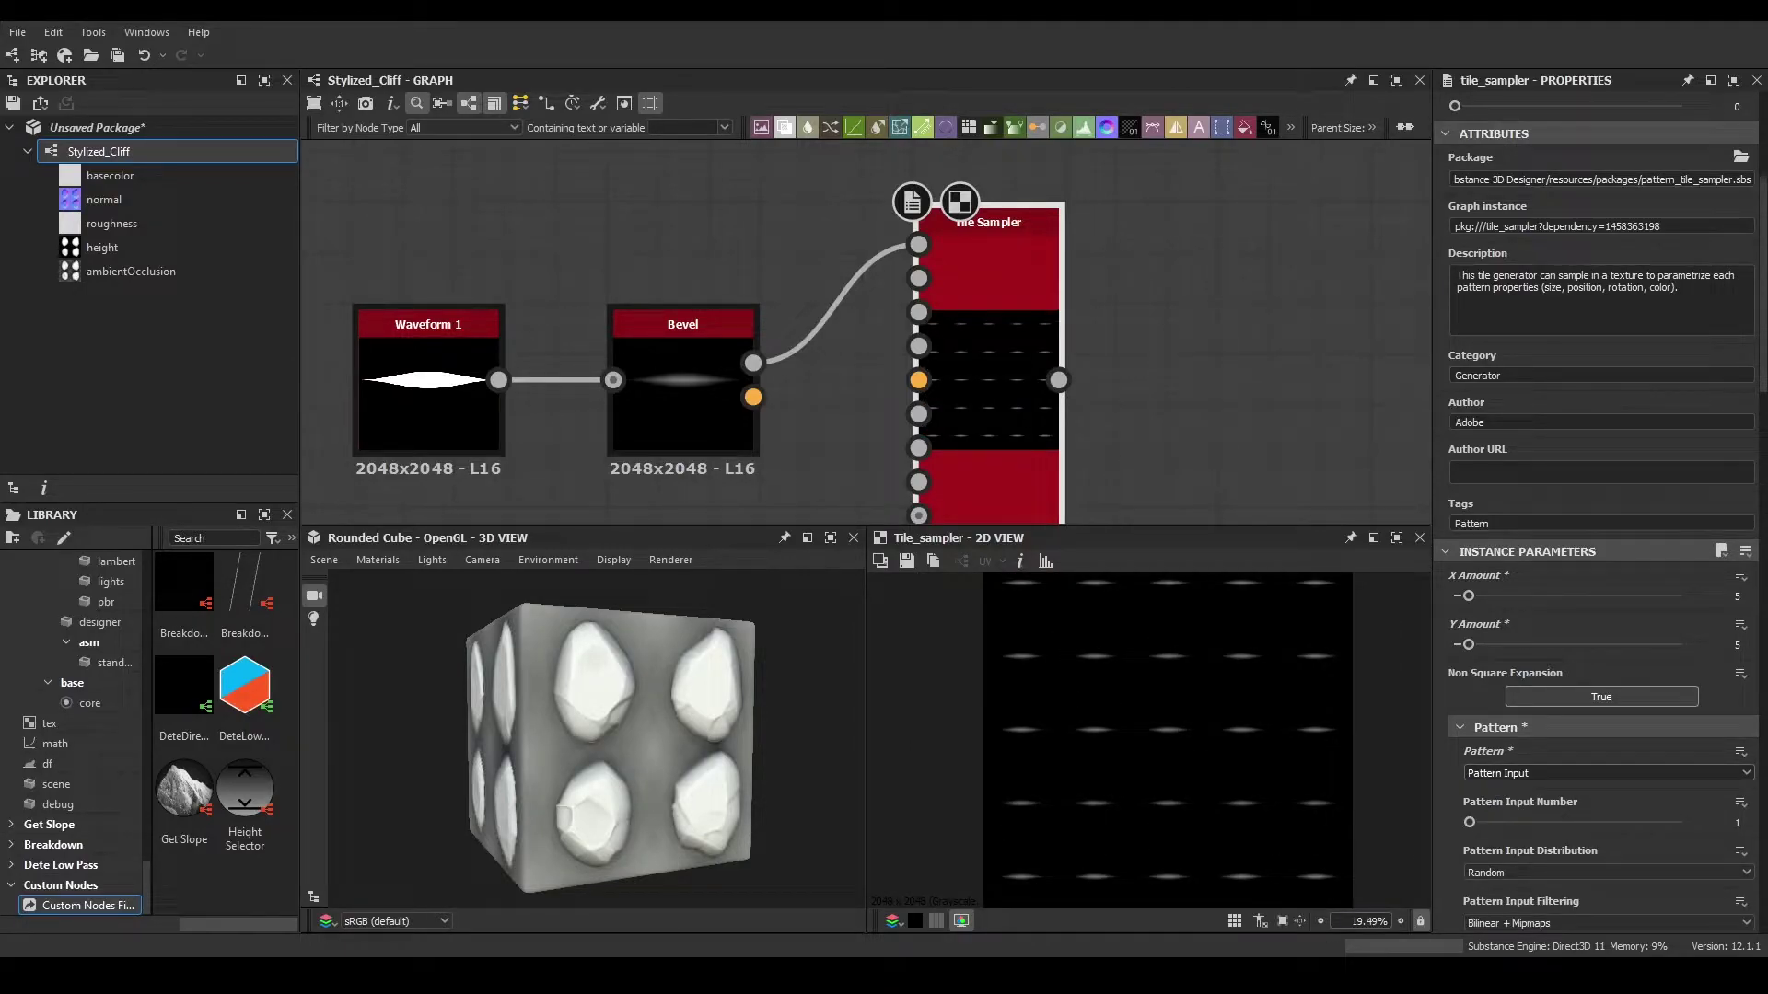
- Set the Tile Sampler's Size X to 1.5, Scale to 0.5 and Scale Random to 0.5
scroll(1627, 783, down, 10)
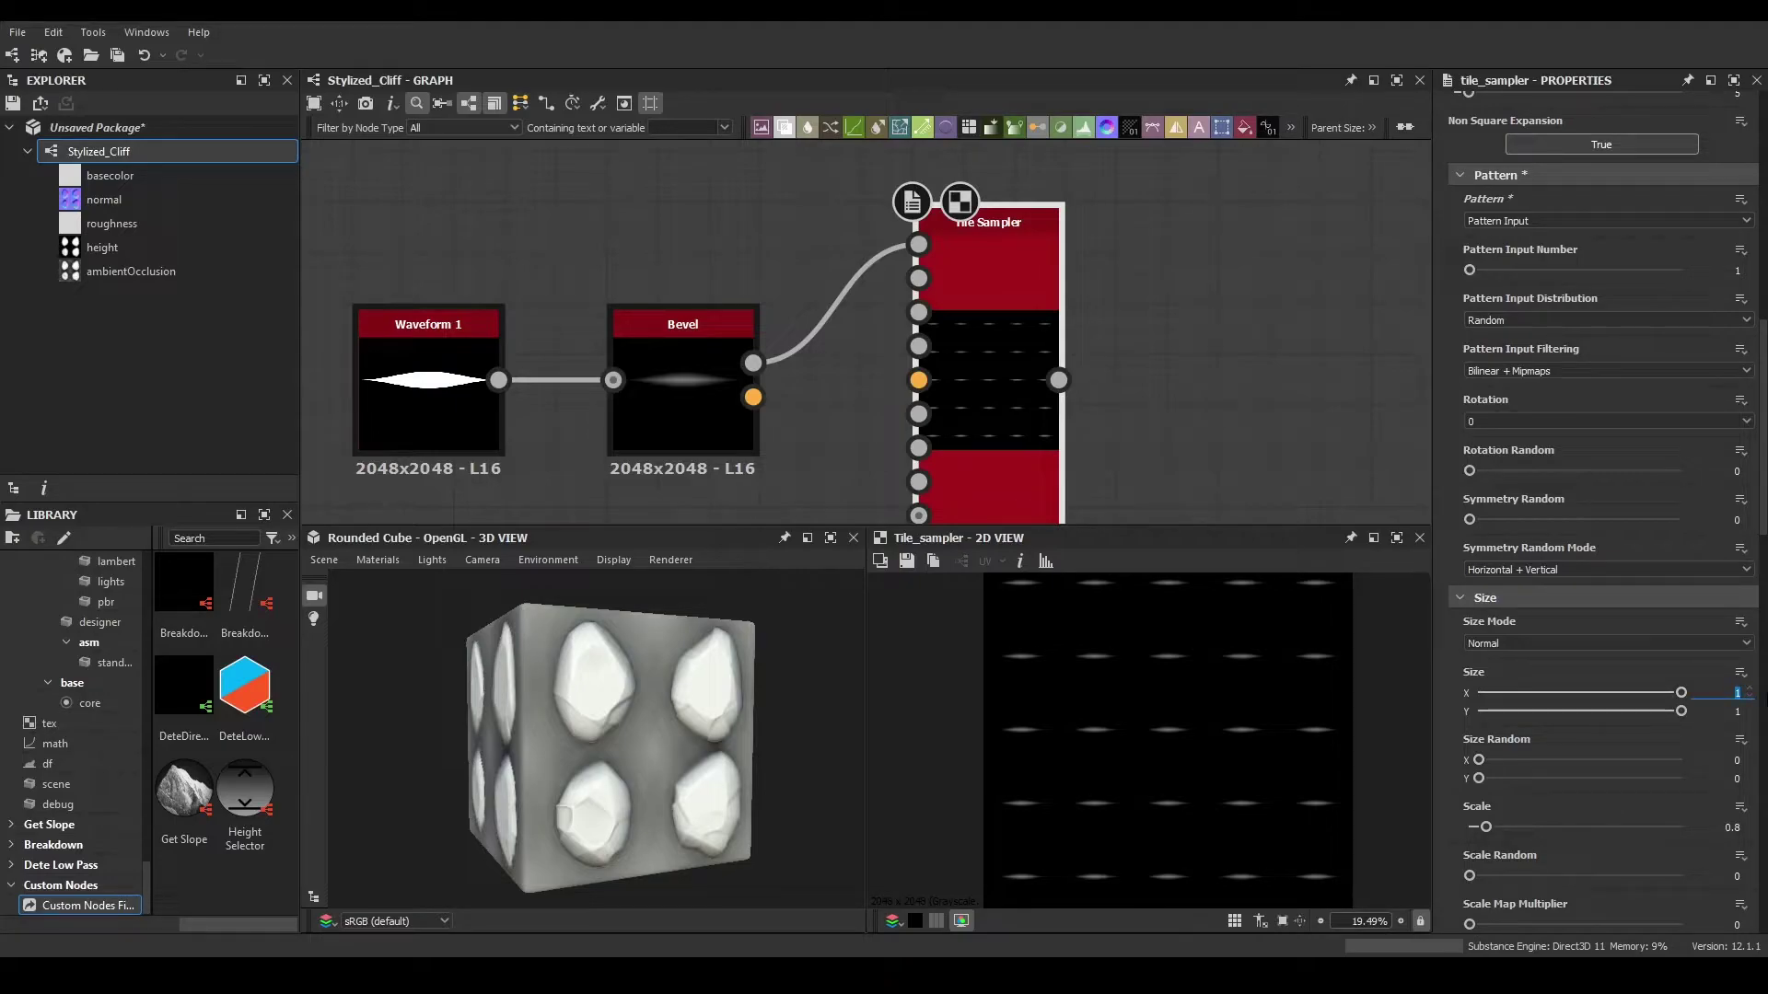
key(Return)
scroll(1106, 784, up, 4)
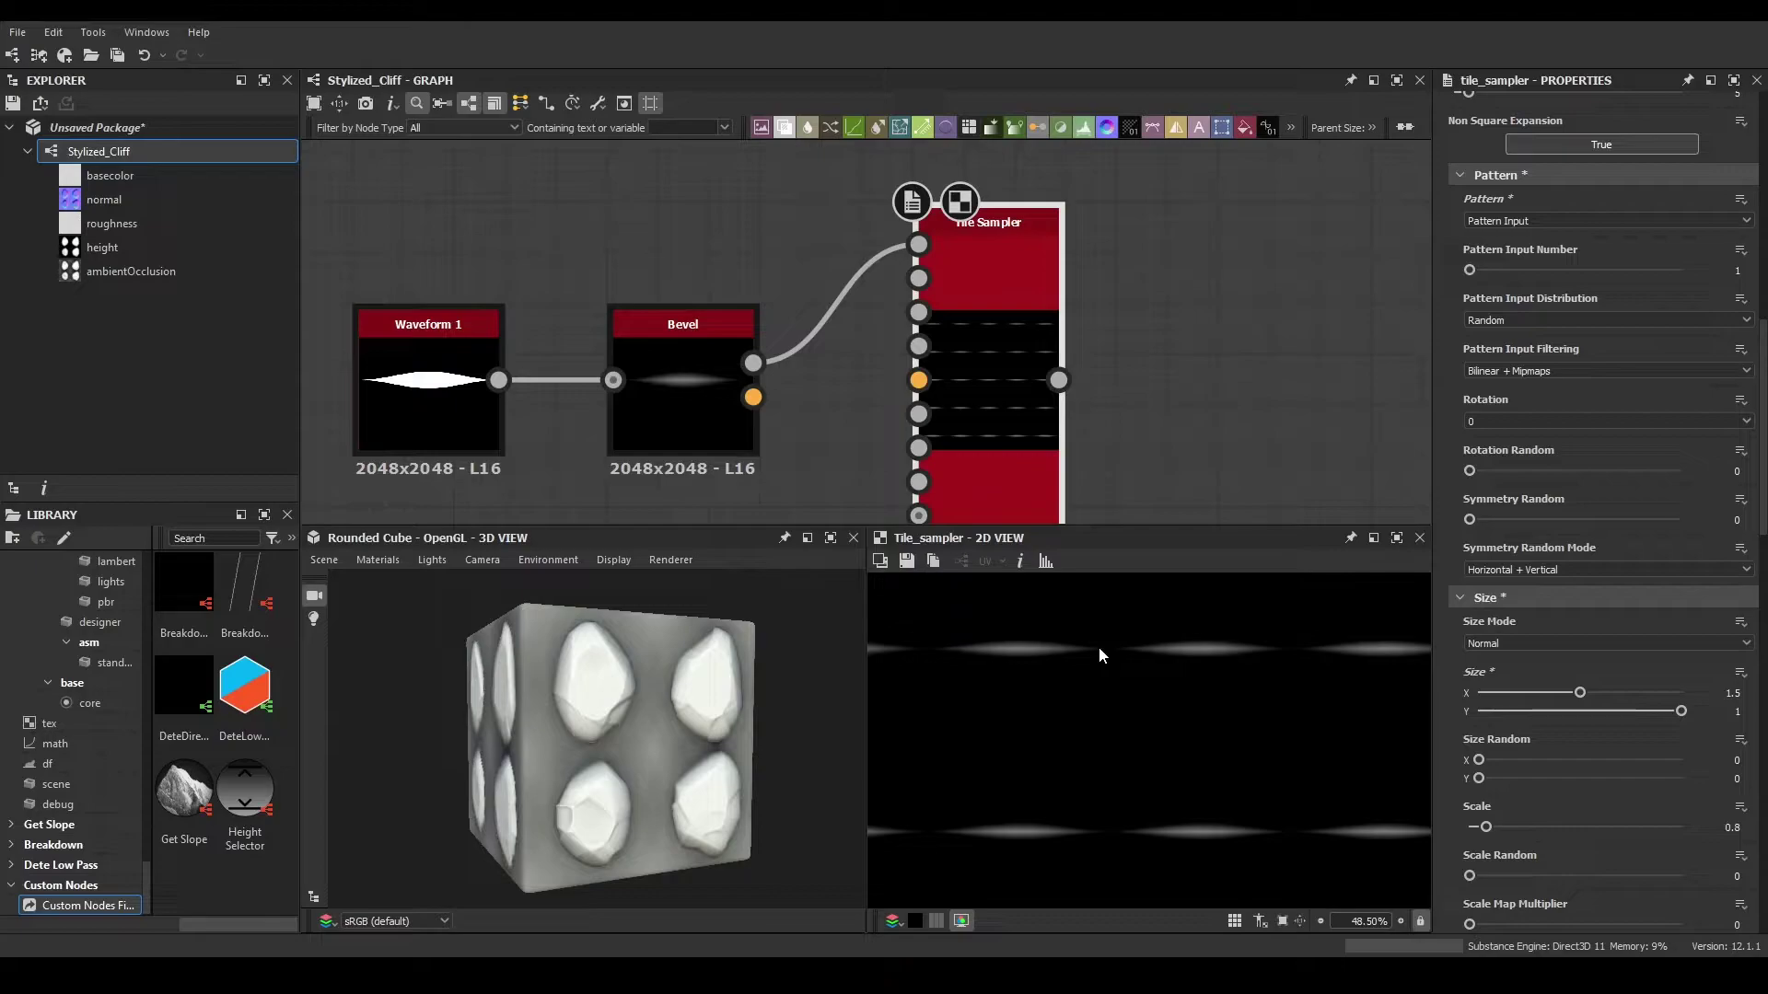
click(1708, 828)
text(0.5)
key(Return)
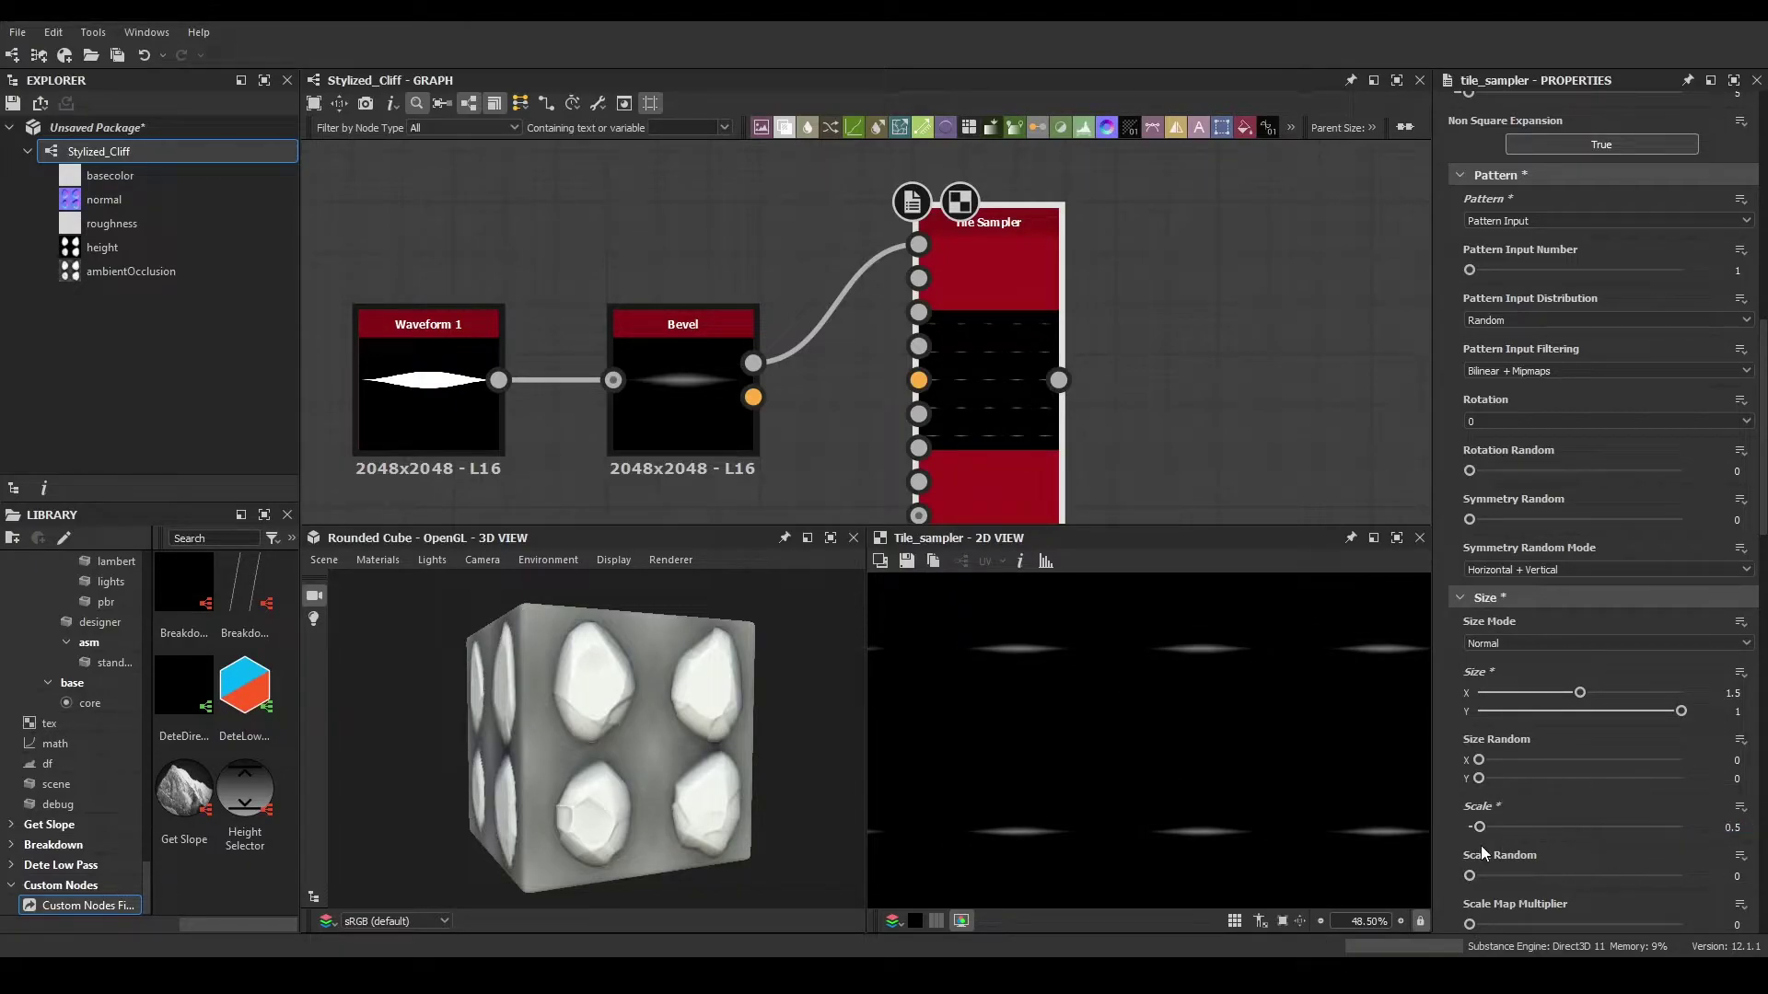
text(0.5)
key(Return)
scroll(1092, 698, down, 3)
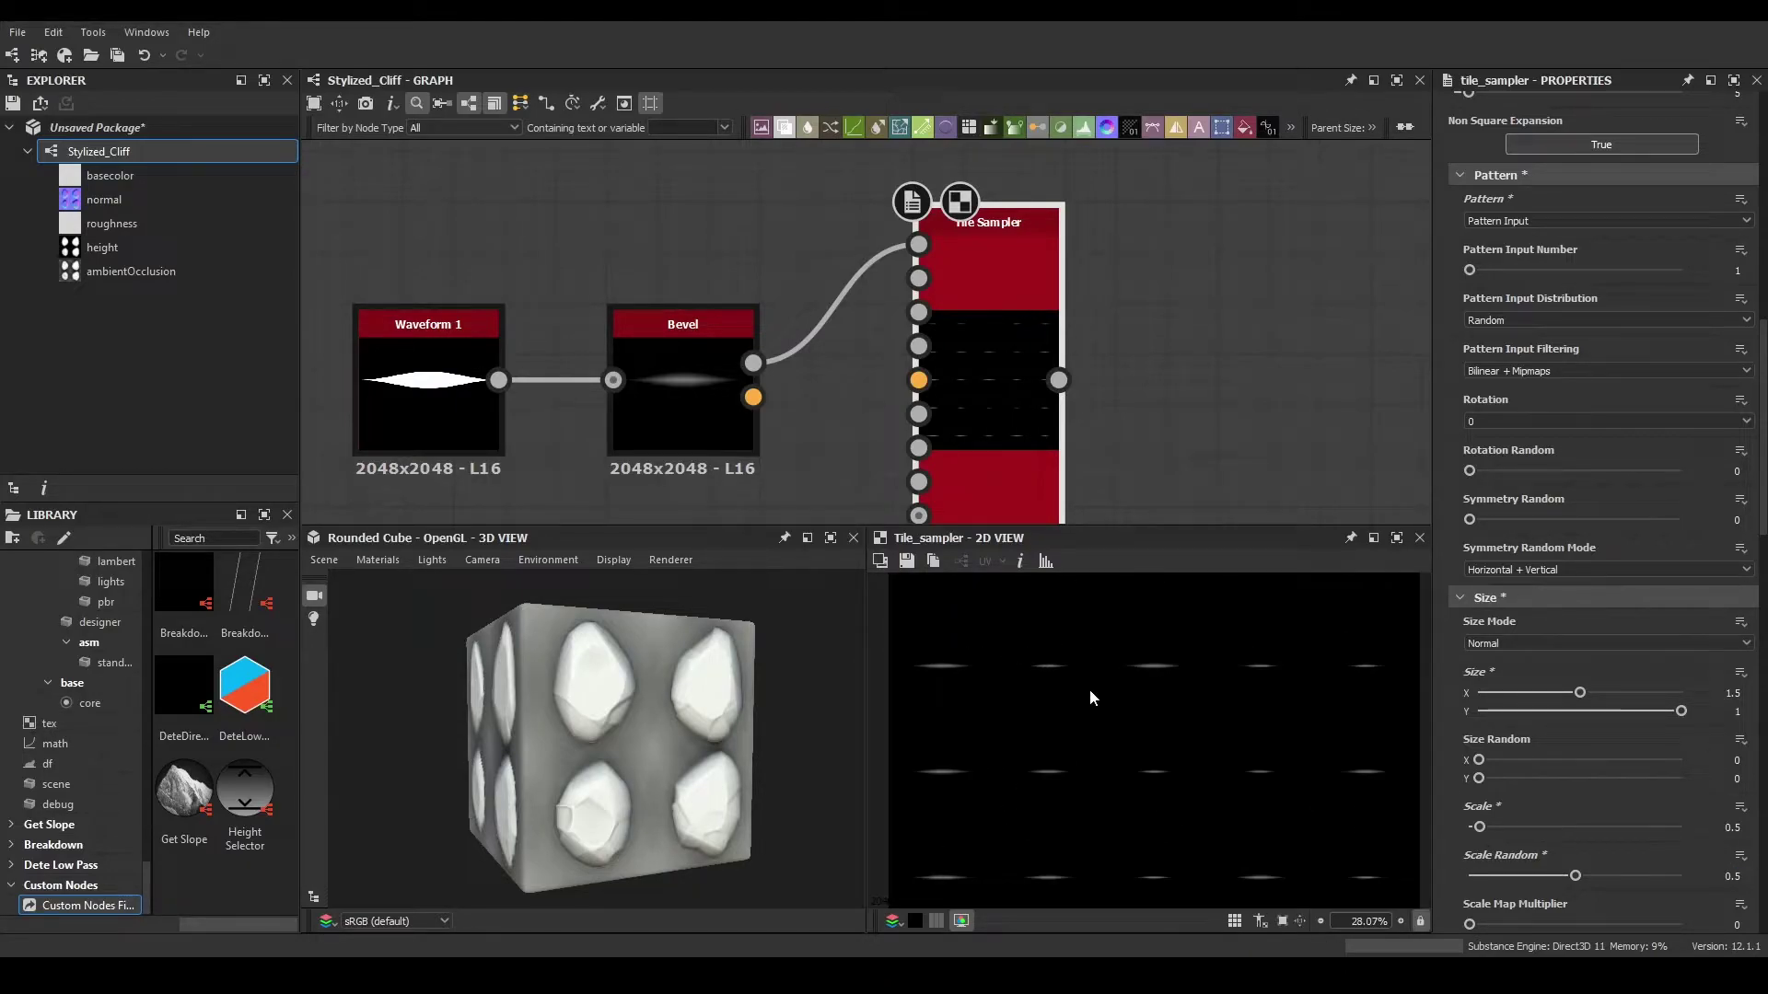
scroll(1090, 698, down, 2)
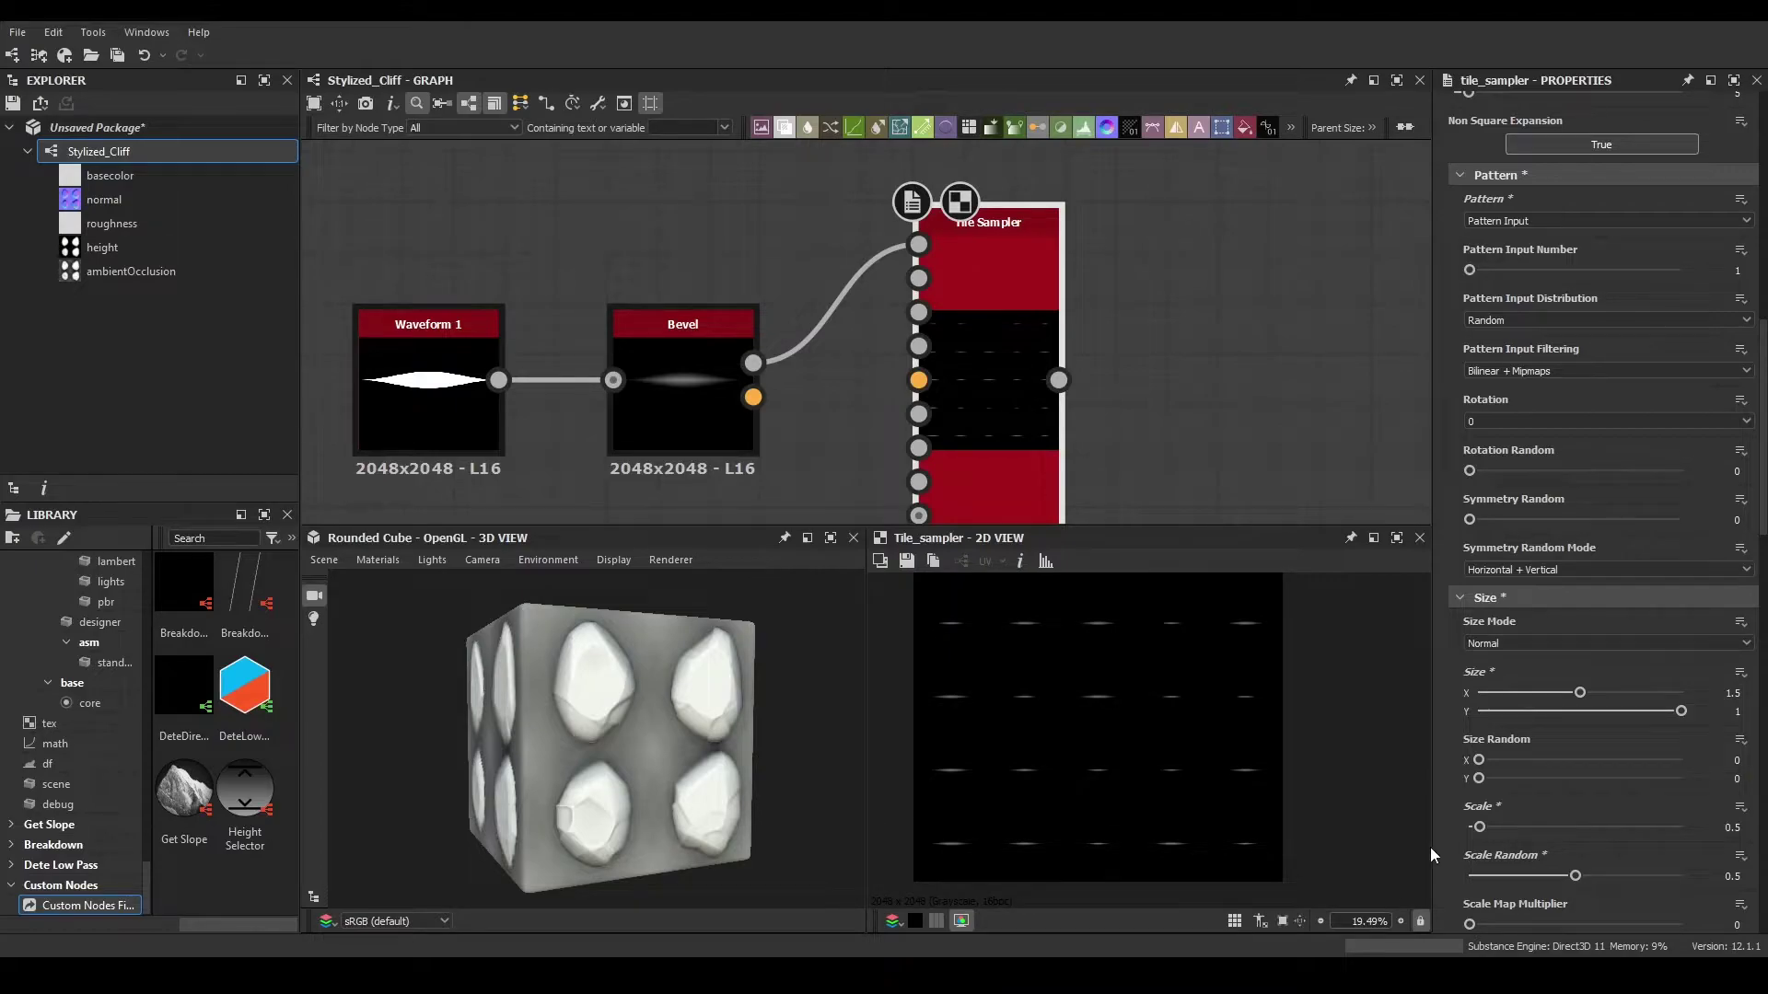
- Scatter the Tile Sampler's shapes with an Offset of 0.5 and a Position Random of about 6.84
scroll(1464, 846, down, 3)
click(1729, 766)
text(4.5)
key(Return)
click(1714, 813)
text(0.5)
key(Return)
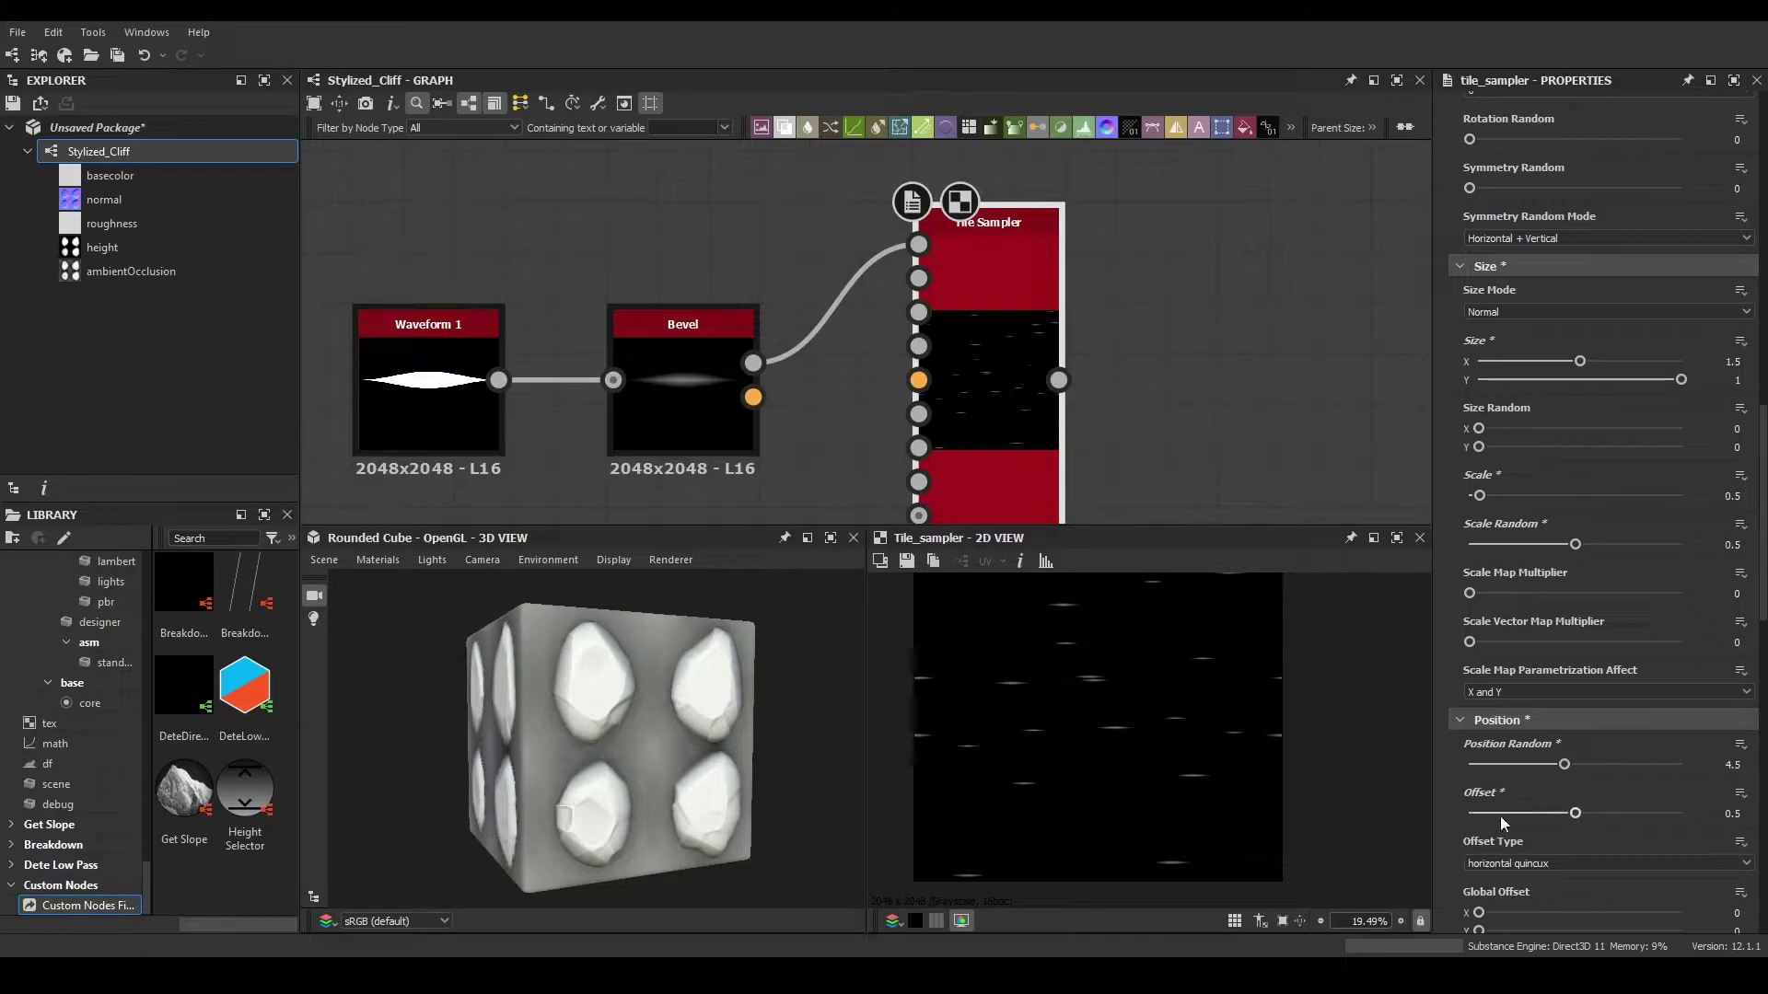
click(1729, 764)
text(3)
key(Return)
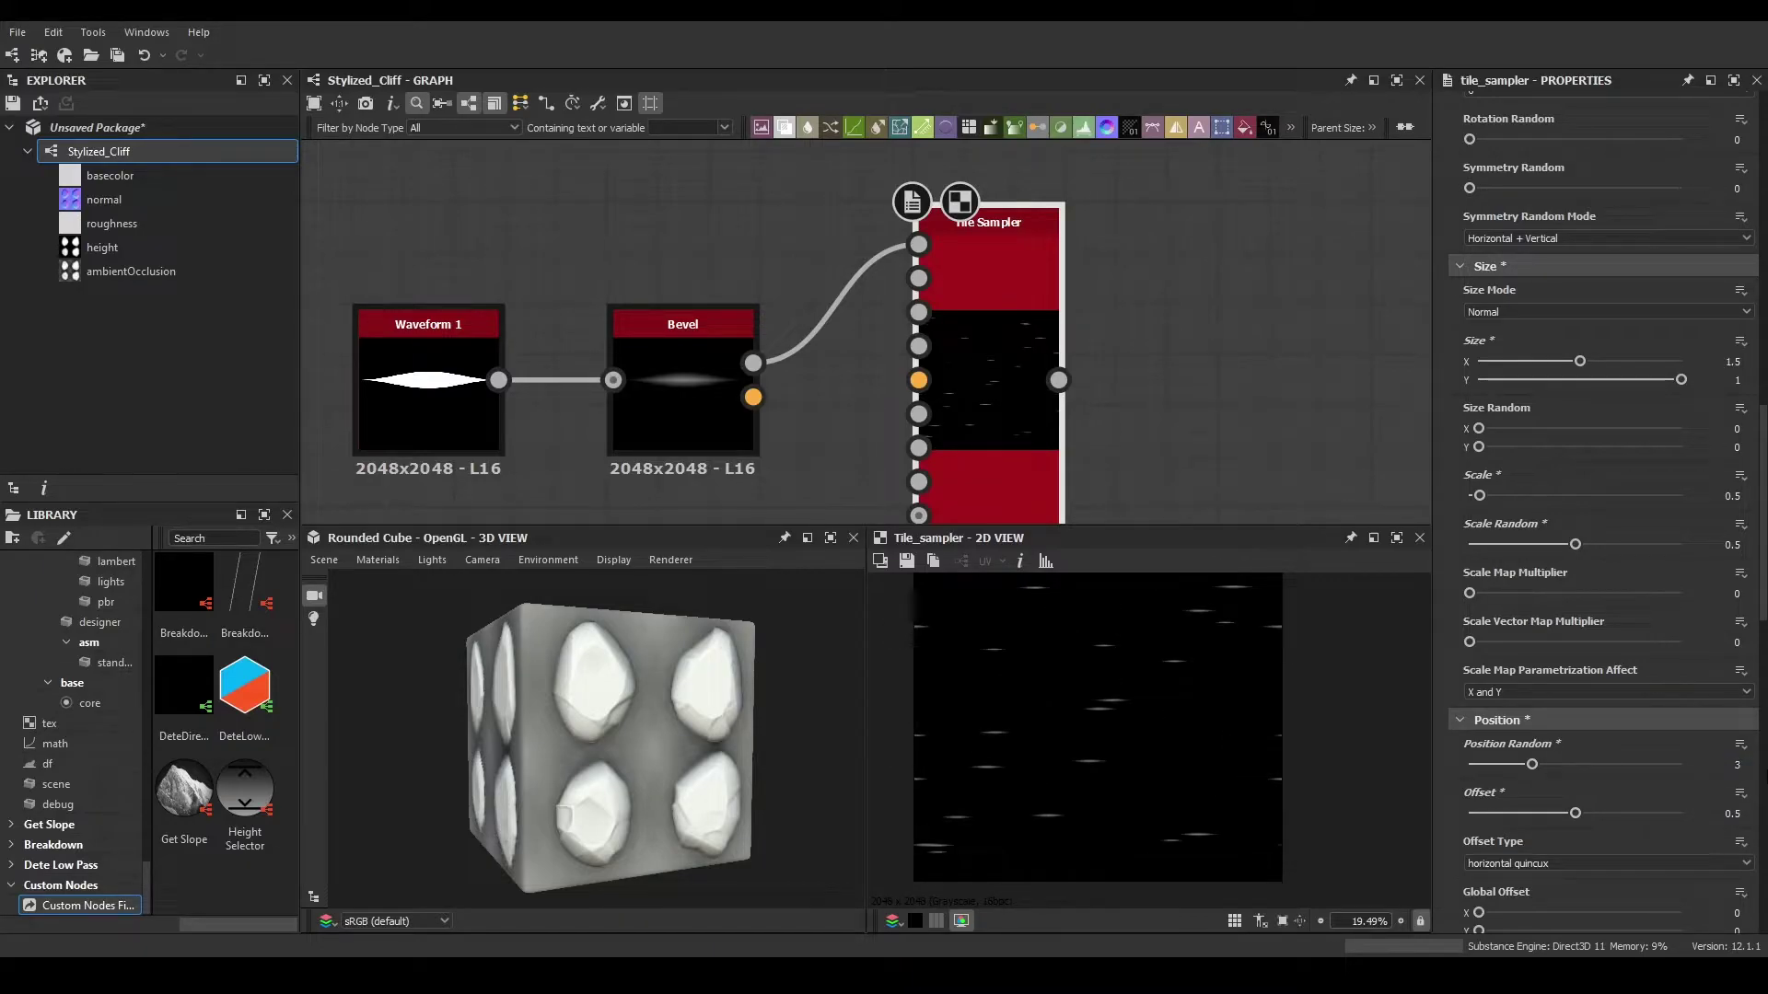
drag(1532, 765, 1614, 766)
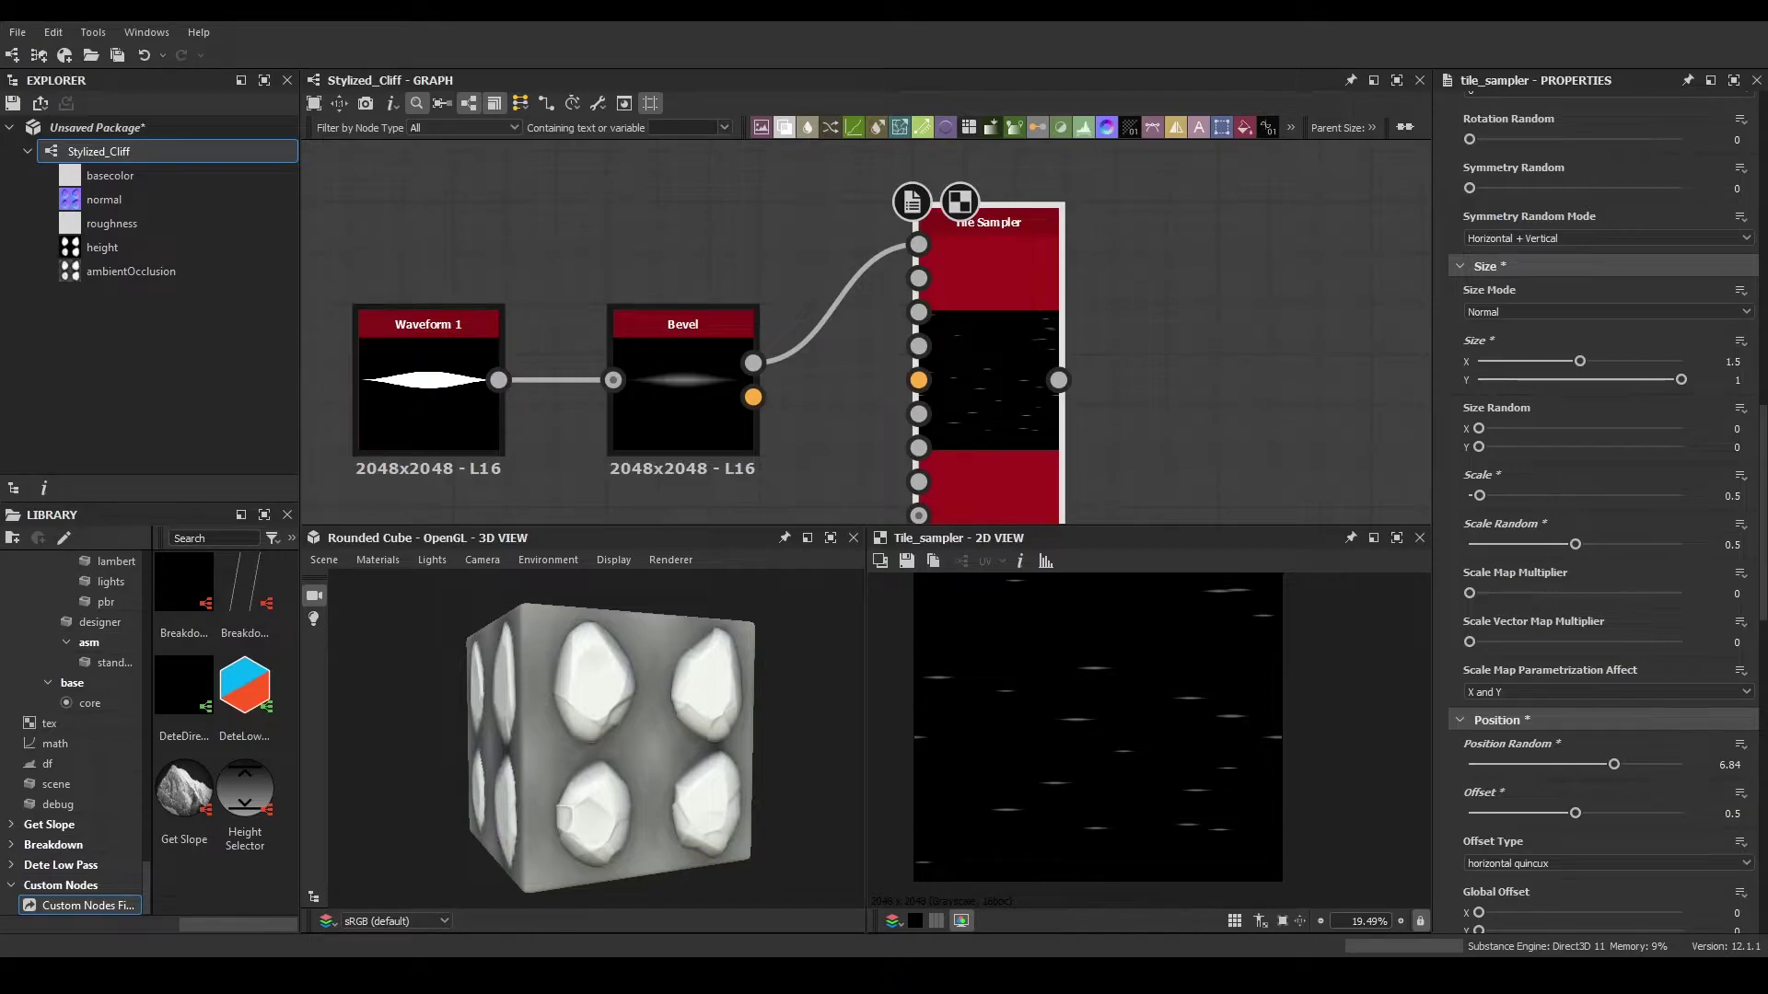
- Randomize the orientation of the Tile Sampler's shapes by raising Rotation Random to 1
scroll(1510, 763, down, 9)
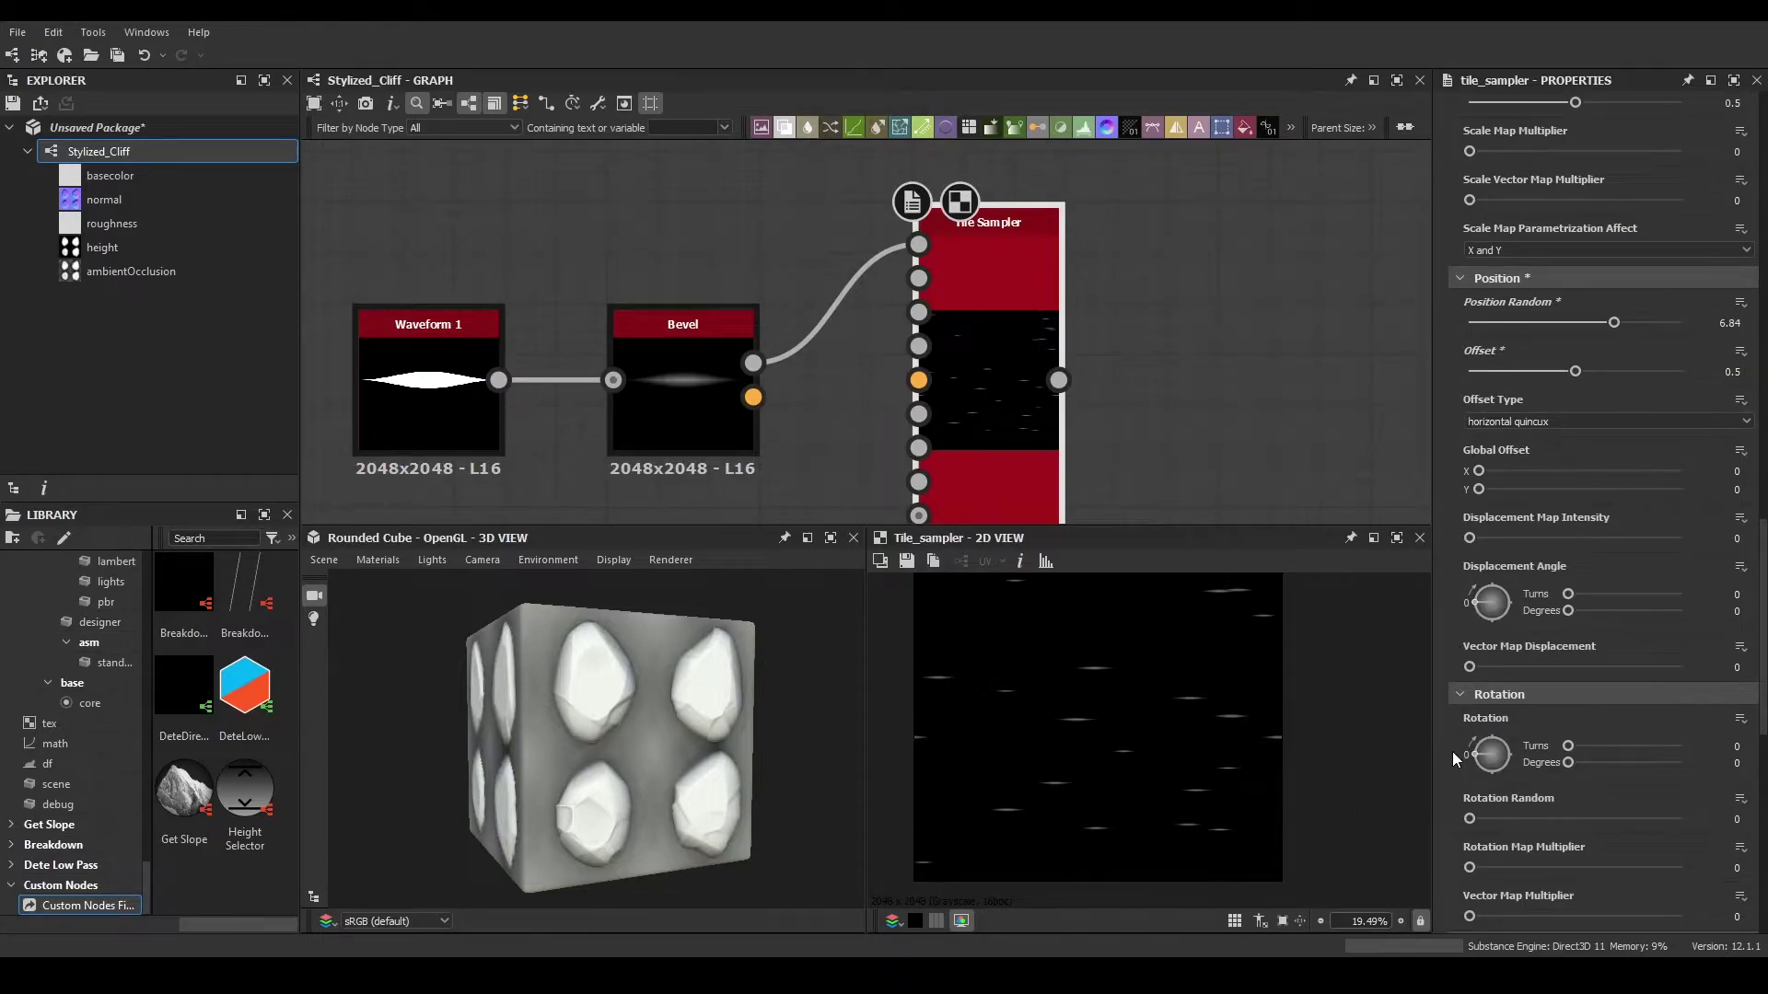
click(1737, 764)
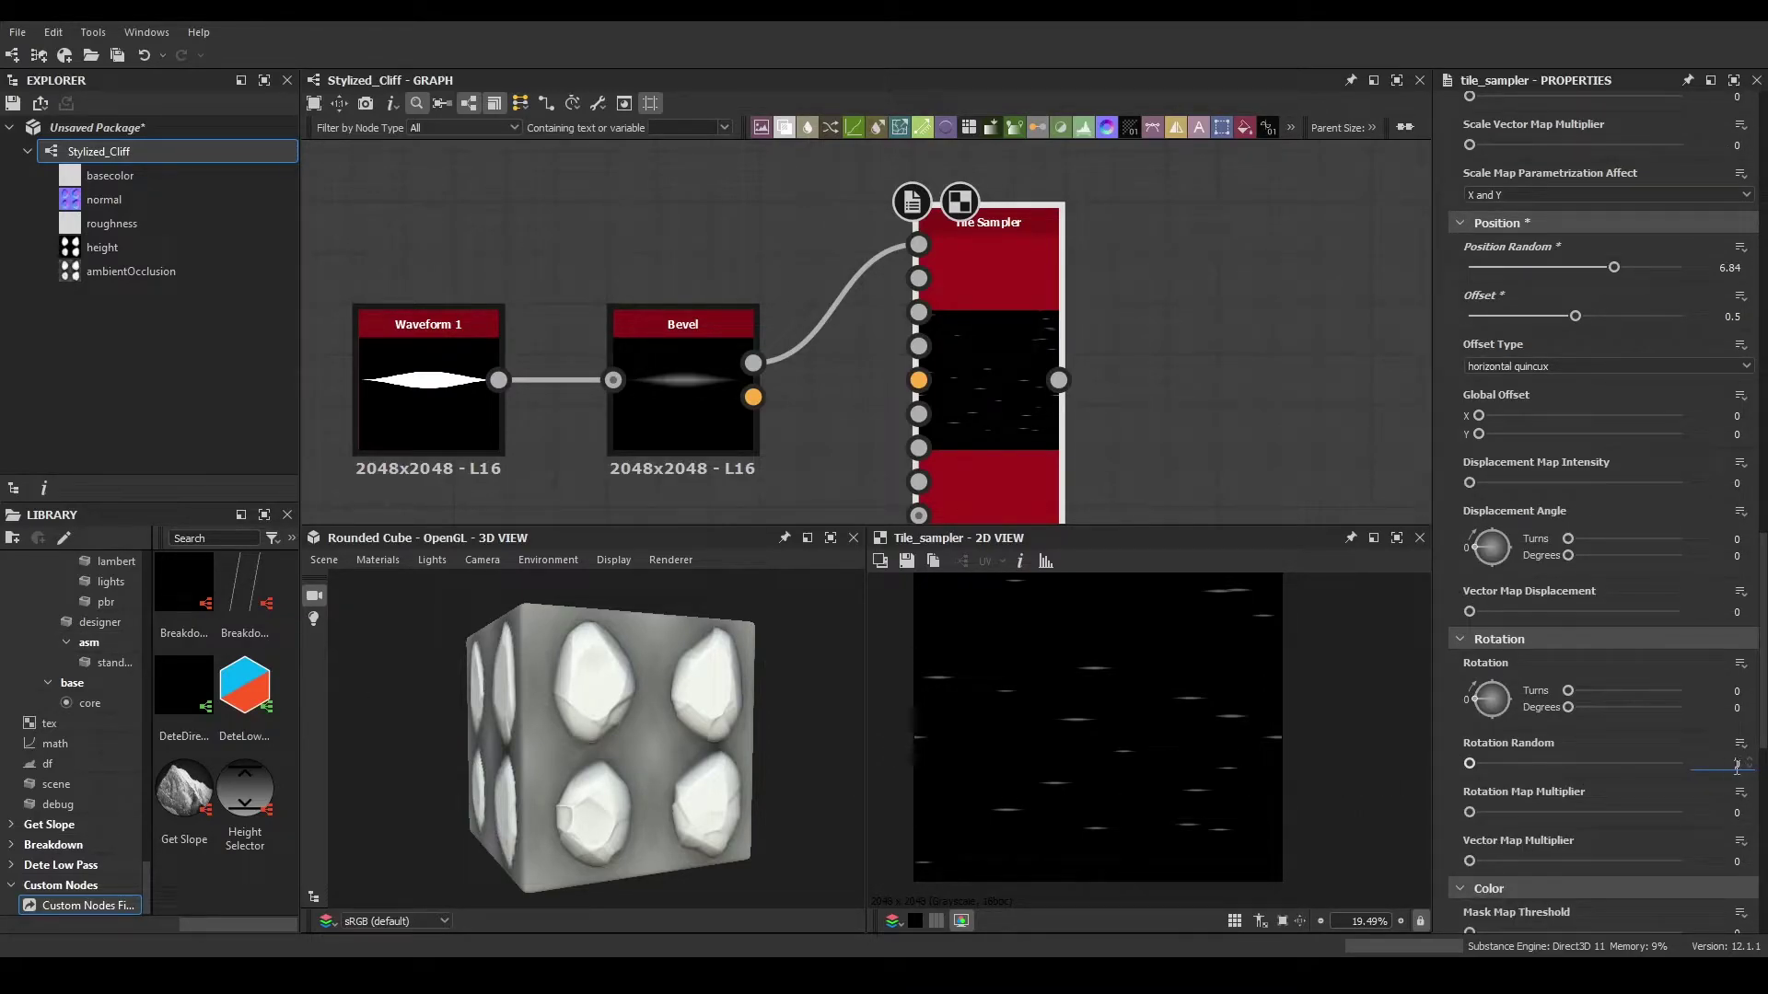
text(.7)
key(Return)
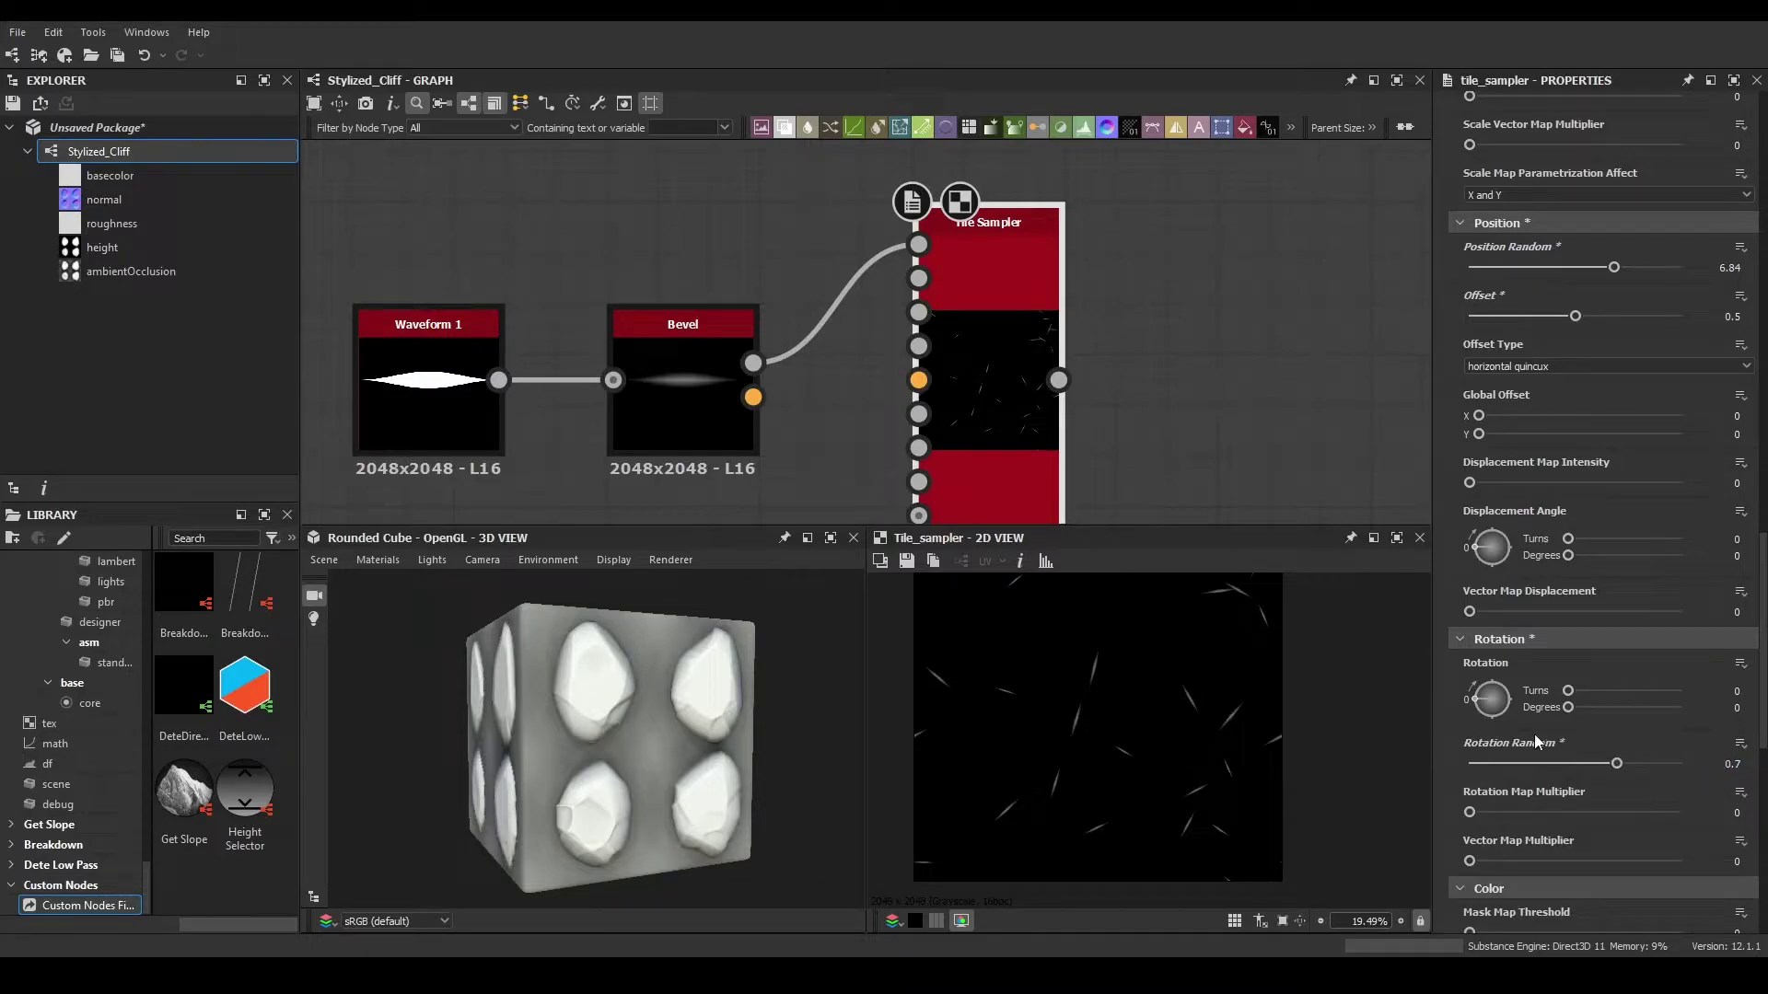
drag(1602, 765, 1720, 766)
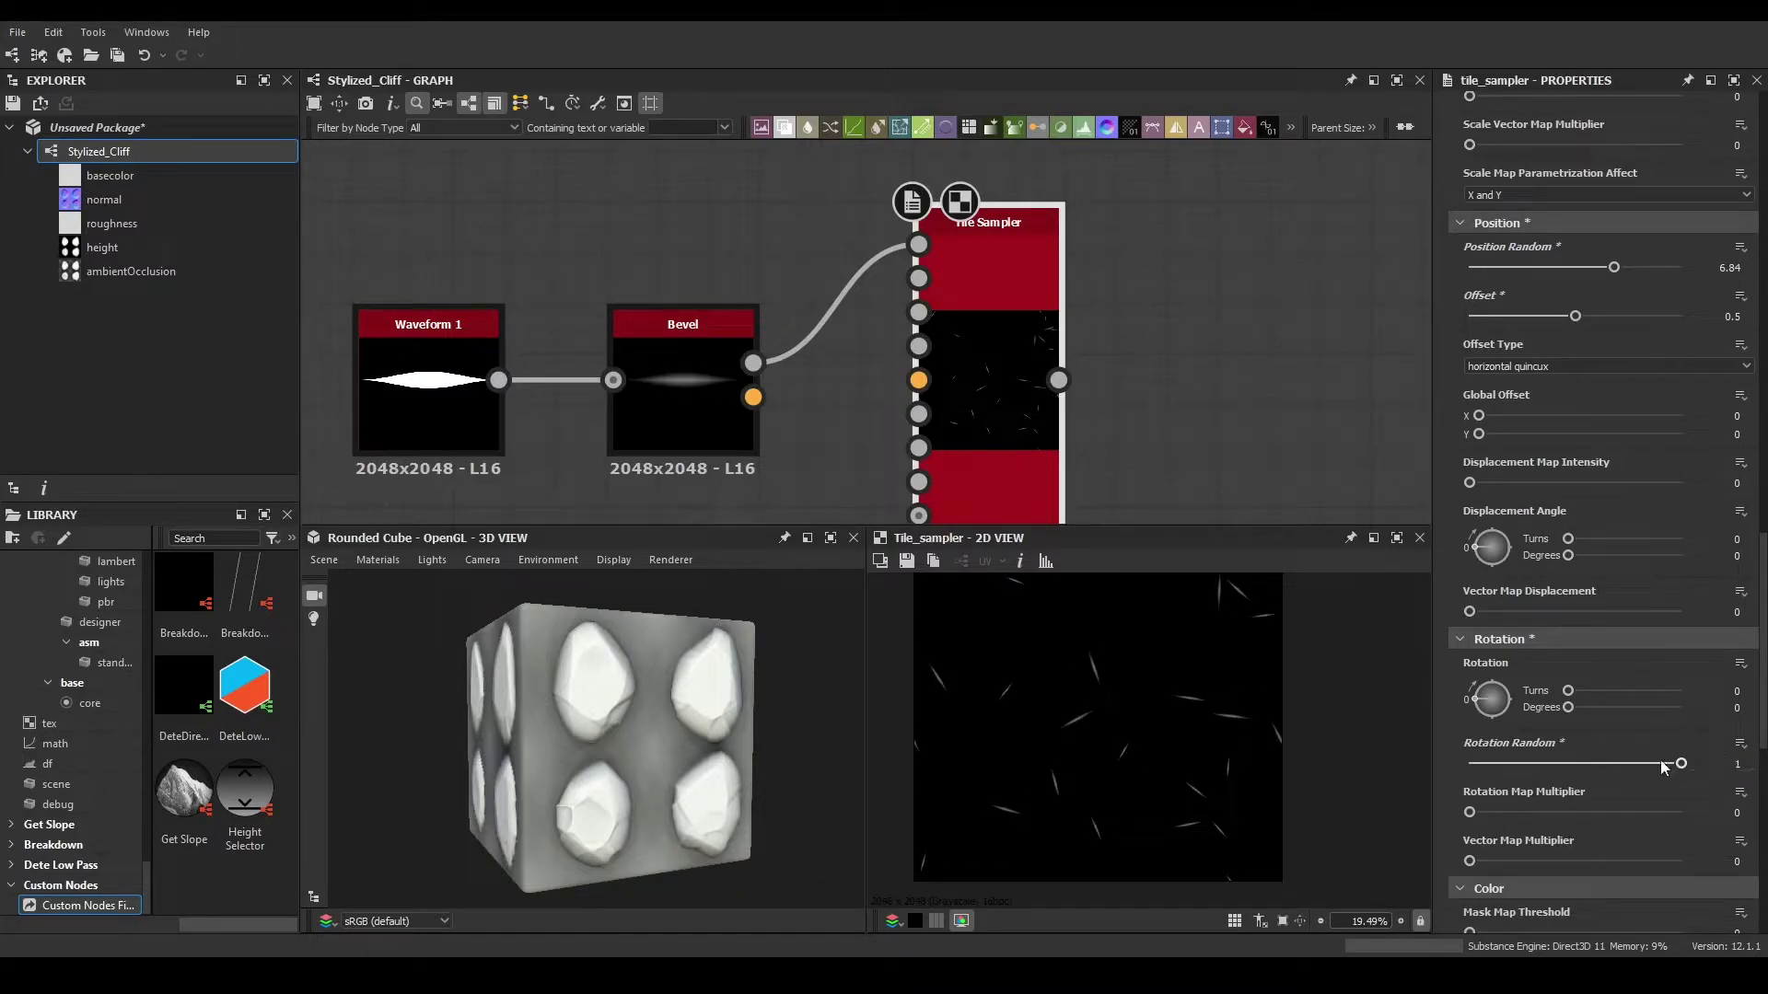
scroll(1256, 710, down, 1)
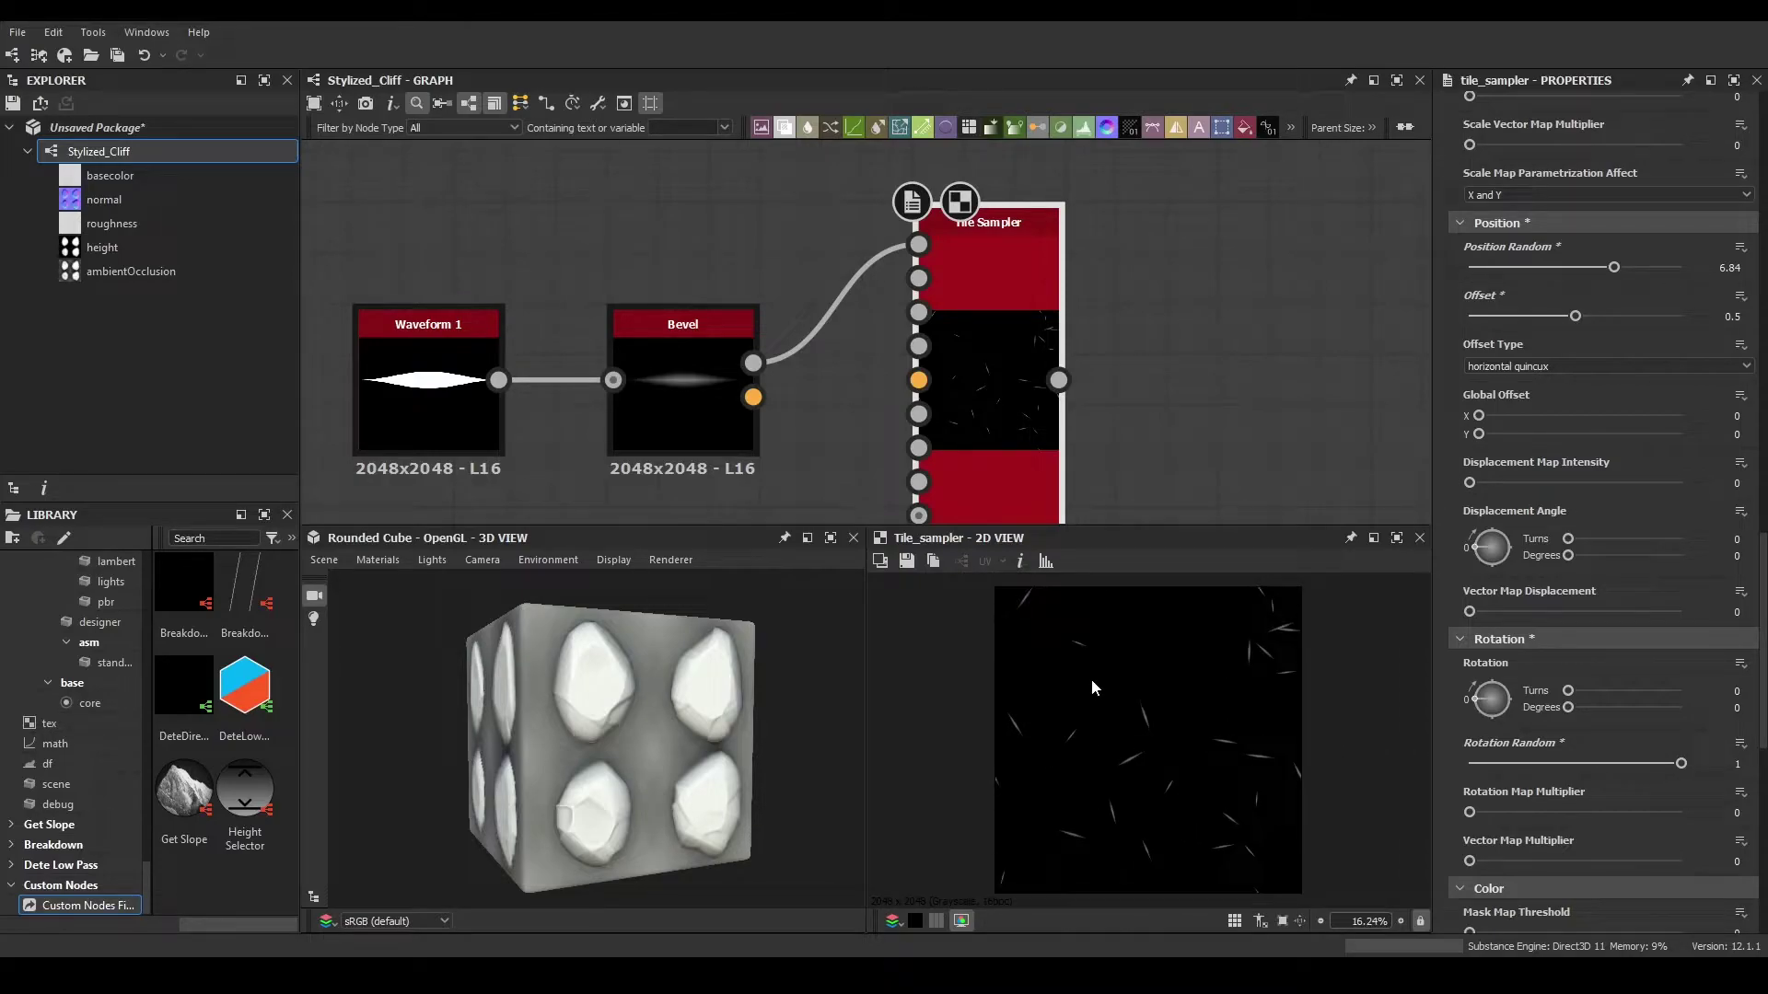
- Add an Auto Levels node after the Tile Sampler and compare the two outputs up close in the 2D preview
middle_drag(1287, 401, 1087, 391)
drag(857, 370, 980, 370)
text(aut)
key(Down)
key(Return)
scroll(1103, 737, up, 1)
scroll(1156, 786, up, 15)
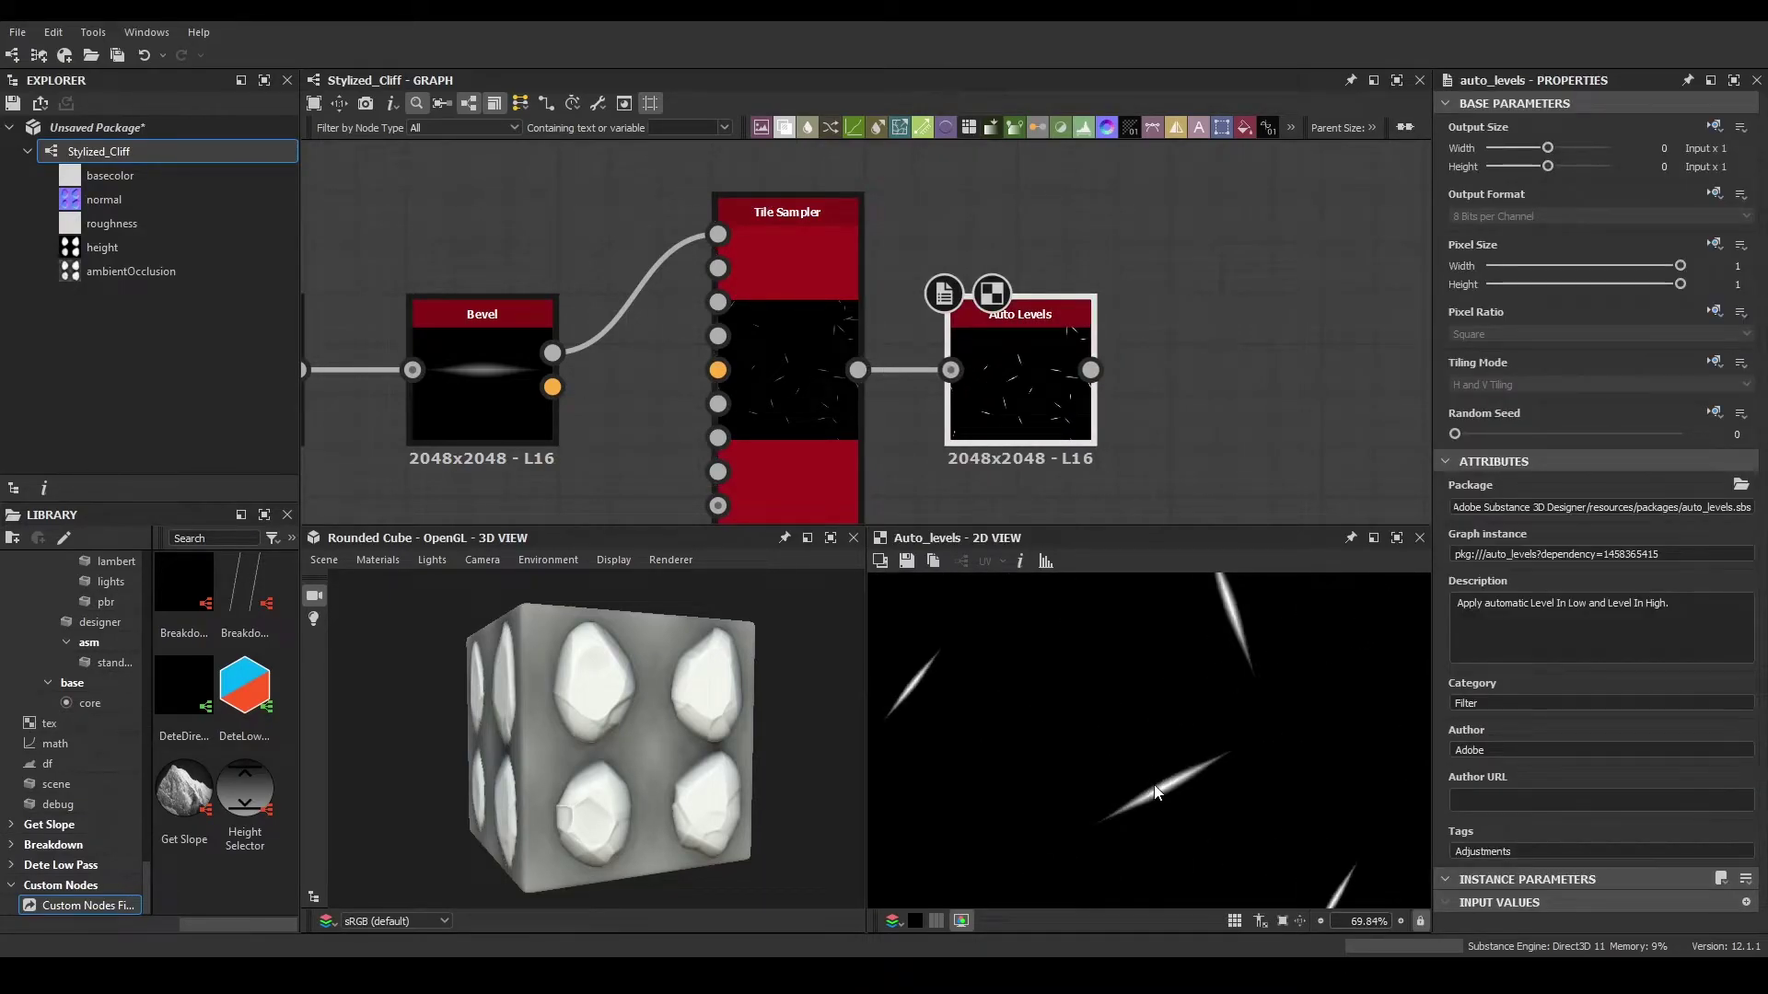
click(847, 453)
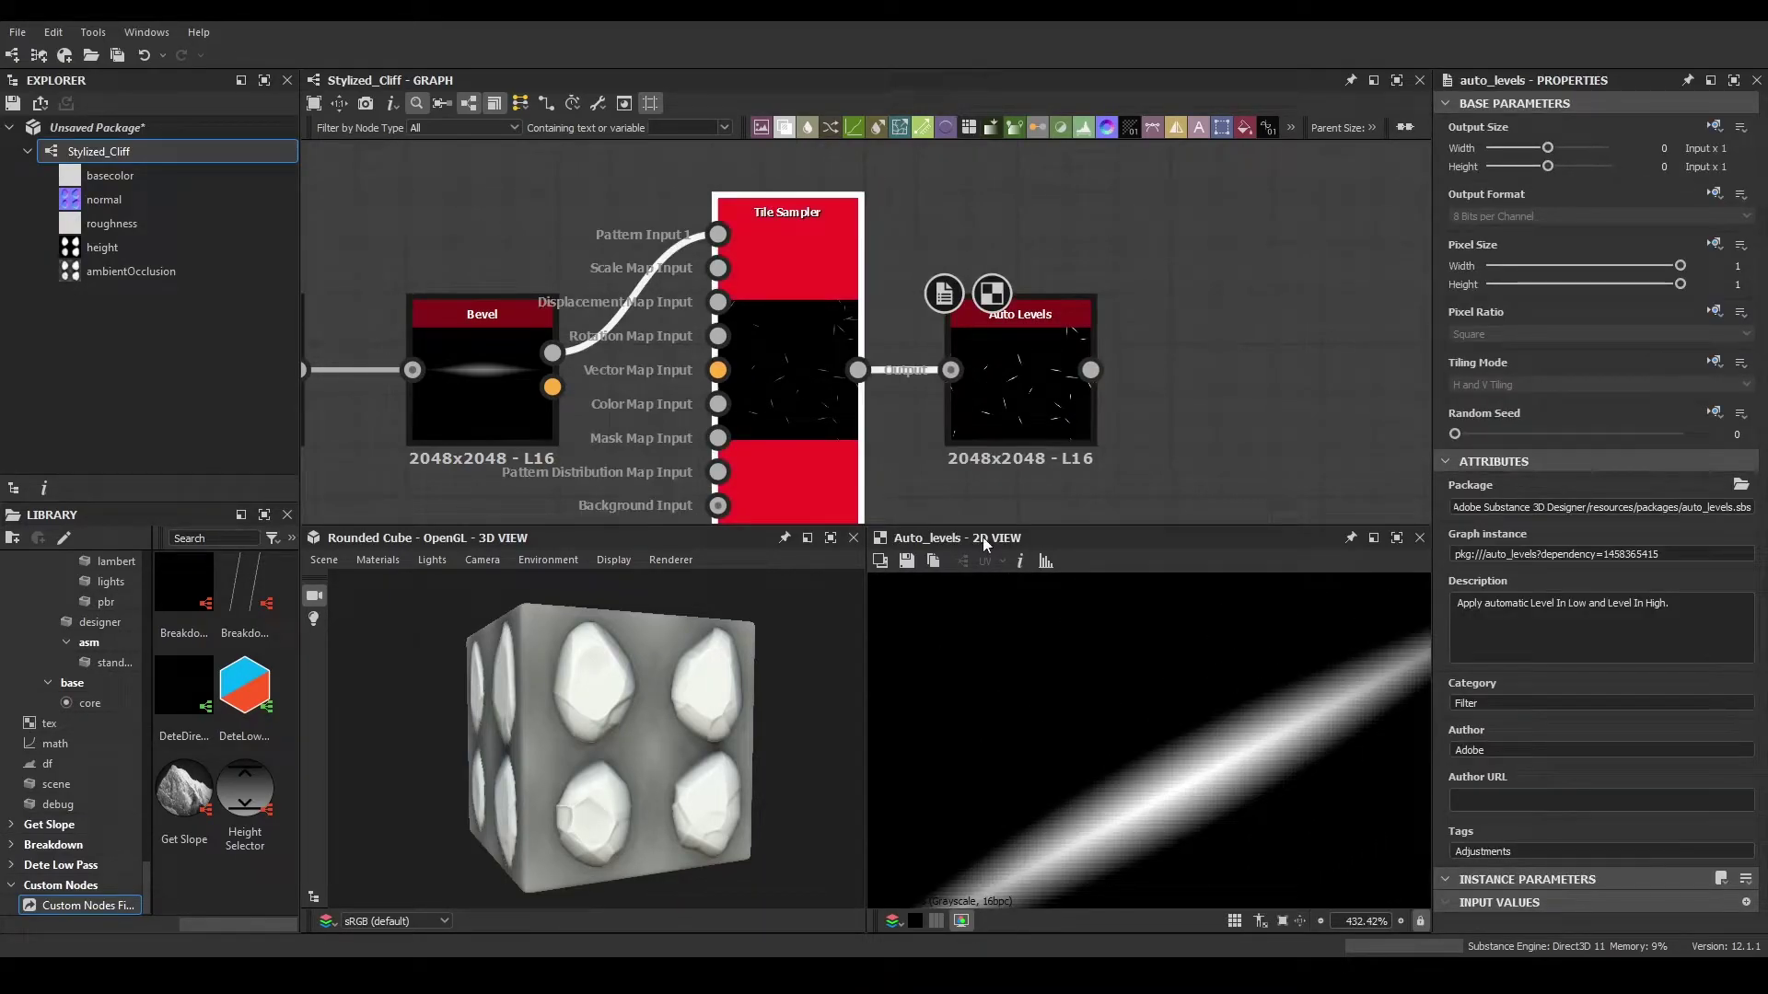
click(1065, 390)
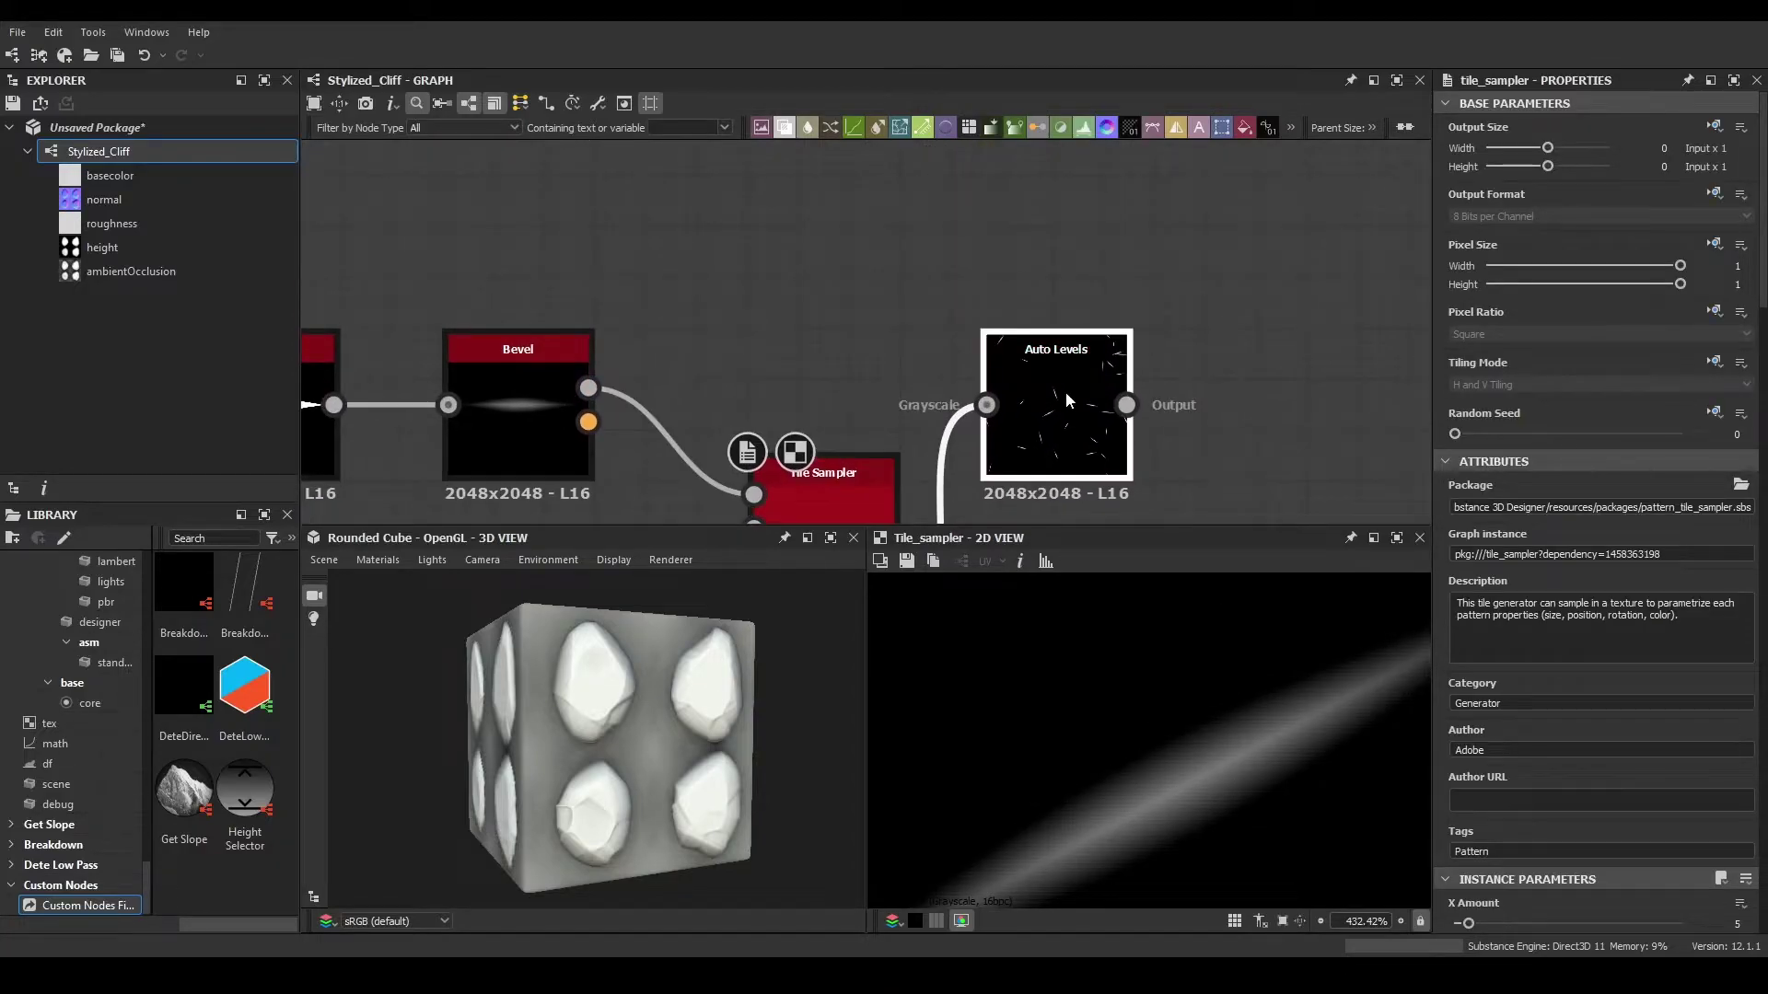
- Enclose the Waveform, Bevel, Tile Sampler and Auto Levels nodes in a frame titled "Slahes"
scroll(821, 263, down, 5)
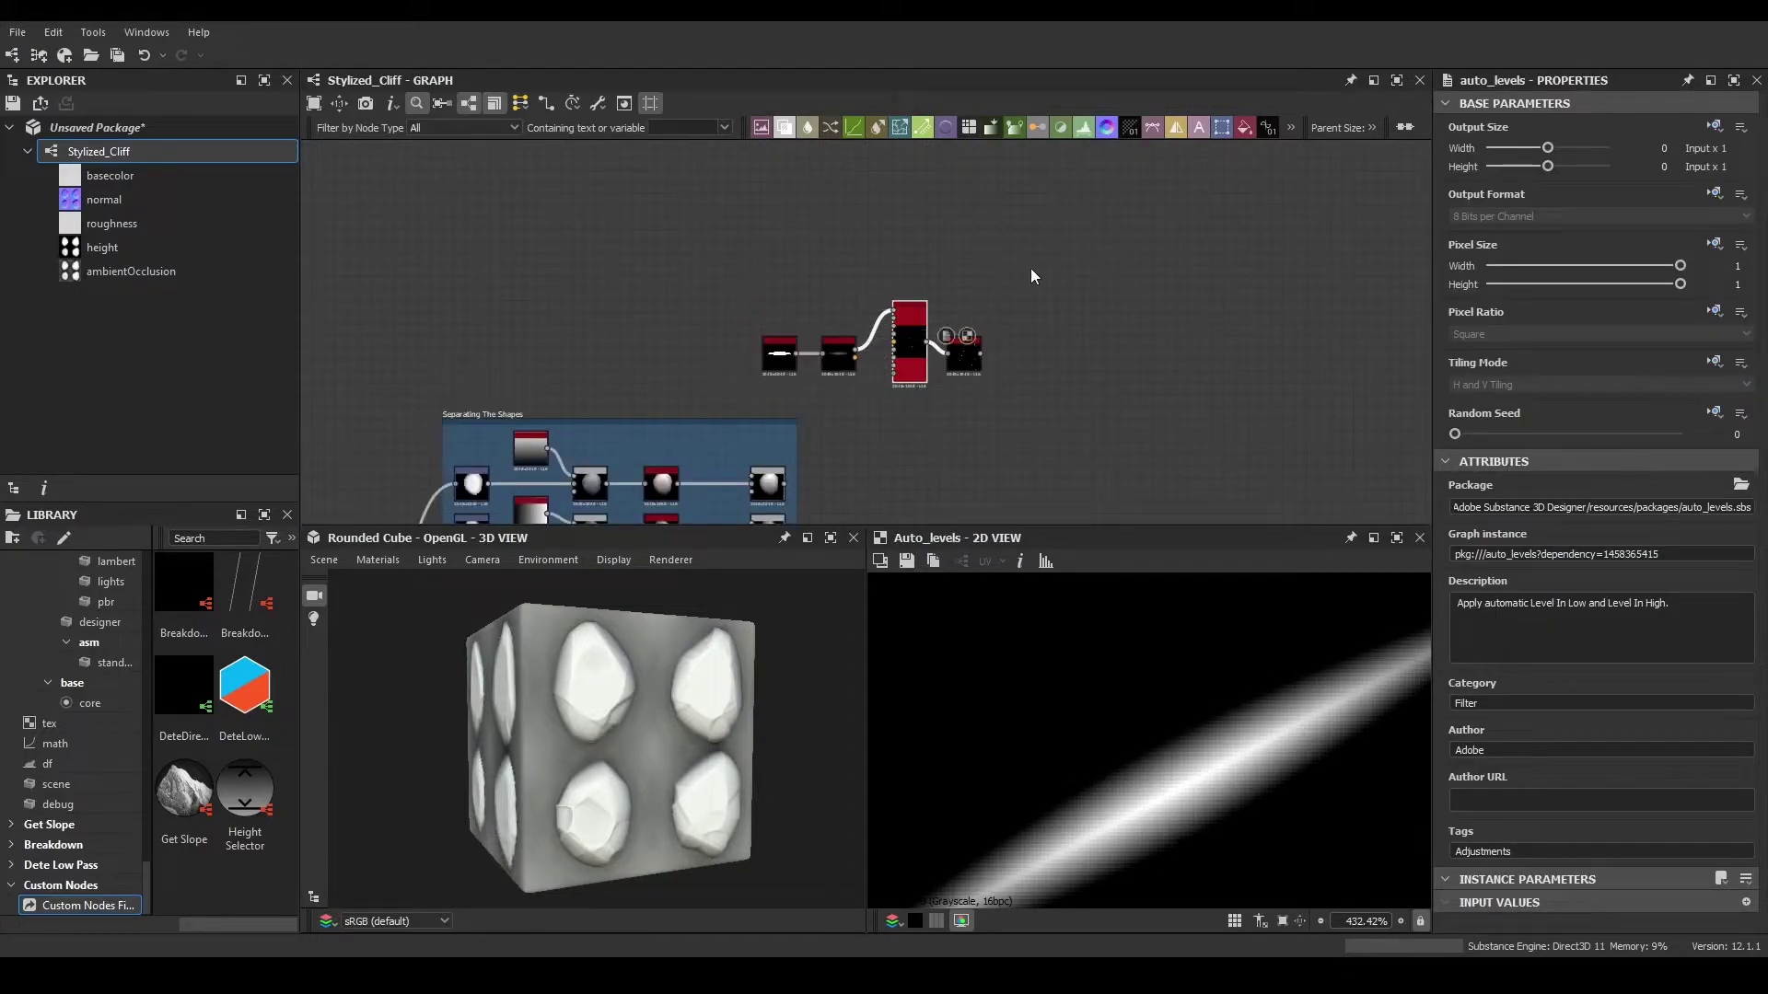
key(space)
text(fr)
click(799, 415)
click(1386, 203)
key(ctrl+a)
text(Slahe)
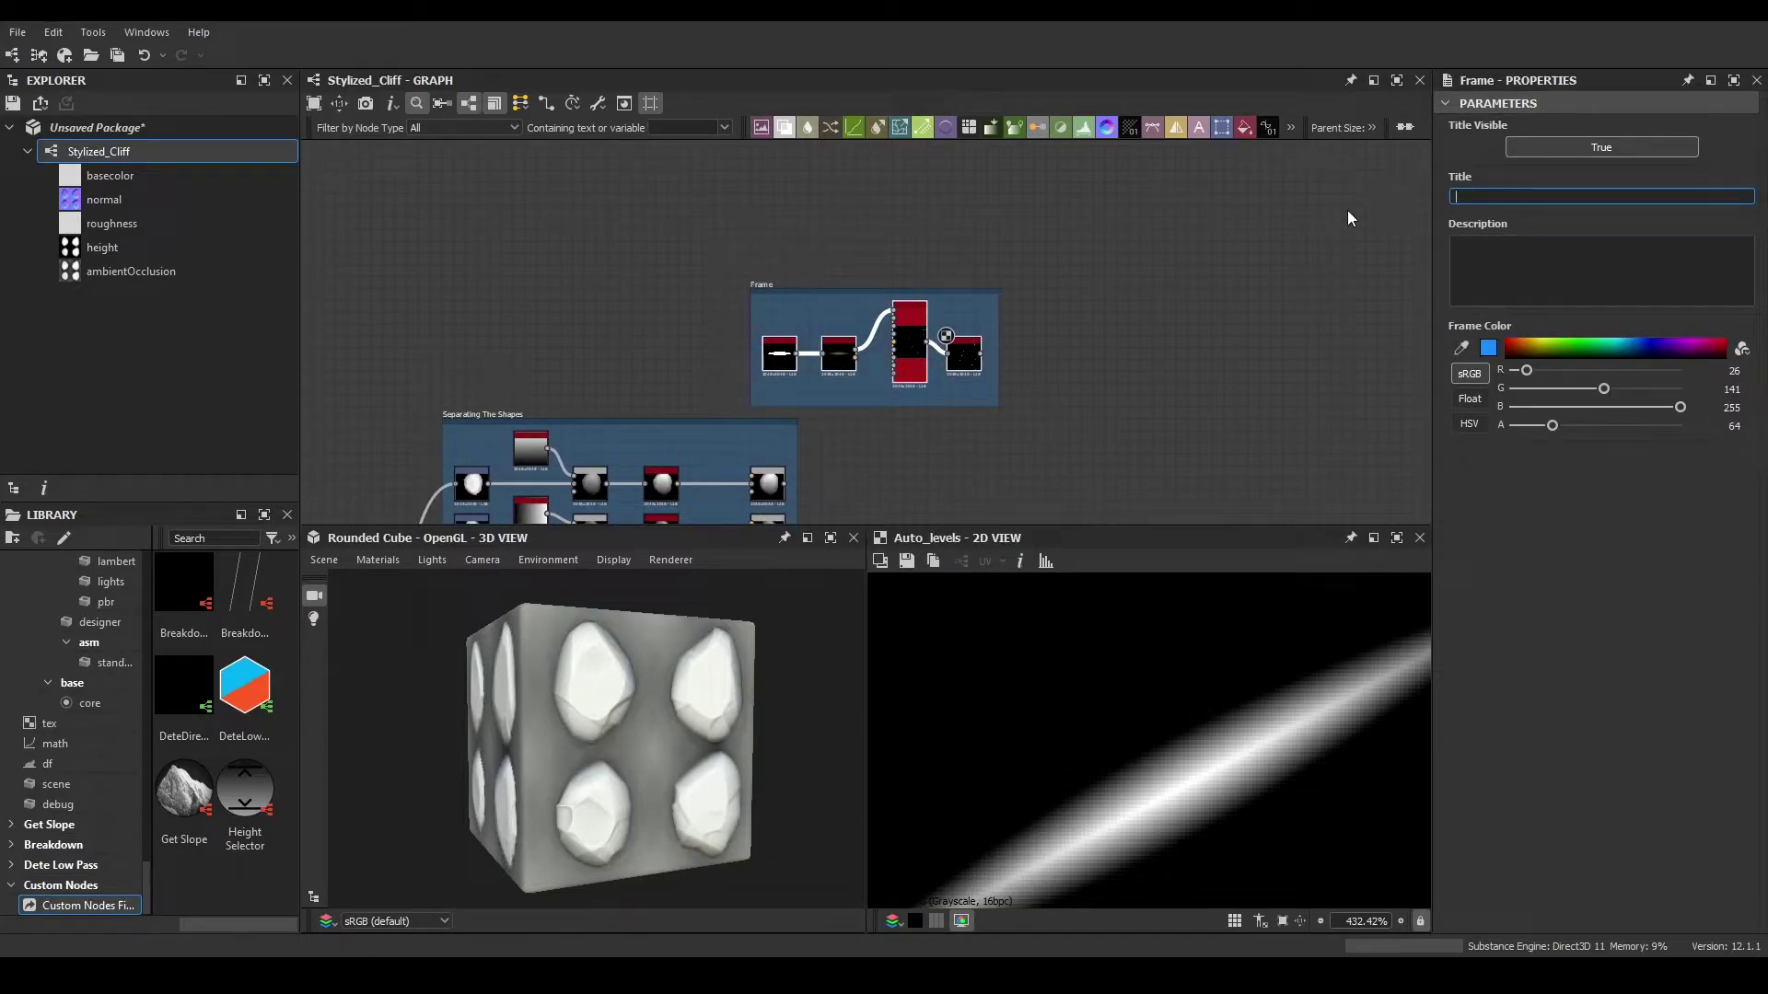
text(s)
key(Return)
- Move the "Slahes" frame up and to the right, away from the "Separating The Shapes" frame
drag(969, 292, 1094, 253)
middle_drag(1200, 272, 990, 252)
scroll(737, 281, down, 1)
drag(837, 242, 966, 177)
- Move the "Separating The Shapes" frame down, closer to the main connection line of the graph
middle_drag(815, 511, 1013, 289)
scroll(1013, 289, down, 2)
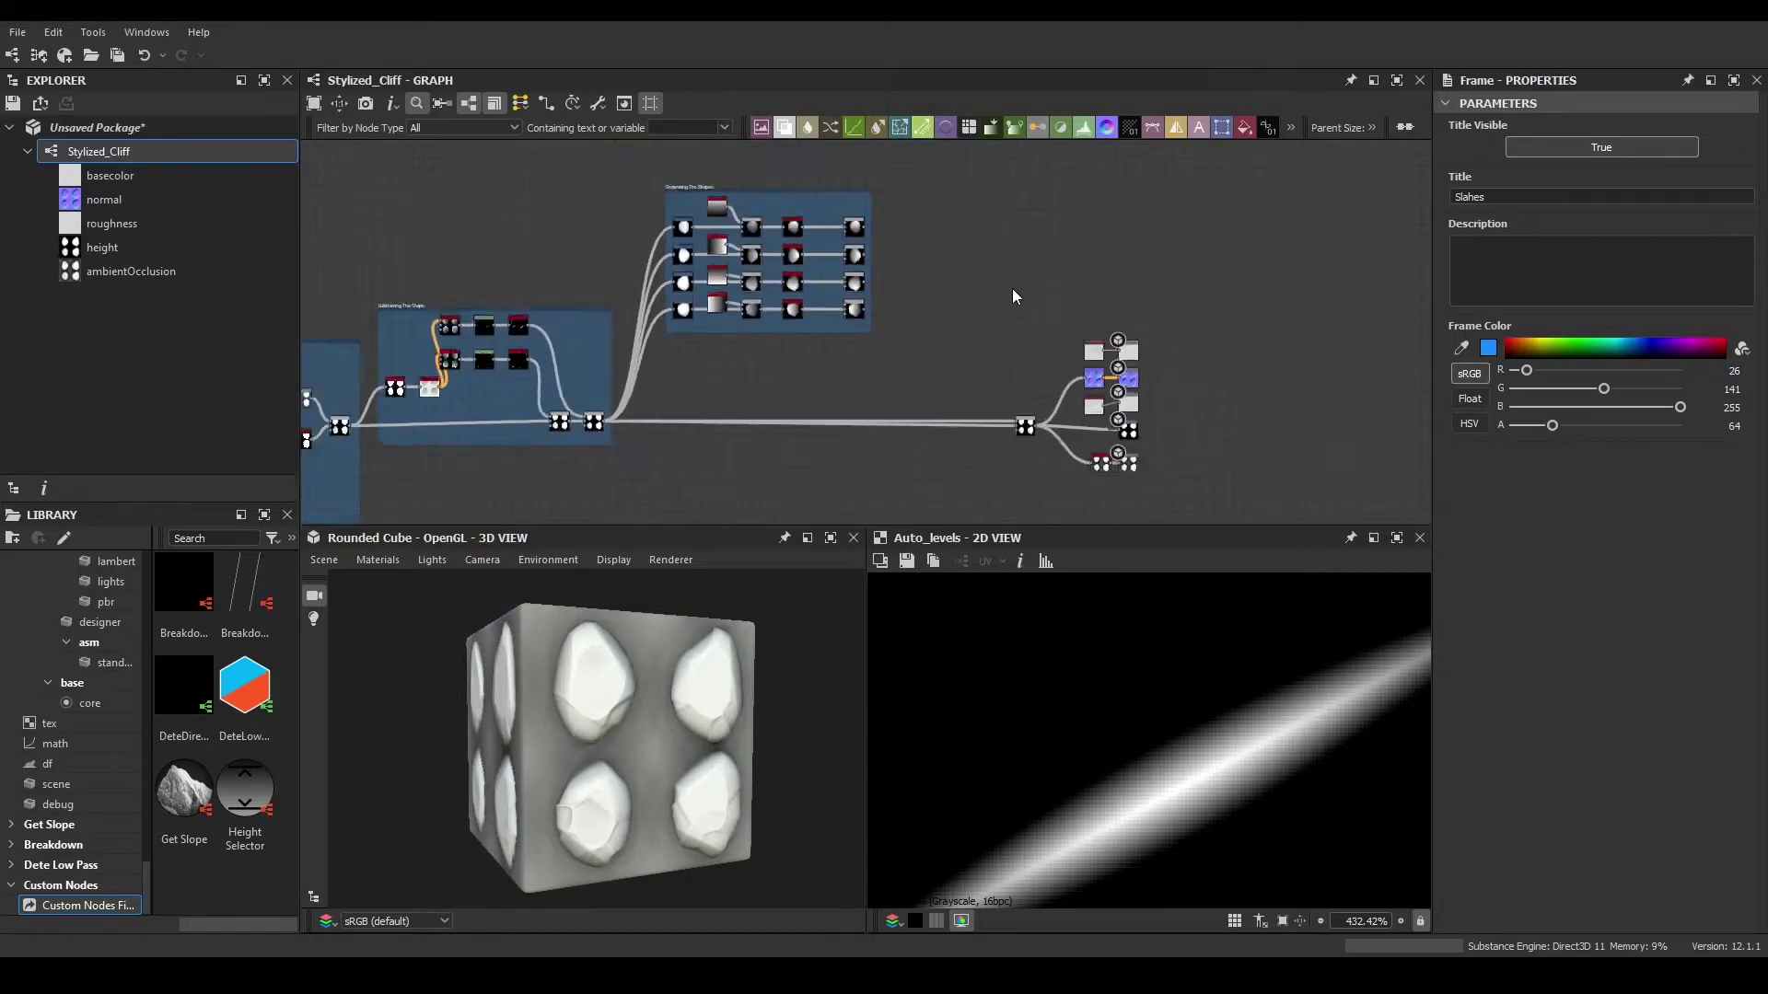
scroll(1013, 289, down, 1)
middle_drag(763, 386, 837, 332)
middle_drag(982, 229, 962, 316)
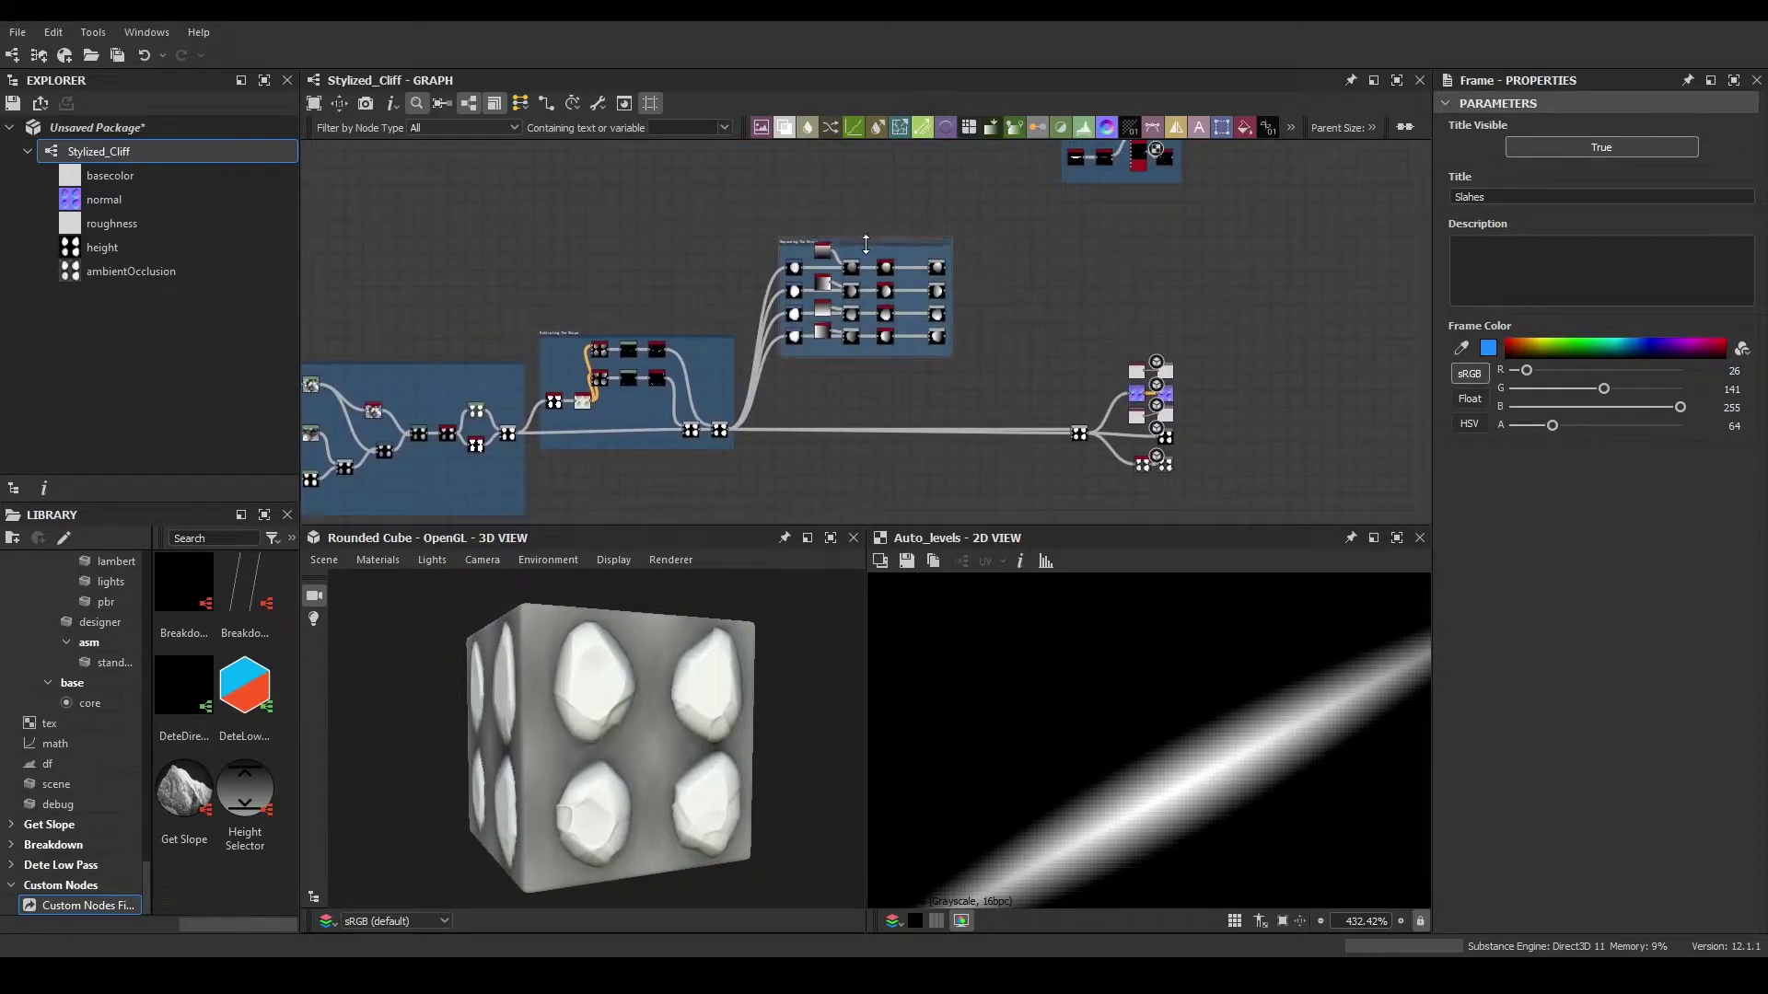
drag(869, 236, 853, 304)
middle_drag(814, 457, 866, 358)
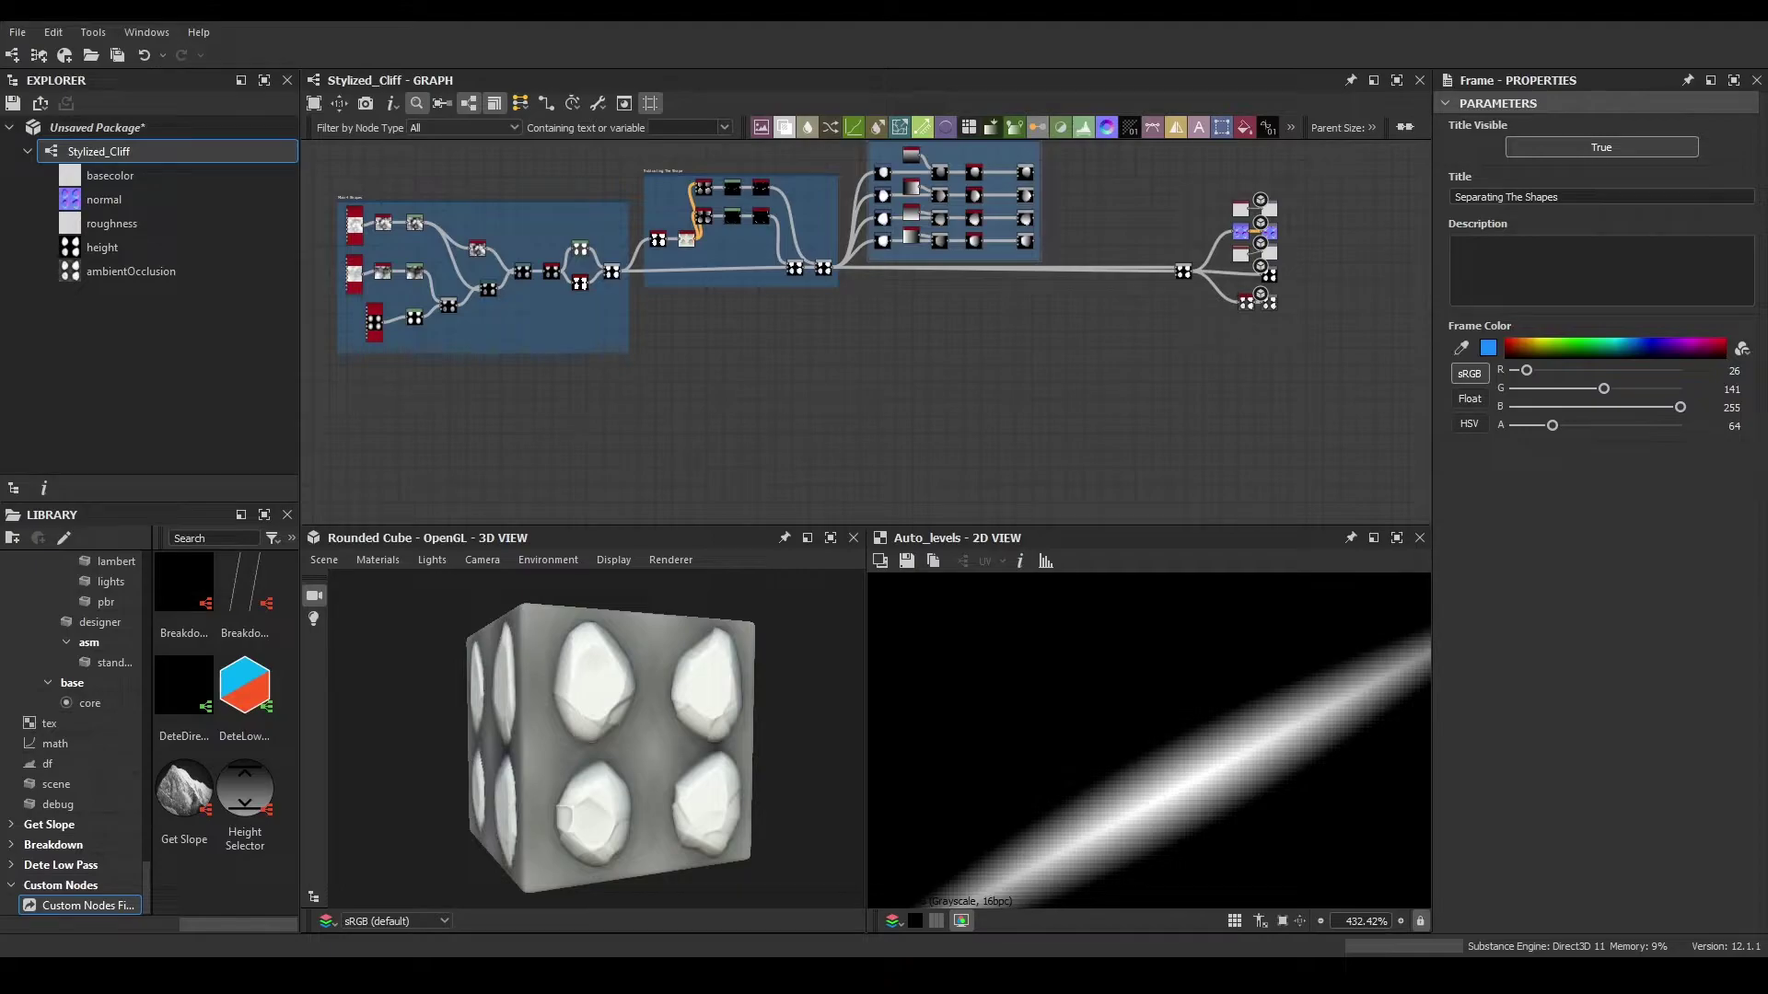
scroll(777, 402, up, 5)
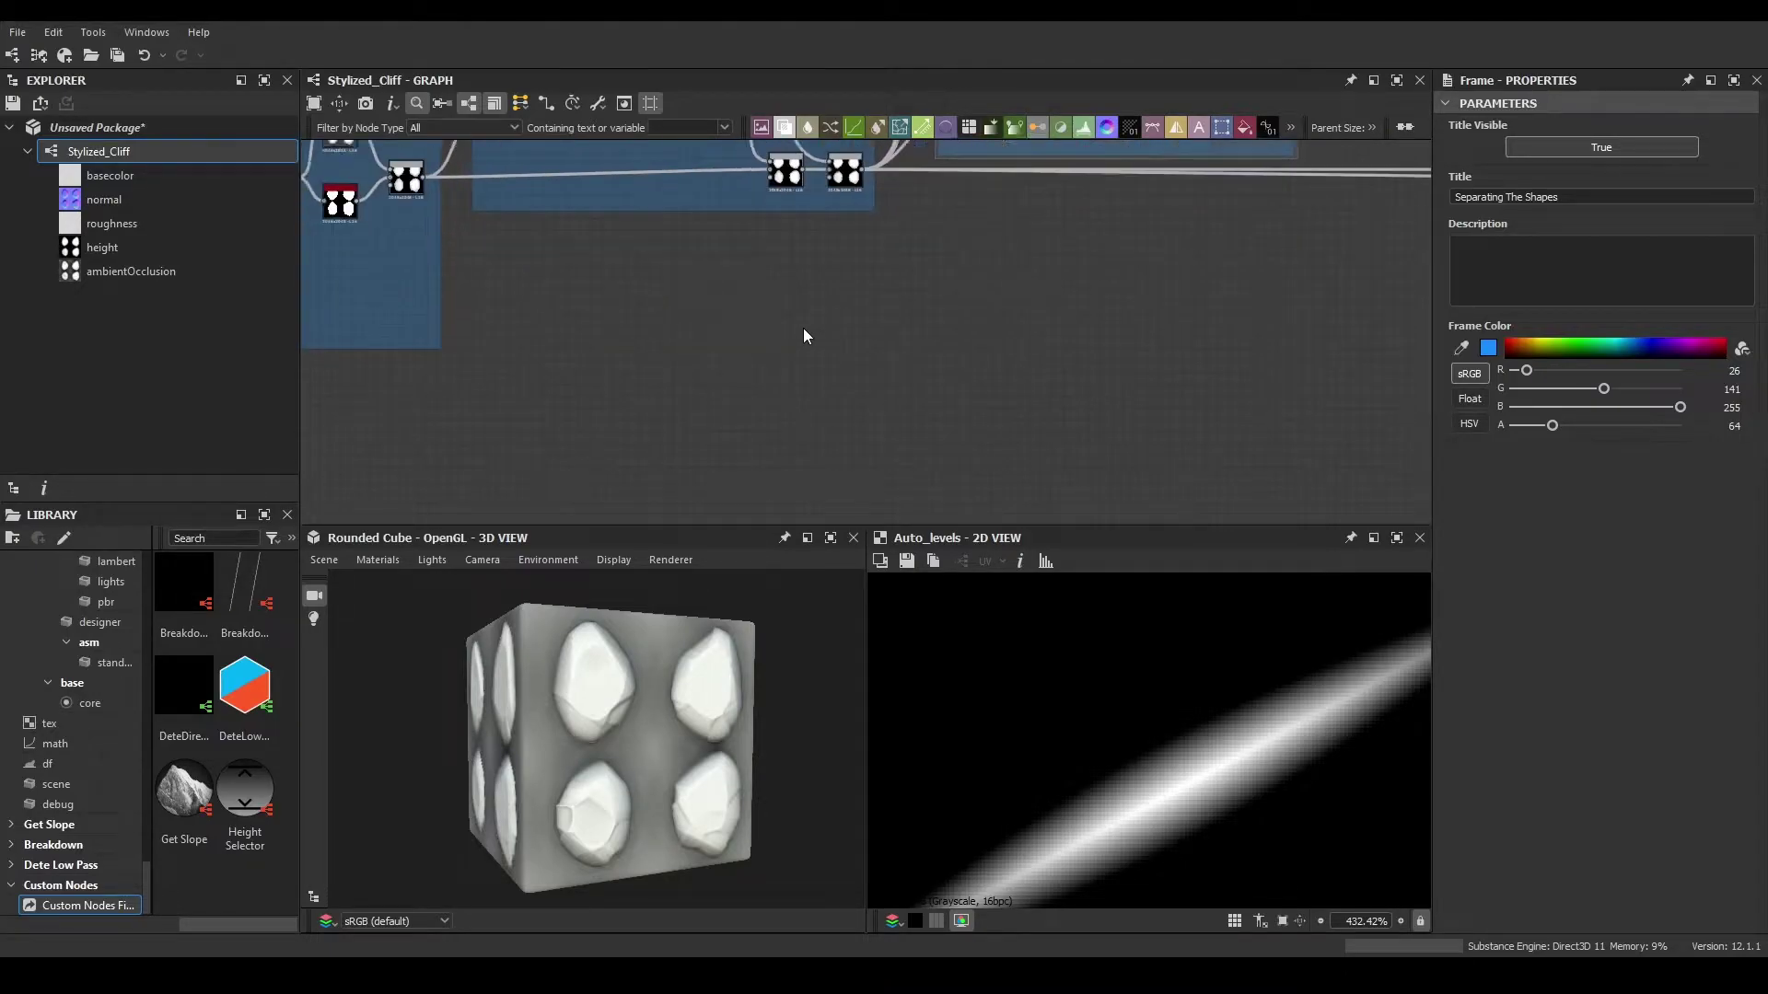
- Add a second Tile Sampler node in the empty area below the frames and set its X and Y Amount to 7
scroll(690, 387, up, 1)
key(space)
text(tile samp)
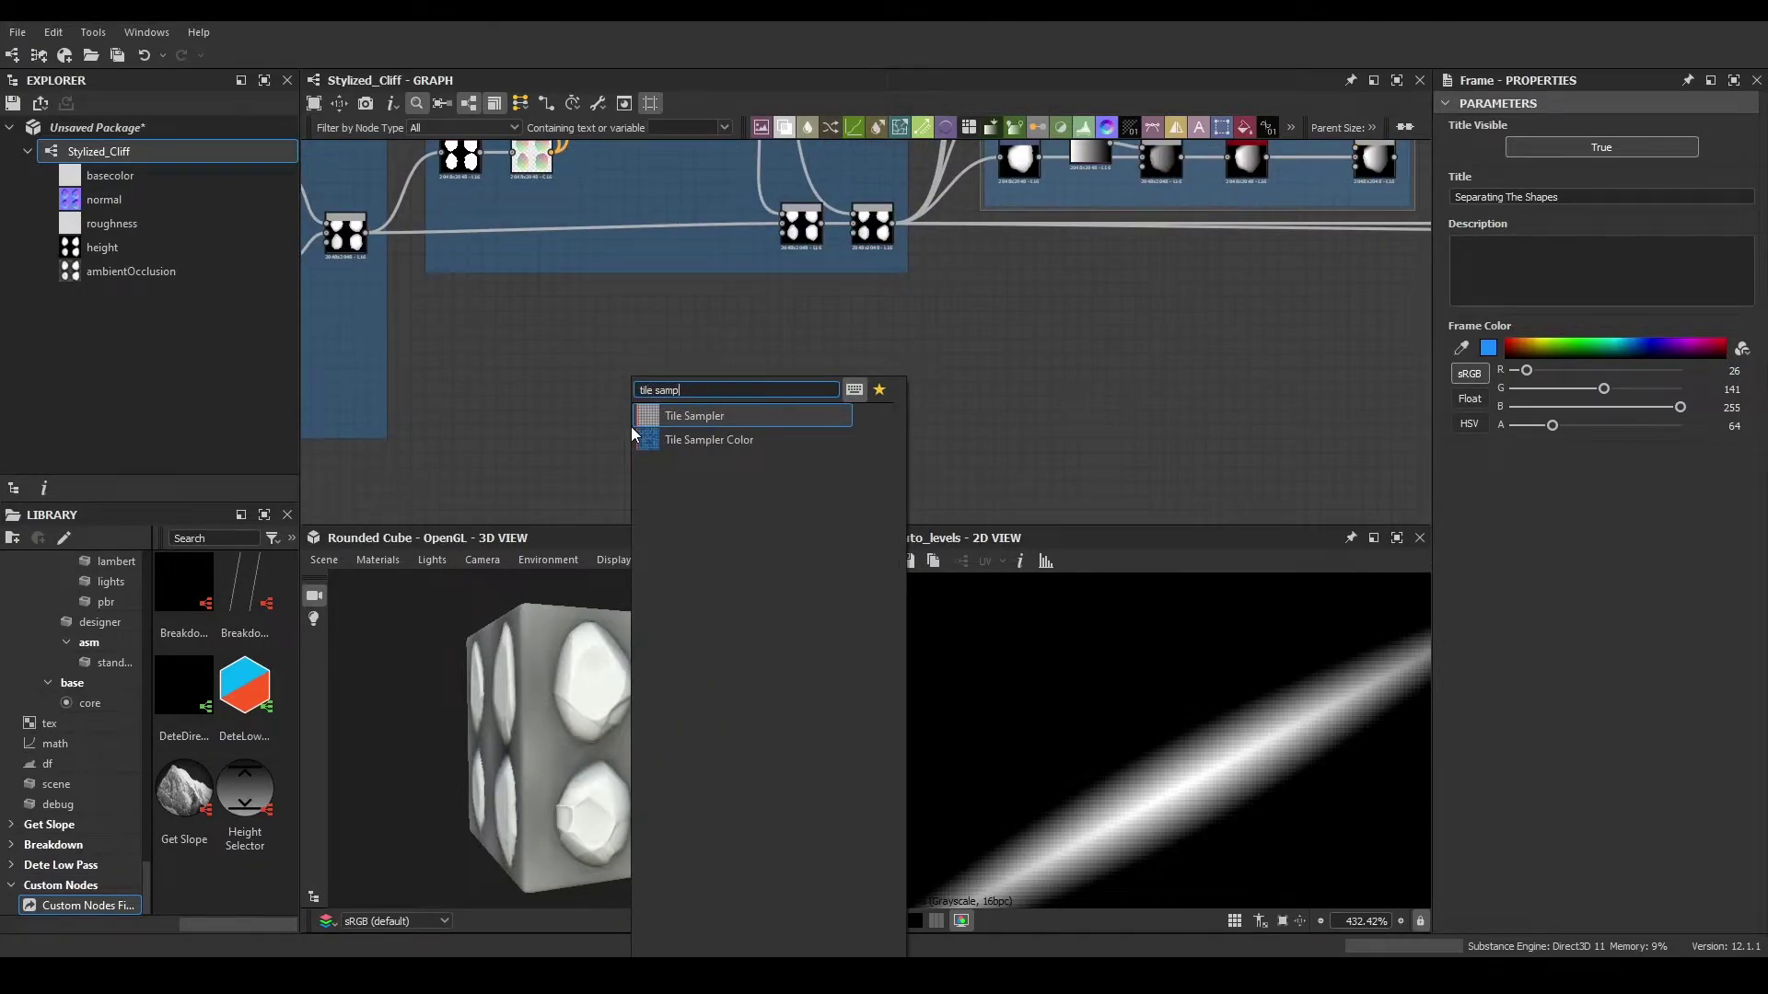
key(Return)
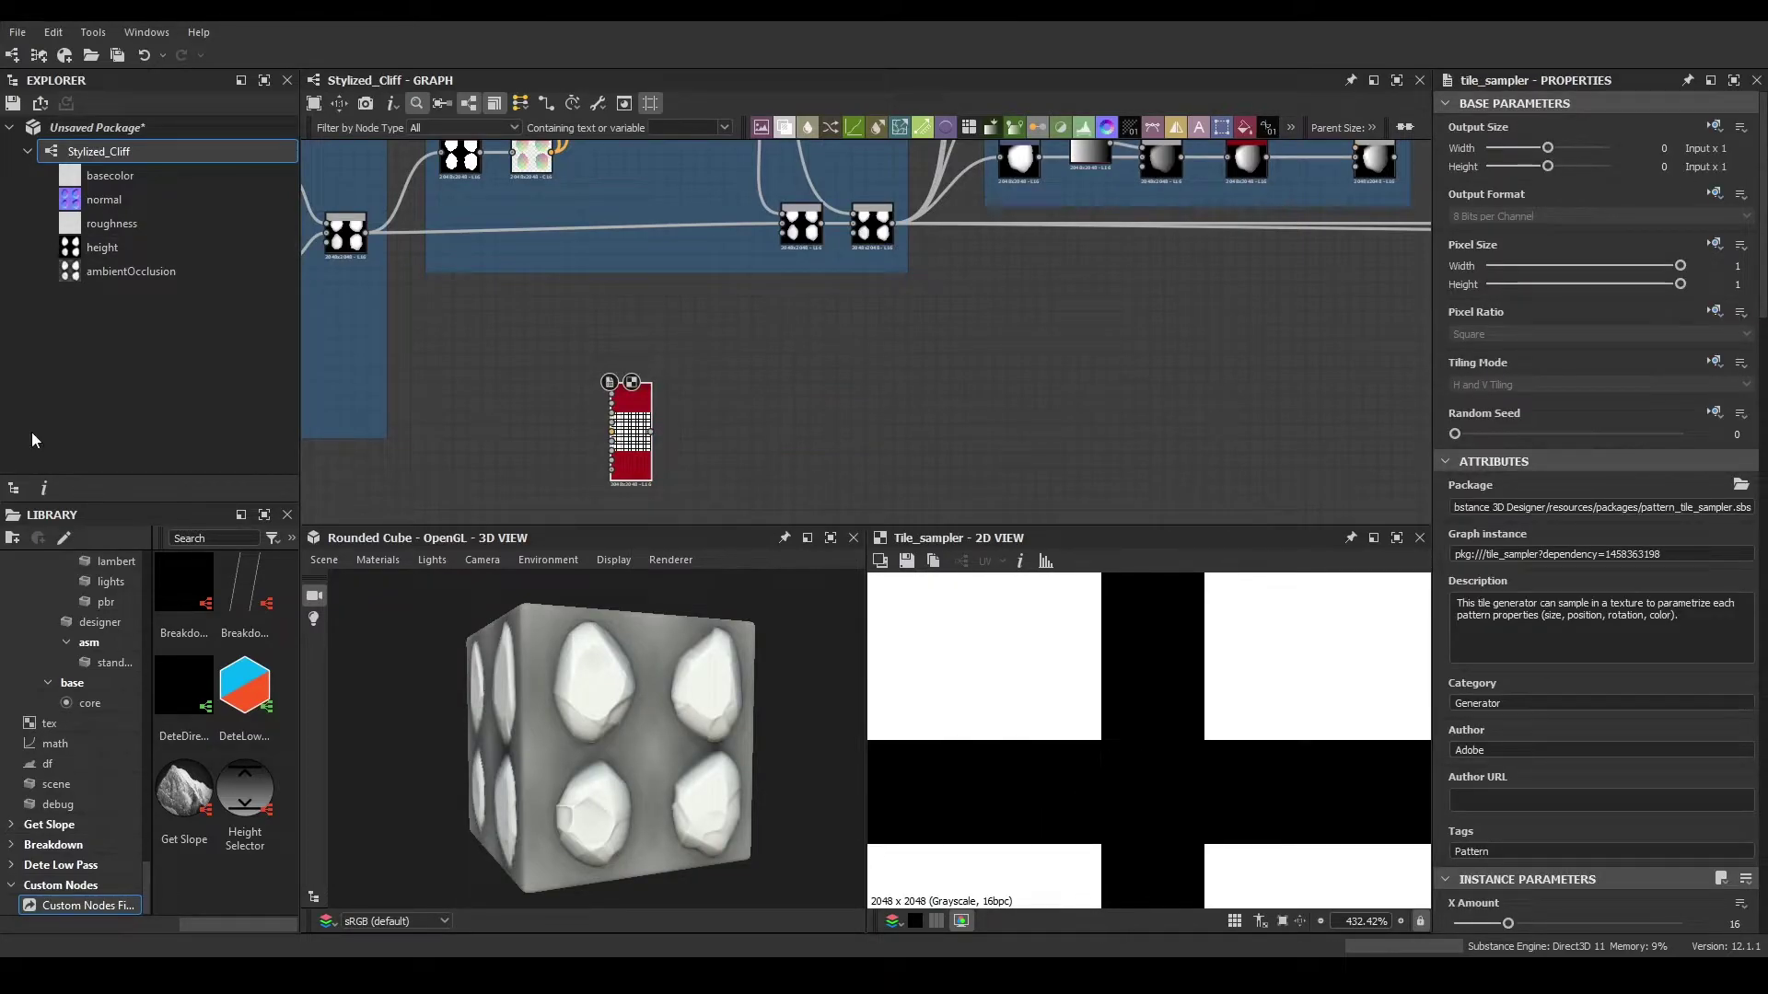
scroll(1743, 674, down, 4)
double_click(1735, 704)
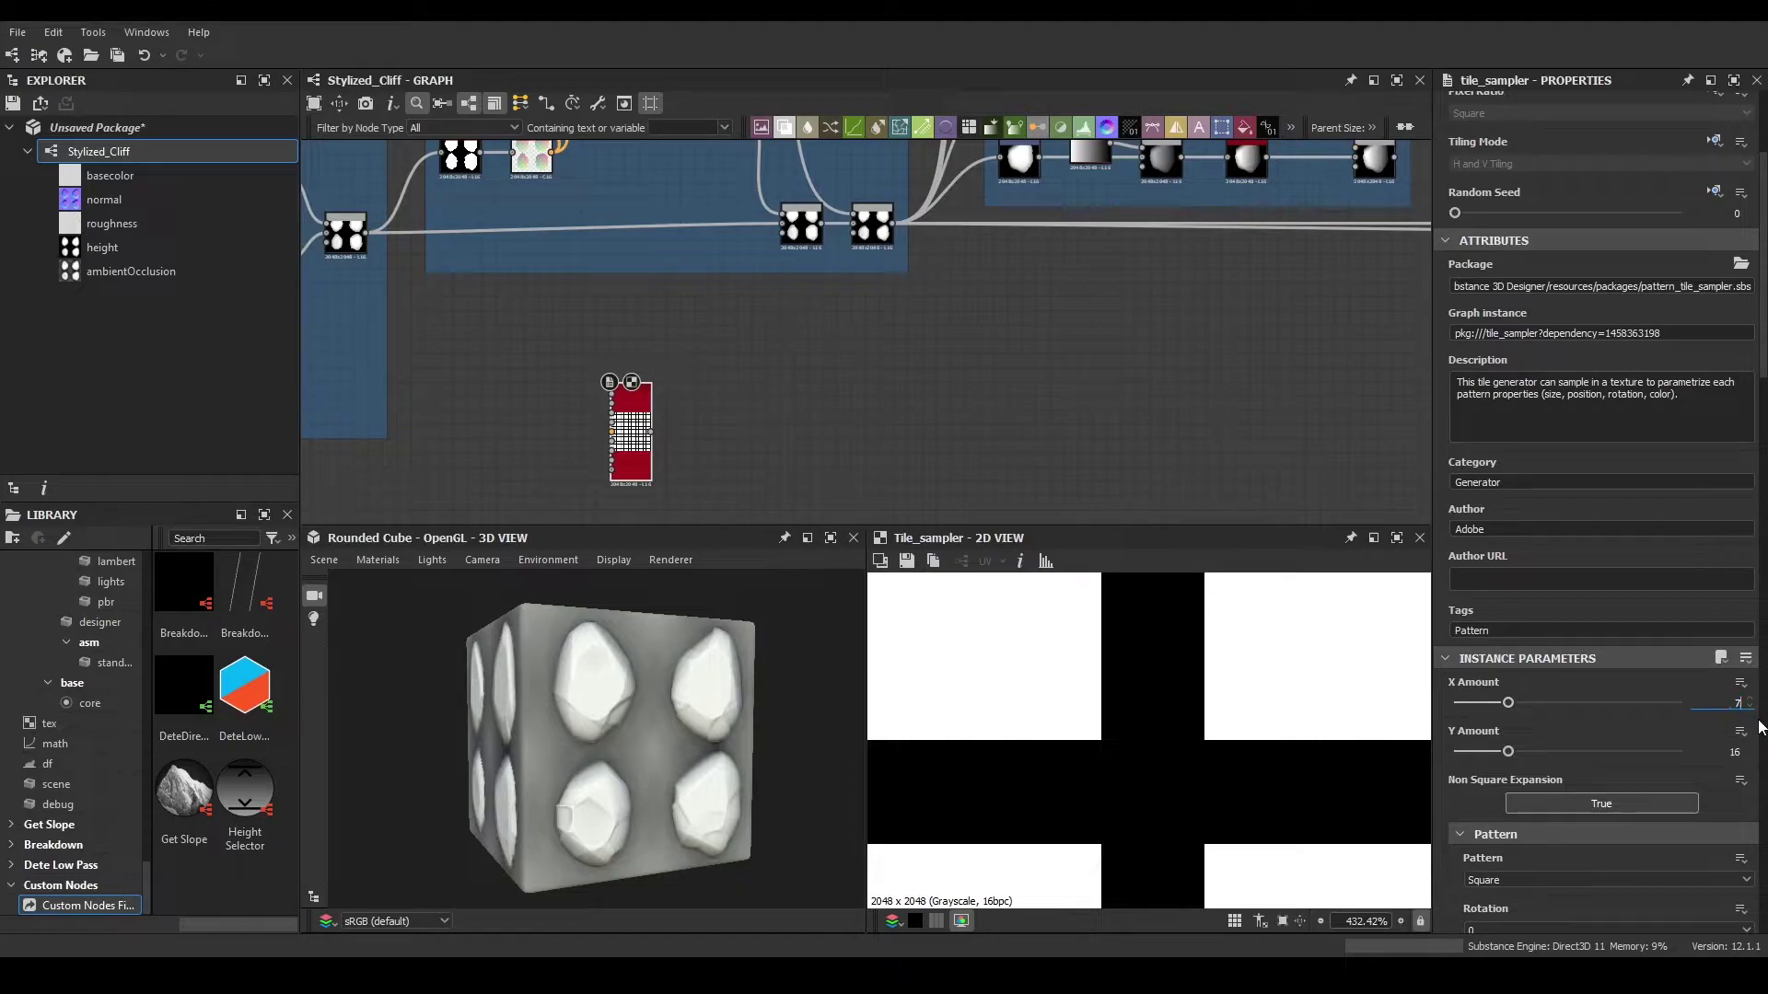
key(Tab)
text(7)
key(Return)
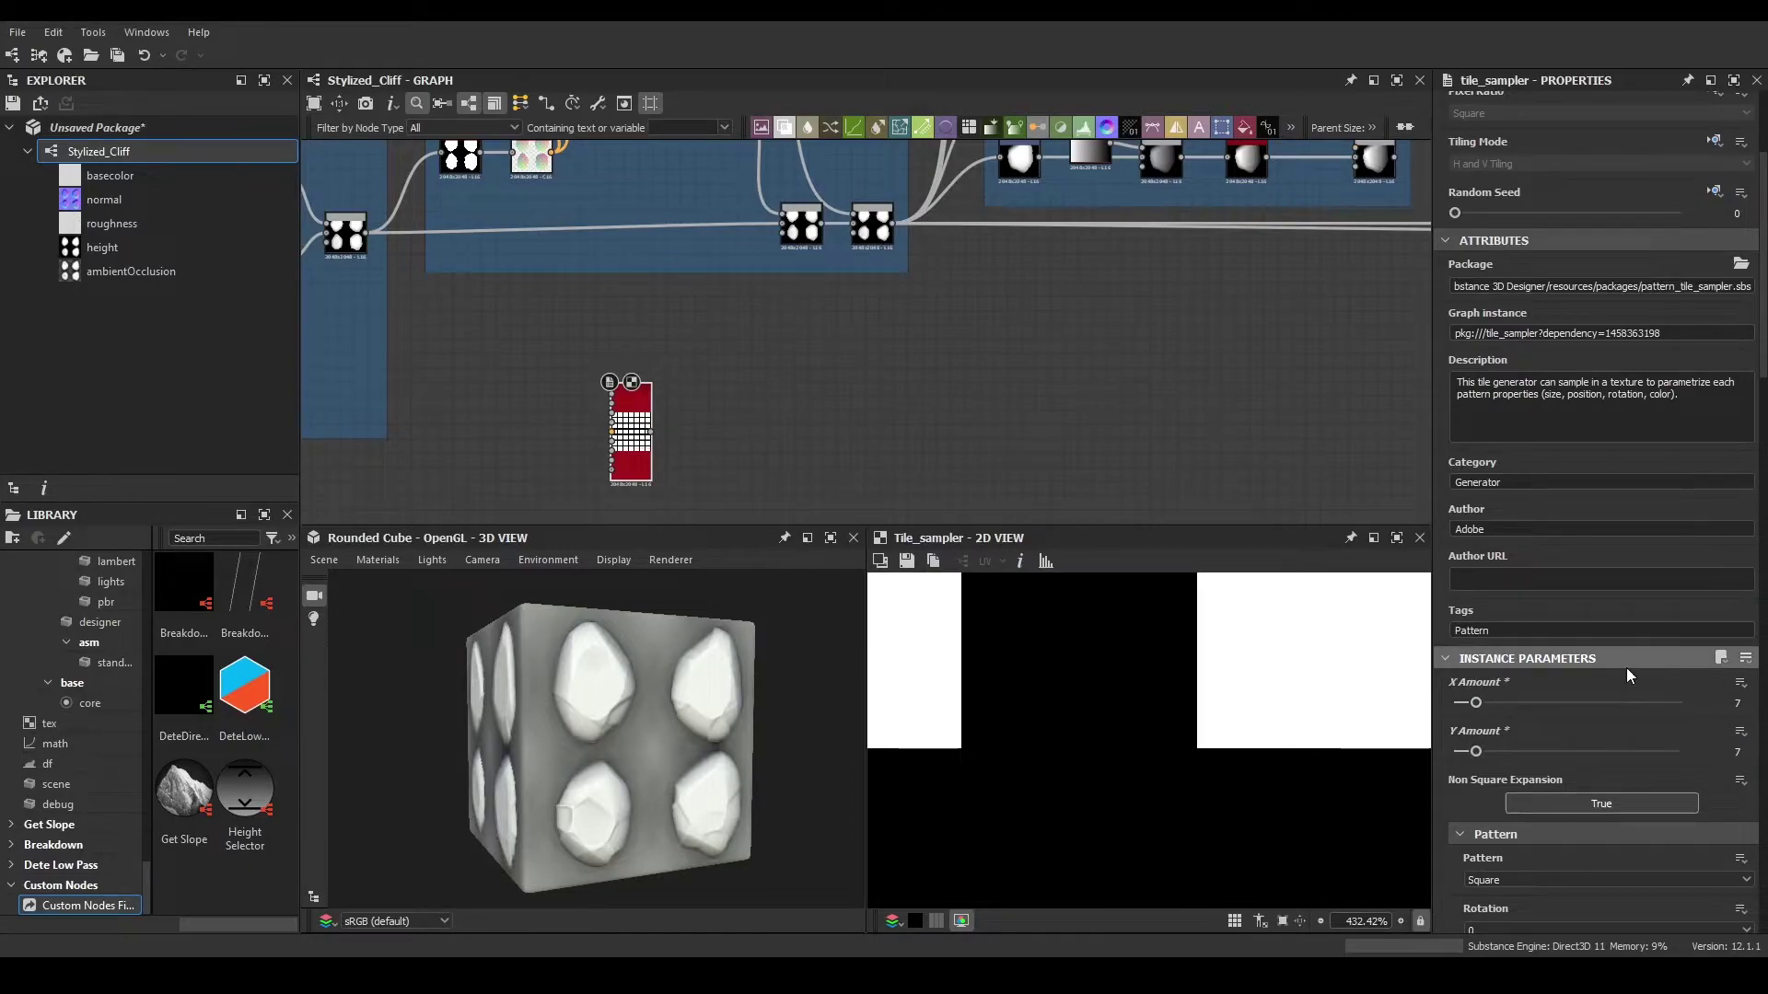
- Set the new Tile Sampler's pattern to Disc and view the whole texture in the 2D preview
scroll(1632, 667, down, 4)
click(1511, 657)
click(1506, 691)
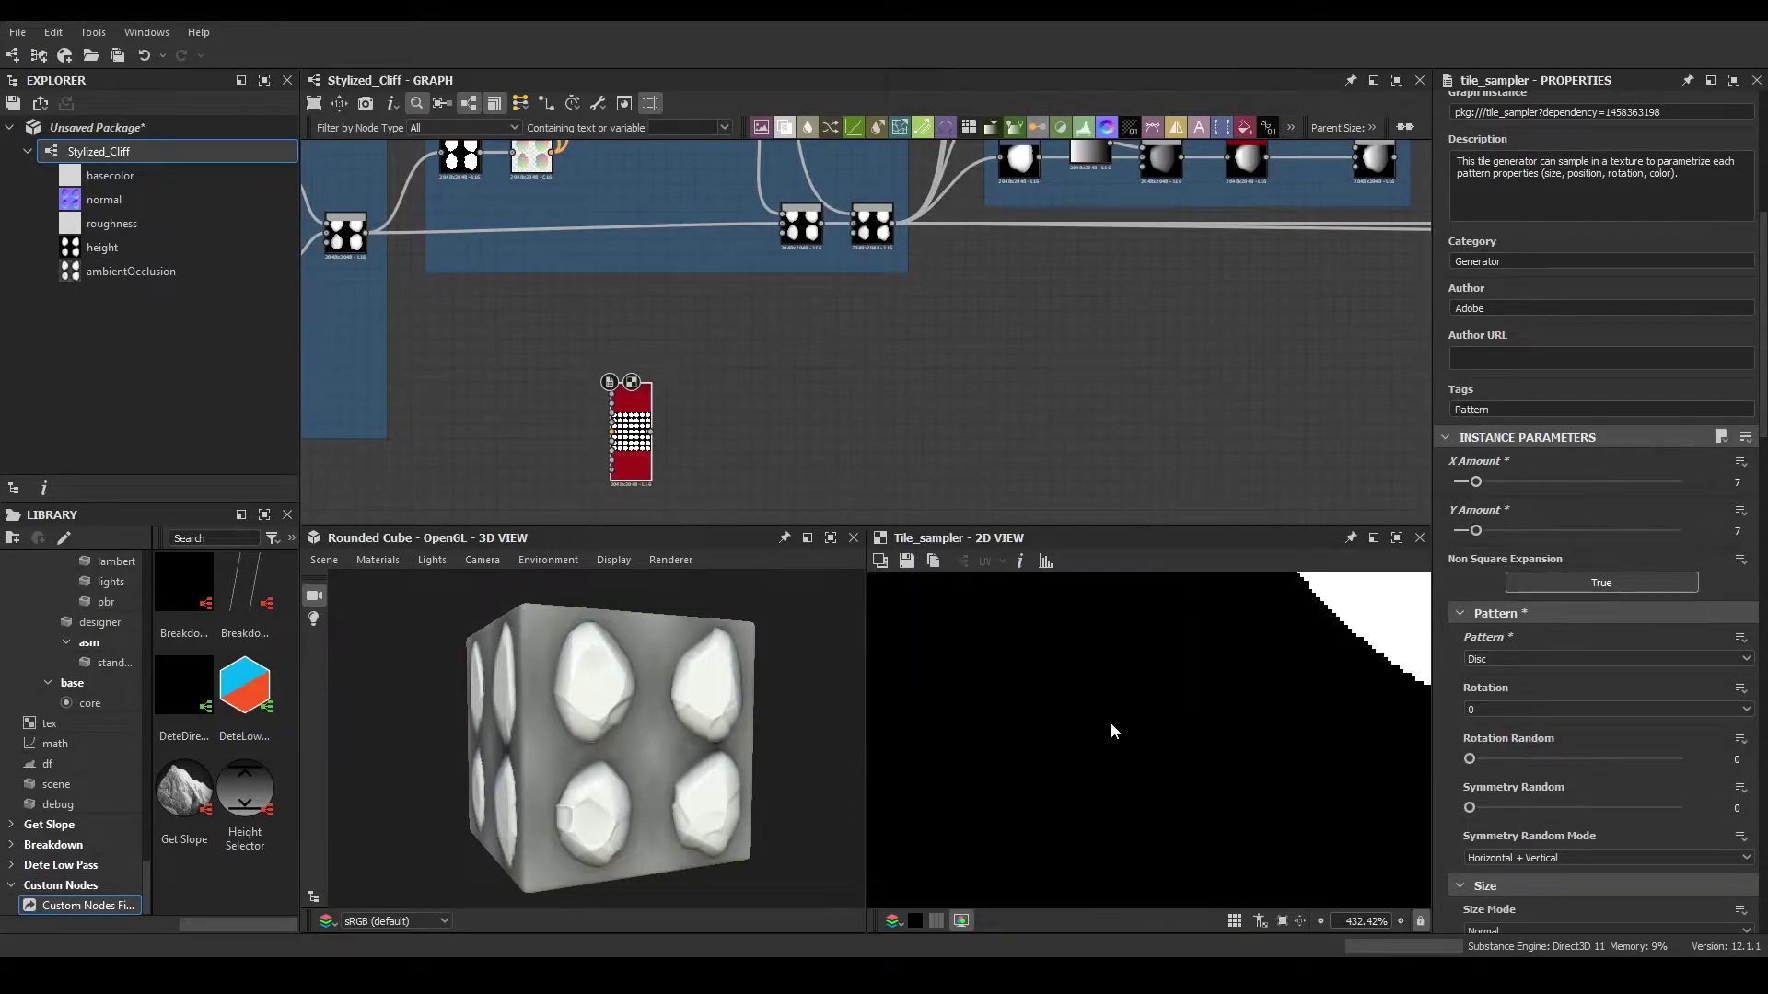
scroll(1059, 744, down, 15)
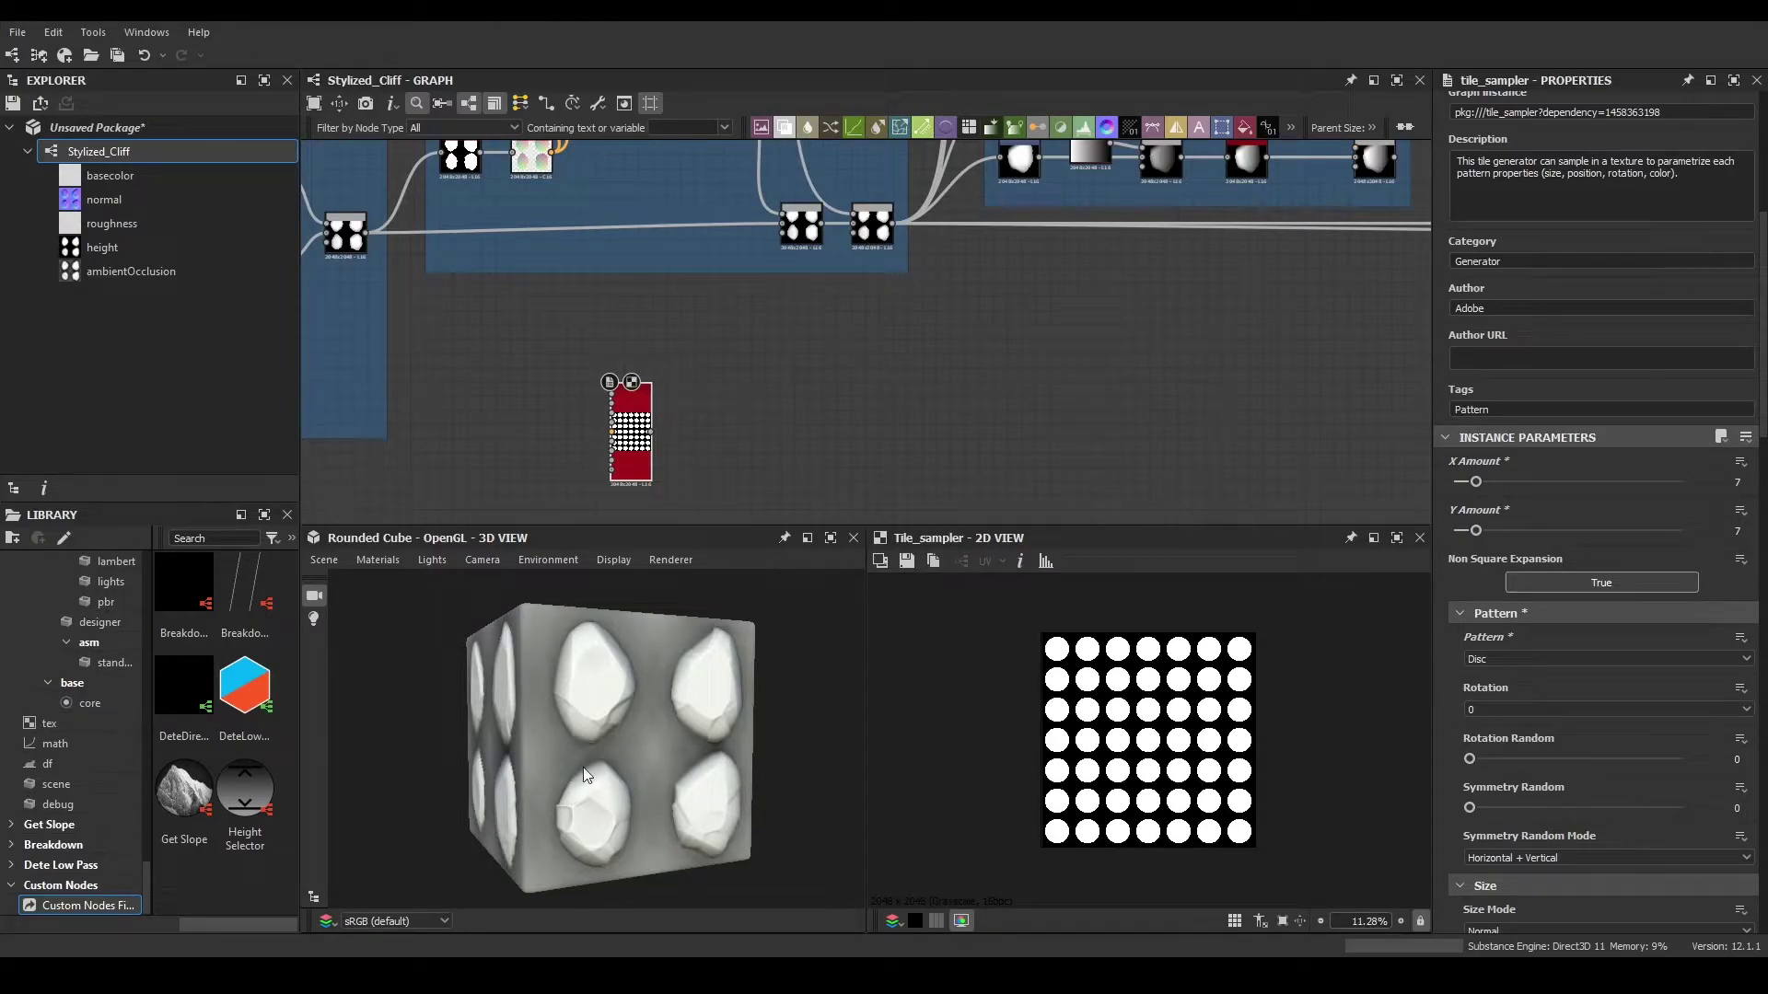
- Set the disc Tile Sampler's Scale to 0.1 and its Scale Random to 0.85
scroll(1589, 820, down, 8)
double_click(1731, 673)
text(0.1)
key(Return)
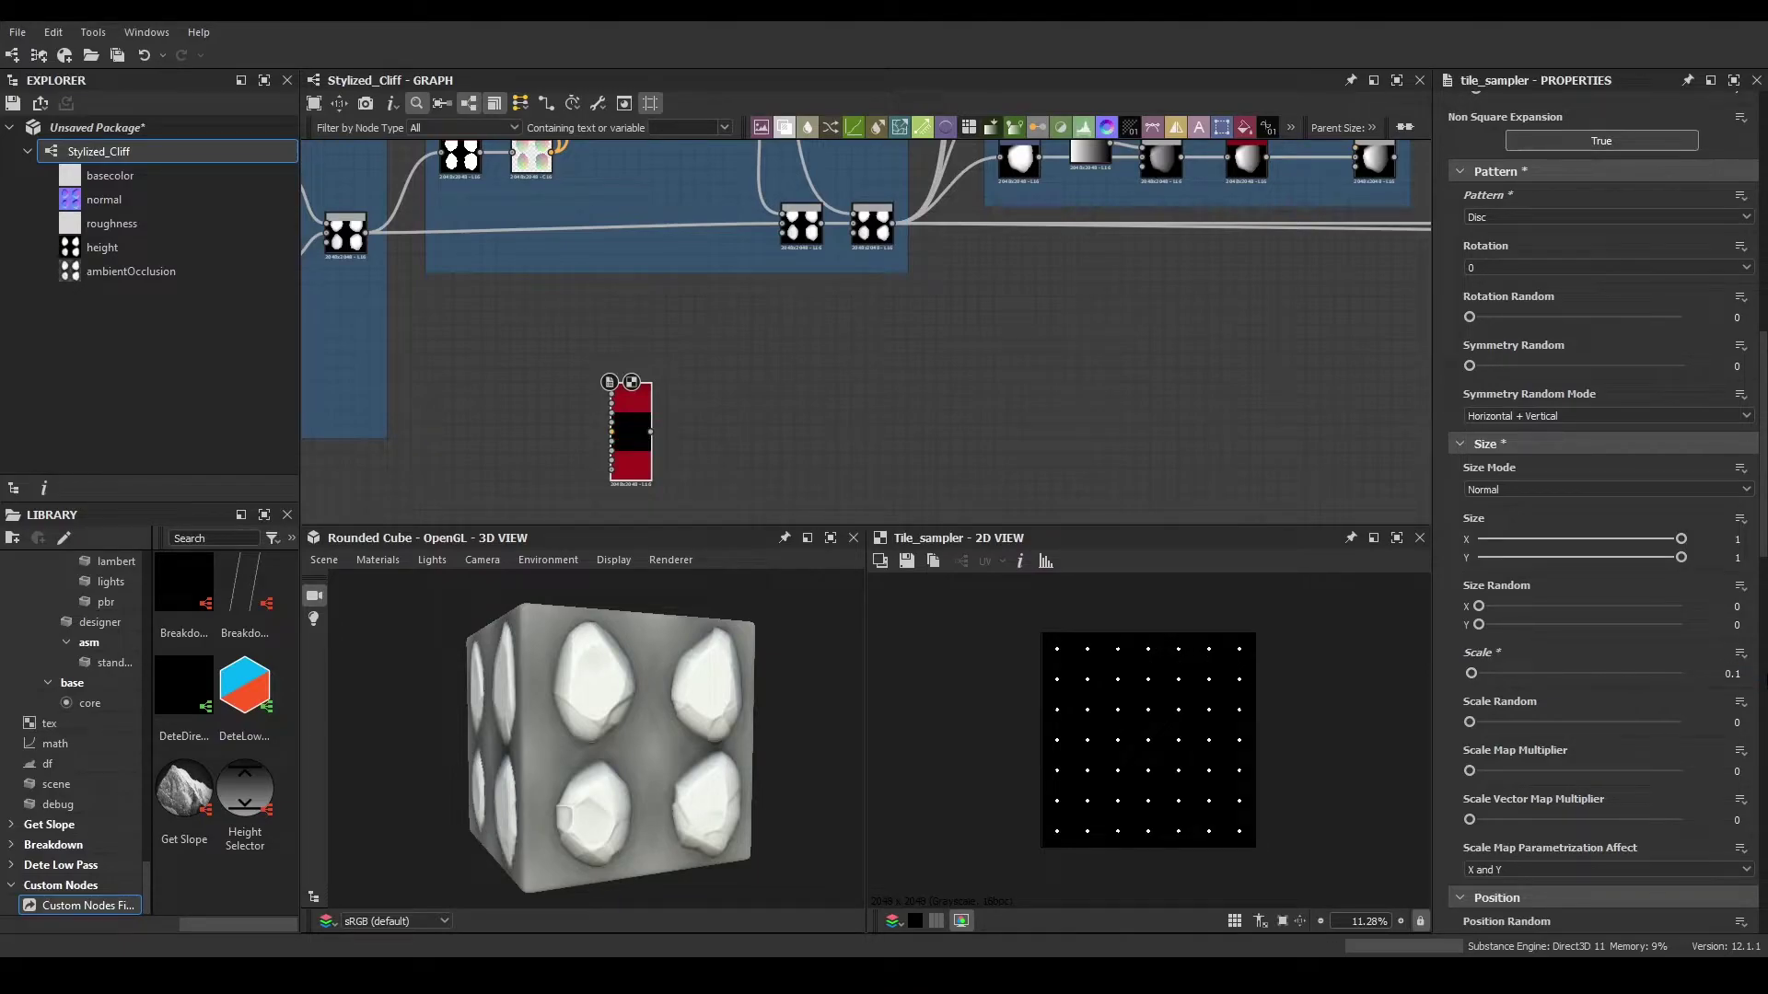
double_click(1736, 723)
text(.85)
key(Return)
- Set the disc Tile Sampler's position Offset to 0.5 and Position Random to 2
scroll(1602, 700, down, 5)
double_click(1737, 604)
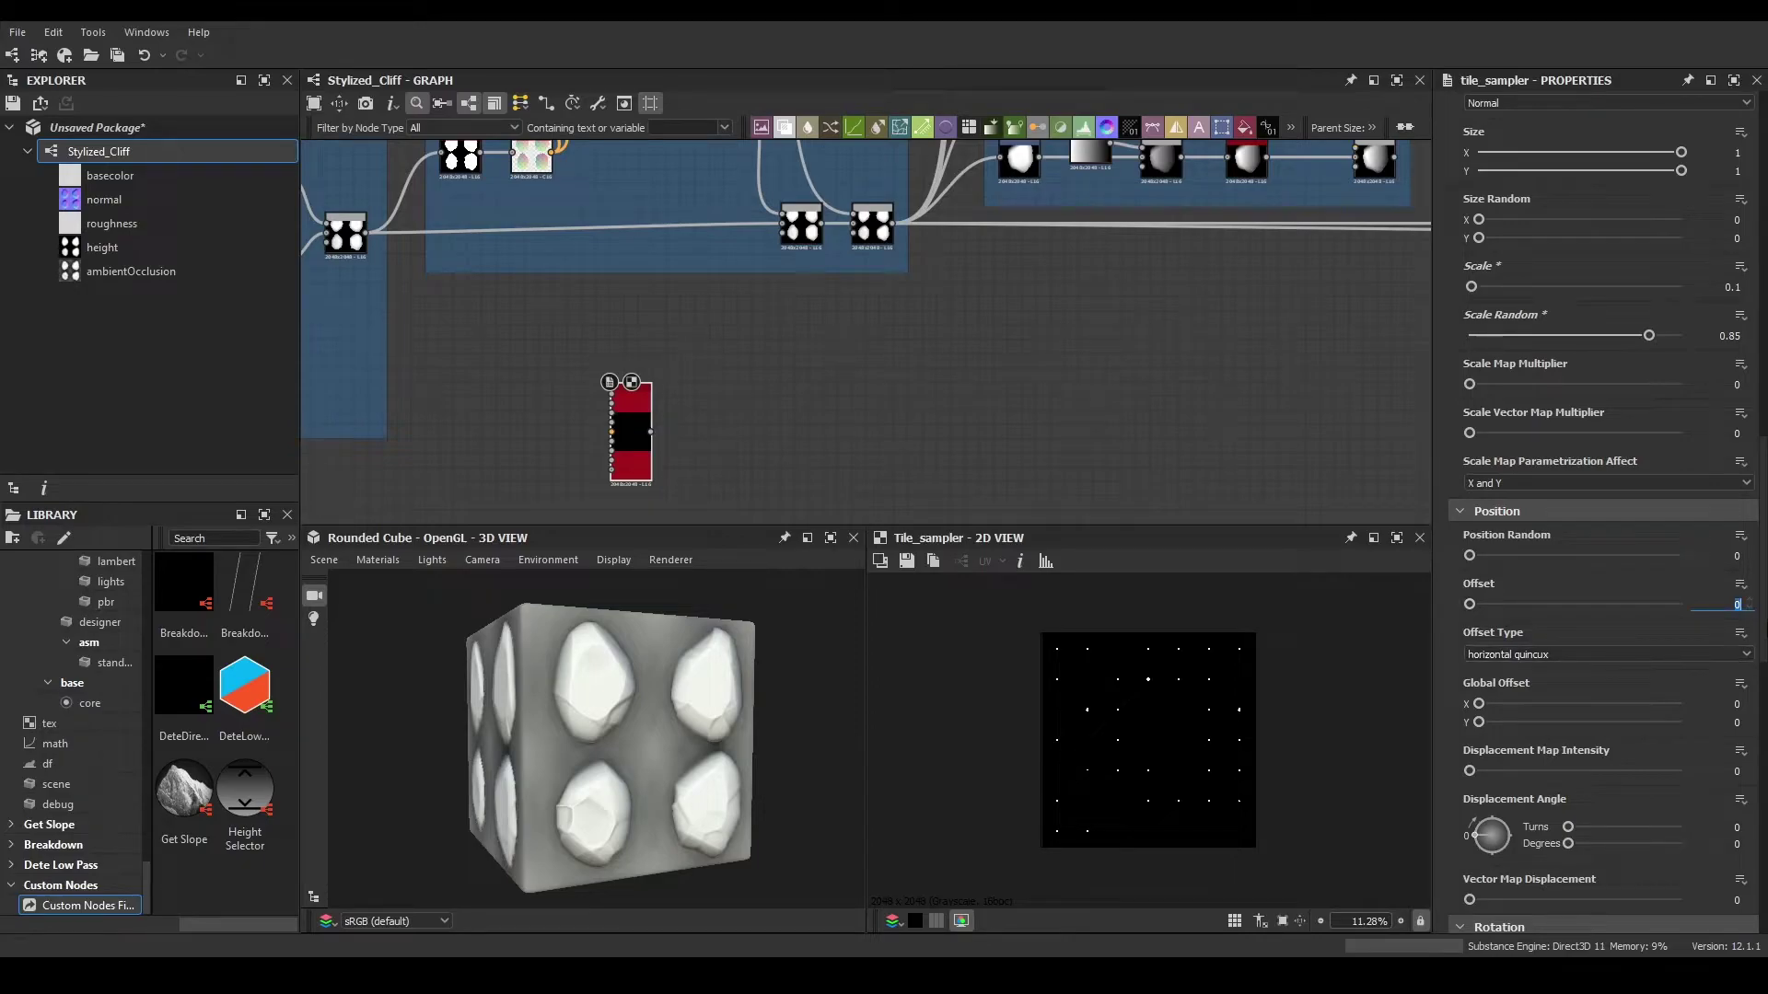
text(.5)
key(Return)
double_click(1737, 555)
click(1736, 555)
text(2)
key(Return)
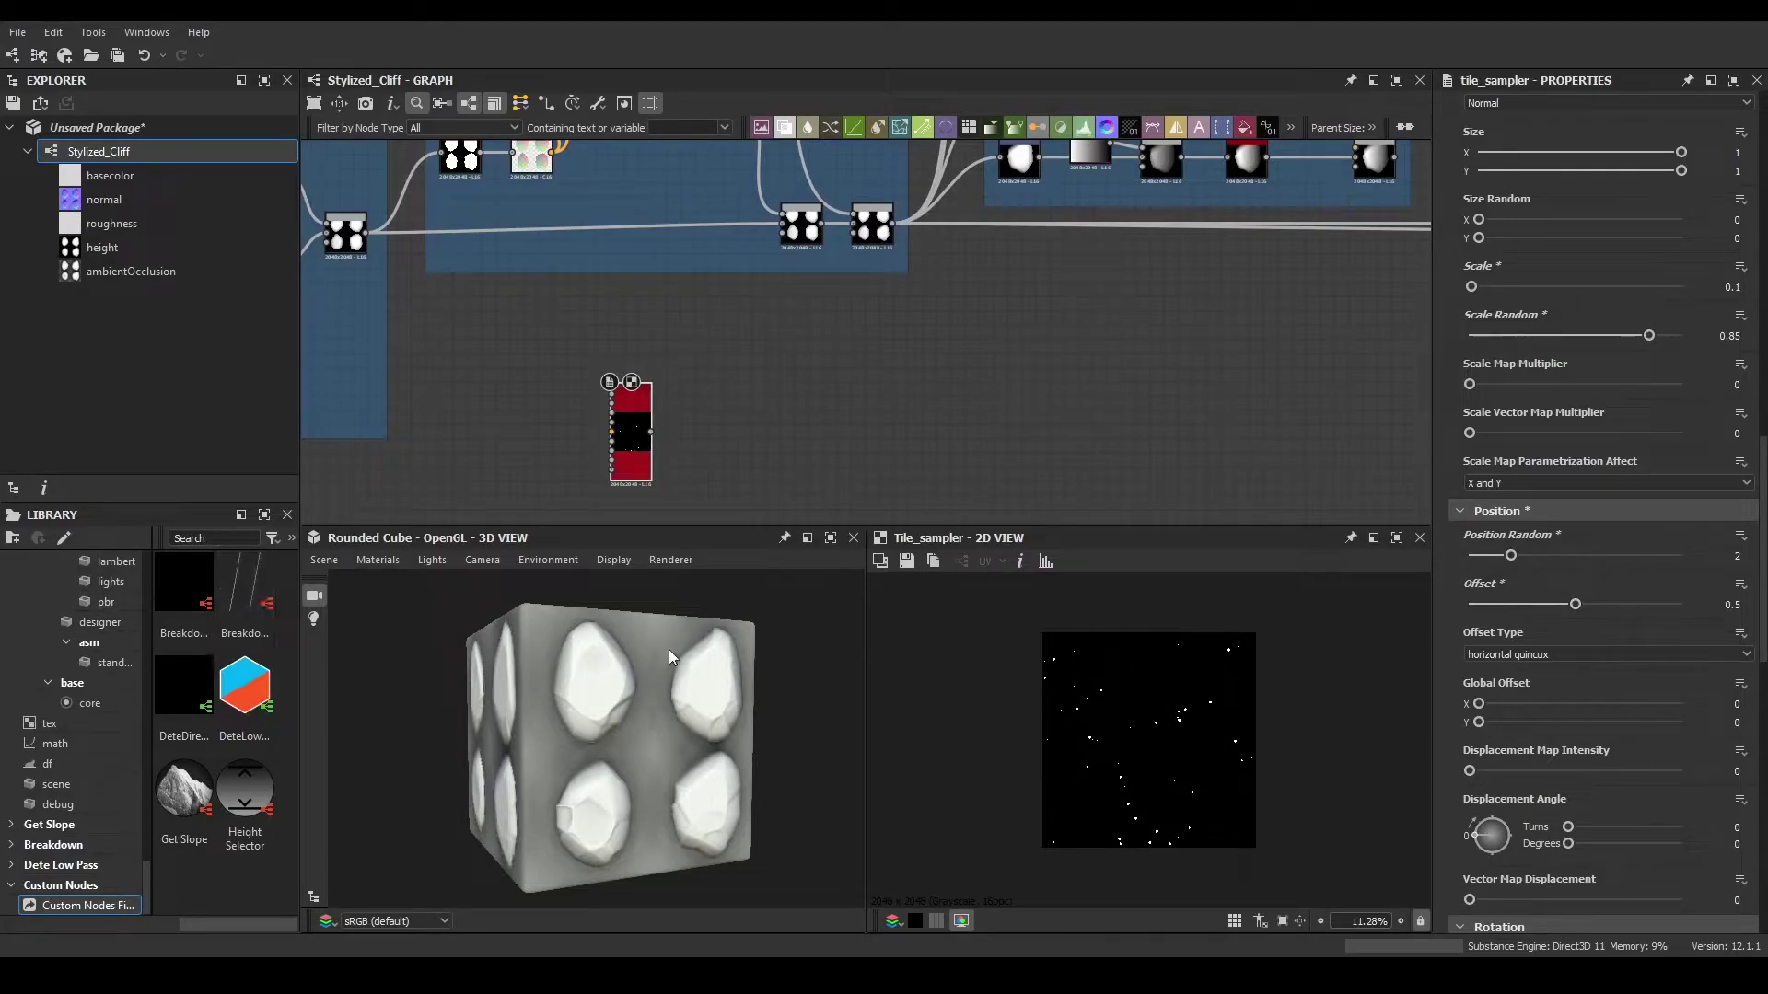
- Set the disc Tile Sampler's Color Random to 0.65
scroll(1583, 818, down, 10)
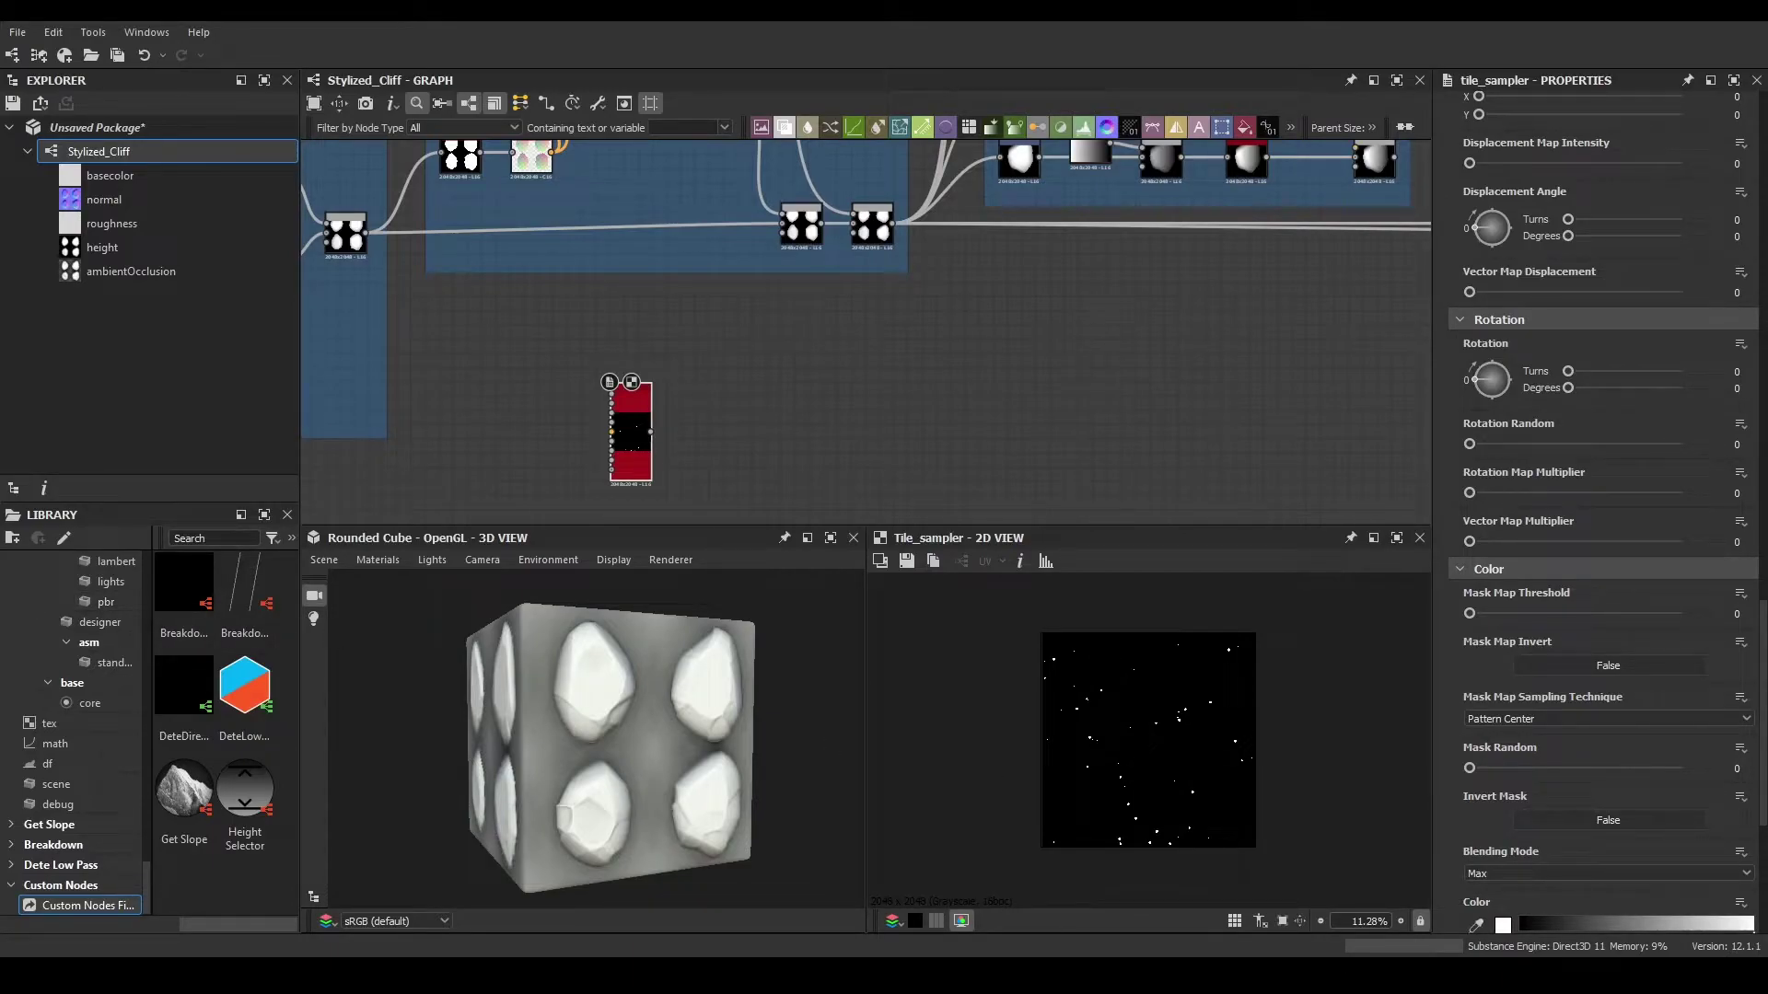
scroll(1535, 737, down, 5)
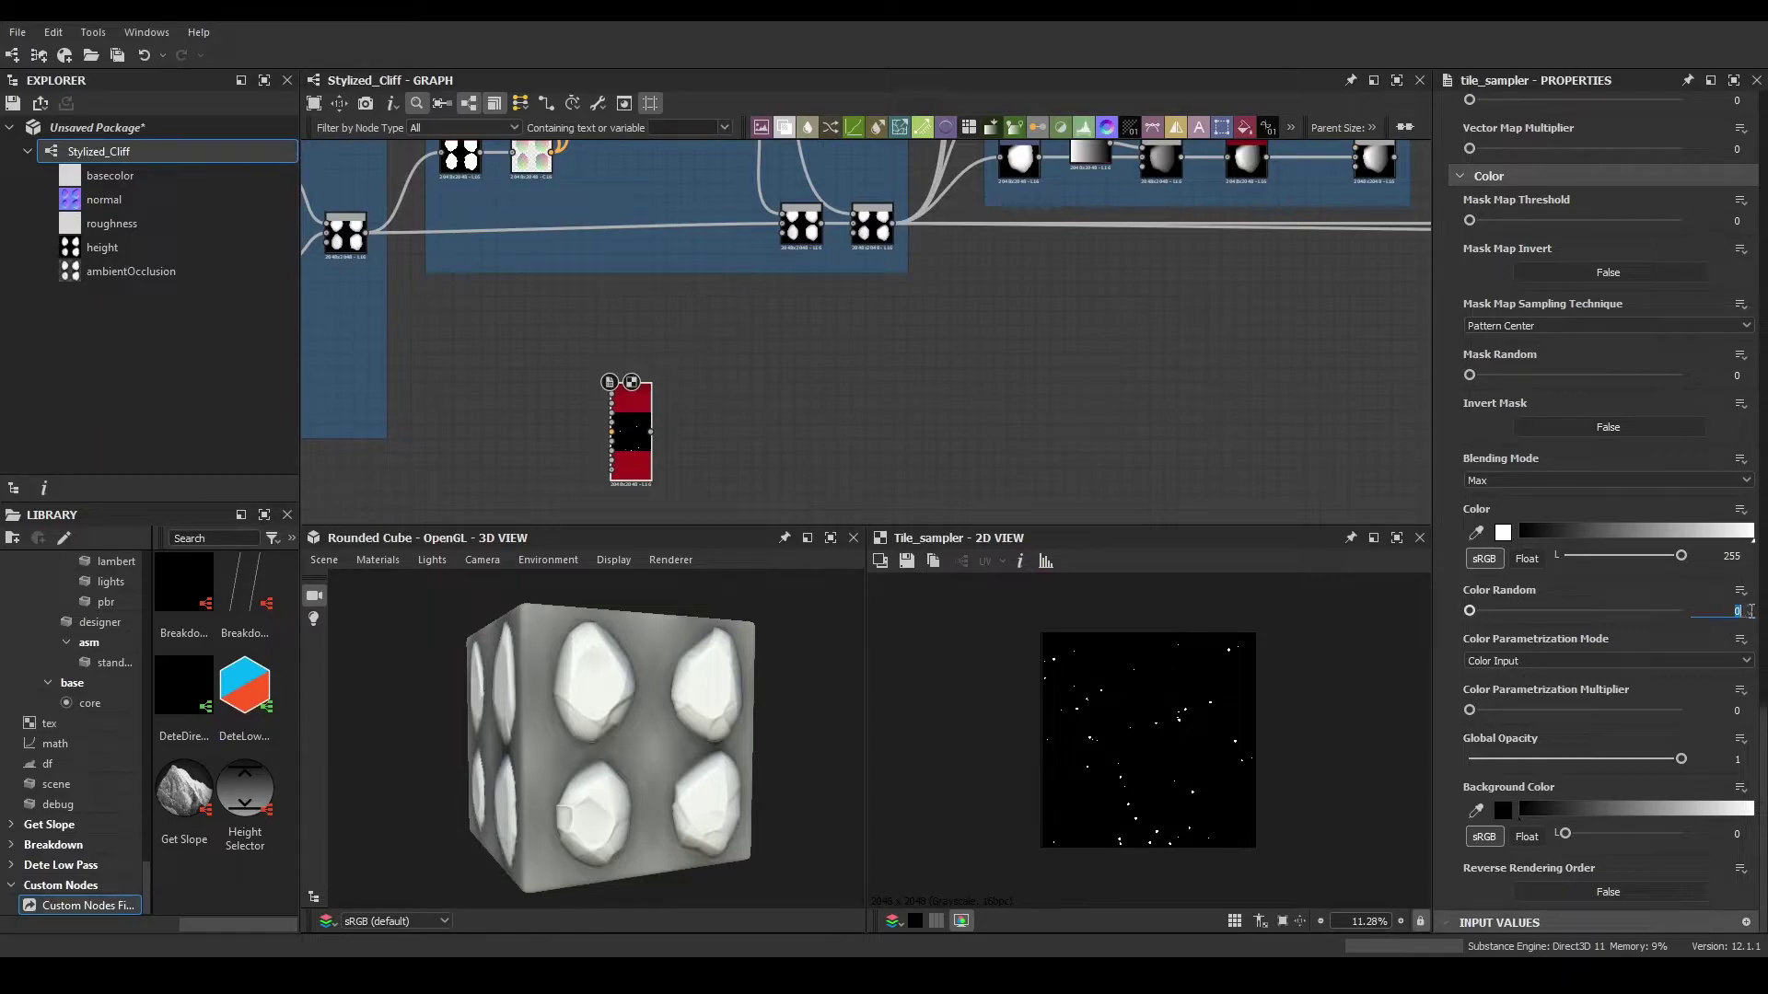
text(65)
key(Return)
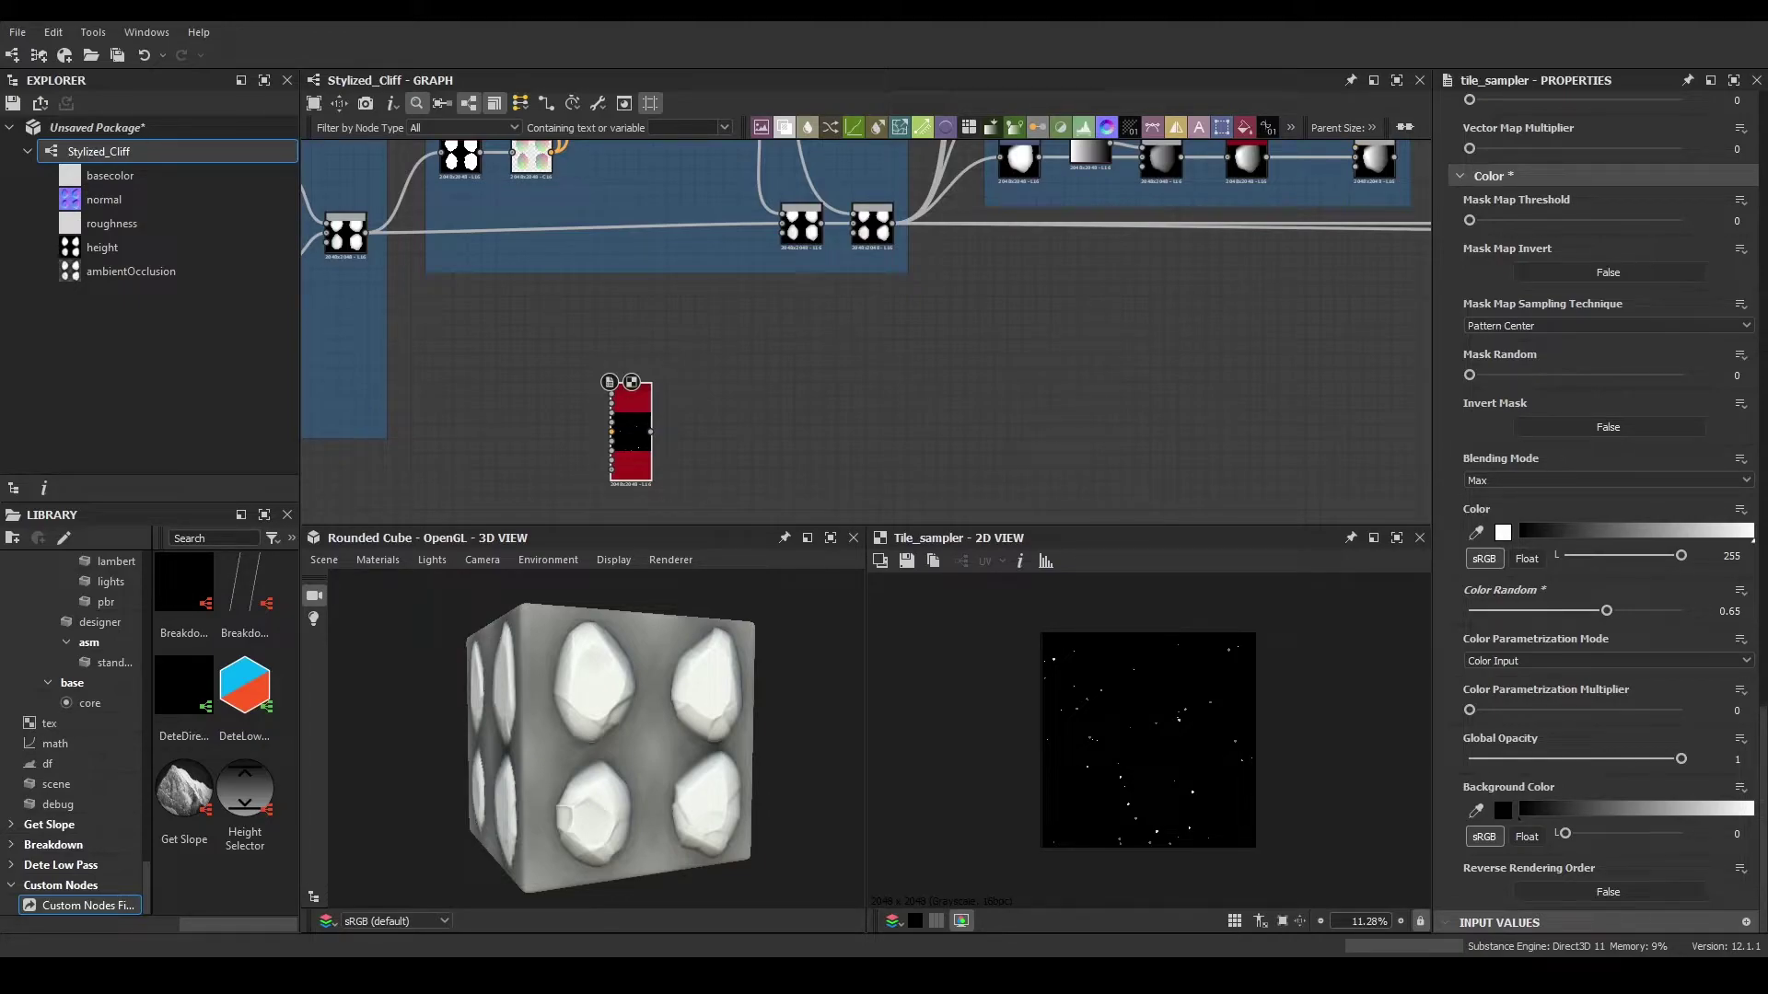
- Set Color Random to 0.7 on the Tile Sampler inside the "Slahes" frame and inspect the slashes in the 2D preview
scroll(685, 404, up, 3)
drag(597, 433, 620, 384)
middle_drag(1120, 314, 764, 488)
scroll(1068, 355, down, 3)
scroll(875, 468, down, 2)
middle_drag(1055, 259, 876, 477)
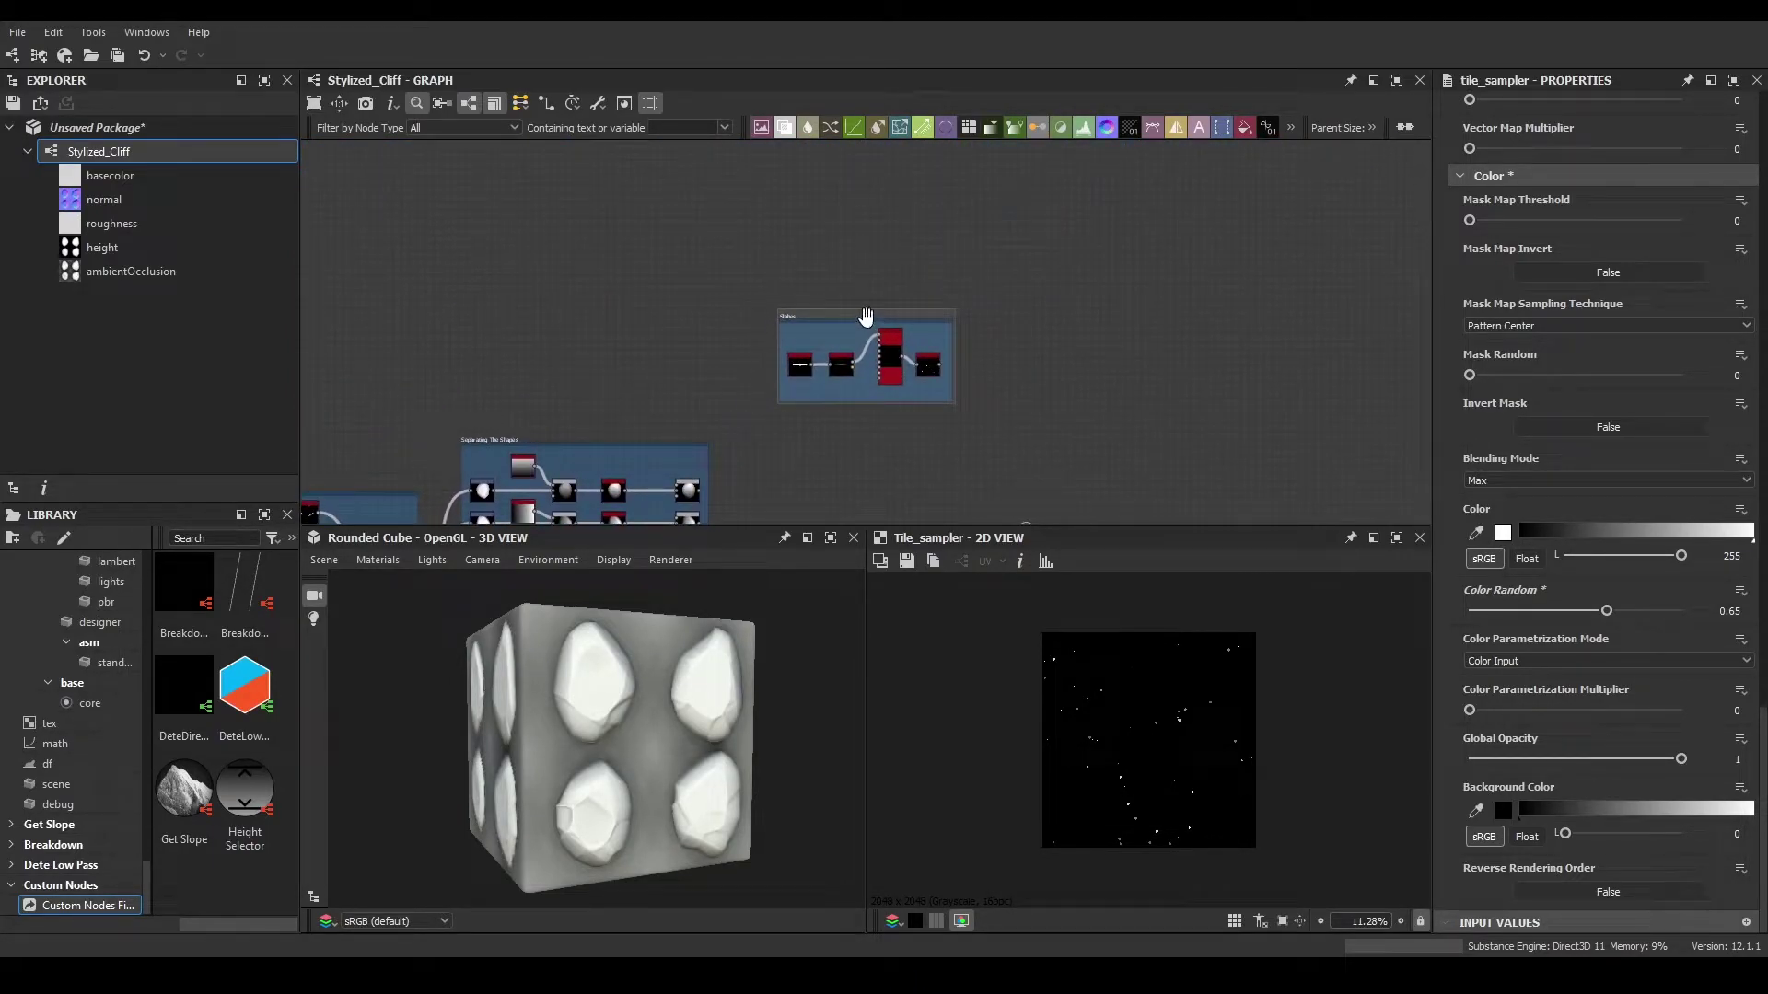
scroll(868, 389, up, 3)
scroll(869, 389, up, 2)
key(ctrl+z)
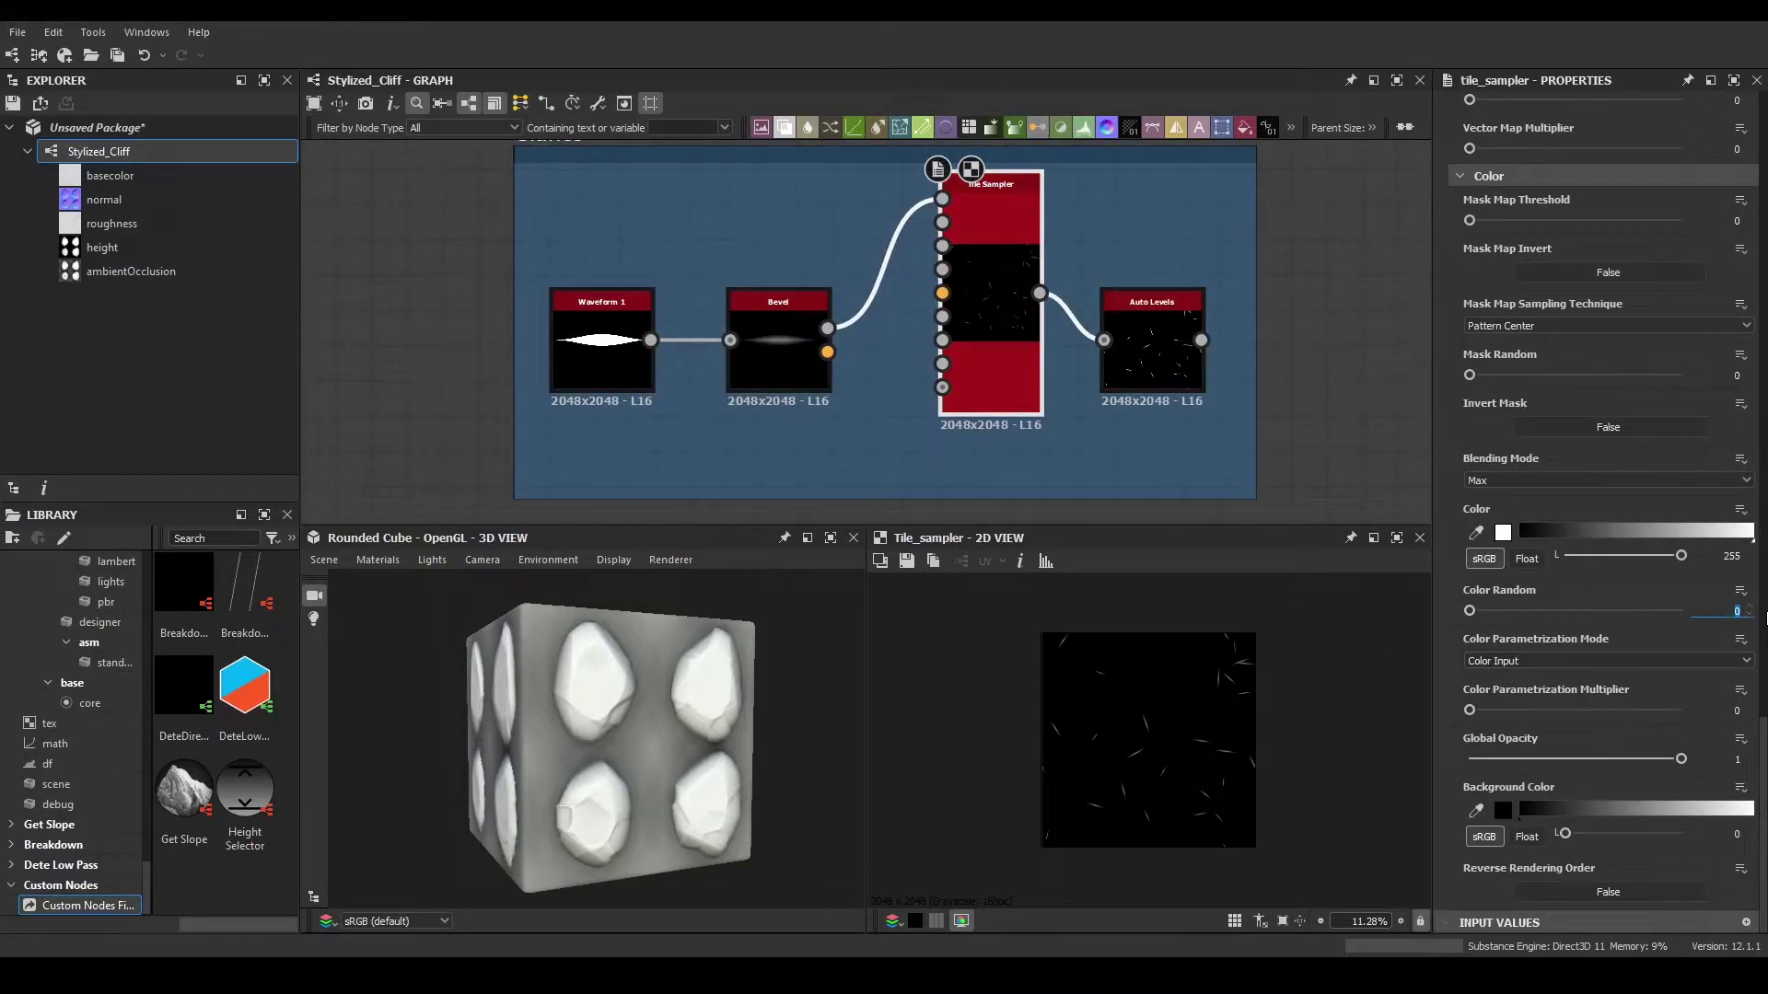
key(Return)
scroll(1296, 750, up, 5)
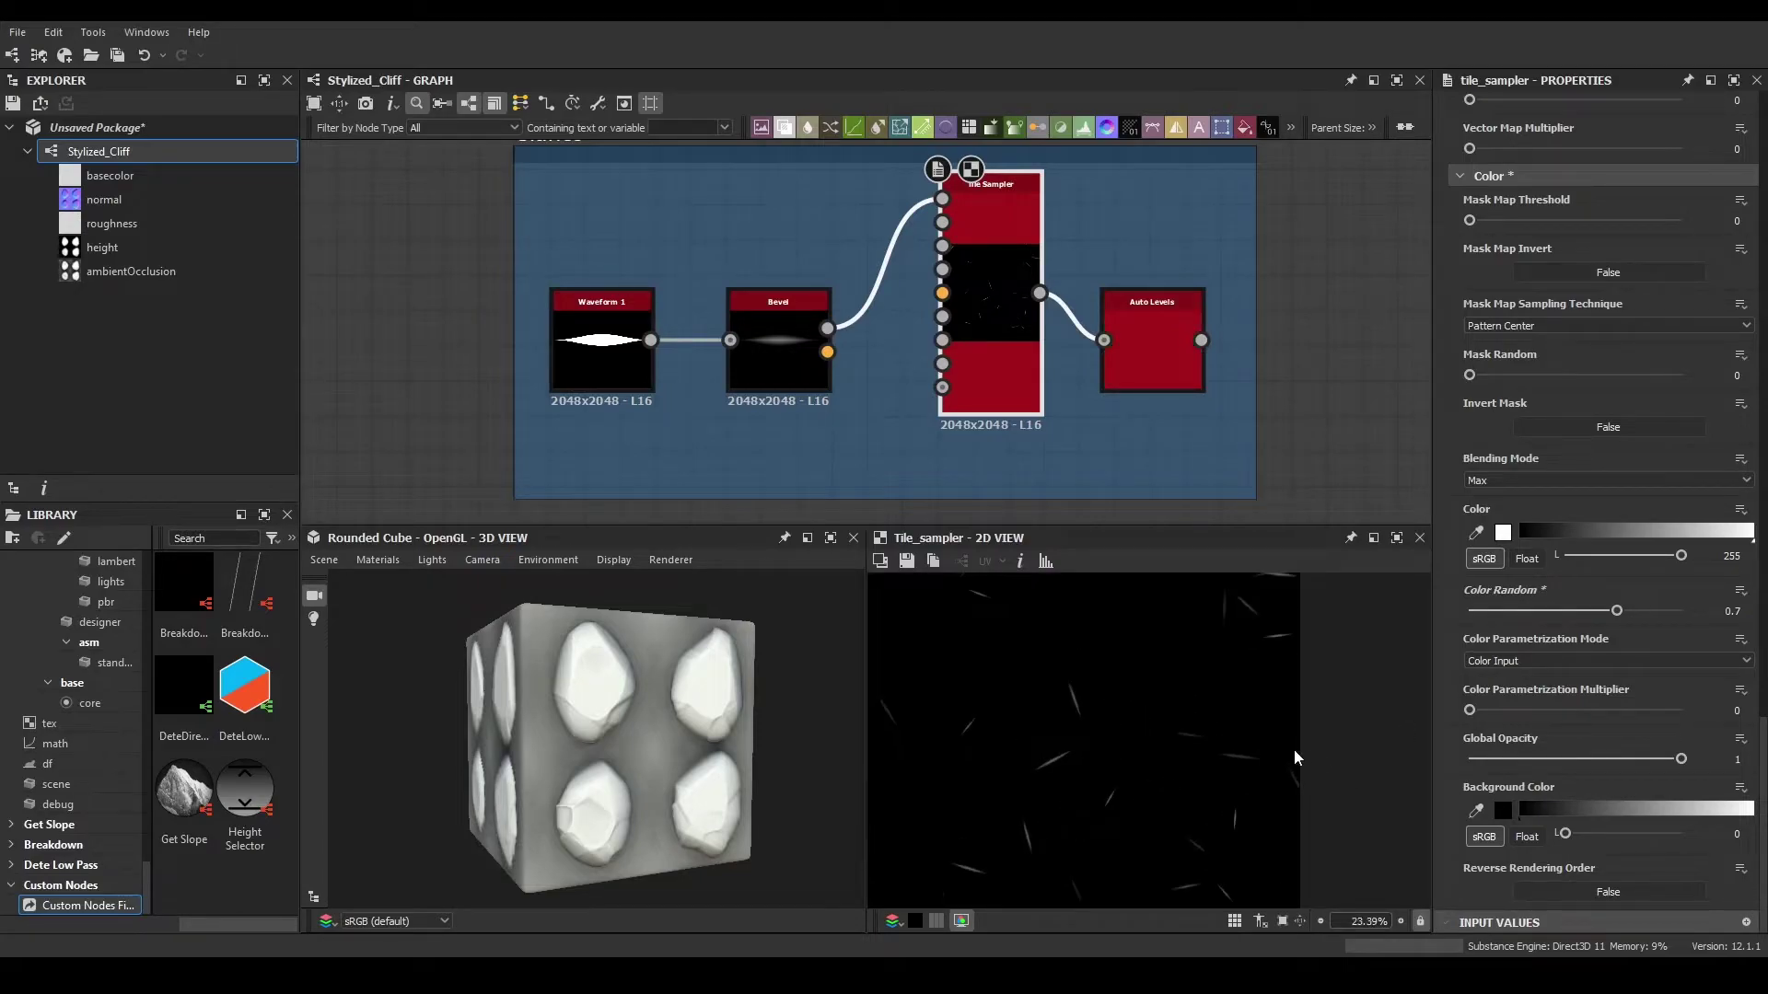
scroll(1223, 759, down, 4)
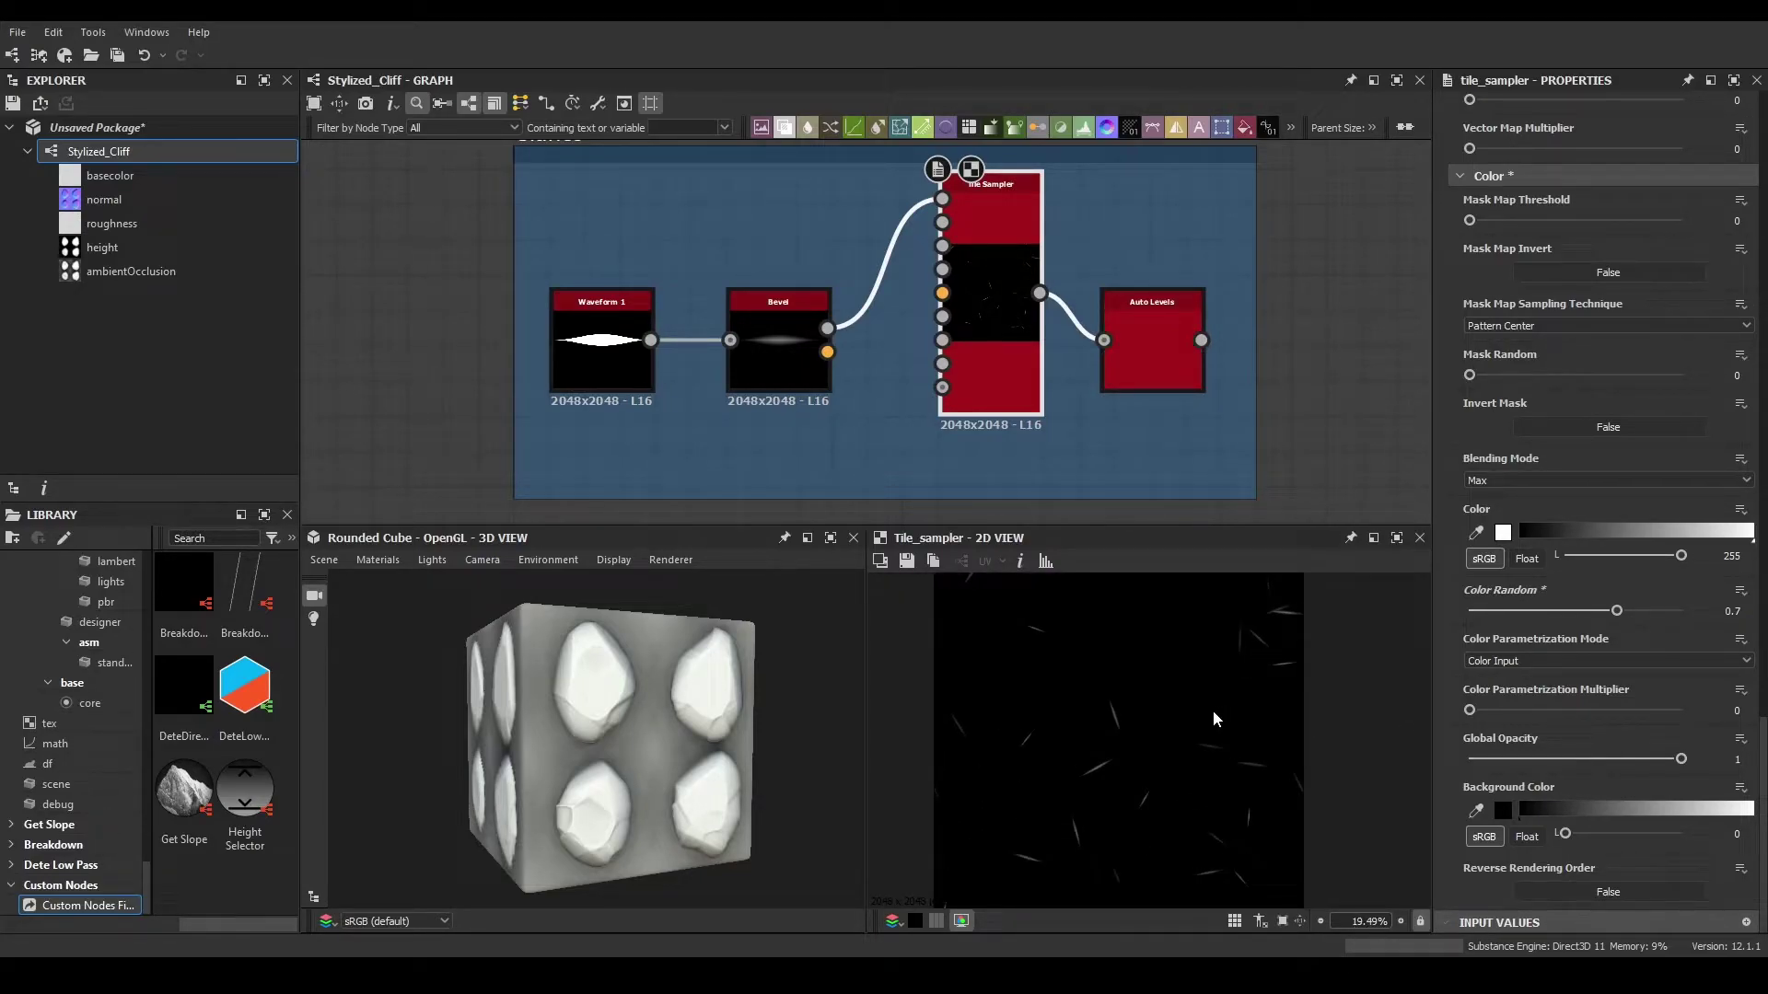
- Connect a new Histogram Scan node to the disc Tile Sampler's output and raise its Position to the maximum
middle_drag(885, 427, 976, 381)
scroll(977, 373, down, 3)
middle_drag(673, 426, 931, 359)
scroll(931, 359, down, 4)
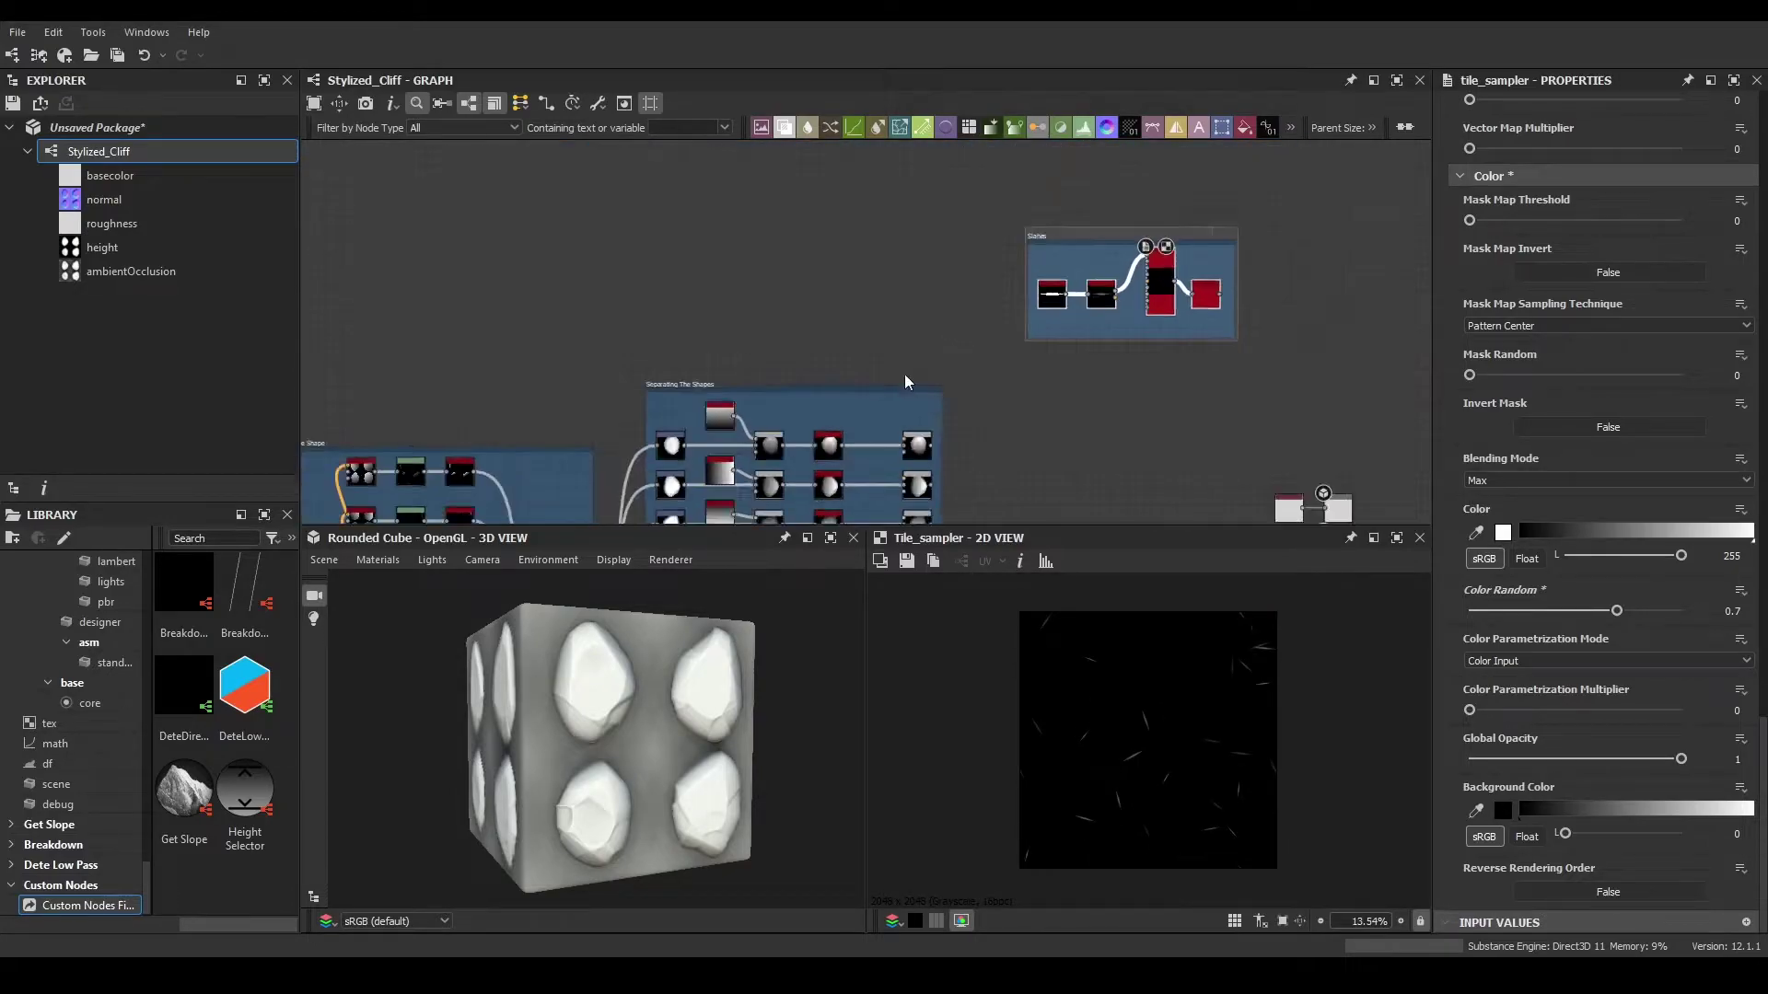
middle_drag(700, 497, 914, 341)
scroll(902, 359, up, 2)
scroll(853, 391, up, 2)
middle_drag(700, 488, 759, 306)
scroll(742, 377, up, 3)
double_click(743, 399)
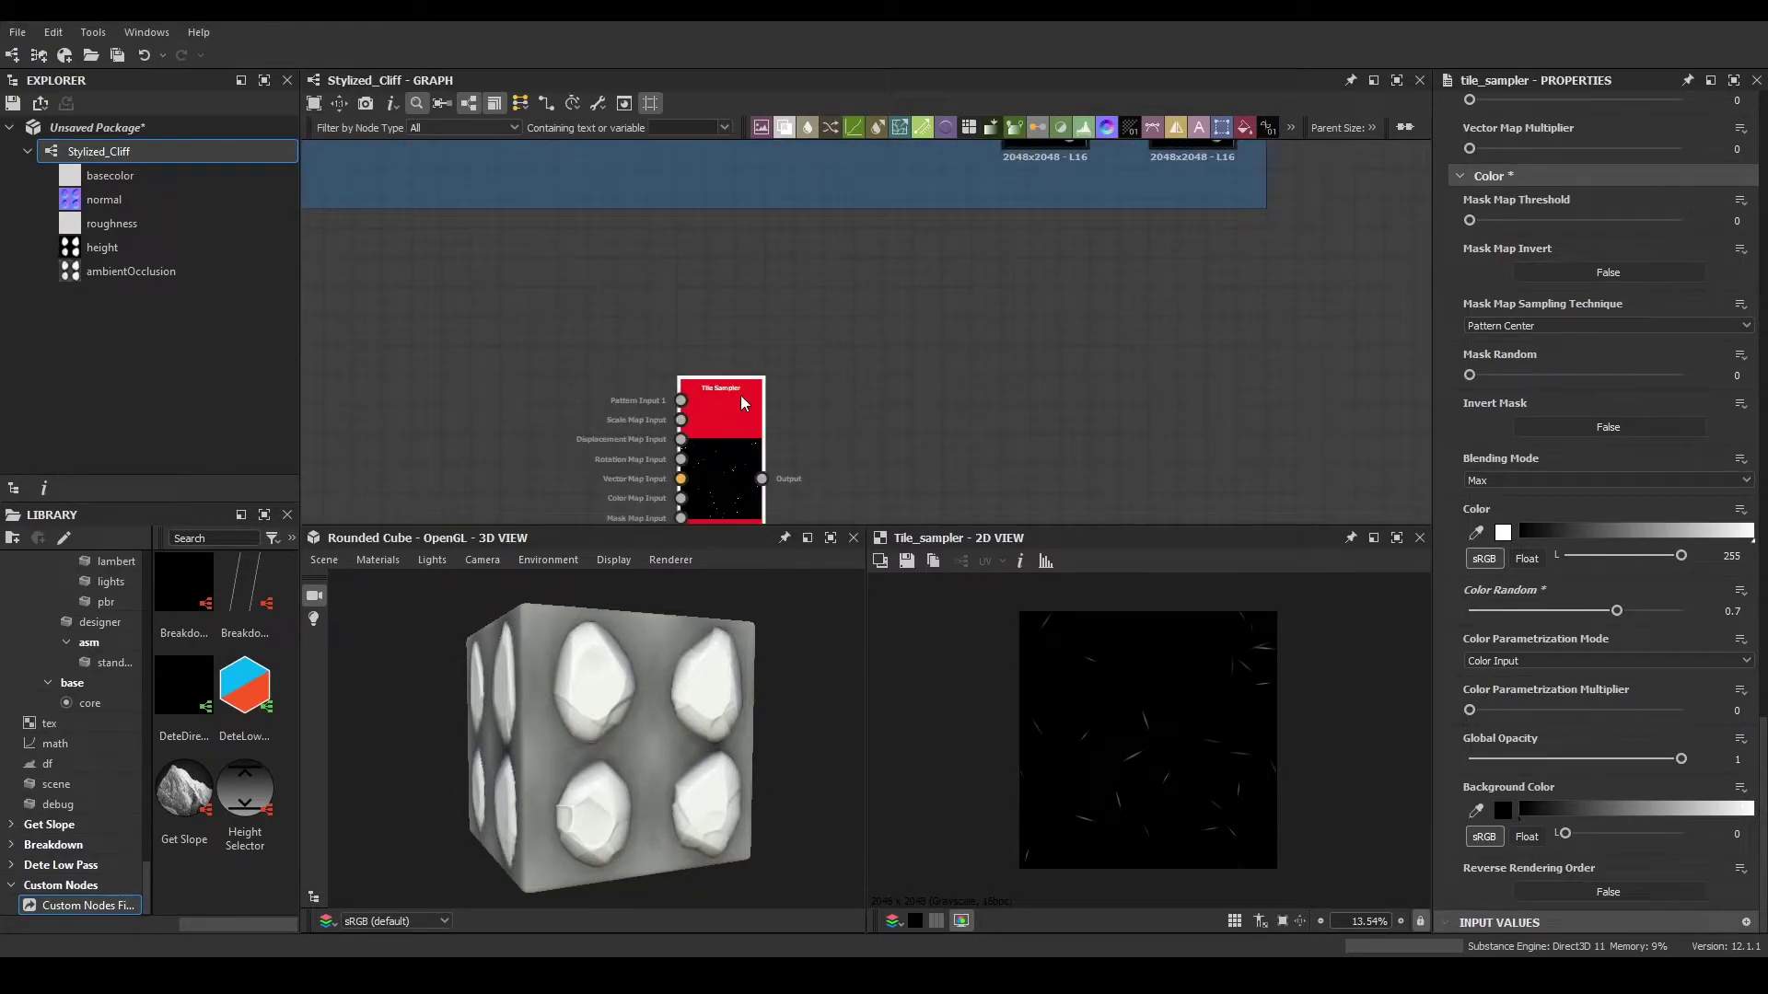
middle_drag(745, 520, 768, 347)
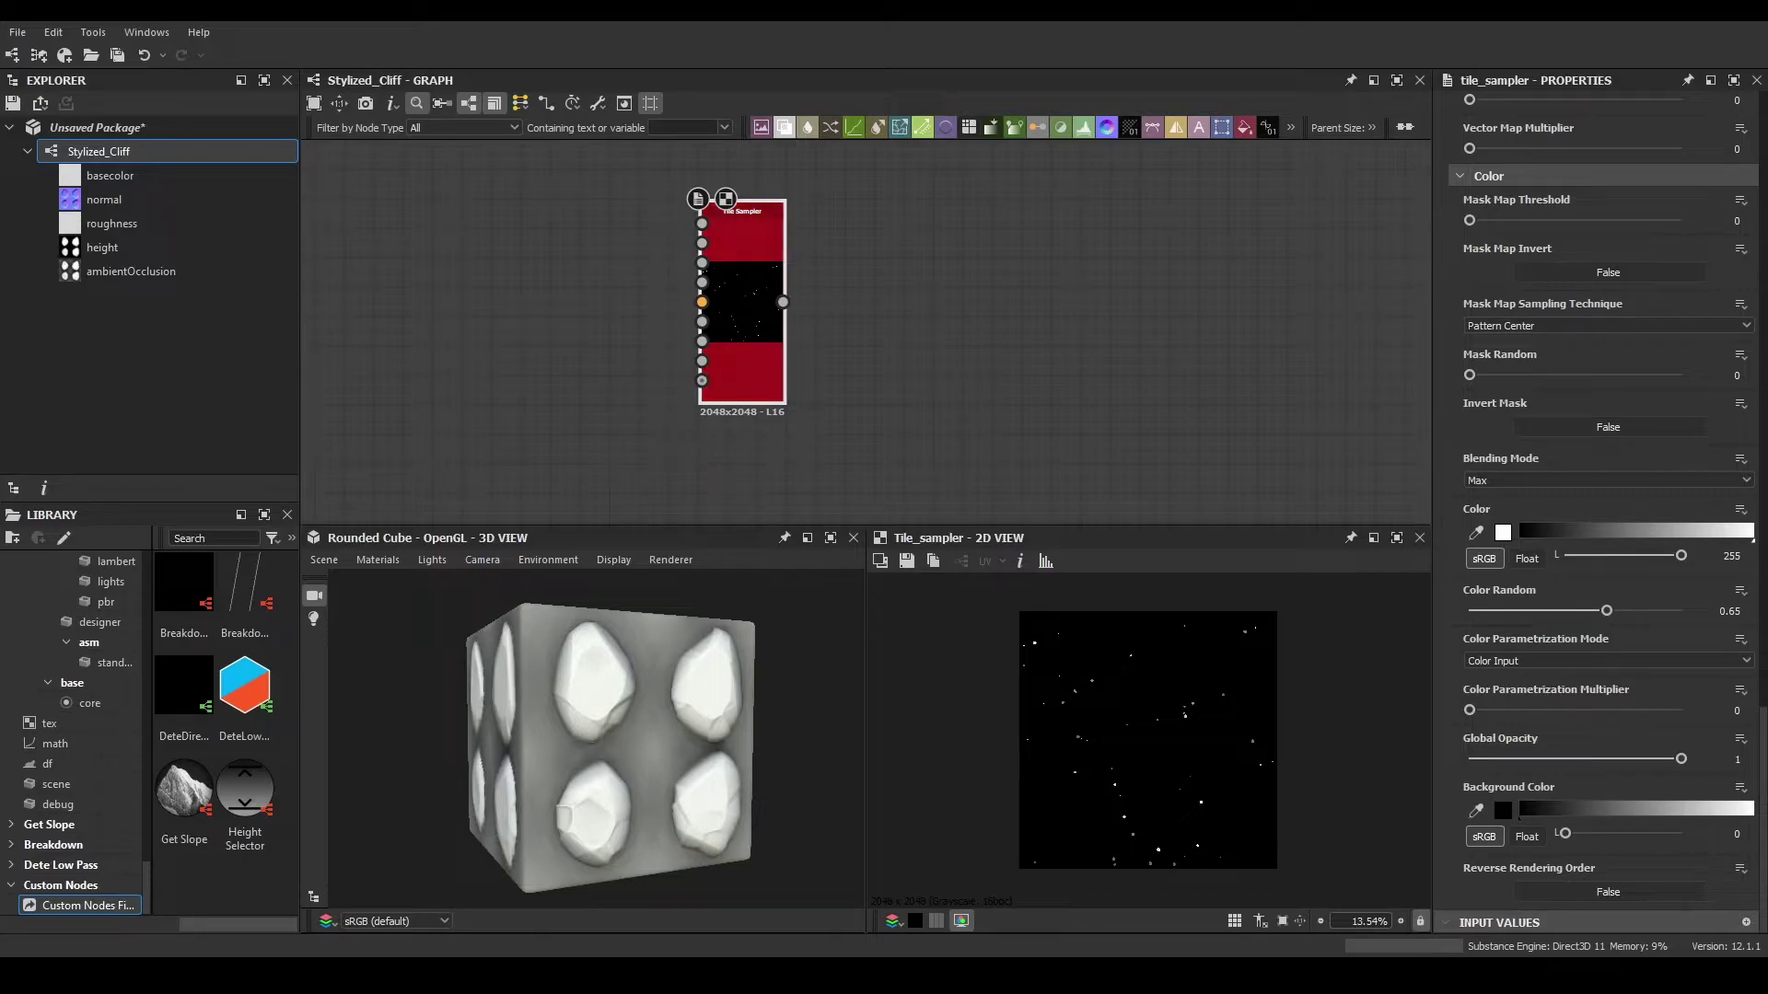
middle_drag(625, 311, 516, 387)
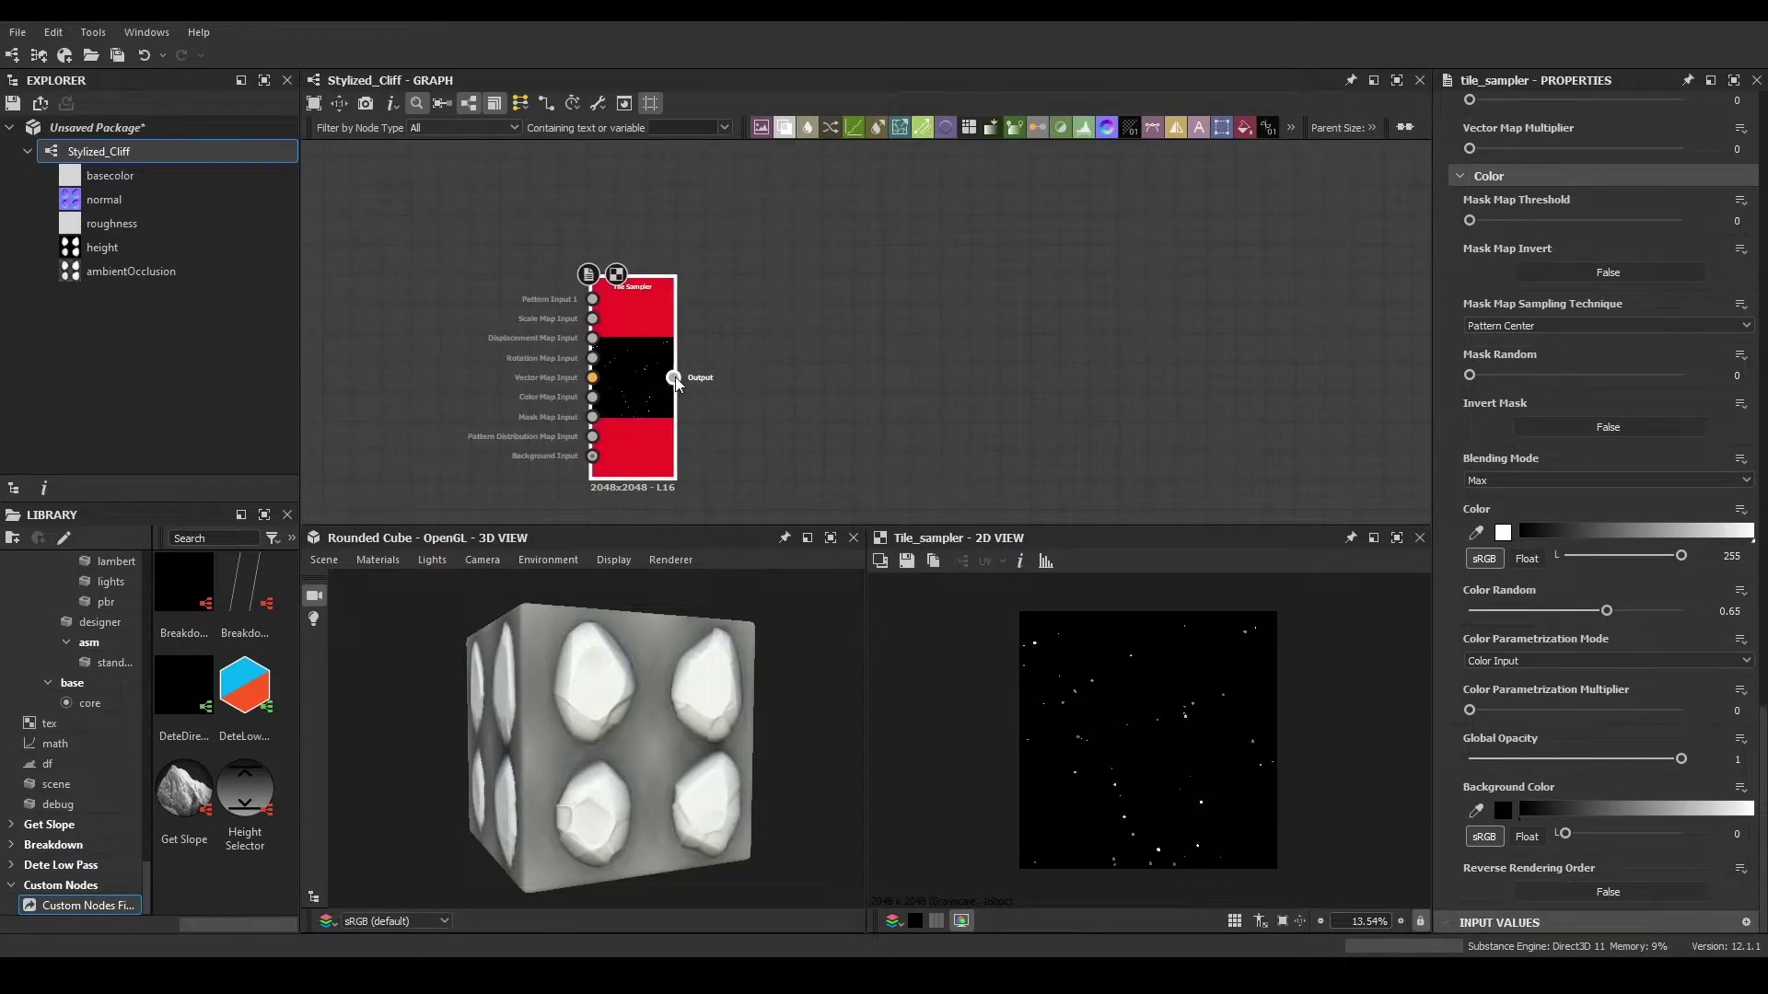
drag(673, 377, 752, 291)
text(histo)
key(Down)
key(Return)
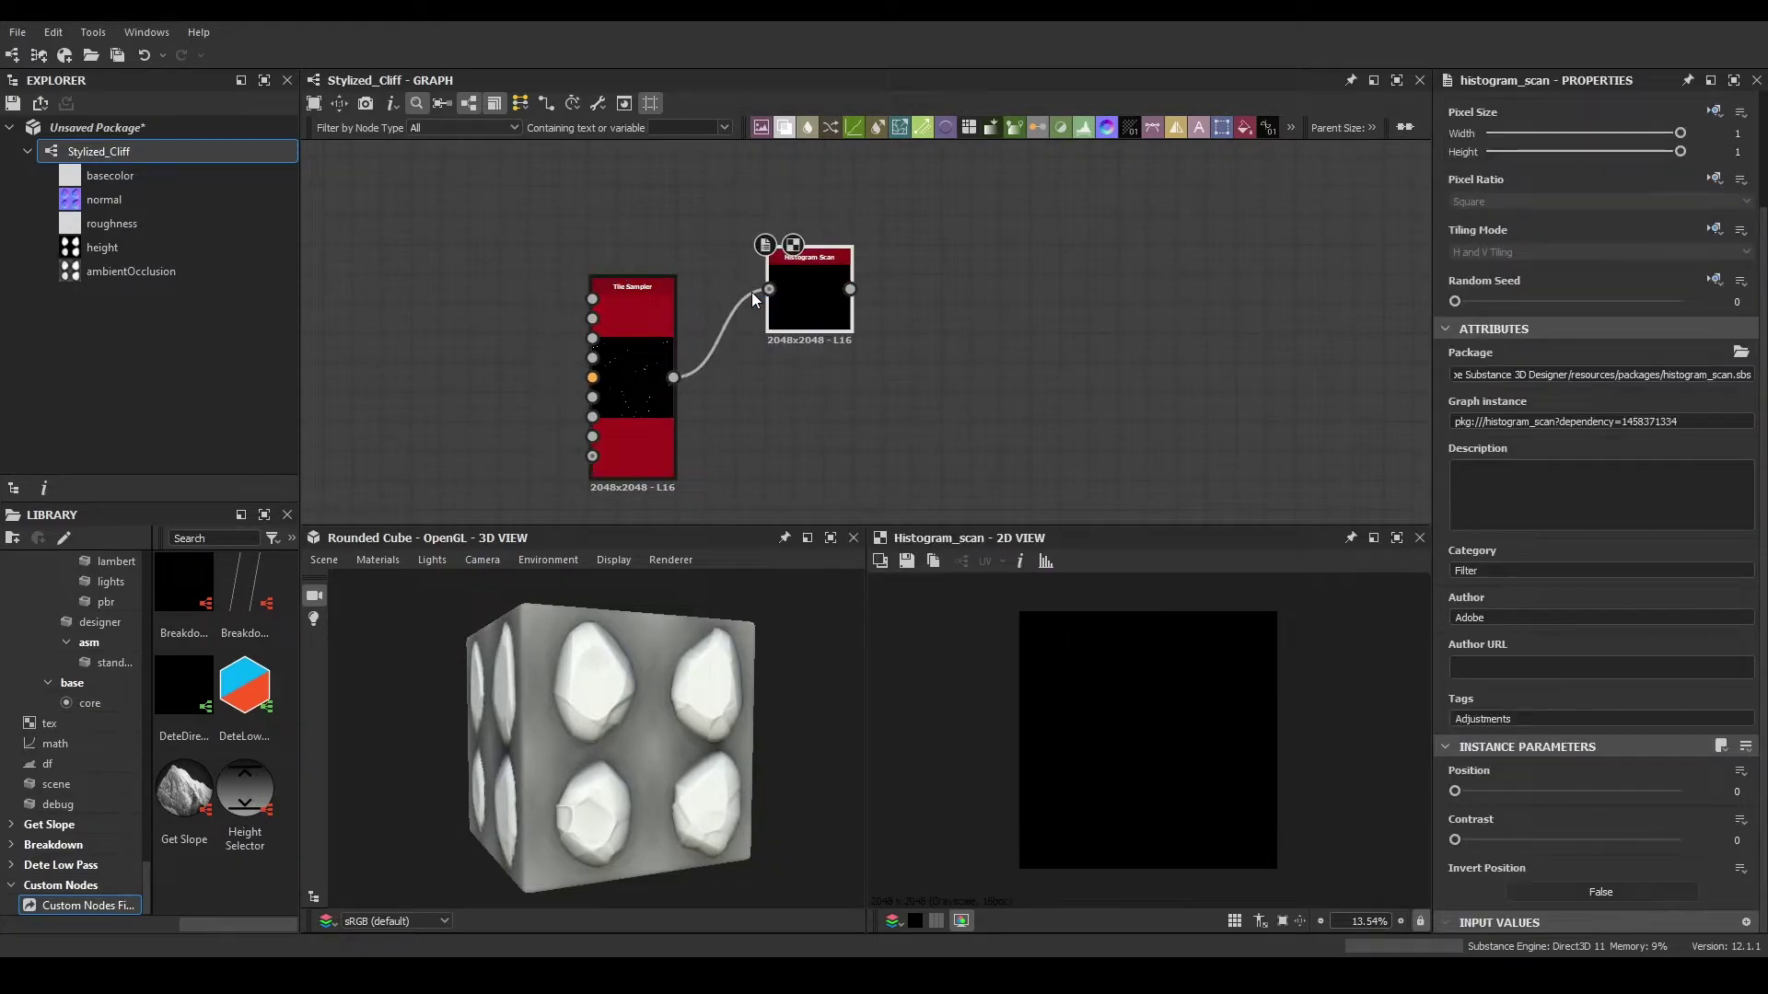
drag(1503, 799, 1690, 792)
- Add a Distance node fed by both the Histogram Scan and the Tile Sampler, with Maximum Distance set to 5000
drag(811, 297, 920, 335)
text(dist)
key(Return)
drag(673, 378, 960, 399)
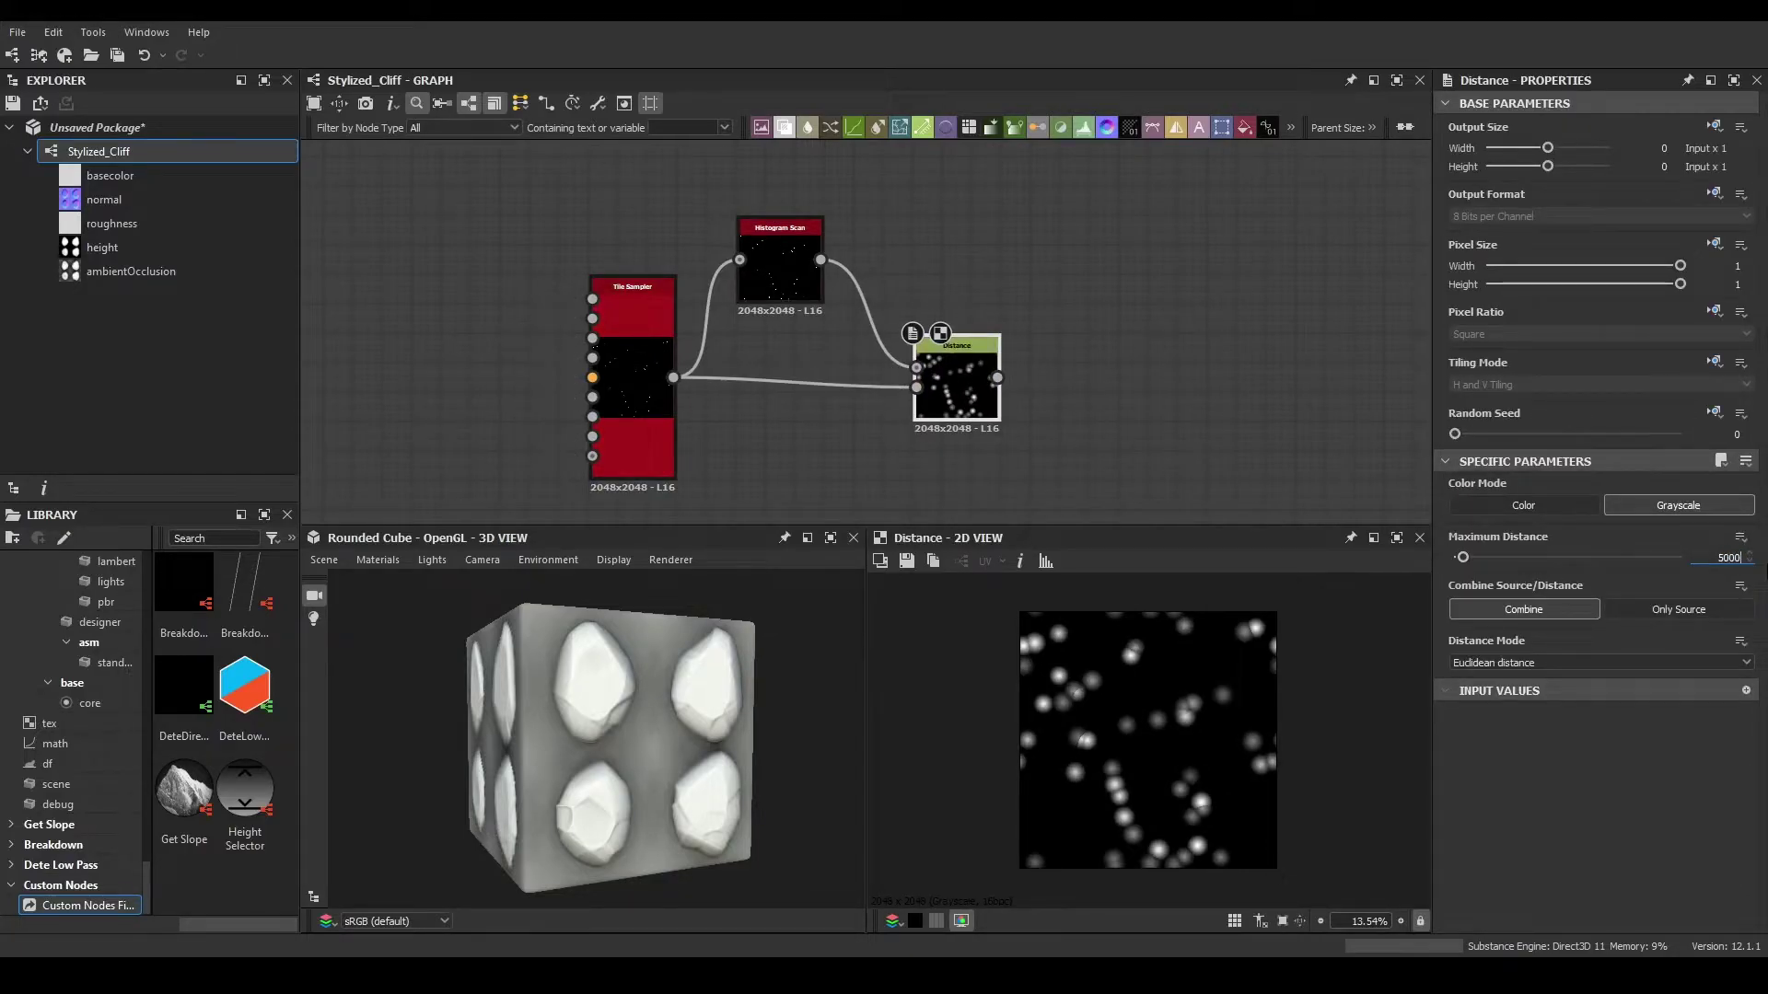
key(Return)
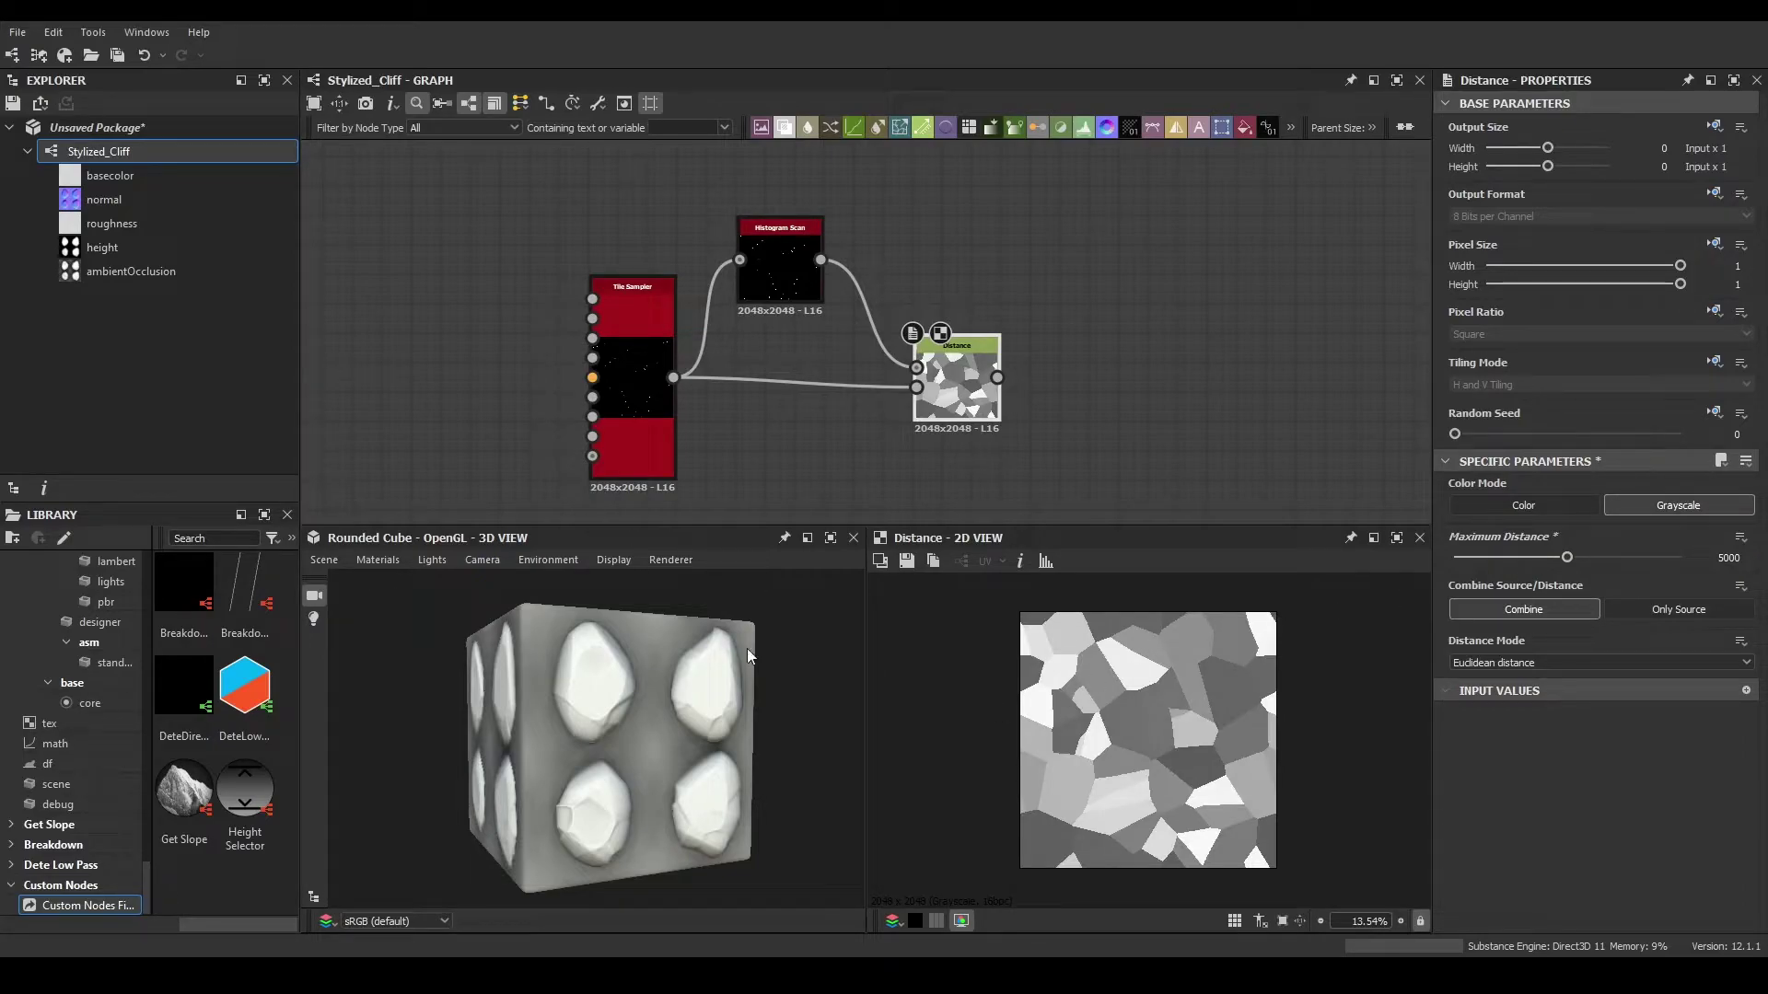
- Connect an Edge Detect node after Distance, set its Edge Width to 1.3 and inspect the cell outlines up close
scroll(931, 429, up, 2)
drag(893, 372, 1038, 366)
text(edge)
drag(1041, 369, 1043, 372)
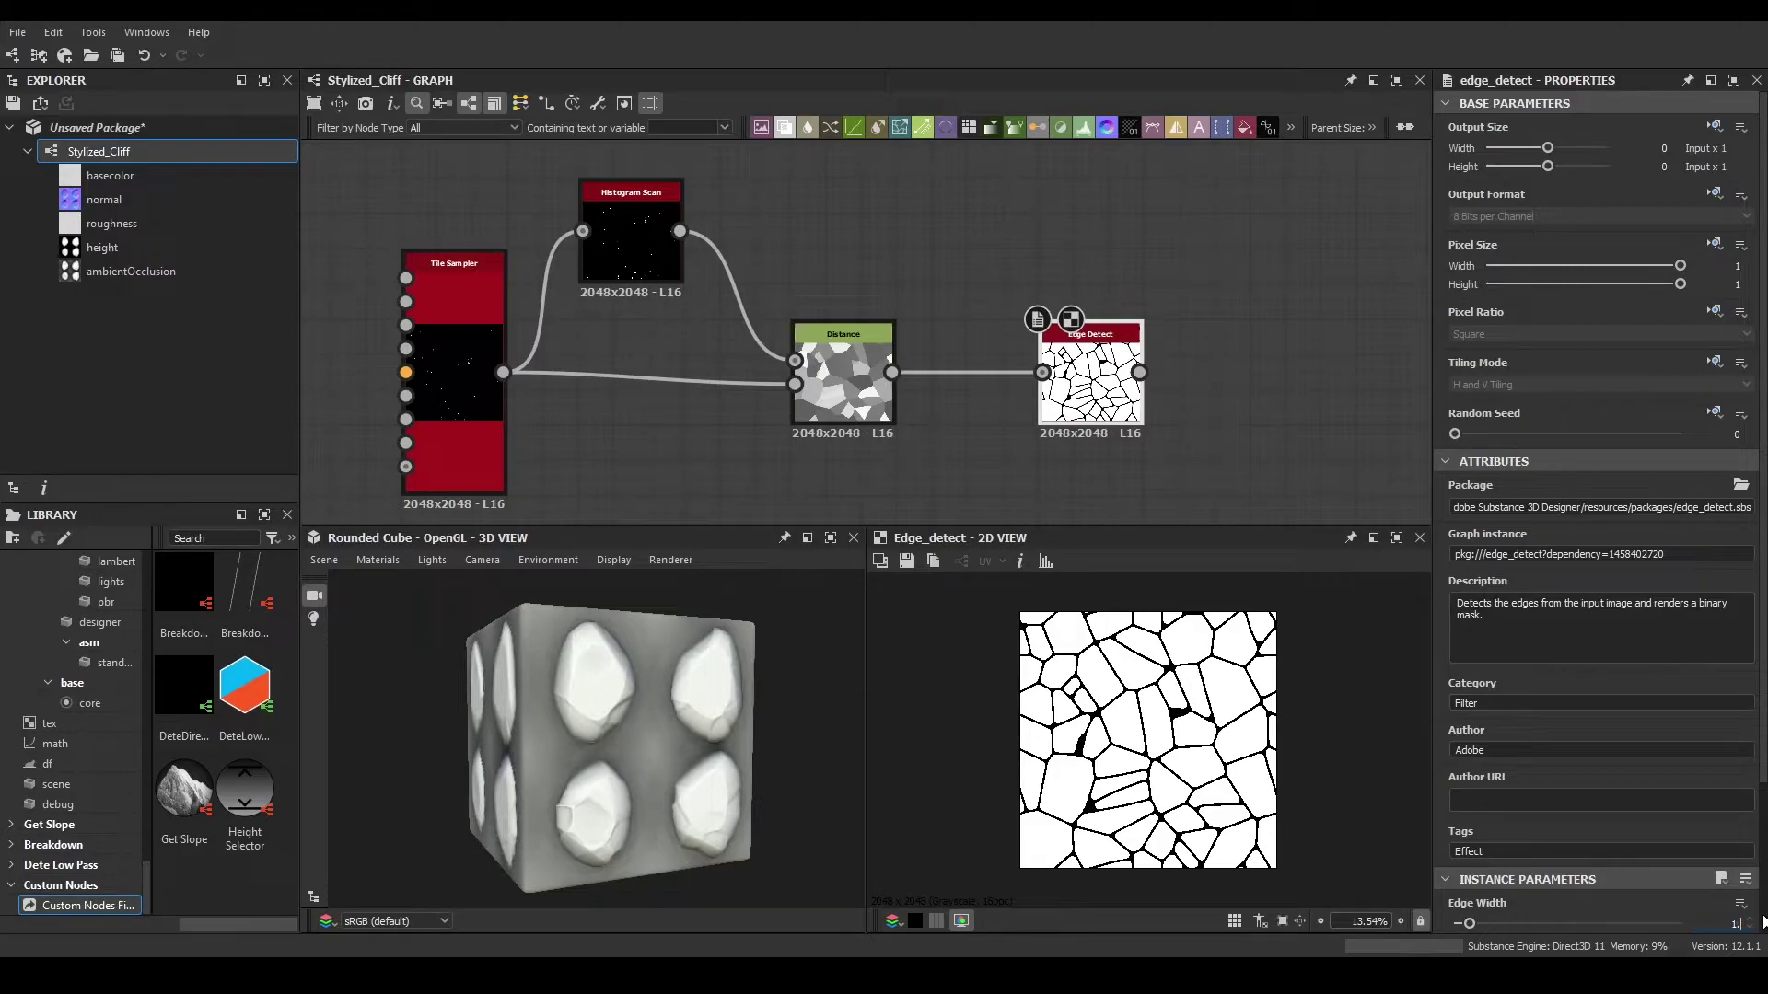
key(Return)
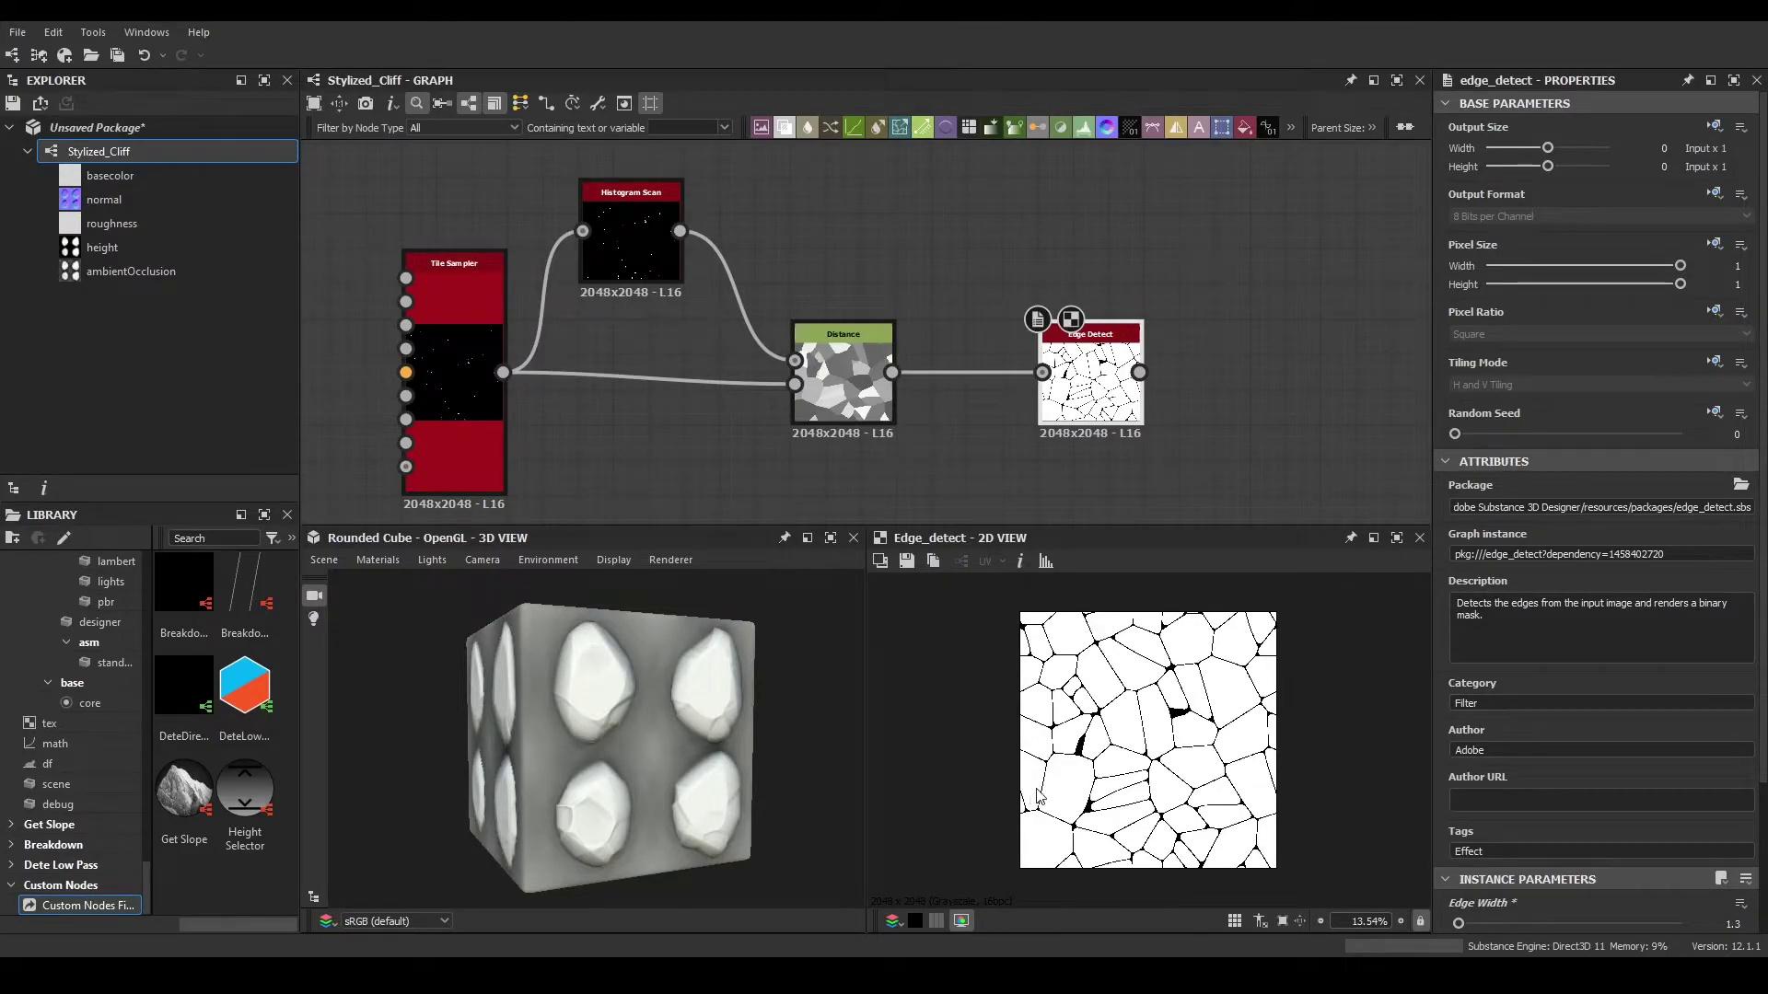
scroll(1031, 796, up, 4)
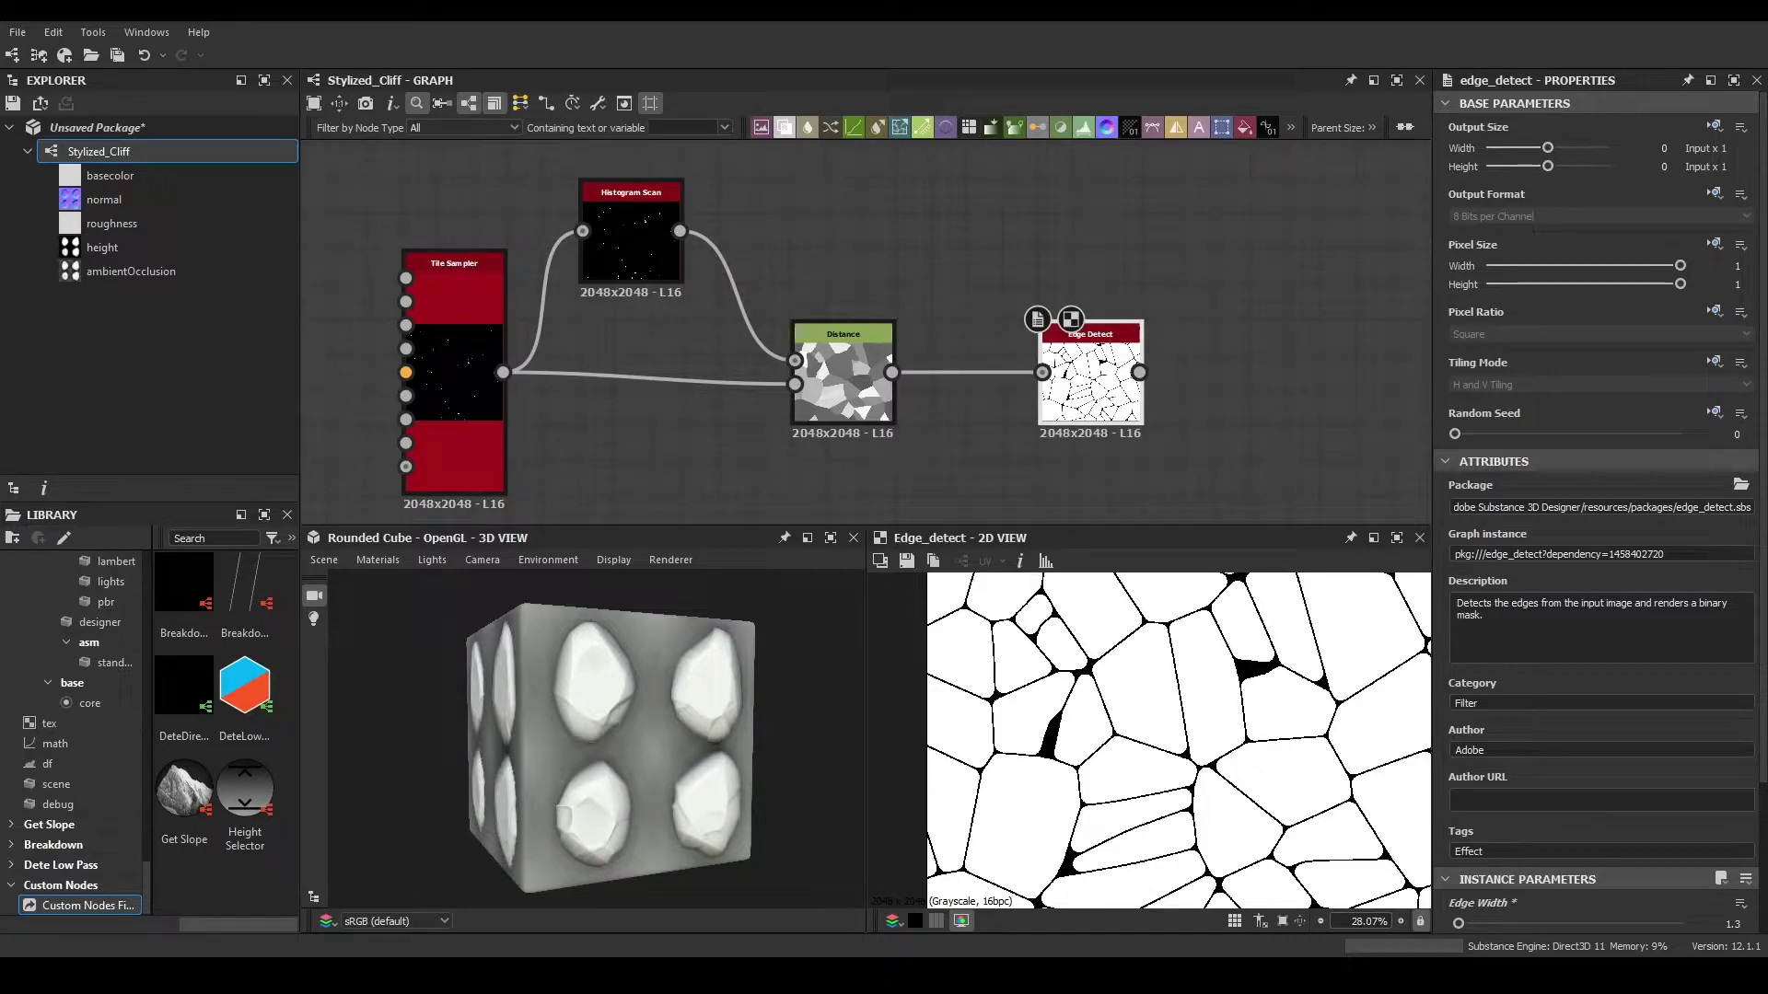
- Move the Edge Detect node closer to Distance and connect its output to a new Directional Warp node
middle_drag(1080, 352, 944, 354)
drag(944, 354, 873, 355)
middle_drag(894, 322, 1050, 312)
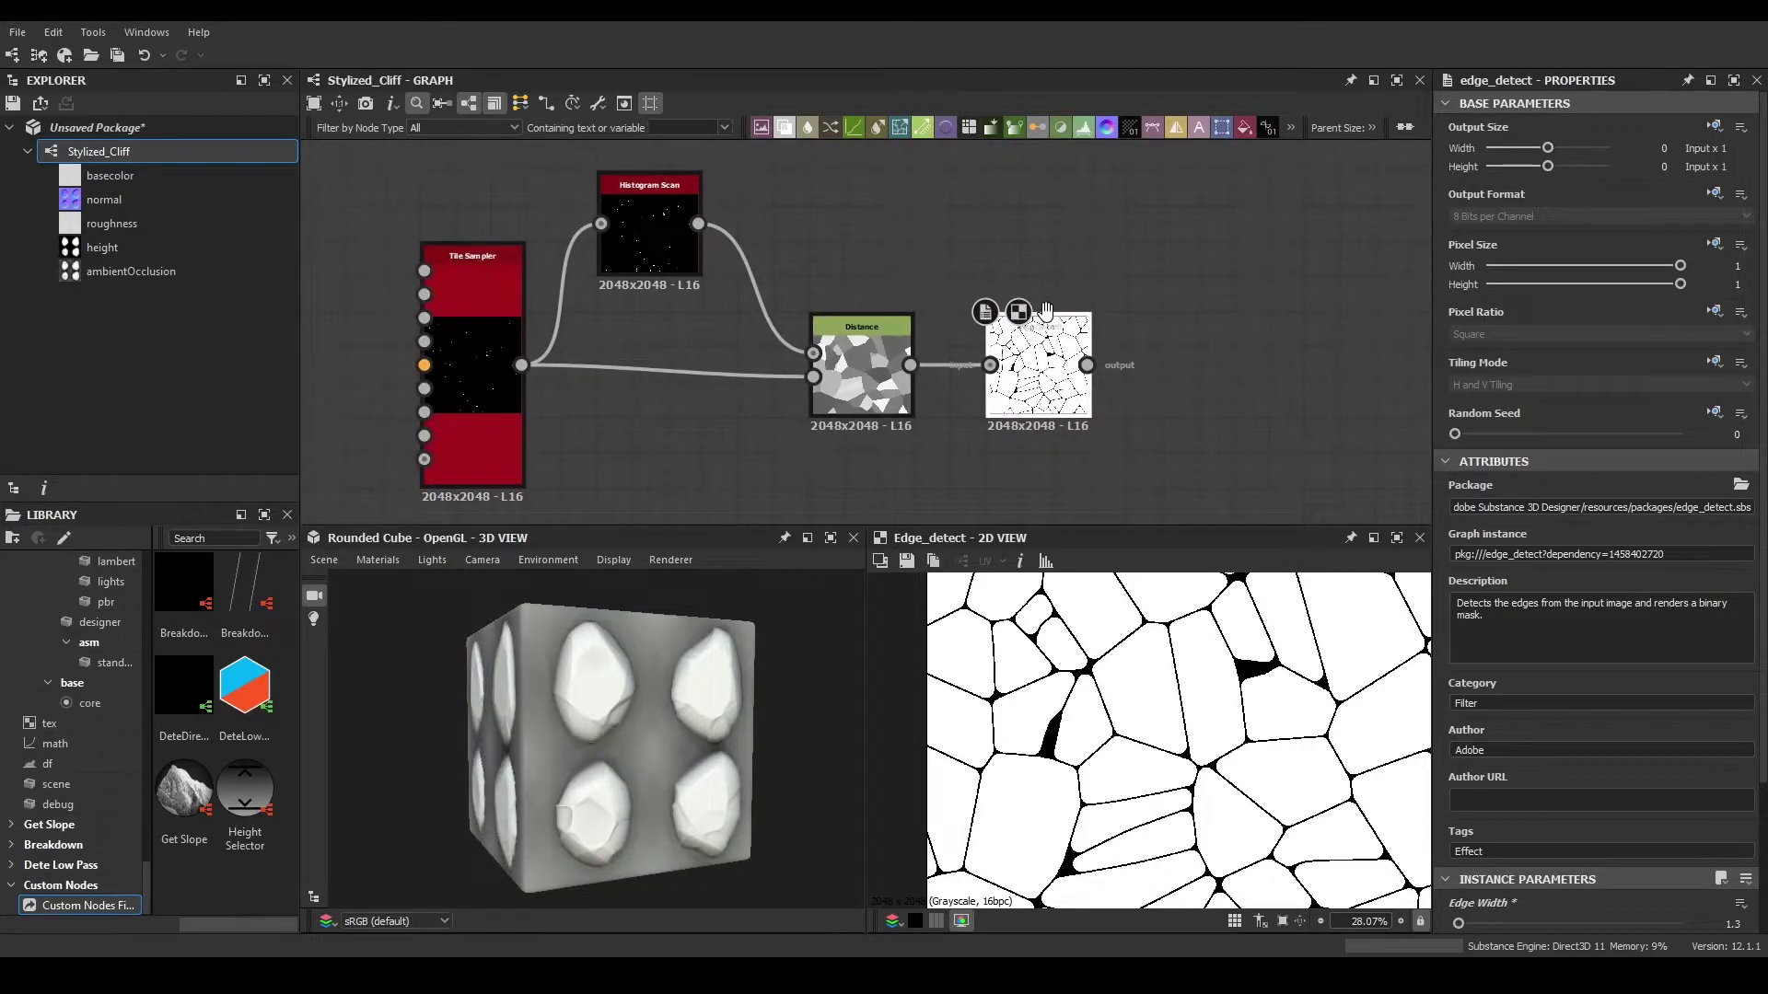
scroll(1050, 310, down, 2)
drag(1078, 224, 582, 464)
scroll(959, 367, up, 2)
drag(931, 351, 1052, 347)
text(dire)
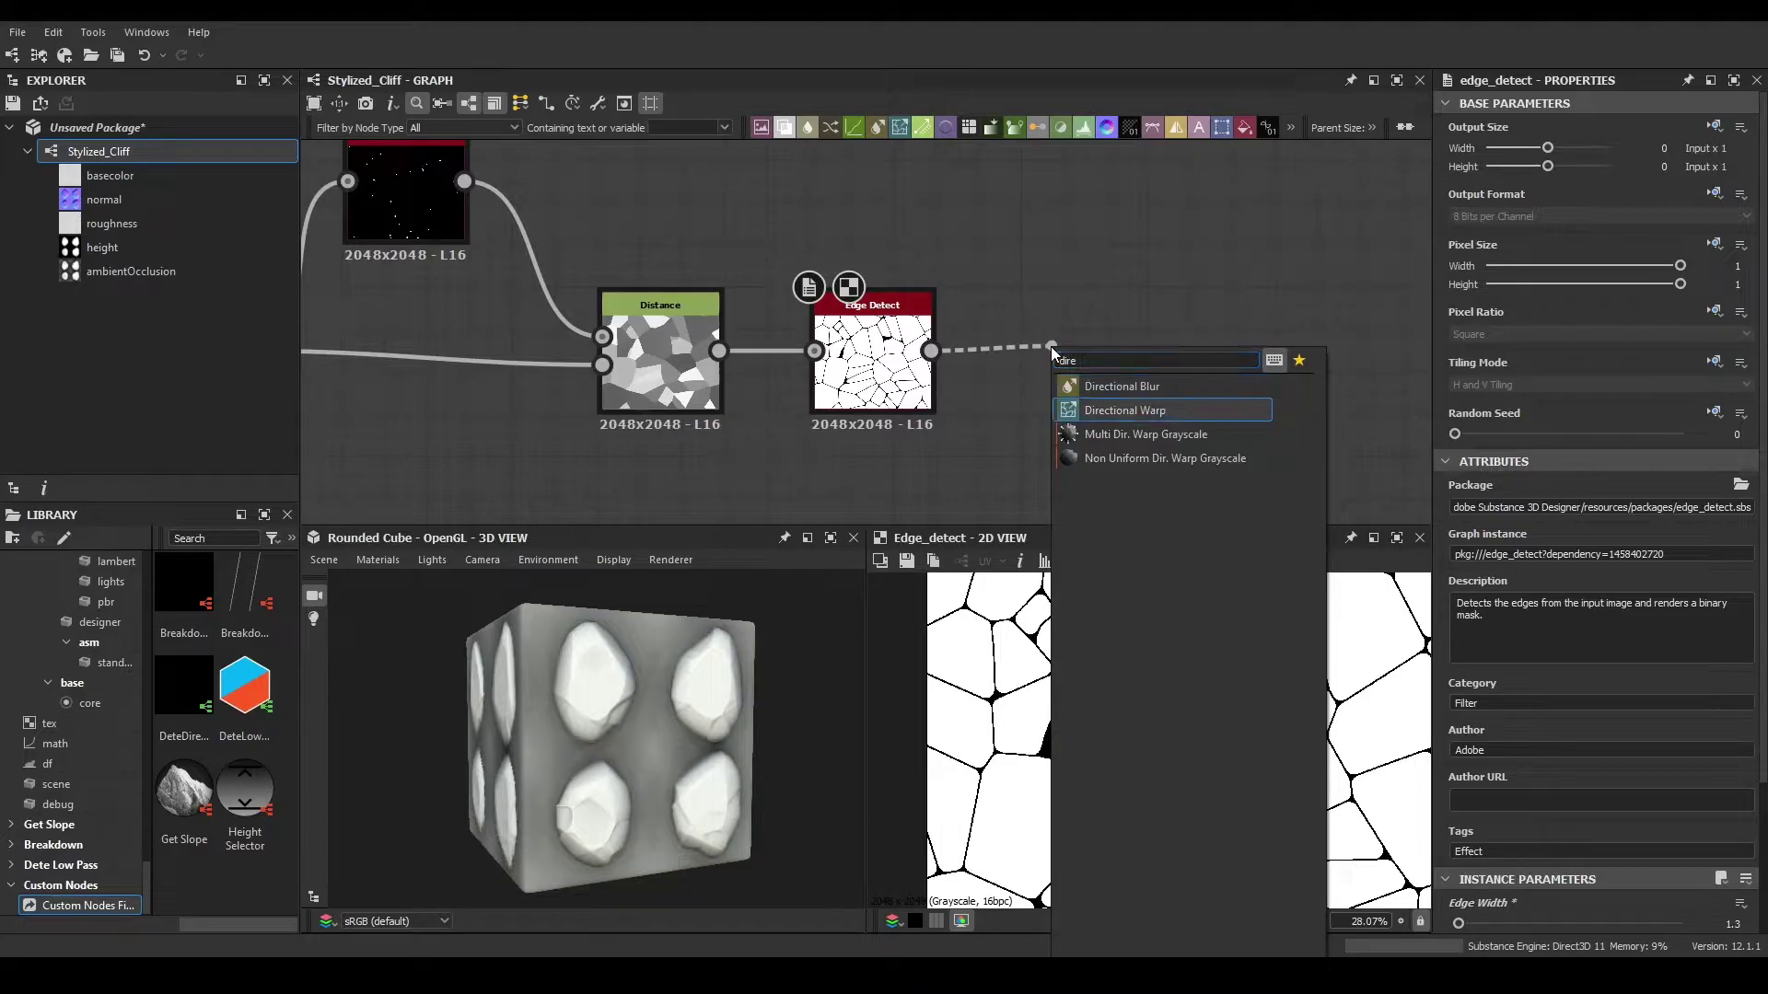
key(Return)
middle_drag(1119, 351, 965, 341)
mouse_move(965, 342)
mouse_down()
mouse_move(1008, 341)
mouse_move(965, 341)
mouse_up()
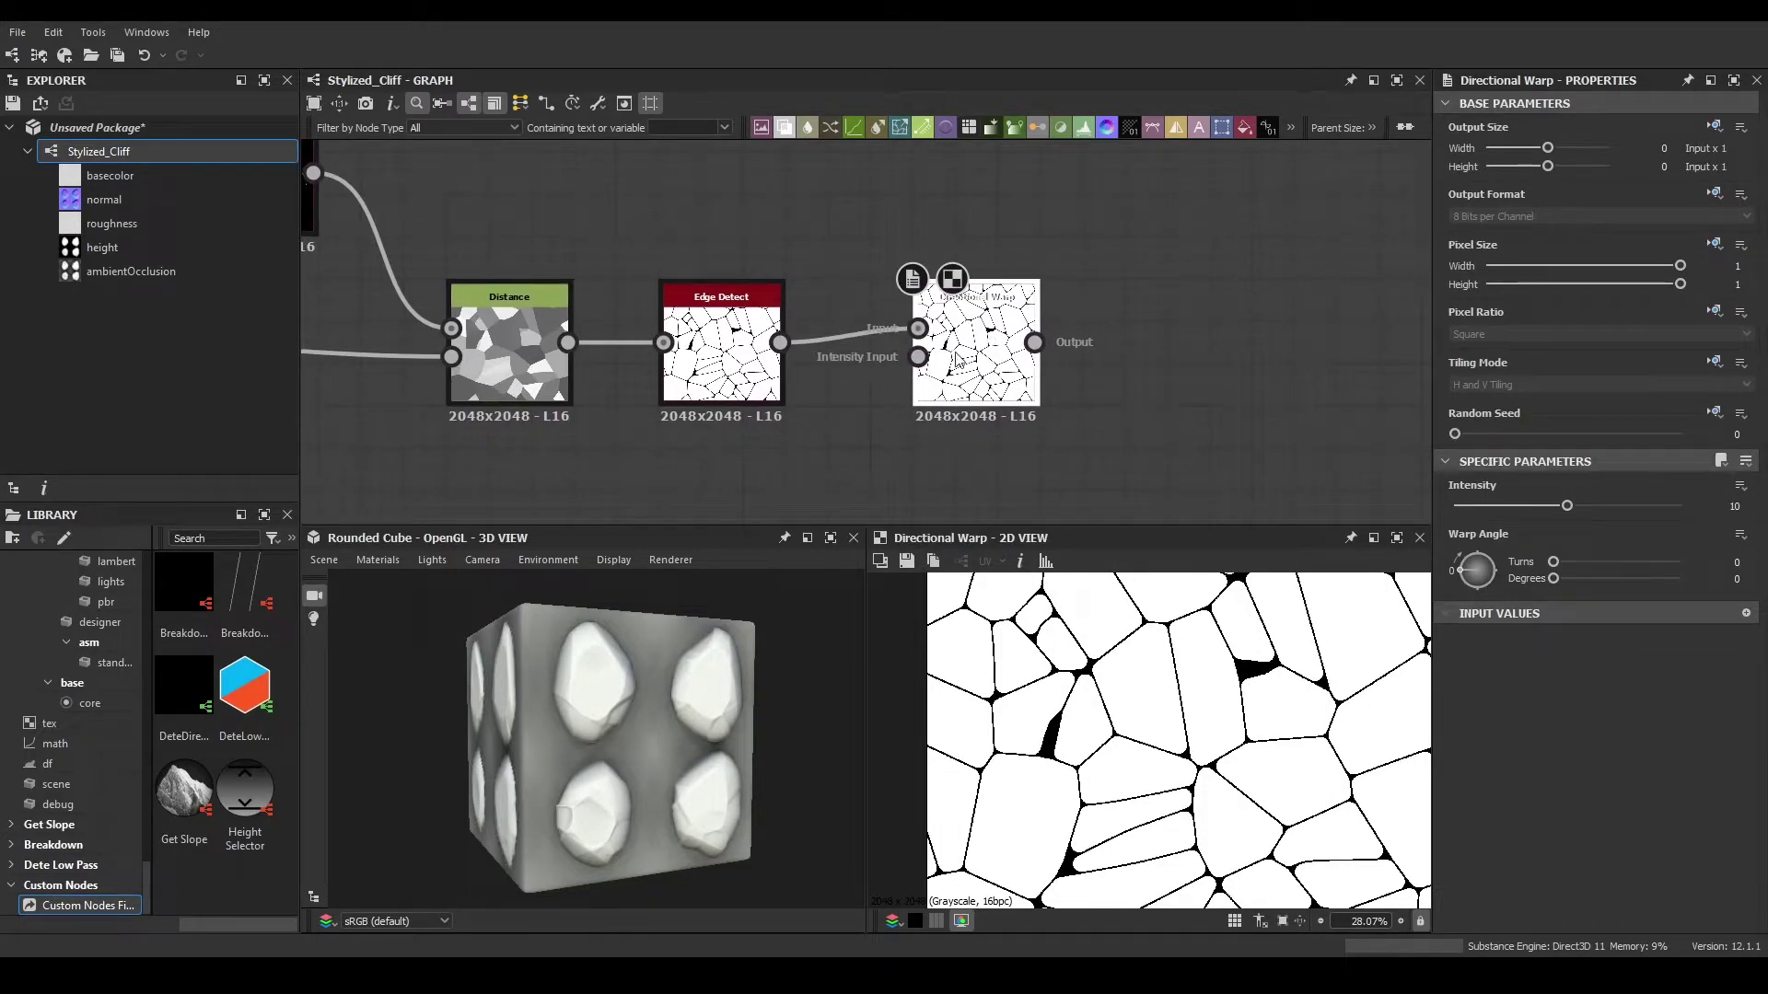
- Add a Crystal 1 noise below Edge Detect, connect it to the Directional Warp's Intensity Input and set its Scale to 6
middle_drag(613, 471, 703, 389)
middle_drag(855, 456, 776, 420)
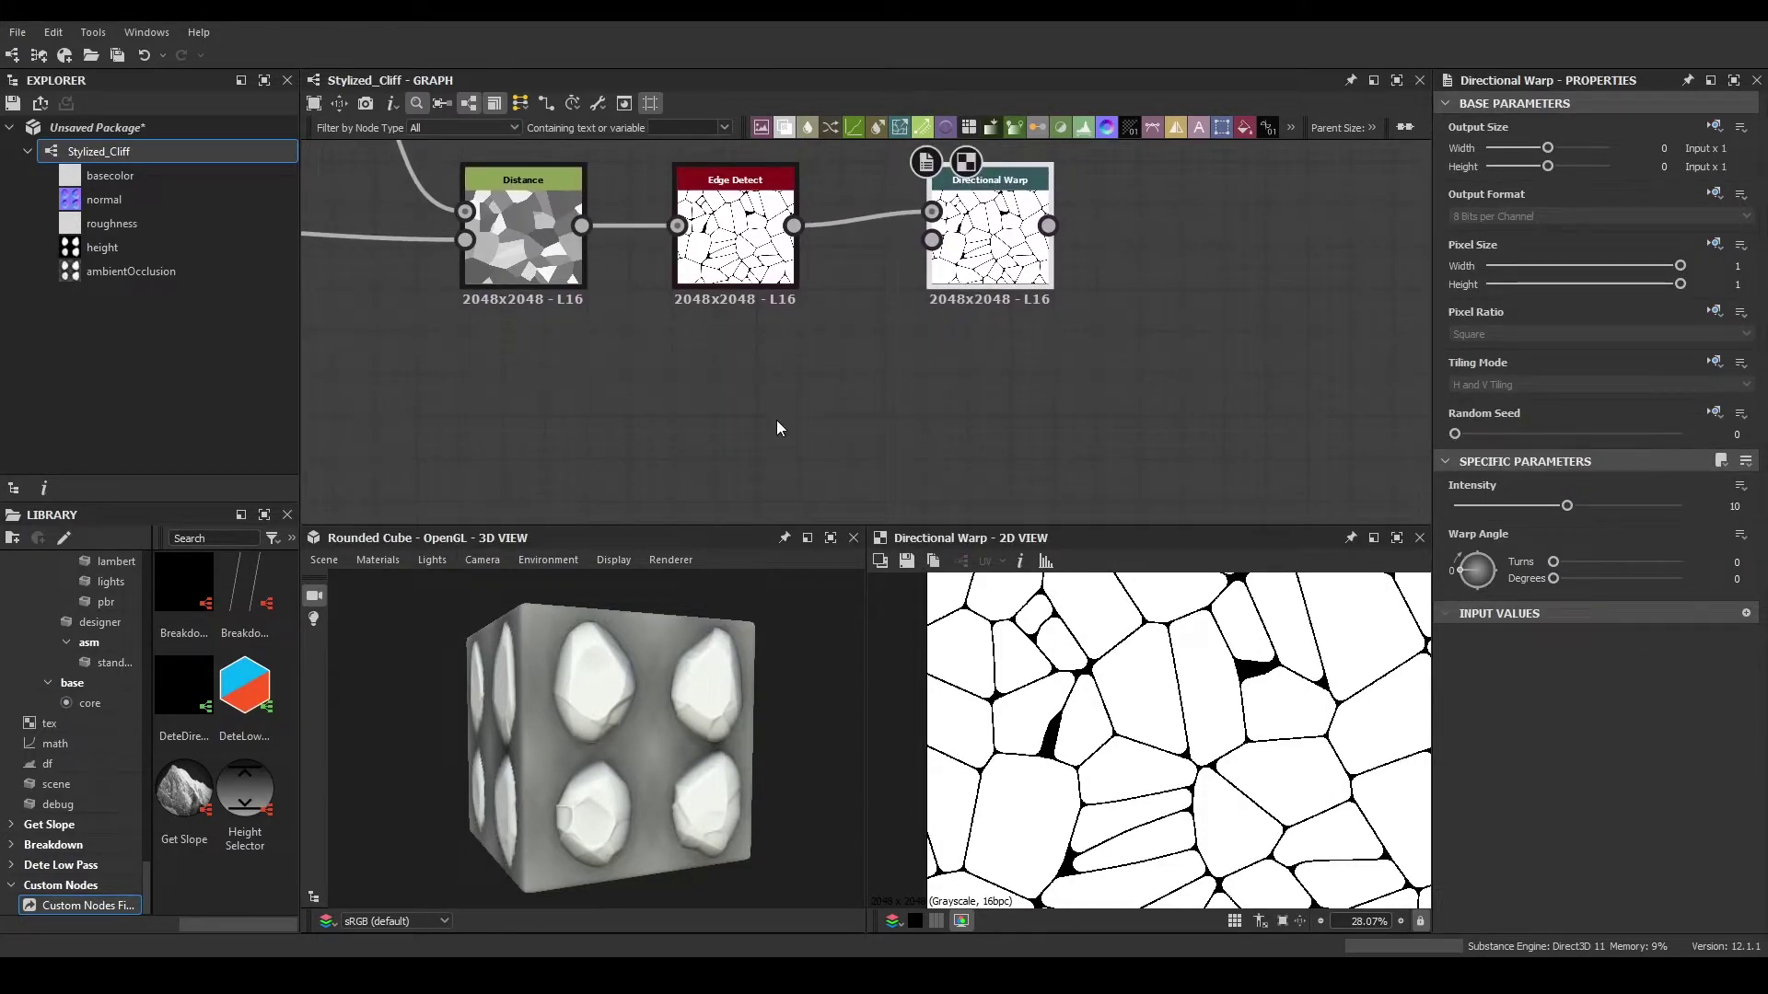
key(space)
text(cry)
key(Return)
drag(753, 438, 932, 241)
drag(682, 427, 725, 426)
scroll(1701, 863, down, 1)
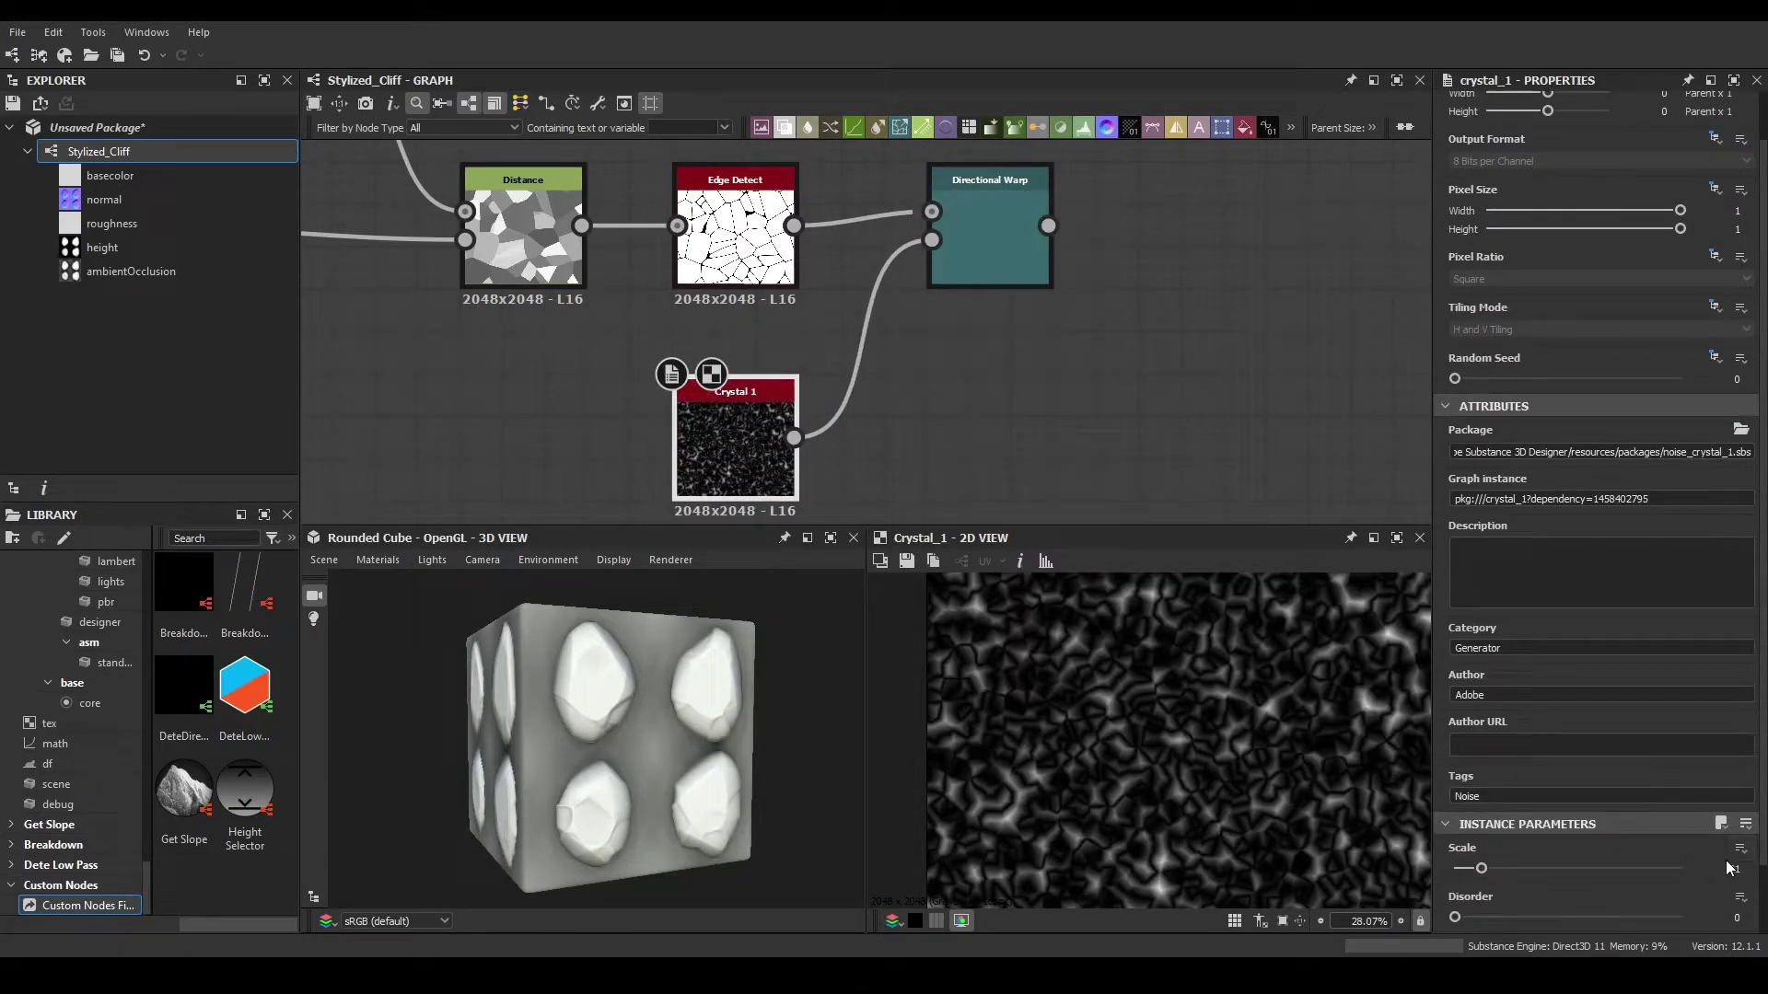
key(Return)
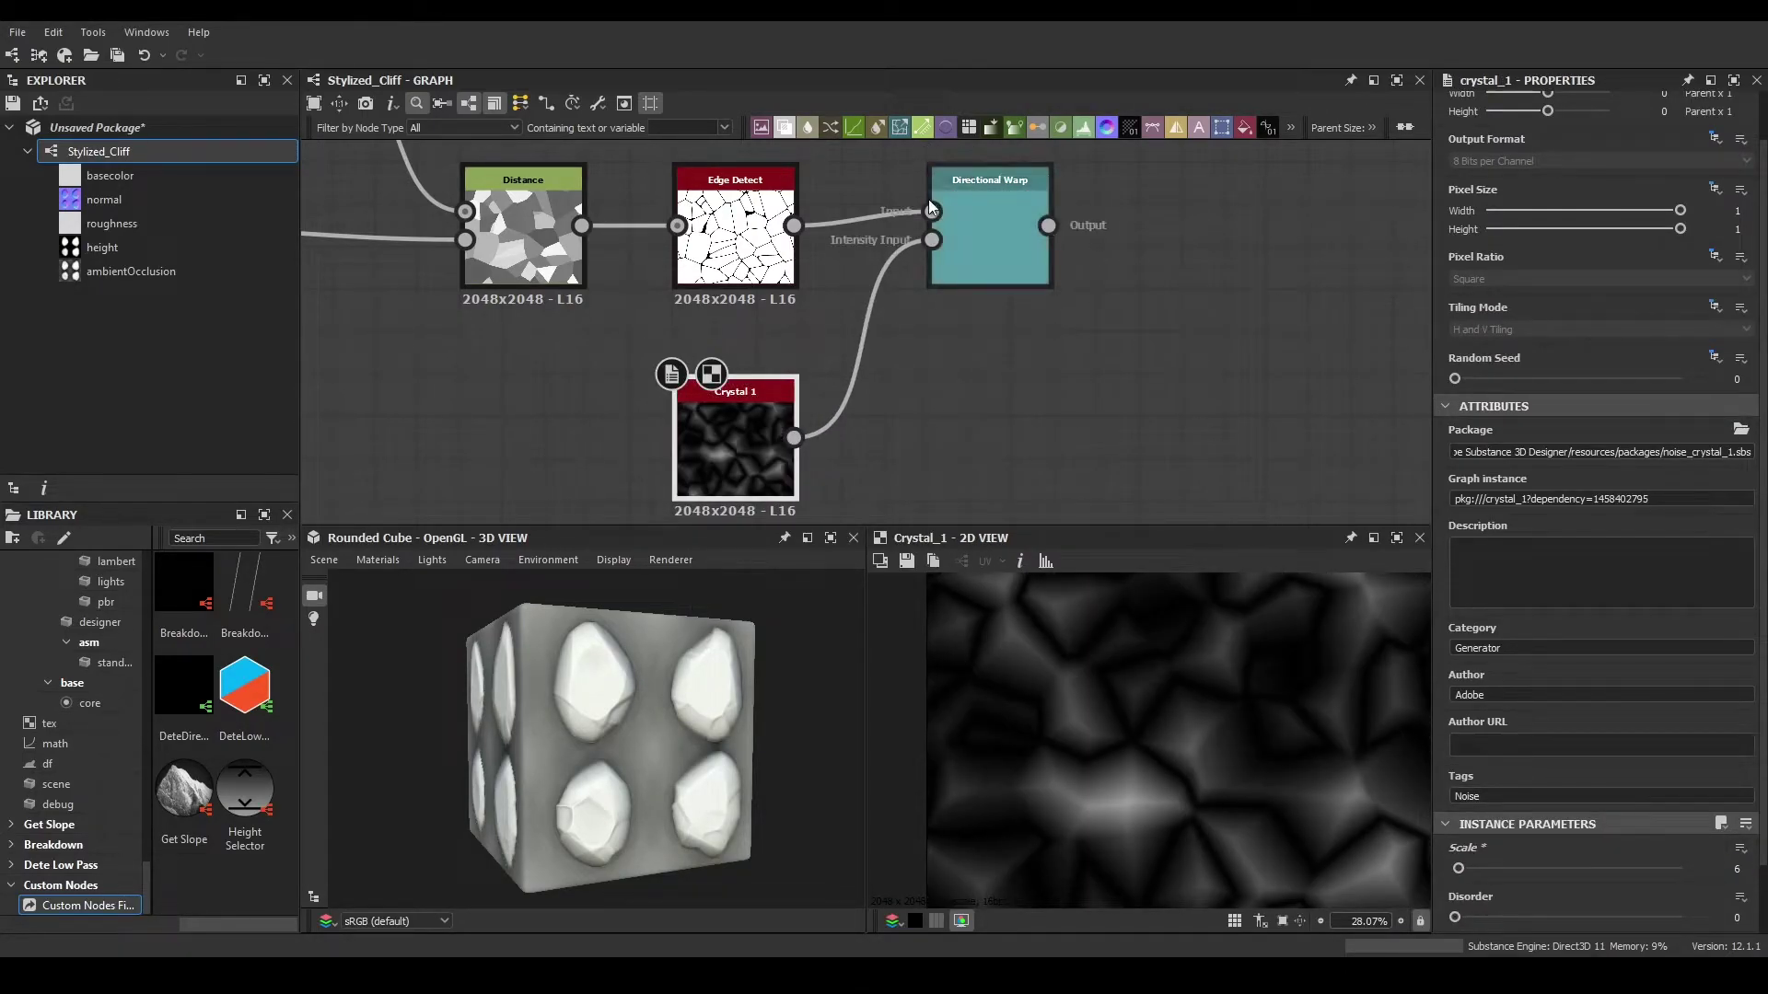
- Set the Directional Warp's Warp Angle to about 41.92 degrees and its Intensity to 20
click(953, 180)
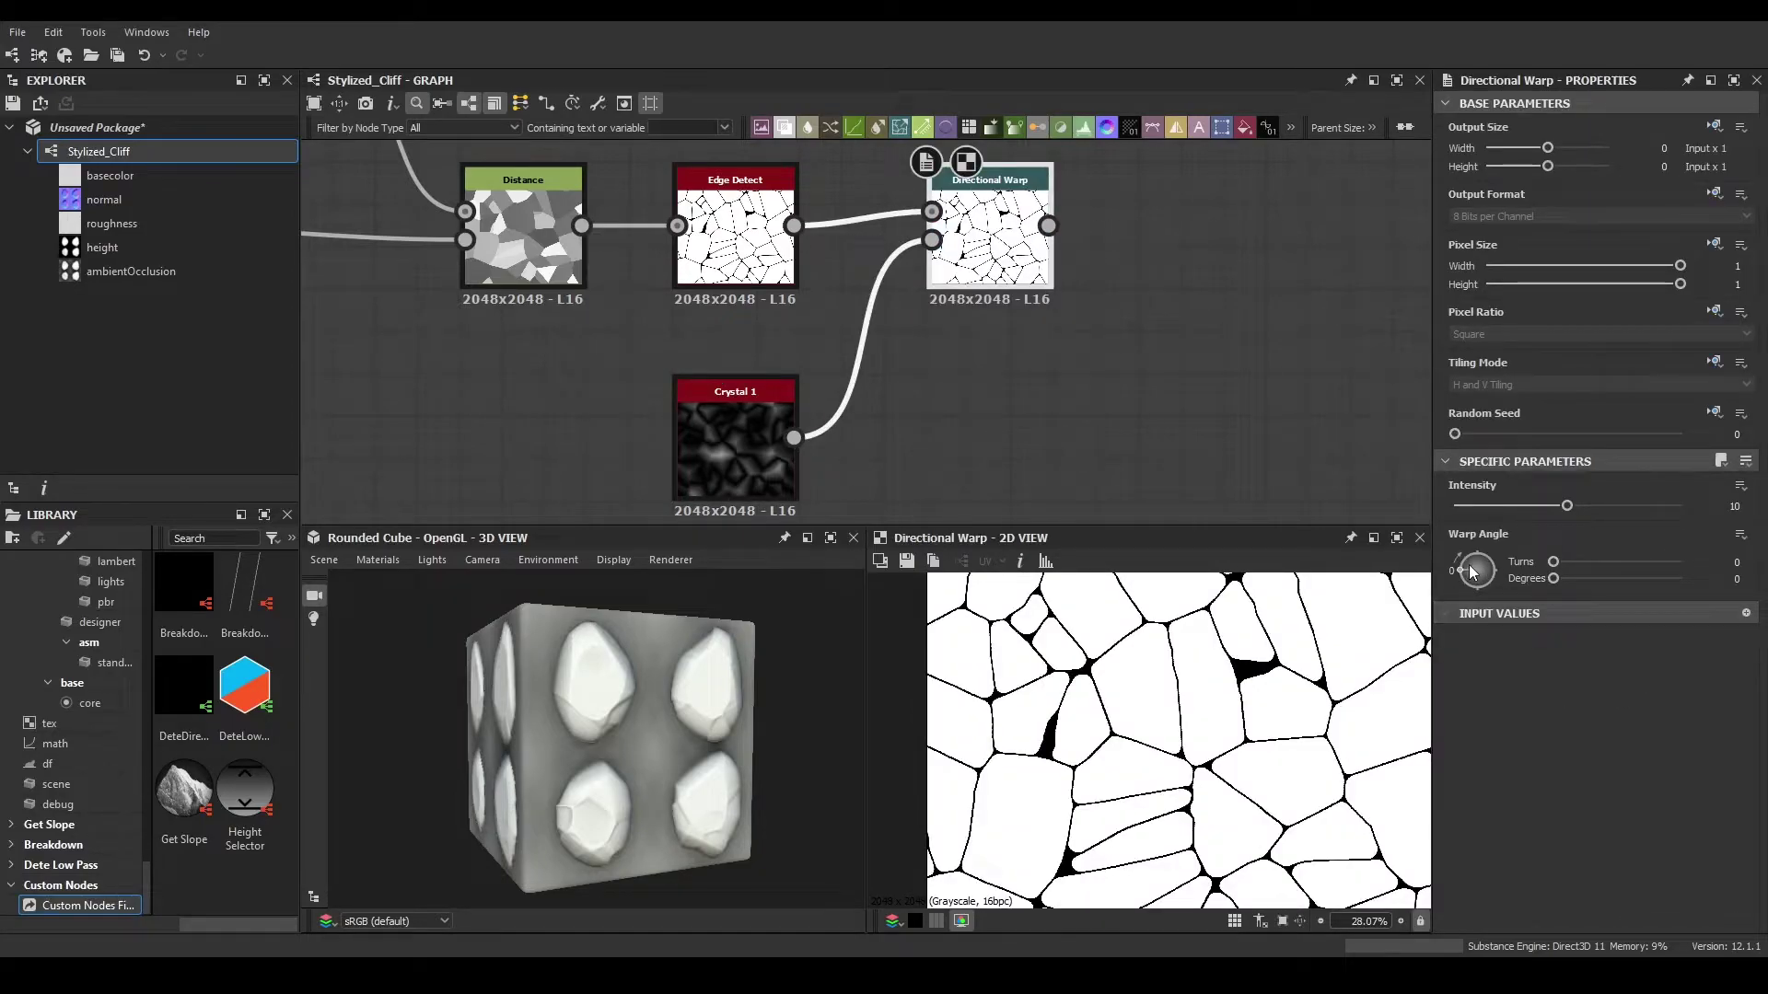
drag(1472, 572, 1467, 567)
drag(1593, 508, 1680, 505)
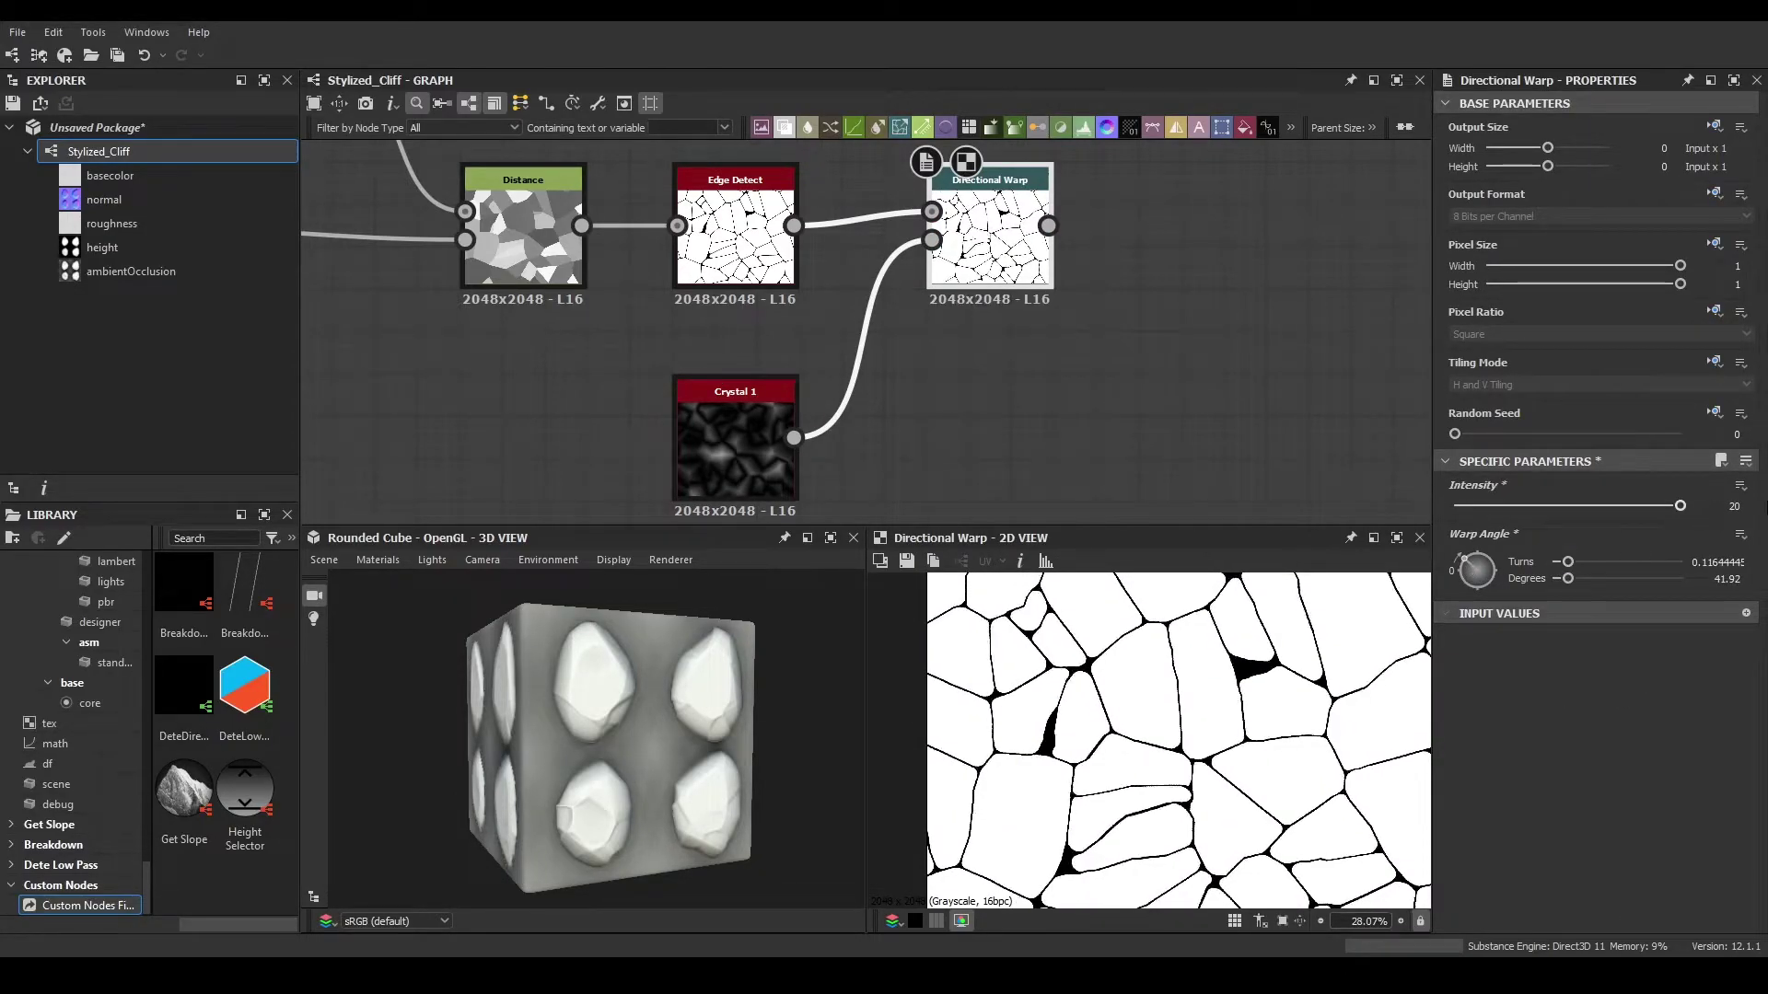
- Set the Directional Warp's intensity to 30
scroll(1240, 732, down, 2)
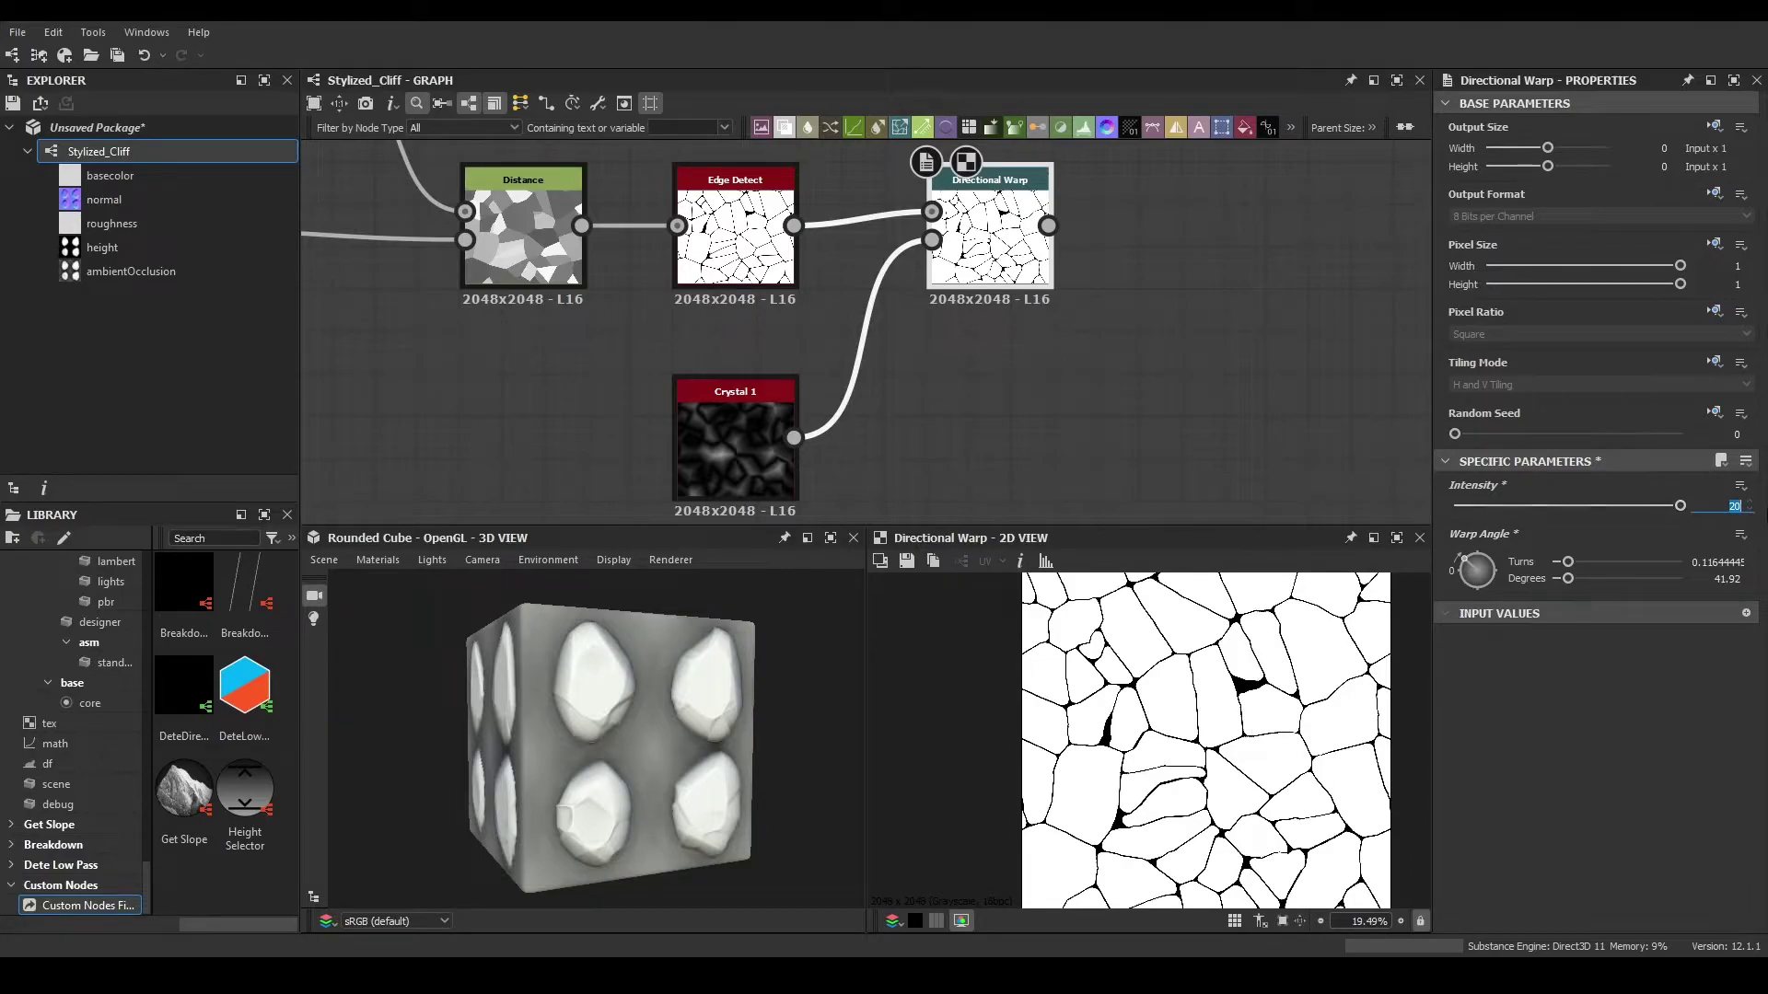
key(Return)
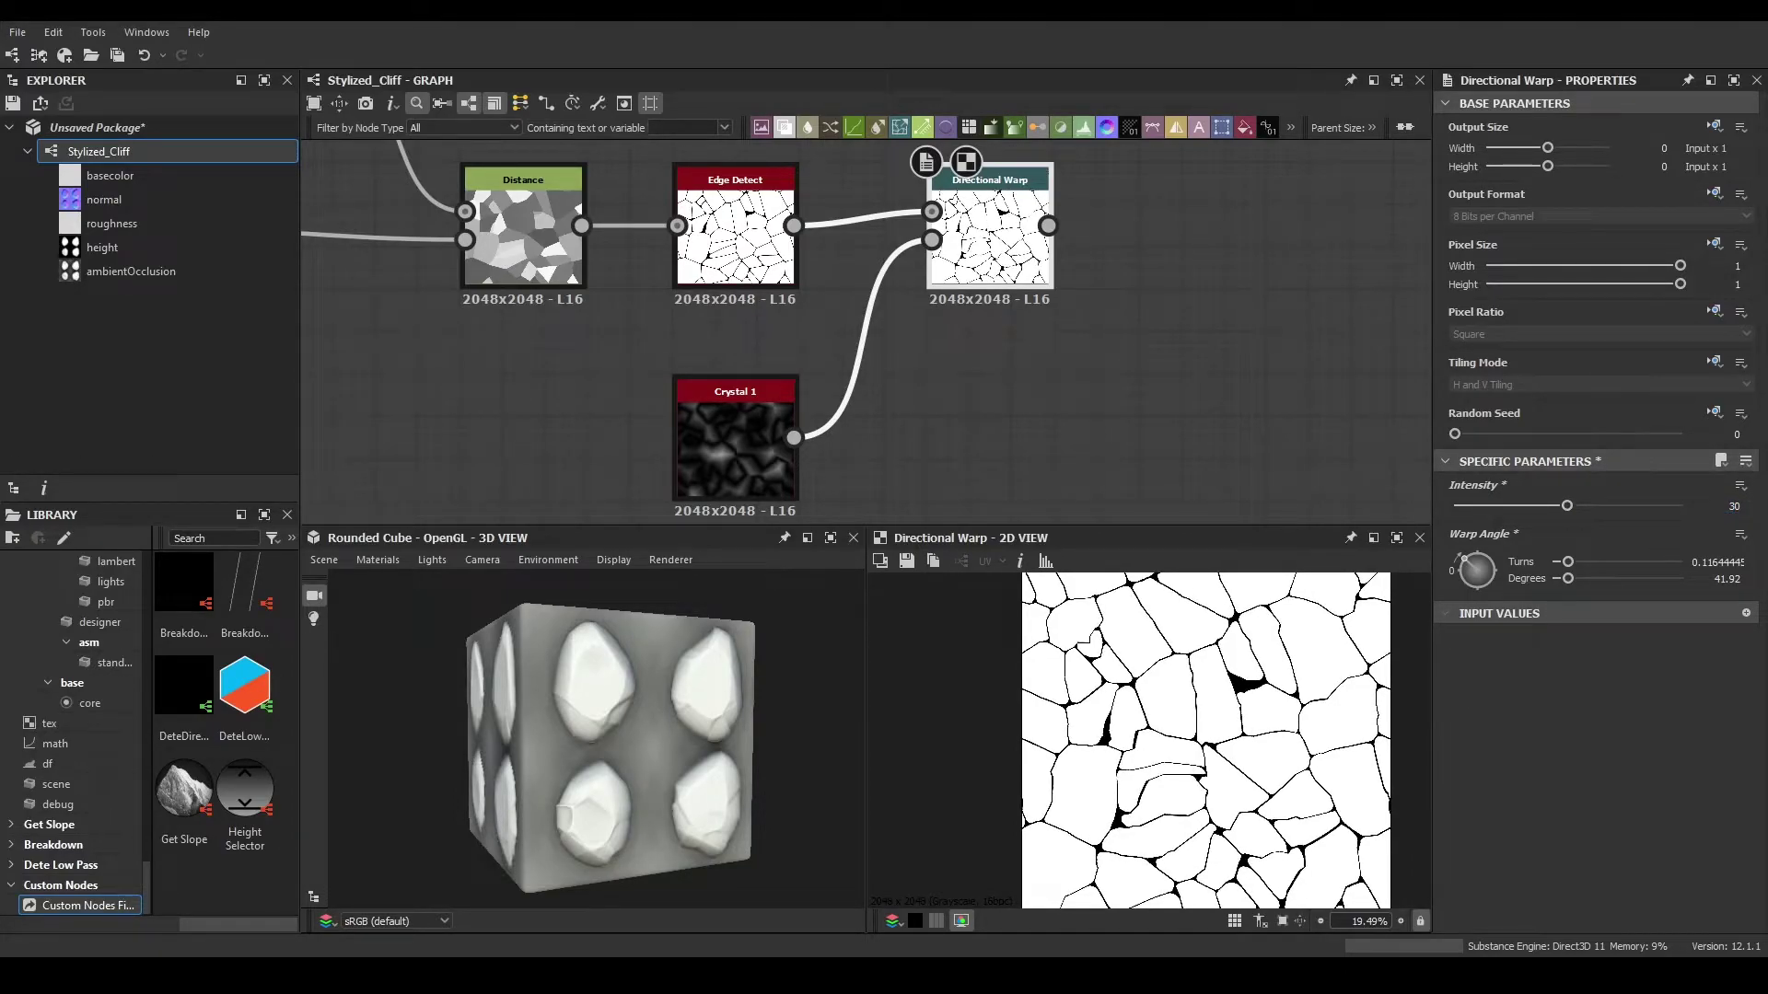
scroll(1117, 751, up, 1)
- Try scales of 12 and 5 on the Crystal 1 noise, ending with a scale of 7
click(720, 460)
scroll(1741, 815, down, 2)
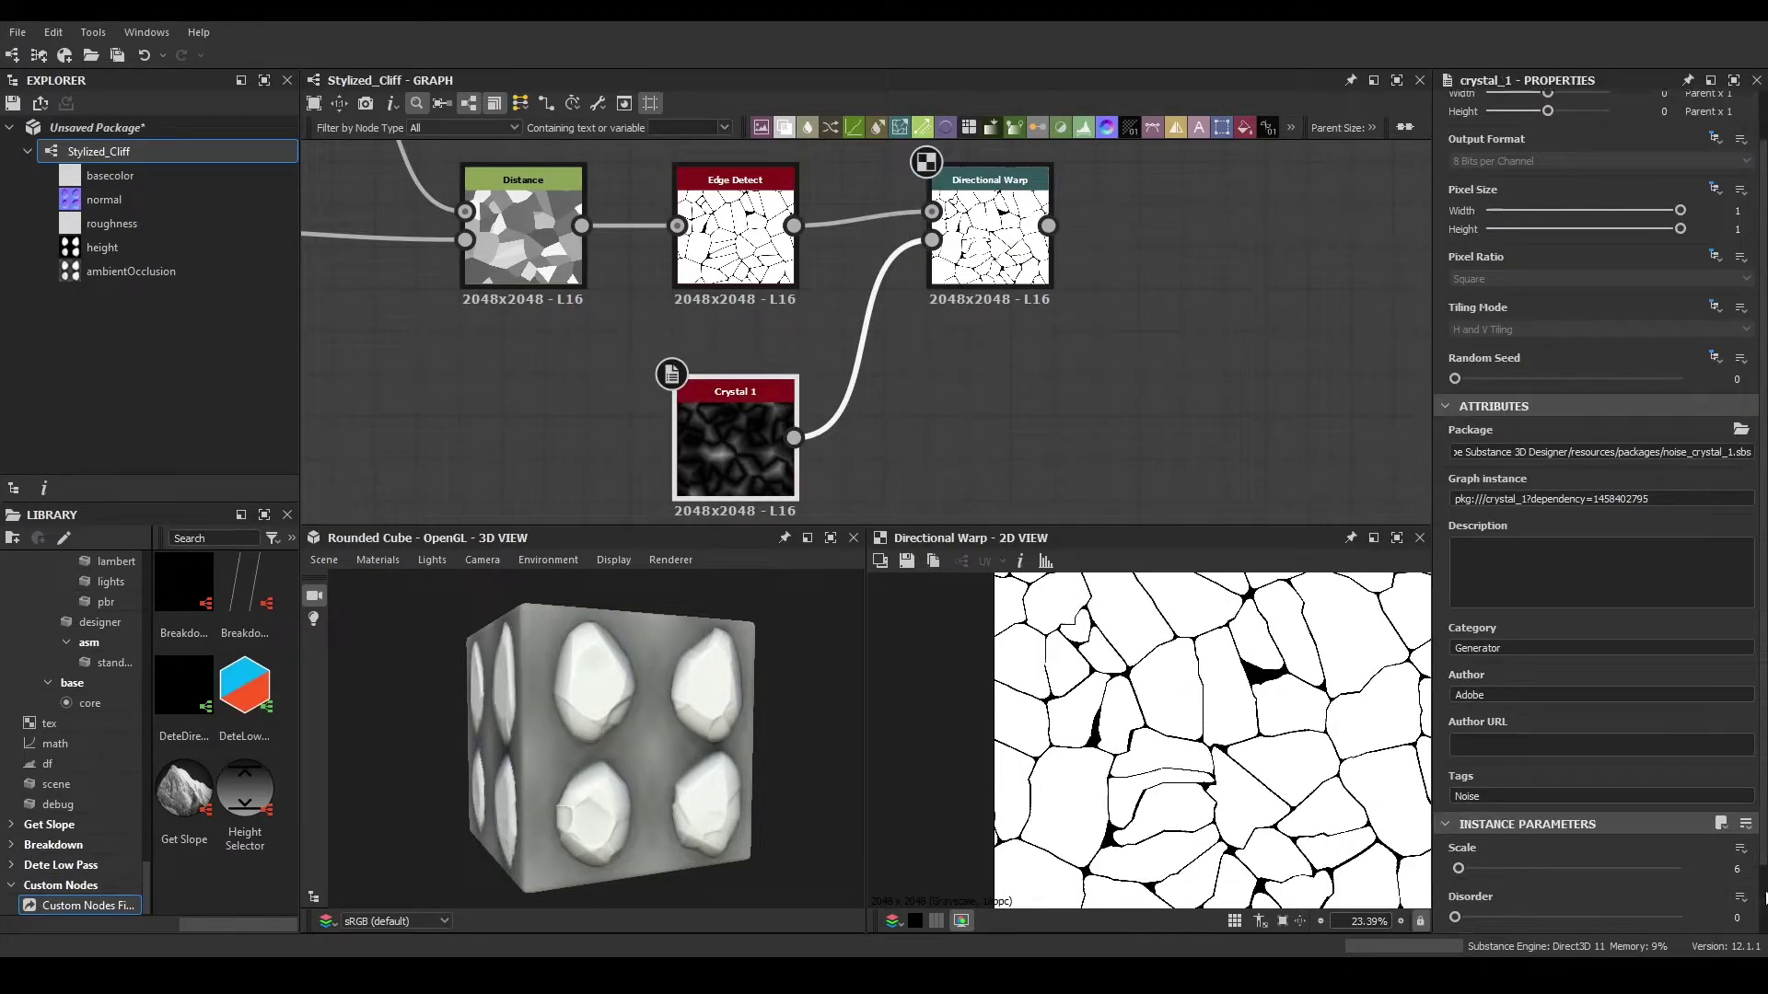
text(2)
key(Return)
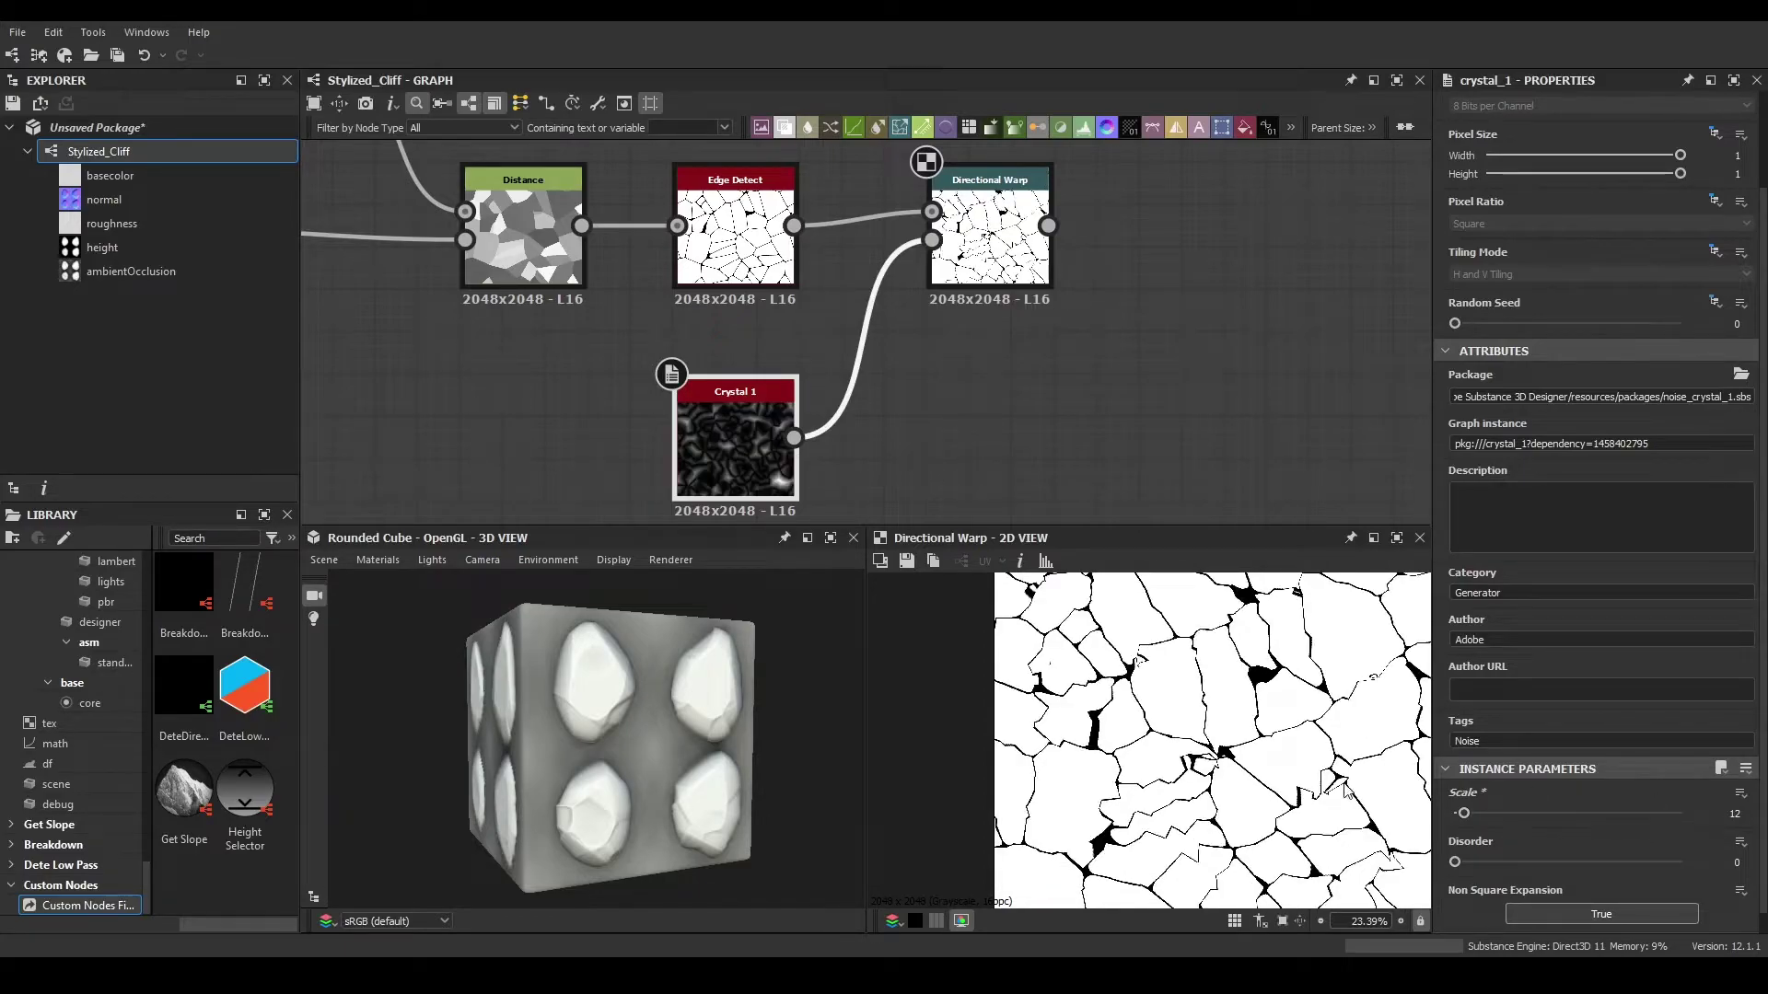
text(5)
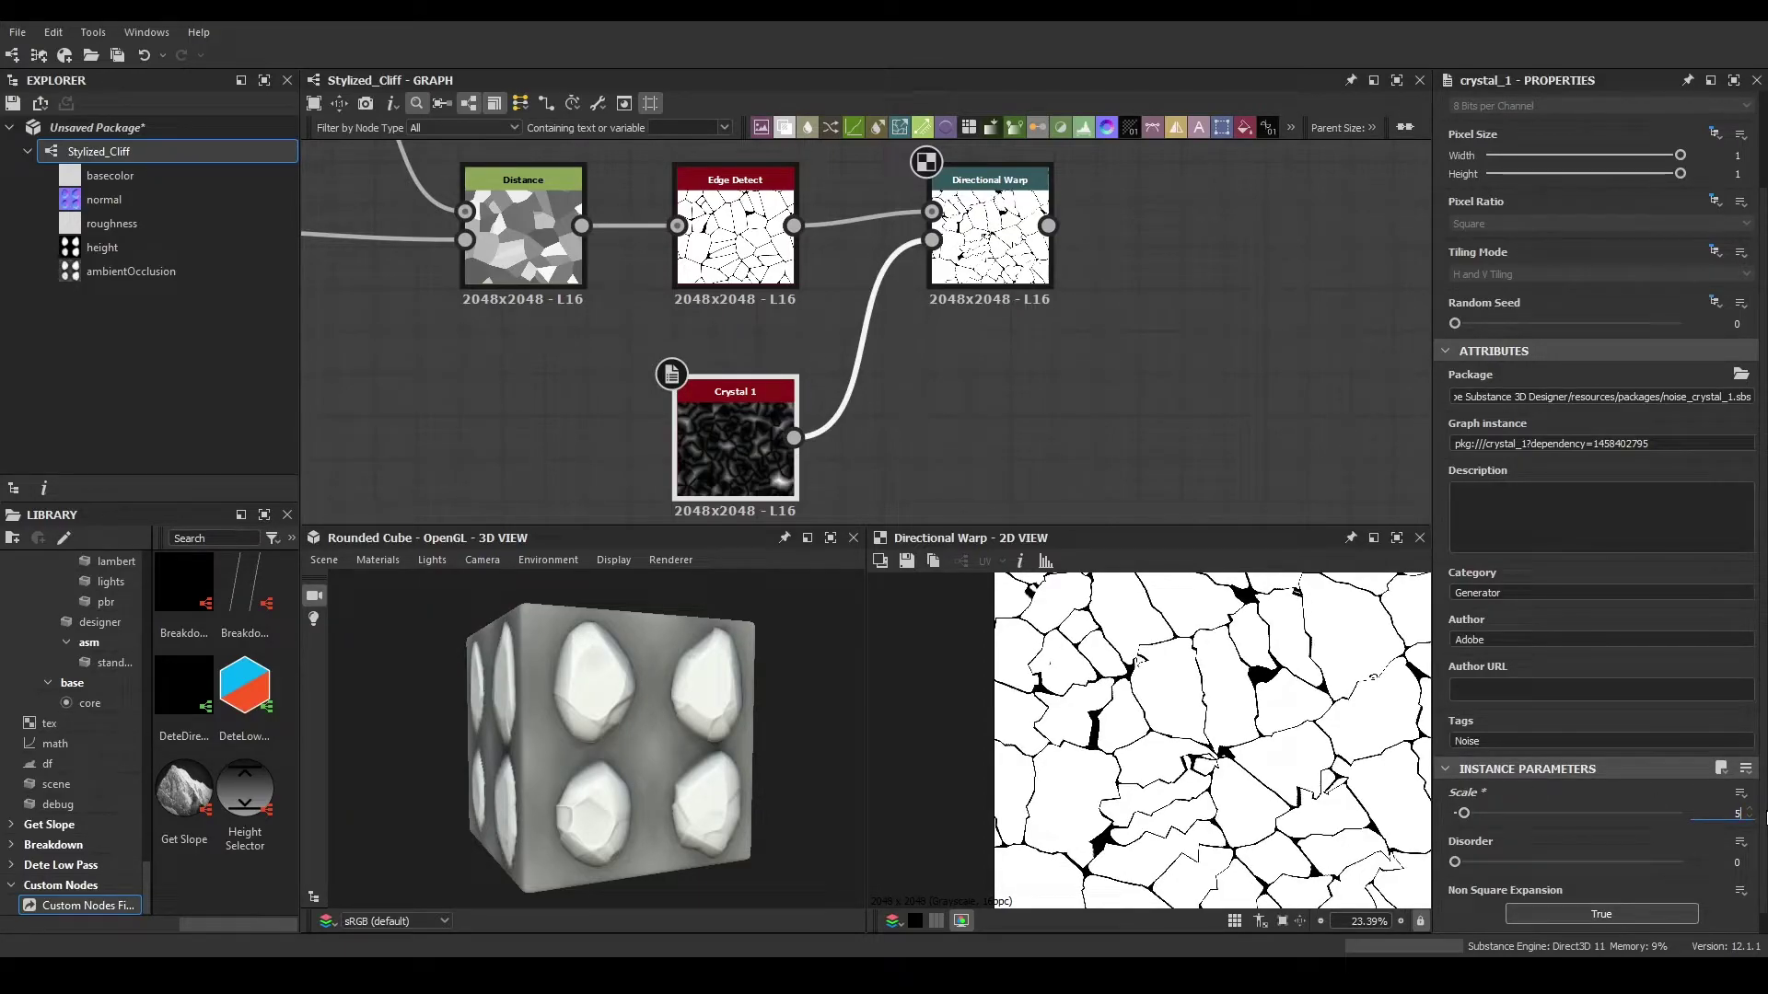
key(Return)
click(1736, 813)
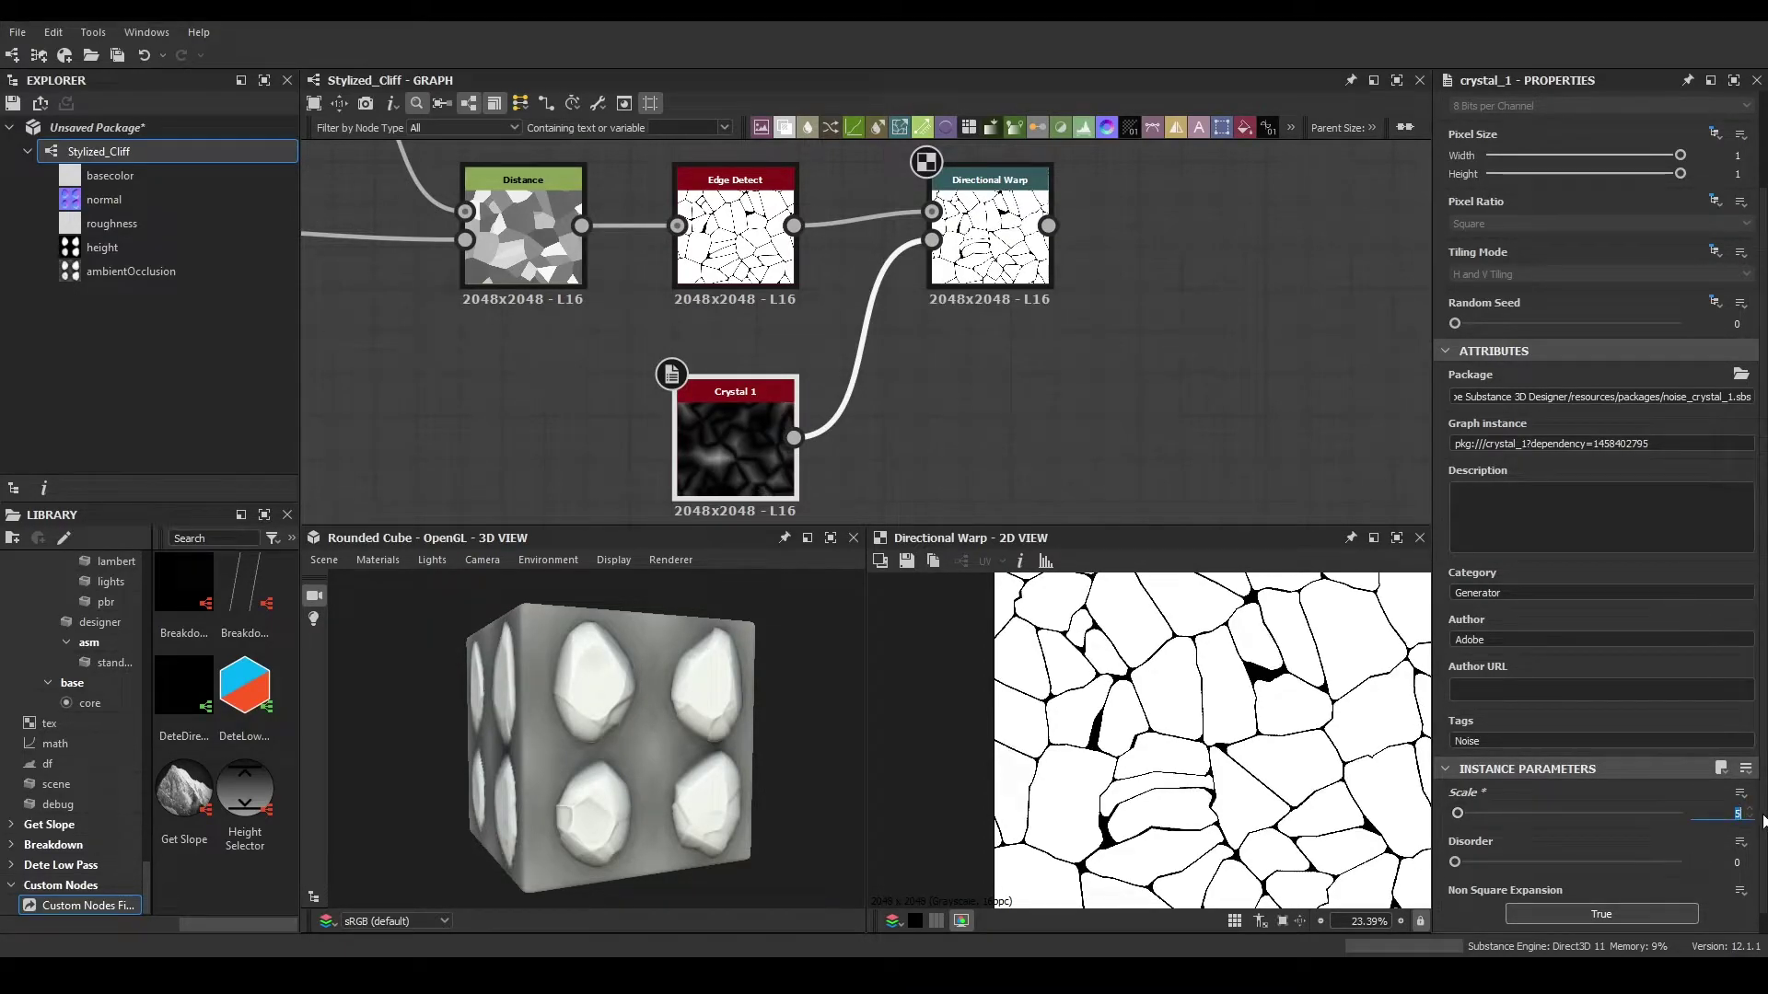
text(7)
key(Return)
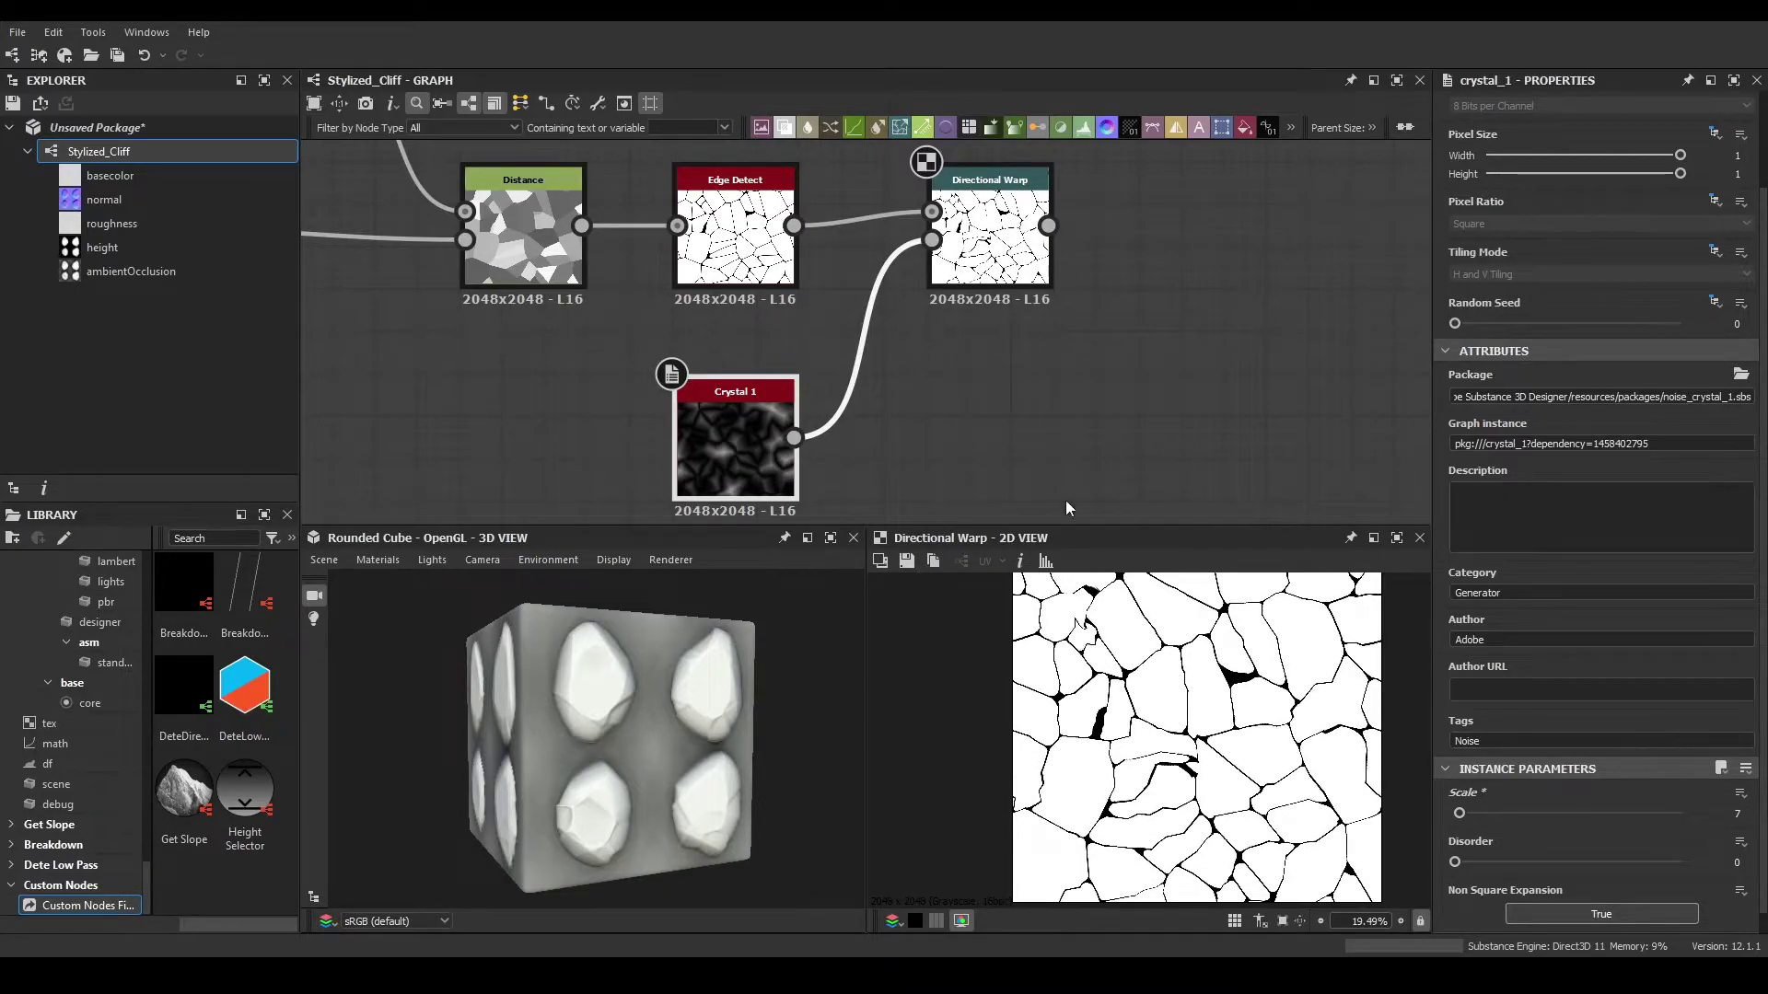
- Adjust the Directional Warp to an intensity of about 28.18 and a warp angle of about 186.48 degrees
click(990, 235)
mouse_move(1567, 505)
mouse_down()
mouse_move(1657, 506)
mouse_move(1562, 508)
mouse_up()
drag(1470, 569, 1209, 597)
- Add a second Directional Warp node fed by the first Directional Warp's output
middle_drag(990, 370, 835, 400)
drag(916, 264, 983, 265)
text(dir)
key(Down)
key(Return)
- Add a Perlin Noise node below the Directional Warps and set its scale to 12
middle_drag(1026, 388, 793, 351)
key(space)
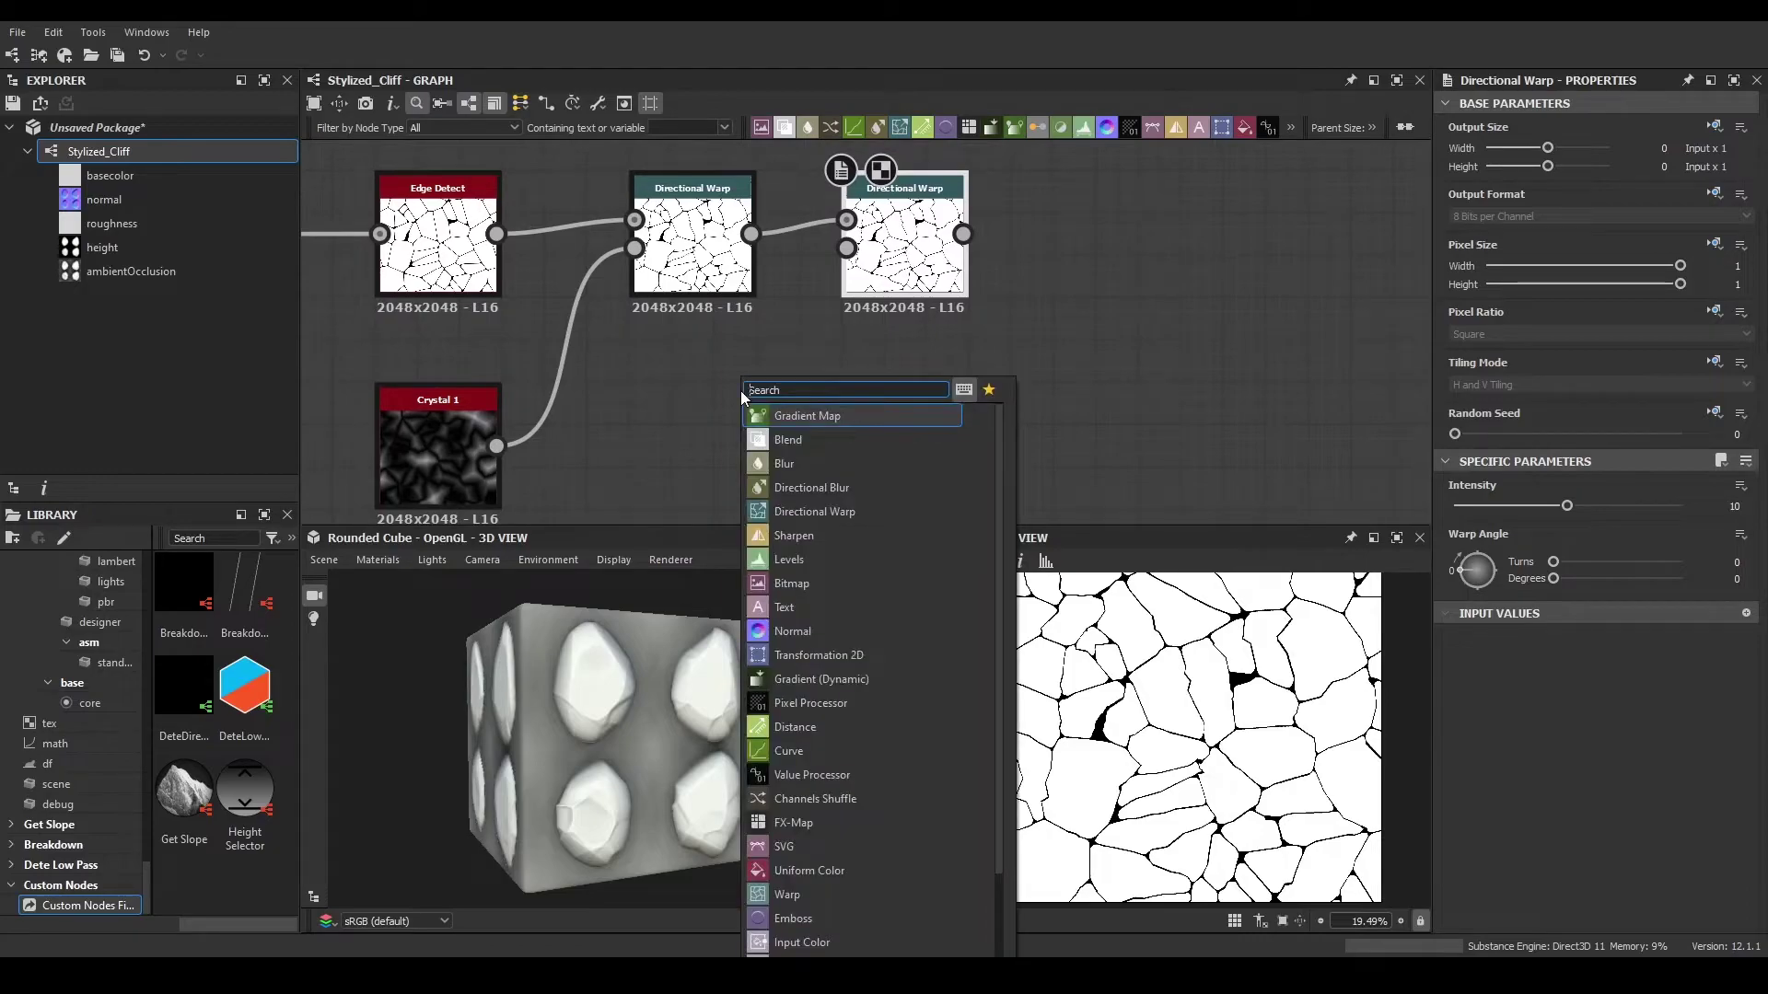
text(perlin)
key(Return)
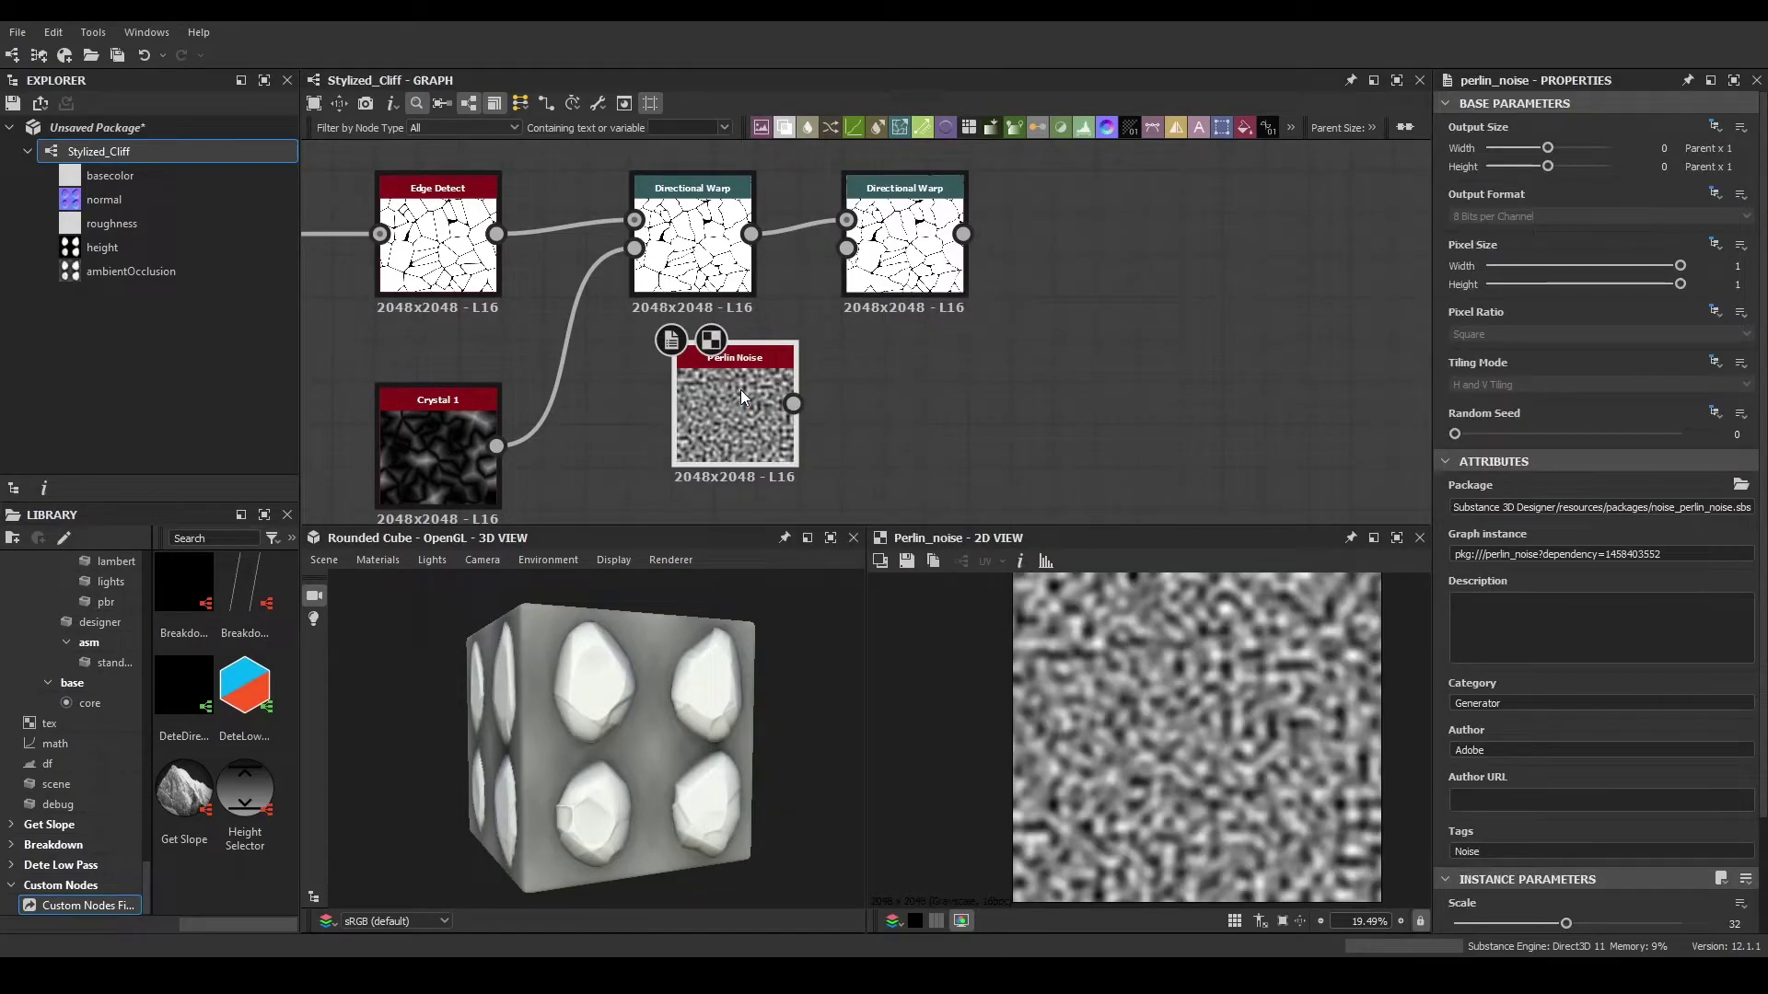
scroll(1612, 737, down, 2)
click(1735, 813)
text(12)
key(Return)
- Connect the Perlin Noise to the second Directional Warp's intensity input and set that warp to intensity 20 and about -45.5 degrees
drag(792, 446, 846, 248)
drag(734, 452, 693, 451)
click(902, 254)
drag(1602, 506, 1651, 514)
mouse_move(1464, 569)
mouse_down()
mouse_move(1488, 594)
mouse_move(1458, 589)
mouse_up()
drag(1571, 512, 1766, 518)
double_click(699, 253)
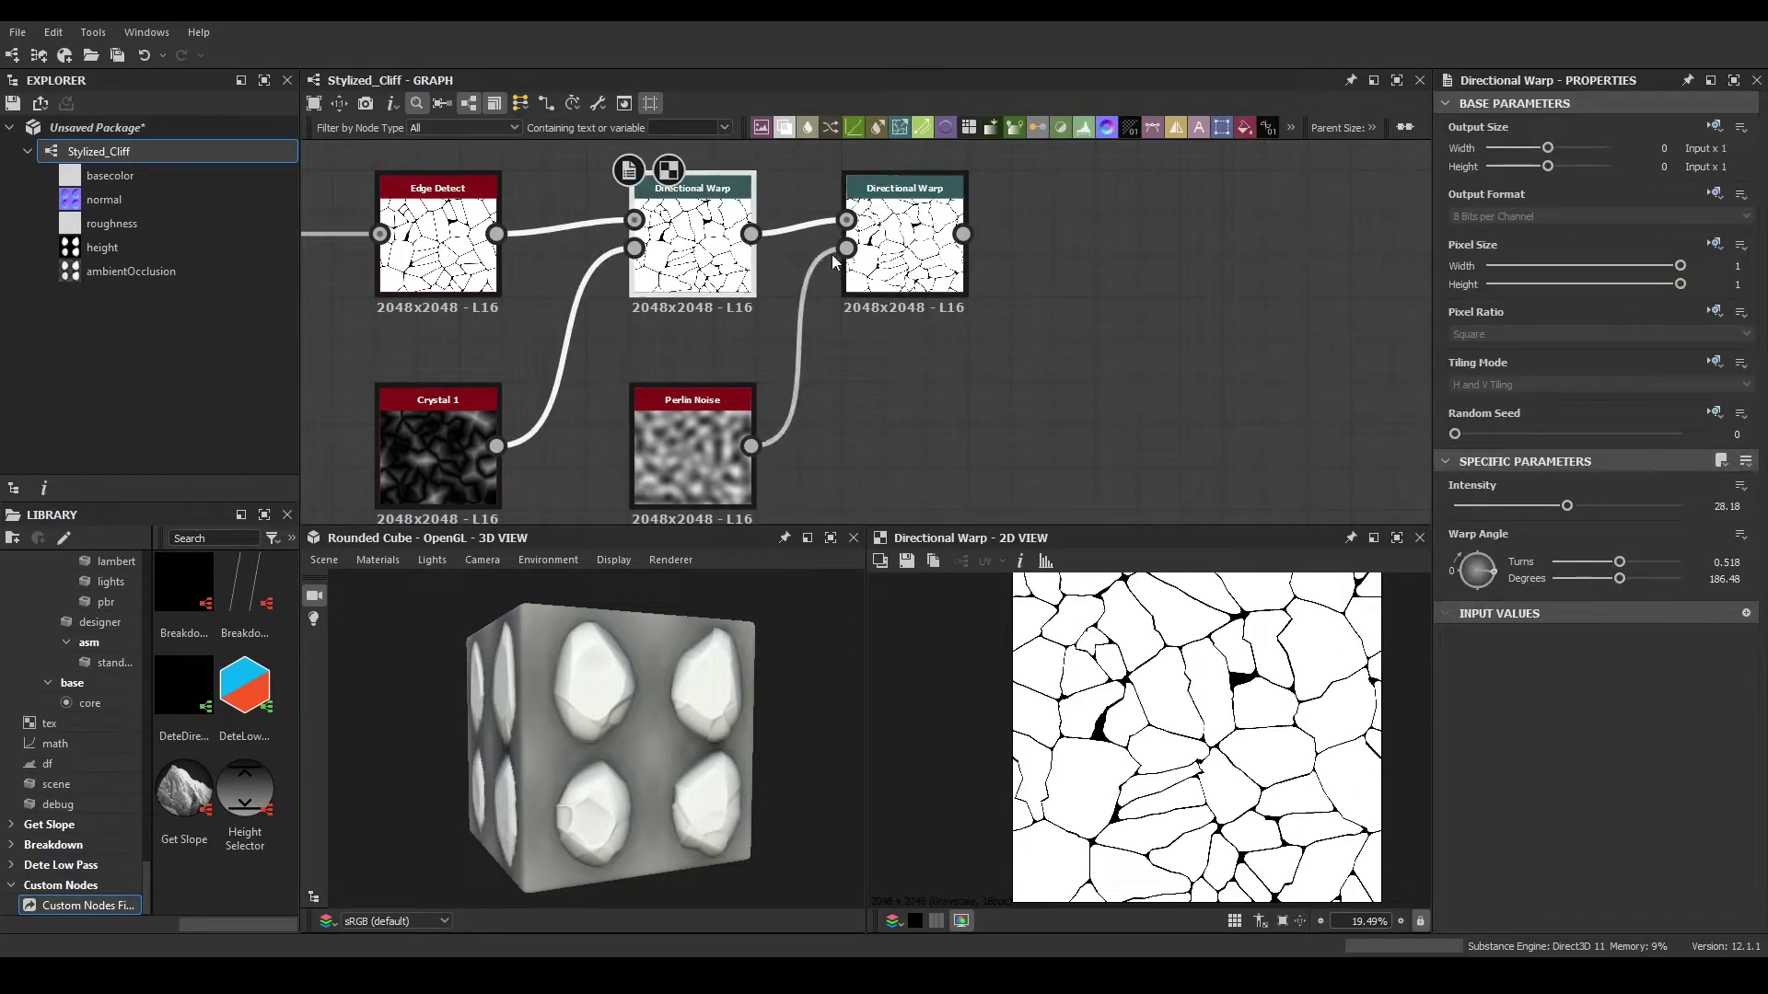
click(875, 257)
double_click(895, 257)
- Duplicate the second Directional Warp and feed the second warp's output into the copy's main input
middle_drag(1046, 282, 897, 314)
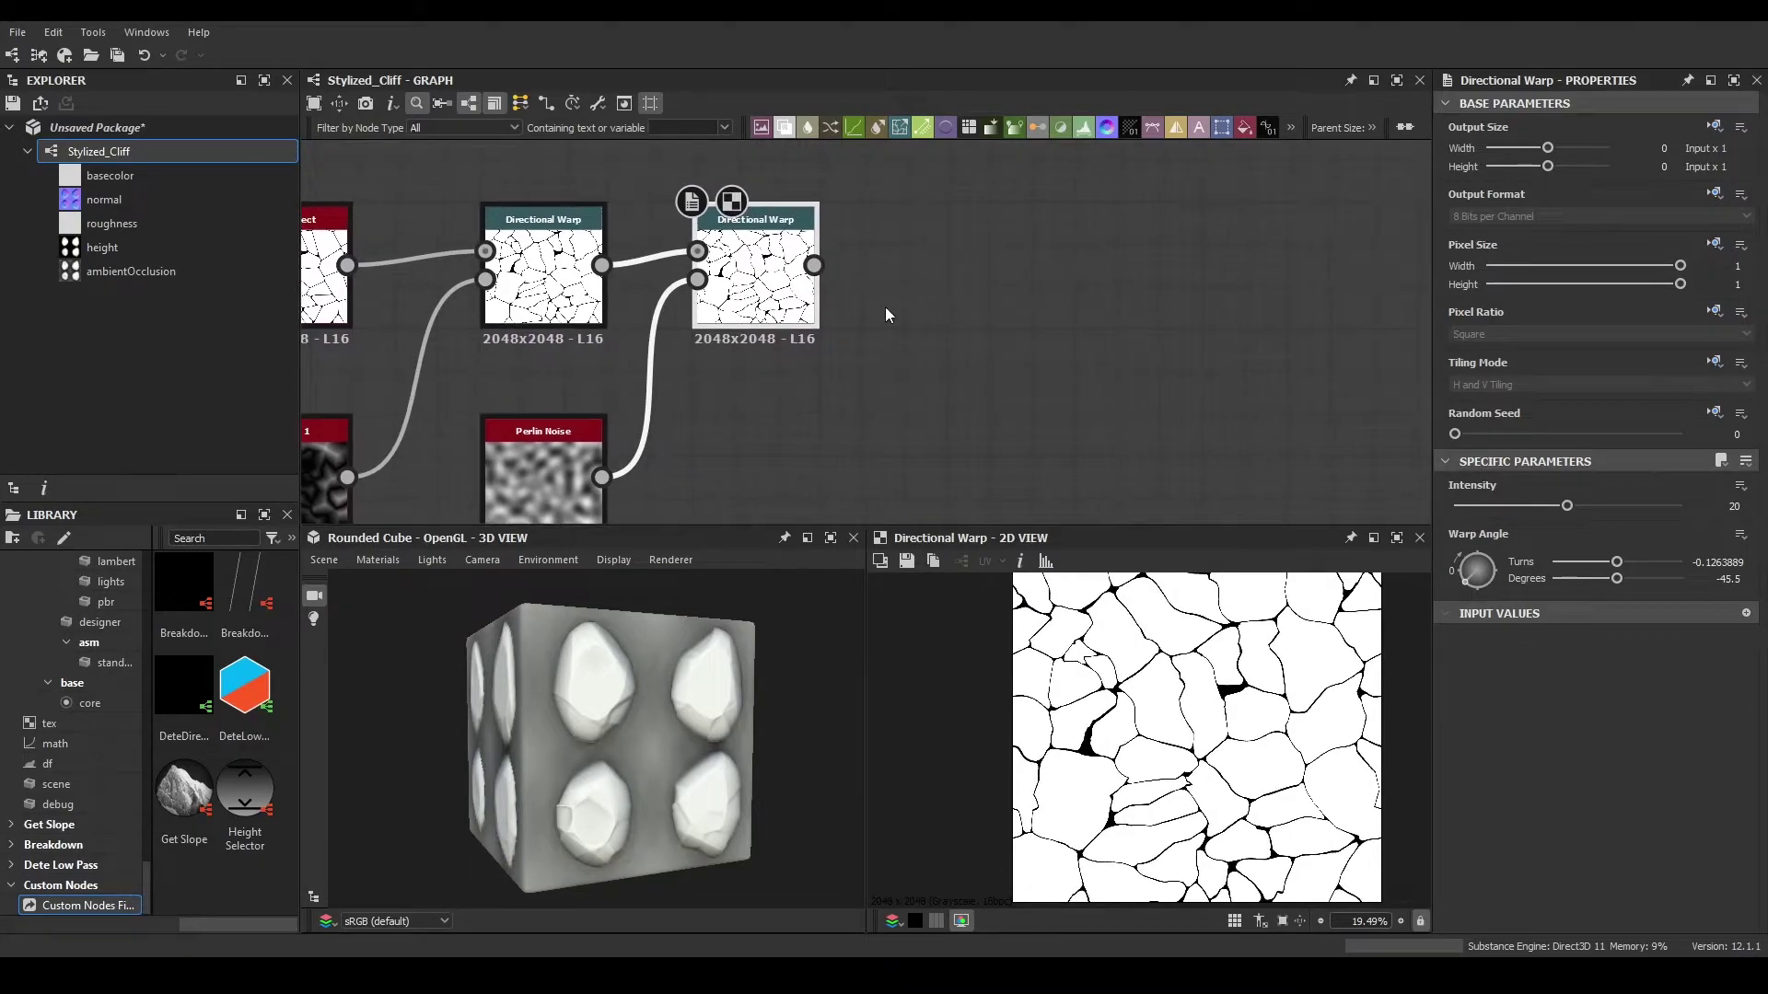
key(ctrl+d)
drag(893, 288, 995, 245)
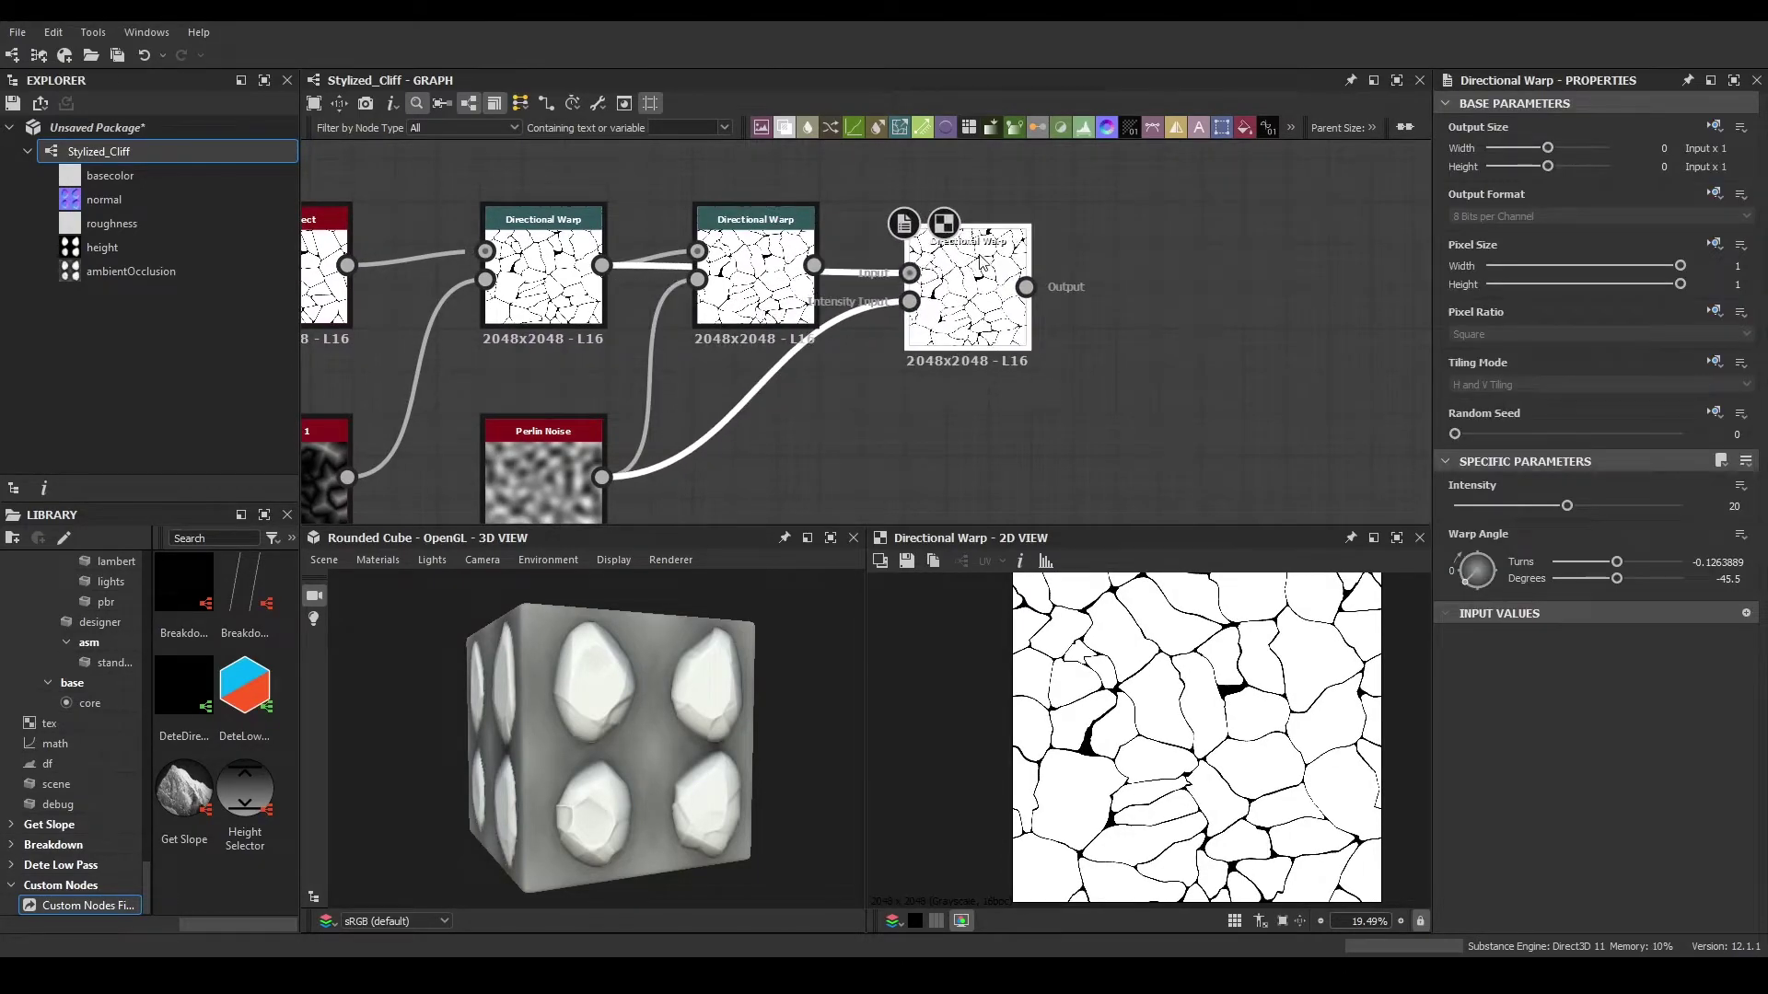
drag(796, 267, 1001, 257)
- Duplicate the Perlin Noise node and set the copy's scale to 32
click(571, 446)
middle_drag(844, 465, 690, 402)
key(ctrl+d)
drag(832, 353, 604, 447)
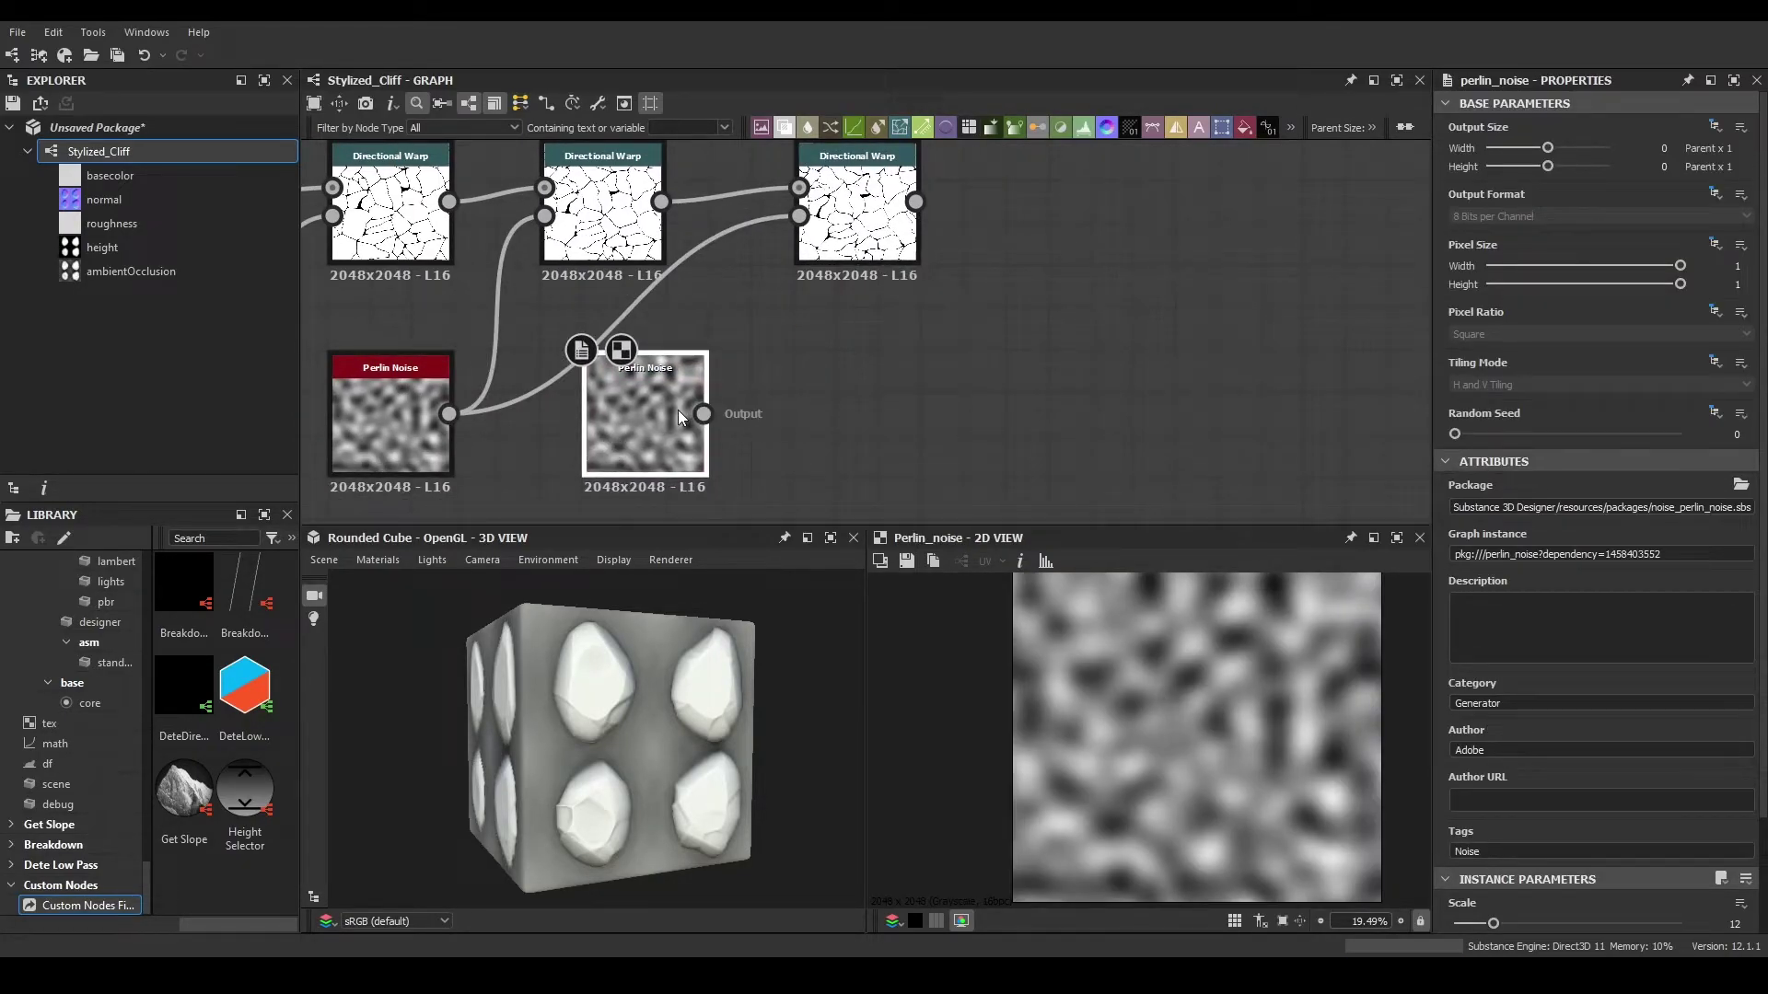
scroll(1639, 784, down, 3)
click(1714, 790)
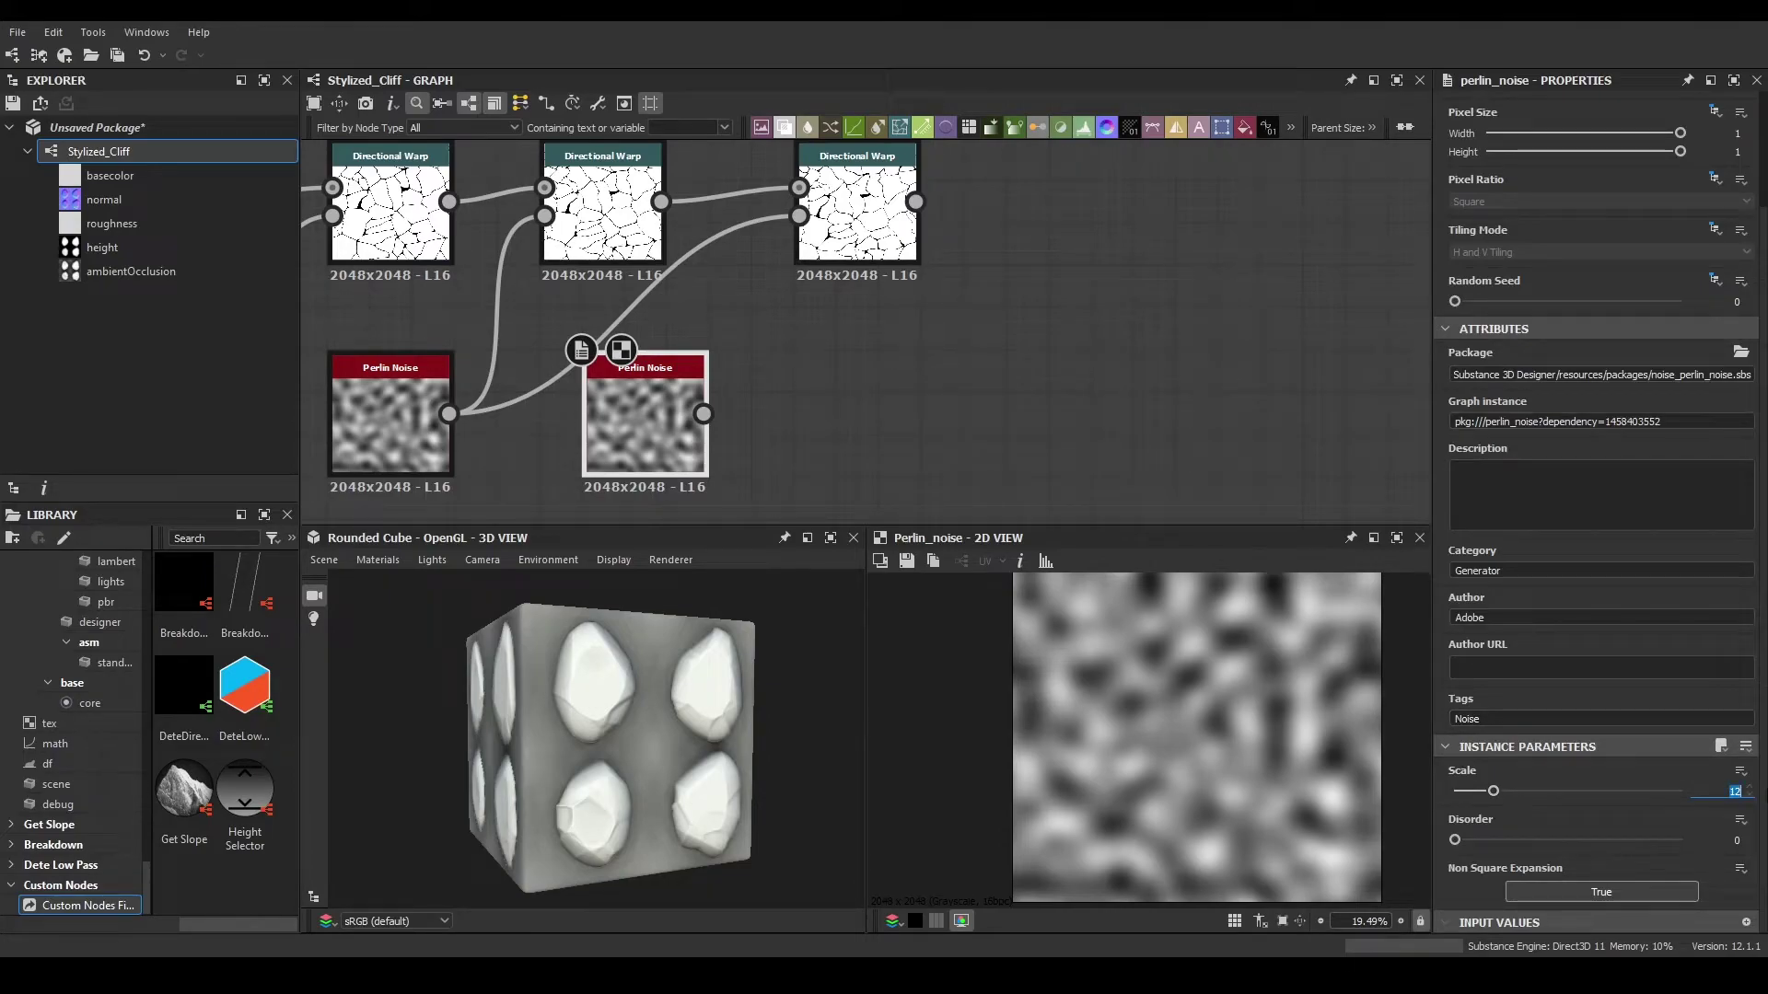
key(Return)
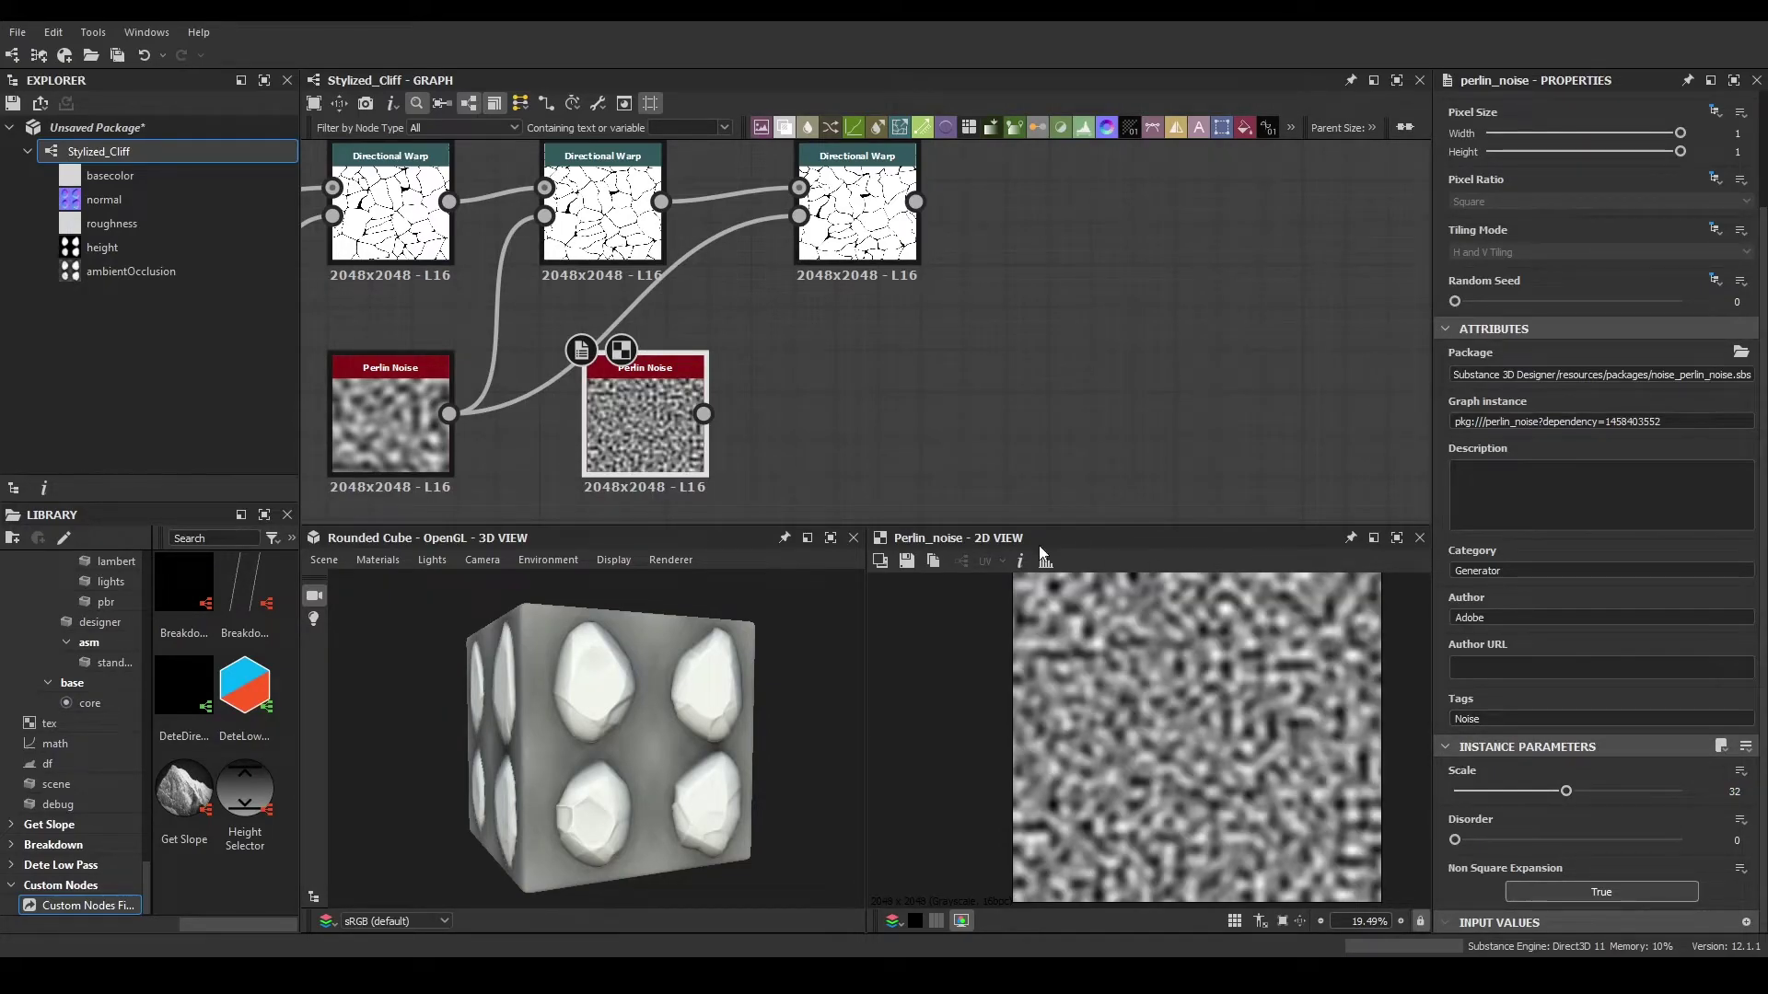
- Delete both Perlin Noise nodes from the graph
drag(797, 398, 395, 479)
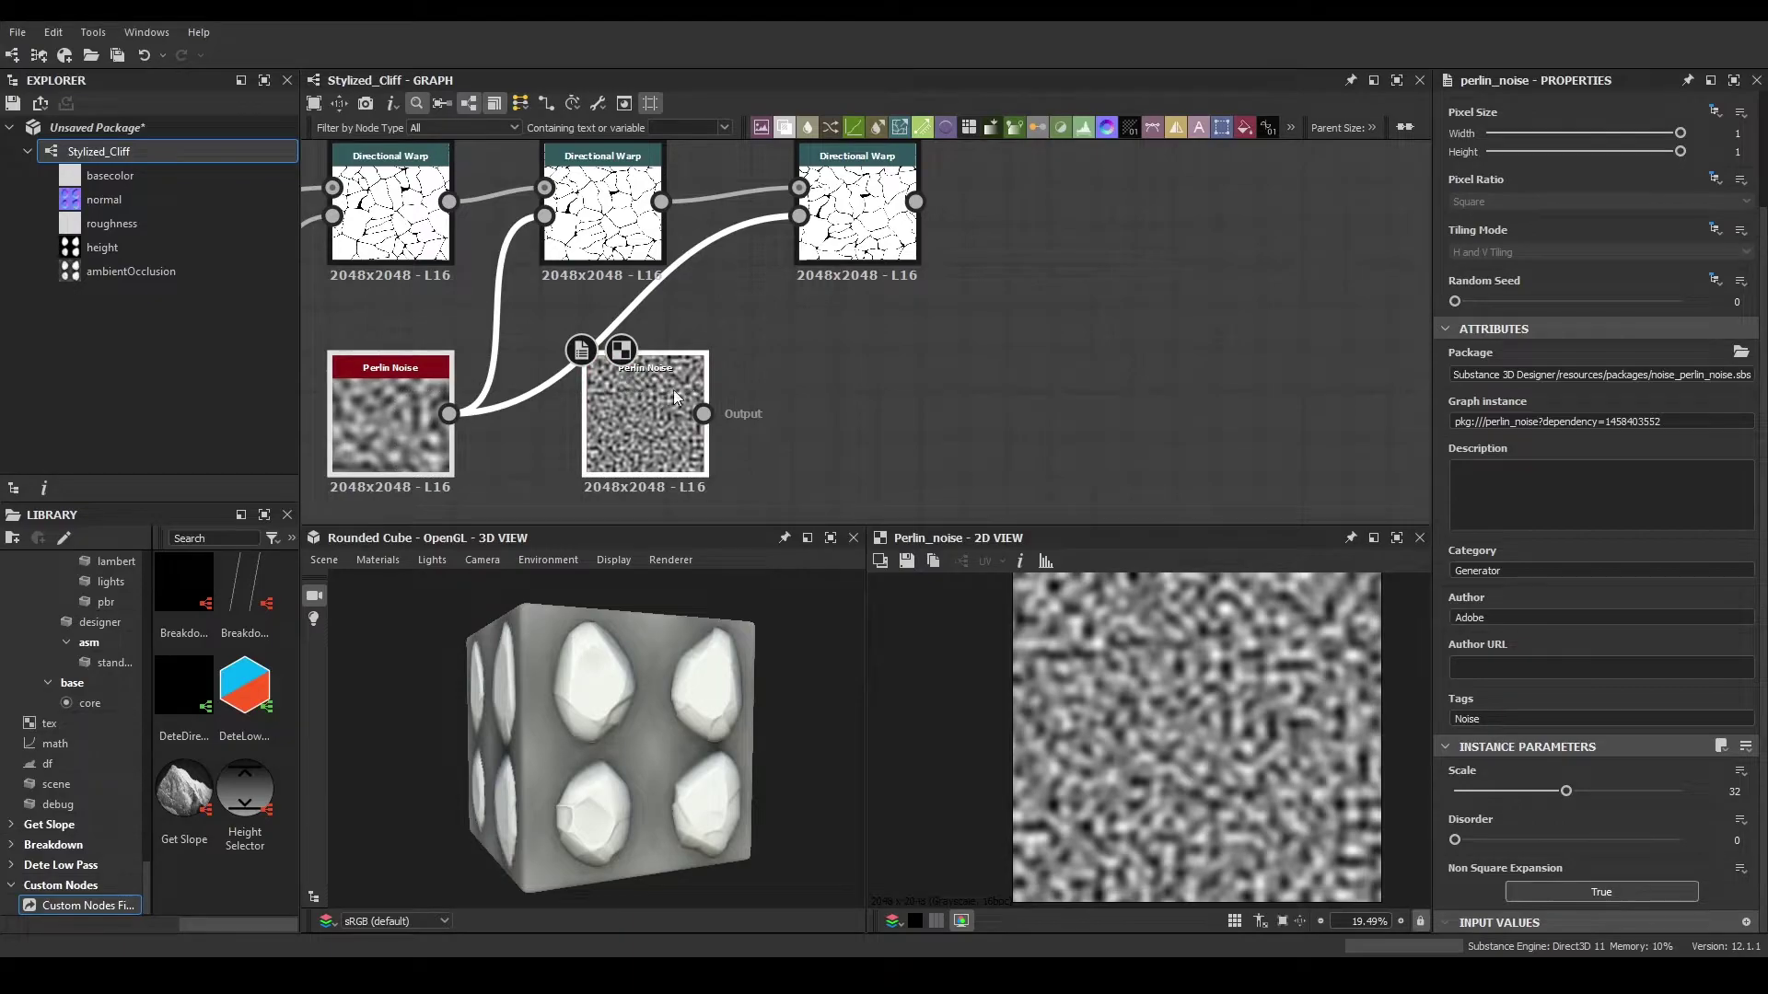
middle_drag(777, 477, 1013, 445)
drag(978, 463, 606, 311)
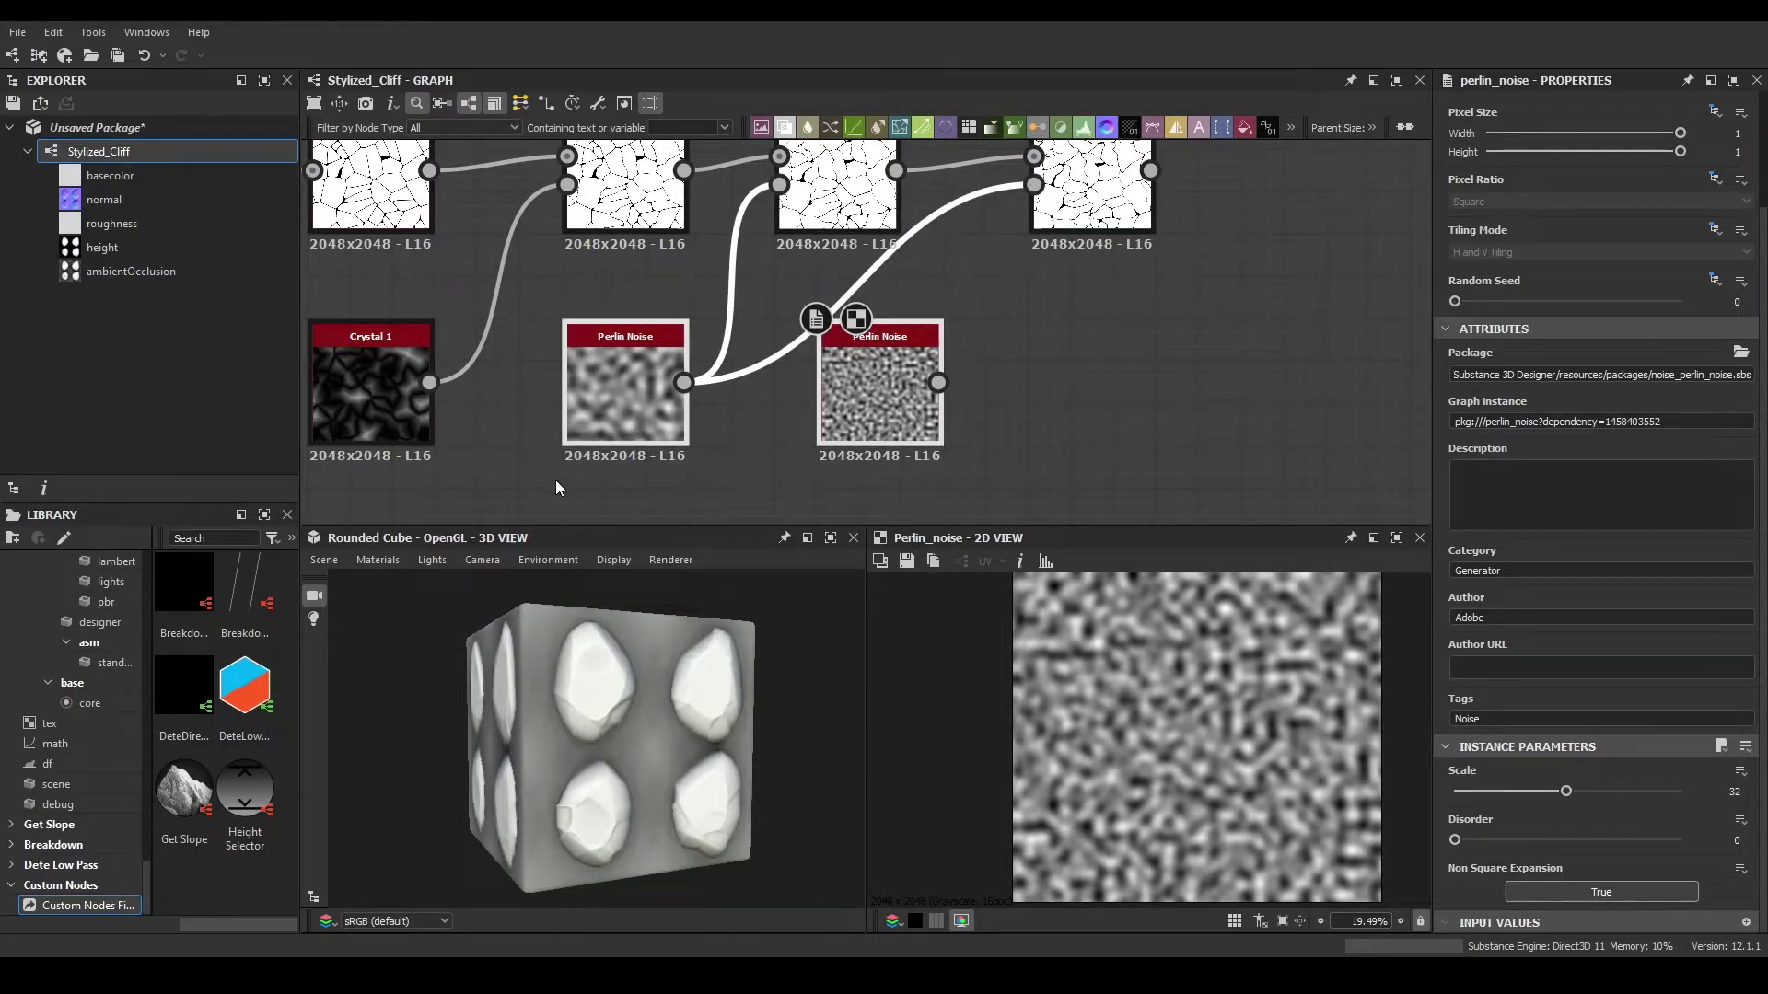
key(Delete)
- Add a new Perlin Noise node beside Crystal 1 and set its scale to 25
middle_drag(629, 427, 716, 390)
key(space)
text(perl)
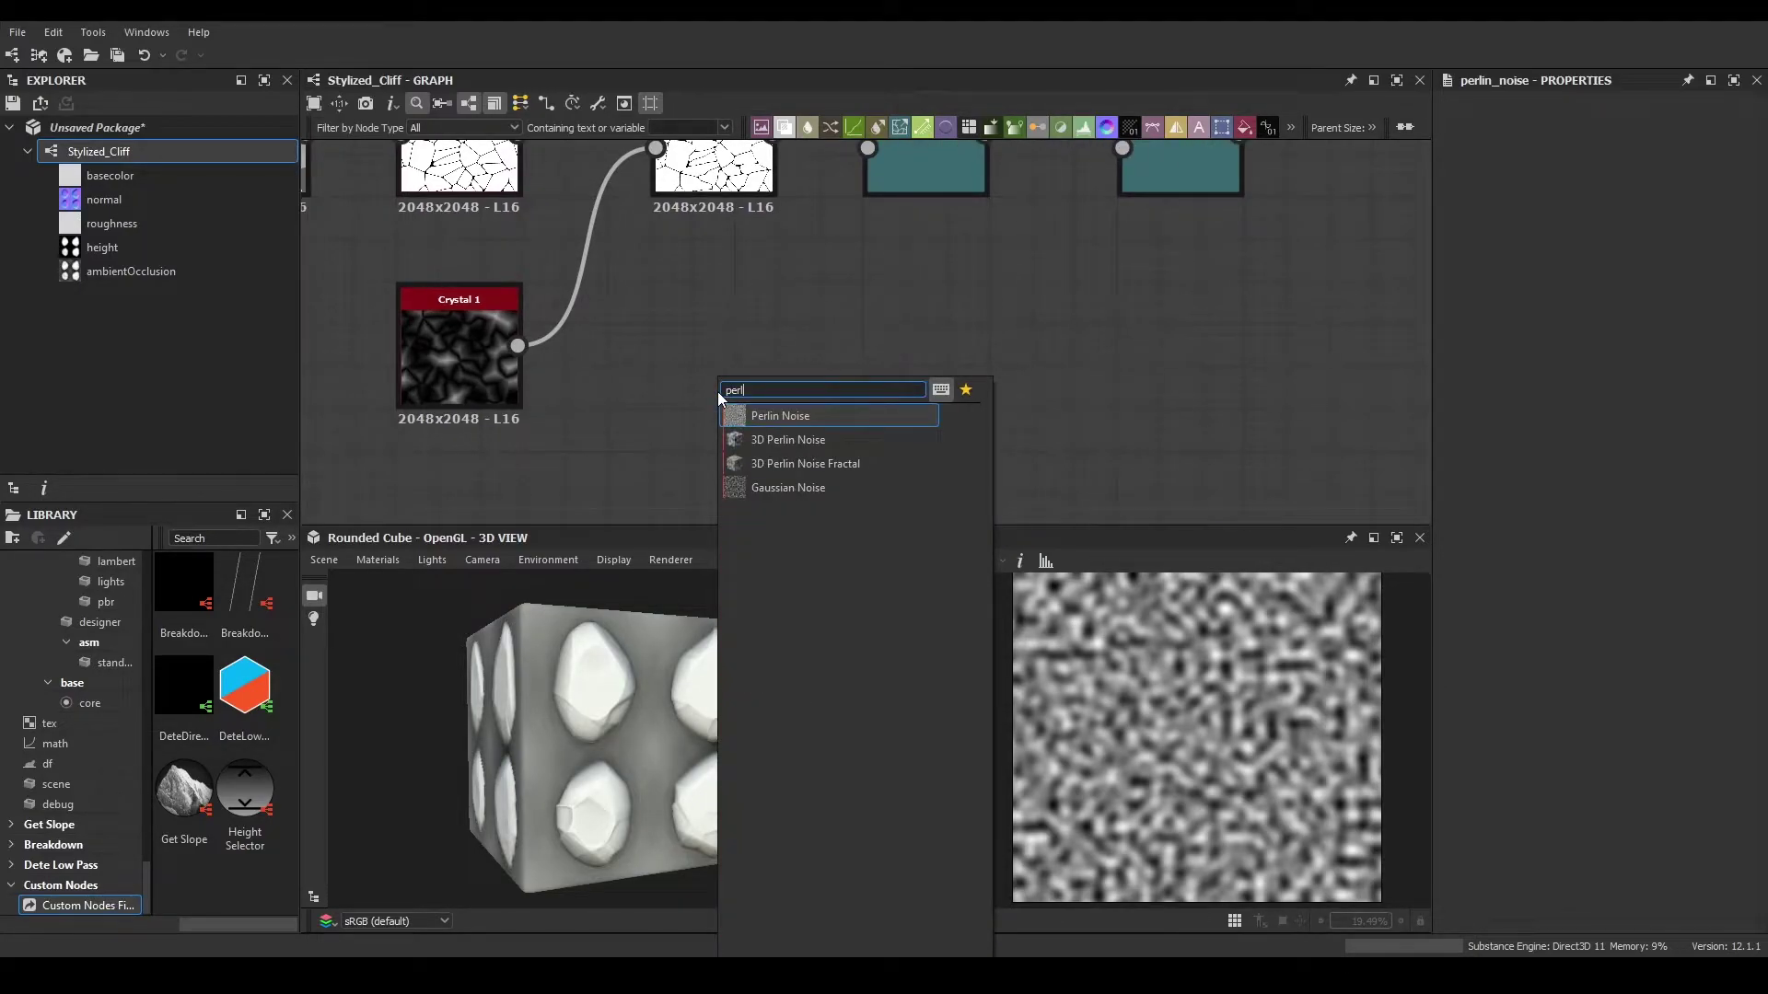
key(Return)
scroll(1734, 789, down, 3)
double_click(1731, 789)
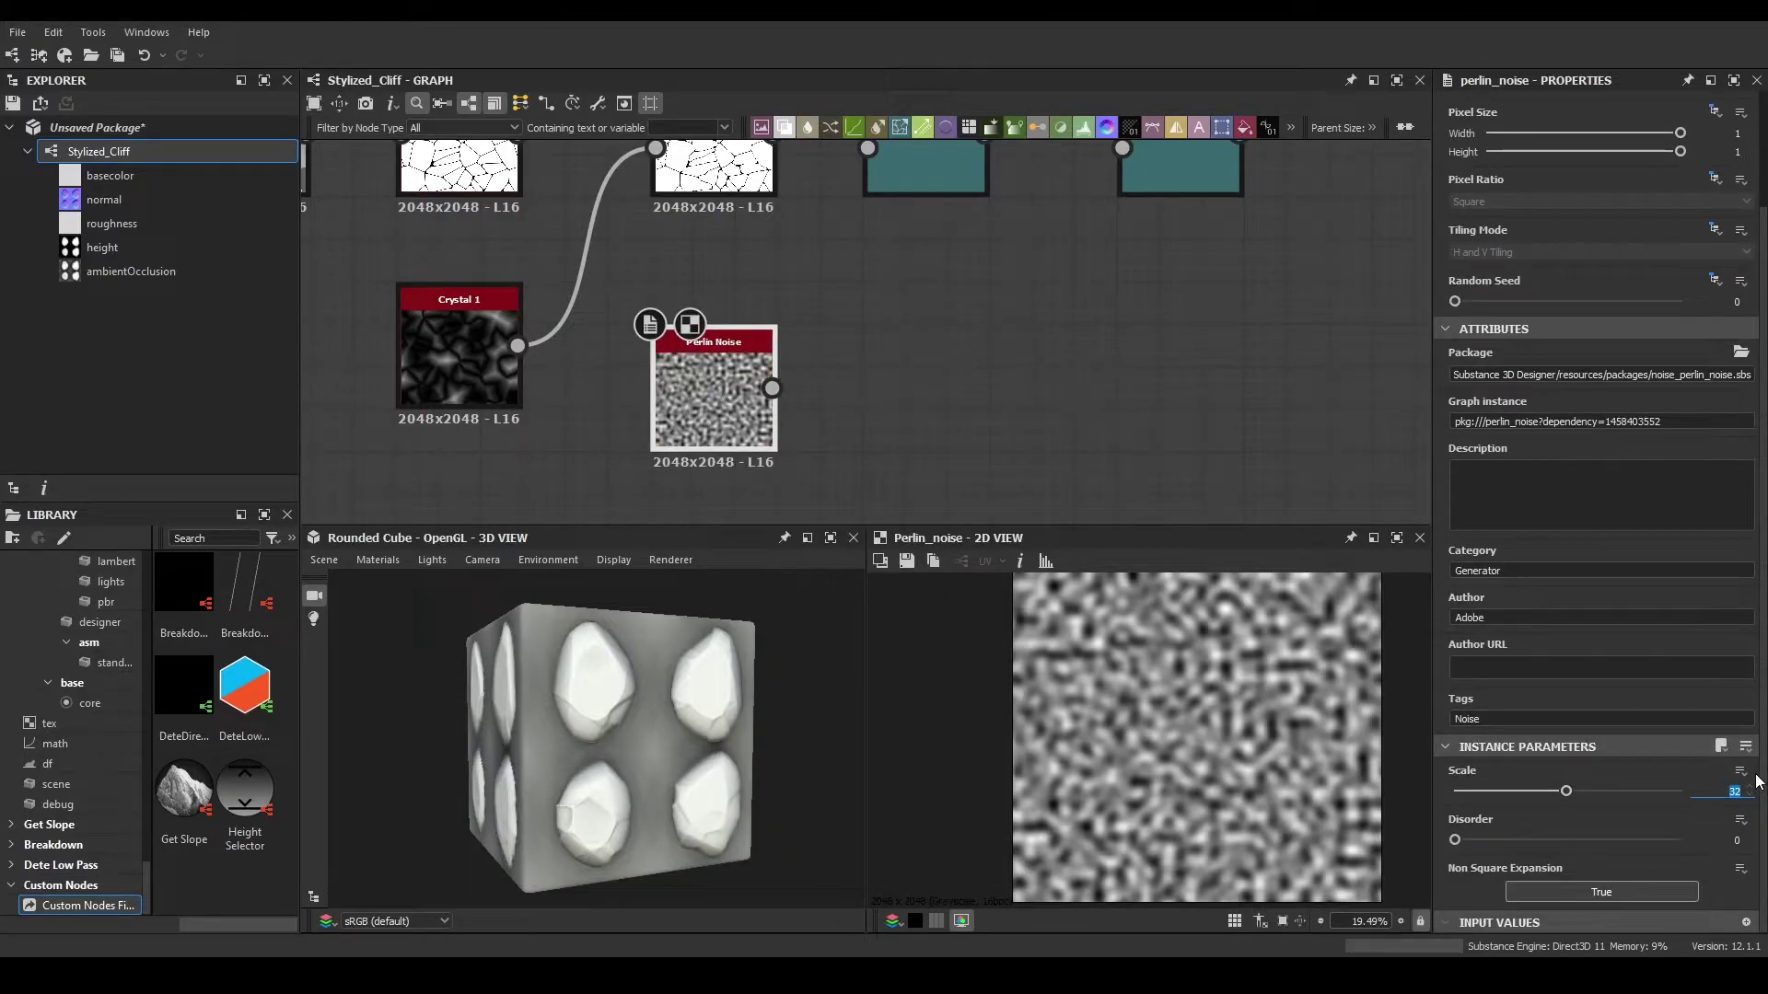
key(Return)
- Reposition the Perlin Noise node below the warps and attach a Transformation 2D node to its output
drag(733, 409, 1007, 366)
middle_drag(1065, 352, 970, 443)
drag(949, 438, 998, 367)
drag(875, 407, 598, 515)
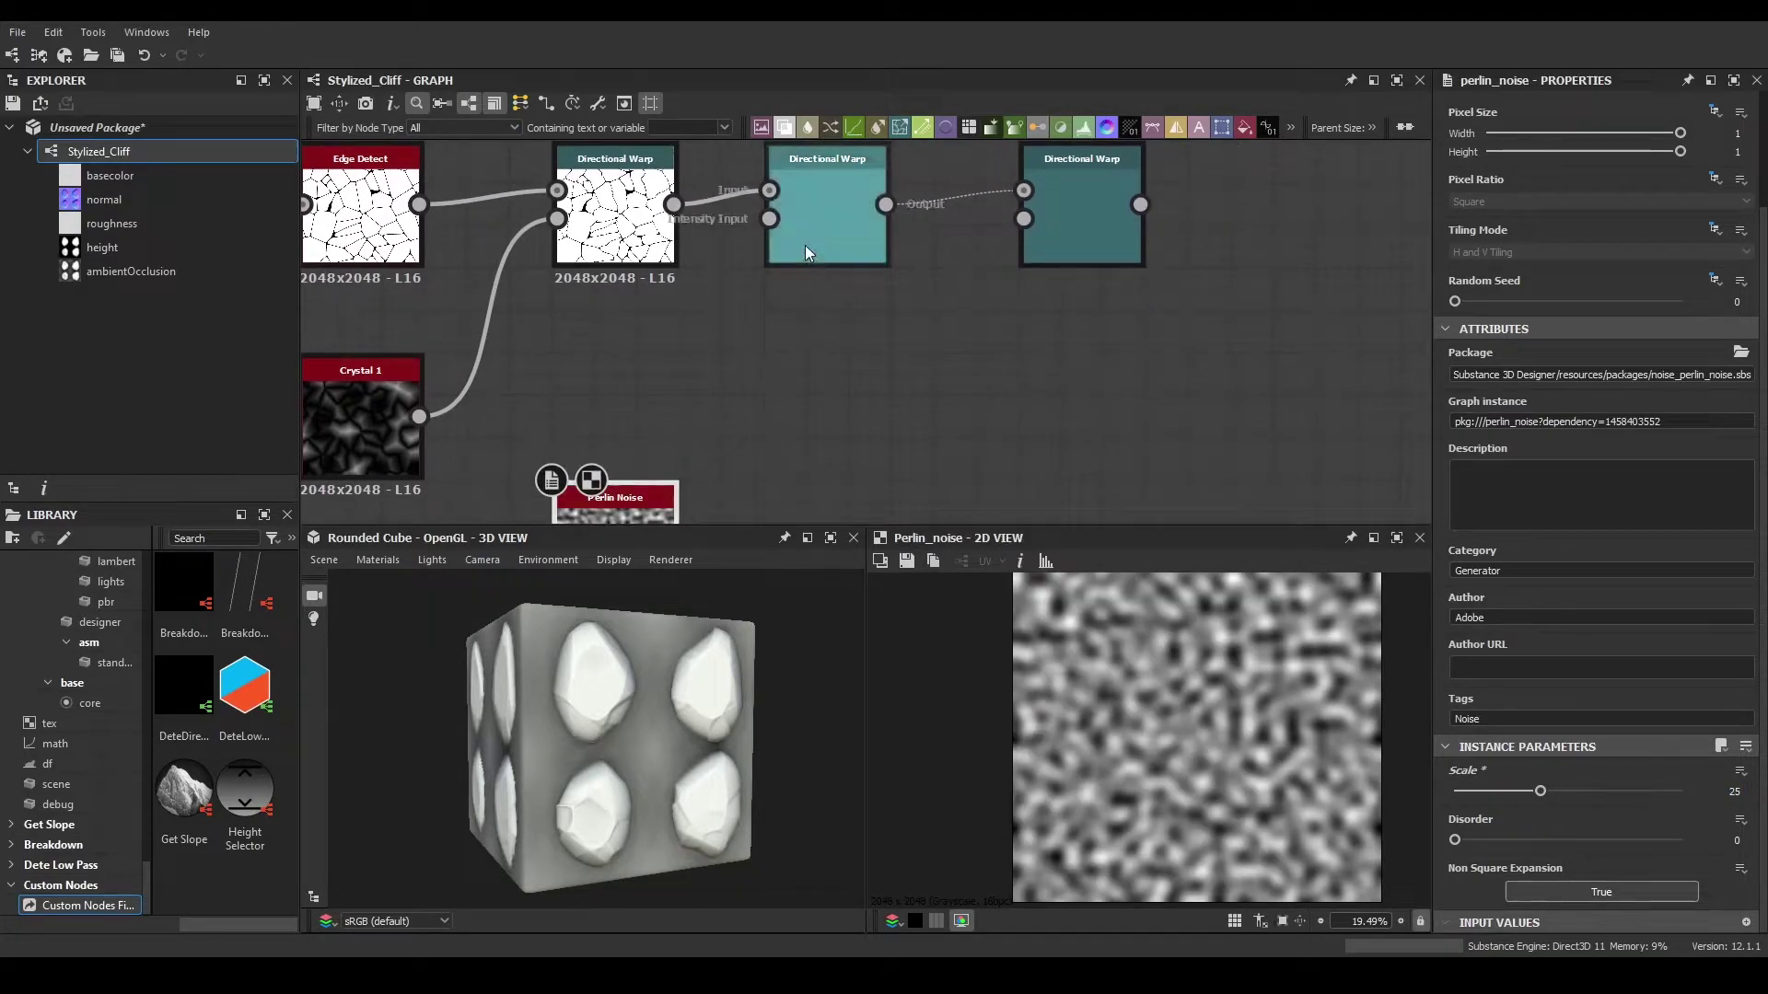
middle_drag(753, 311, 854, 249)
drag(732, 477, 677, 467)
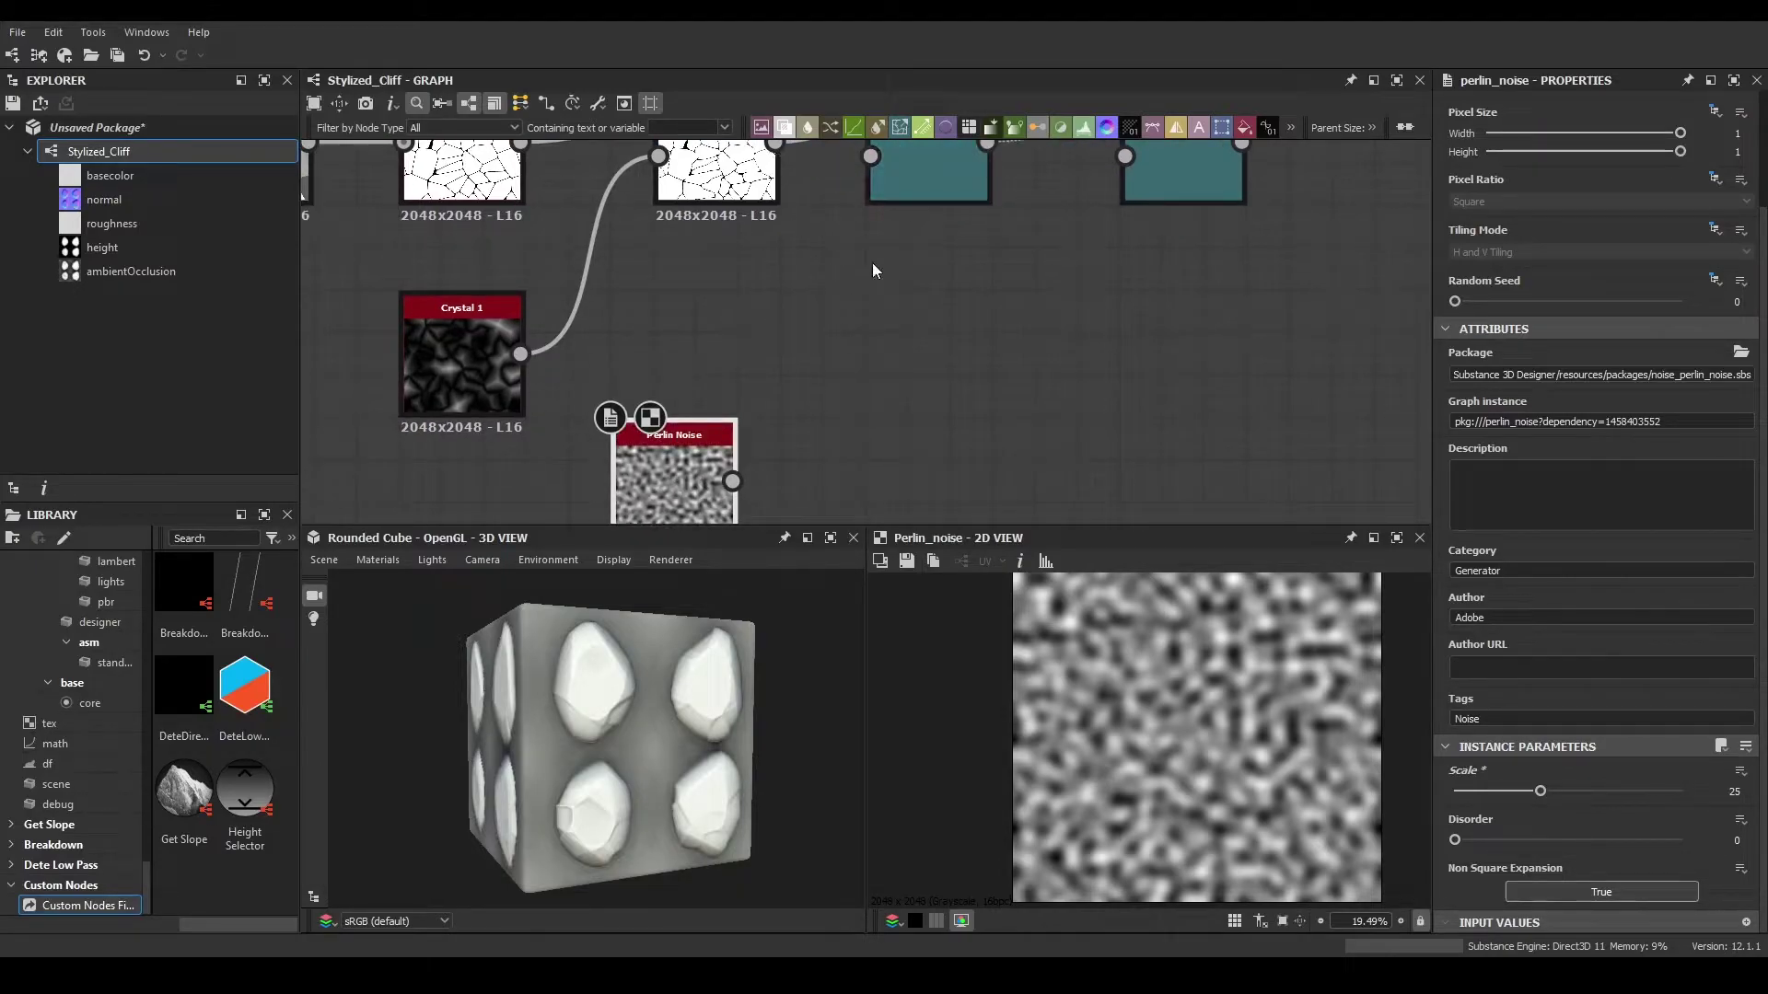
drag(825, 309, 796, 349)
text(tr)
click(855, 382)
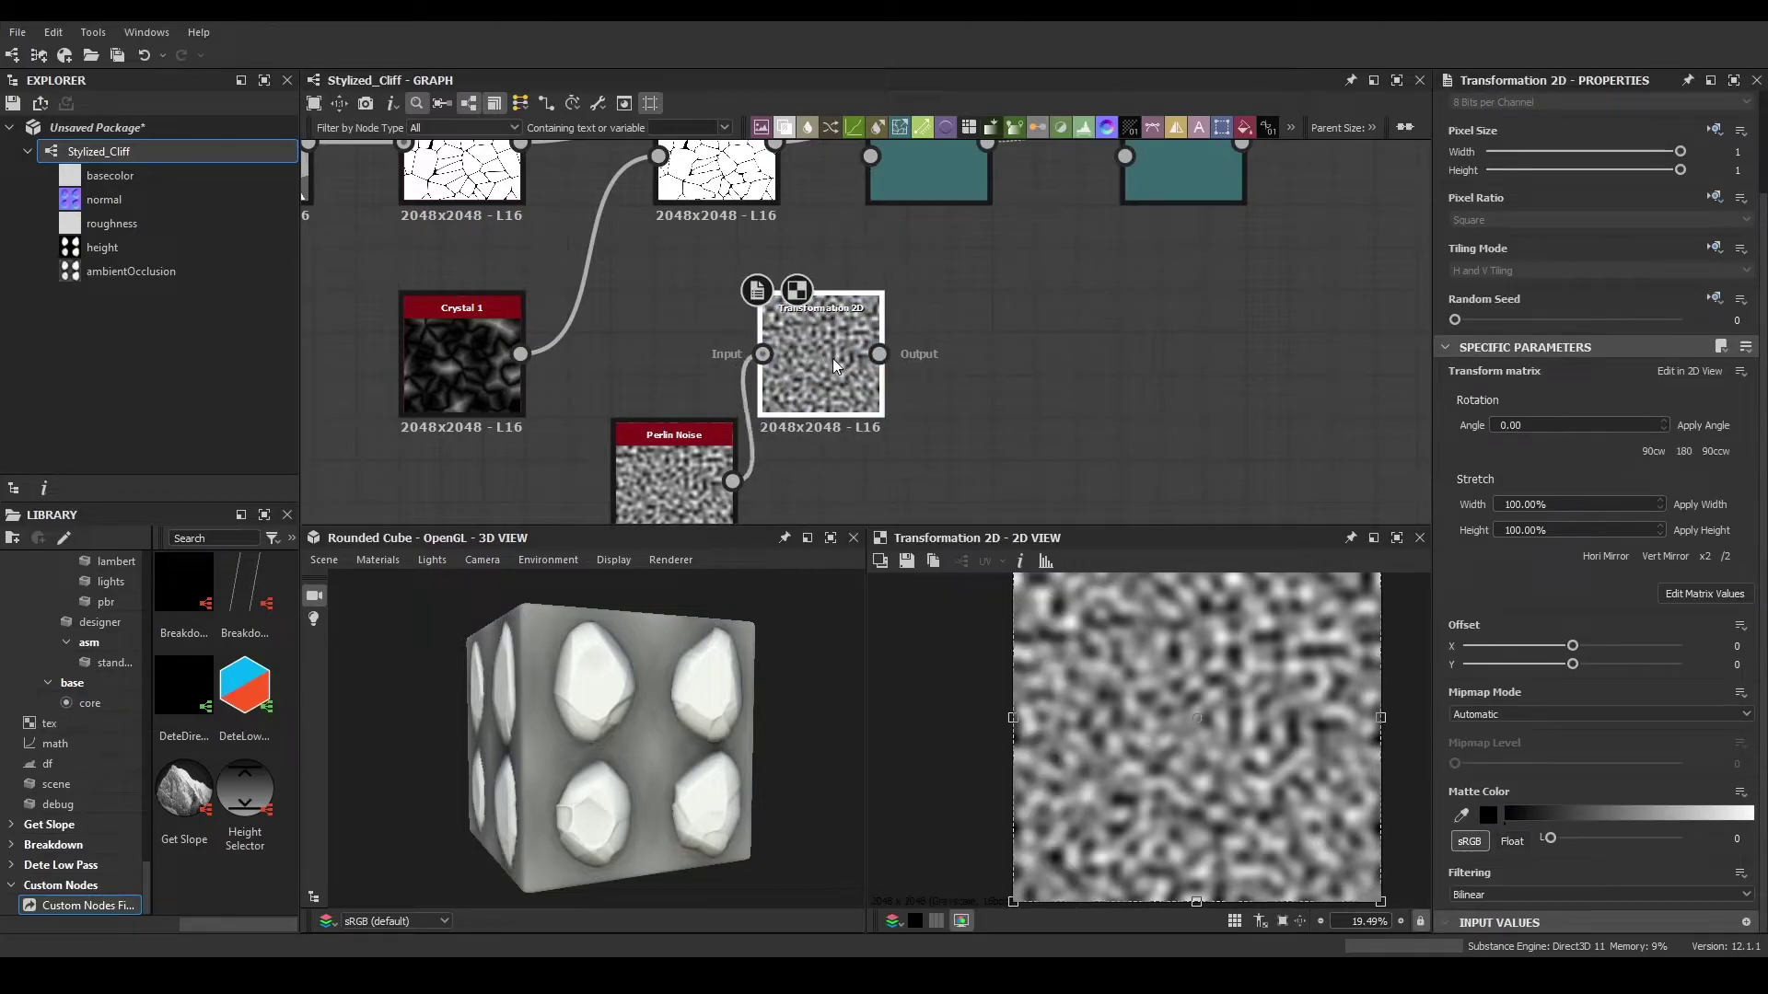
- Enlarge the noise pattern in the Transformation 2D from its upper-right corner, giving offsets of about X -0.1869 and Y 0.1869
scroll(1273, 651, down, 5)
drag(1222, 670, 1309, 626)
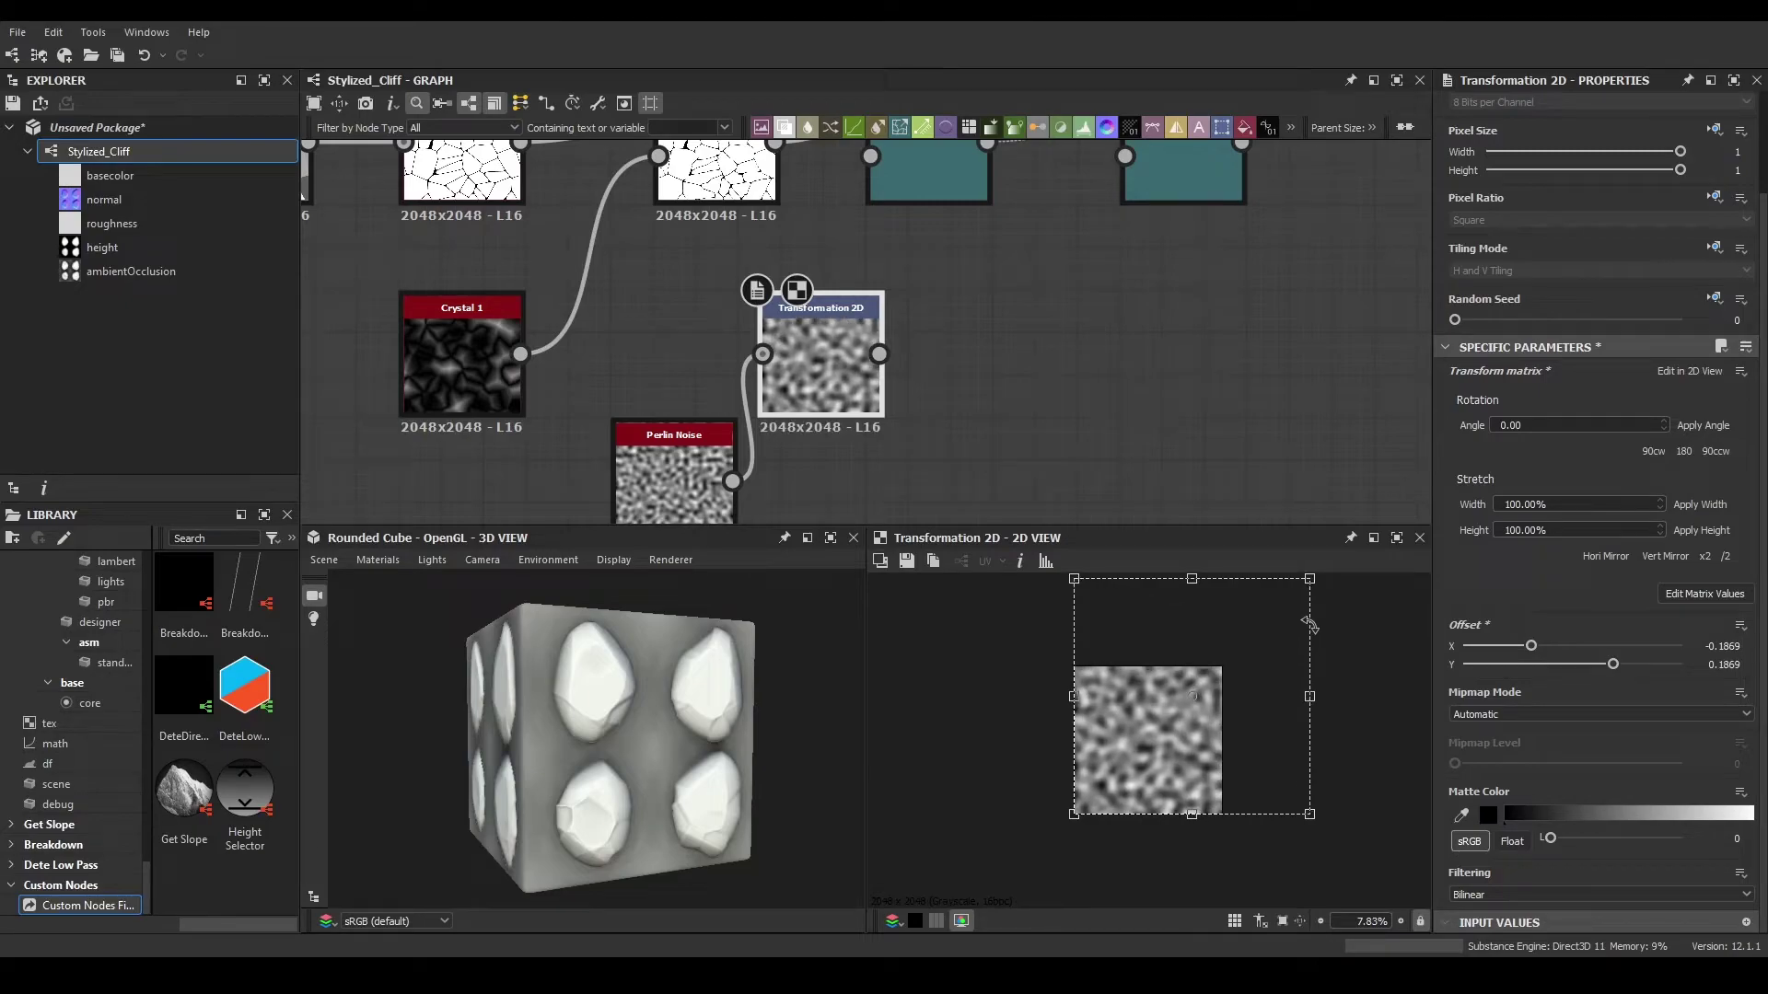
scroll(829, 426, up, 2)
scroll(1151, 742, up, 3)
scroll(1192, 757, up, 2)
scroll(810, 398, down, 3)
scroll(811, 399, up, 3)
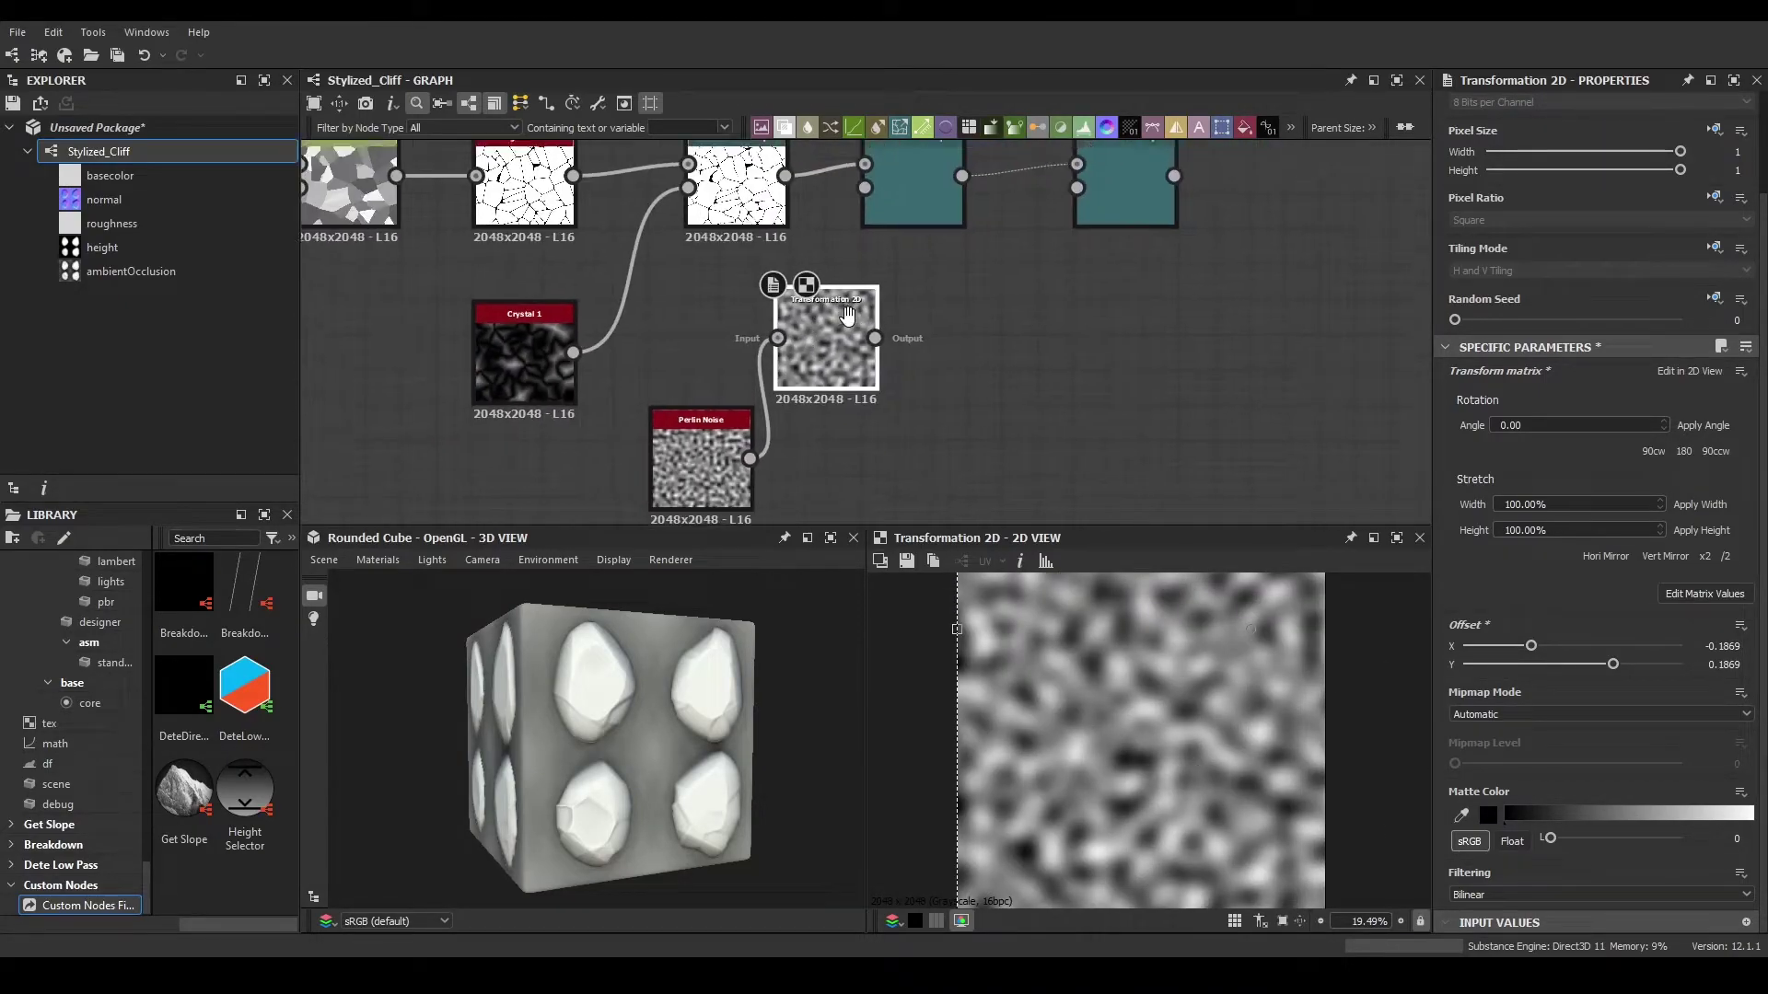
- Connect the Transformation 2D to the second Directional Warp's intensity input and the Perlin Noise to the third's
drag(805, 417, 790, 158)
scroll(380, 246, down, 1)
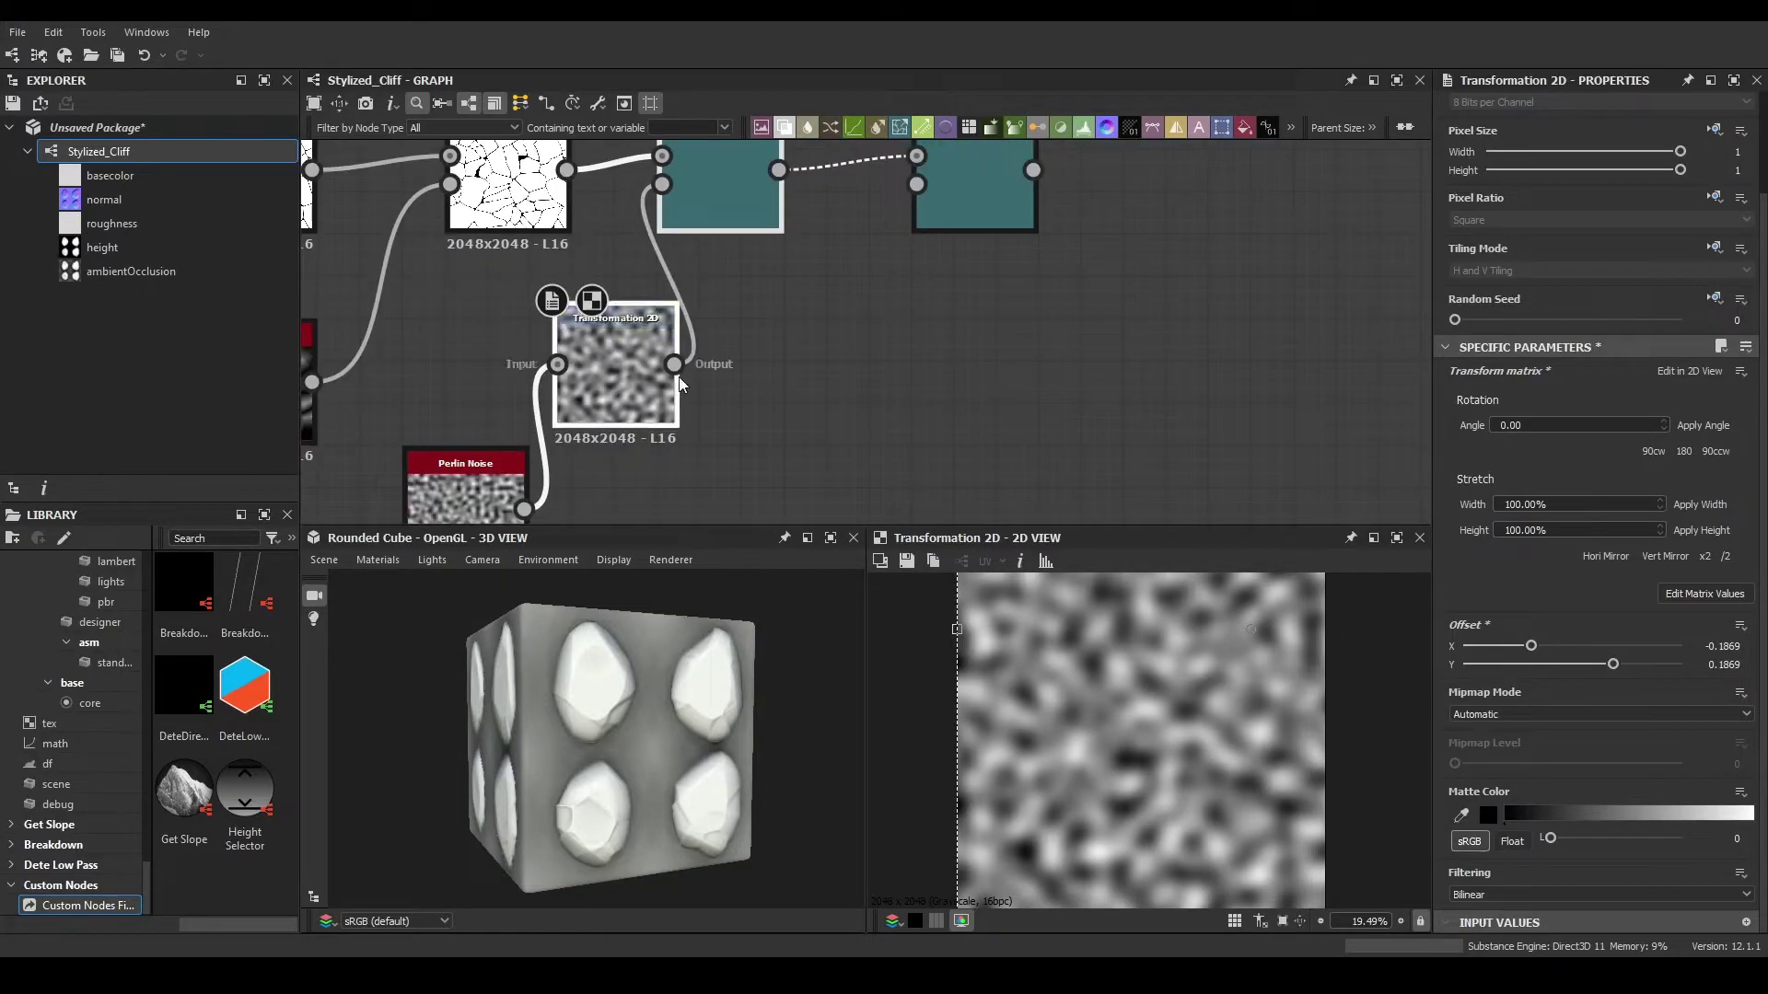
double_click(457, 478)
middle_drag(827, 451, 744, 374)
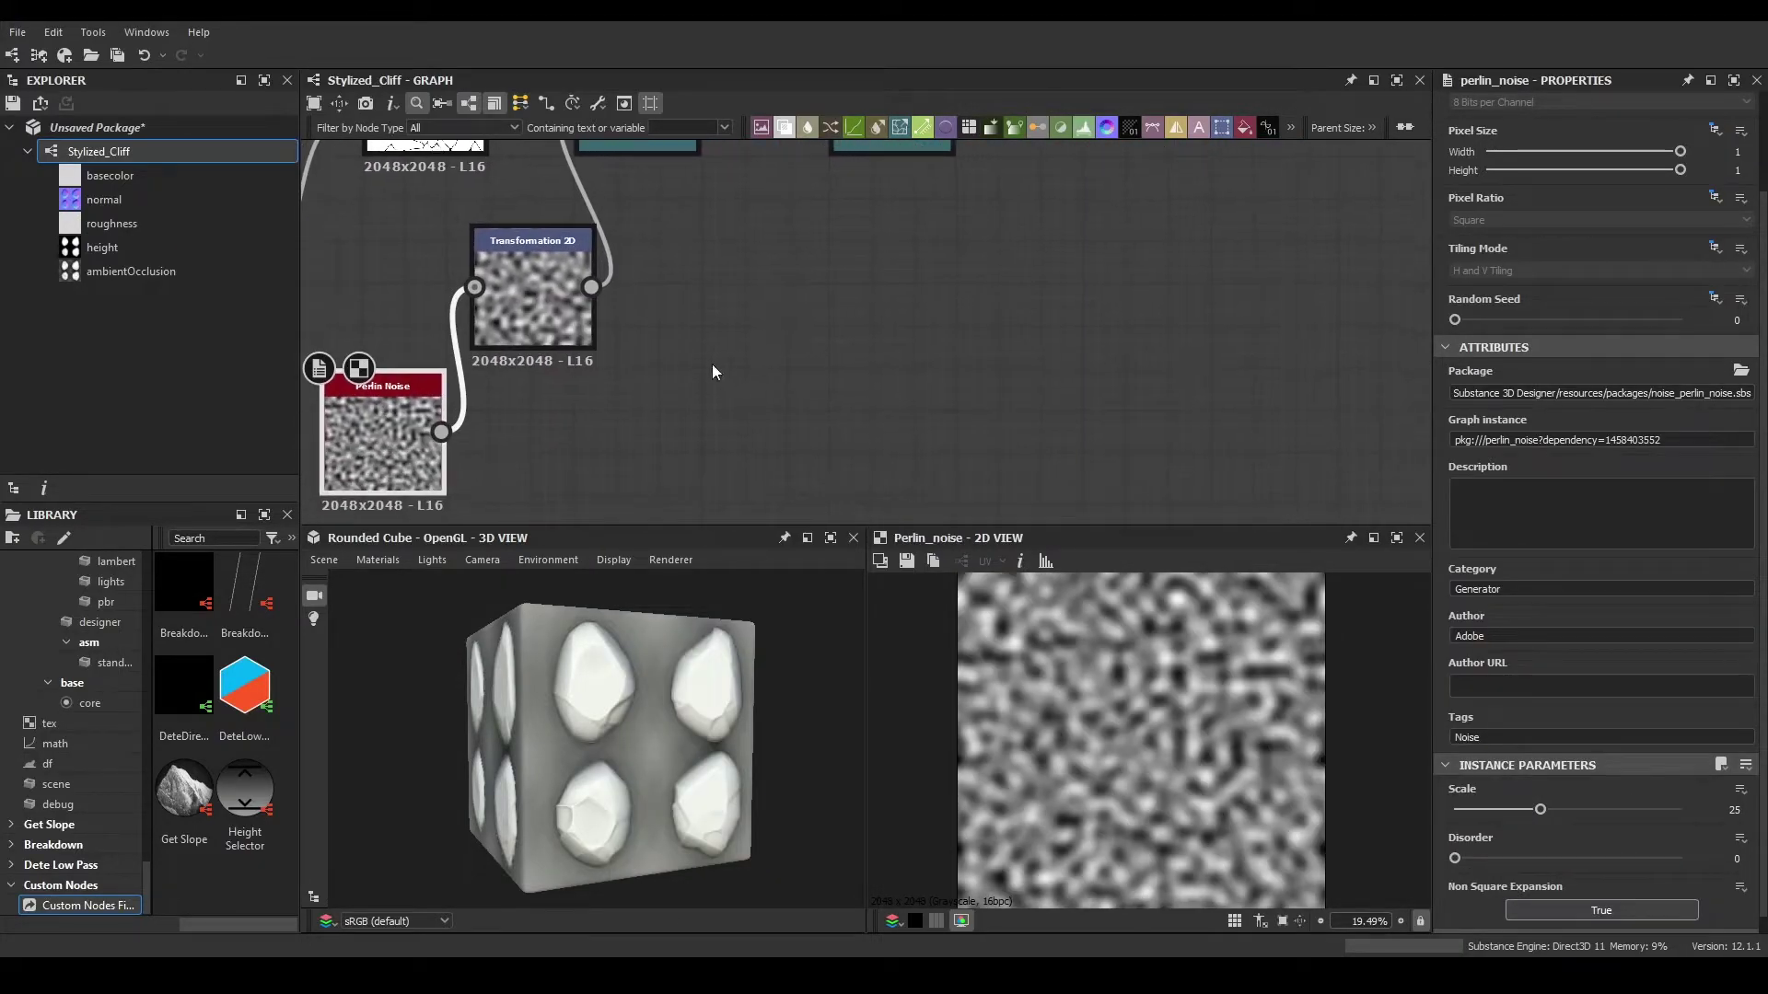
drag(504, 306, 438, 280)
drag(427, 434, 534, 434)
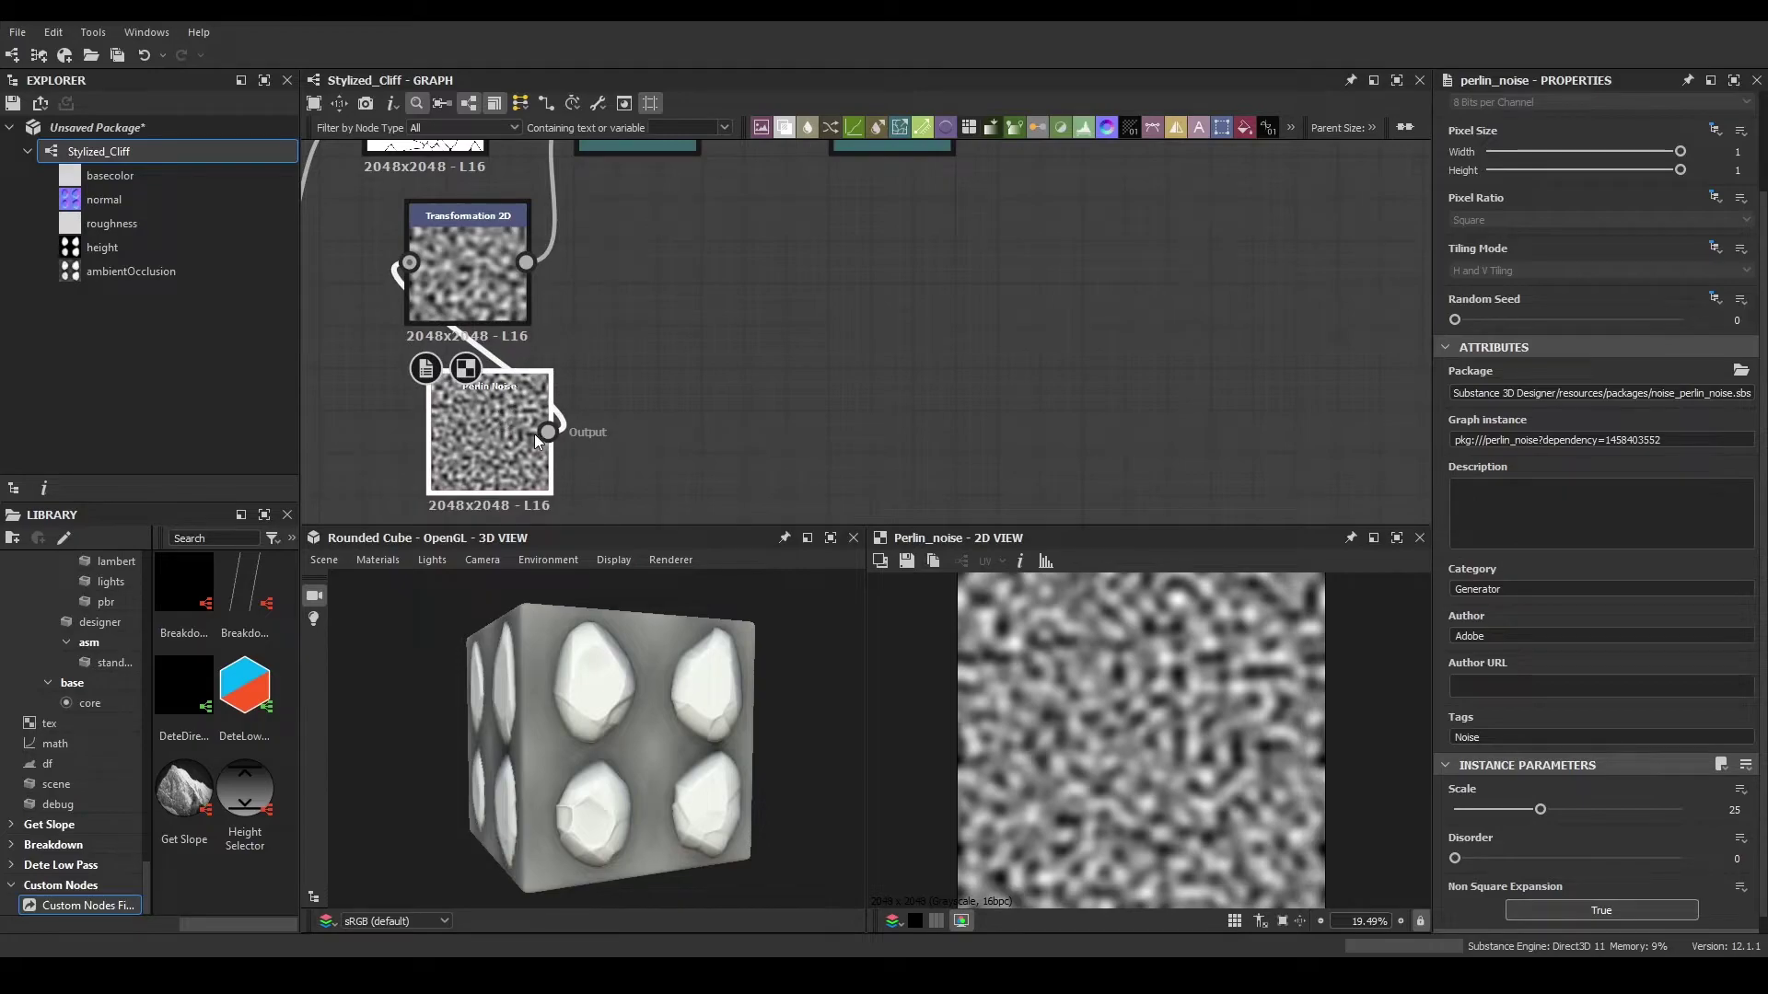
scroll(652, 330, down, 1)
drag(652, 330, 783, 307)
- Adjust the third Directional Warp to an intensity of about 3.89 and a warp angle of about -47.36 degrees
scroll(660, 329, up, 3)
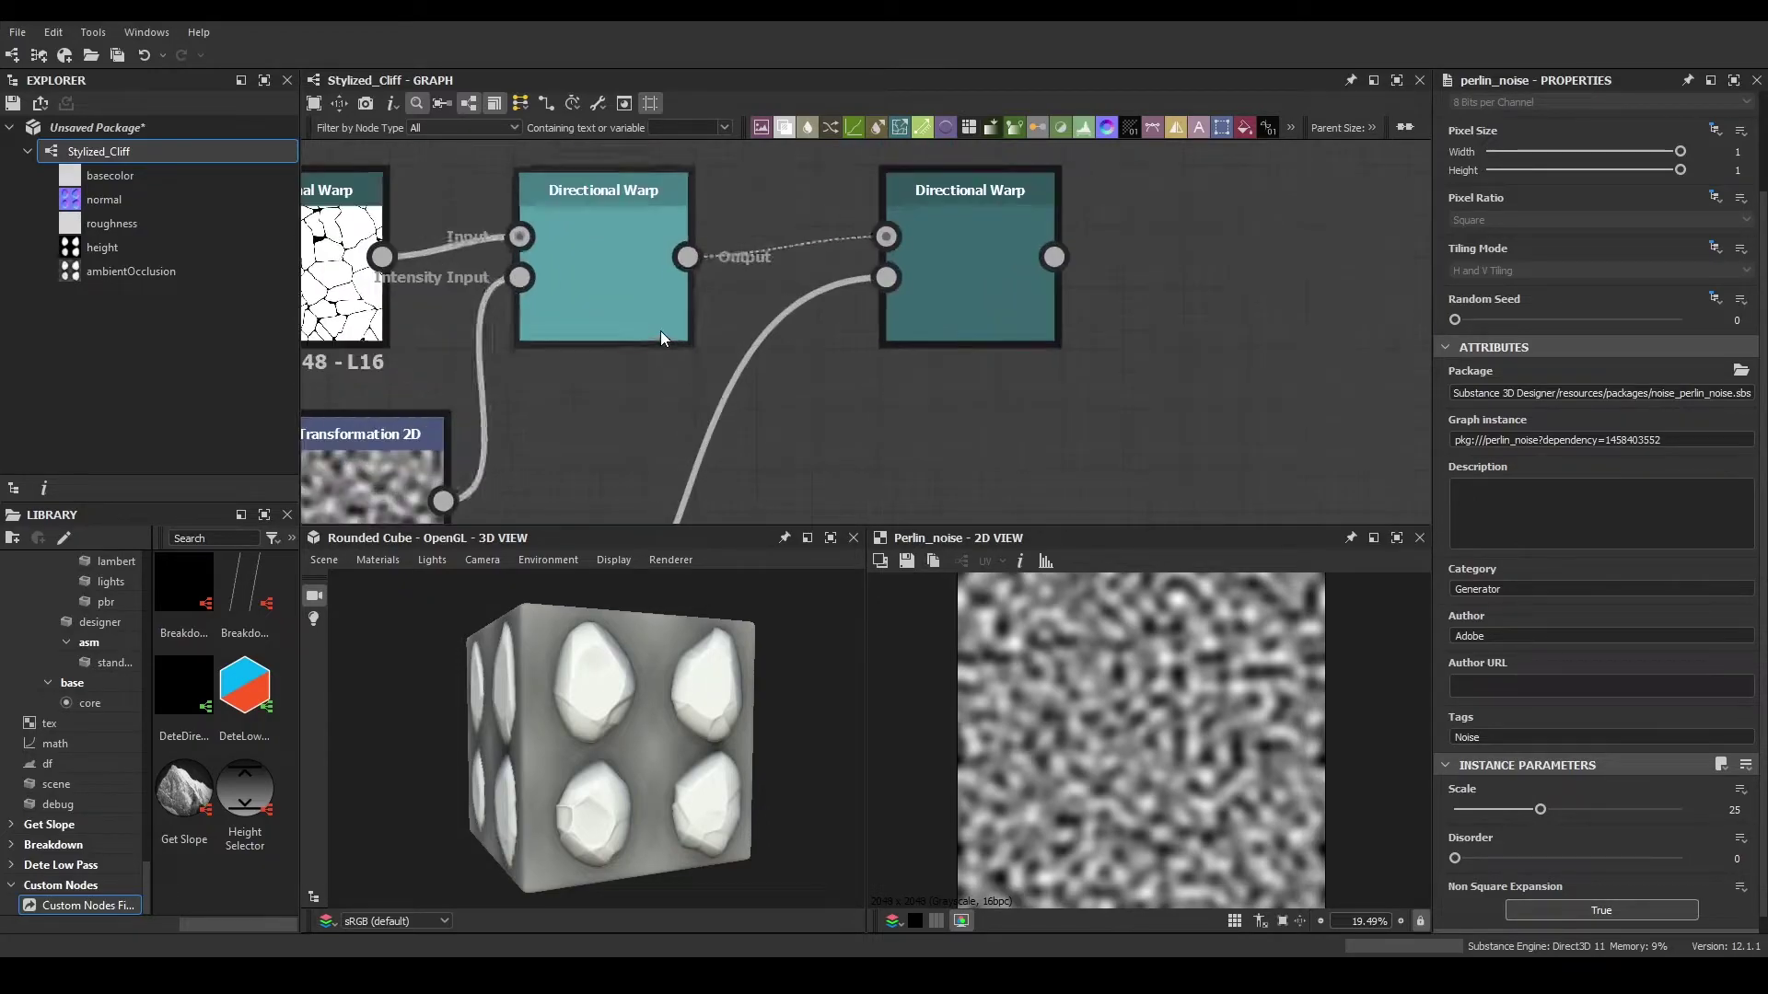
double_click(660, 330)
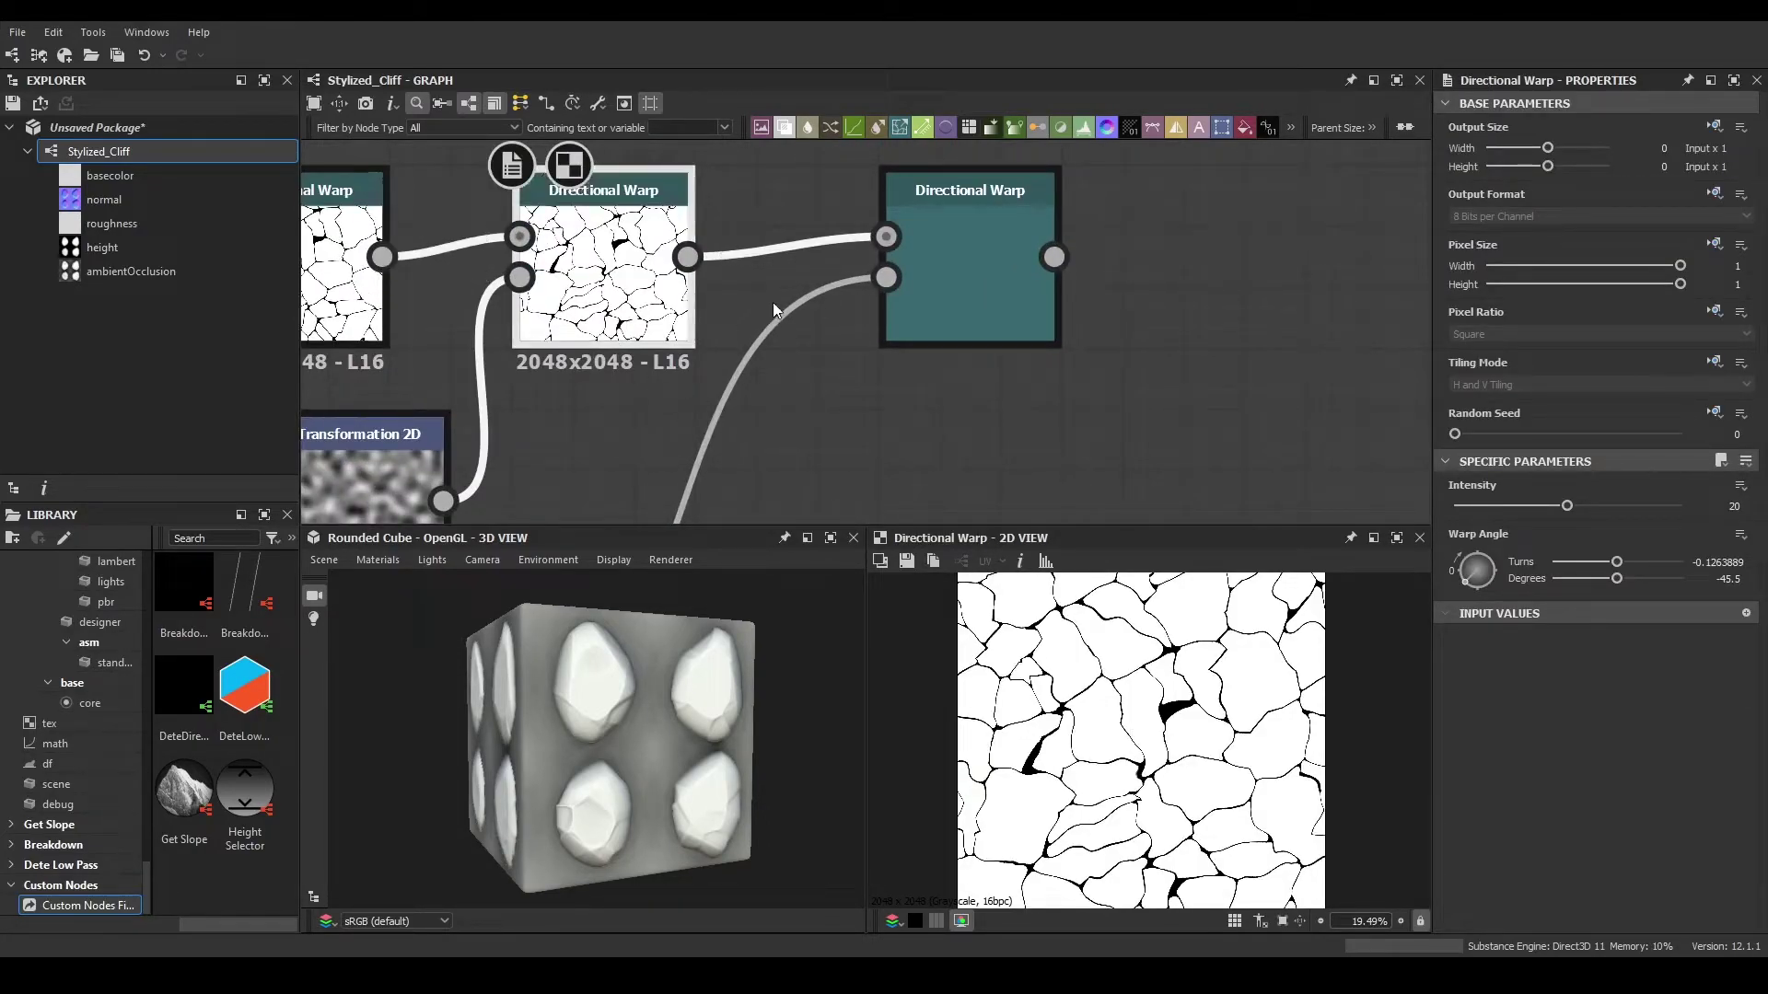
double_click(939, 263)
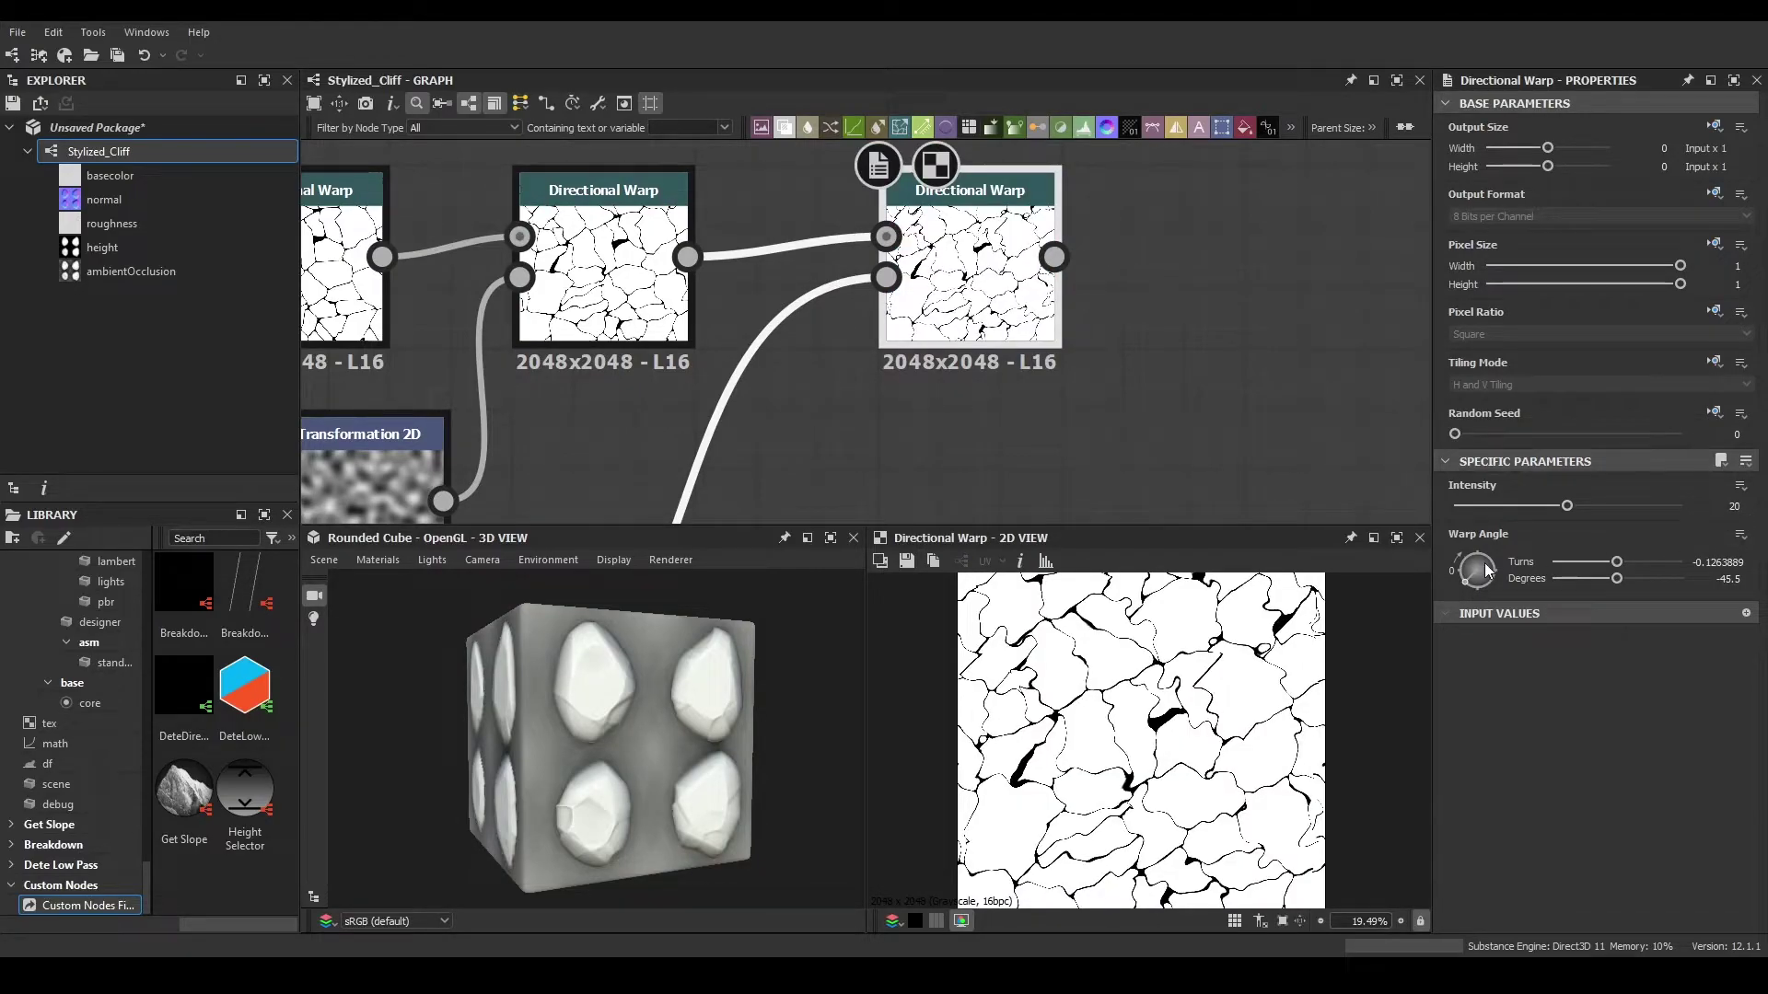
drag(1485, 571, 1490, 593)
drag(1567, 505, 1478, 507)
scroll(1168, 711, up, 2)
scroll(1167, 711, down, 2)
click(1472, 583)
drag(1472, 582, 1463, 586)
- Set the Edge Detect node's edge width to 2
scroll(1204, 693, down, 3)
scroll(676, 353, down, 2)
middle_drag(676, 353, 967, 370)
middle_drag(1012, 459, 1031, 269)
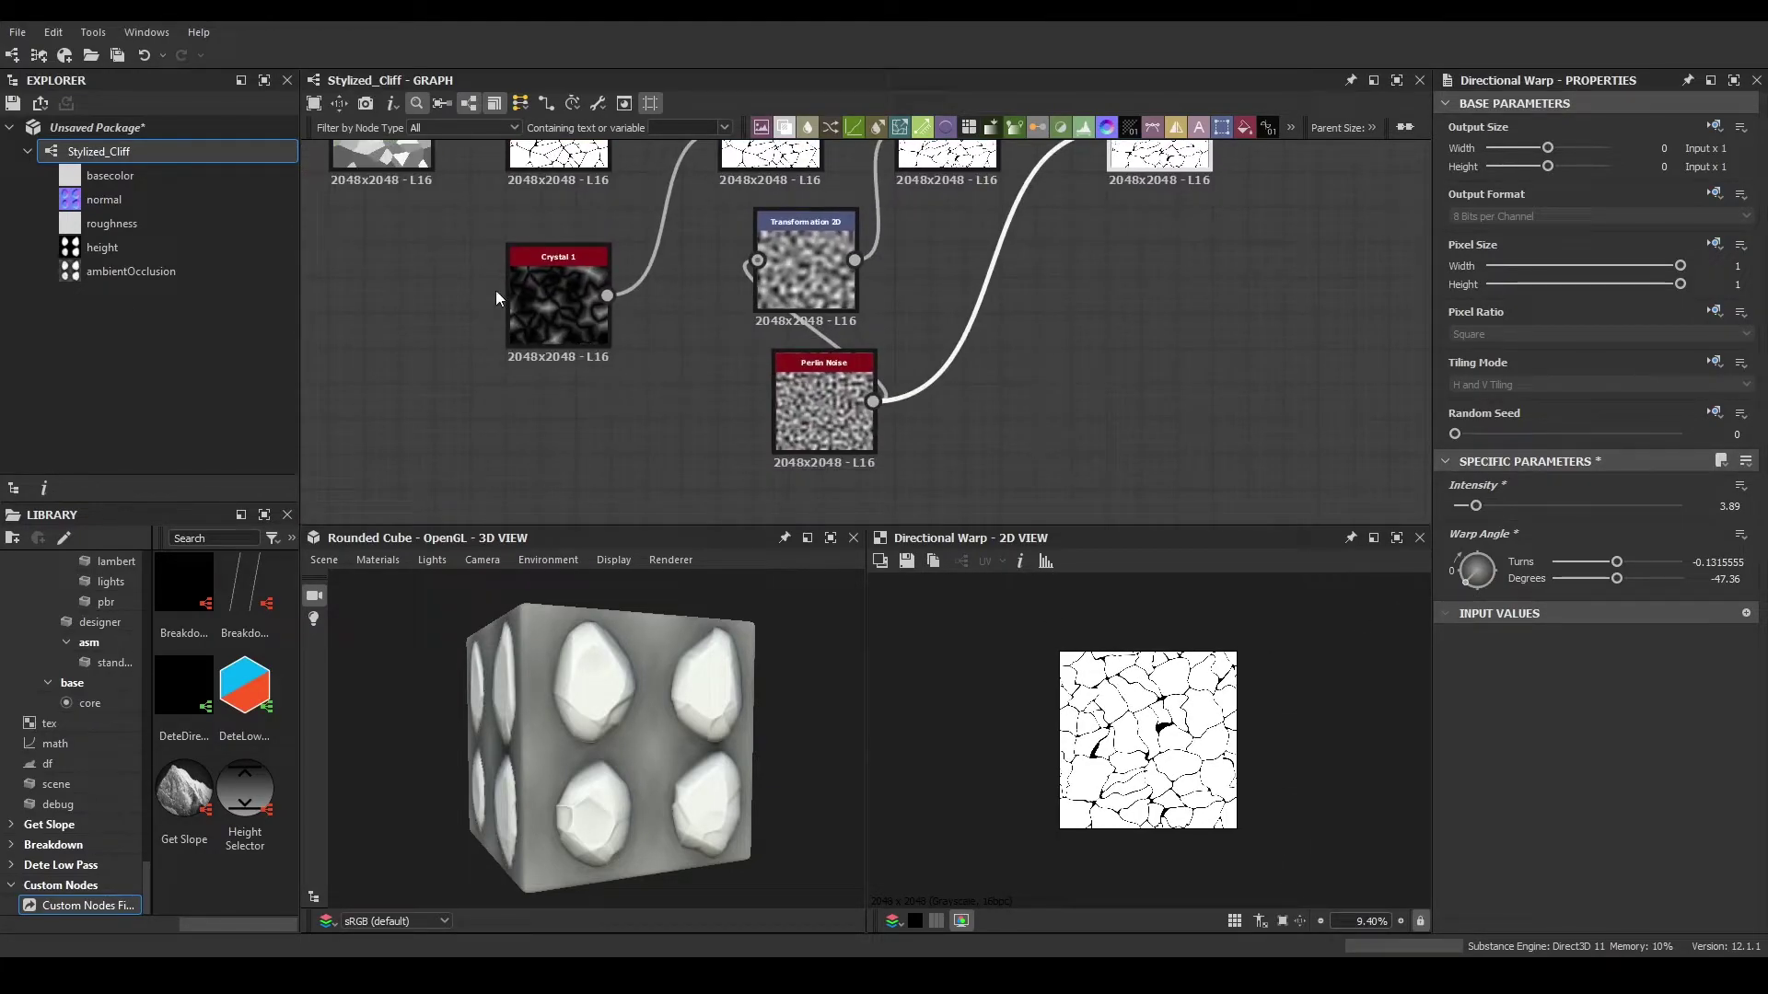
key(f)
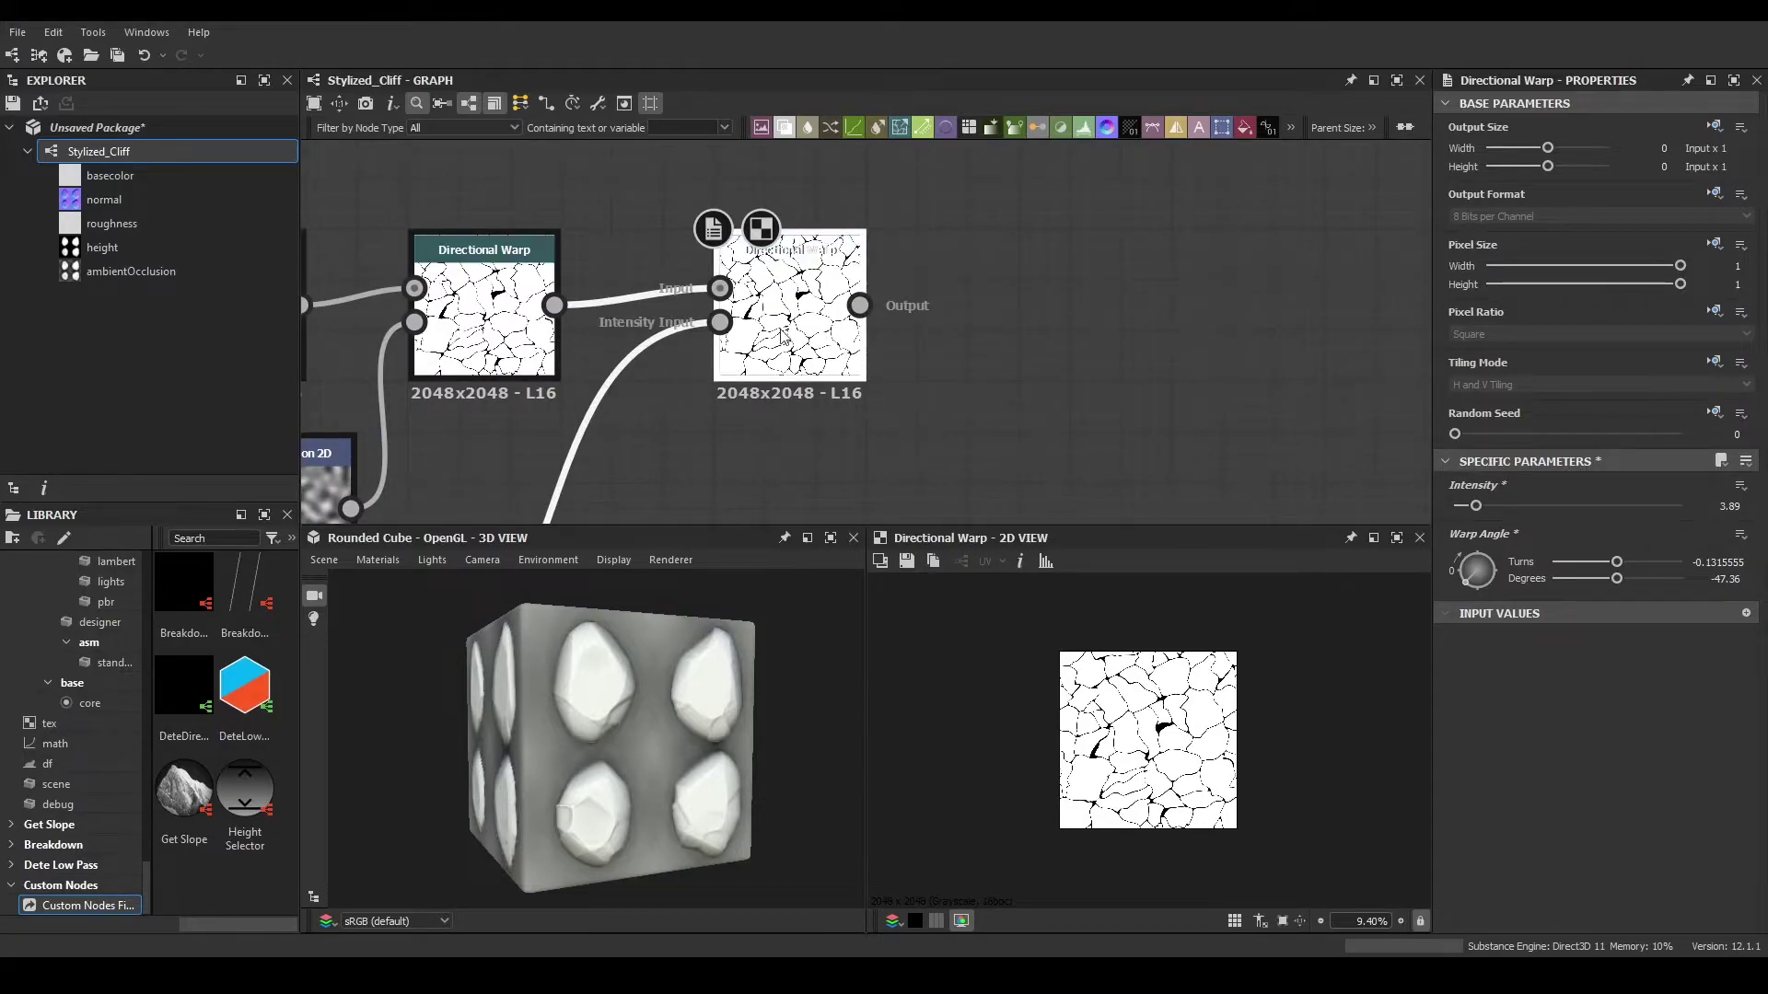
scroll(737, 341, down, 2)
middle_drag(737, 341, 1117, 289)
double_click(561, 264)
scroll(1563, 590, down, 3)
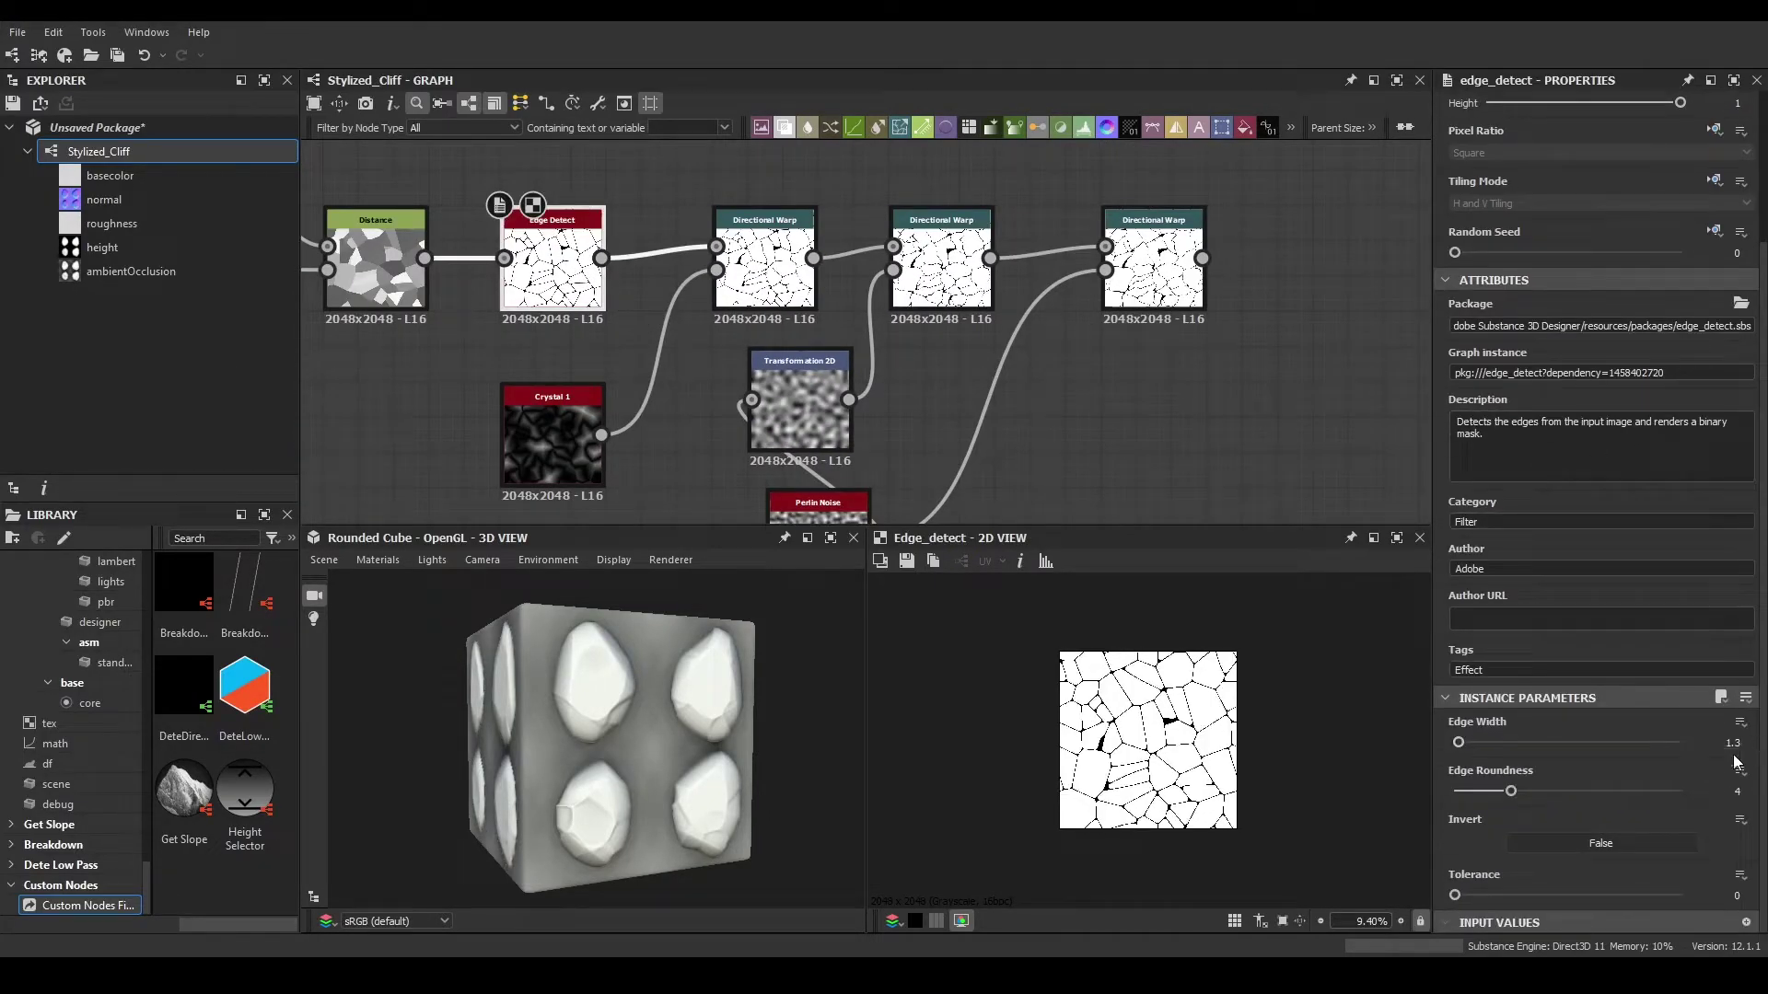
text(2)
key(Return)
- Add an Invert Grayscale node after the last Directional Warp and inspect the inverted cracks up close
middle_drag(1214, 334, 1076, 454)
scroll(1039, 326, up, 3)
double_click(1038, 326)
scroll(1090, 398, up, 2)
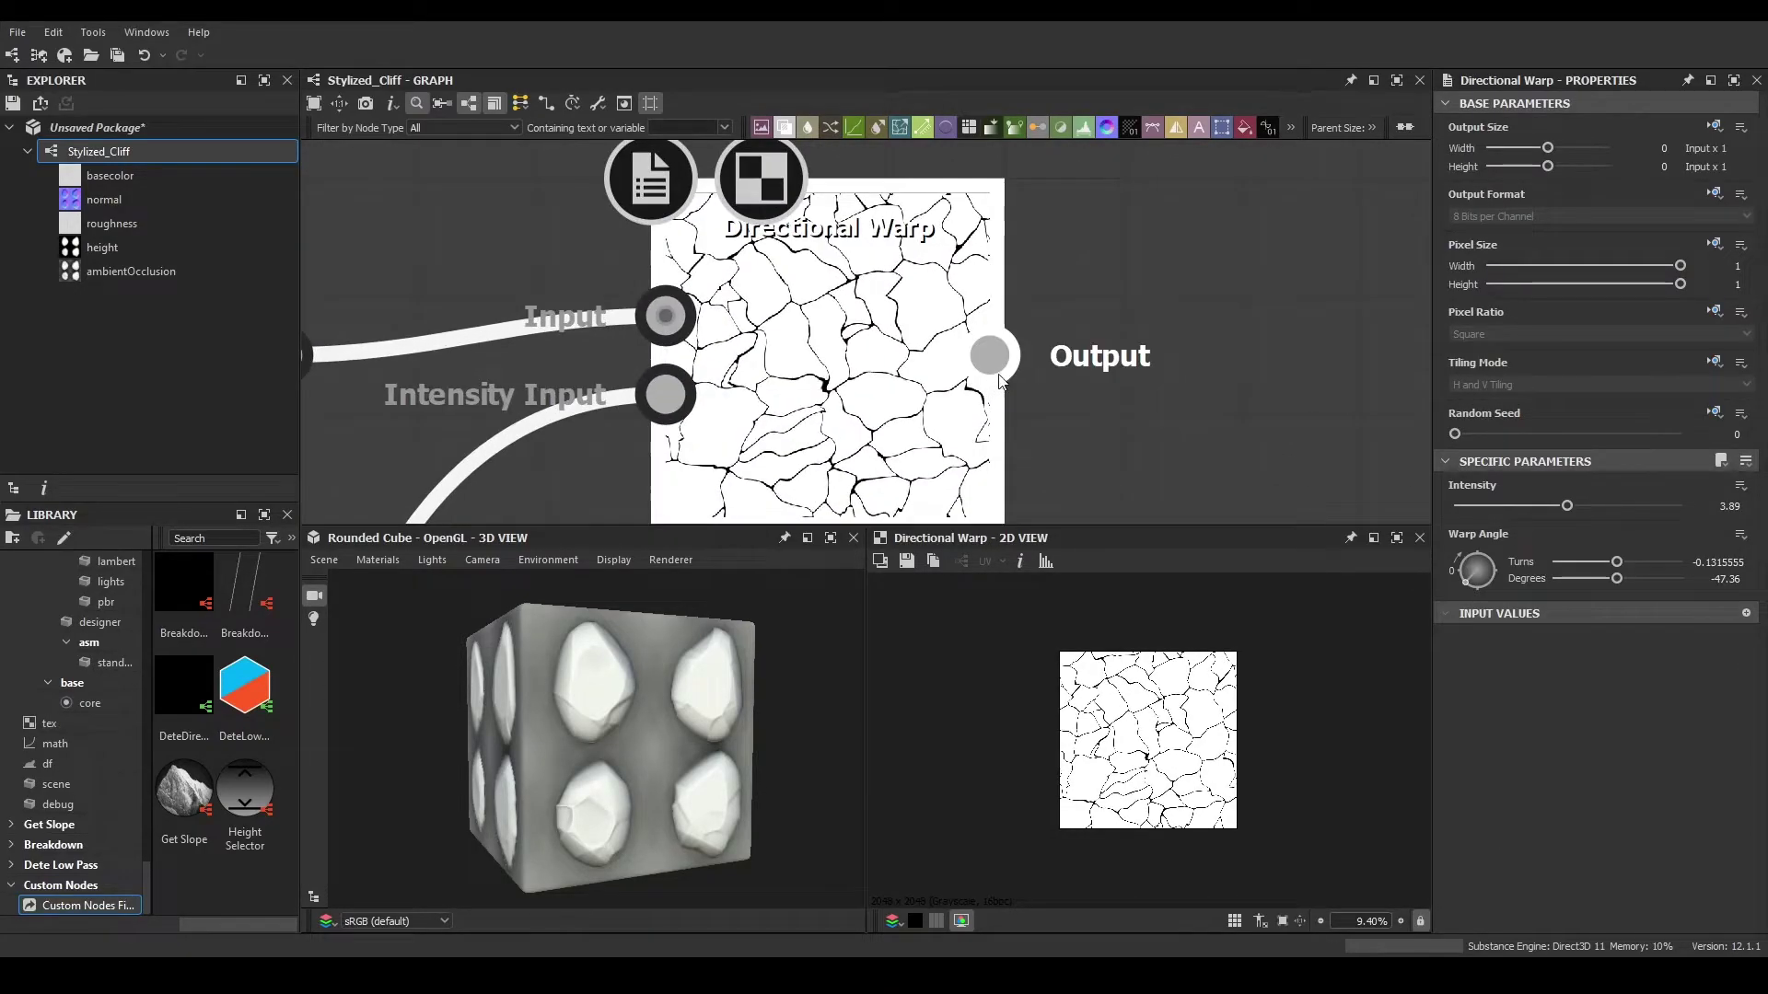
drag(989, 355, 1167, 374)
text(invert)
key(Return)
scroll(1271, 742, up, 10)
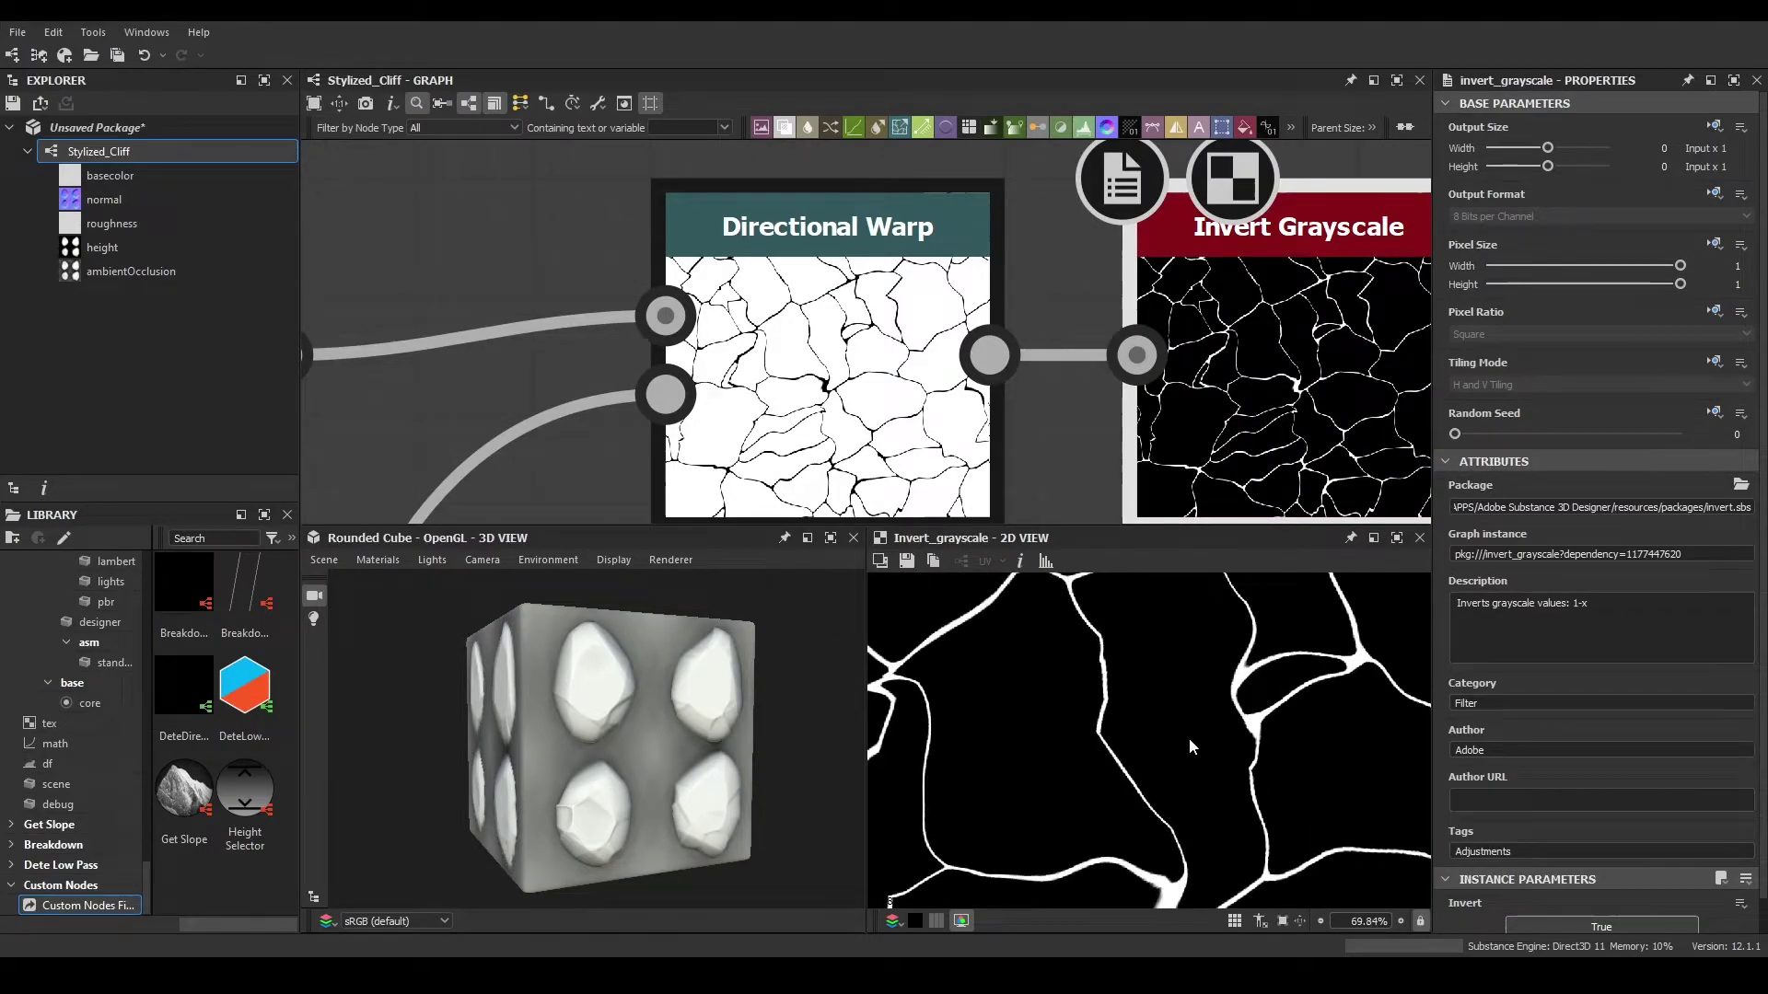
- Add a Bevel node after the Invert Grayscale and set its distance to -0.2
scroll(1271, 735, down, 9)
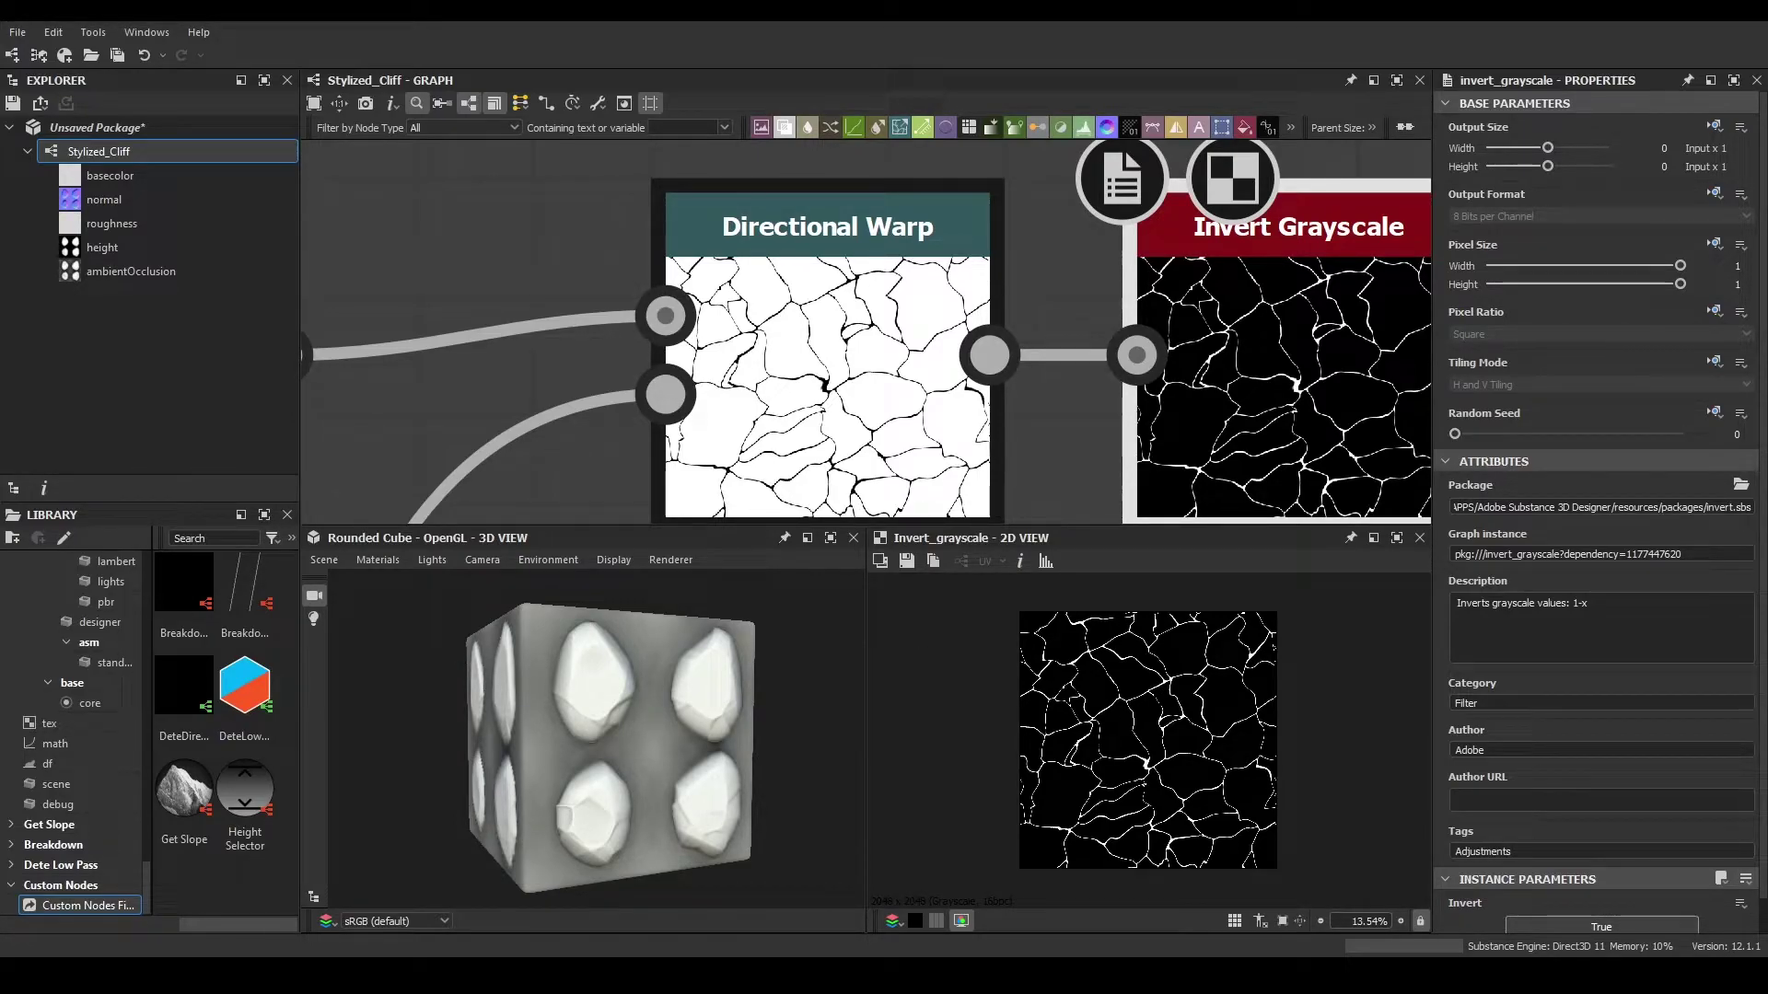
middle_drag(1172, 371, 567, 339)
scroll(643, 333, down, 2)
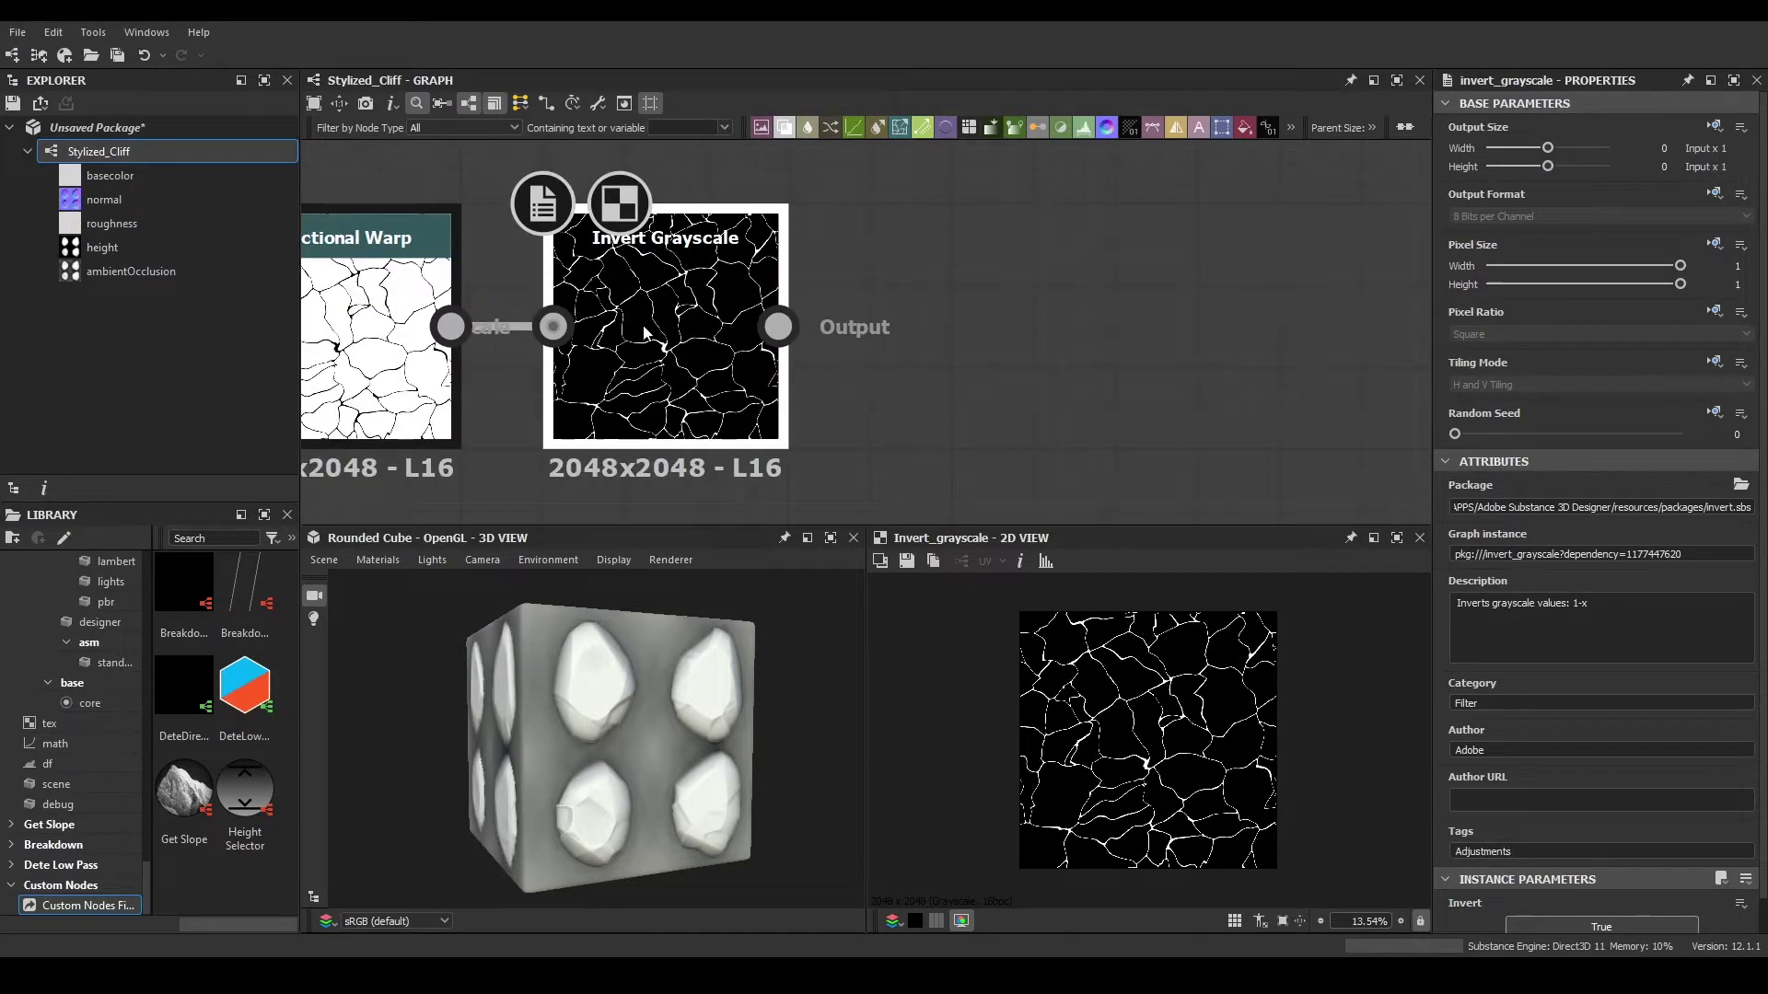
drag(780, 328, 936, 329)
text(bevel)
key(Return)
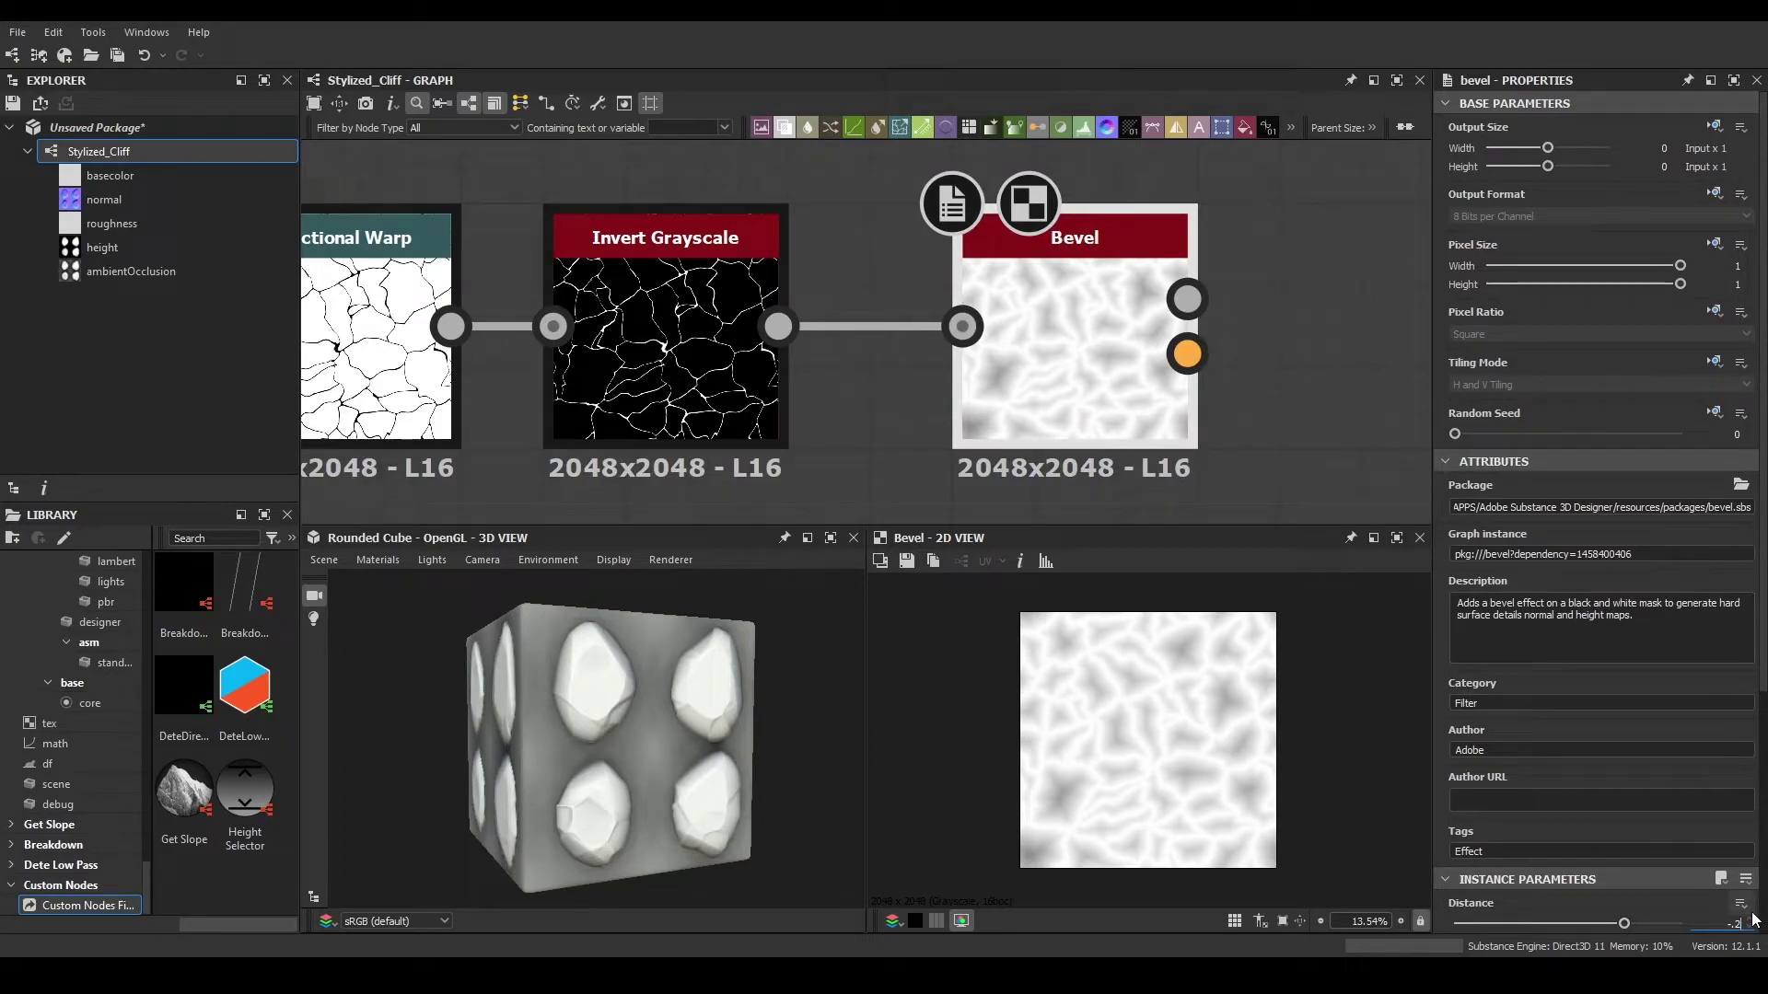
key(Return)
scroll(1087, 799, up, 5)
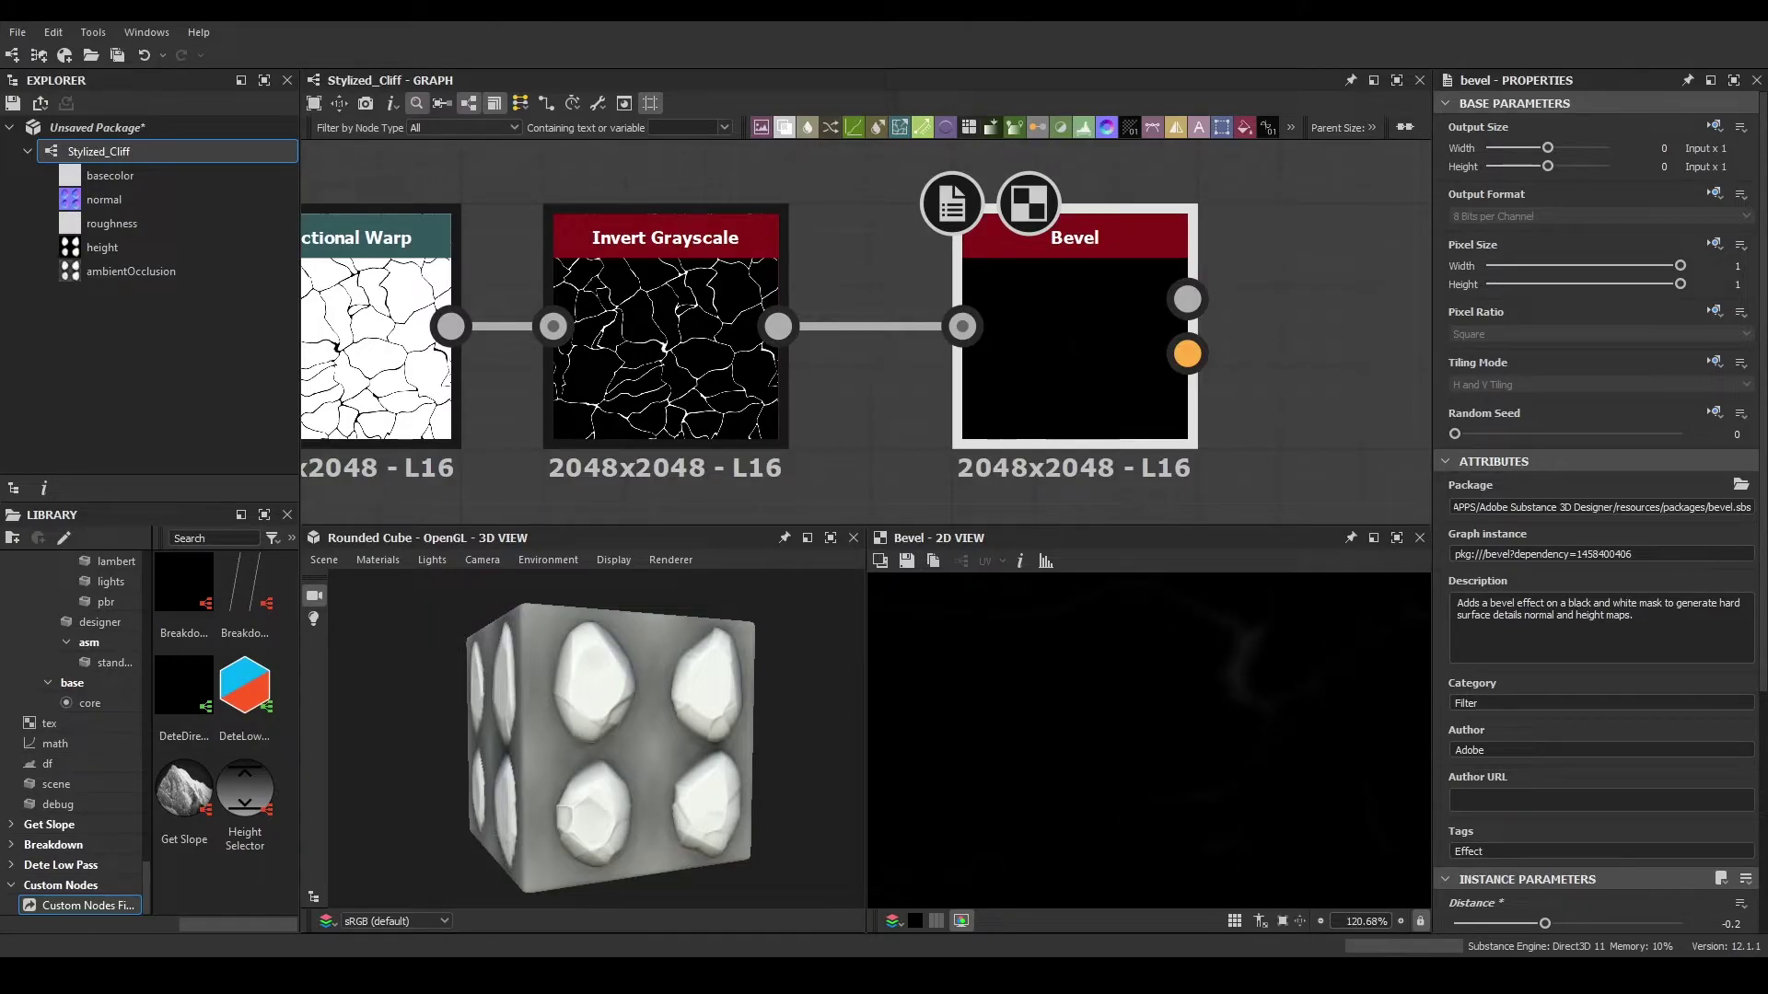
- Add an Auto Levels node fed by the Bevel's height output
middle_drag(1204, 394, 982, 402)
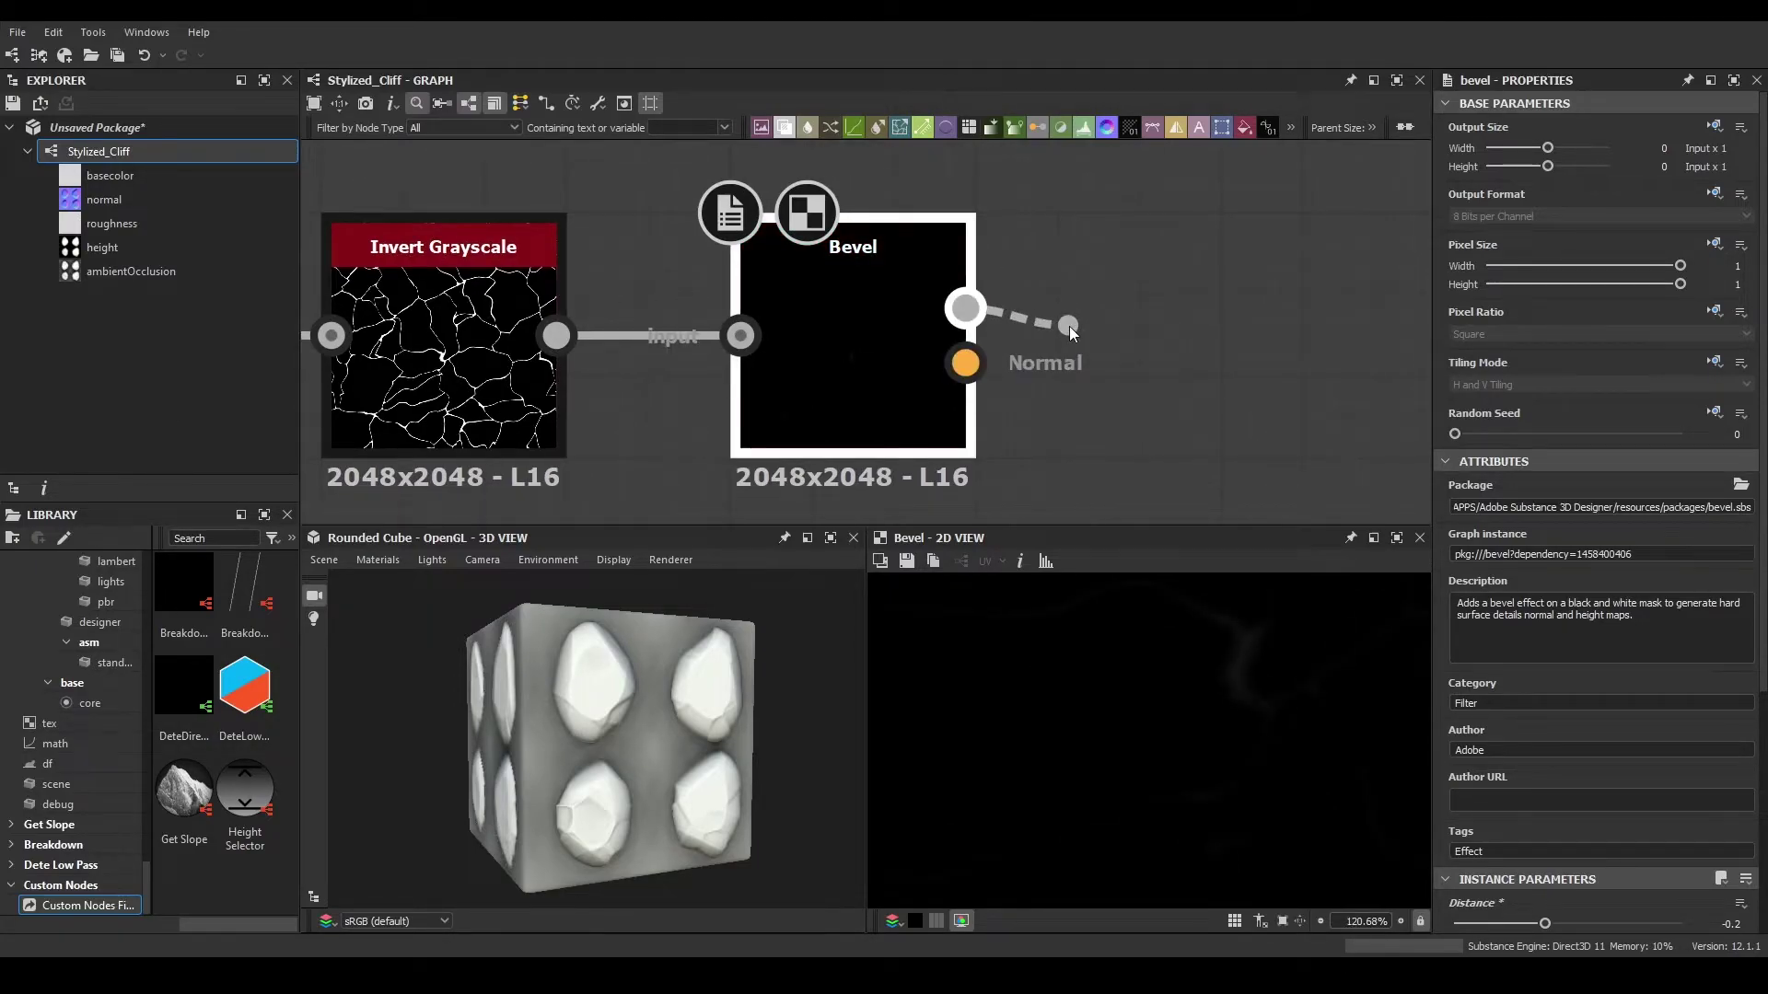
drag(1069, 326, 1069, 326)
text(auto)
key(Down)
key(Return)
- Compare the Auto Levels crack lines with the Invert Grayscale output up close in the 2D view
scroll(1212, 757, down, 9)
middle_drag(1216, 748, 1191, 748)
scroll(1156, 757, up, 3)
scroll(1140, 763, down, 1)
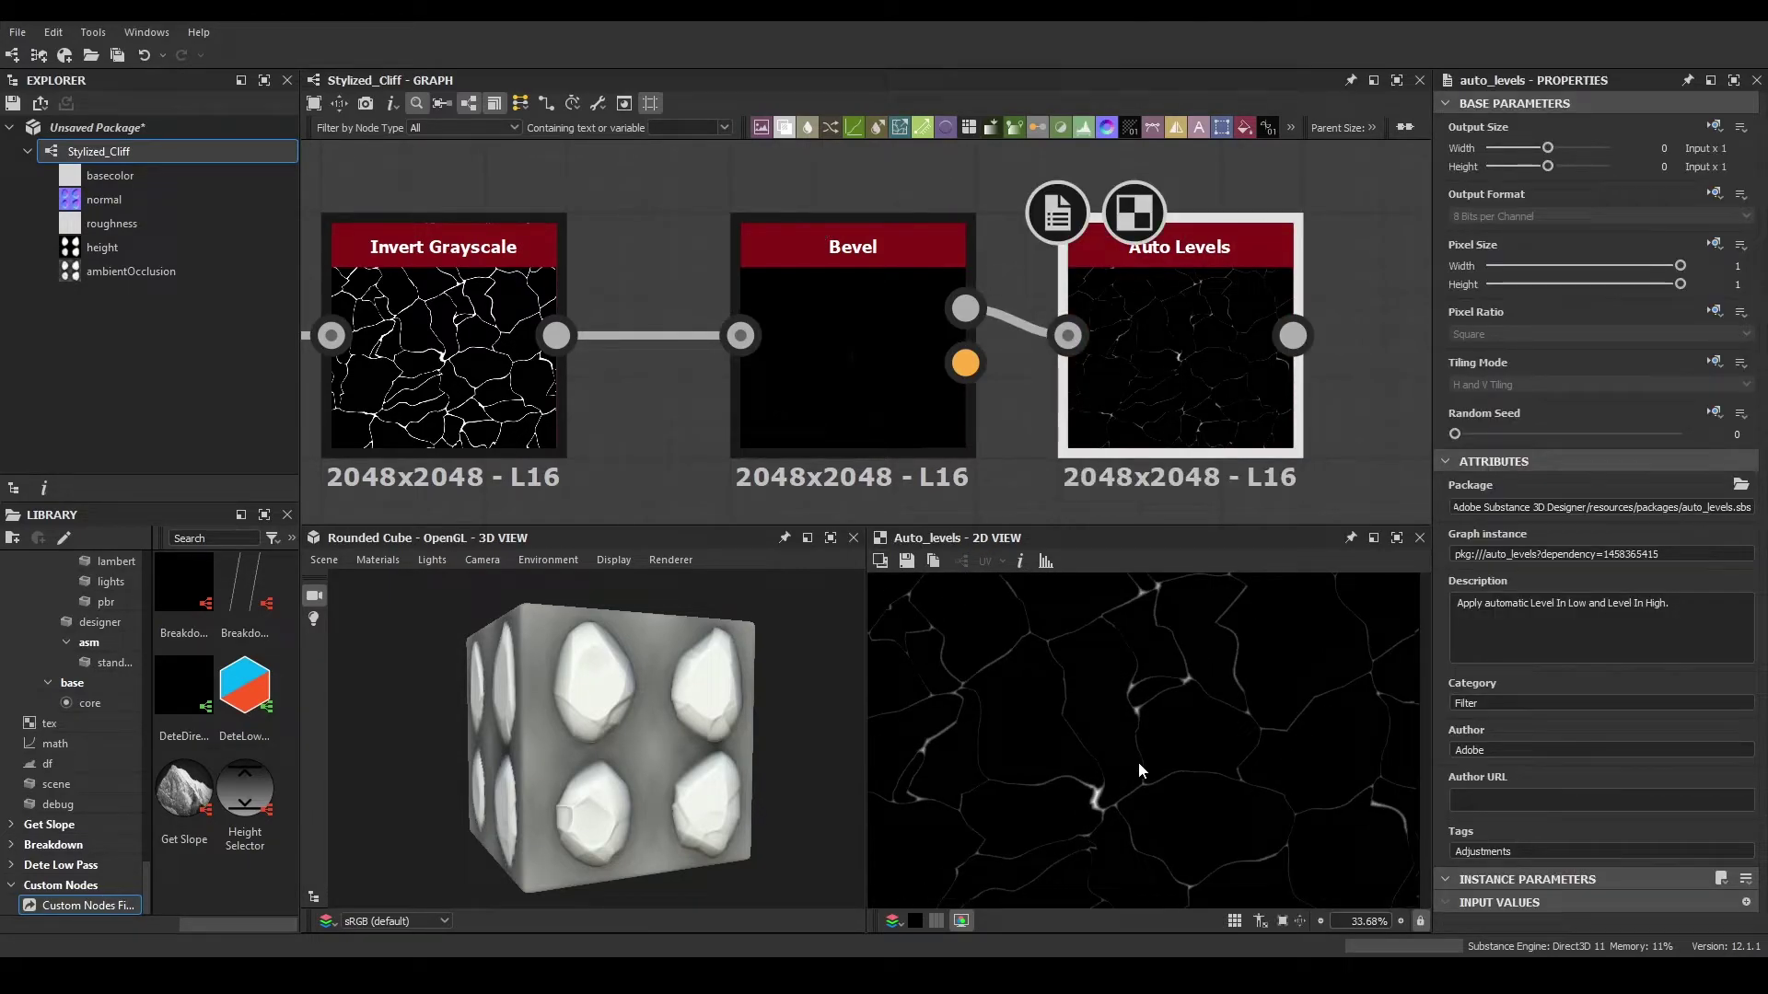
click(488, 387)
scroll(1027, 683, up, 3)
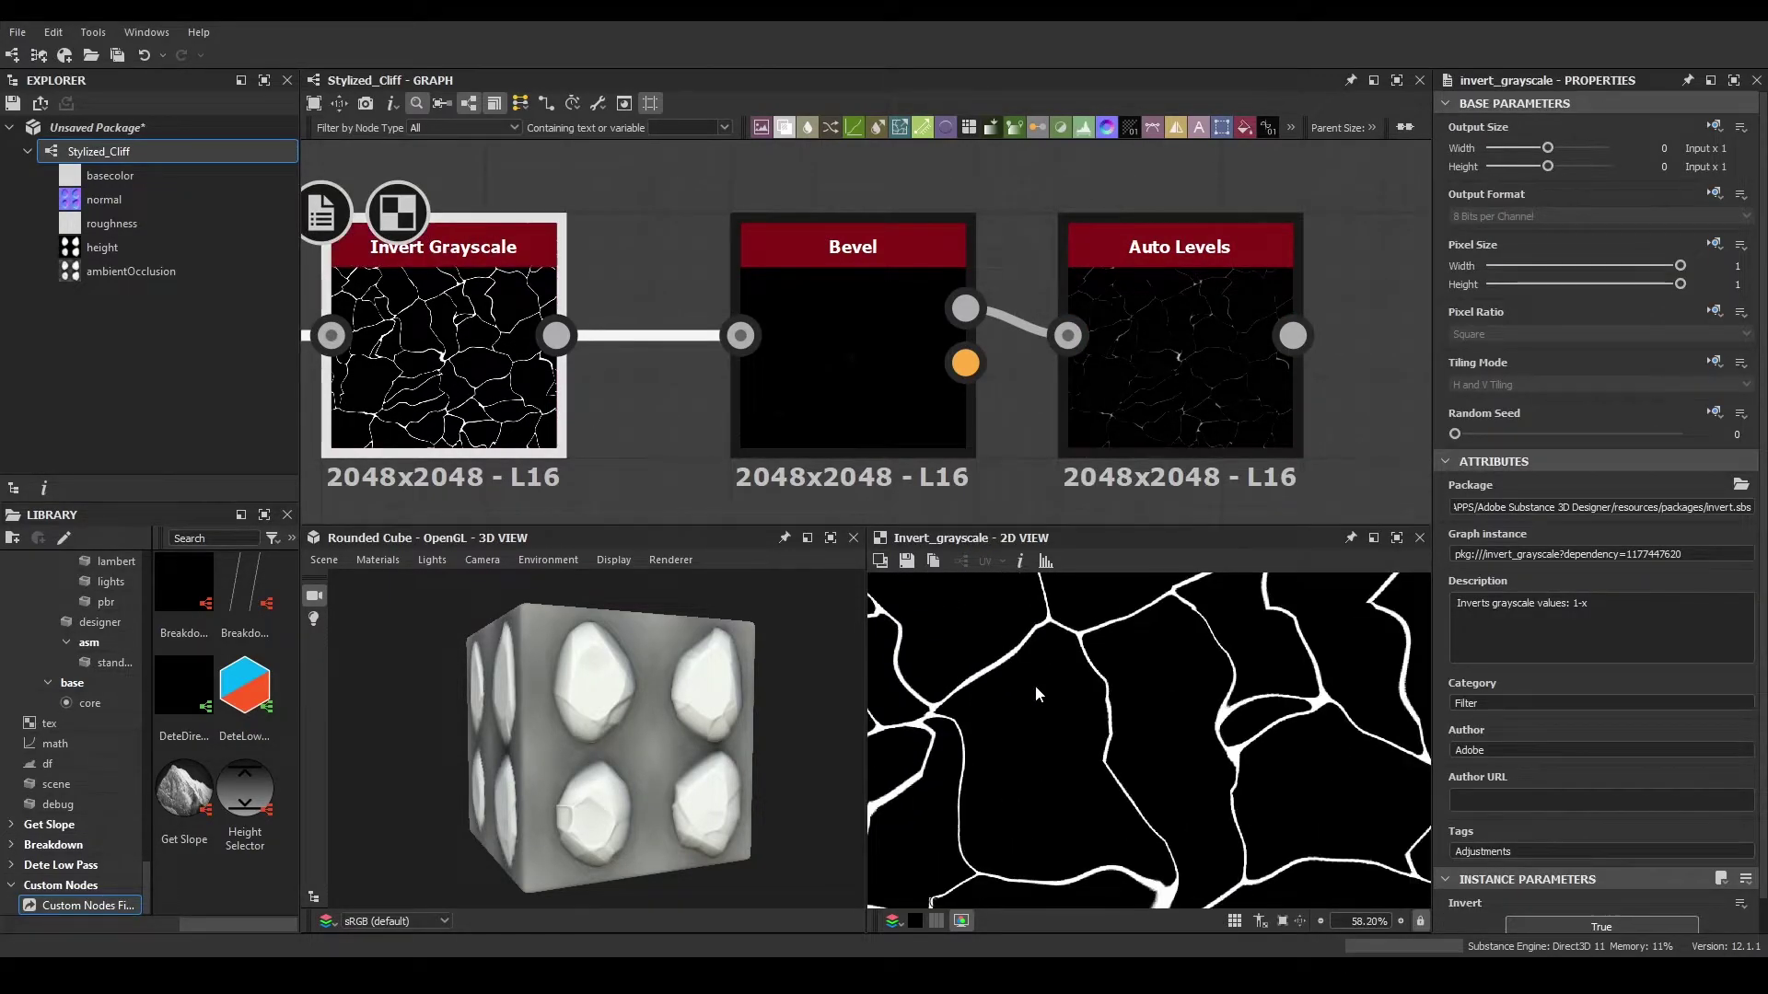
scroll(1118, 733, down, 7)
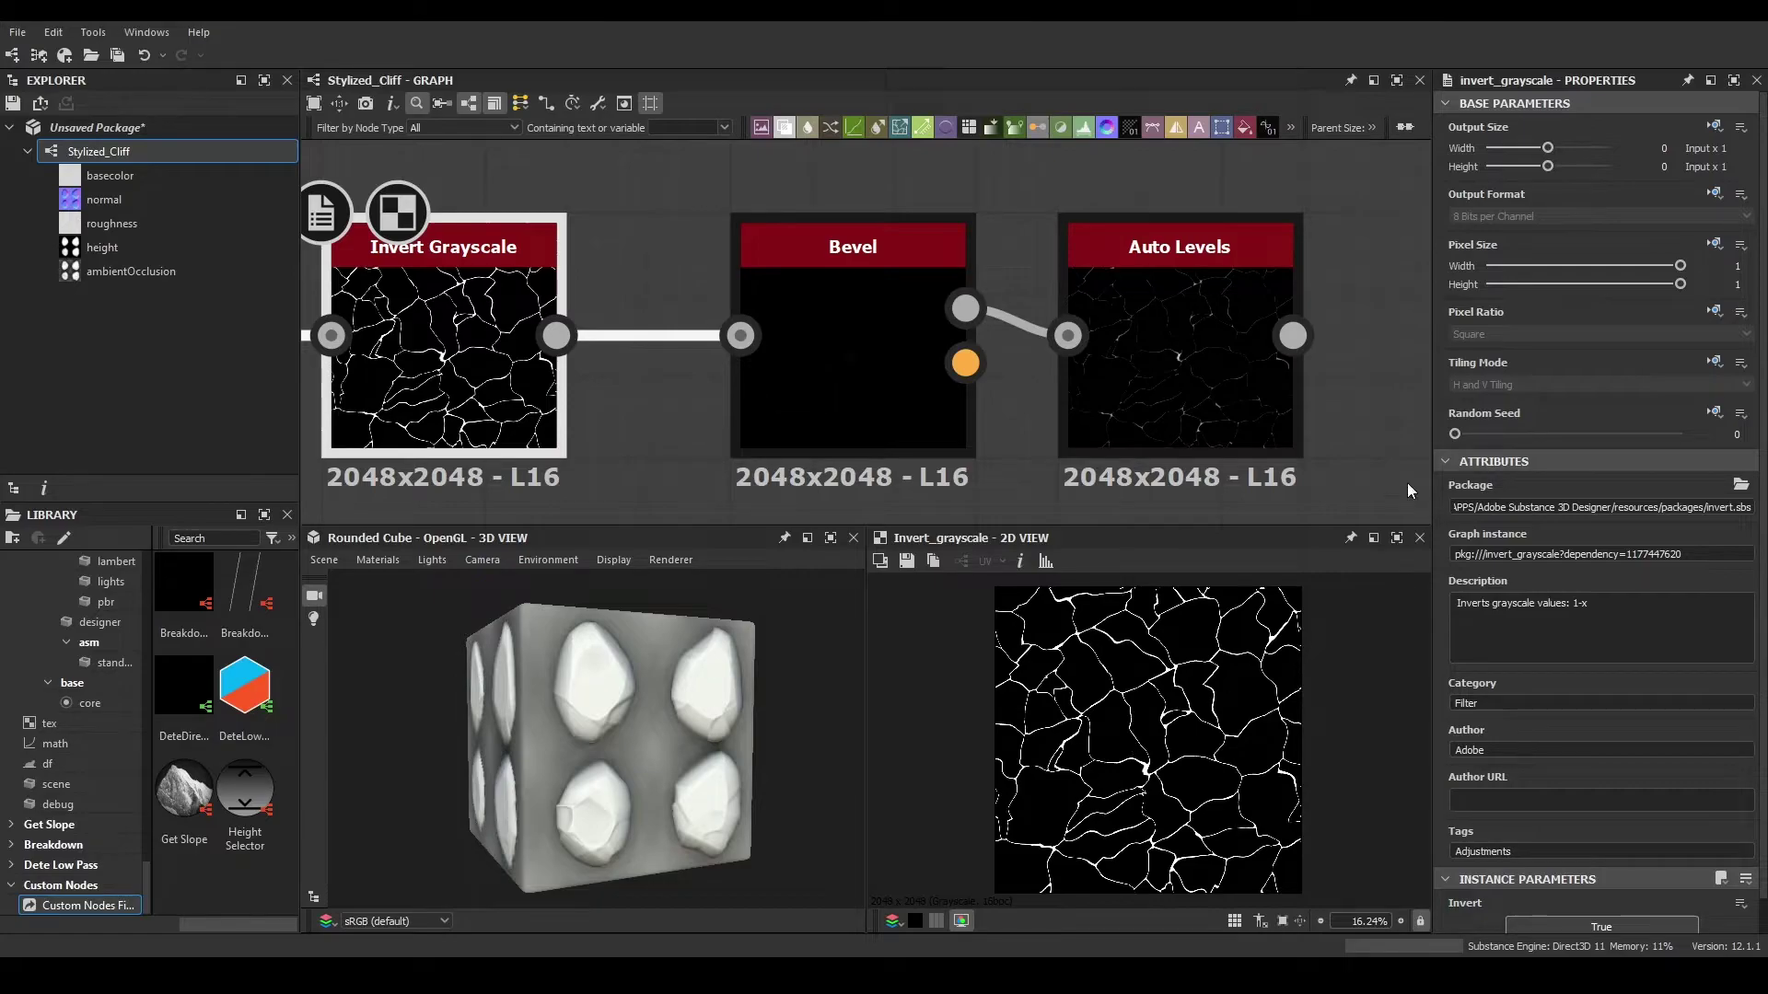
double_click(1235, 372)
scroll(1120, 721, up, 10)
scroll(1028, 715, down, 5)
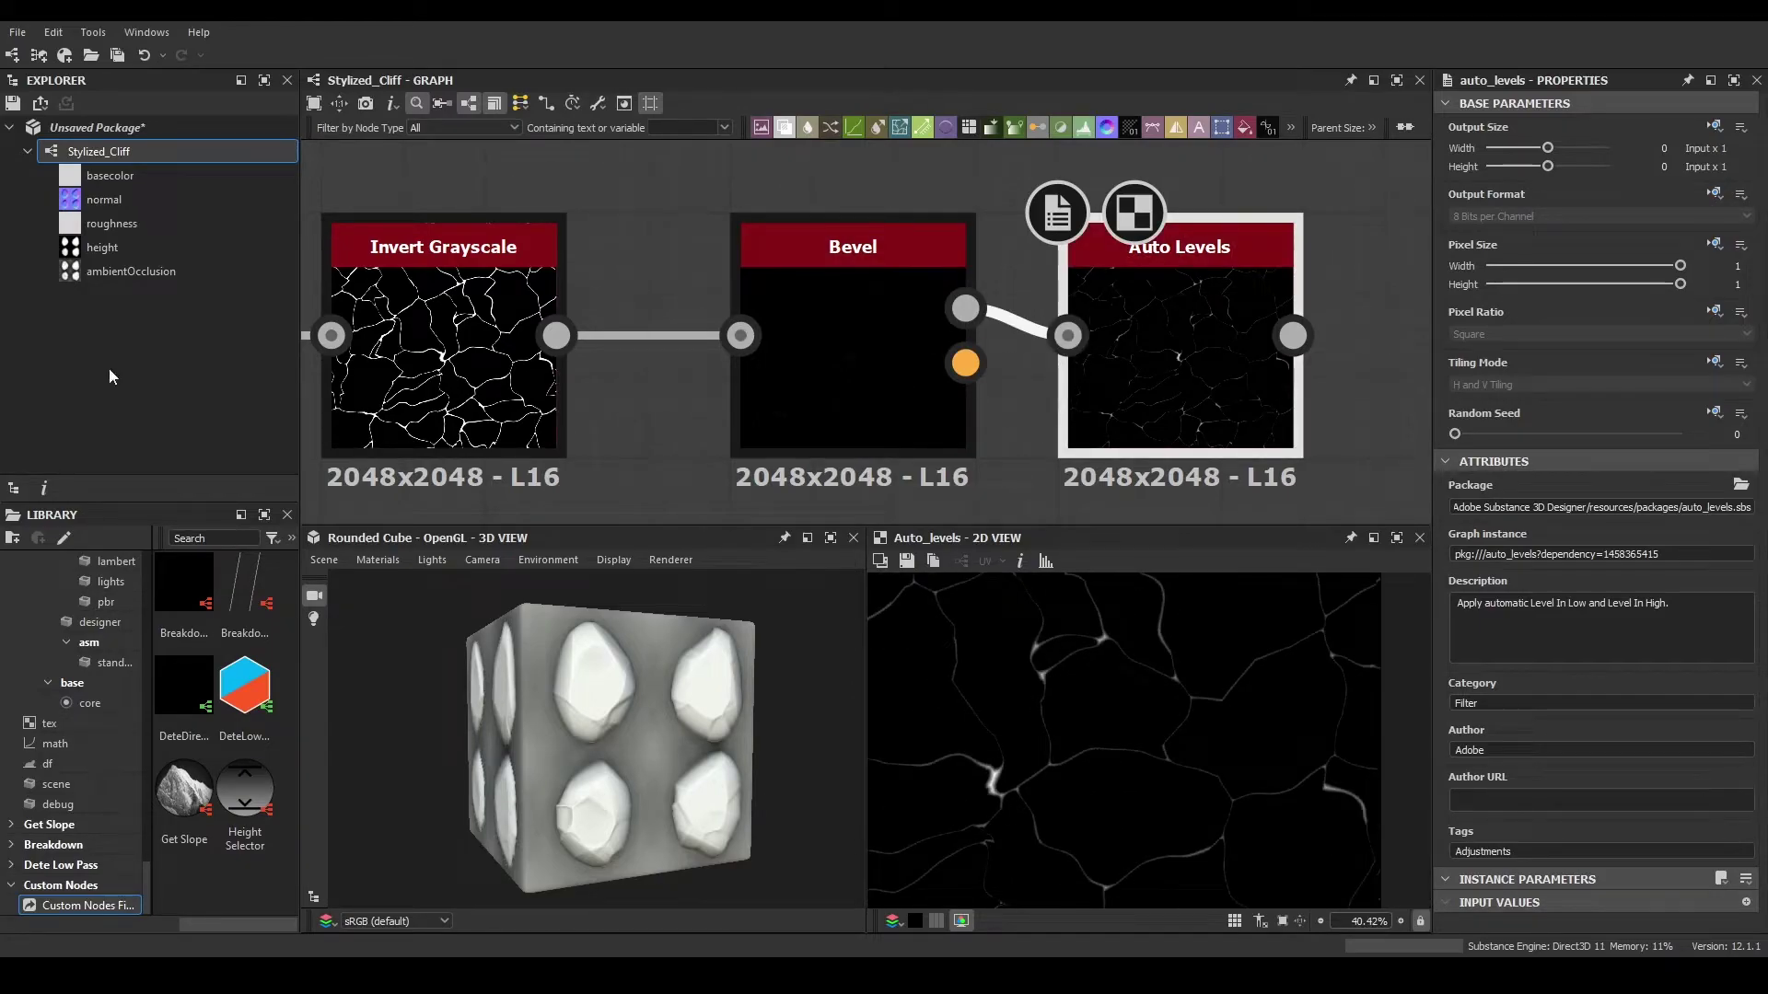
- Shift the whole crack mask node chain to the left beneath the framed node groups
scroll(841, 341, down, 8)
drag(1115, 311, 755, 446)
drag(1092, 367, 1023, 367)
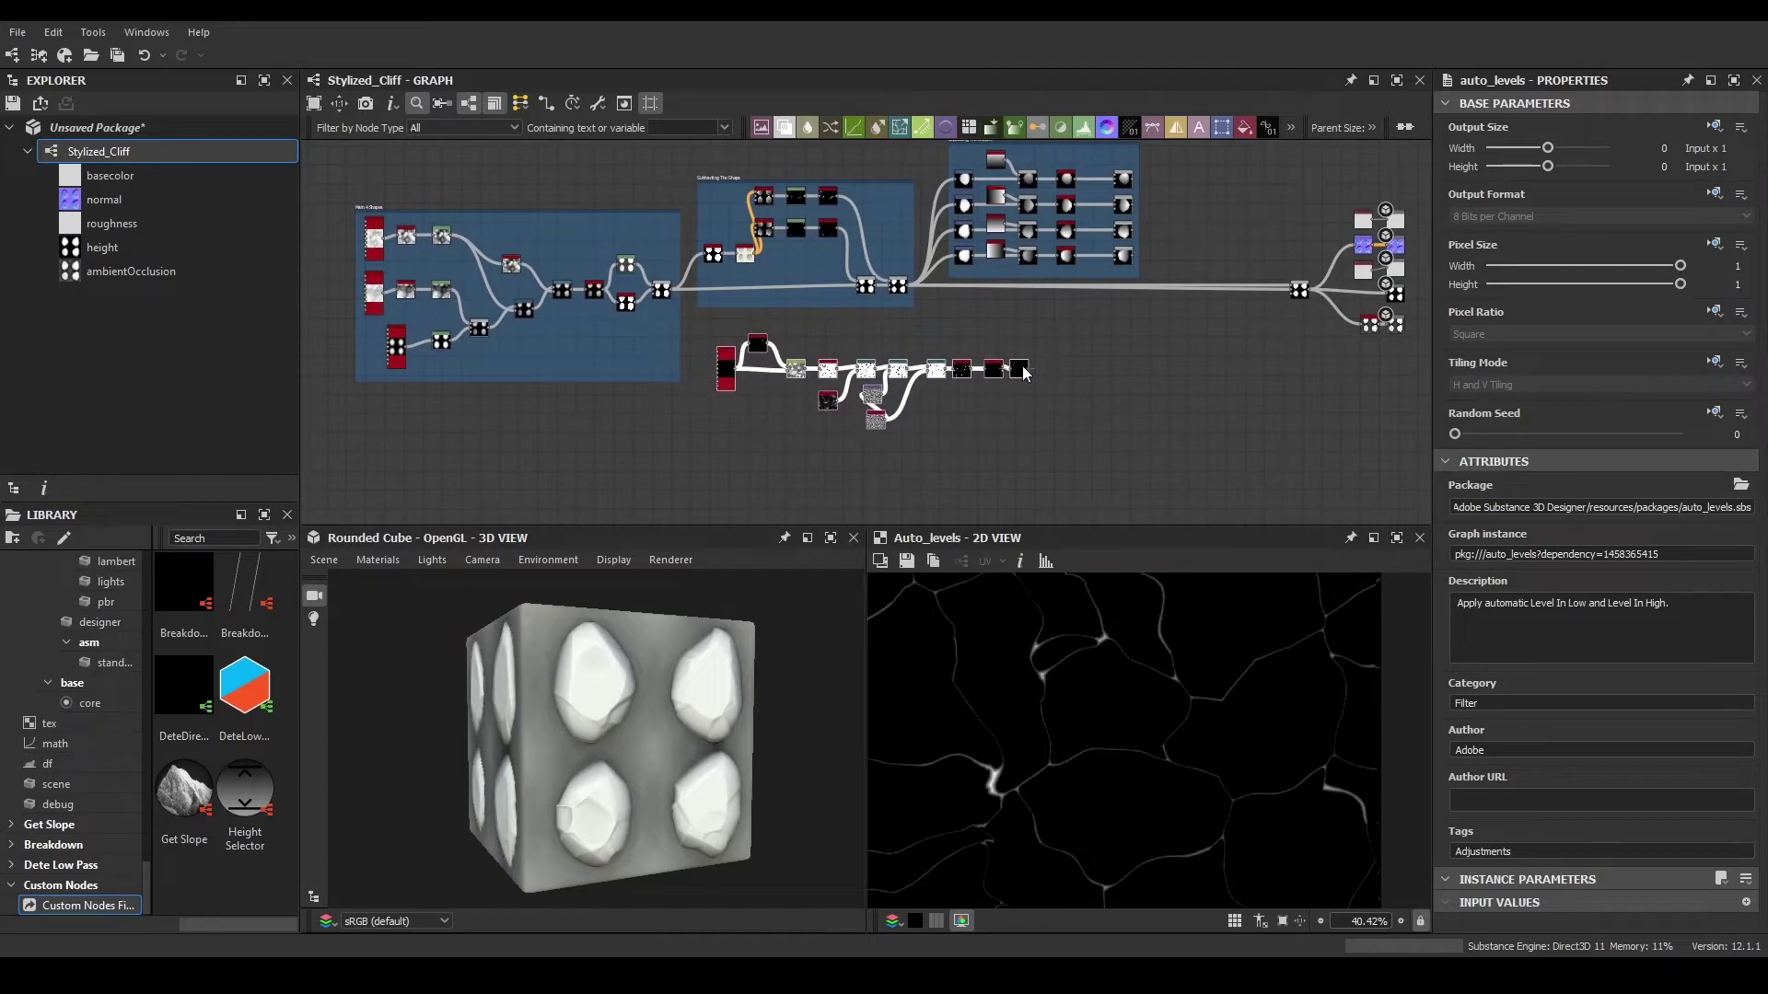
scroll(1023, 368, up, 5)
scroll(1172, 717, down, 5)
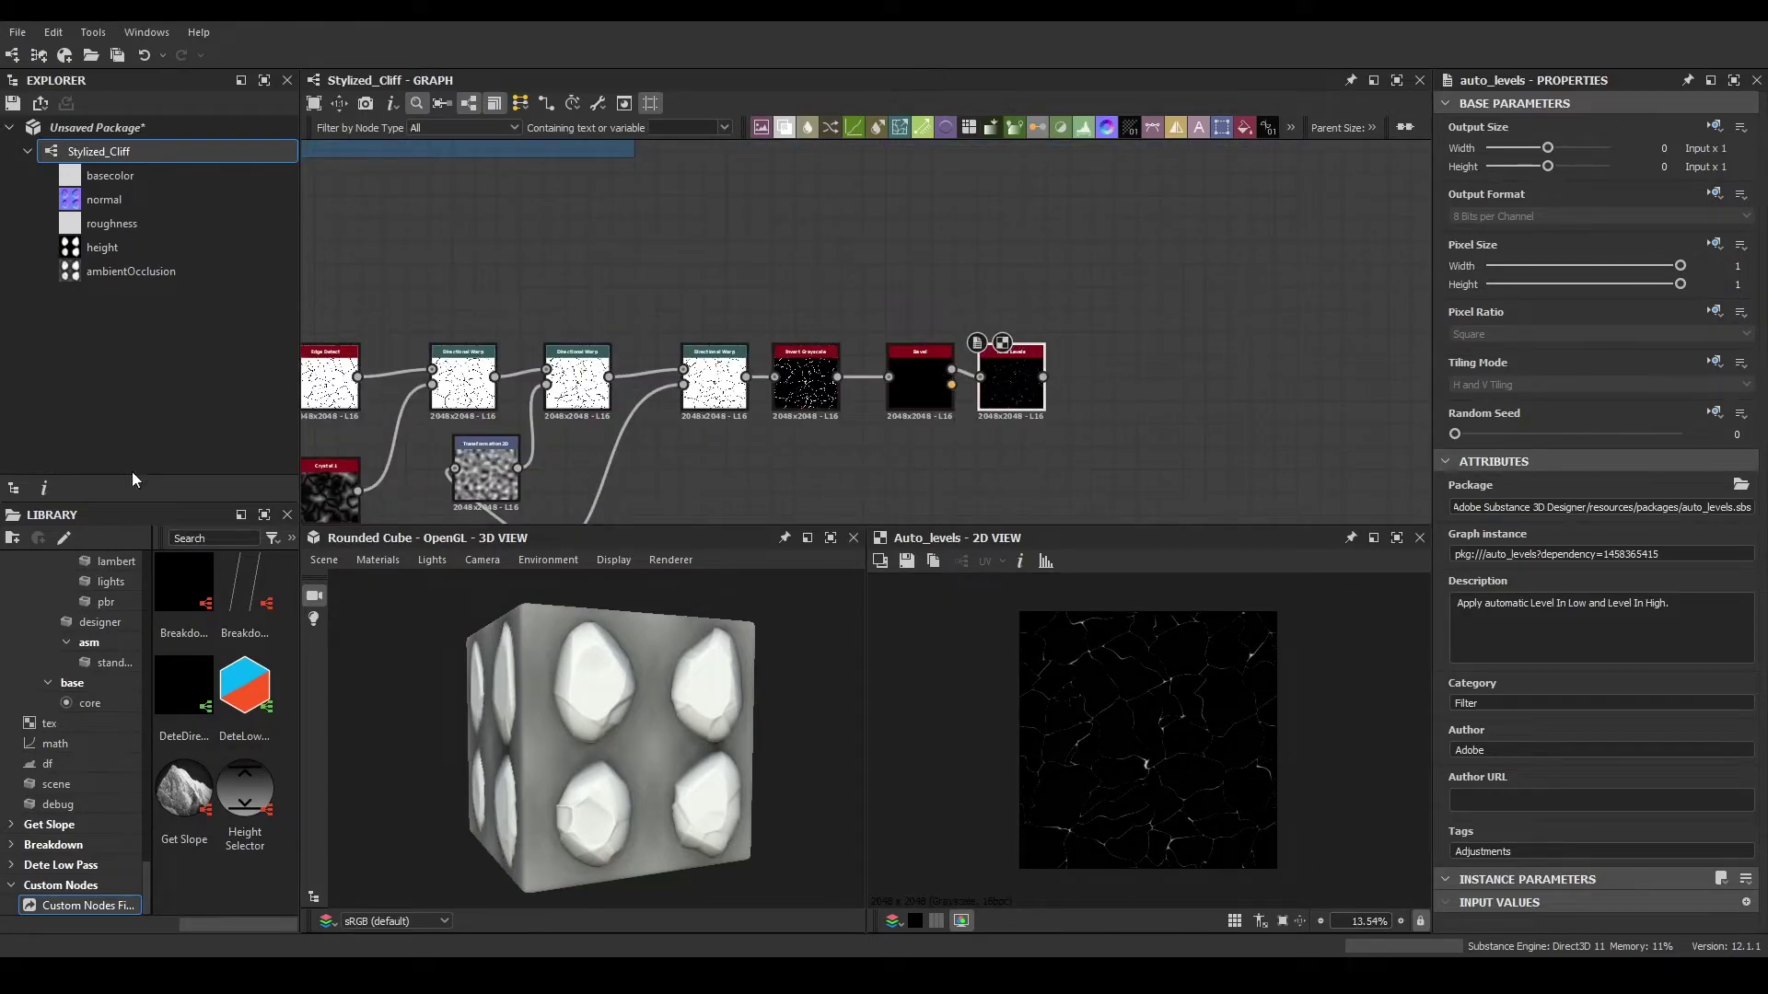
scroll(943, 422, down, 5)
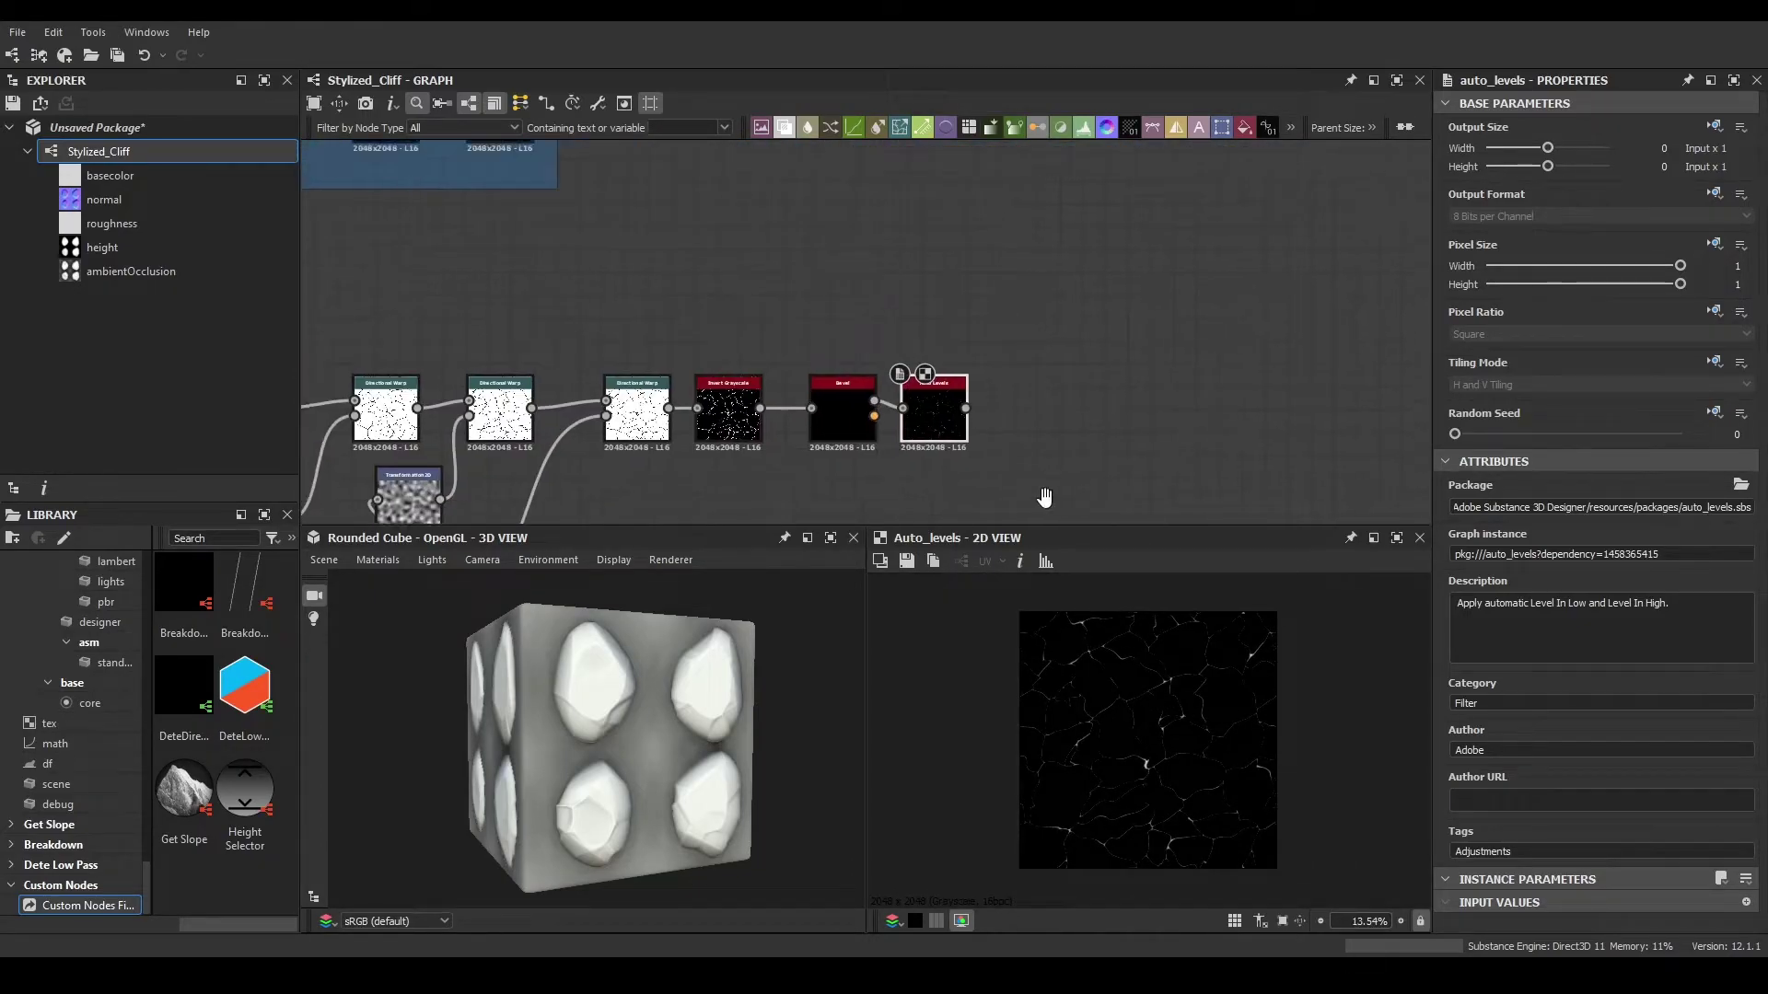
- Add a Transformation 2D node connected to the Auto Levels output
scroll(543, 465, up, 2)
double_click(512, 434)
scroll(764, 405, up, 3)
drag(778, 383, 829, 346)
key(Return)
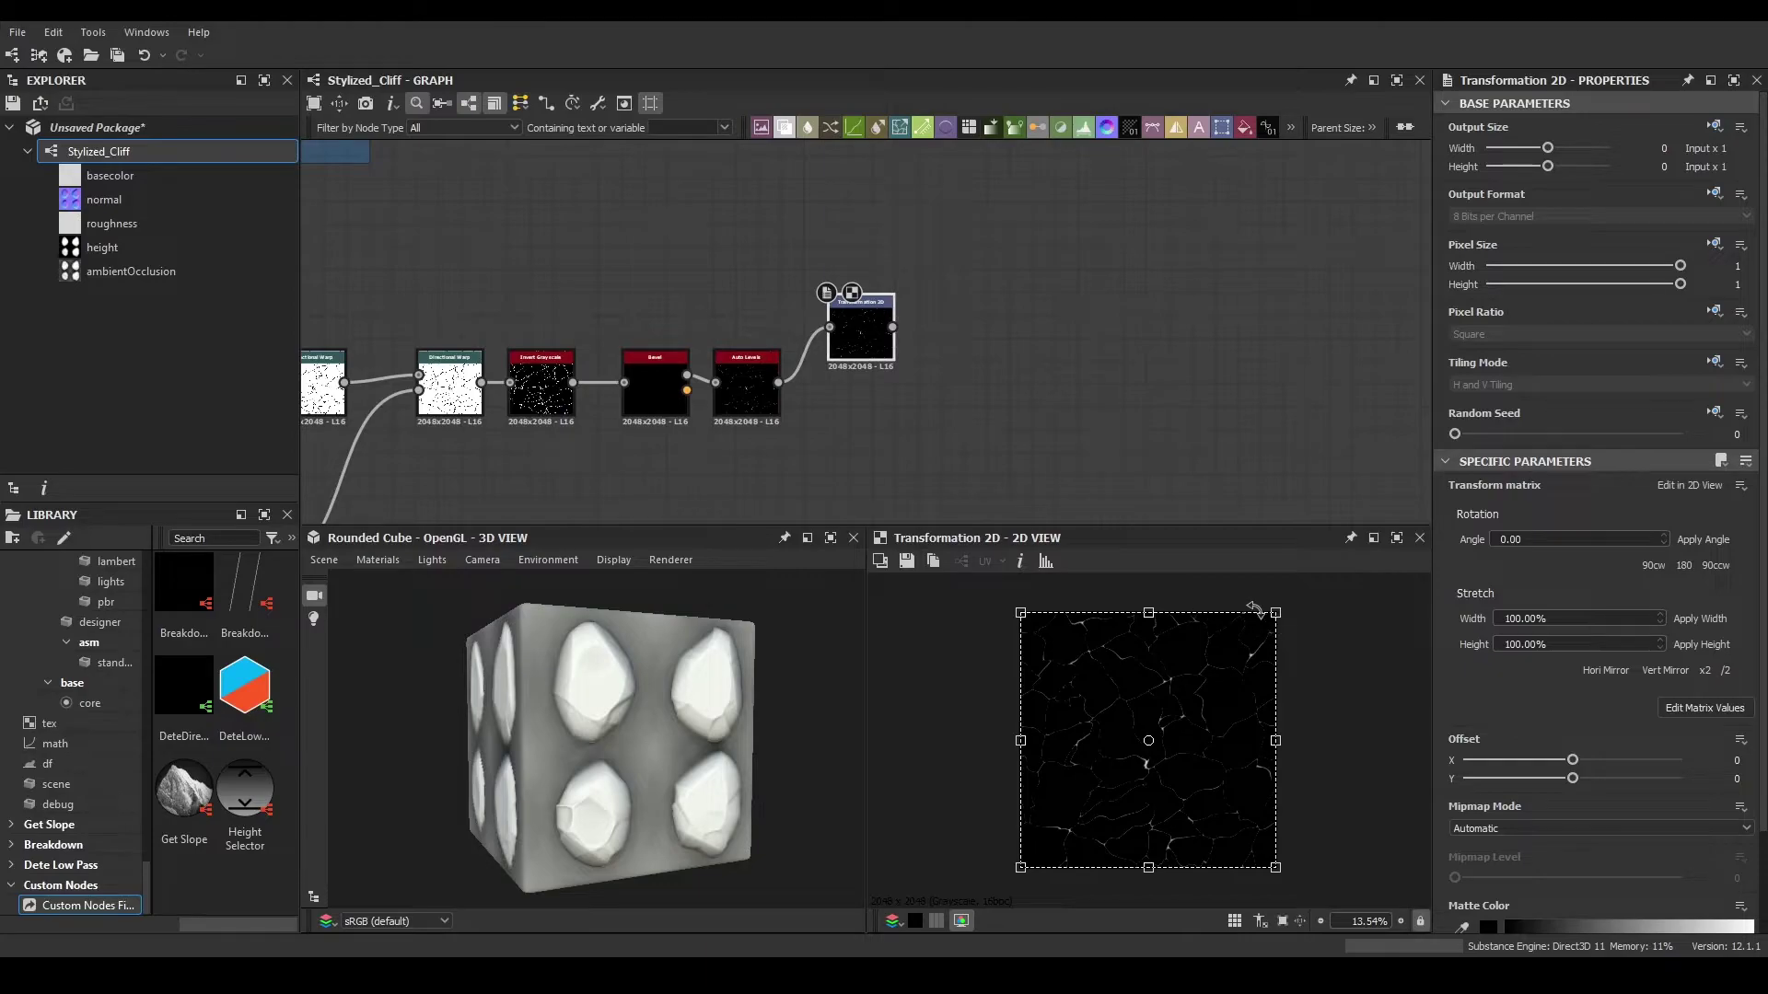
- Rotate the cracks in the Transformation 2D, offset them to about X -0.2635 and Y 0.5606, and align the node beside Auto Levels
drag(1283, 595, 1405, 751)
drag(1261, 743, 1307, 720)
middle_drag(1019, 287, 989, 336)
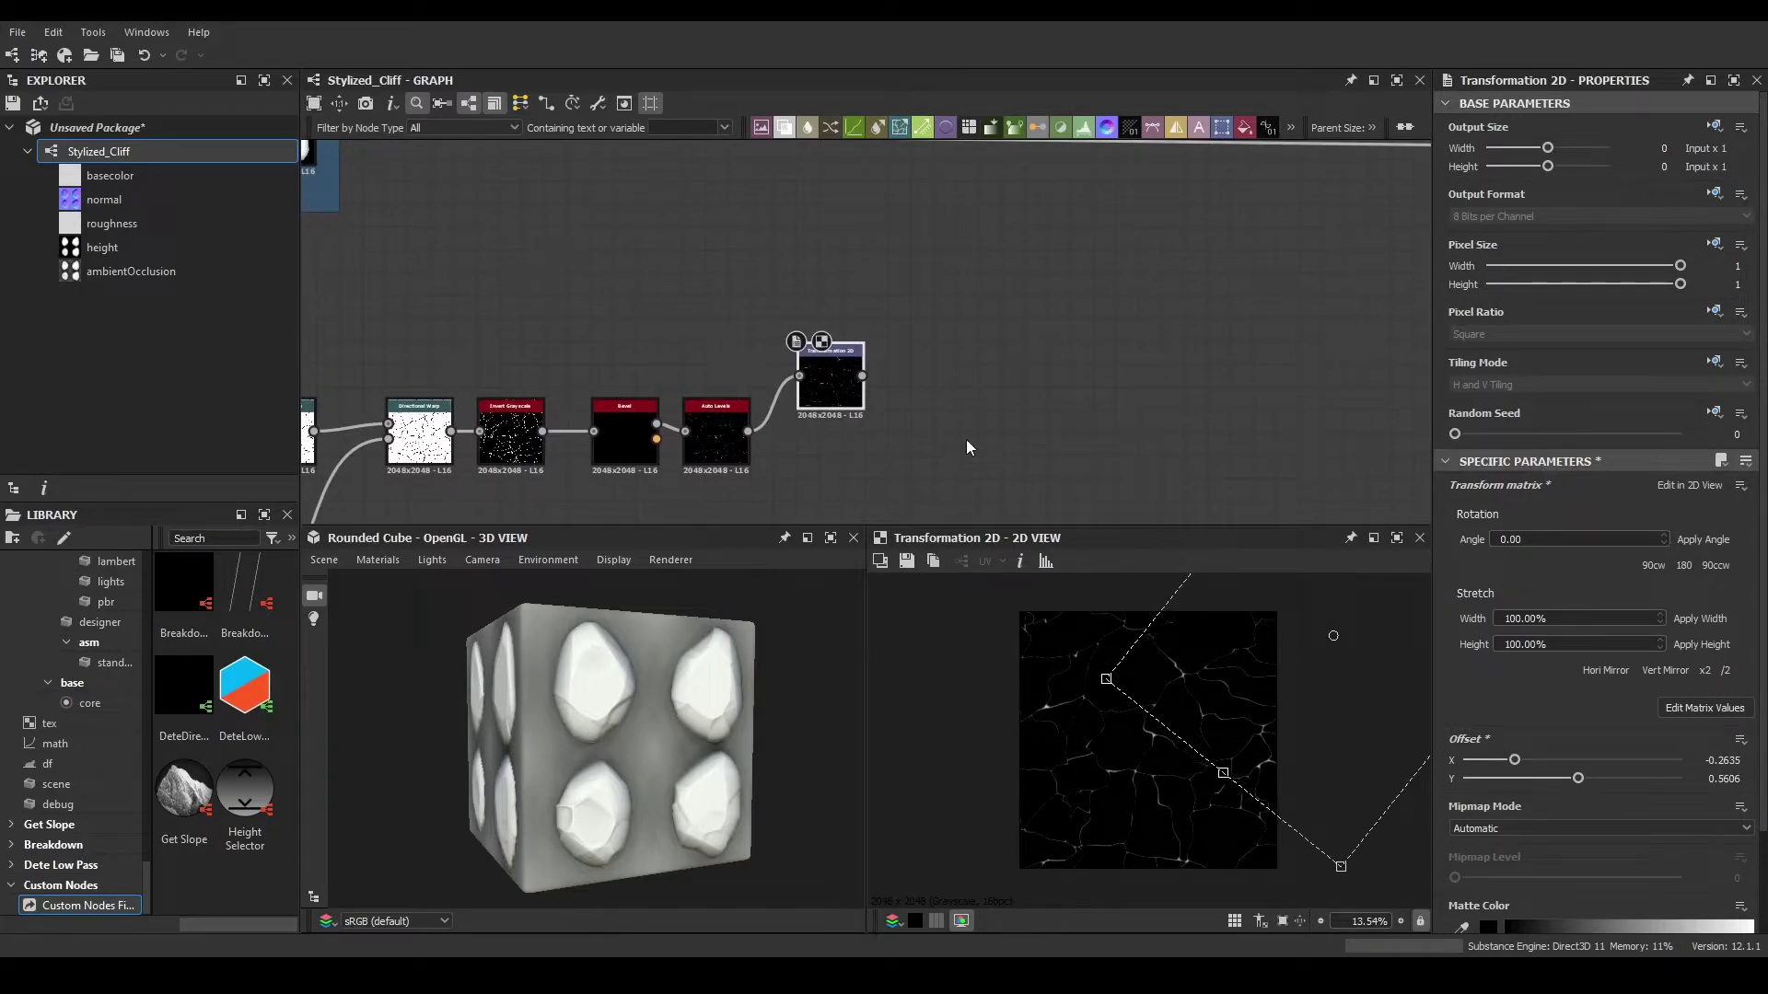
drag(845, 398, 848, 421)
click(732, 431)
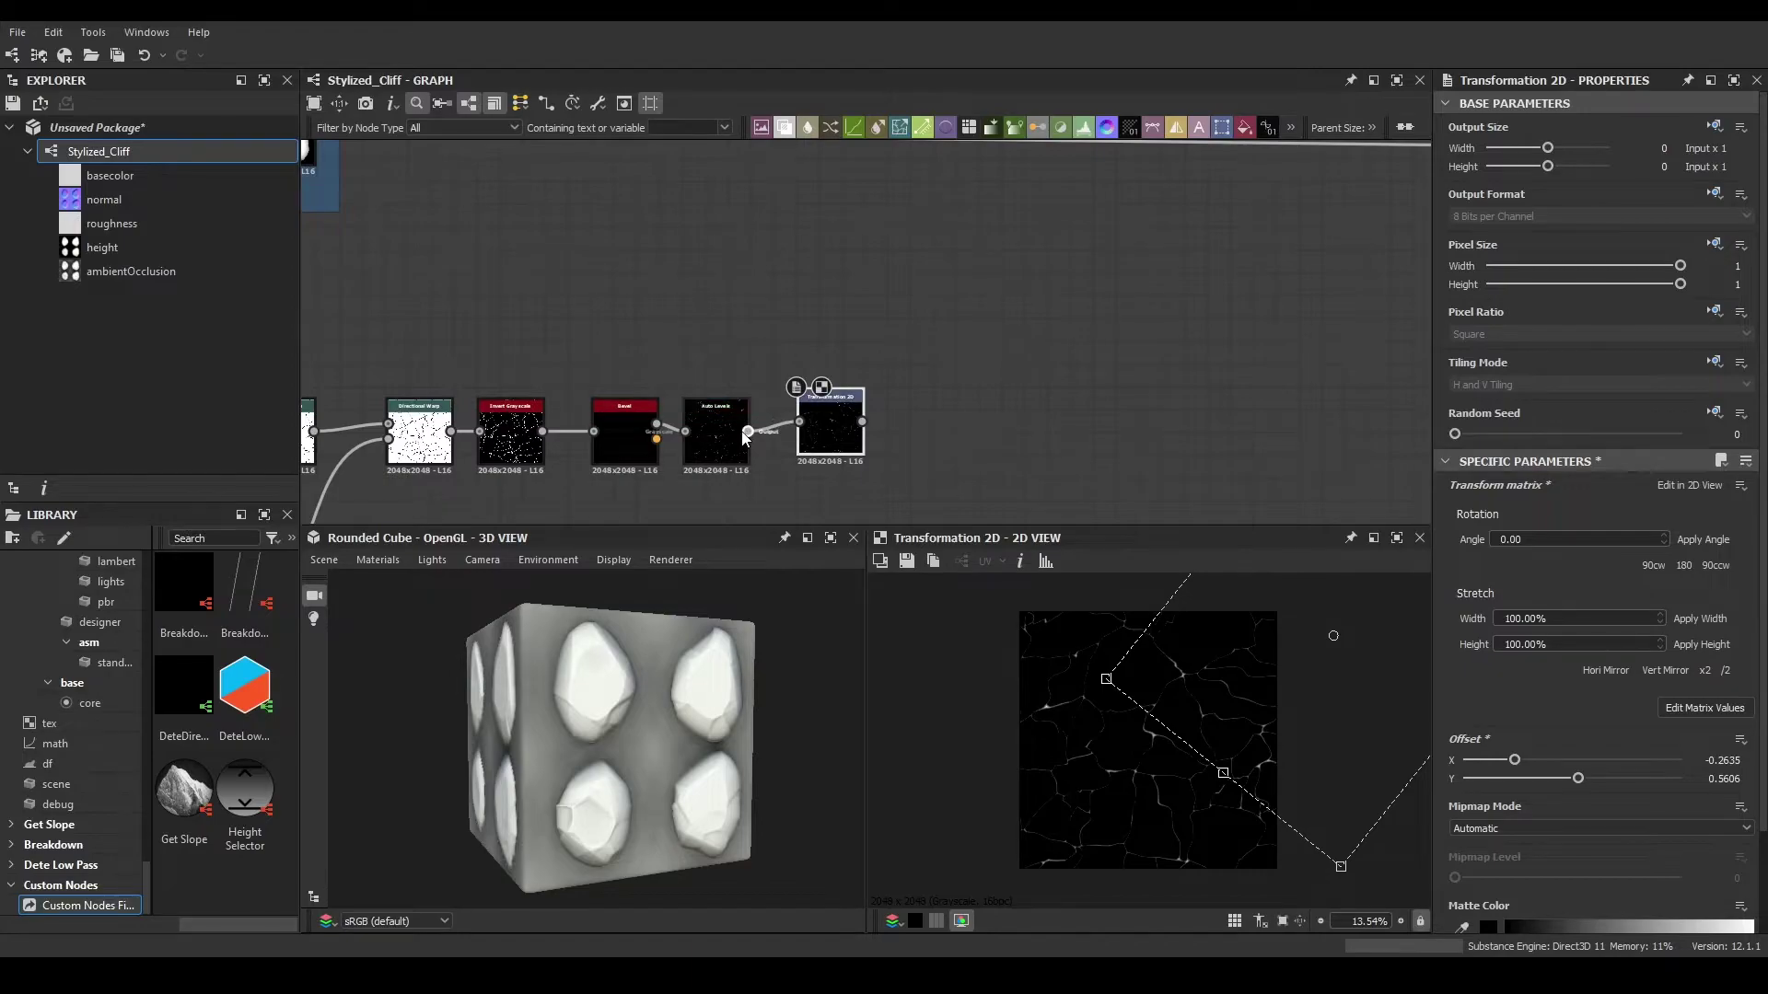
click(816, 417)
- Duplicate the Transformation 2D node, keeping its Auto Levels input, and place the copy above the original
scroll(1160, 258, down, 3)
drag(1132, 247, 444, 504)
scroll(907, 313, up, 1)
click(1234, 310)
scroll(1119, 286, up, 3)
double_click(929, 397)
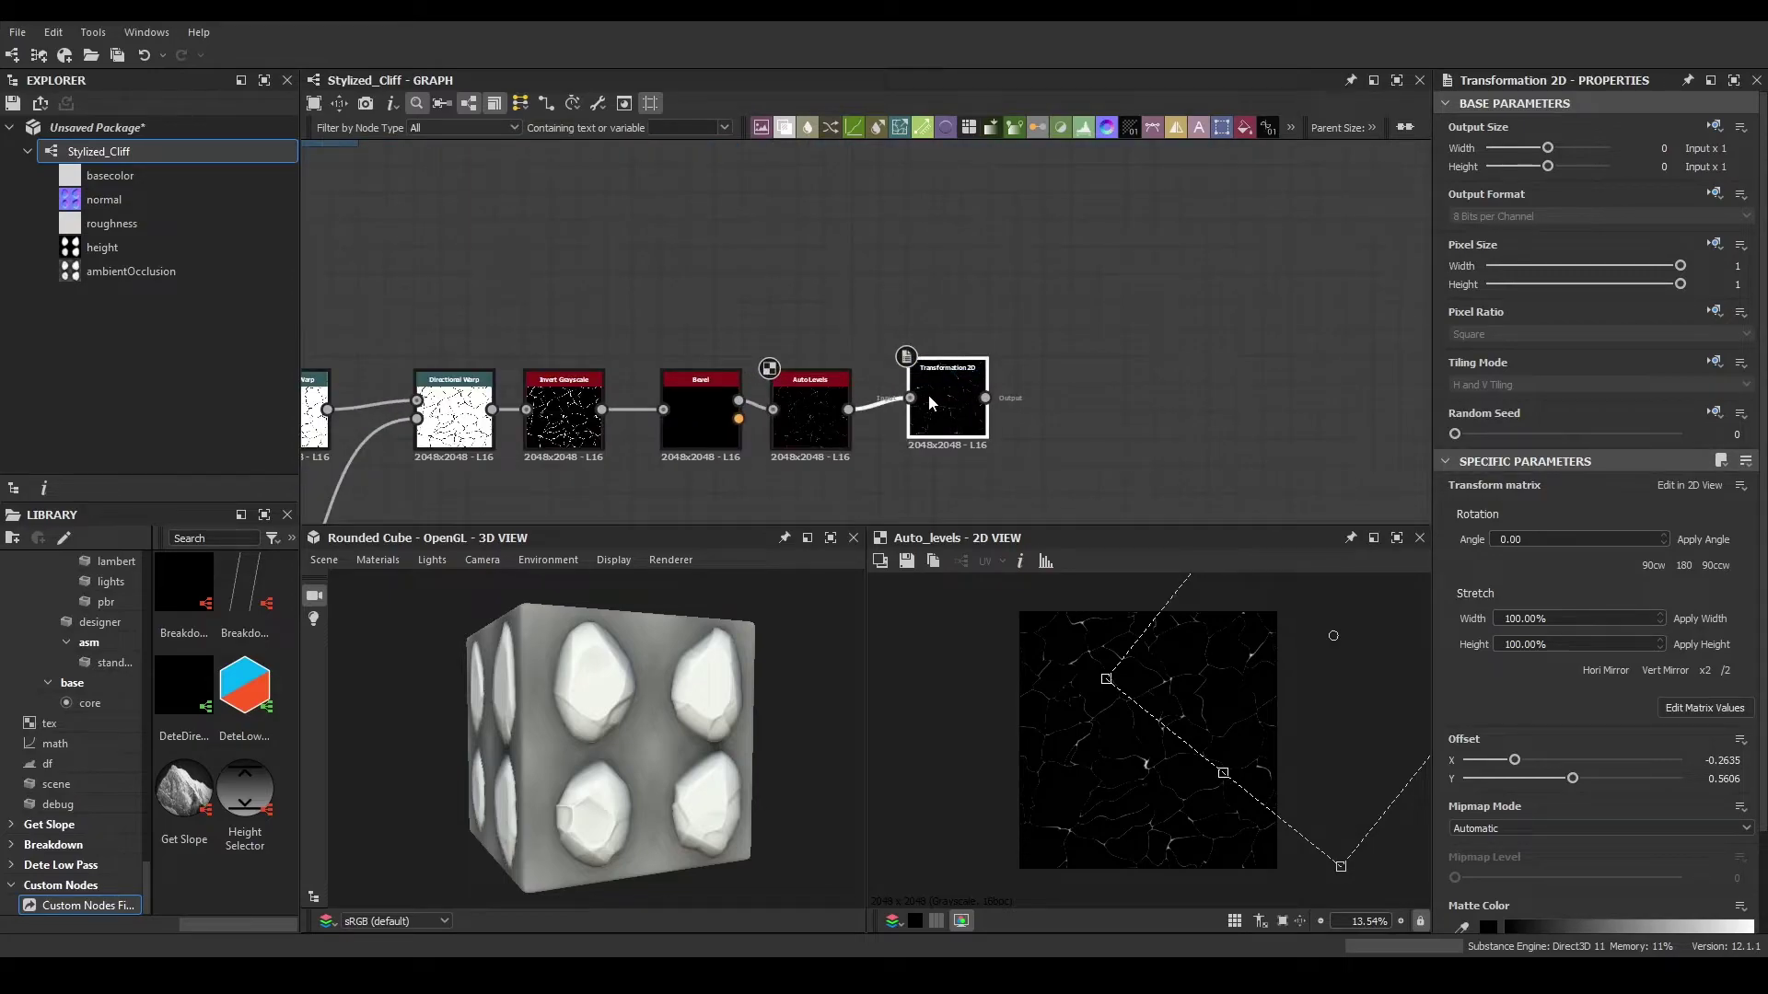
middle_drag(1046, 326, 934, 398)
key(ctrl+d)
drag(871, 326, 843, 357)
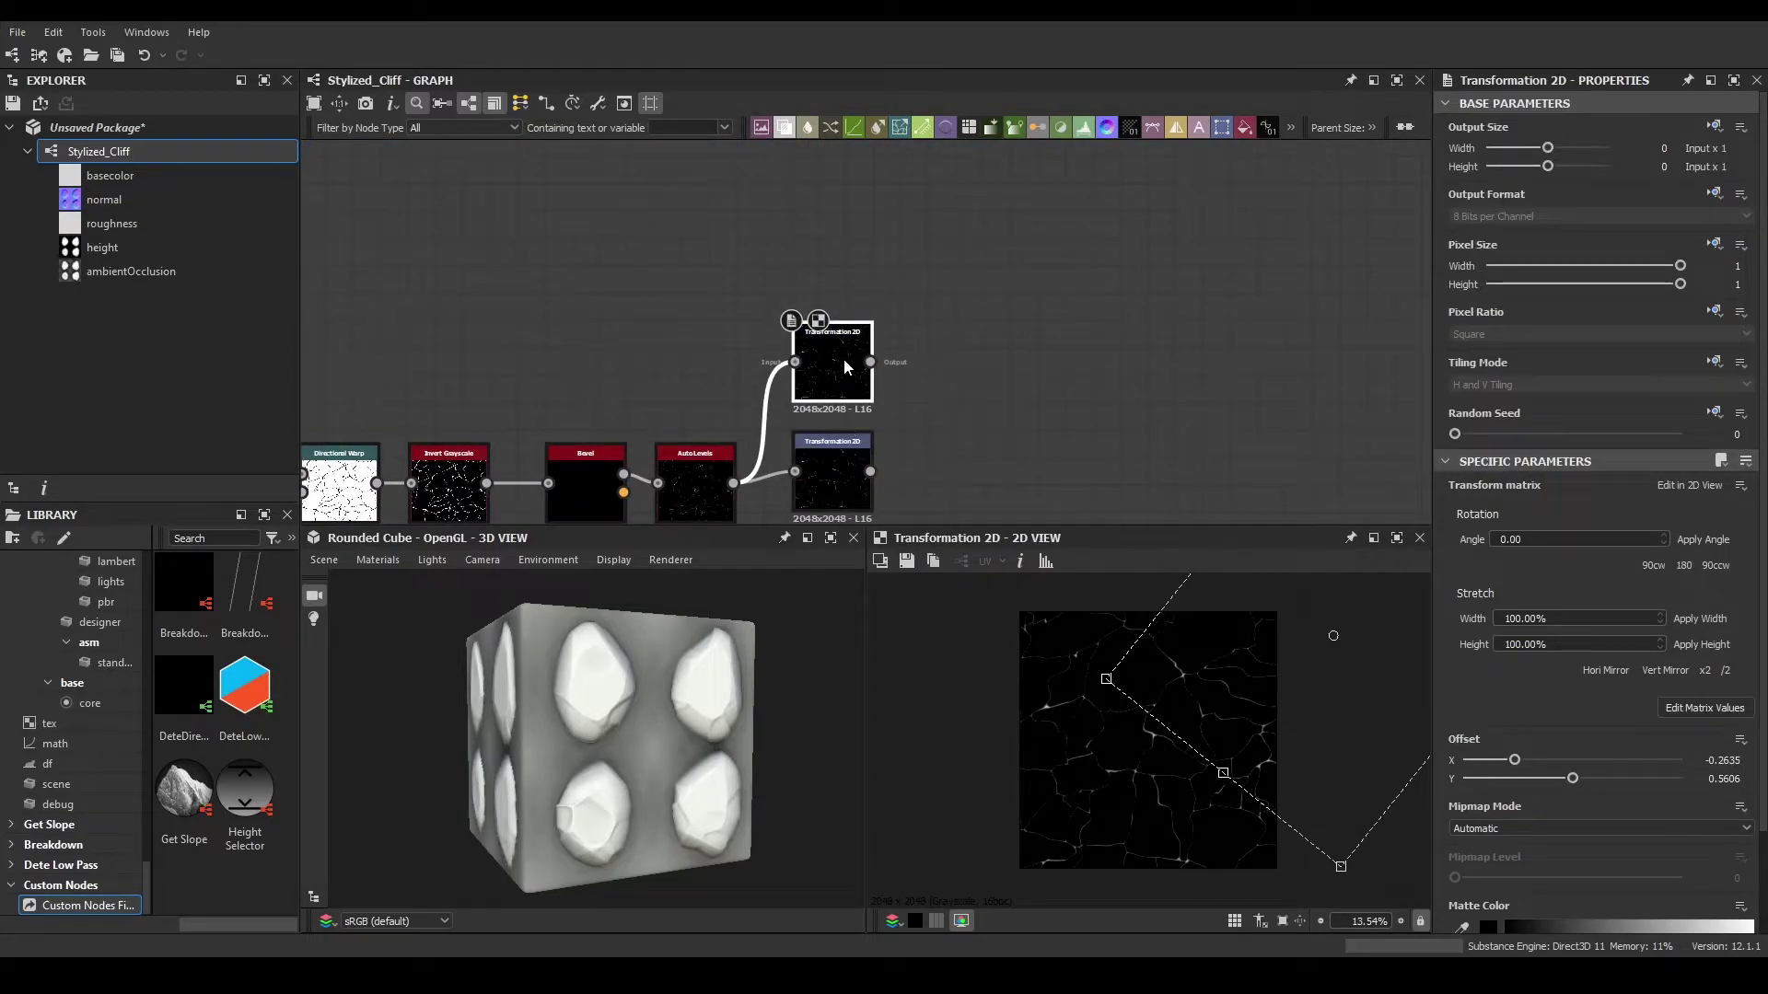
- Rotate the cracks in the duplicated Transformation 2D and offset them to about X 0.3588 and Y 0.1952
drag(1333, 678, 1176, 755)
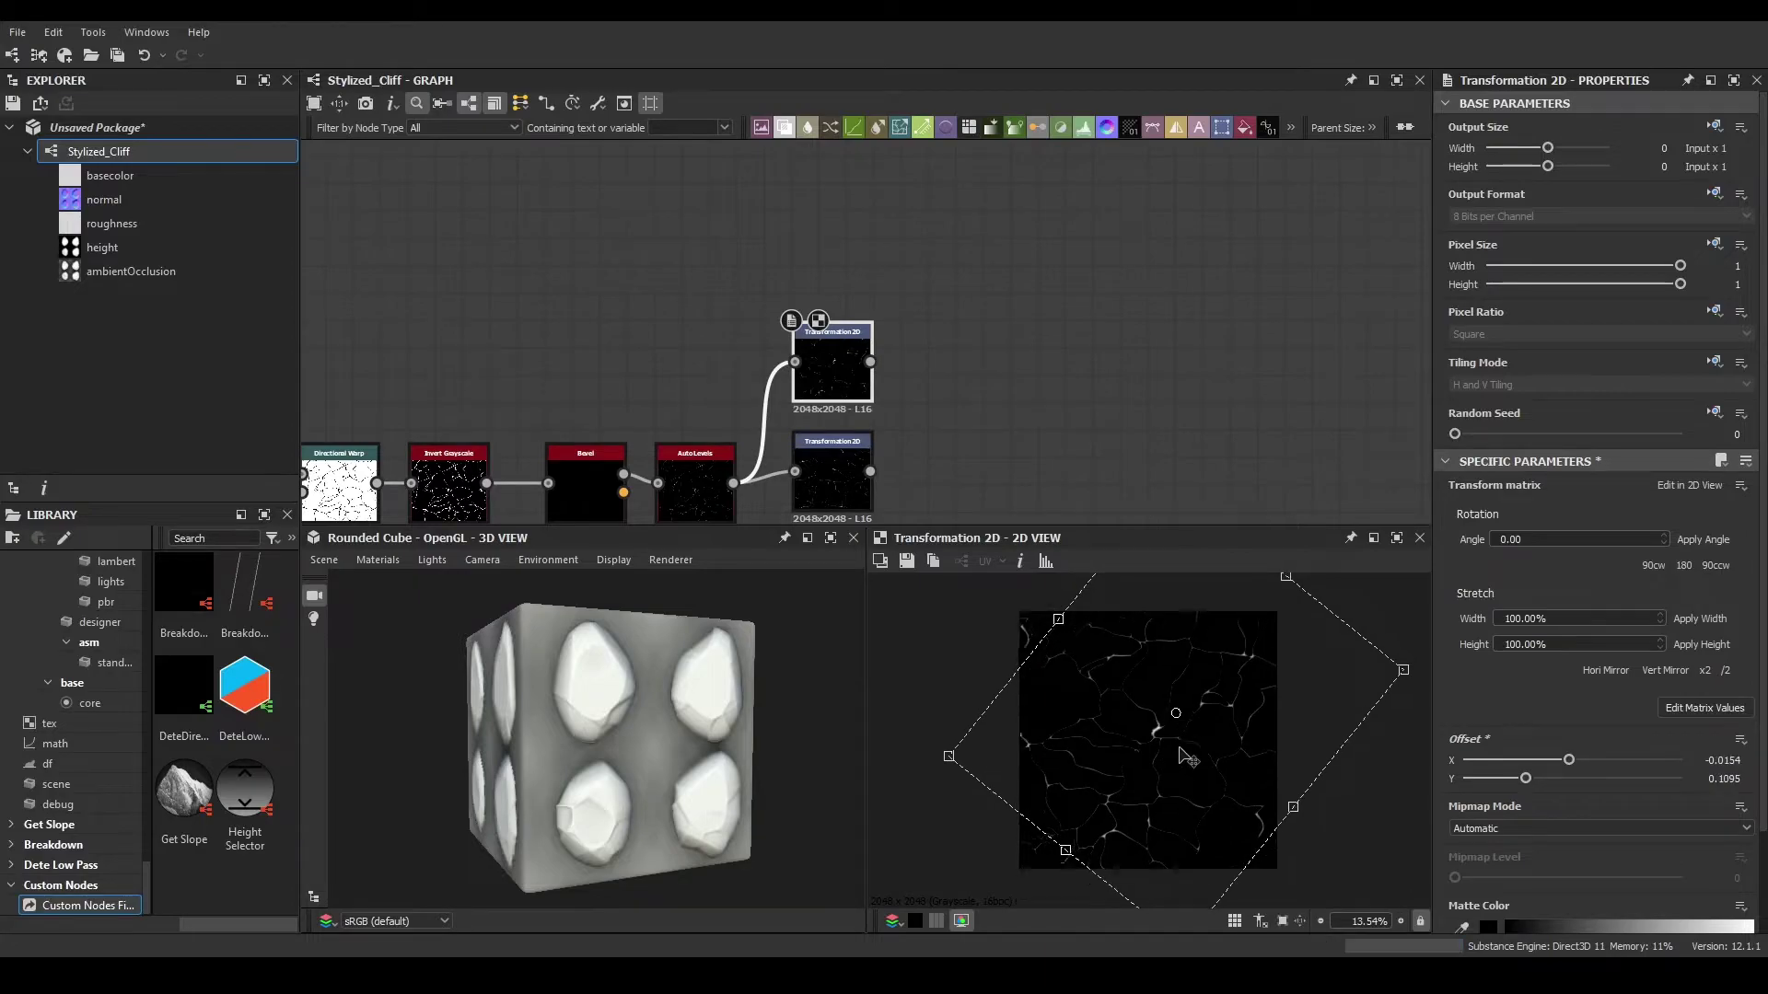
drag(1418, 666, 1183, 589)
drag(1403, 778, 1409, 709)
drag(1316, 819, 1339, 839)
drag(1250, 775, 1084, 834)
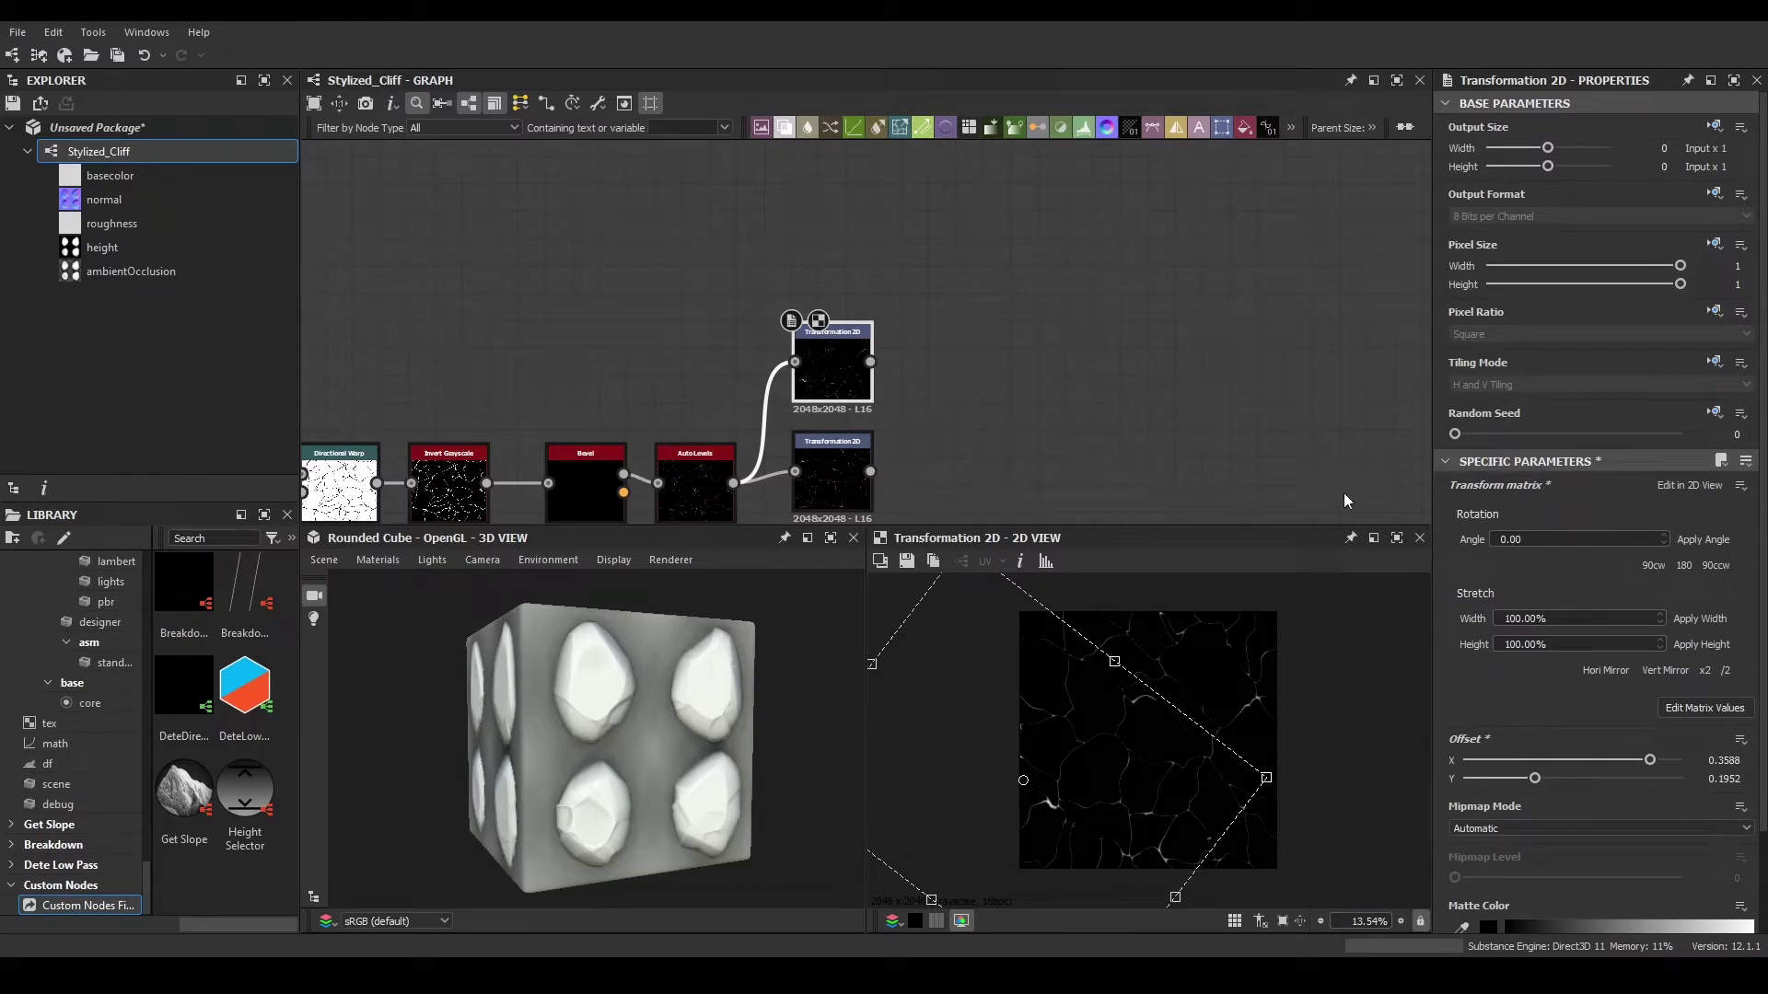
- Add a third Transformation 2D from Auto Levels above the other two and rotate and shift its crack pattern
middle_drag(827, 327, 905, 314)
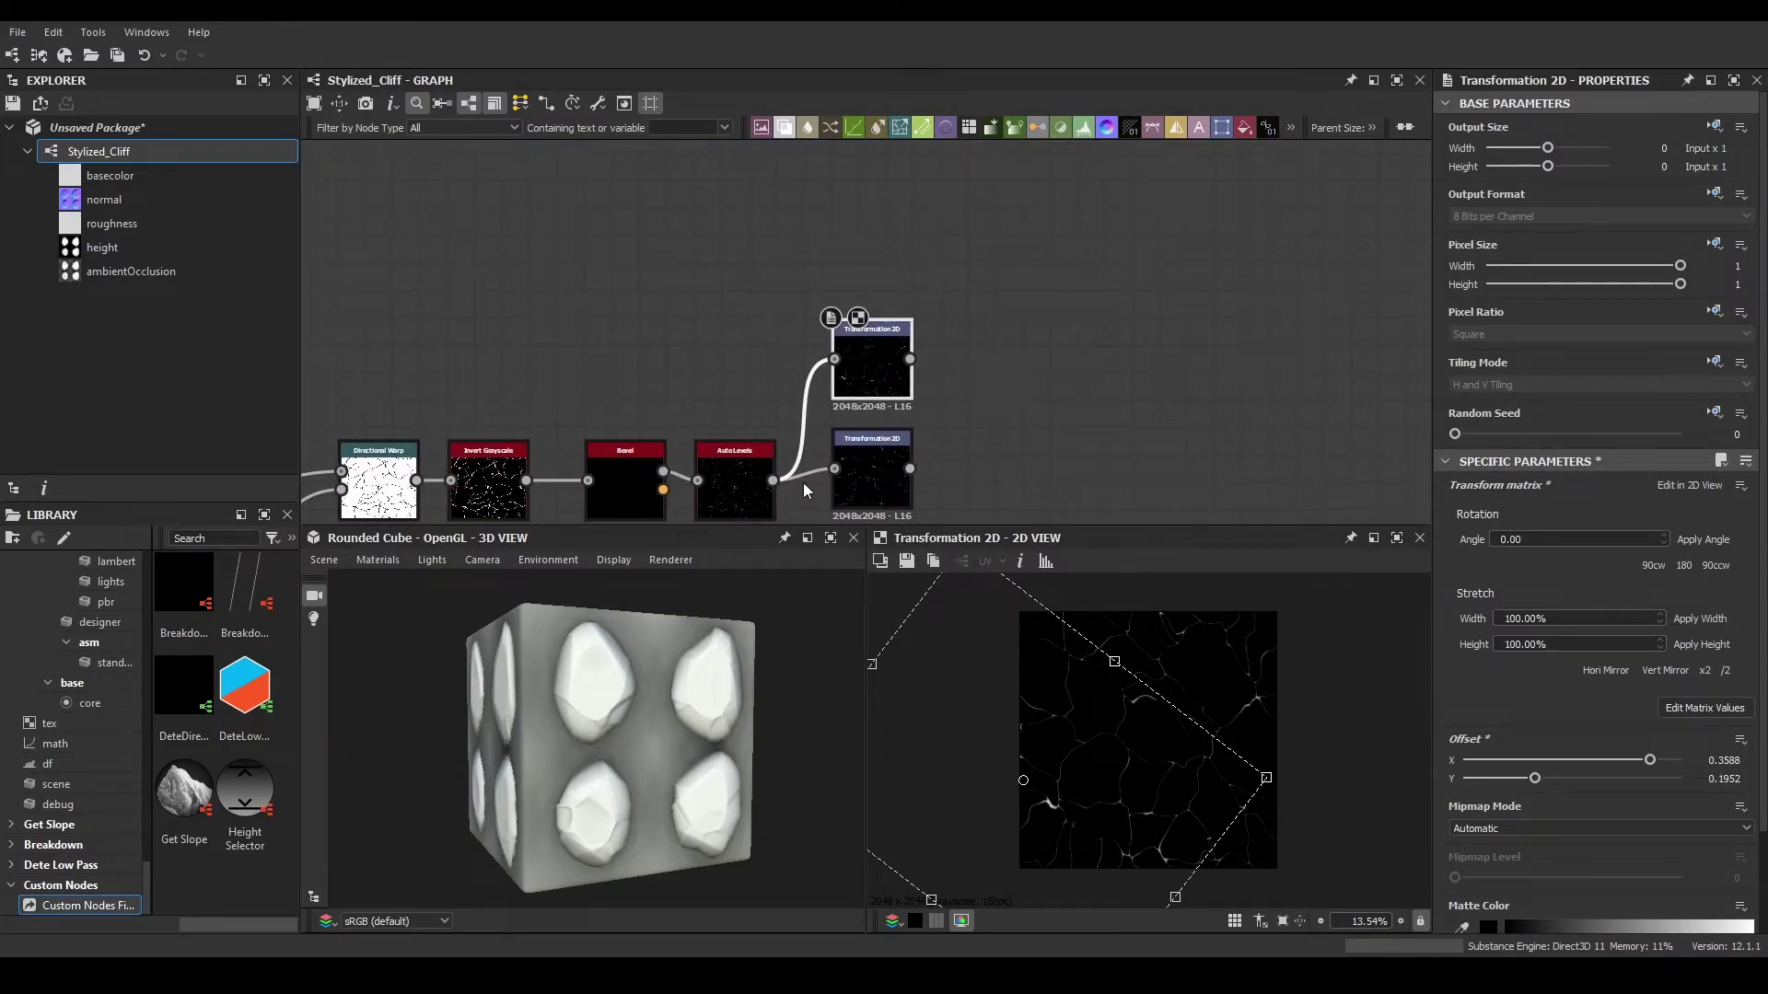
drag(789, 478, 905, 507)
click(843, 306)
scroll(970, 238, down, 1)
click(908, 318)
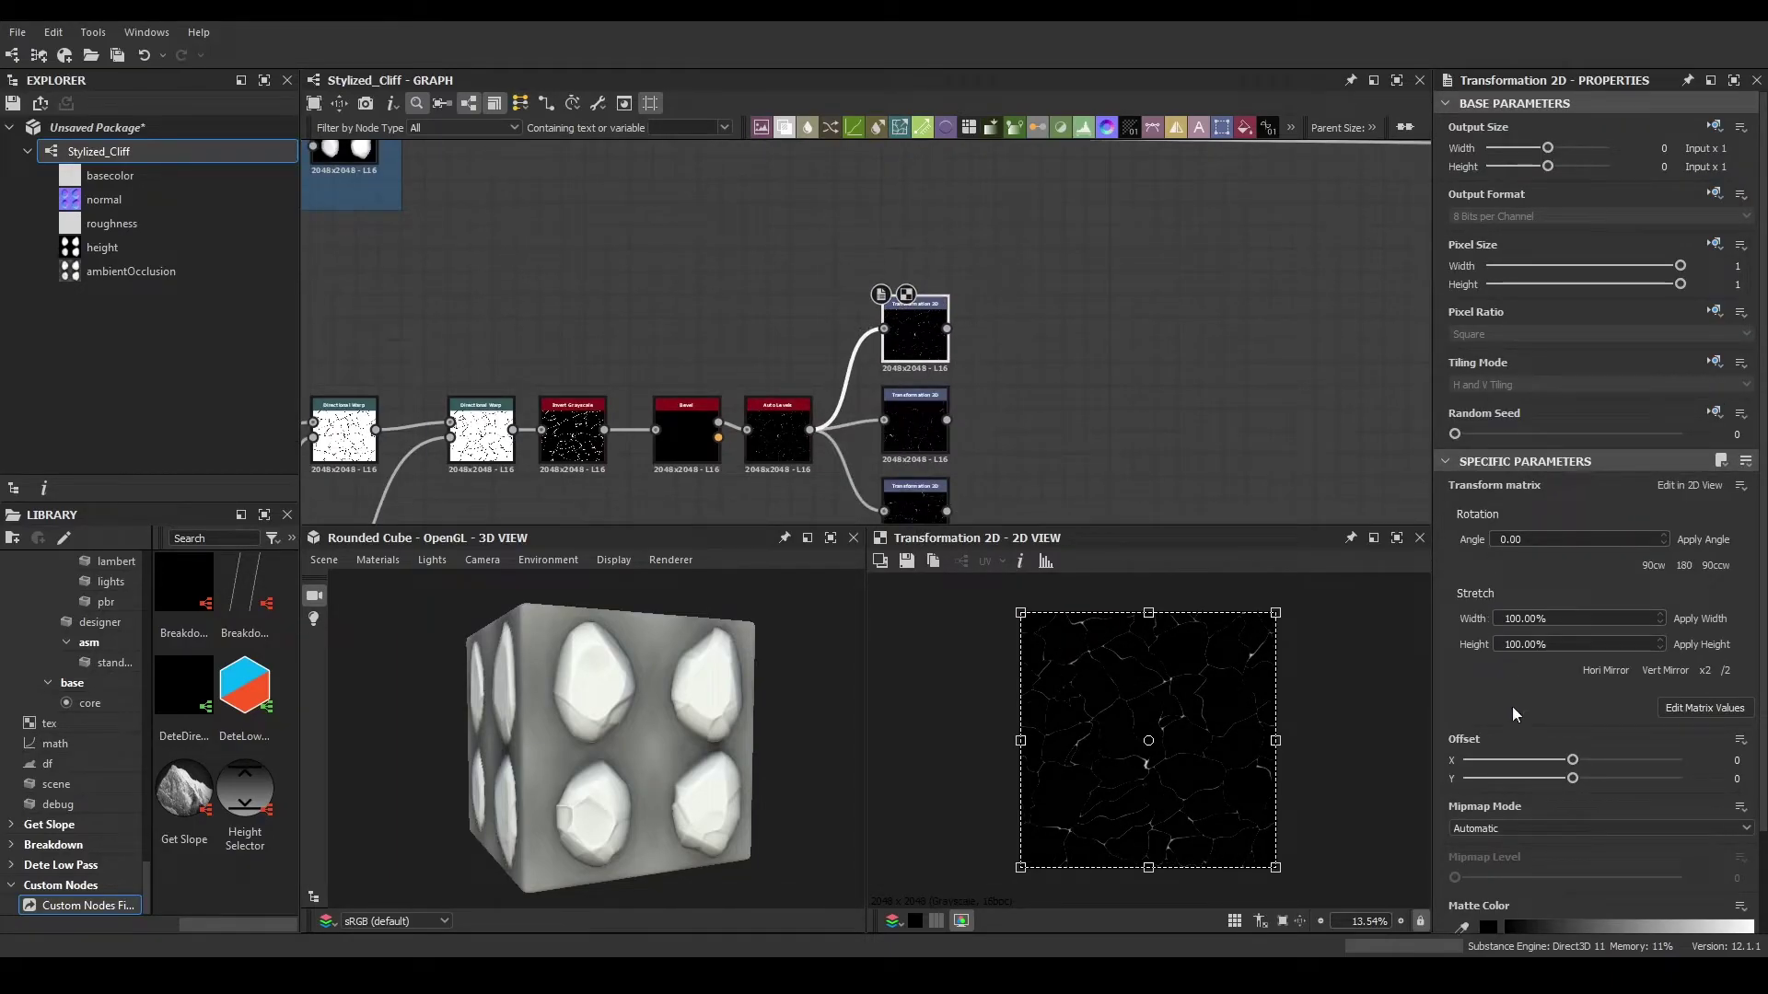
drag(1282, 610, 1393, 617)
drag(1338, 770, 1418, 799)
drag(1176, 885, 1164, 913)
drag(1254, 791, 1204, 872)
- Add a fourth Transformation 2D from Auto Levels at the top of the stack, rotated and offset to about X -0.0892 and Y -0.3386
middle_drag(859, 373, 844, 419)
drag(797, 476, 886, 291)
click(926, 334)
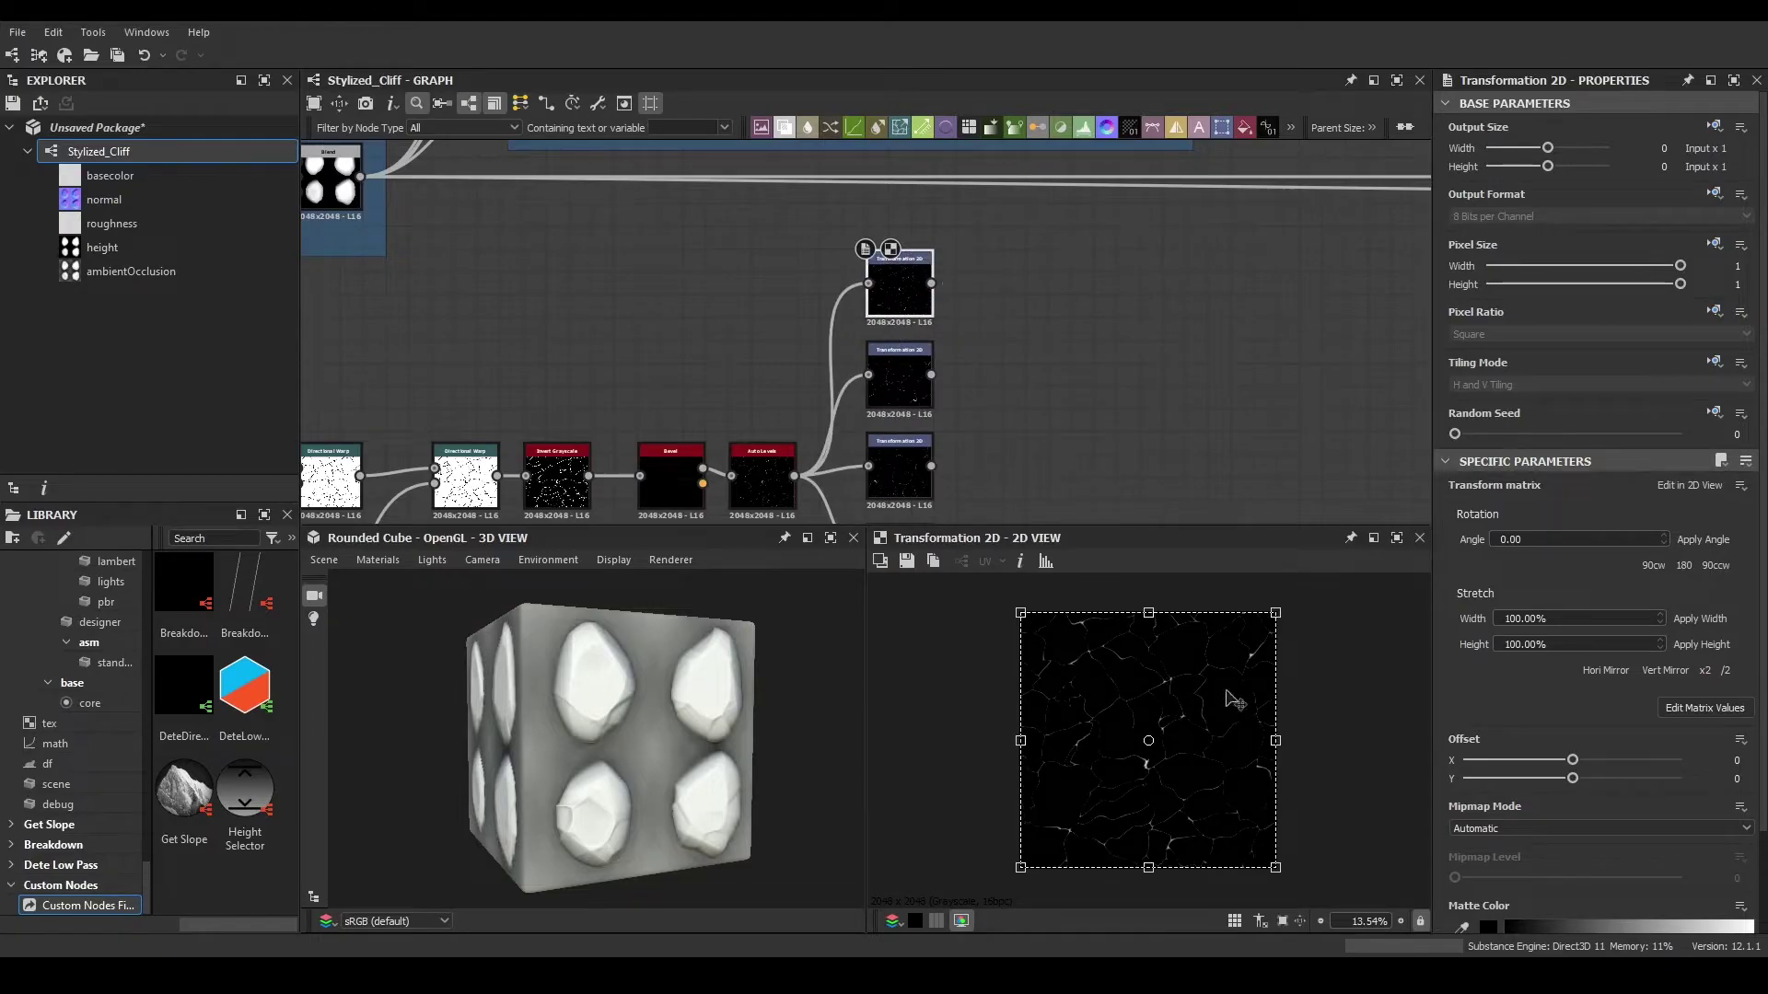
drag(1287, 616, 1321, 783)
drag(1196, 763, 1169, 704)
drag(1190, 776, 1142, 794)
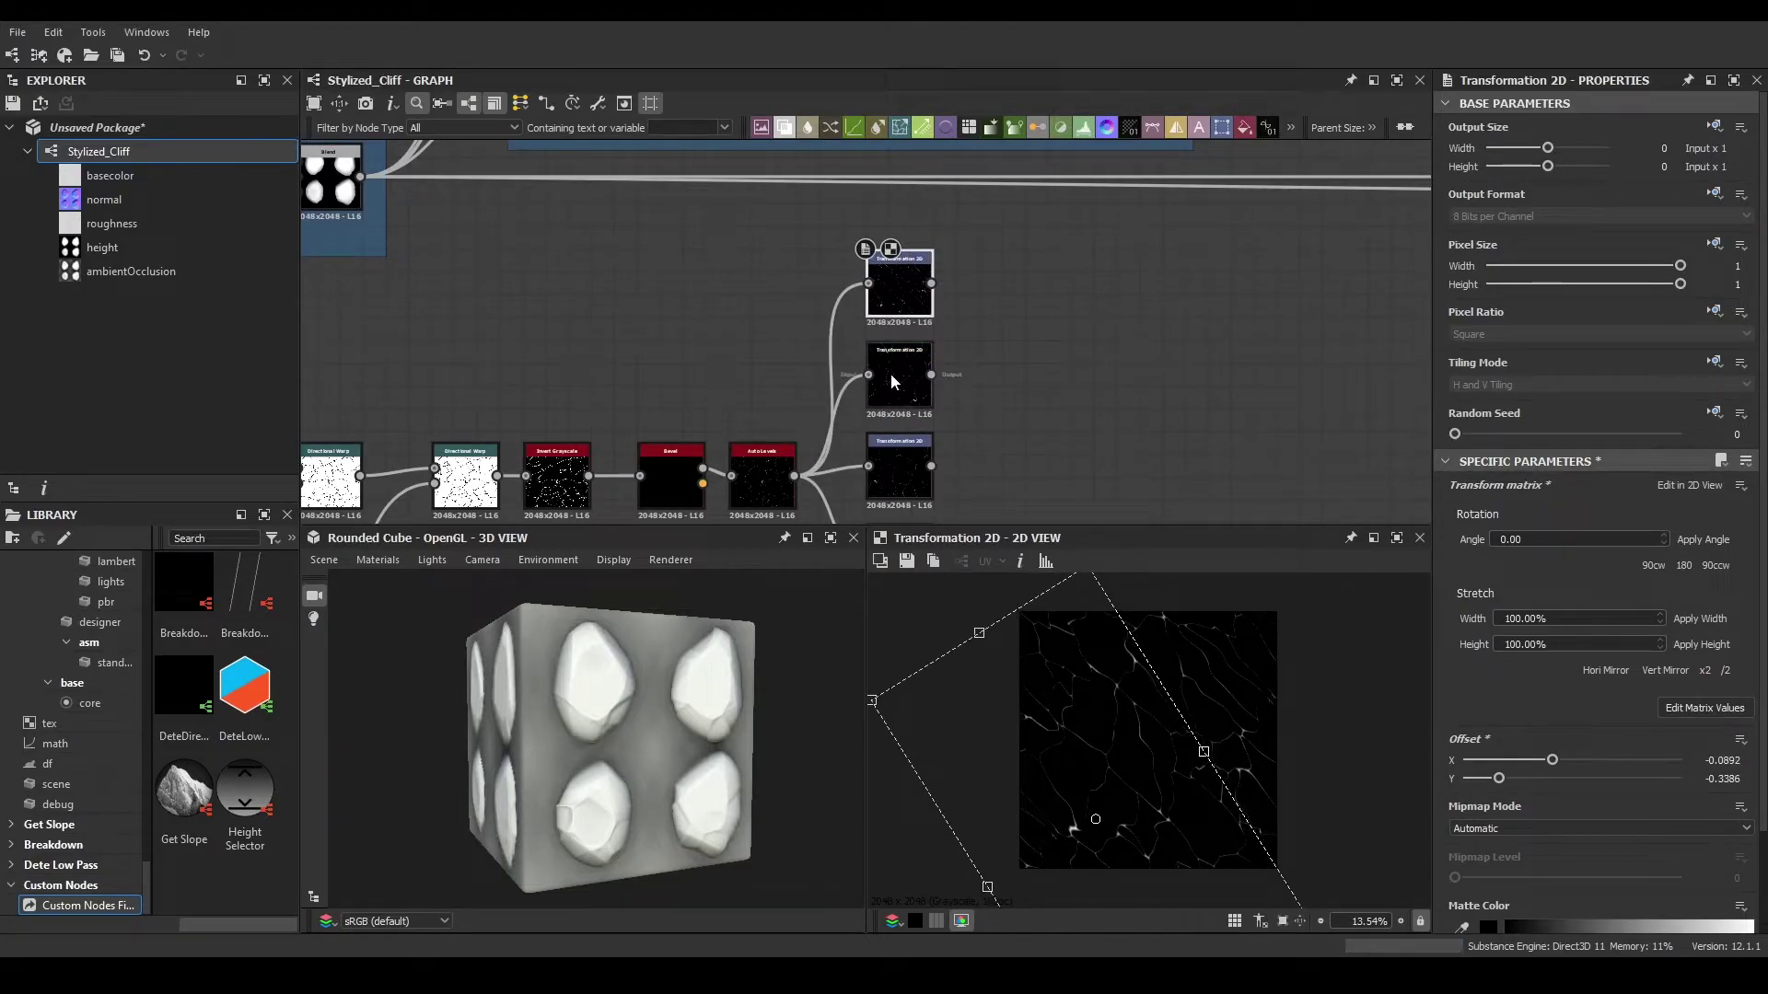
- Preview the other transformed crack variants and move the whole crack node chain slightly down
double_click(892, 375)
middle_drag(968, 473, 1107, 313)
double_click(869, 352)
double_click(853, 439)
click(1035, 291)
scroll(840, 430, down, 3)
scroll(1107, 313, down, 2)
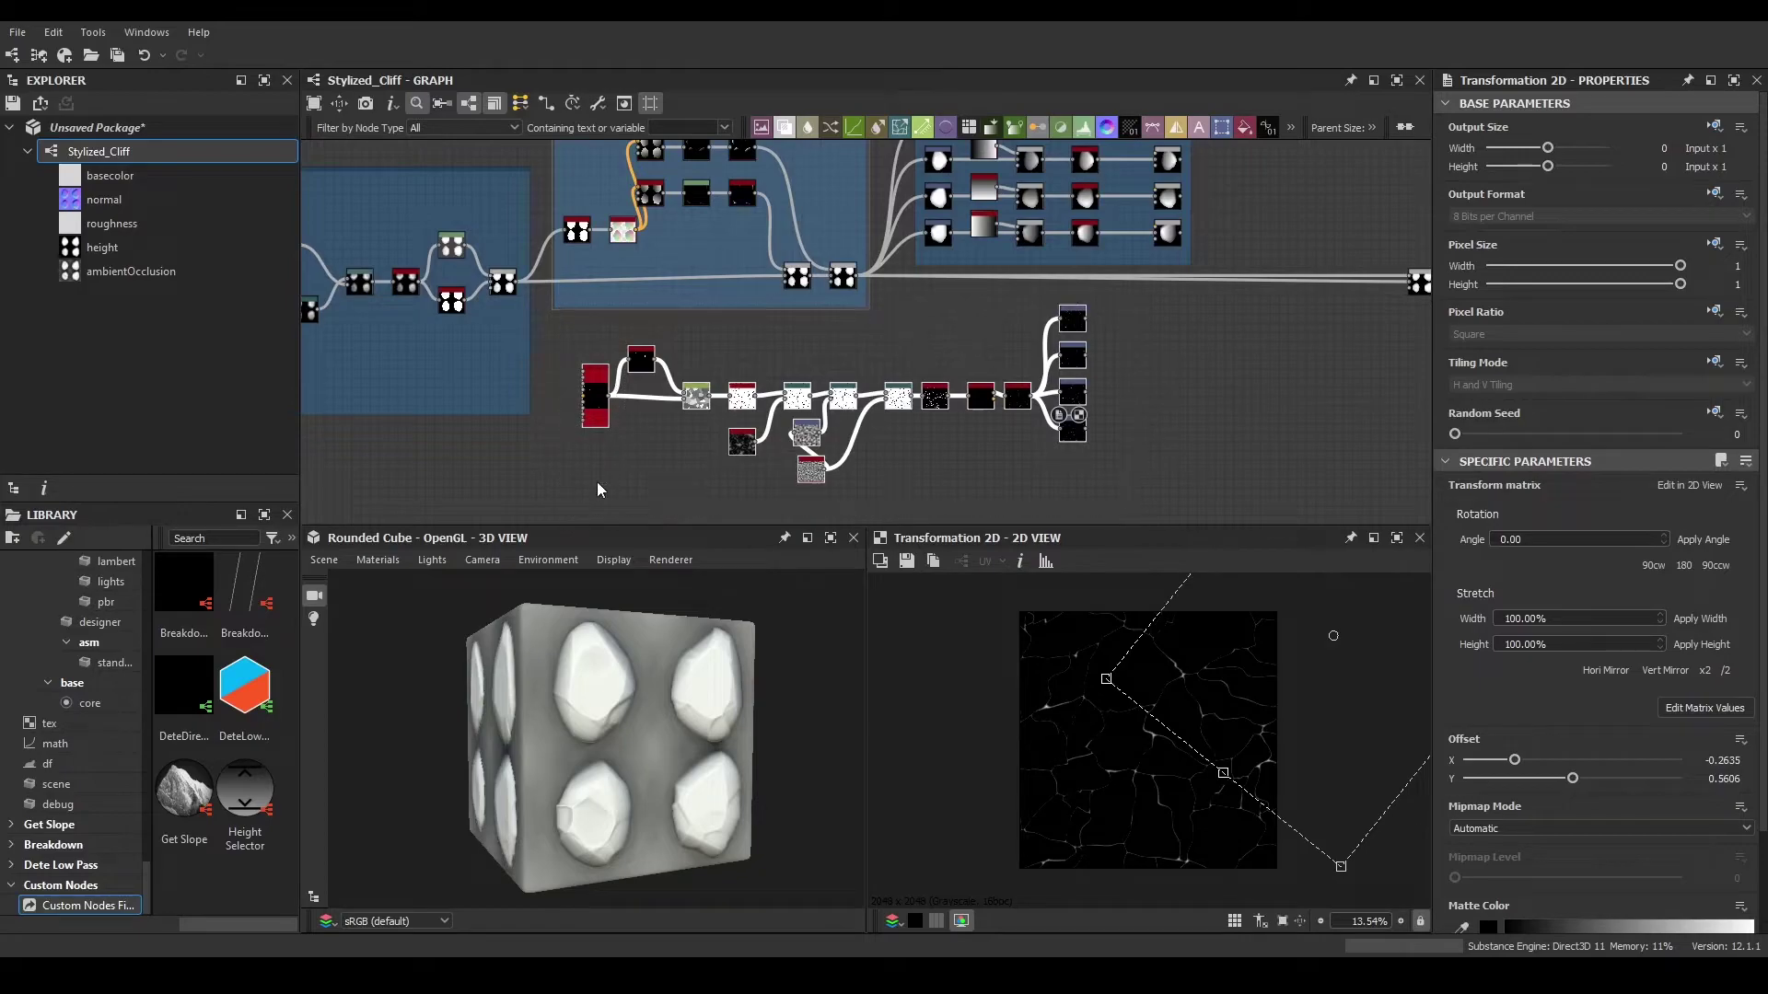
drag(1116, 324, 572, 560)
drag(798, 398, 797, 421)
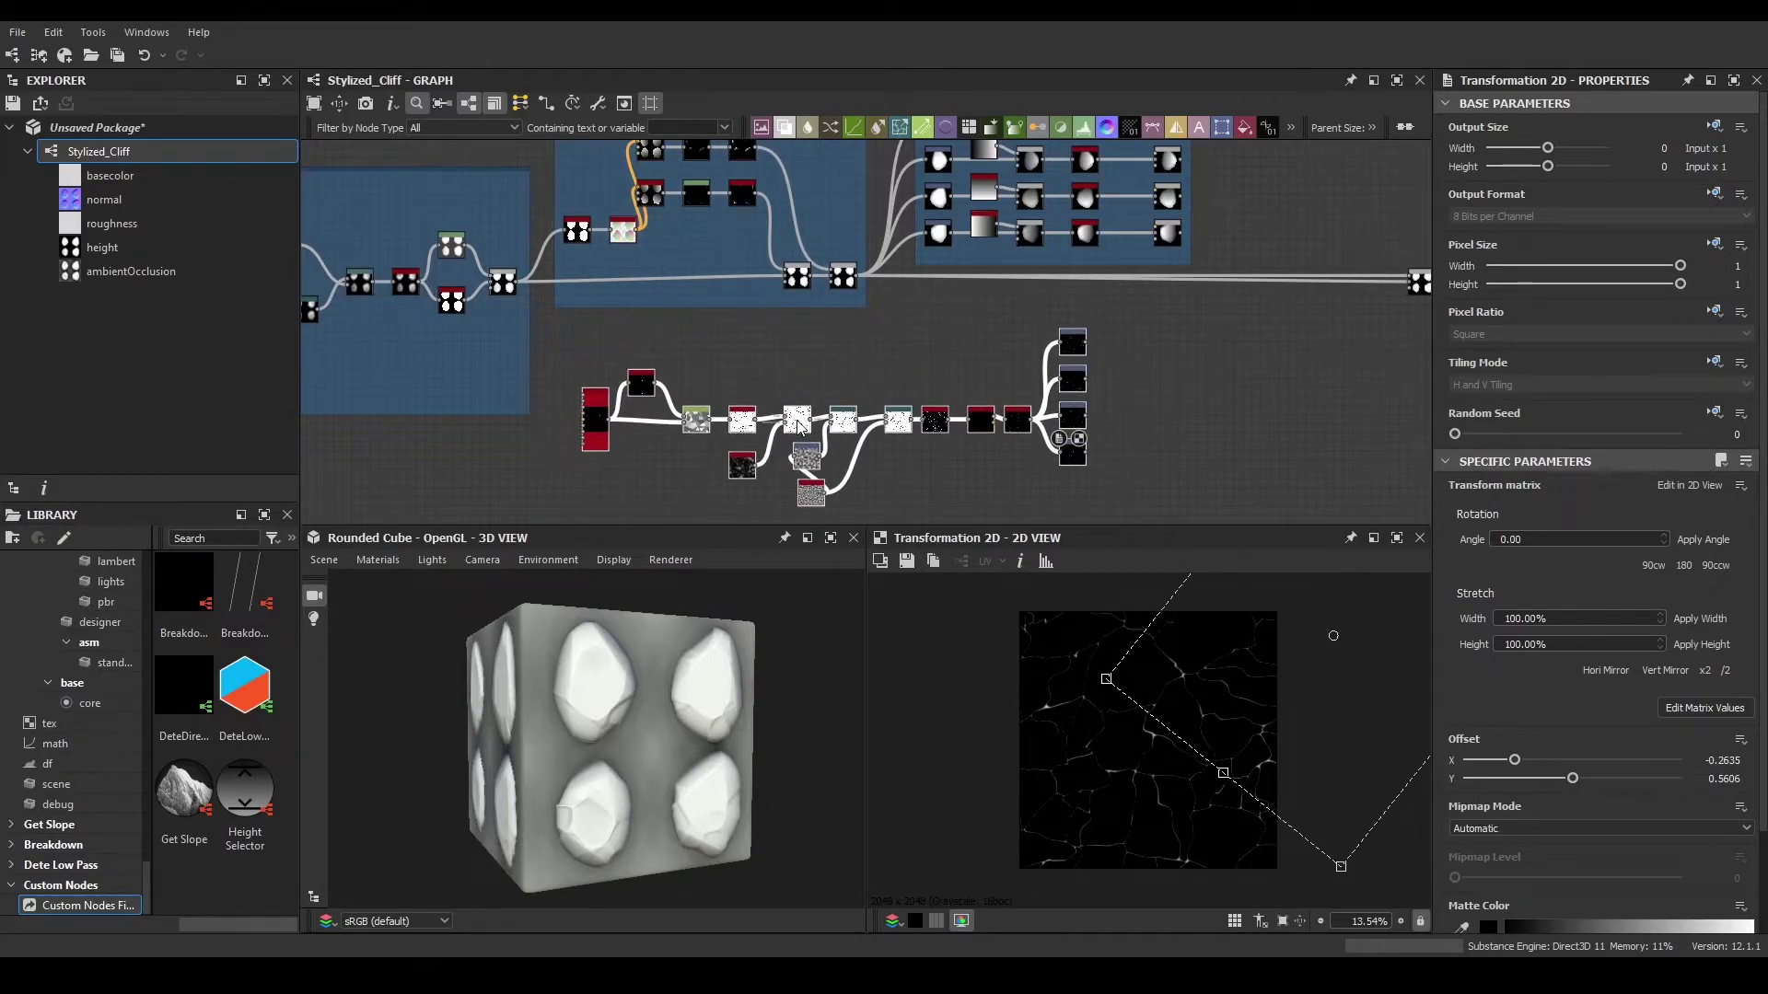
- Enclose the selected crack node chain in a frame titled Details
key(space)
text(frame)
key(Return)
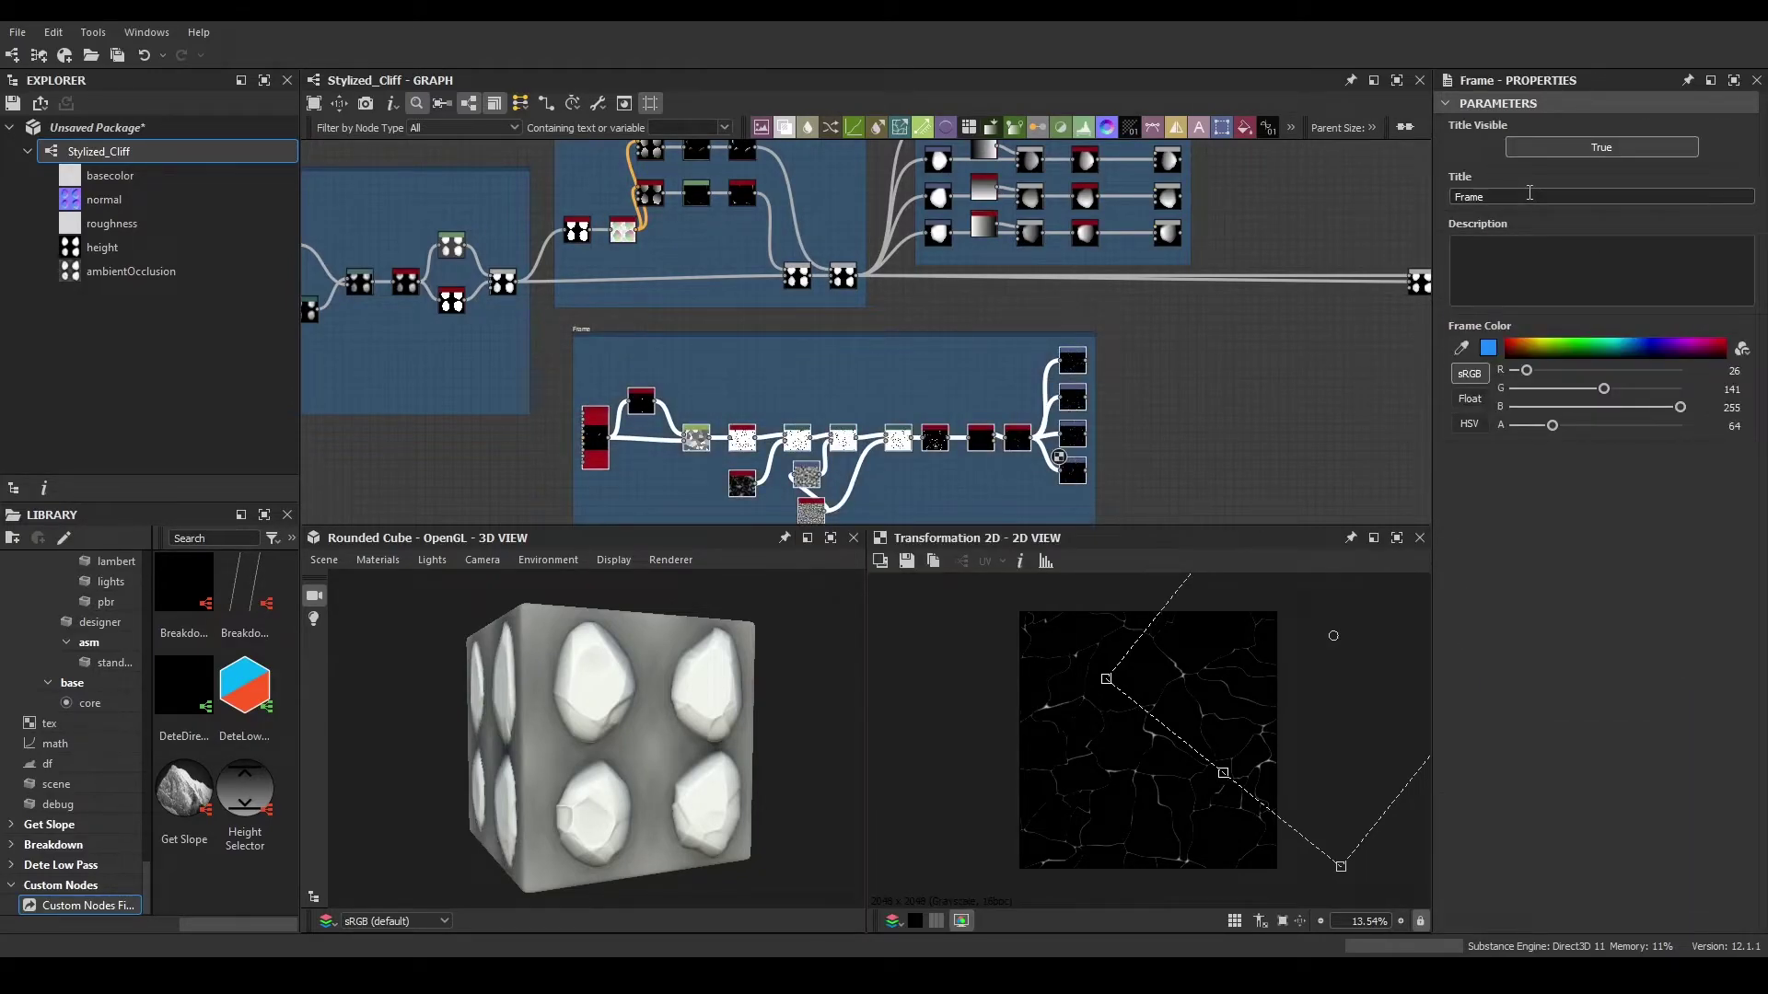
key(BackSpace)
key(BackSpace)
key(BackSpace)
key(BackSpace)
key(BackSpace)
text(Details)
key(Return)
- Move the output nodes and the Blend feeding them farther right to free up space in the graph
middle_drag(1250, 382, 1005, 428)
double_click(1030, 254)
middle_drag(973, 280, 793, 353)
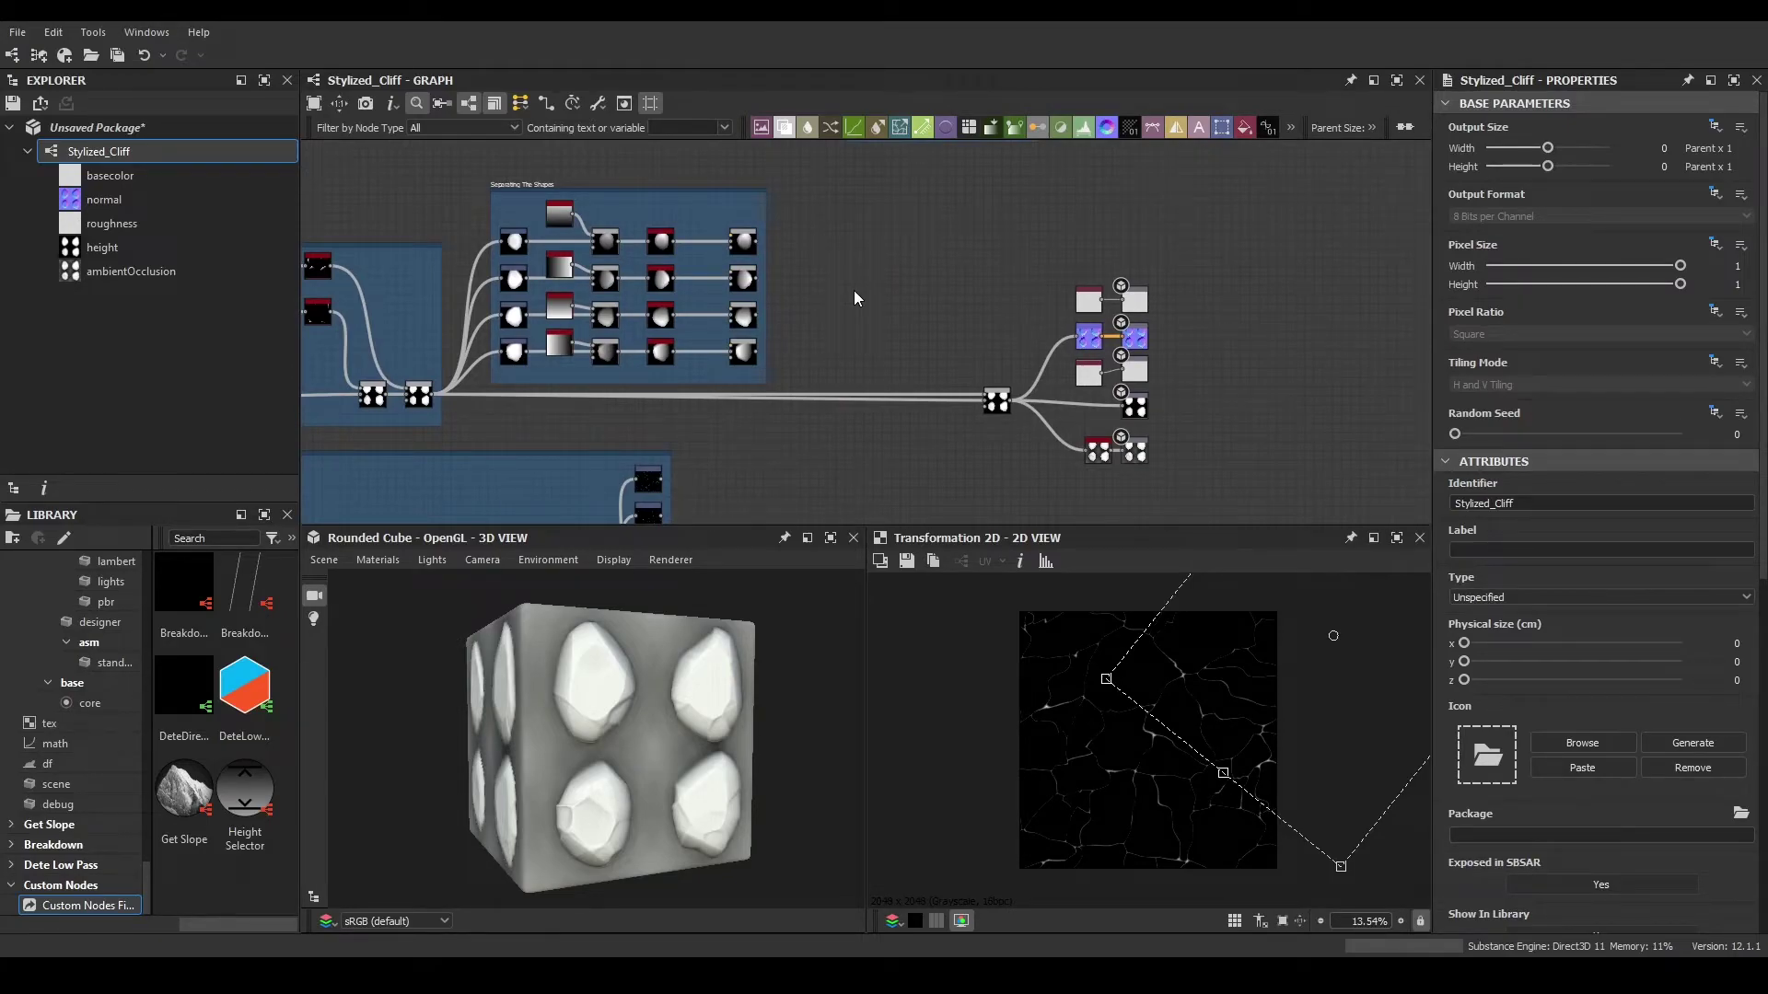
drag(1240, 280, 1125, 400)
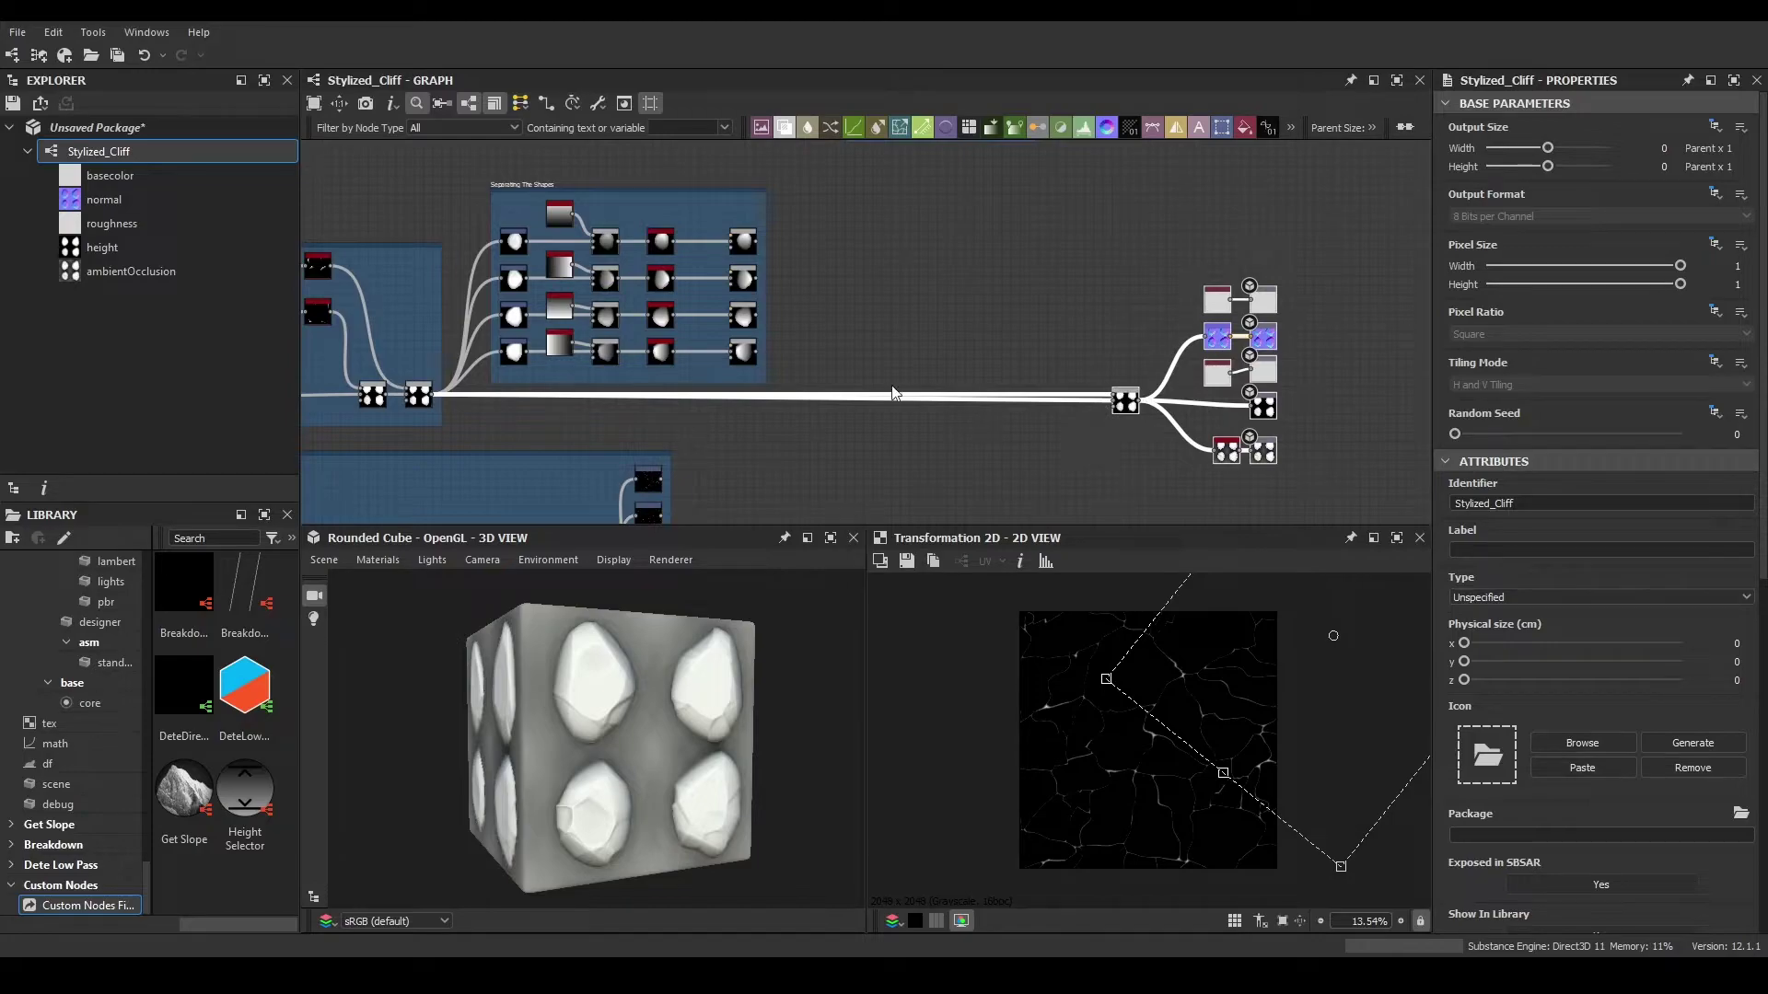
- Connect the top Transformation 2D to the foreground input of the first Blend at the end of the tile shapes frame
middle_drag(673, 426, 777, 325)
scroll(766, 371, up, 2)
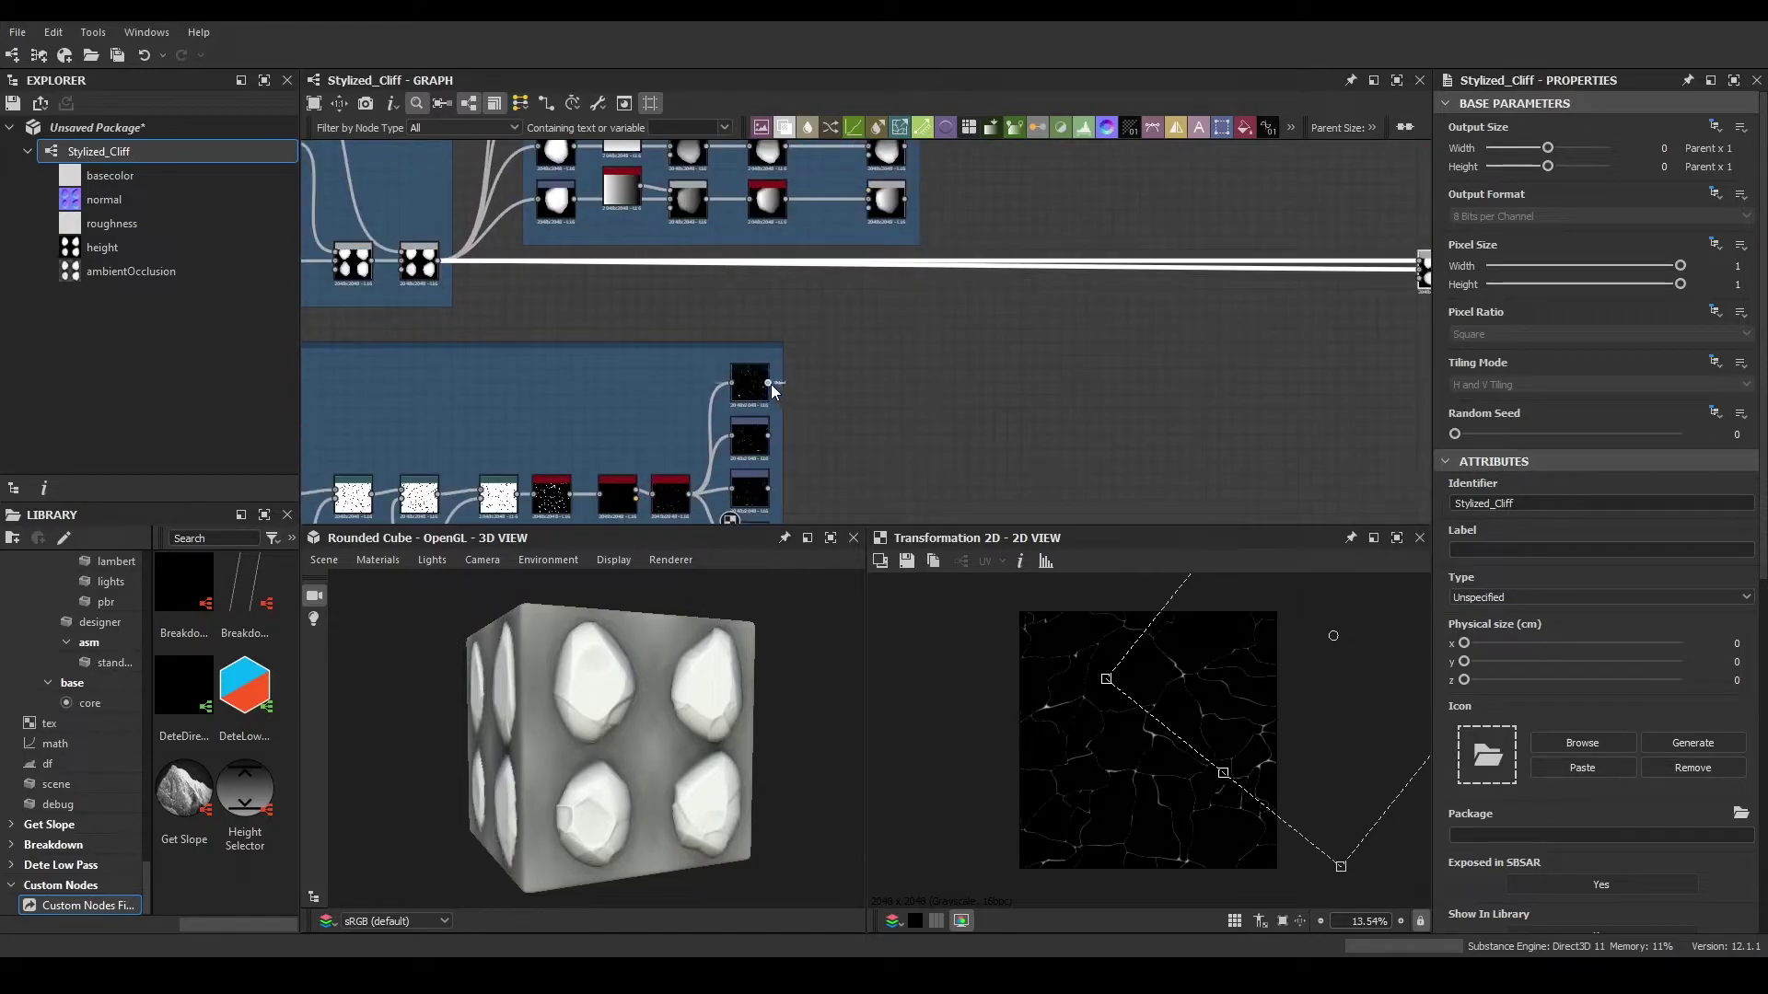
click(769, 383)
middle_drag(869, 251, 835, 420)
scroll(837, 267, up, 2)
middle_drag(811, 281, 796, 333)
drag(796, 332, 815, 208)
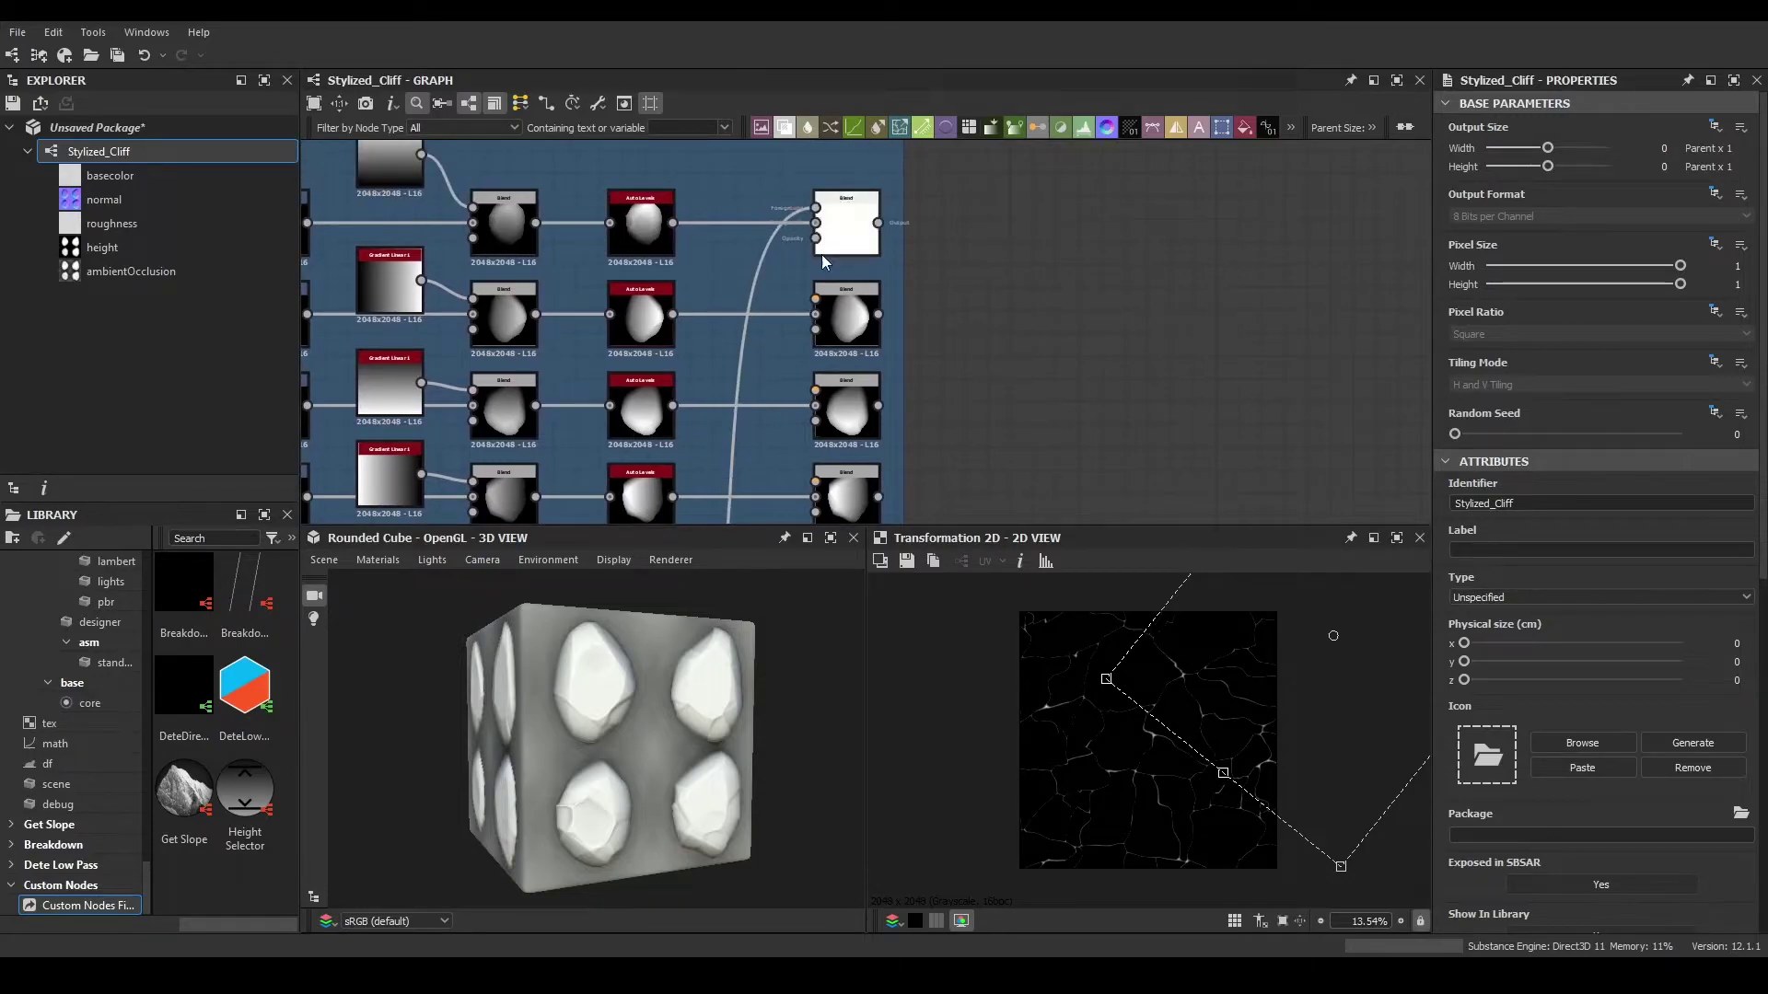
- Connect the second and third Transformation 2D nodes to the foreground inputs of the second and third Blends in the tile shapes frame
scroll(794, 369, down, 3)
middle_drag(843, 464, 783, 418)
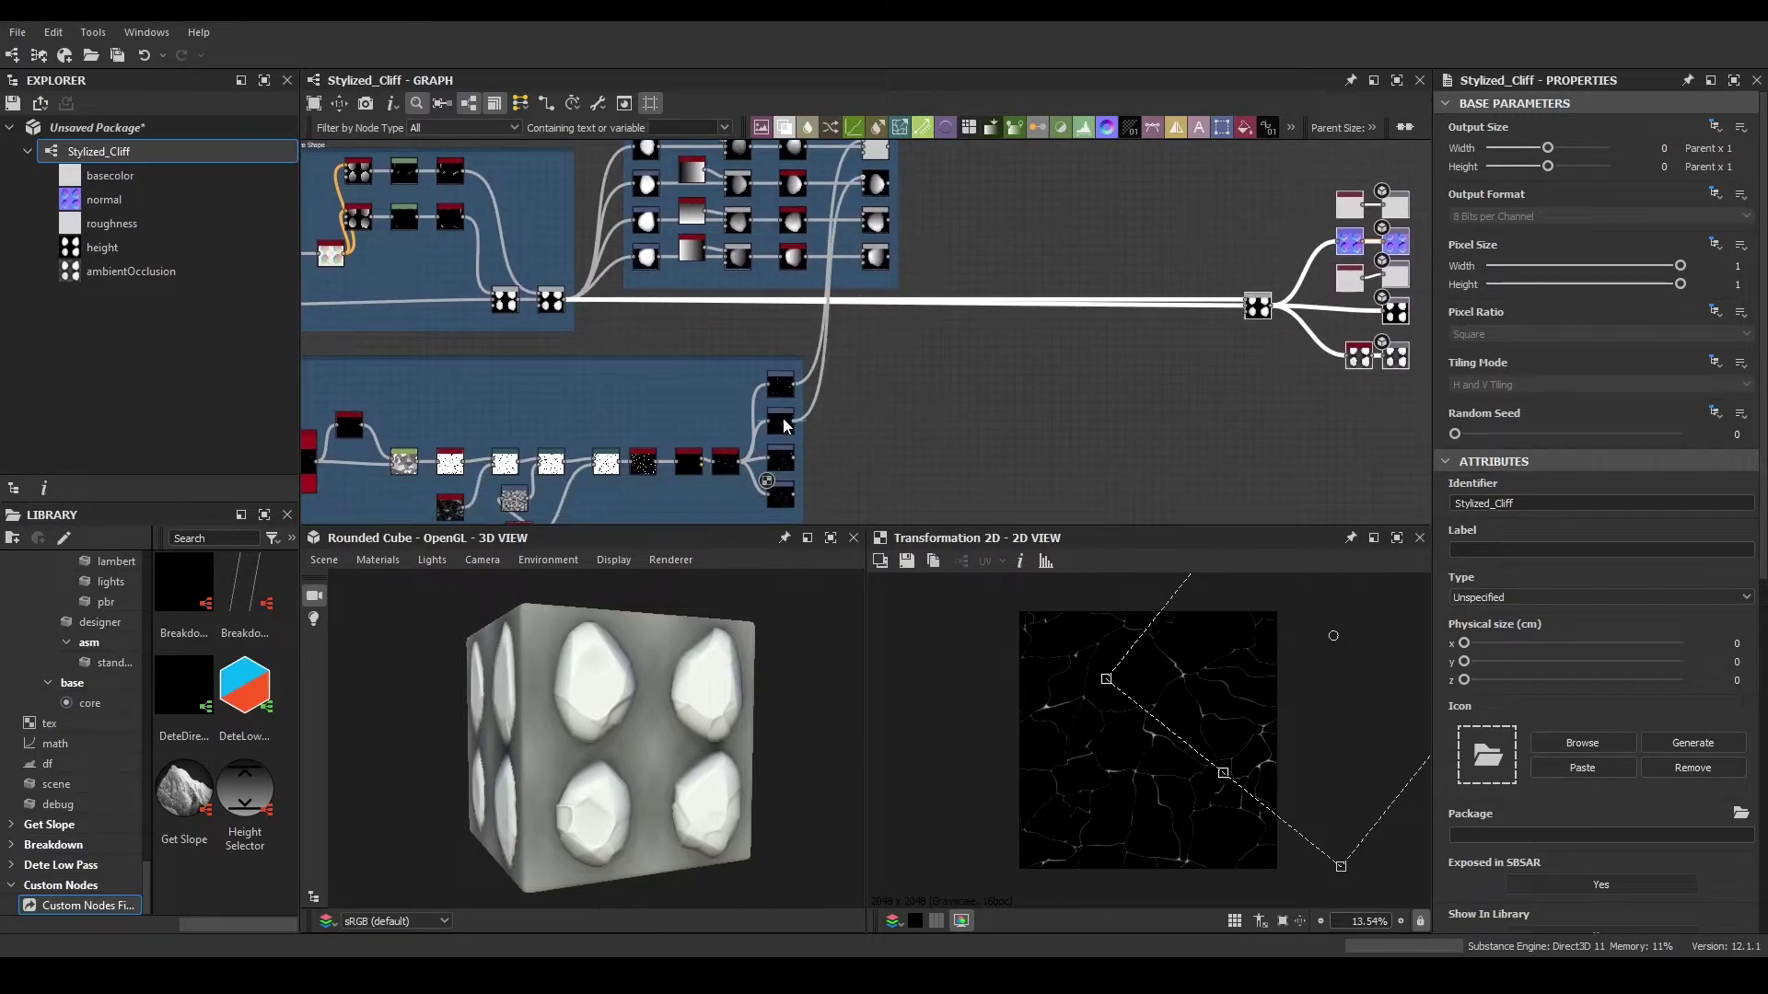
scroll(786, 418, up, 2)
click(799, 476)
middle_drag(866, 341, 864, 438)
scroll(868, 231, up, 3)
drag(867, 208, 923, 210)
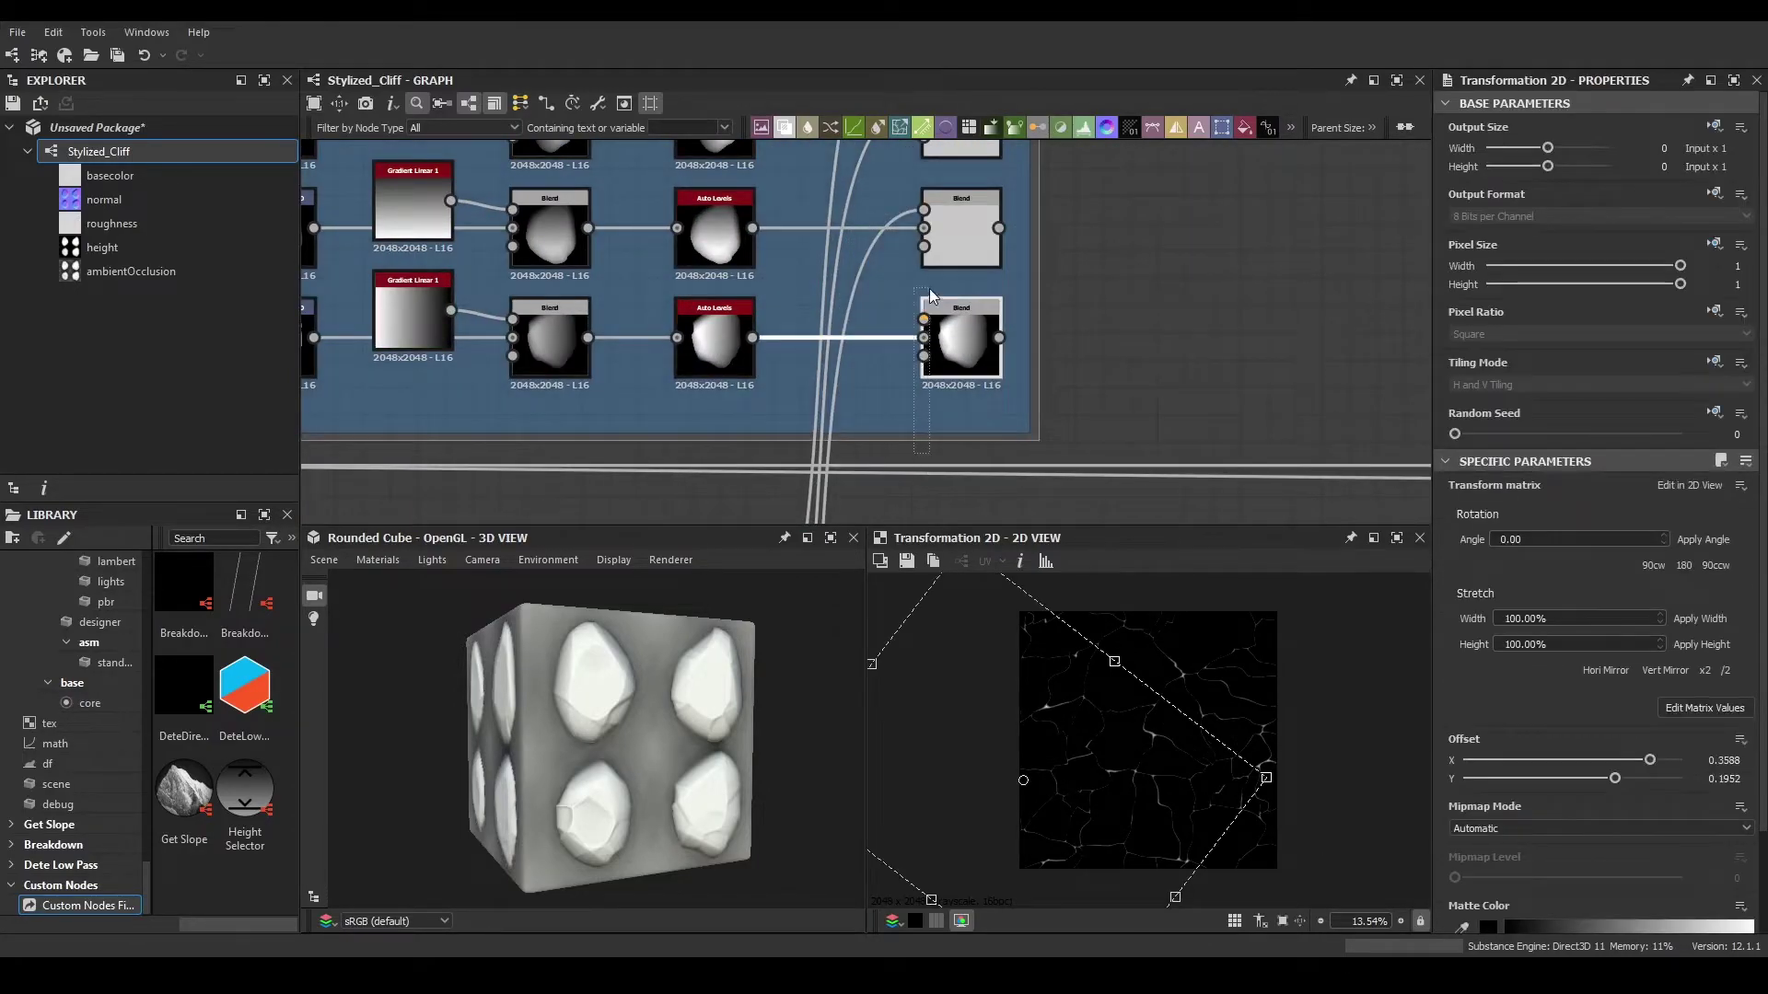
- Connect the remaining Transformation 2D to the fourth Blend's foreground input and inspect that Blend's result up close
scroll(952, 390, down, 3)
middle_drag(962, 399, 950, 364)
scroll(951, 368, up, 1)
middle_drag(953, 438, 901, 424)
click(805, 449)
scroll(880, 246, up, 4)
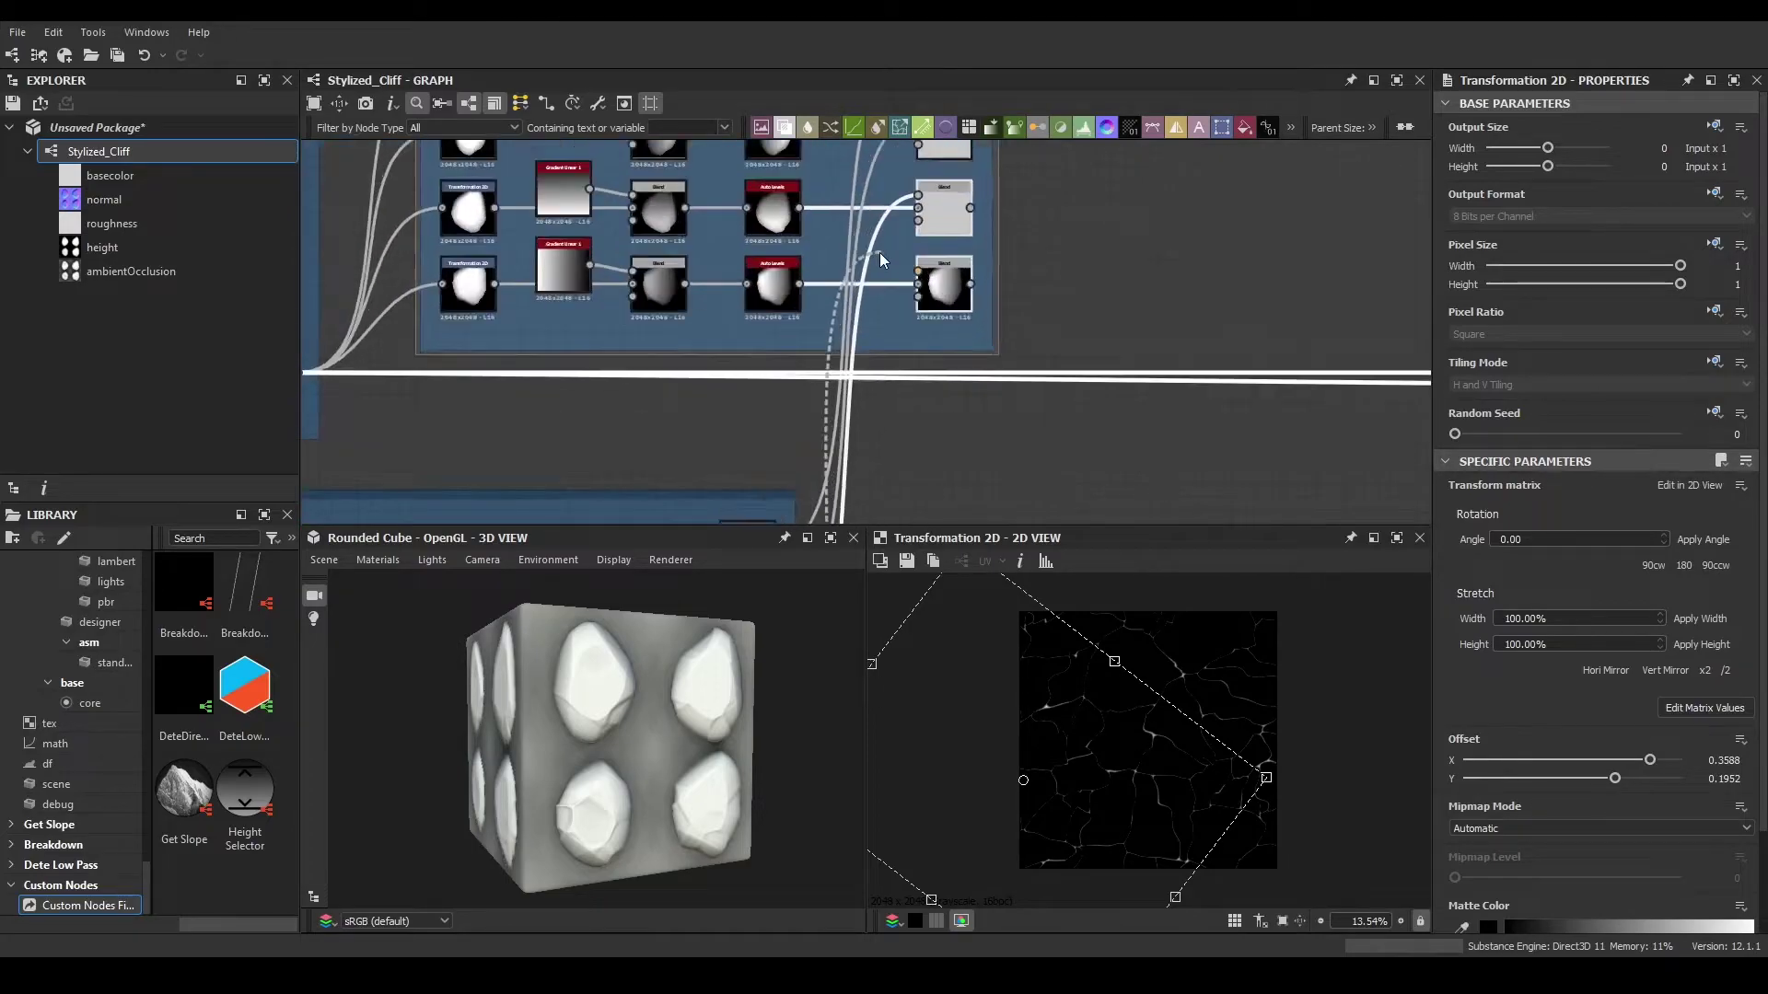
click(937, 280)
double_click(950, 288)
scroll(1184, 726, up, 4)
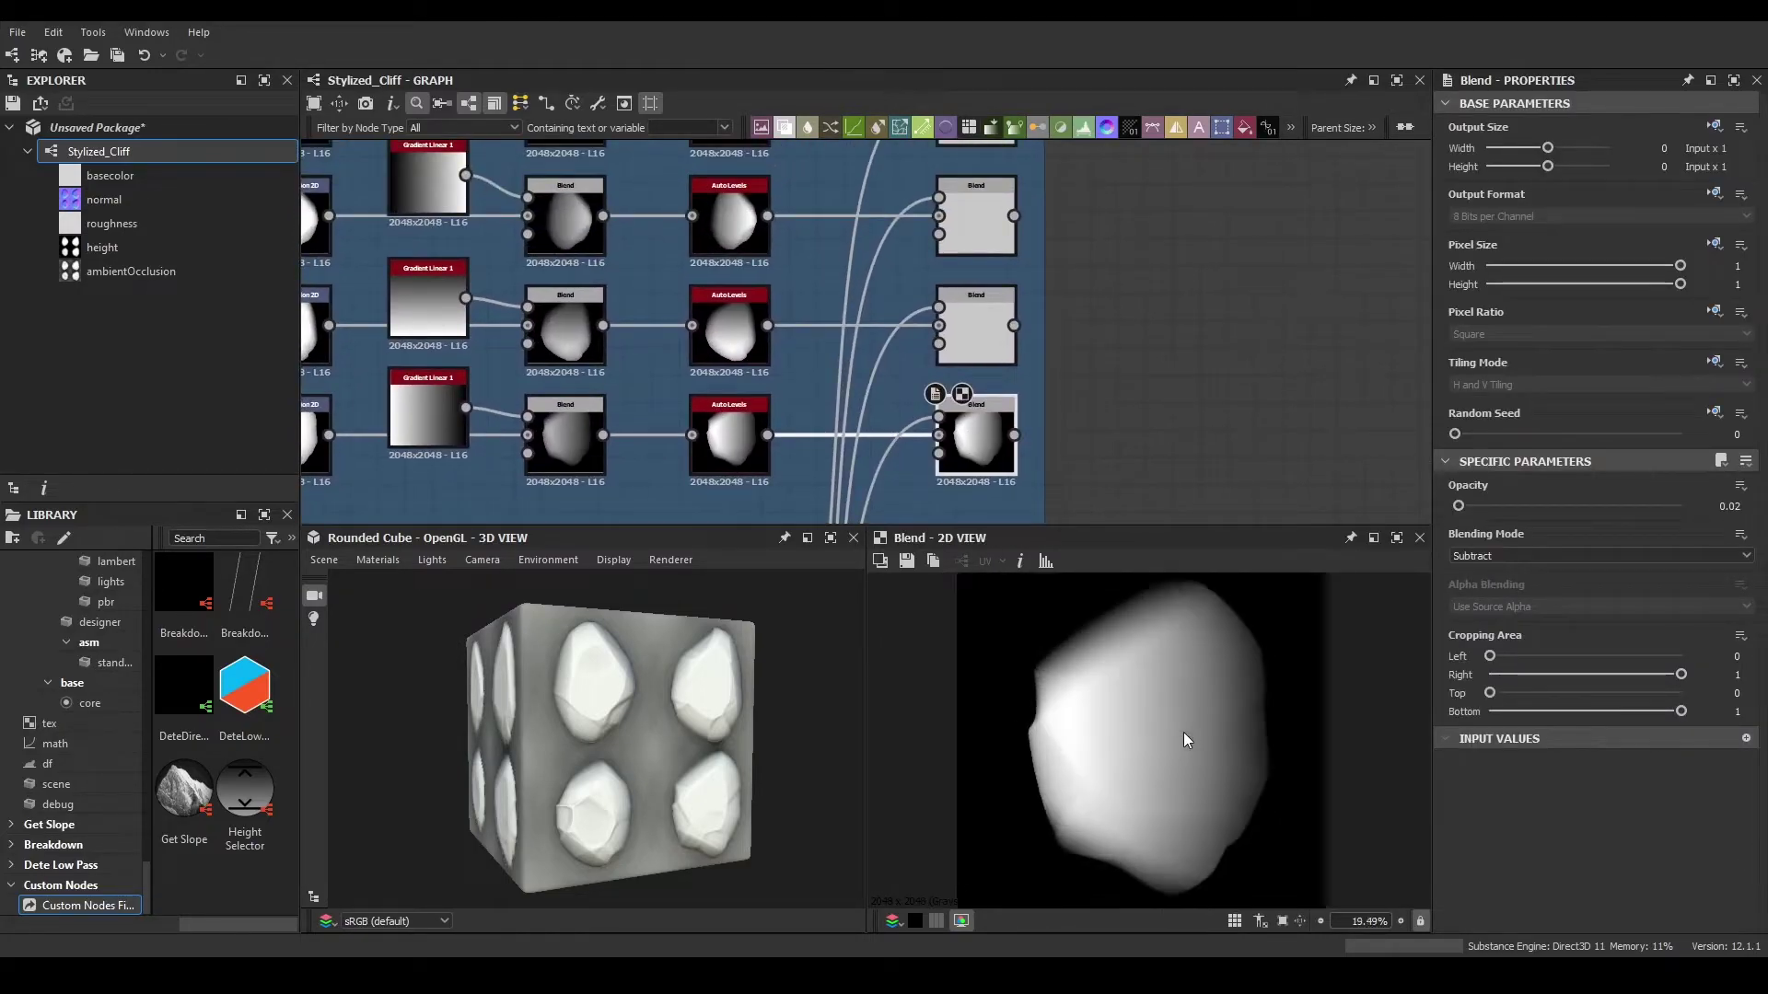
scroll(1181, 721, down, 2)
scroll(1172, 705, up, 4)
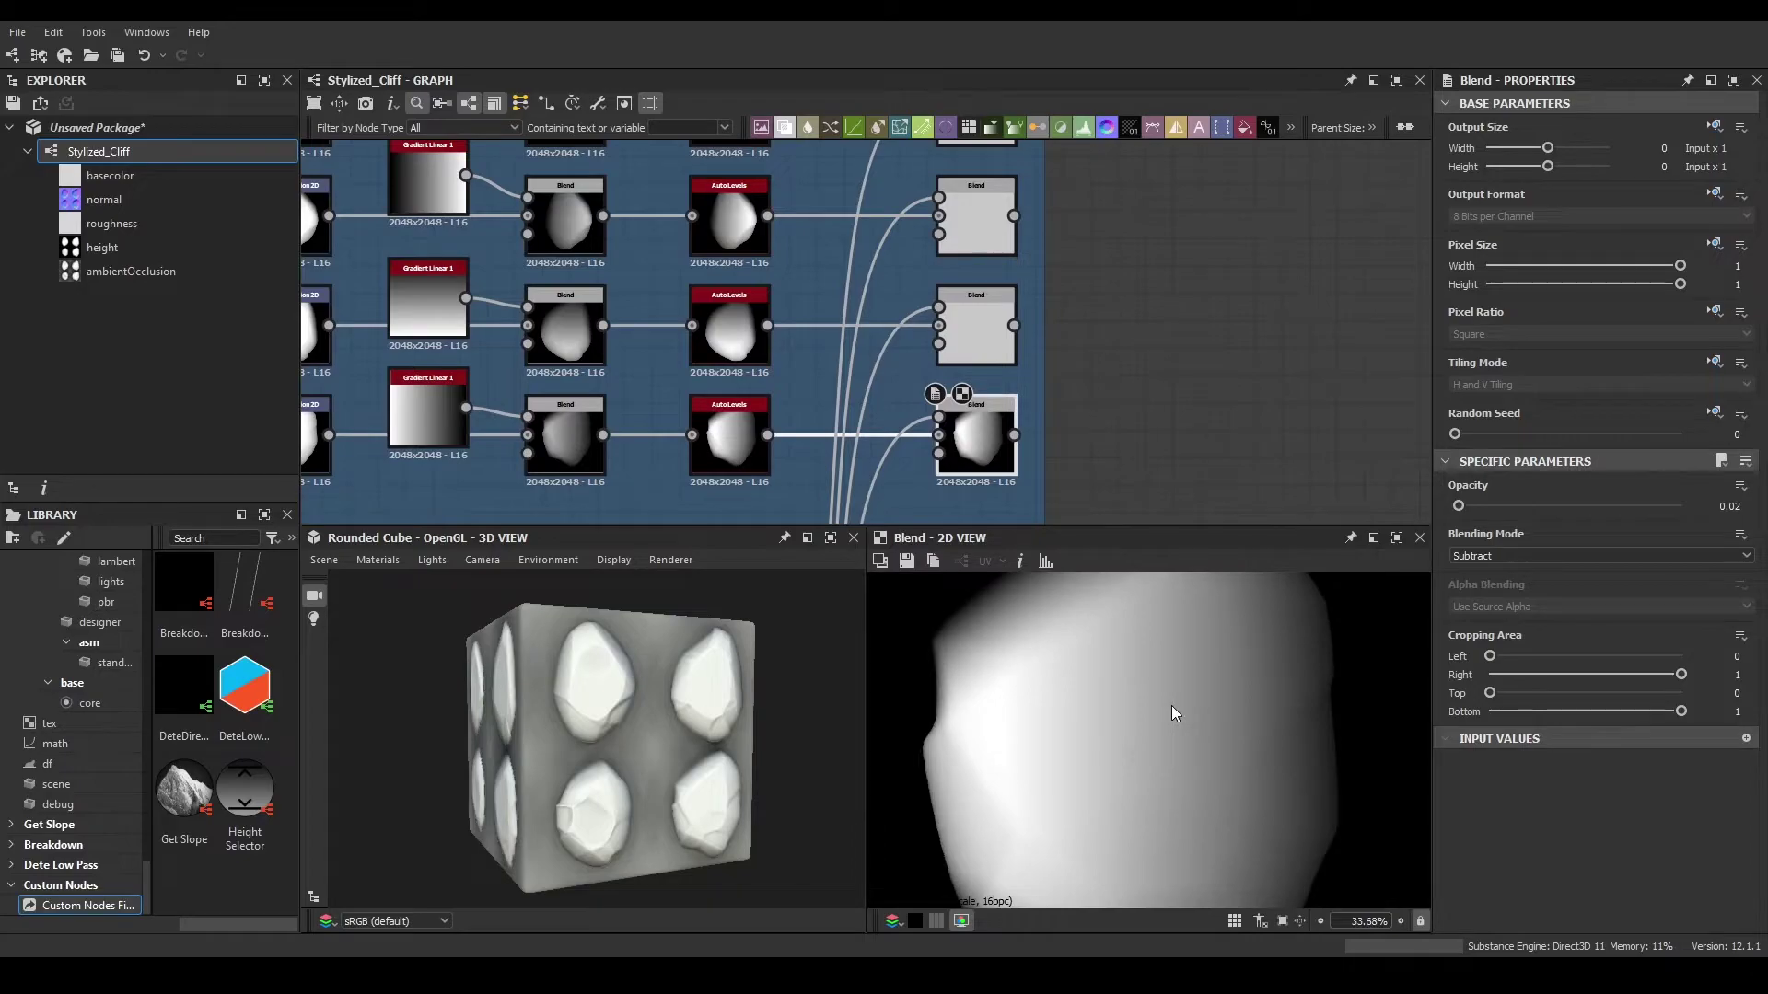
- Connect the fourth tile Blend's output to the Blend feeding the outputs and inspect the cracked rock in the 3D view
scroll(1135, 743, down, 1)
scroll(865, 318, down, 4)
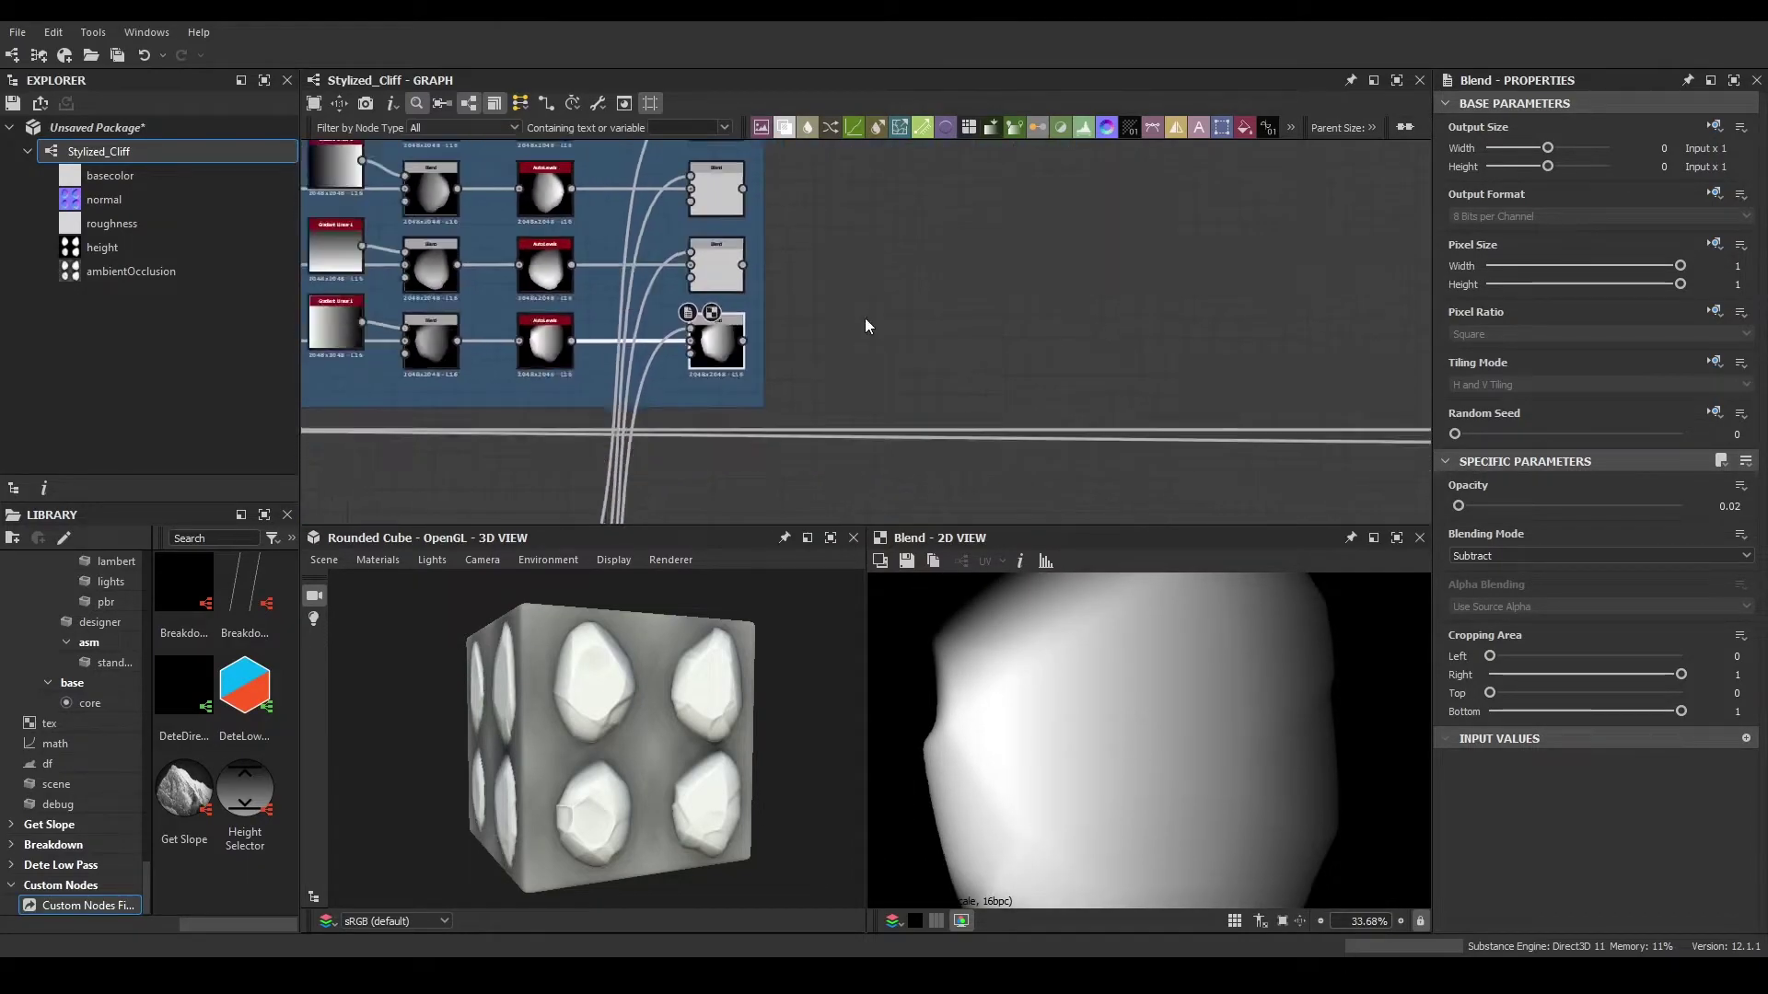
drag(781, 334, 1294, 405)
drag(762, 313, 769, 337)
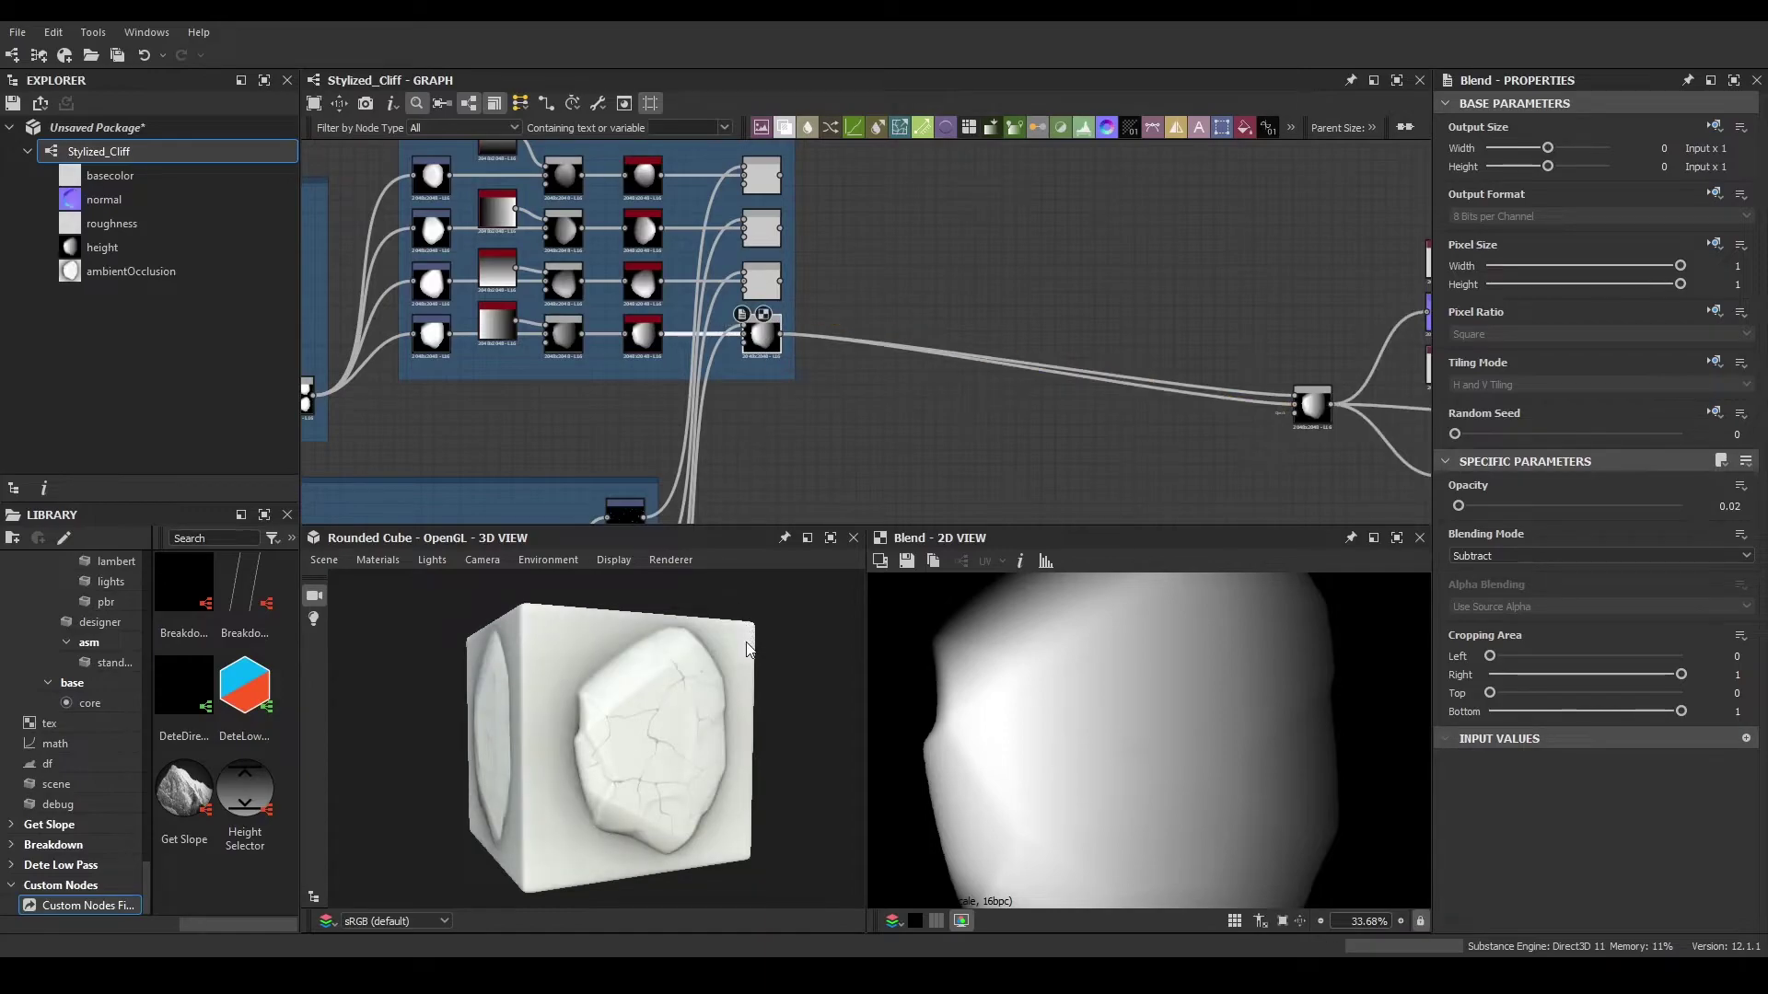
scroll(632, 702, up, 5)
scroll(571, 715, up, 3)
drag(571, 715, 698, 610)
scroll(622, 693, up, 3)
scroll(621, 694, down, 5)
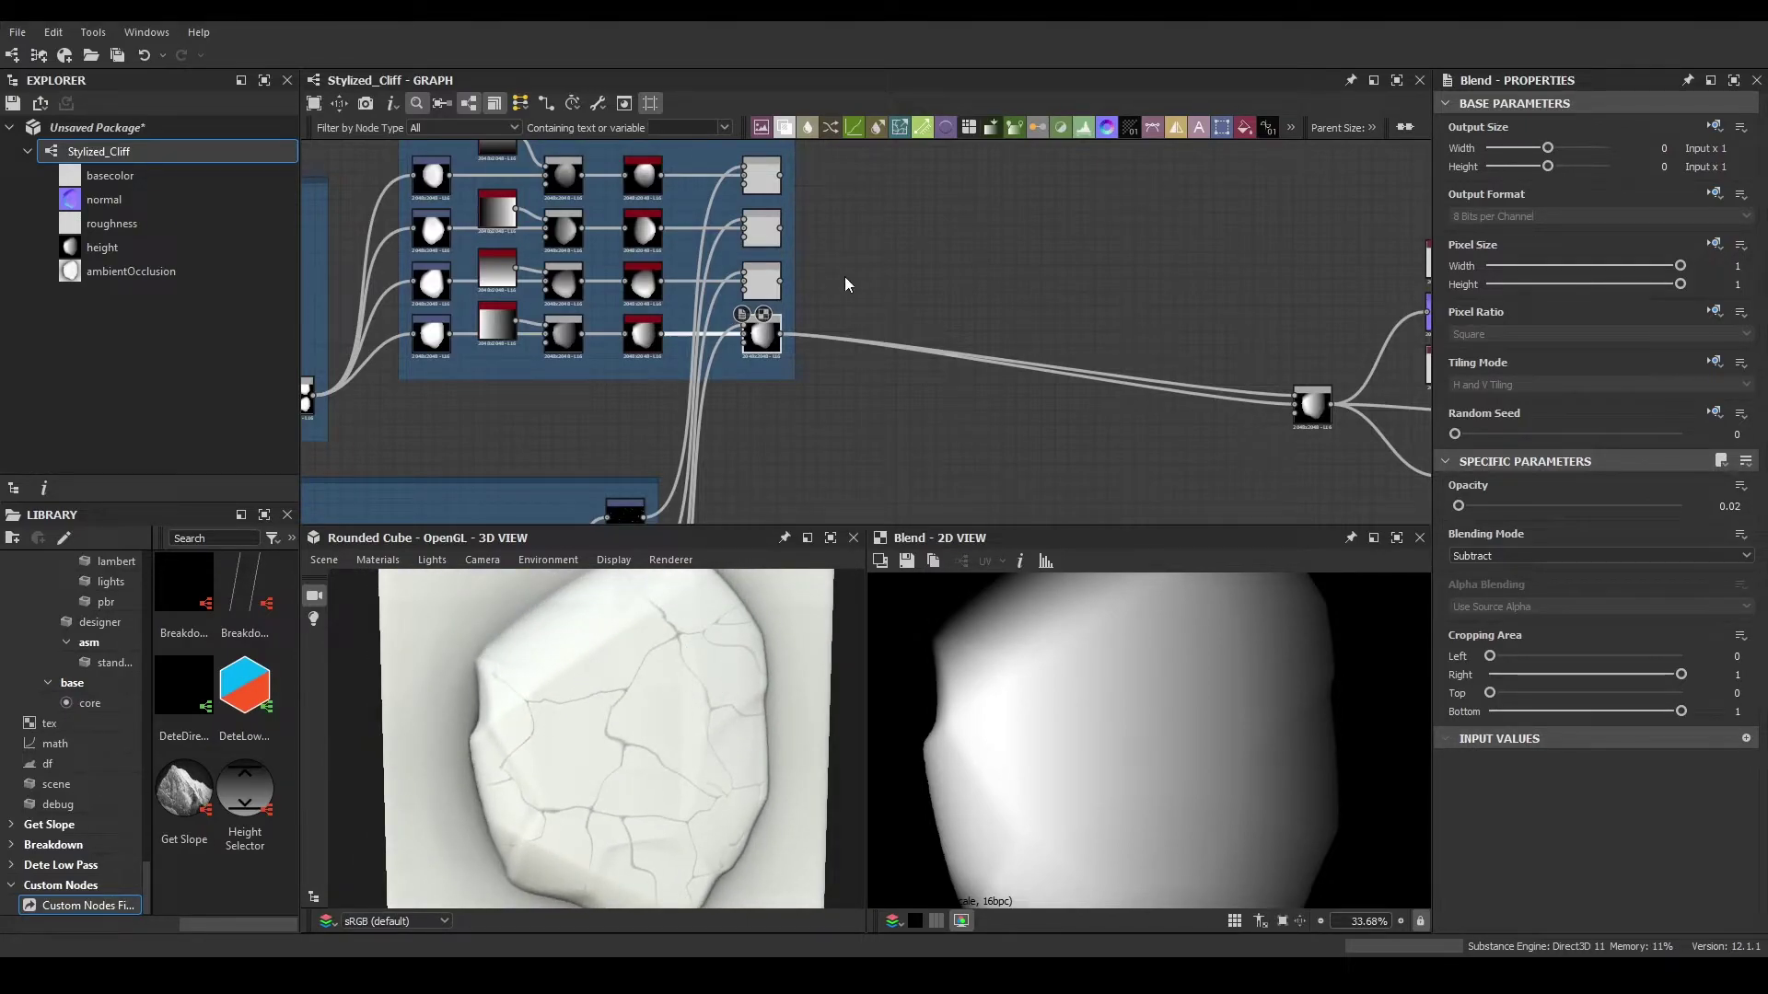
- Vary the opacity of the Subtract Blends in the tile shapes frame, with 0.01 on the first and 0.03 on the fourth
scroll(845, 296, up, 3)
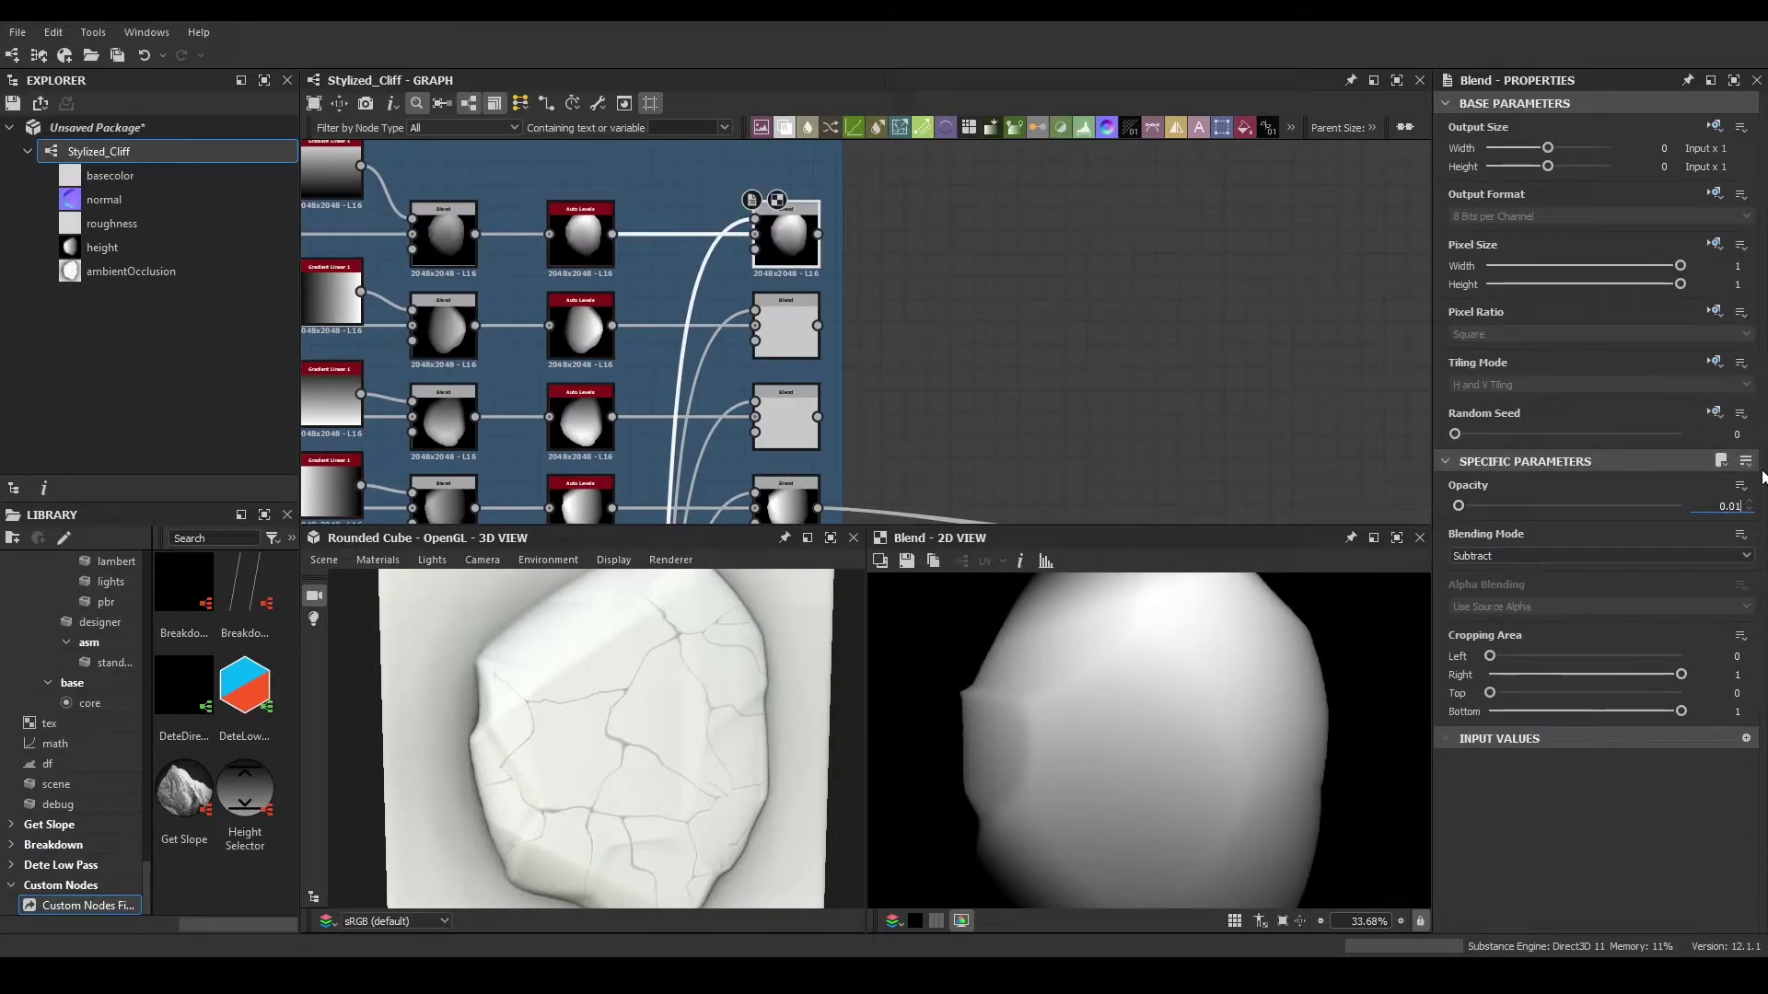
click(785, 330)
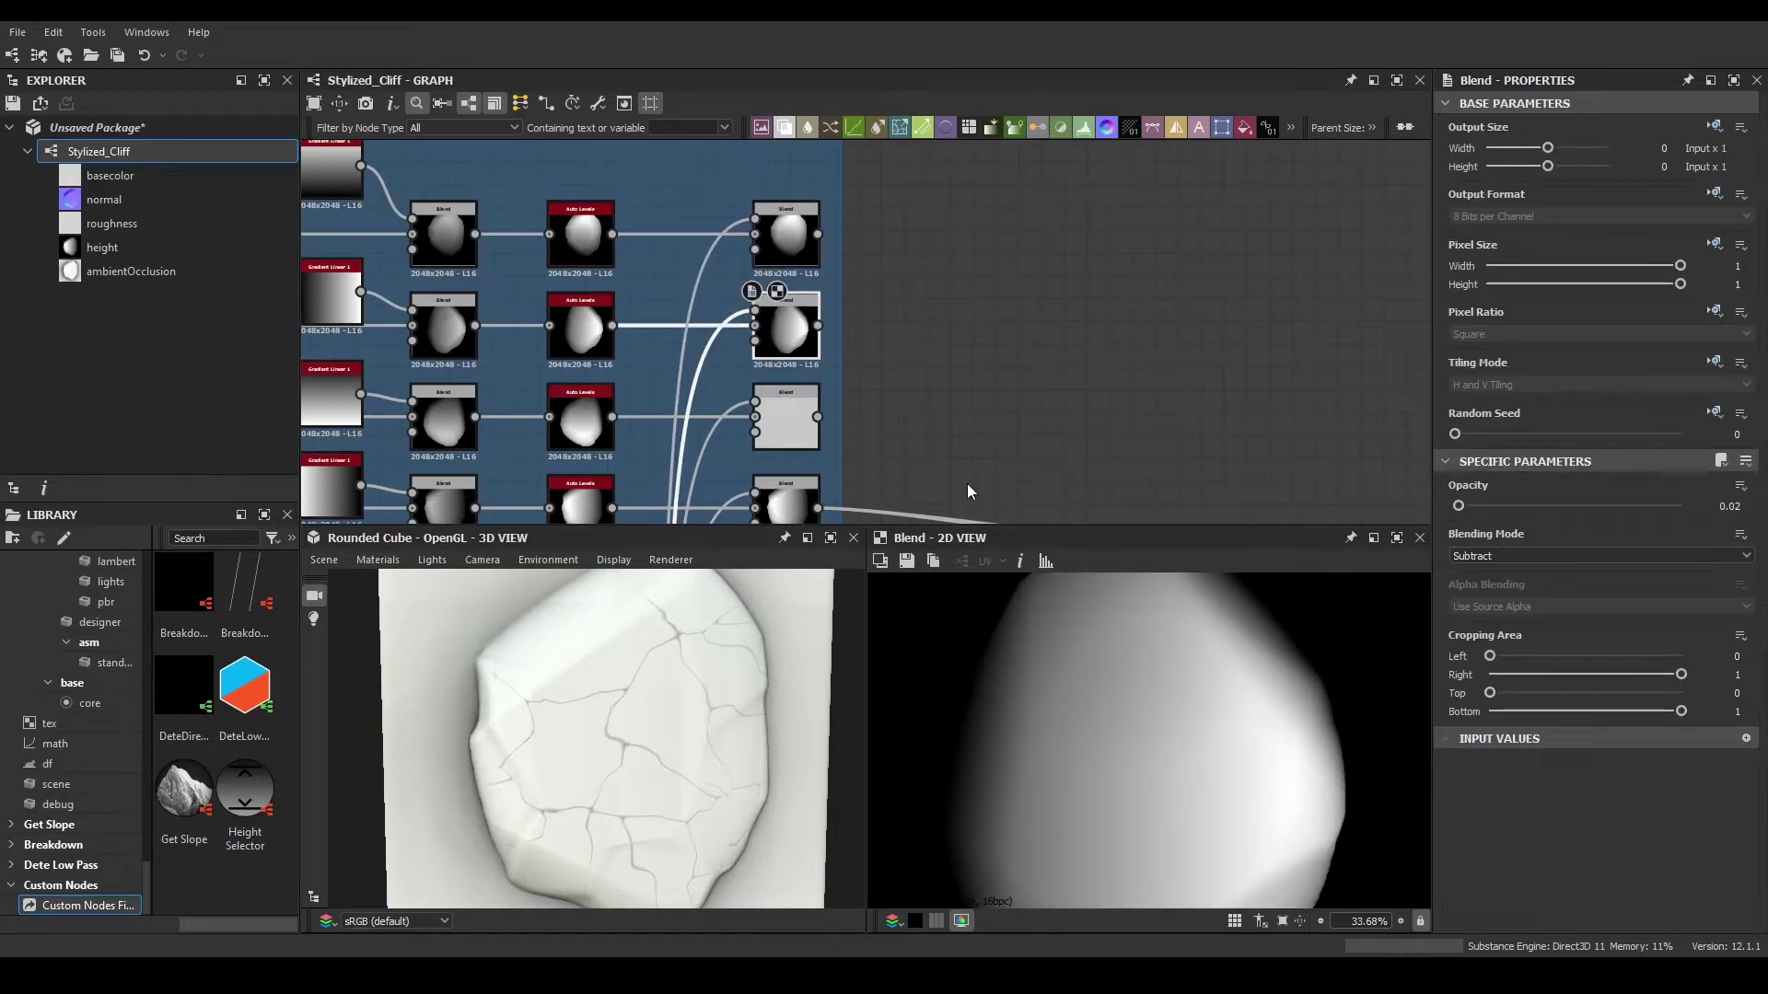
click(785, 416)
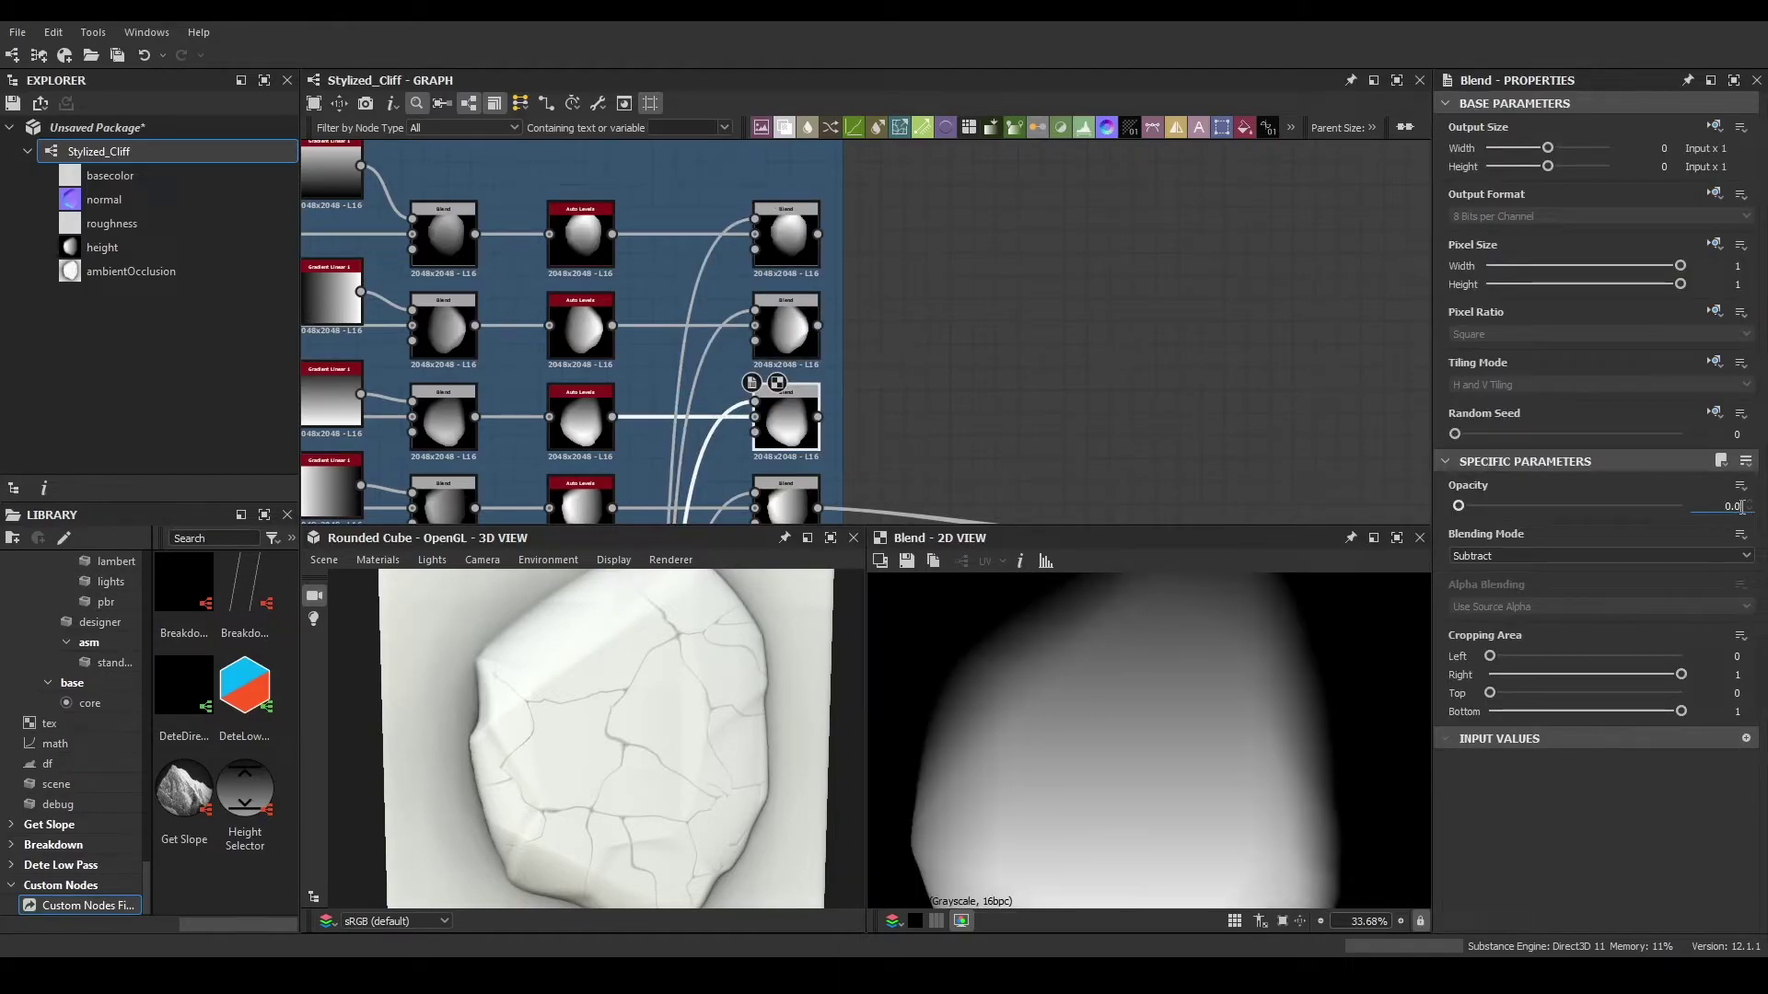
click(785, 502)
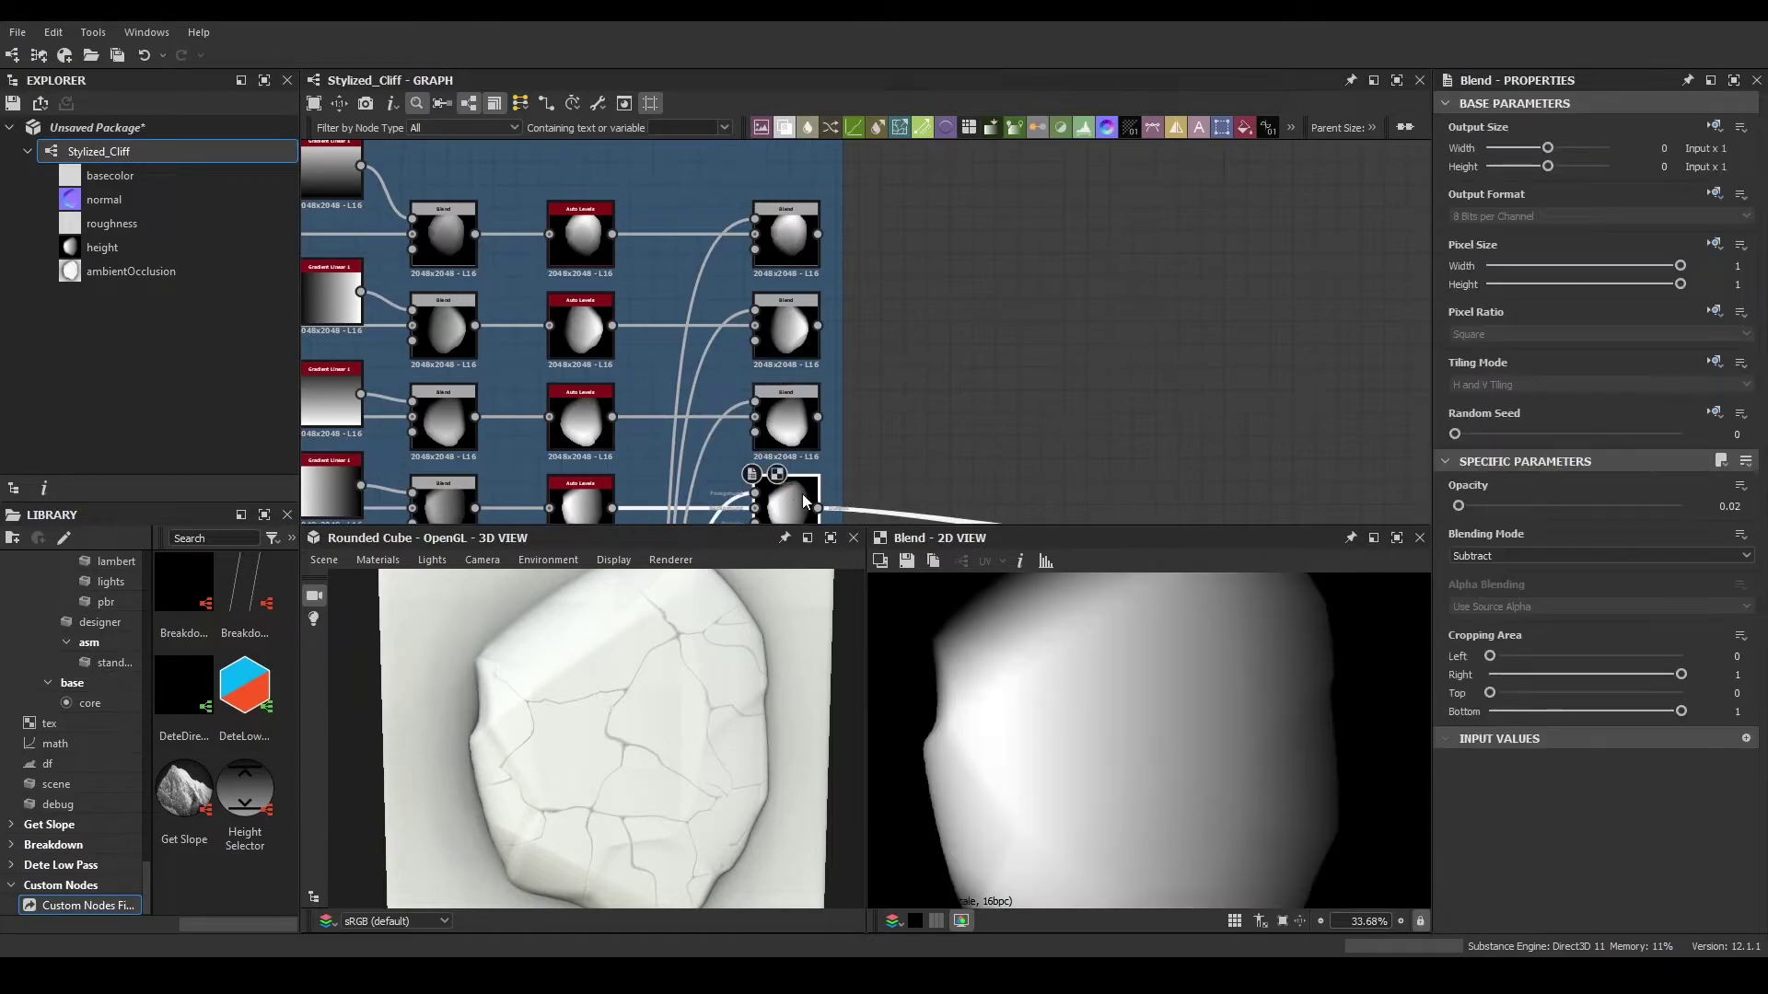
click(1741, 504)
key(BackSpace)
text(3)
key(Return)
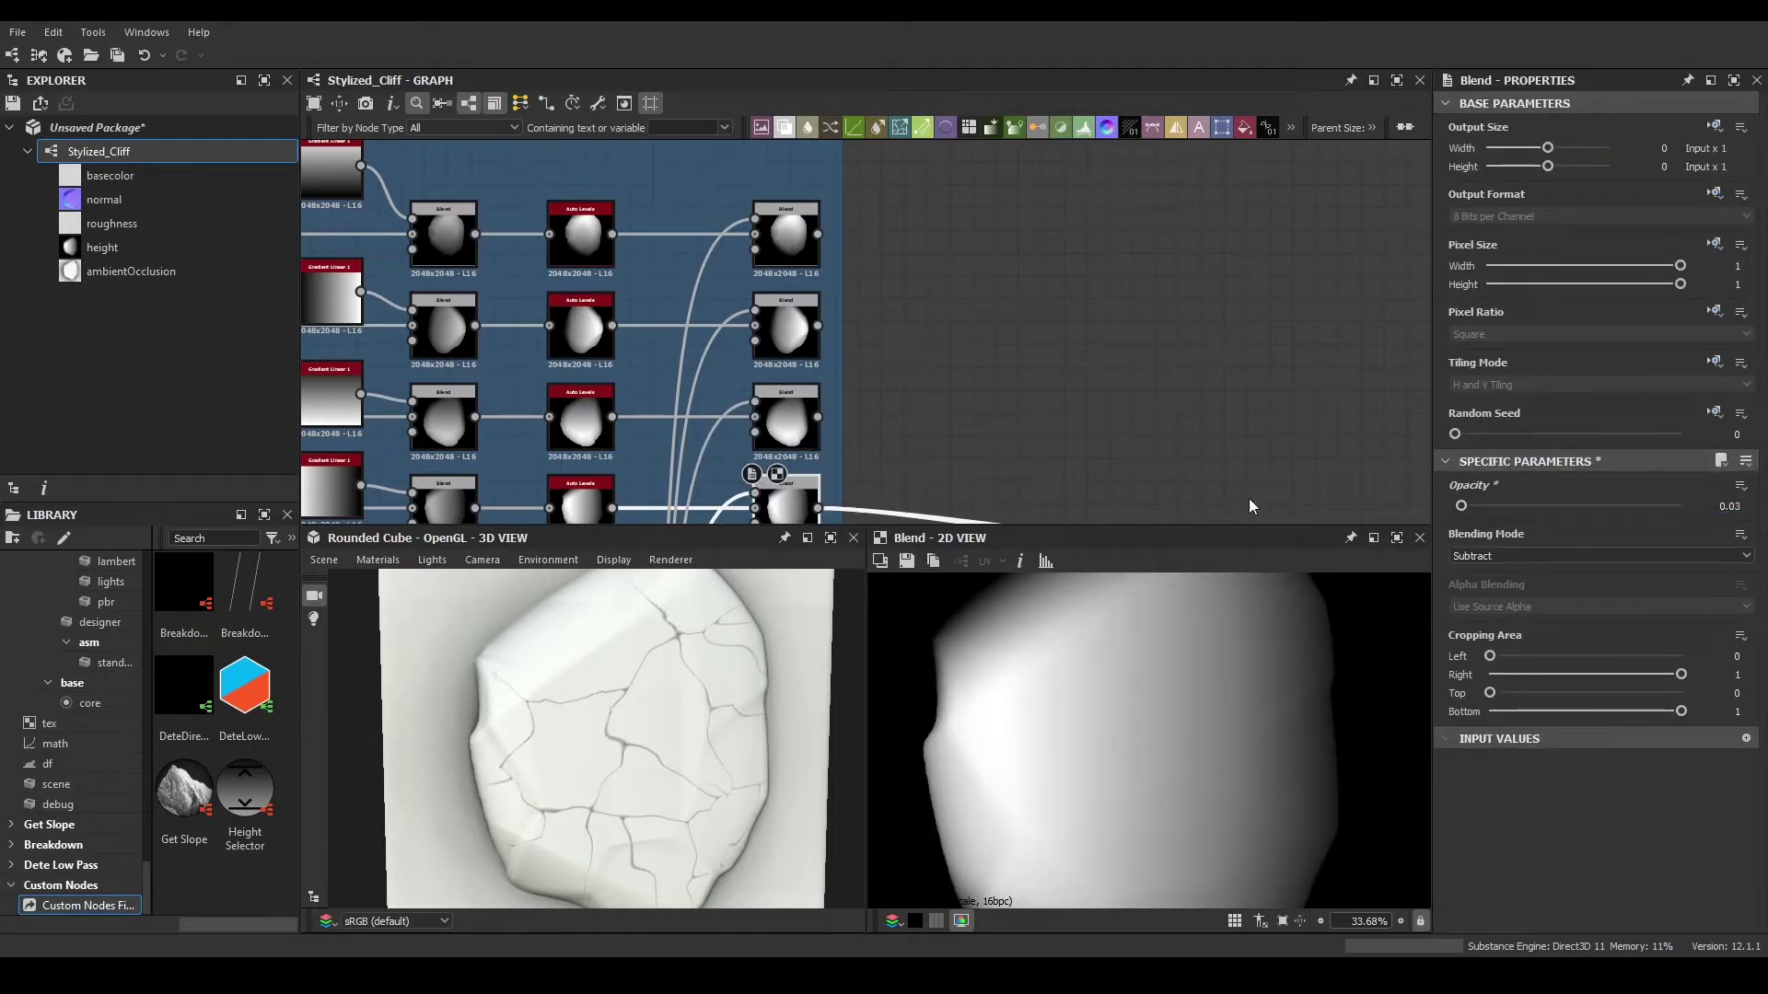
- Add a Tile Sampler node in the free space beside the four tile Blends
scroll(636, 667, down, 3)
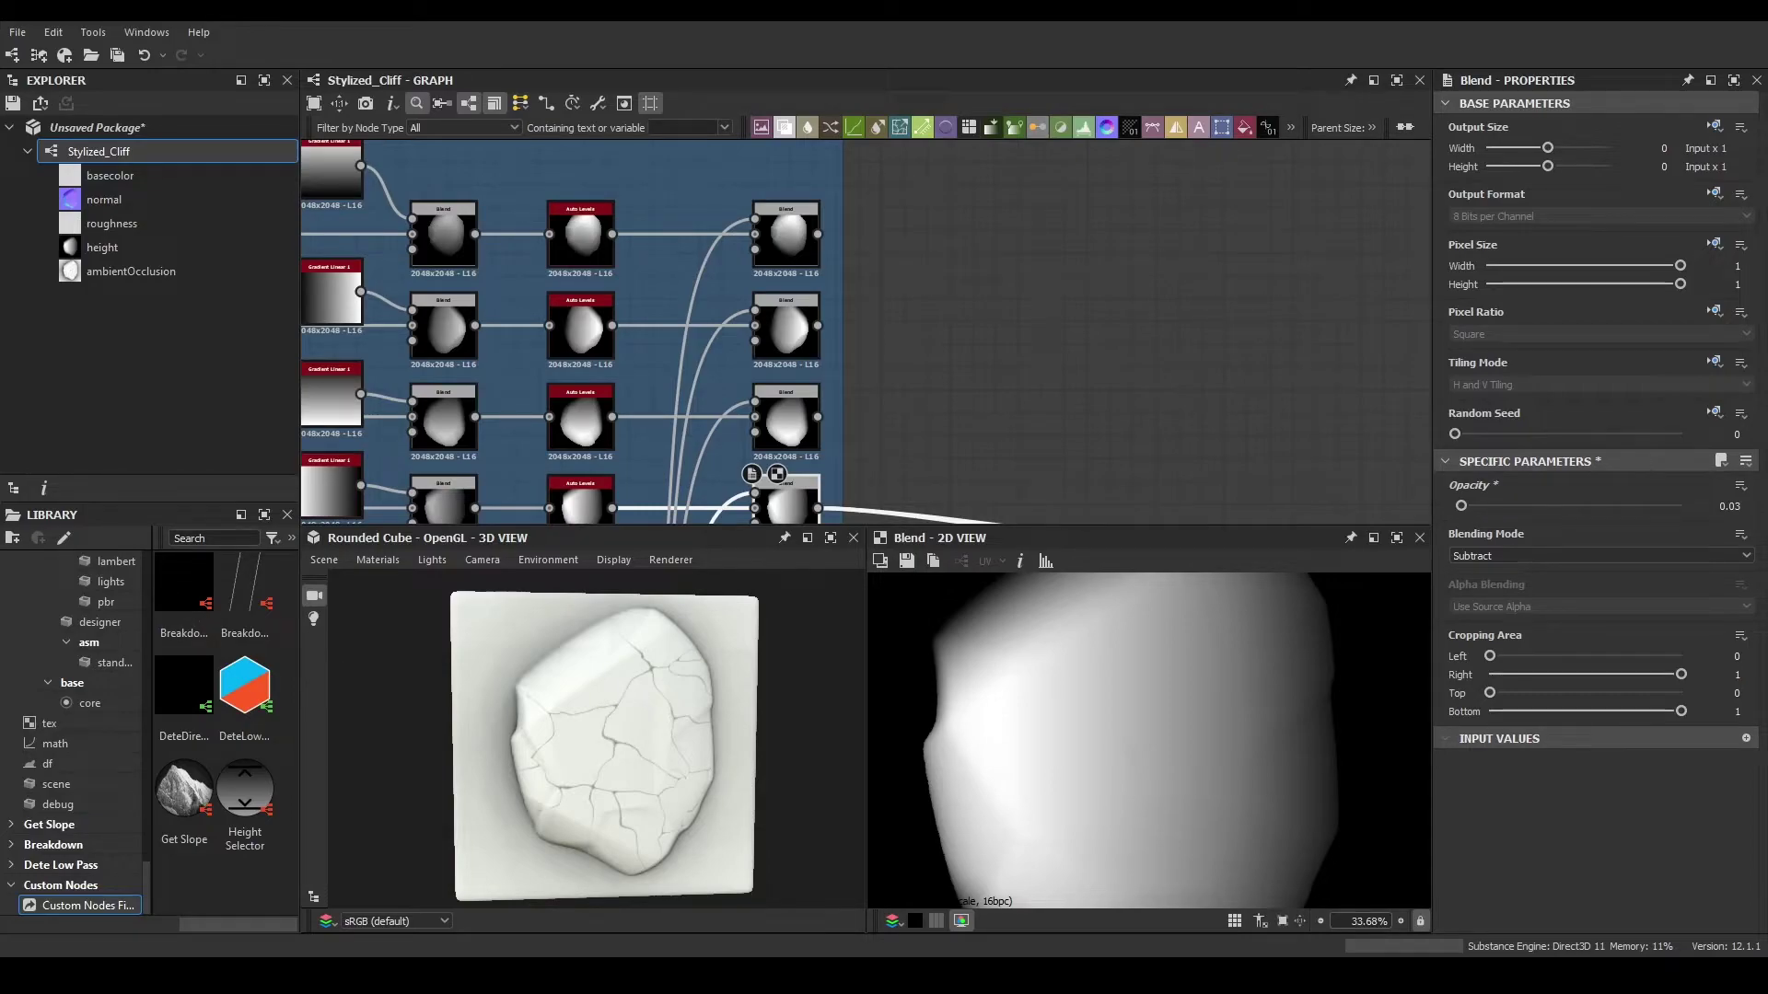
middle_drag(1040, 374, 810, 311)
key(space)
text(tile samp)
key(Return)
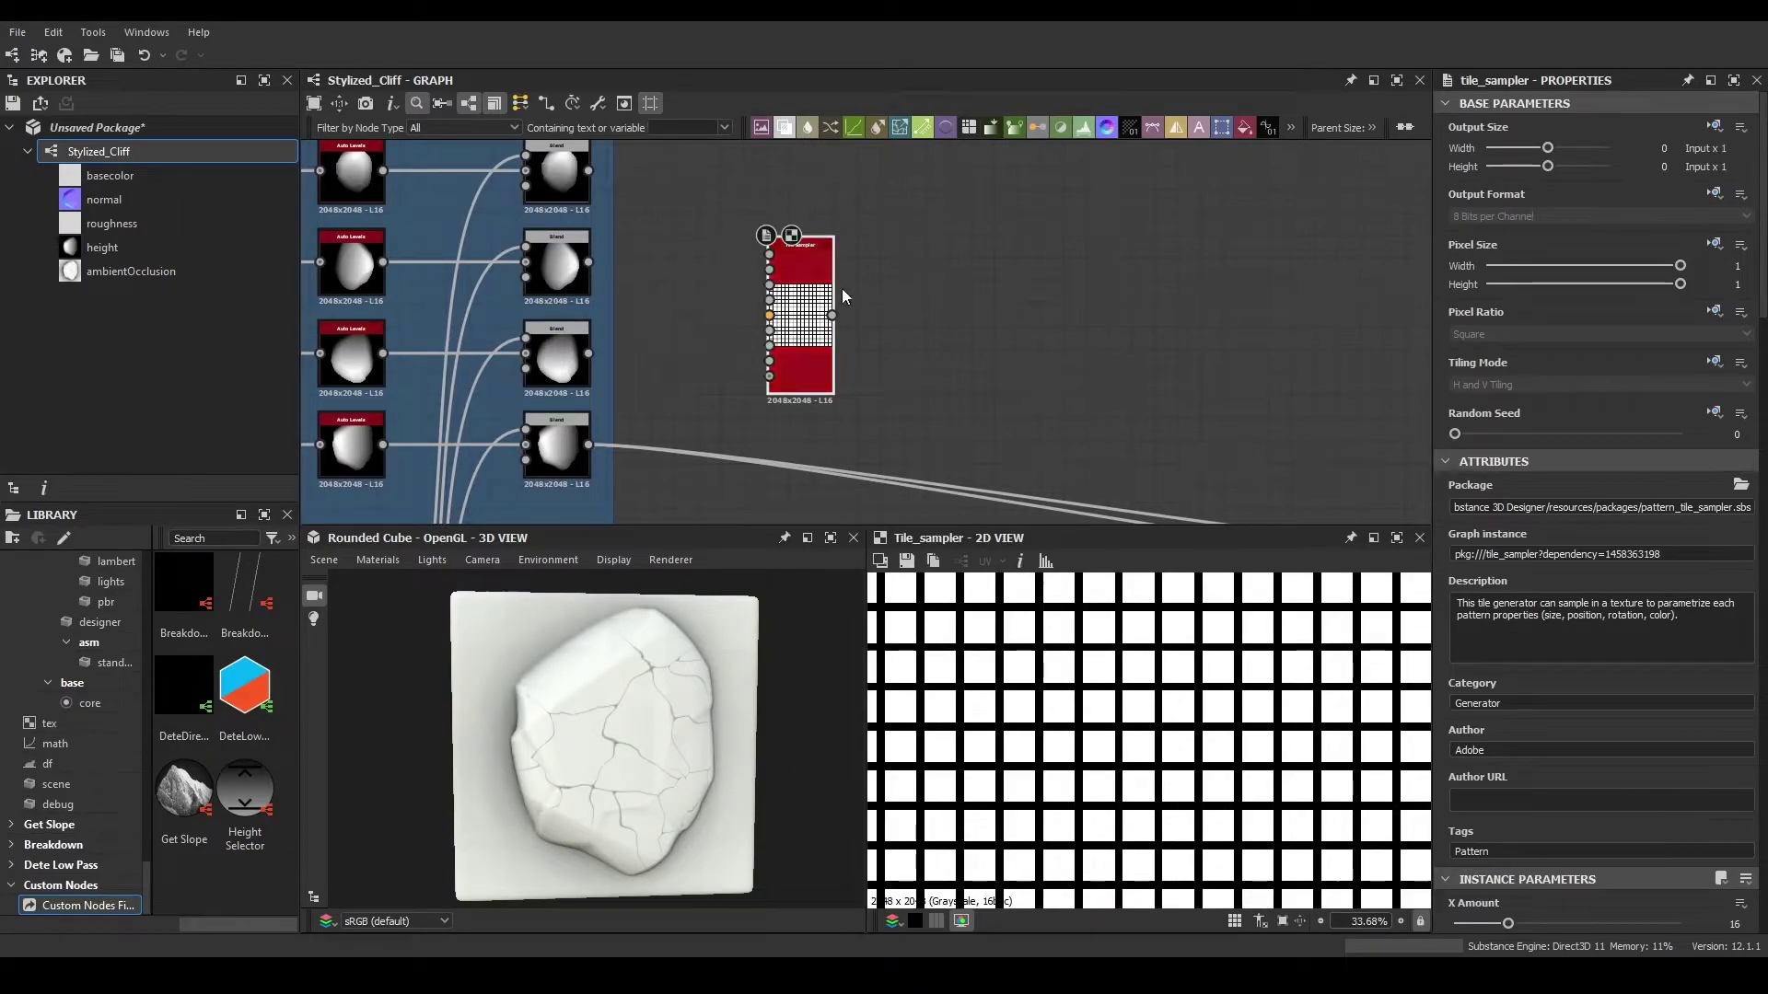
drag(814, 288, 788, 266)
- Set the Tile Sampler's X Amount and Y Amount to 5
scroll(1614, 795, down, 2)
click(1721, 813)
text(5)
key(Tab)
text(5)
key(Return)
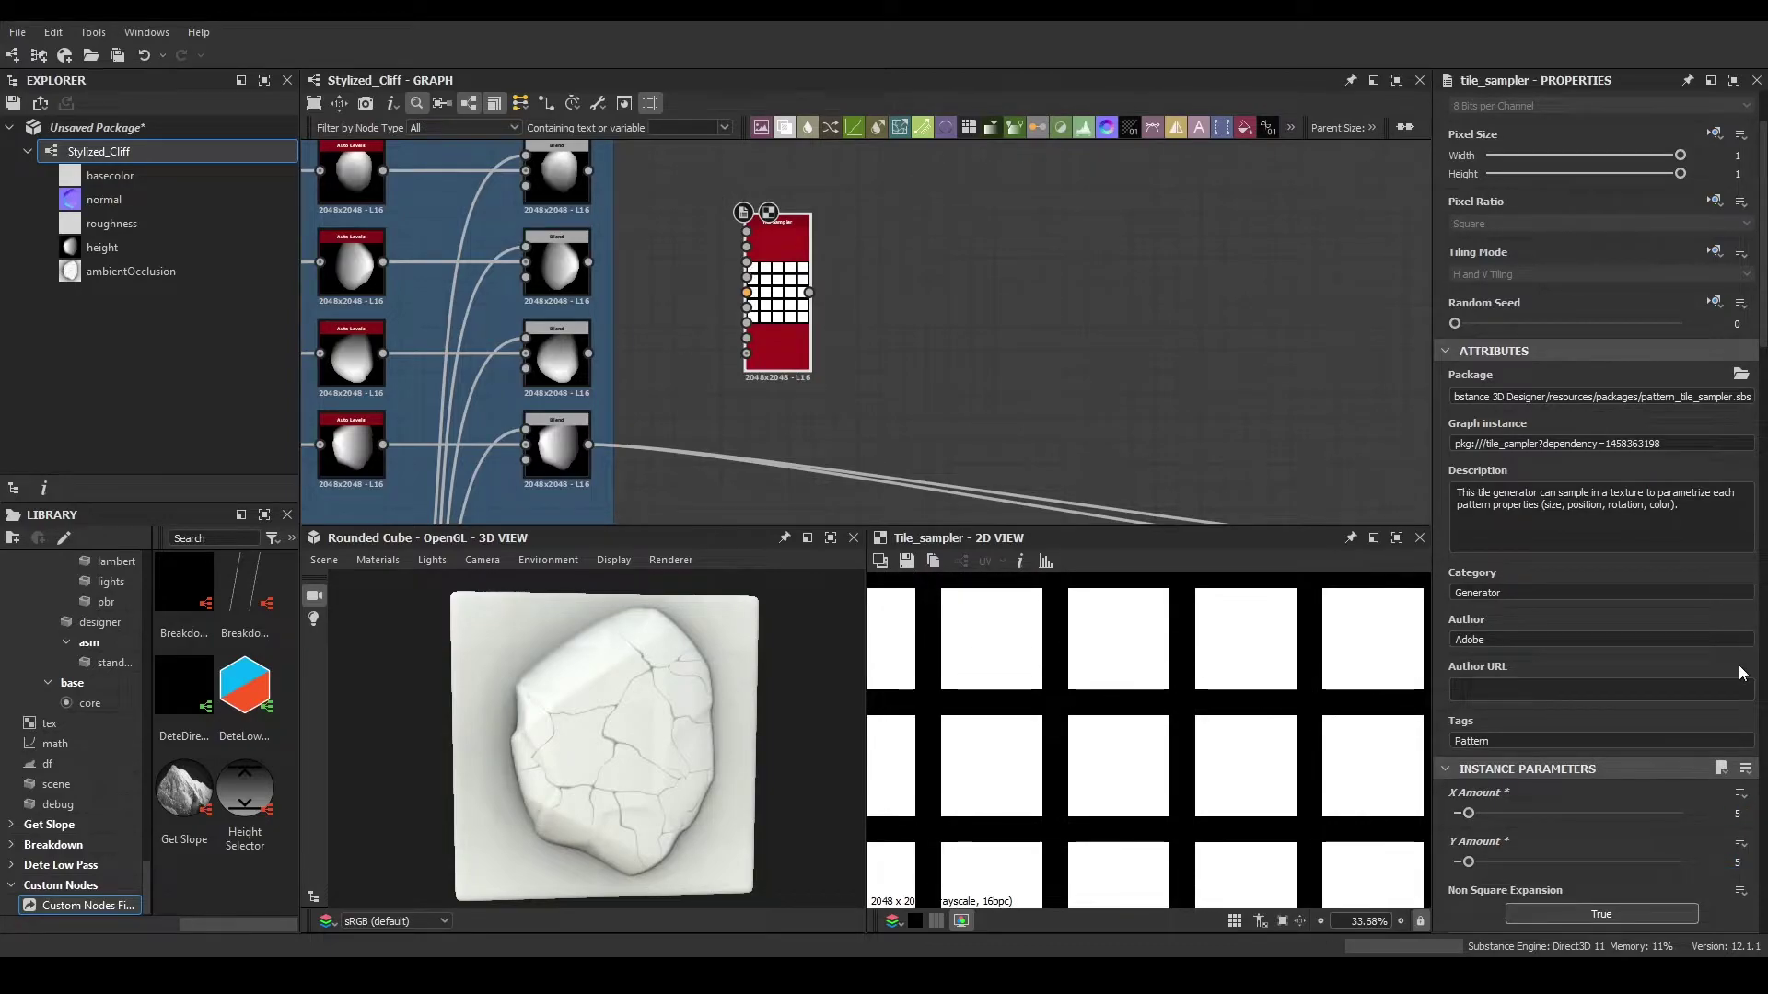
- Switch the Tile Sampler's pattern to Pattern Input and set the Pattern Input Number to 4
scroll(1436, 764, down, 5)
click(1505, 716)
click(1500, 728)
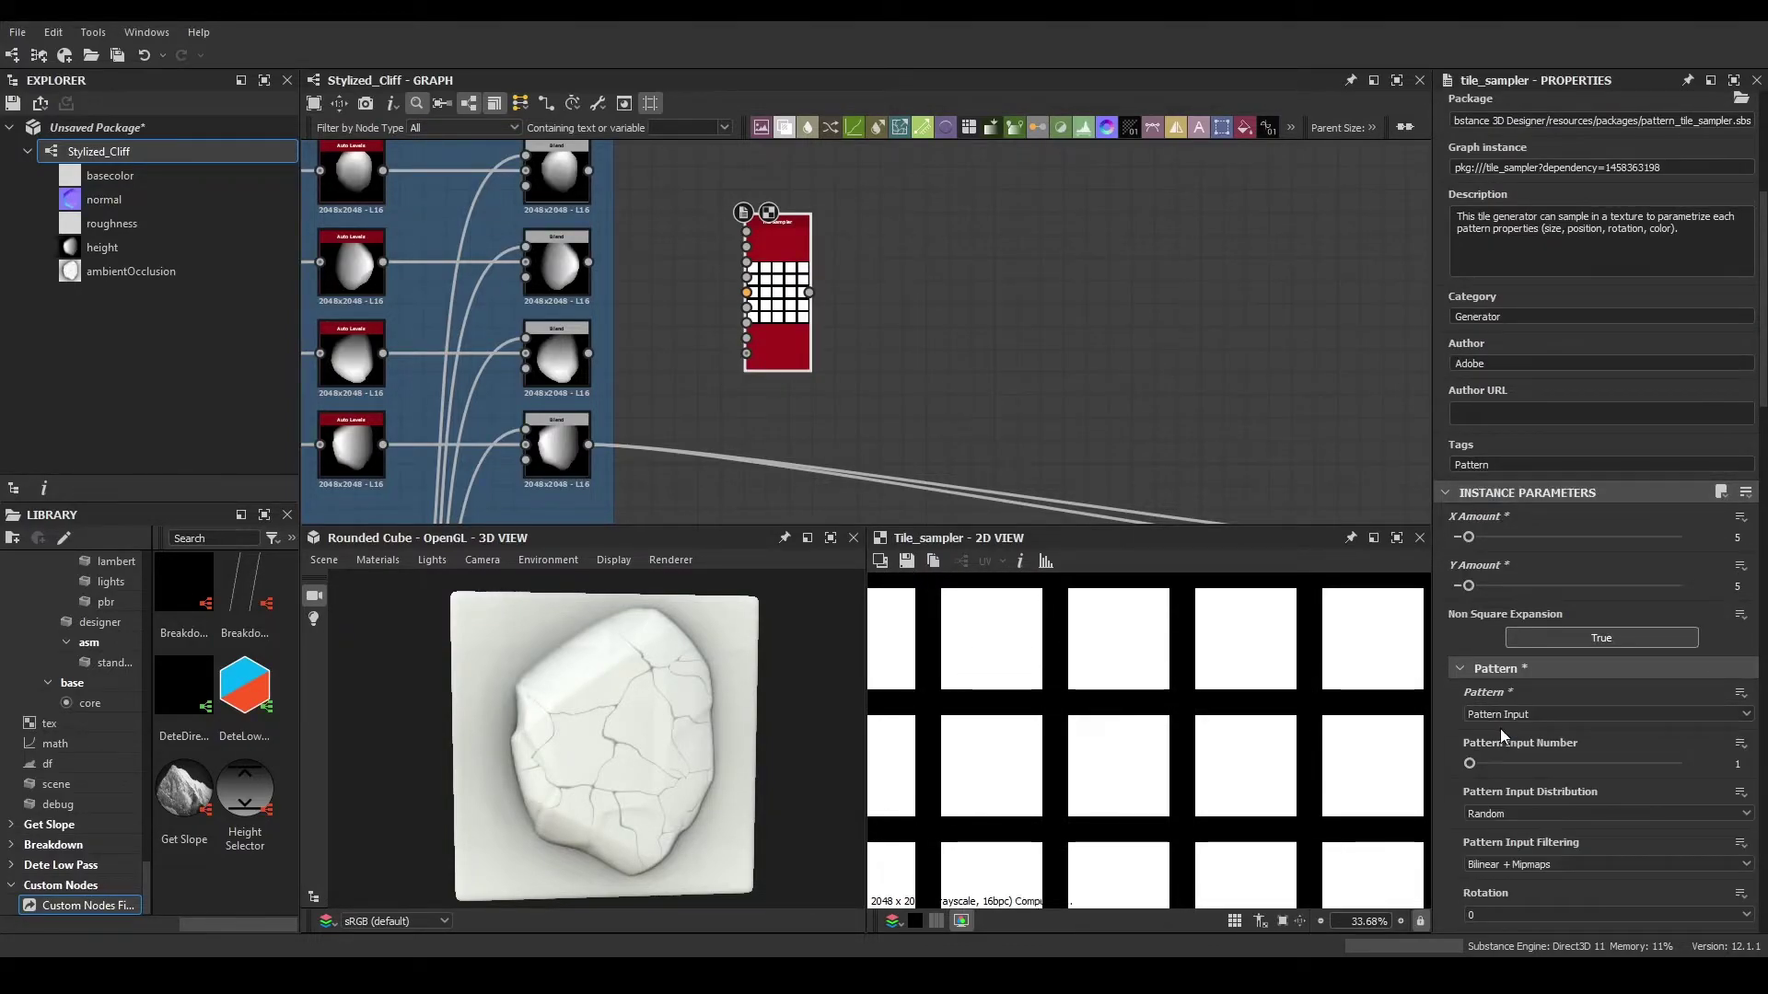
scroll(1529, 756, down, 1)
drag(1499, 709, 1605, 708)
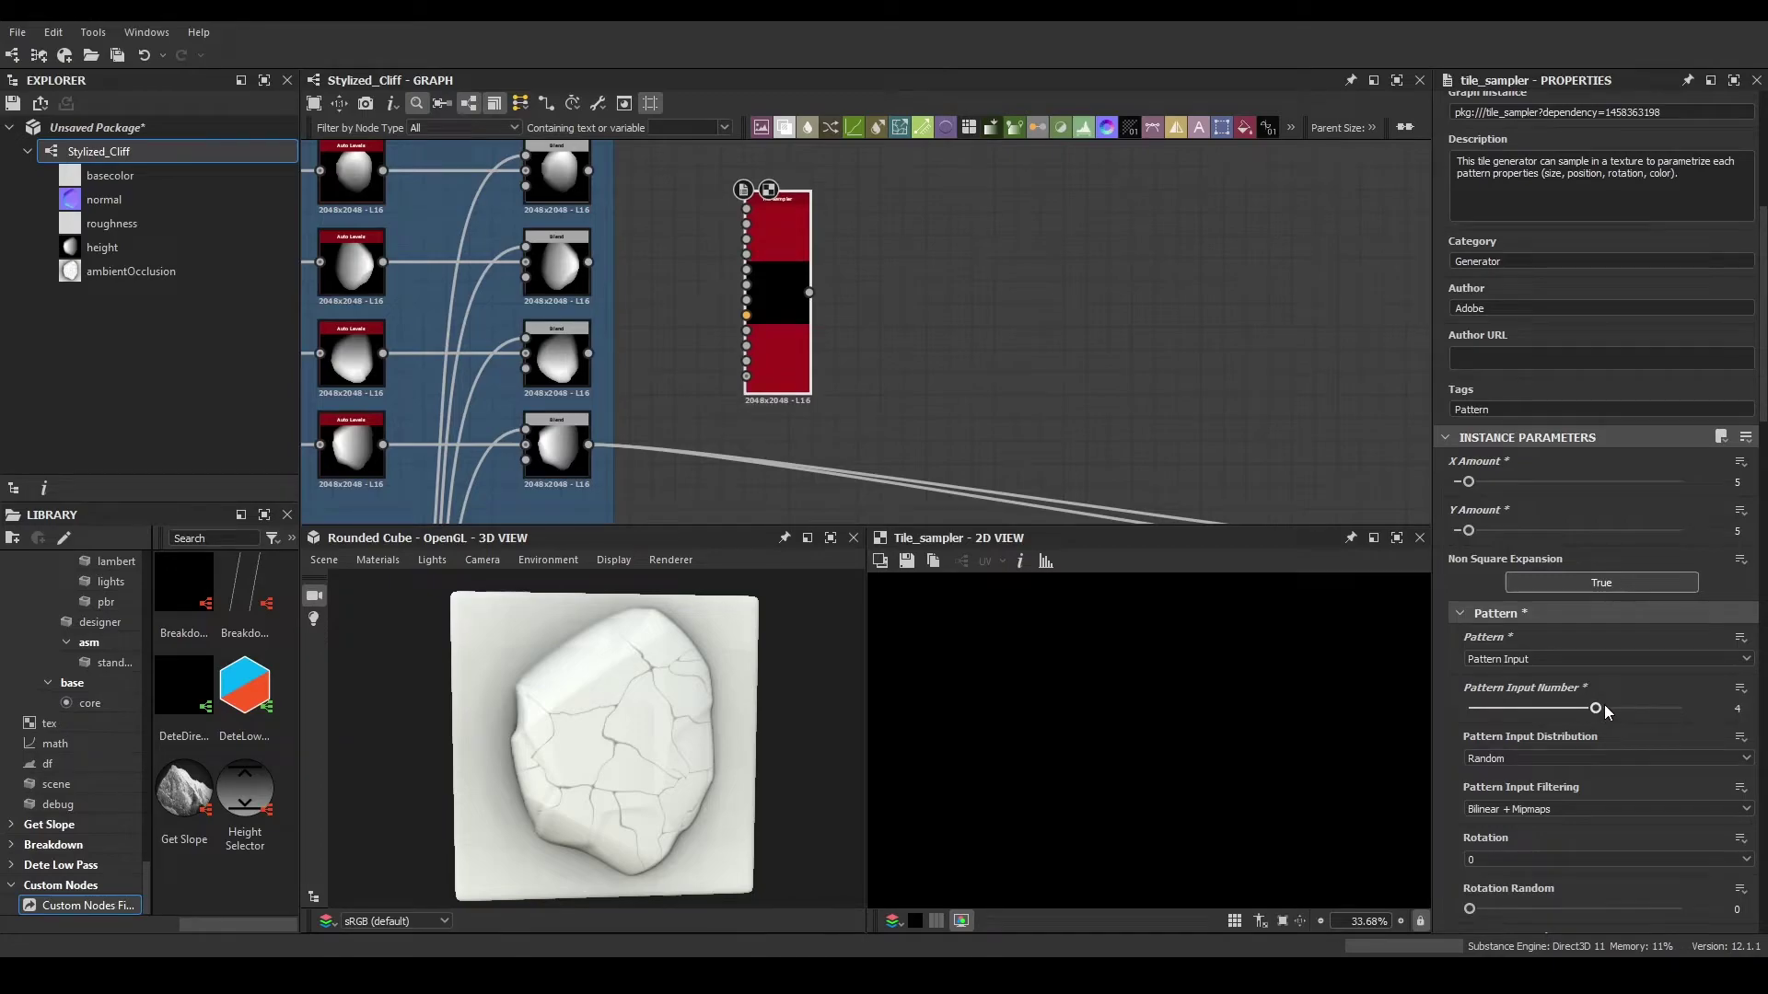
- Connect the four tile Blends in order to the four pattern inputs of the Tile Sampler
middle_drag(593, 226, 635, 273)
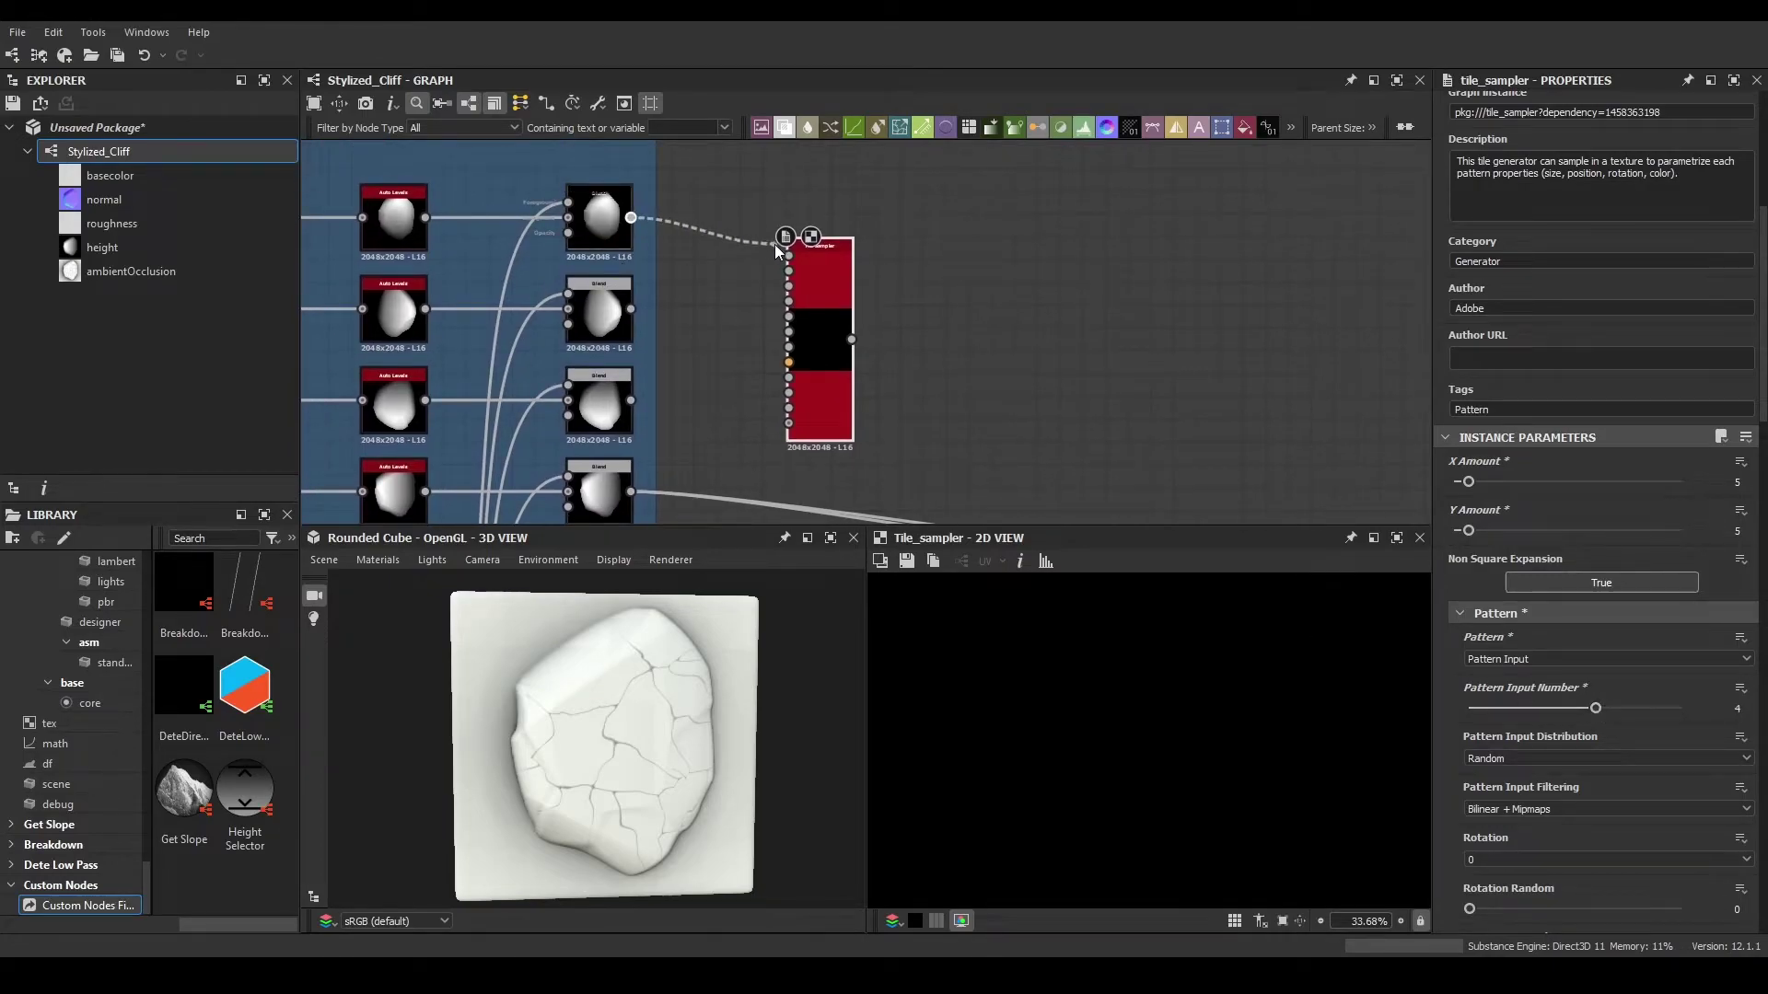
drag(773, 244, 789, 269)
drag(630, 400, 789, 285)
drag(665, 417, 631, 492)
middle_drag(918, 454, 868, 398)
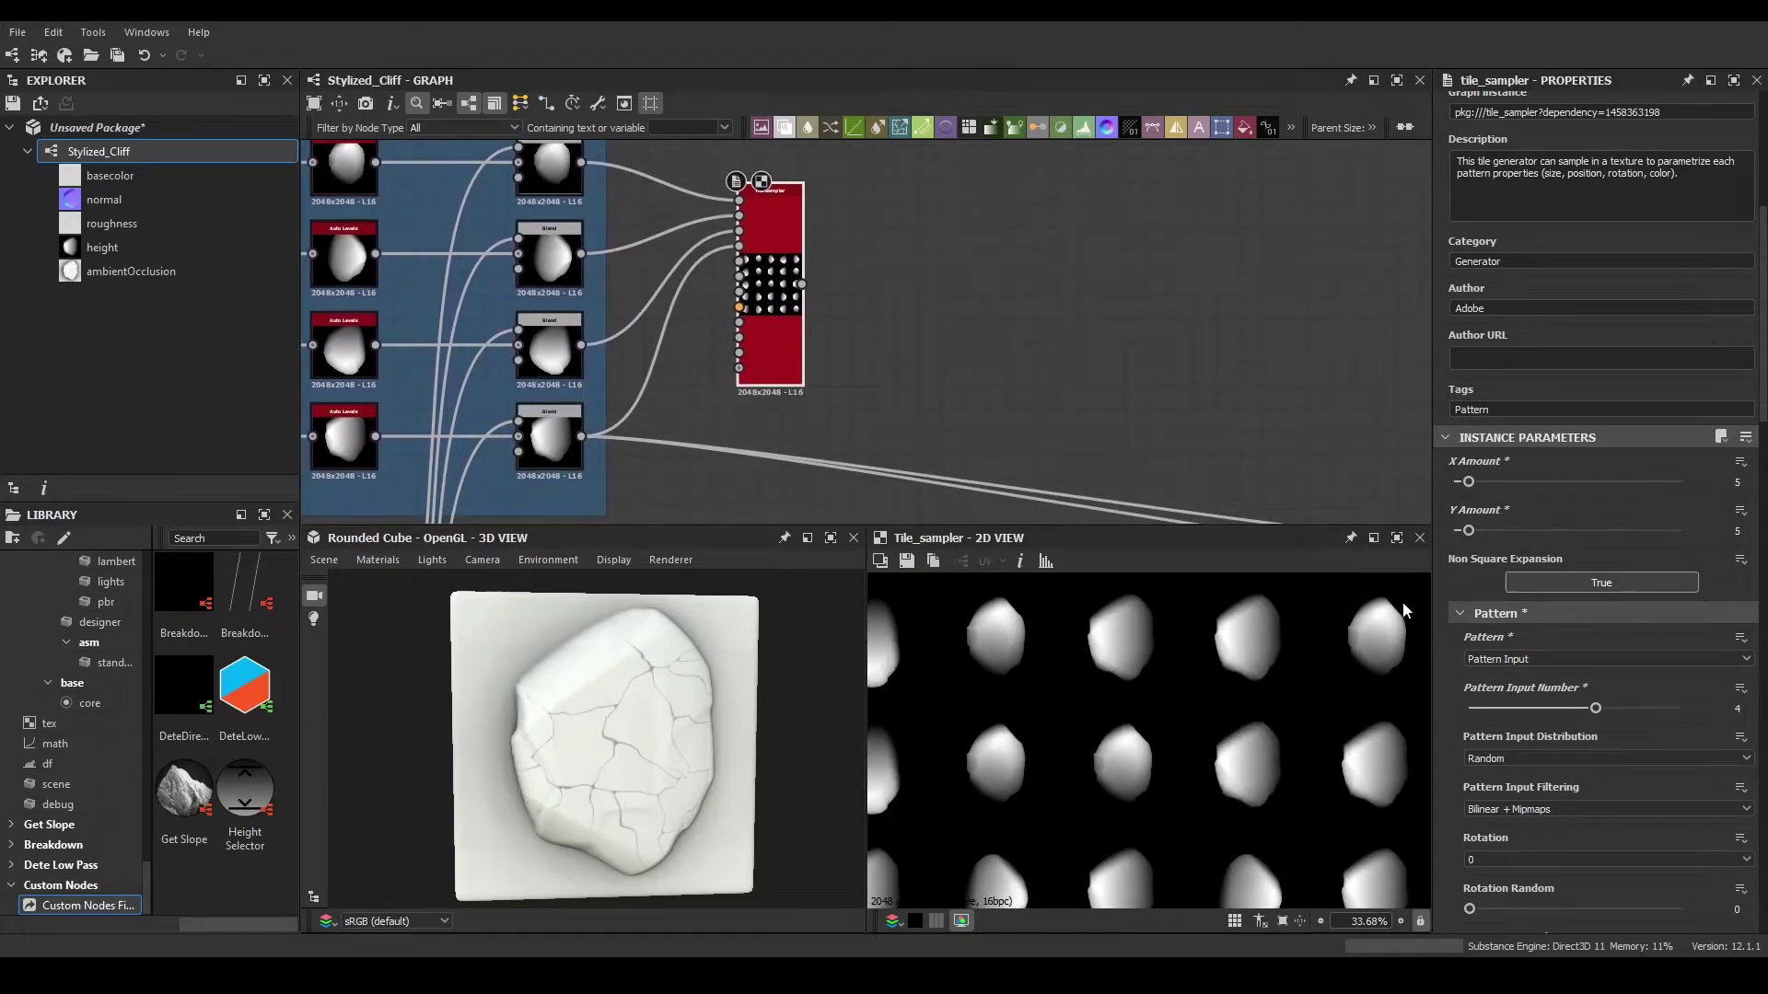
- Try a Size Y of 2 on the Tile Sampler and set it back to 1
scroll(1477, 566, down, 5)
scroll(1477, 567, down, 2)
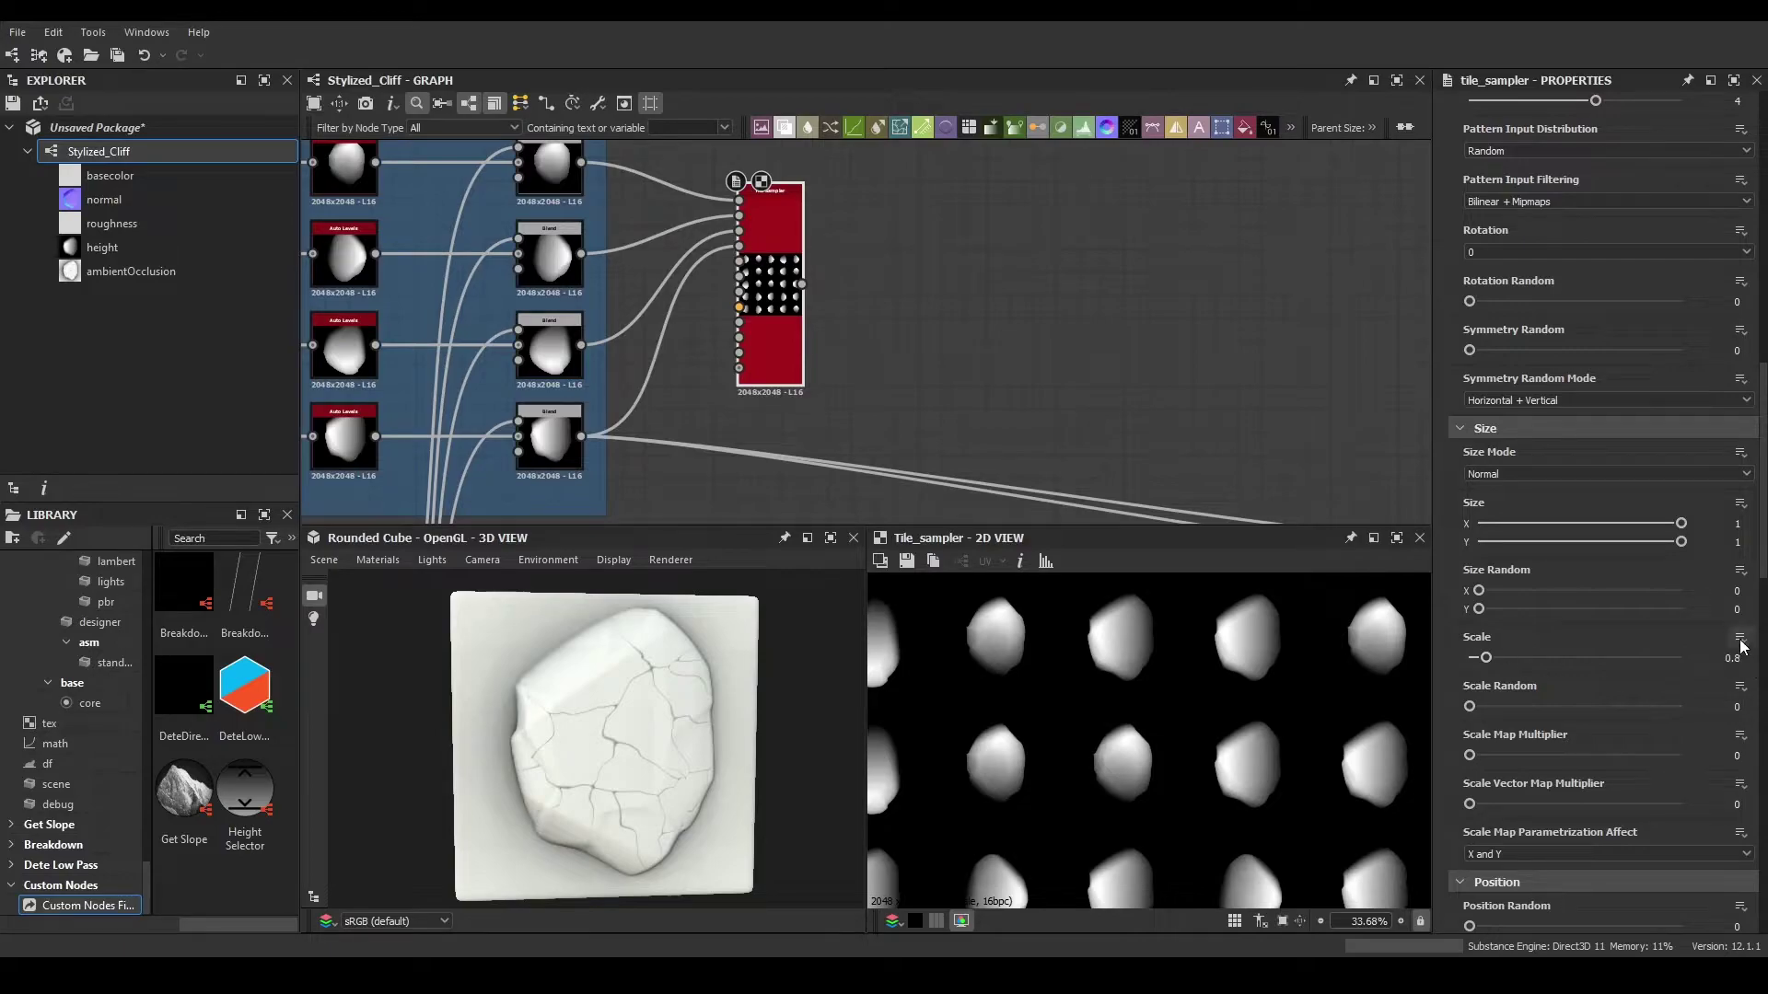
scroll(1312, 692, down, 2)
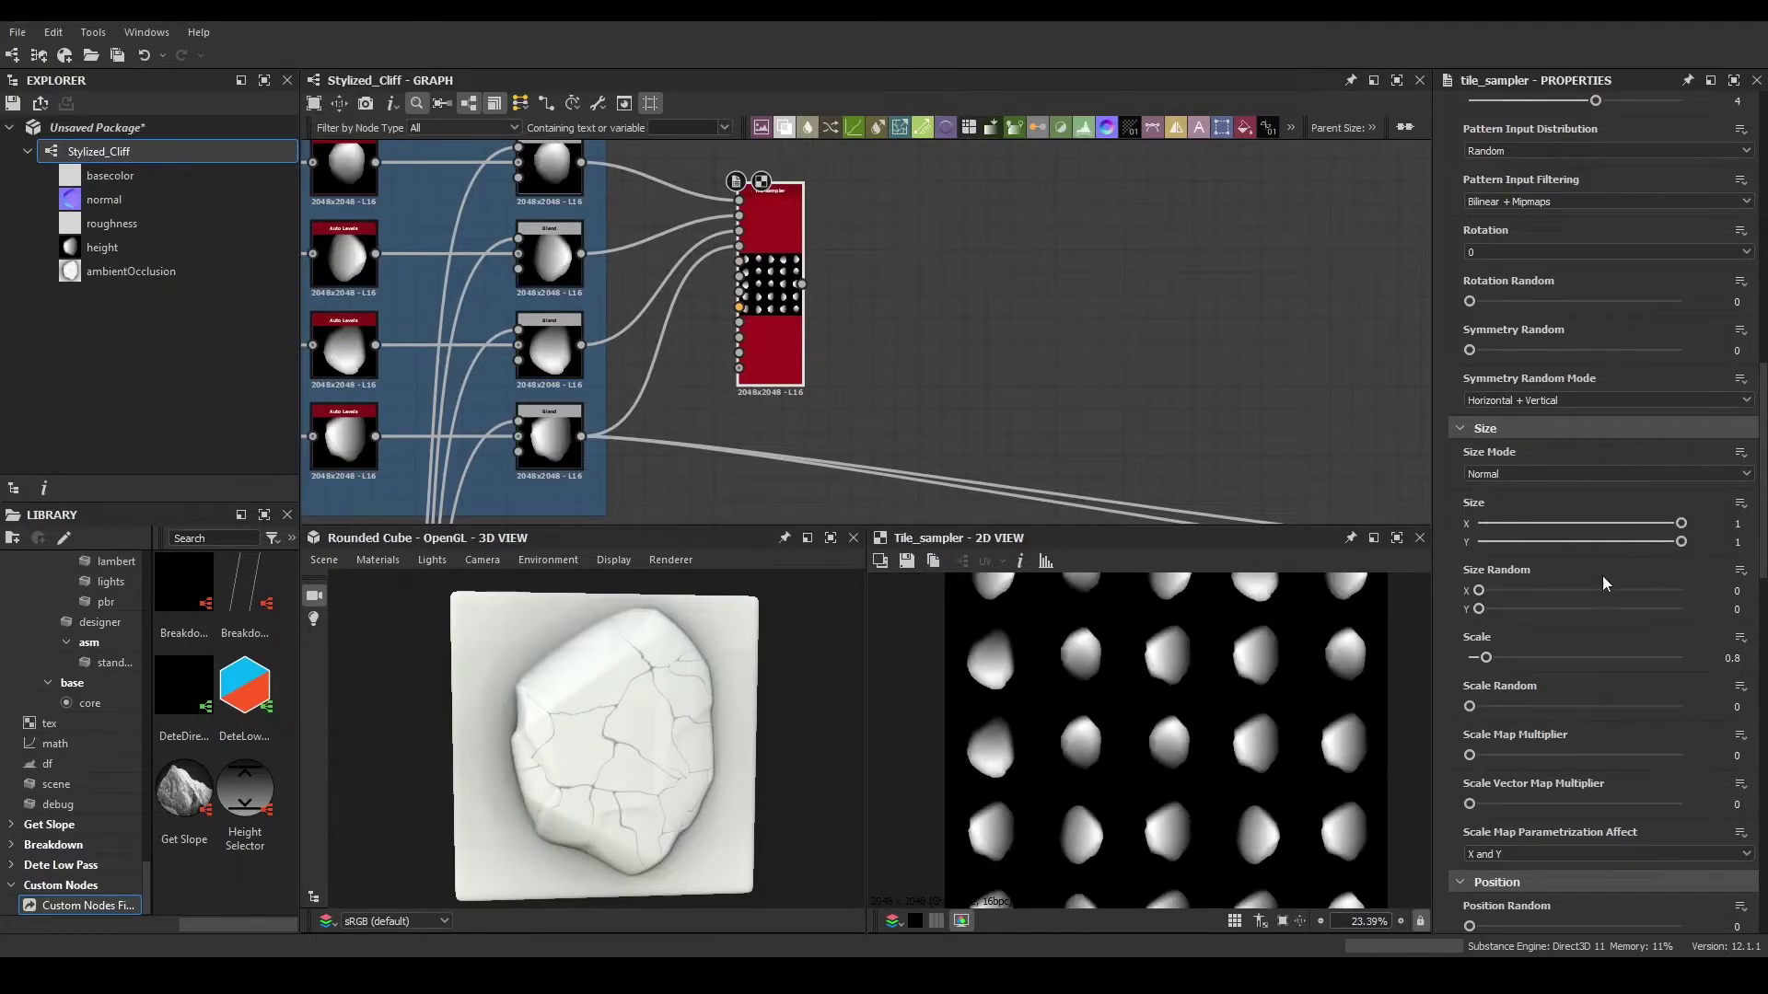
click(1751, 538)
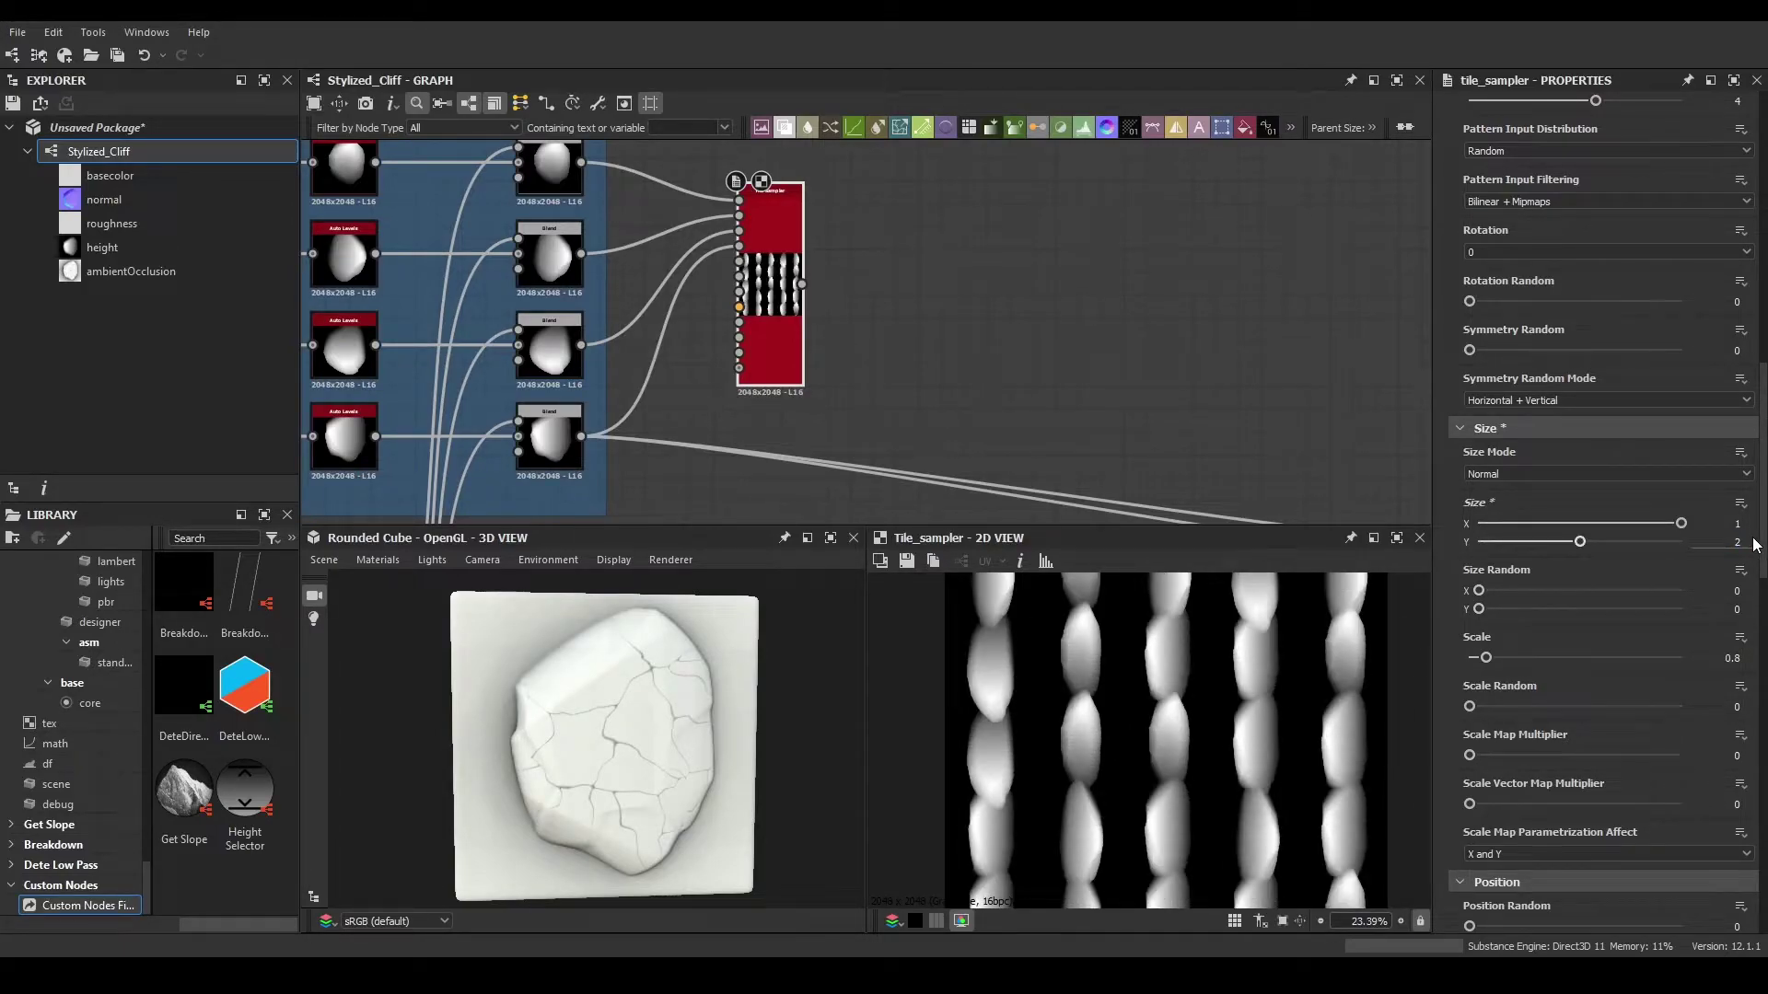
double_click(1738, 541)
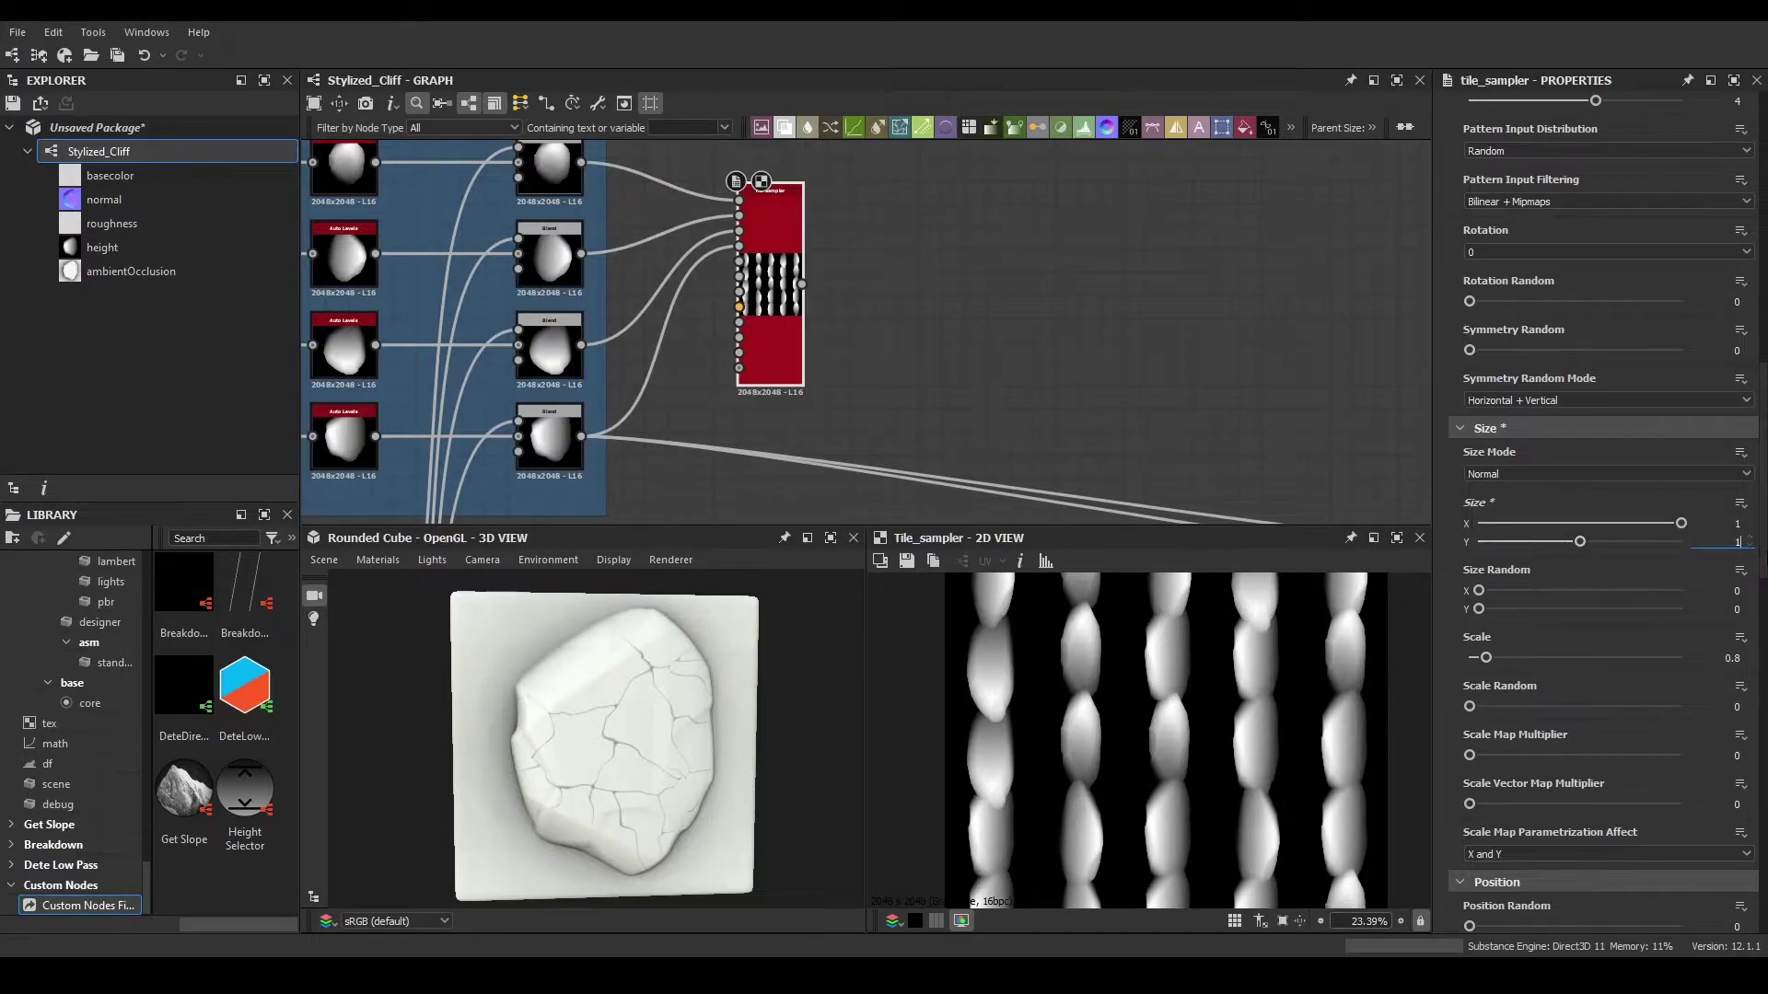
text(1)
key(Return)
- Widen the Tile Sampler's pattern by trying a Size X of 2 and settling on 1.5
double_click(1737, 523)
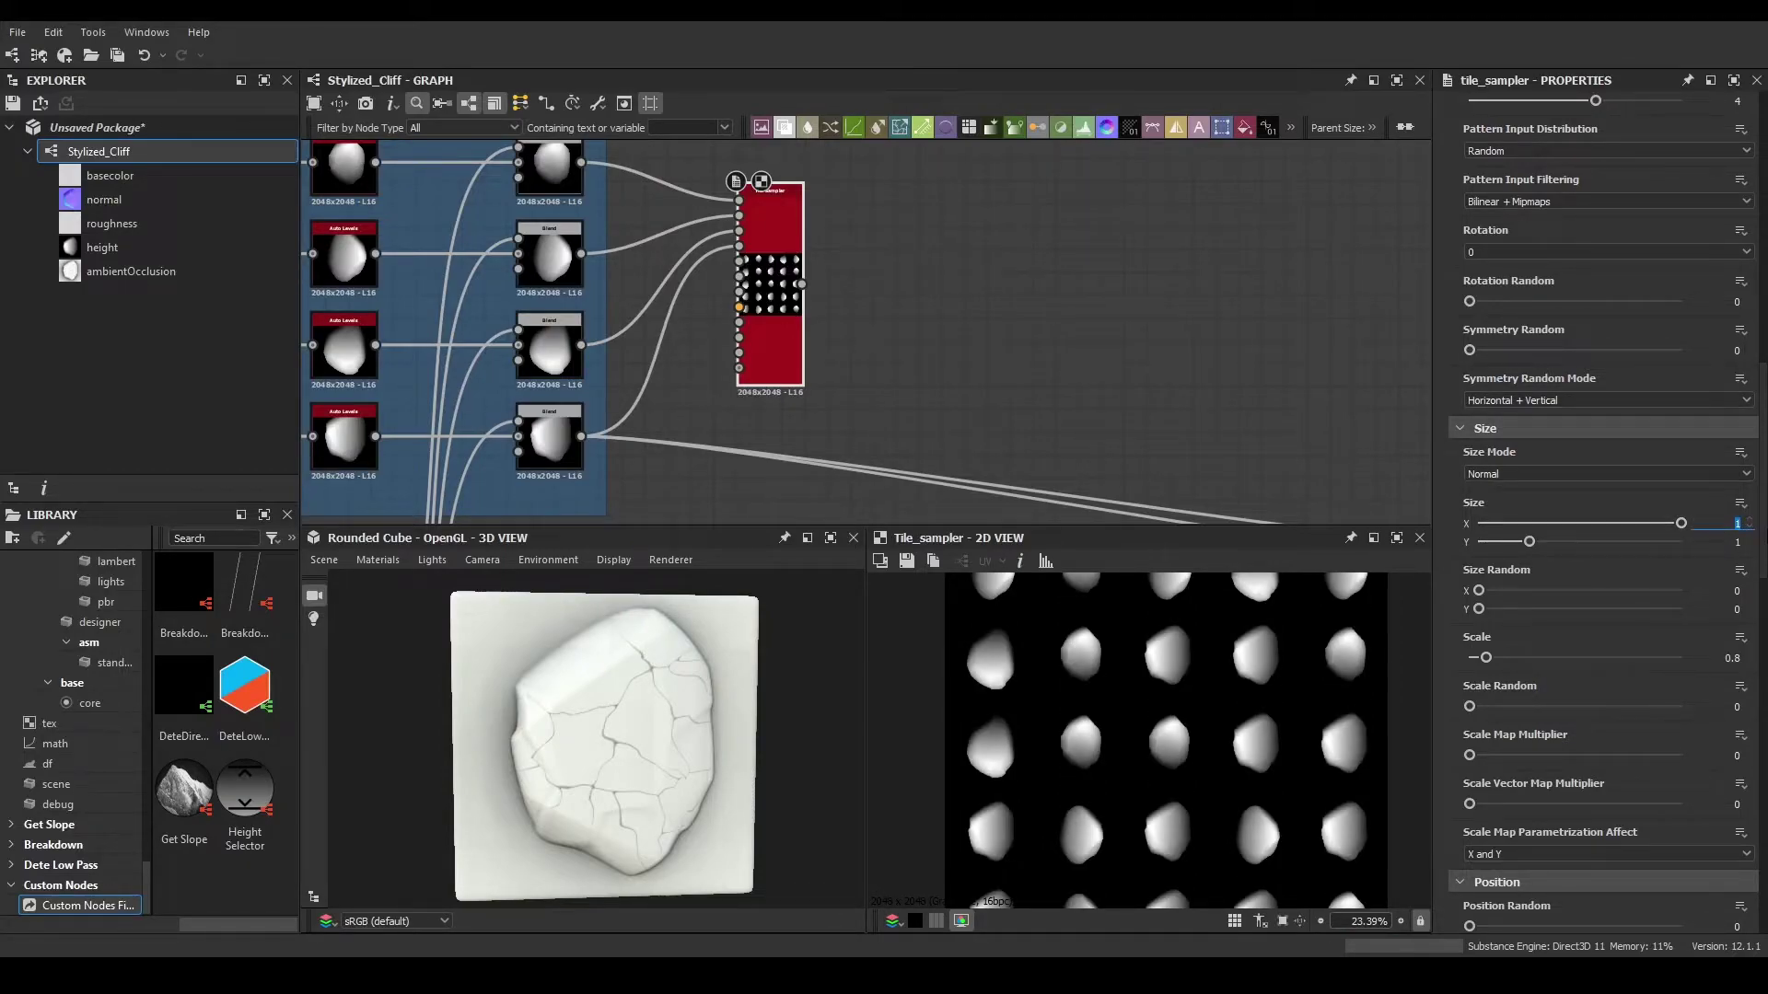
text(2)
key(Return)
scroll(1275, 736, down, 1)
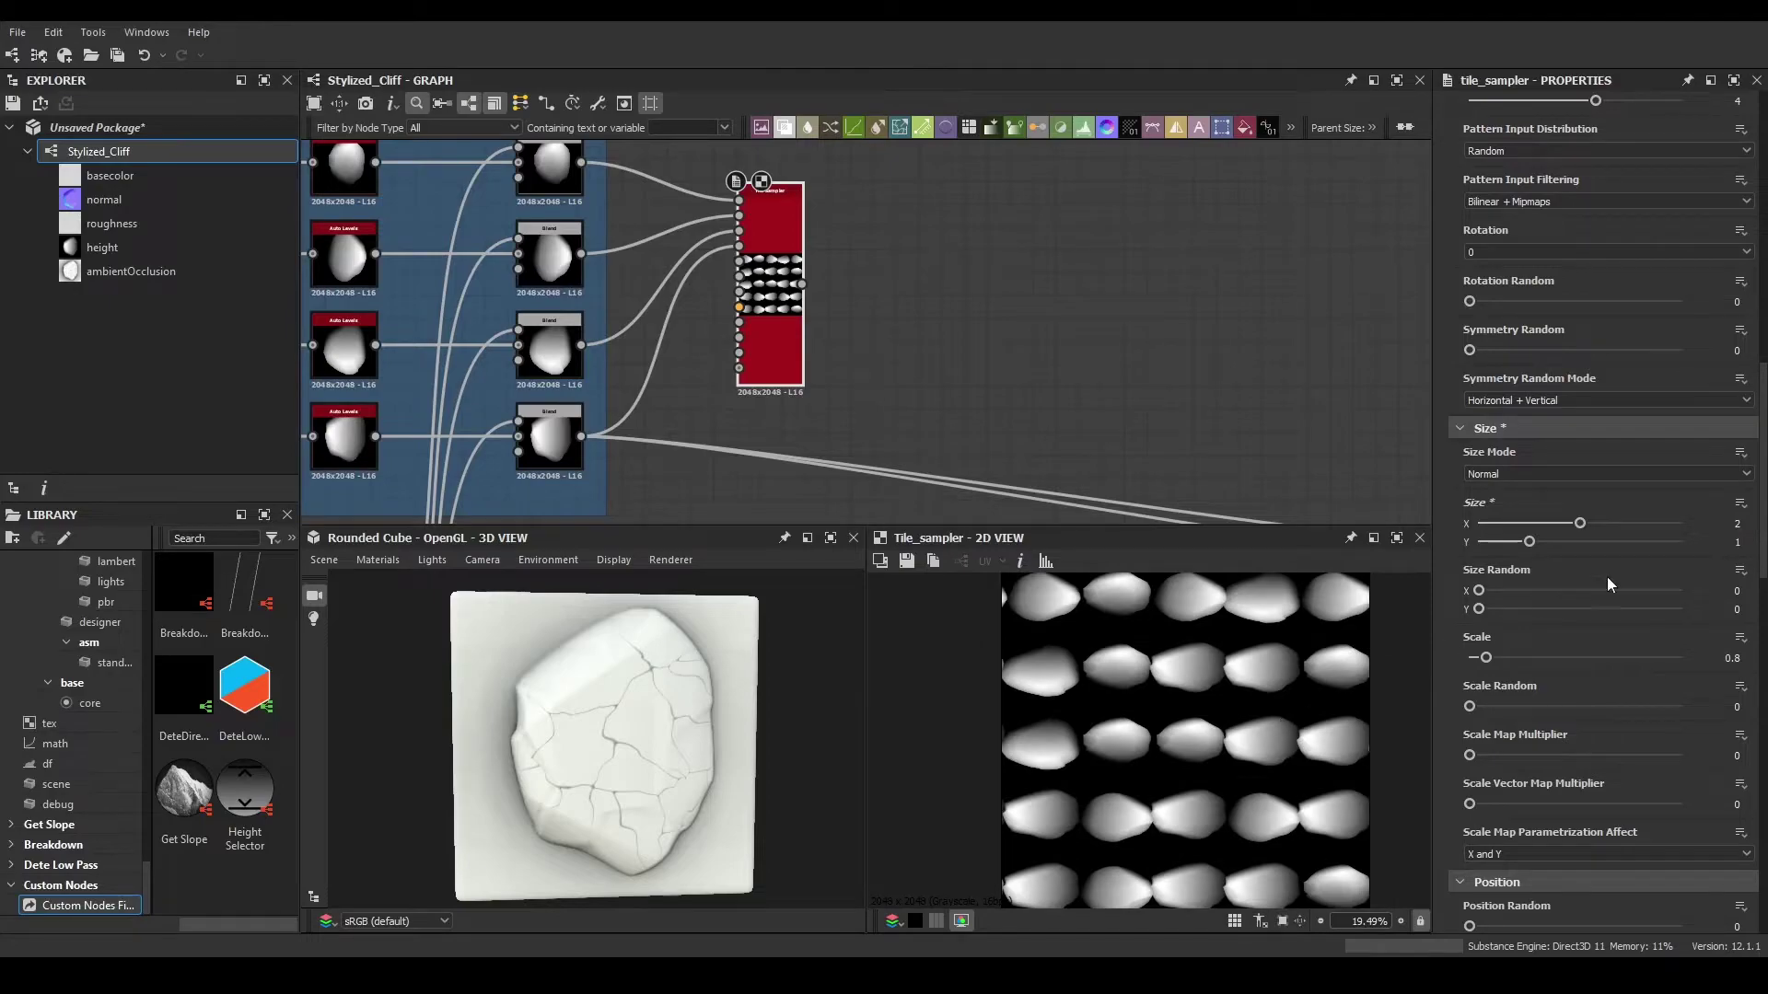
double_click(1737, 523)
text(1.5)
key(Return)
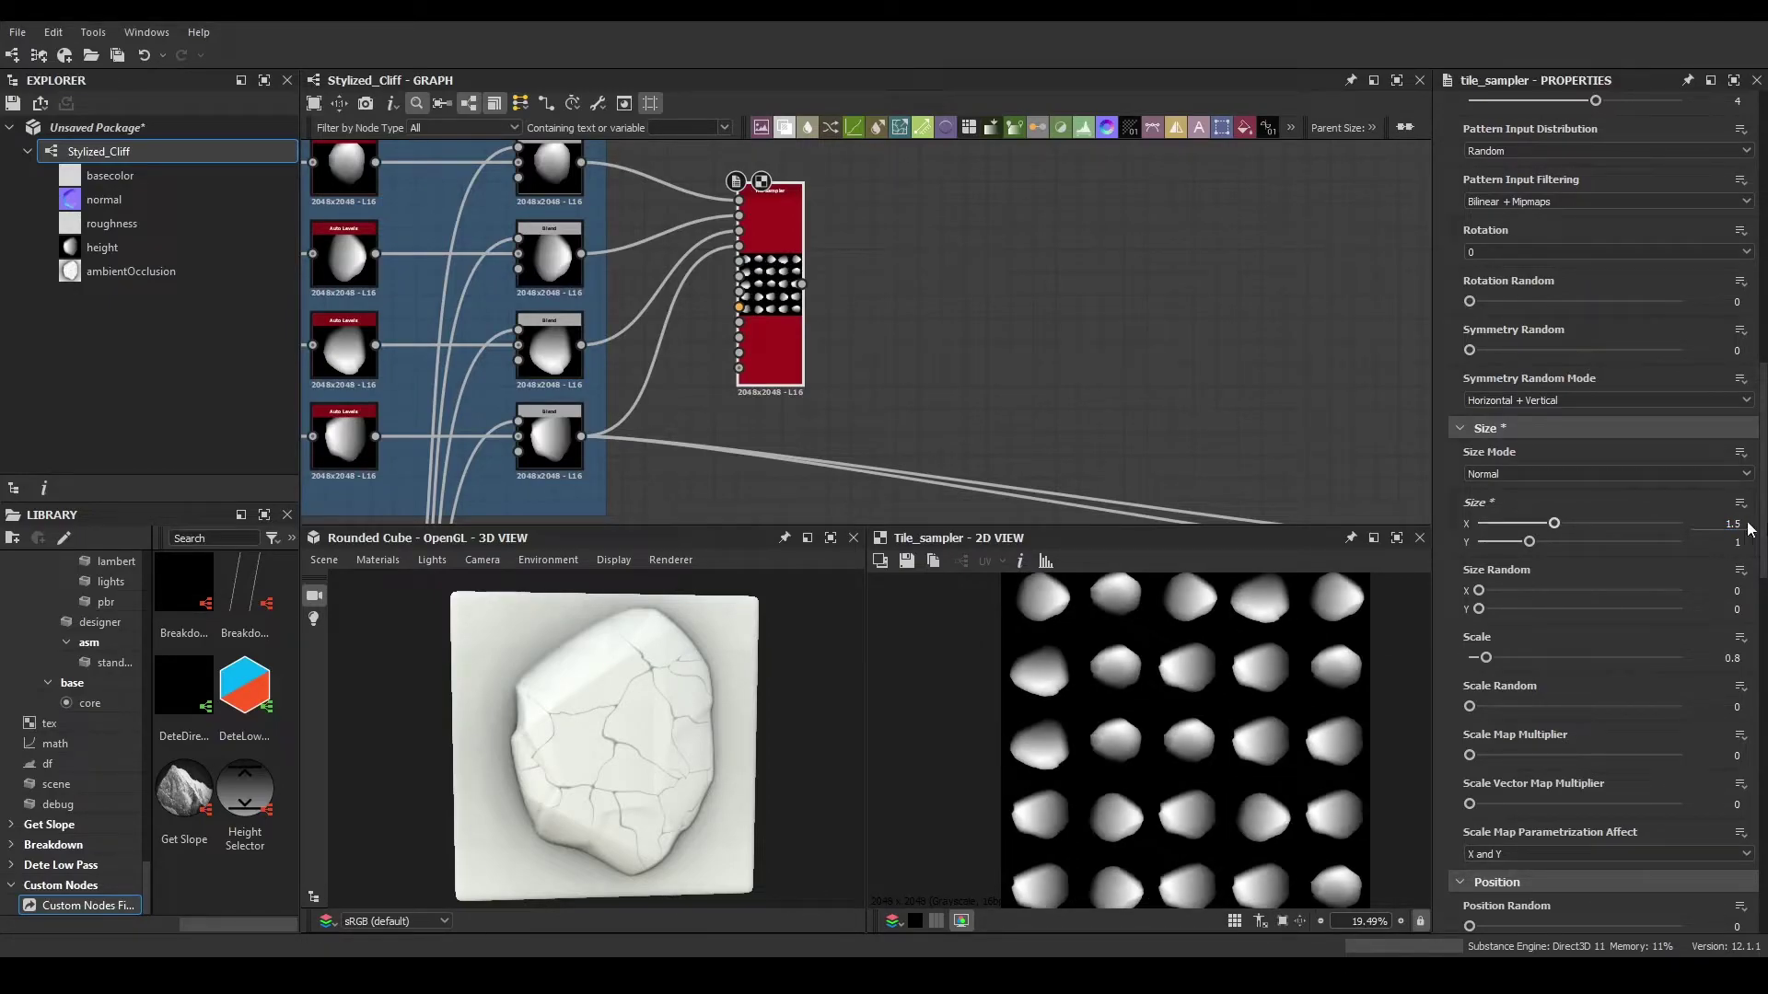
scroll(1188, 651, up, 2)
scroll(1188, 651, down, 1)
- Enlarge the tiled rocks until they overlap, trying a Scale of 2 and settling on 3.5
drag(1487, 591, 1420, 582)
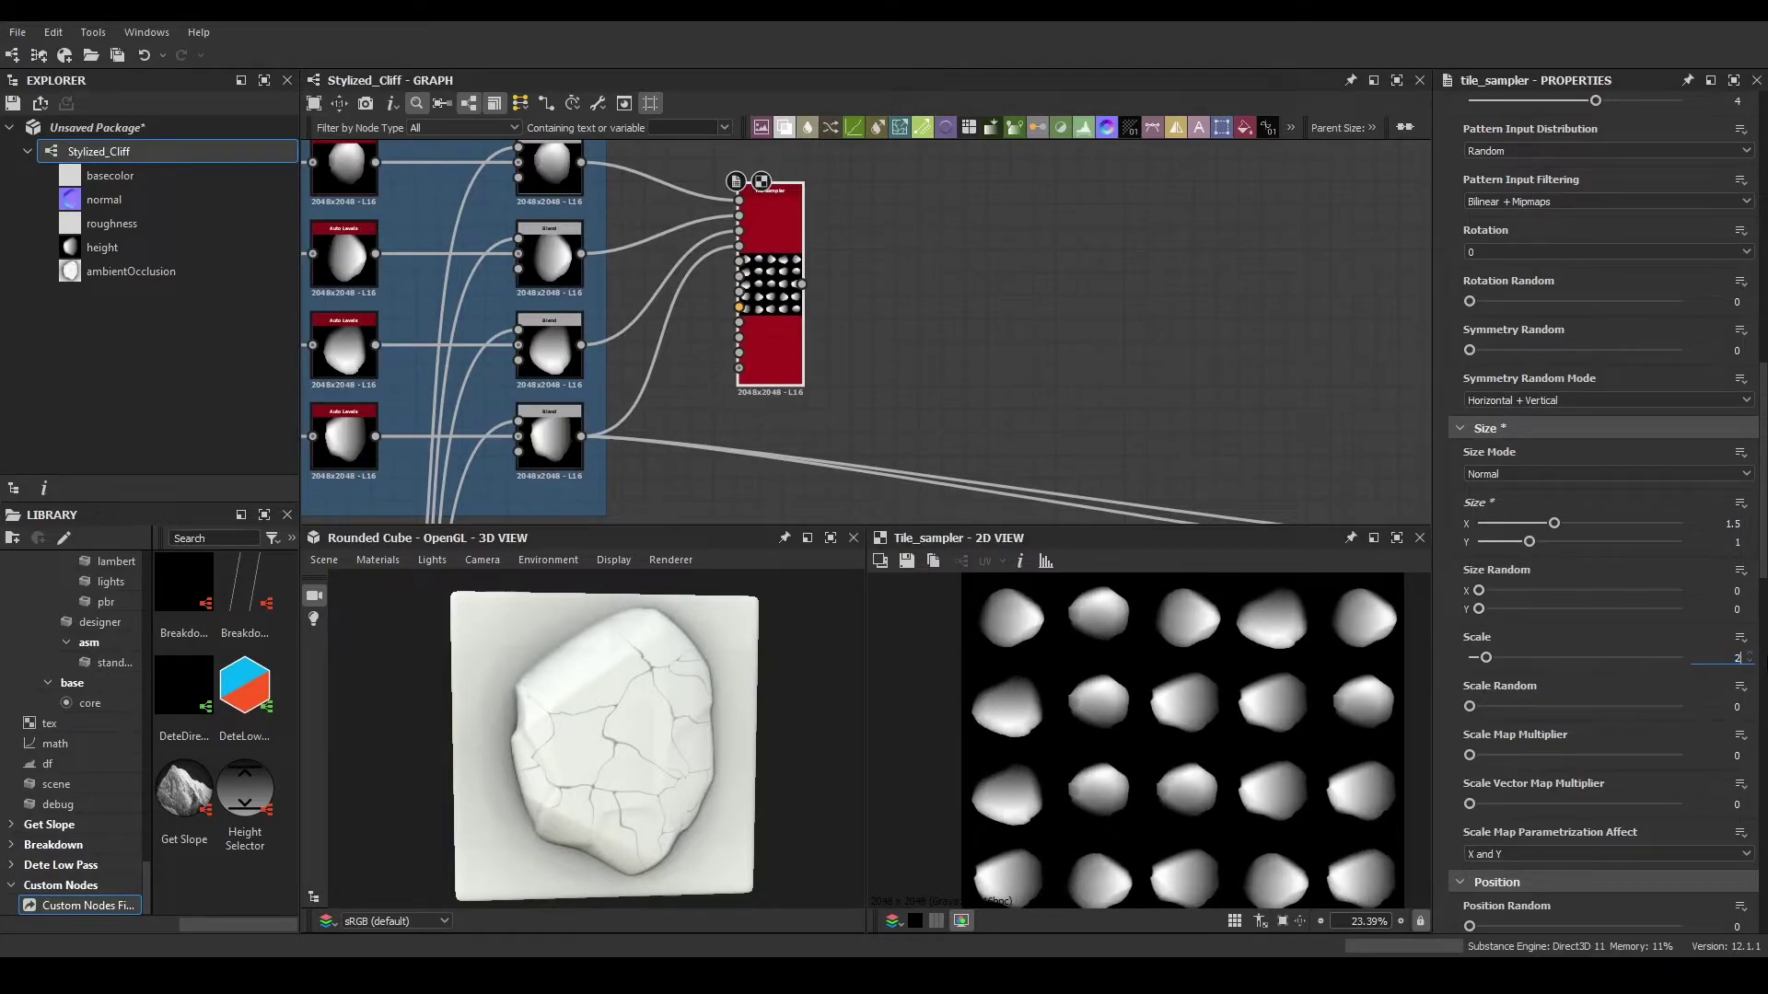
text(2)
key(Return)
scroll(1228, 668, down, 3)
scroll(1189, 682, up, 2)
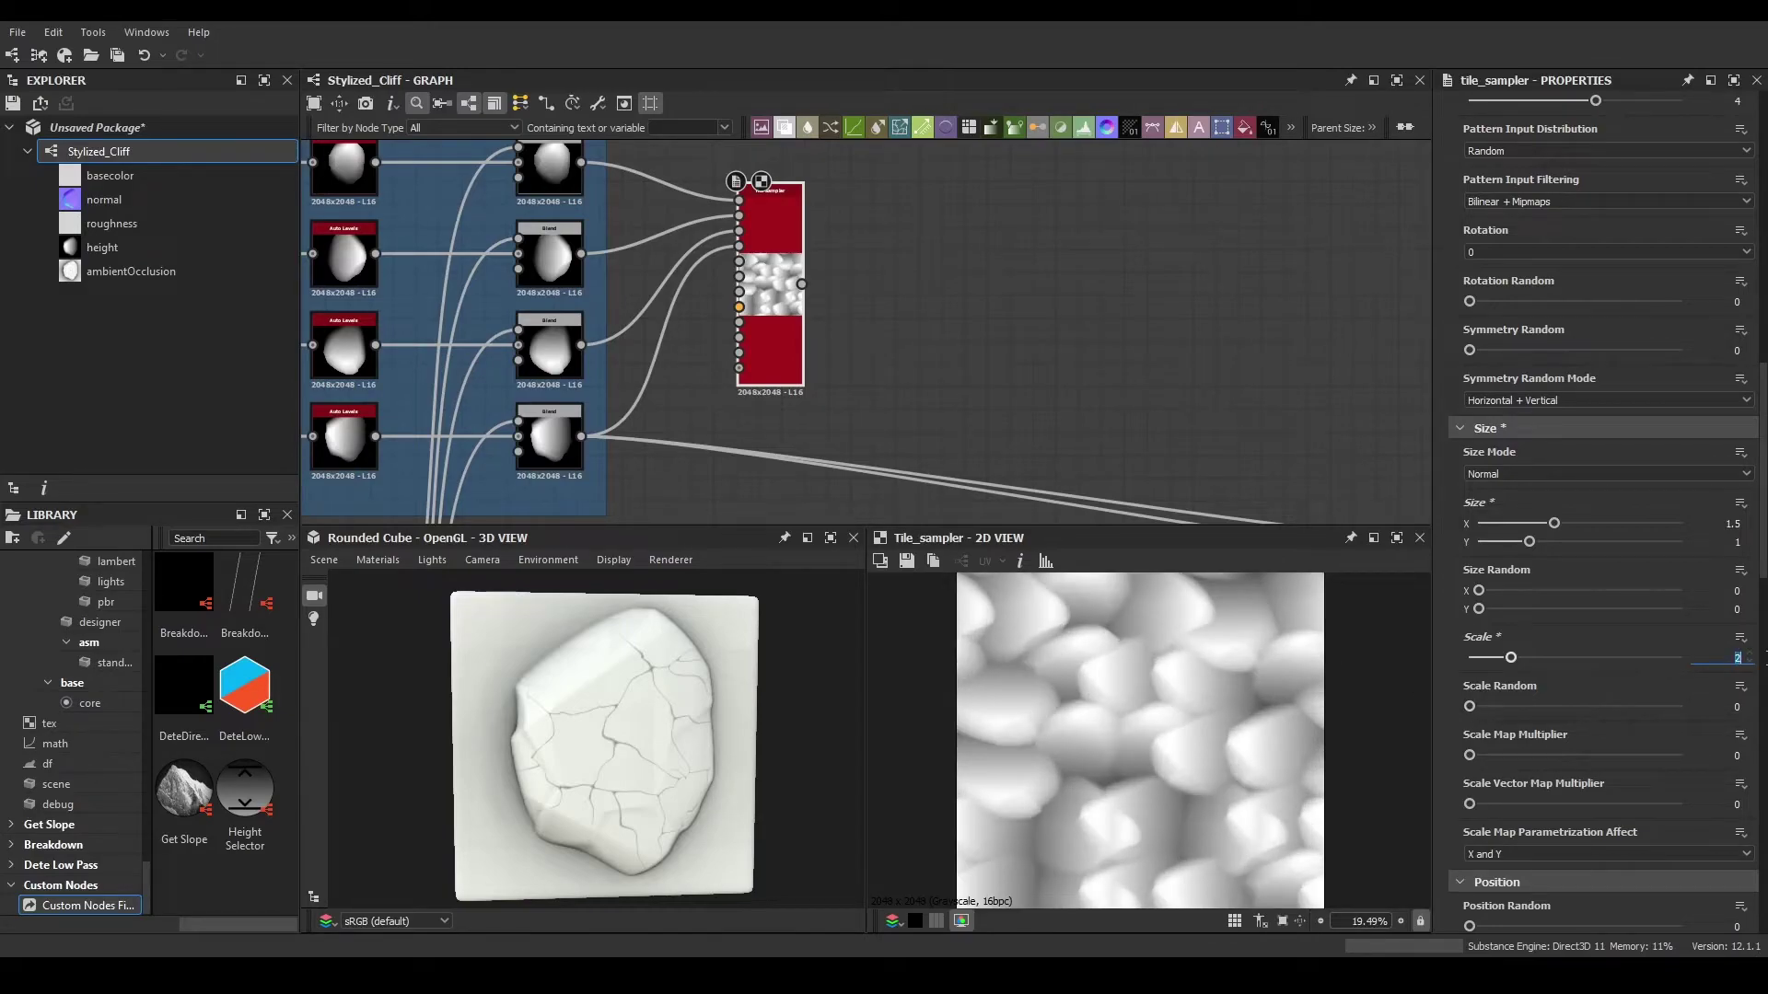
text(3.5)
key(Return)
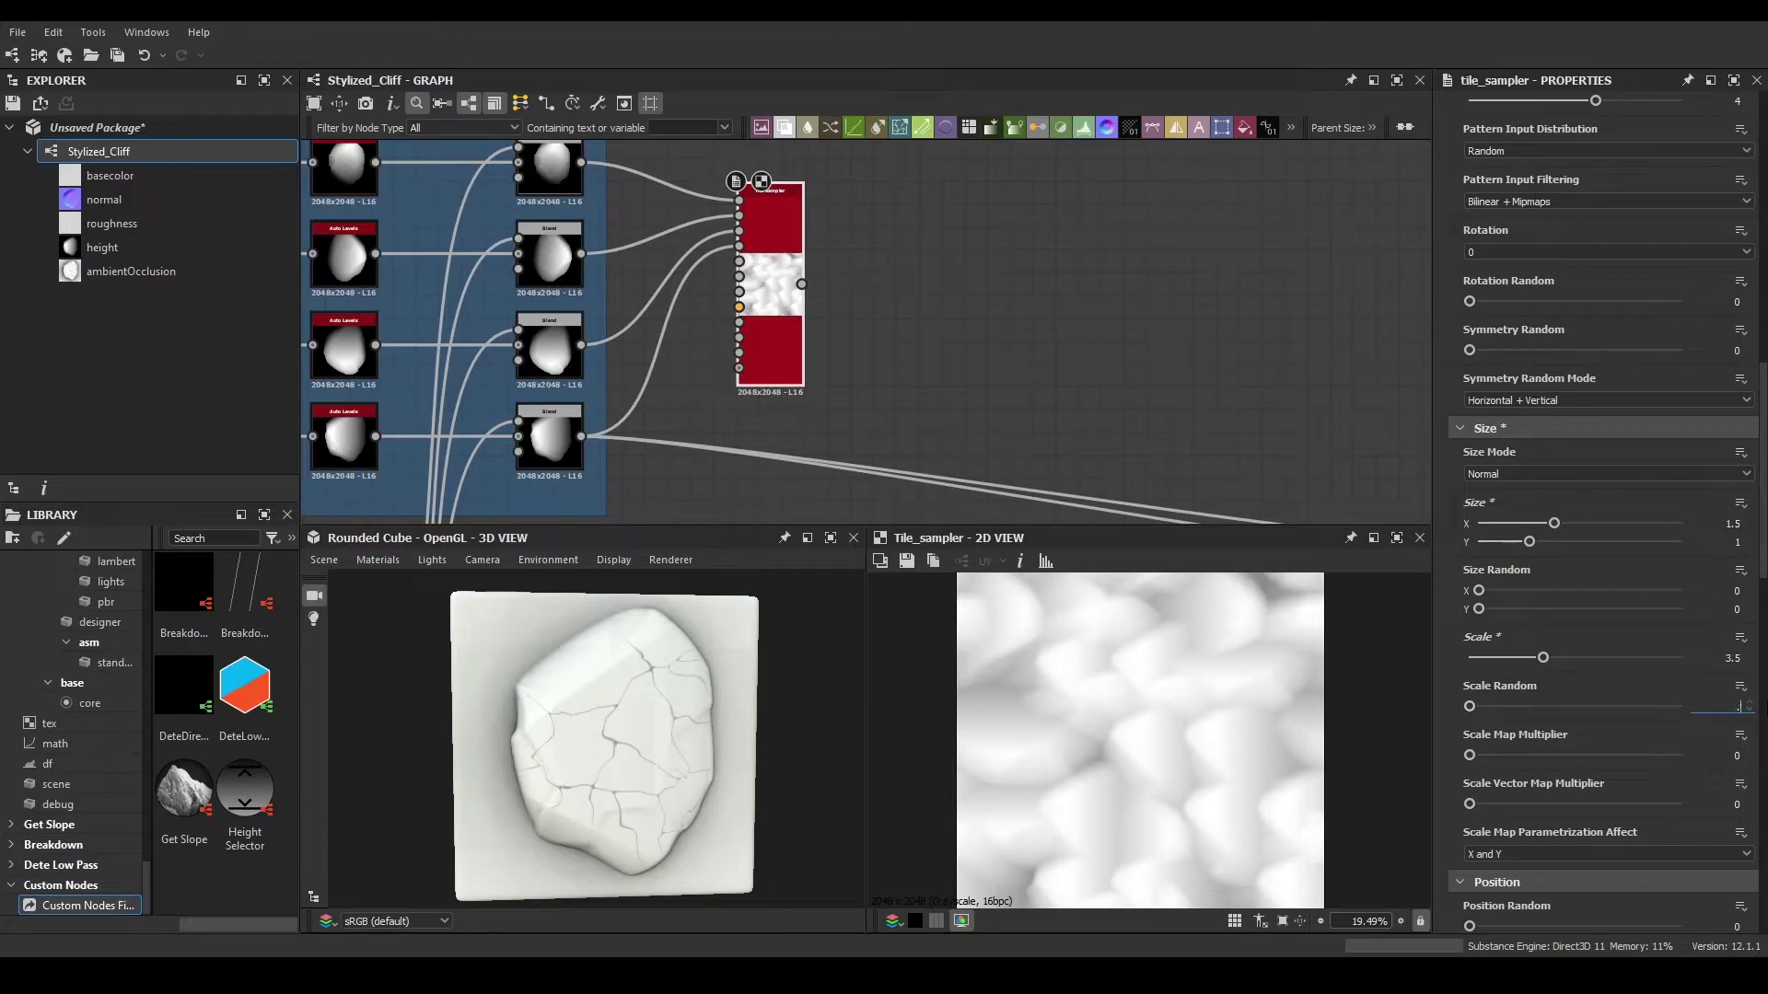
- Set the Tile Sampler's Scale Random to 0.75 and check the size variation in the 2D view
text(.75)
key(Return)
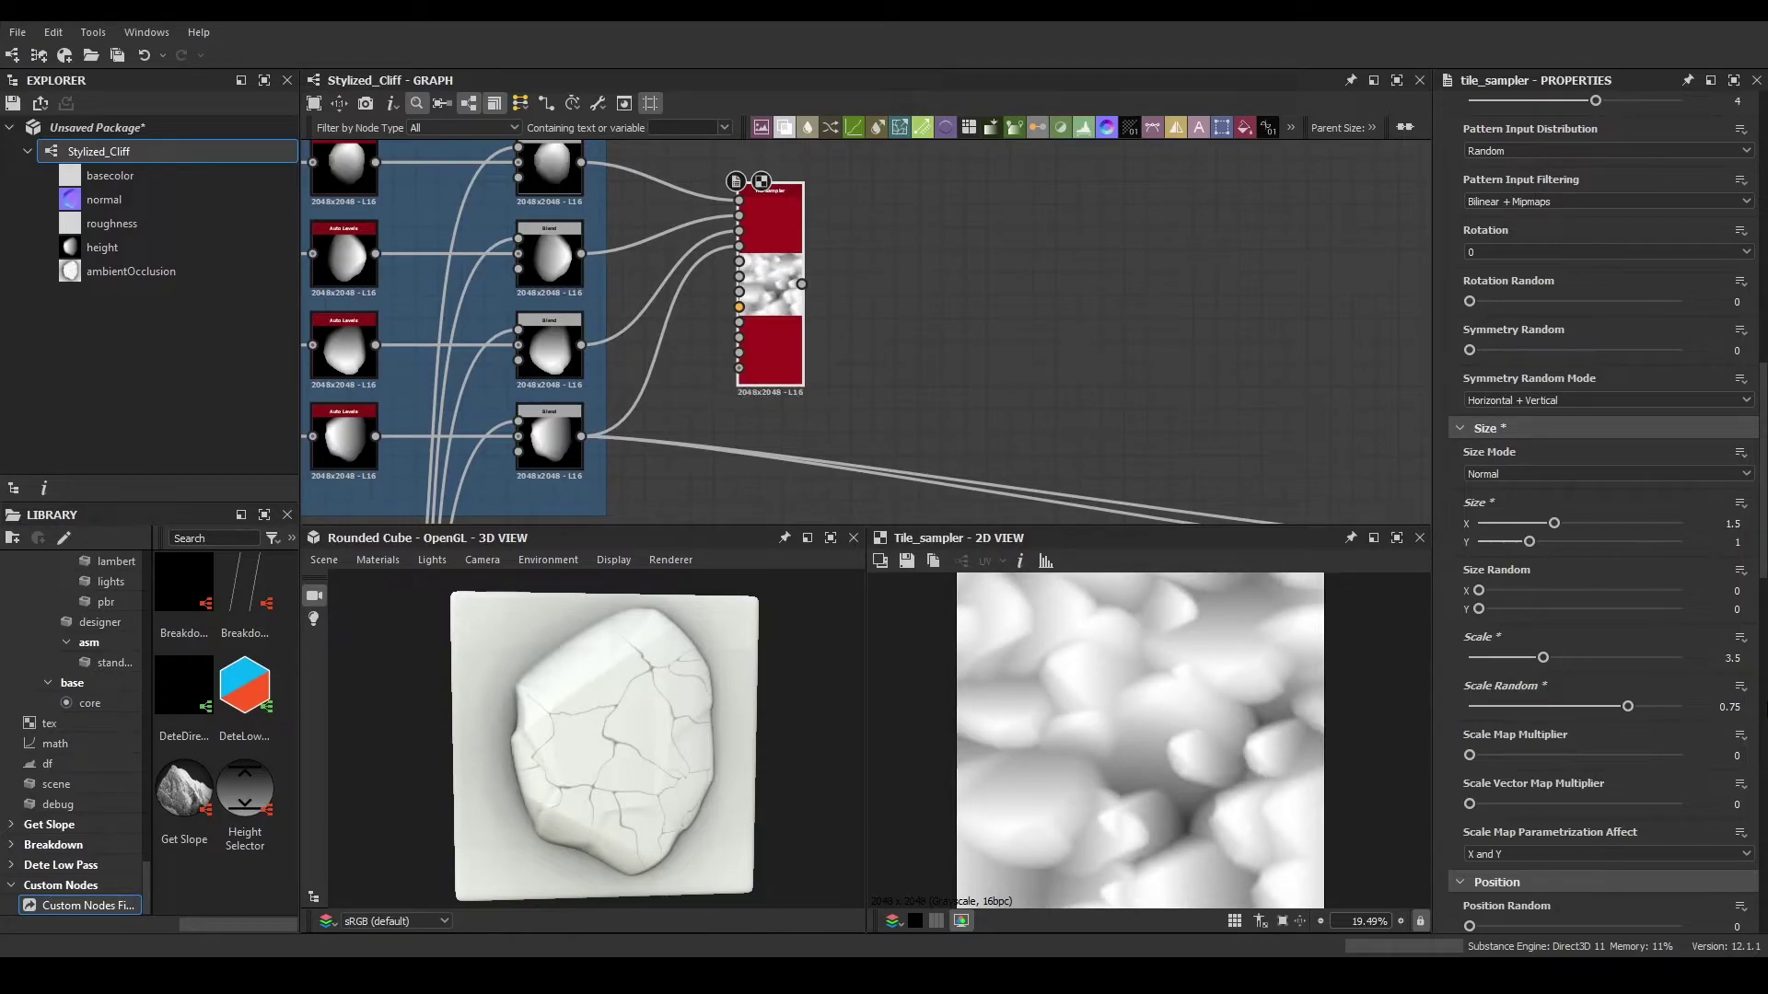
scroll(1168, 725, down, 2)
scroll(1156, 715, up, 2)
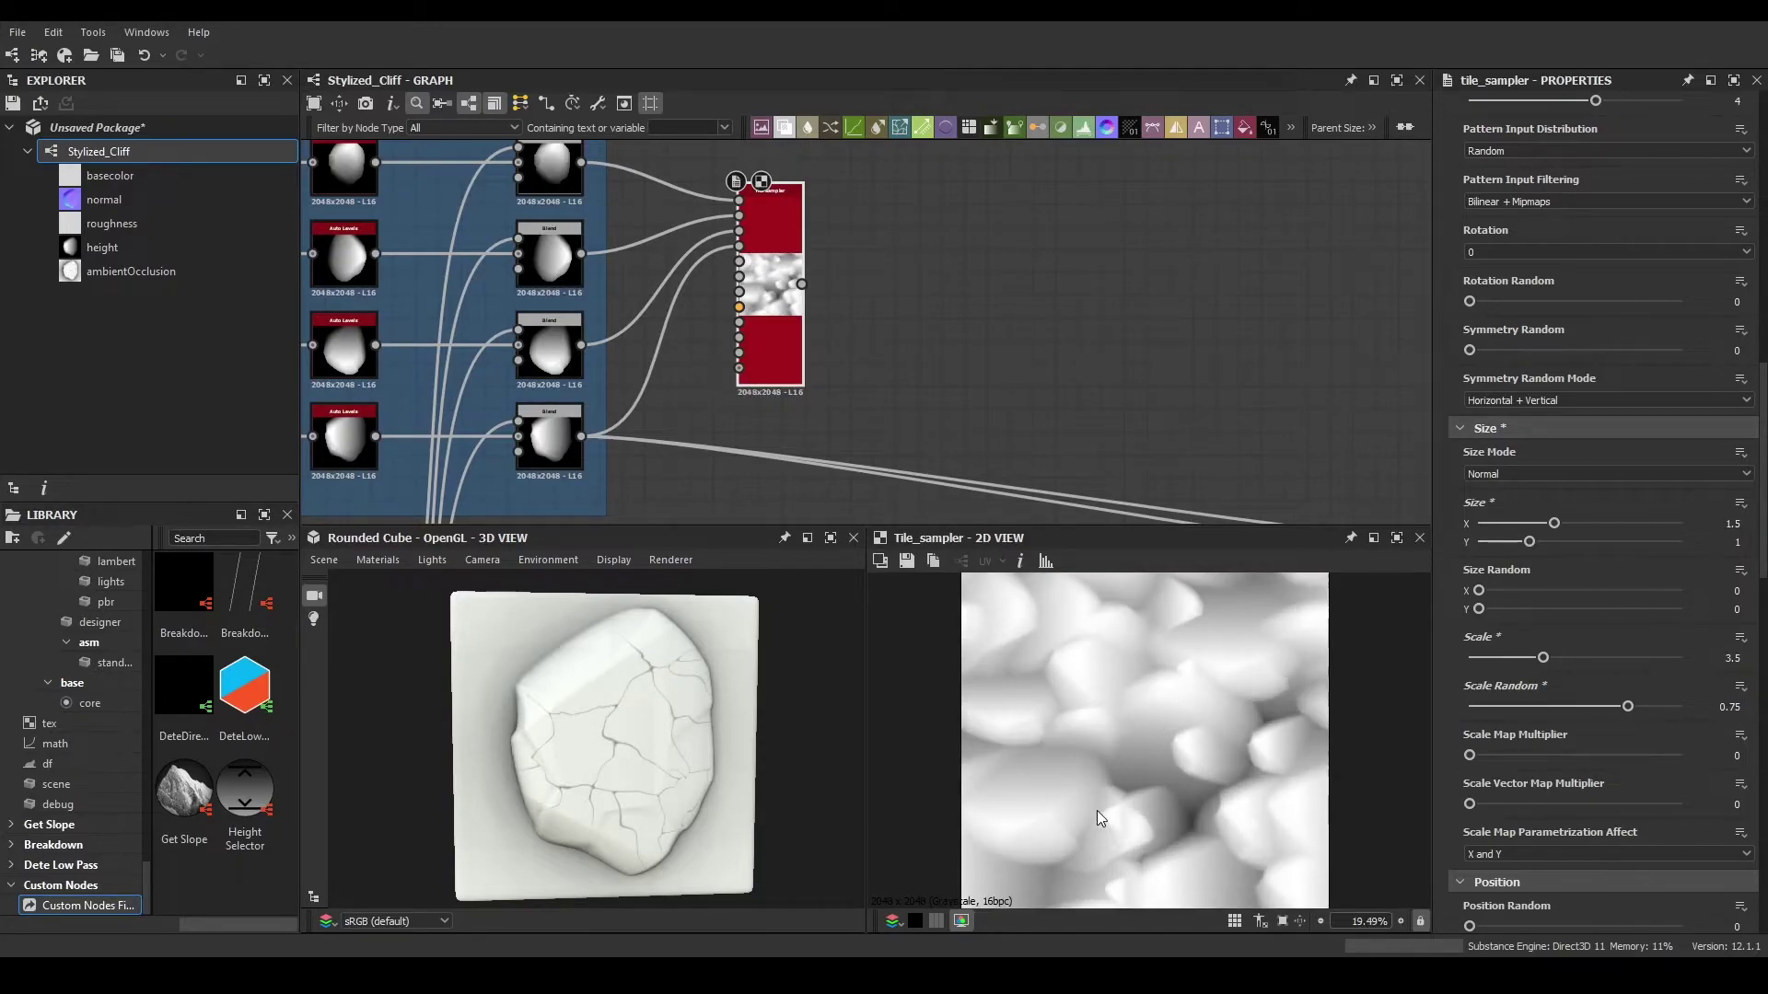
scroll(1102, 820, down, 1)
- Feed the Tile Sampler into the Blend before the outputs in place of the fourth tile Blend, and inspect the 3D result
scroll(1569, 749, down, 3)
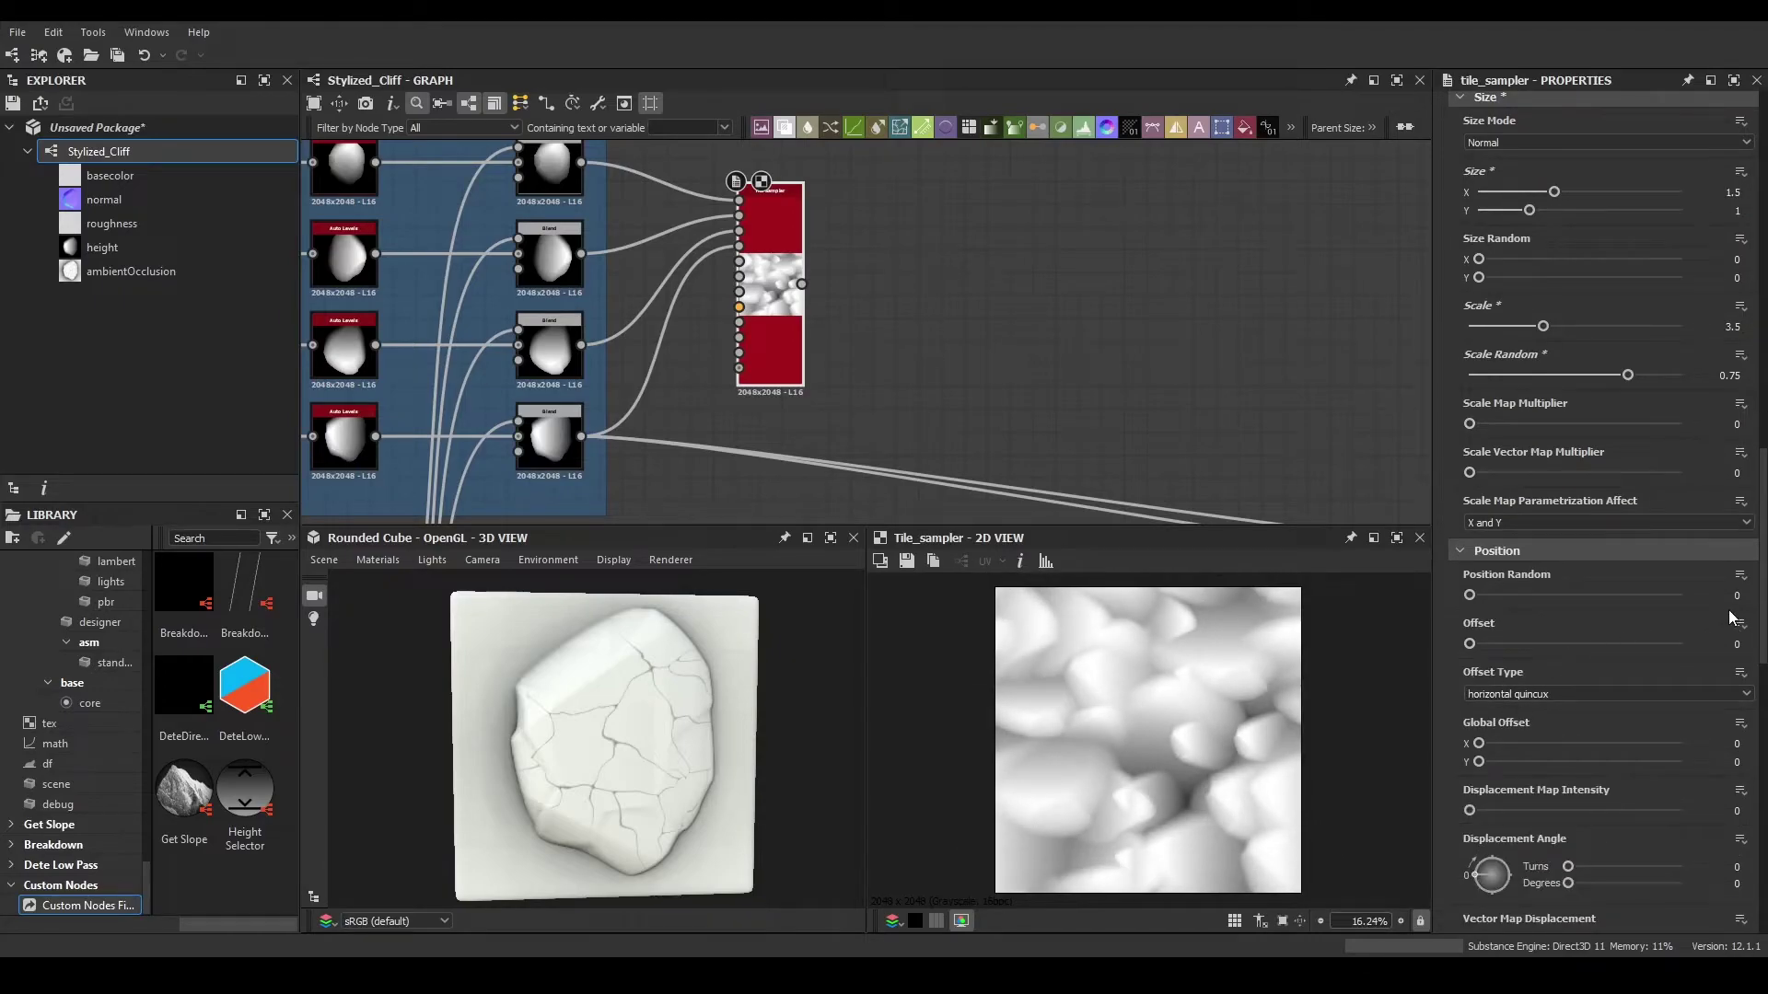
scroll(835, 348, down, 1)
drag(741, 252, 1057, 359)
shift+drag(555, 377, 739, 251)
drag(545, 722, 604, 715)
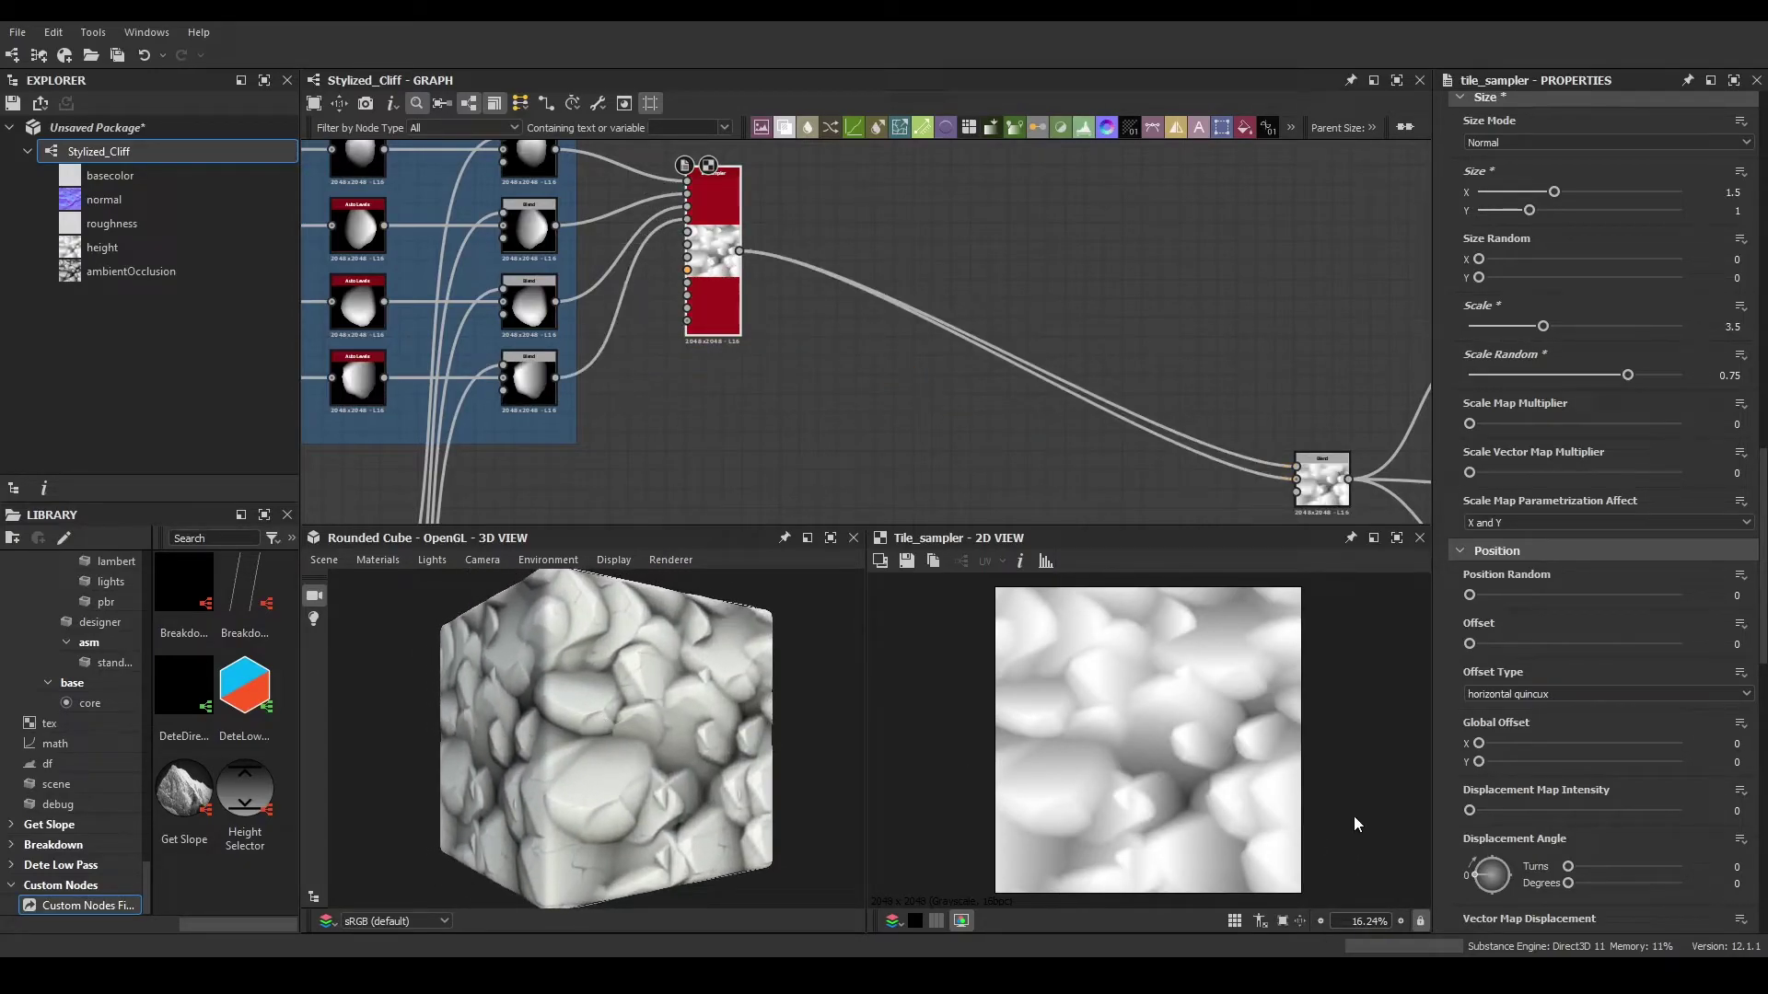
- Set the Tile Sampler's Offset to 0.5 and its Position Random to 4.5, after first trying a Position Random of 0.5
click(1735, 594)
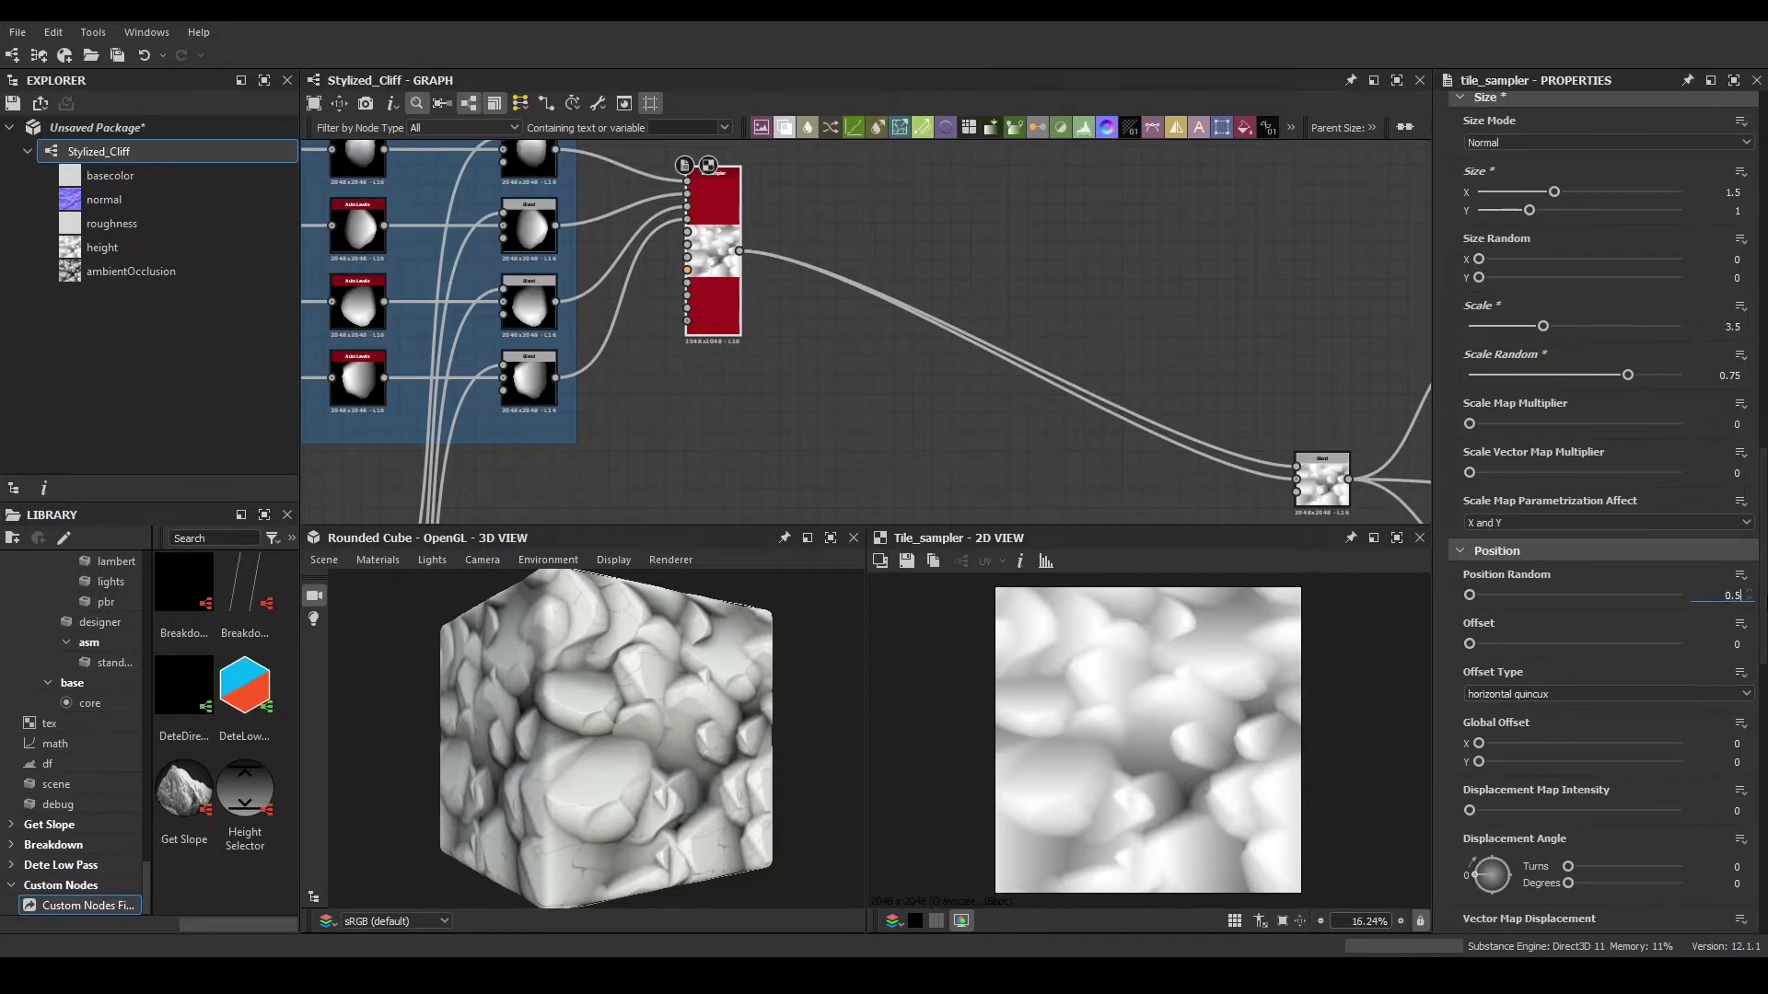
text(.5)
key(Return)
drag(746, 743, 589, 762)
click(1735, 644)
text(.5)
key(Return)
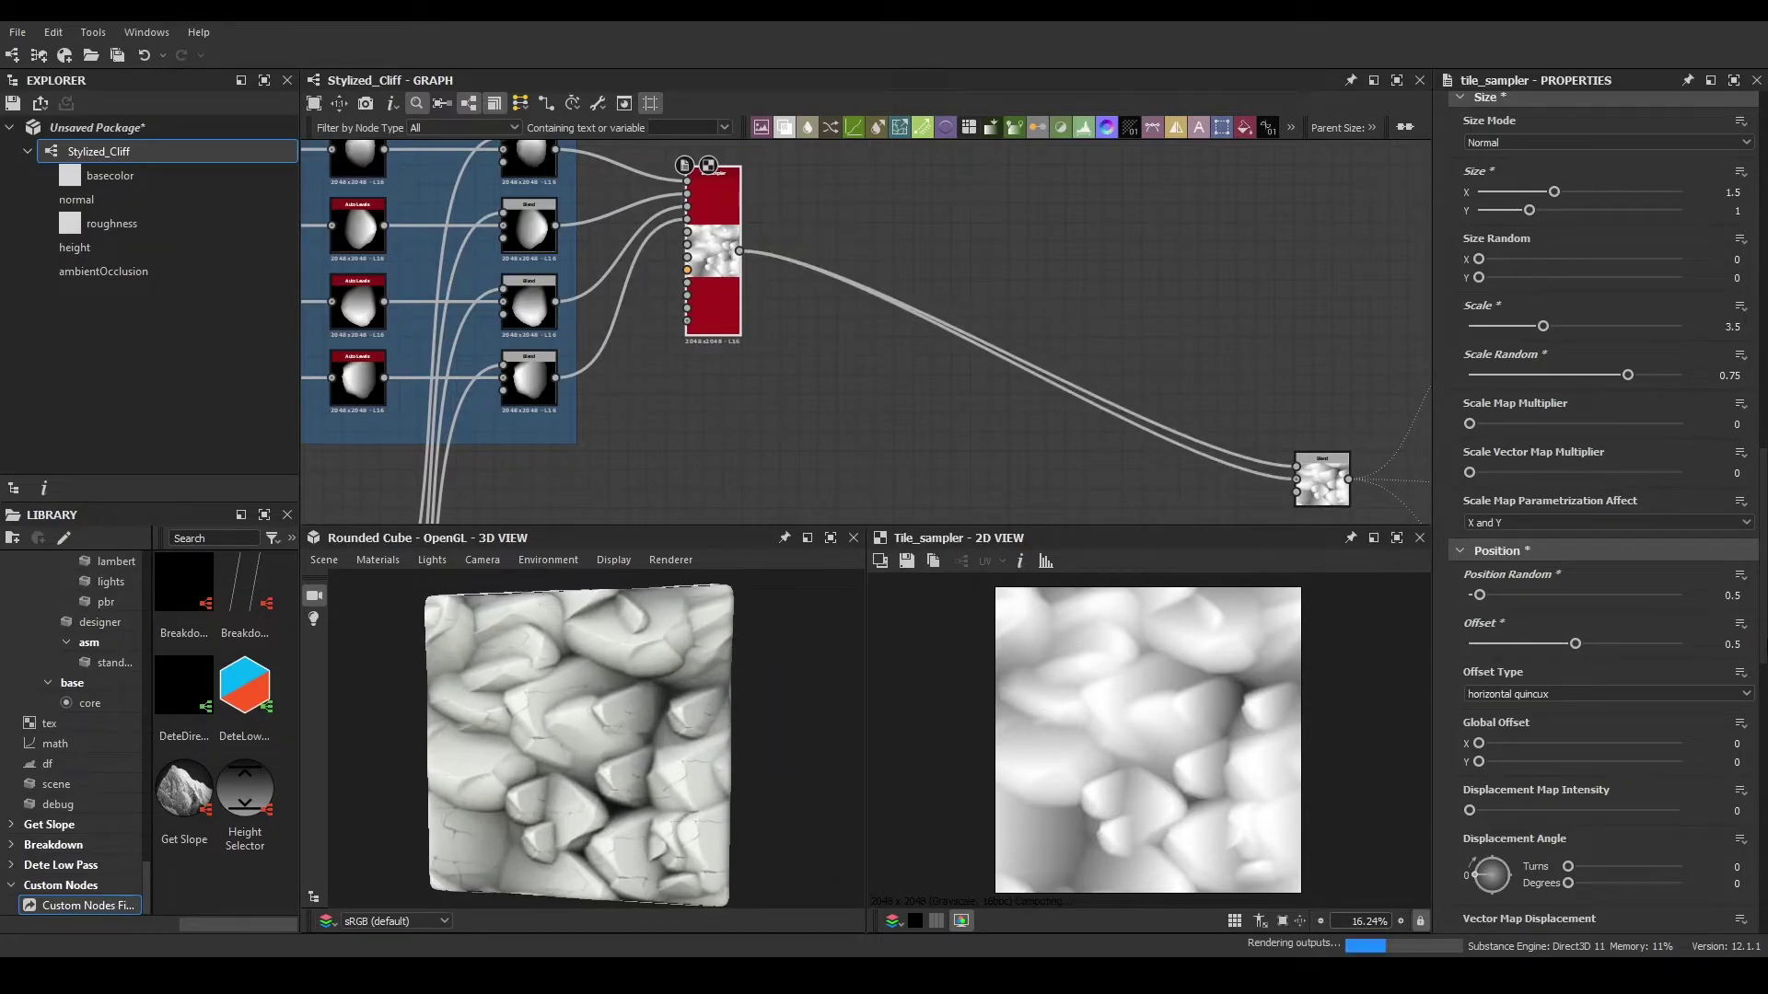
drag(1479, 597, 1565, 581)
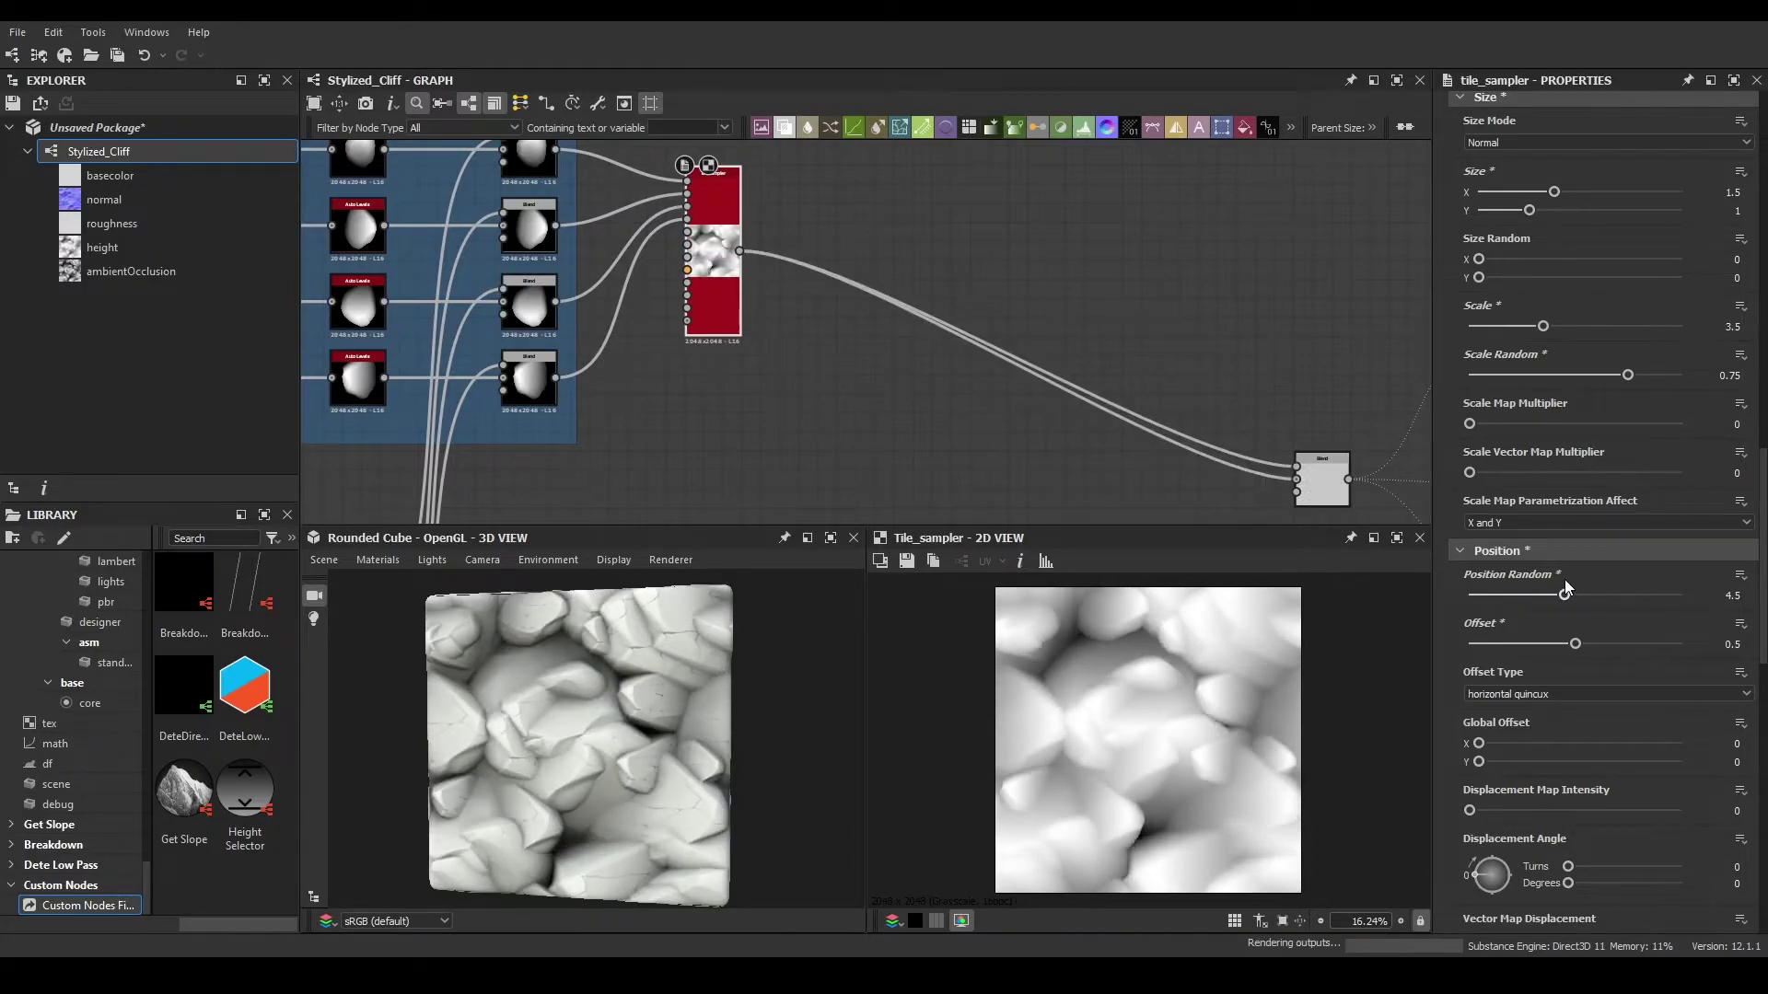
- Set the Tile Sampler's Rotation to about 52 degrees and its Rotation Random to 0.2, and inspect the rocks in 3D
scroll(1623, 676, down, 3)
click(1492, 797)
drag(1492, 790, 1481, 792)
drag(532, 694, 726, 683)
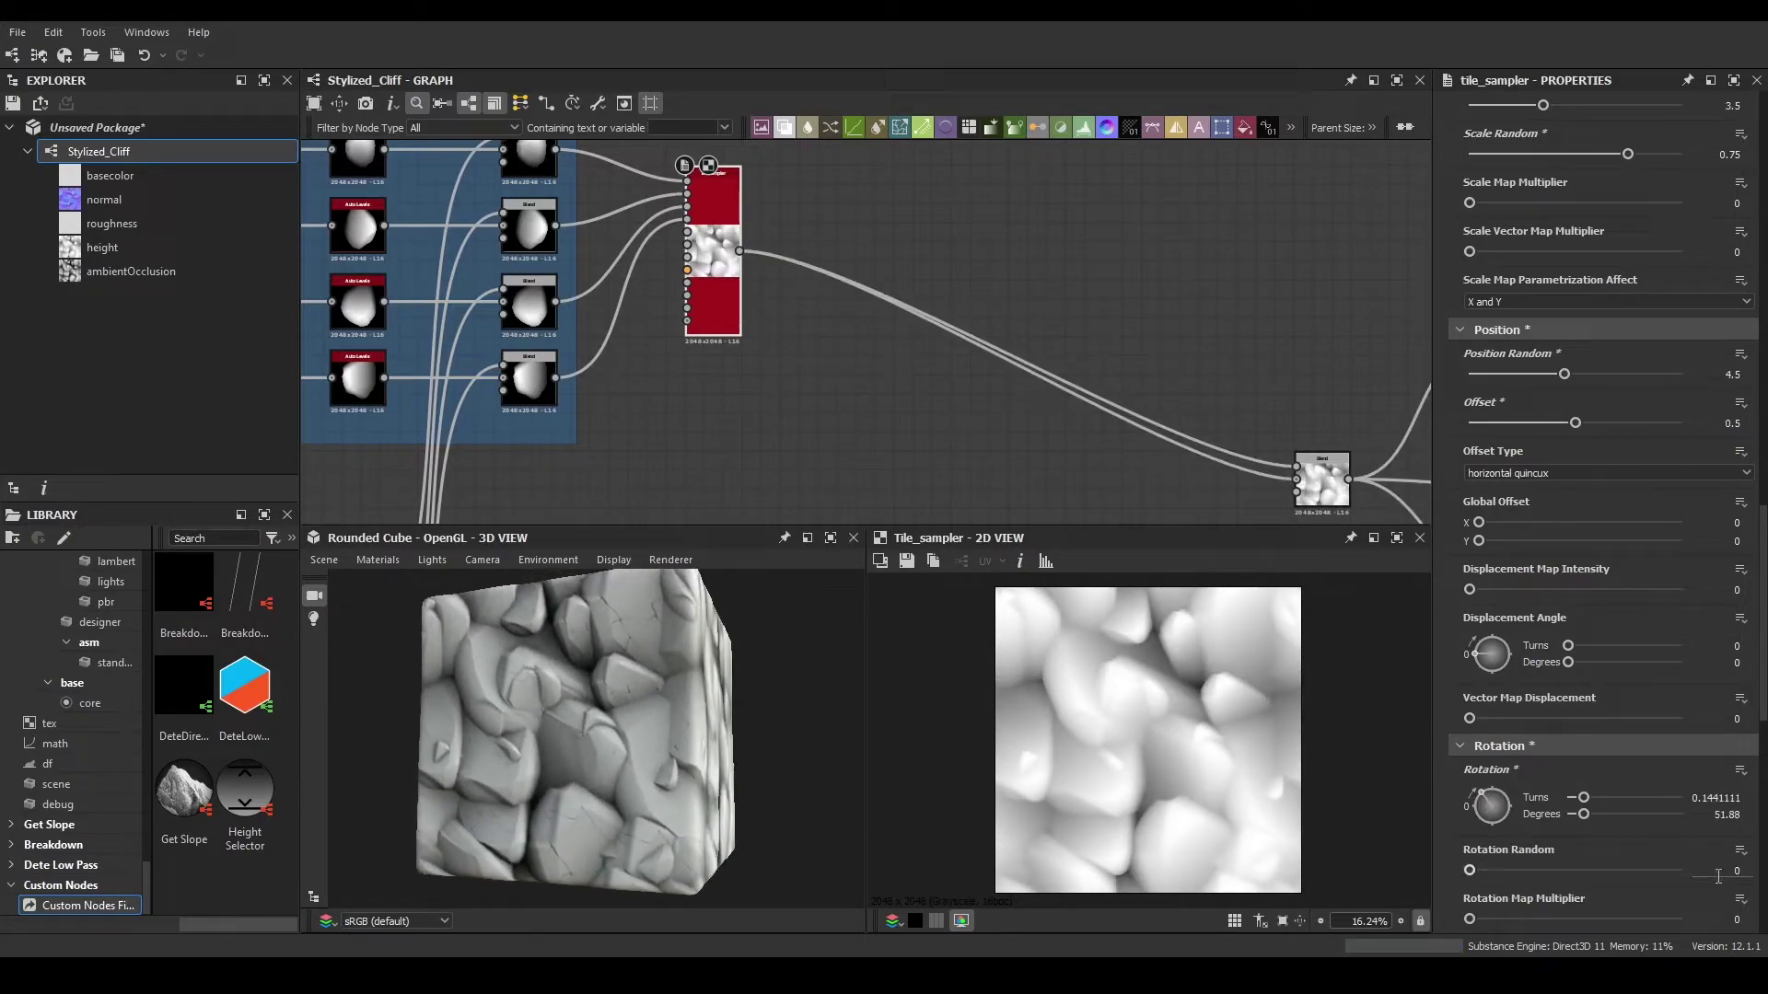
text(0.2)
key(Return)
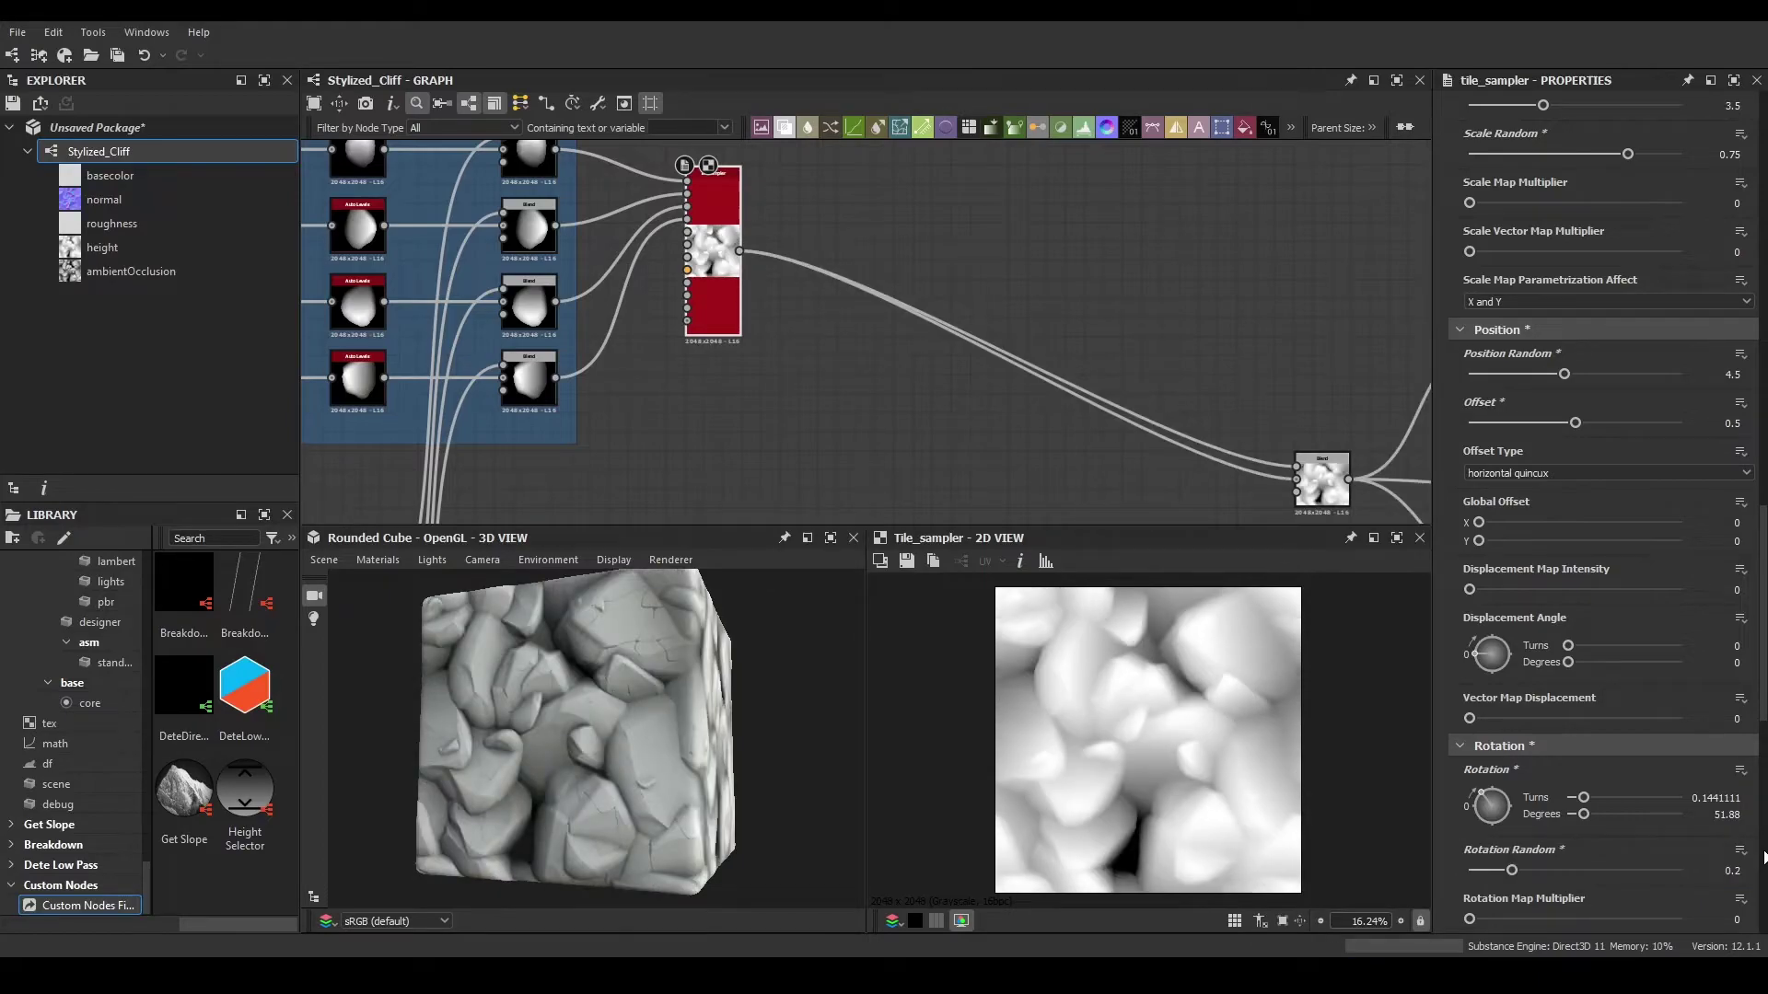
drag(687, 718, 562, 726)
scroll(562, 726, up, 3)
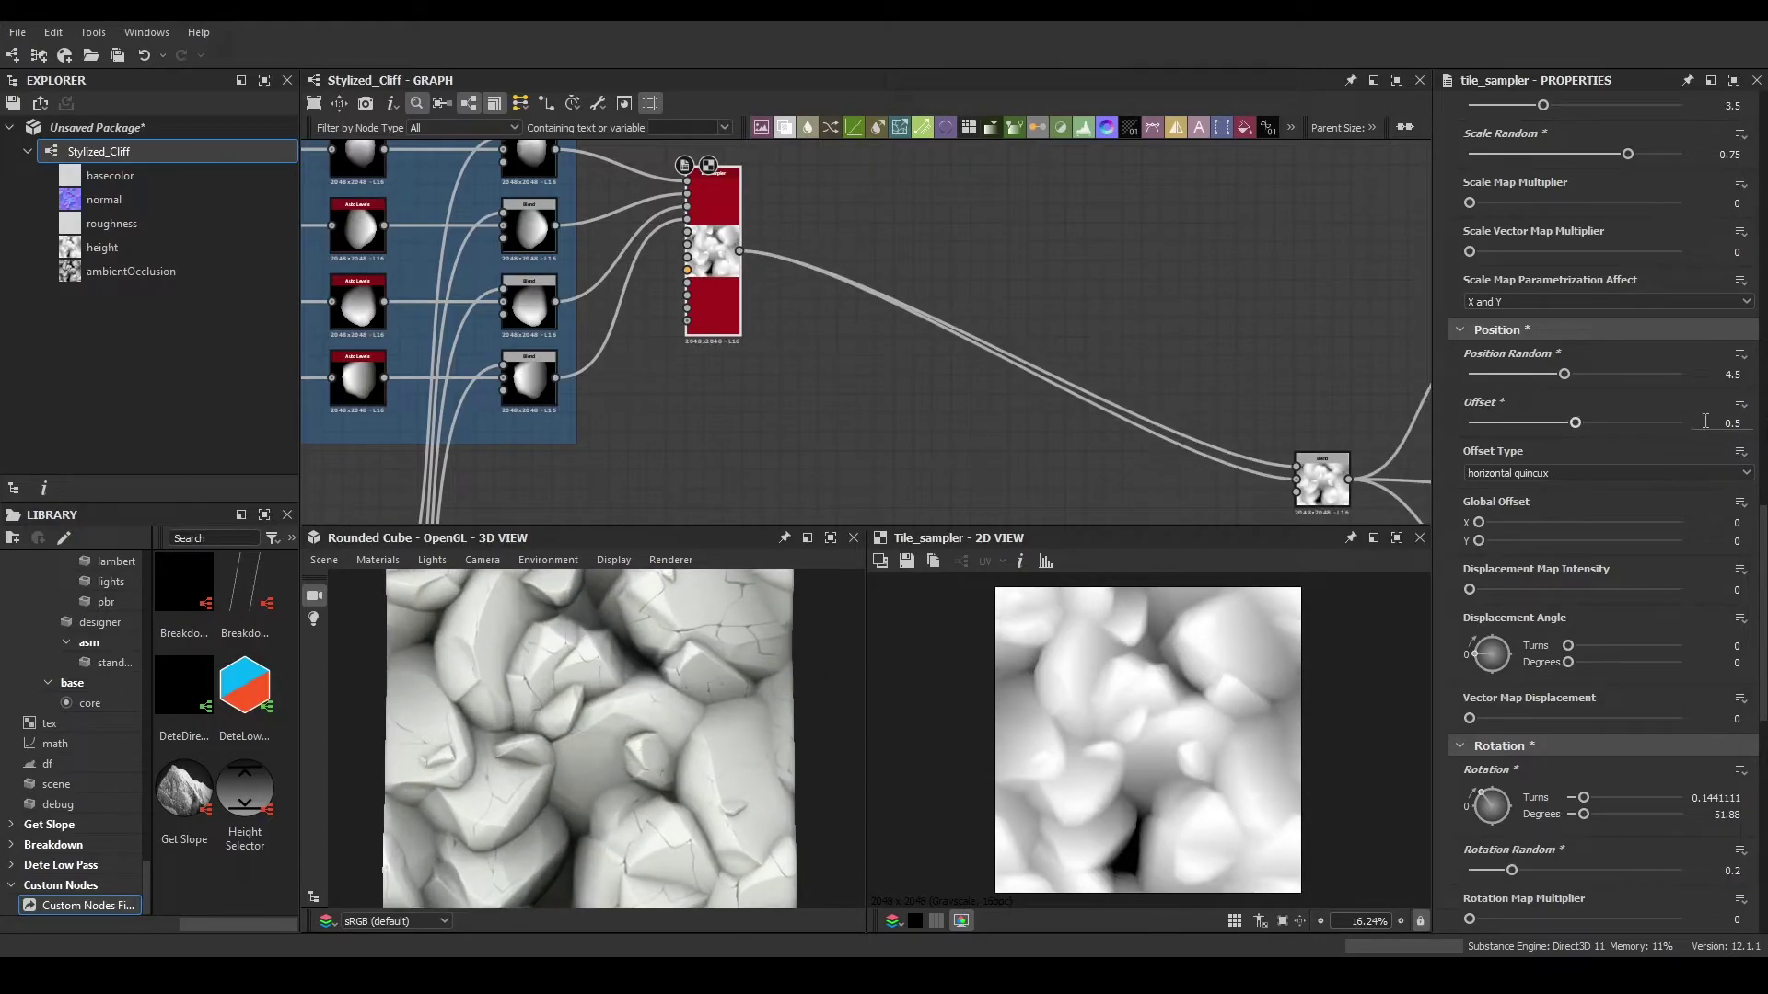
- Set the Tile Sampler's Scale Random to 0.35 and inspect the rock sizes in the 3D view
scroll(1427, 409, up, 9)
scroll(1196, 405, down, 6)
middle_drag(1196, 405, 1191, 382)
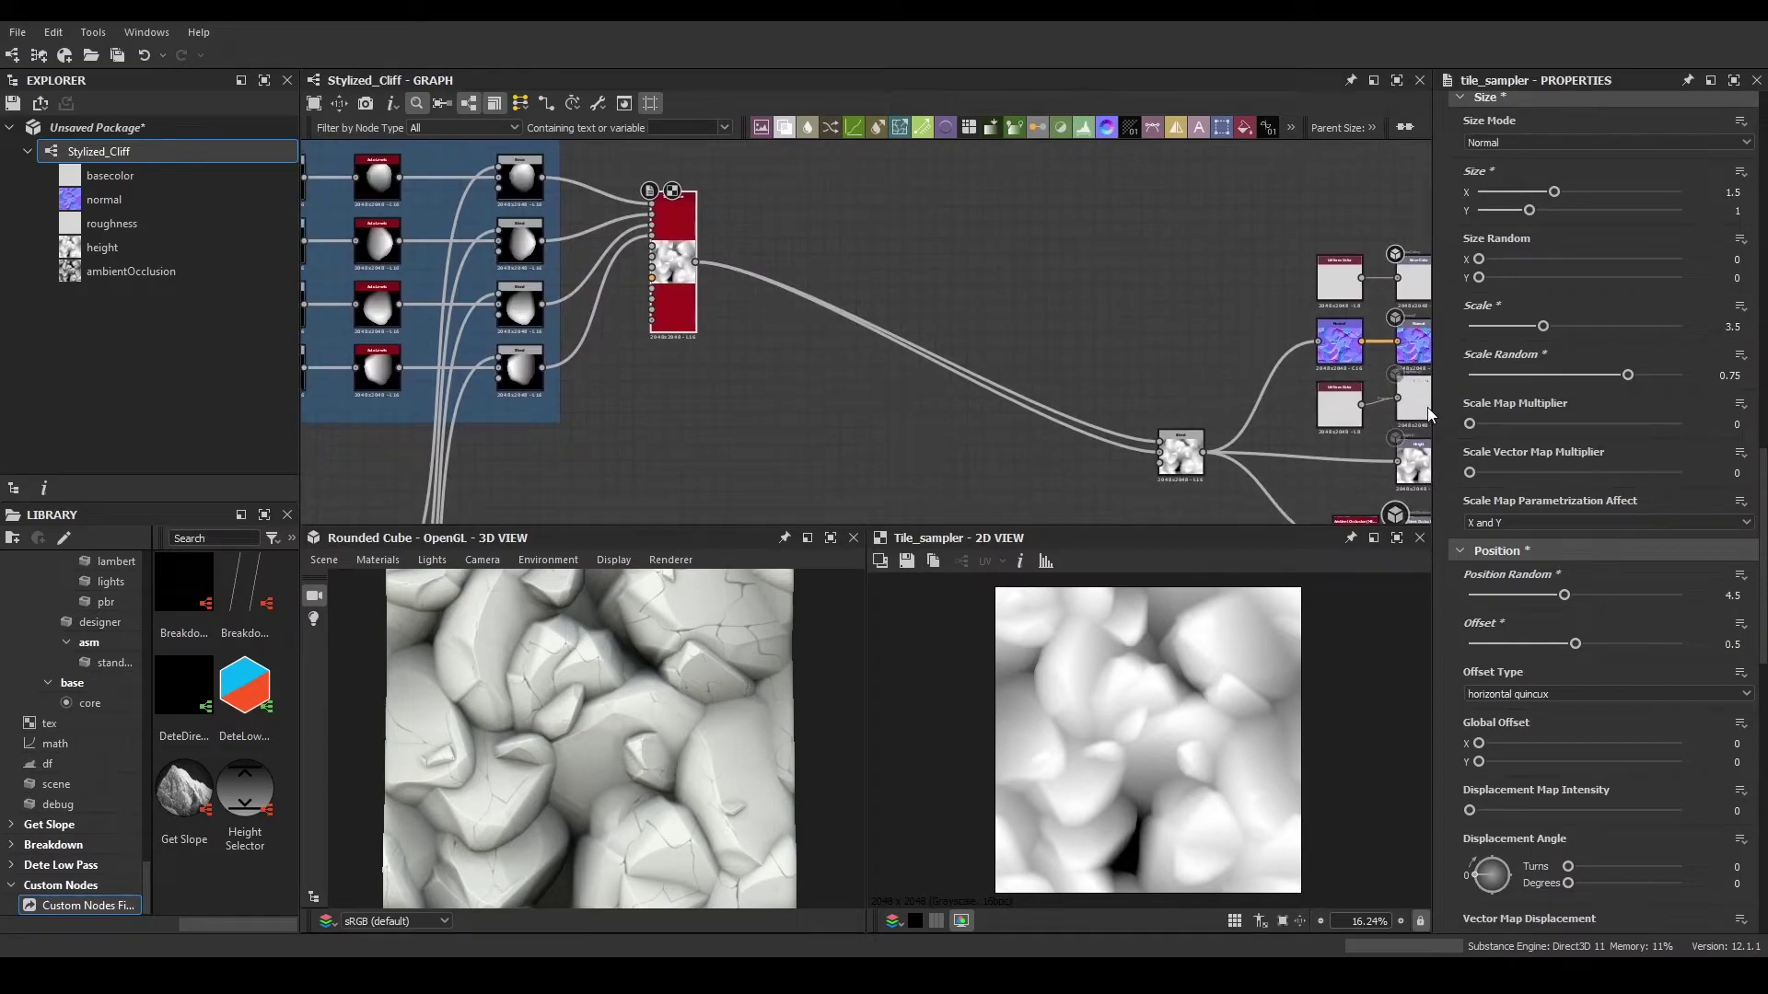
scroll(1427, 407, up, 2)
click(1711, 376)
text(.35)
key(Return)
scroll(641, 758, down, 5)
drag(641, 759, 855, 738)
scroll(635, 749, up, 5)
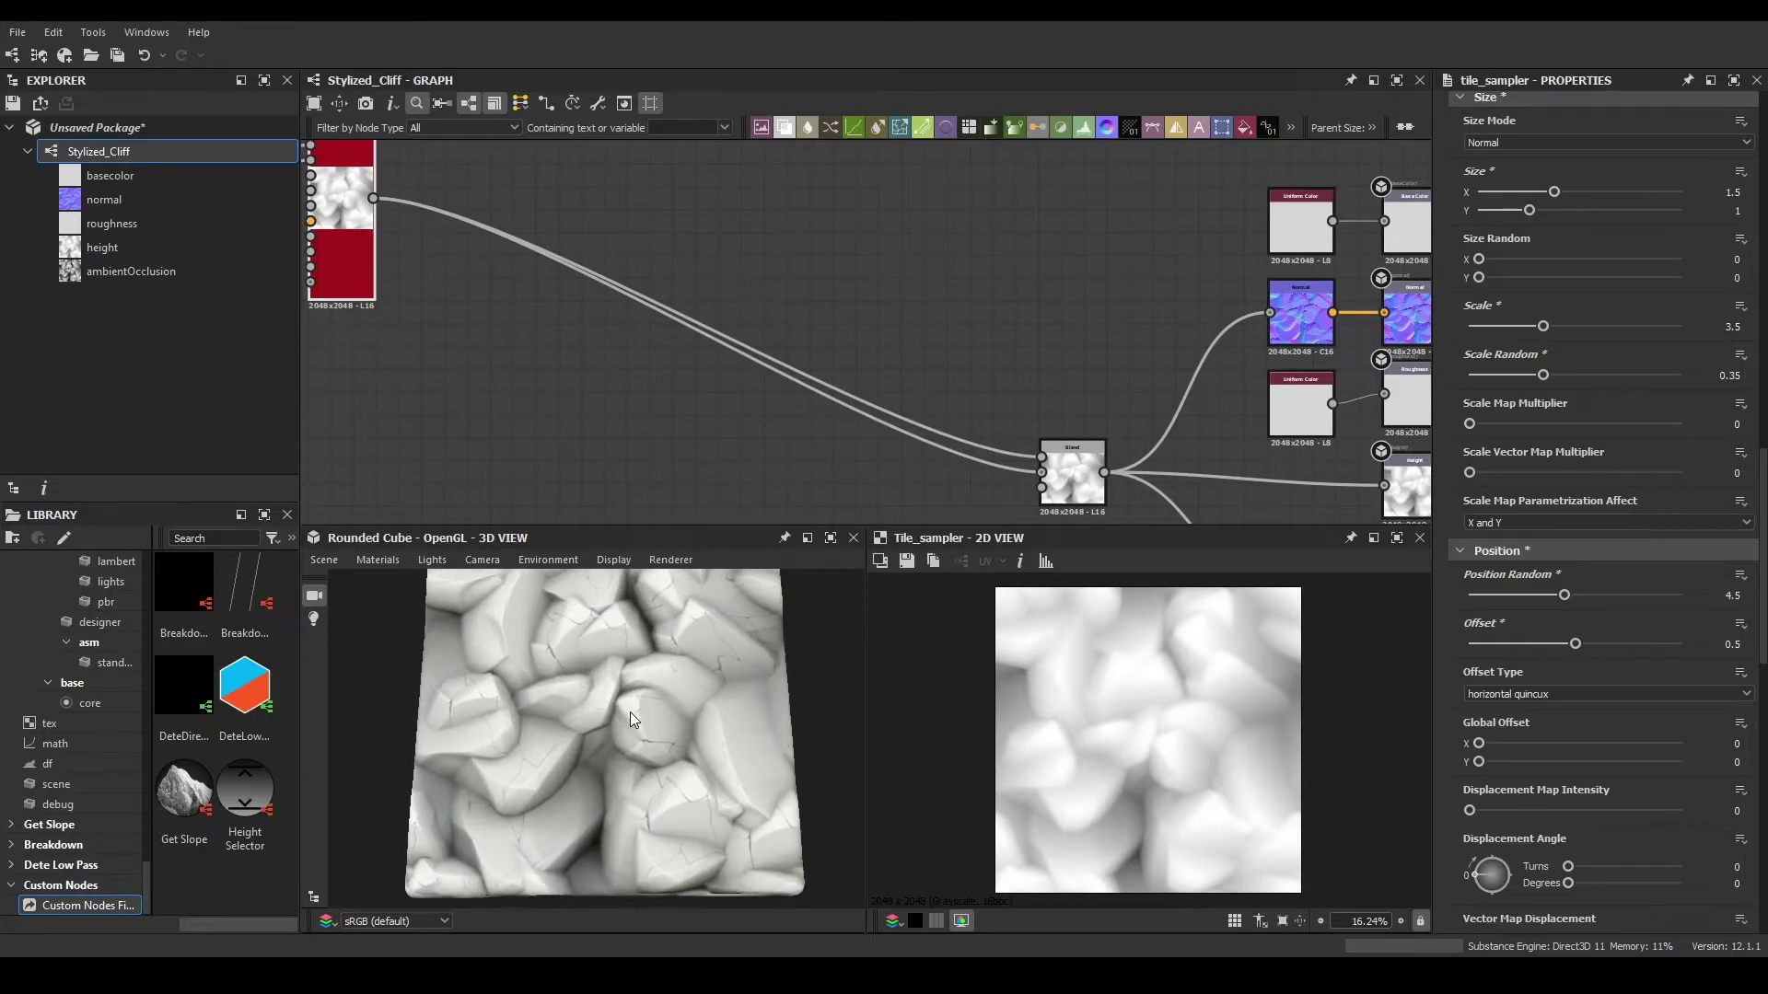
drag(630, 699, 604, 747)
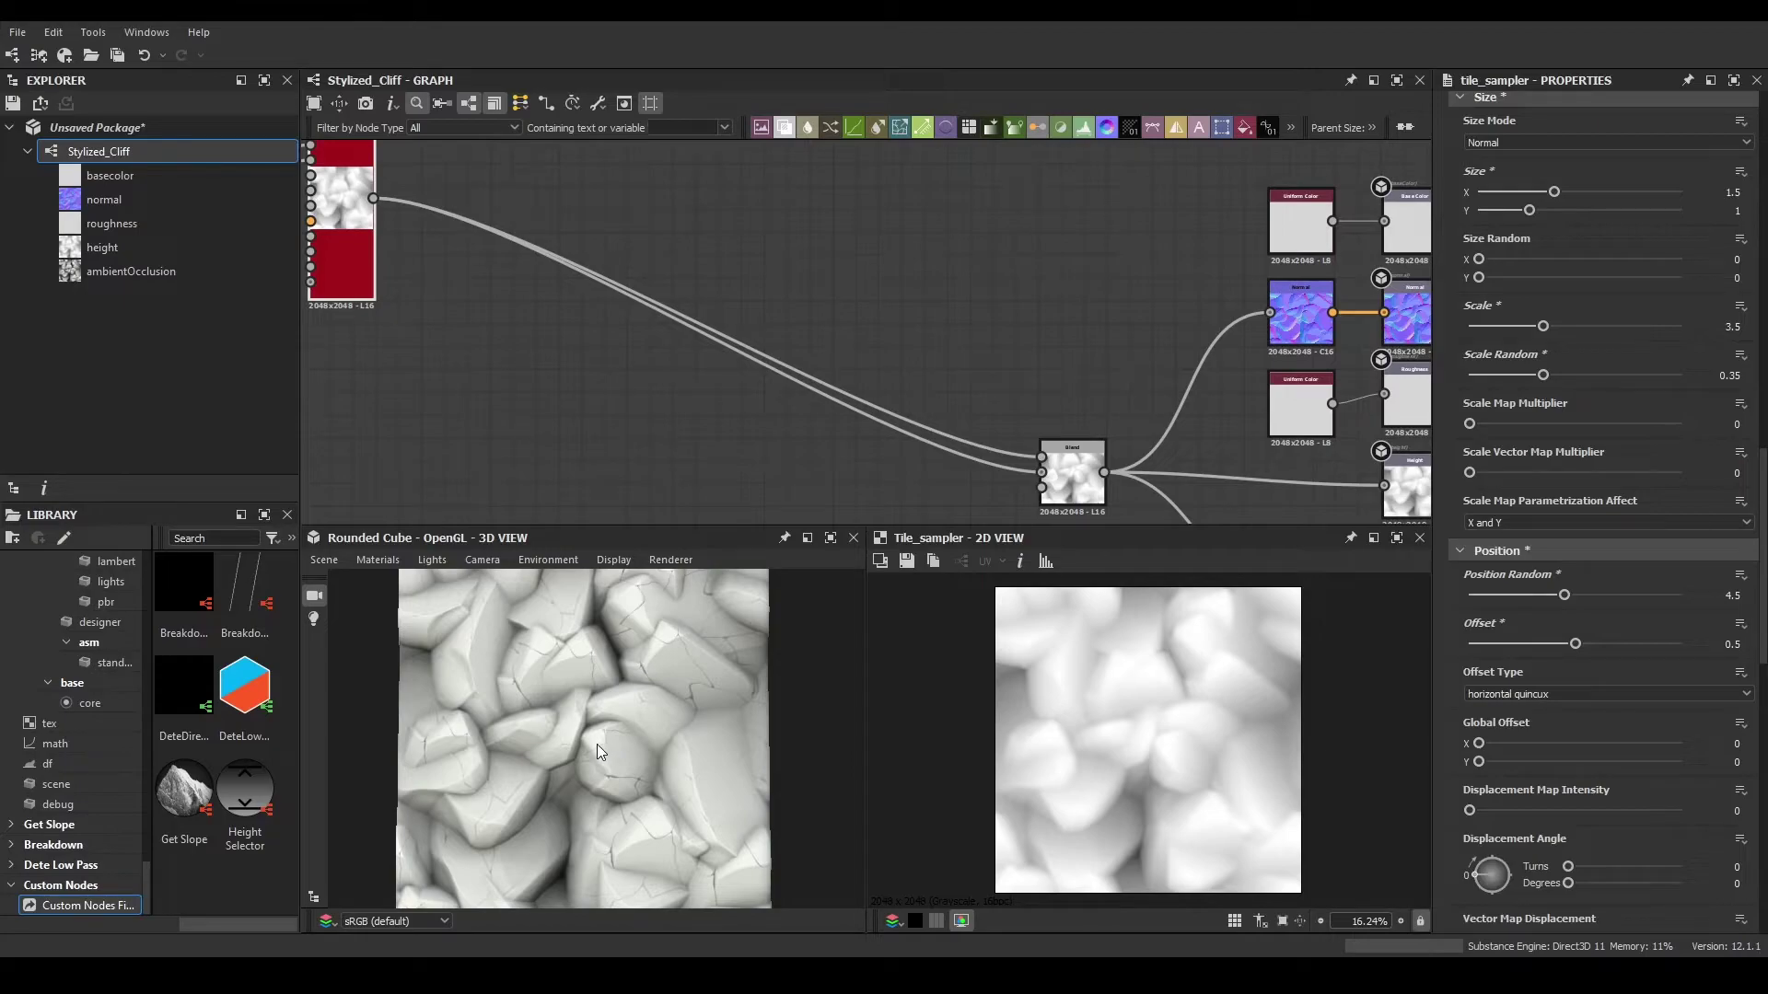
- Set the Tile Sampler's Position Random to 0
middle_drag(722, 419, 1008, 468)
scroll(1454, 650, down, 3)
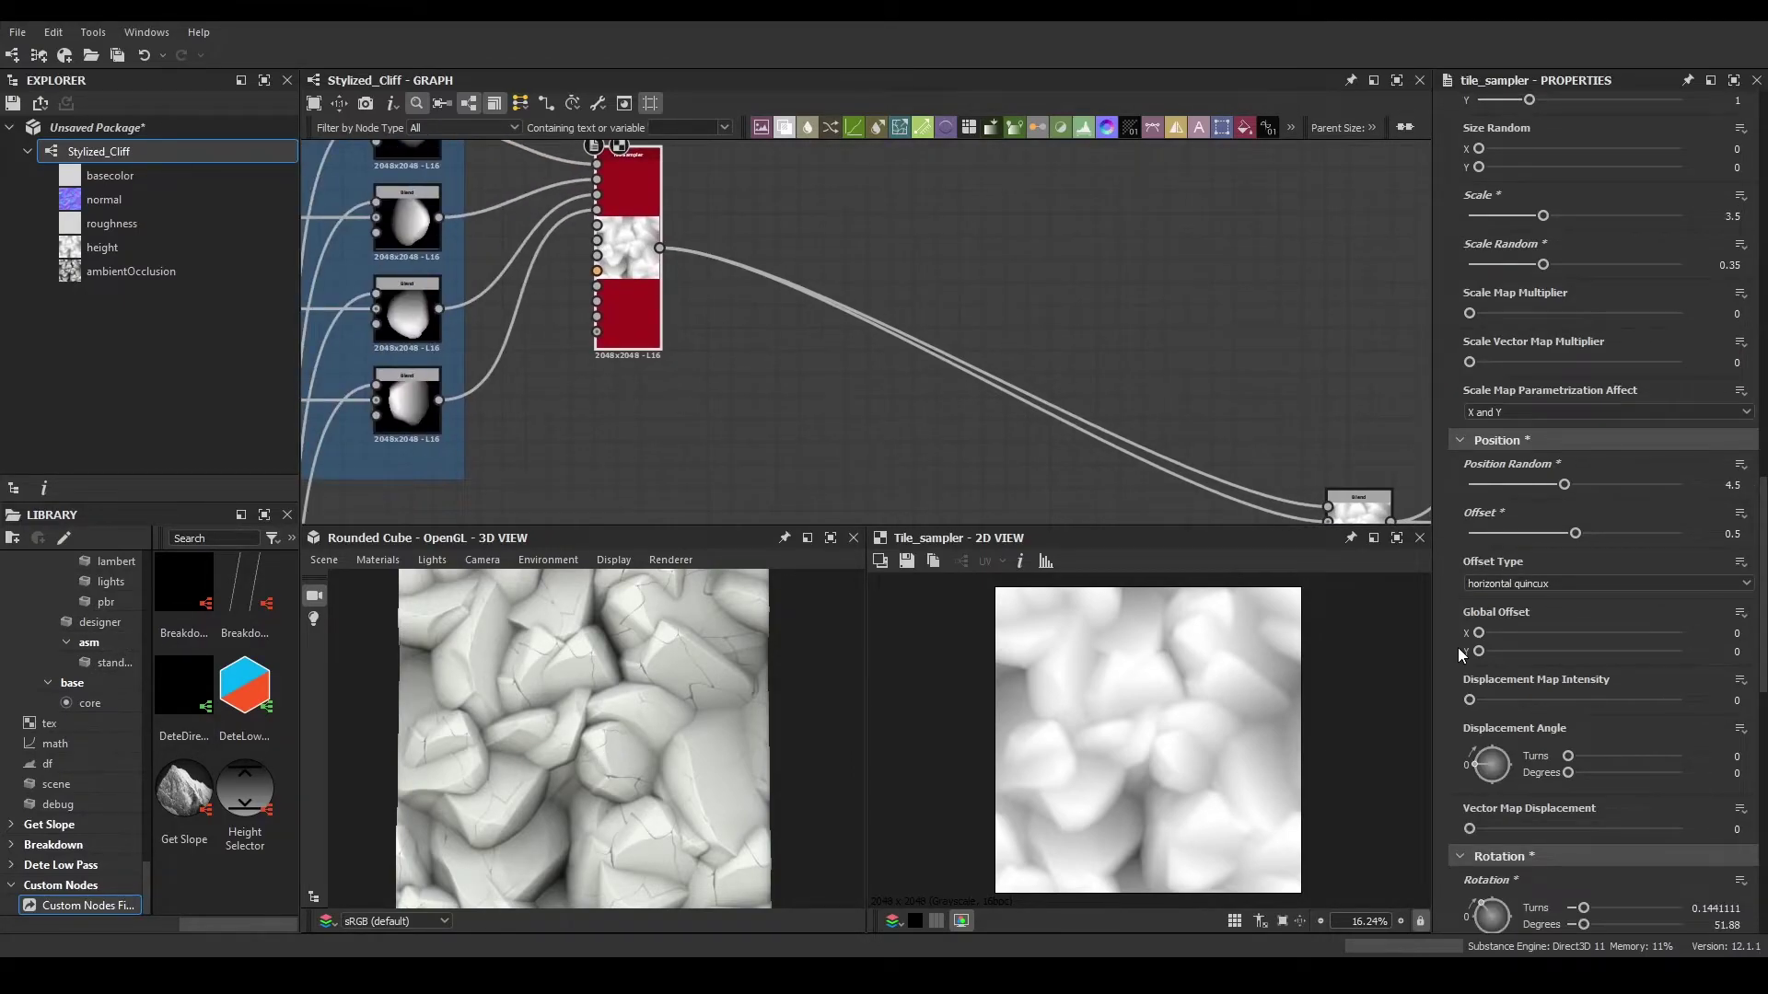
drag(1549, 494, 1455, 488)
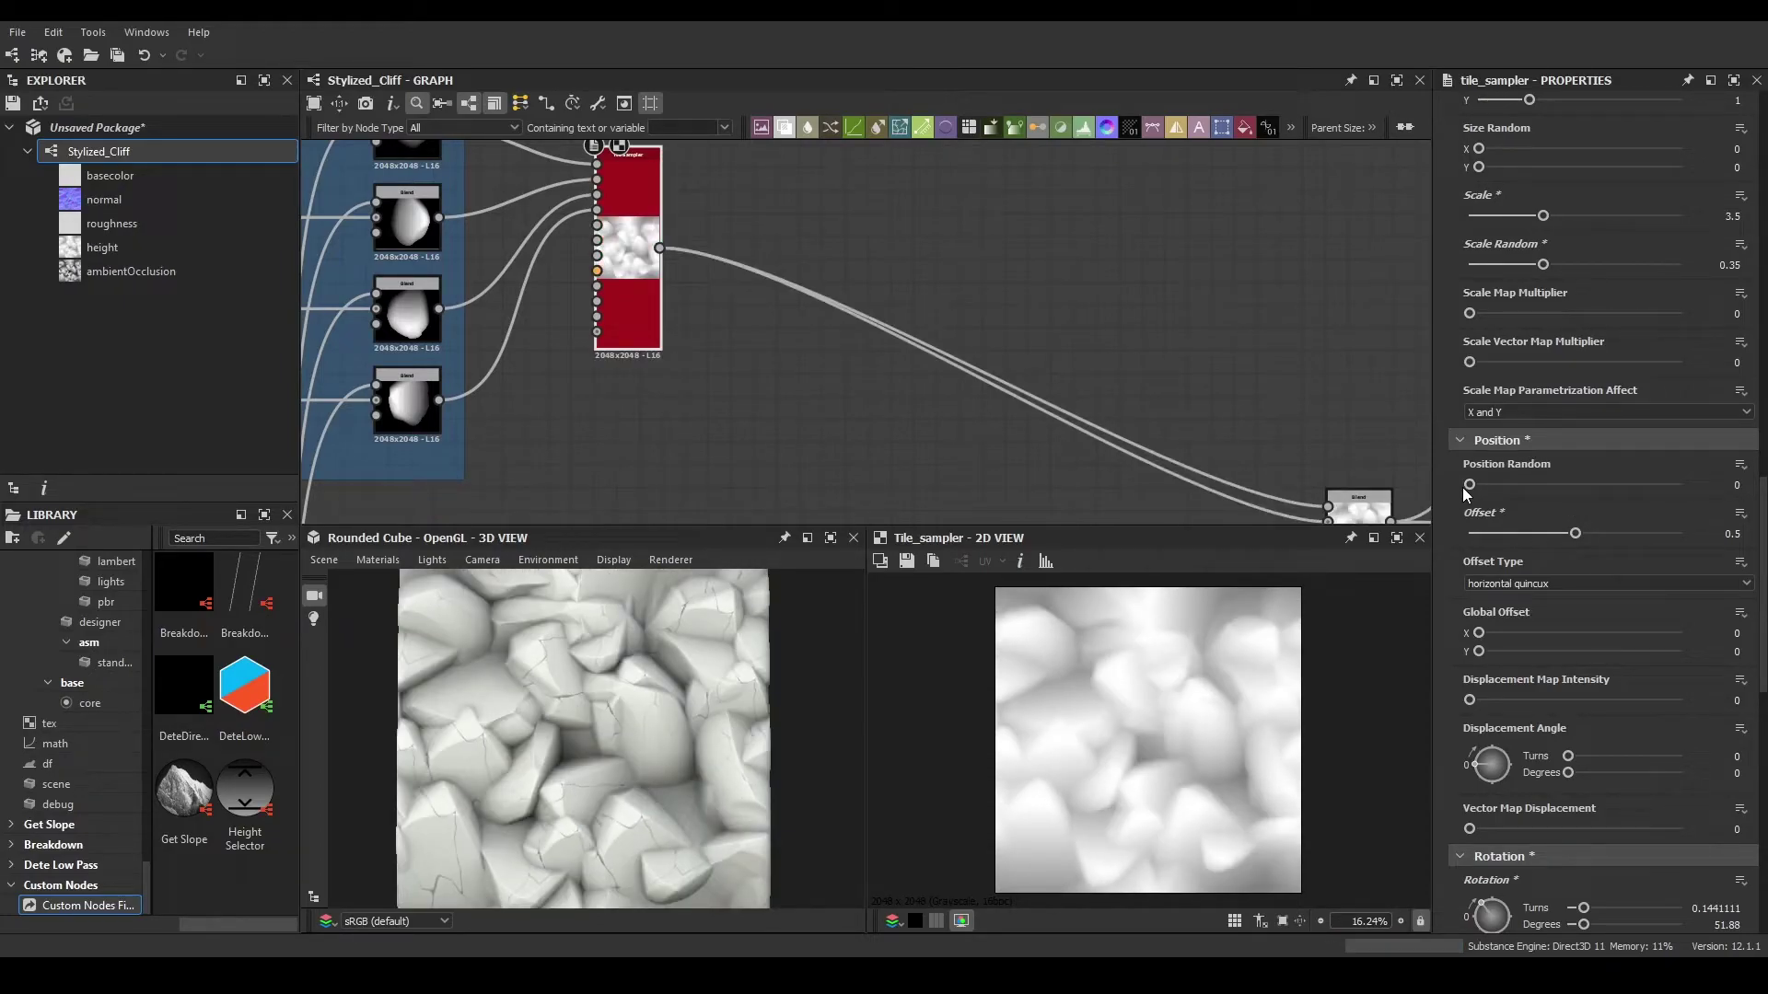
- Set the Tile Sampler's Rotation Random to 0, after first trying 0.1, and inspect the rock alignment in 3D
scroll(1589, 799, down, 9)
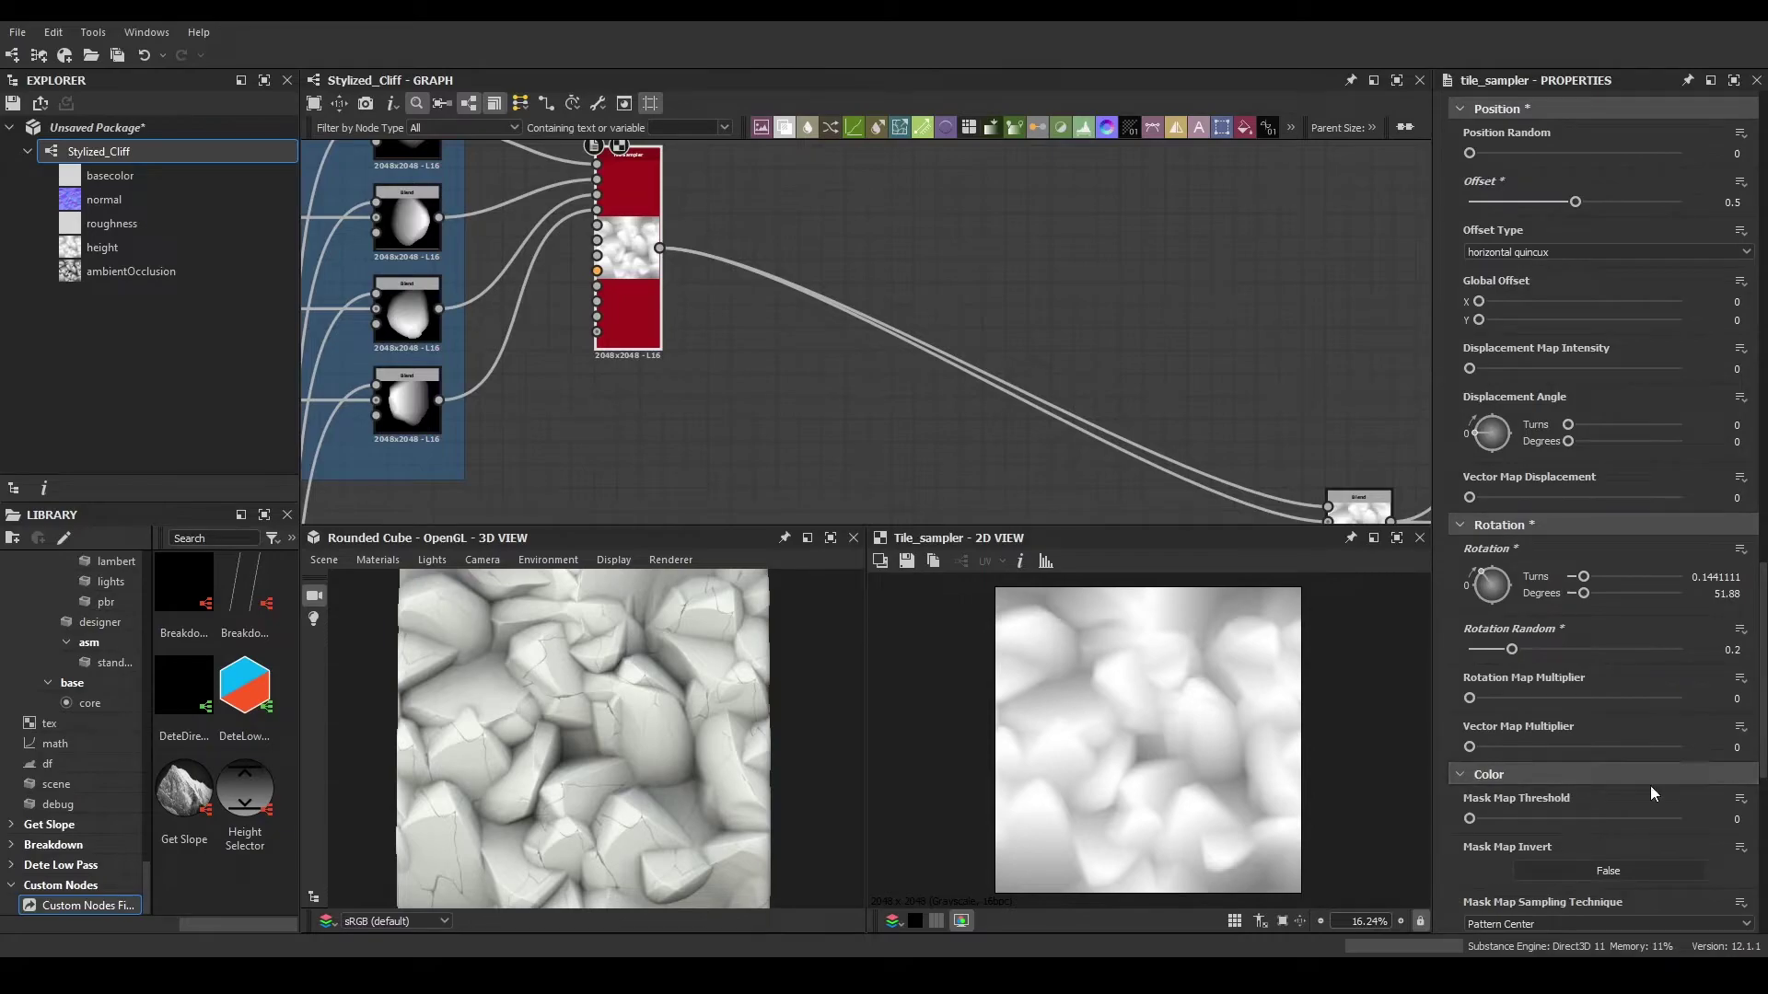
click(1731, 650)
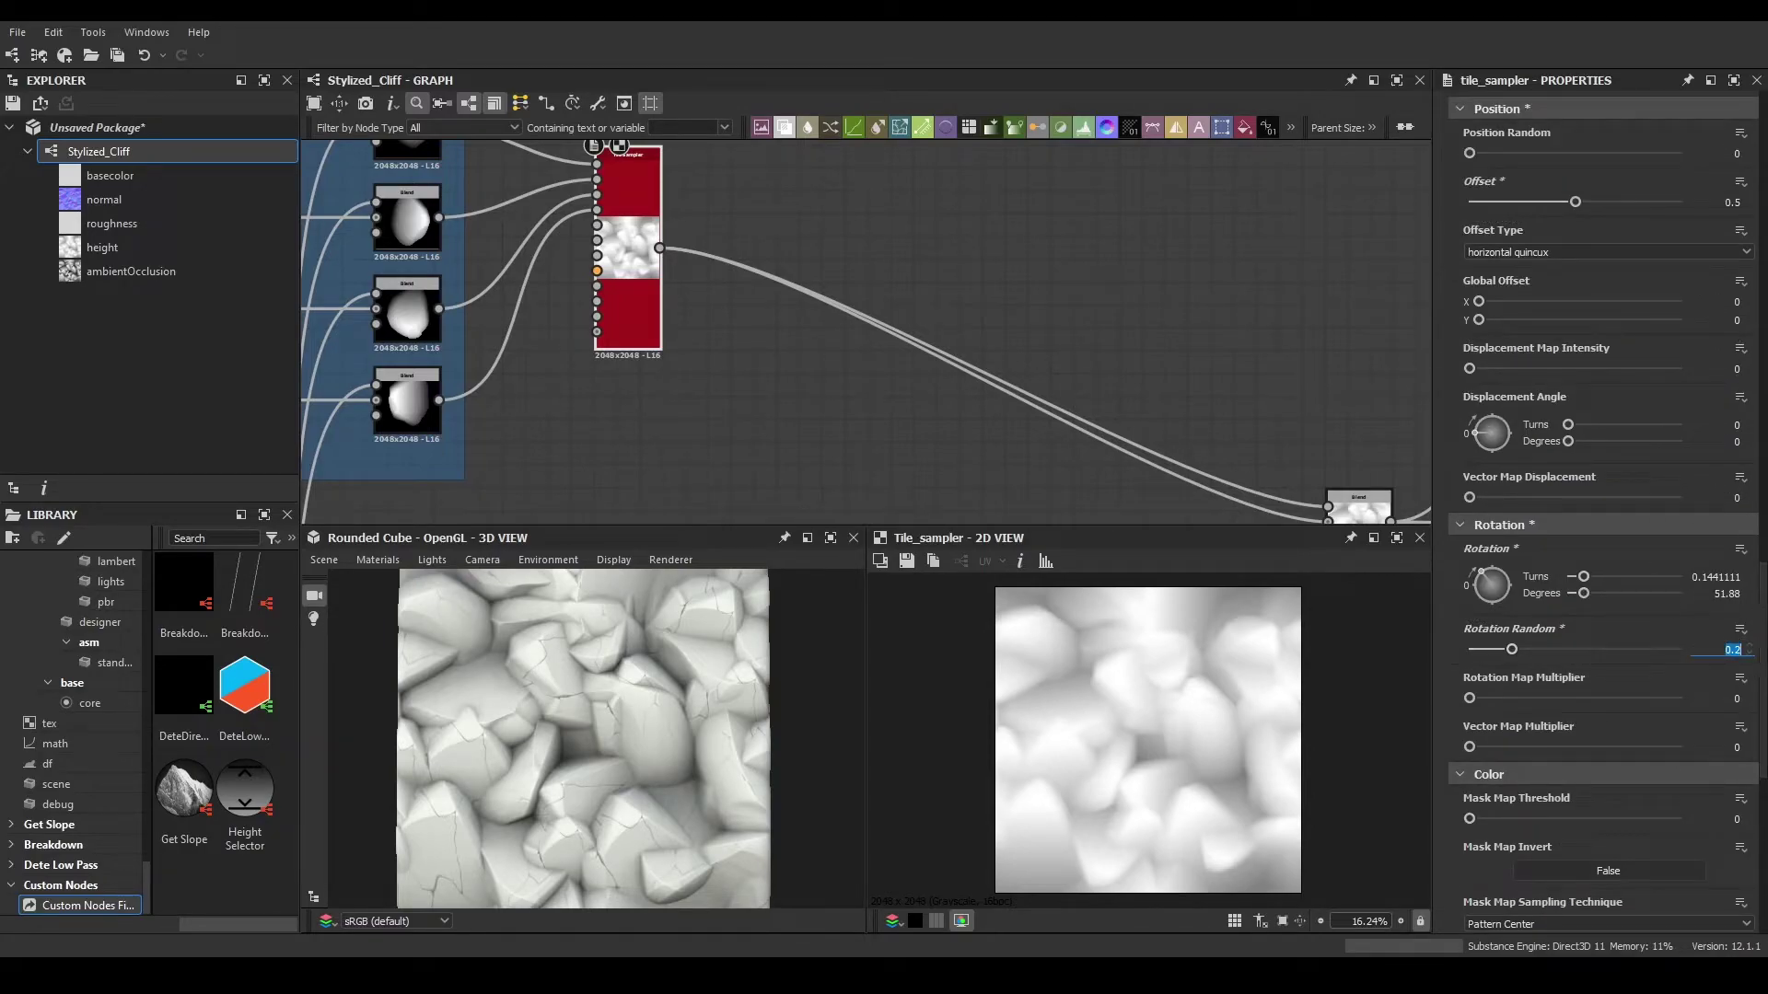
text(0.1)
key(Return)
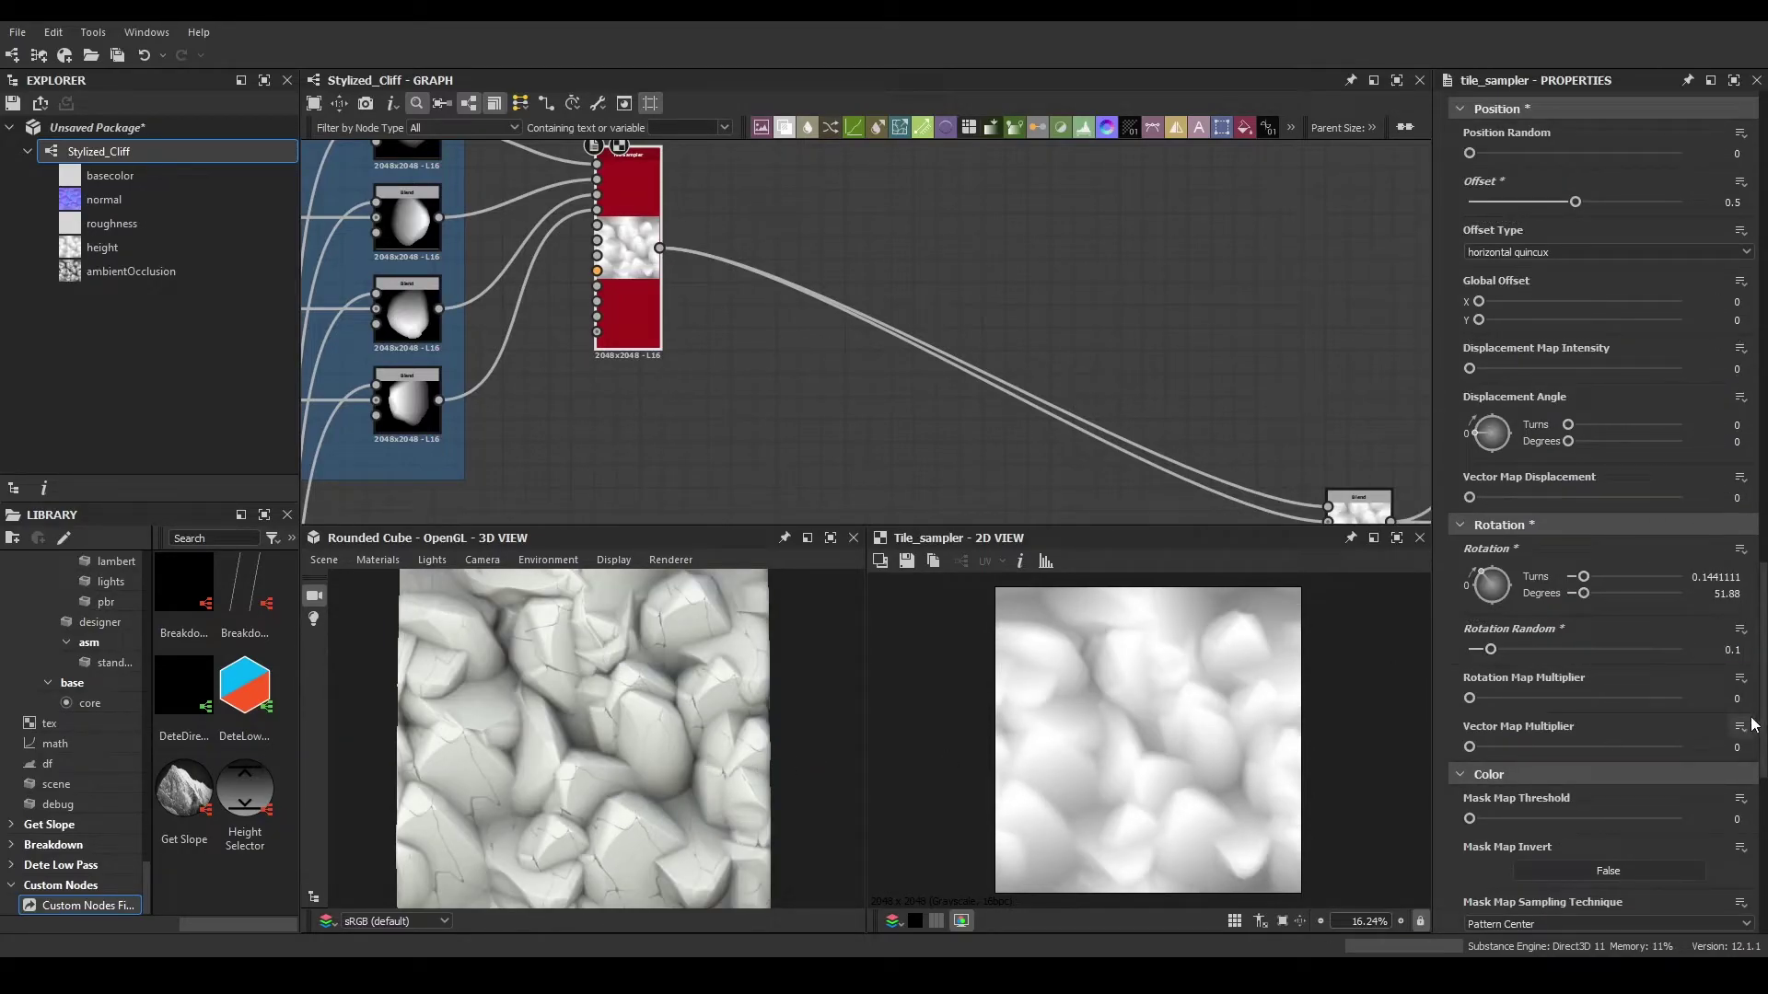
click(1727, 649)
text(0)
key(Return)
drag(578, 766, 654, 743)
- Set the Tile Sampler's Scale Random to 0.25 and check the rocks in the 3D view
scroll(1473, 437, up, 6)
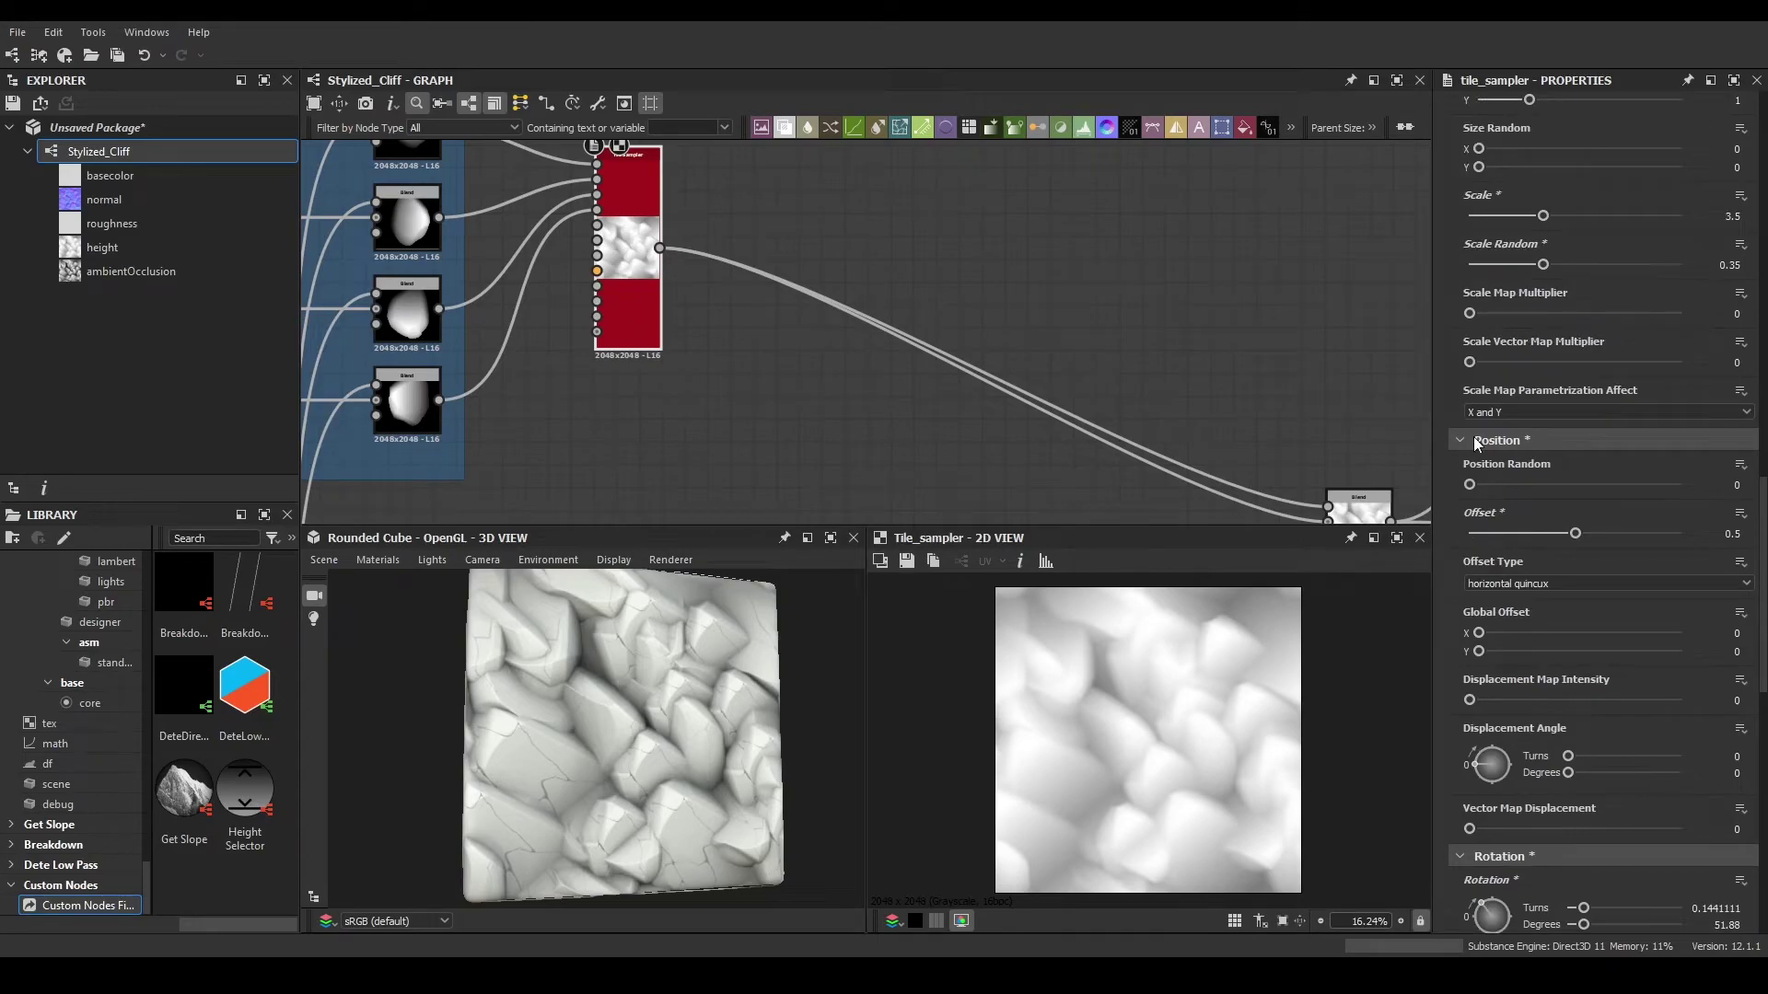
click(1731, 264)
text(.25)
key(Return)
drag(772, 655, 714, 671)
- Set the Tile Sampler's Rotation to about 139 degrees and its Position Random to 2
scroll(1462, 654, down, 4)
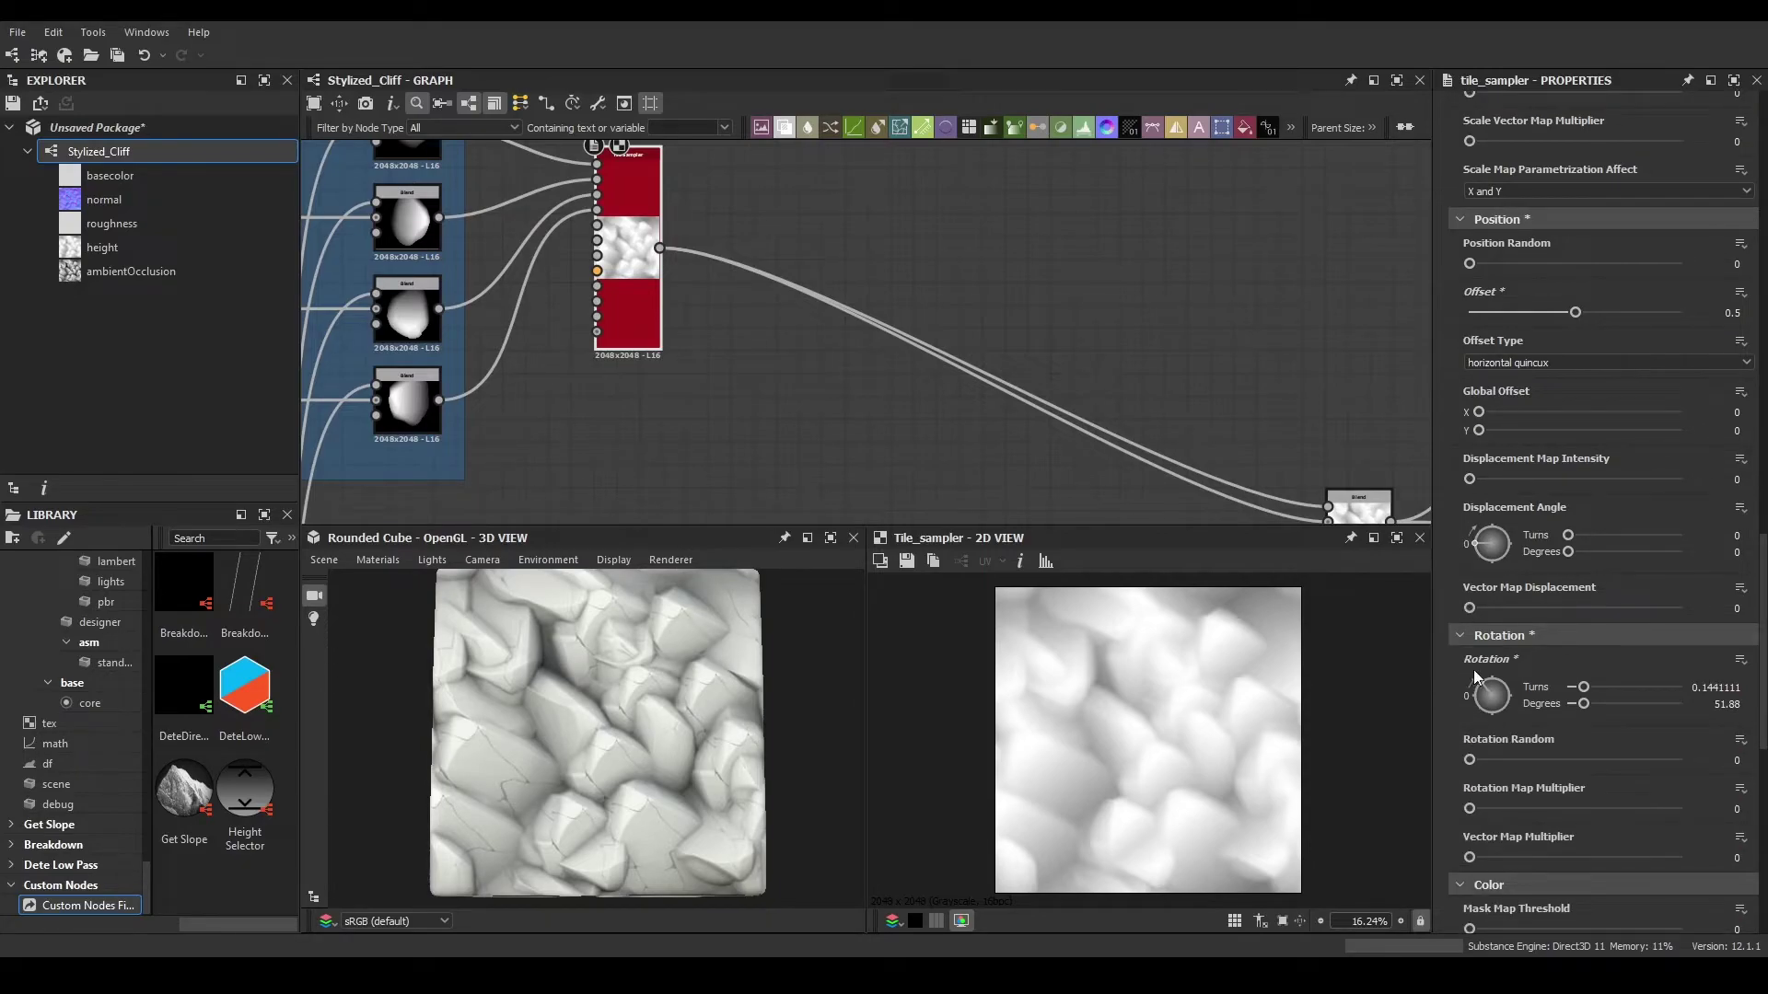
drag(1479, 700, 1525, 667)
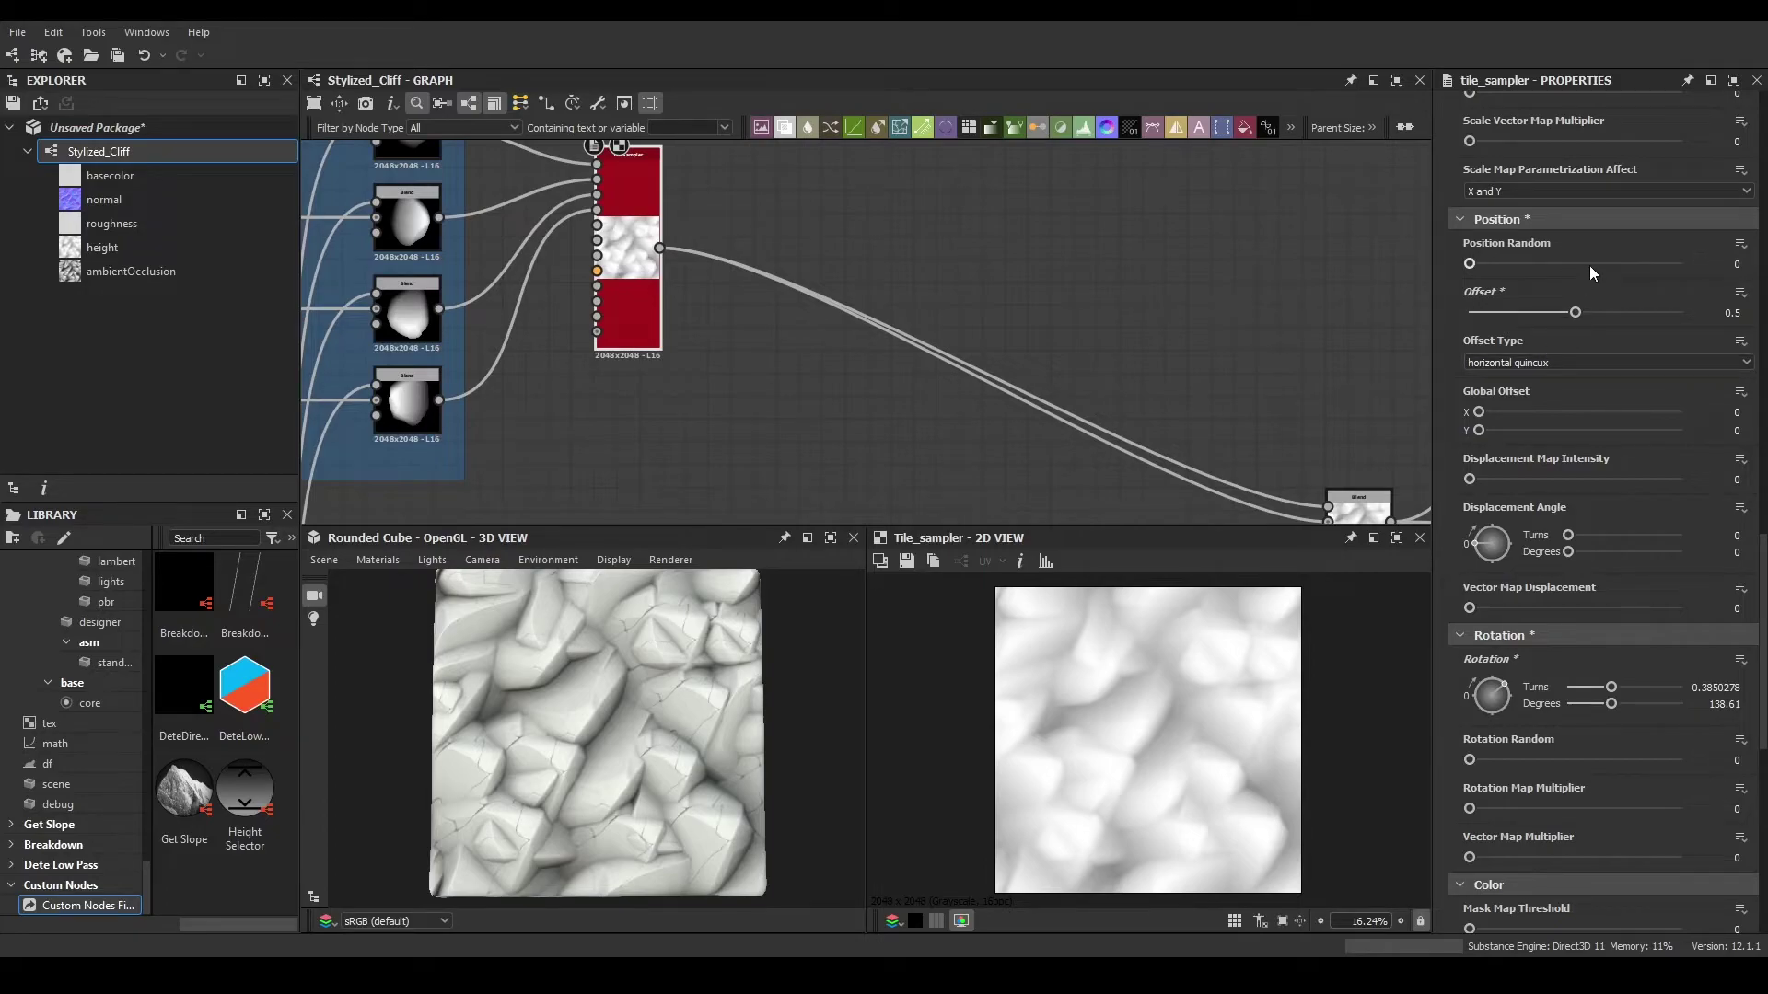
text(2)
key(Return)
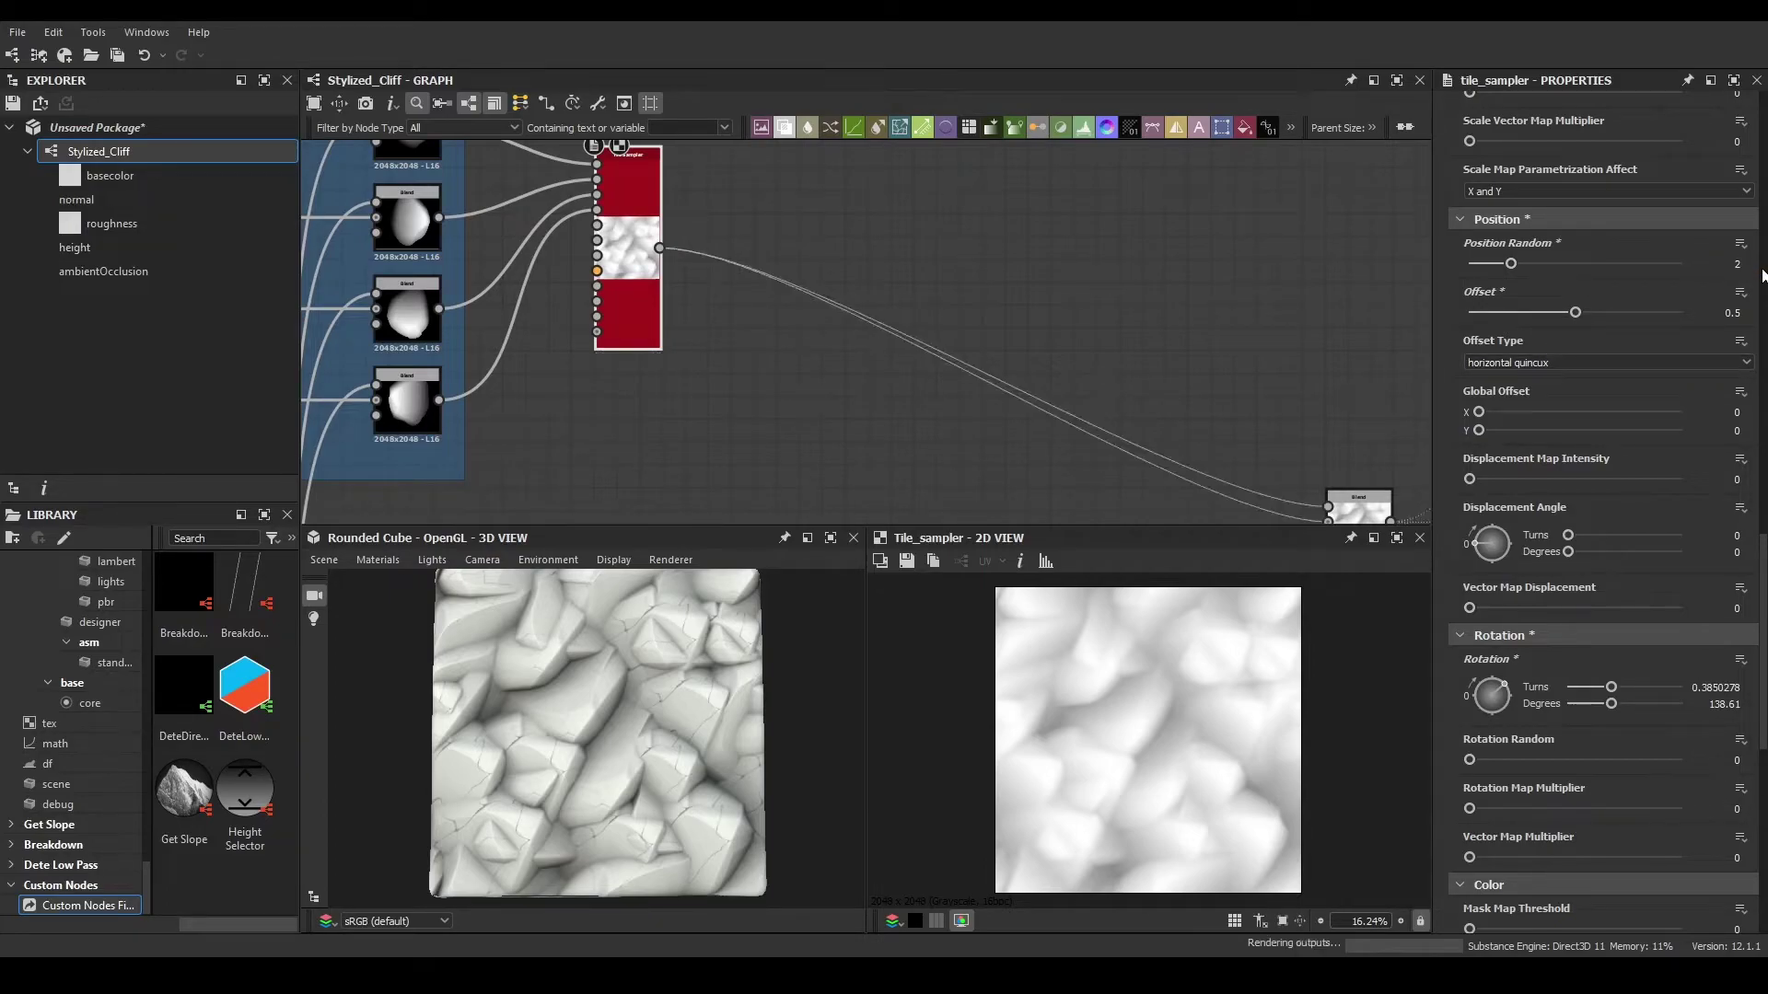
- Set the Tile Sampler's Color Random to 0.5 and inspect the height variation in 3D
scroll(1489, 584, down, 6)
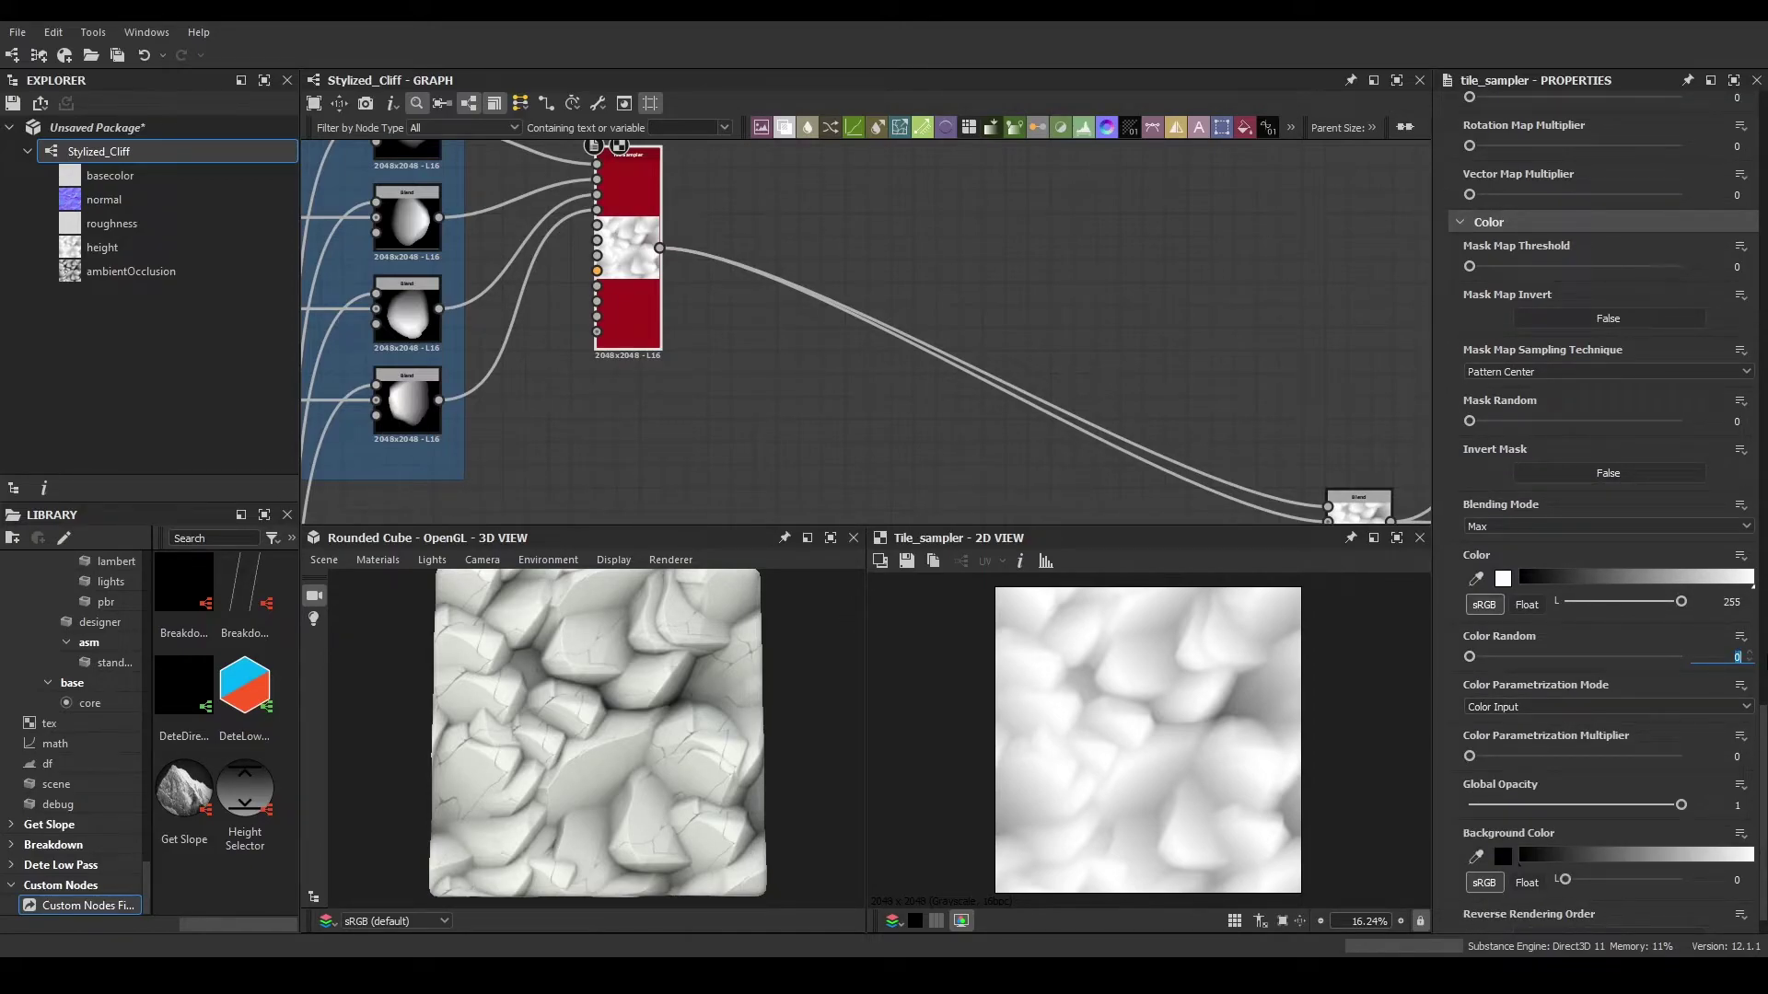
text(0.5)
key(Return)
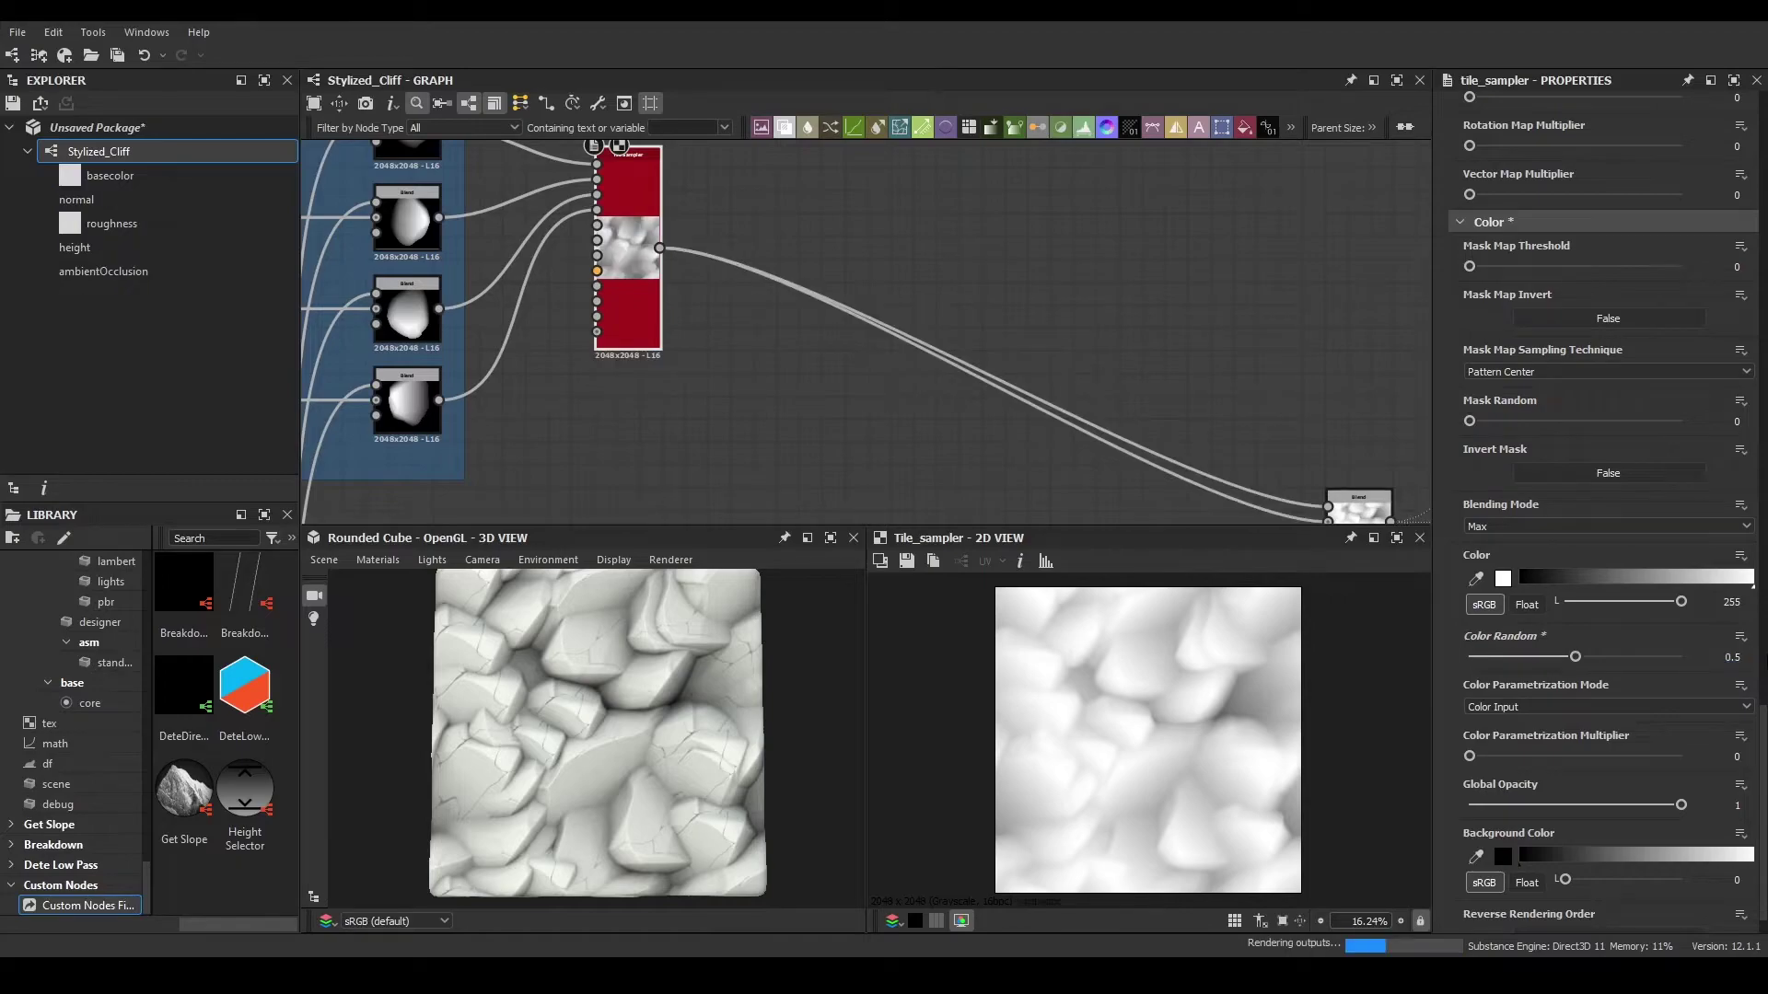
mouse_move(641, 737)
mouse_down()
mouse_move(821, 729)
mouse_move(628, 749)
mouse_move(549, 743)
mouse_move(473, 704)
mouse_move(361, 734)
mouse_move(668, 753)
mouse_move(620, 759)
mouse_up()
- Add a Gradient Linear 1 node in the empty graph area above the Tile Sampler
middle_drag(723, 334, 898, 482)
scroll(897, 483, down, 1)
drag(837, 395, 933, 419)
middle_drag(786, 253, 786, 322)
scroll(772, 291, up, 2)
key(space)
text(grad)
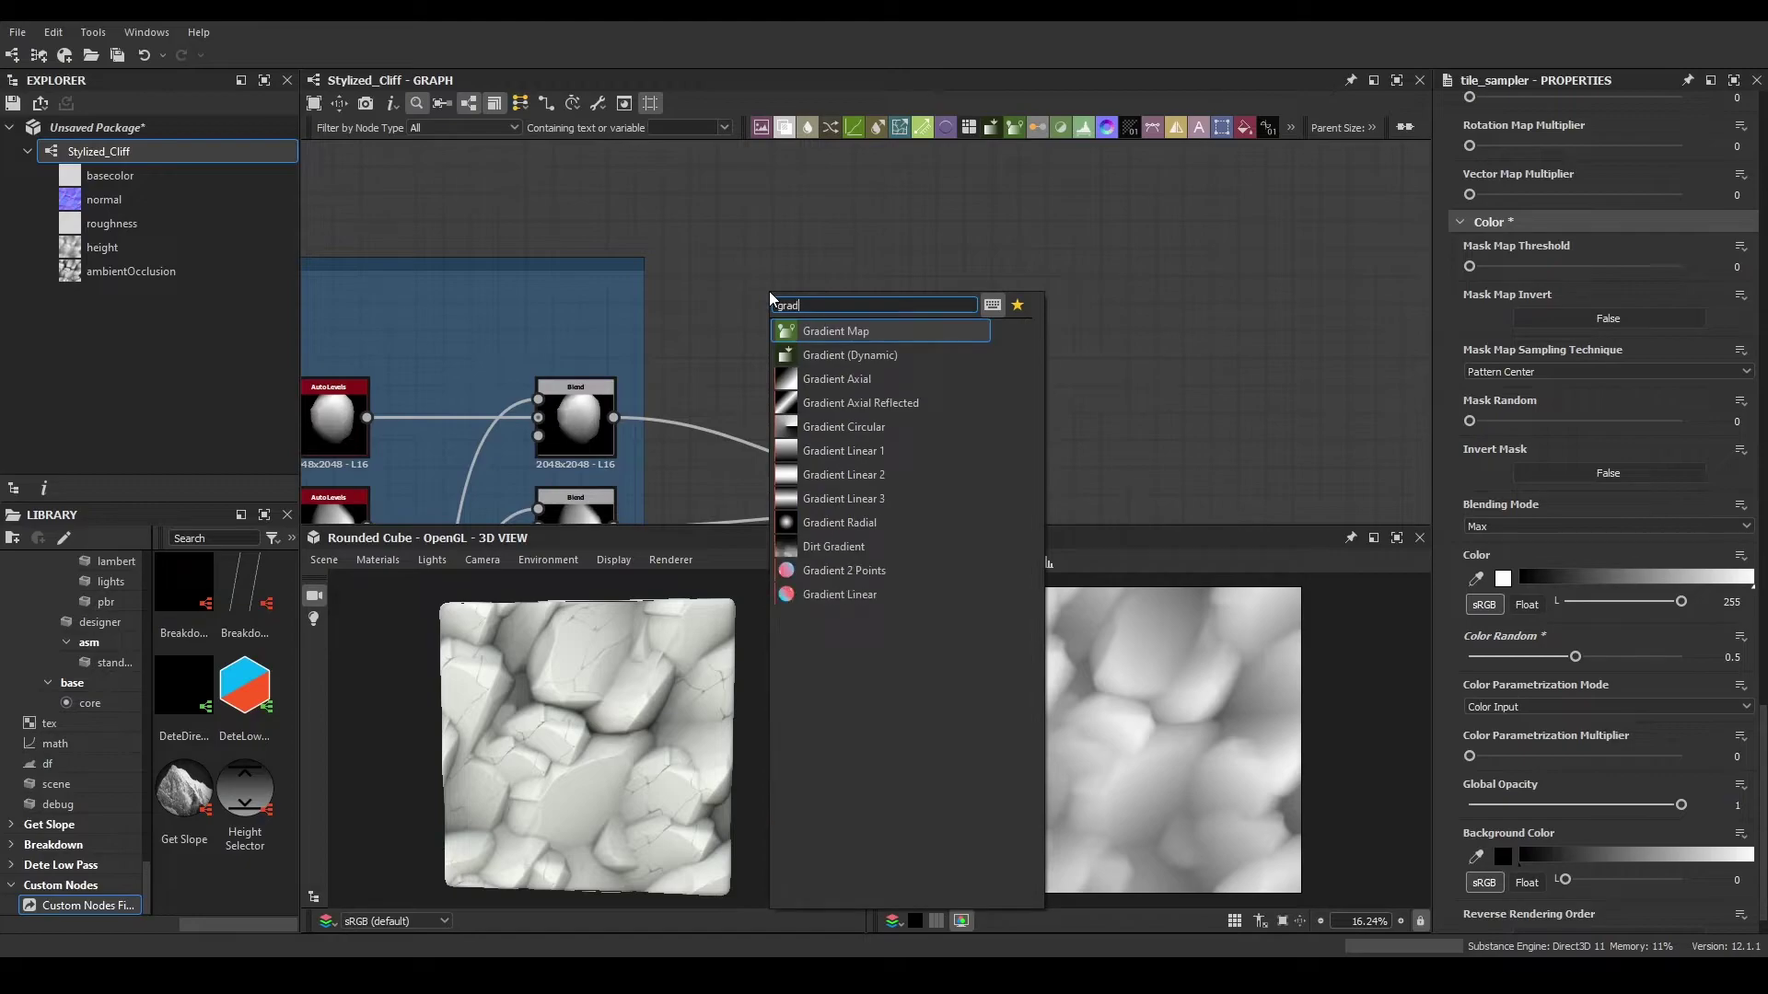
click(902, 453)
drag(744, 295, 737, 322)
middle_drag(932, 392, 838, 269)
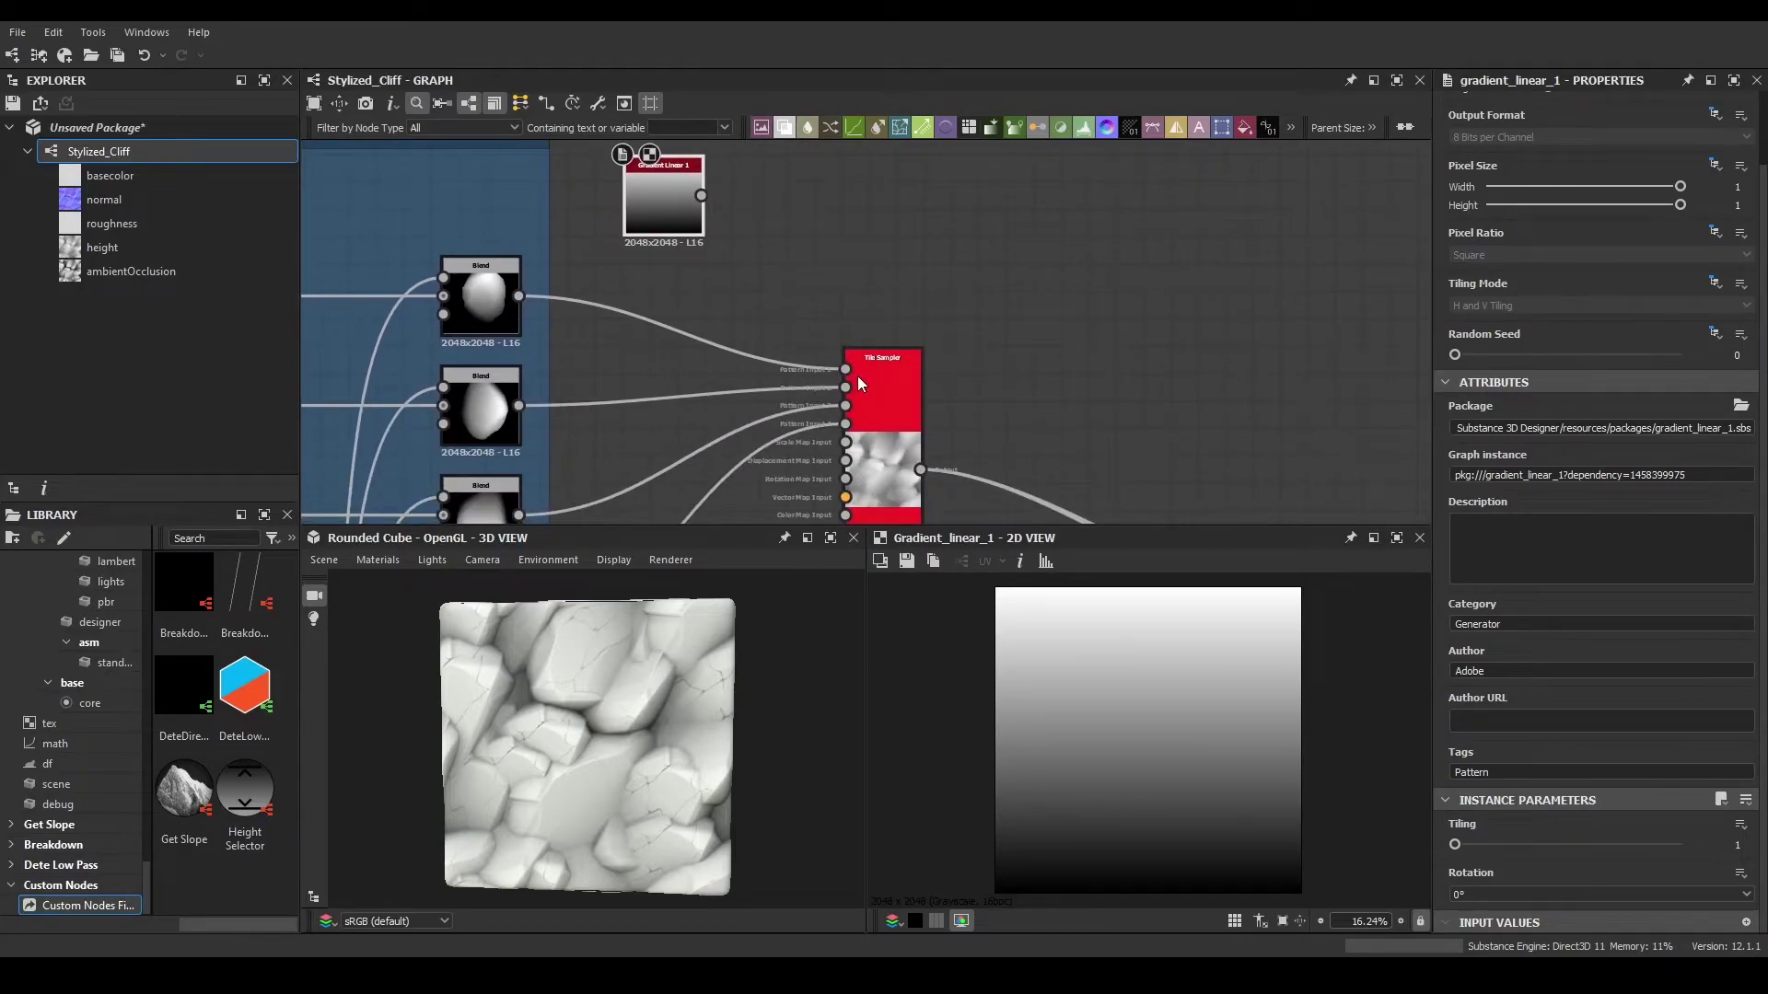
- Connect the Gradient Linear 1 output to the Tile Sampler's Color Map Input
middle_drag(859, 376, 818, 315)
scroll(810, 313, down, 1)
drag(585, 383, 831, 433)
scroll(792, 440, up, 2)
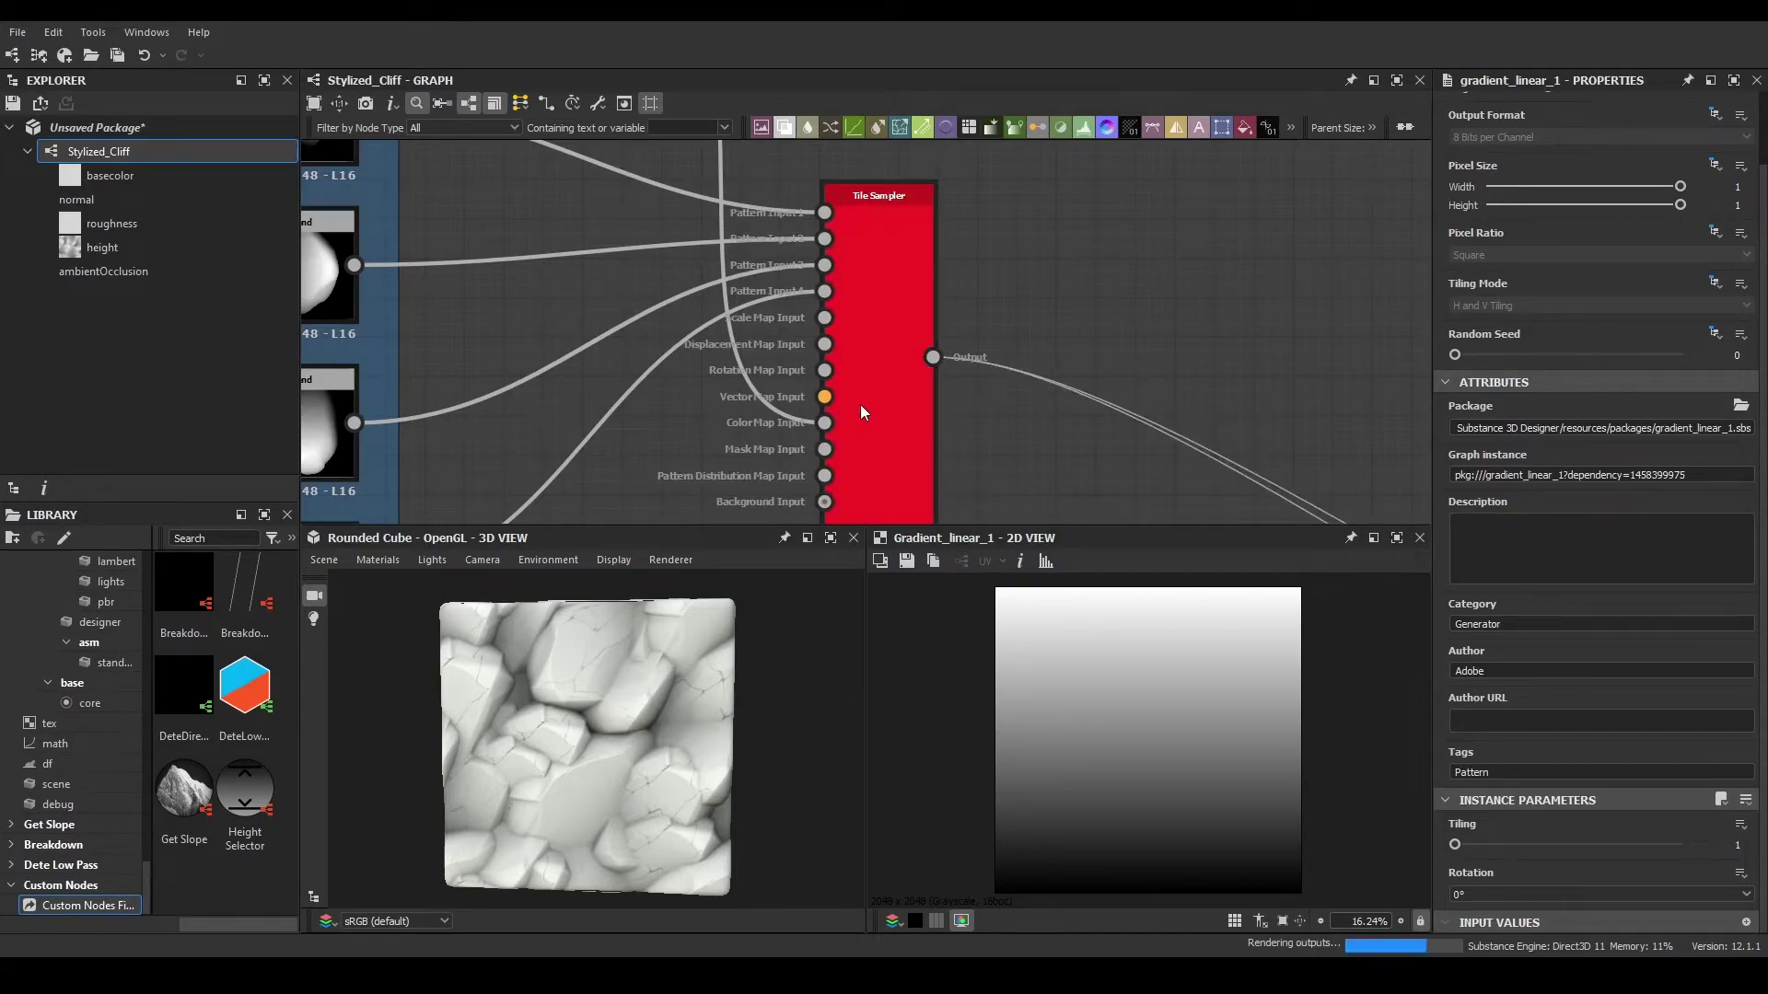
- Open the Tile Sampler's parameters and try different Color Parametrization Multiplier values, ending at 0.31, while checking the cube in 3D
double_click(854, 411)
scroll(1631, 696, down, 10)
scroll(1627, 692, down, 18)
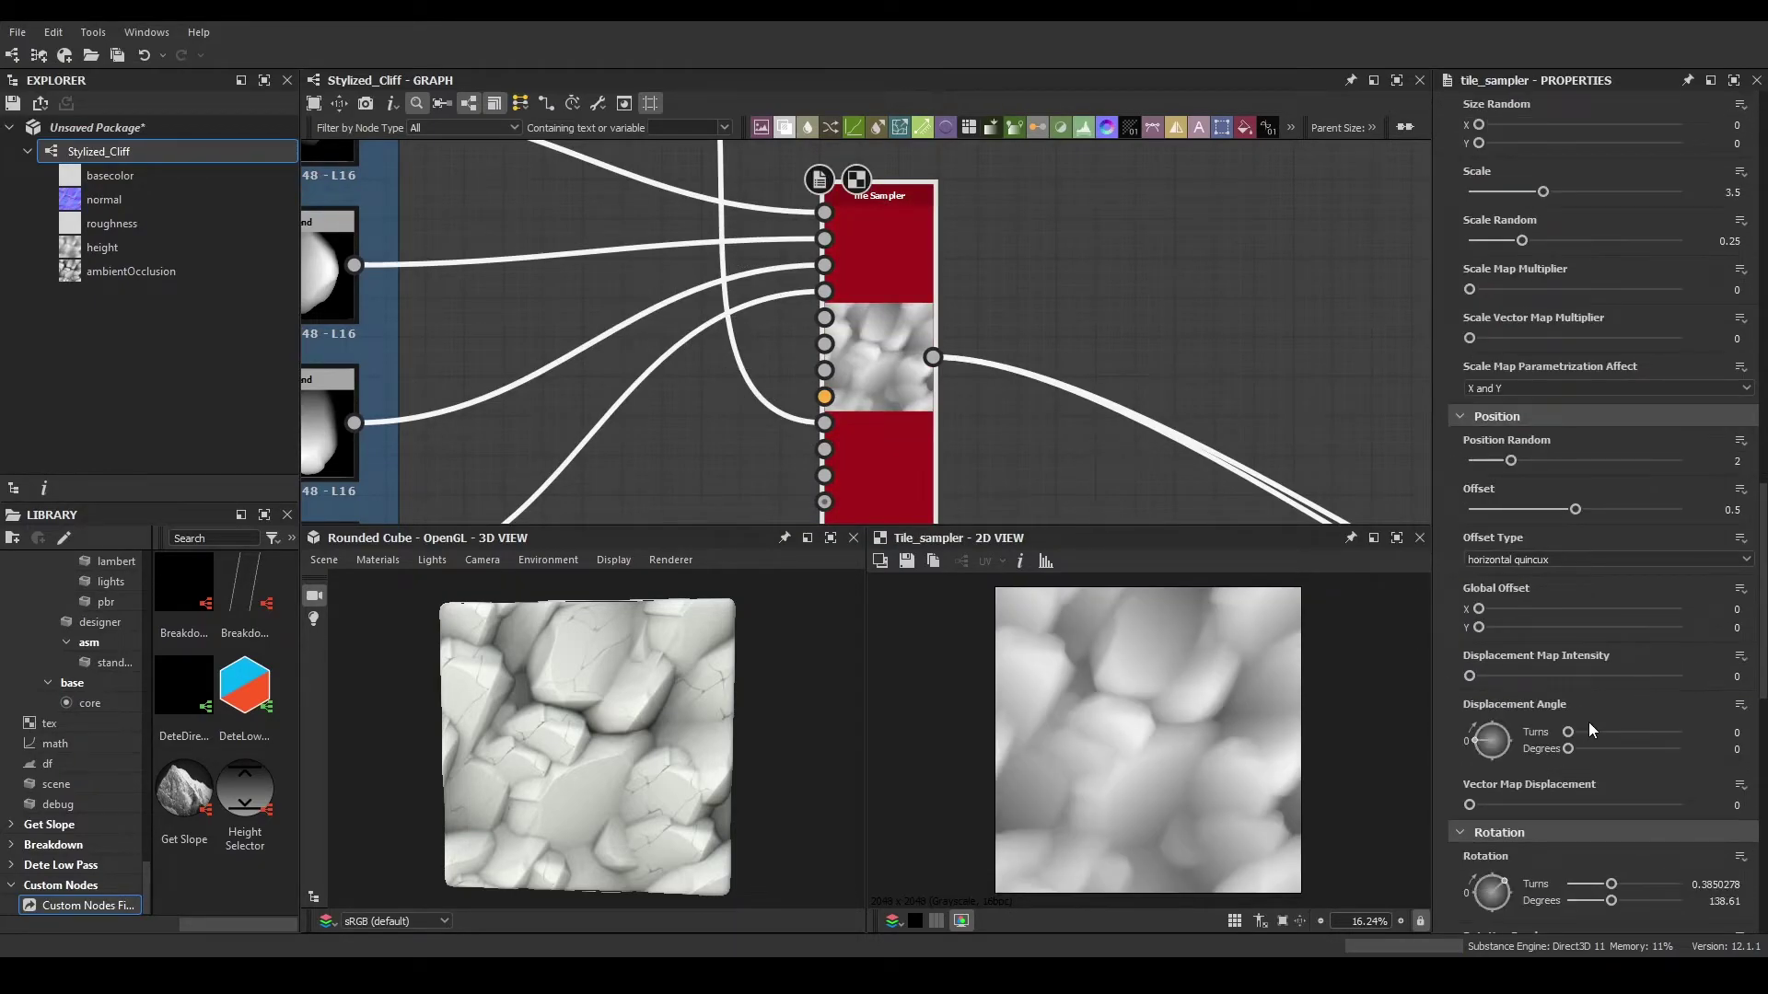
drag(1515, 788, 1724, 796)
drag(513, 793, 631, 789)
drag(1571, 788, 1536, 795)
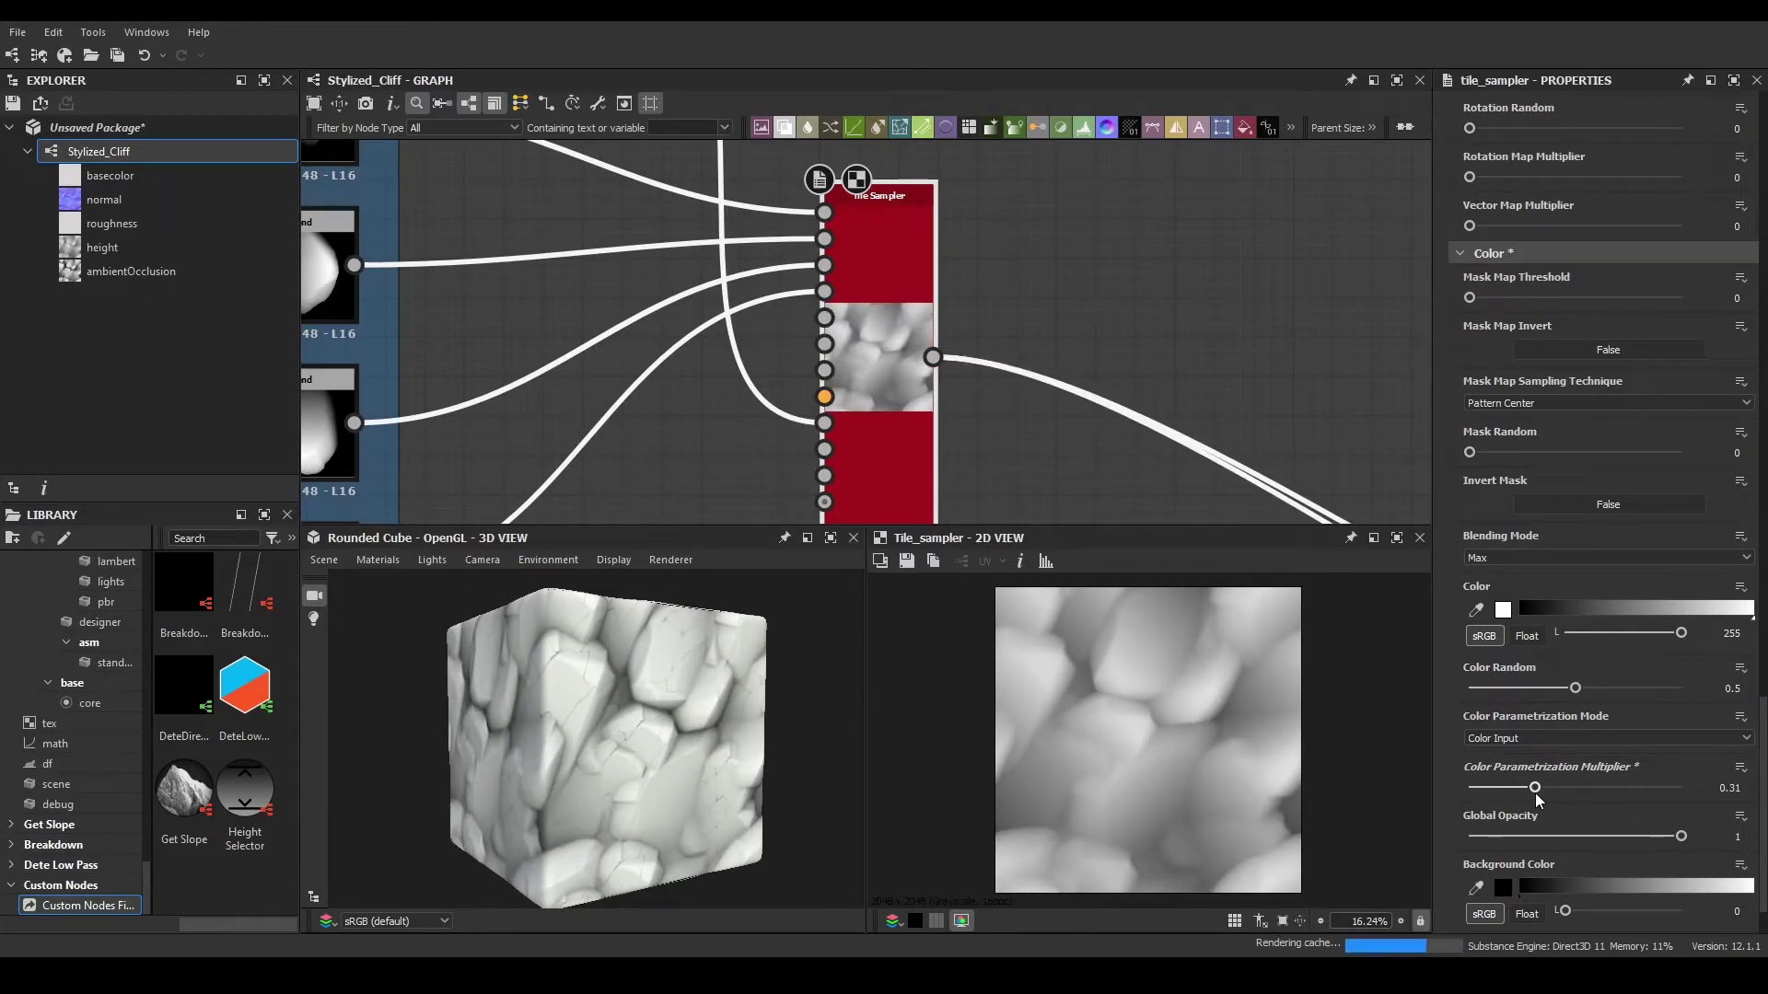
- Set the Color Parametrization Mode to Scale with a Color Parametrization Multiplier of 1, and inspect the rocks in 3D
click(1520, 739)
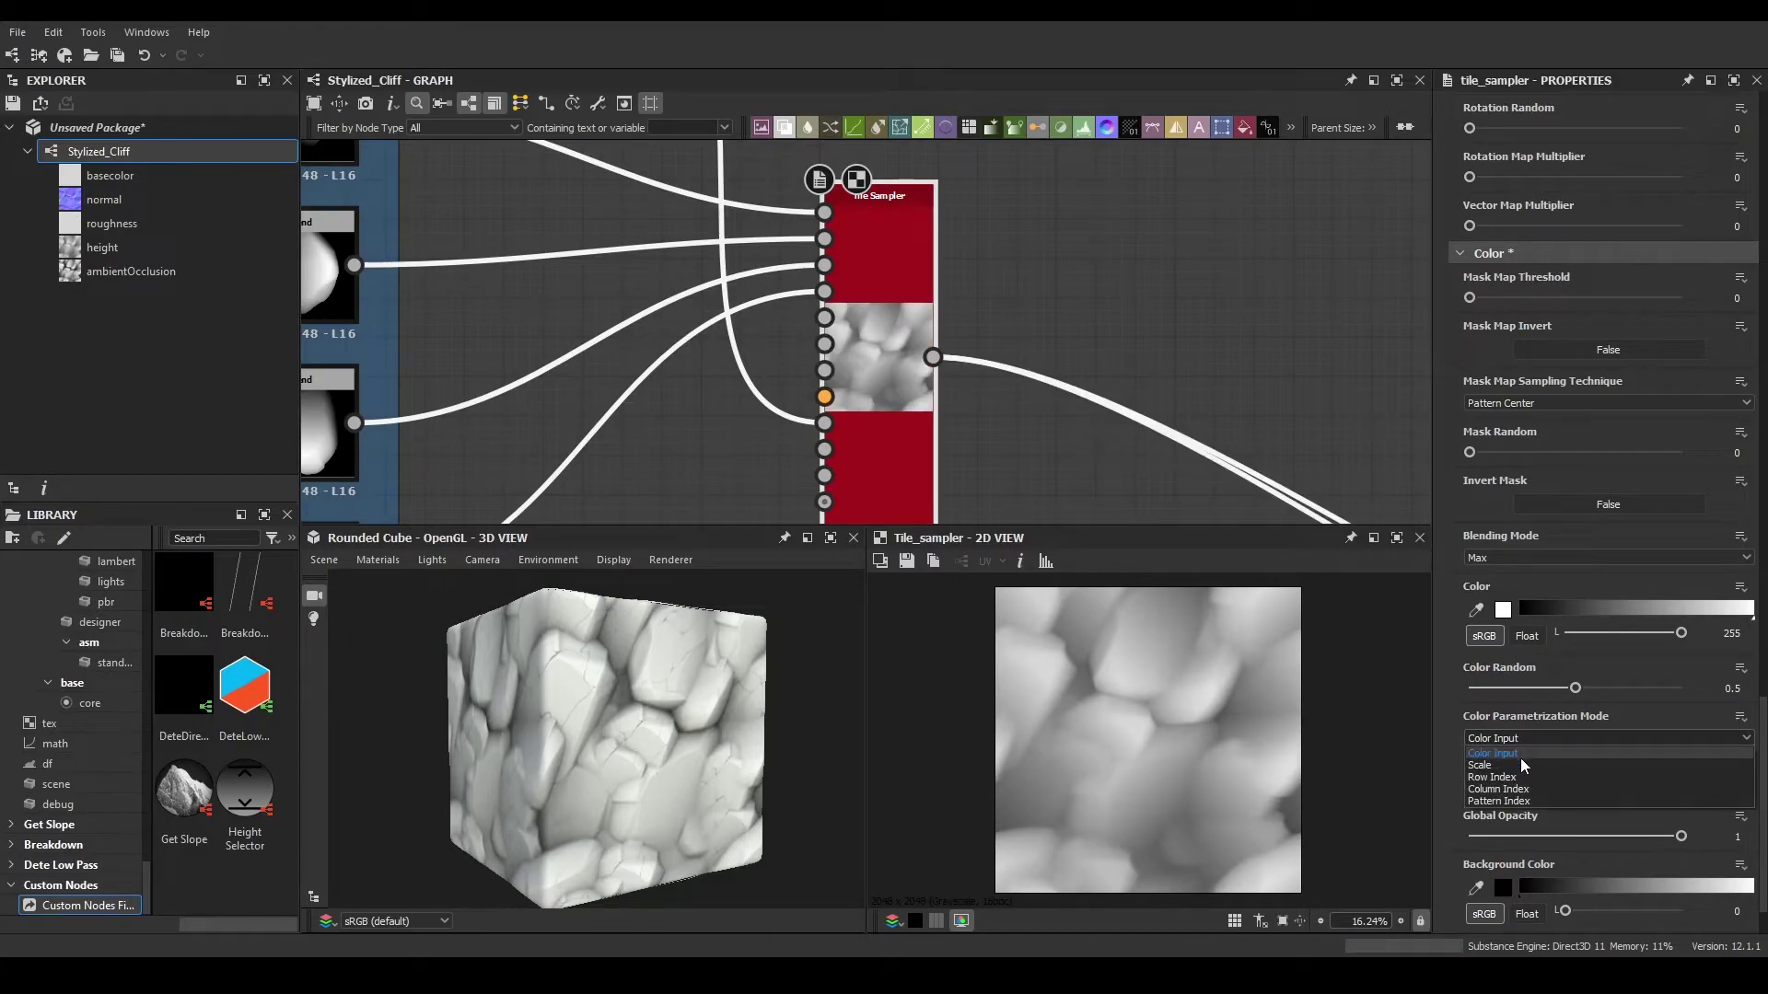
click(1518, 764)
drag(1534, 787, 1682, 787)
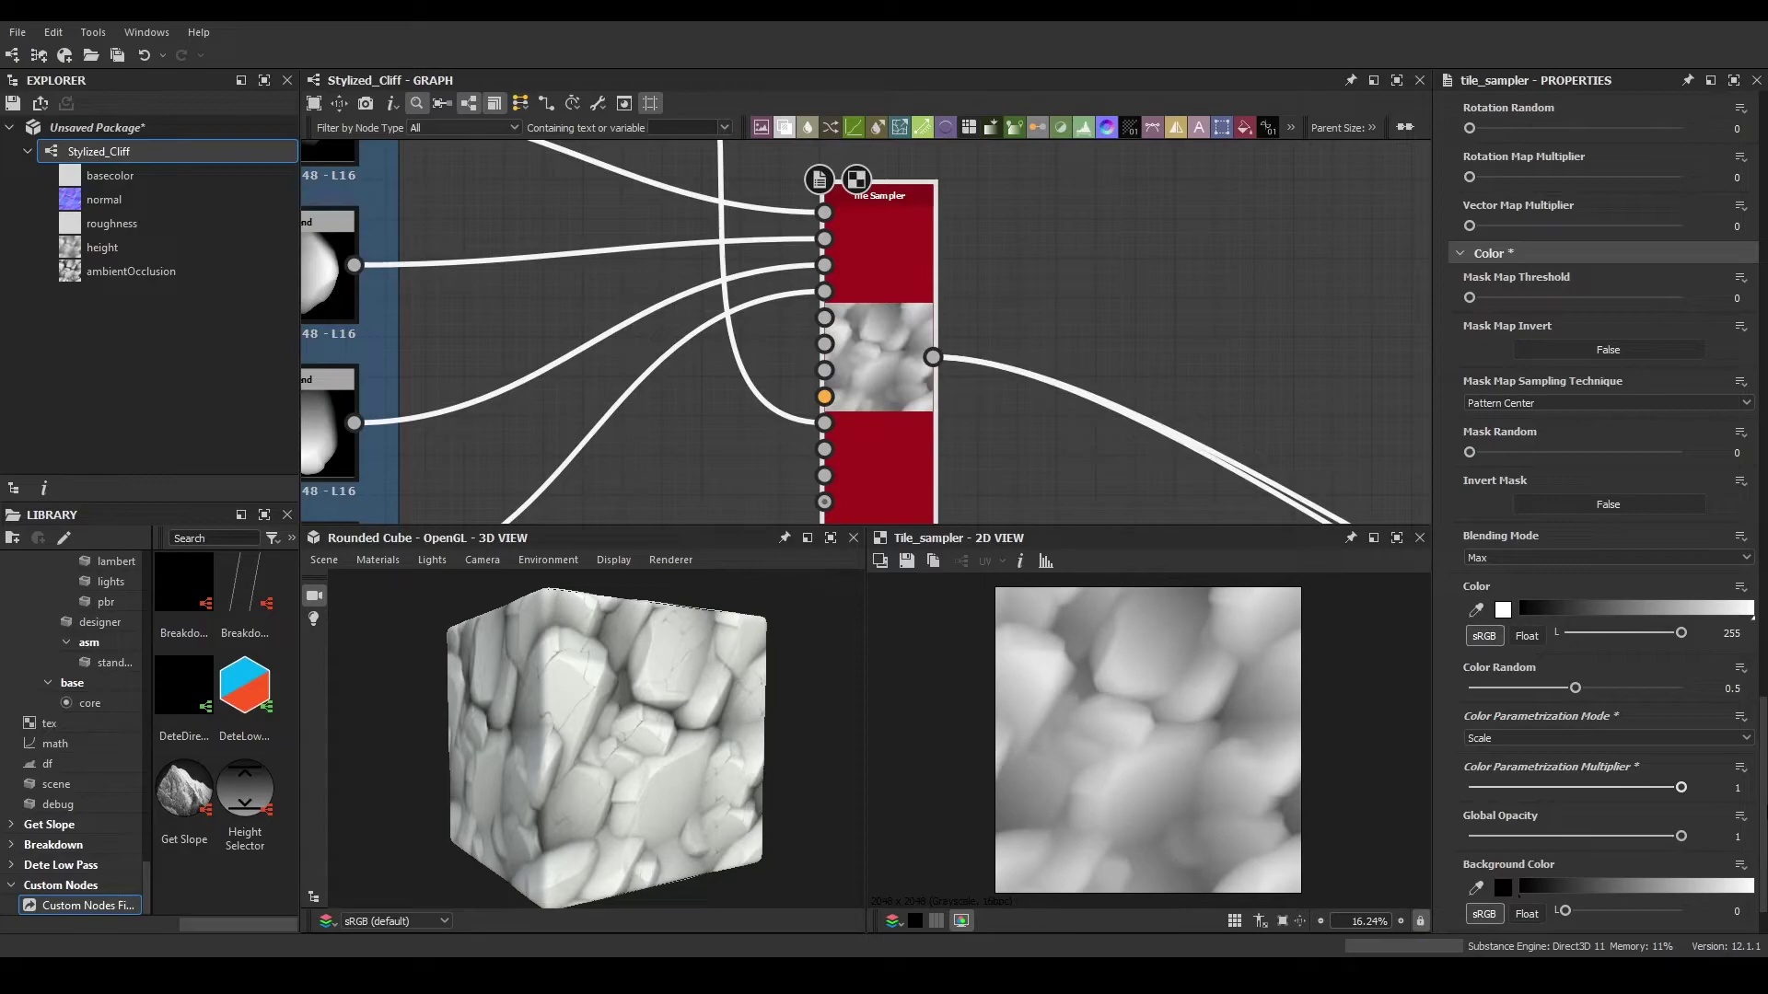
drag(755, 722, 667, 753)
scroll(607, 715, up, 2)
scroll(608, 715, down, 5)
- Try the Row Index, Column Index and Pattern Index color parametrization modes, lowering the multiplier to 0.76
click(1554, 736)
click(1519, 775)
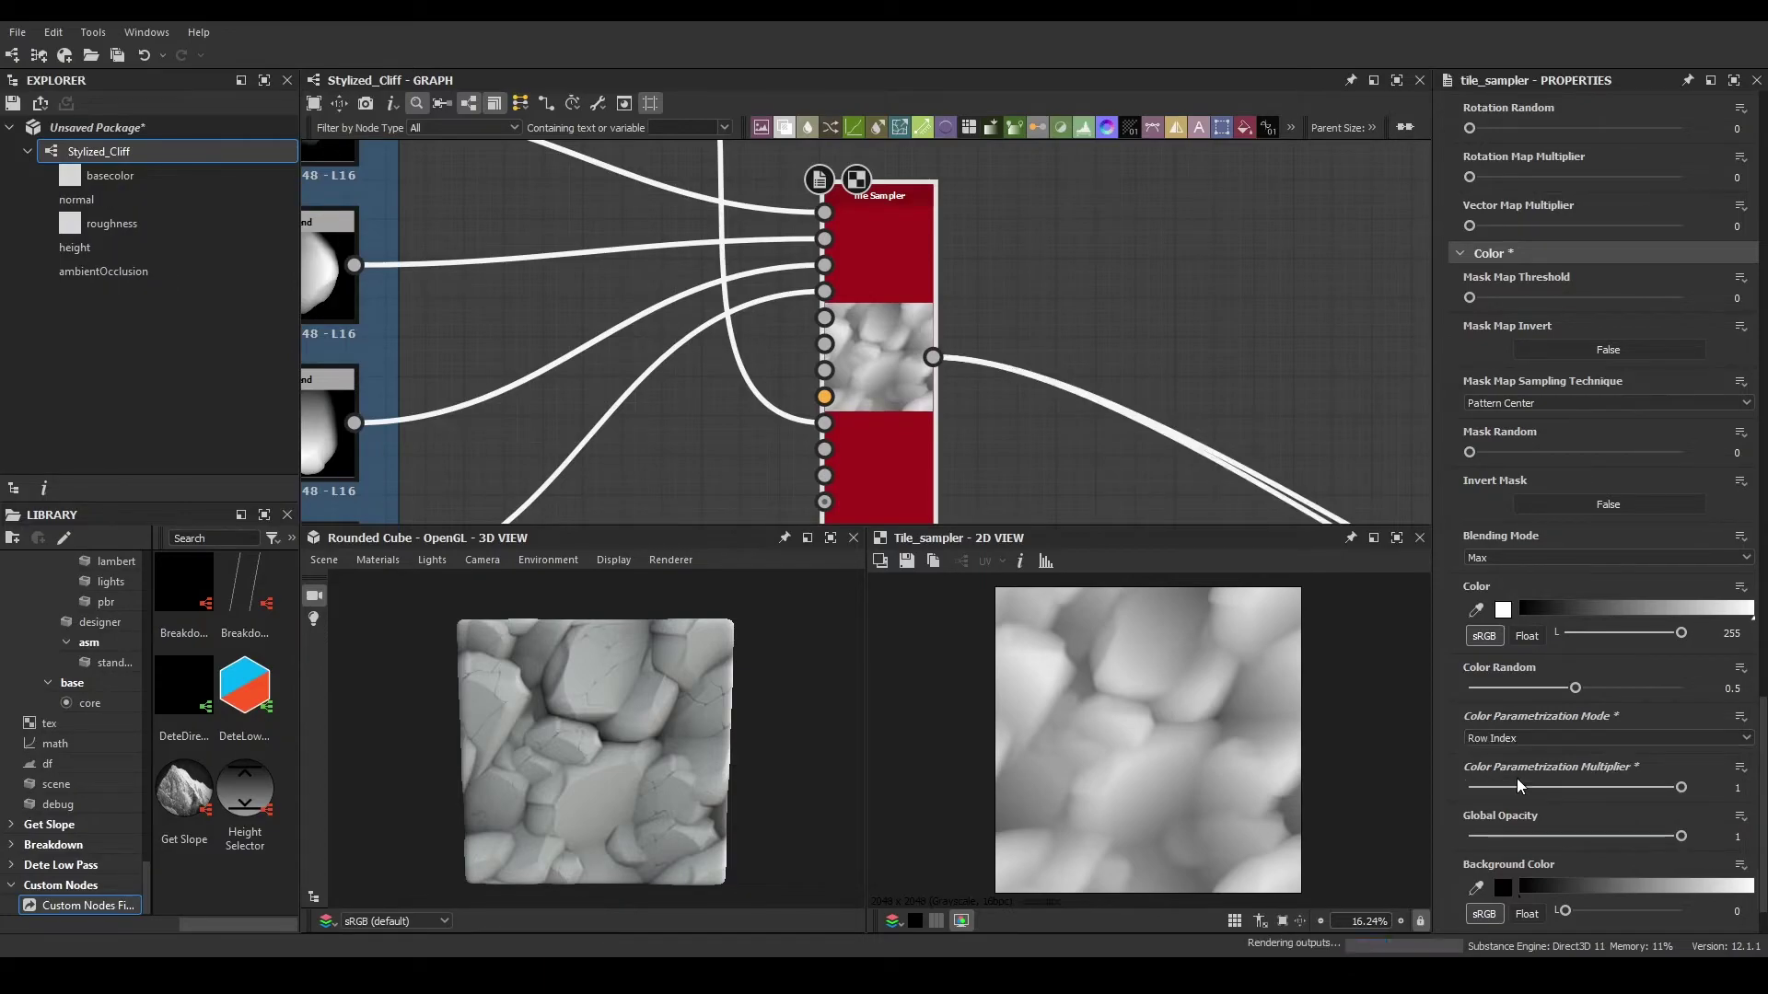
click(1494, 744)
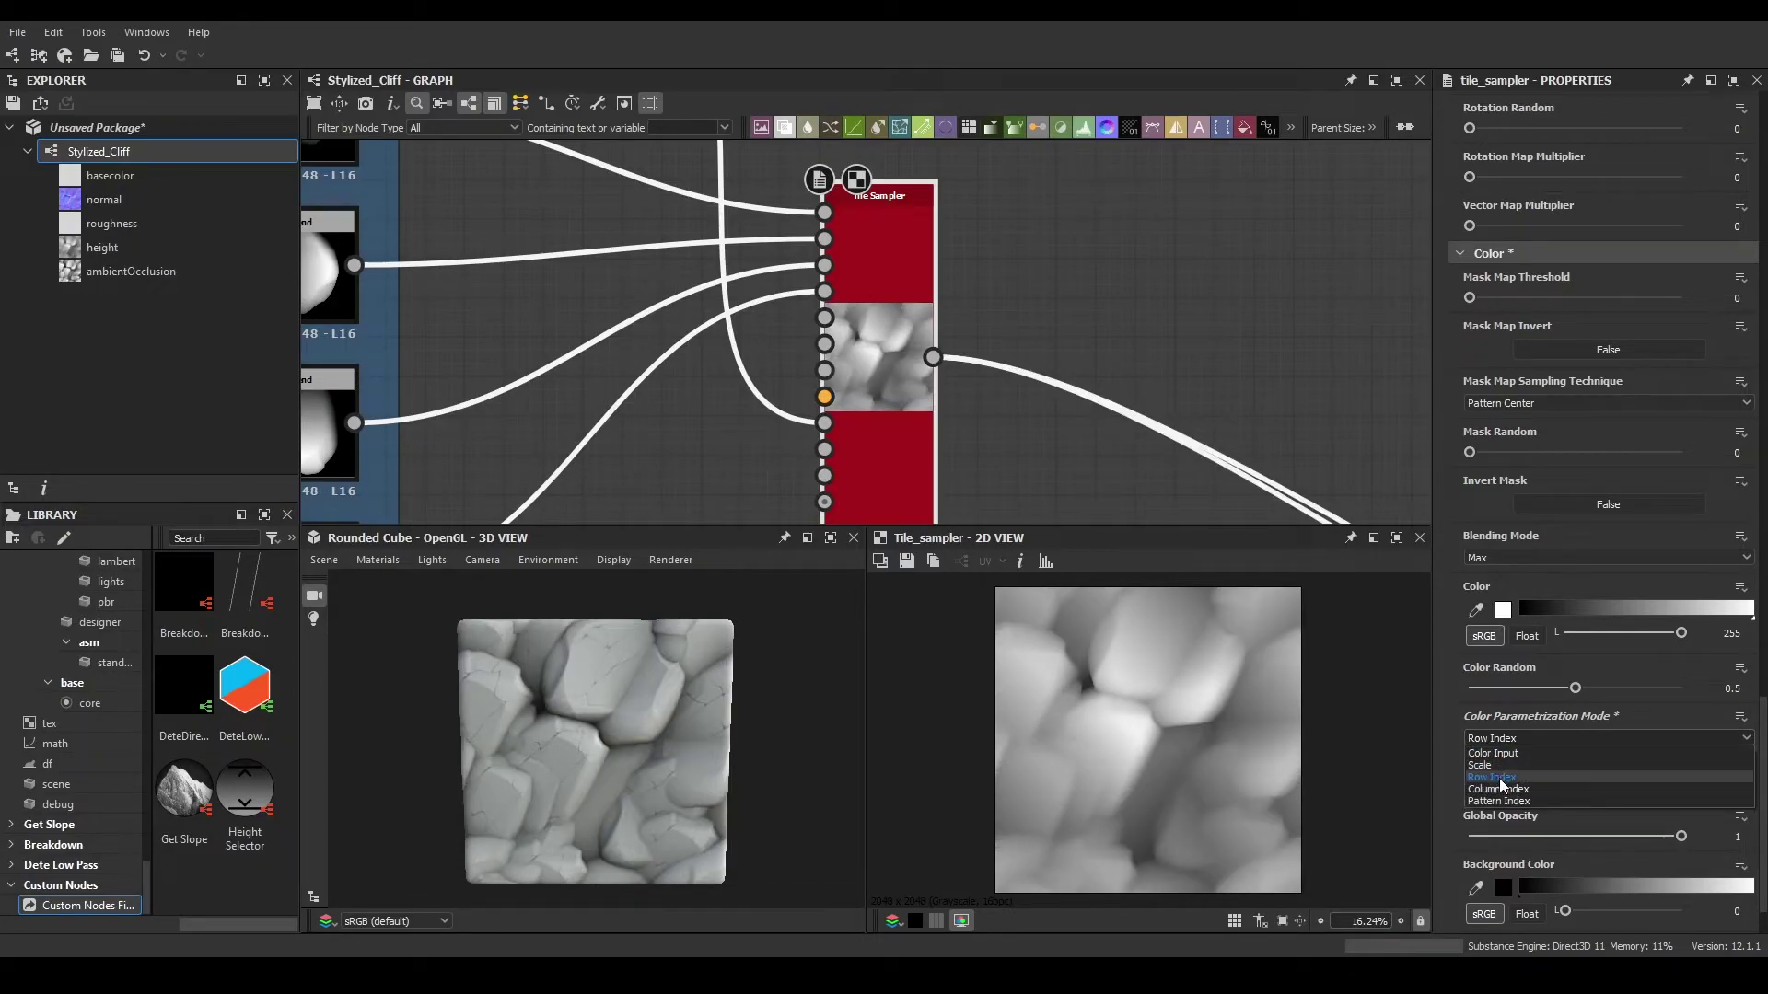
click(1503, 791)
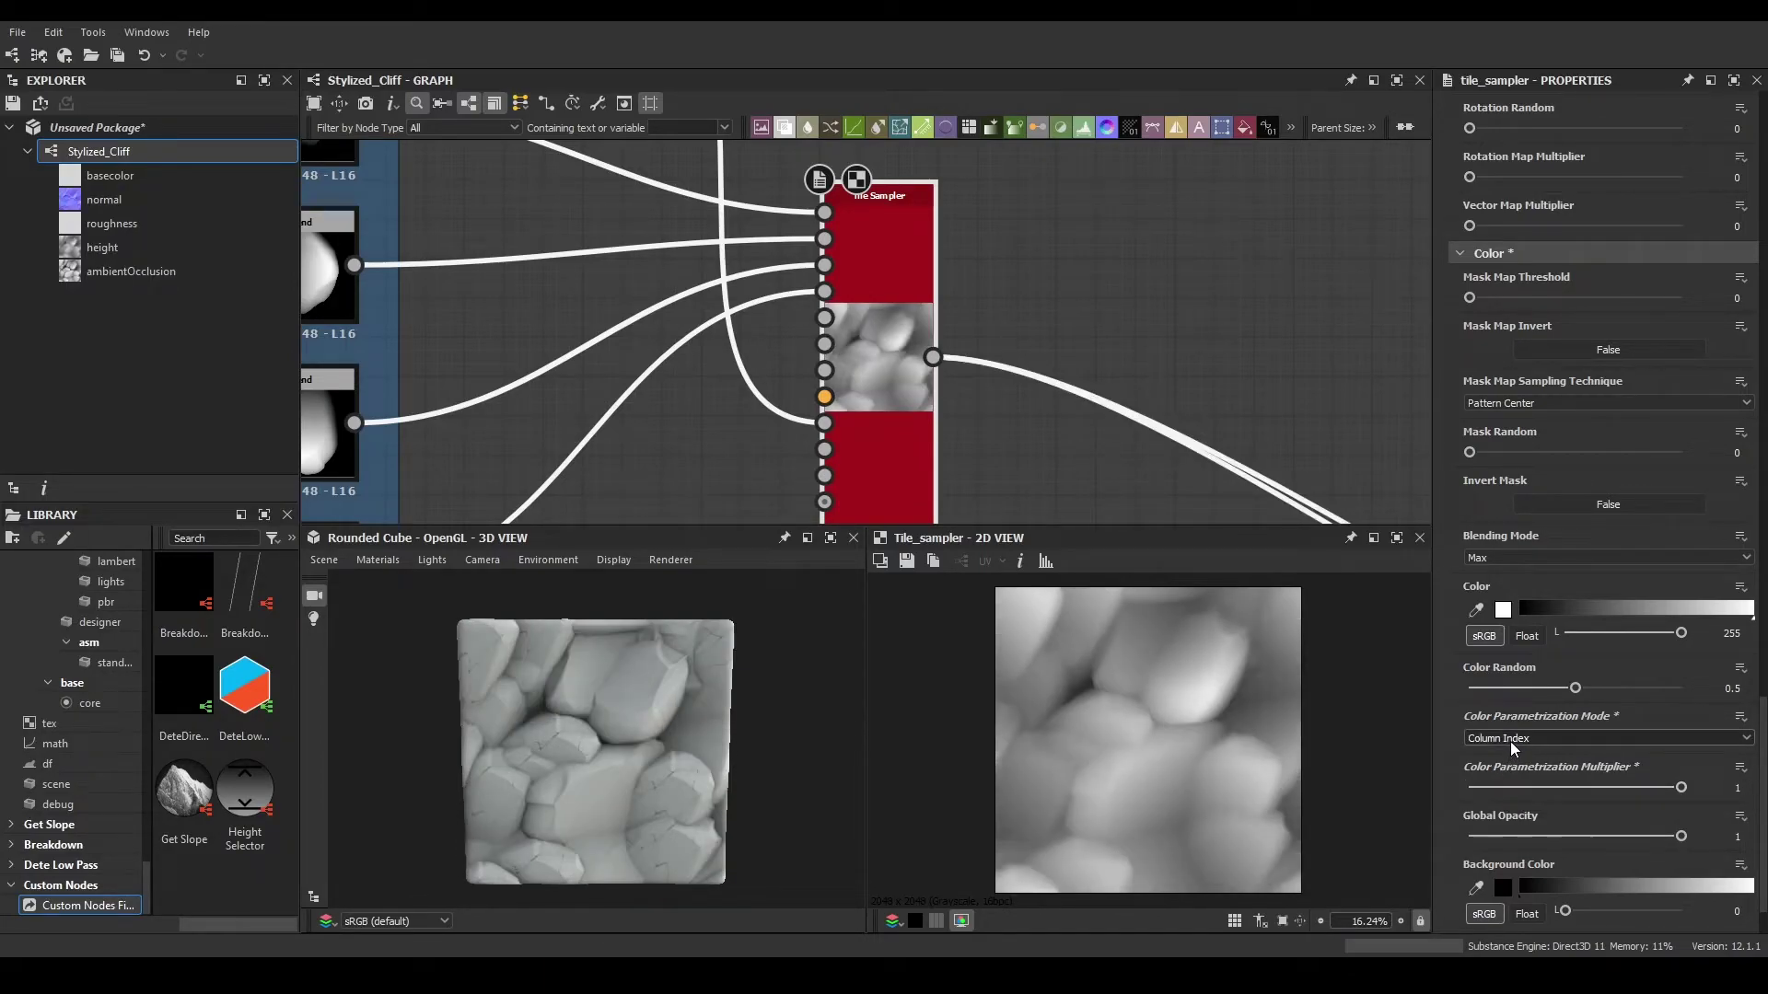
click(1559, 788)
mouse_move(1555, 787)
mouse_down()
mouse_move(1671, 787)
mouse_move(1490, 787)
mouse_move(1531, 788)
mouse_up()
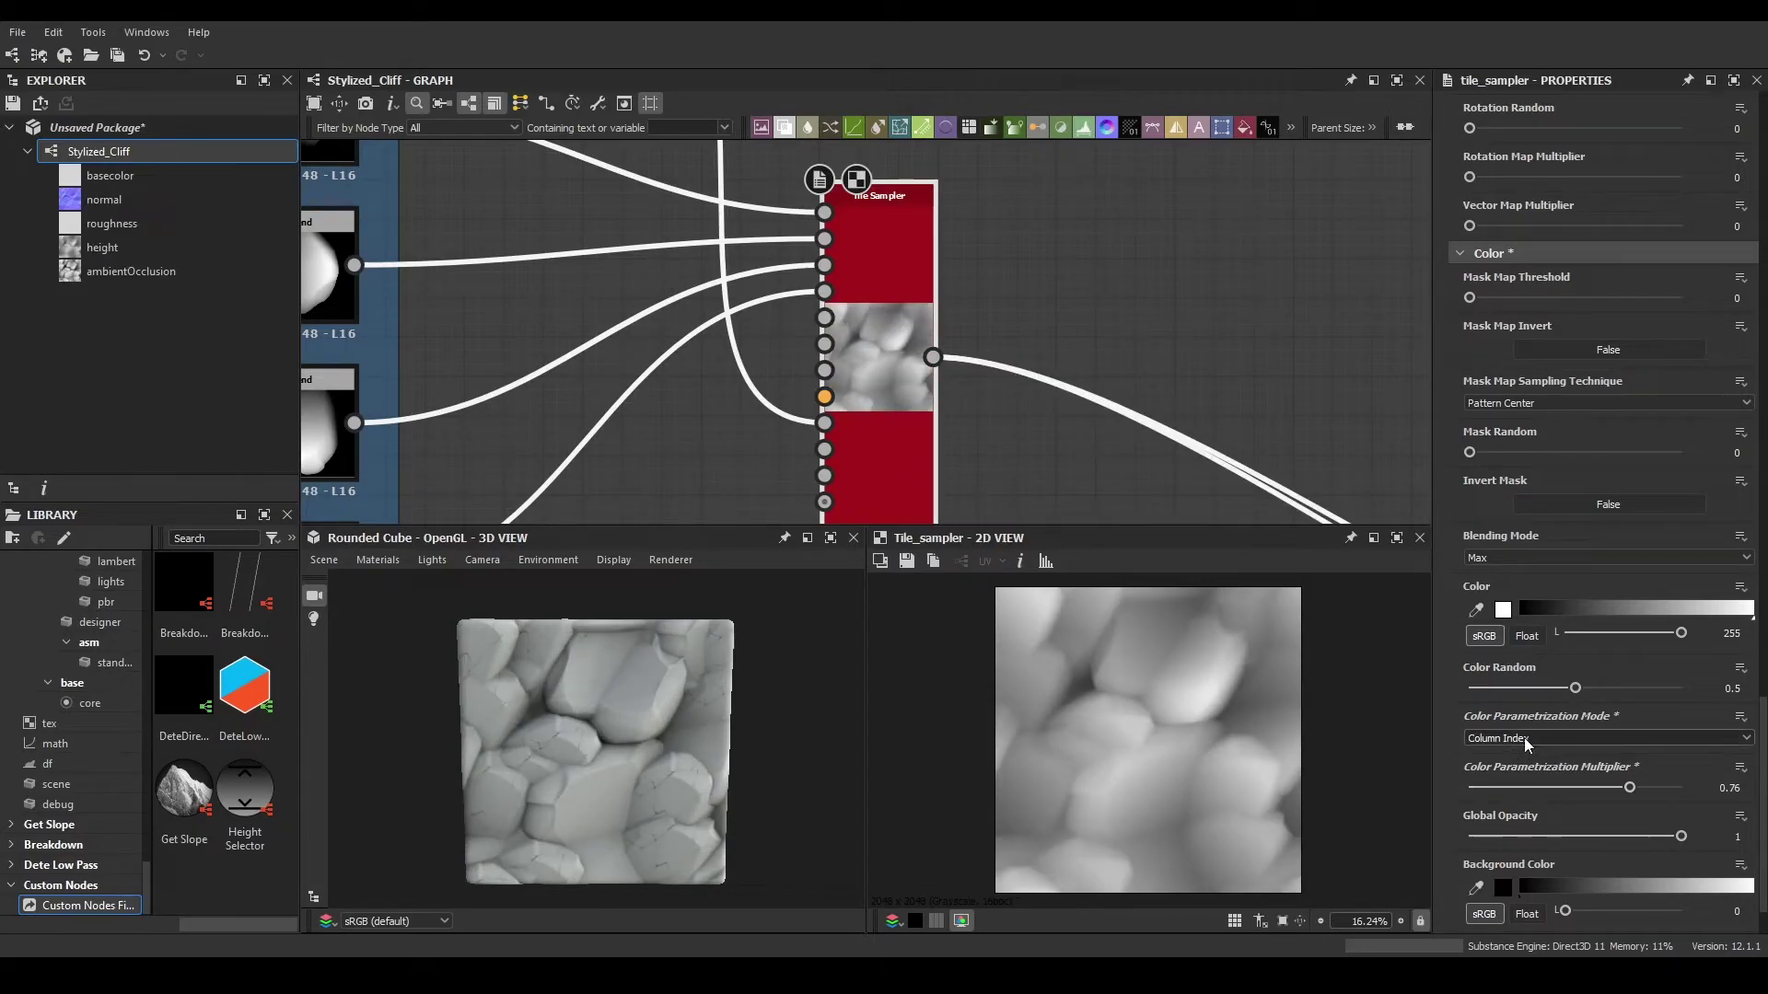
click(1527, 738)
click(1515, 802)
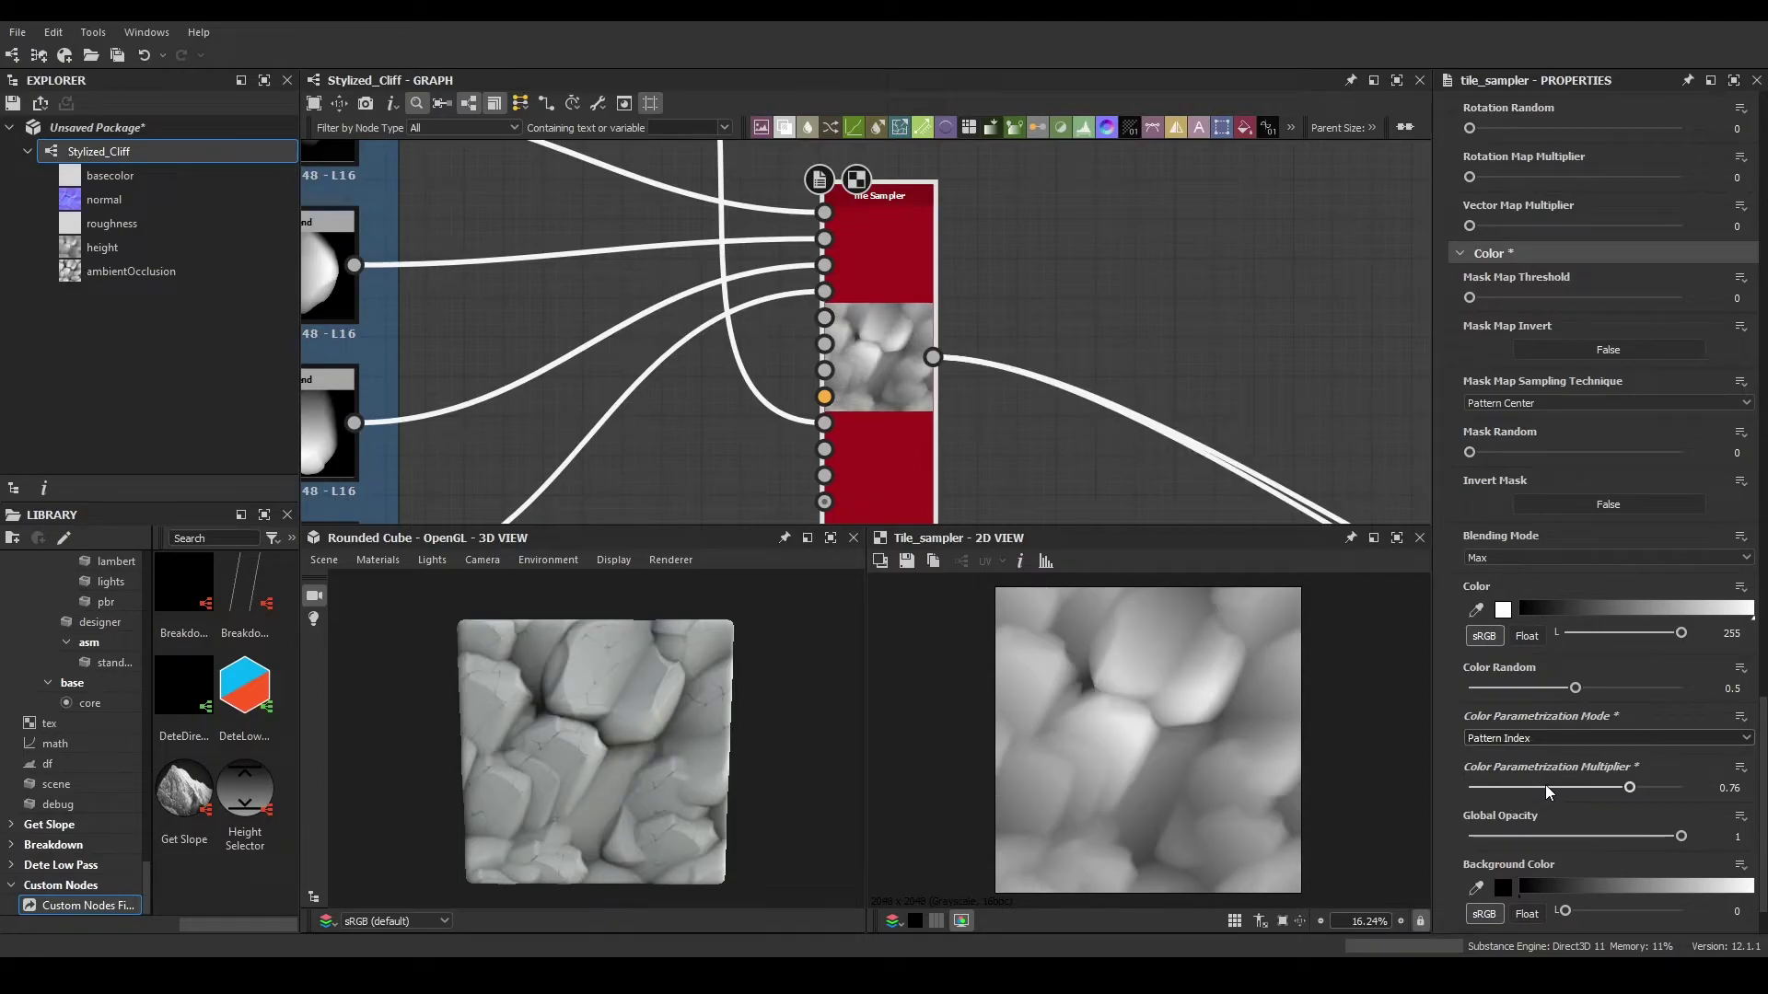
- Return the Color Parametrization Mode to Scale and set its multiplier to 1
click(1543, 738)
click(1506, 765)
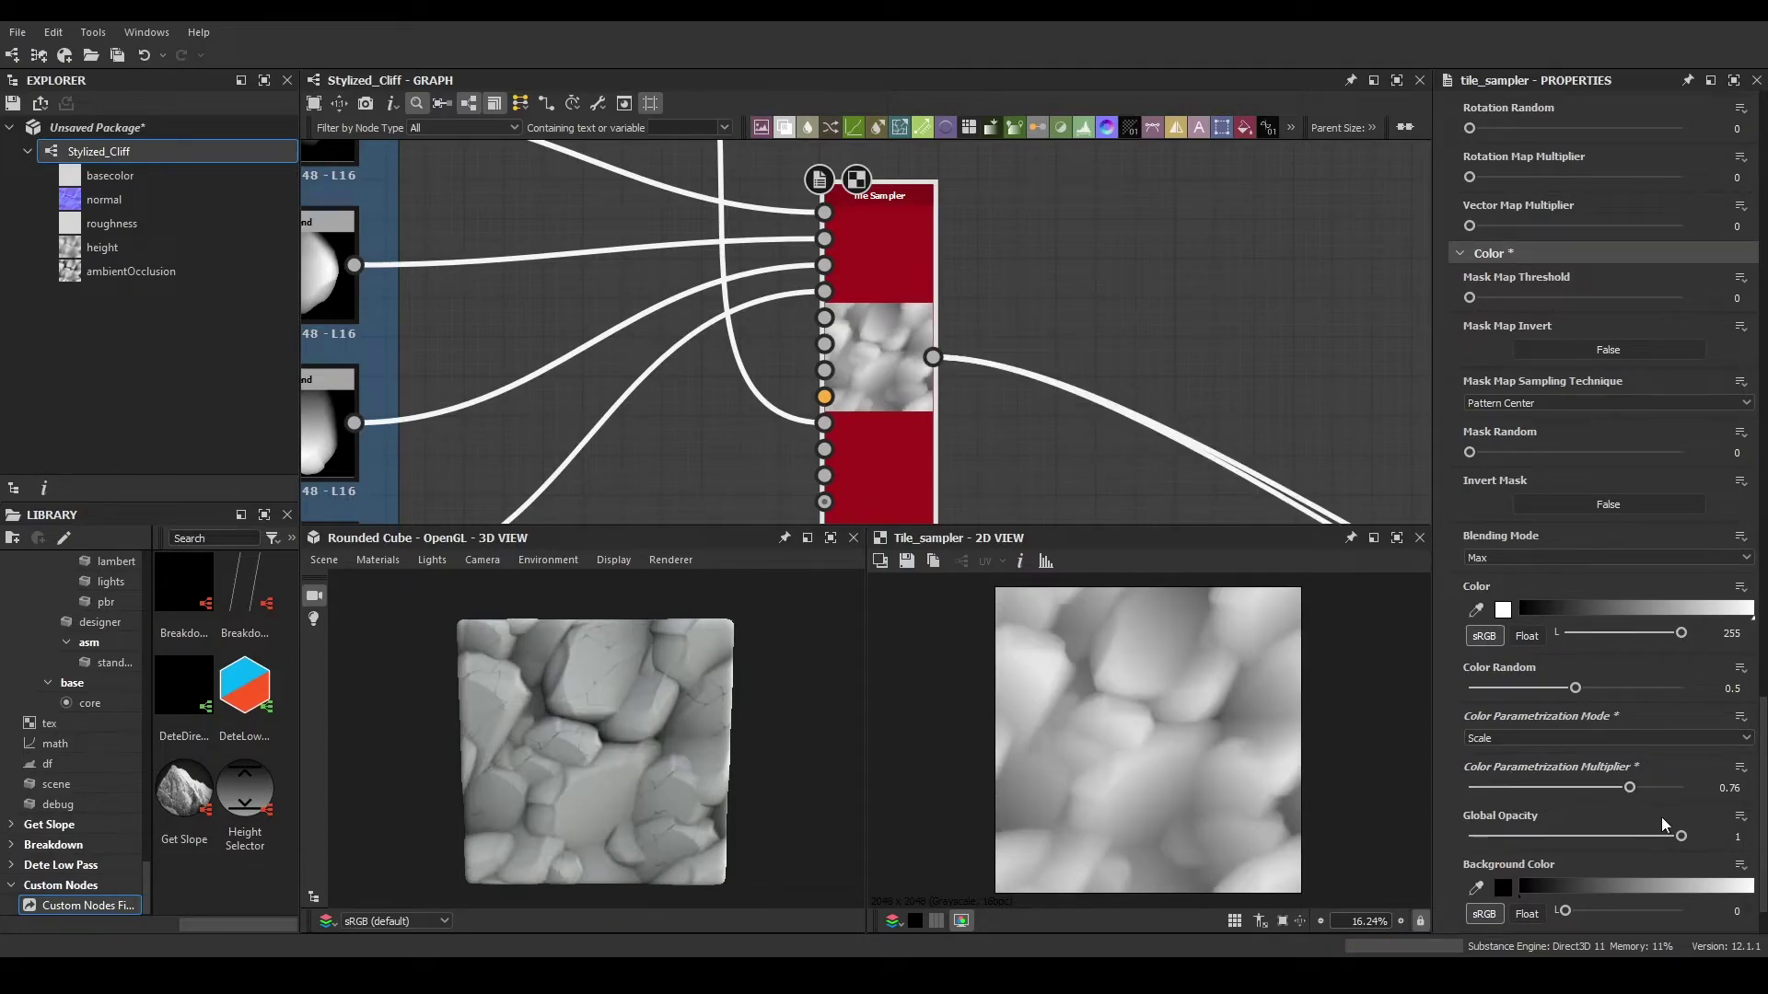
drag(1609, 790, 1682, 787)
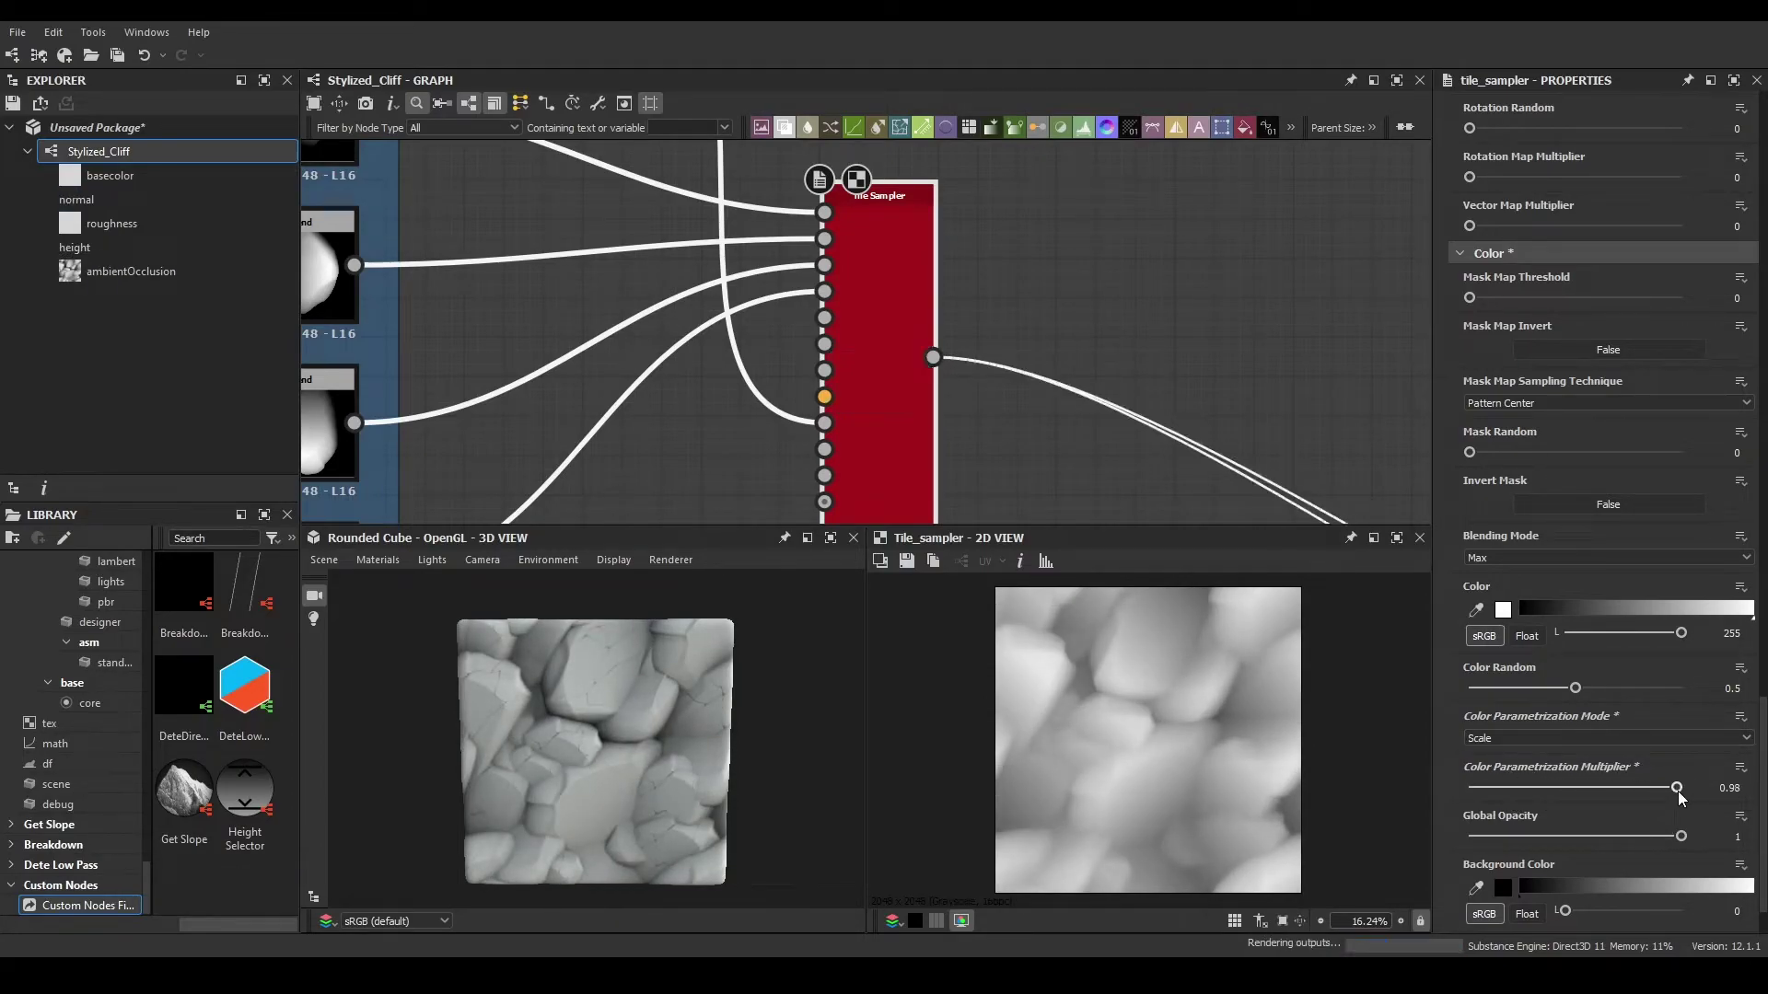
mouse_move(500, 650)
mouse_down()
mouse_move(832, 670)
mouse_move(930, 611)
mouse_move(673, 622)
mouse_move(633, 707)
mouse_move(516, 663)
mouse_up()
- Switch the 3D preview mesh to the Rounded Cylinder and view it from the side
click(323, 560)
click(424, 755)
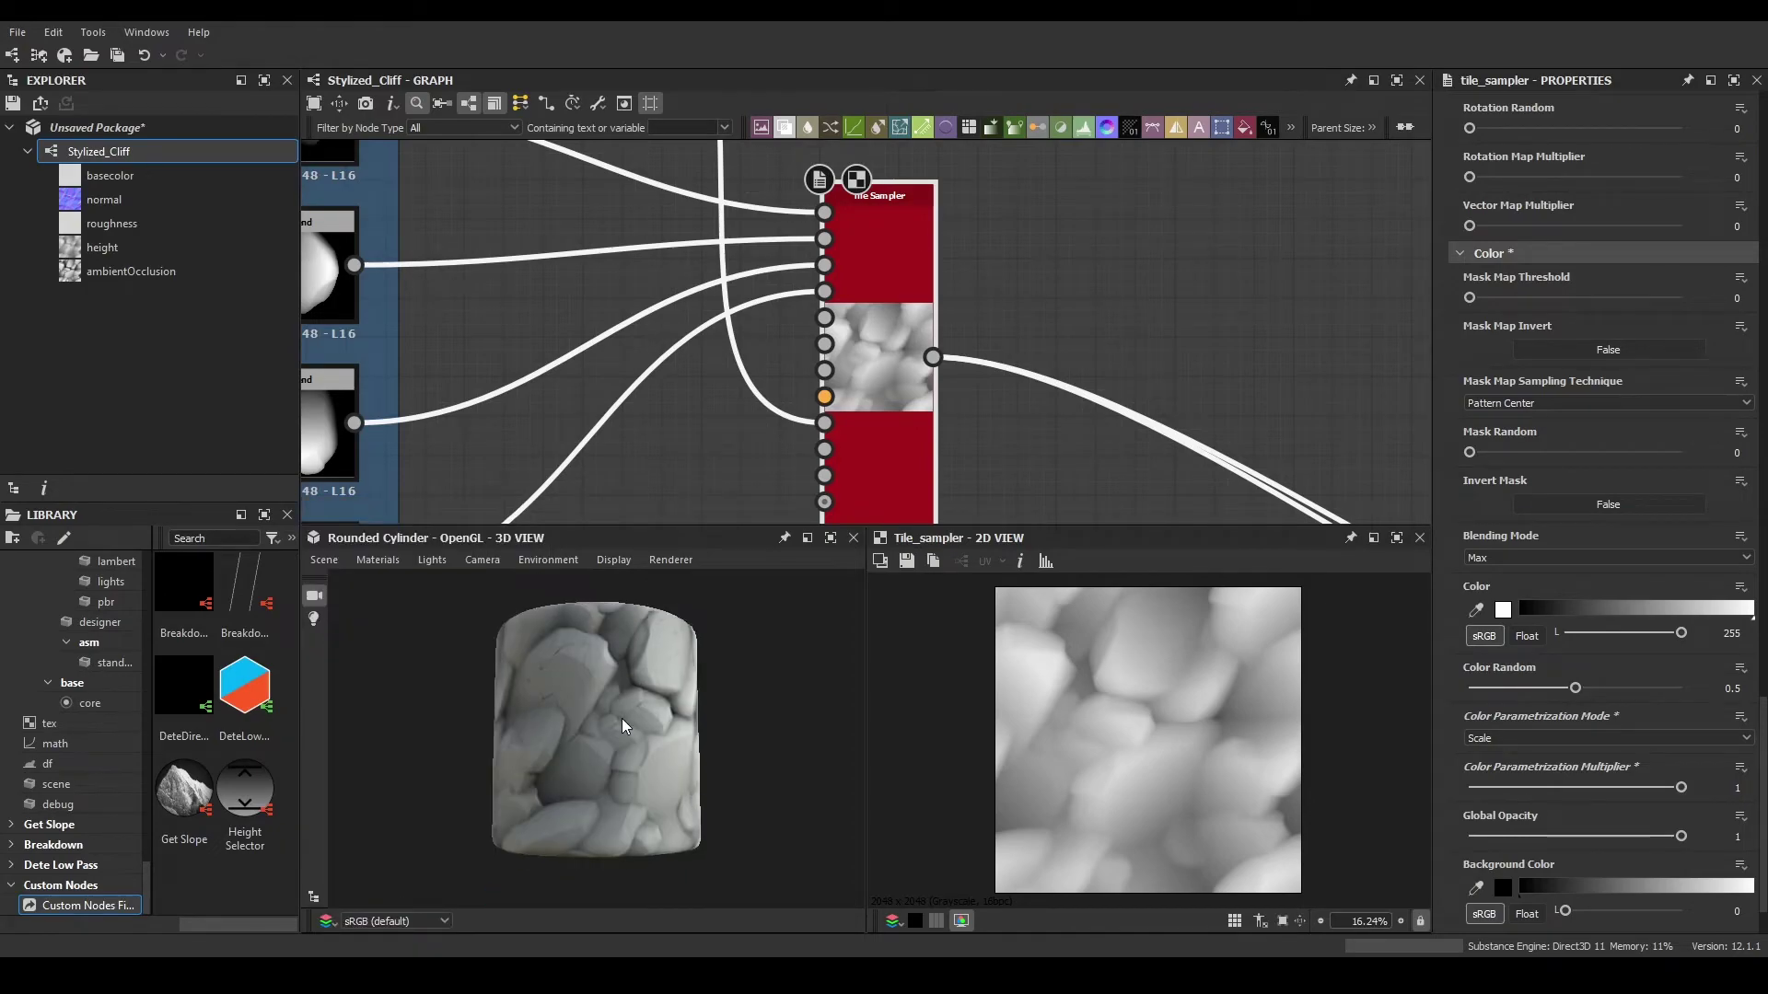
drag(621, 718, 499, 737)
- Edit the default 3D material, set its Height Scale to 10, and inspect the displaced cylinder
click(374, 560)
mouse_move(394, 583)
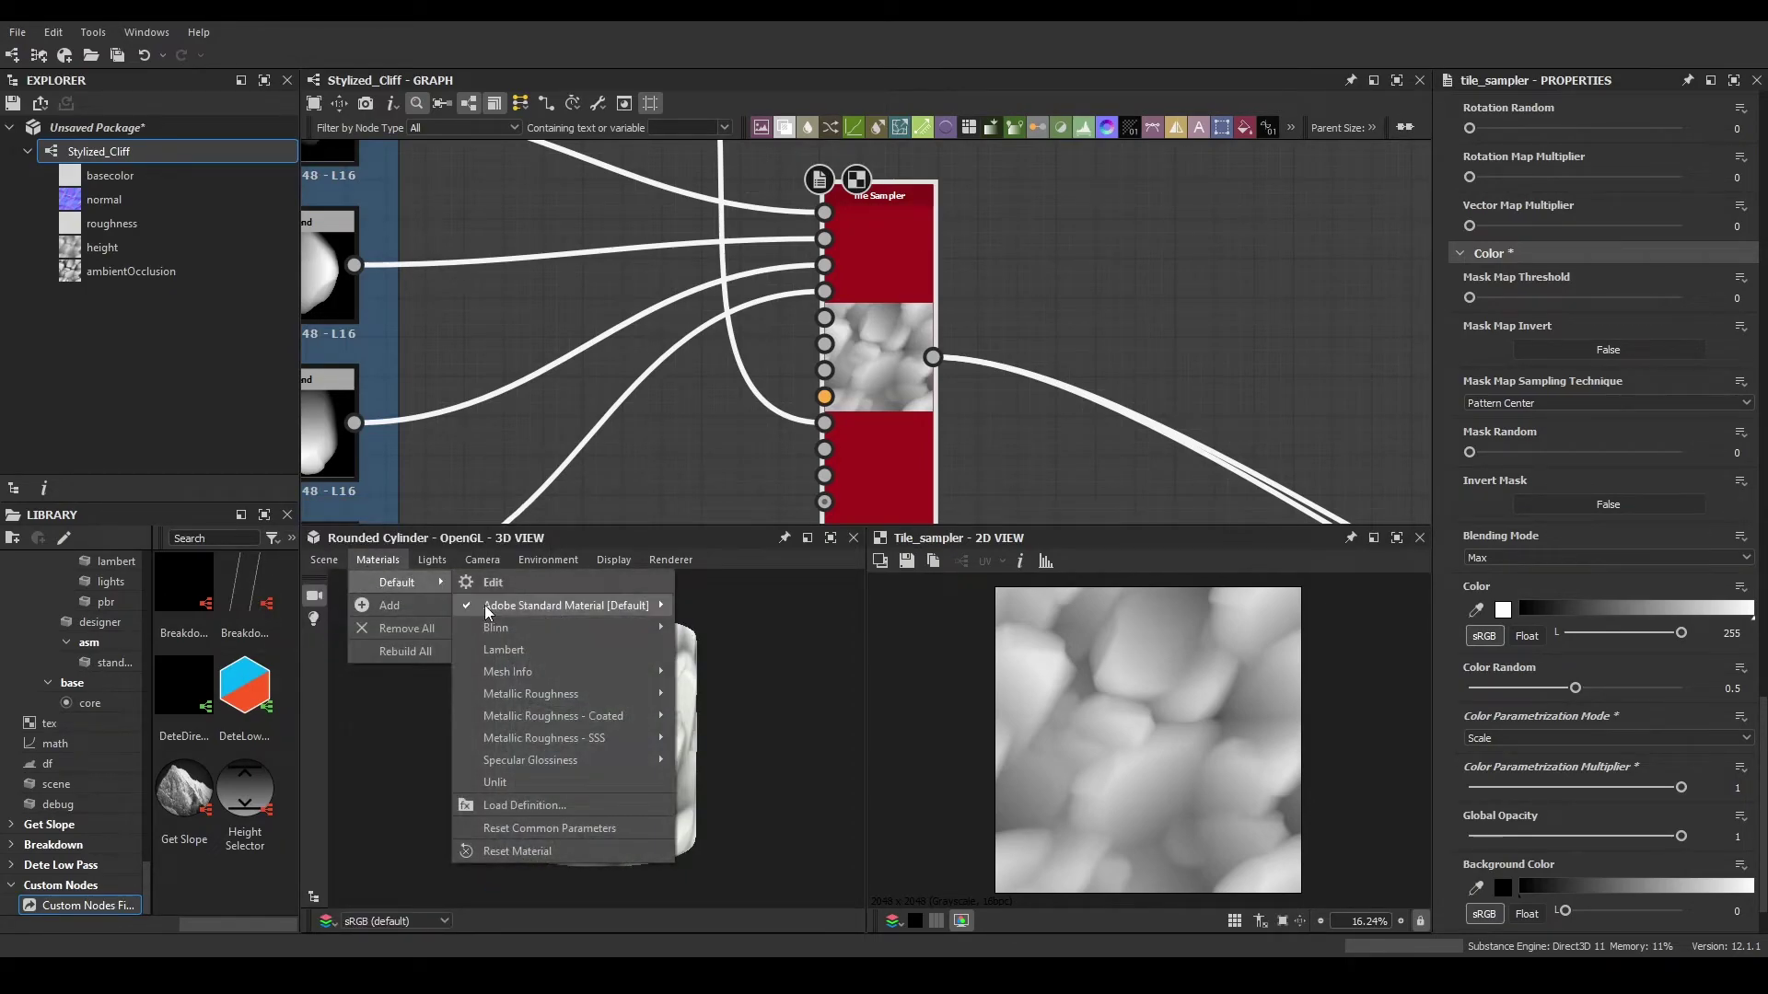
click(504, 587)
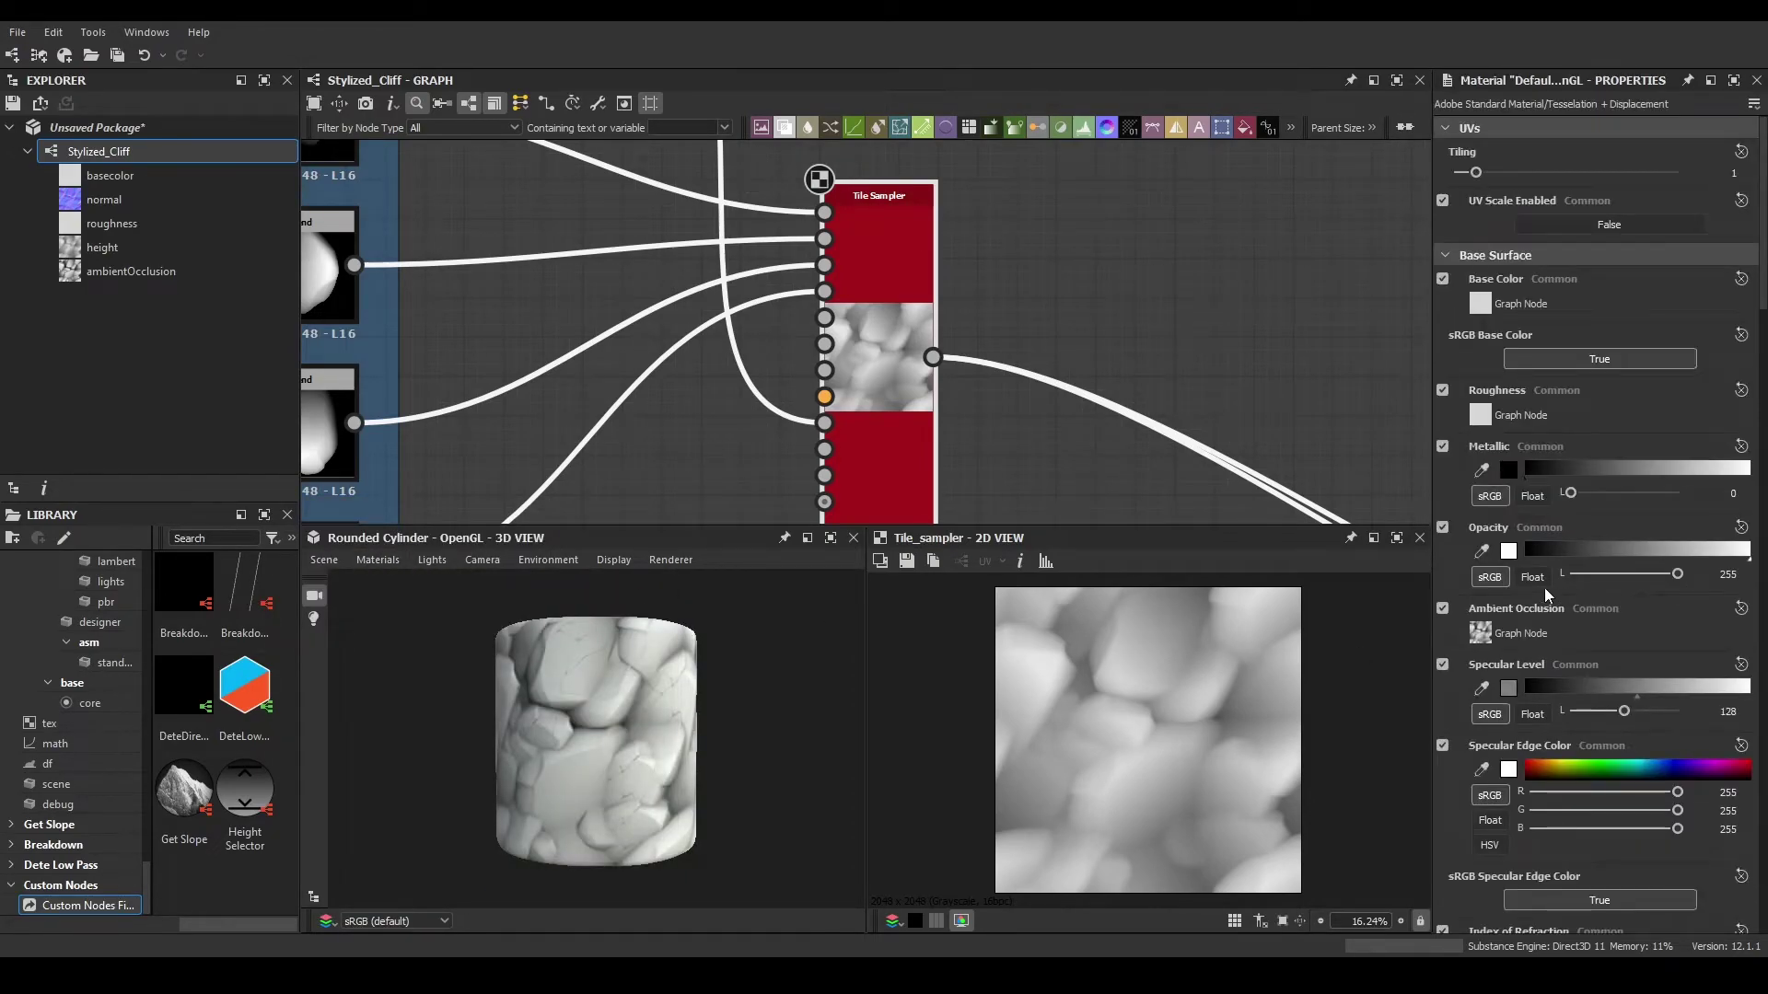
scroll(1547, 589, down, 6)
drag(1523, 773, 1677, 773)
drag(652, 728, 462, 728)
scroll(604, 678, up, 5)
mouse_move(605, 678)
mouse_down()
mouse_move(551, 707)
mouse_move(595, 680)
mouse_move(407, 650)
mouse_move(599, 659)
mouse_up()
scroll(554, 707, down, 4)
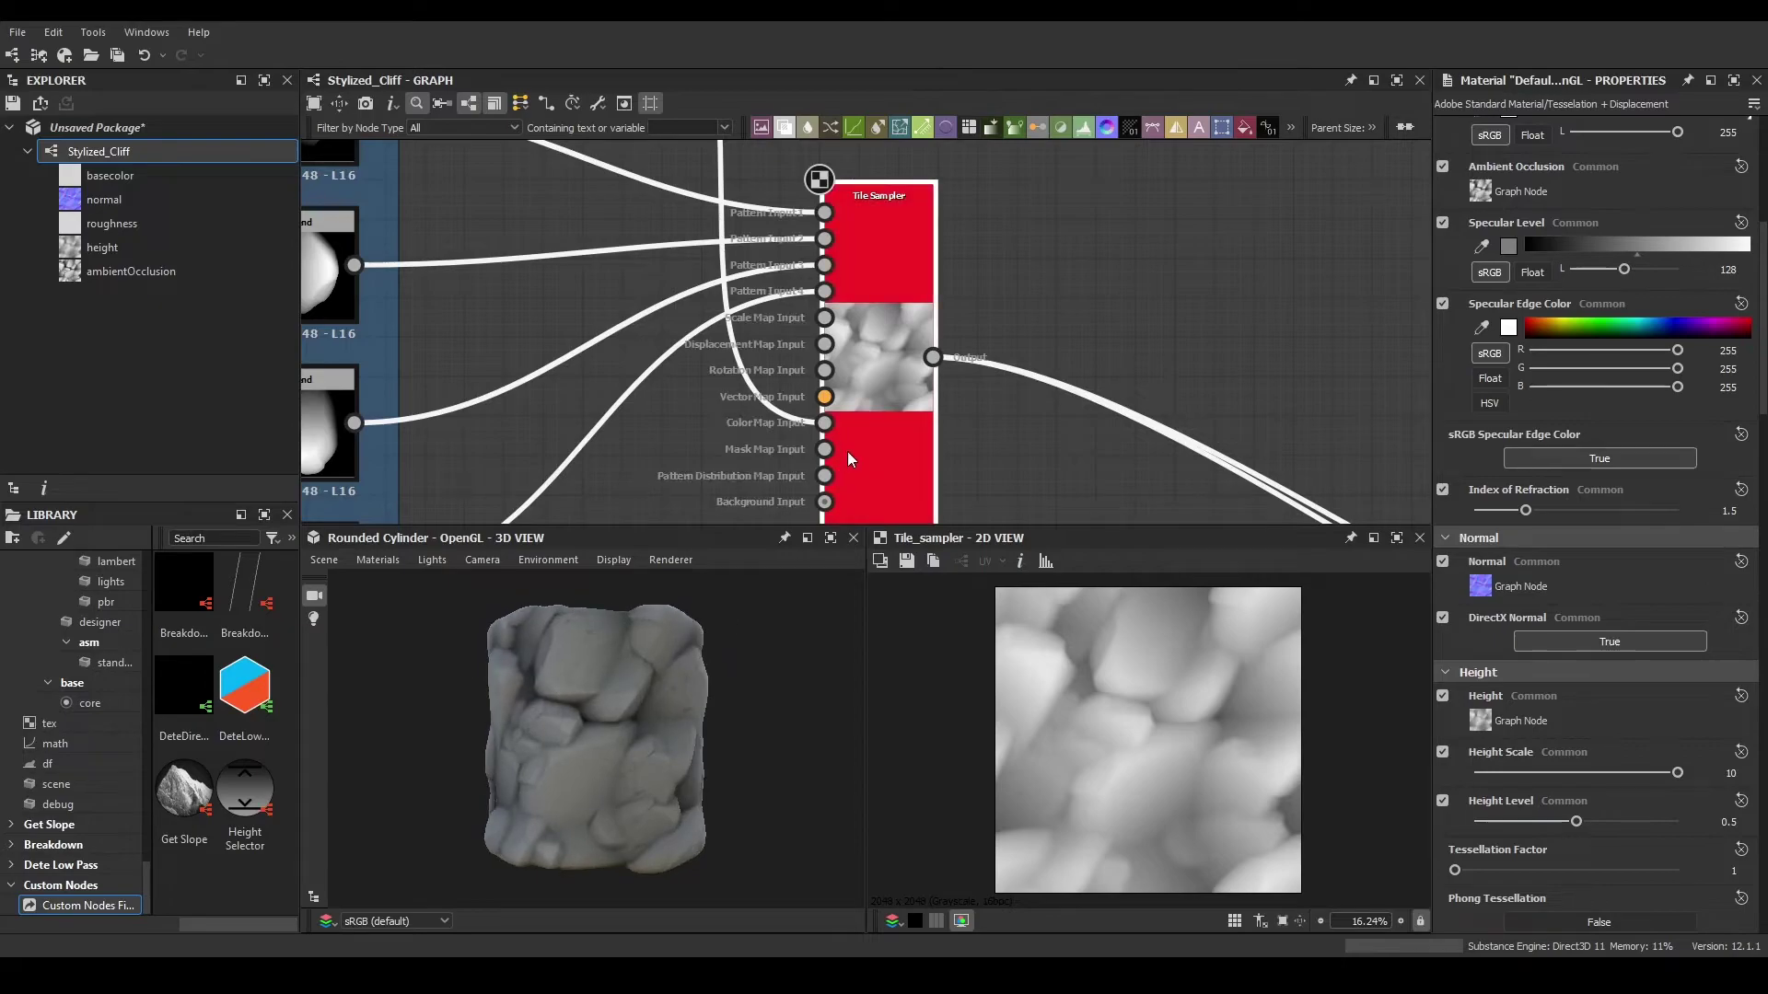
- Reopen the Tile Sampler's parameters, review its scale and position settings, and examine the cylinder under different lighting
click(892, 429)
scroll(1478, 771, down, 15)
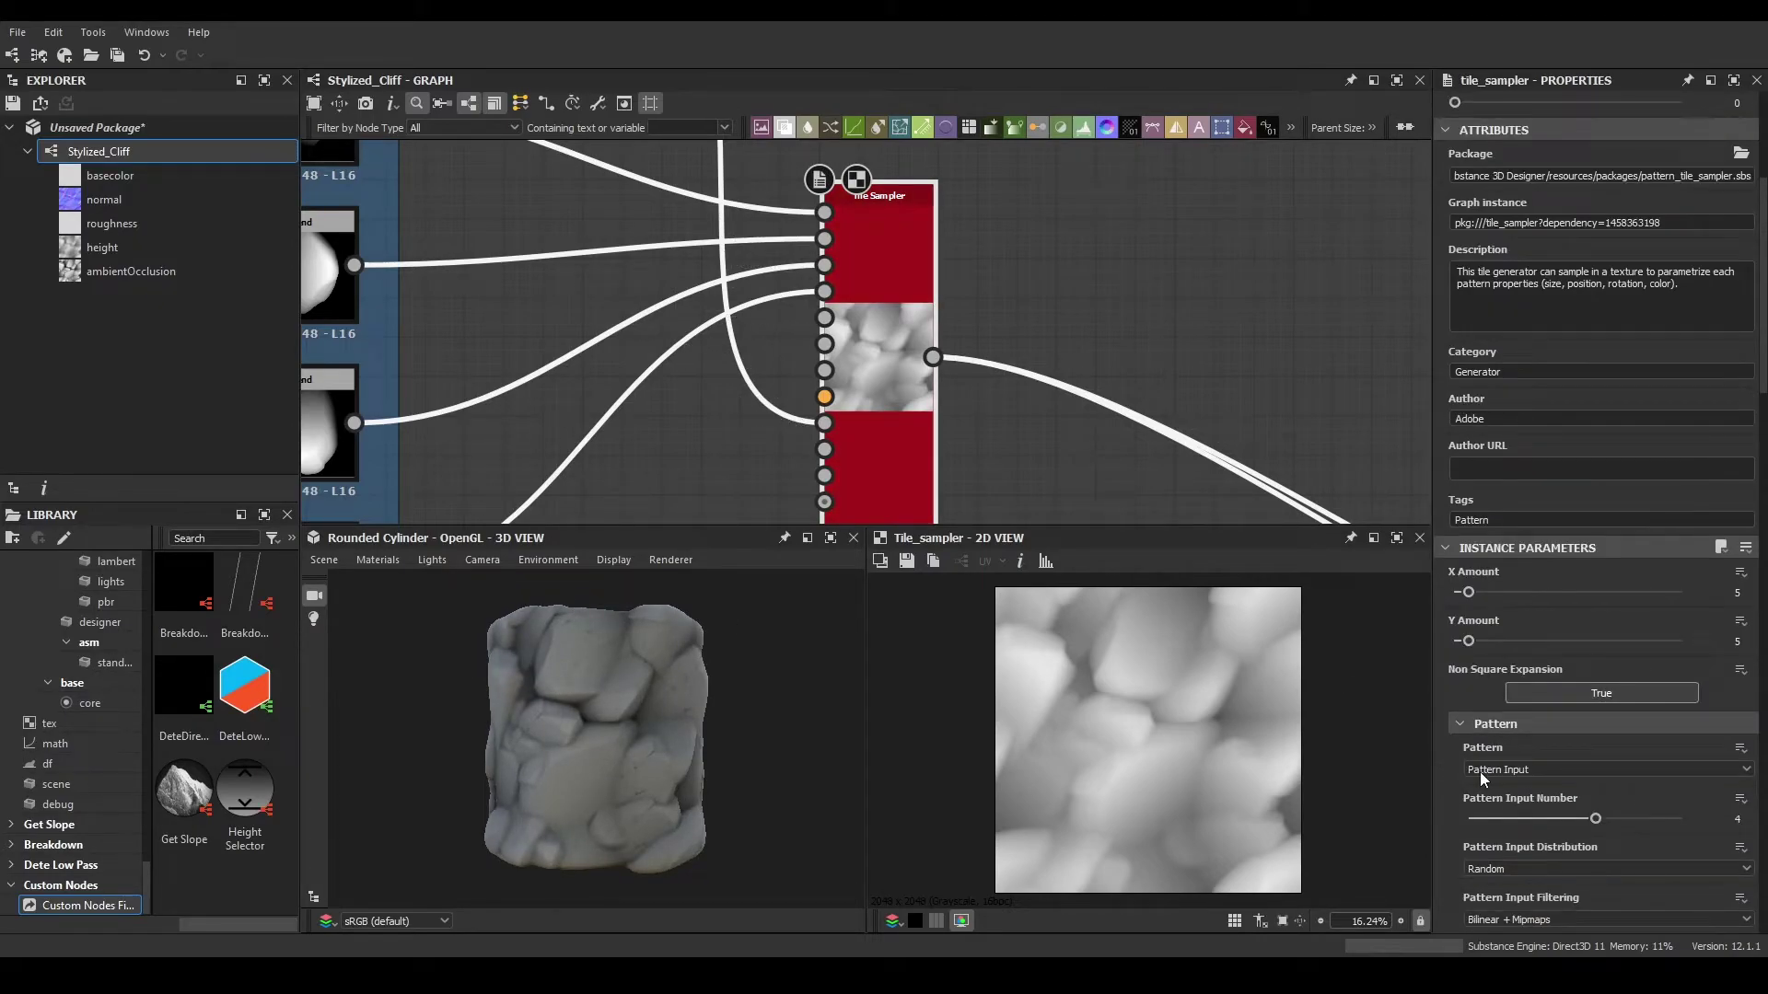
scroll(1478, 744, down, 6)
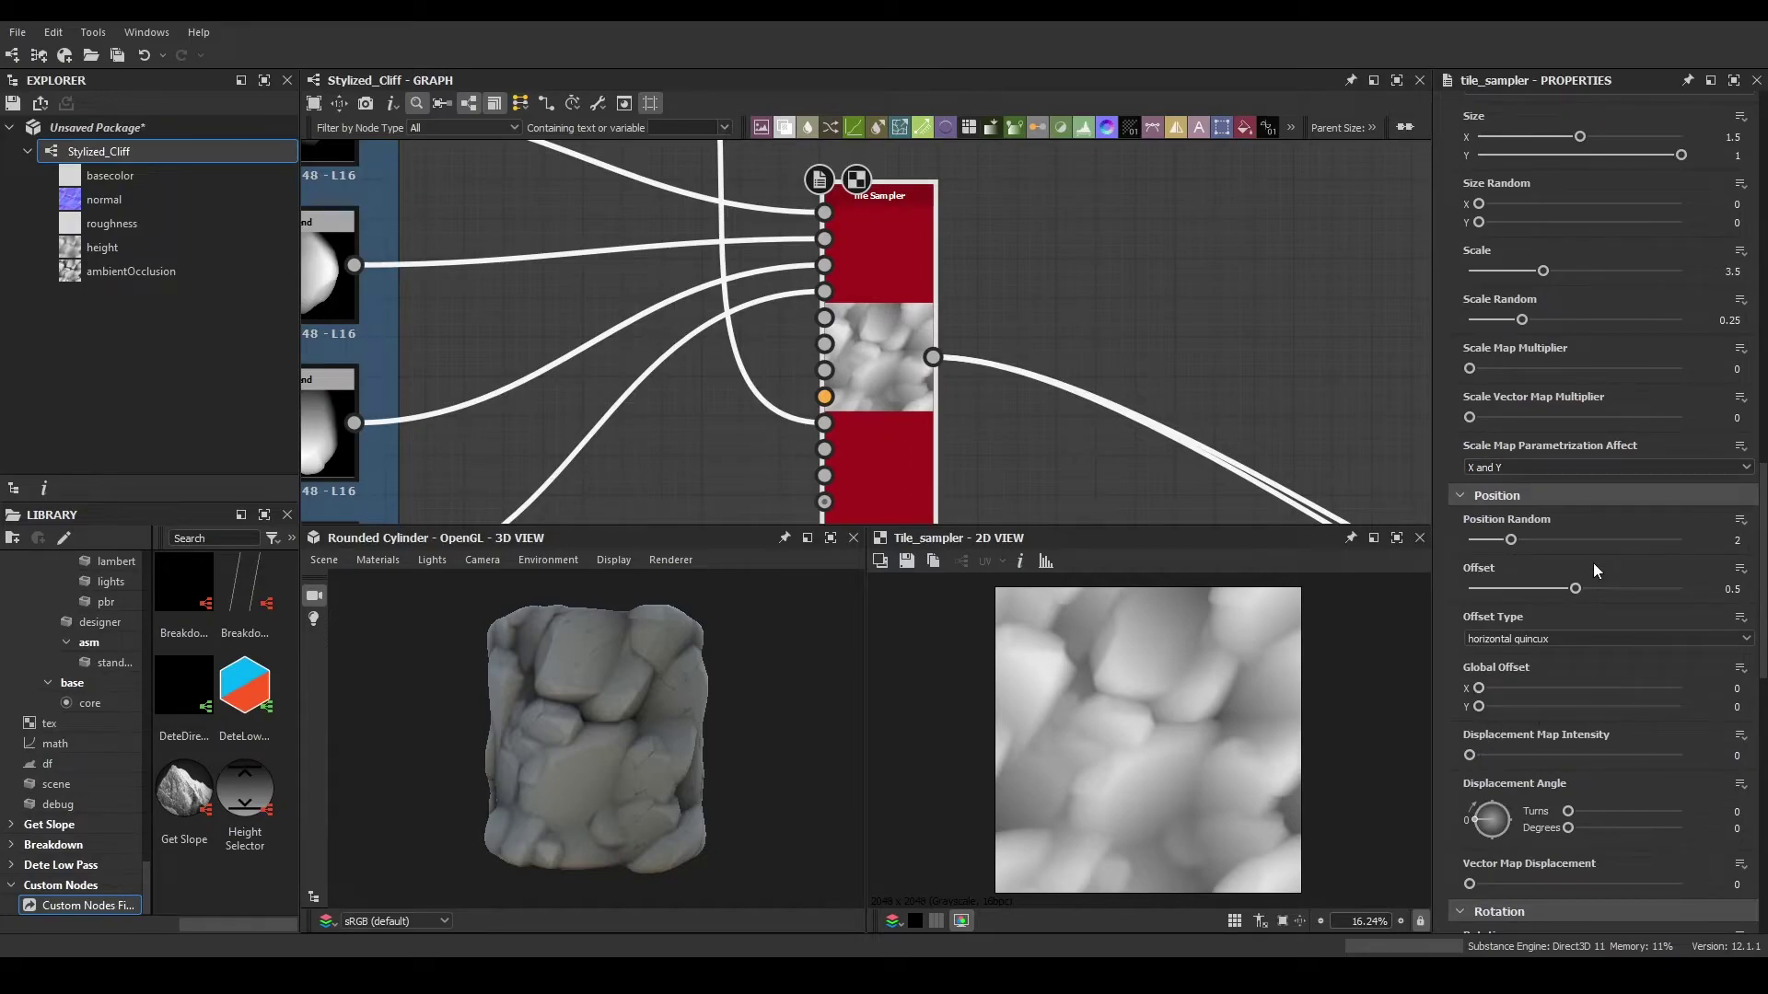
drag(687, 688, 1317, 685)
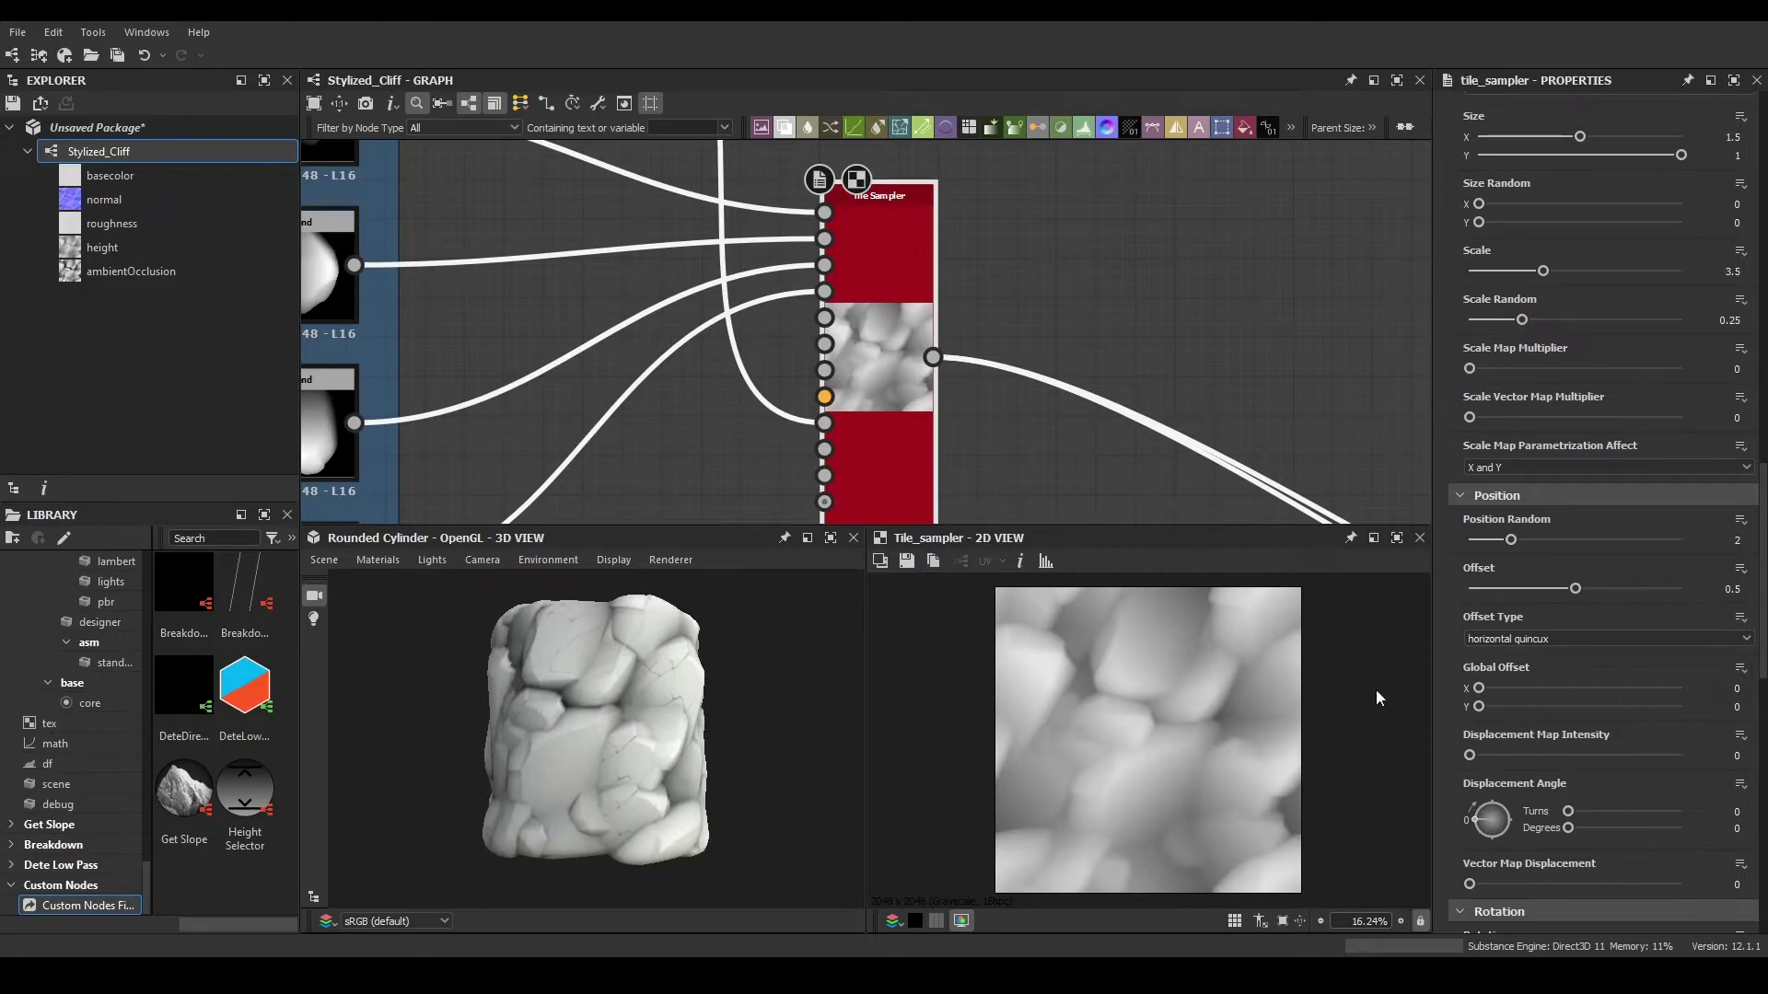
- Set the Tile Sampler's pattern Rotation to 132.59 degrees and inspect the displaced cylinder up close
scroll(1616, 681, down, 5)
mouse_move(1473, 586)
mouse_down()
mouse_move(1504, 582)
mouse_move(1445, 599)
mouse_up()
mouse_move(677, 742)
mouse_down()
mouse_move(742, 718)
mouse_move(843, 771)
mouse_move(985, 772)
mouse_move(533, 765)
mouse_move(605, 718)
mouse_move(560, 787)
mouse_up()
scroll(615, 750, up, 3)
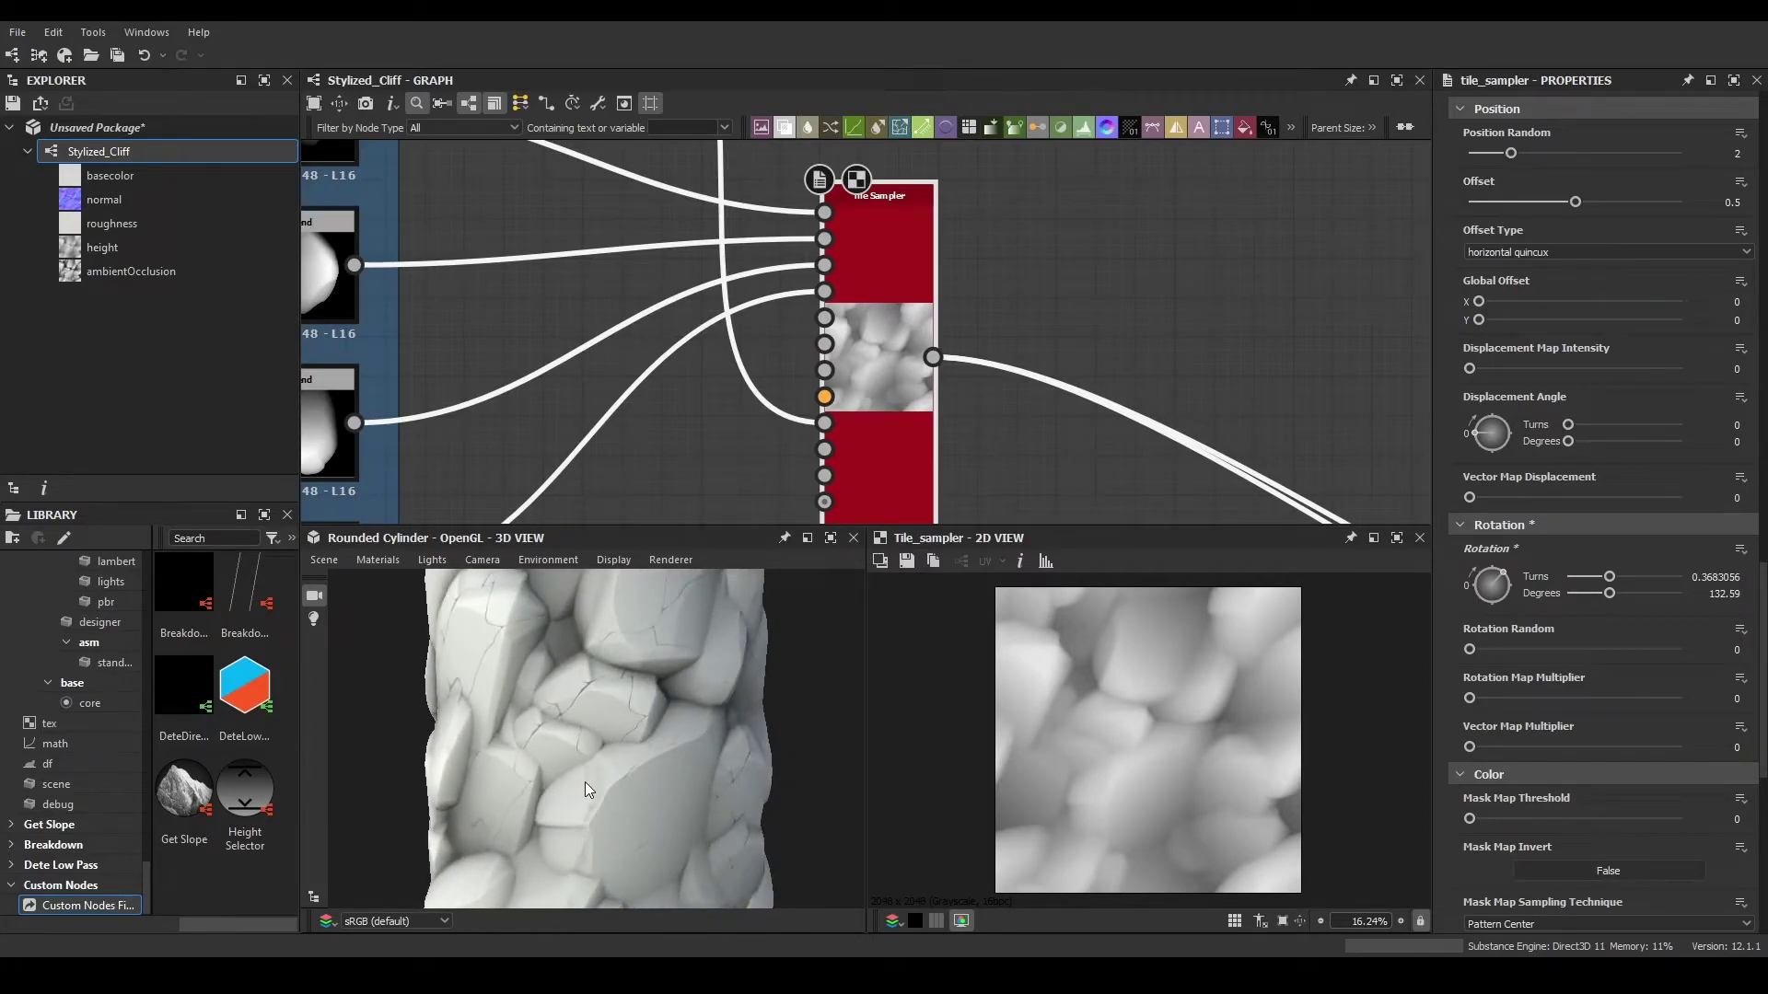
- Try Mask Random values of 0.27, 0.55 and 0.33 on the Tile Sampler while checking the gaps between rocks
scroll(1595, 836, down, 3)
click(1526, 642)
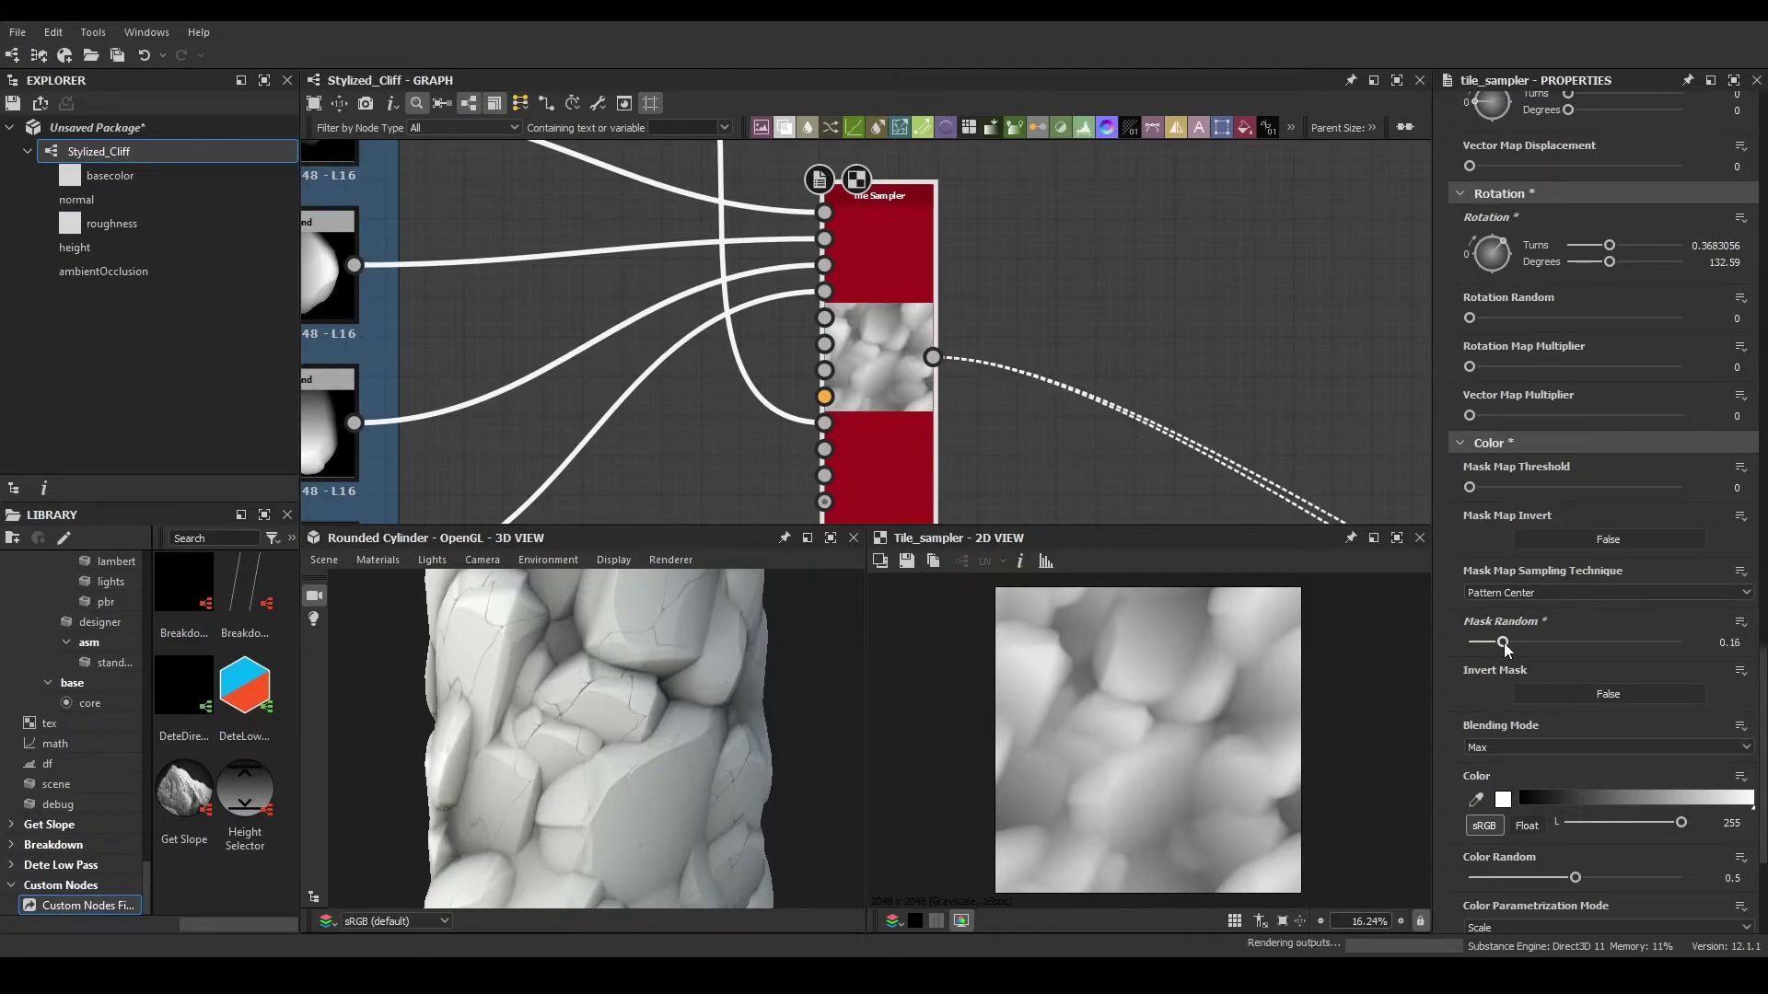
scroll(518, 716, down, 5)
drag(518, 717, 700, 720)
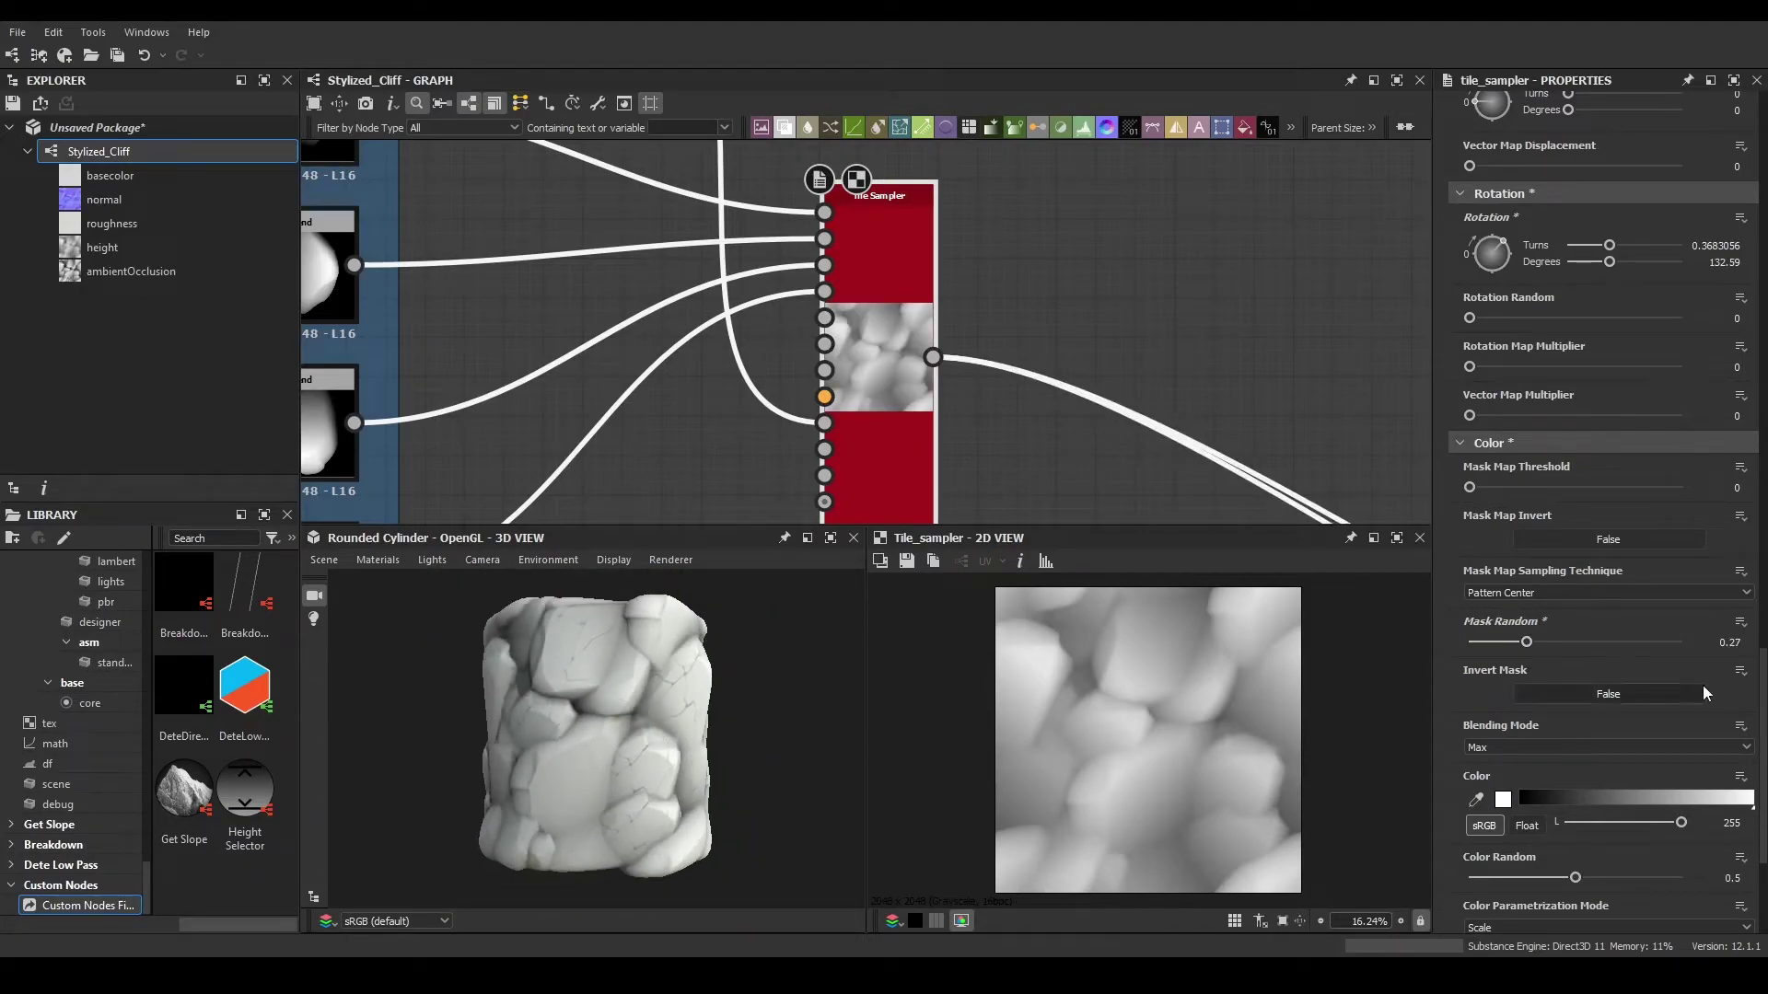
click(1561, 643)
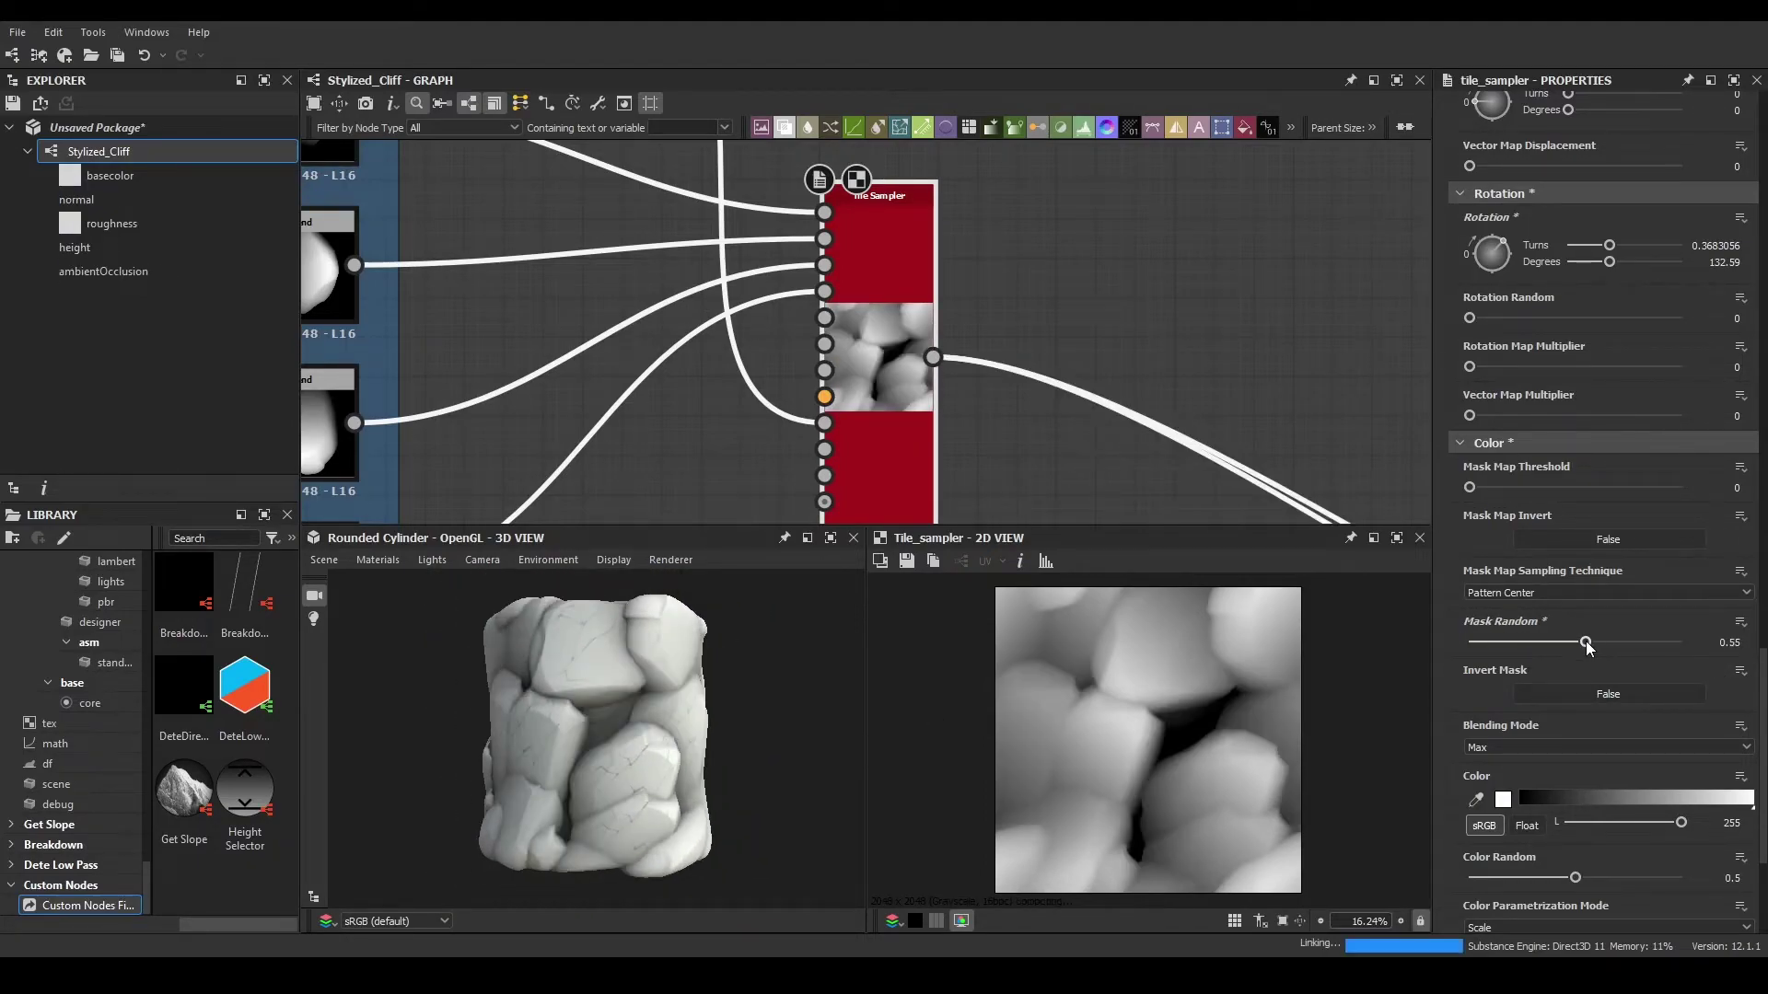
click(1539, 642)
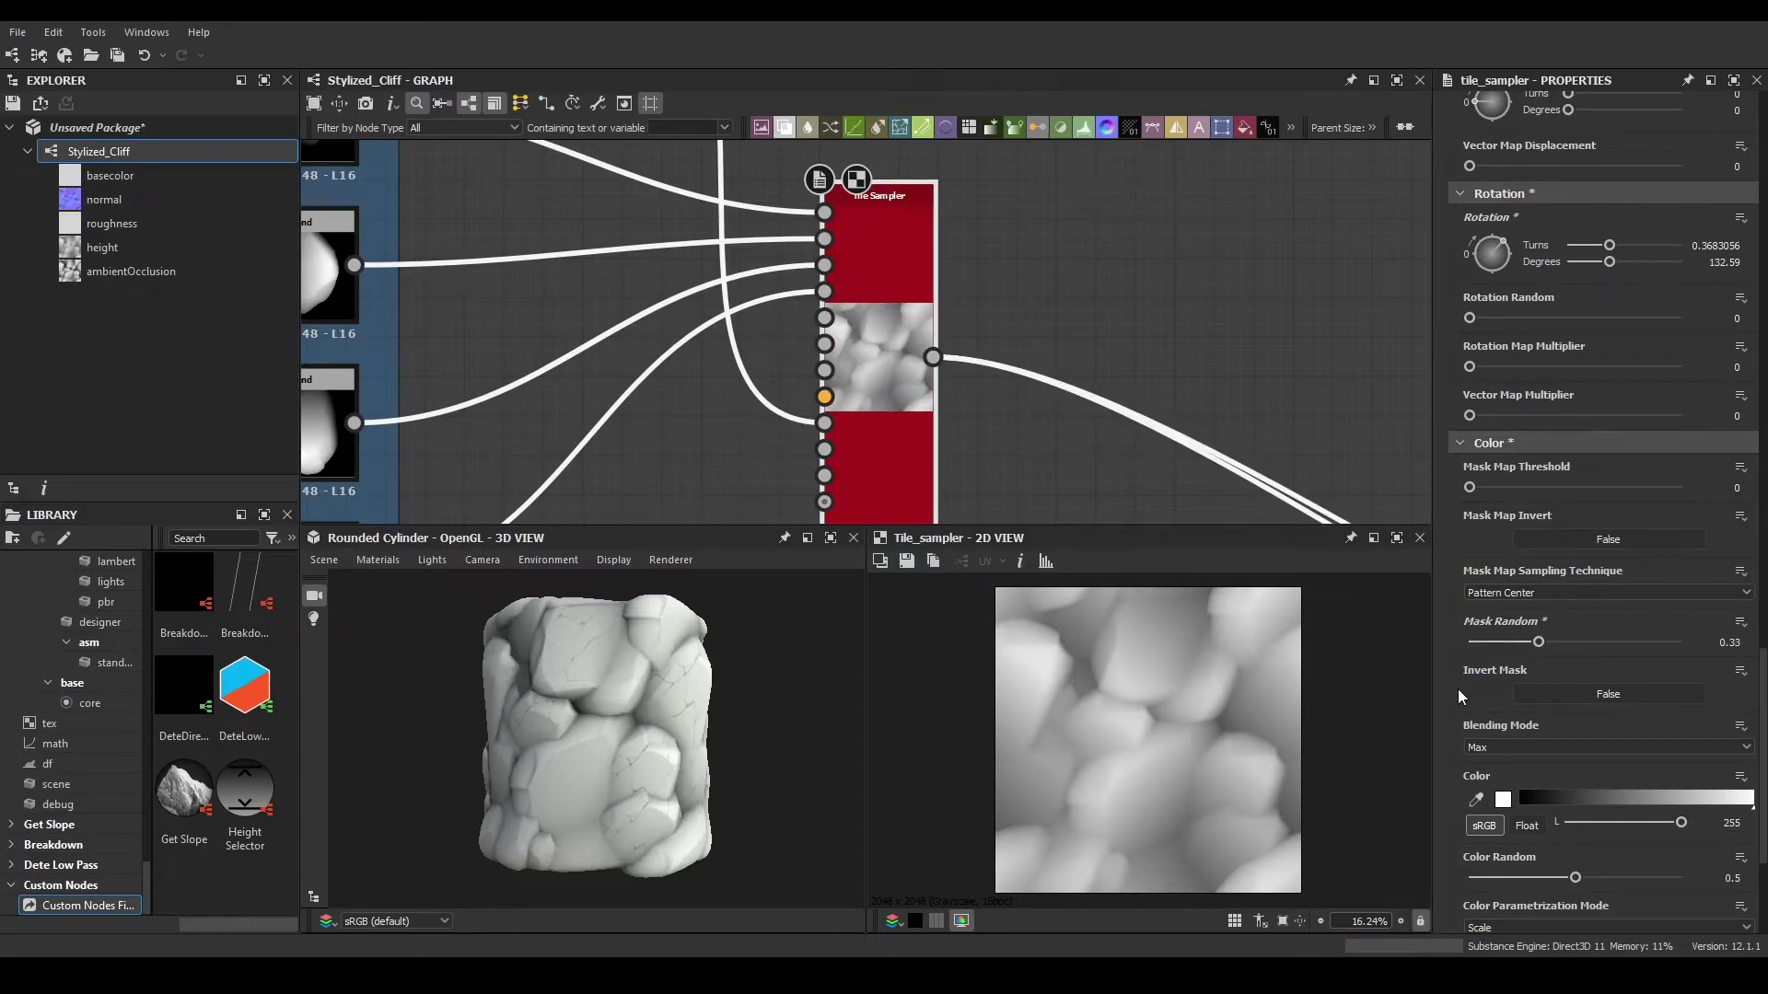
- Set the Mask Map Sampling Technique to Pattern Bounding Box (slower) and Mask Random to 0.4, checking the cylinder from several sides
click(1536, 594)
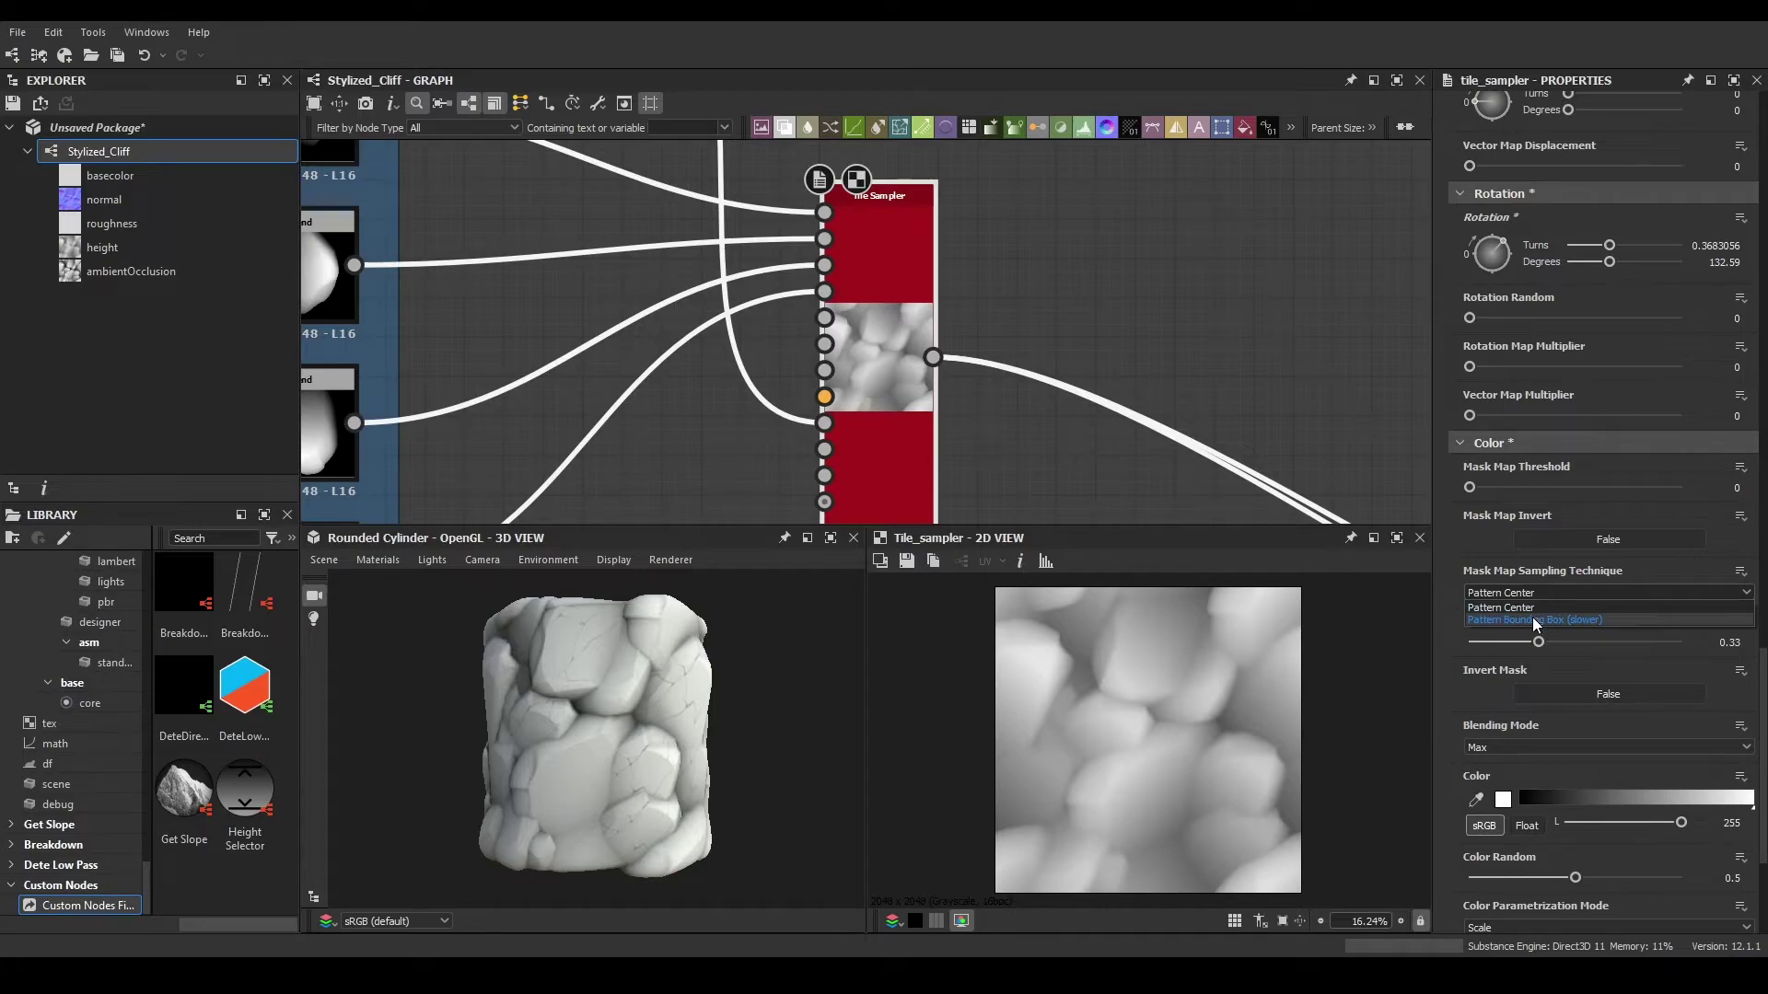
click(1533, 618)
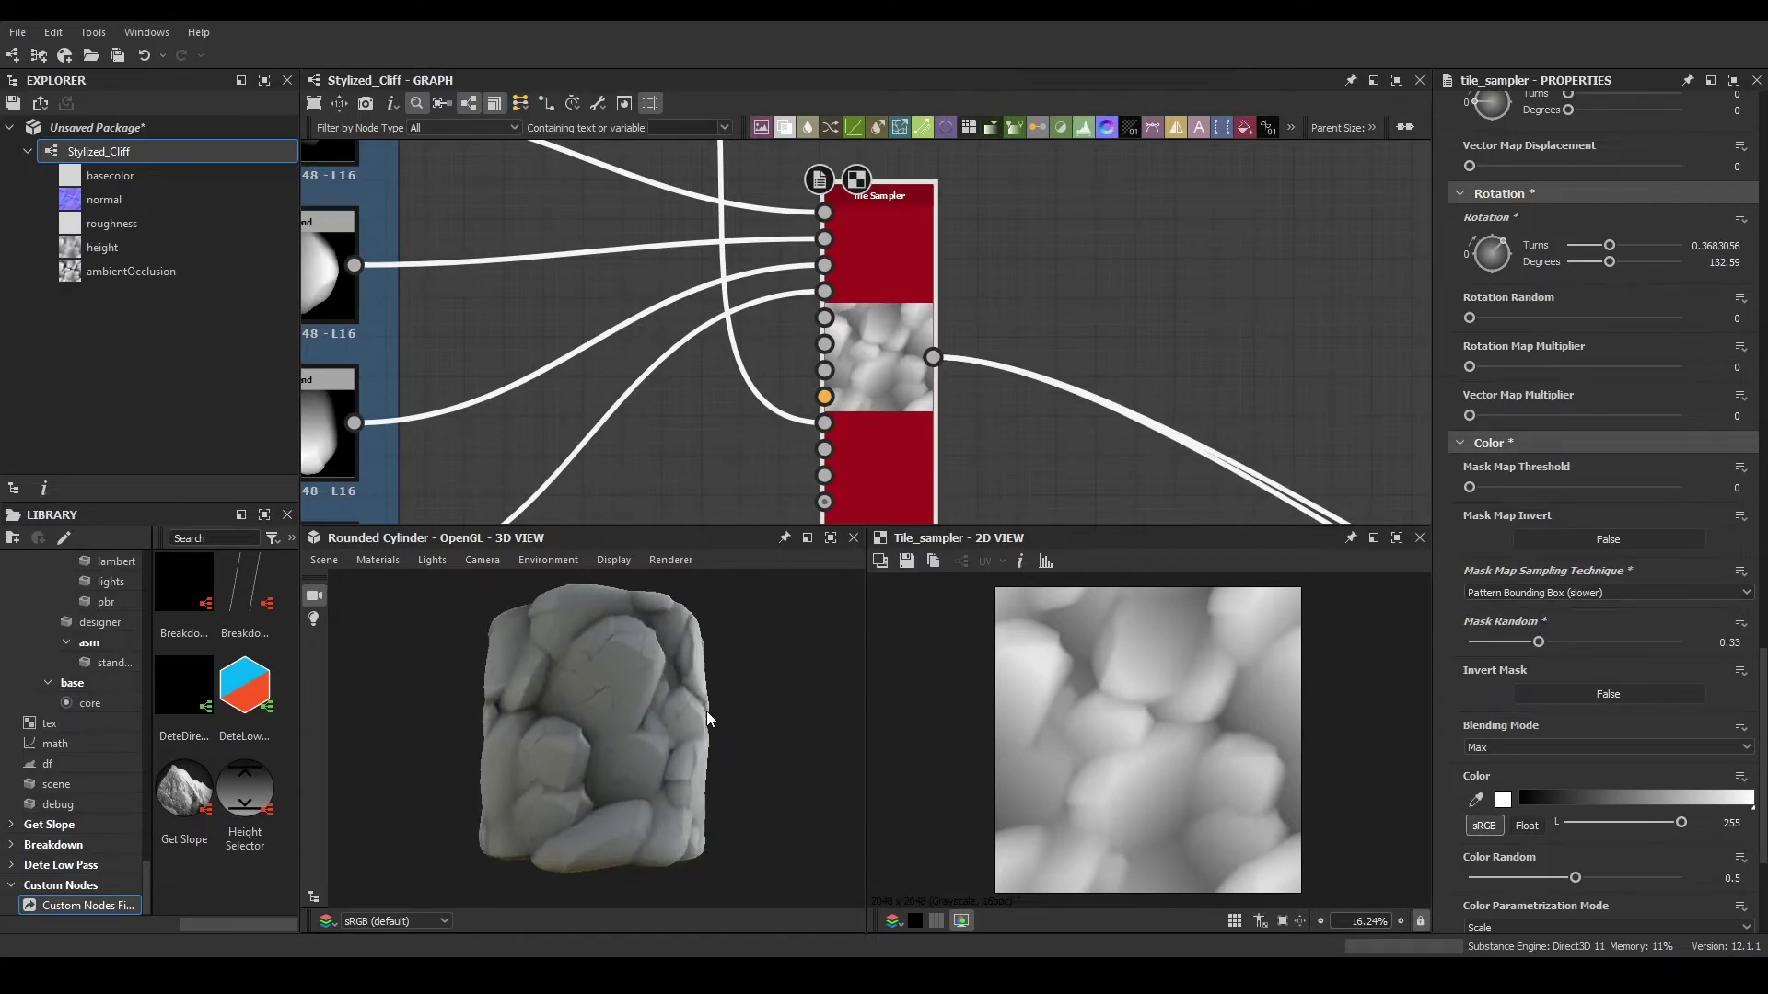
mouse_move(1539, 641)
mouse_down()
mouse_move(1605, 642)
mouse_move(1428, 643)
mouse_move(1534, 642)
mouse_up()
drag(606, 694, 751, 658)
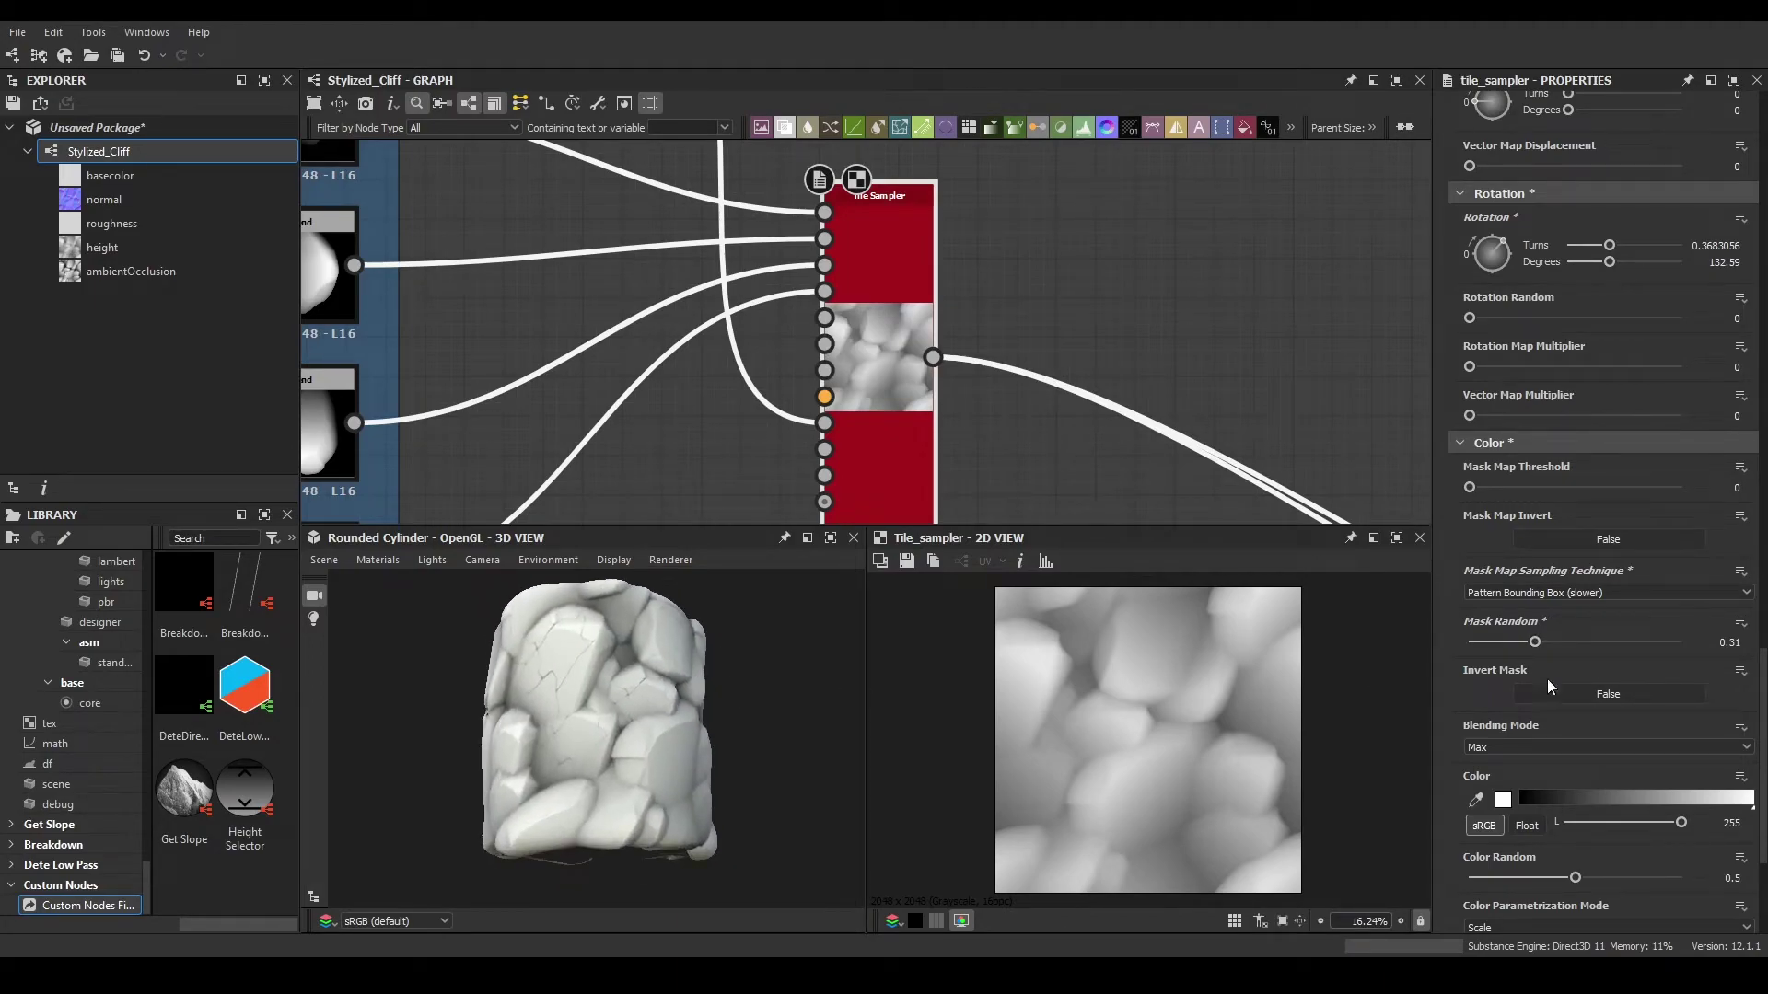
drag(1547, 643, 1555, 643)
mouse_move(594, 681)
mouse_down()
mouse_move(638, 705)
mouse_move(838, 732)
mouse_move(694, 707)
mouse_move(819, 705)
mouse_up()
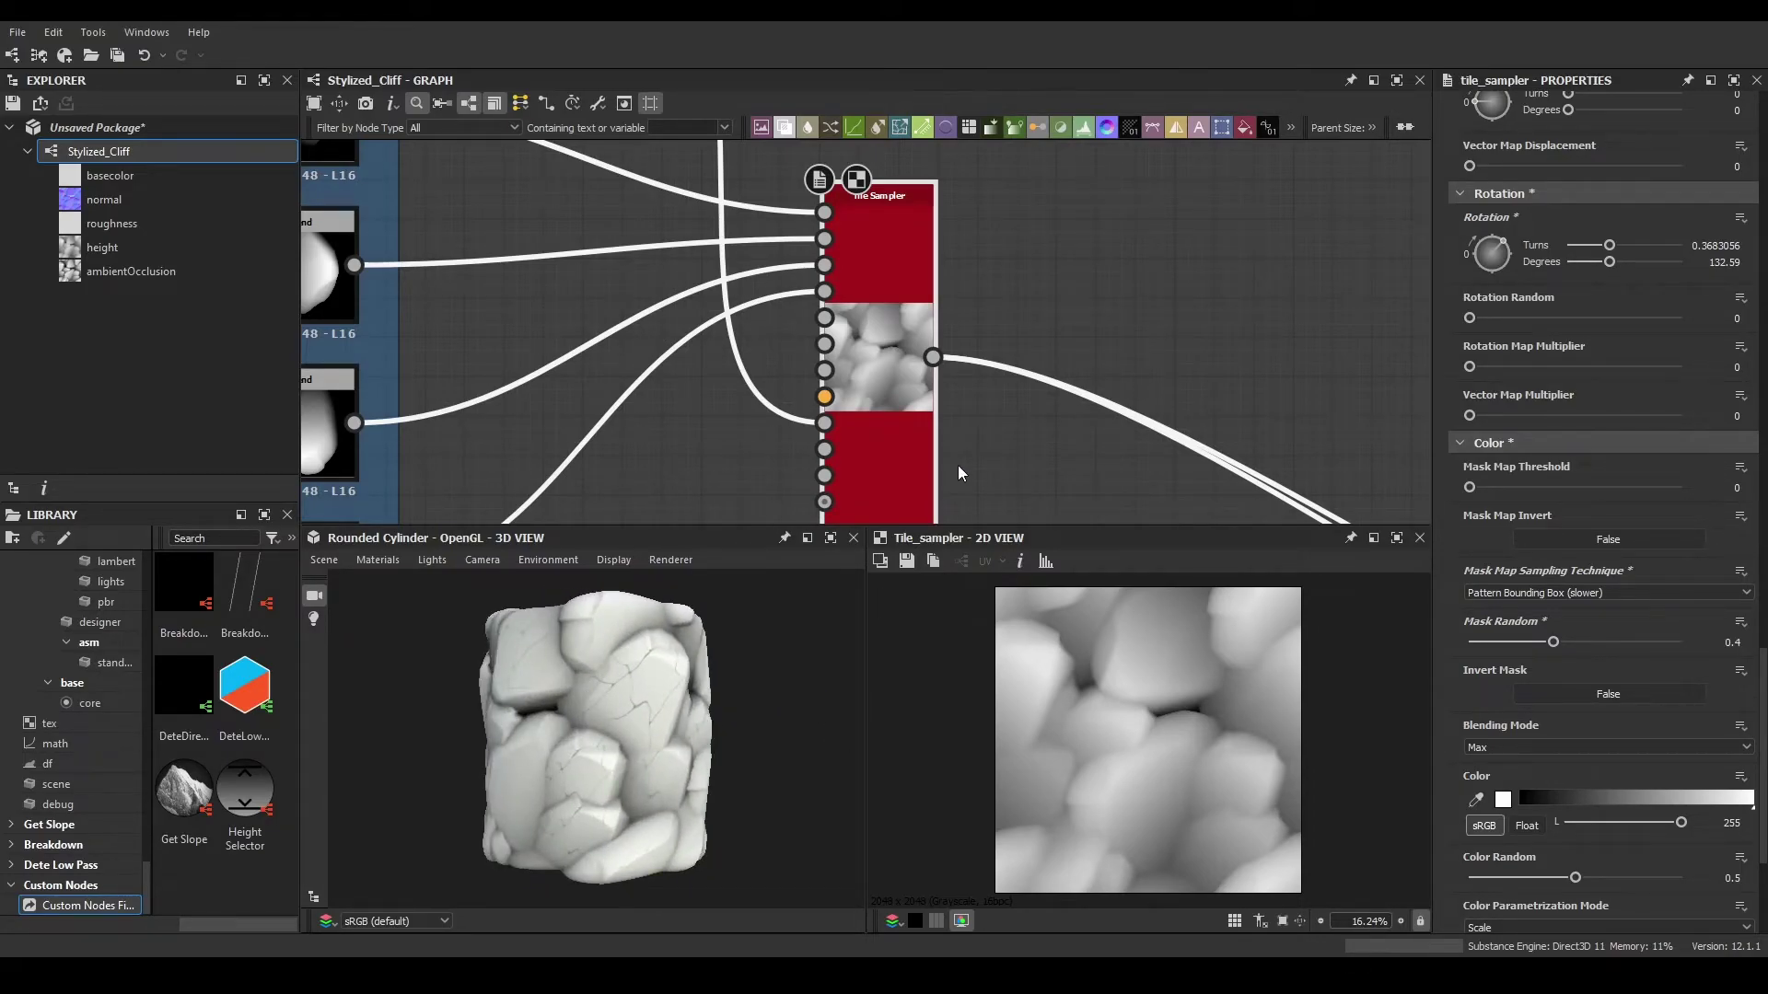
- Insert an Auto Levels node between the Tile Sampler's output and the Blend node
drag(909, 441, 873, 389)
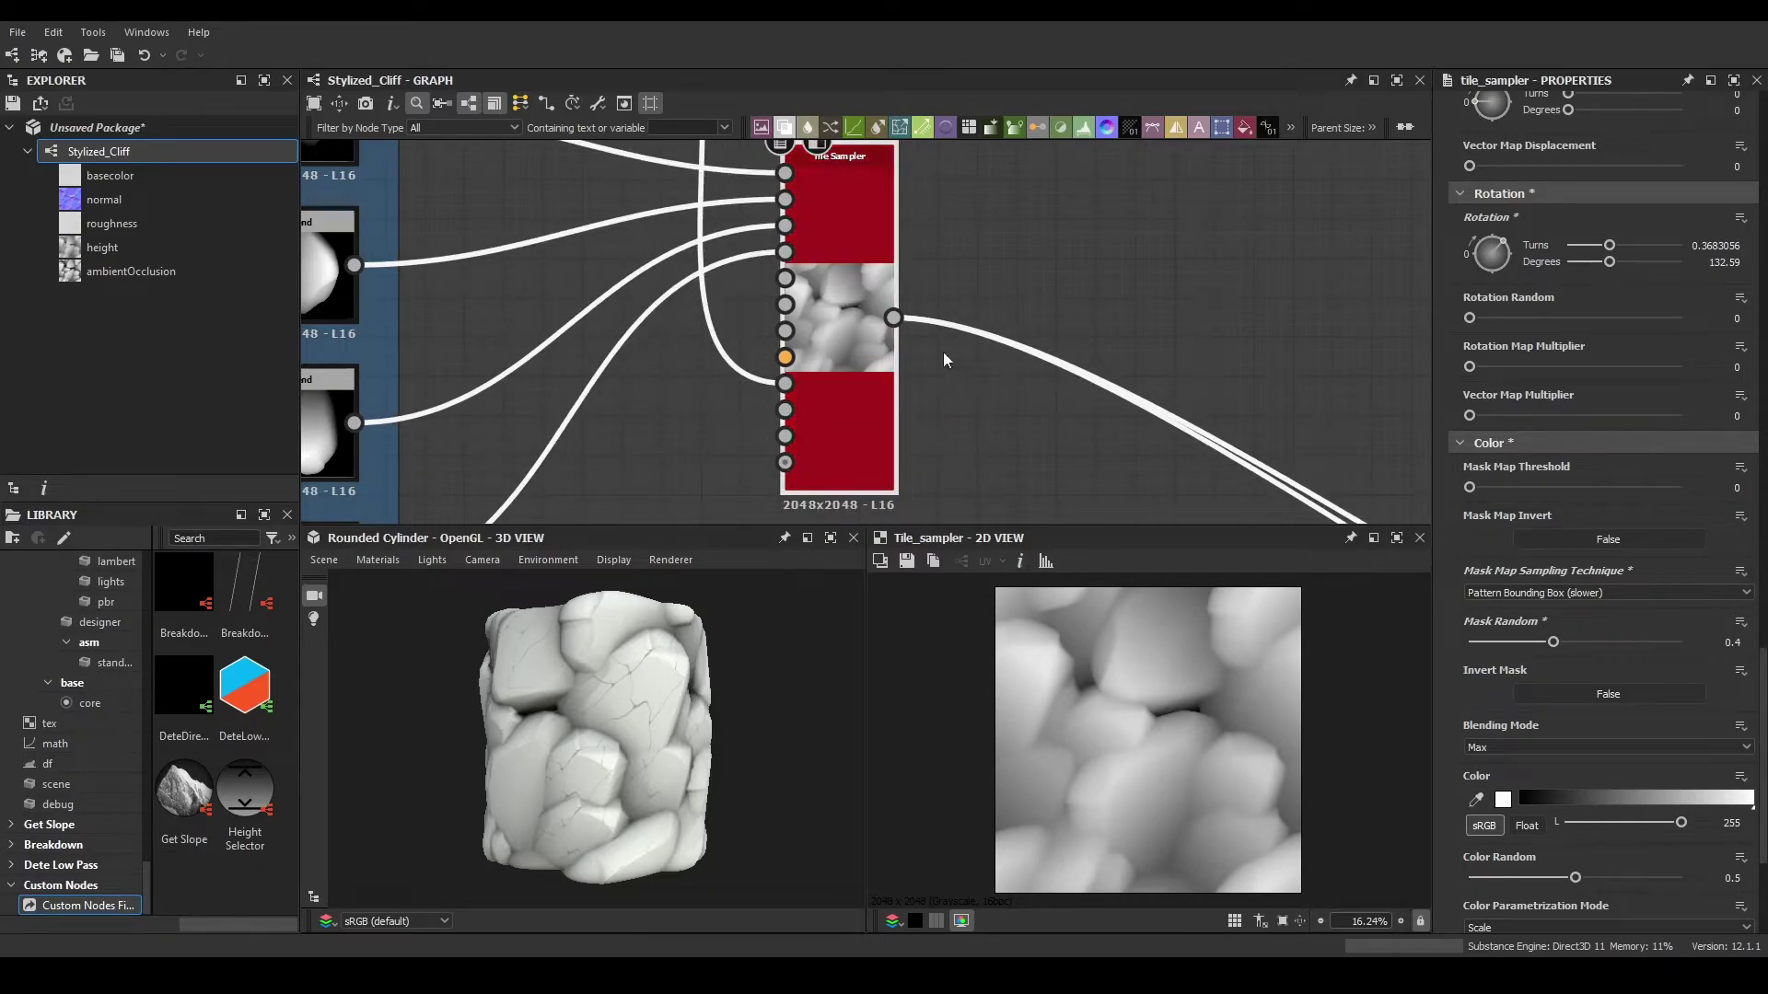
middle_drag(921, 361, 707, 322)
drag(679, 315, 811, 325)
text(auto)
key(Down)
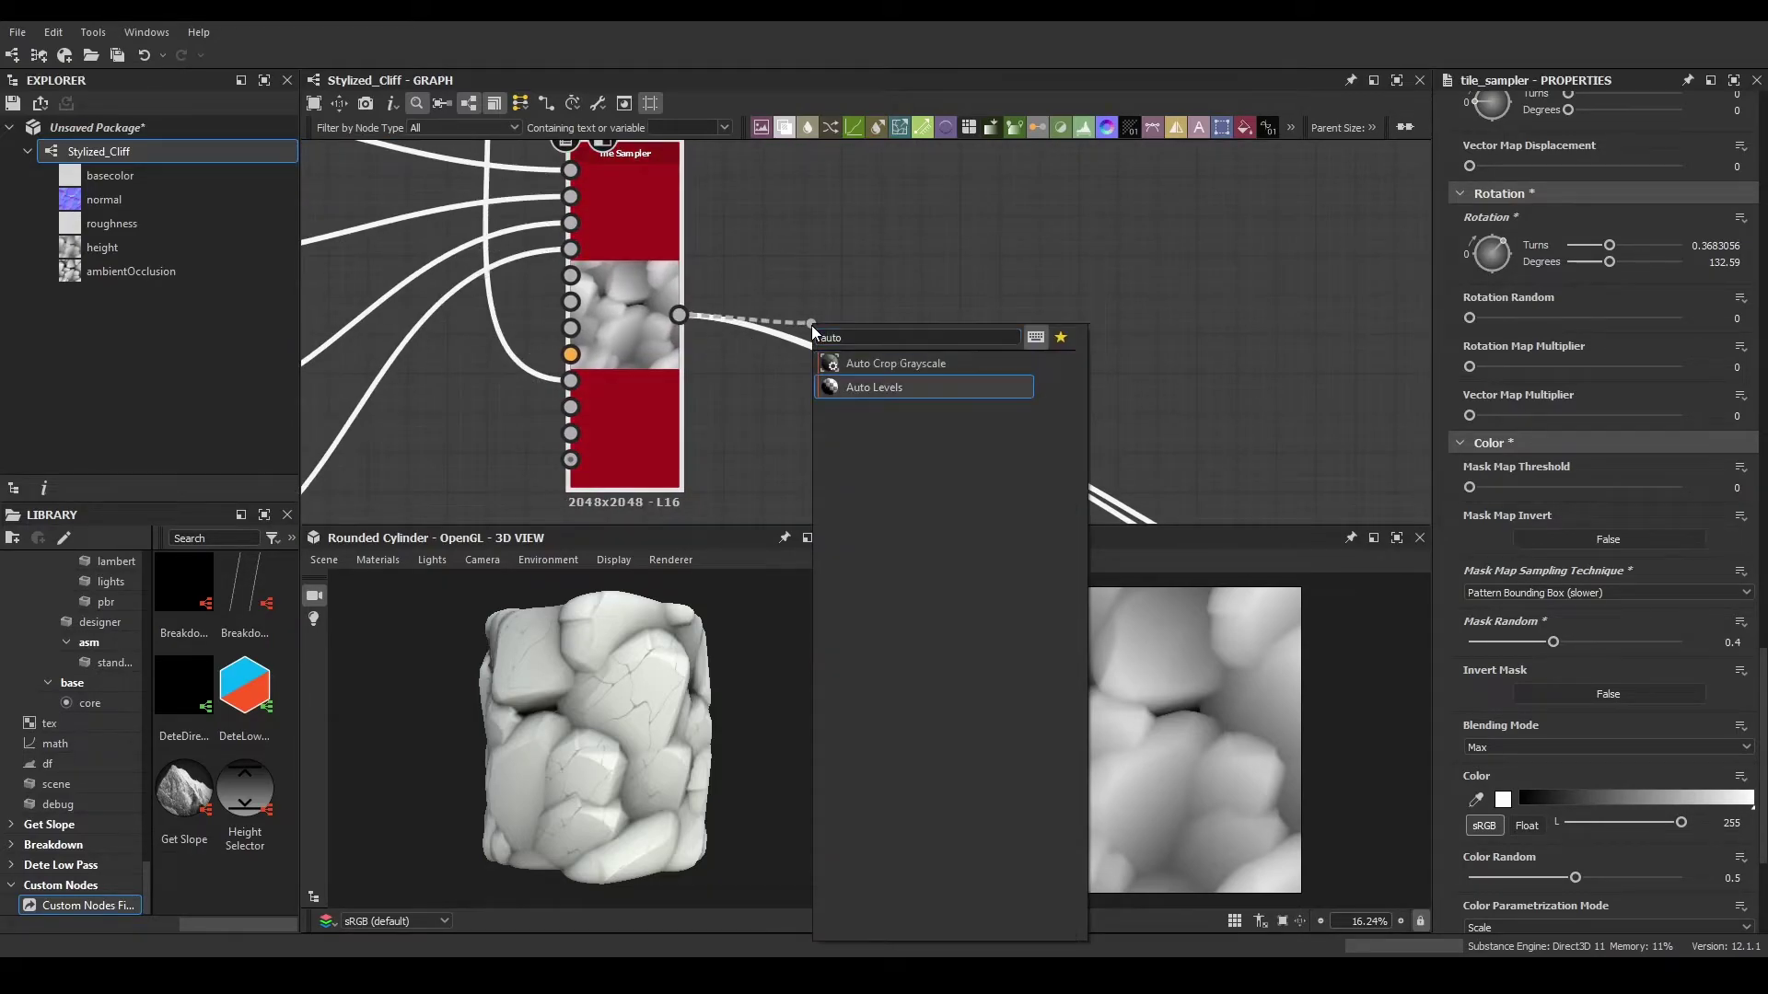
key(Return)
click(858, 282)
middle_drag(1010, 434, 739, 306)
scroll(737, 305, down, 2)
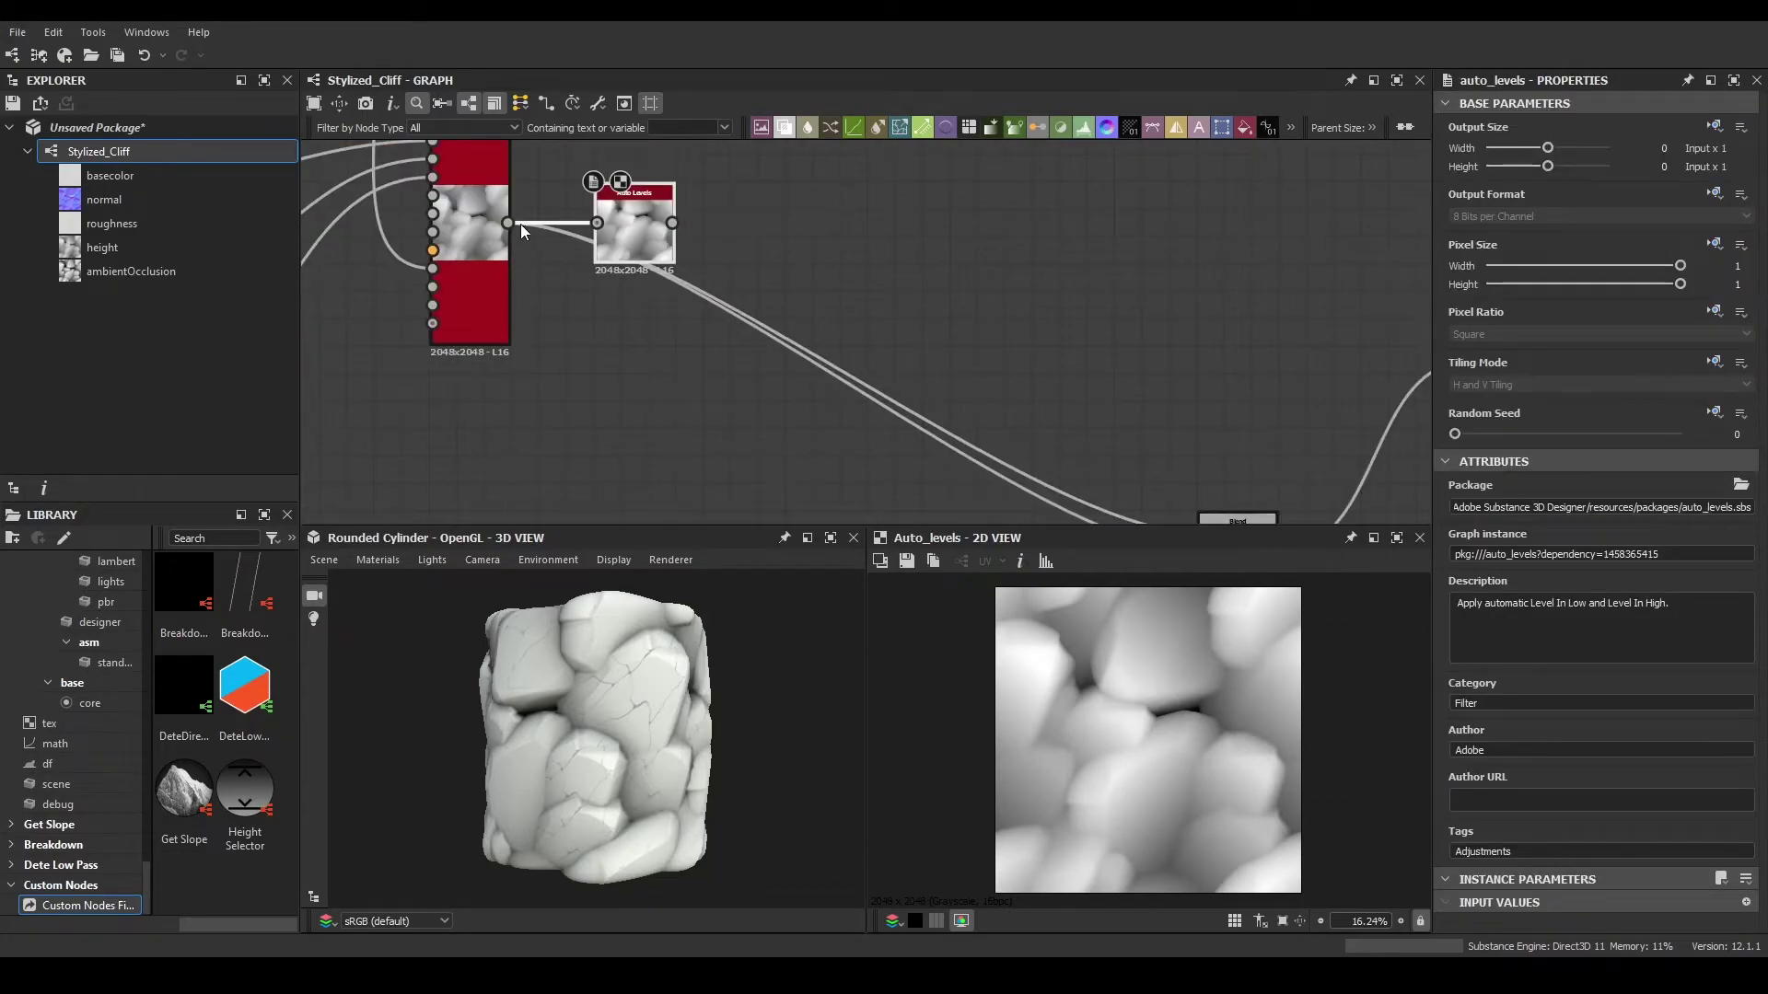
drag(619, 232, 811, 233)
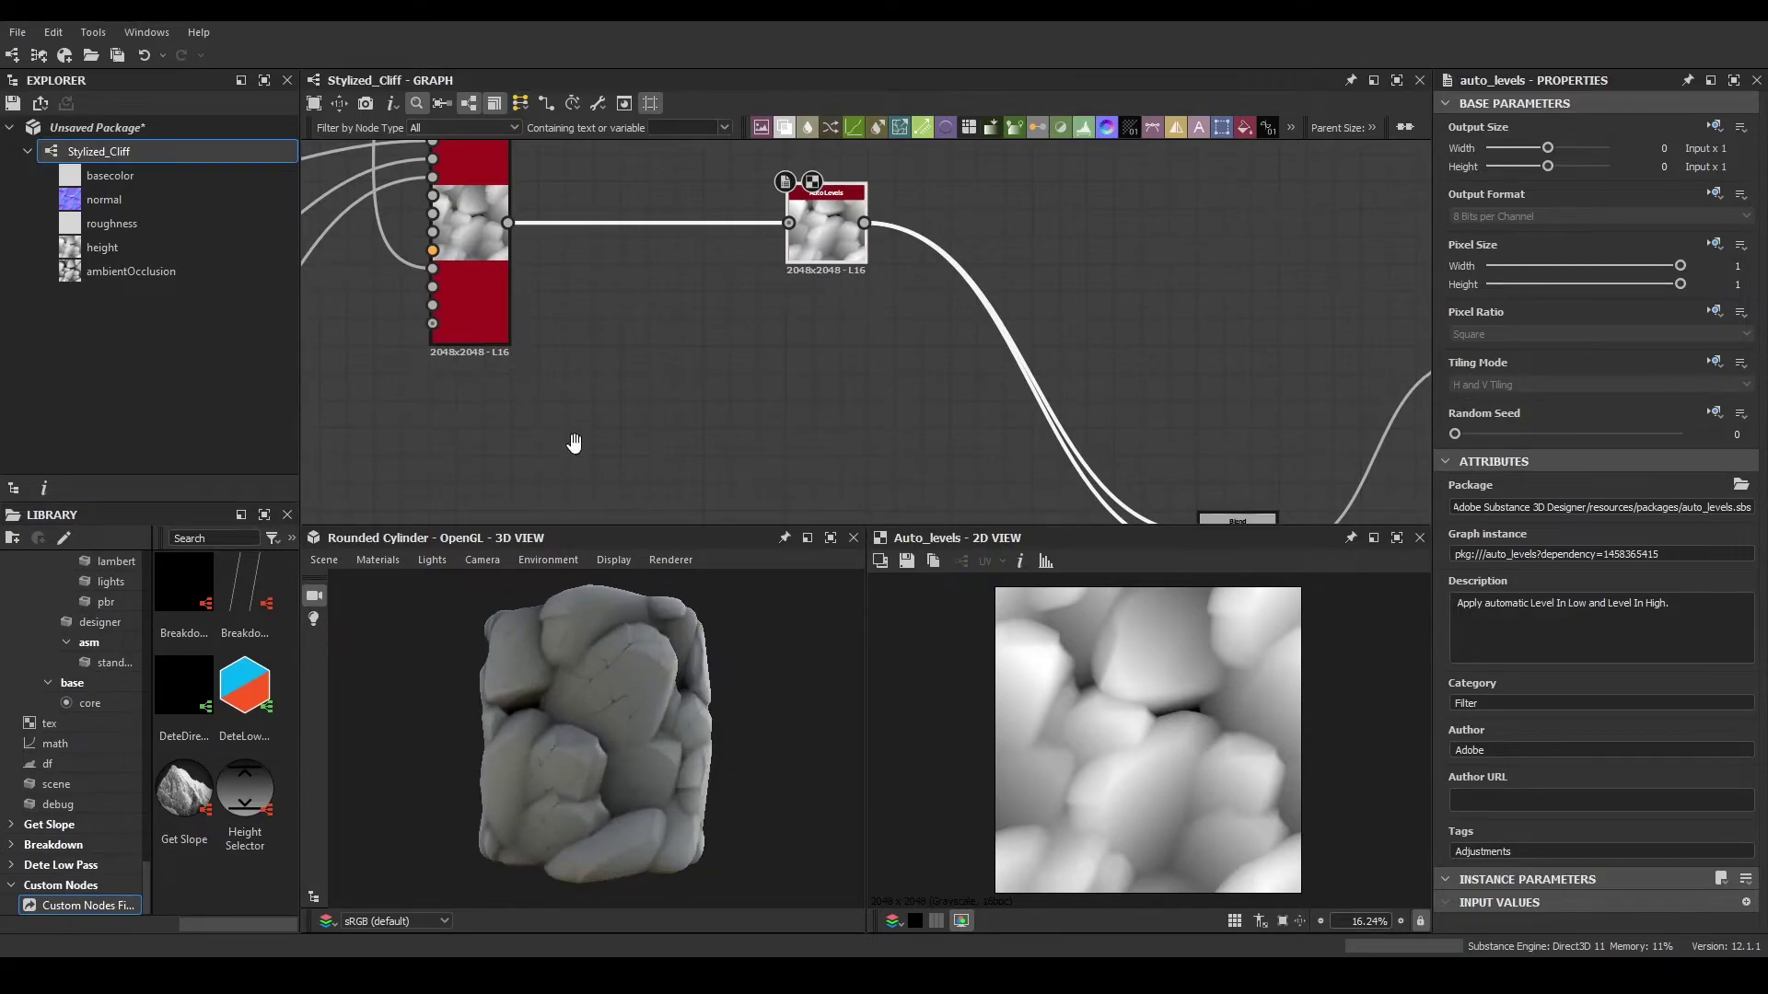
- Inspect the rock gaps on the cylinder under different lighting and move the Tile Sampler farther from the Auto Levels node
middle_drag(563, 442, 716, 538)
right_drag(690, 645, 692, 706)
drag(692, 705, 643, 699)
scroll(632, 700, up, 3)
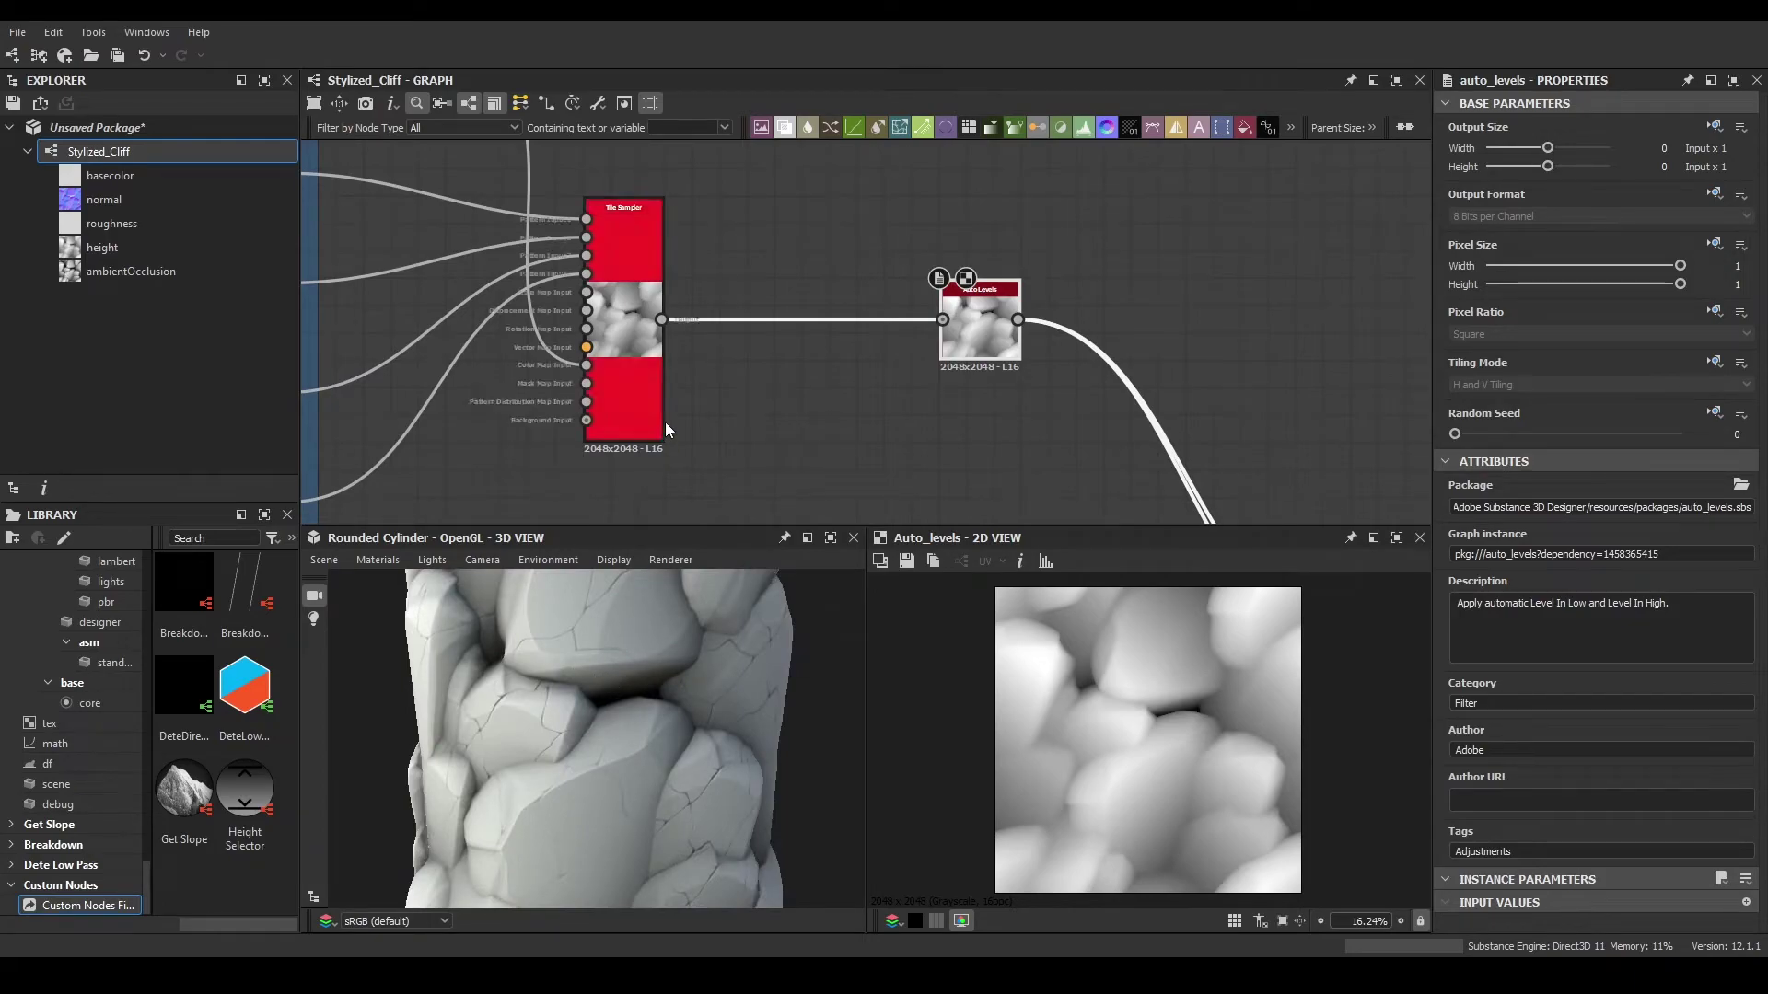
drag(660, 343, 549, 343)
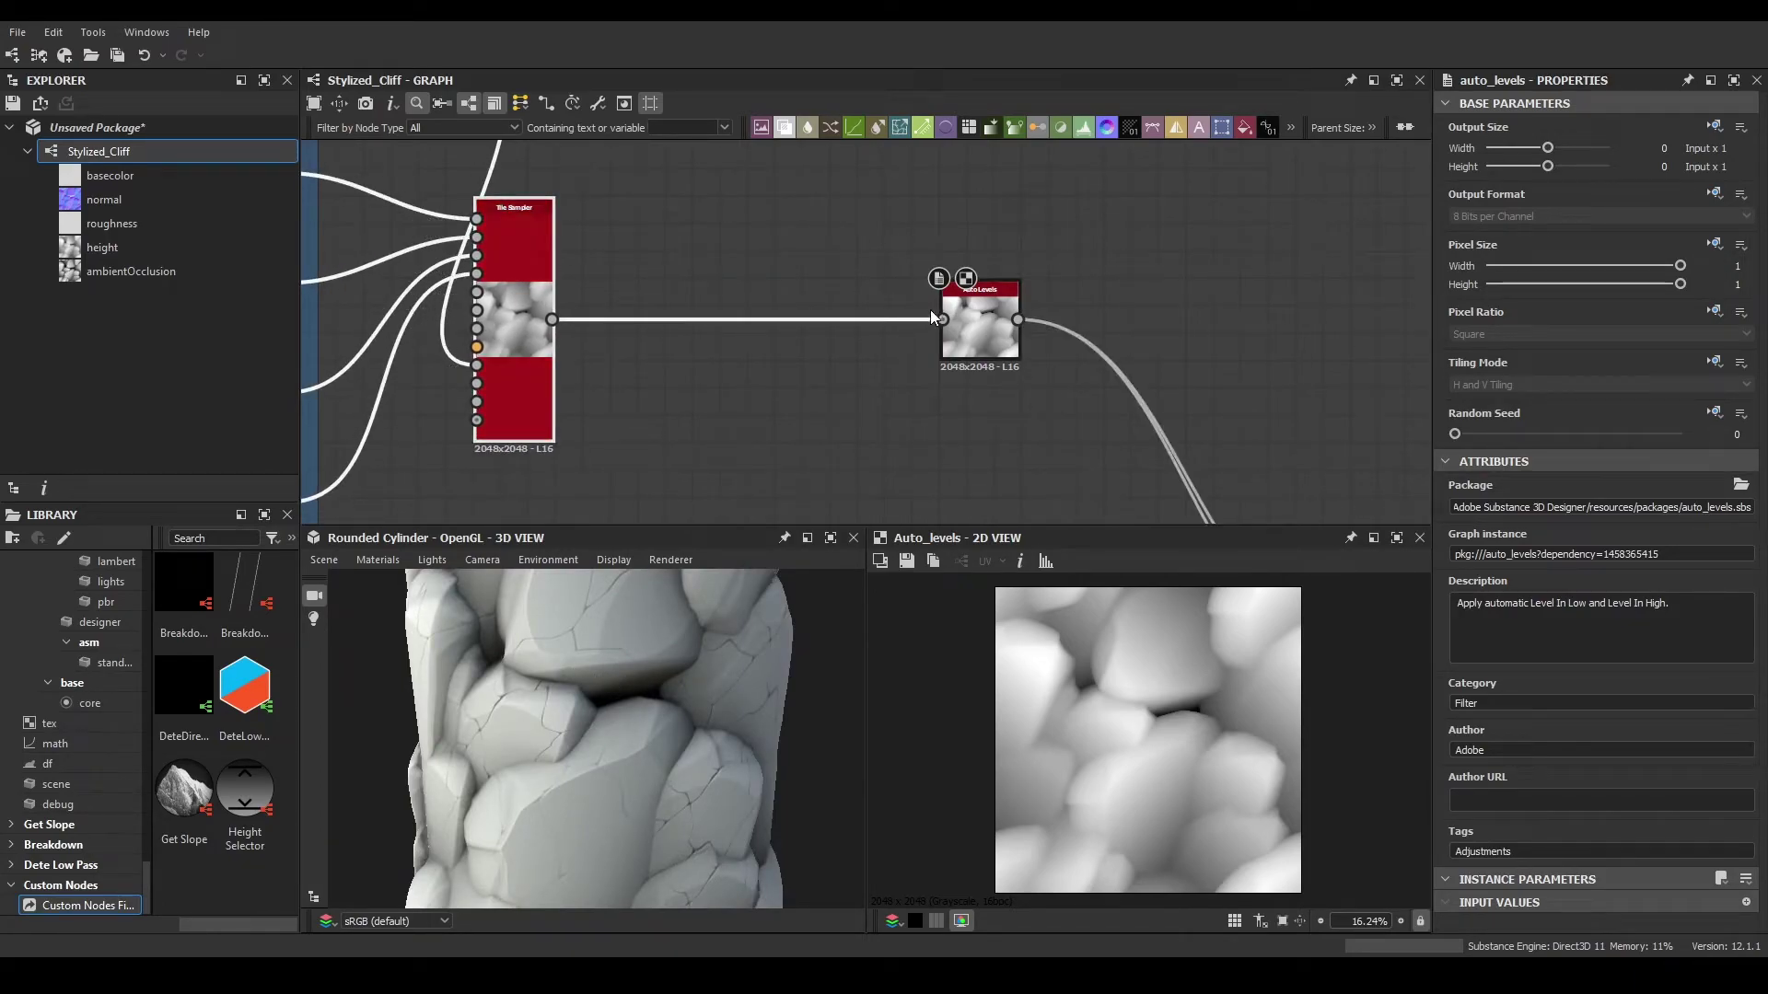
middle_drag(860, 361, 839, 287)
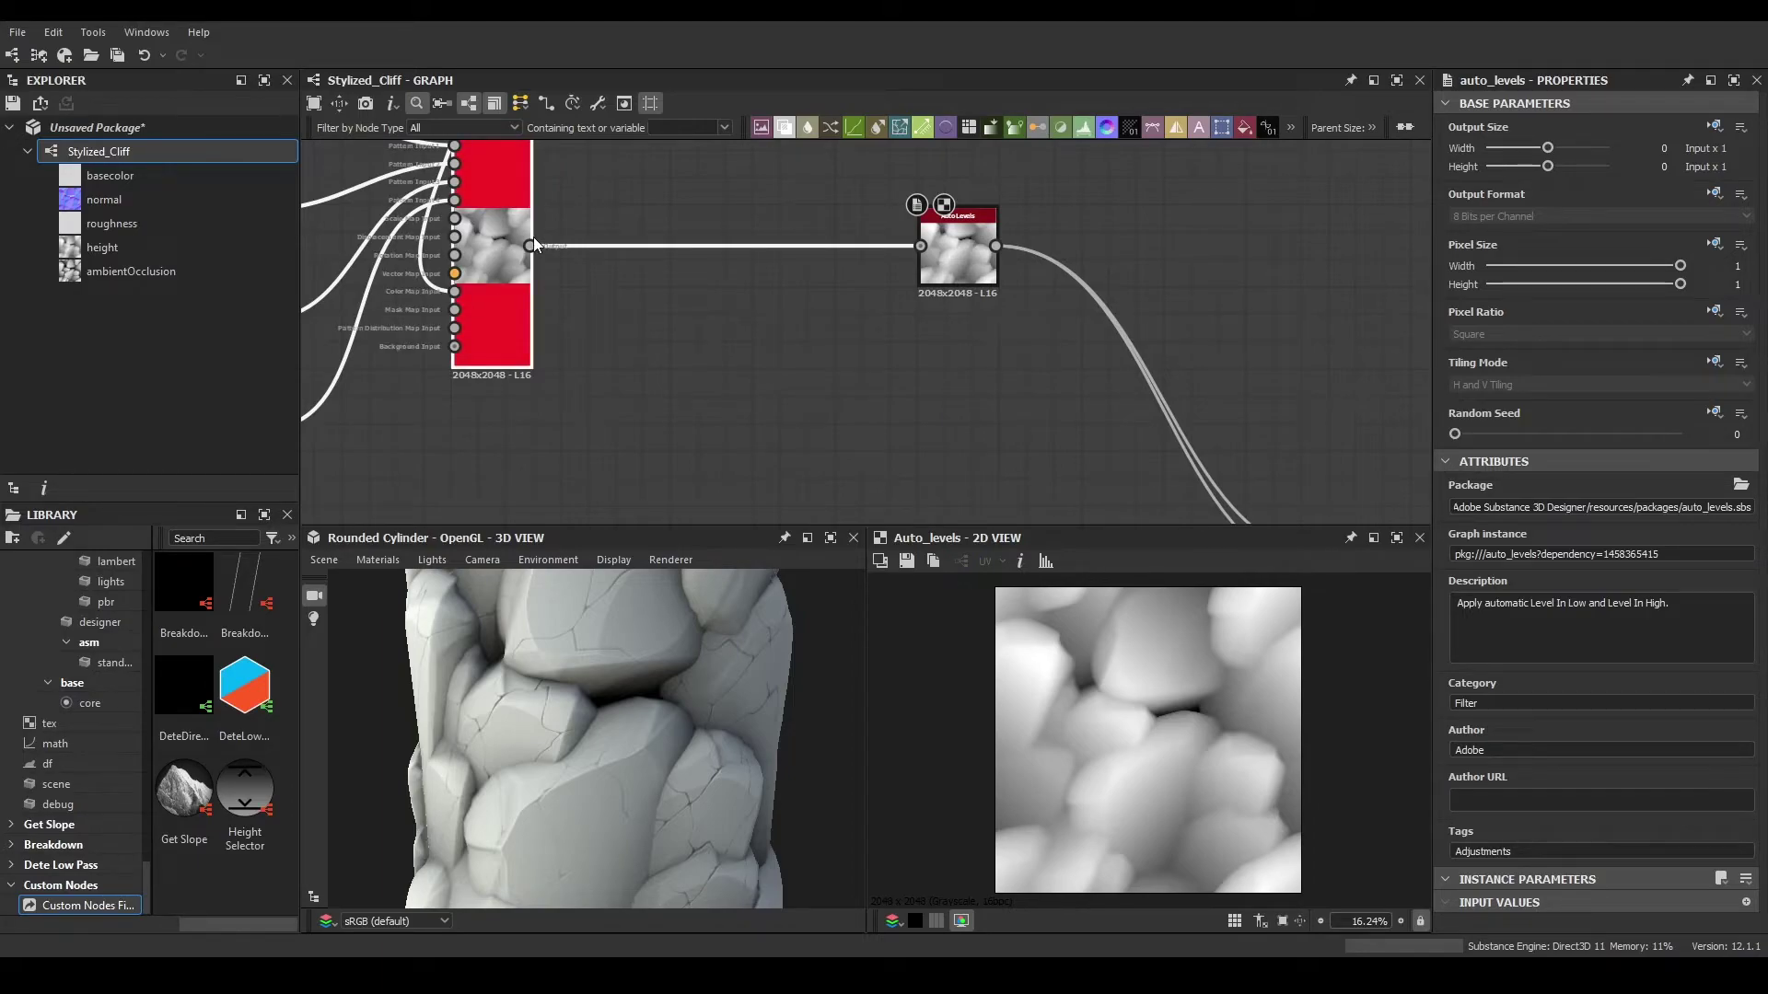
middle_drag(594, 276, 573, 222)
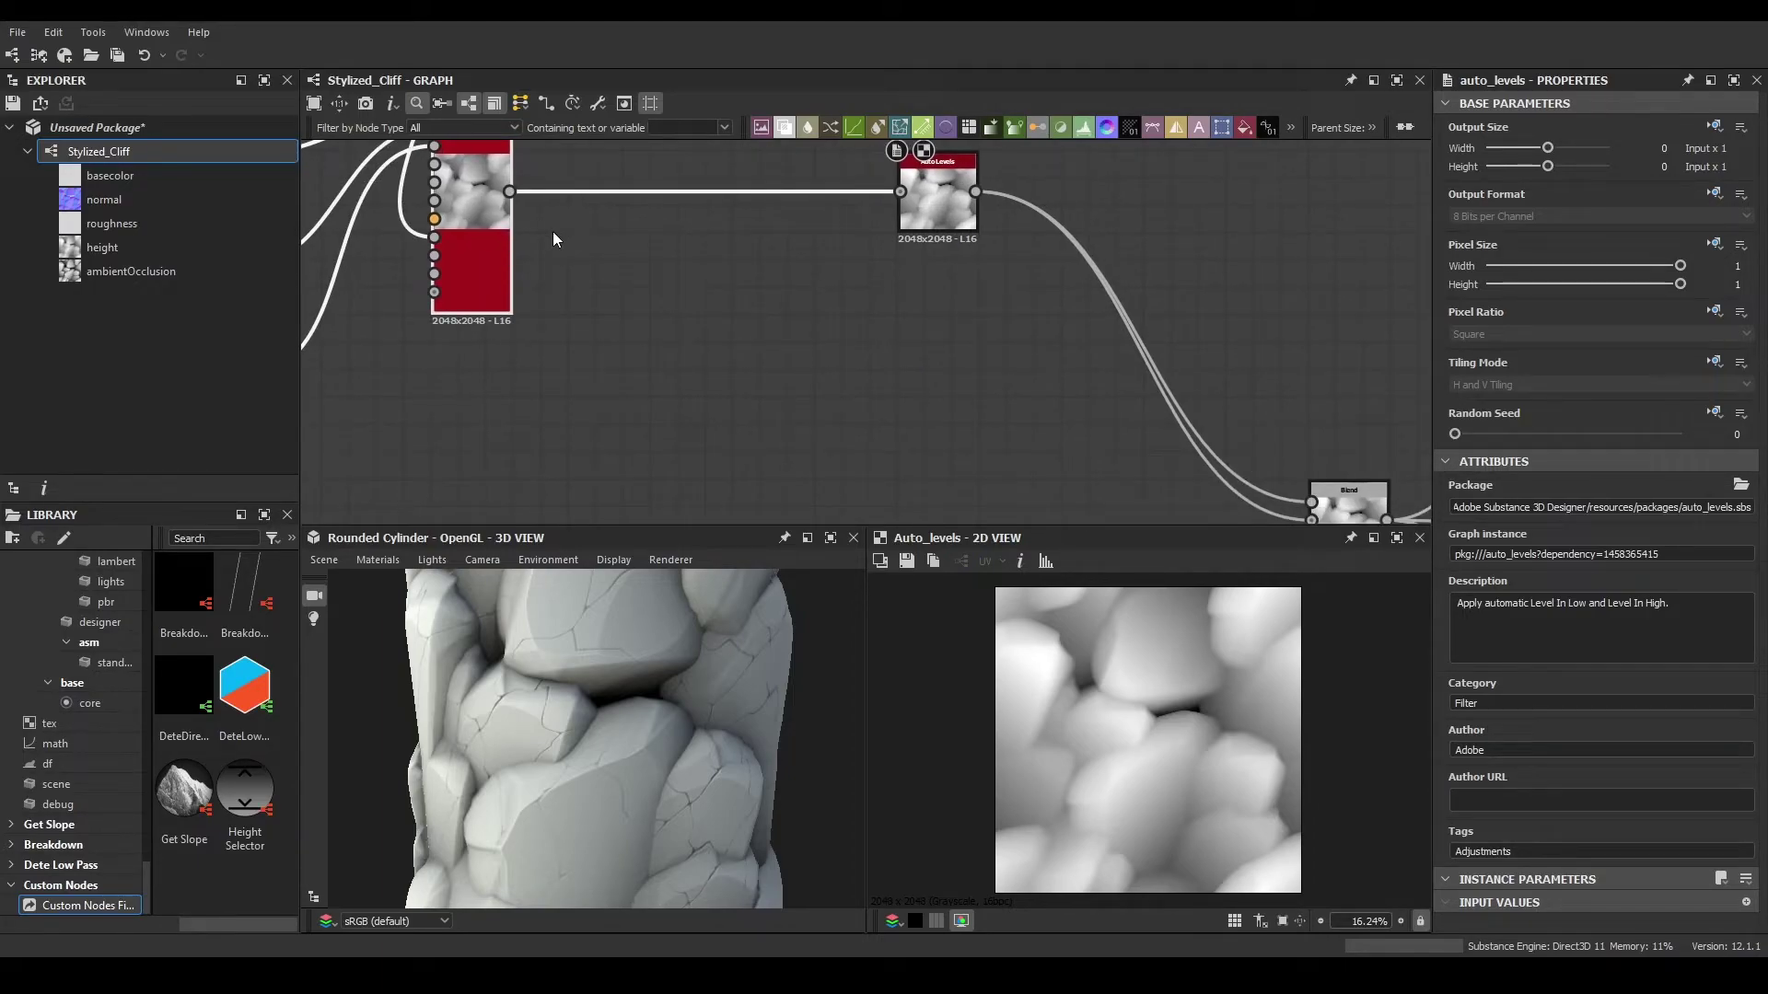
- Try a Histogram Scan with Position 0.3 directly on the Tile Sampler's output, and delete the node
drag(509, 192, 531, 423)
text(histo)
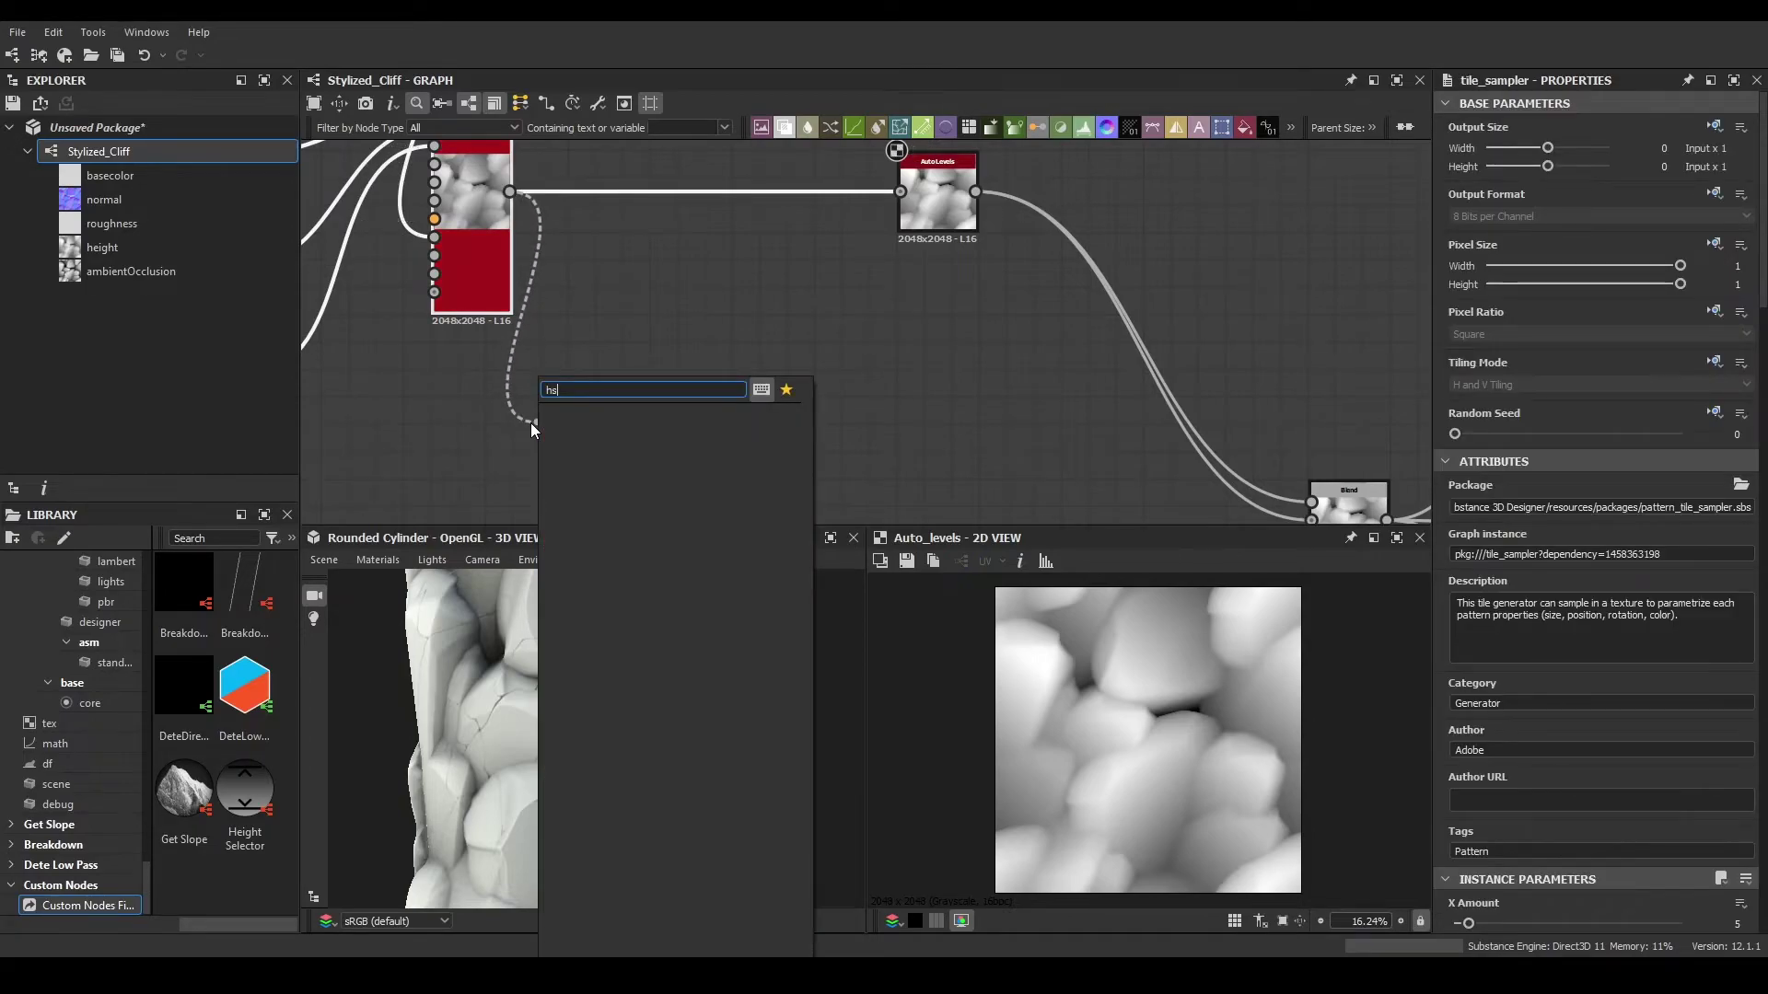
key(Down)
key(Return)
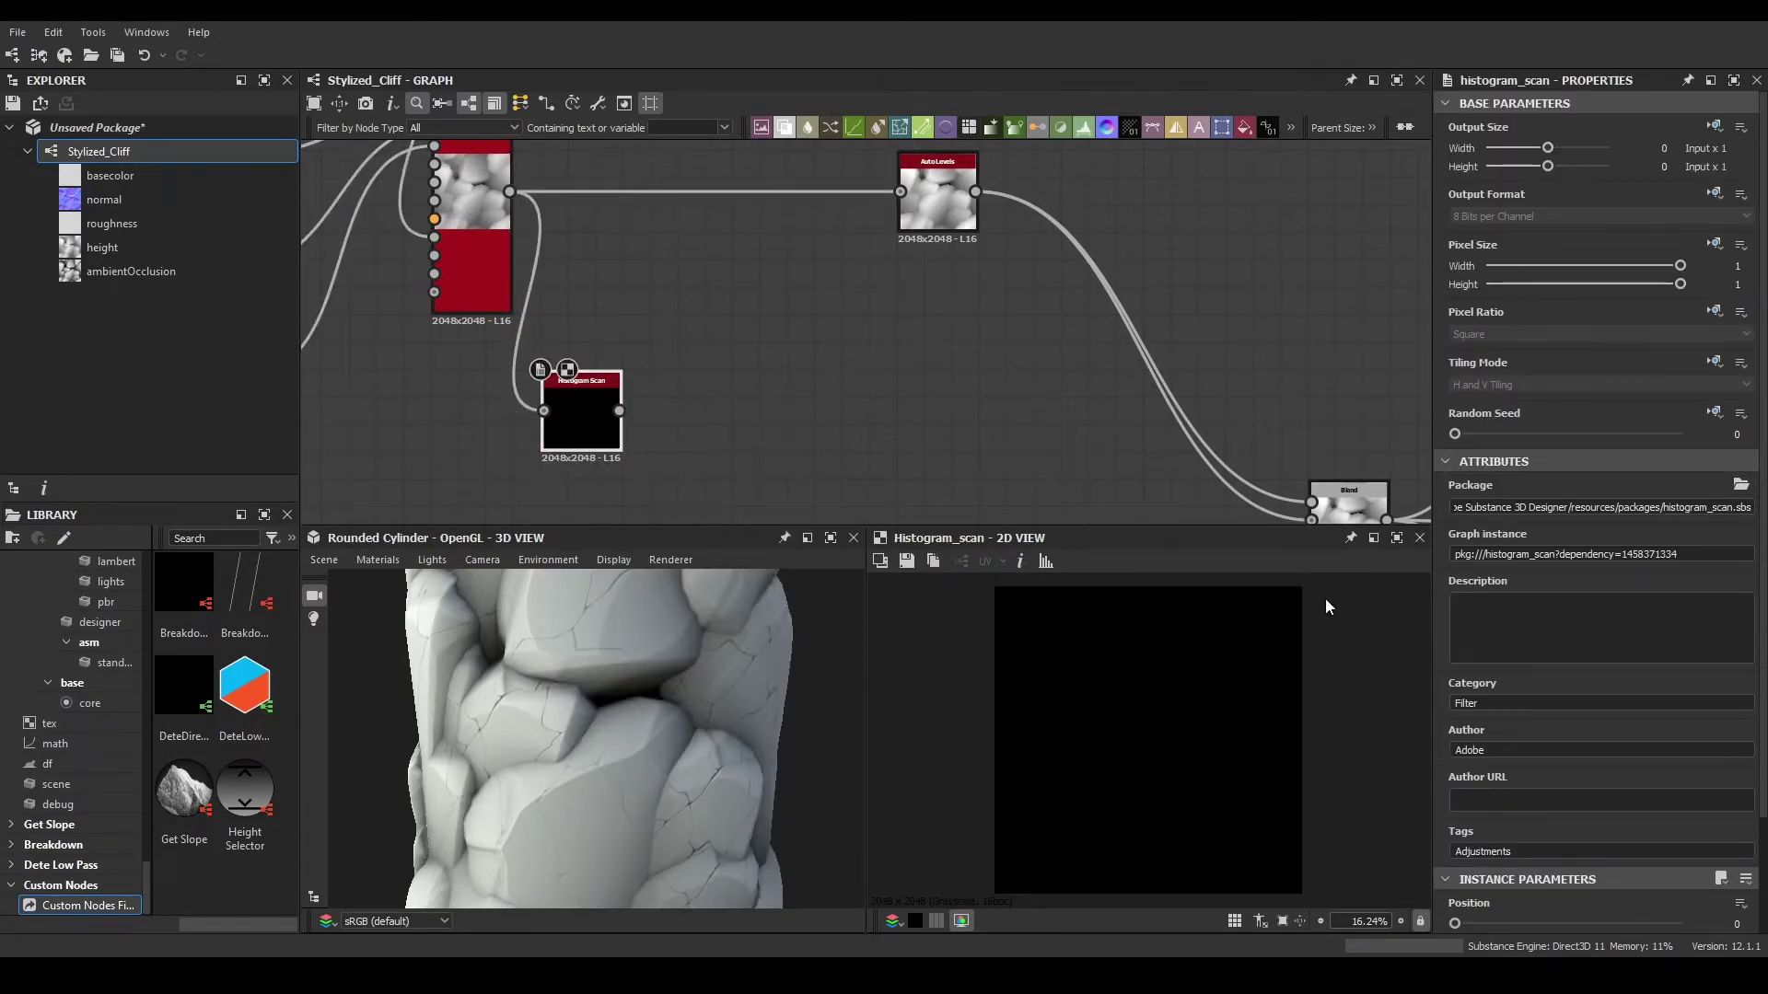
scroll(1473, 781, down, 3)
drag(1456, 791, 1523, 794)
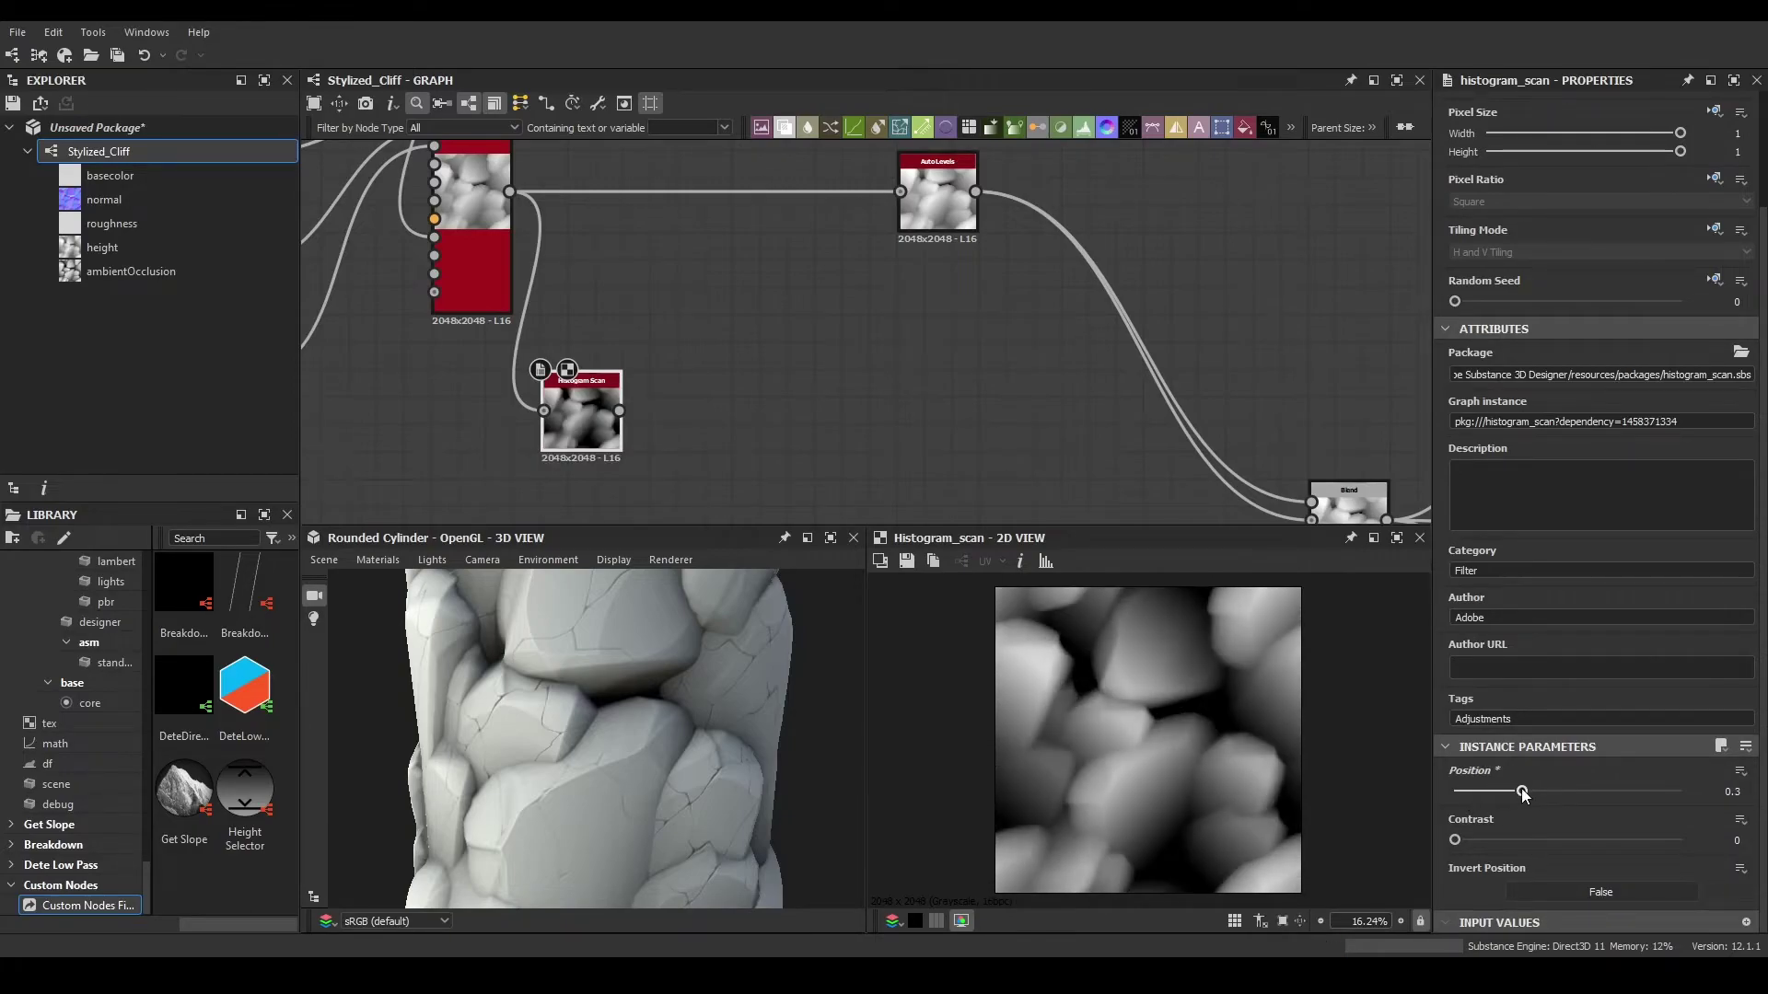
key(Delete)
- Branch the Tile Sampler's output into a new Invert Grayscale node and feed that into a new Histogram Scan
drag(509, 192, 540, 444)
text(inve)
key(Return)
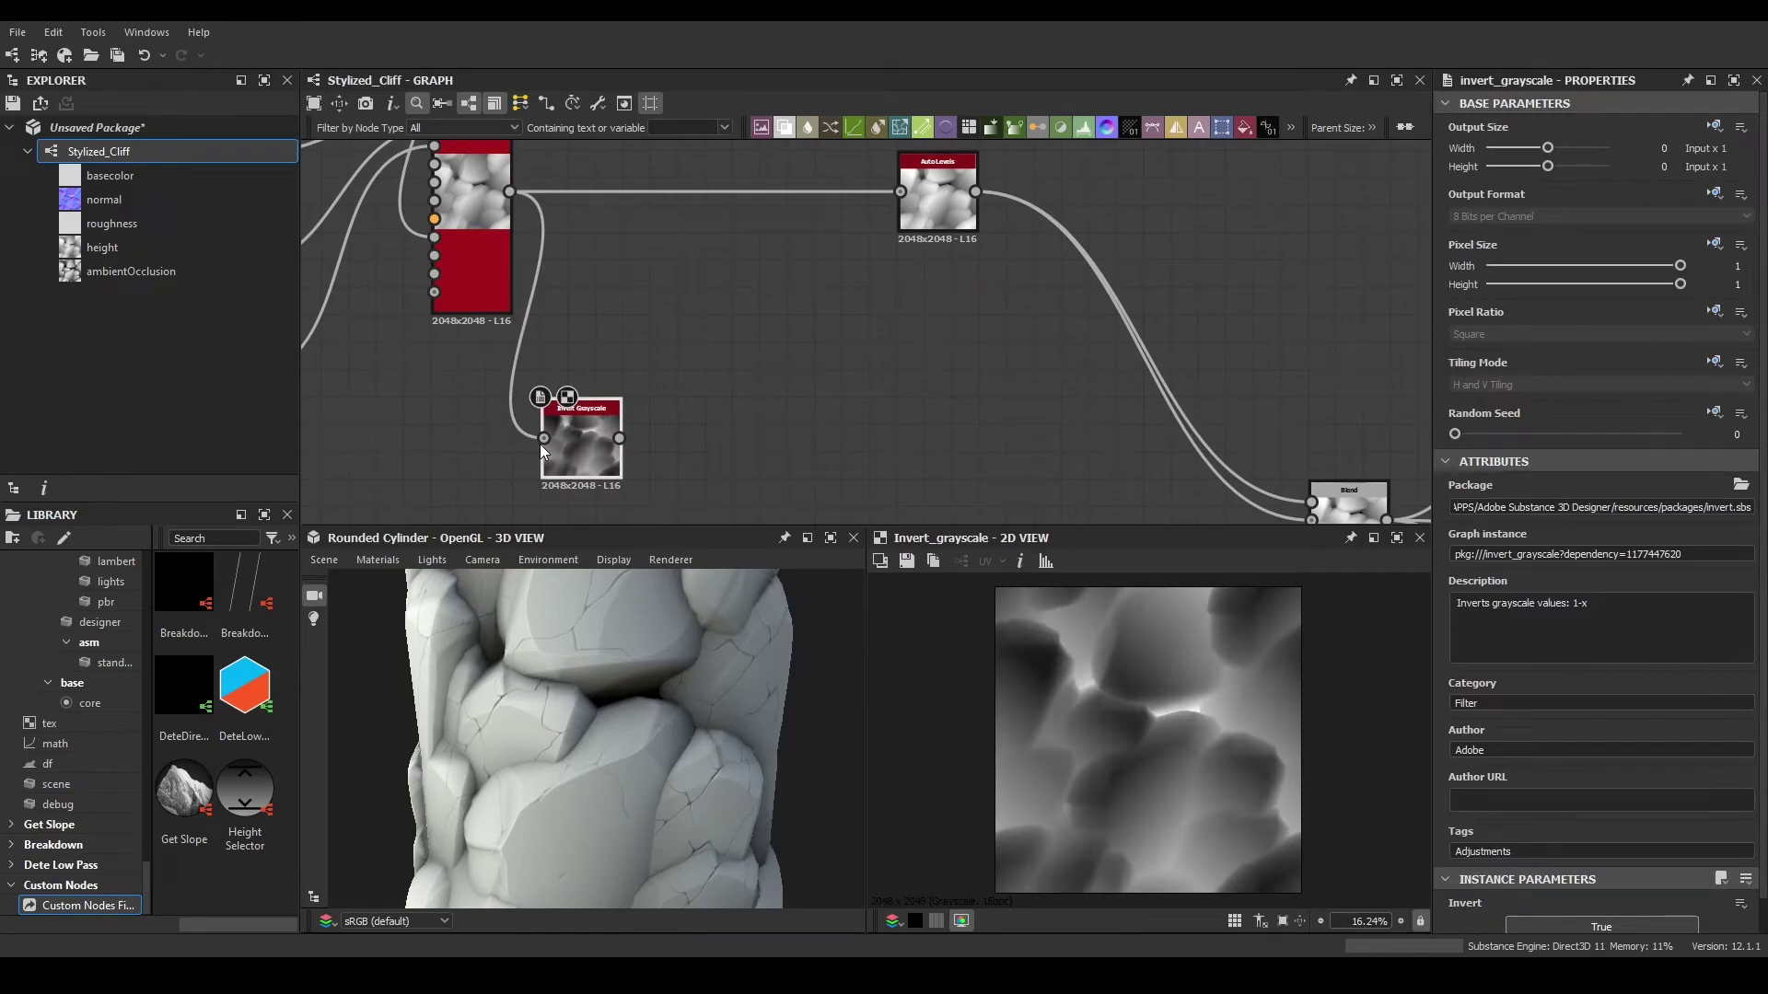
drag(619, 411, 697, 421)
text(hist)
key(Down)
key(Return)
- Set the Histogram Scan's Position to 0.32 and Contrast to 0.34 to isolate the gaps, comparing against the Tile Sampler's output
scroll(1565, 736, down, 3)
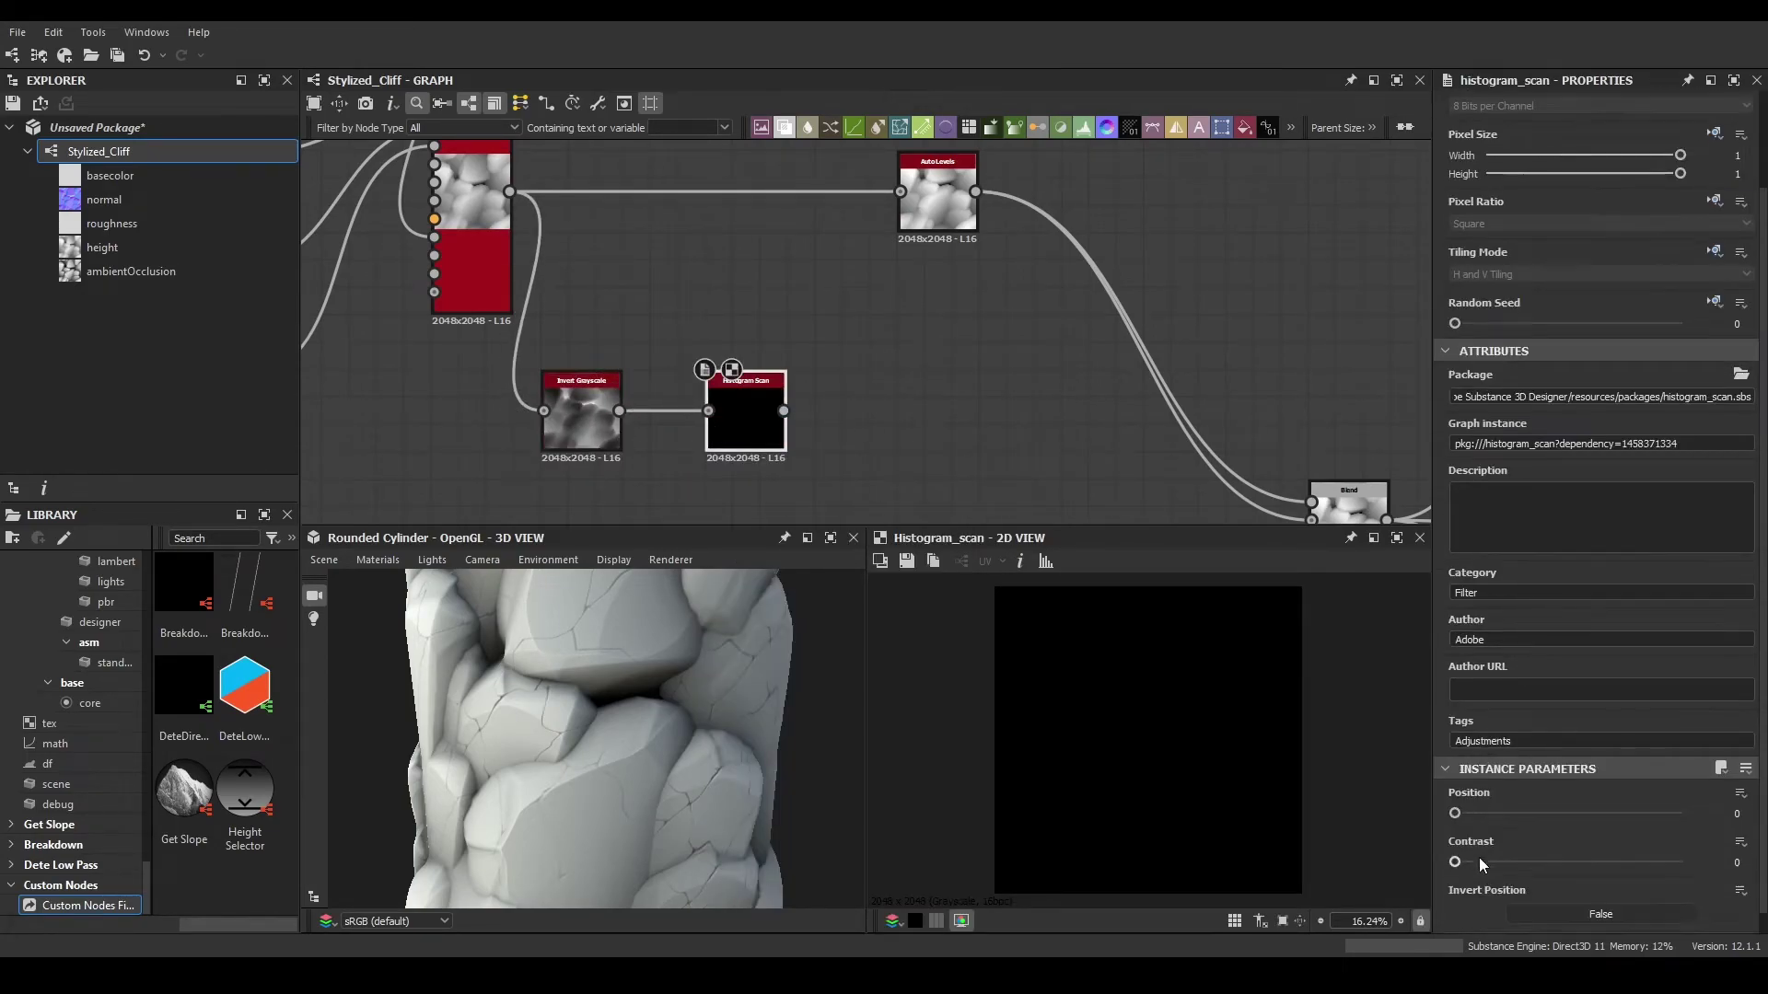
drag(1455, 791, 1531, 840)
click(484, 275)
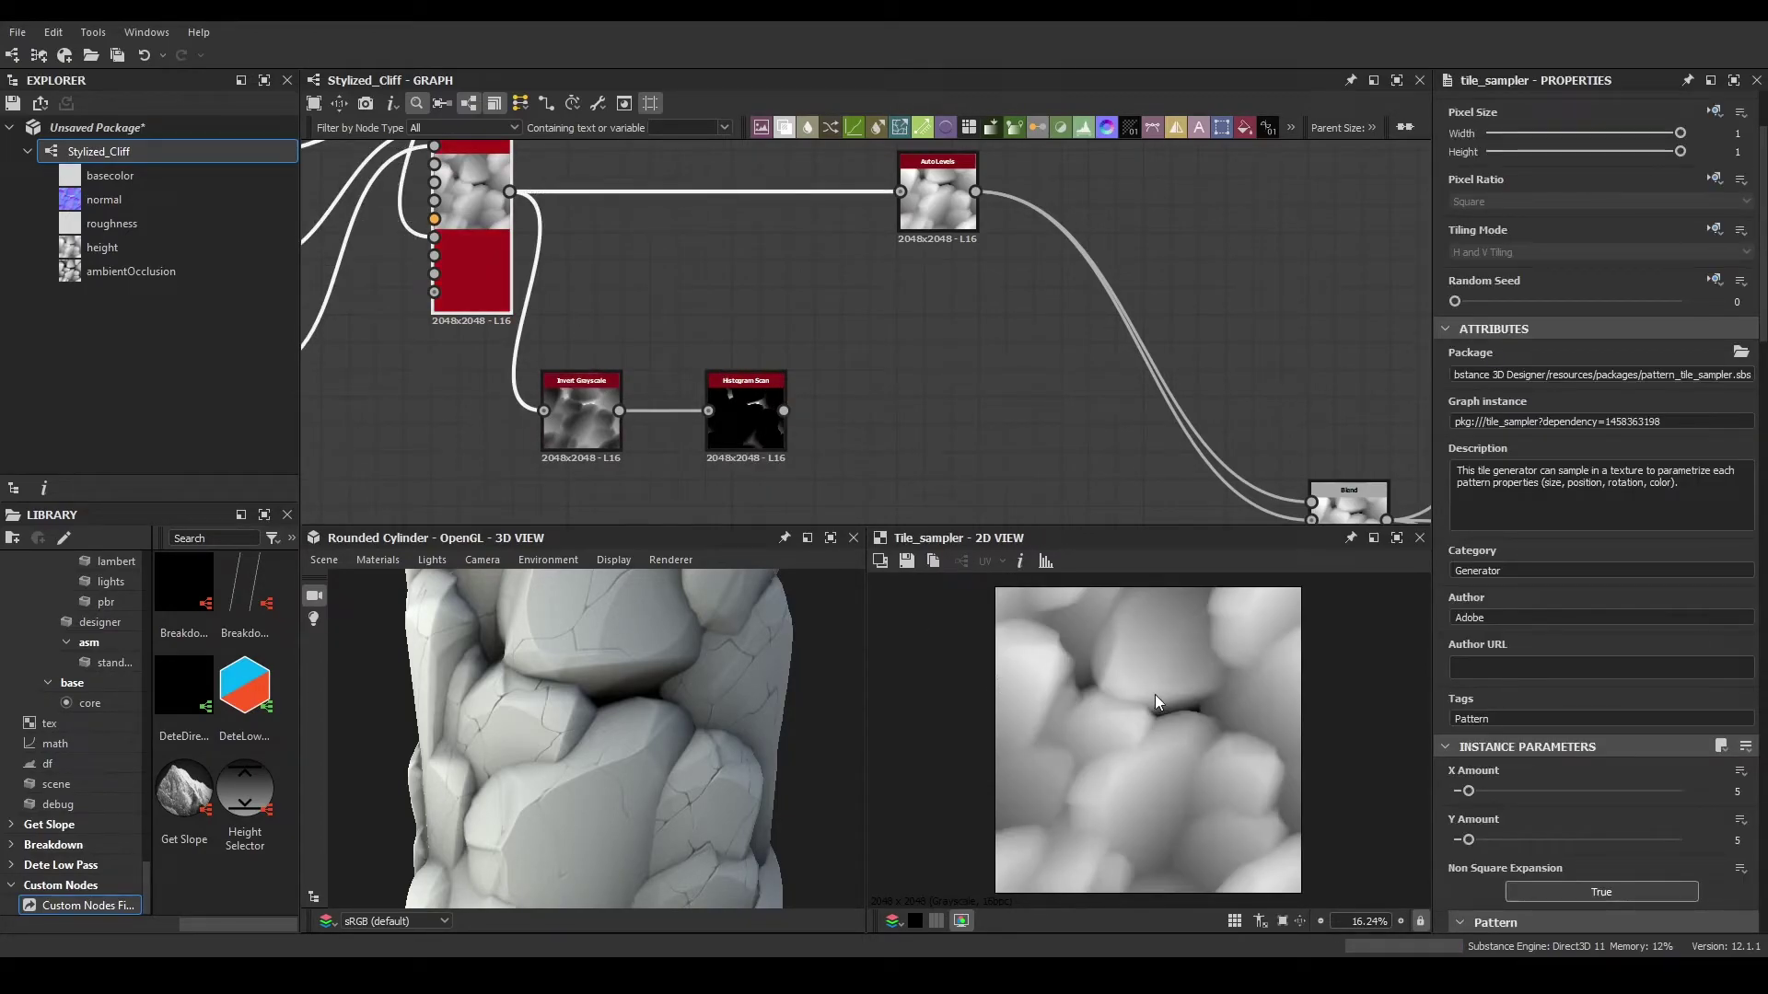
click(764, 440)
mouse_move(1514, 791)
mouse_down()
mouse_move(1547, 791)
mouse_move(1526, 791)
mouse_up()
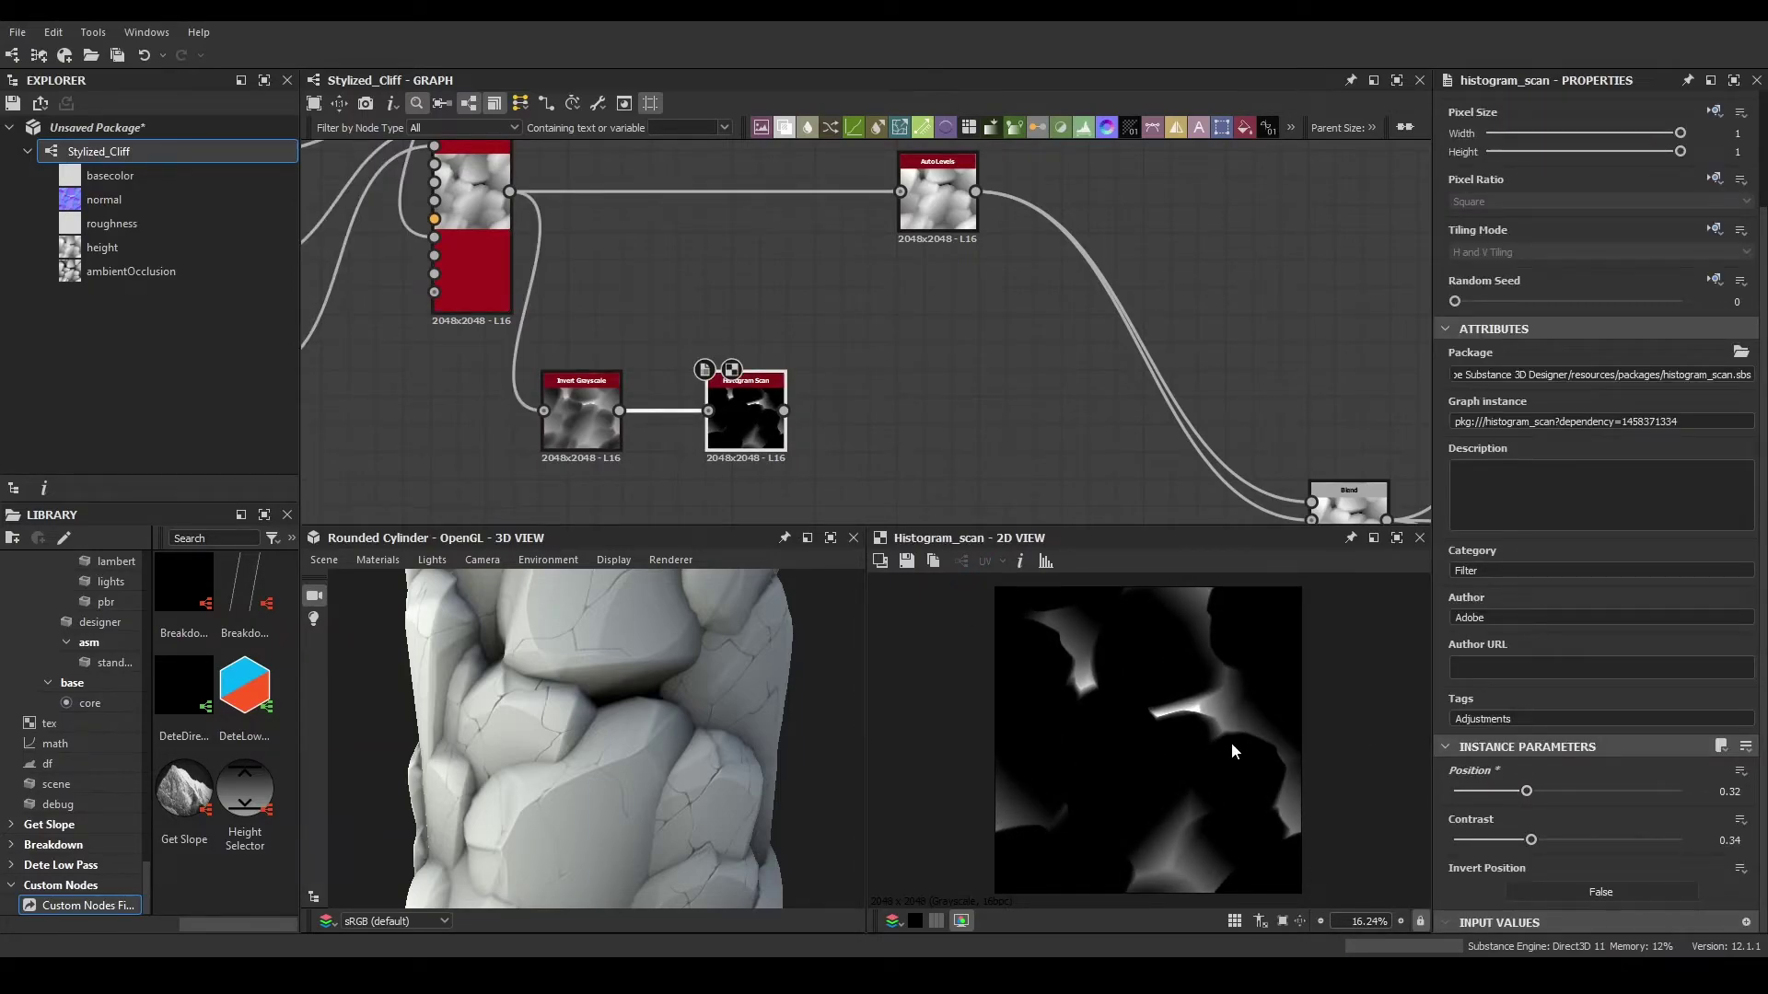
- Duplicate the Tile Sampler with its pattern inputs, place the copy beyond the Histogram Scan, and preview its output
drag(746, 411, 678, 442)
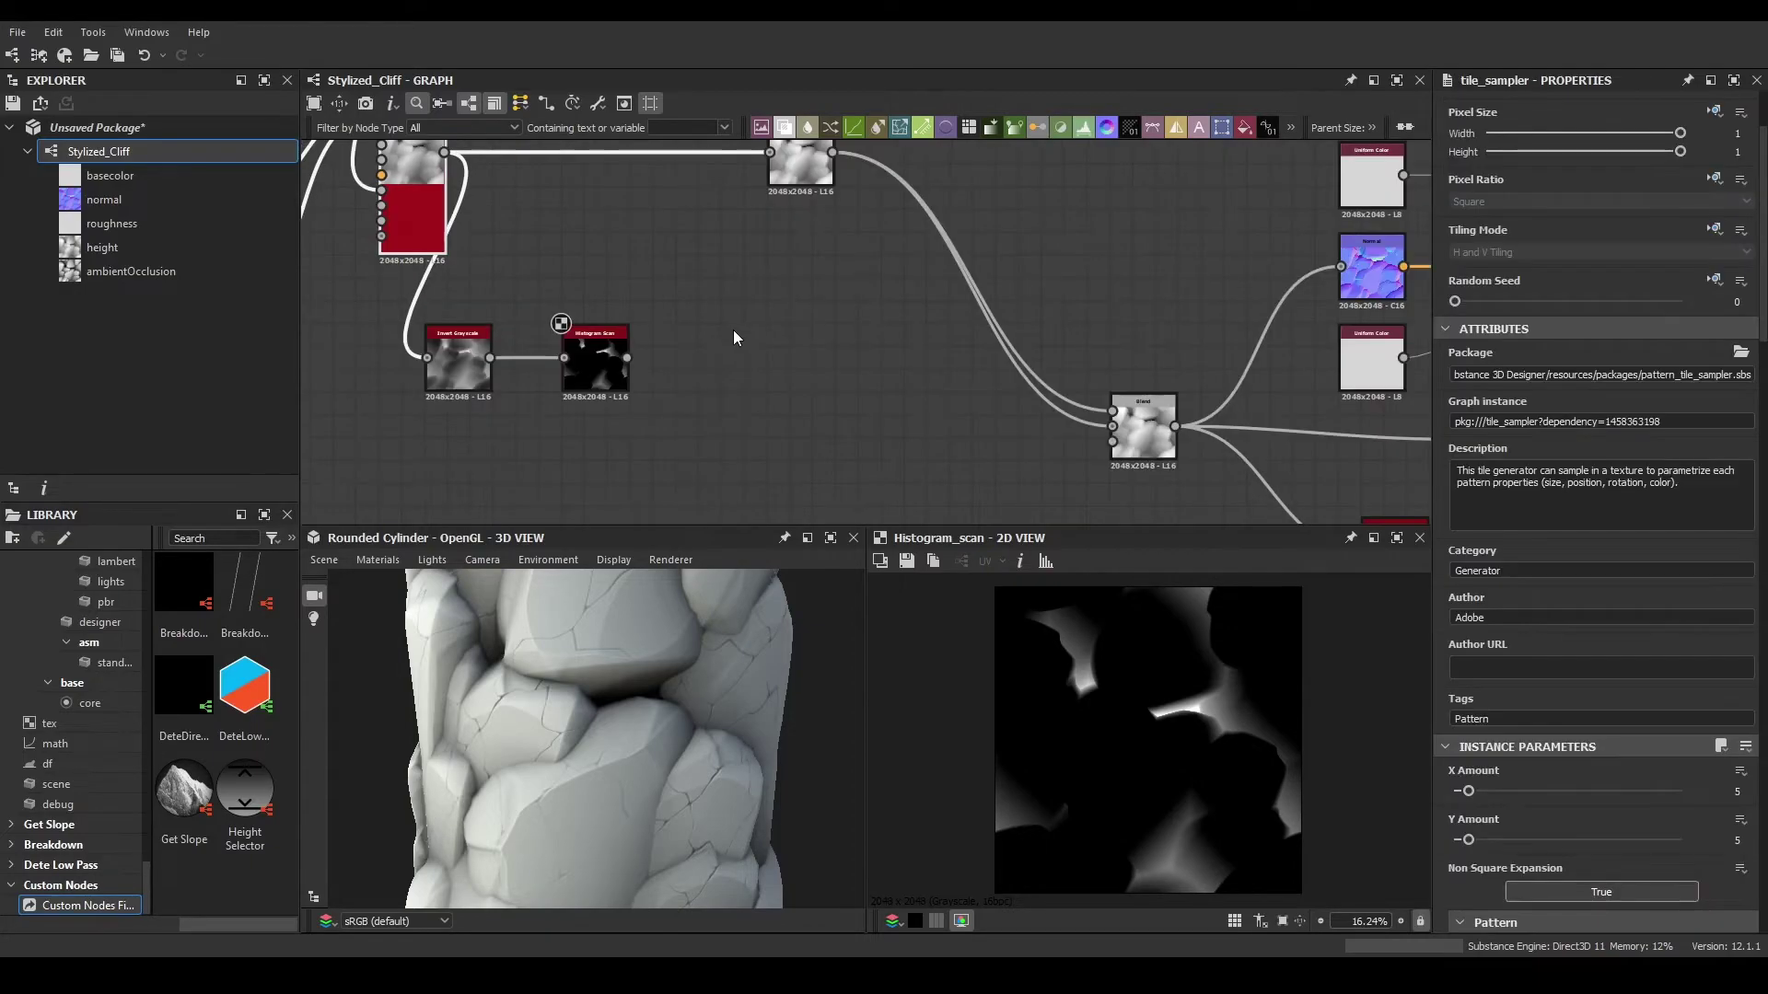
key(ctrl+v)
drag(858, 327, 728, 381)
scroll(720, 409, up, 3)
scroll(564, 309, up, 1)
middle_drag(598, 286, 672, 334)
scroll(685, 339, down, 1)
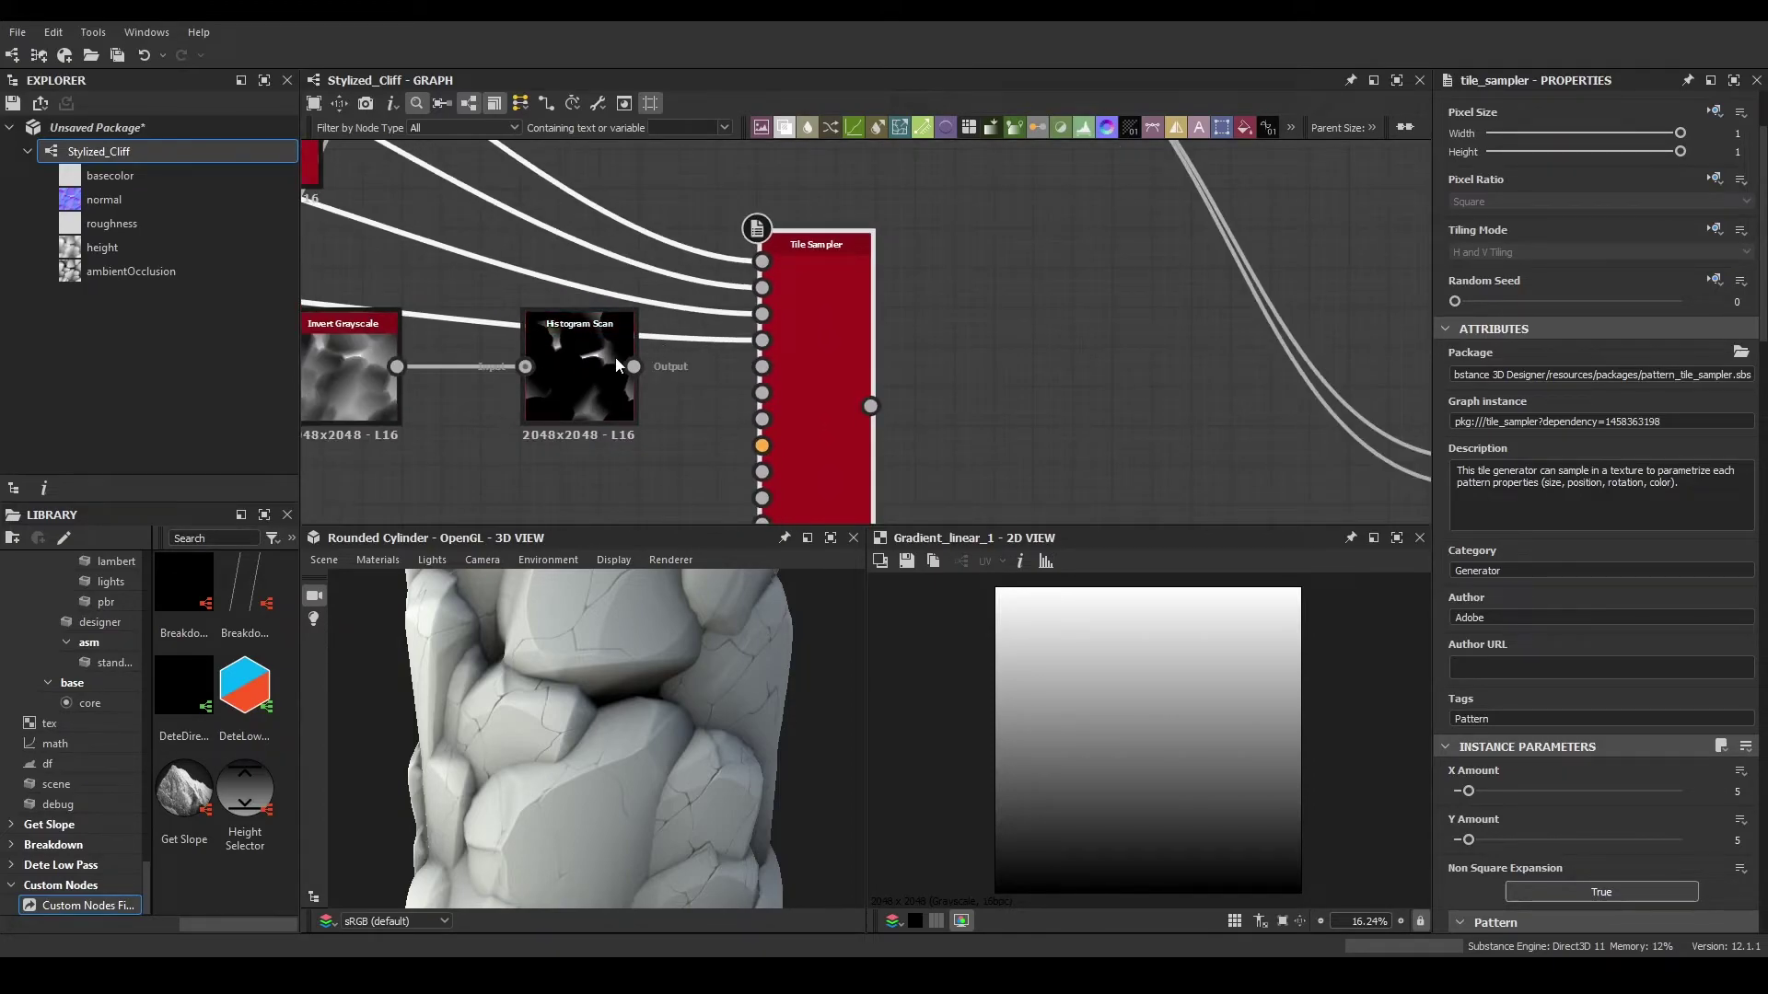
double_click(808, 333)
drag(809, 333, 793, 378)
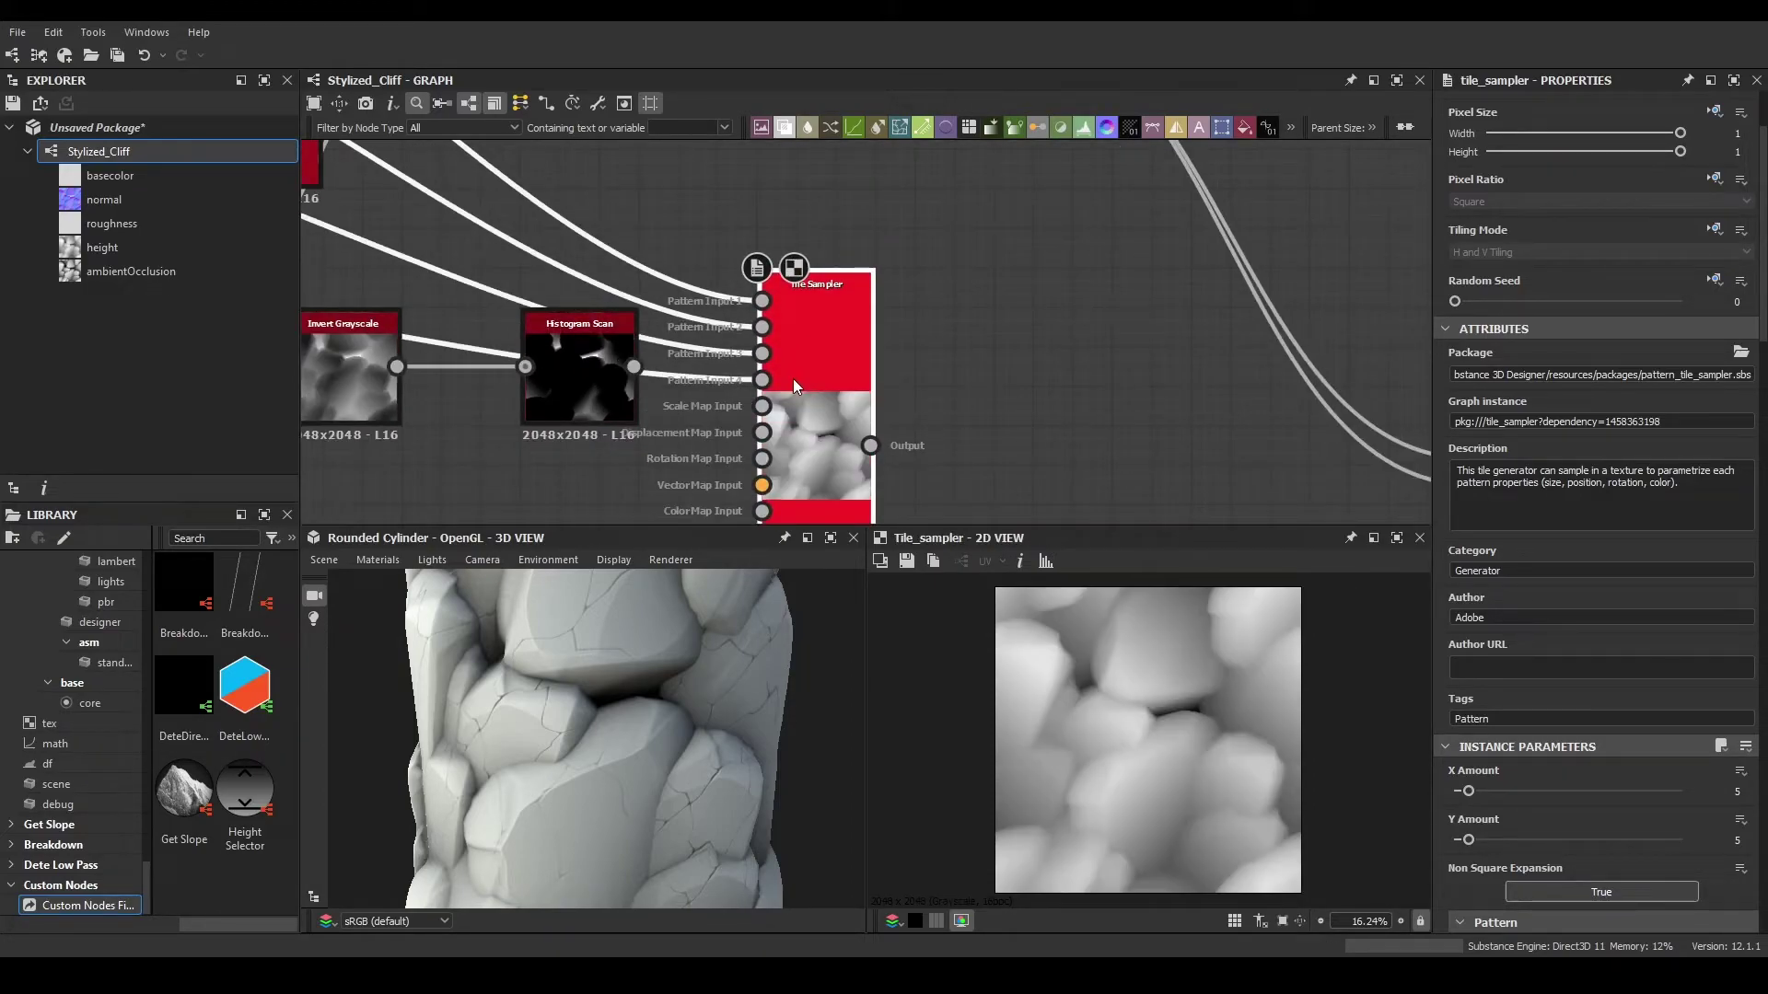
- Connect the Histogram Scan to the copied Tile Sampler's Mask Map Input, and set Mask Random to 0 and Mask Map Threshold to 0.63
middle_drag(632, 384, 661, 250)
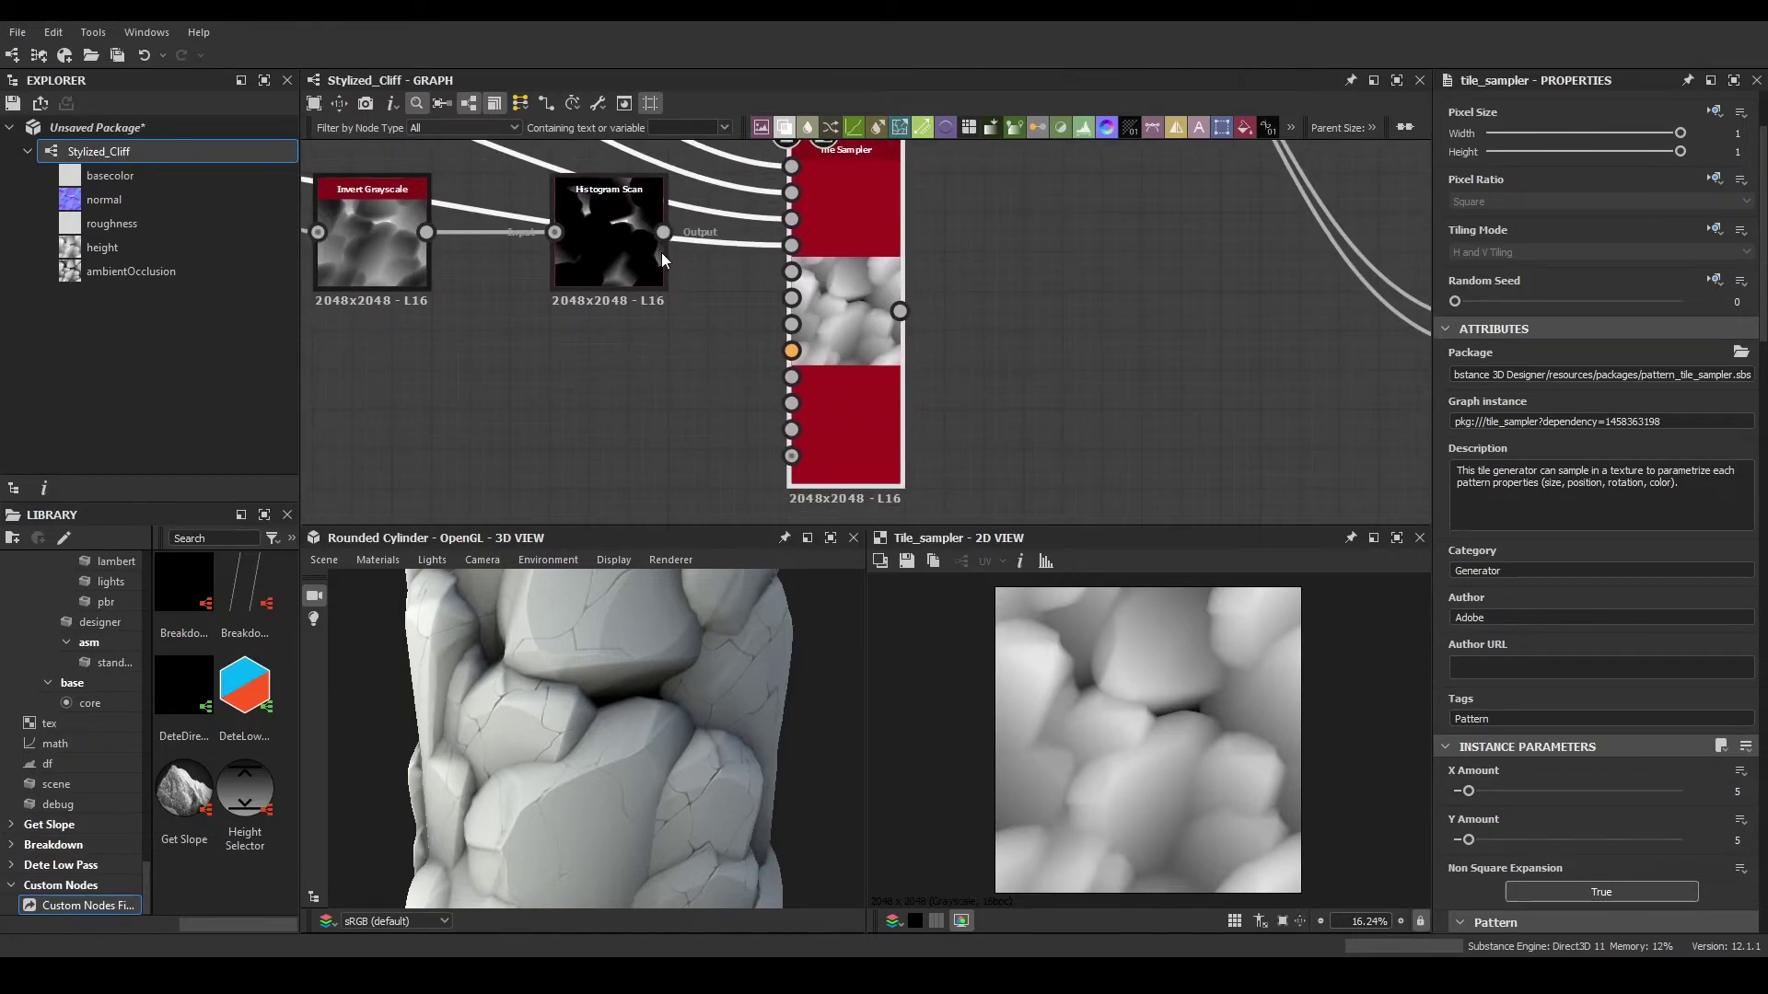
drag(665, 234, 792, 402)
scroll(1671, 658, down, 5)
scroll(1671, 657, down, 15)
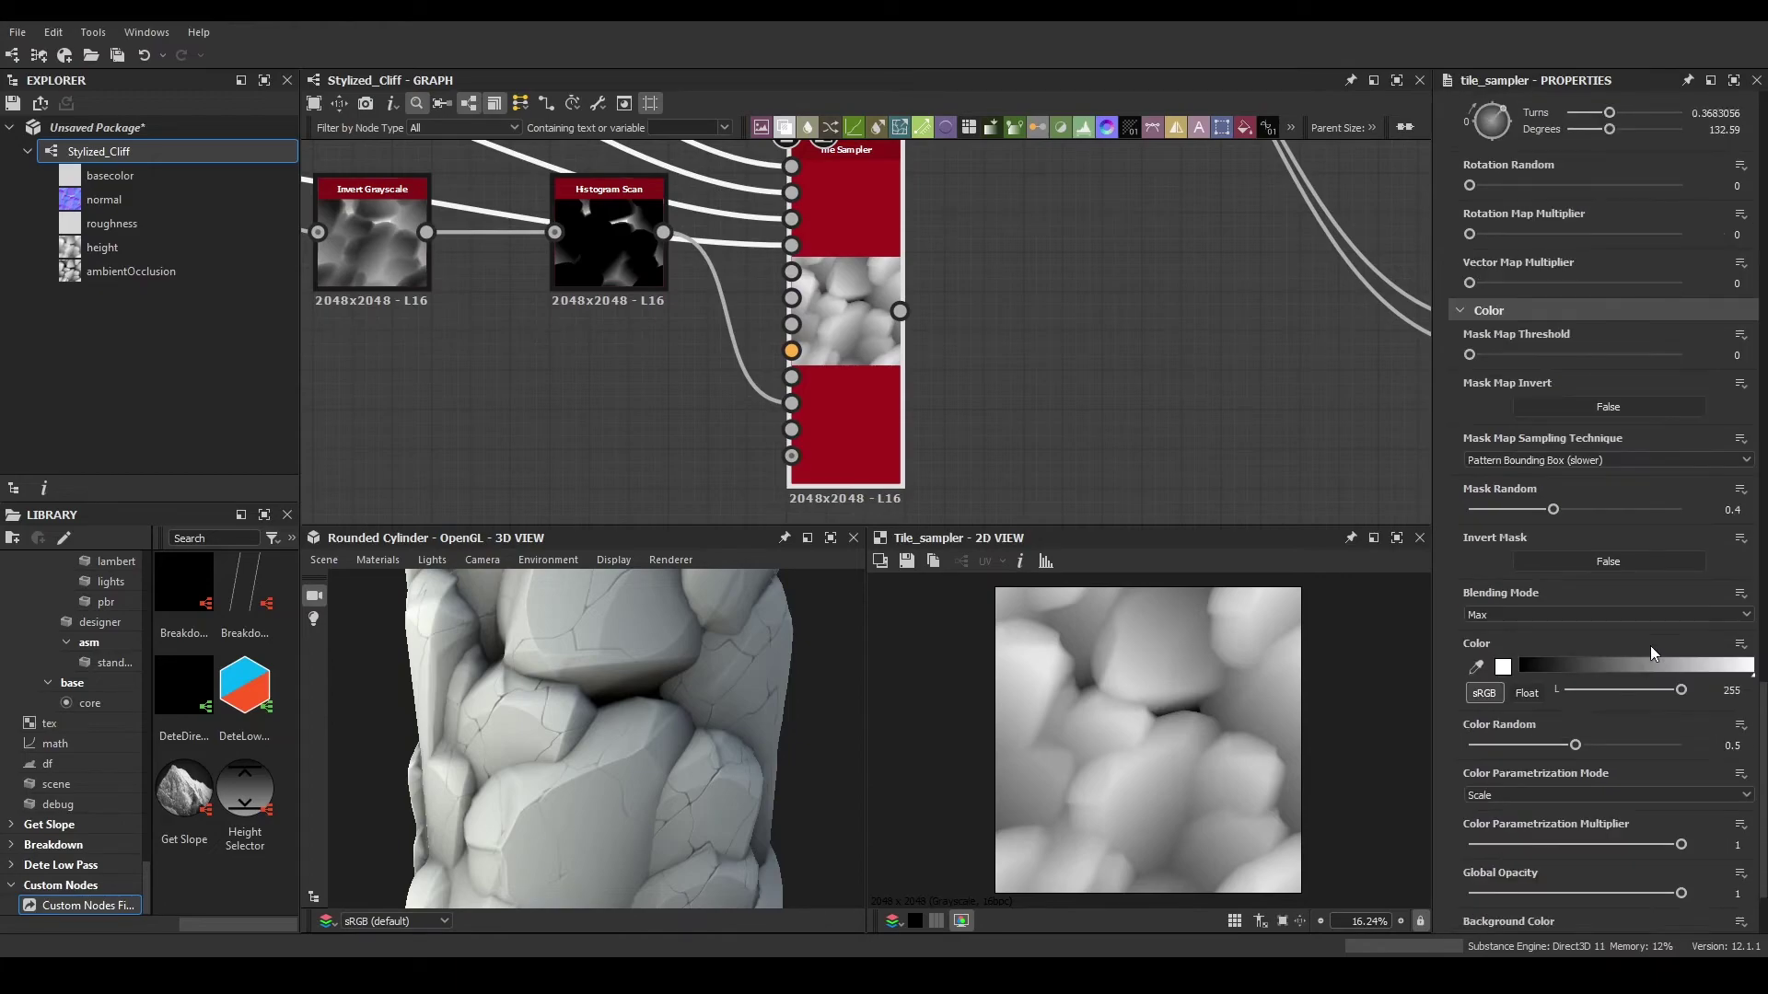
drag(1553, 620, 1367, 617)
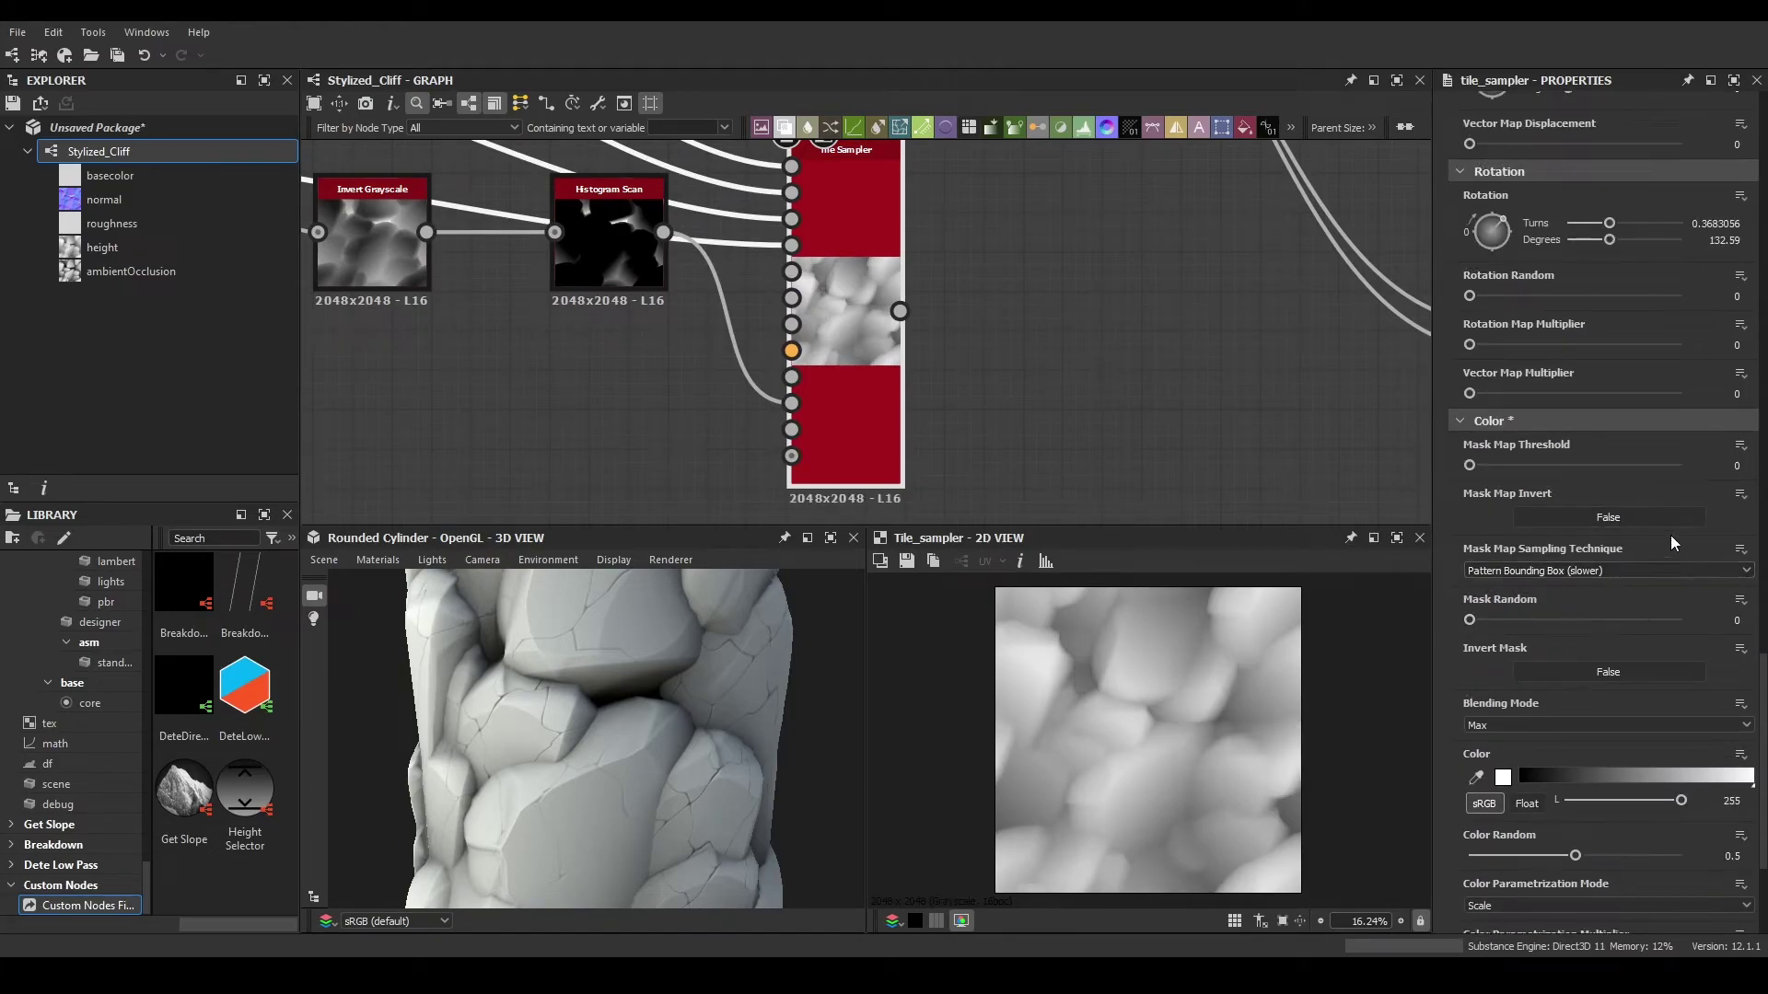
drag(1497, 465, 1602, 470)
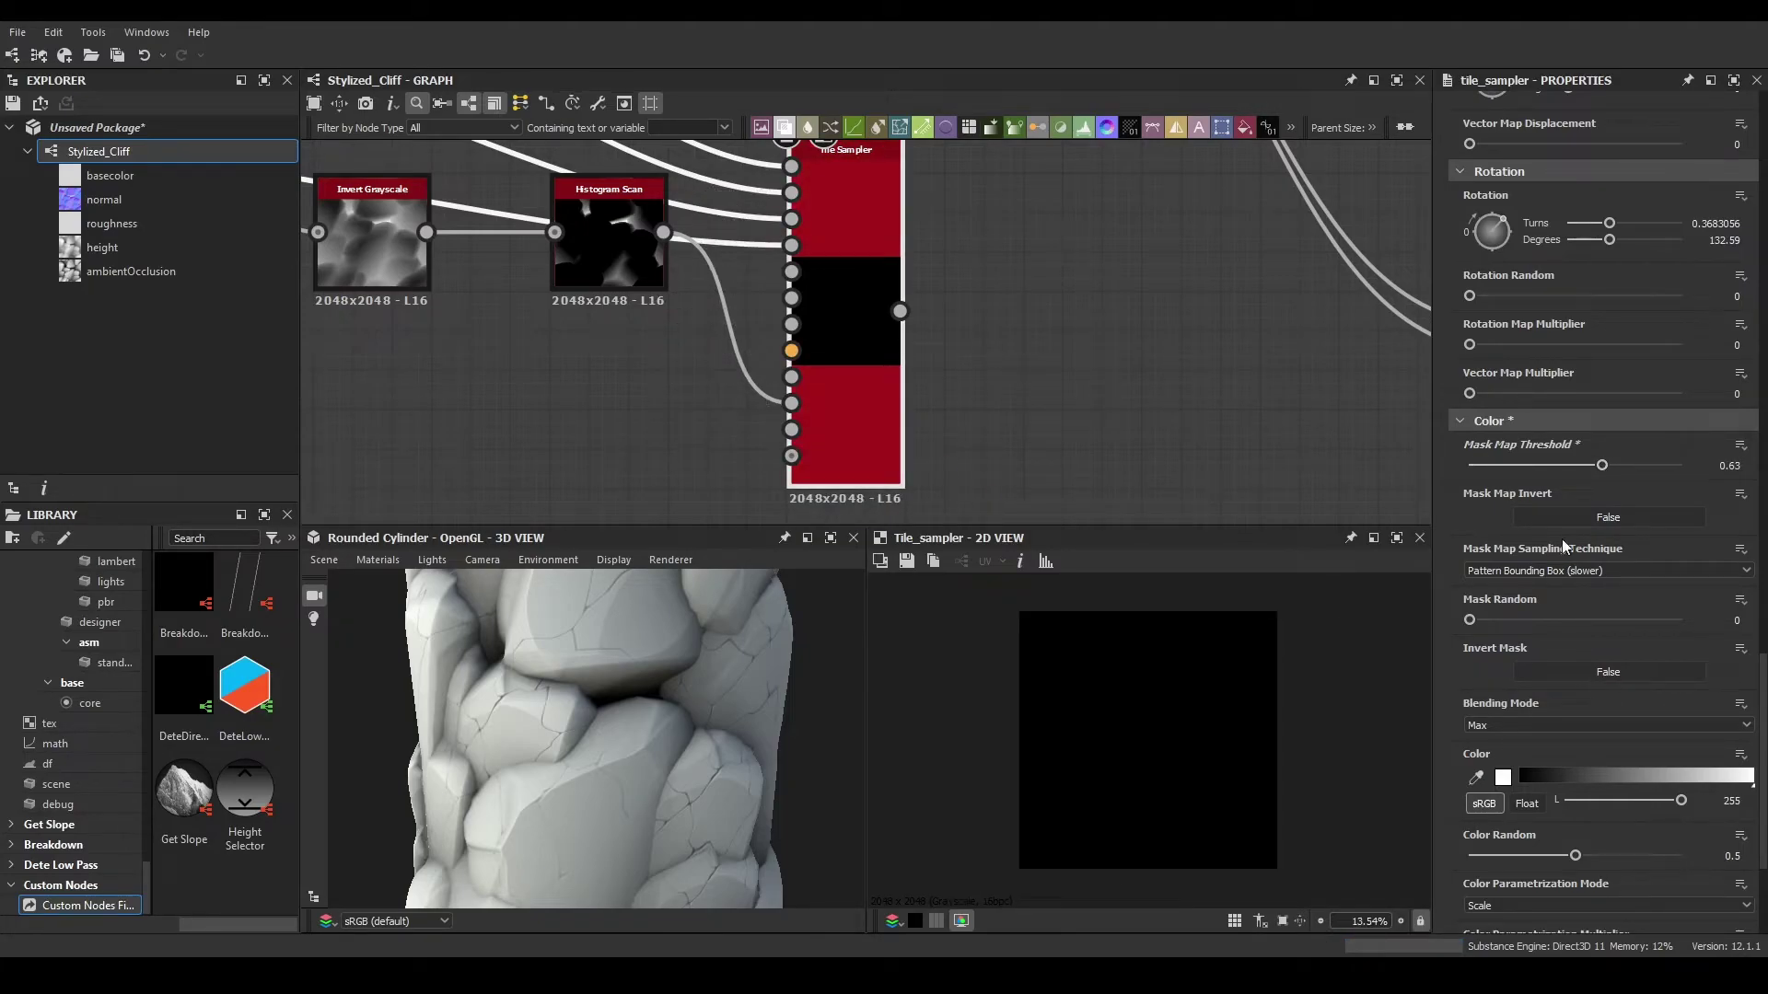
- Set the copied Tile Sampler's X Amount and Y Amount to 10
scroll(1558, 471, up, 10)
scroll(1576, 475, up, 3)
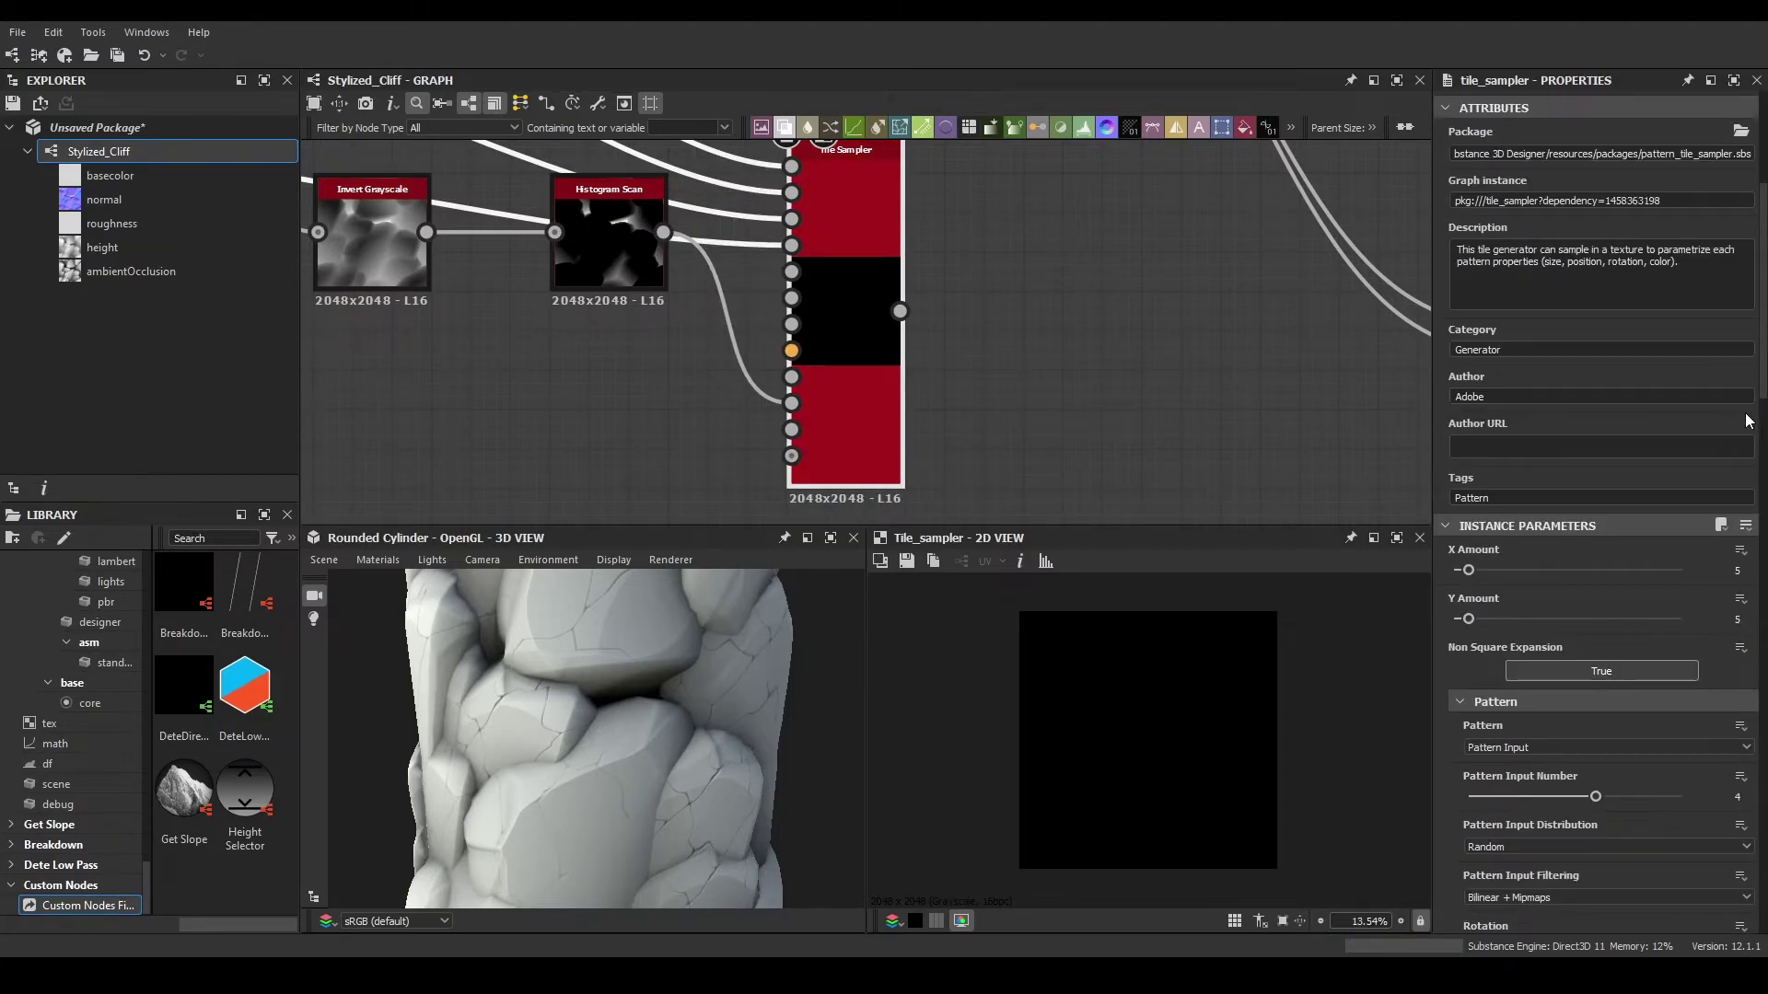
text(10)
key(Tab)
text(10)
key(Return)
- Set the copied Tile Sampler's Mask Map Threshold to 0 and keep its Mask Map Sampling Technique at Pattern Bounding Box (slower)
scroll(1560, 609, down, 10)
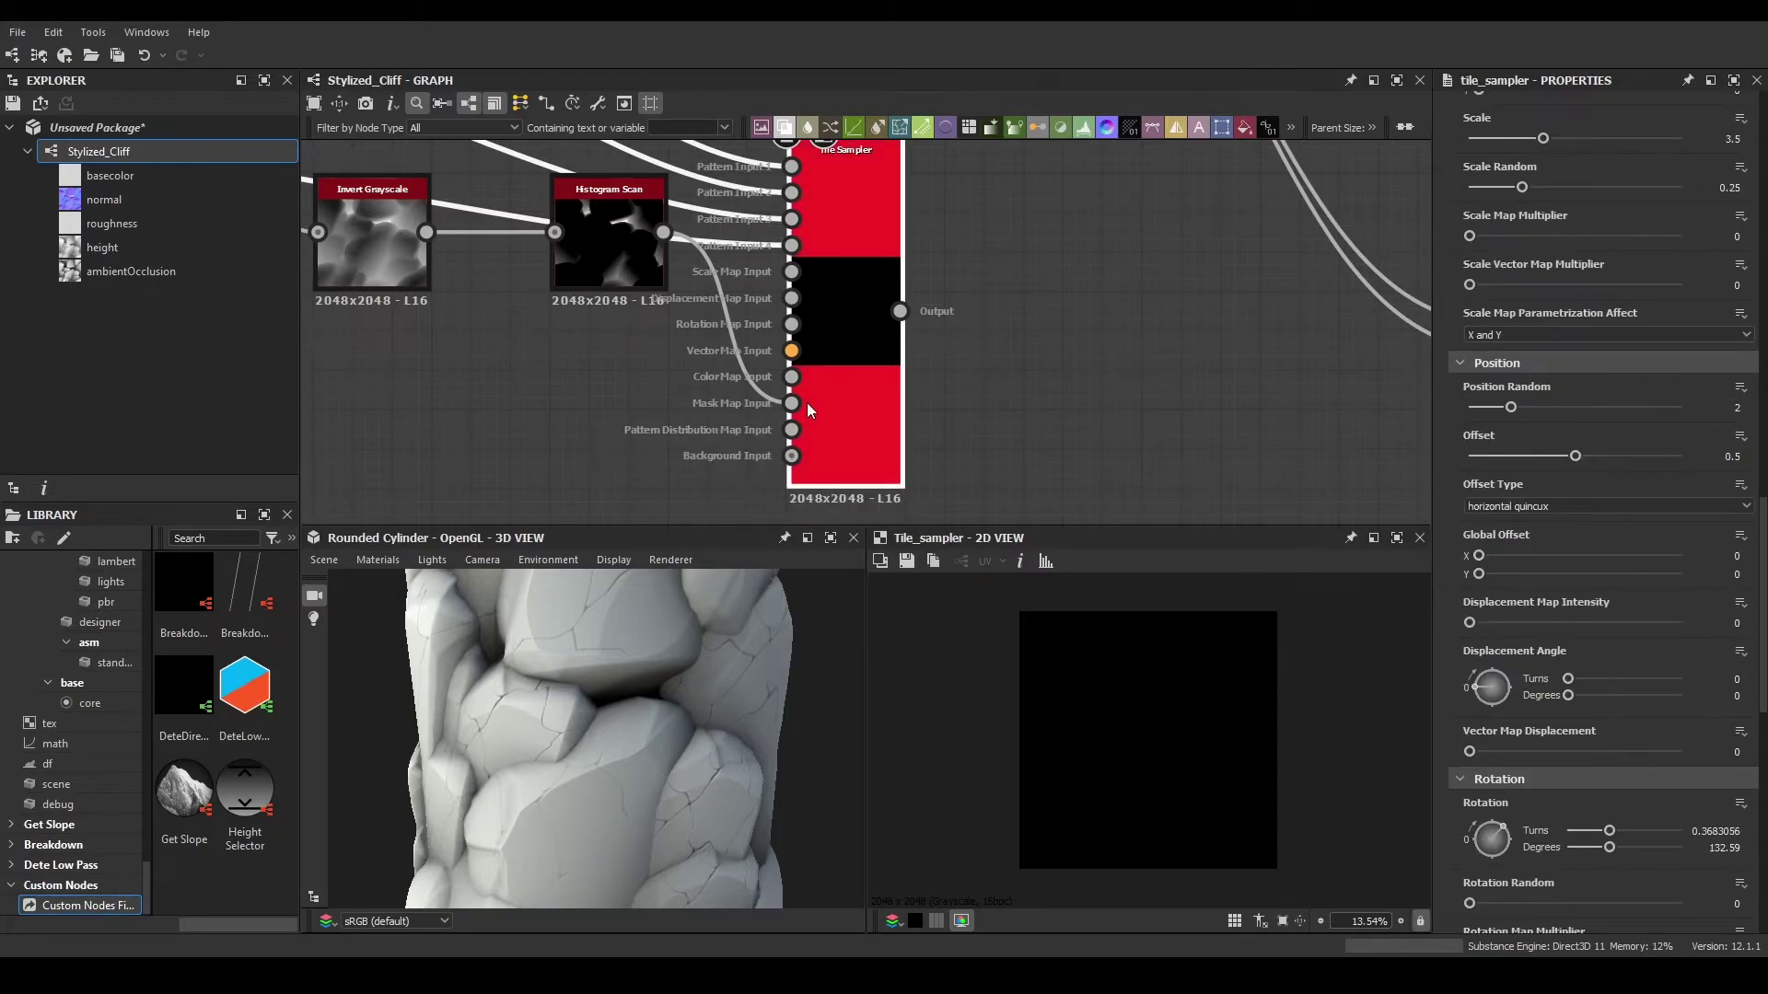
scroll(1495, 571, down, 10)
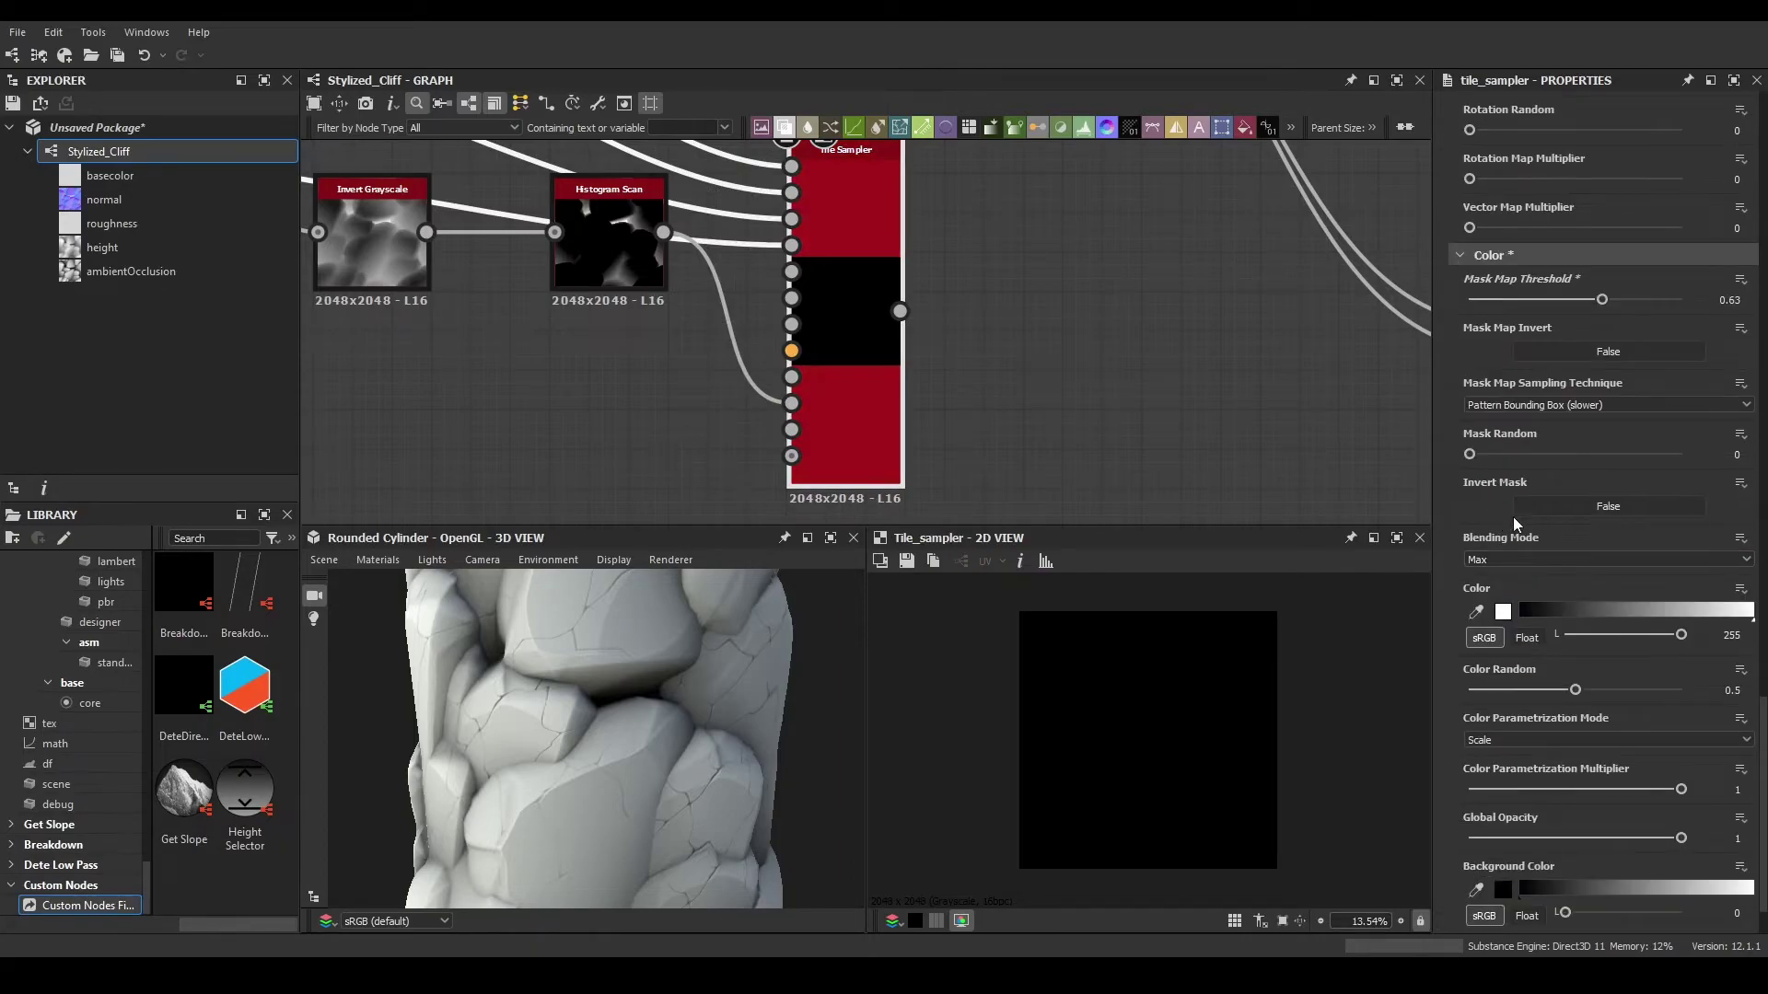
drag(596, 268, 595, 307)
scroll(1407, 638, down, 2)
scroll(1407, 637, up, 3)
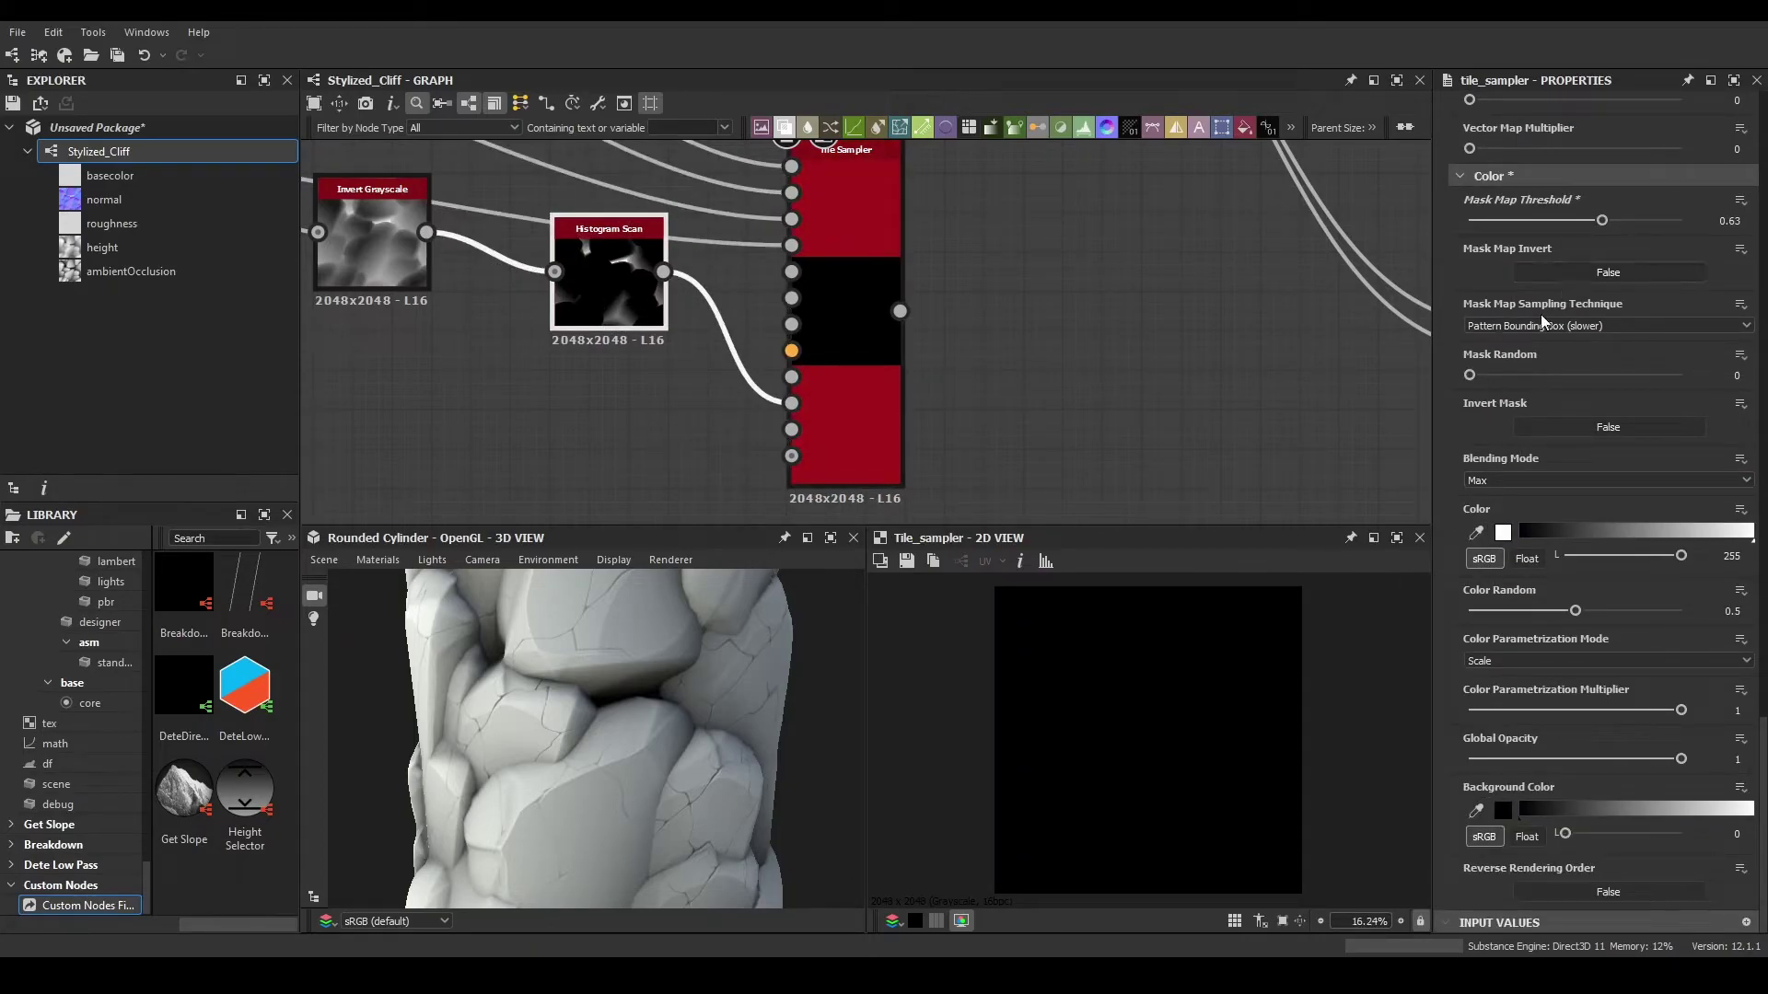
drag(1602, 220, 1445, 240)
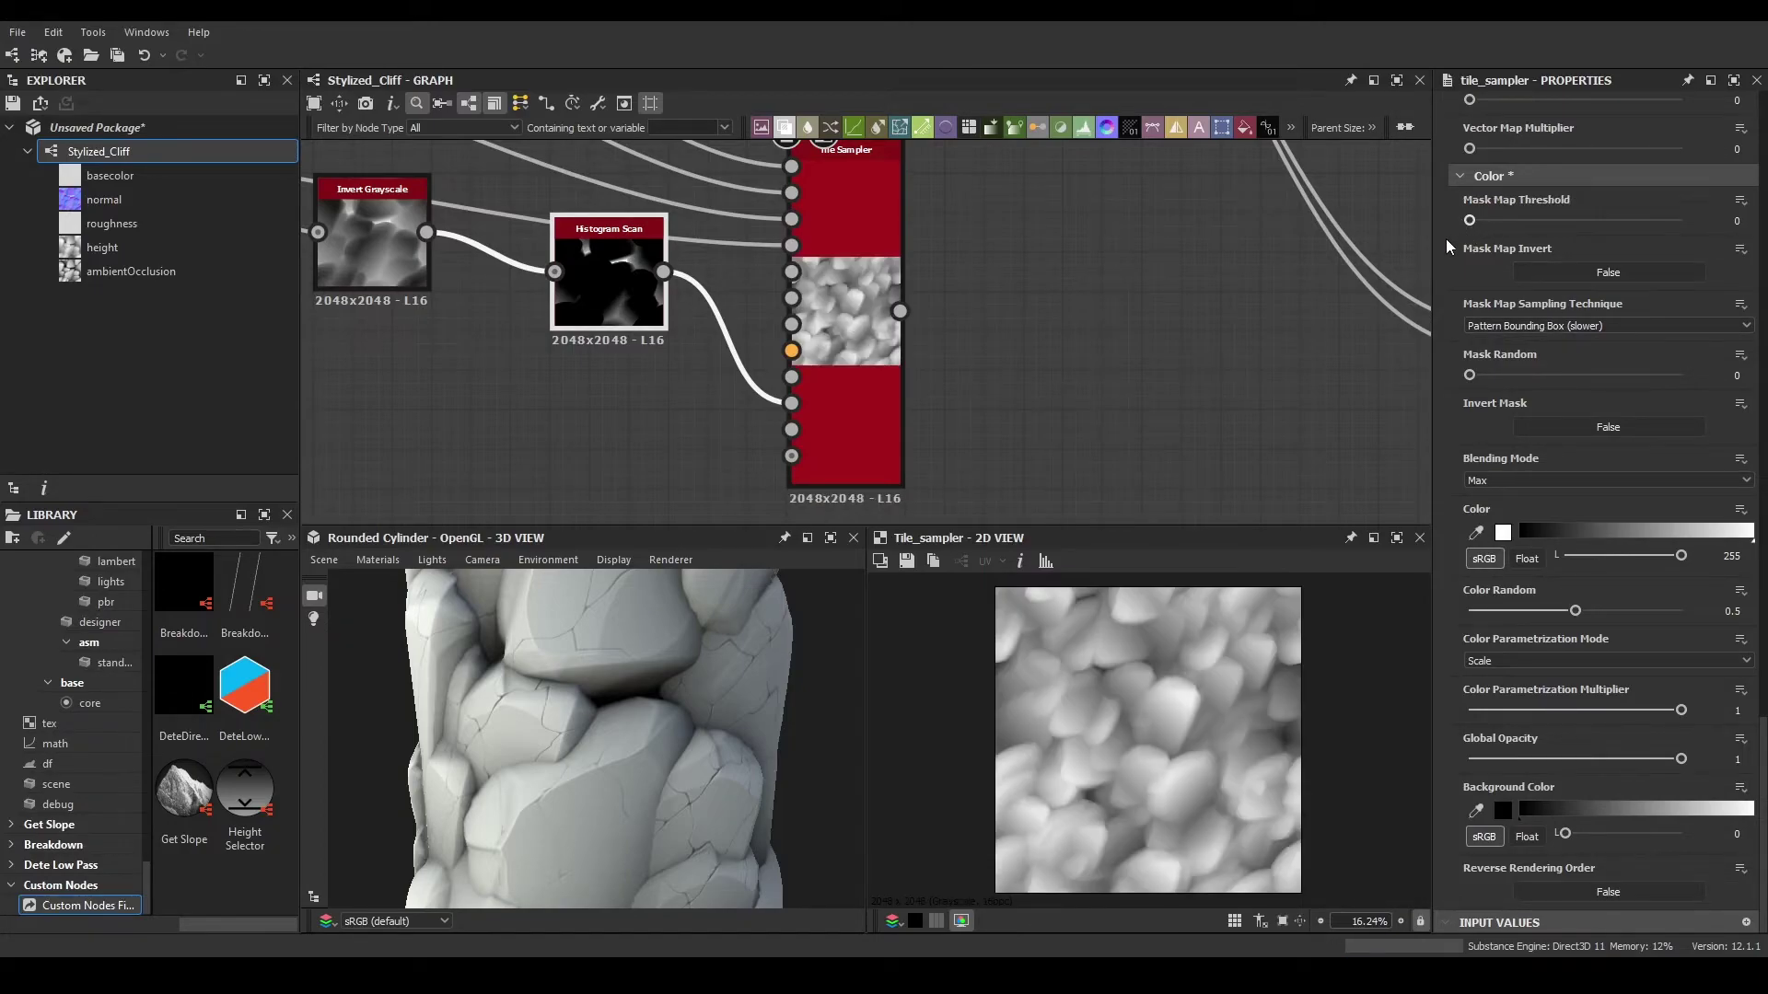
click(1517, 325)
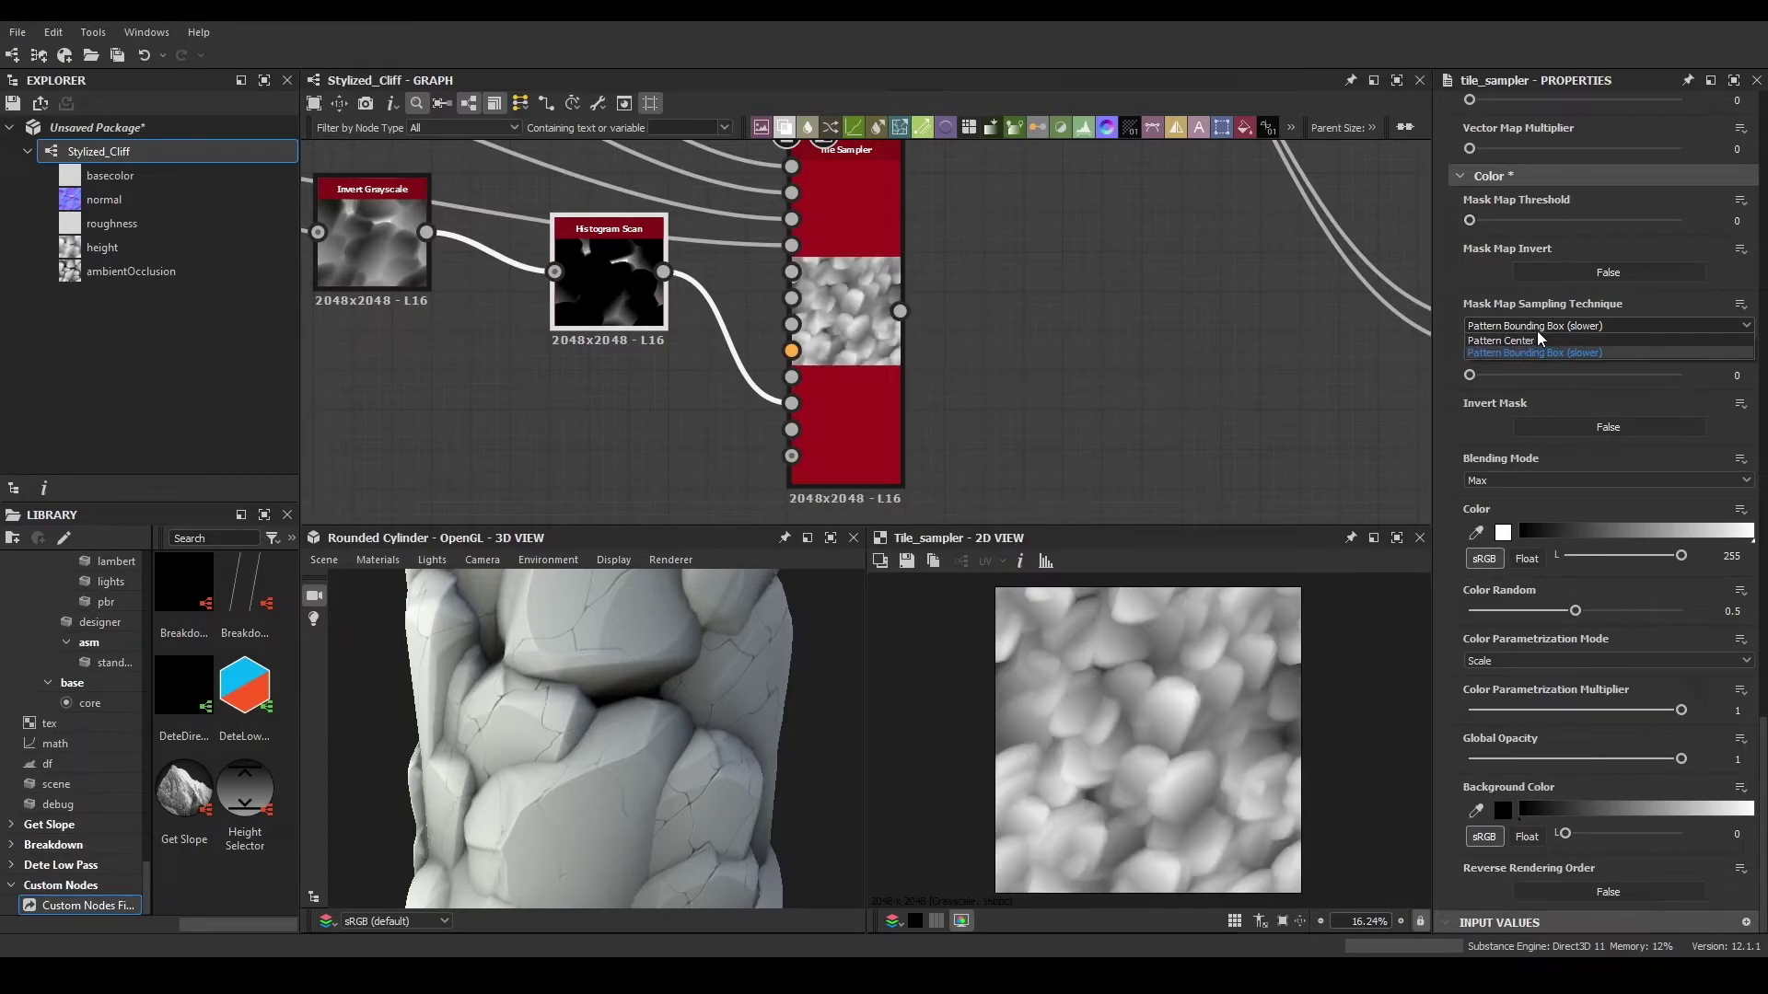
click(1534, 332)
mouse_move(1484, 227)
mouse_down()
mouse_move(1536, 232)
mouse_move(1466, 234)
mouse_up()
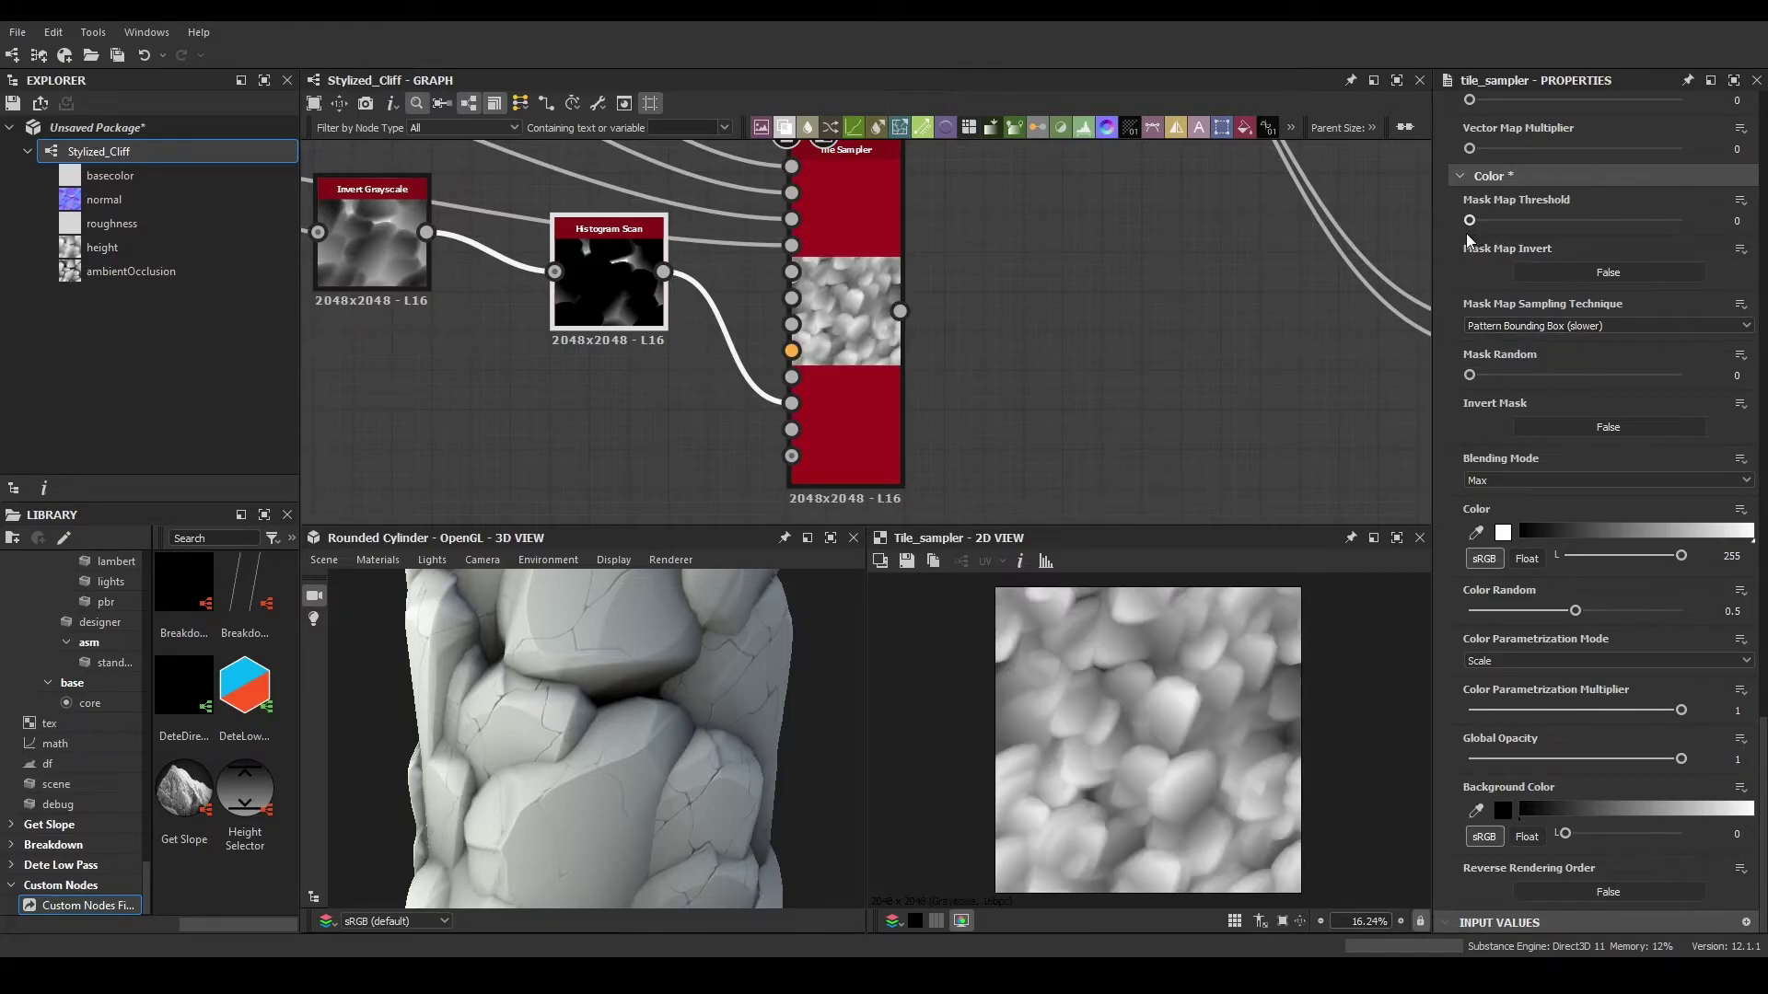
- Preview the Histogram Scan and raise its Position to 0.44 to widen the gap mask
double_click(648, 323)
click(373, 248)
middle_drag(510, 222, 658, 252)
click(755, 309)
drag(1515, 792, 1553, 789)
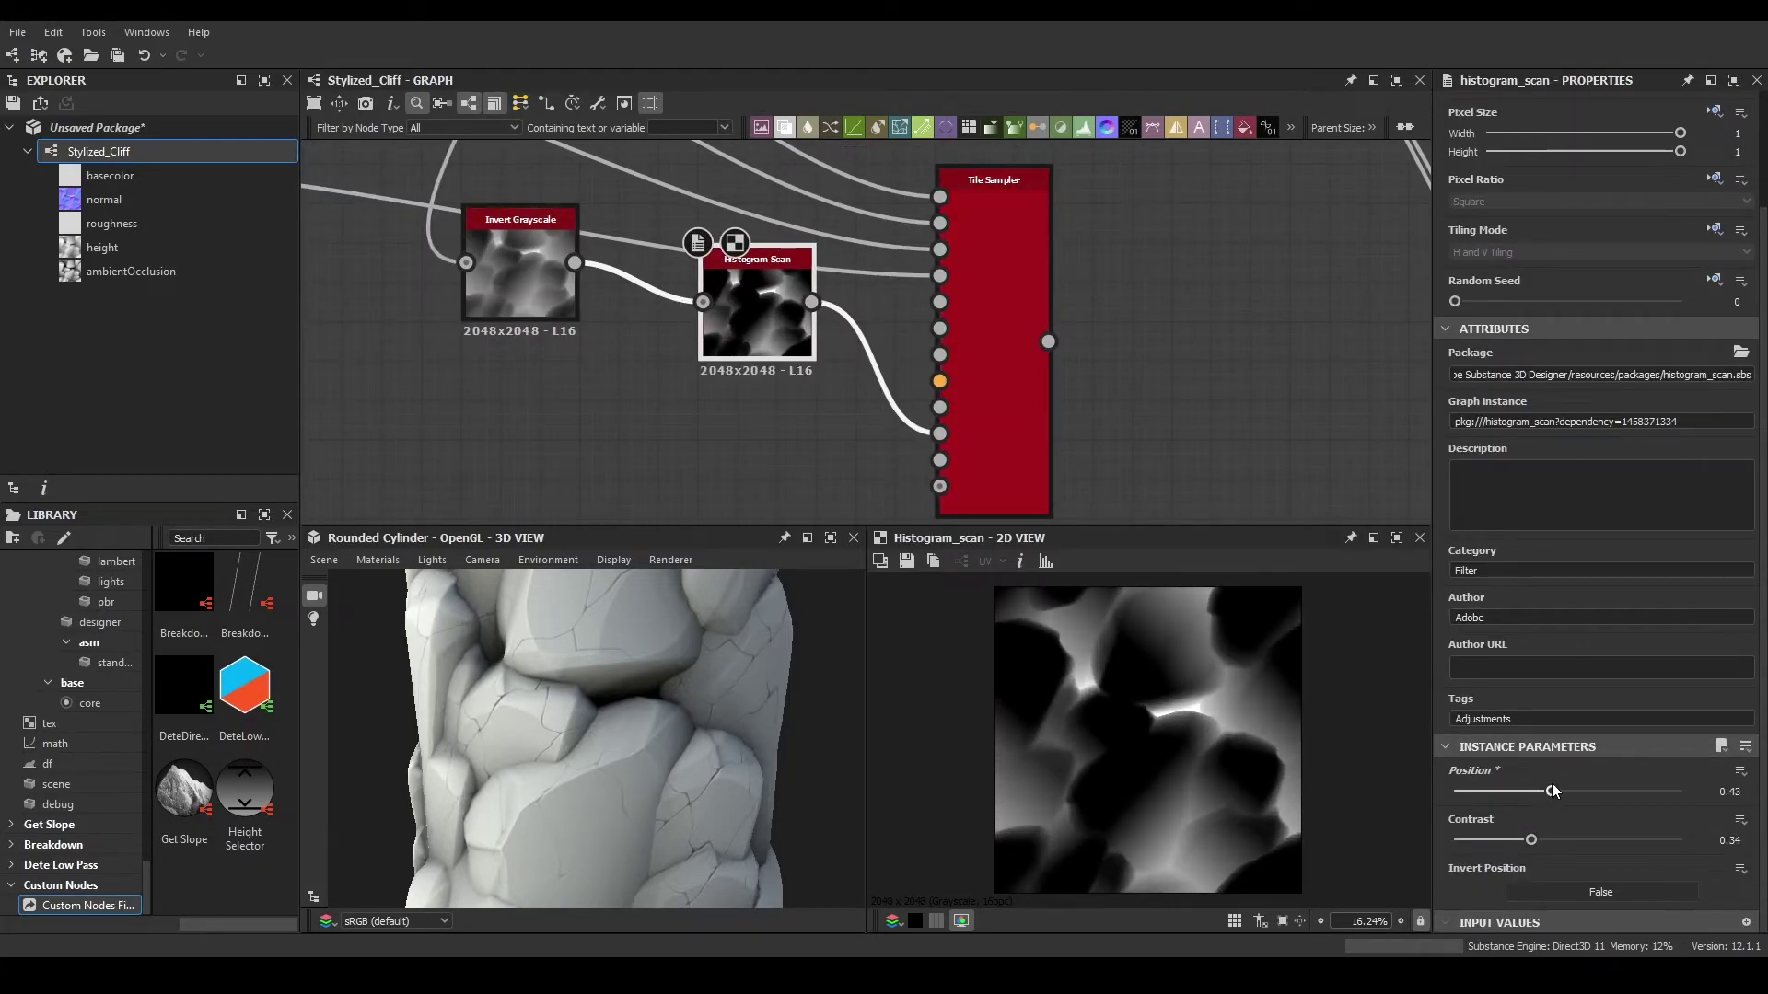
- Preview the copied Tile Sampler and set its Mask Map Threshold to 0.09
double_click(991, 374)
scroll(1611, 661, down, 10)
scroll(1577, 652, down, 15)
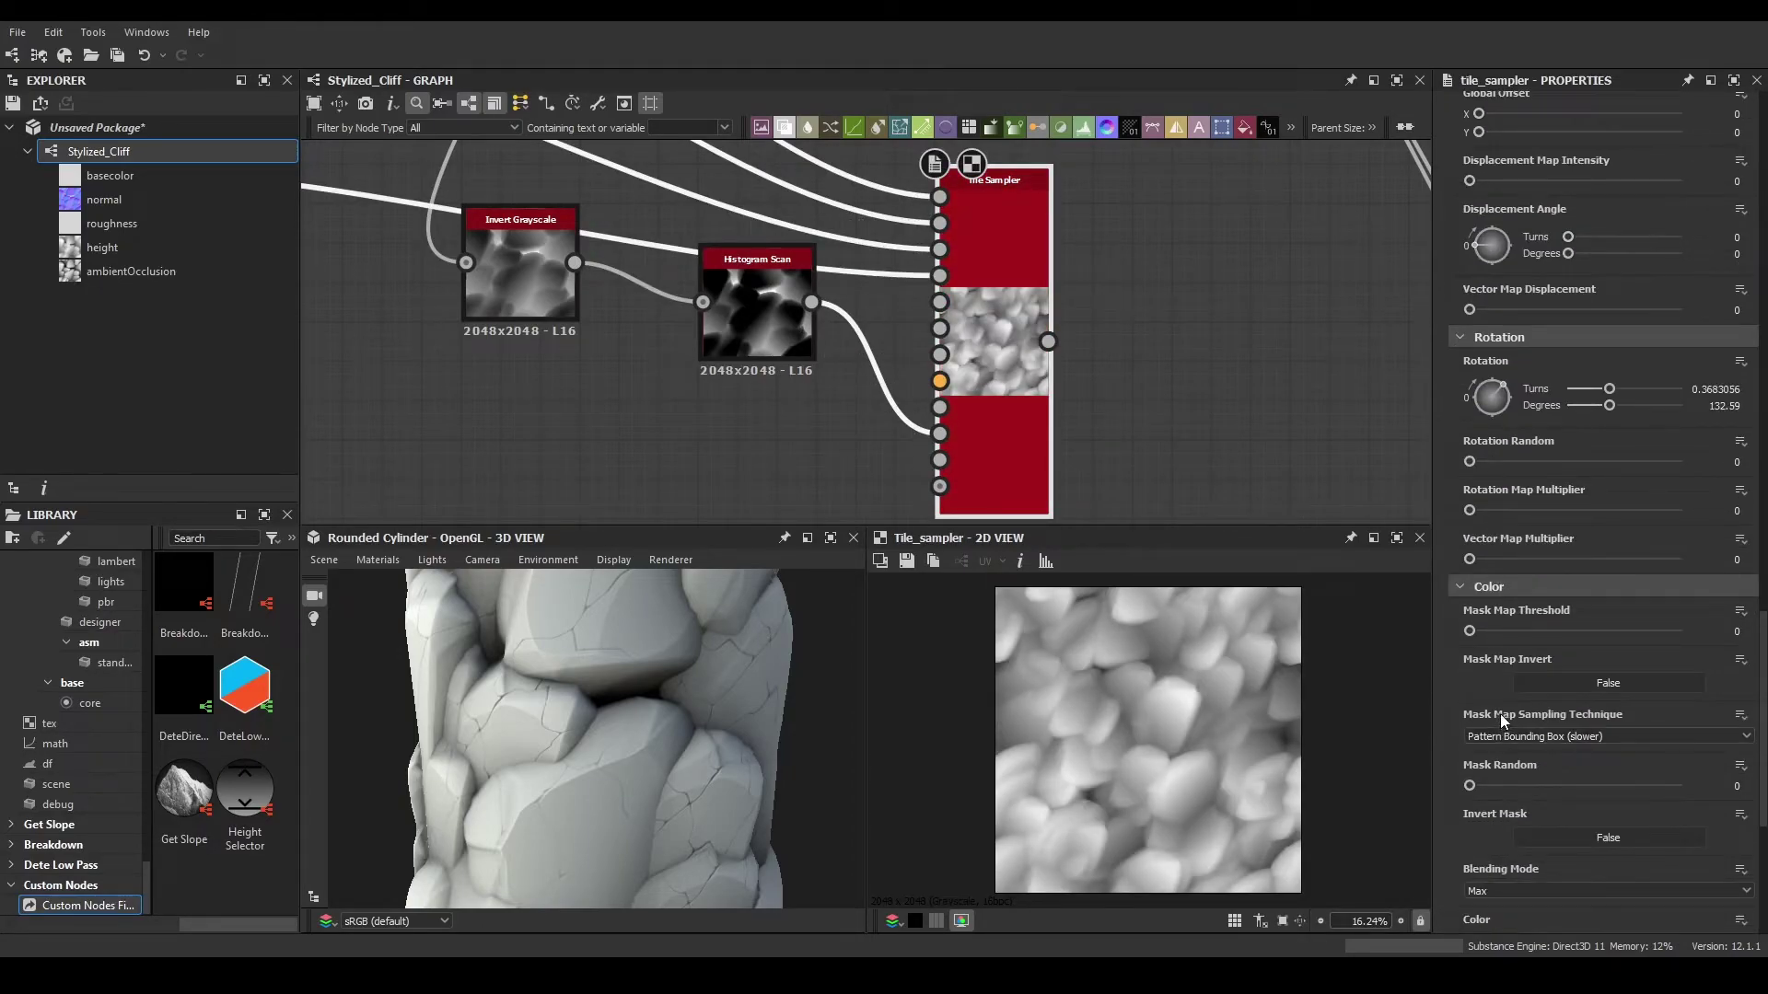
click(1496, 632)
drag(1498, 636, 1491, 636)
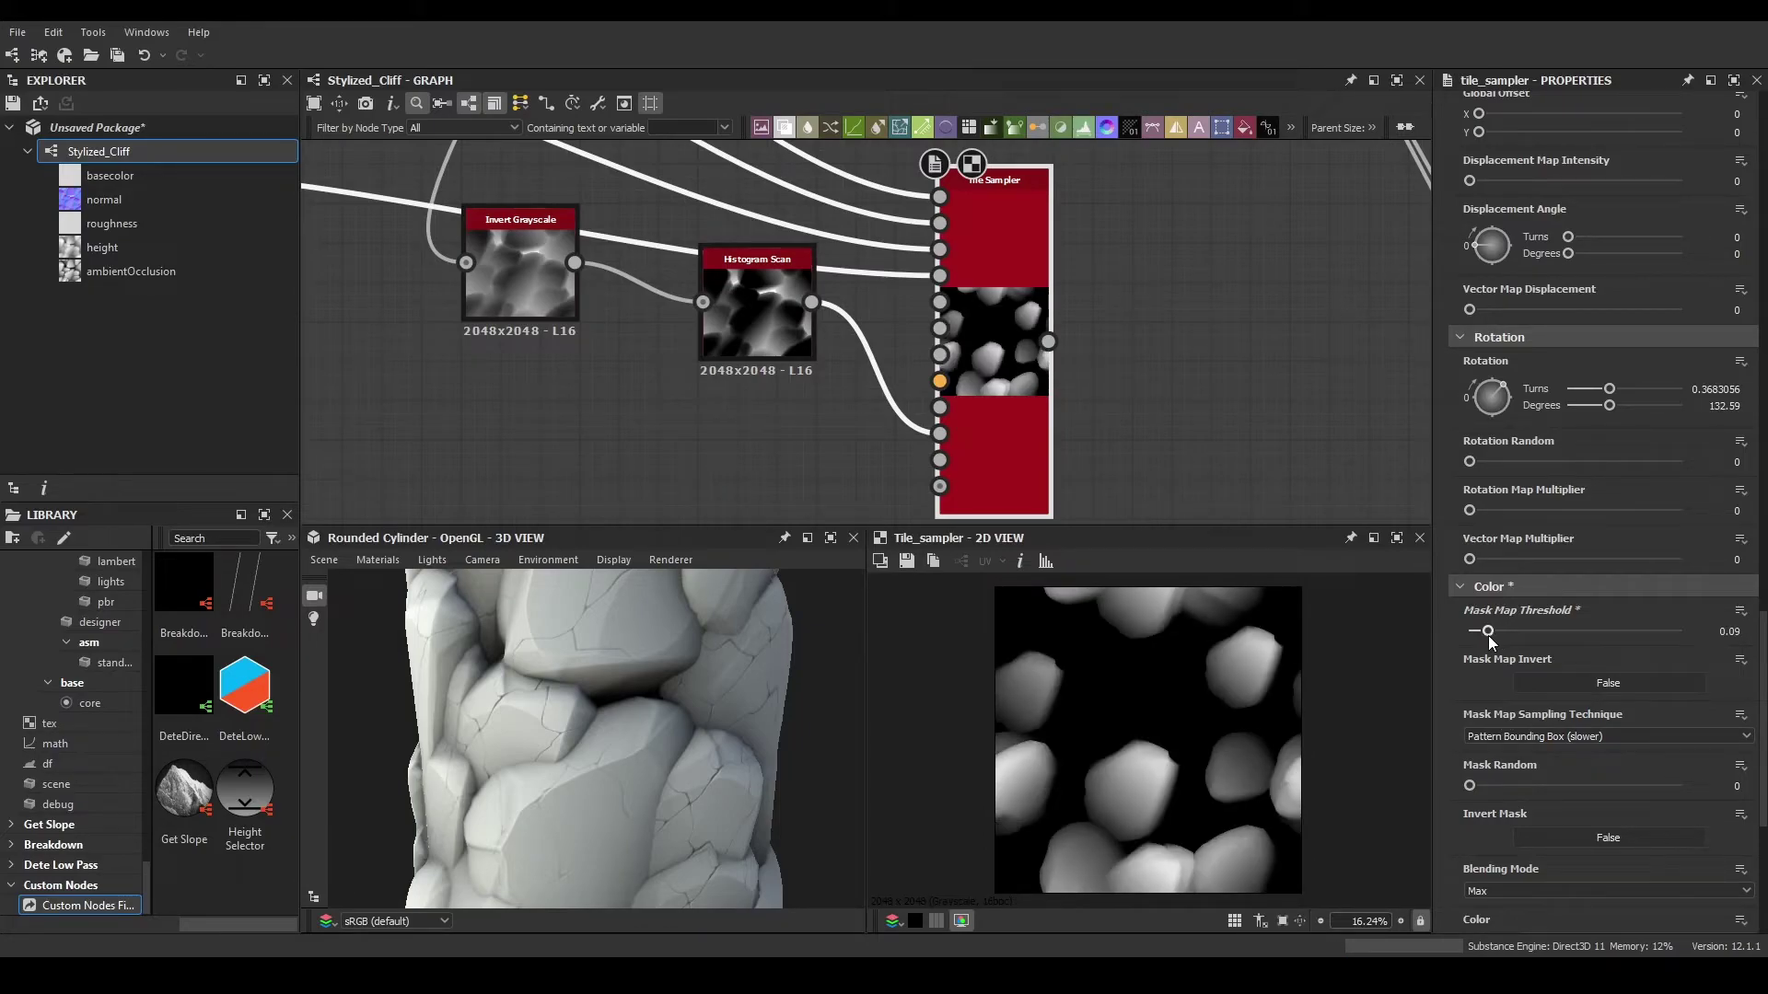
- Compare the Histogram Scan with the copied Tile Sampler's output, and align the Histogram Scan node closely beside Invert Grayscale
scroll(1097, 446, down, 3)
click(897, 361)
middle_drag(898, 361, 879, 391)
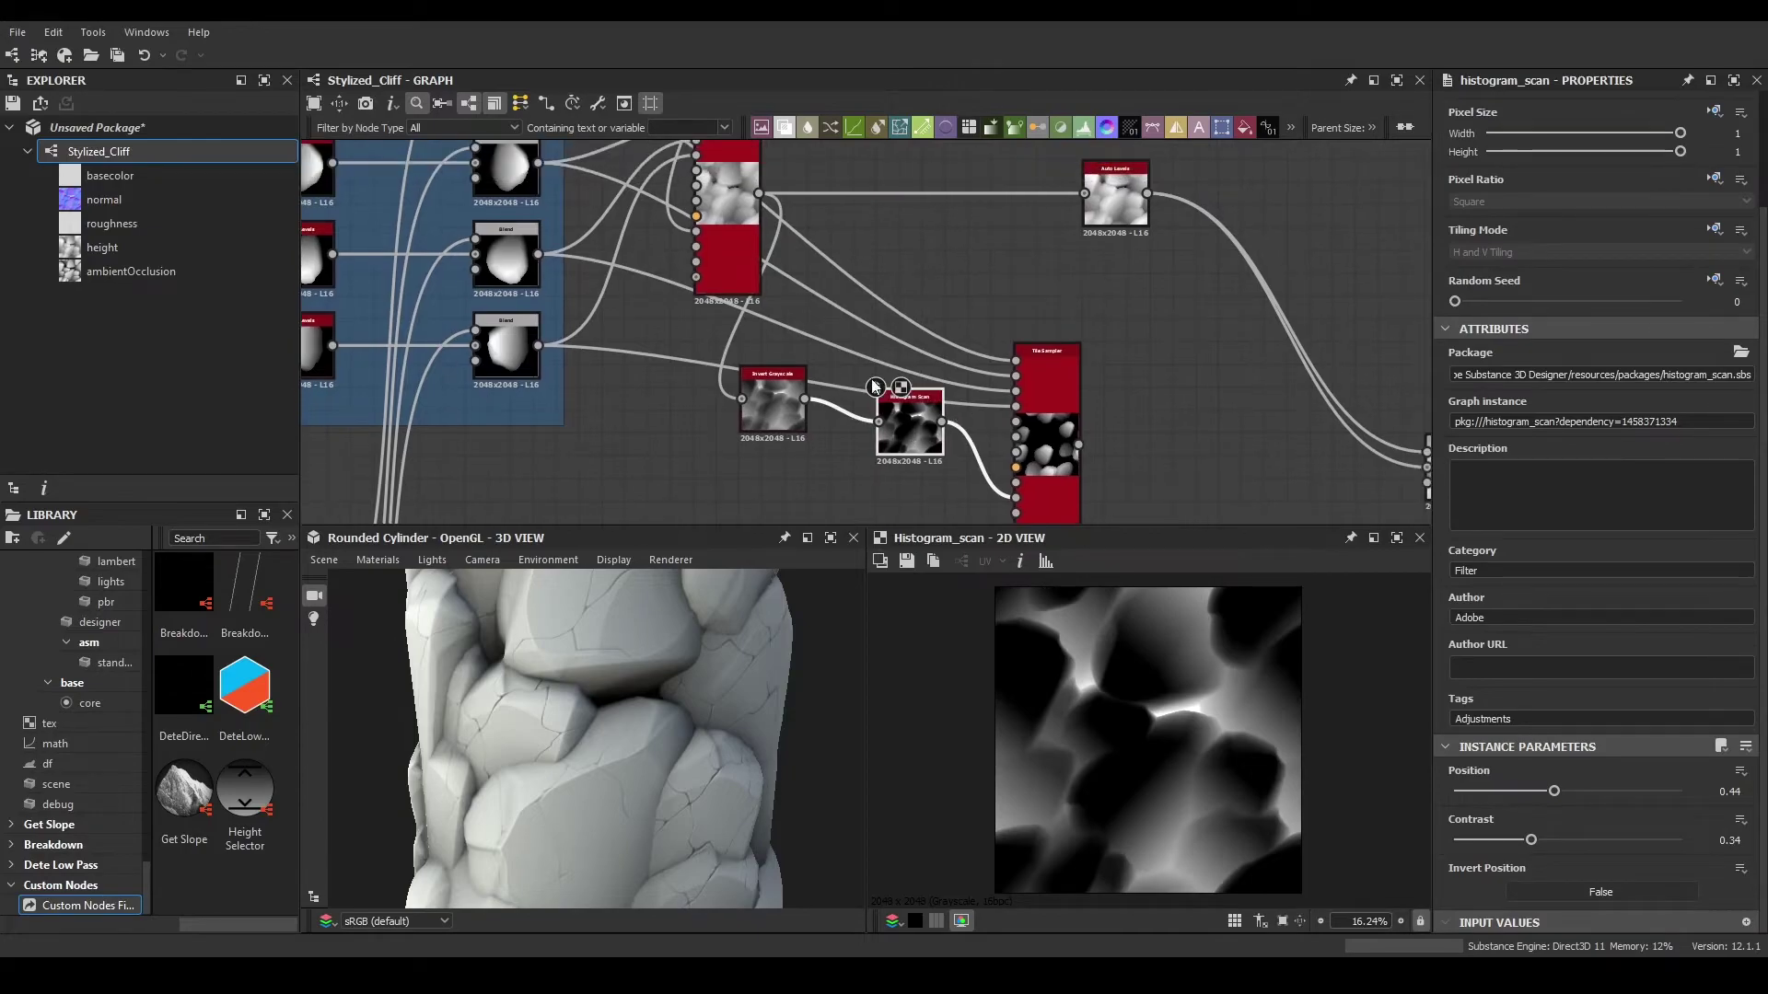
click(1041, 413)
double_click(1041, 412)
scroll(927, 453, up, 2)
drag(904, 411, 872, 378)
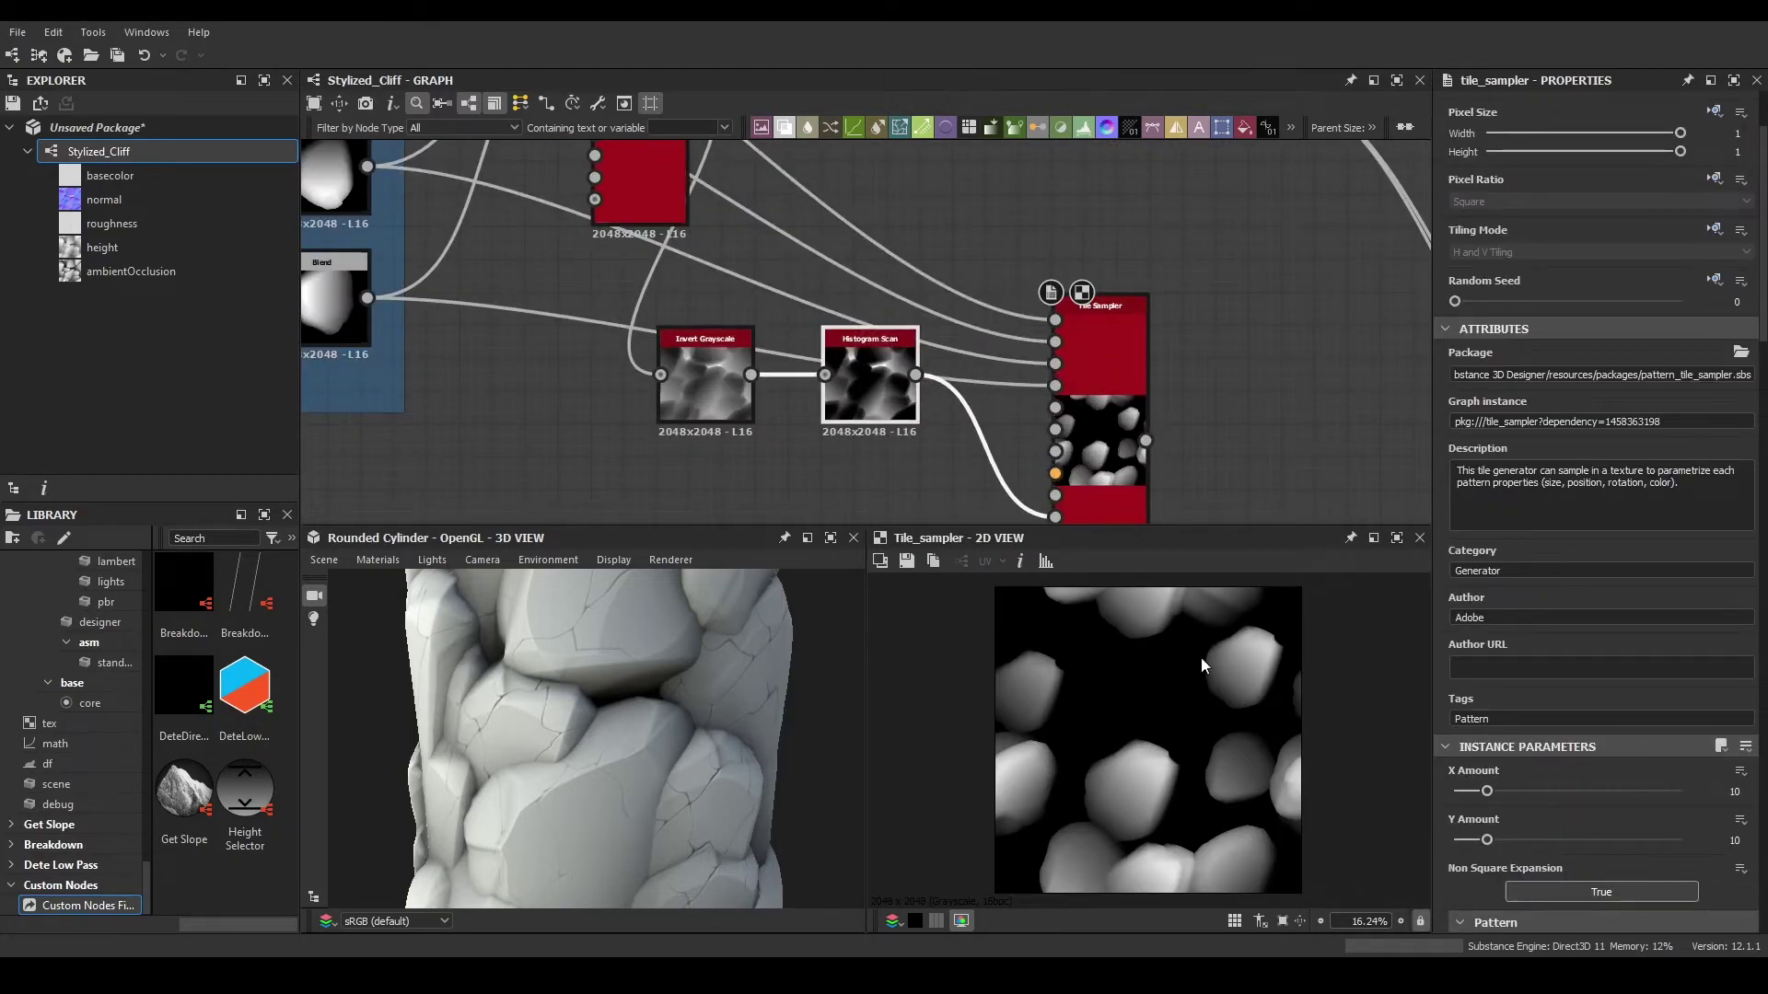
- Review the copied Tile Sampler's Color settings and shift the Auto Levels node further along the graph to free space before it
scroll(1569, 704, down, 10)
scroll(1568, 692, down, 8)
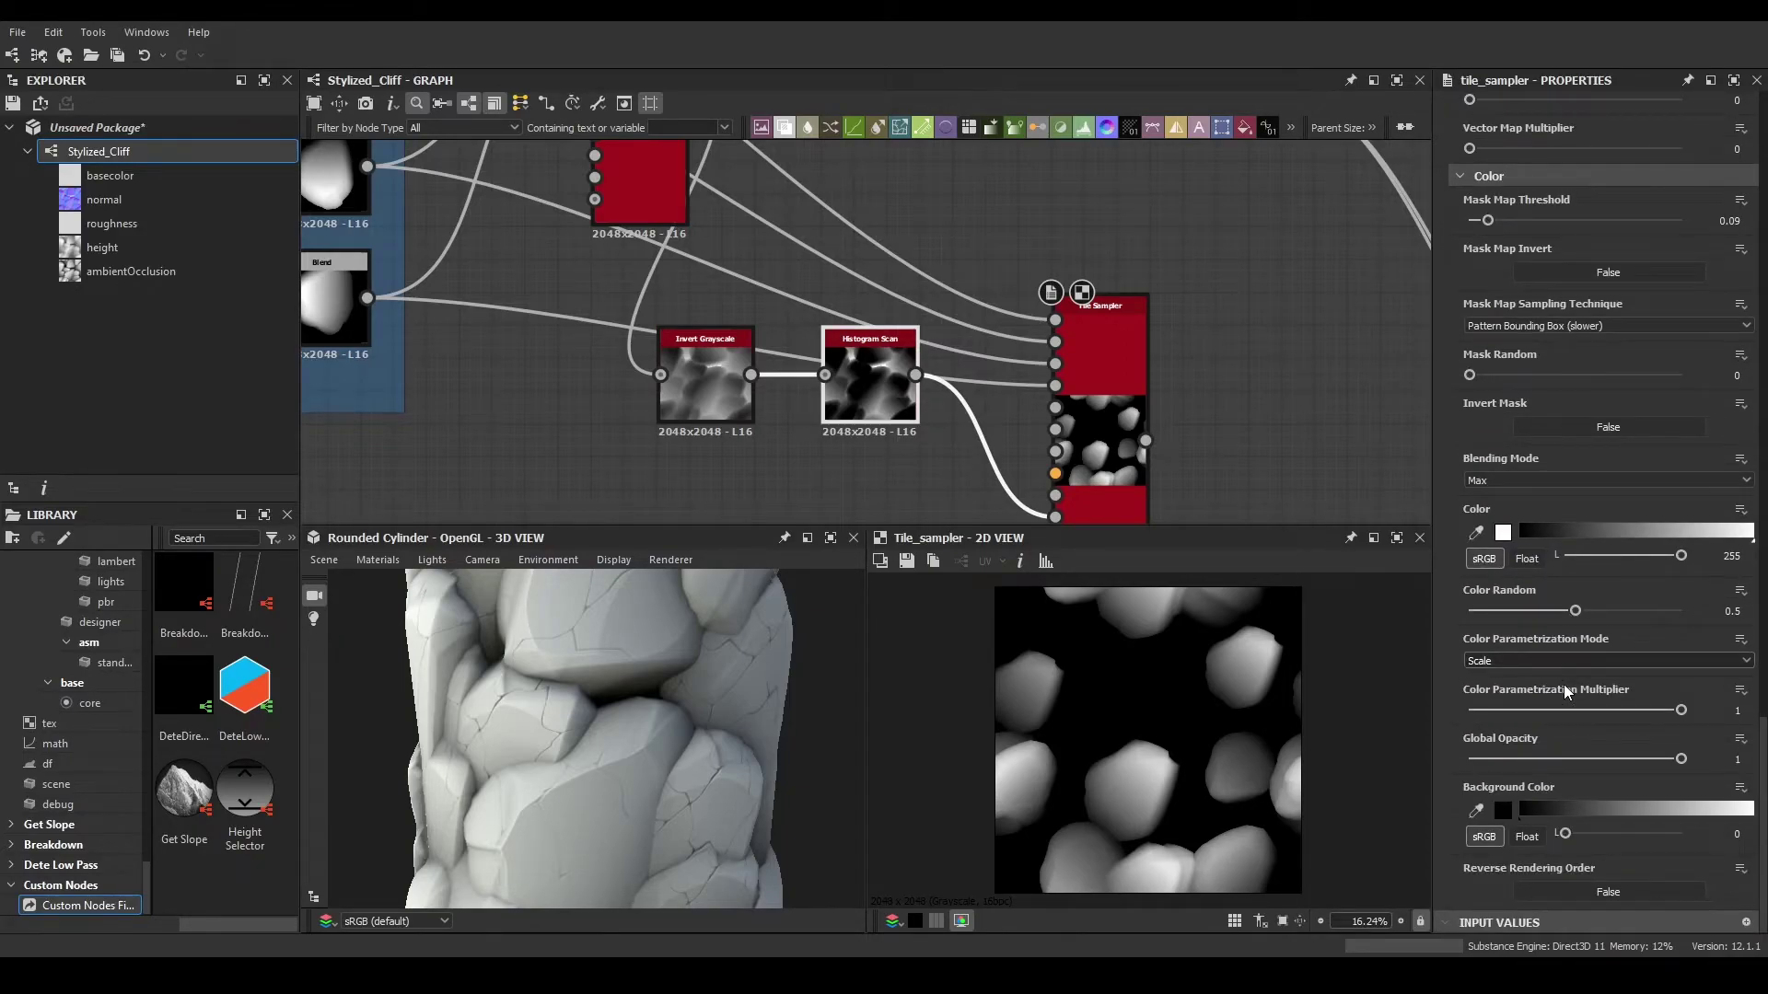
scroll(939, 387, down, 4)
middle_drag(968, 384, 993, 345)
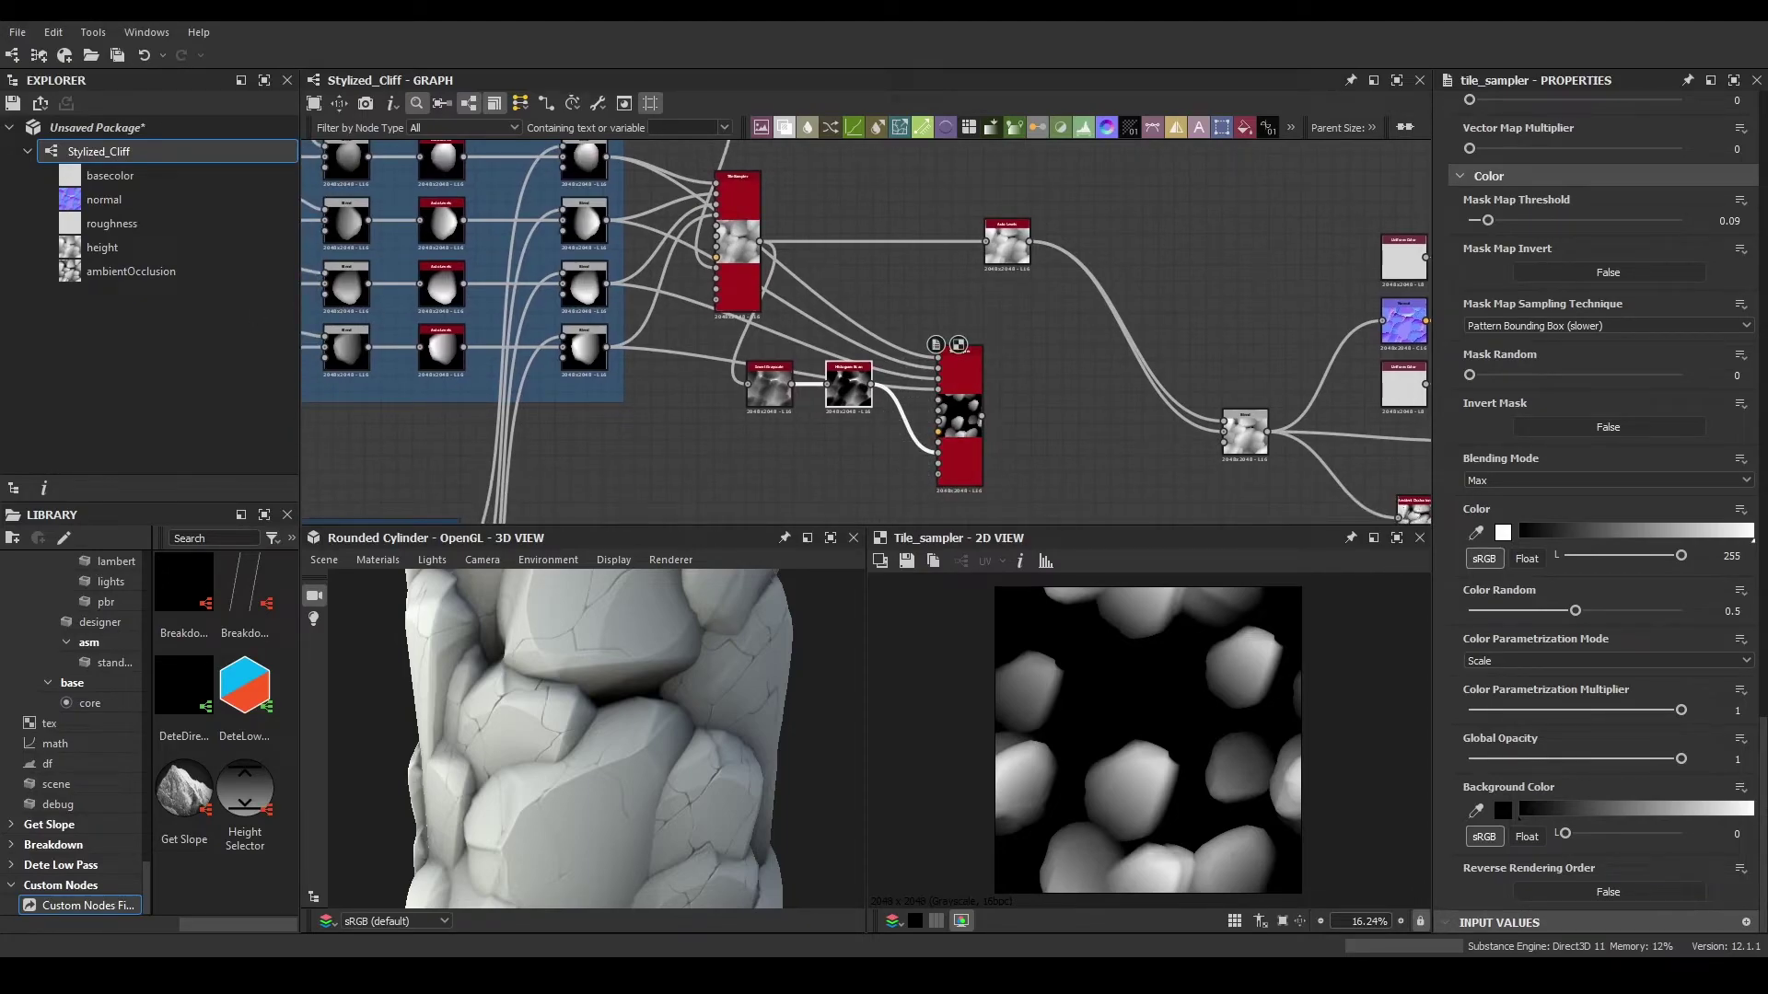
drag(1007, 241, 1086, 249)
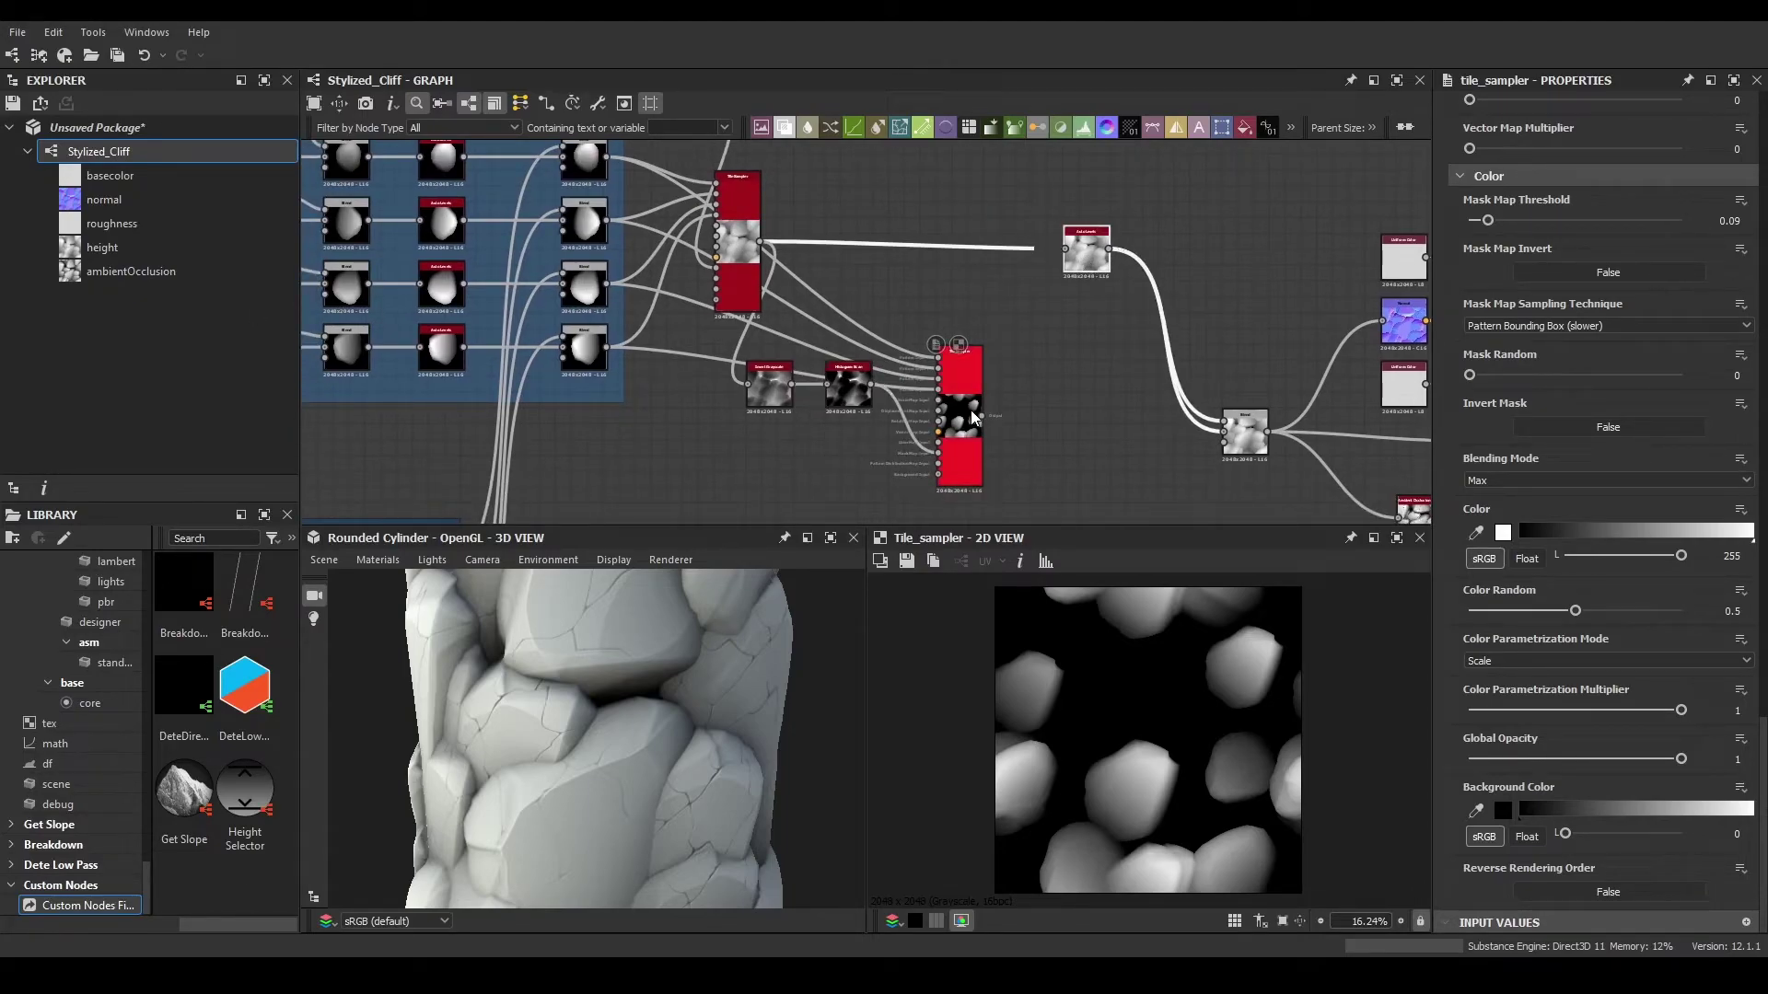
drag(993, 332, 1002, 272)
- Add a Blend node combining both Tile Samplers' outputs before Auto Levels, and set its Blending Mode to Max (Lighten)
click(1036, 308)
scroll(790, 221, up, 2)
drag(746, 251, 1065, 502)
drag(1064, 435, 994, 399)
click(1113, 327)
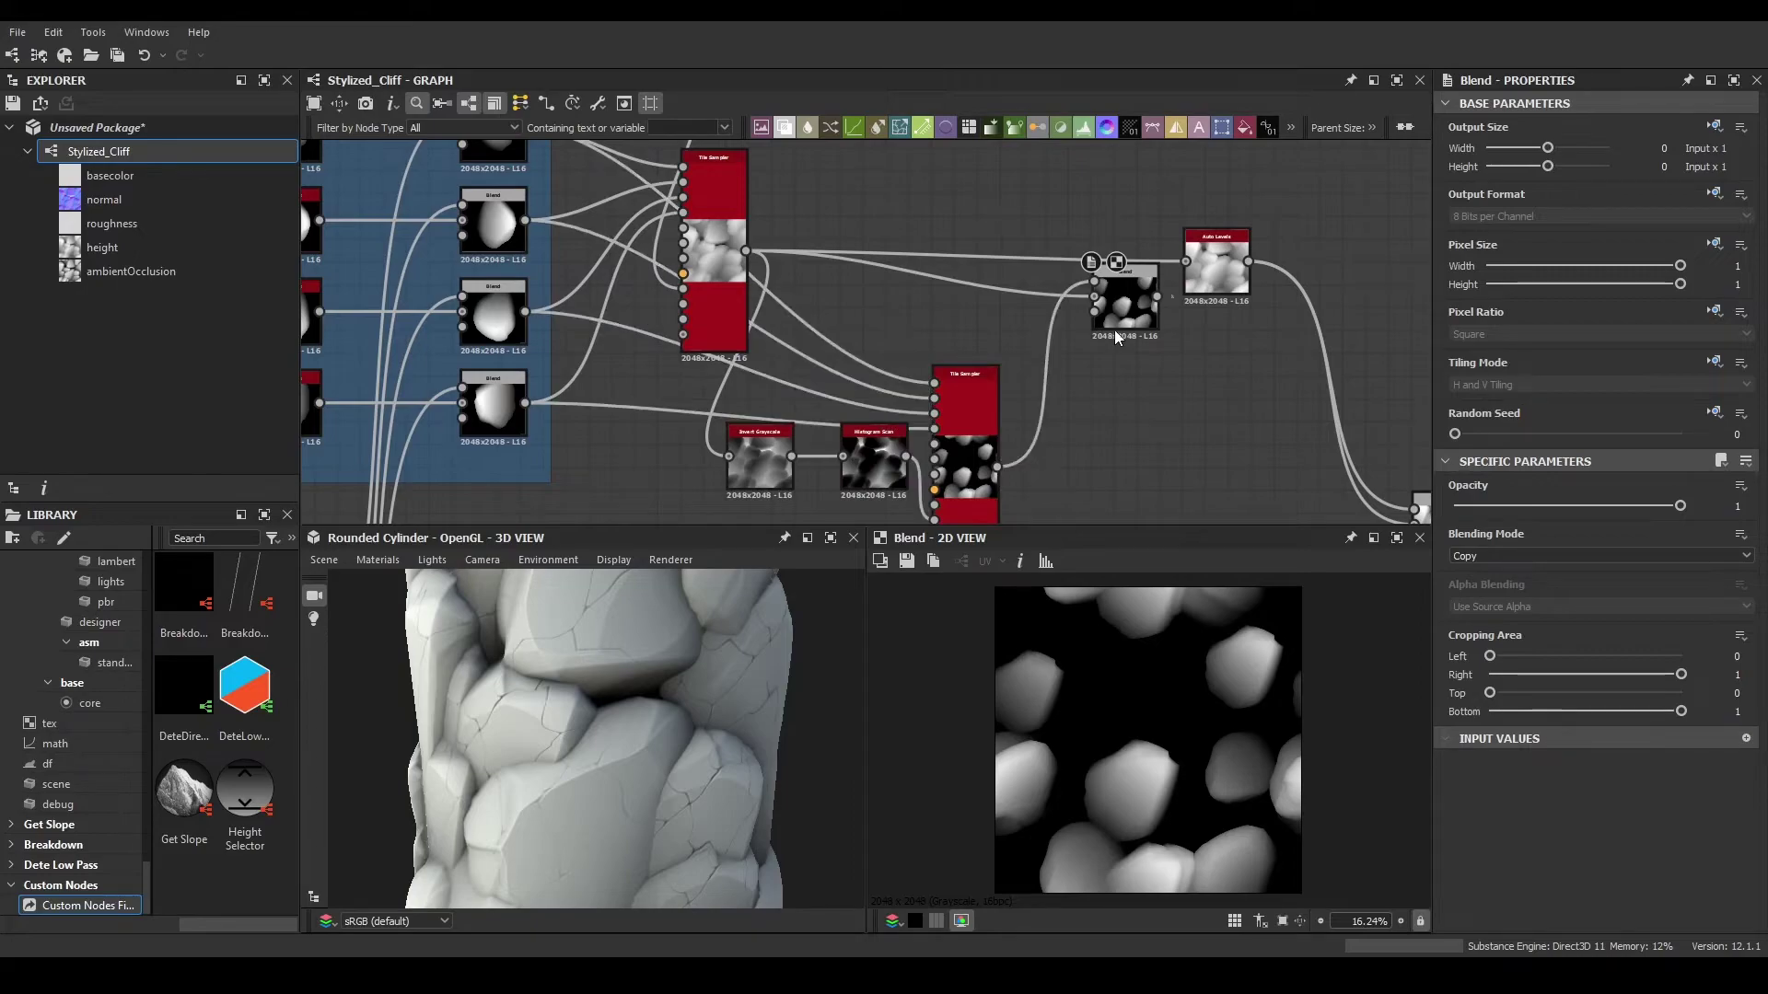
click(1518, 557)
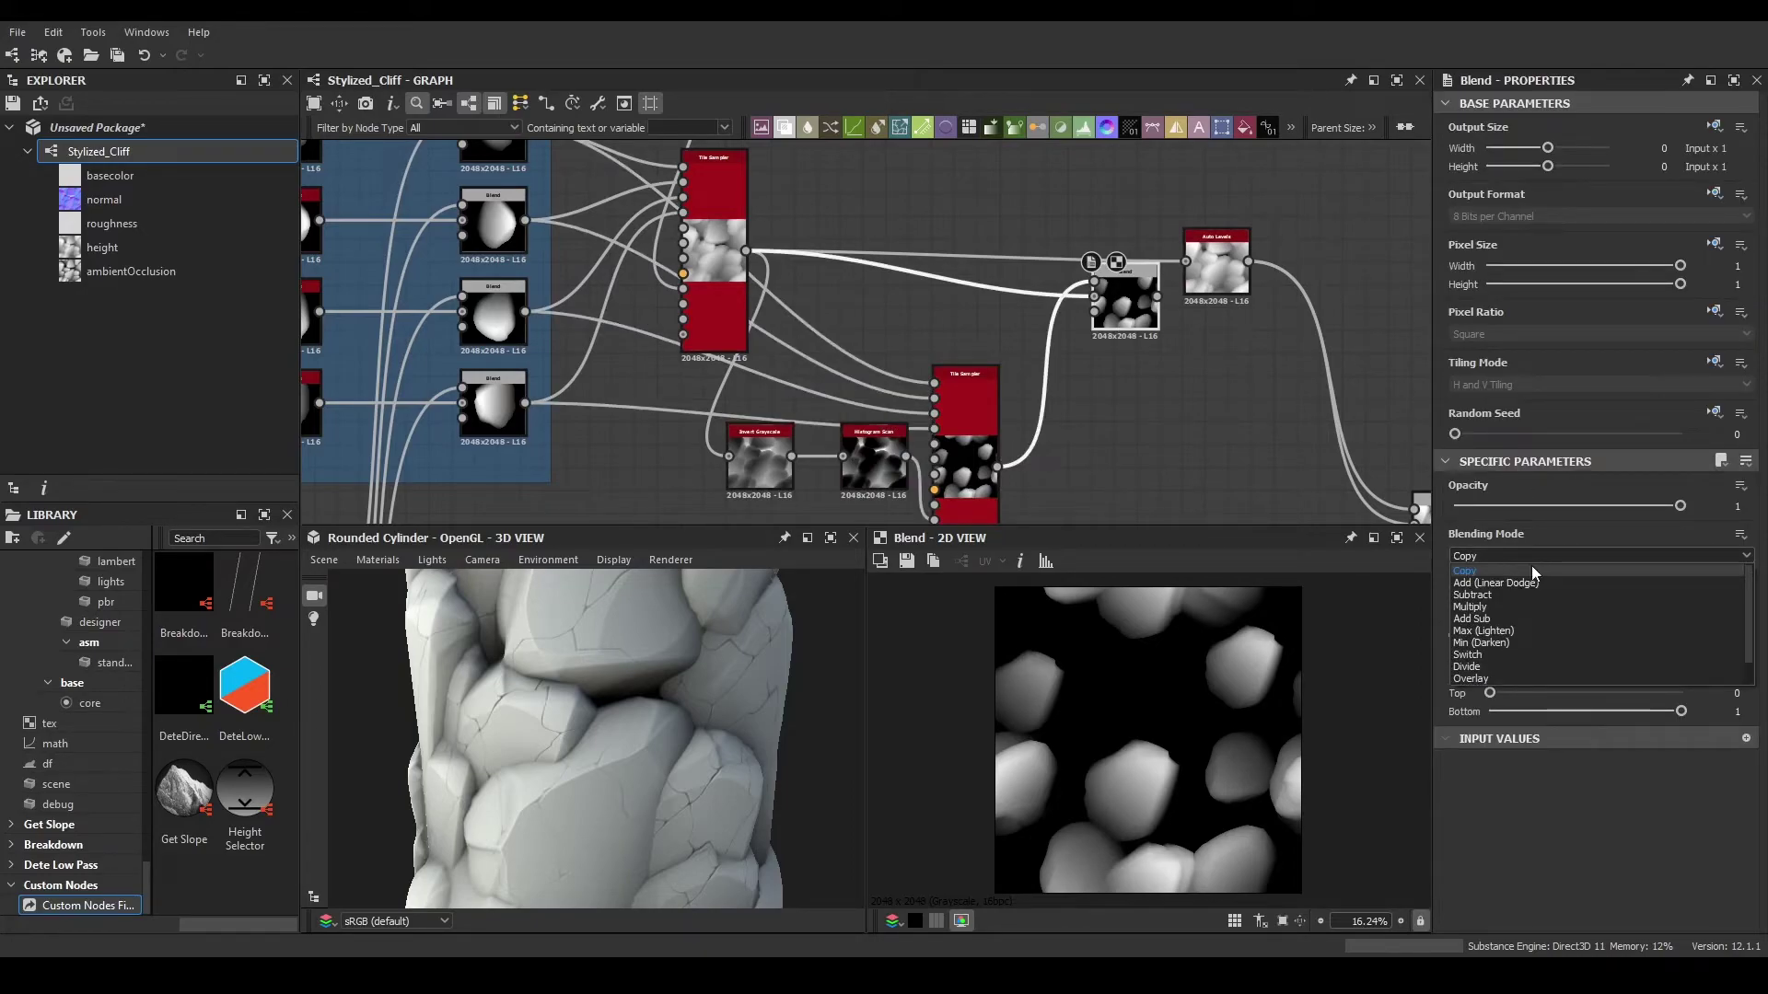
click(1522, 626)
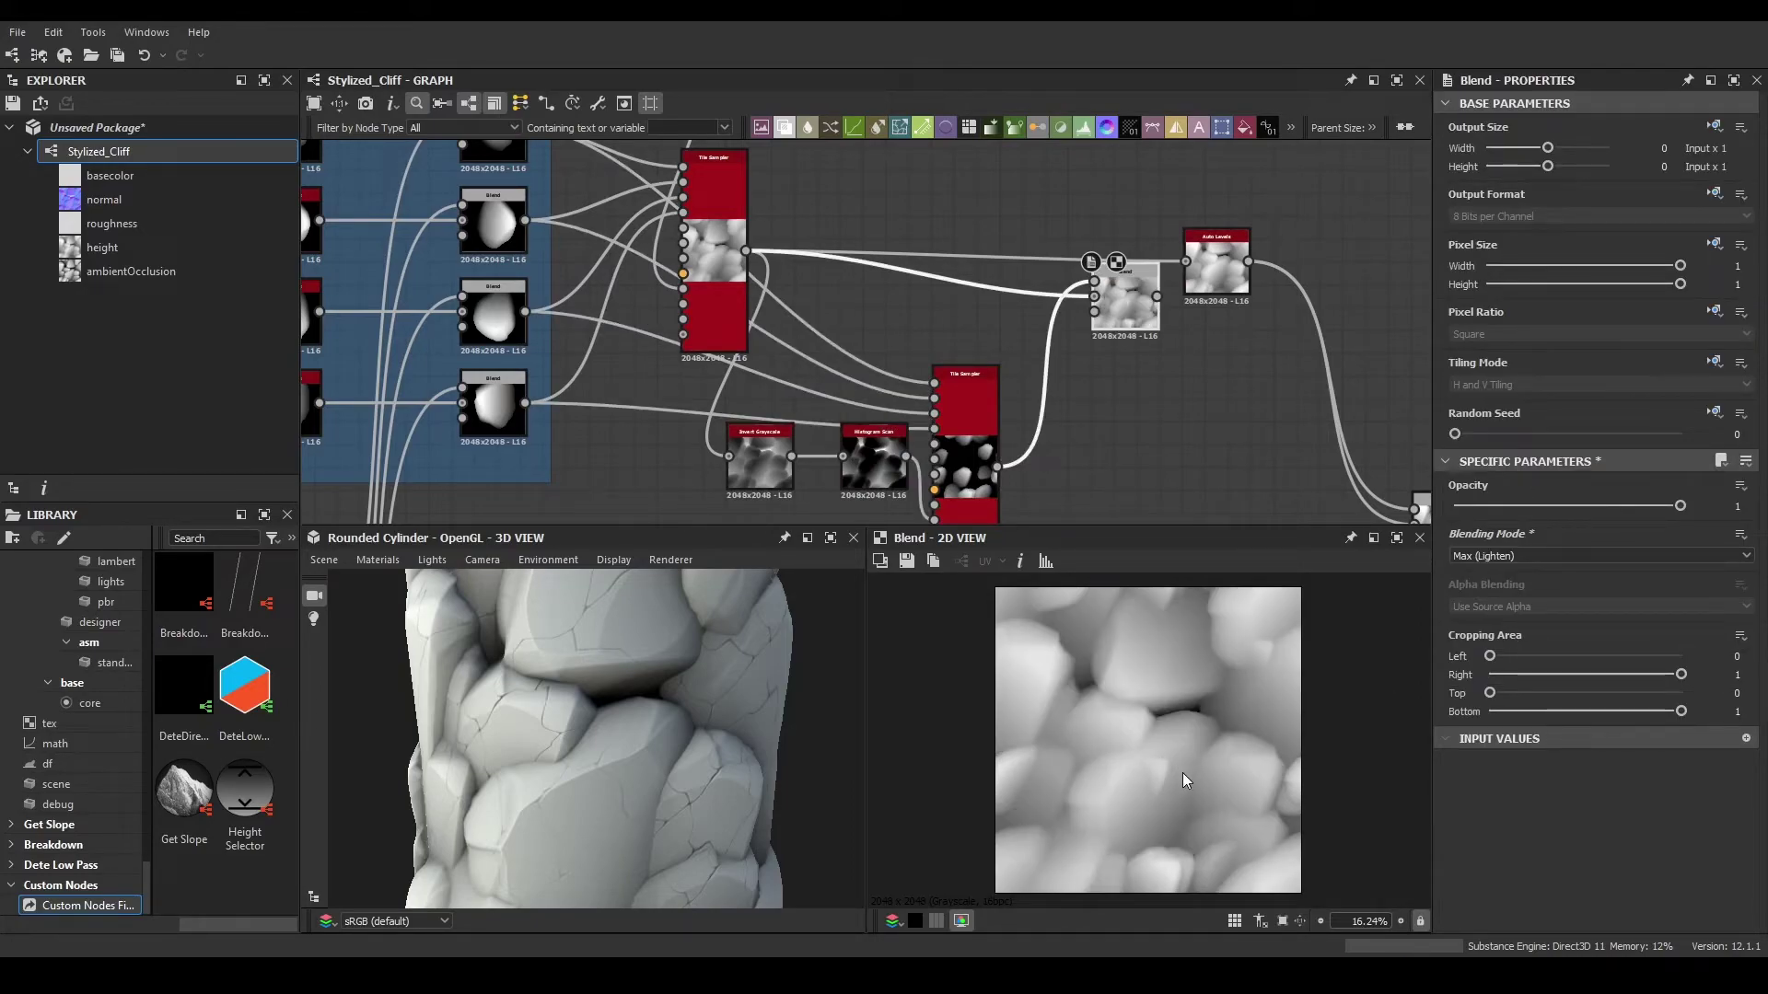
- Set the Histogram Scan's Contrast to 1 and Position to 0.53, comparing its mask with the Invert Grayscale output
scroll(1184, 772, up, 1)
double_click(960, 465)
double_click(886, 473)
scroll(867, 459, up, 3)
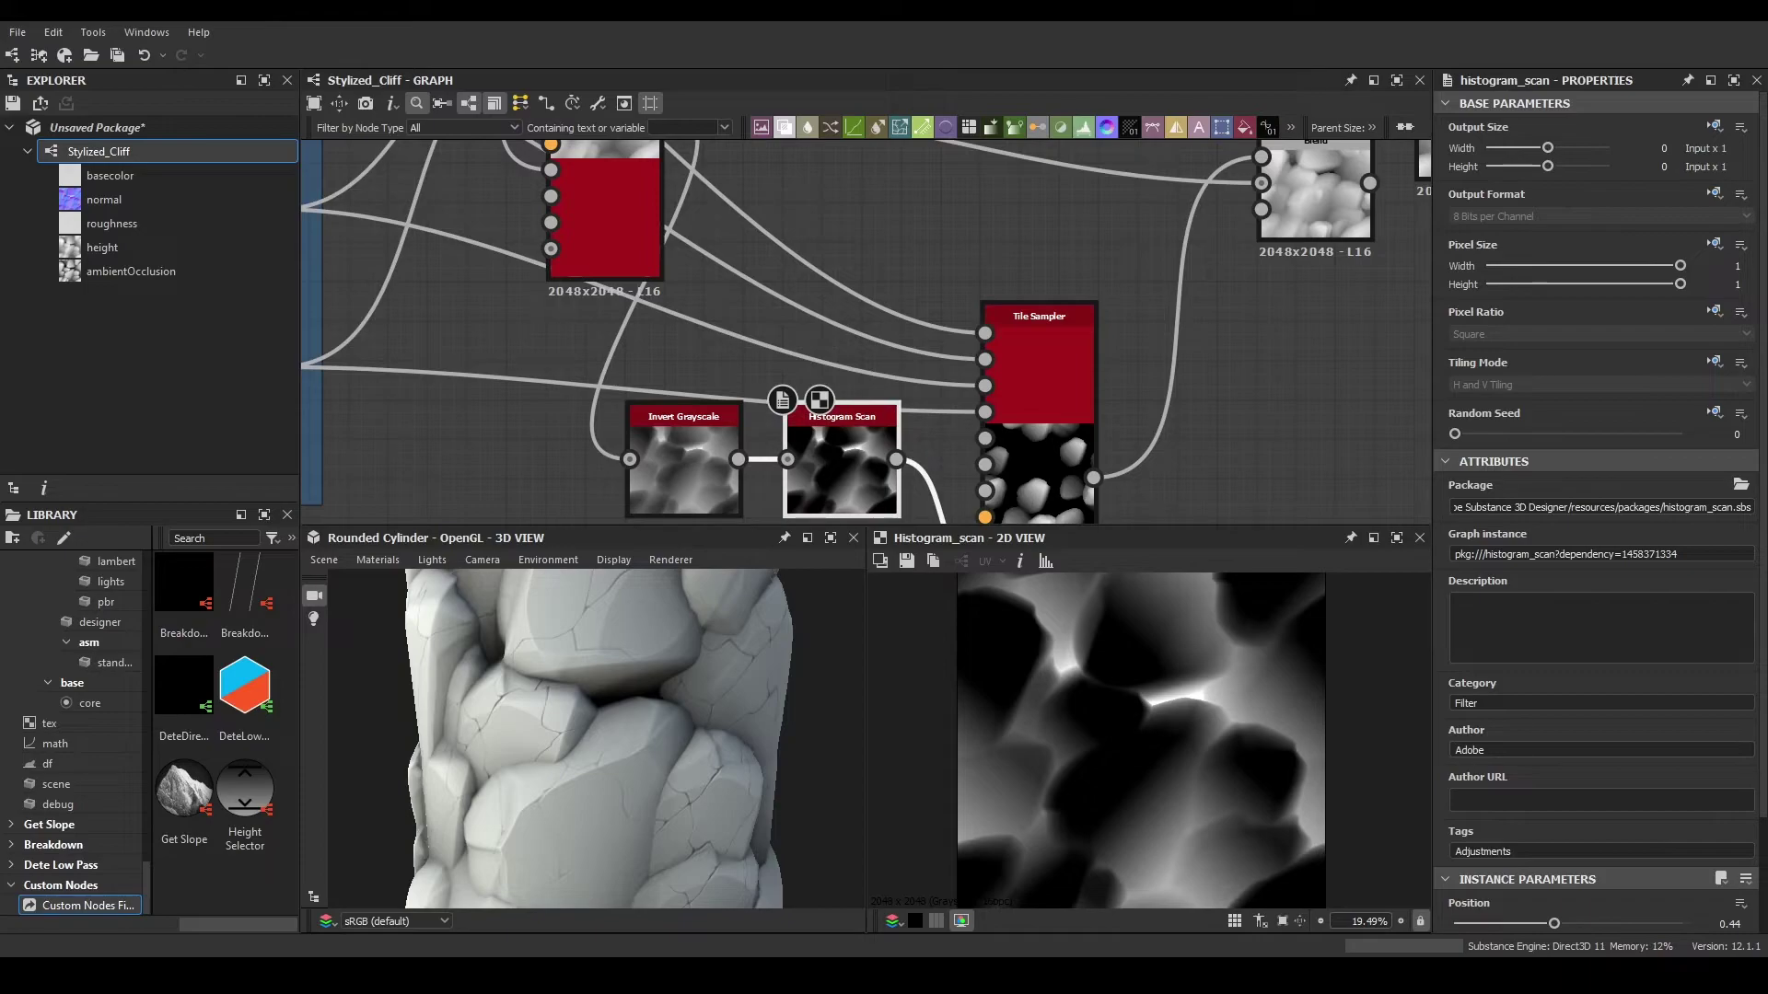
double_click(631, 496)
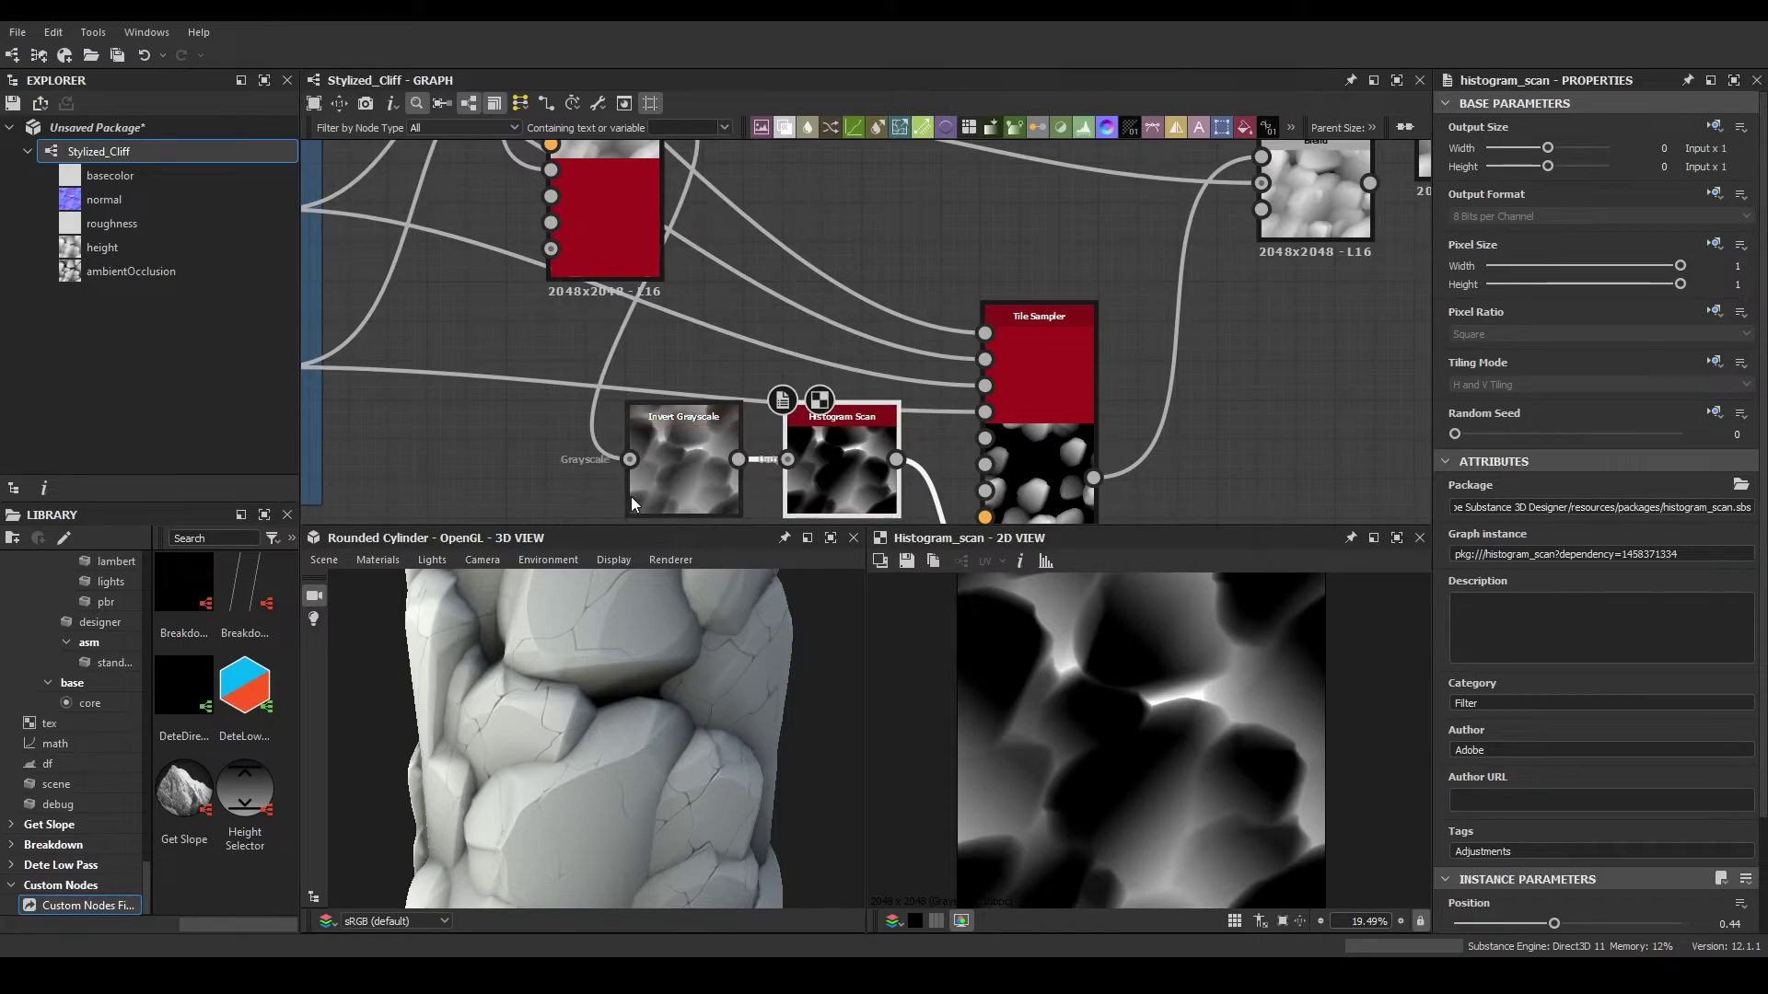
scroll(1578, 634, down, 1)
click(812, 474)
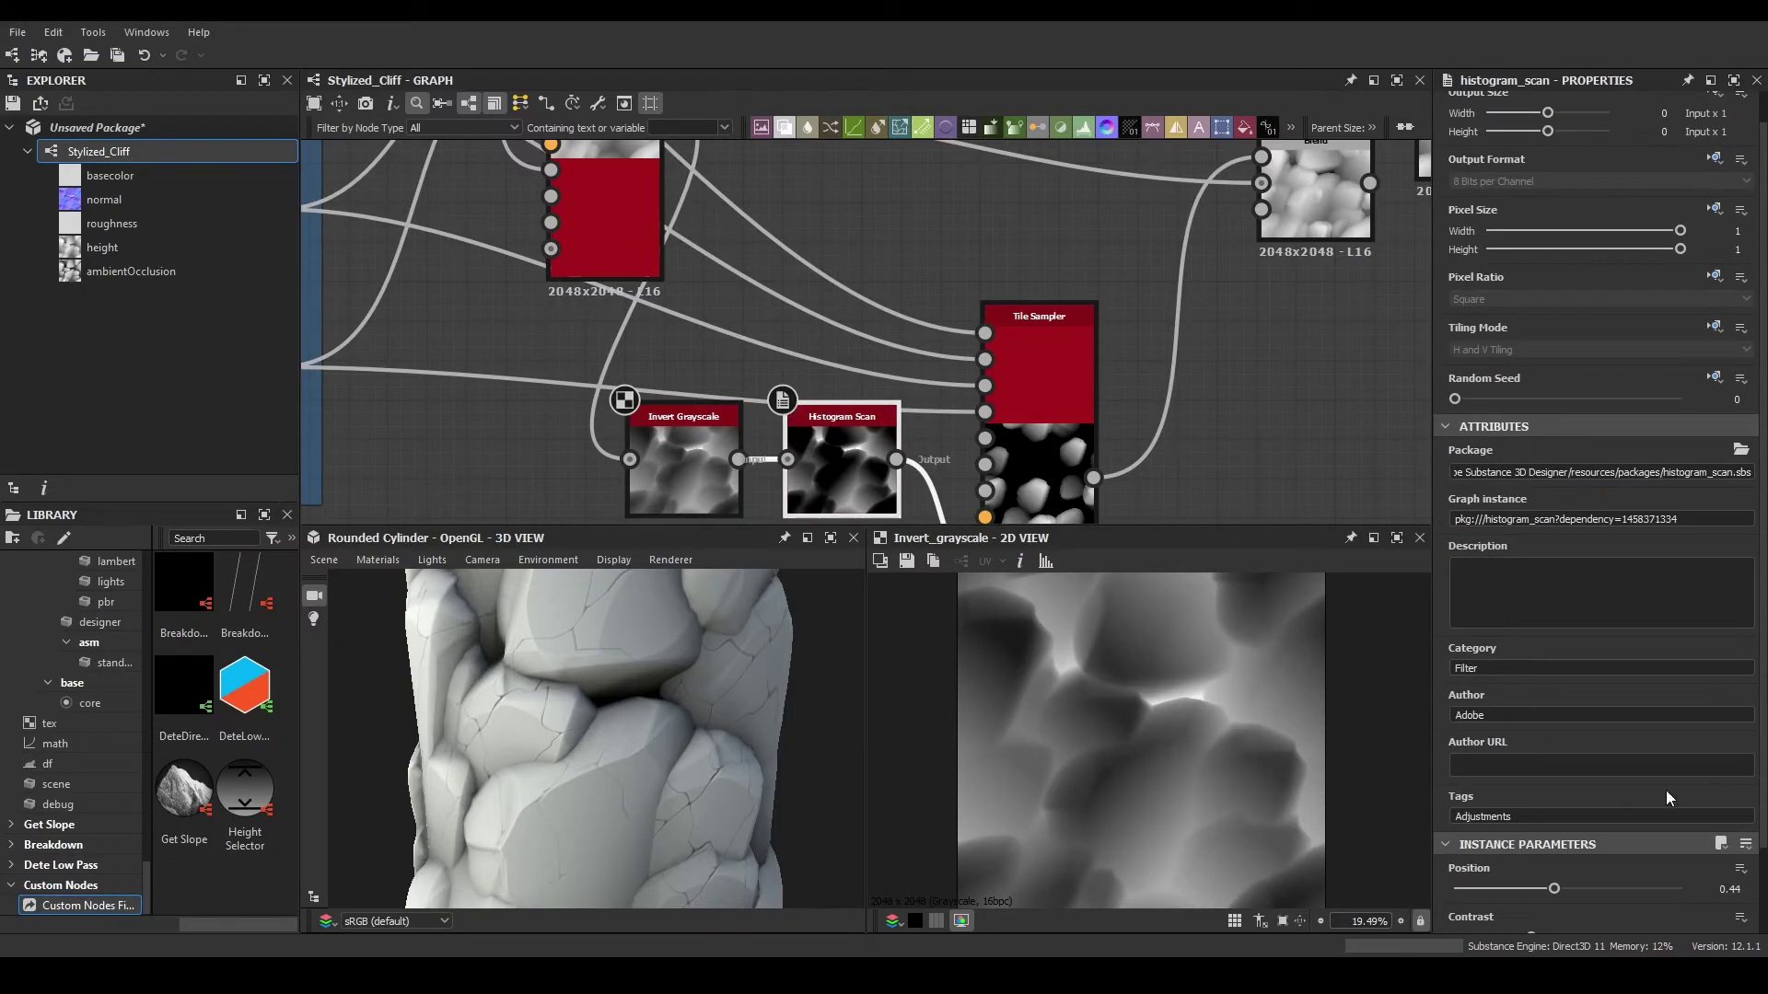
scroll(1624, 781, down, 2)
drag(1532, 838, 1642, 839)
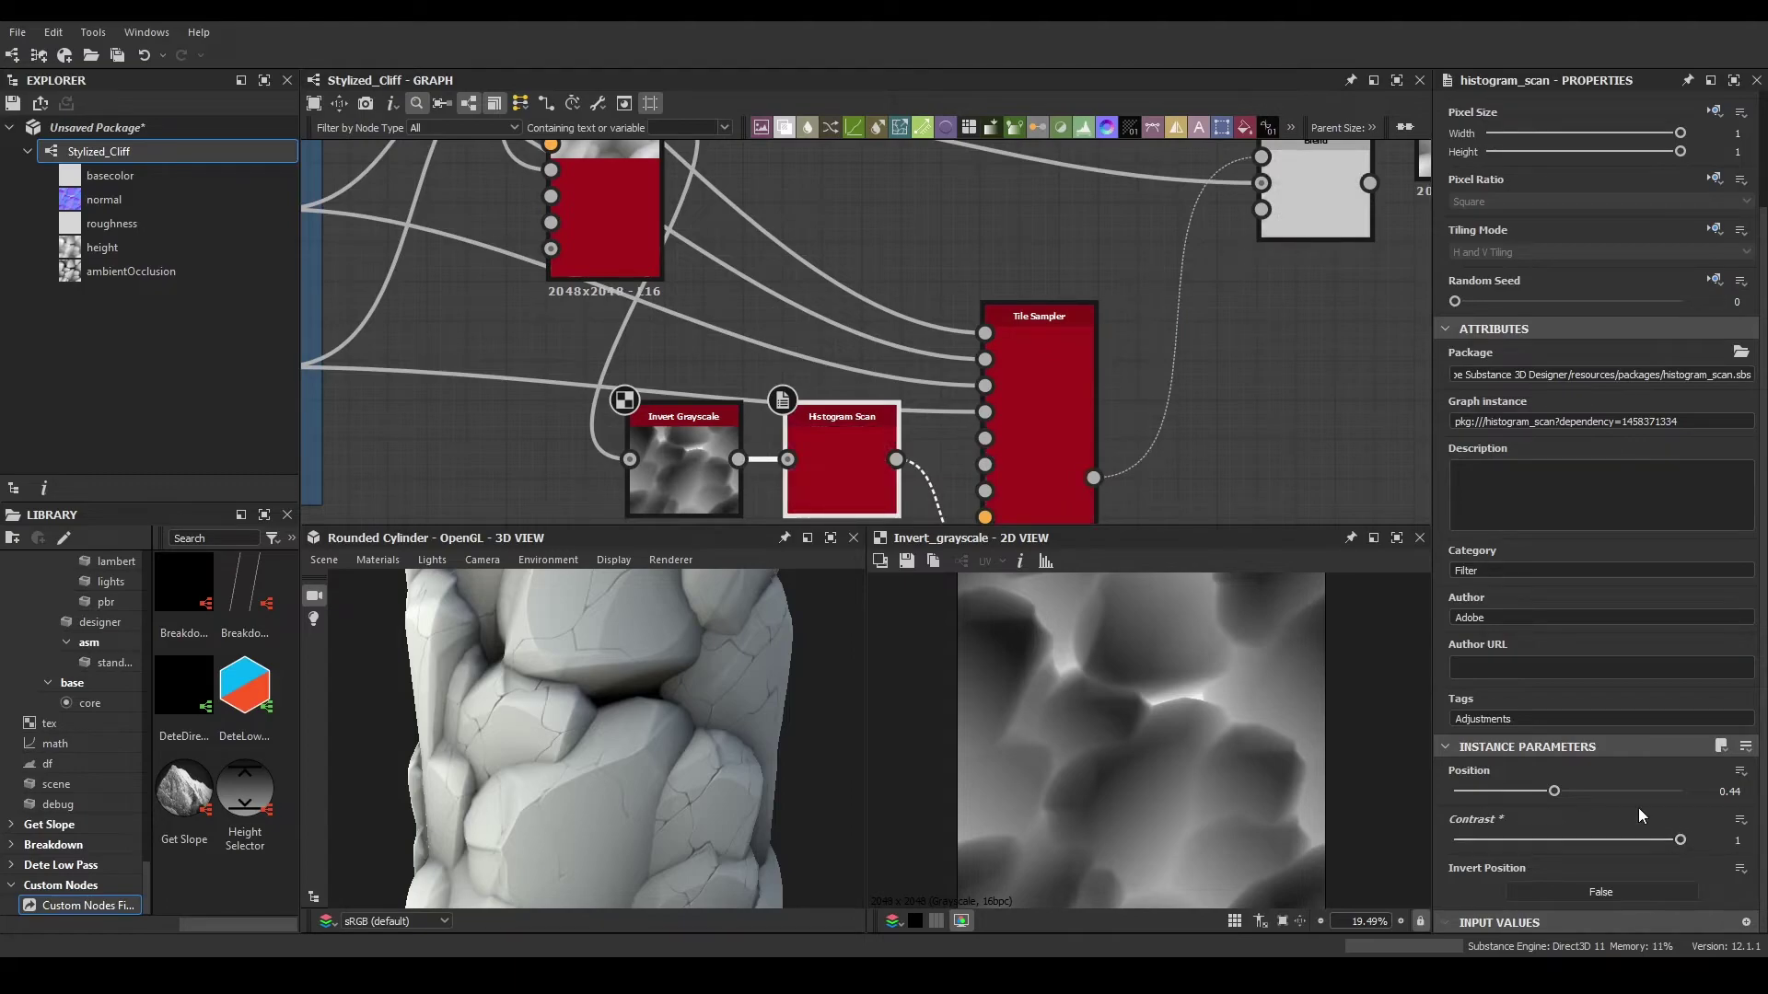
double_click(847, 468)
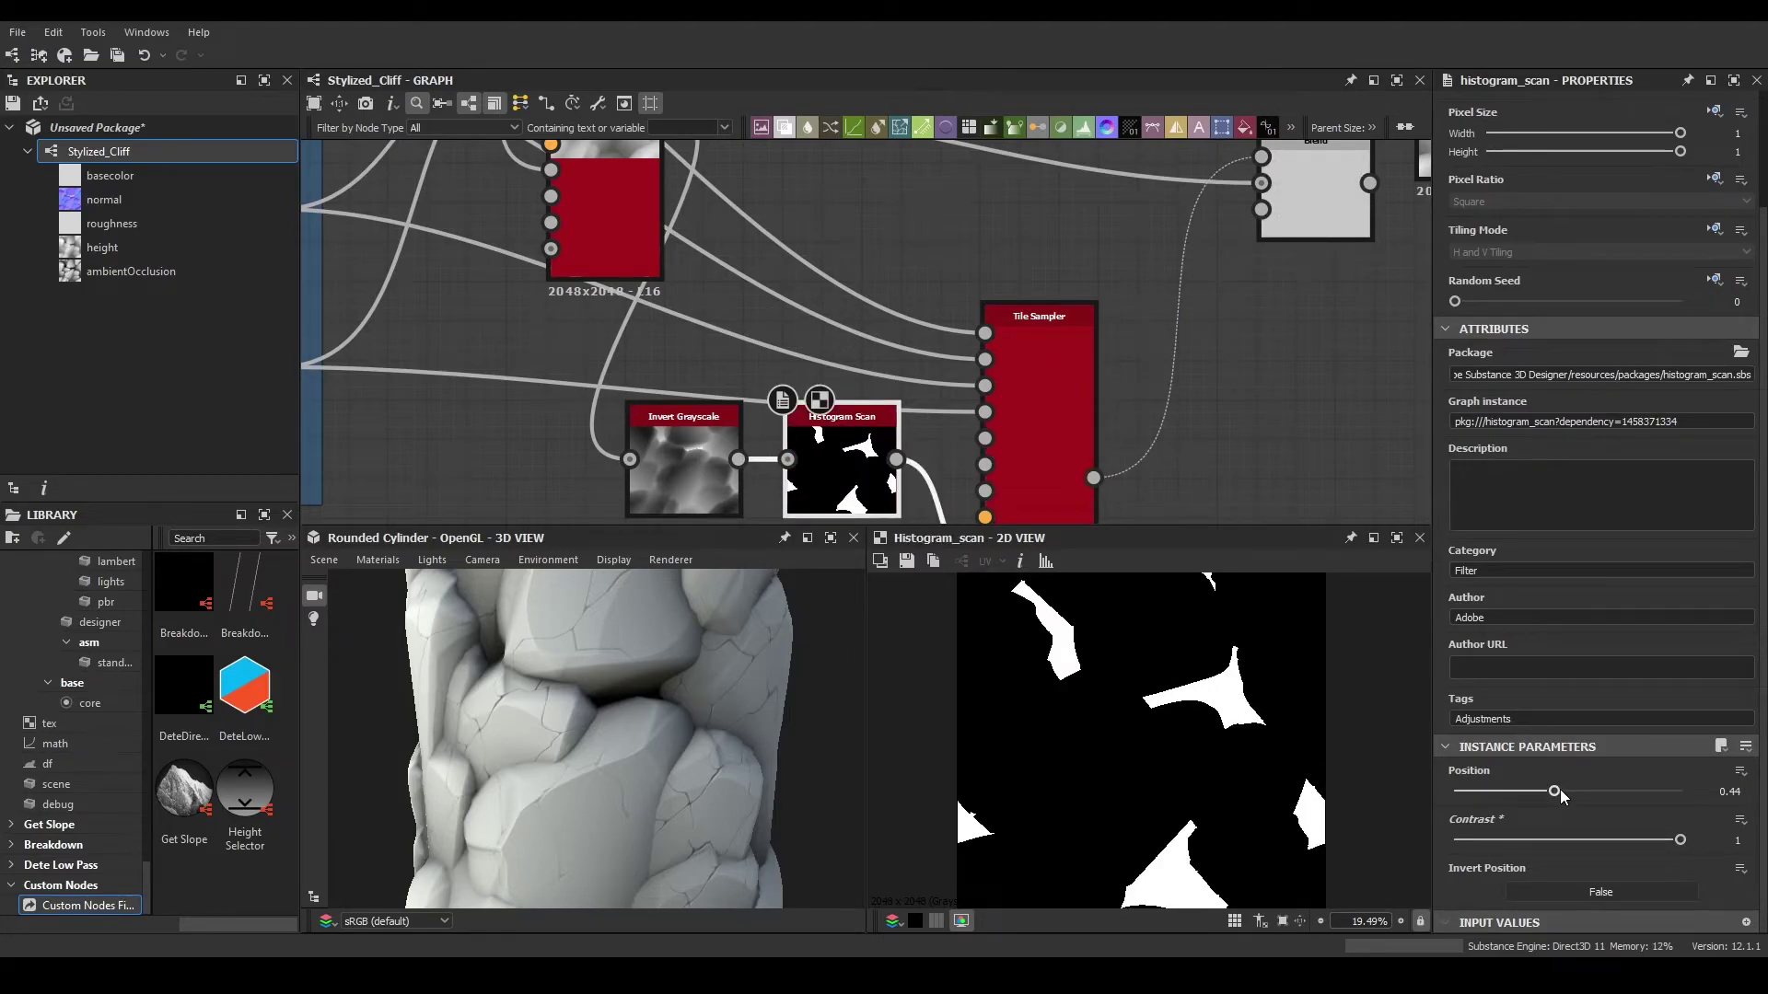
drag(1560, 794, 1575, 792)
- Preview the copied Tile Sampler with the hardened mask and lower its Mask Map Threshold to 0
click(1053, 425)
double_click(1053, 426)
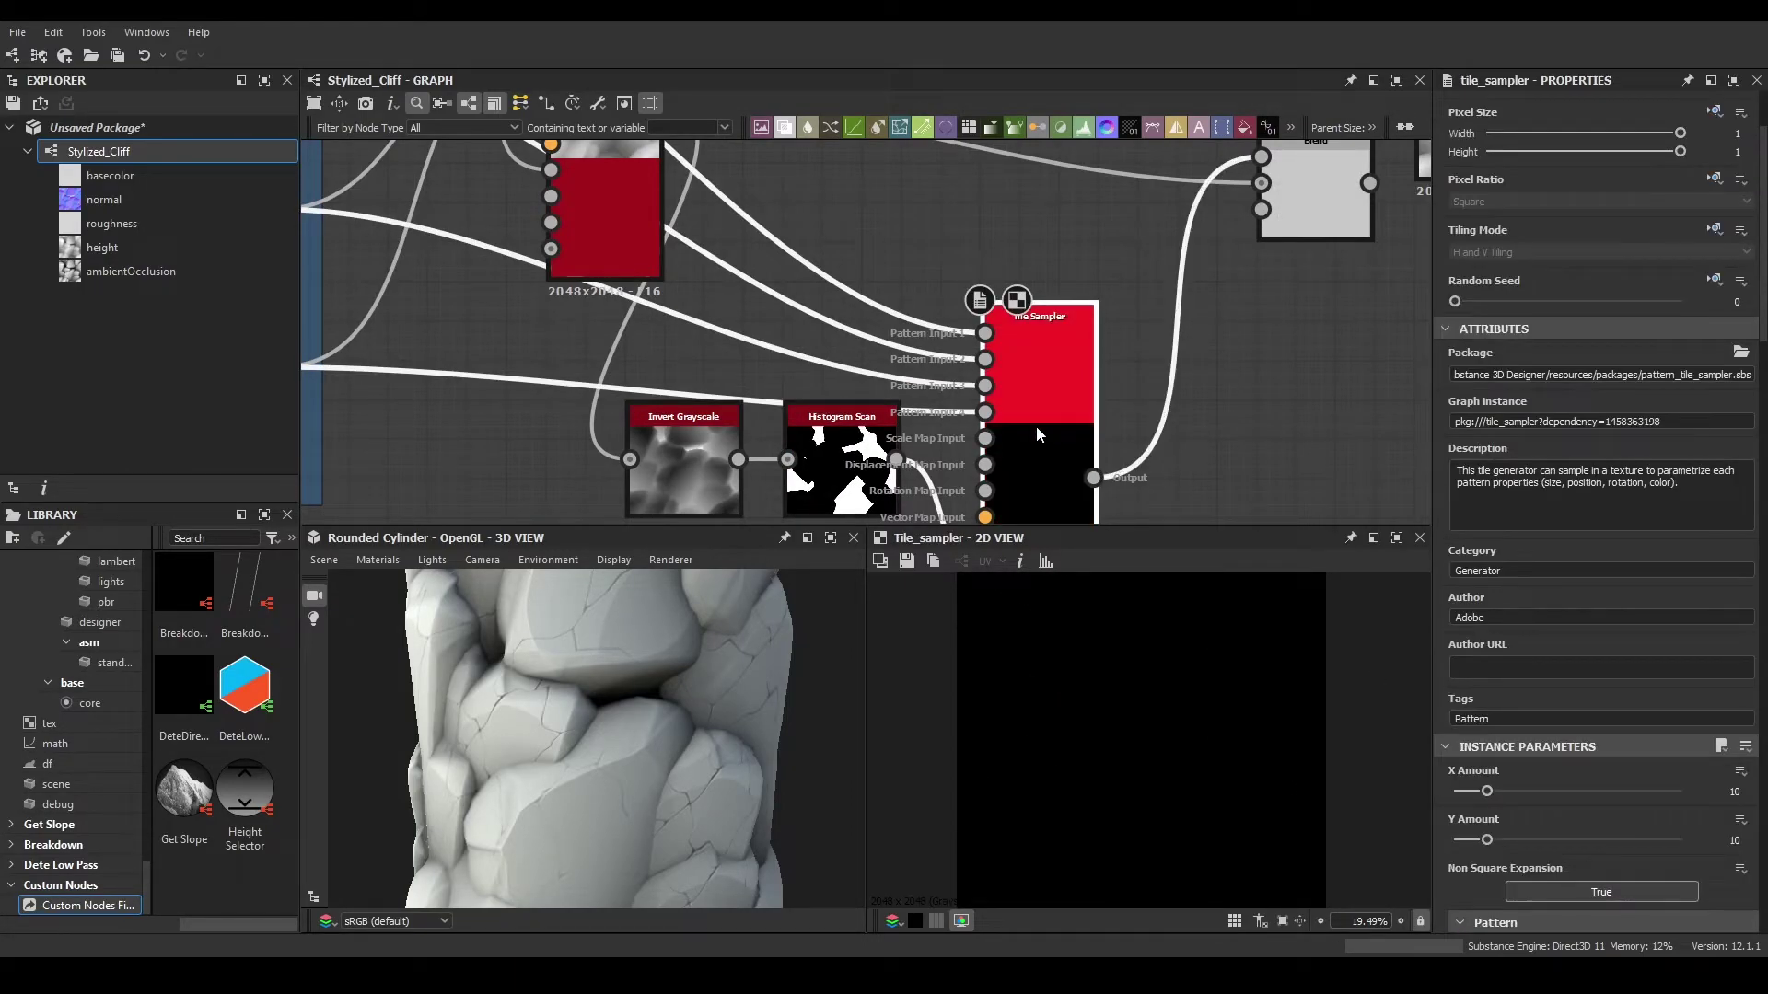
scroll(1600, 787, down, 15)
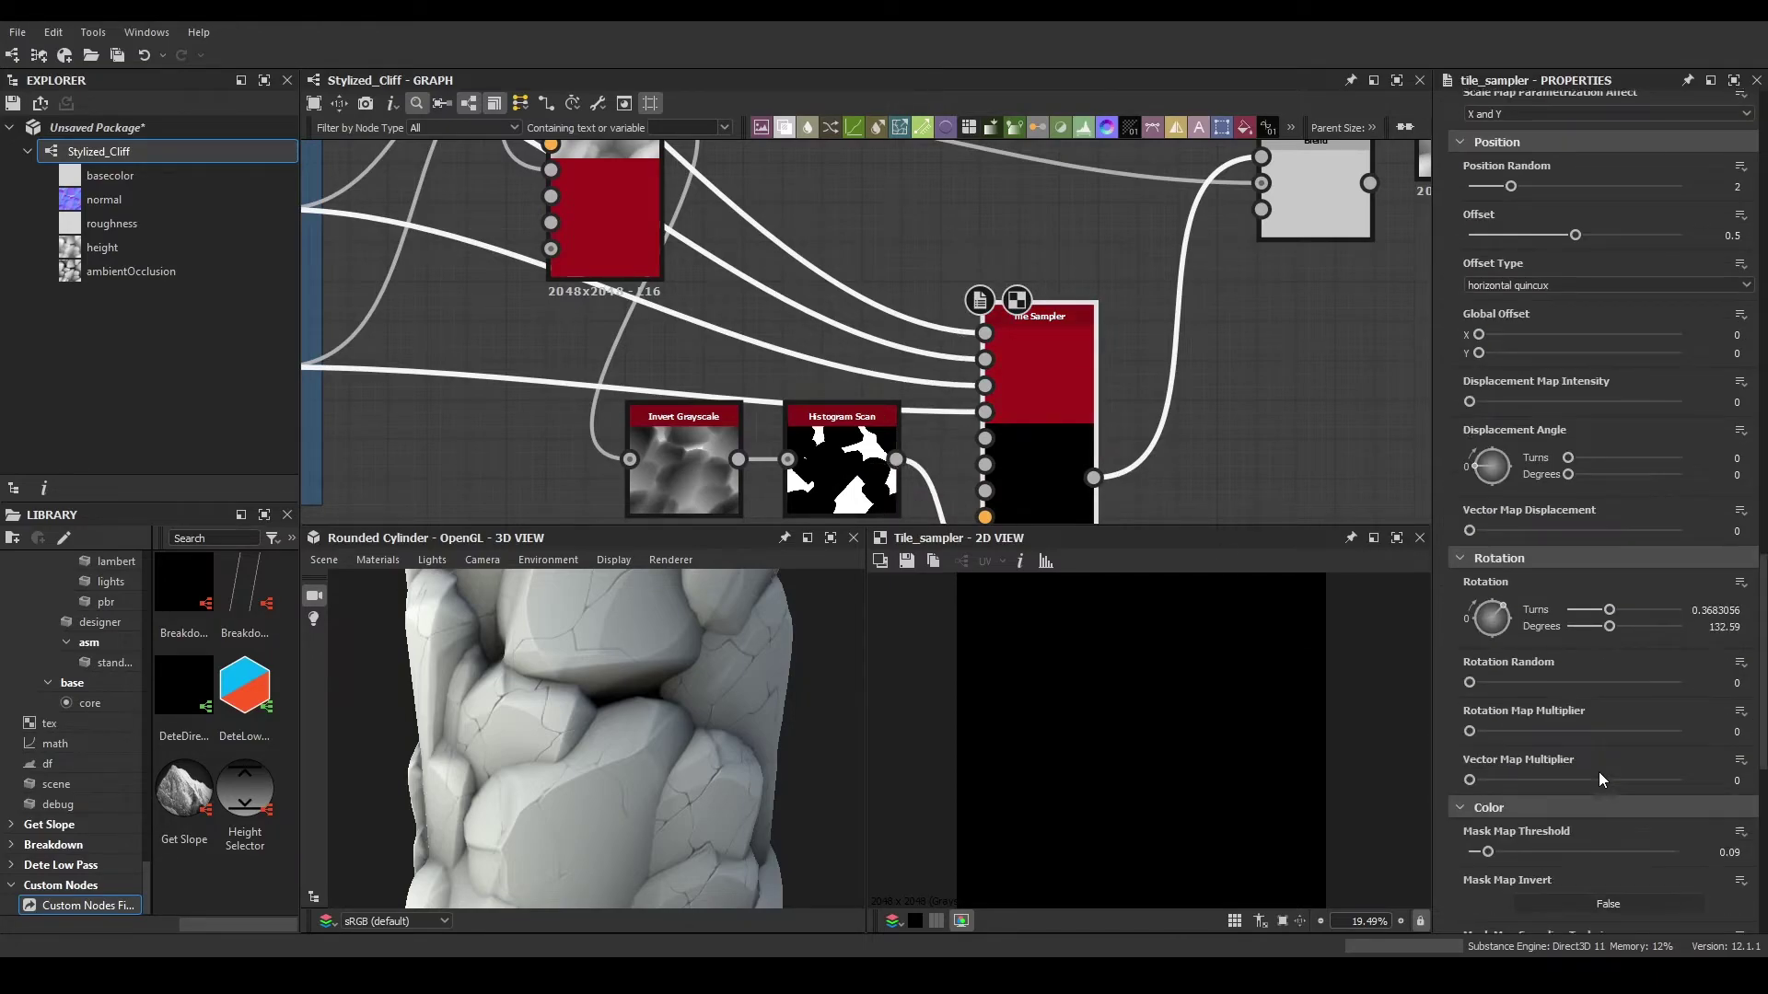
drag(1488, 576, 1473, 580)
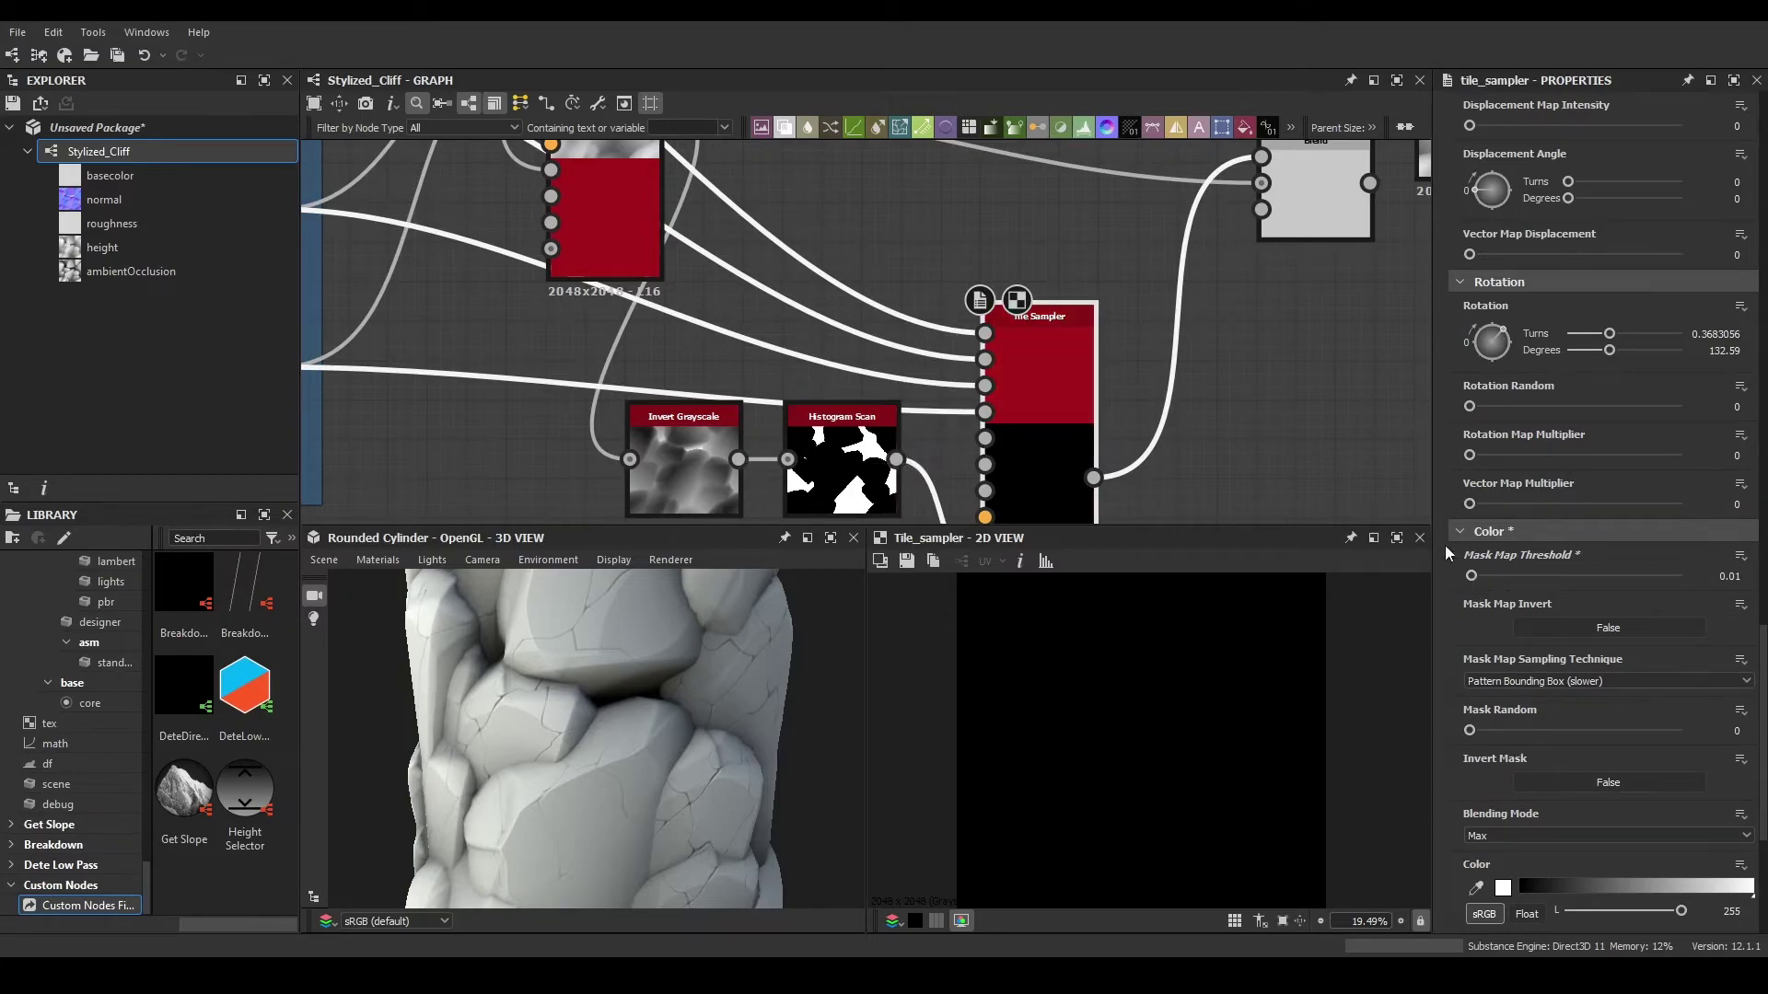
scroll(1632, 617, down, 4)
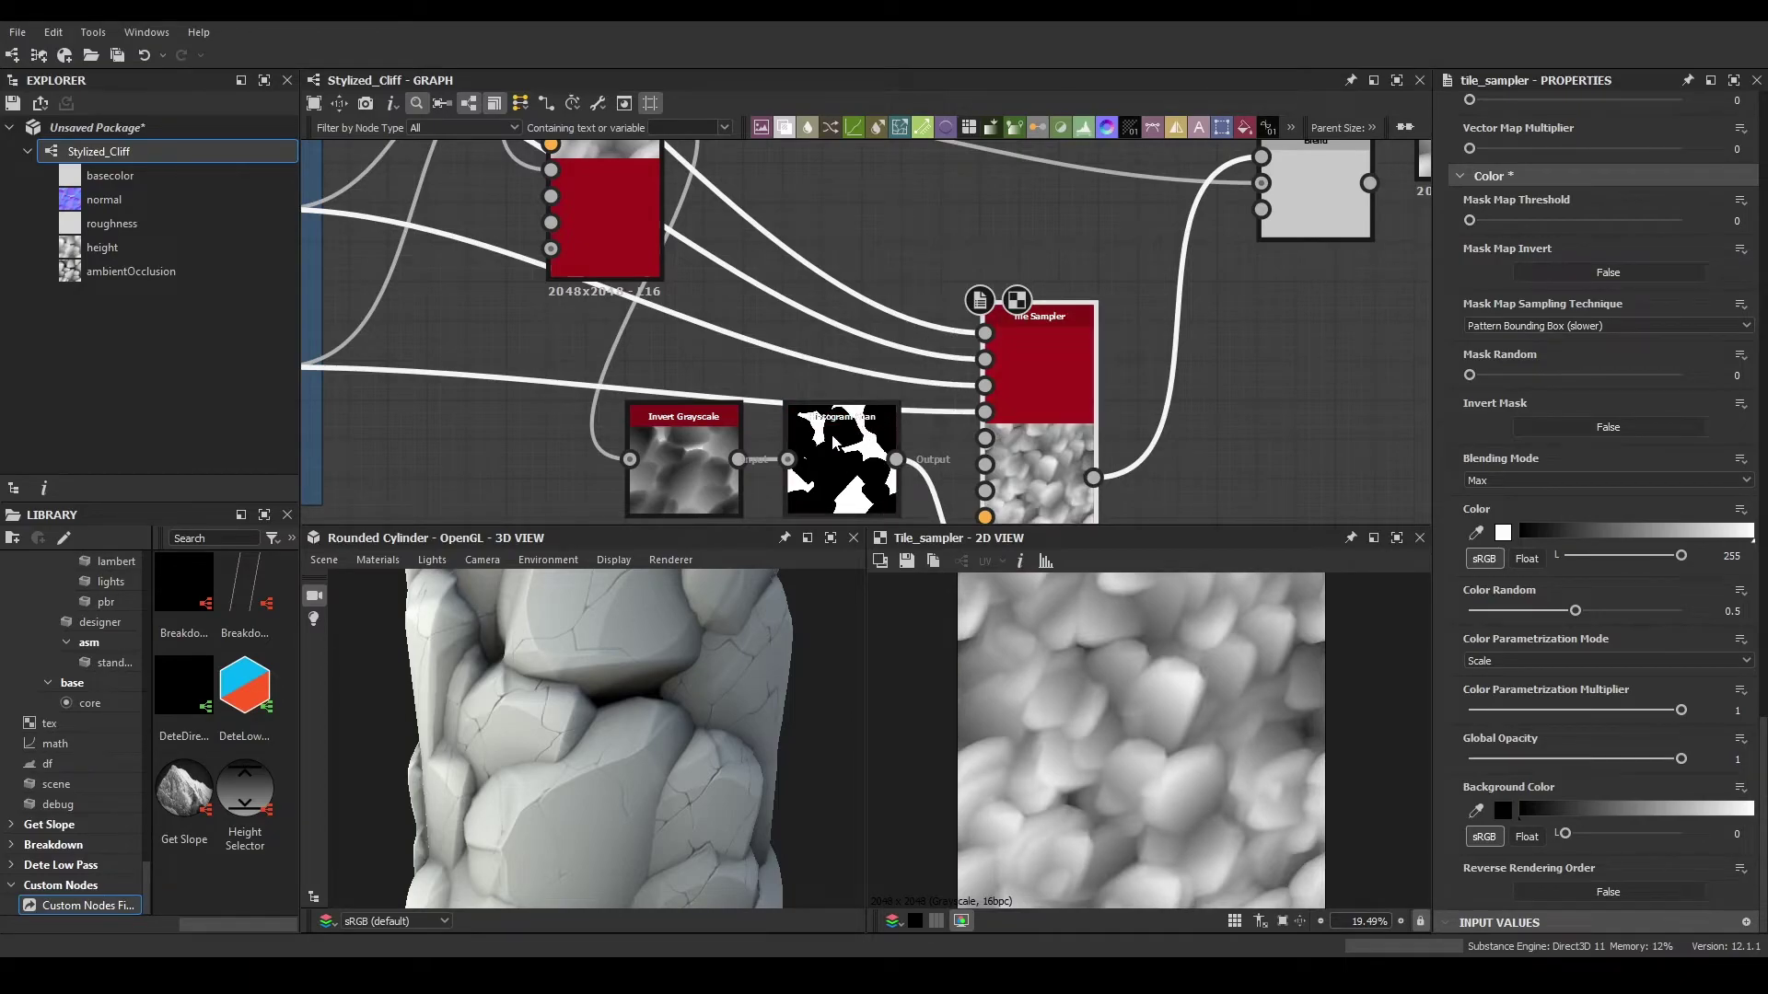
- Set the Histogram Scan's Contrast to 0.59 and Position to 0.71, comparing it with the Invert Grayscale and first Tile Sampler outputs
click(879, 450)
drag(1602, 838, 1591, 842)
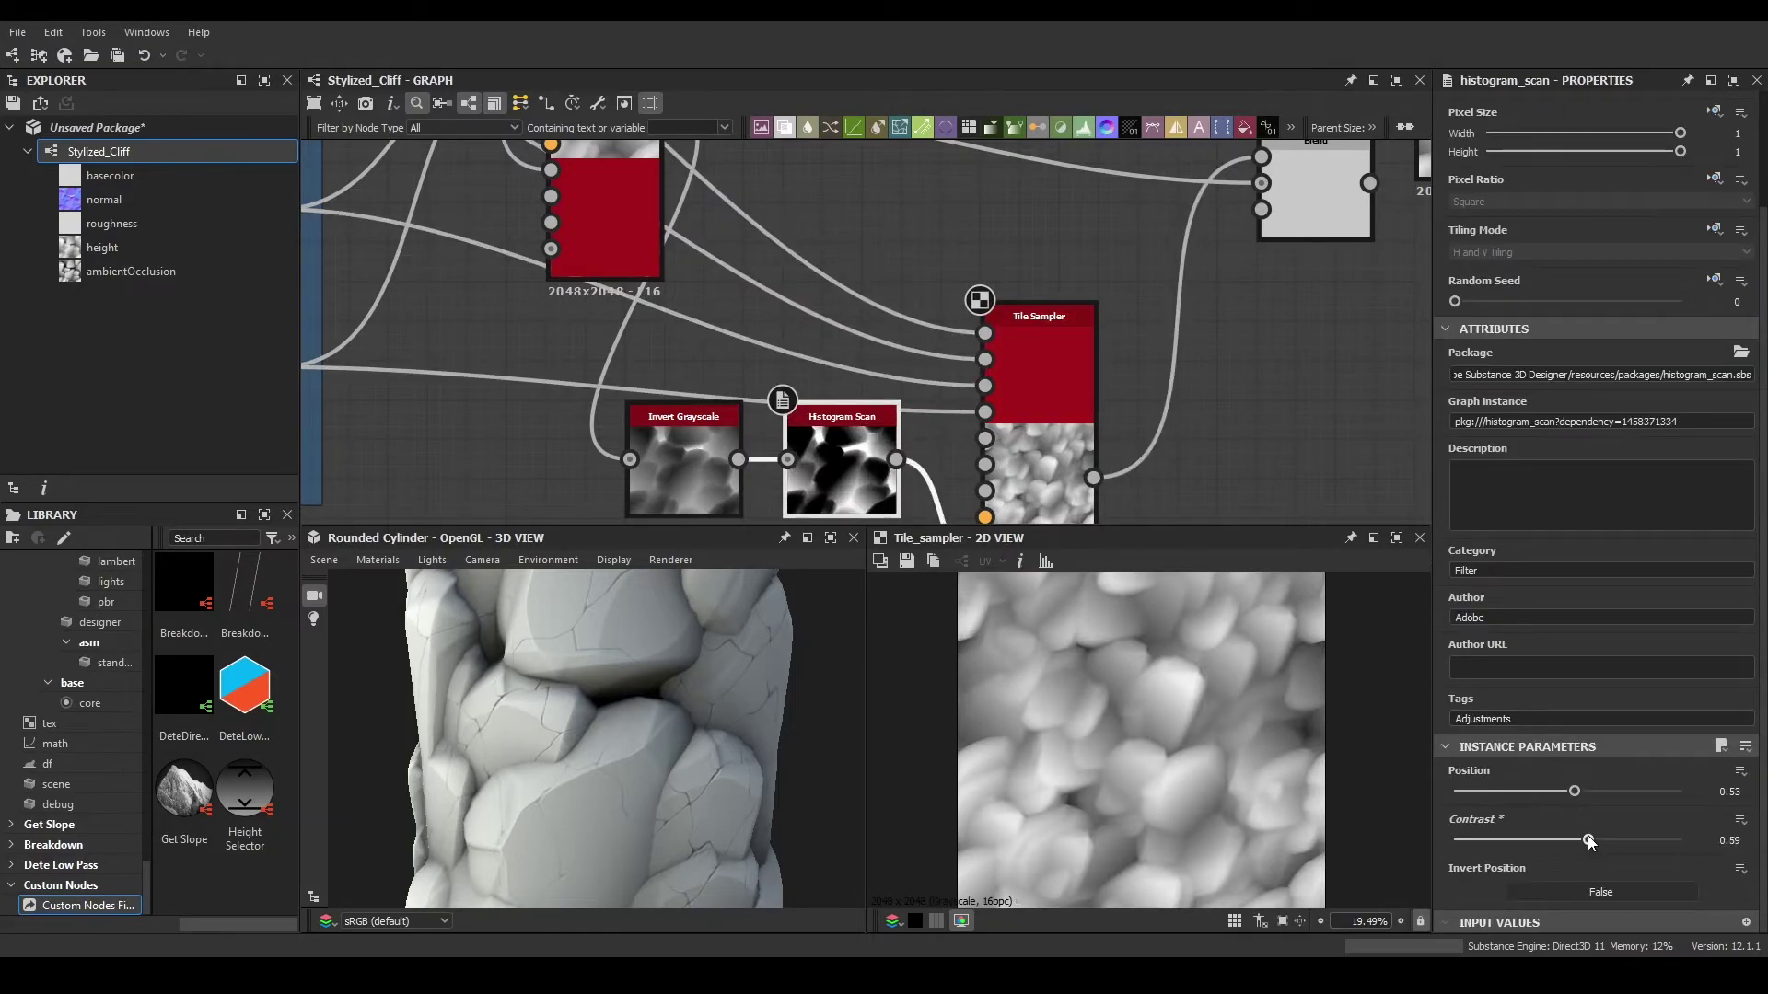
click(1067, 440)
click(582, 179)
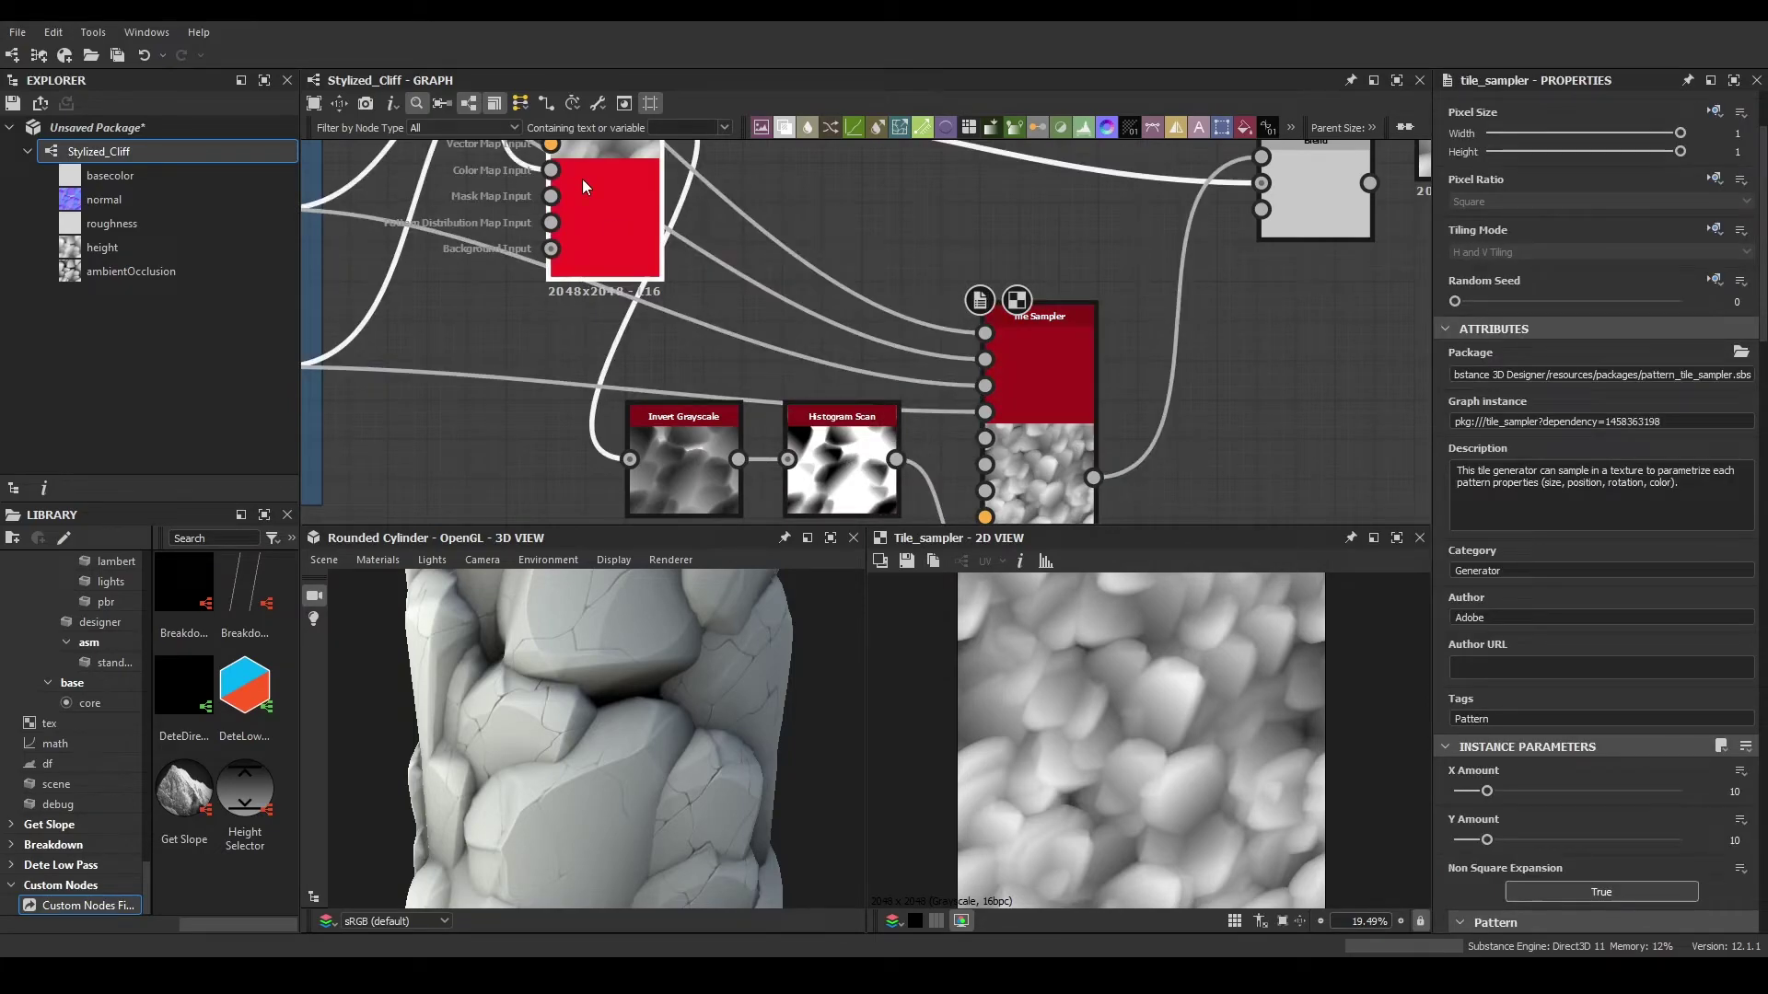
middle_drag(661, 260, 683, 279)
scroll(683, 279, down, 2)
click(831, 411)
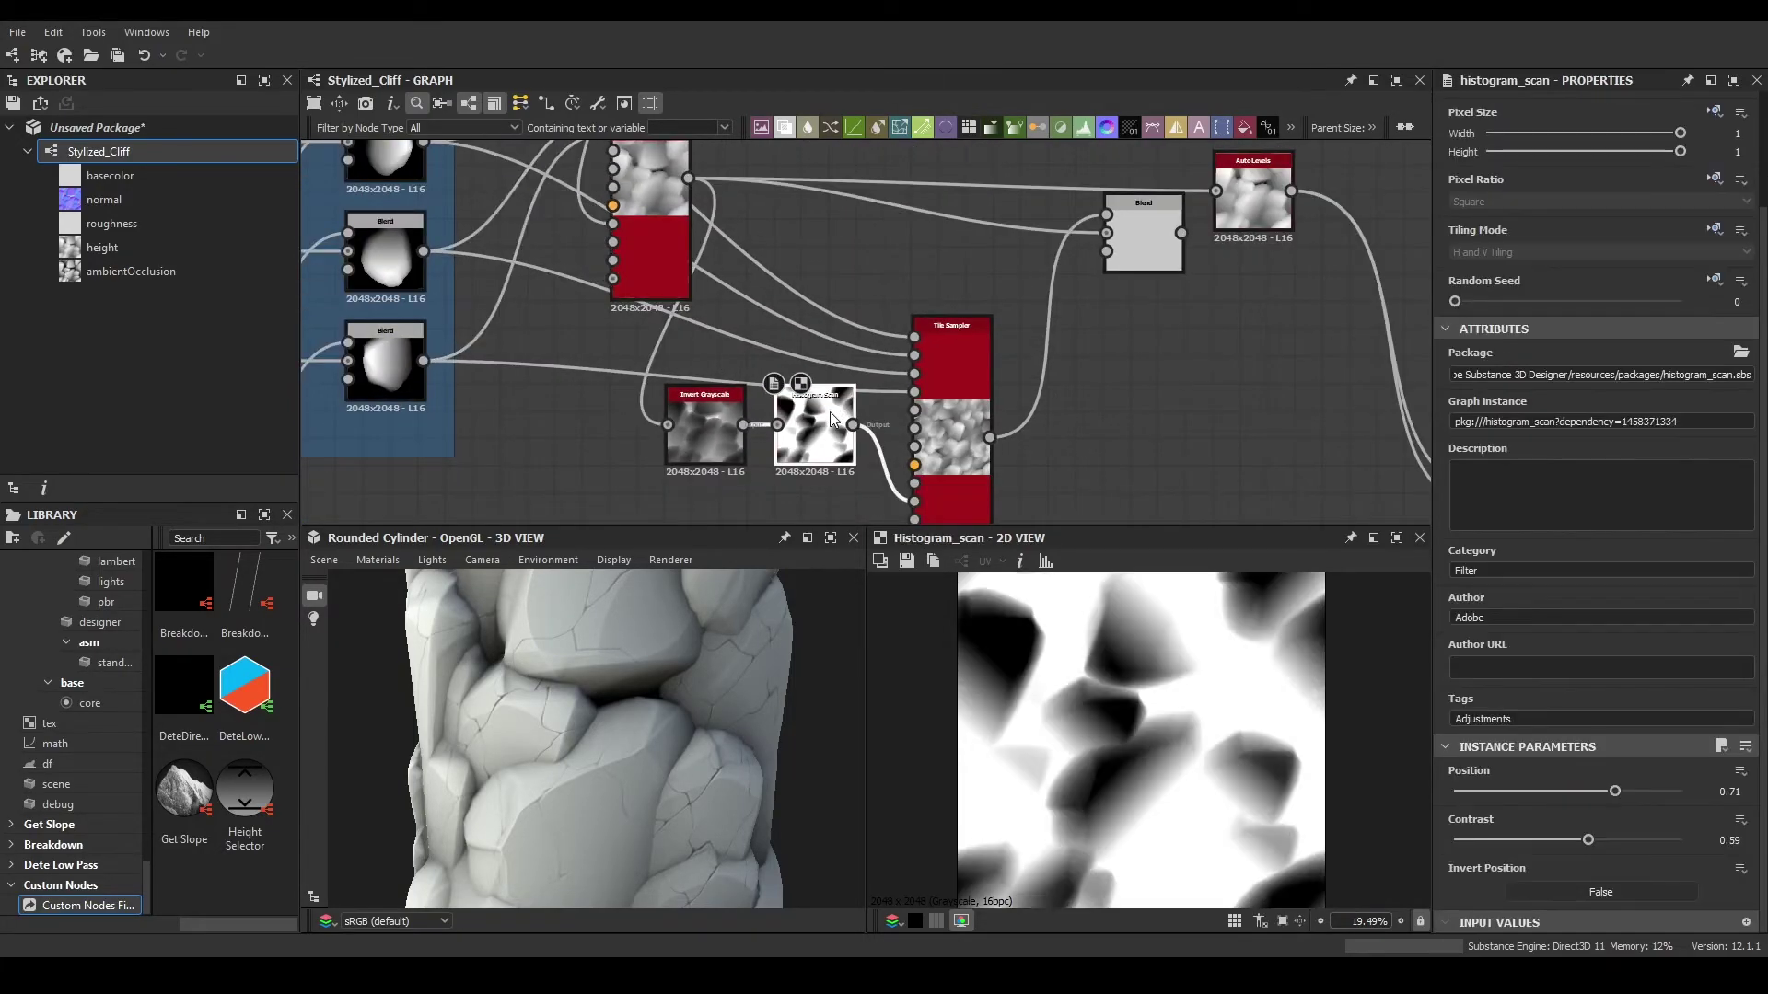
click(681, 427)
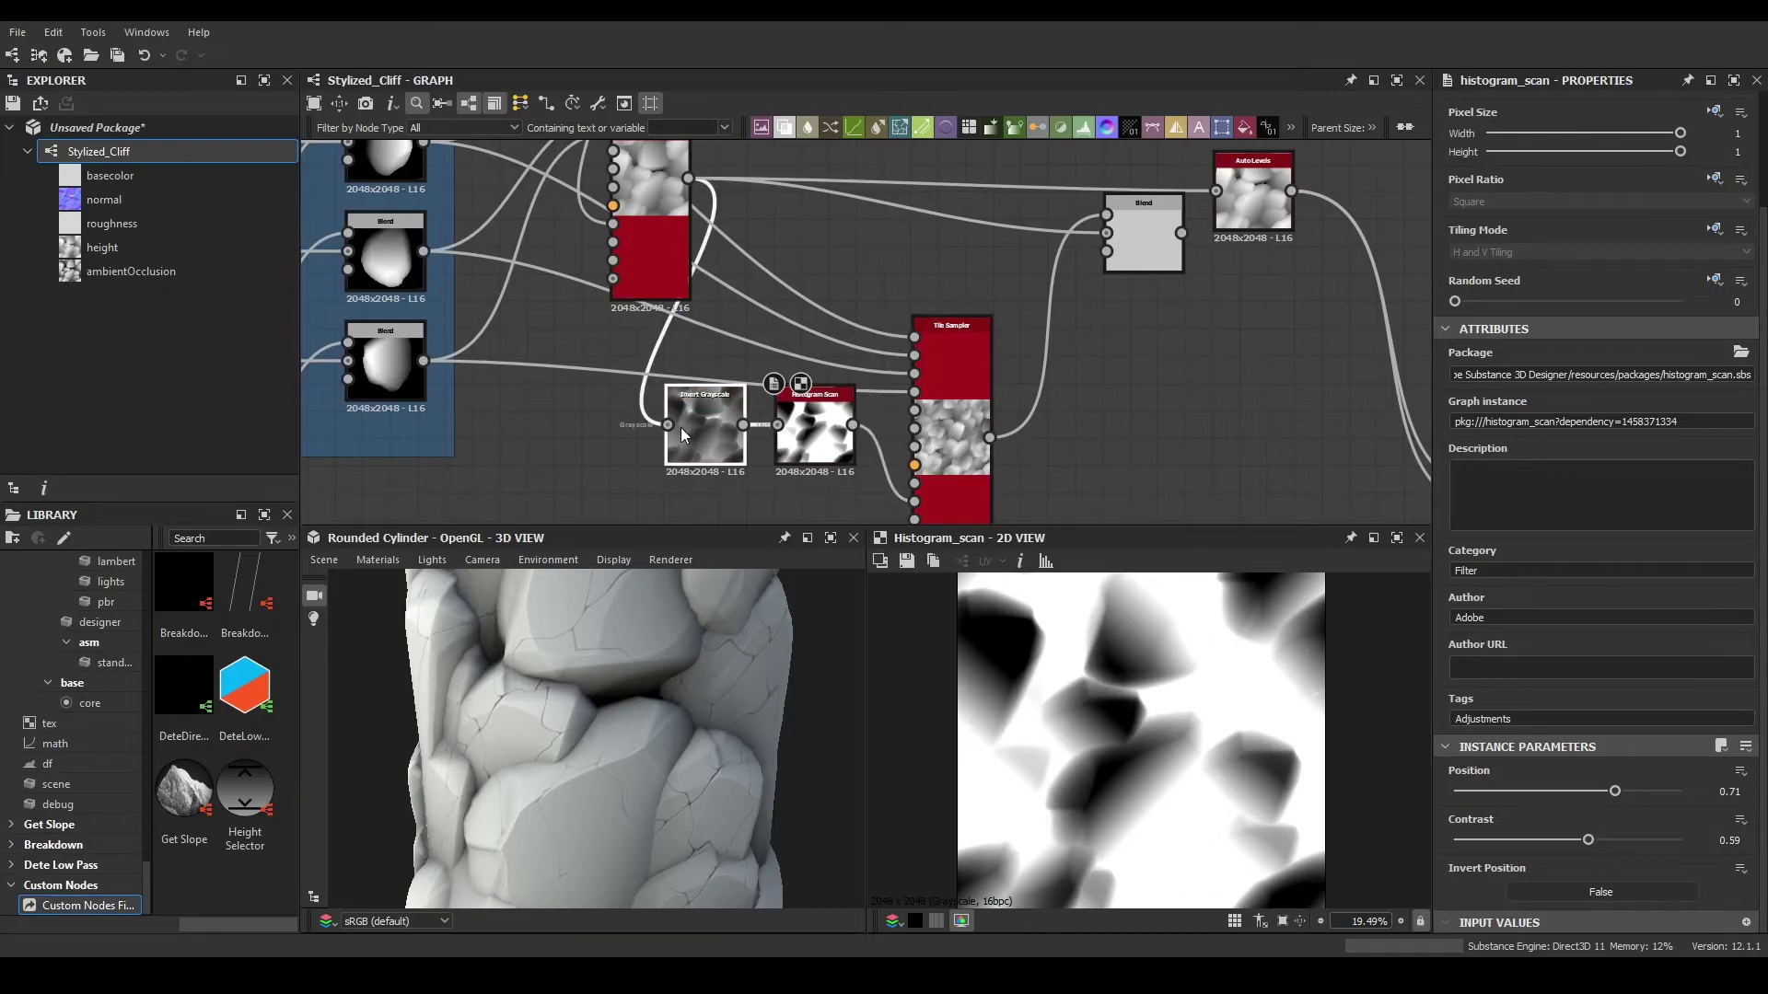
middle_drag(643, 254, 706, 341)
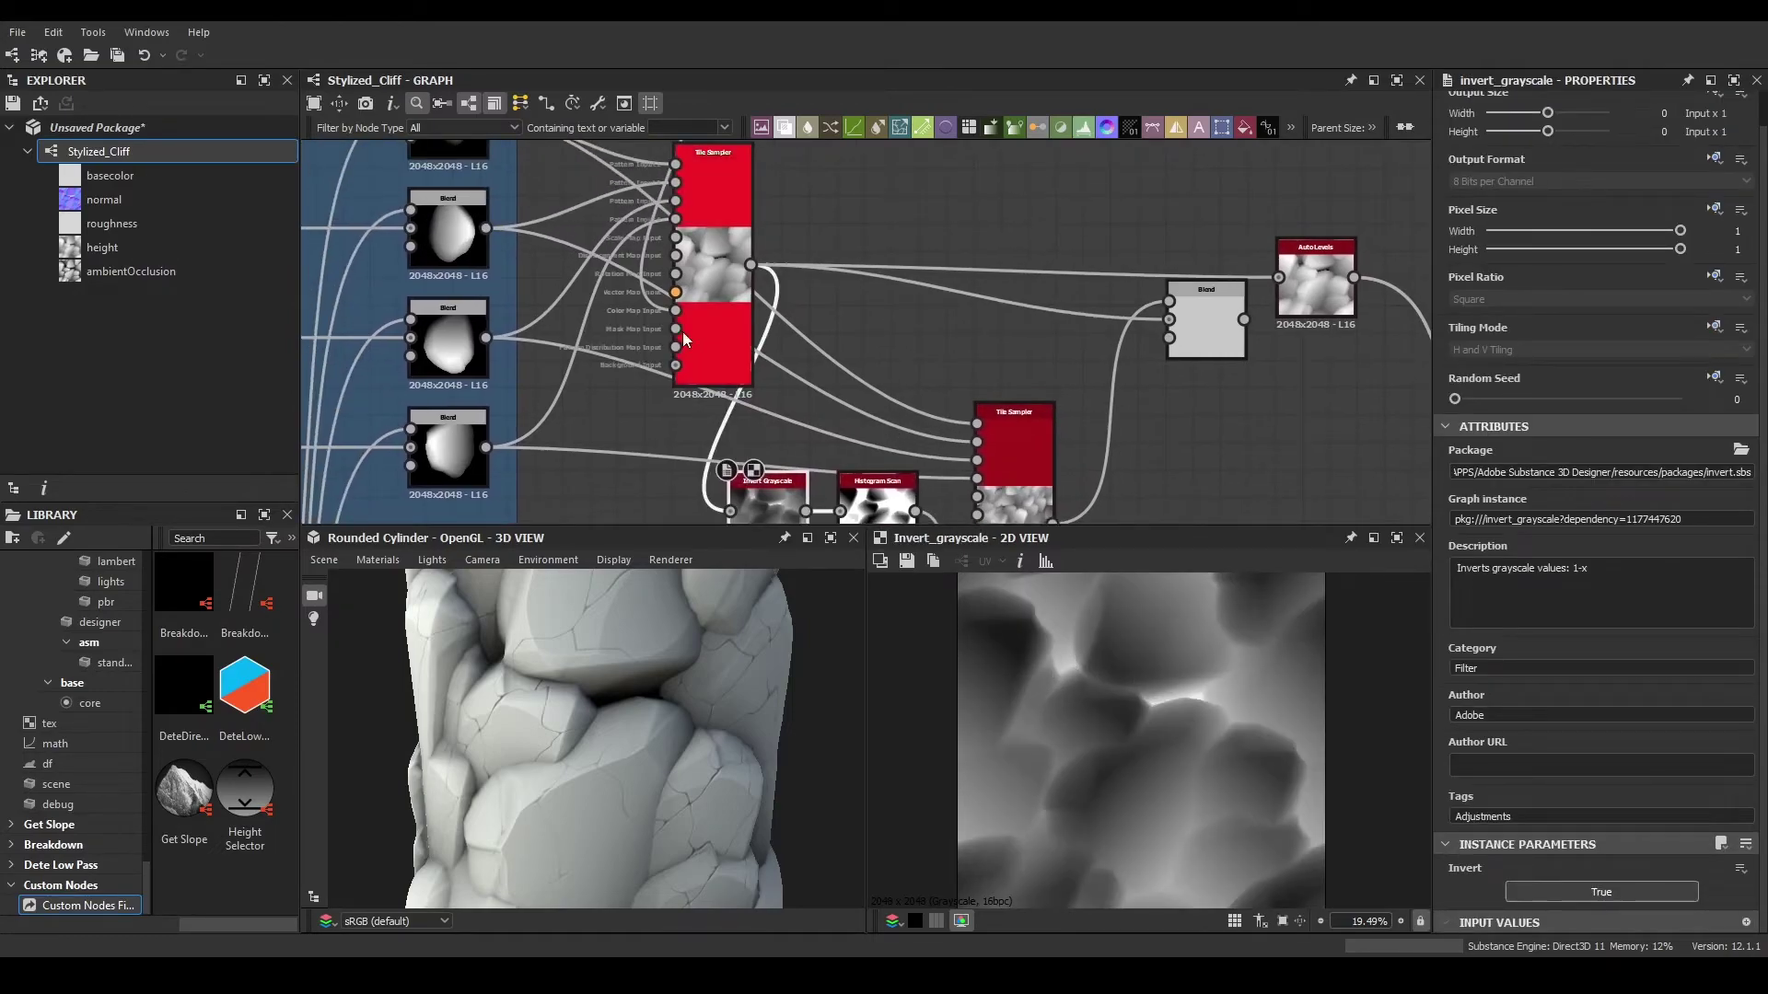
double_click(679, 308)
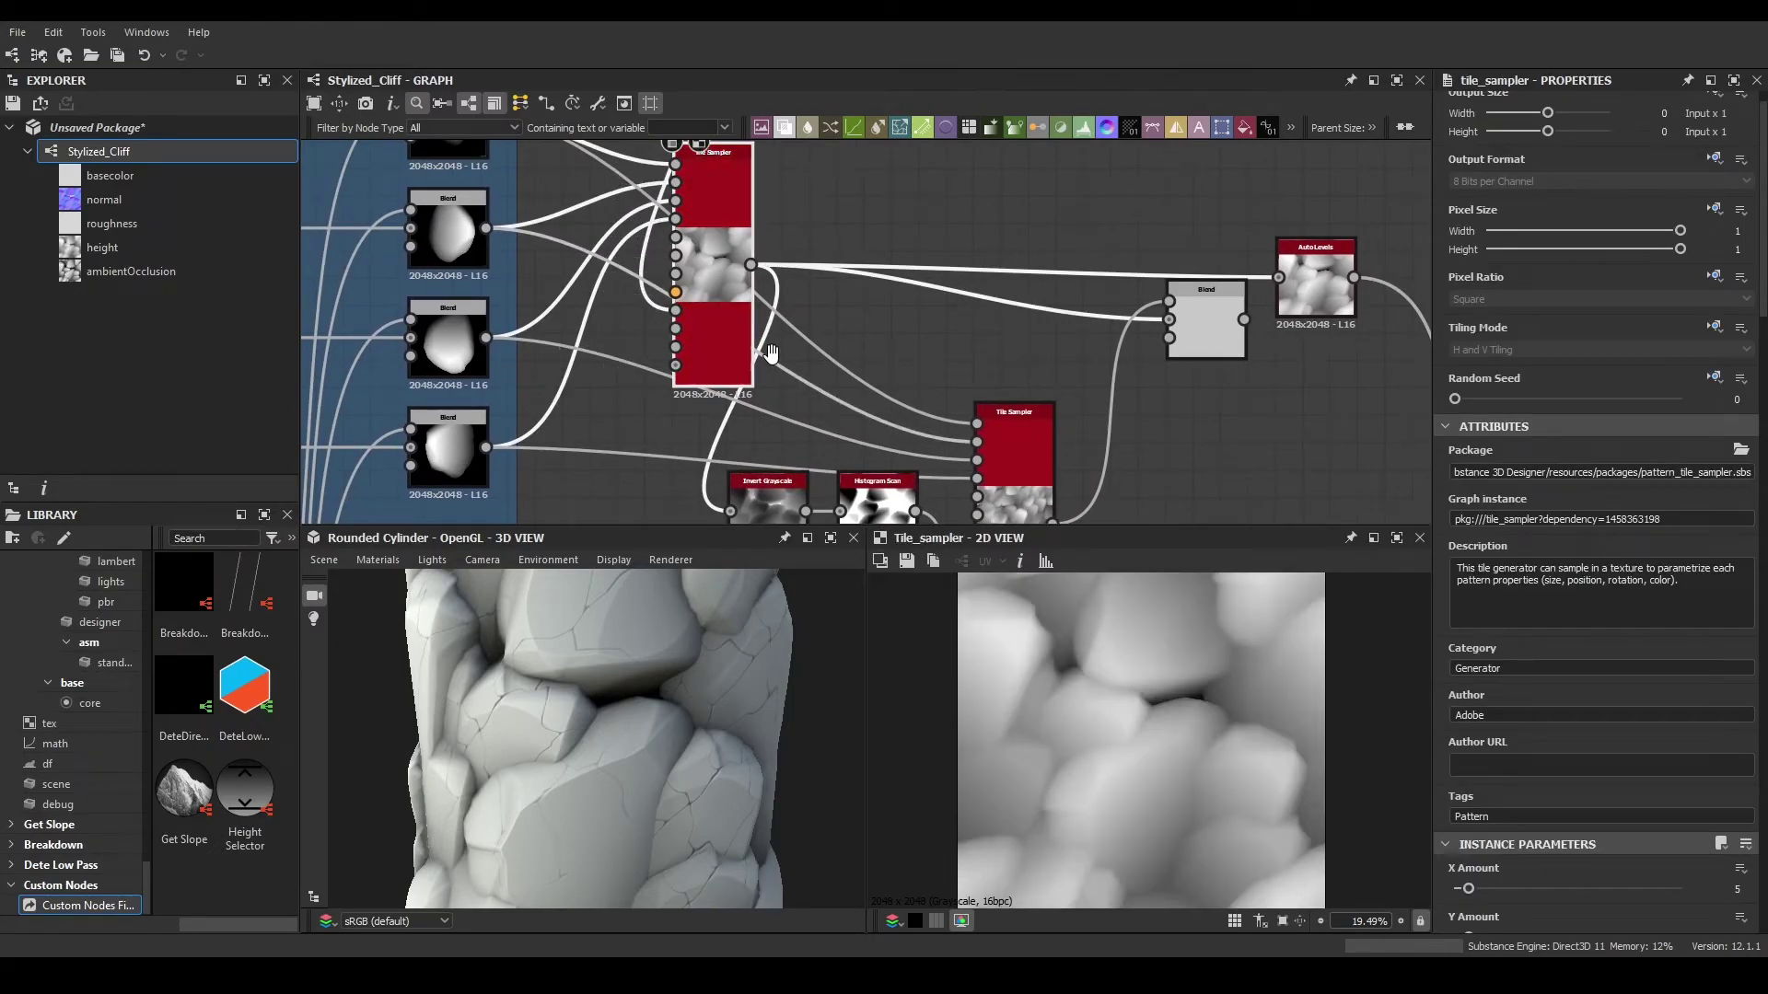
middle_drag(782, 503, 777, 459)
- Set the copied Tile Sampler's Mask Map Threshold to 0.57 so its rocks are limited to the masked gaps
click(777, 459)
middle_drag(981, 399, 937, 384)
click(937, 384)
scroll(1559, 704, down, 20)
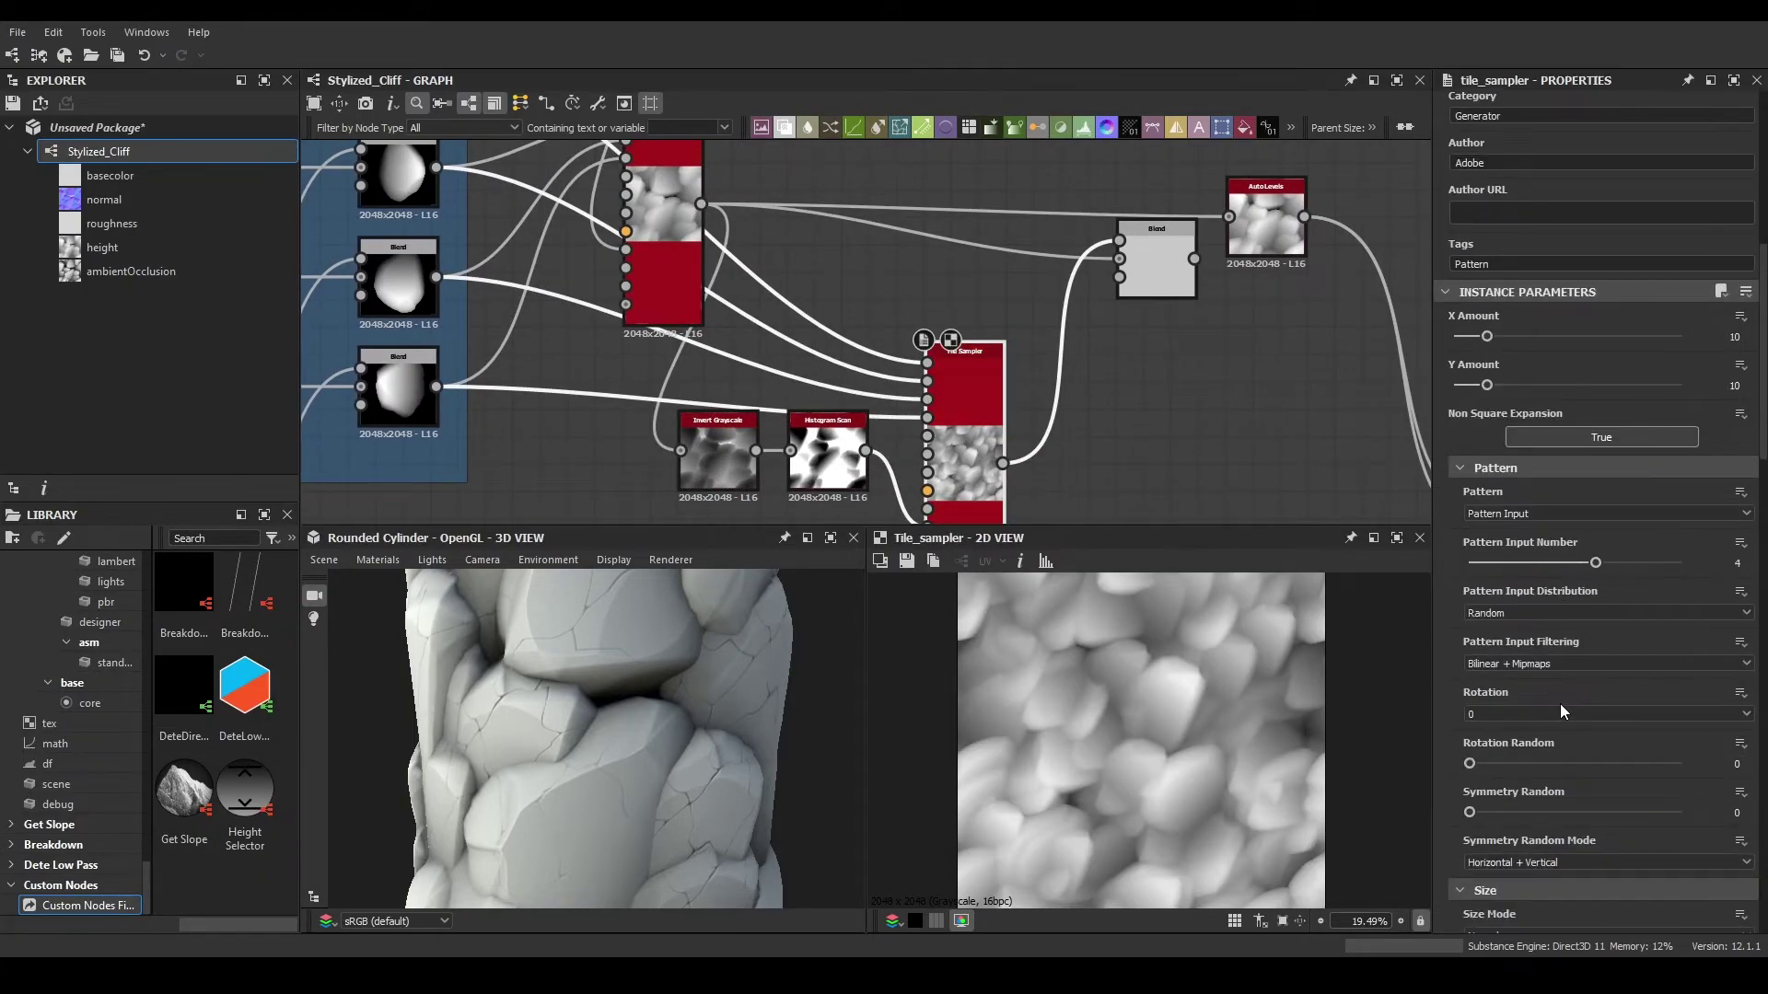
scroll(1536, 709, down, 5)
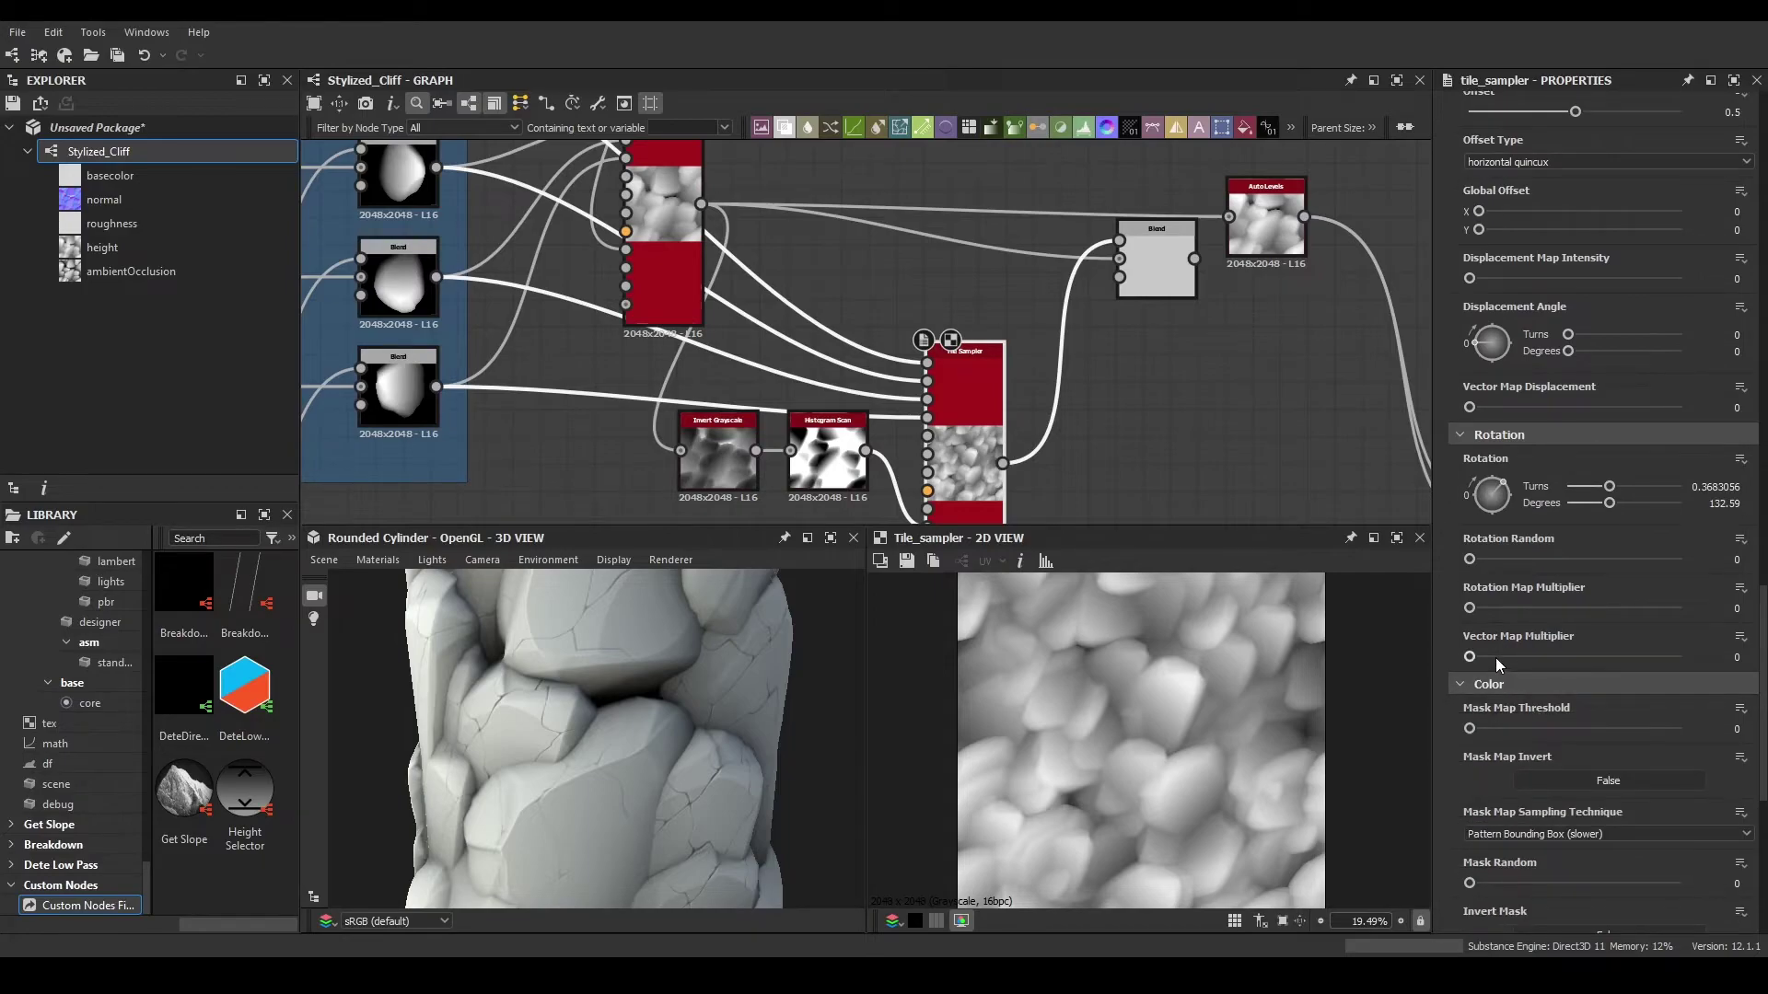
drag(1472, 732, 1592, 731)
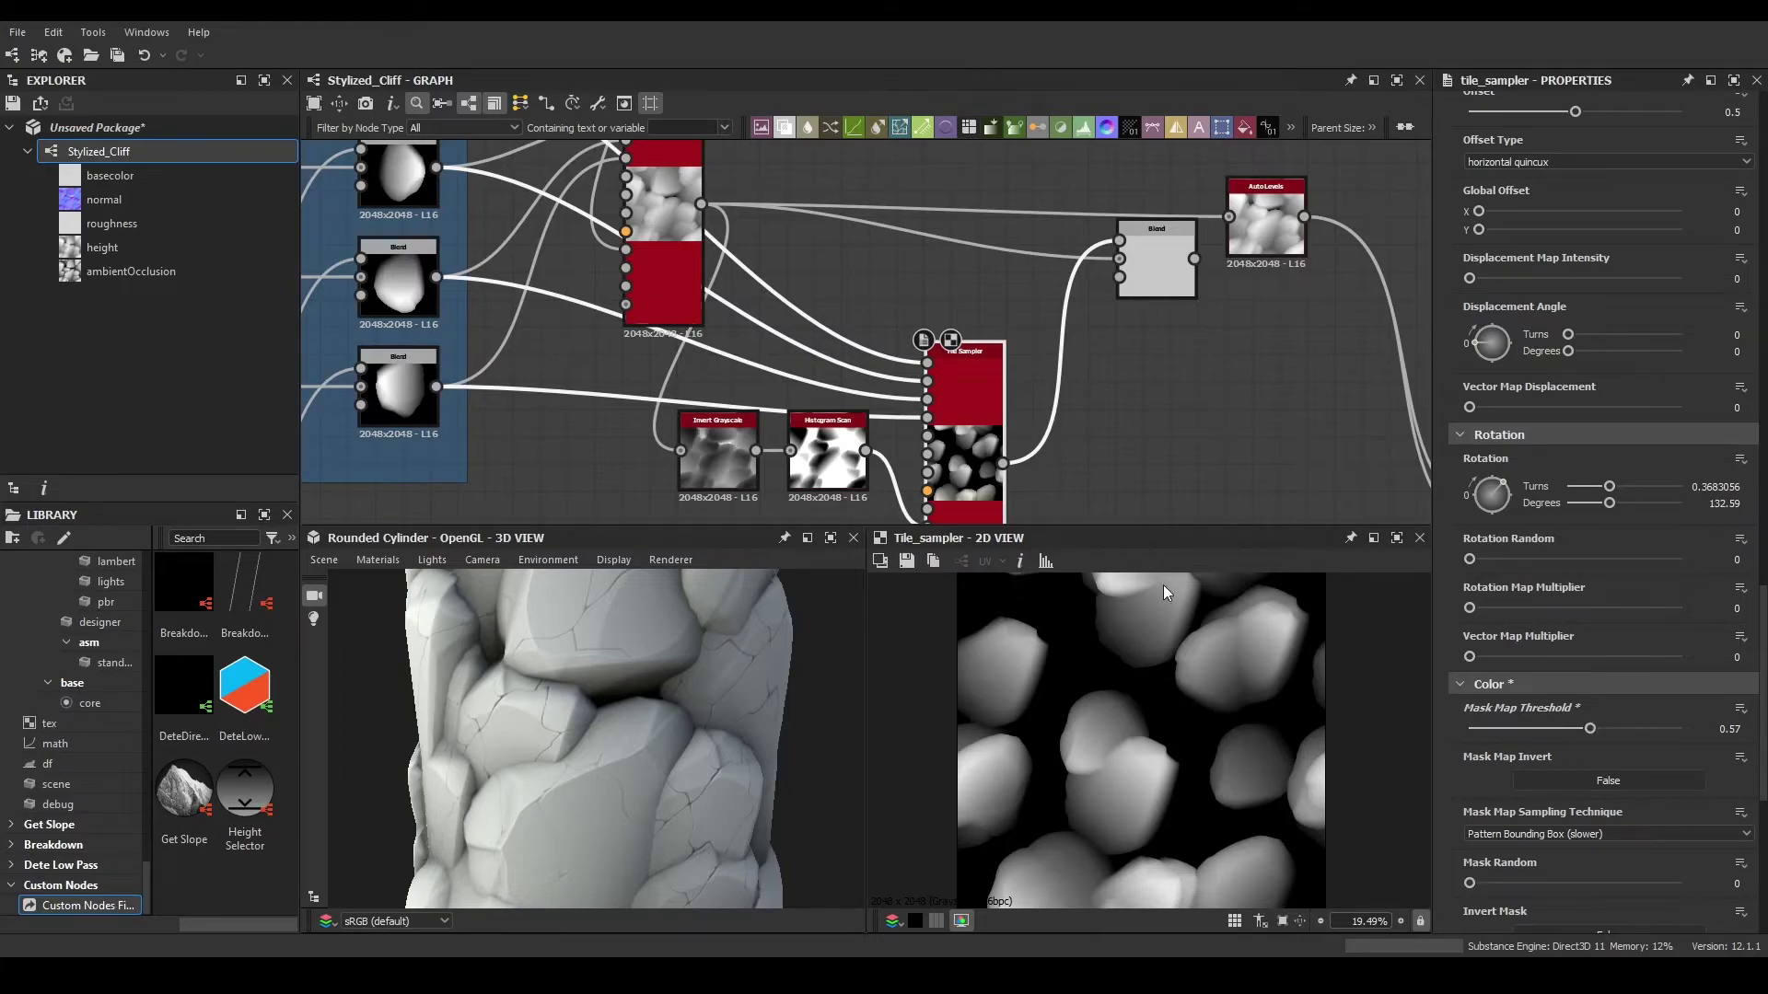
- Compare the first and copied Tile Sampler outputs with the Histogram Scan mask
click(669, 240)
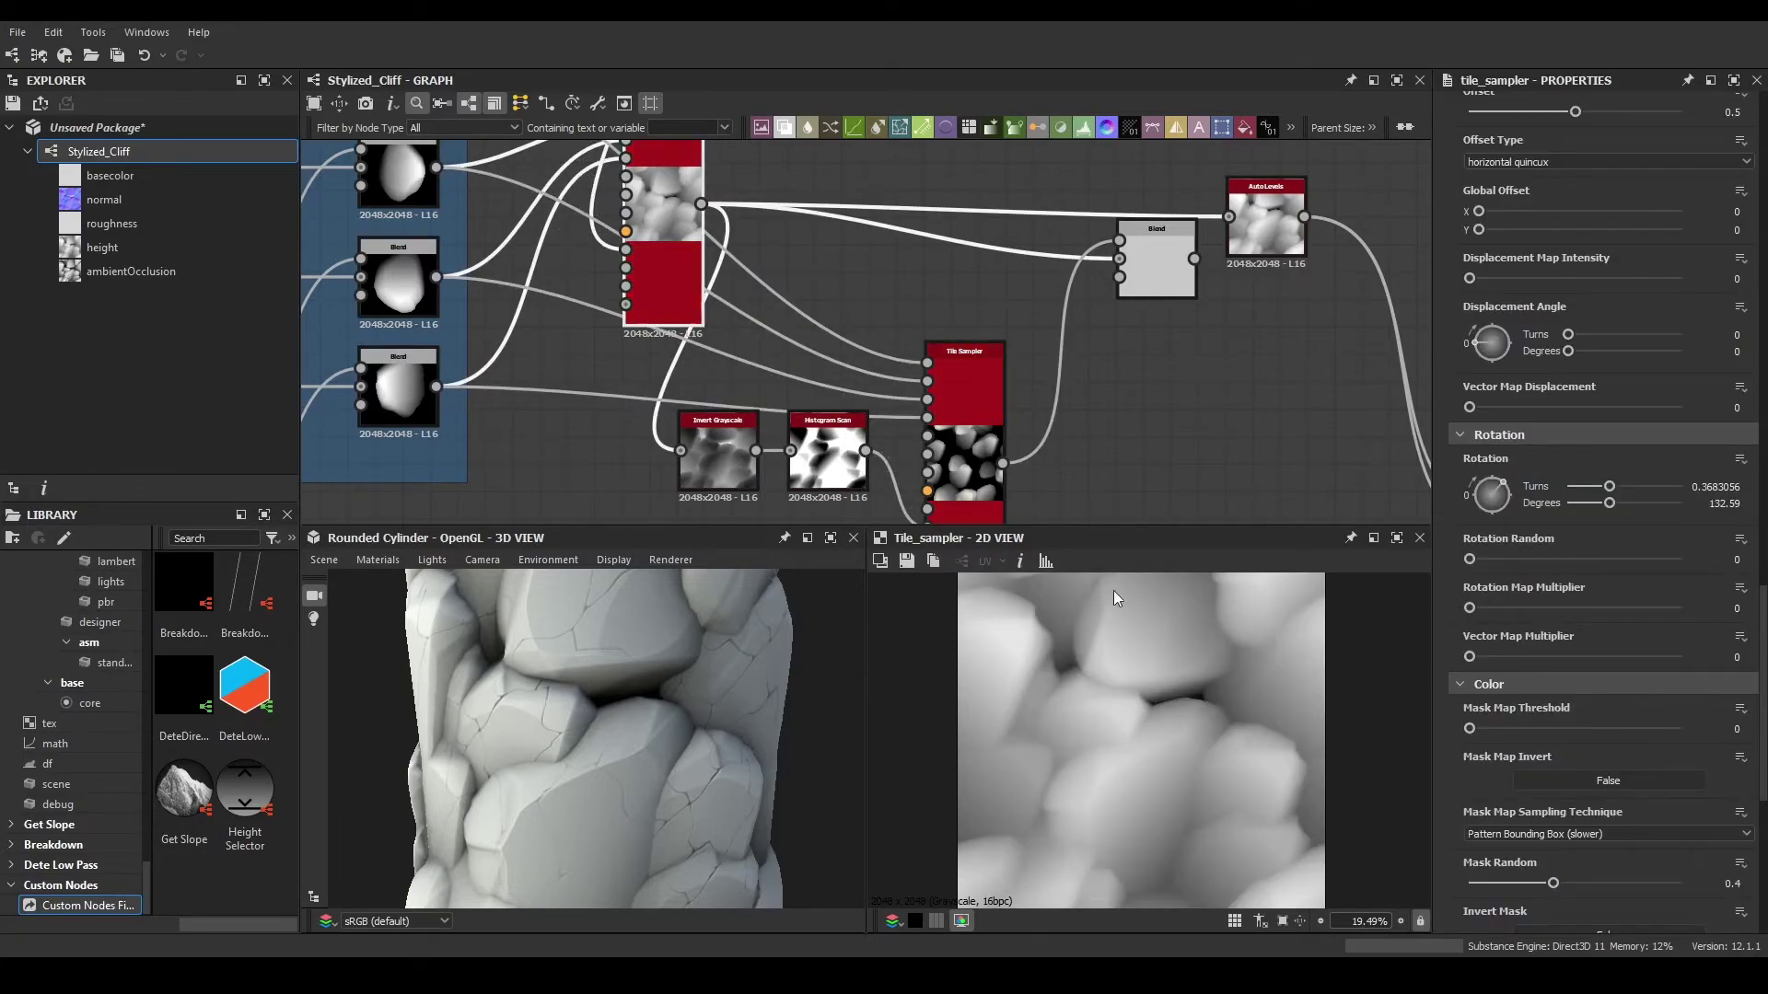
click(965, 377)
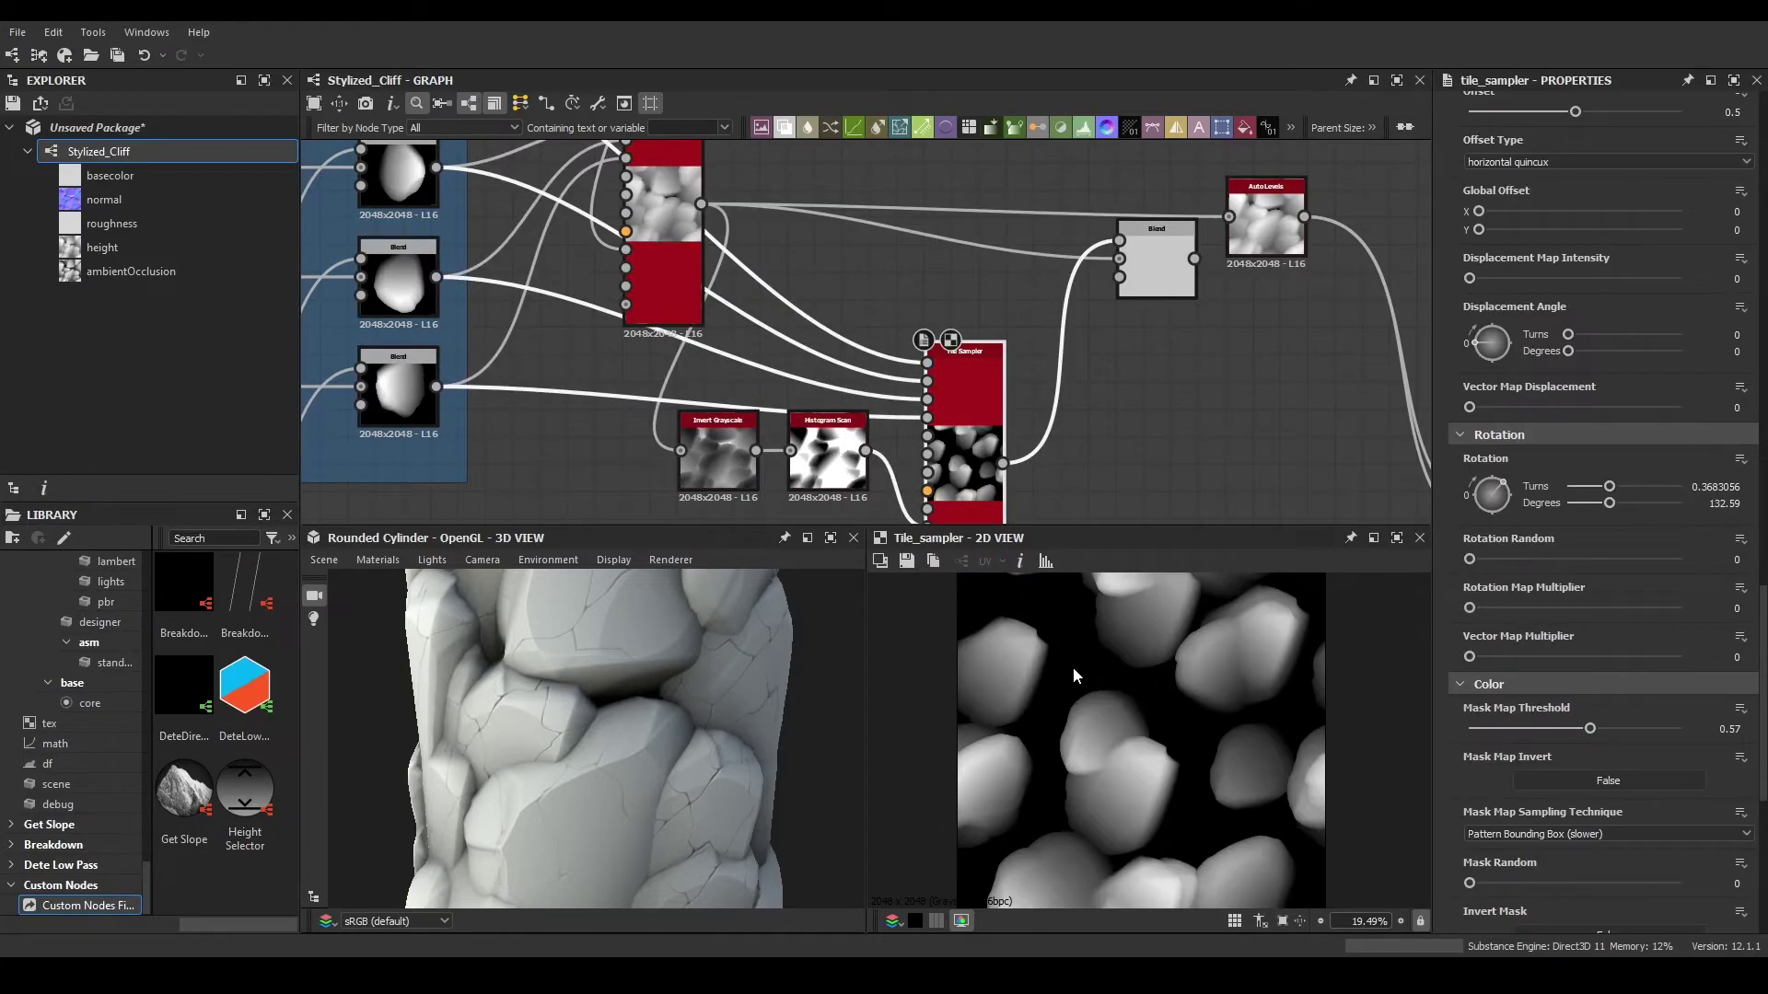
click(821, 429)
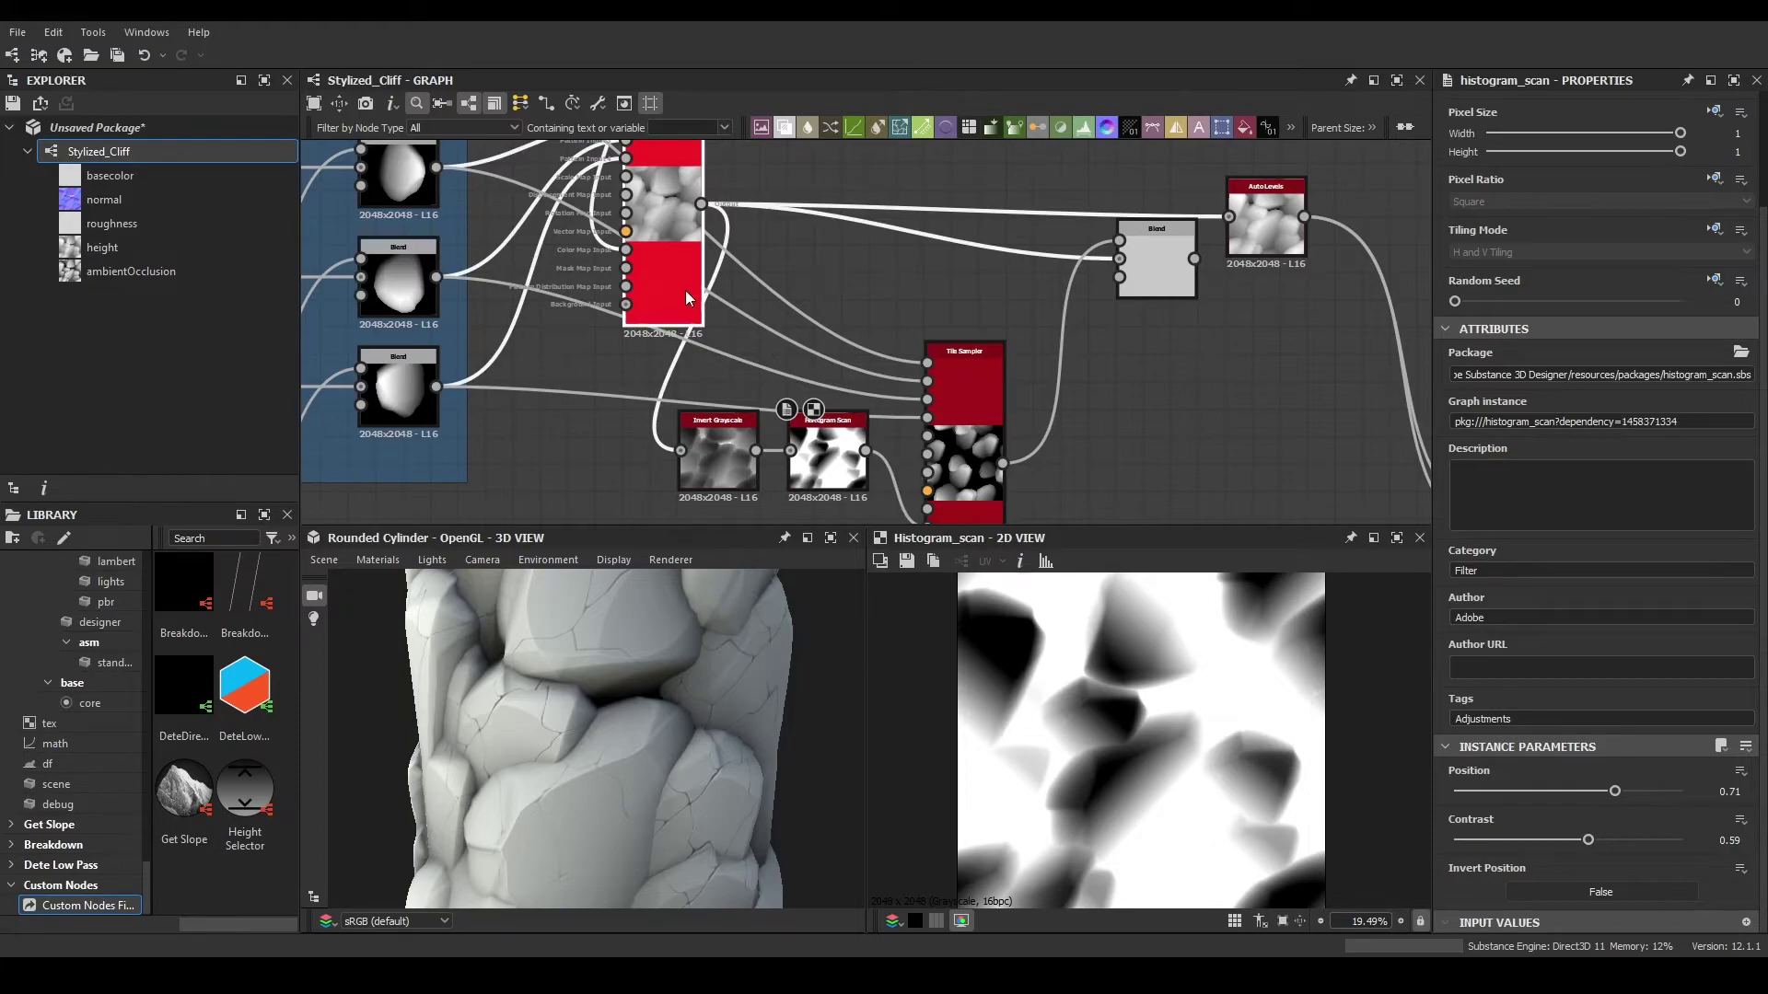
- Set the copied Tile Sampler's X Amount and Y Amount to 15 for denser rocks
click(985, 411)
double_click(986, 412)
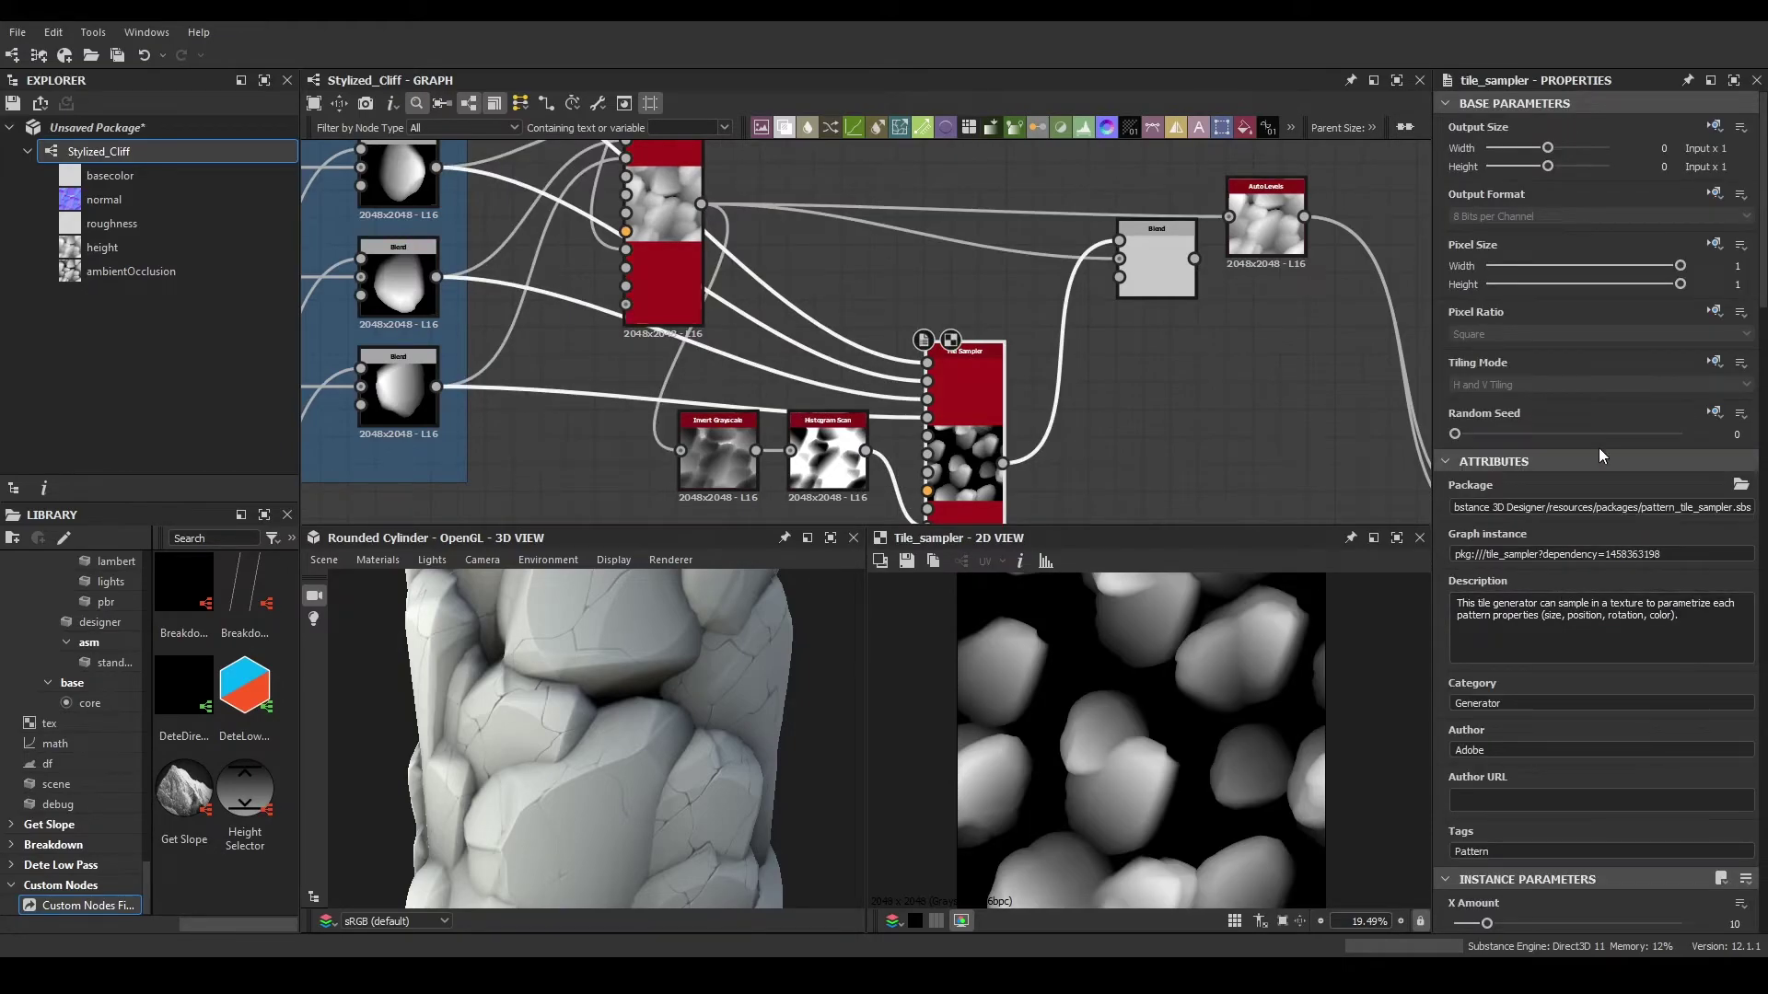
scroll(1590, 434, down, 5)
text(15)
key(Return)
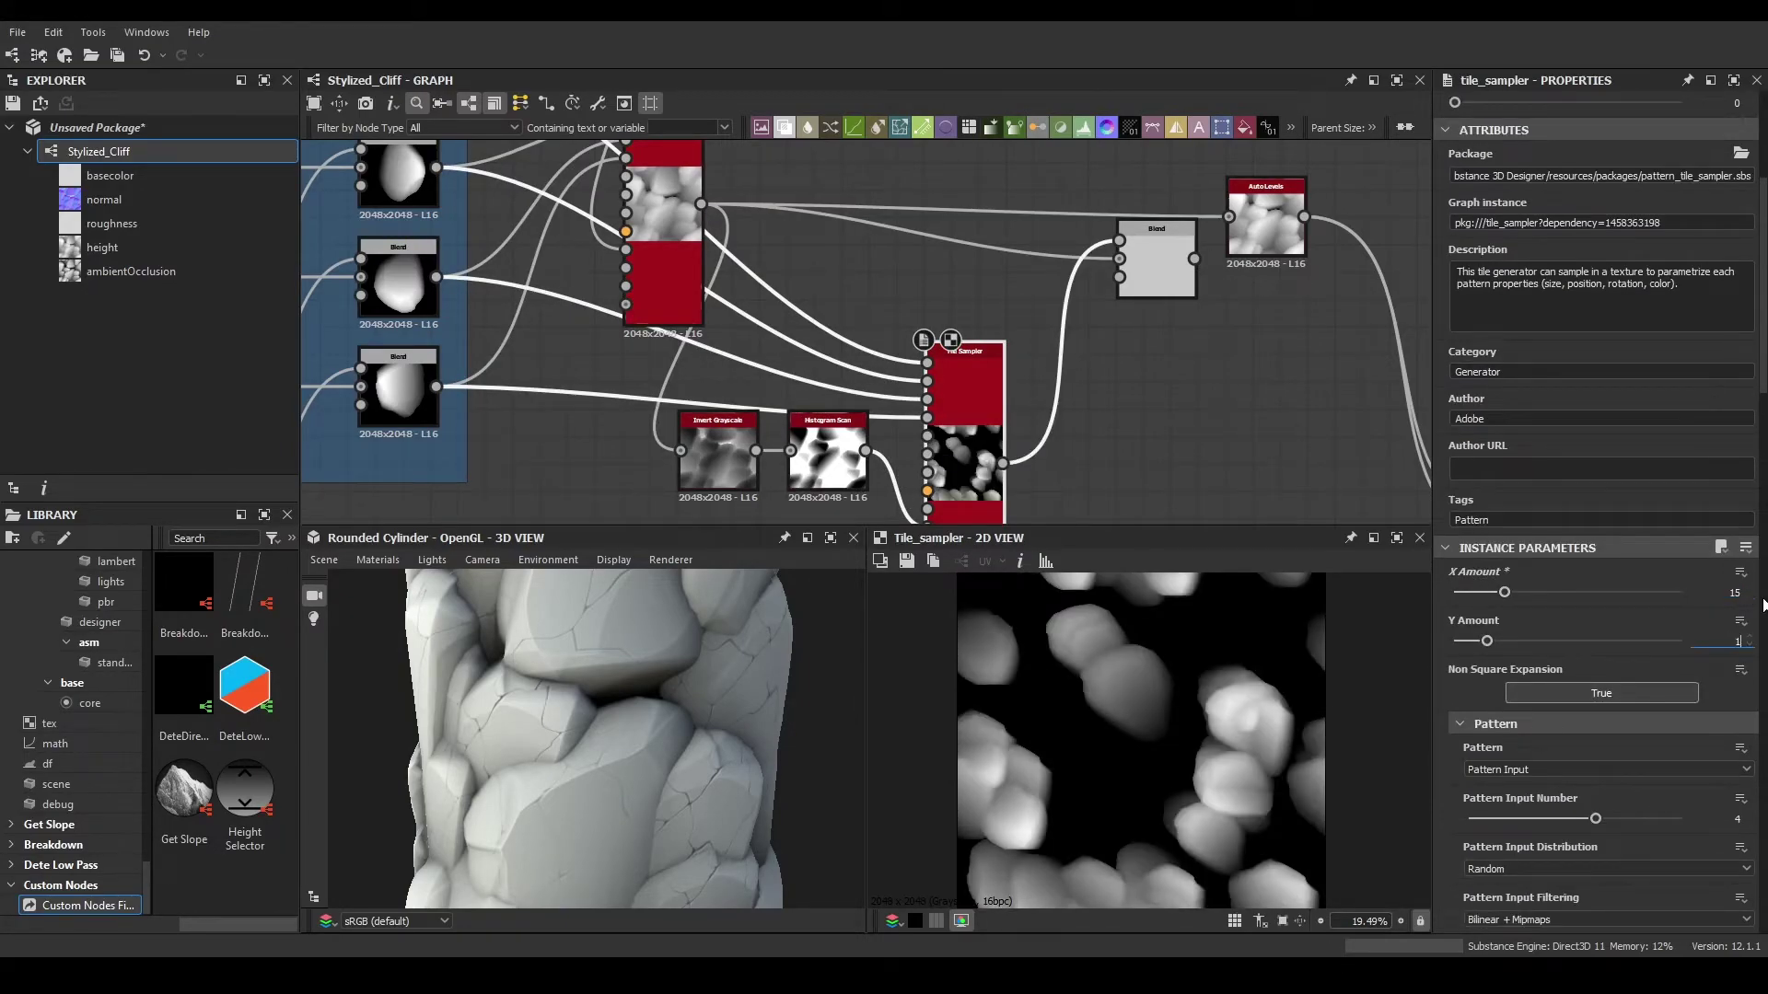
key(Tab)
text(15)
key(Return)
scroll(1521, 662, down, 8)
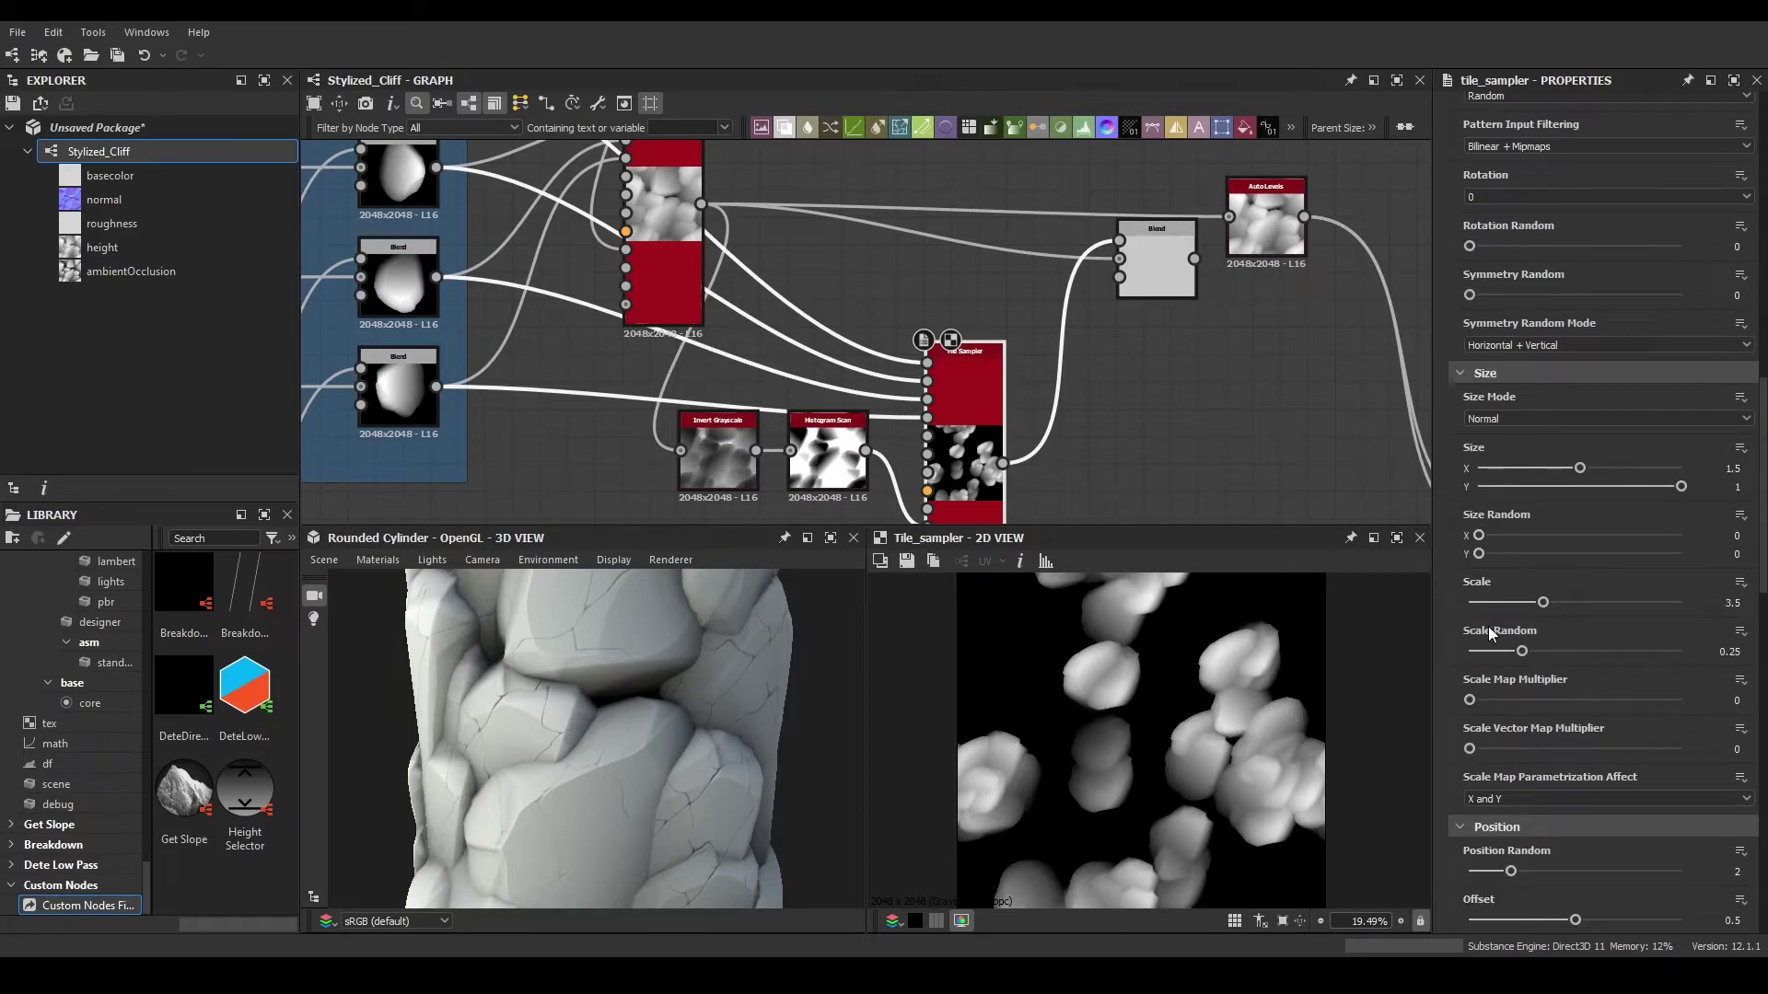
- Set the Histogram Scan's Contrast to 0.07 and Position to 0.65, previewing its mask
click(801, 465)
drag(1603, 791, 1471, 840)
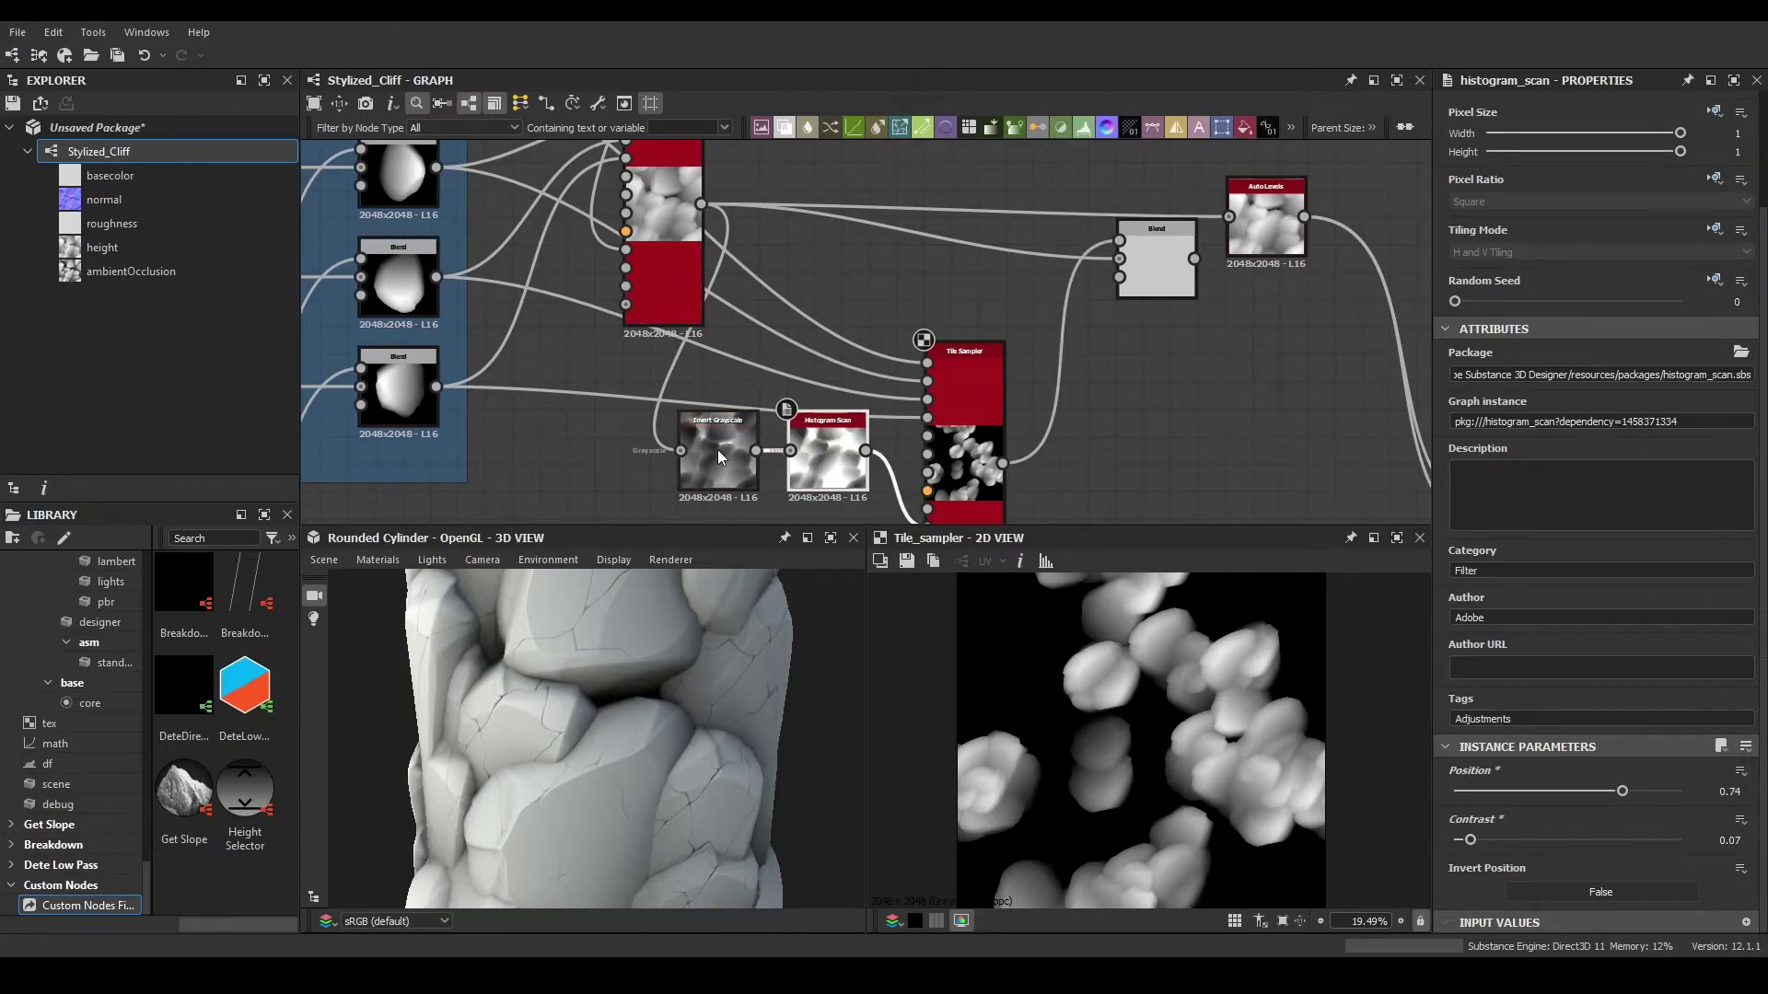
double_click(842, 465)
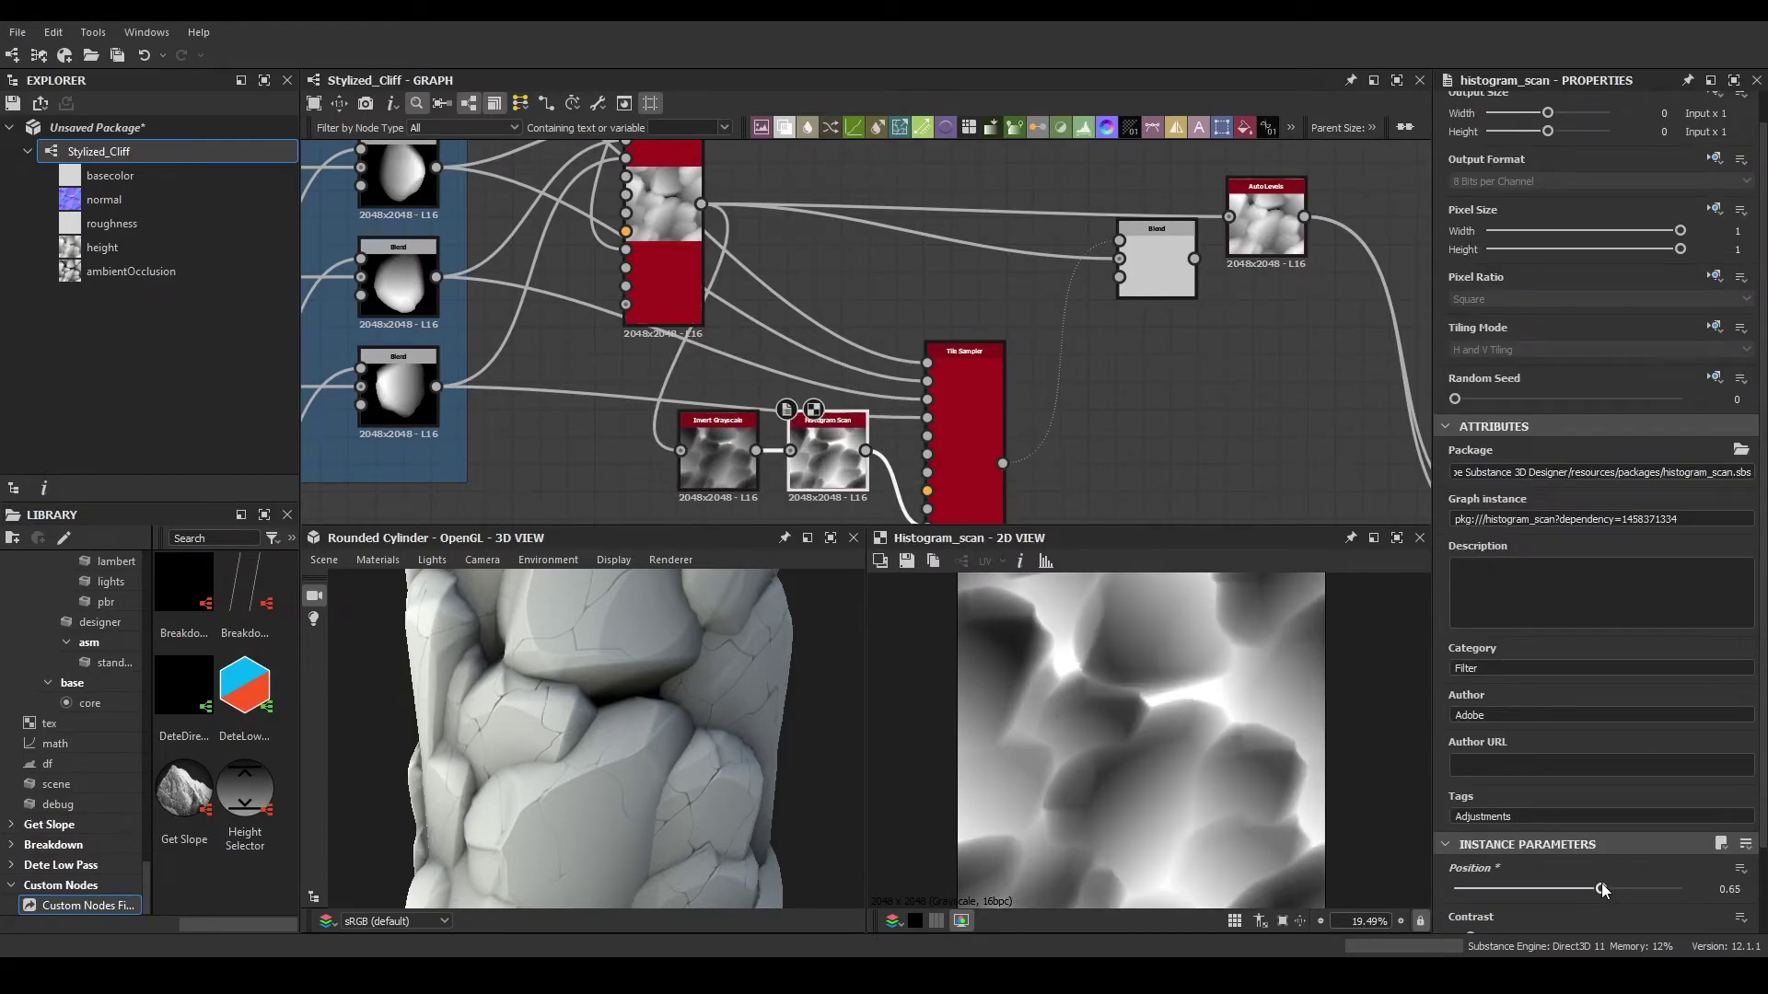
double_click(969, 456)
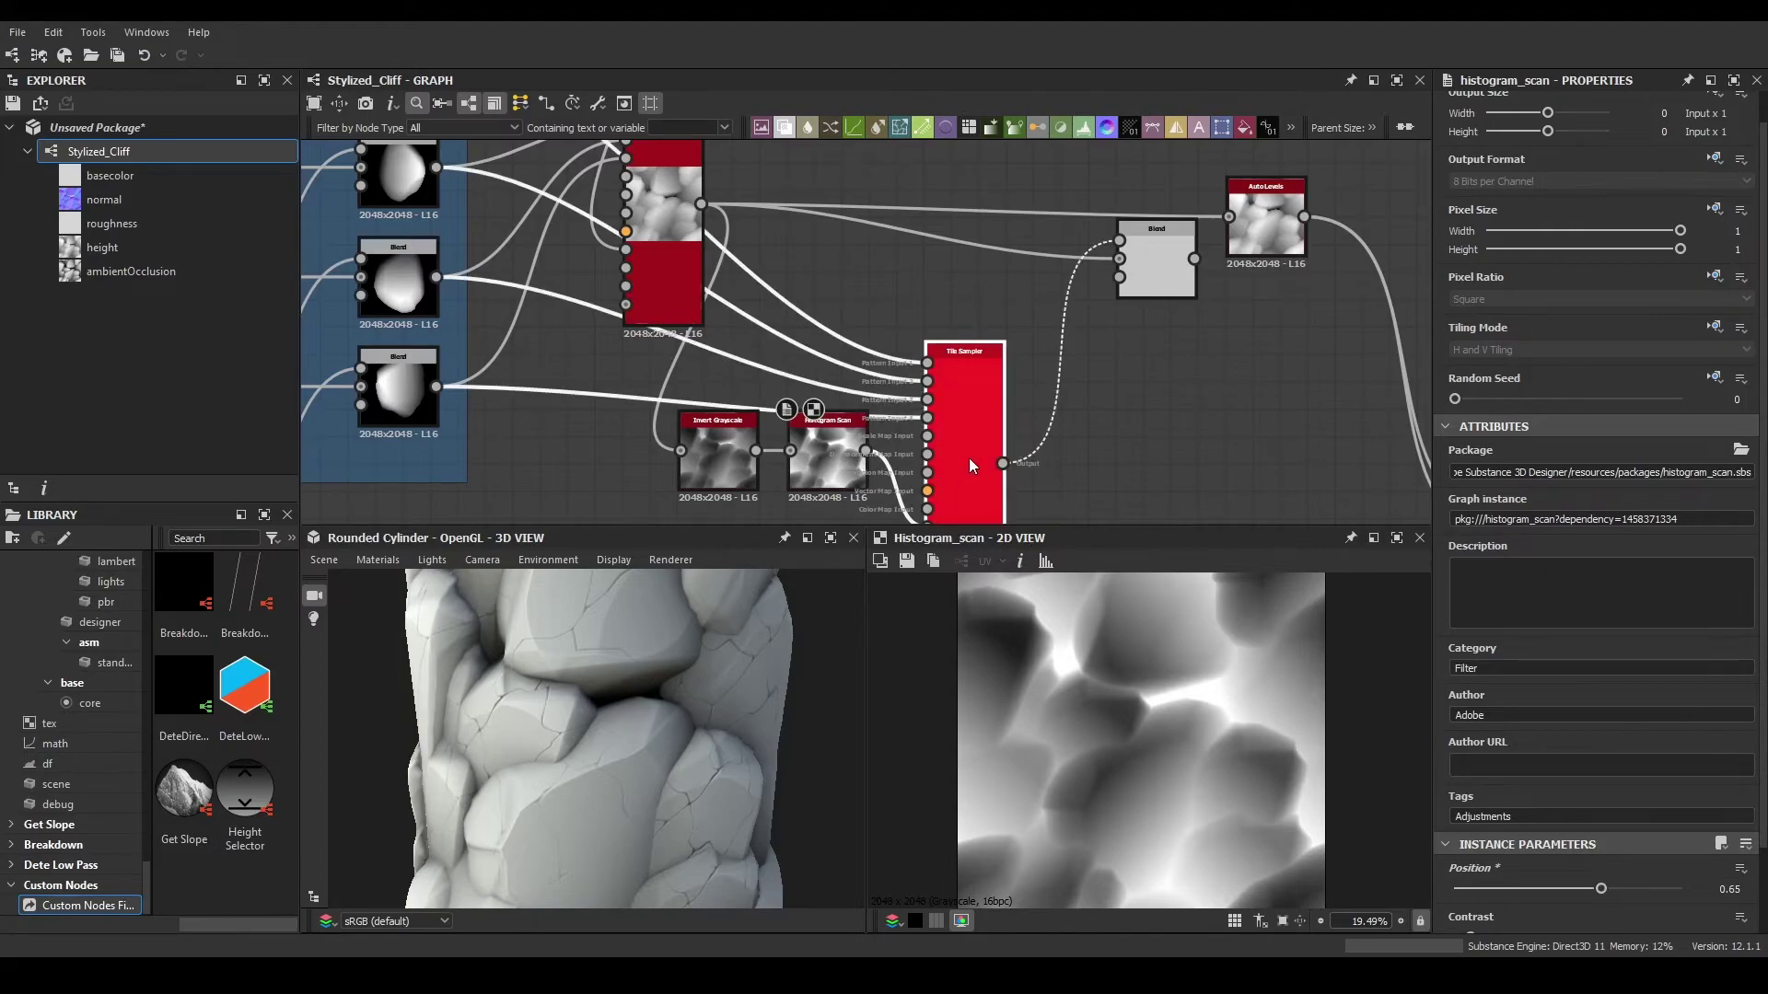
double_click(820, 483)
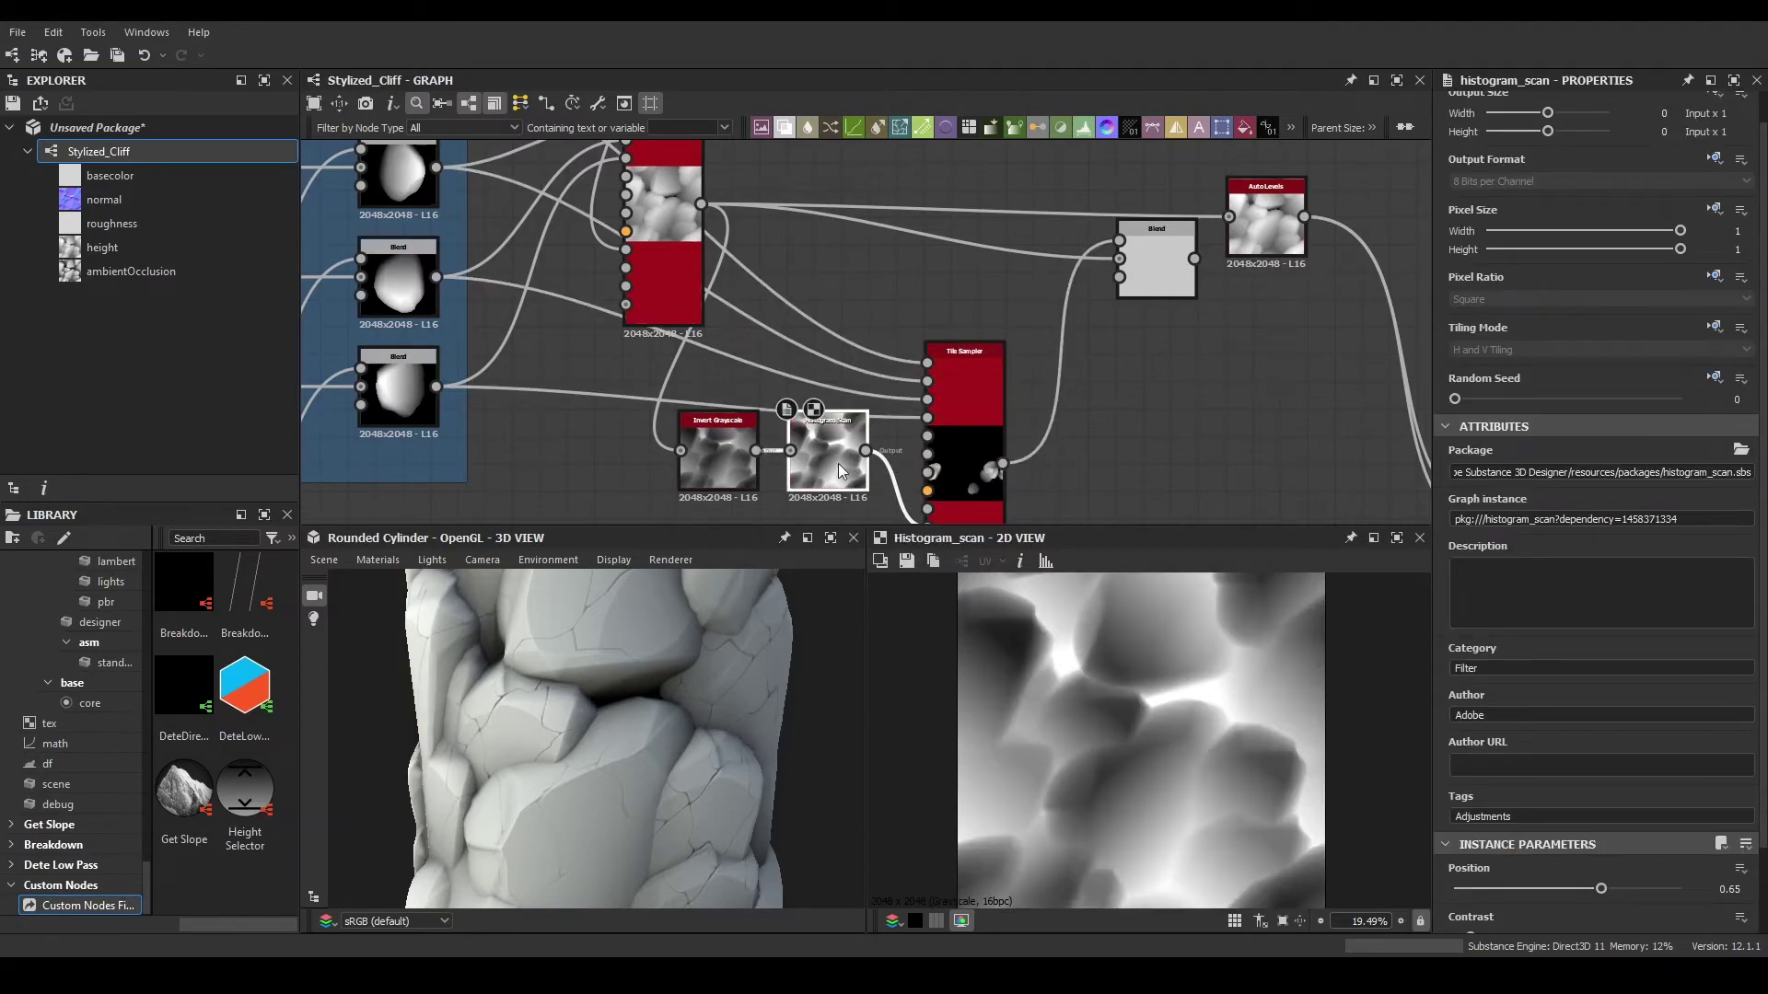
- Lower the copied Tile Sampler's Mask Map Threshold to 0.09 and preview its output
middle_drag(954, 445, 958, 412)
click(958, 411)
scroll(1571, 643, down, 10)
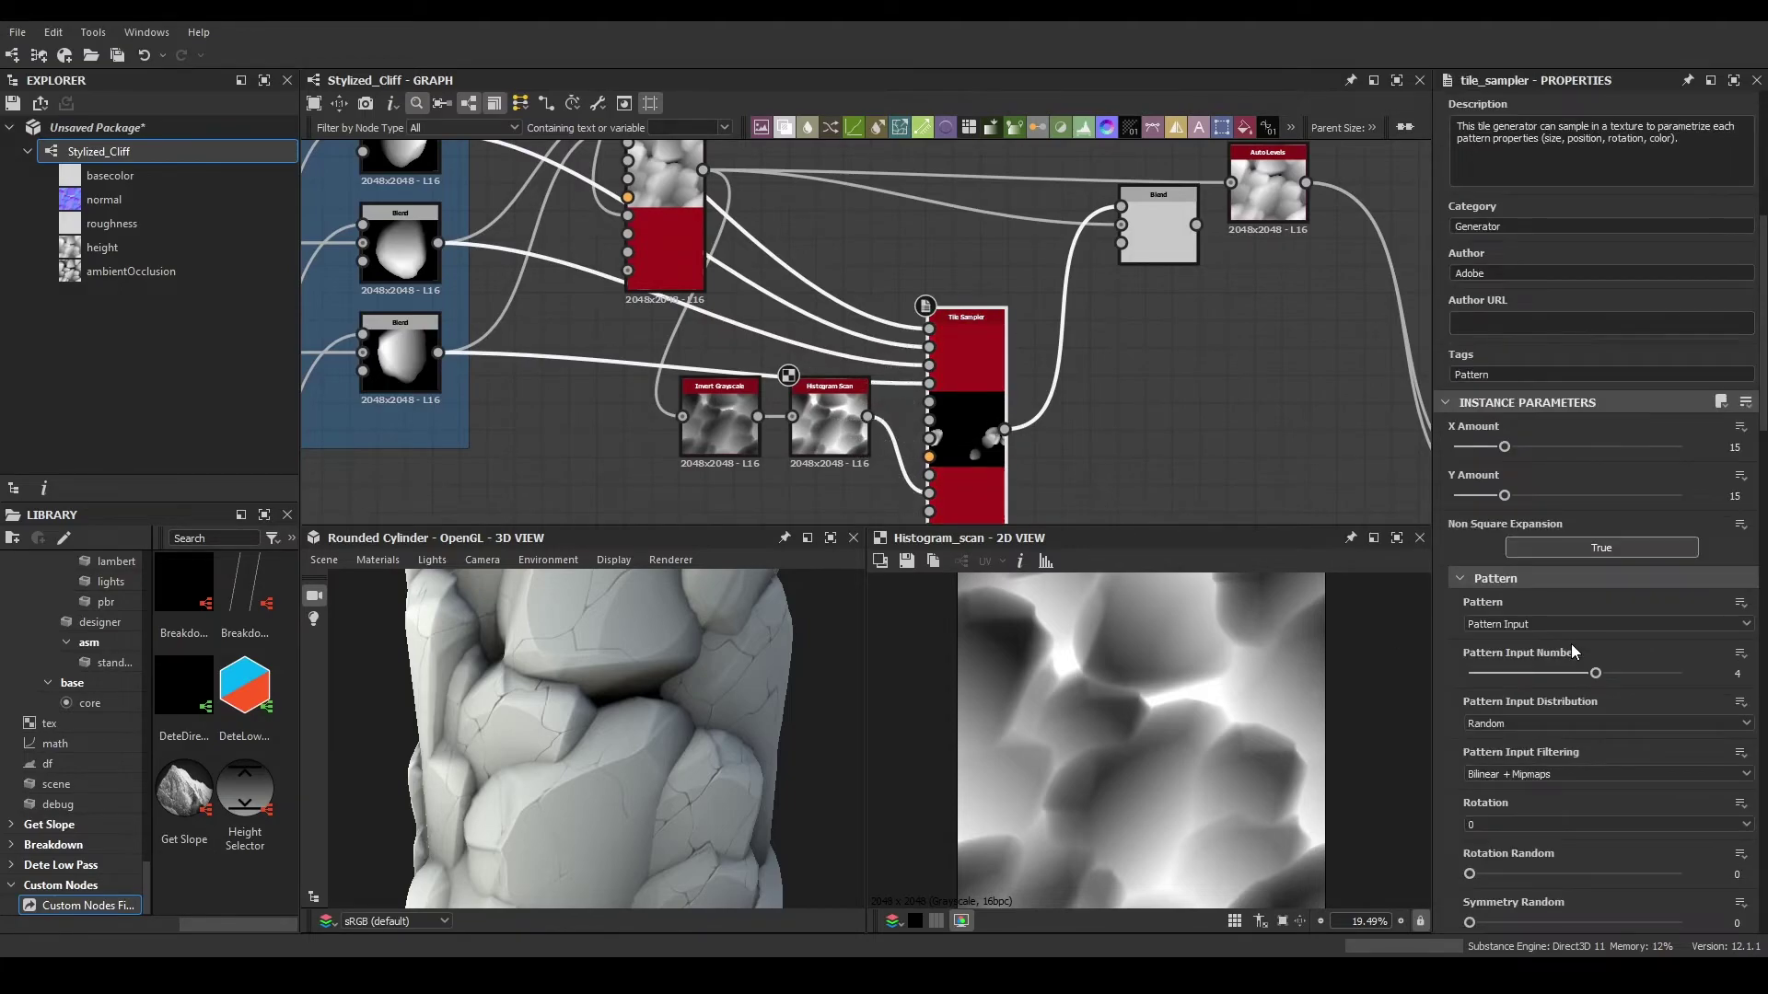
scroll(1570, 641, down, 10)
drag(1590, 618, 1488, 610)
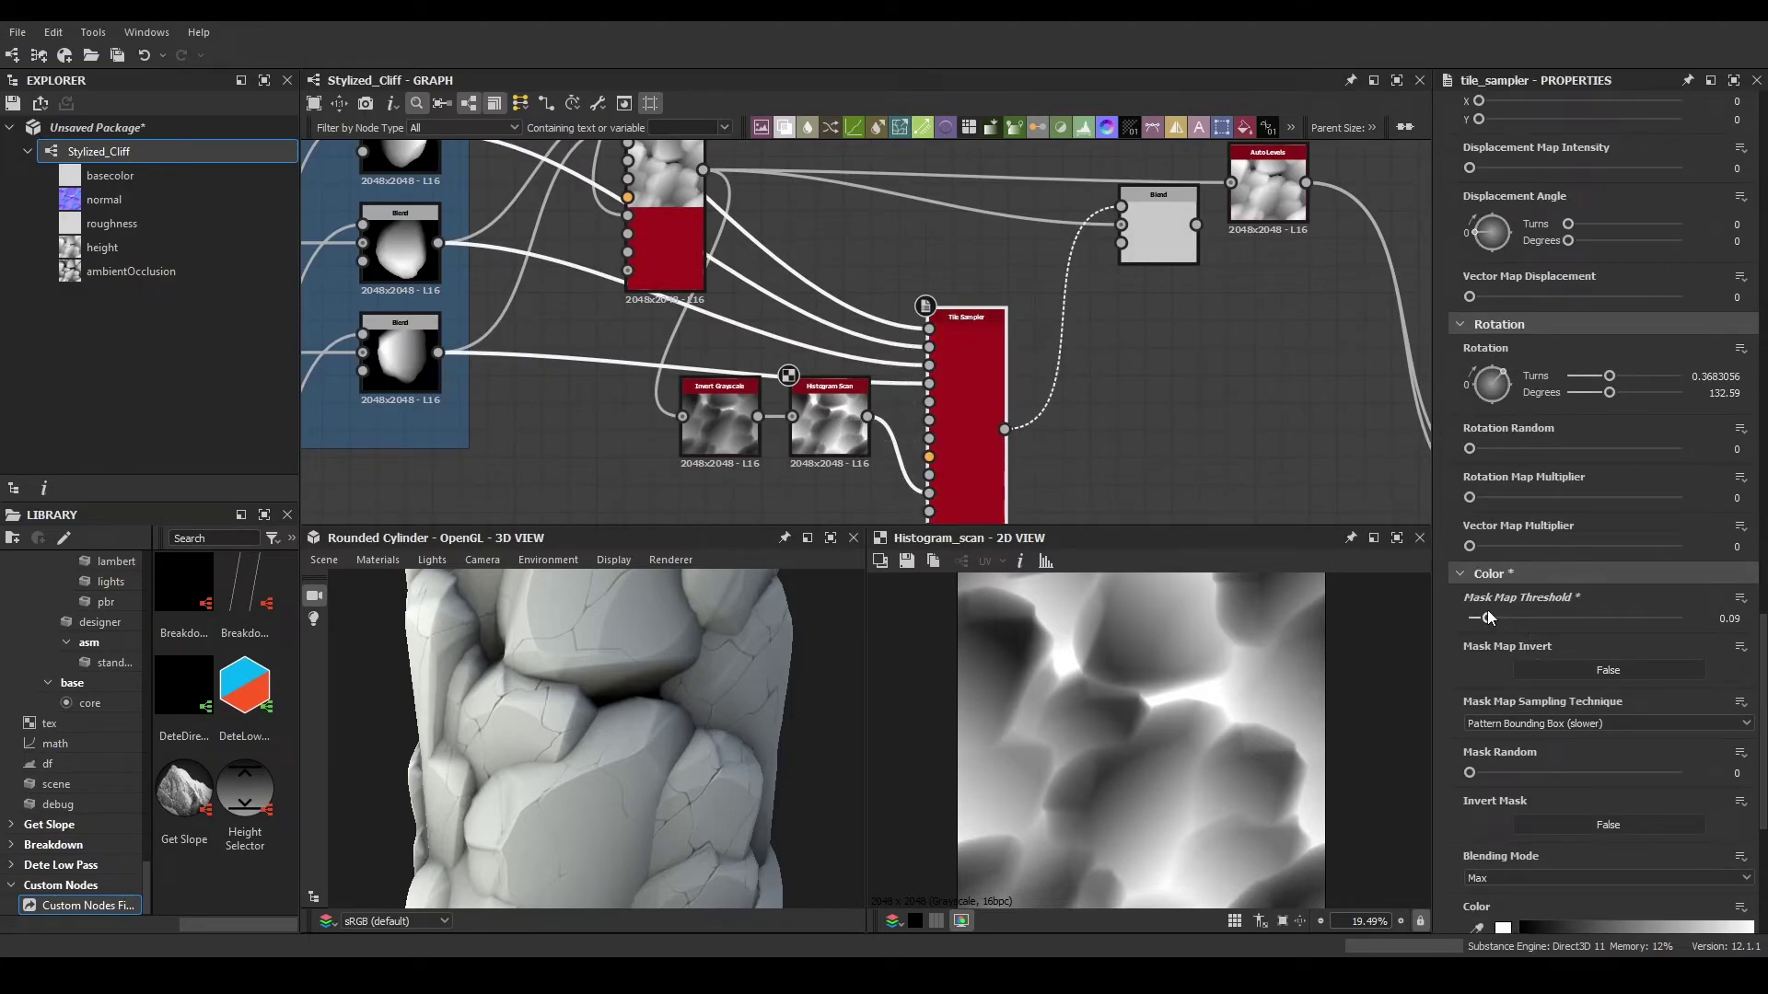
double_click(935, 409)
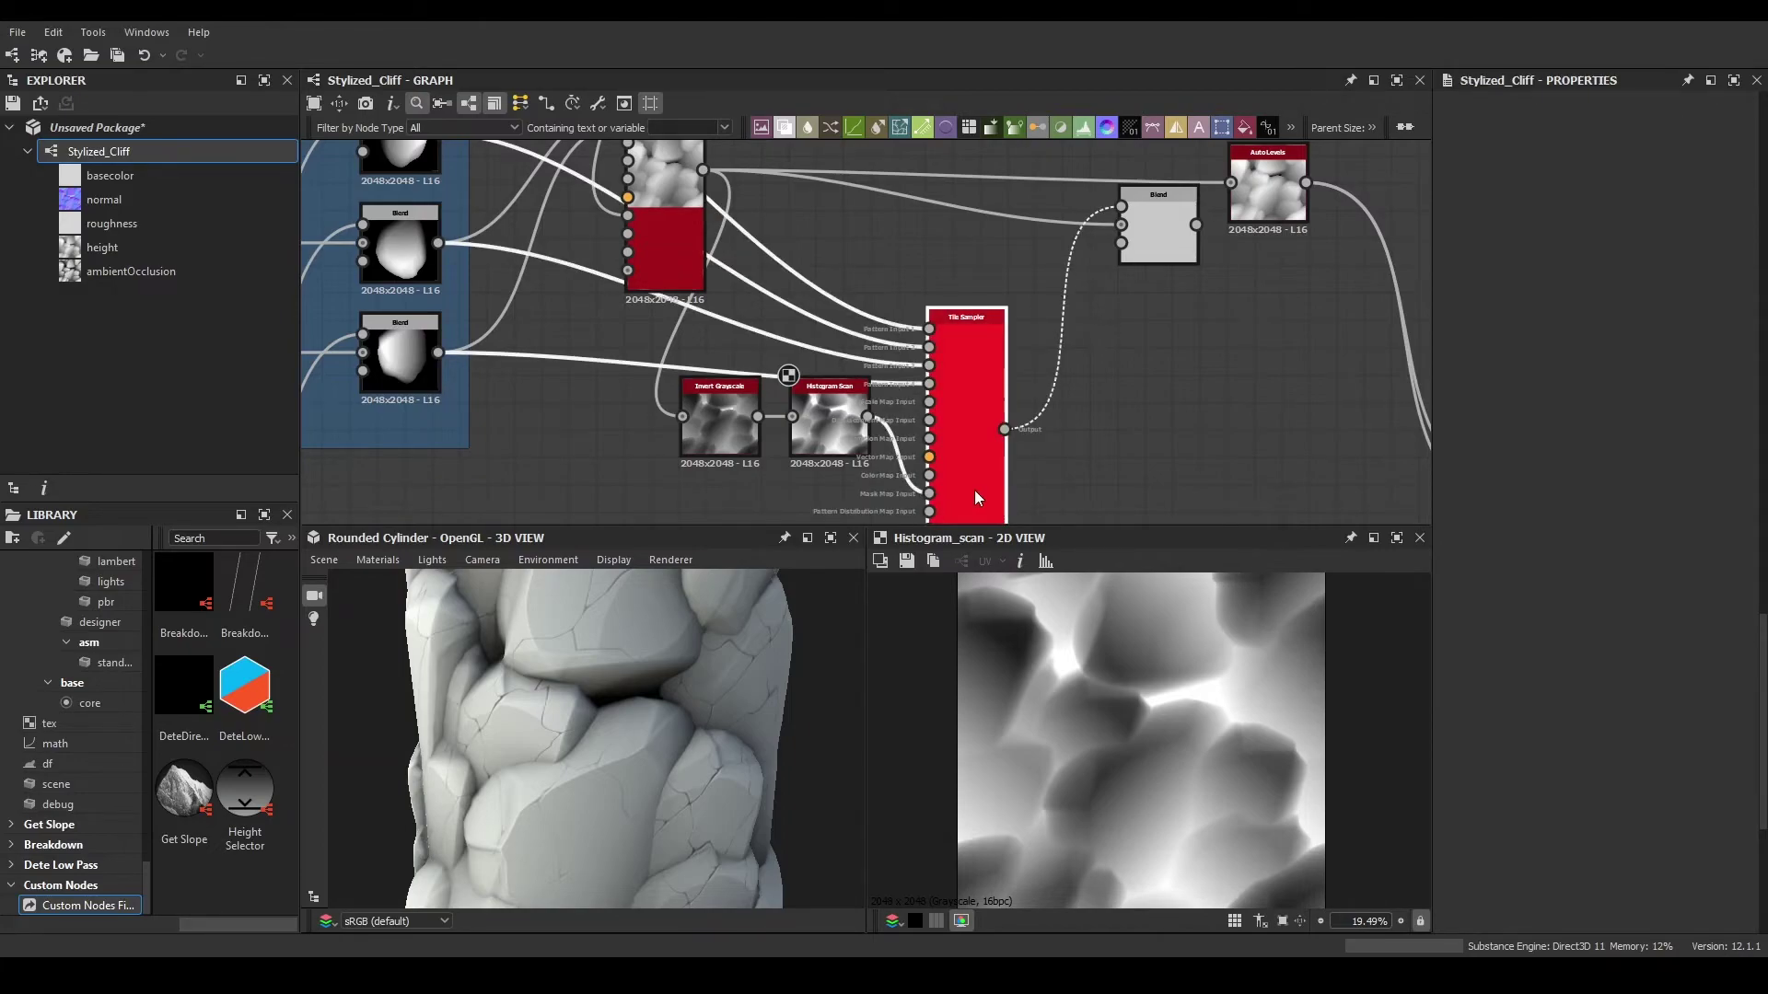
- Set the Histogram Scan's Position to 0.37 while previewing the copied Tile Sampler
click(834, 431)
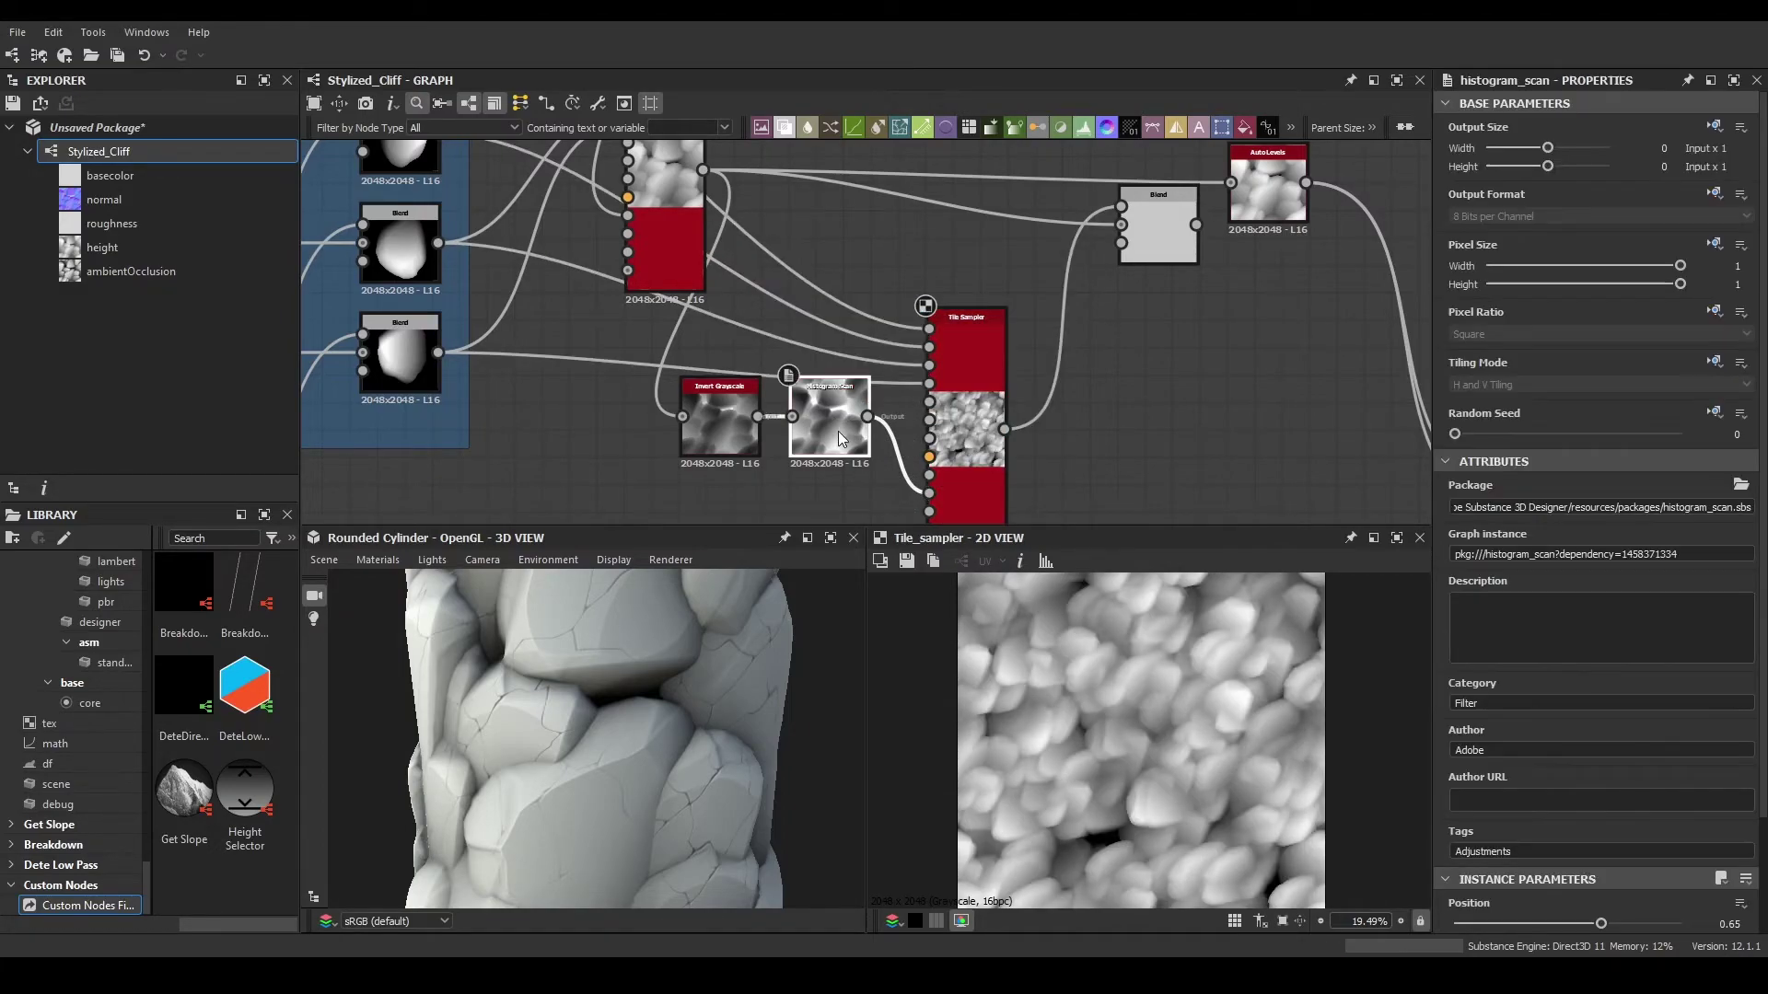
scroll(1639, 692, down, 2)
drag(1598, 794, 1538, 766)
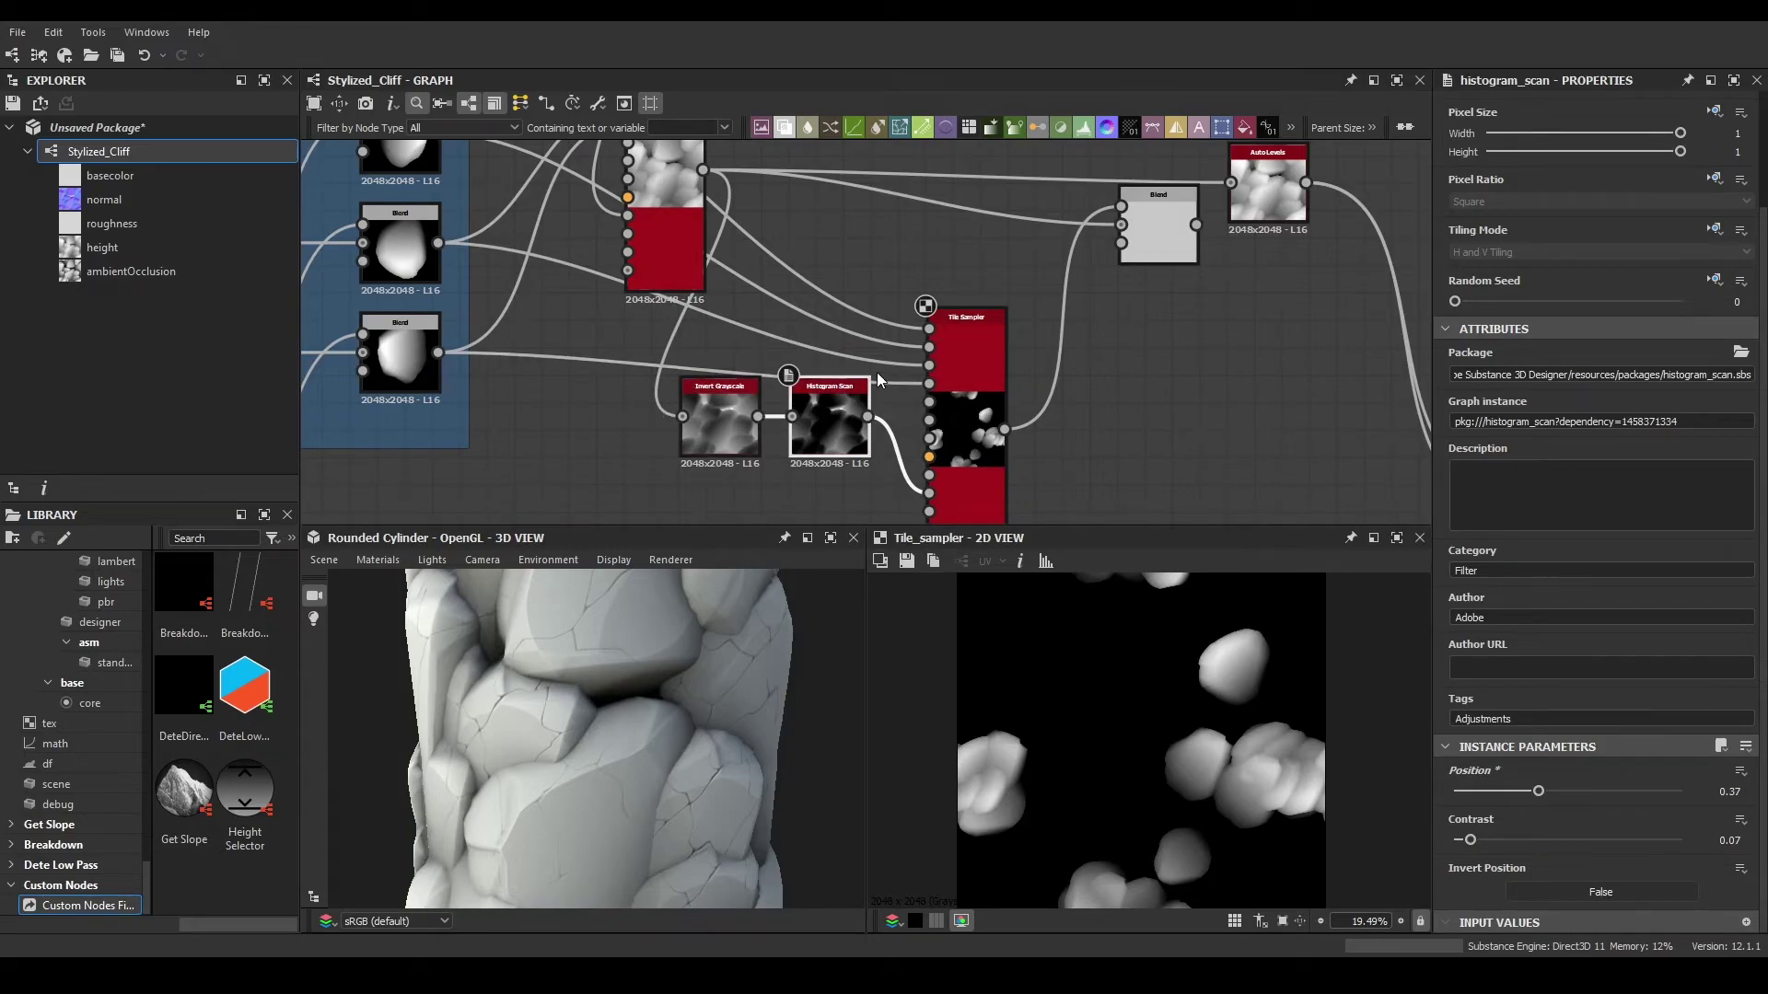
- Reorder the mask chain so the first Tile Sampler feeds the Histogram Scan, which then feeds the Invert Grayscale
mouse_move(810, 406)
mouse_down()
mouse_move(645, 439)
mouse_move(808, 425)
mouse_up()
drag(645, 433, 722, 431)
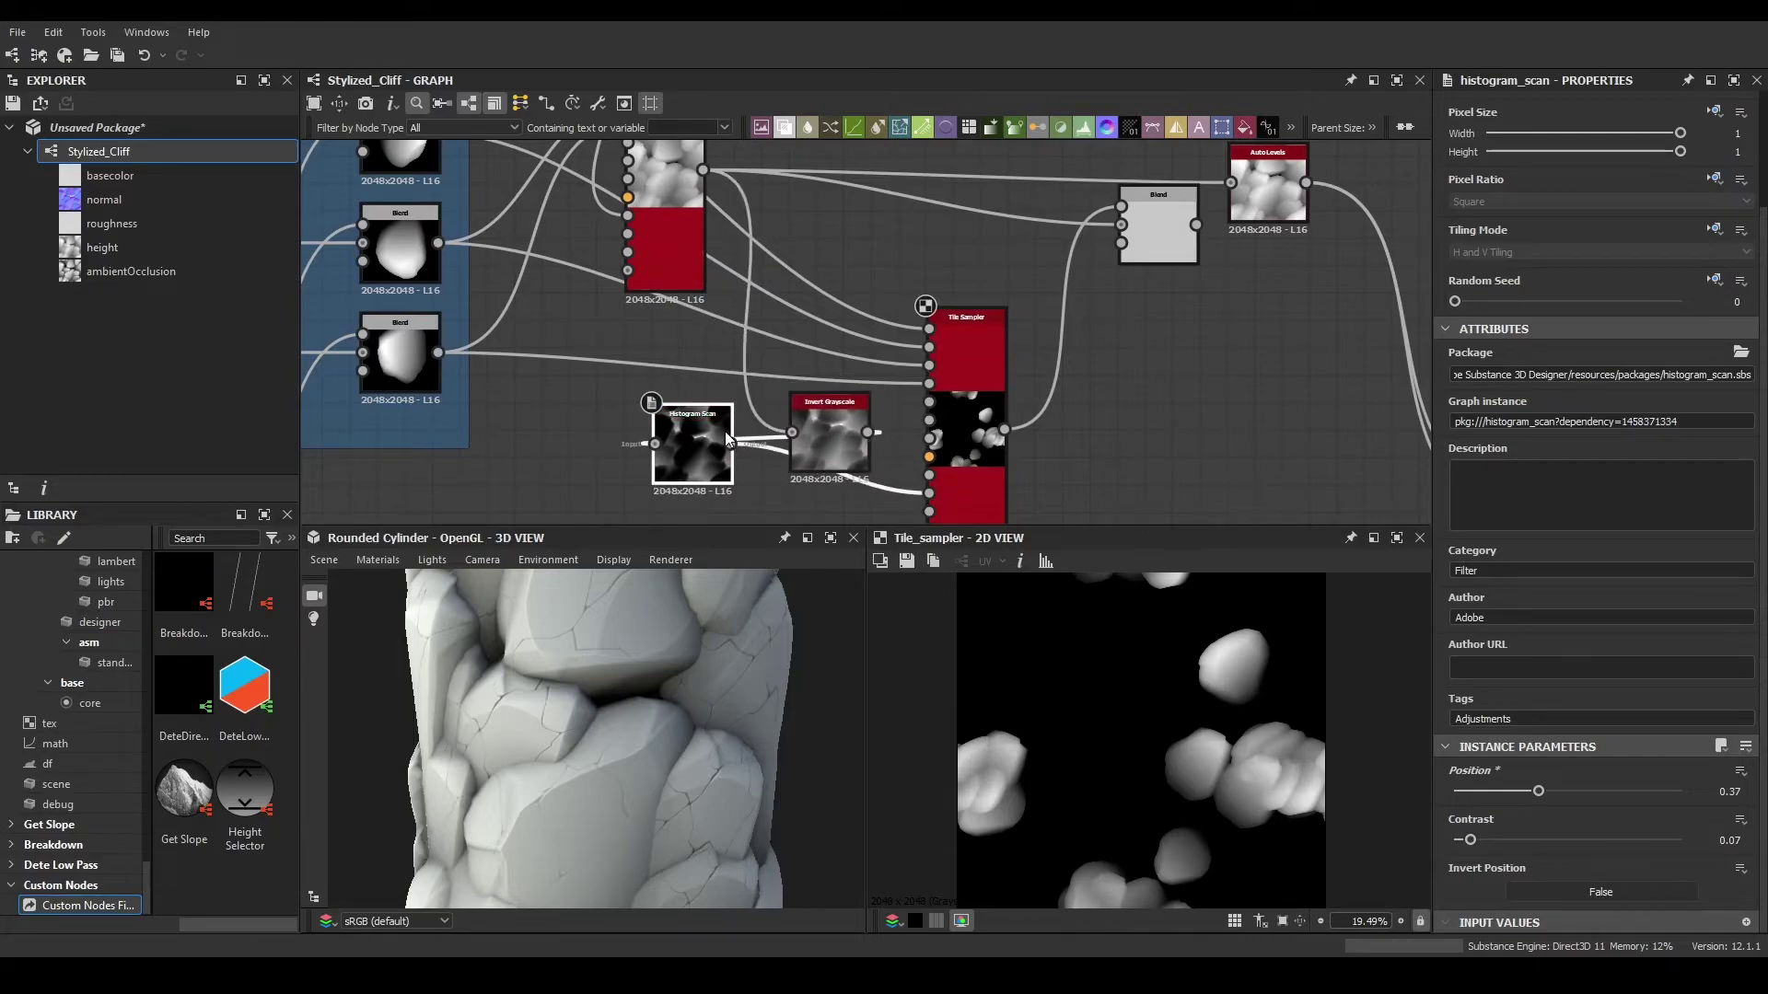
drag(704, 169, 667, 444)
drag(727, 436, 714, 420)
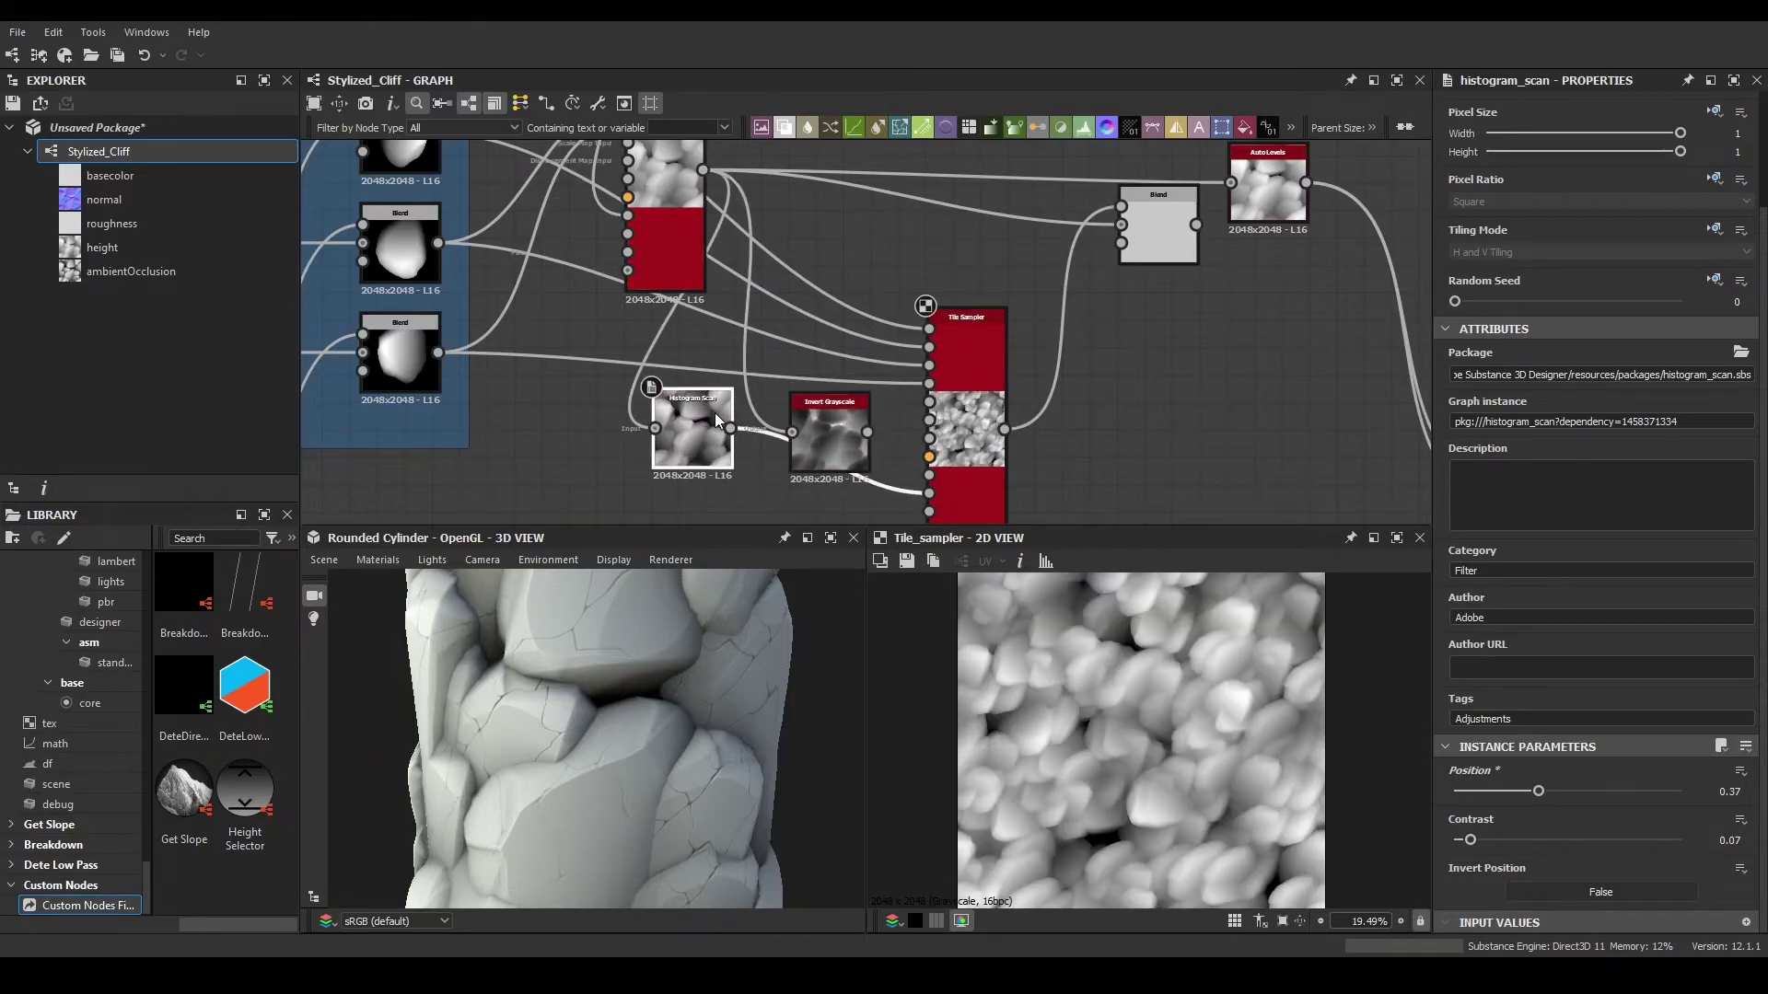
drag(821, 434, 805, 432)
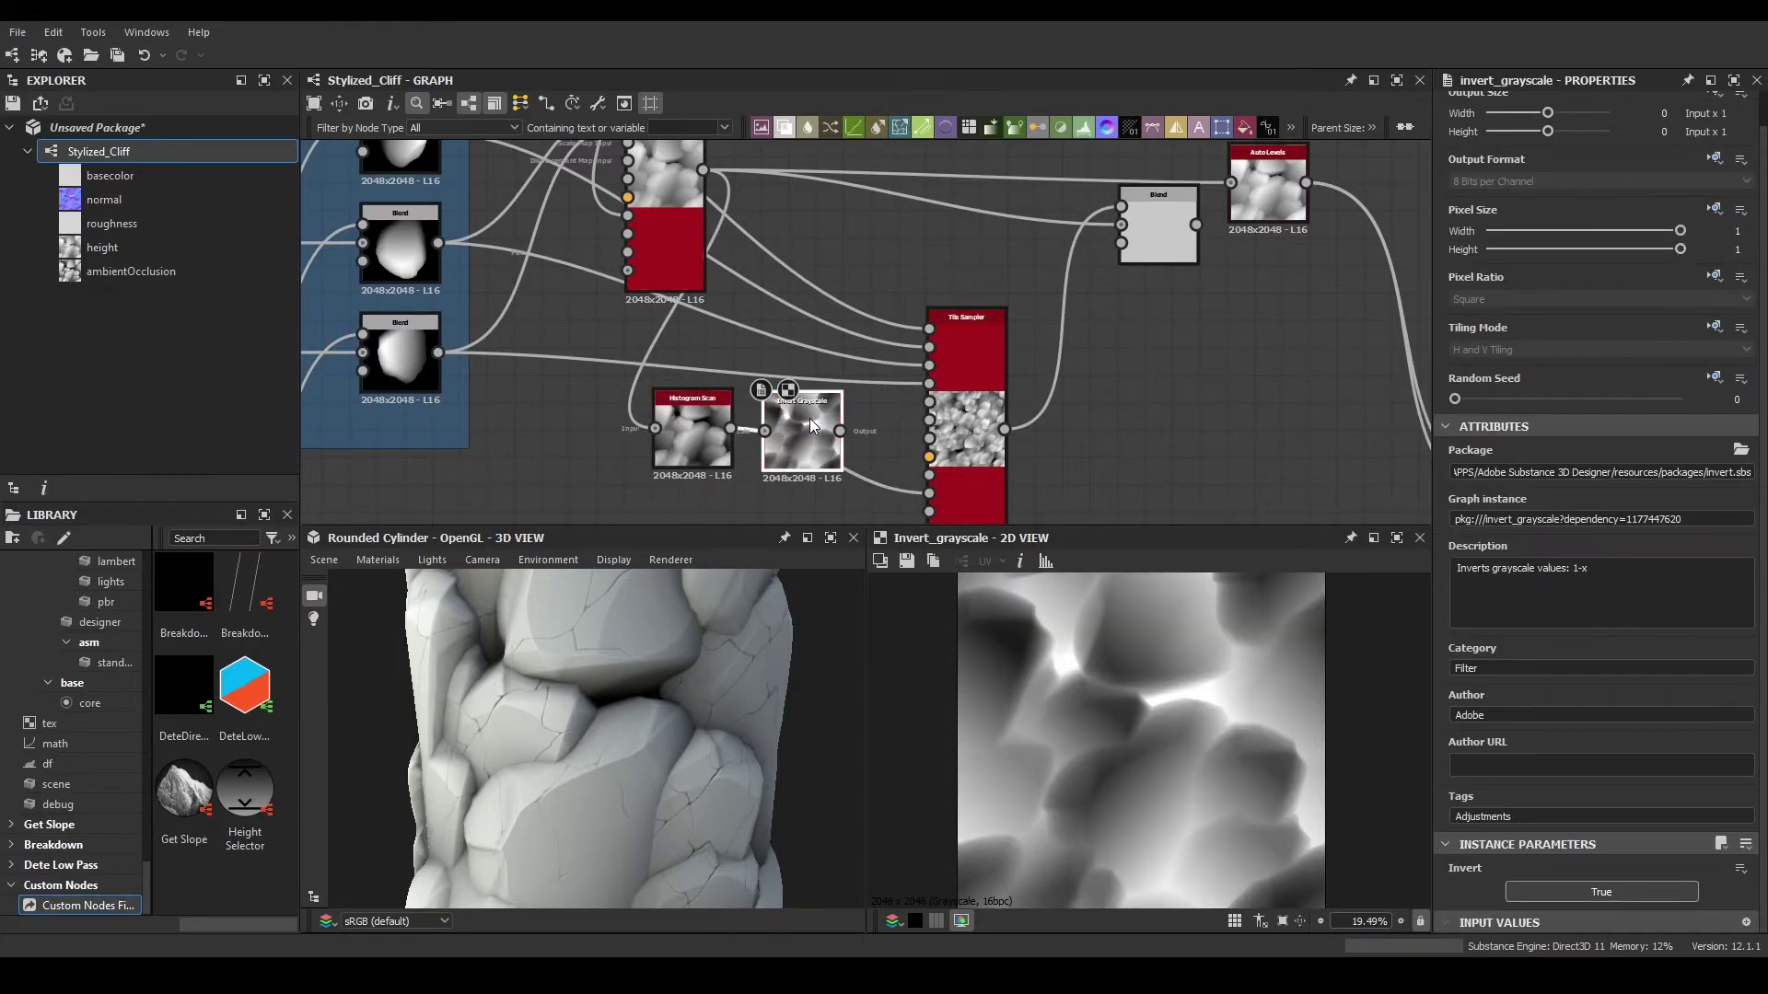
- Set the Histogram Scan's Position to 0.68 and Contrast to 0.3, previewing the Invert Grayscale output
click(715, 433)
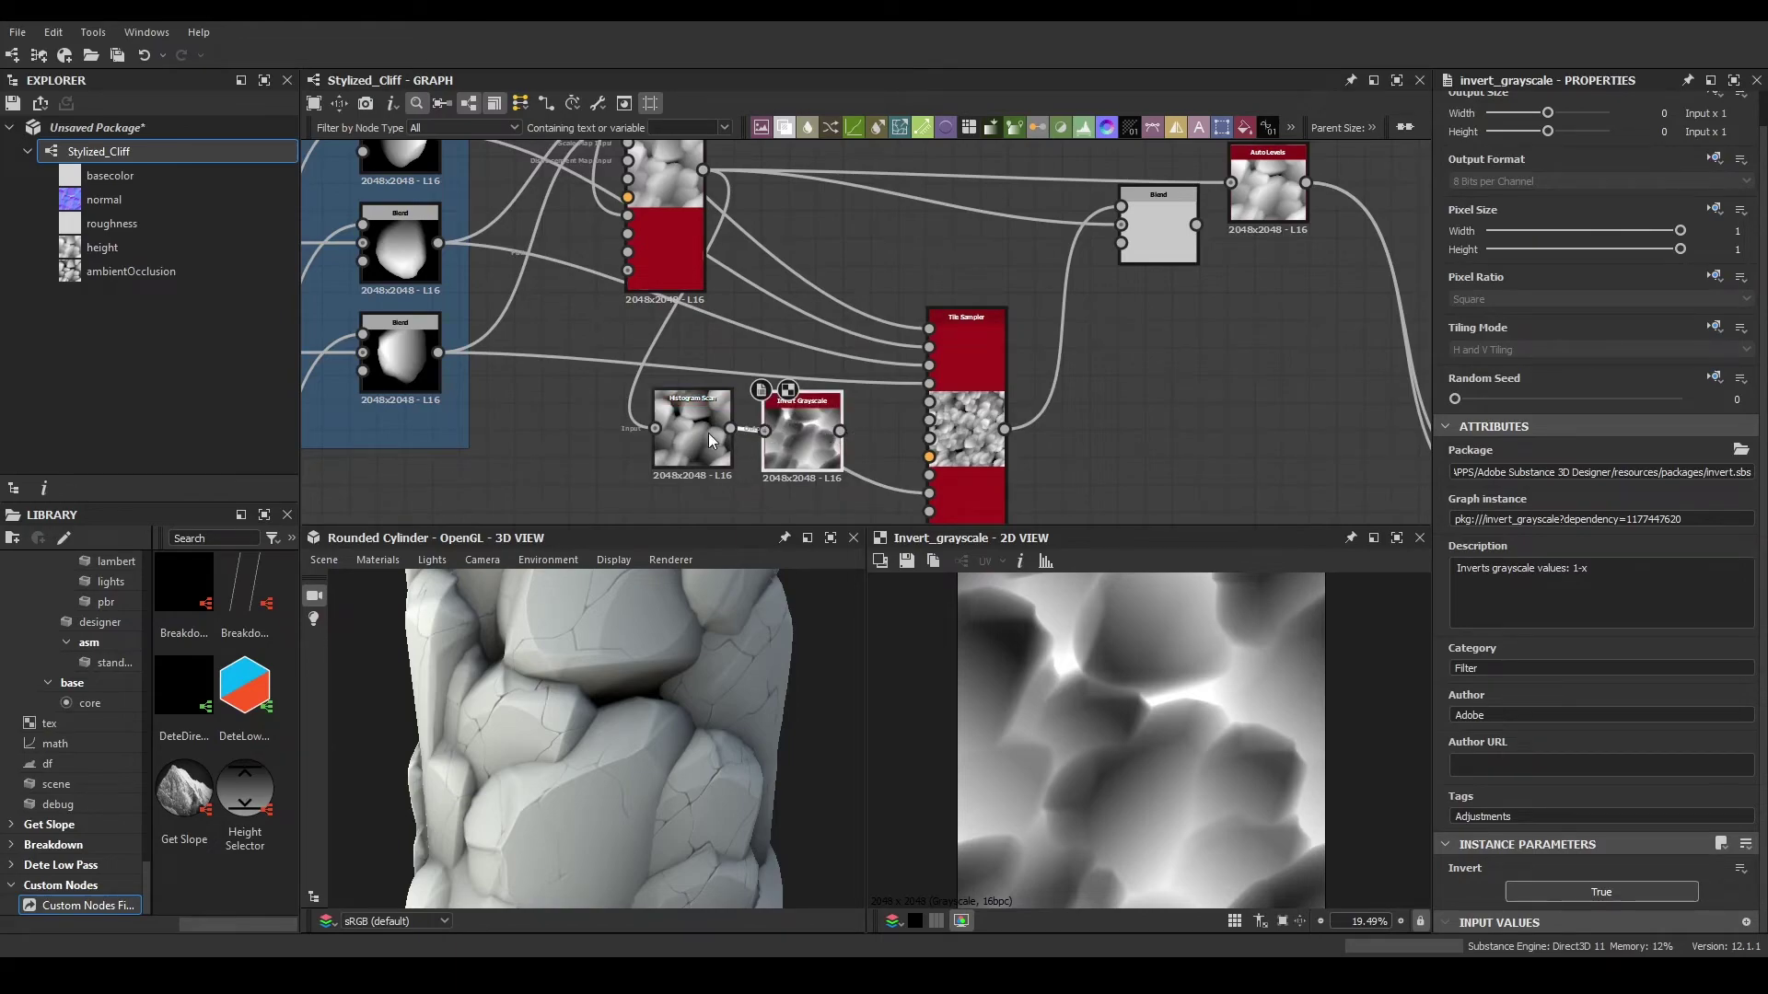
scroll(1595, 678, down, 2)
drag(1538, 792, 1610, 796)
drag(1497, 836, 1522, 840)
click(806, 430)
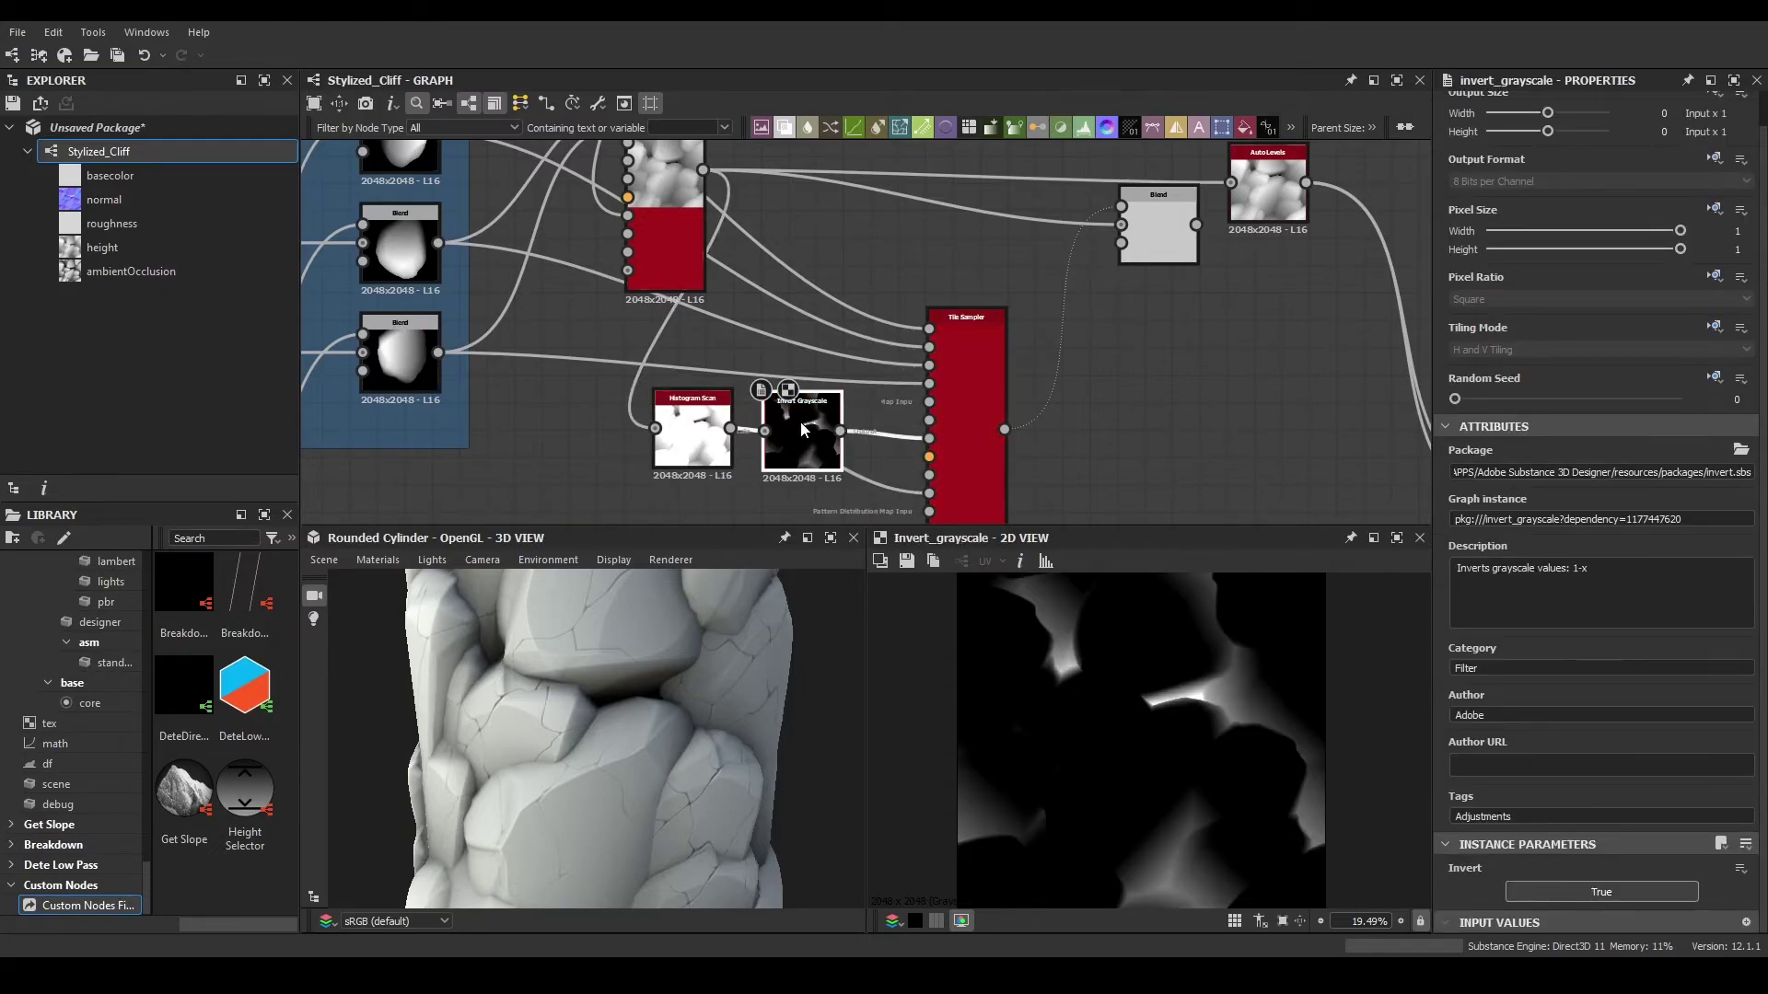
- Connect the Invert Grayscale output to the copied Tile Sampler's Mask Map Input and remove the stray Rotation Map Input link
middle_drag(829, 429, 820, 411)
drag(881, 455, 921, 474)
drag(953, 405, 980, 405)
scroll(910, 417, up, 3)
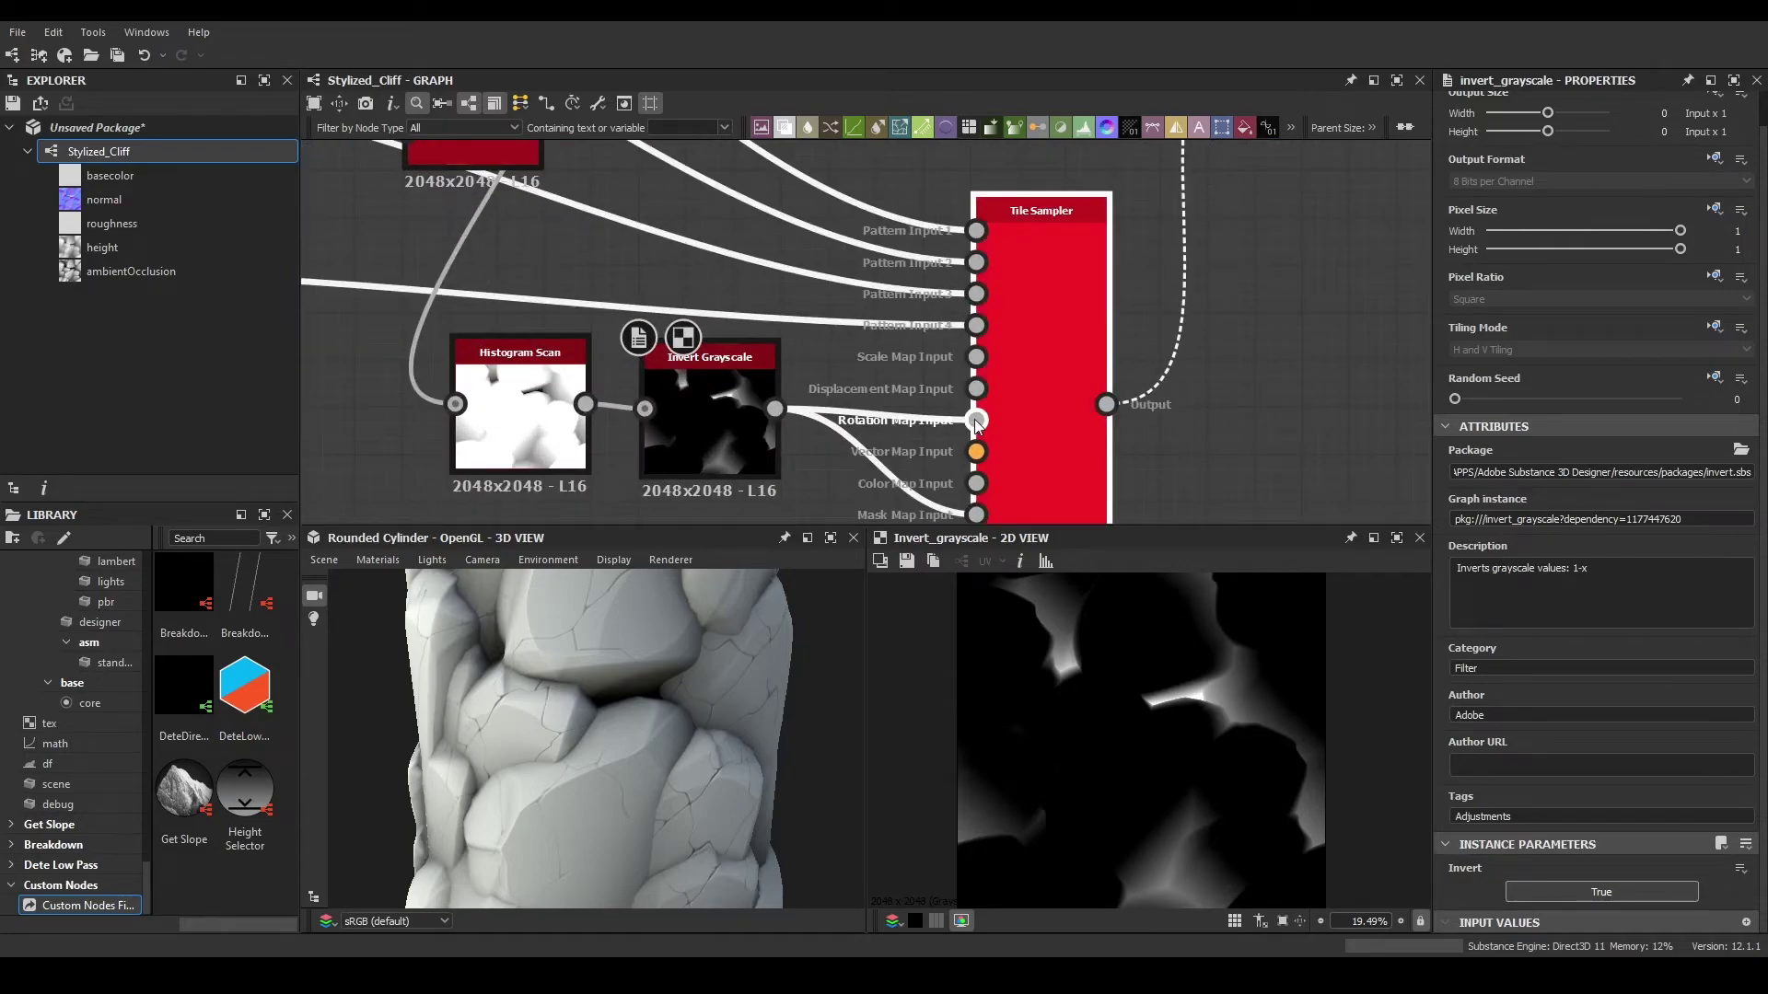
alt+click(975, 421)
double_click(1066, 450)
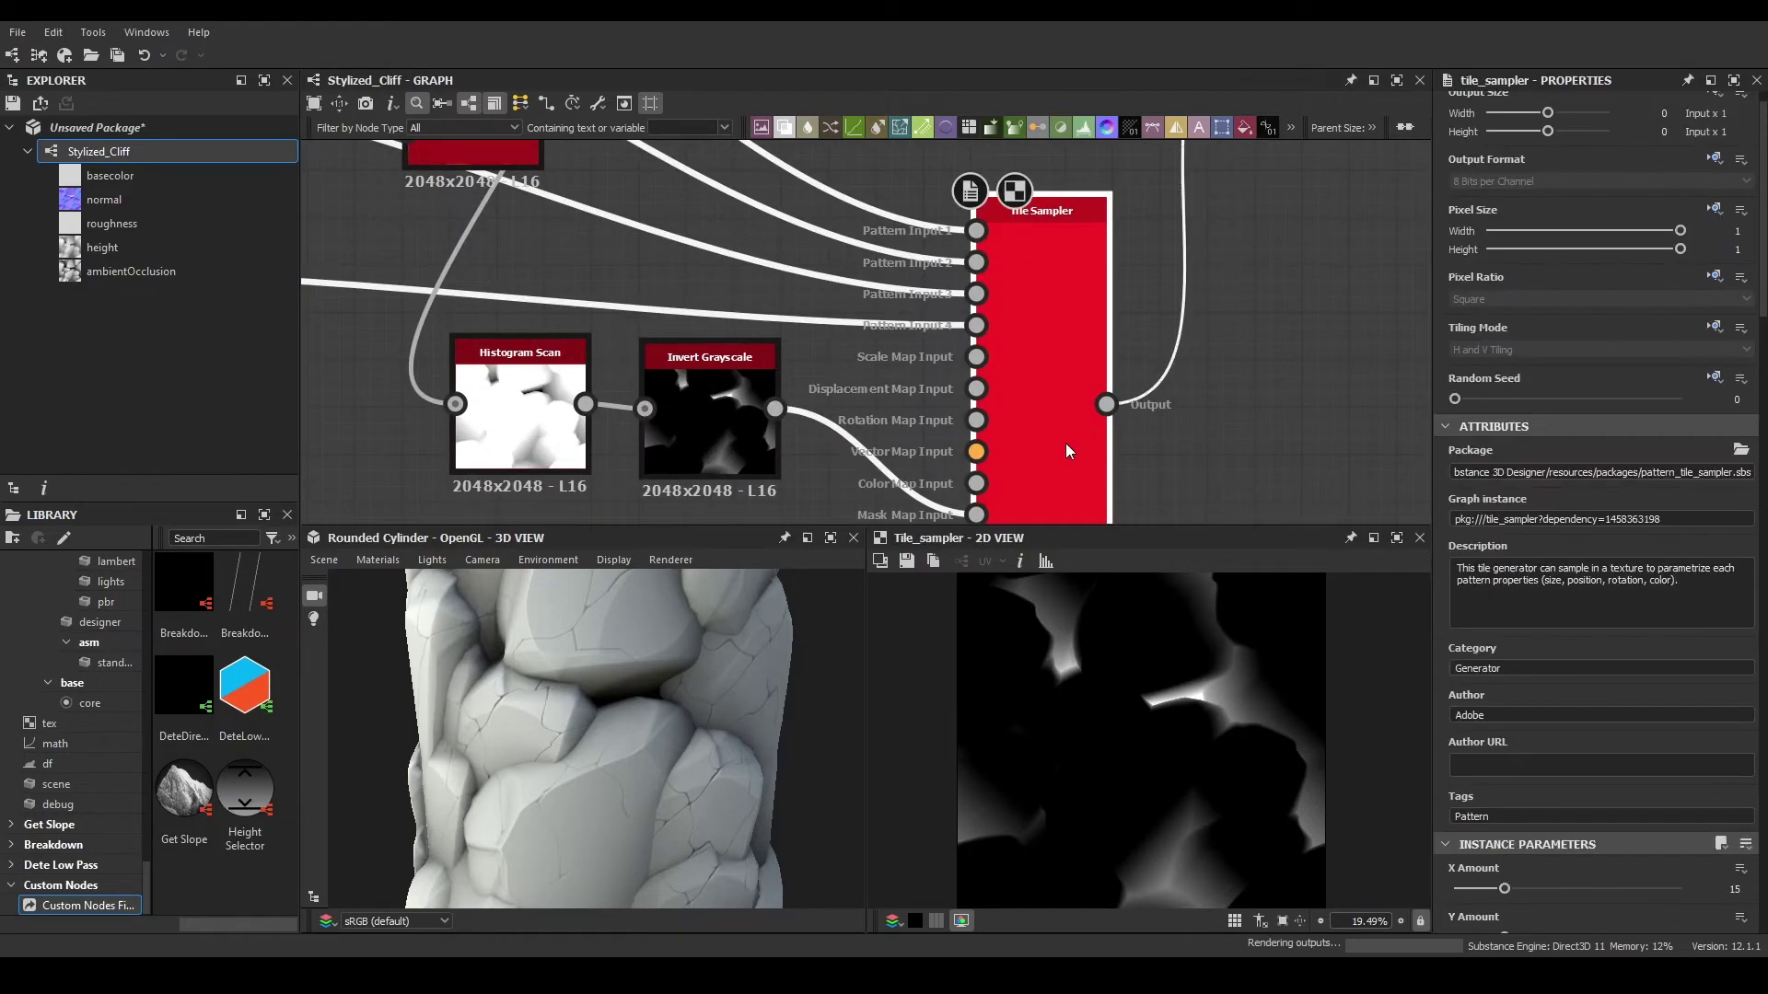
- Try lowering the copied Tile Sampler's Position Random to 0.39
scroll(1535, 769, down, 15)
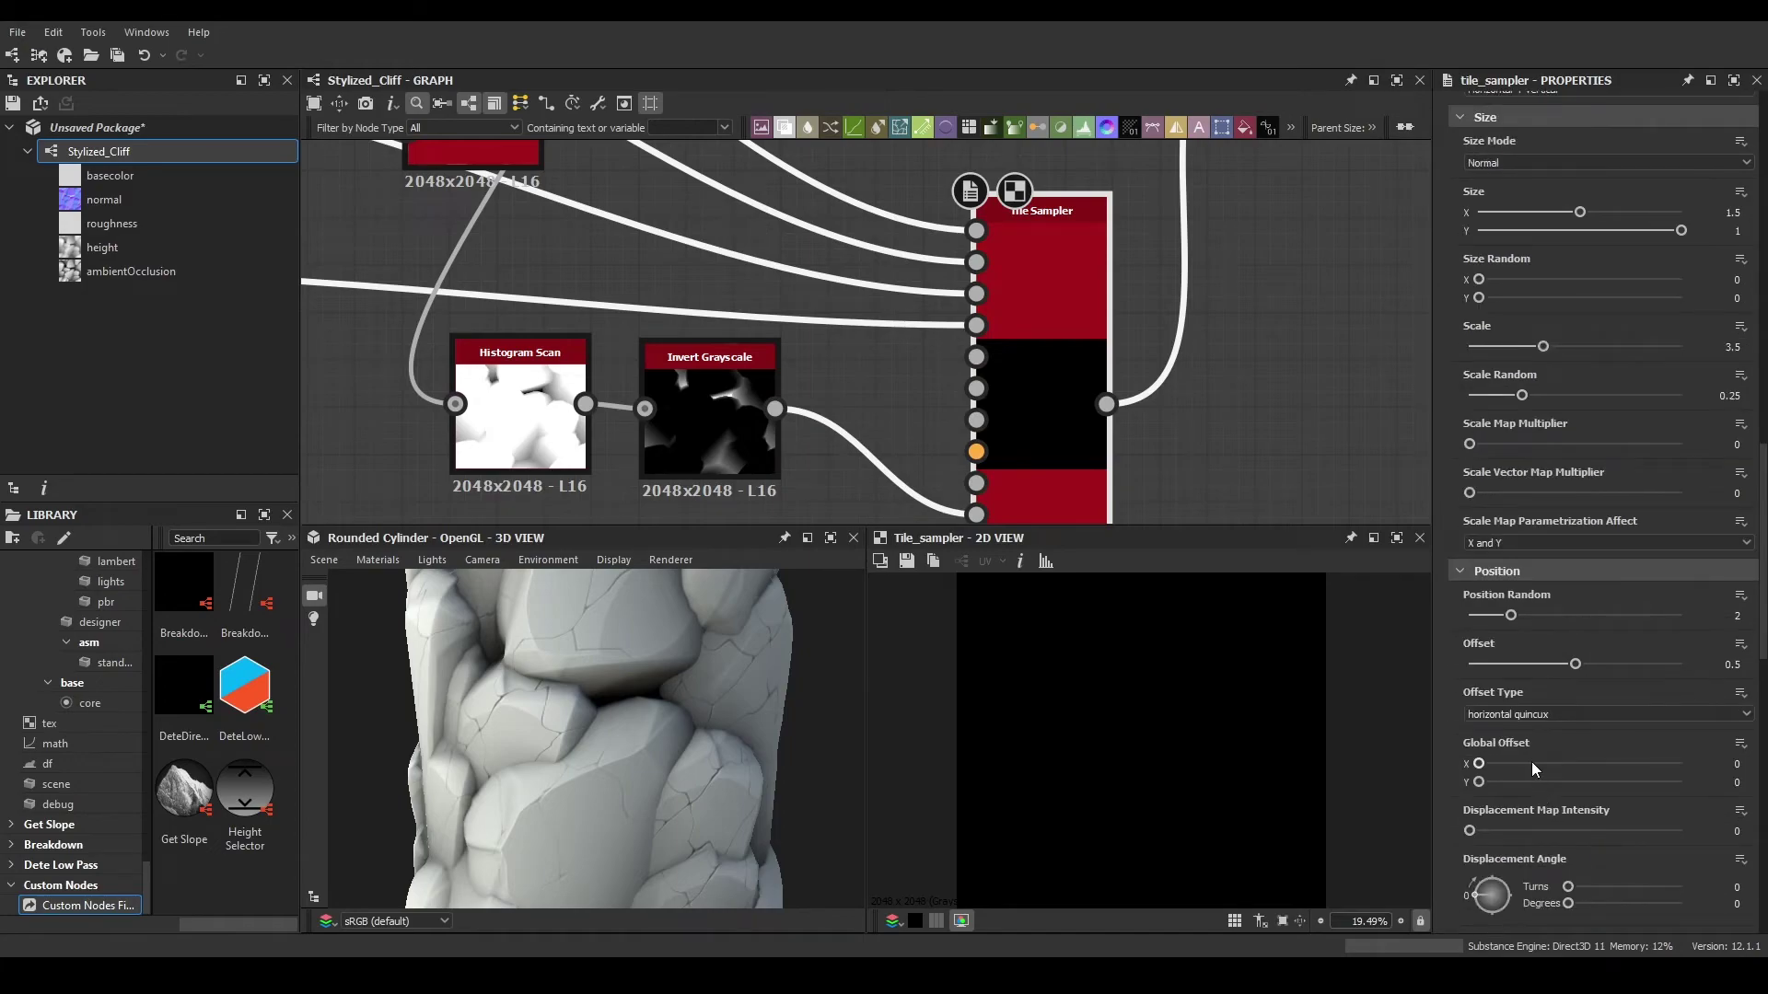
scroll(1535, 769, down, 1)
drag(1510, 505, 1476, 506)
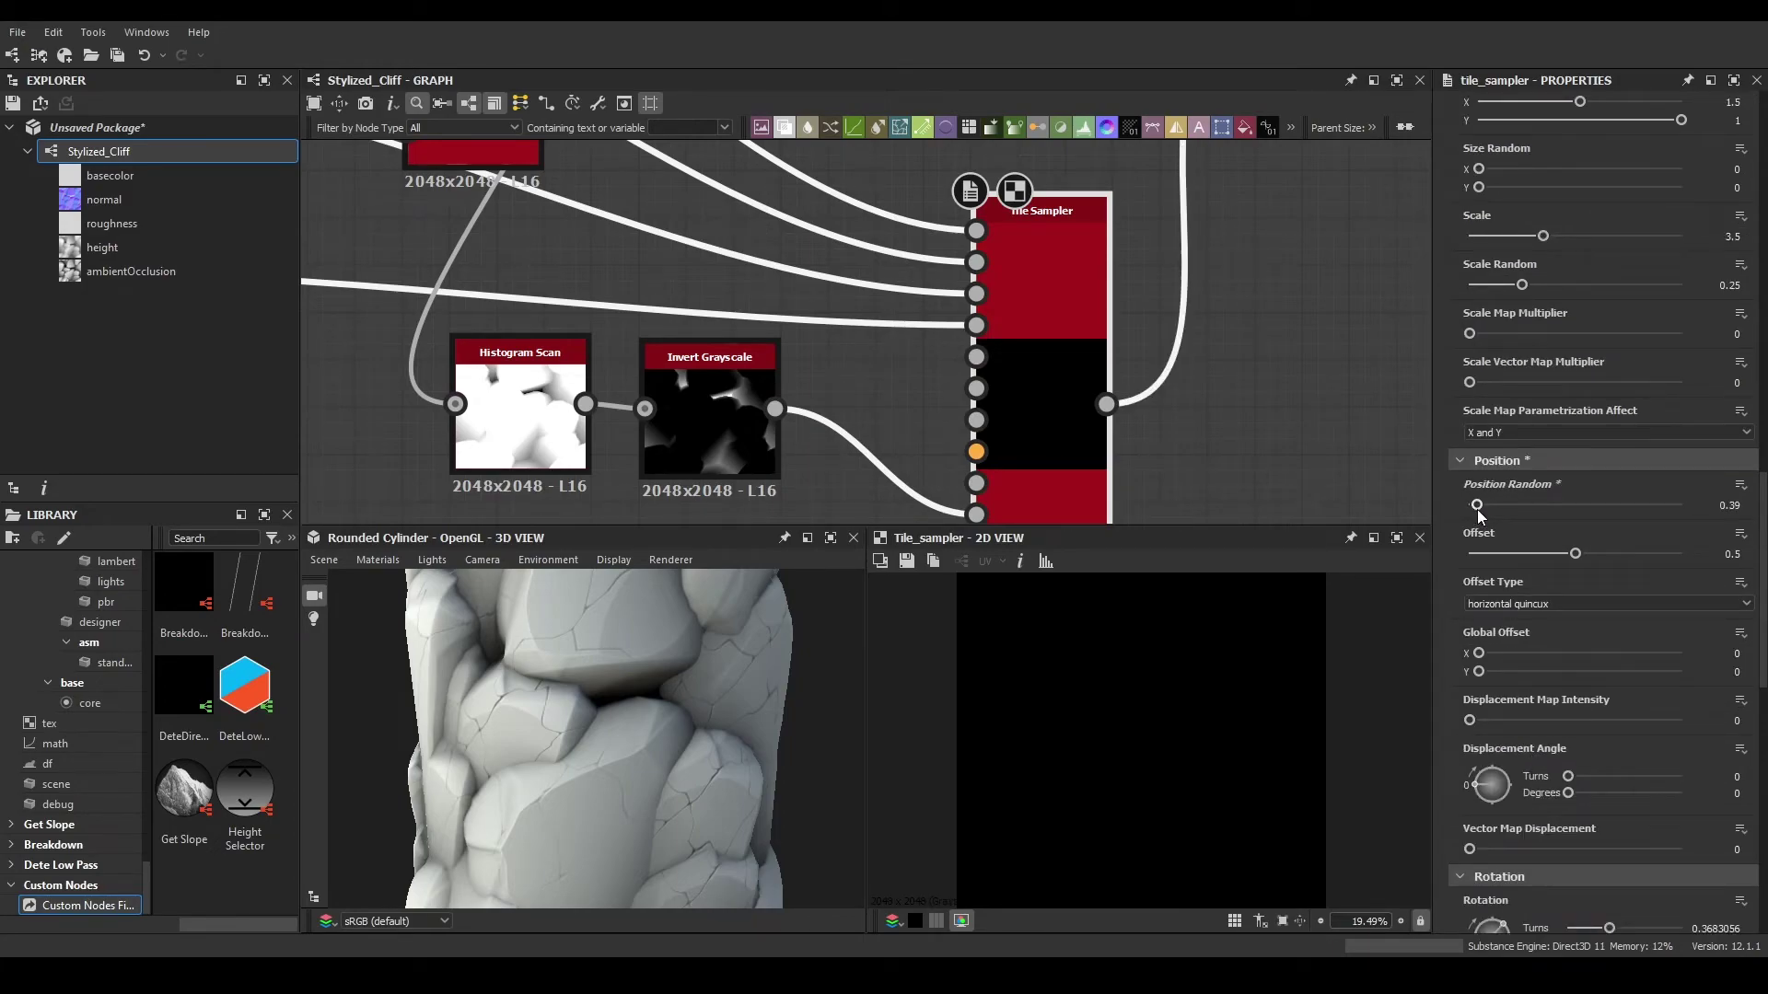
- Set the copied Tile Sampler's Mask Map Threshold to 0 and Rotation Random to 1
scroll(1493, 516, down, 12)
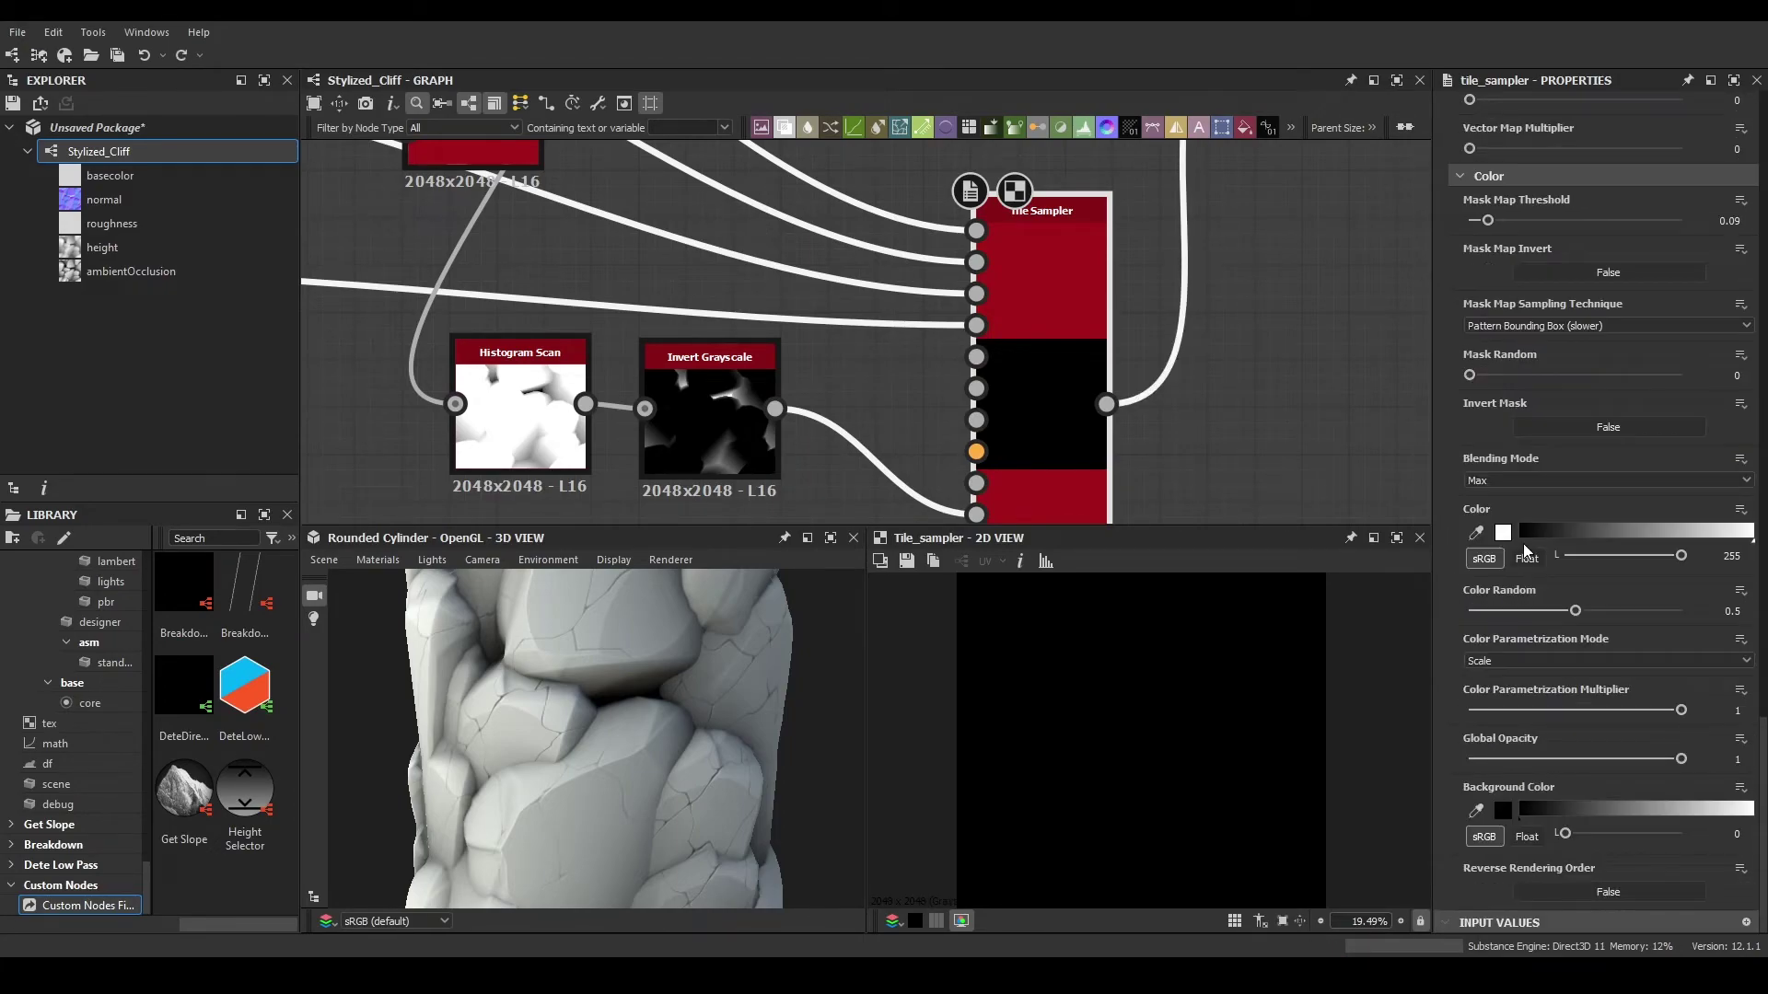
drag(1485, 227, 1471, 238)
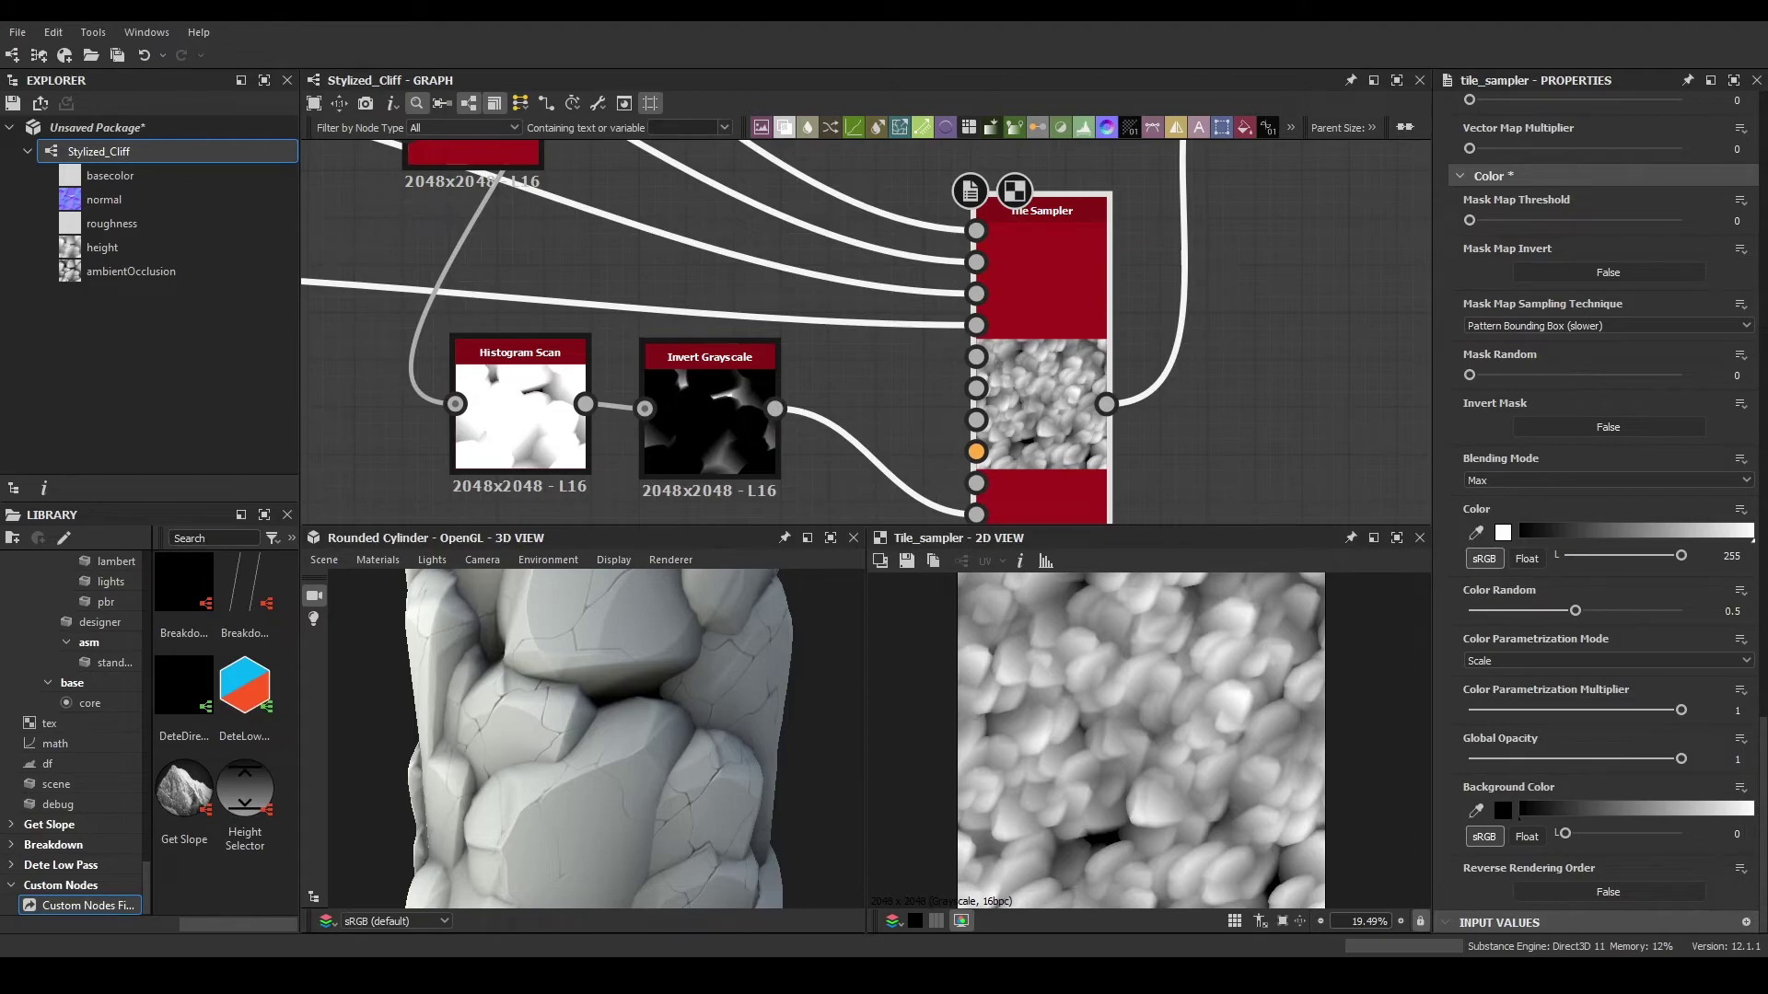
scroll(1749, 475, up, 10)
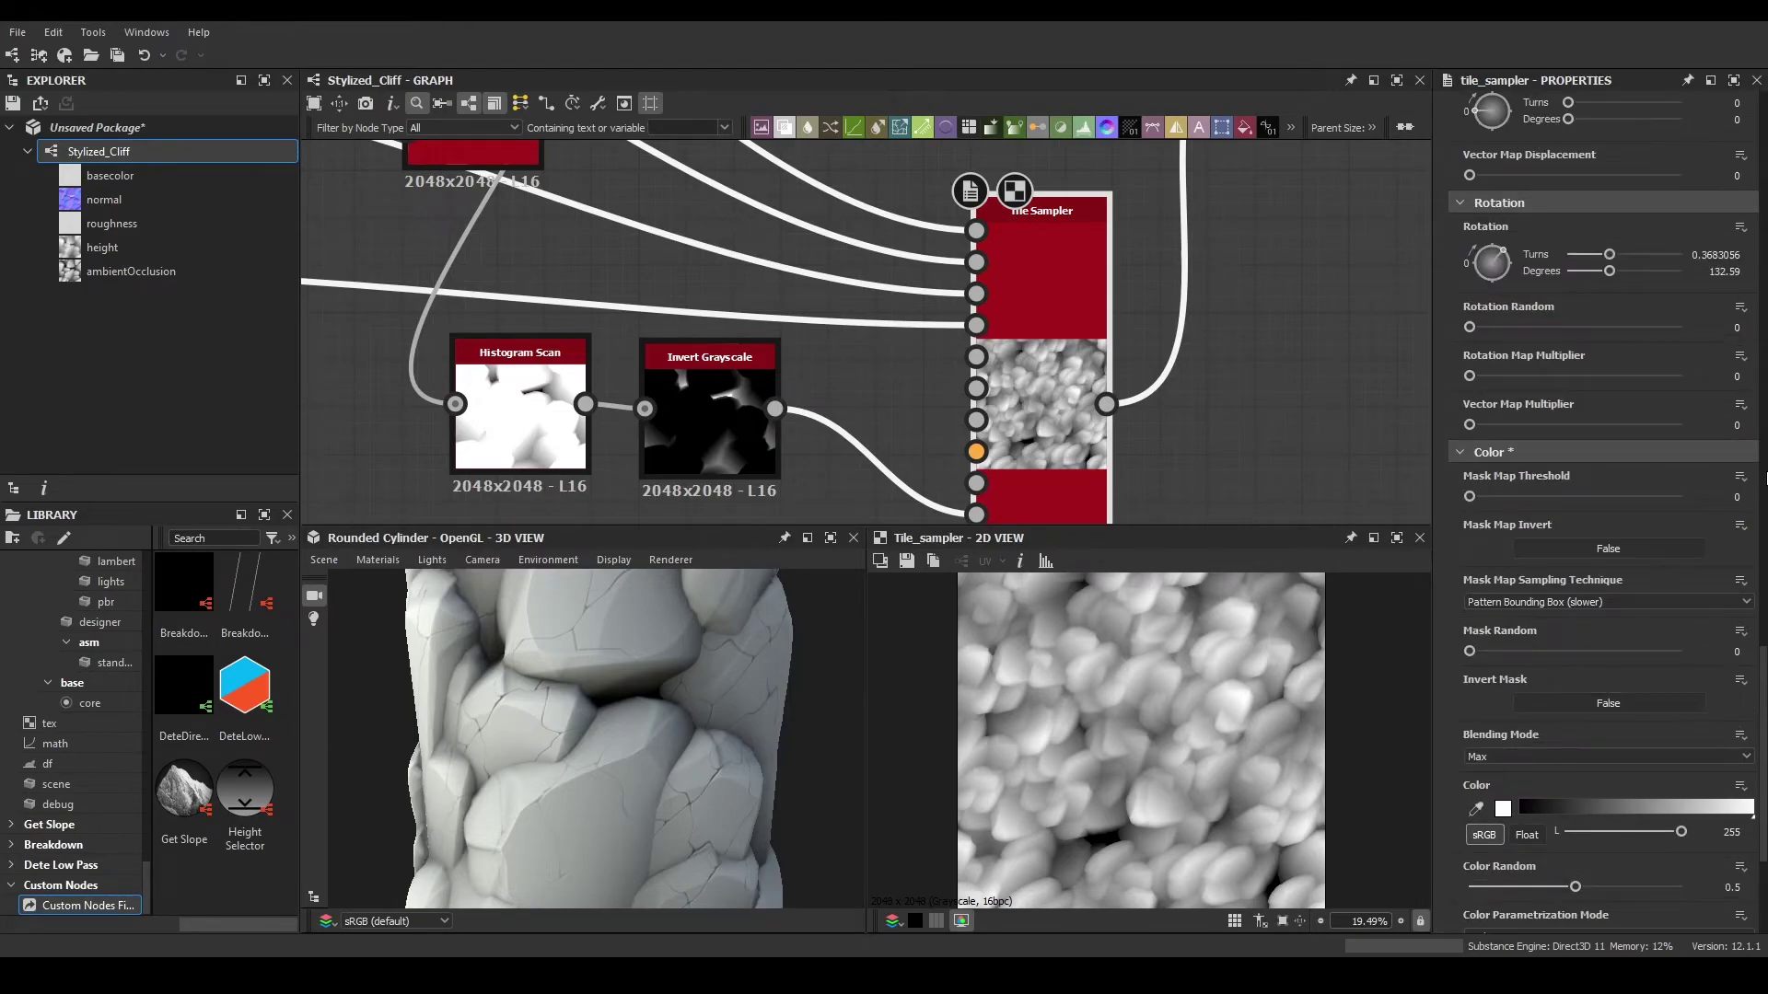
drag(1543, 442, 1727, 495)
scroll(1510, 608, down, 5)
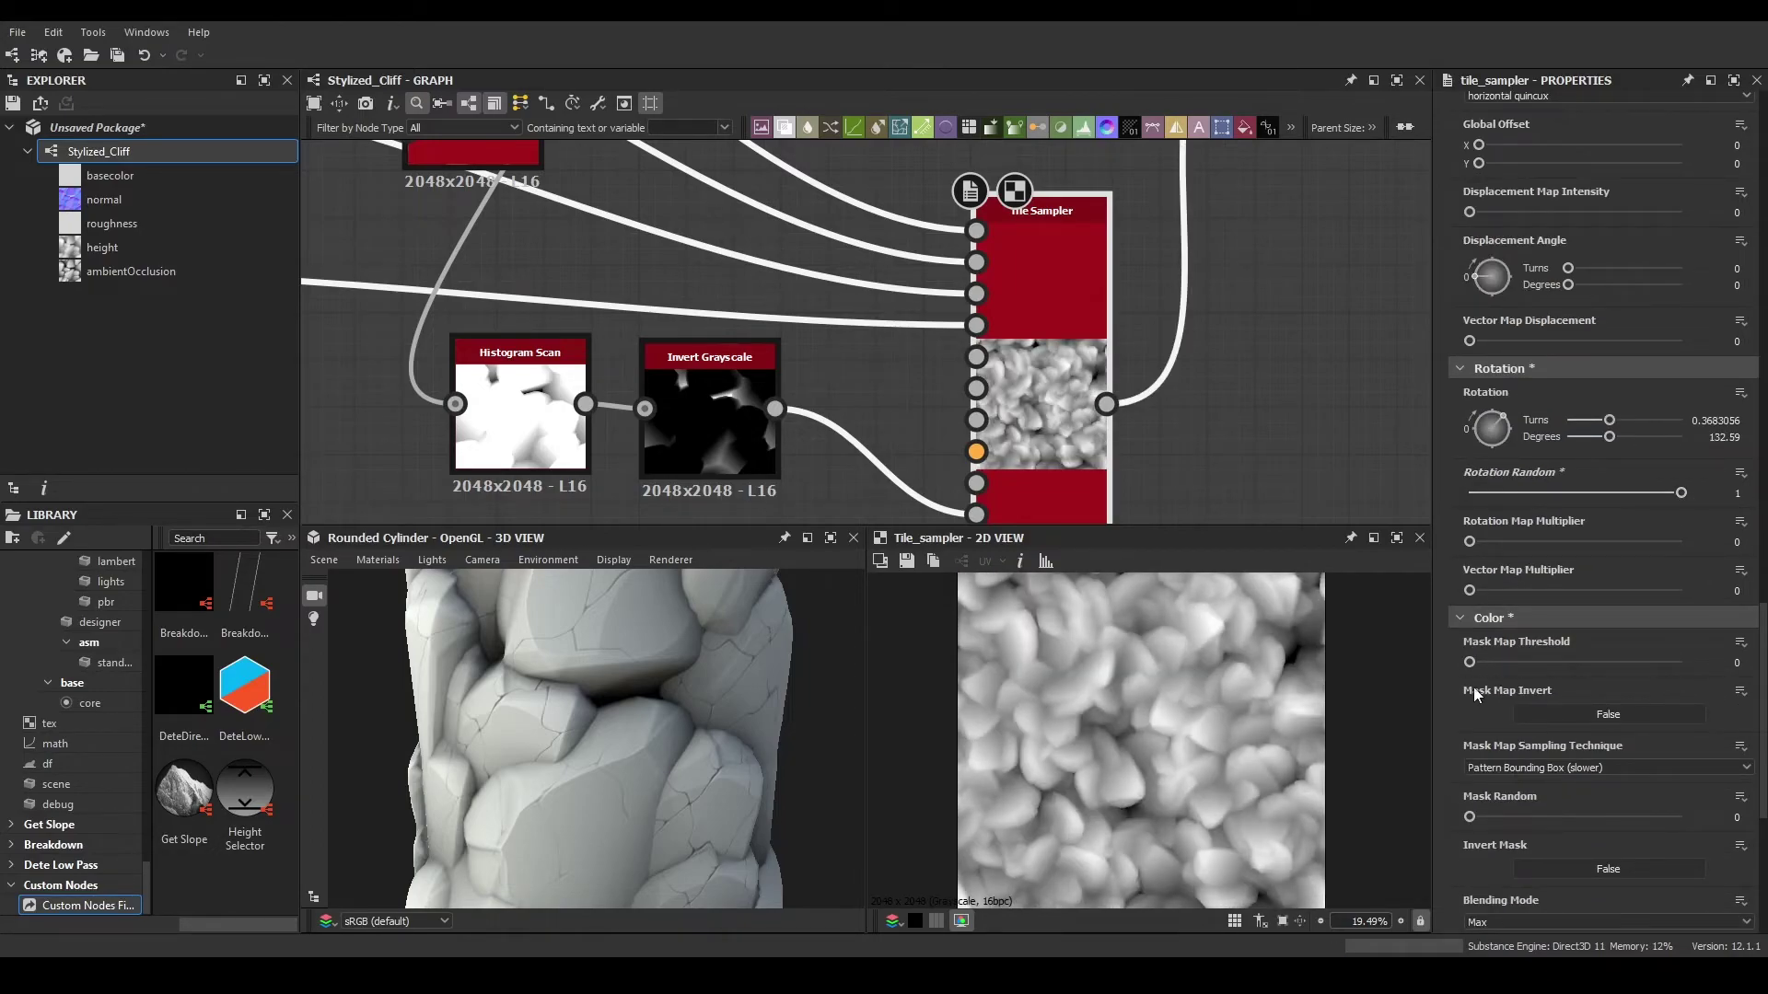
scroll(1484, 686, down, 5)
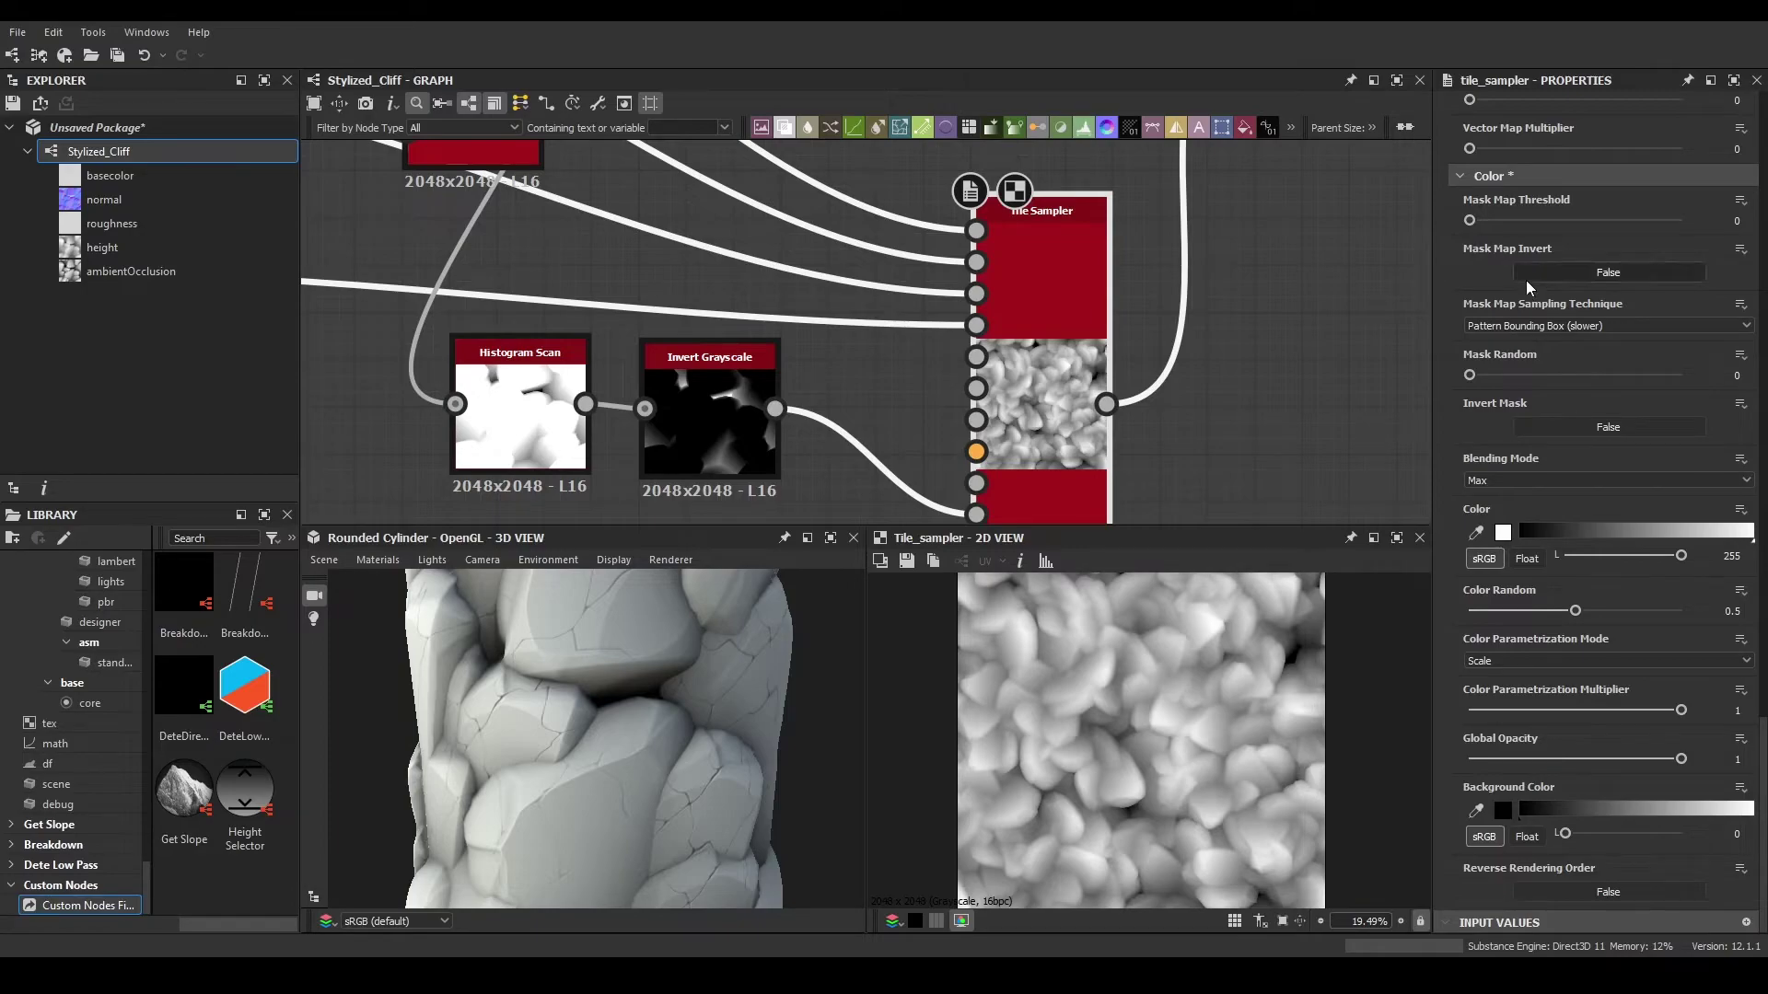
drag(1471, 224, 1468, 221)
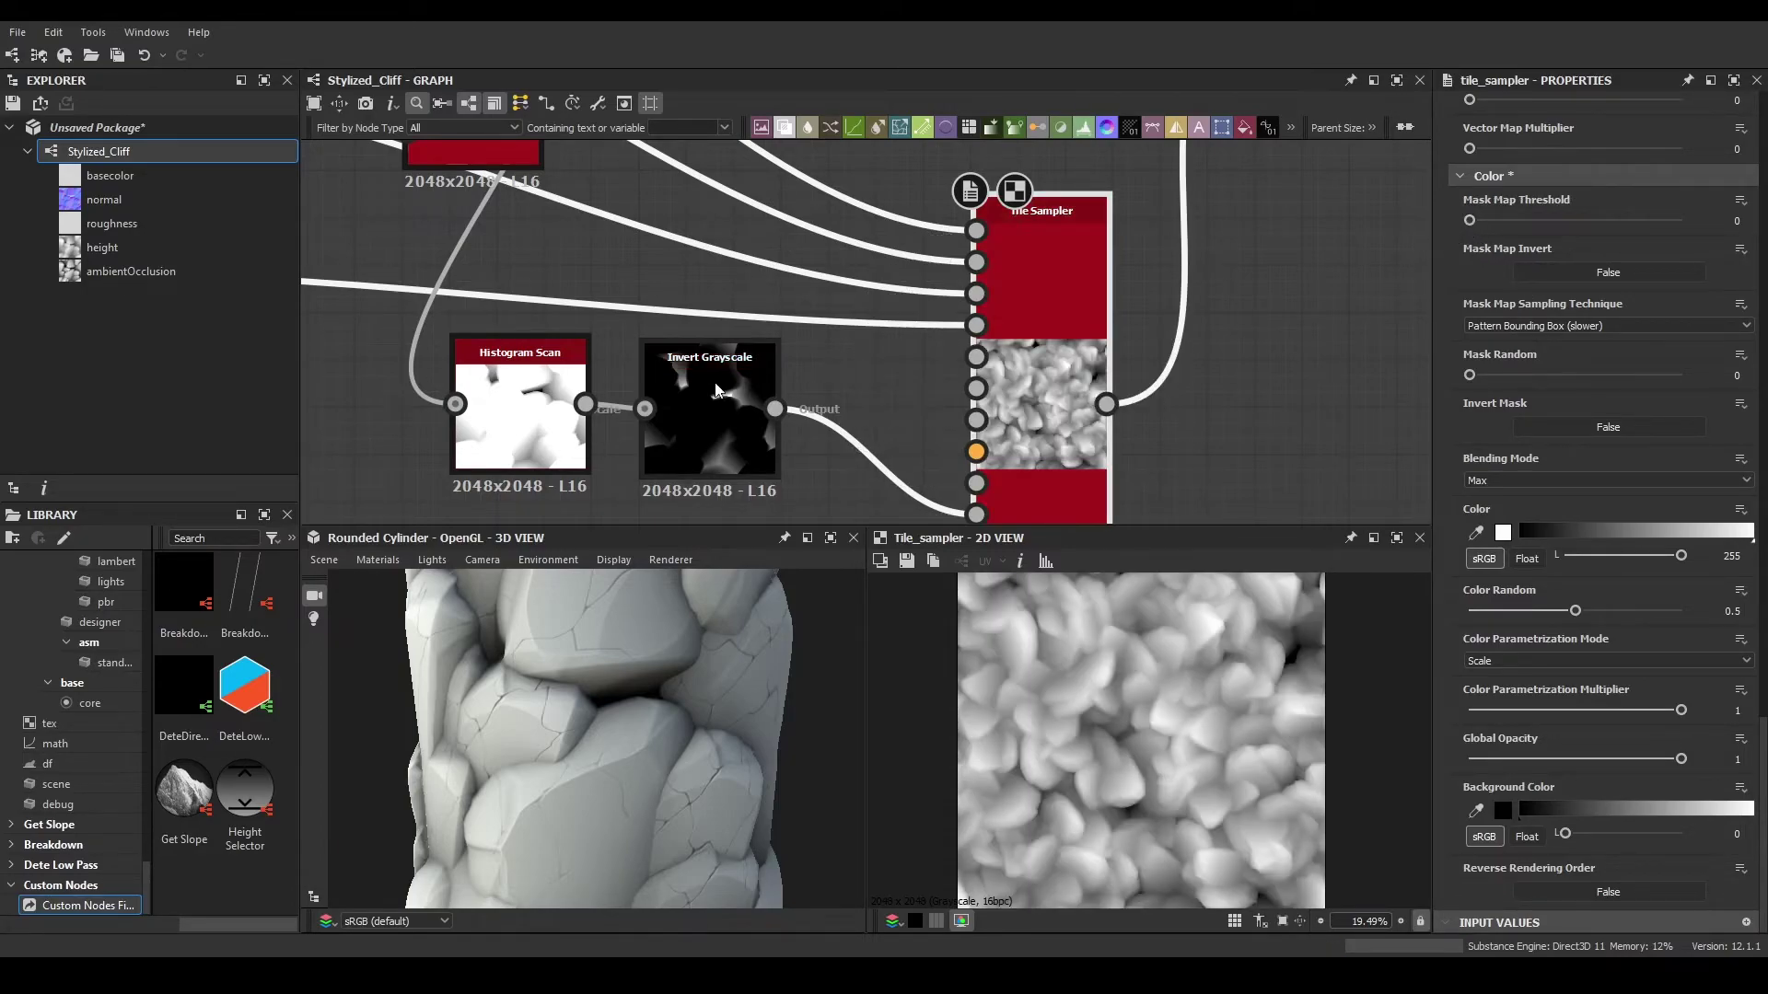
- Soften the inverted mask by lowering the Histogram Scan's Contrast to its minimum and reducing its Position, watching the Invert Grayscale output
click(707, 415)
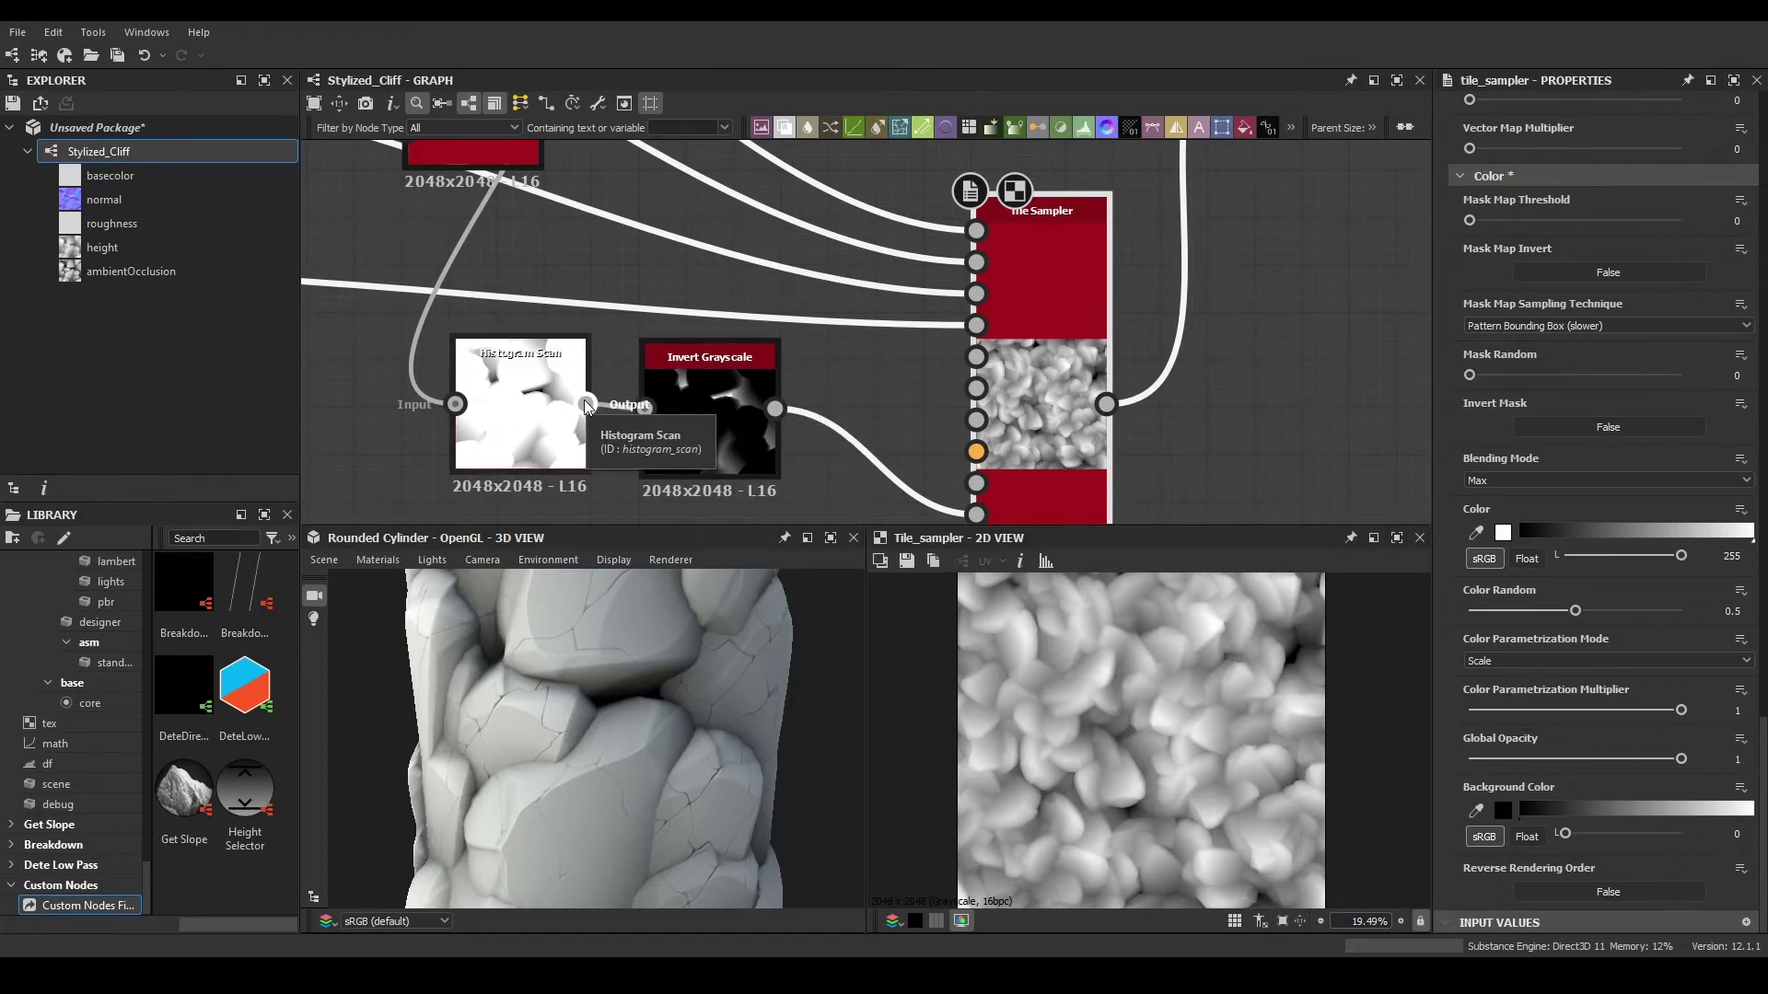
click(514, 400)
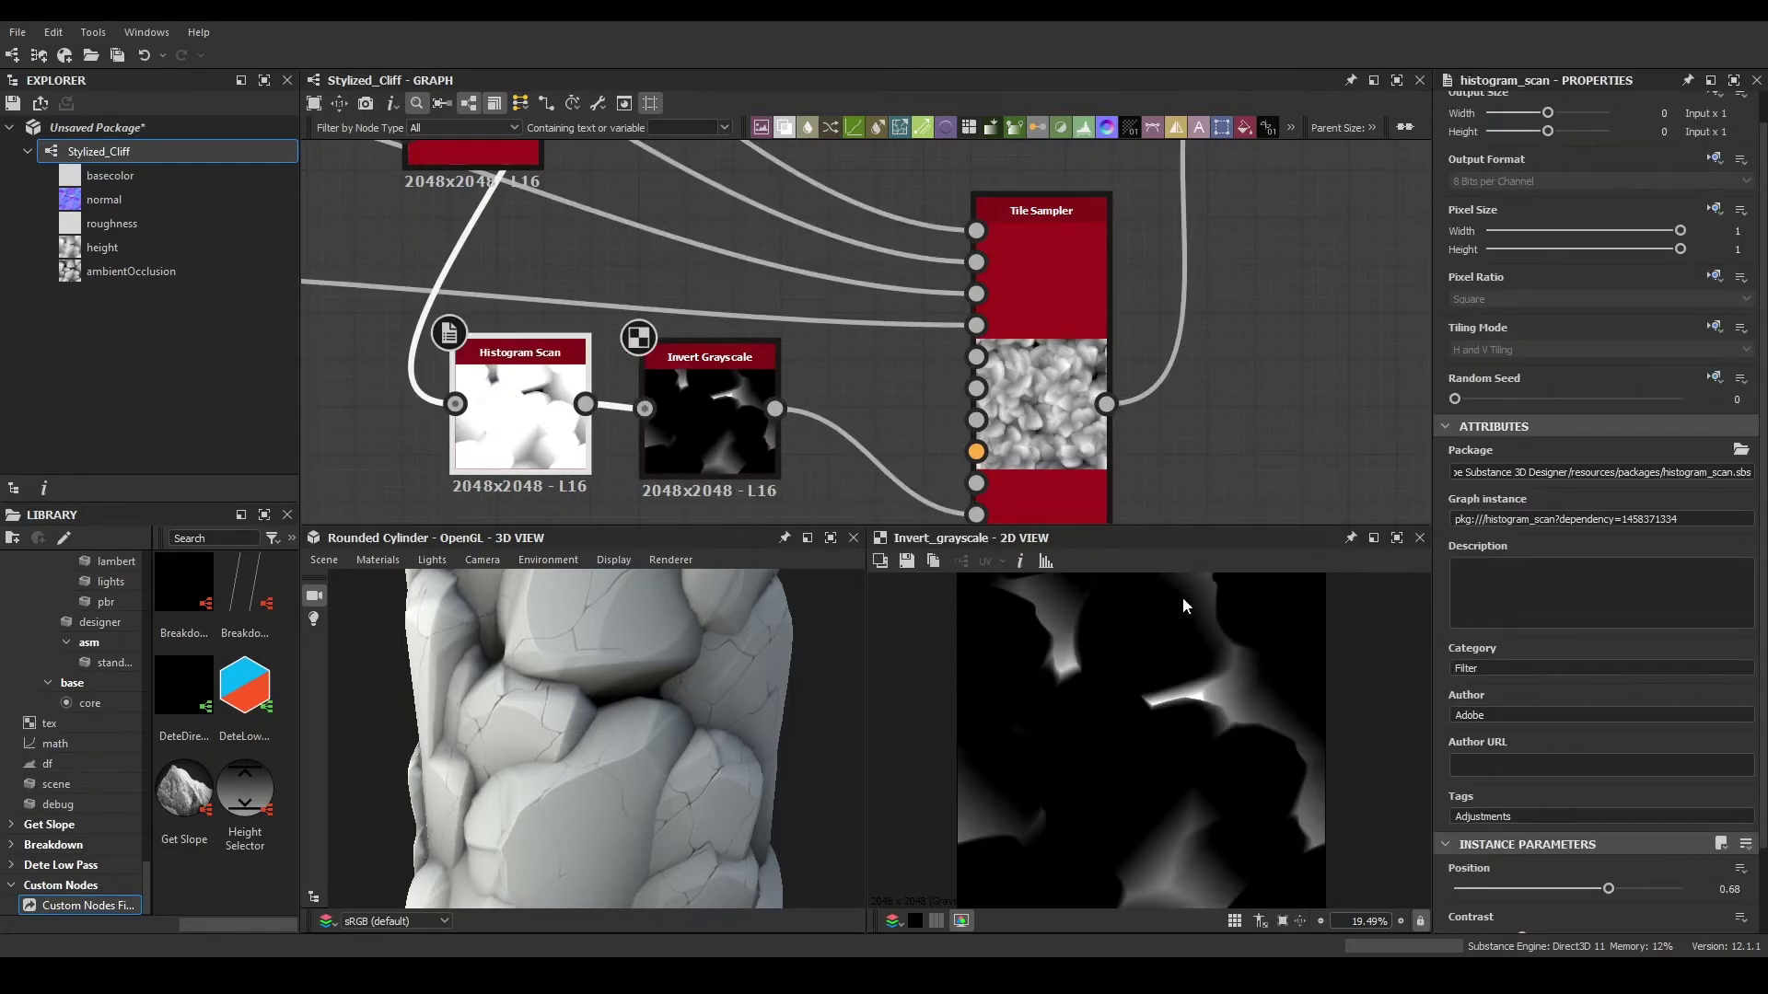
drag(1576, 791, 1586, 793)
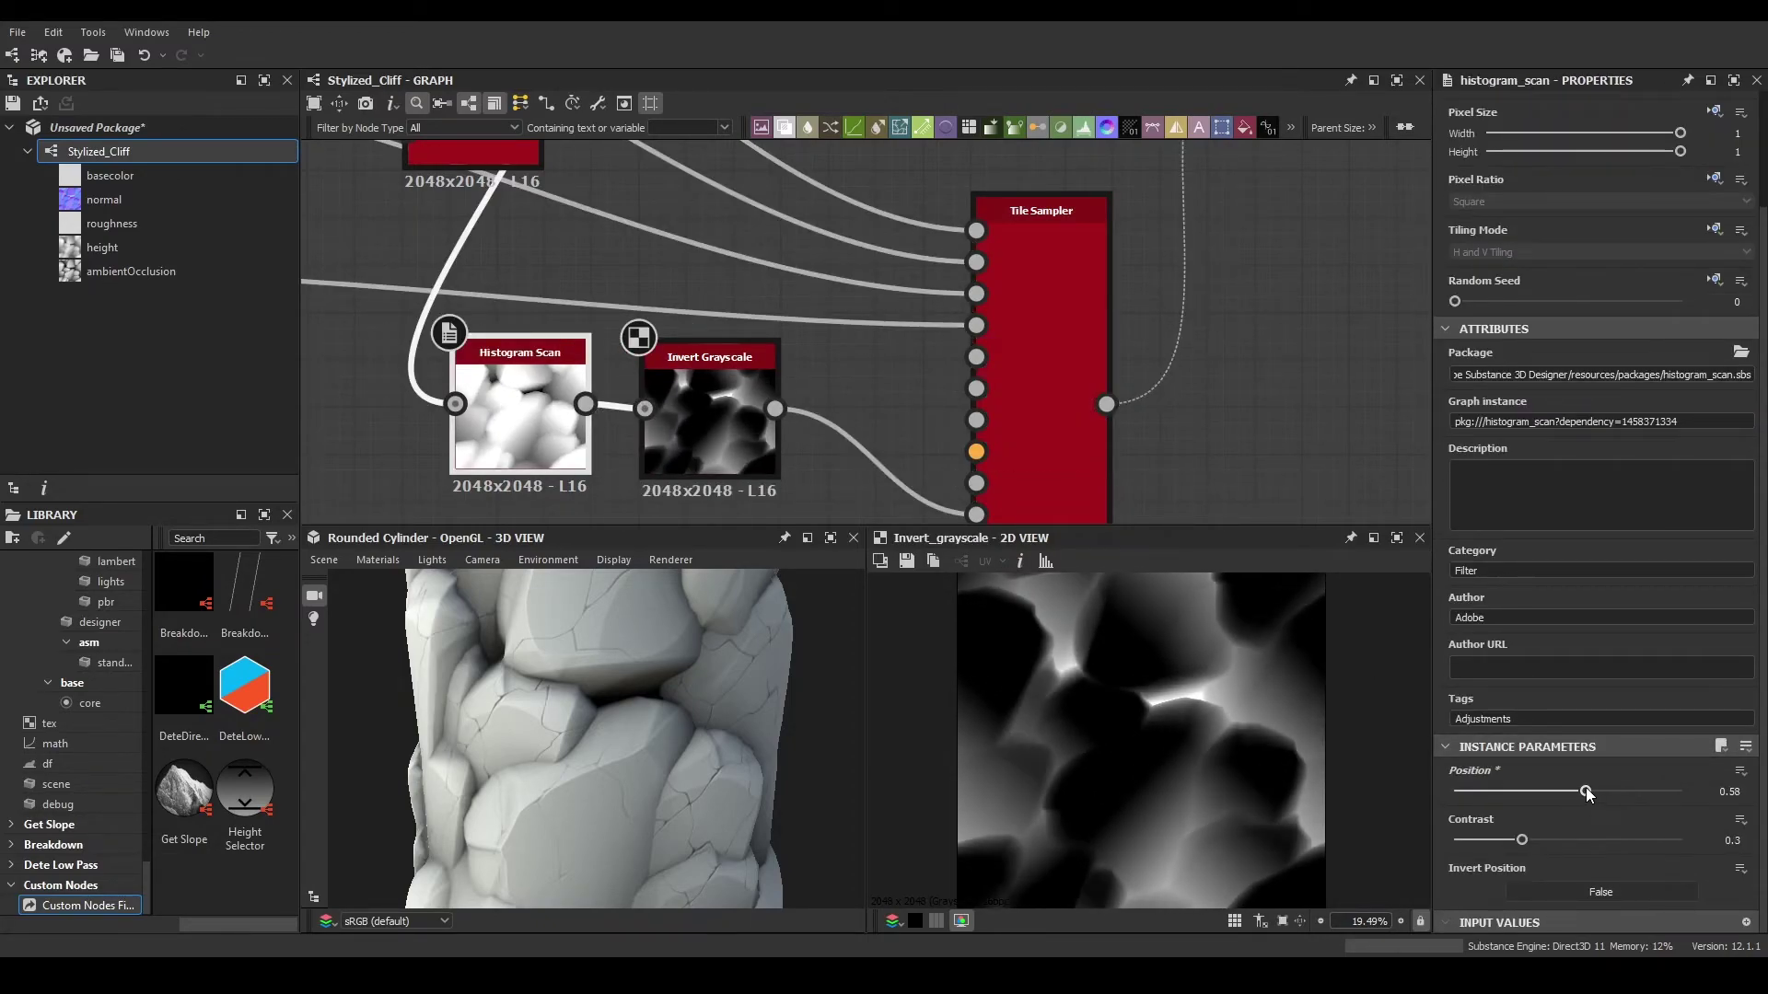
drag(1520, 840, 1422, 843)
mouse_move(1586, 790)
mouse_down()
mouse_move(1545, 798)
mouse_move(1592, 803)
mouse_up()
- Set the copied Tile Sampler's Mask Map Threshold to 0.15
double_click(1069, 441)
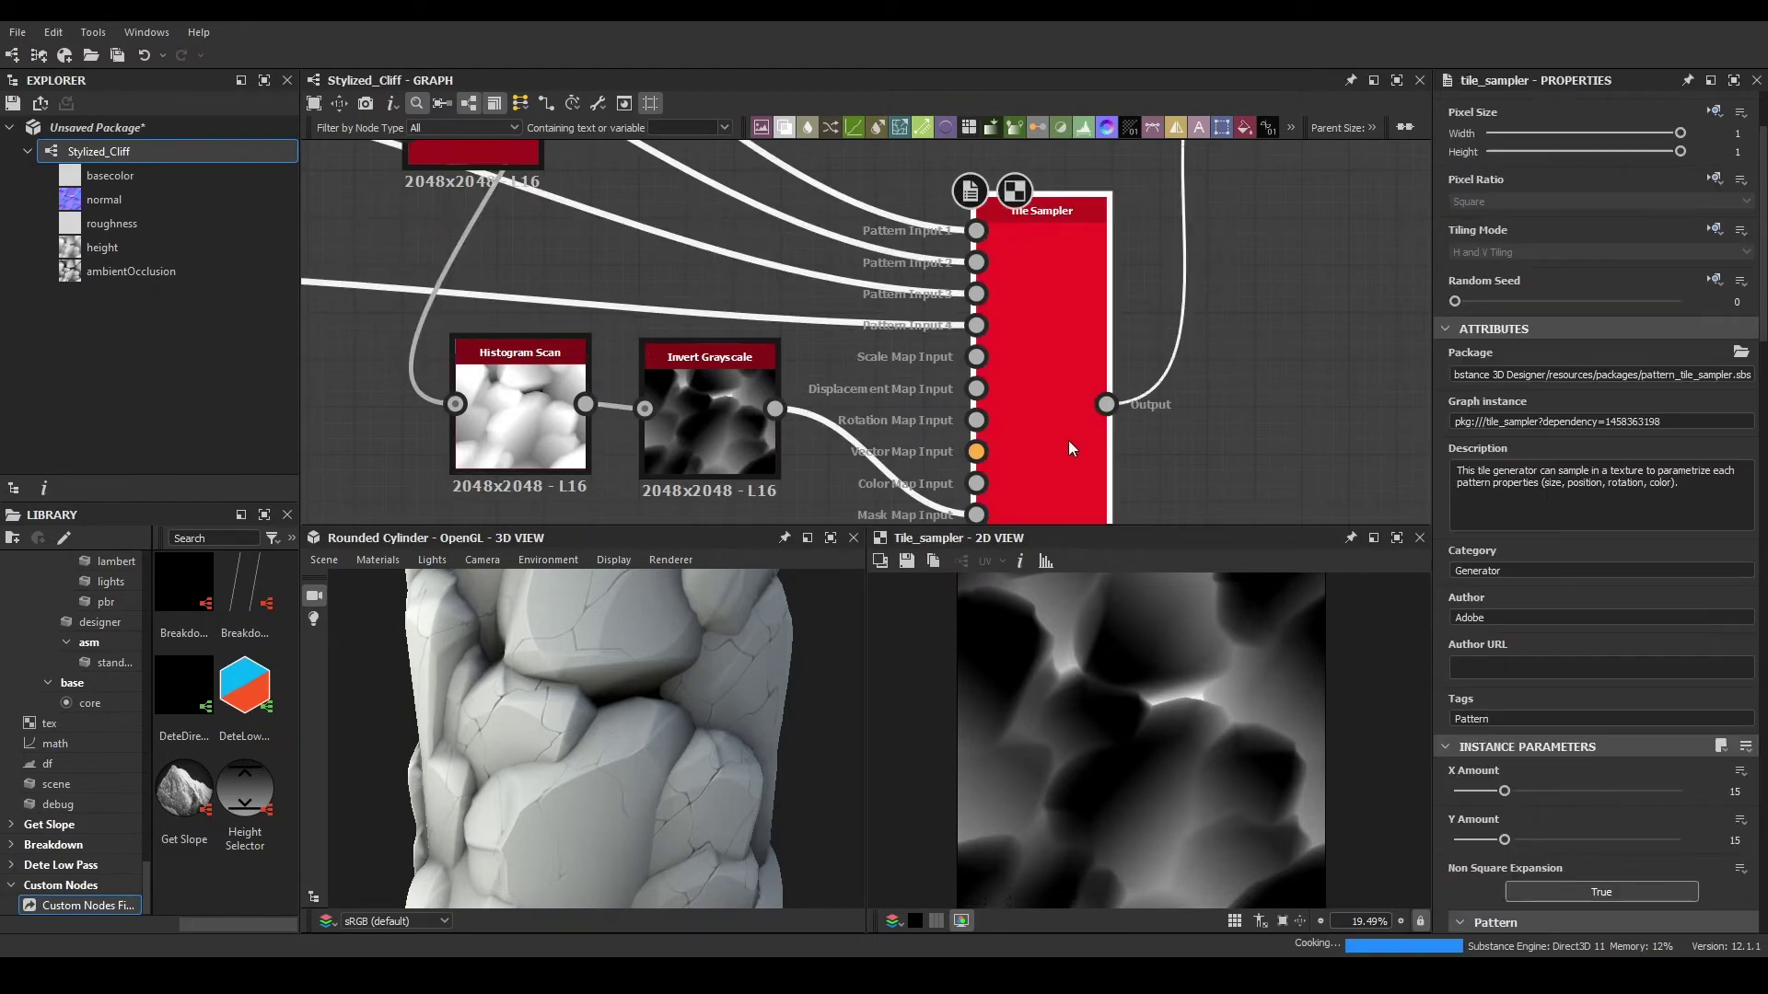
scroll(1597, 764, down, 5)
scroll(1597, 765, down, 15)
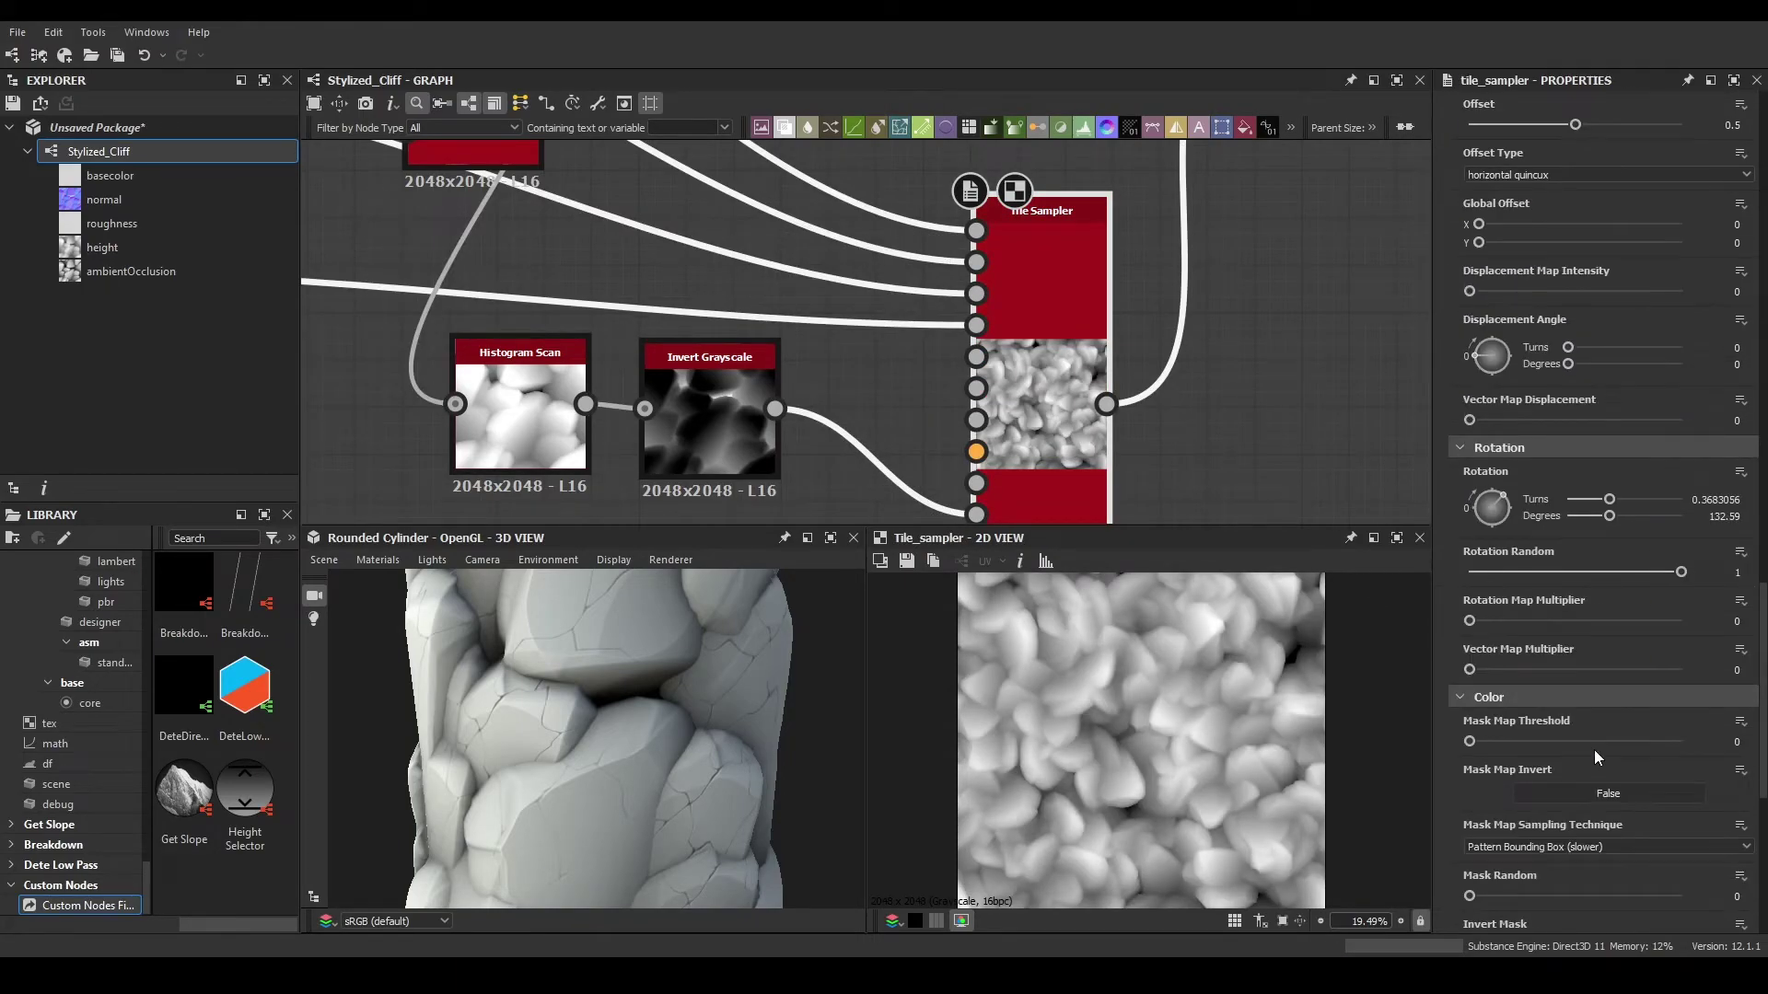
scroll(1477, 340, up, 2)
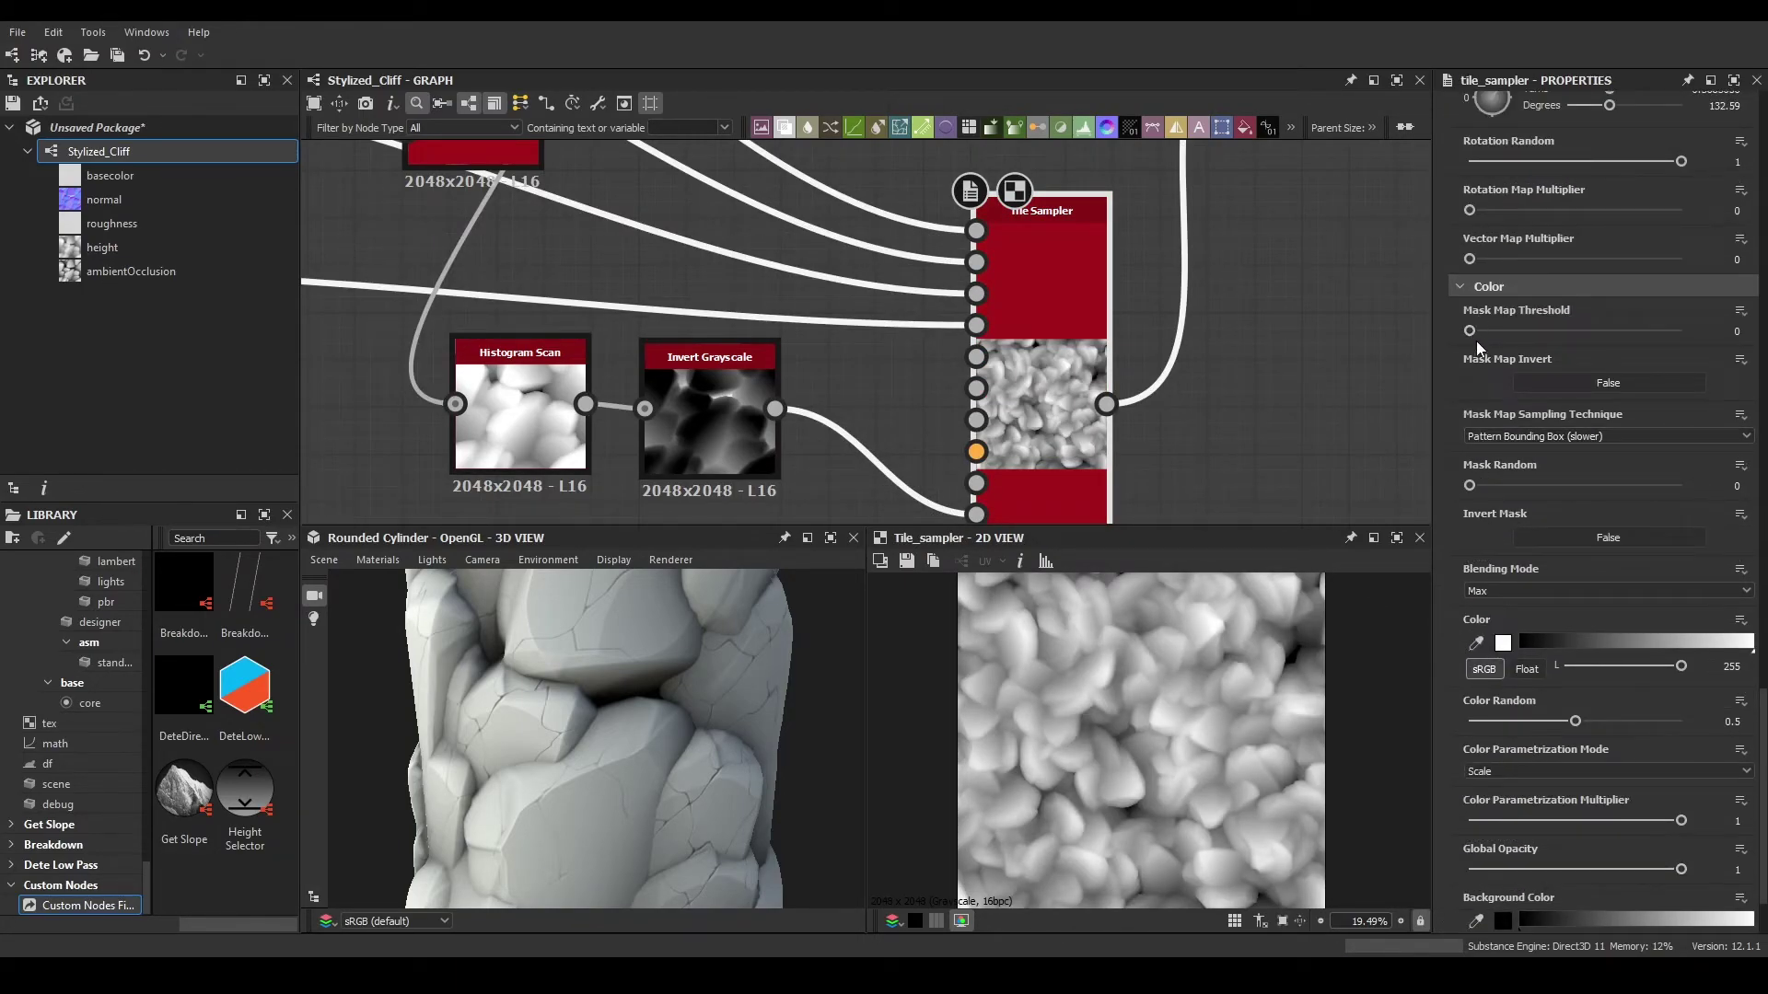
drag(1471, 331, 1502, 334)
- Compare the original Tile Sampler's settings with the copy's and set the copy's Mask Map Threshold to 0.1
middle_drag(975, 296, 997, 446)
double_click(472, 152)
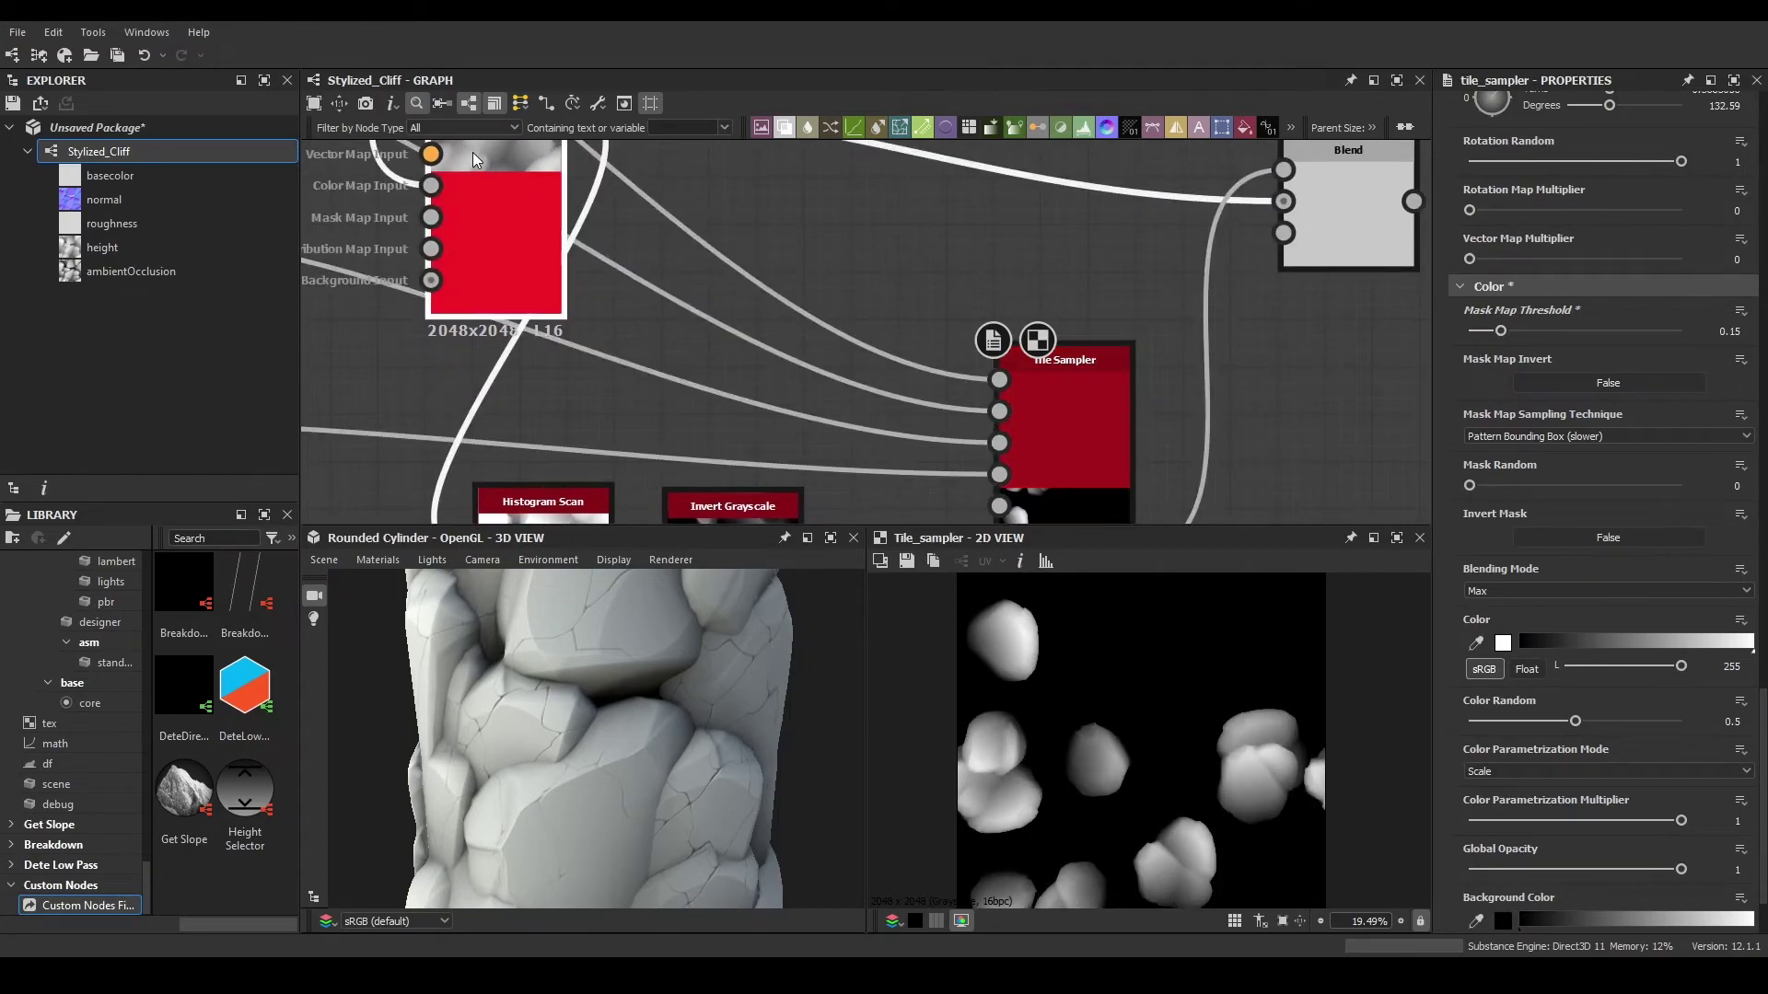
click(1070, 405)
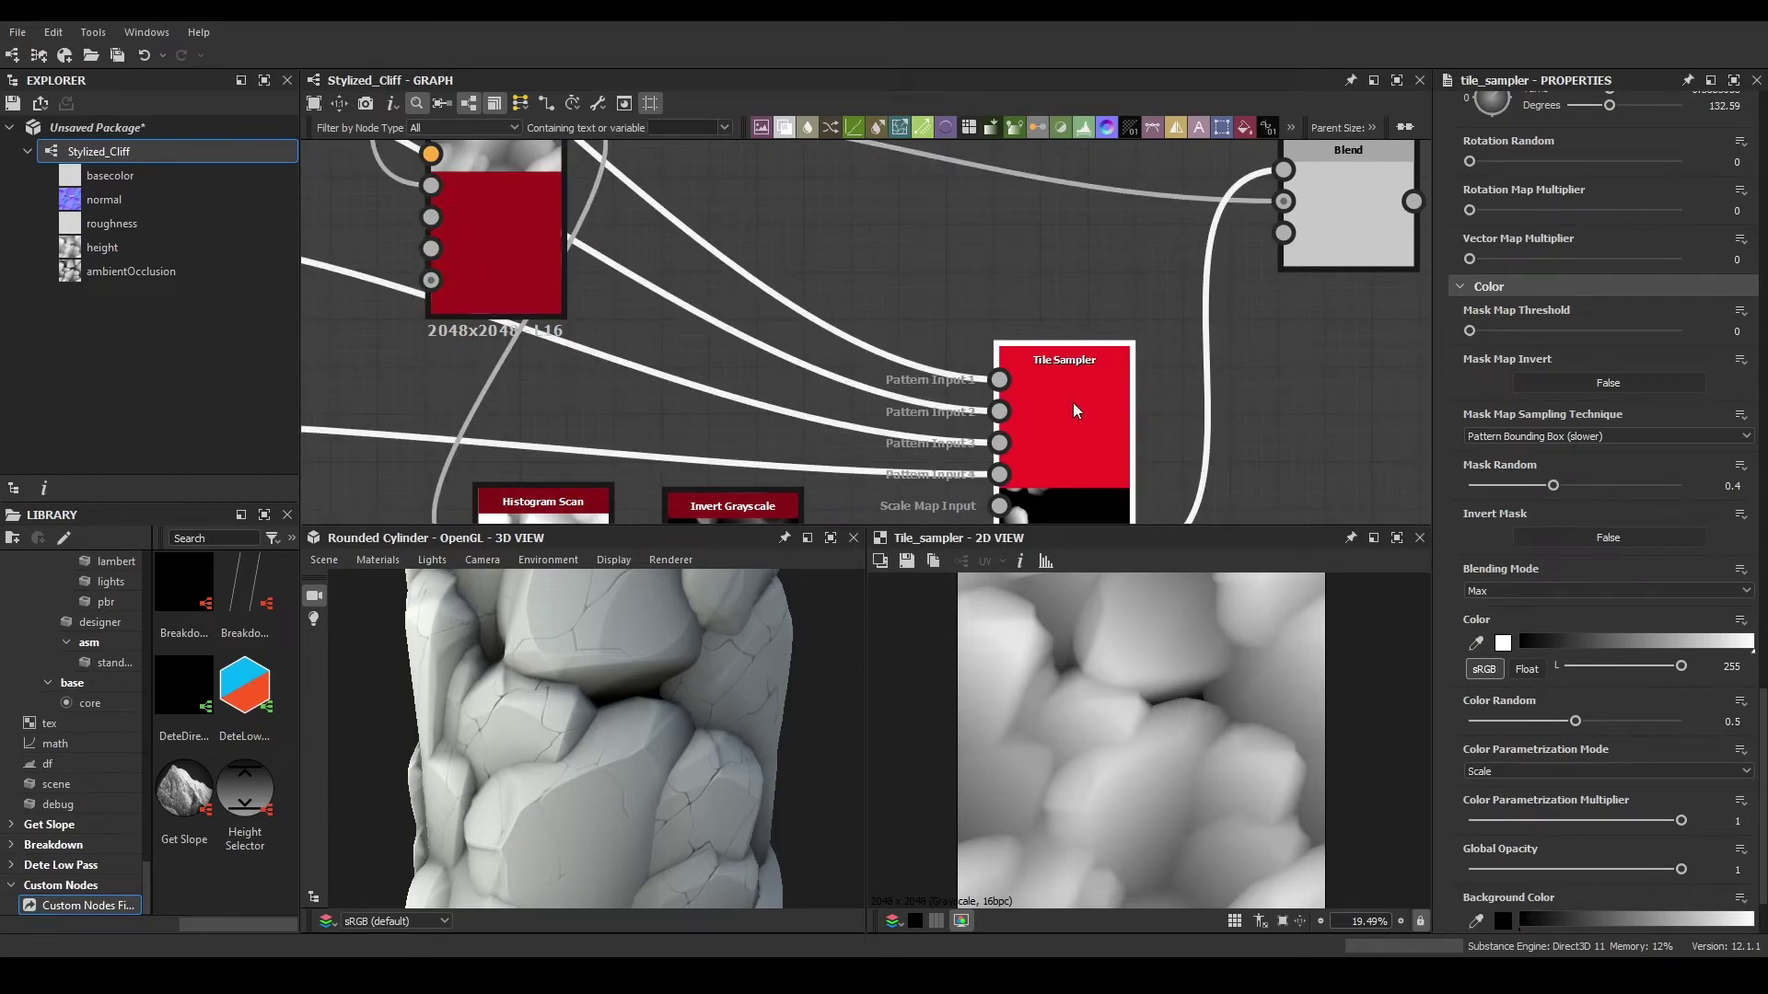
click(468, 186)
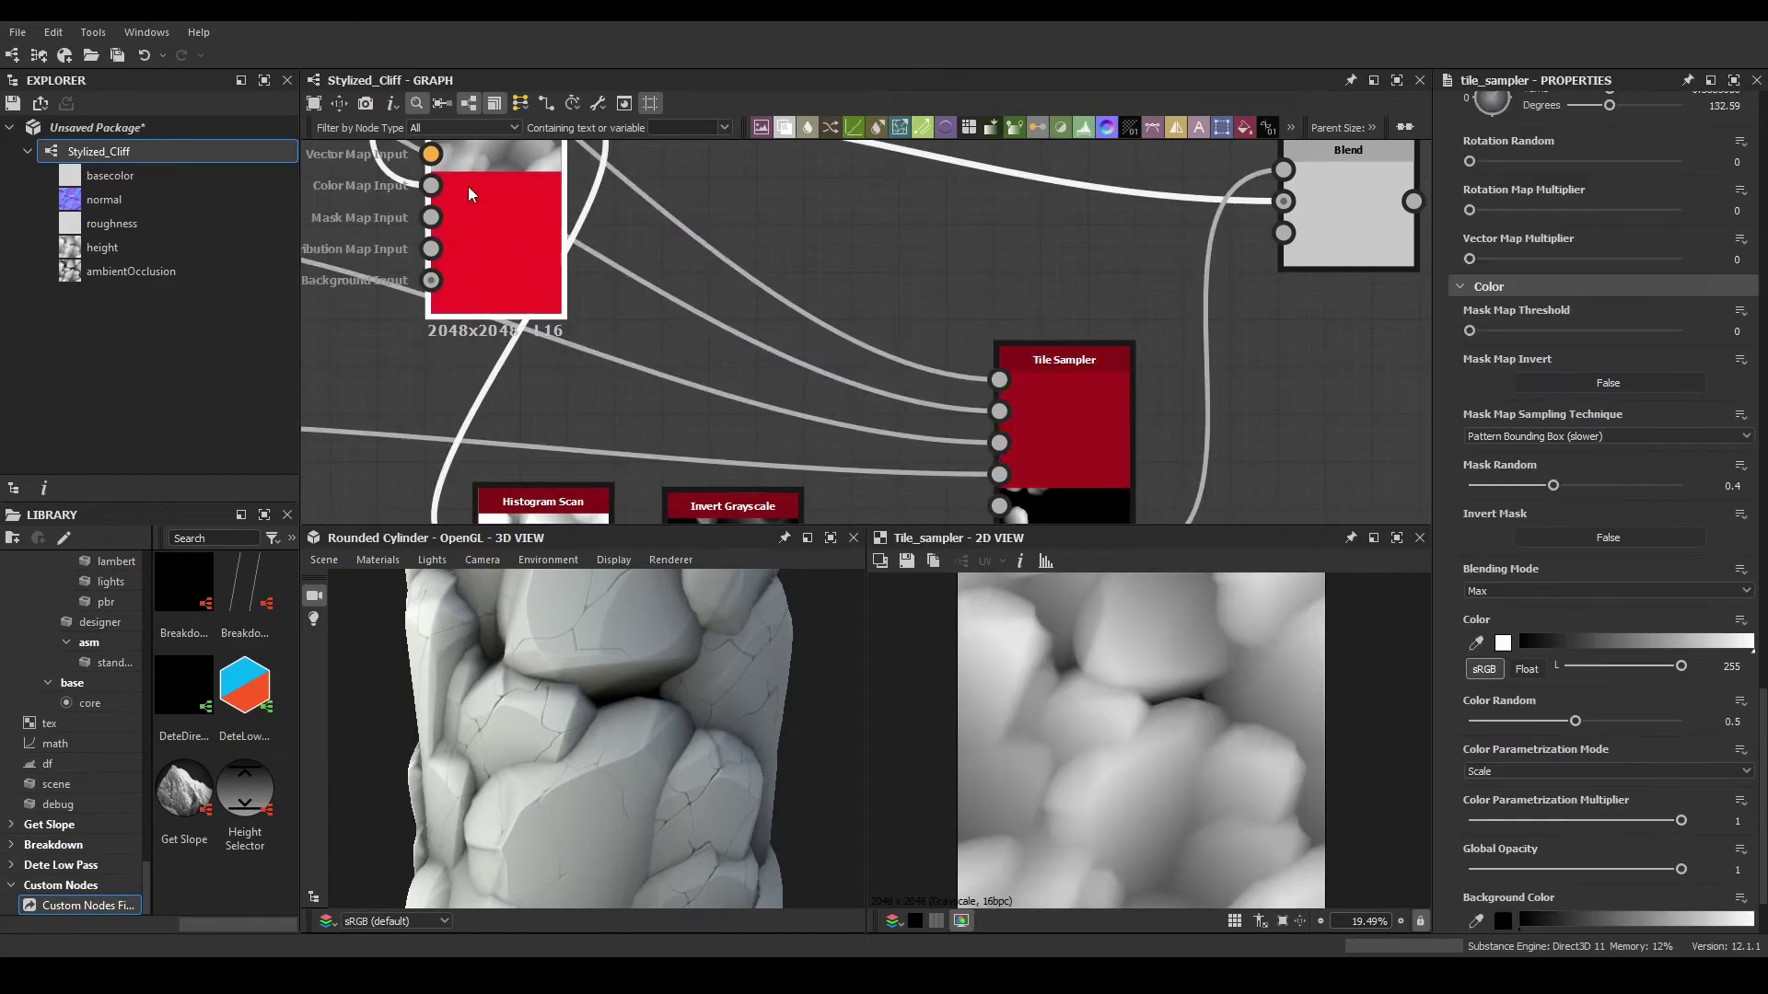
click(1024, 423)
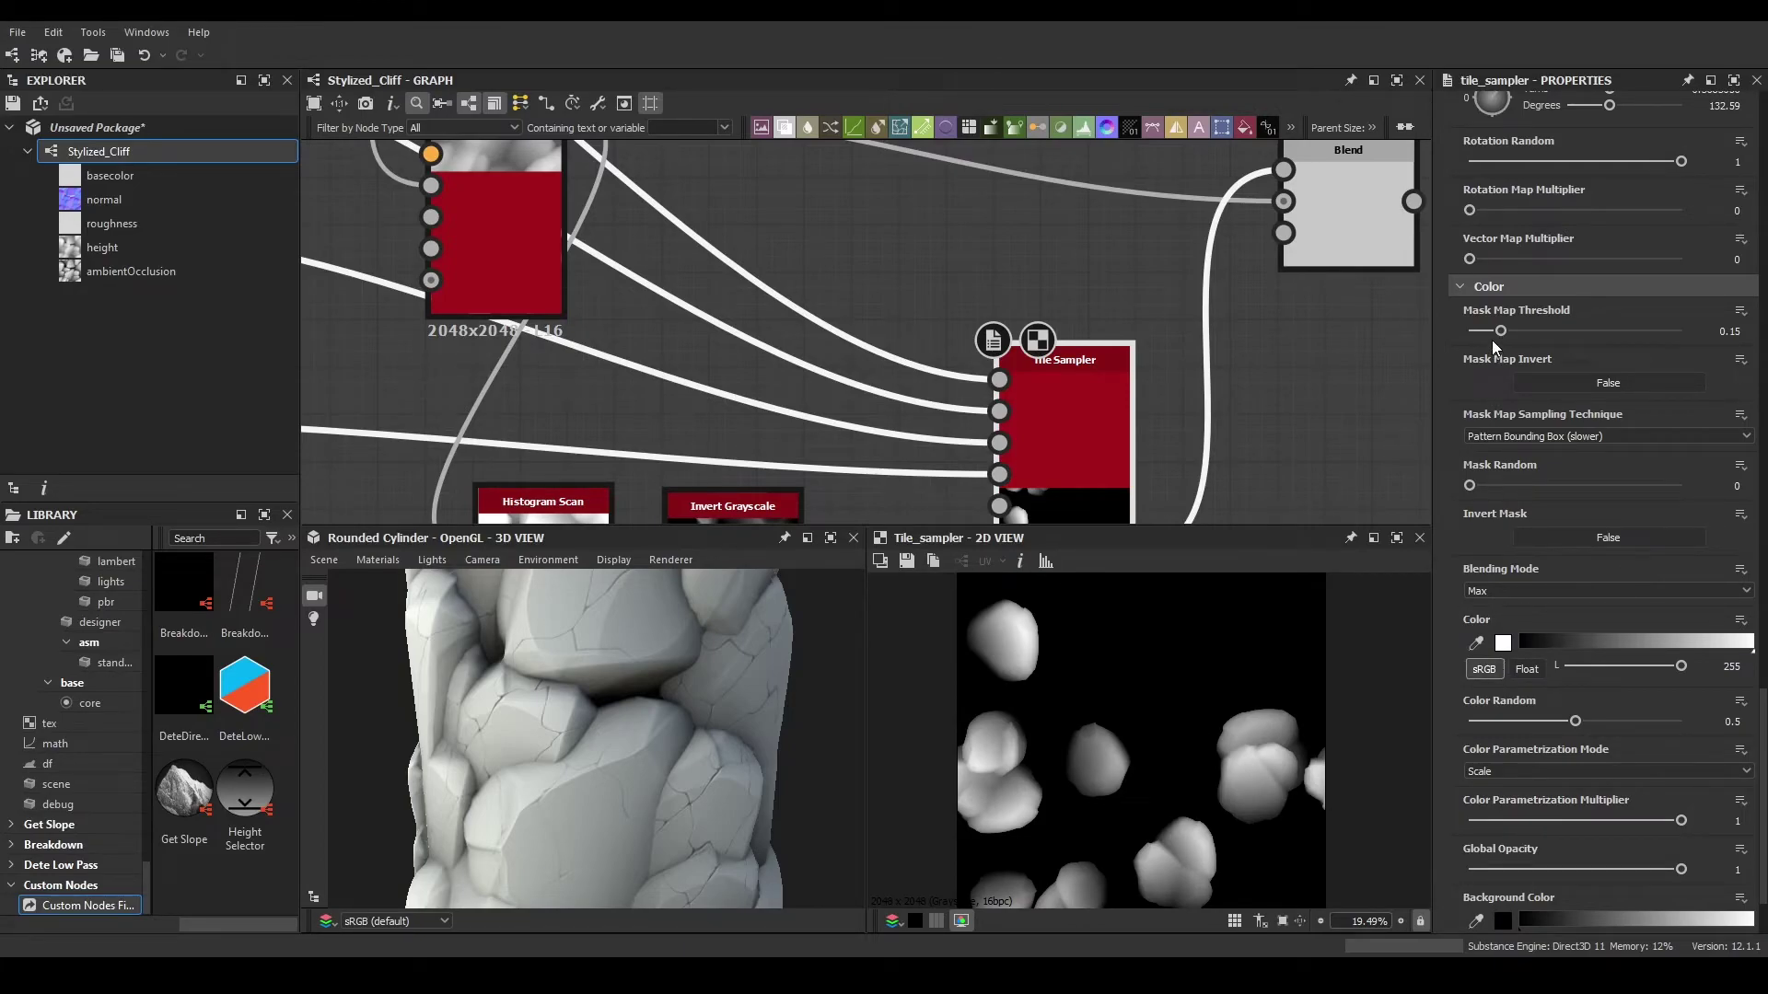
drag(1503, 338, 1493, 337)
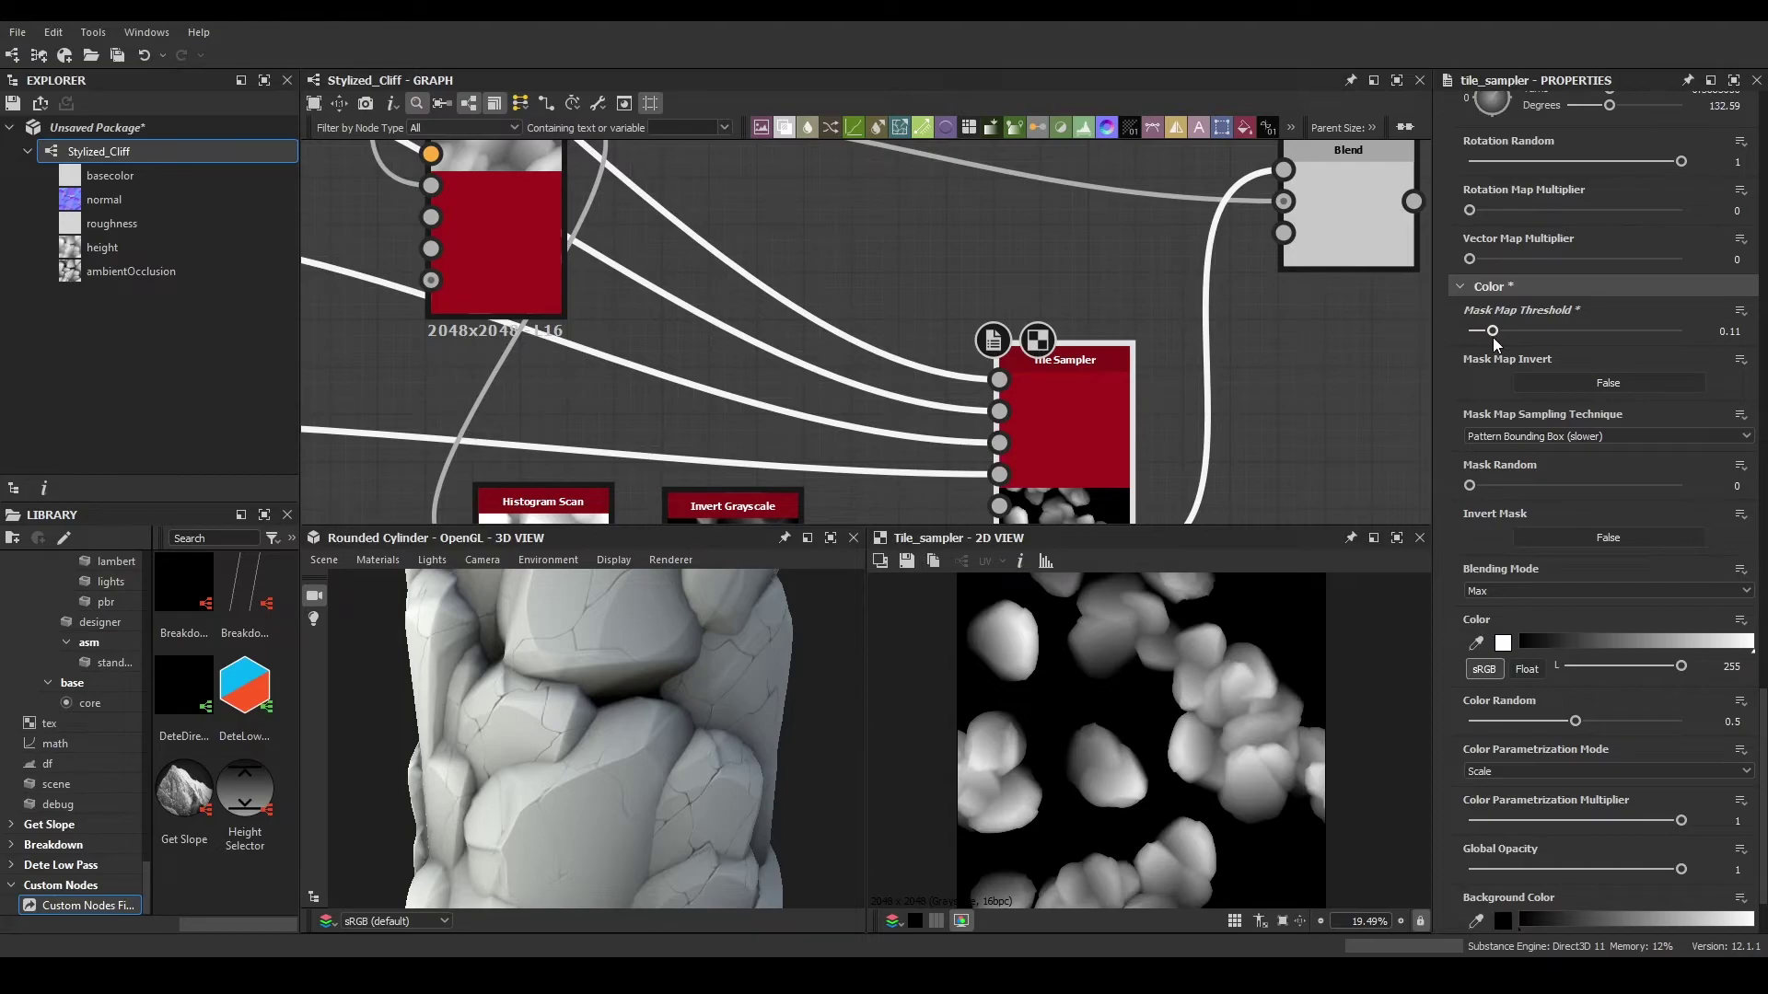
drag(1494, 337, 1490, 339)
- Preview the Blend output and examine how the small rocks sit among the large ones, checking the cylinder from further away
middle_drag(1257, 246, 1180, 279)
click(1242, 210)
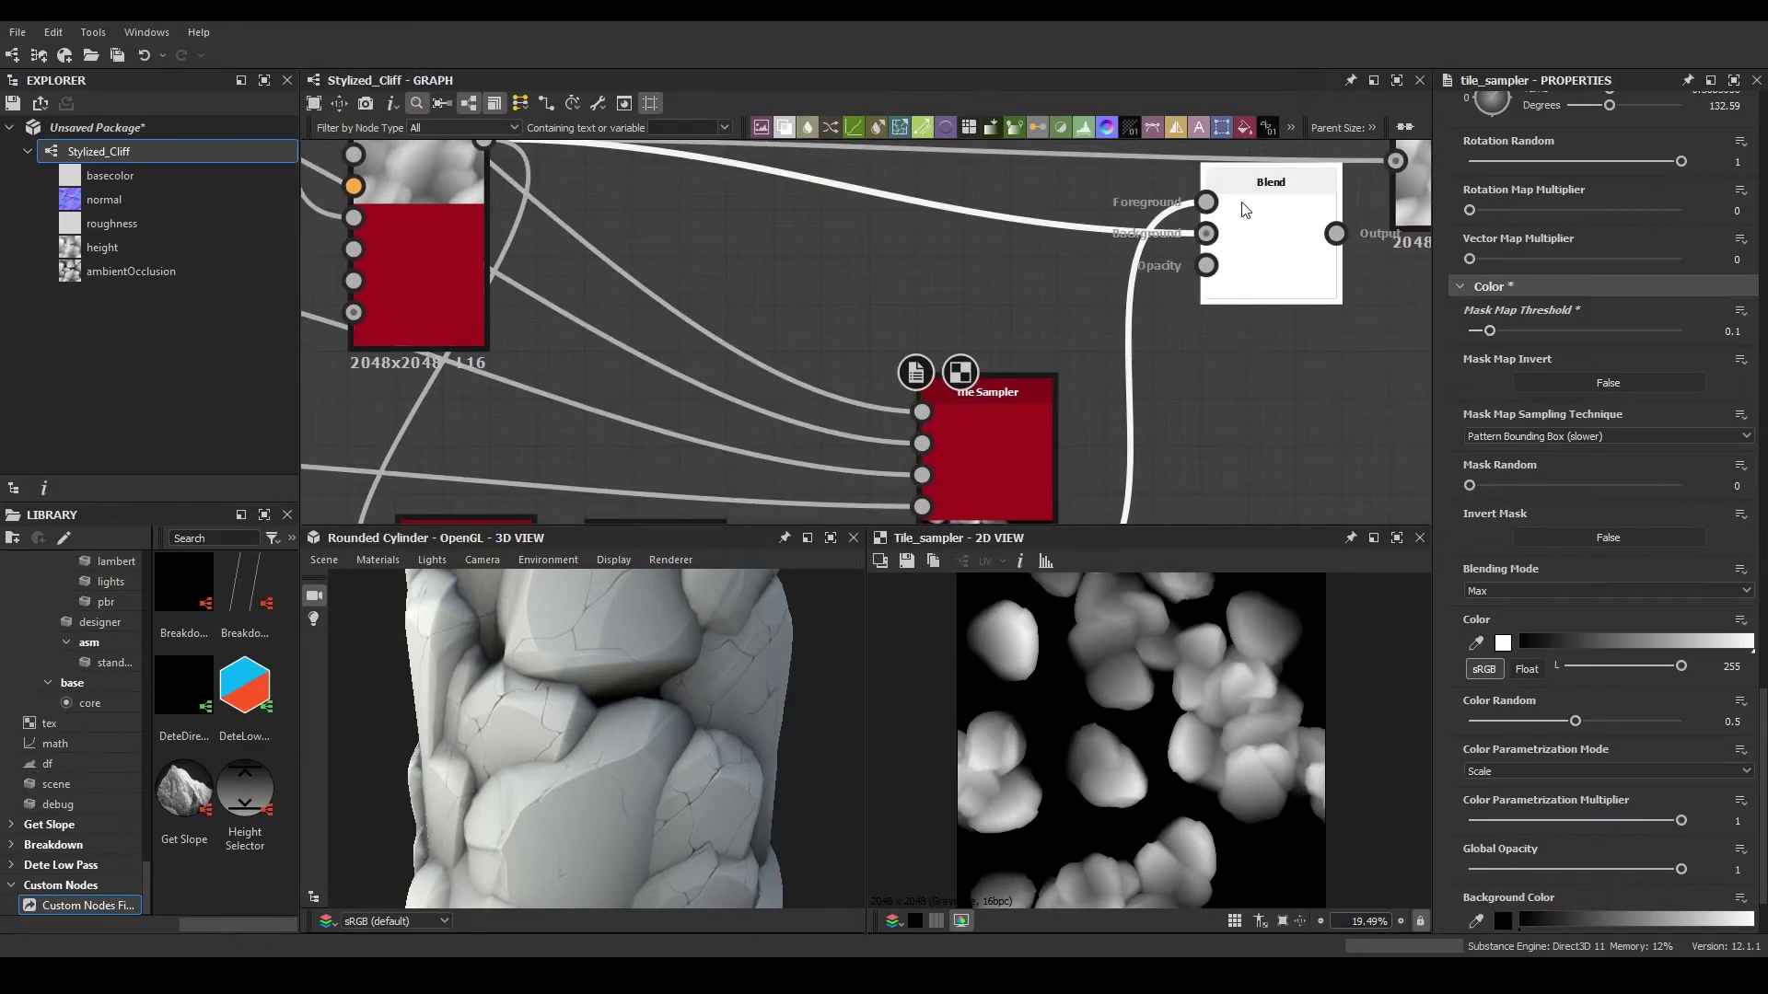
click(1245, 212)
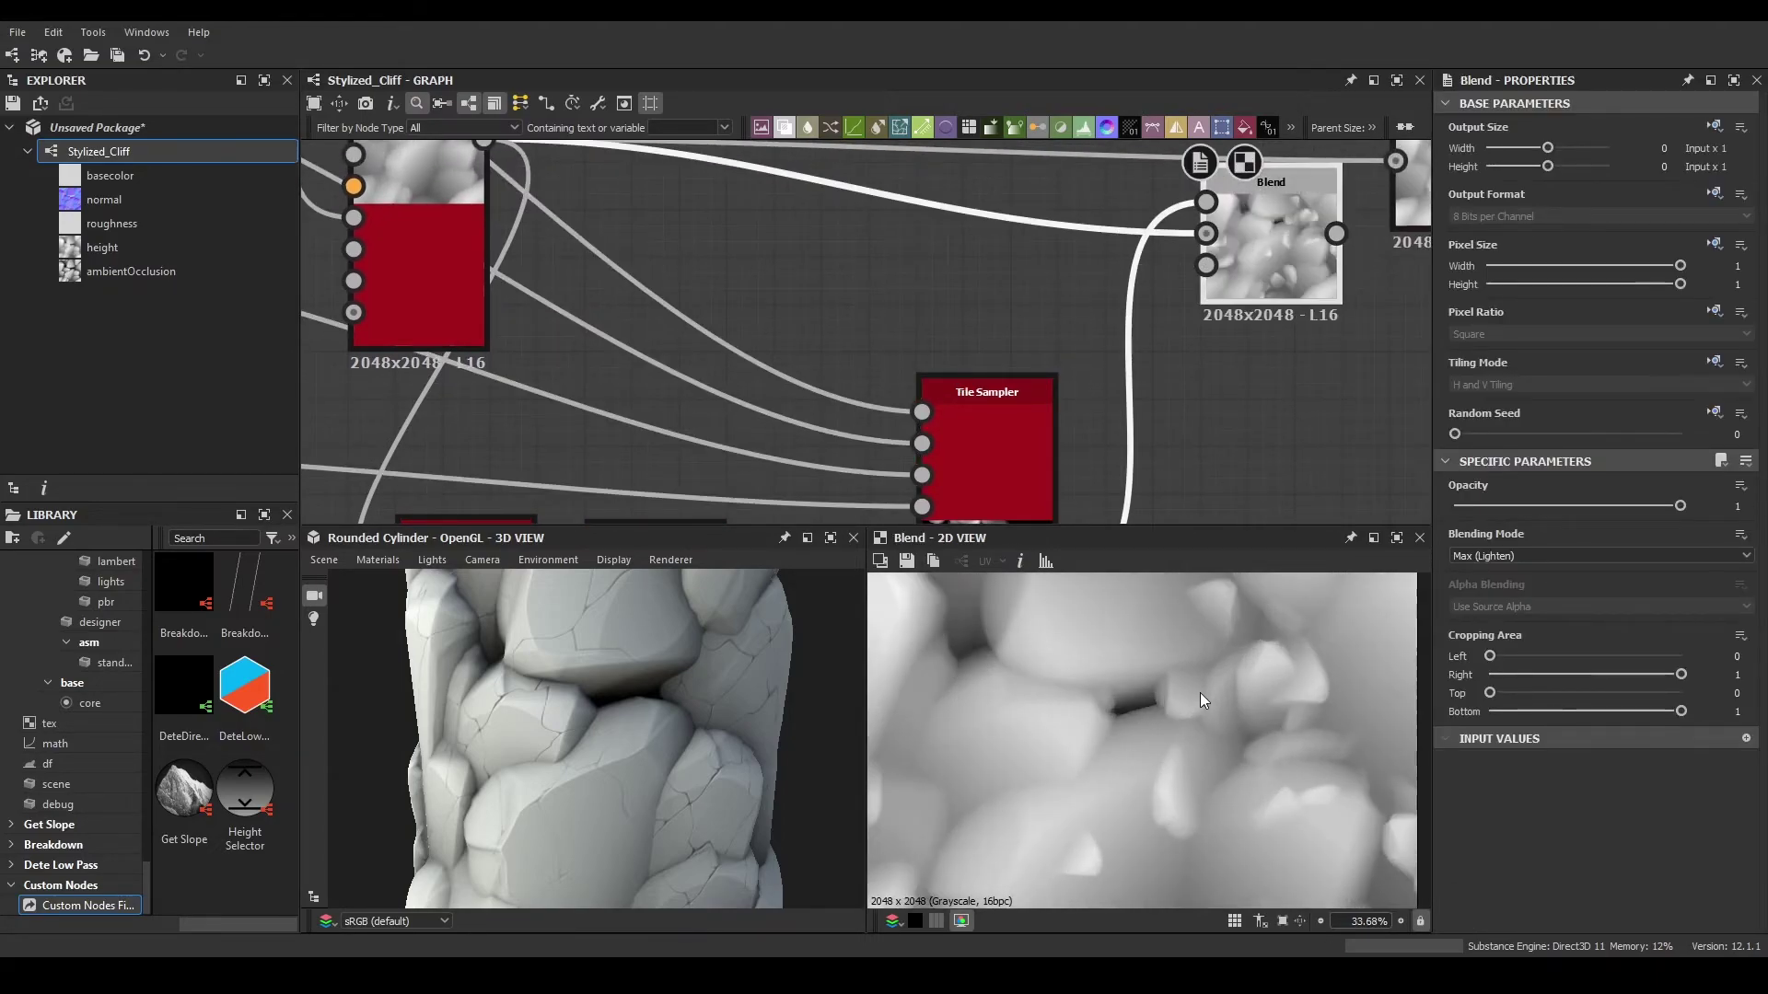
scroll(1083, 762, up, 1)
scroll(1083, 762, down, 2)
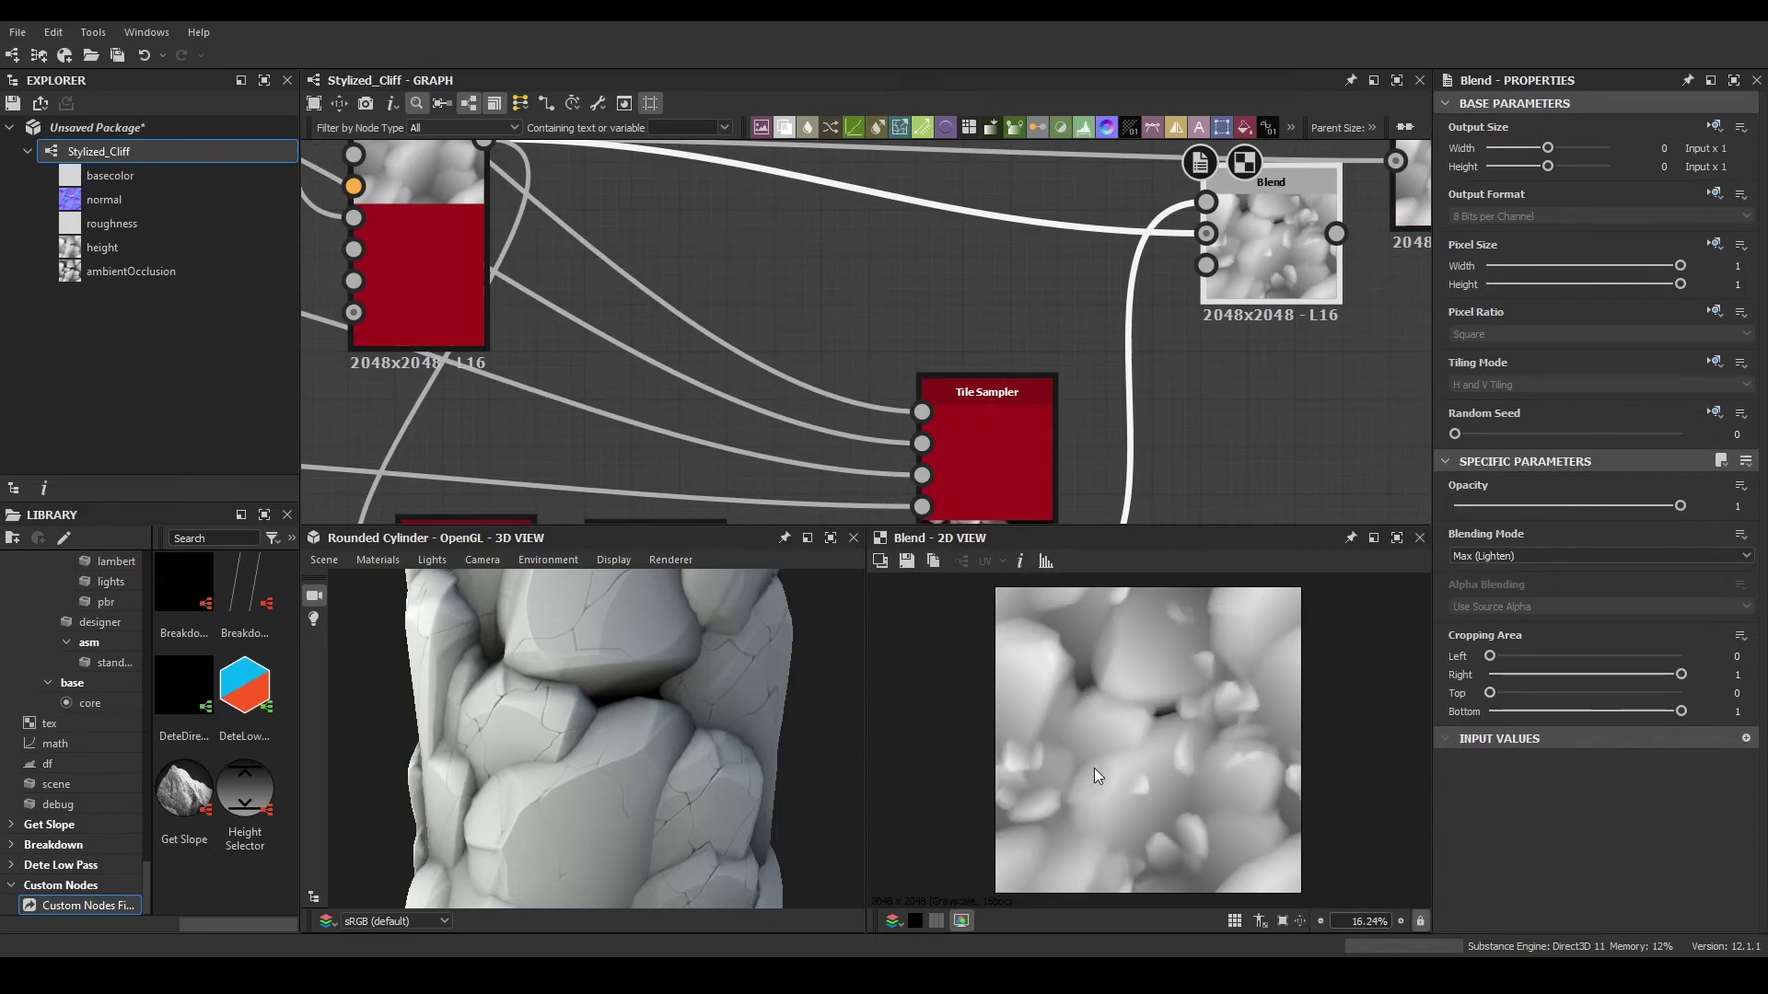
drag(700, 690, 858, 722)
scroll(807, 733, down, 3)
drag(754, 743, 698, 757)
scroll(1284, 368, down, 3)
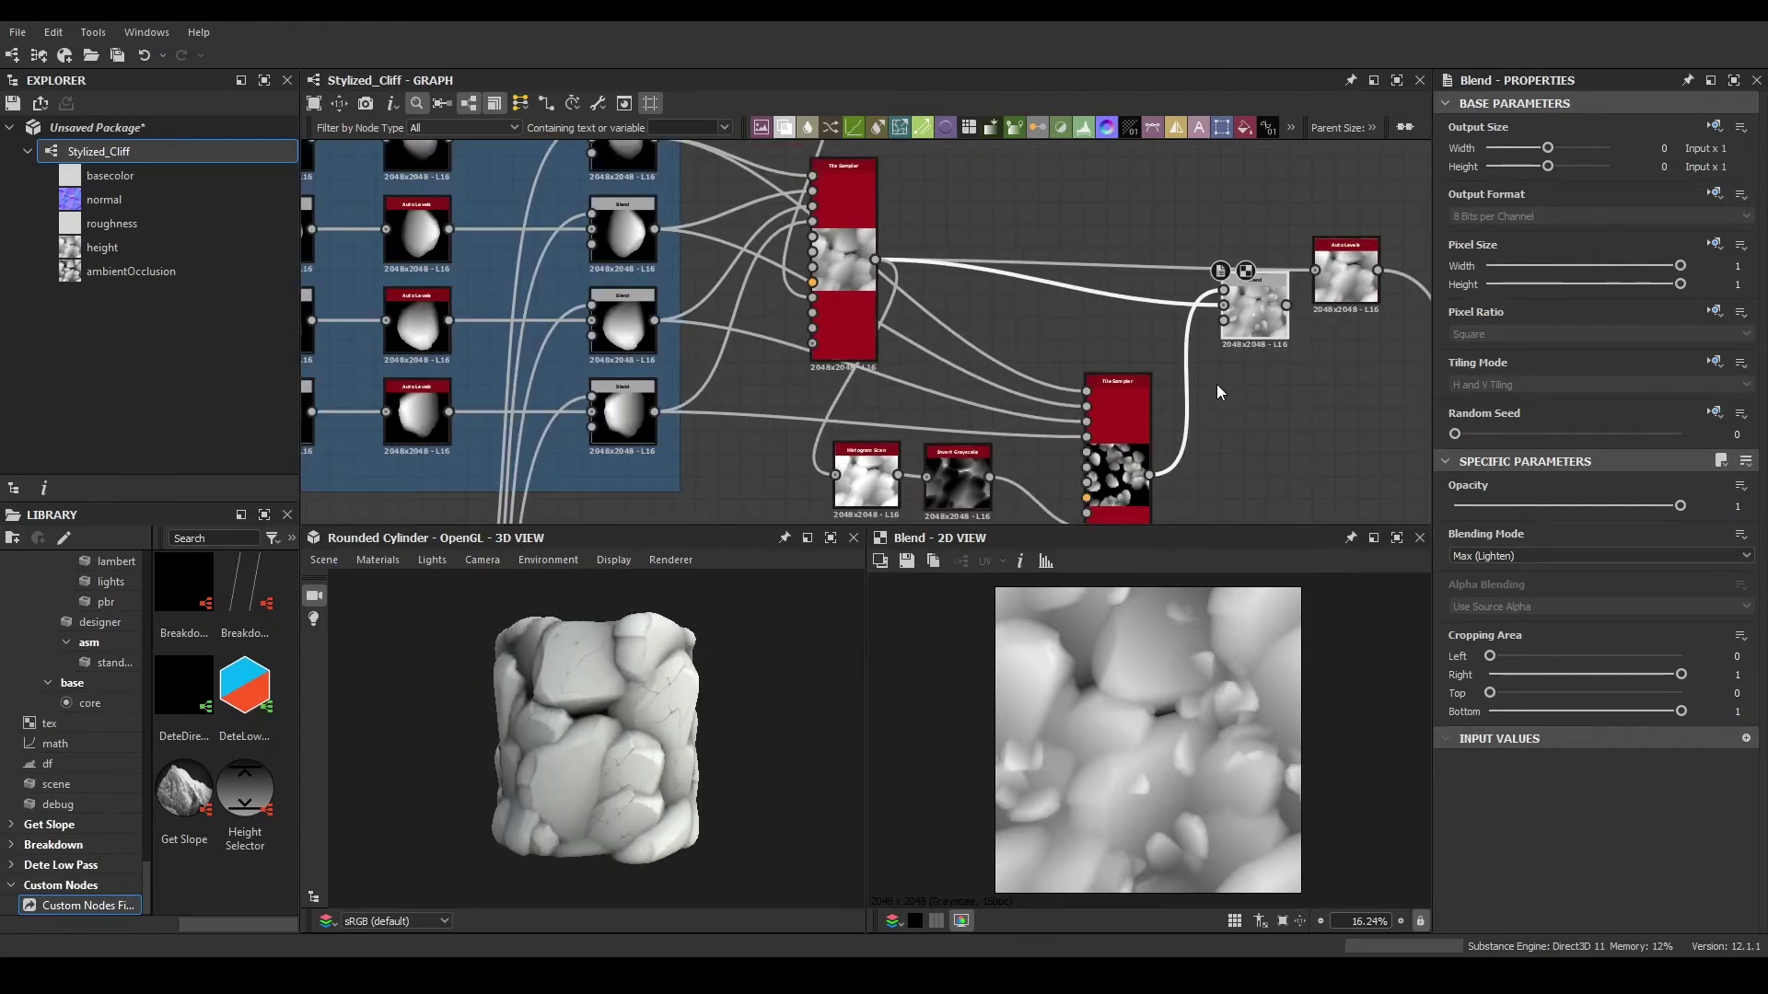
scroll(1212, 386, up, 2)
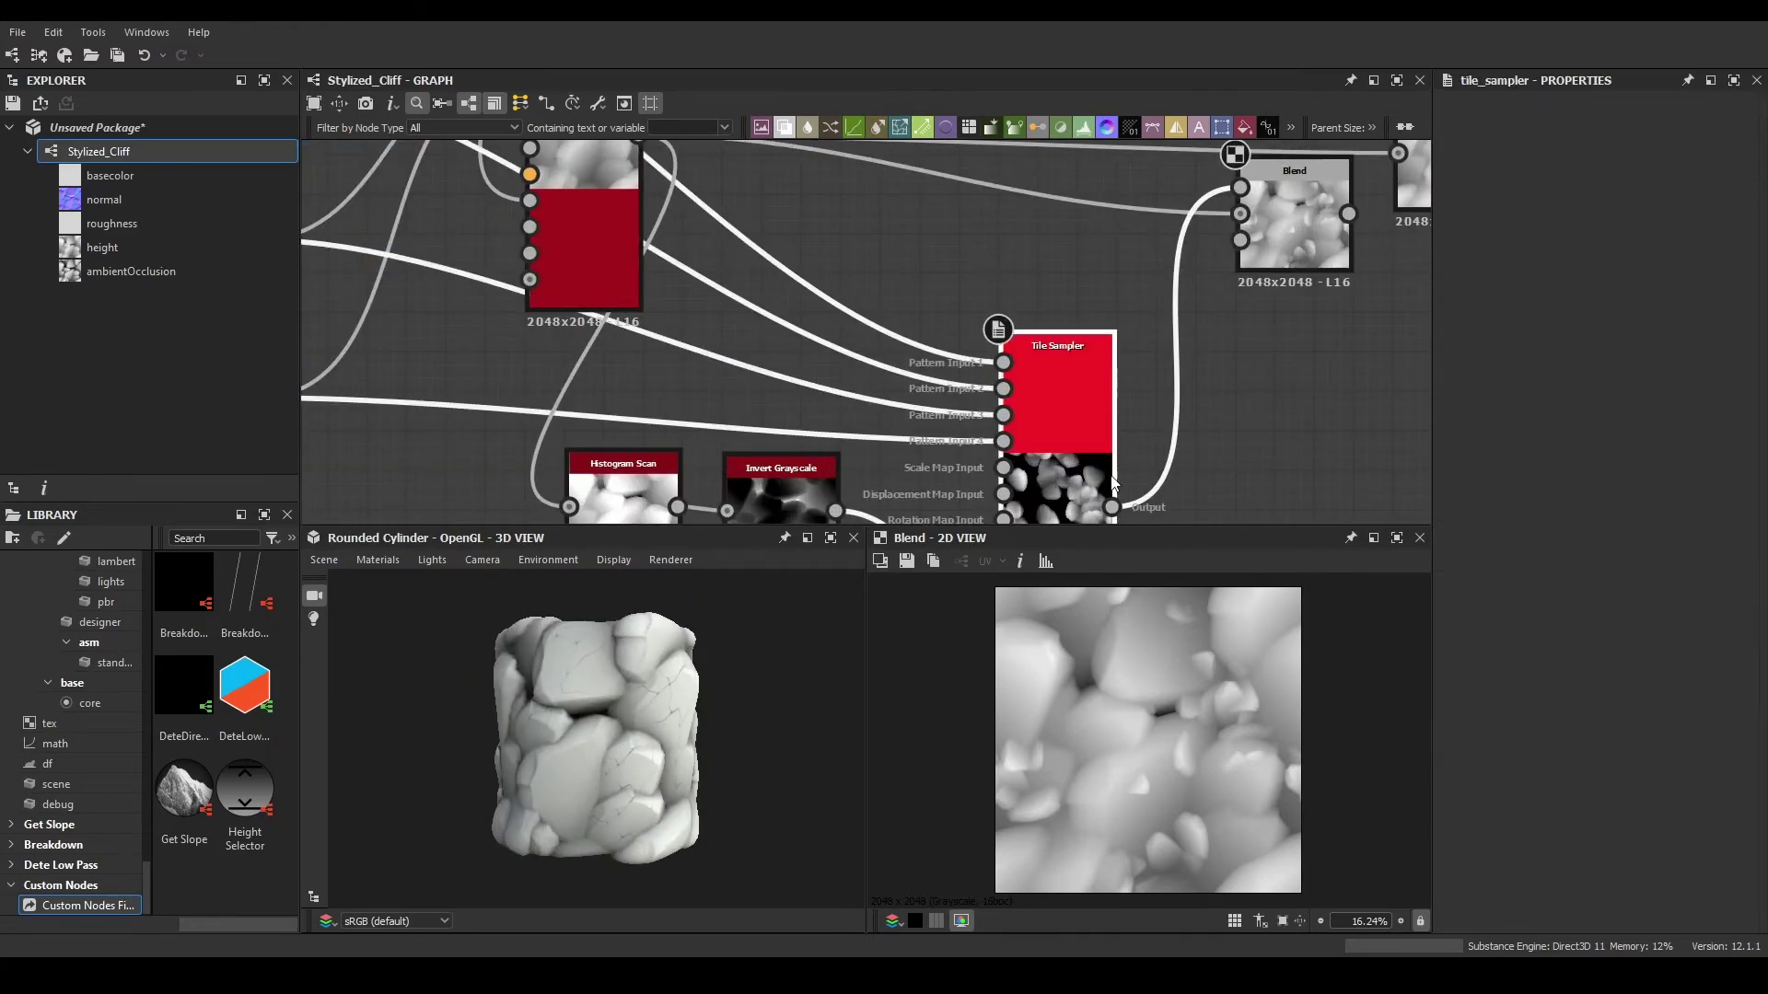
- Set the copied Tile Sampler's X Amount and Y Amount to 20
double_click(1064, 474)
scroll(1677, 720, down, 3)
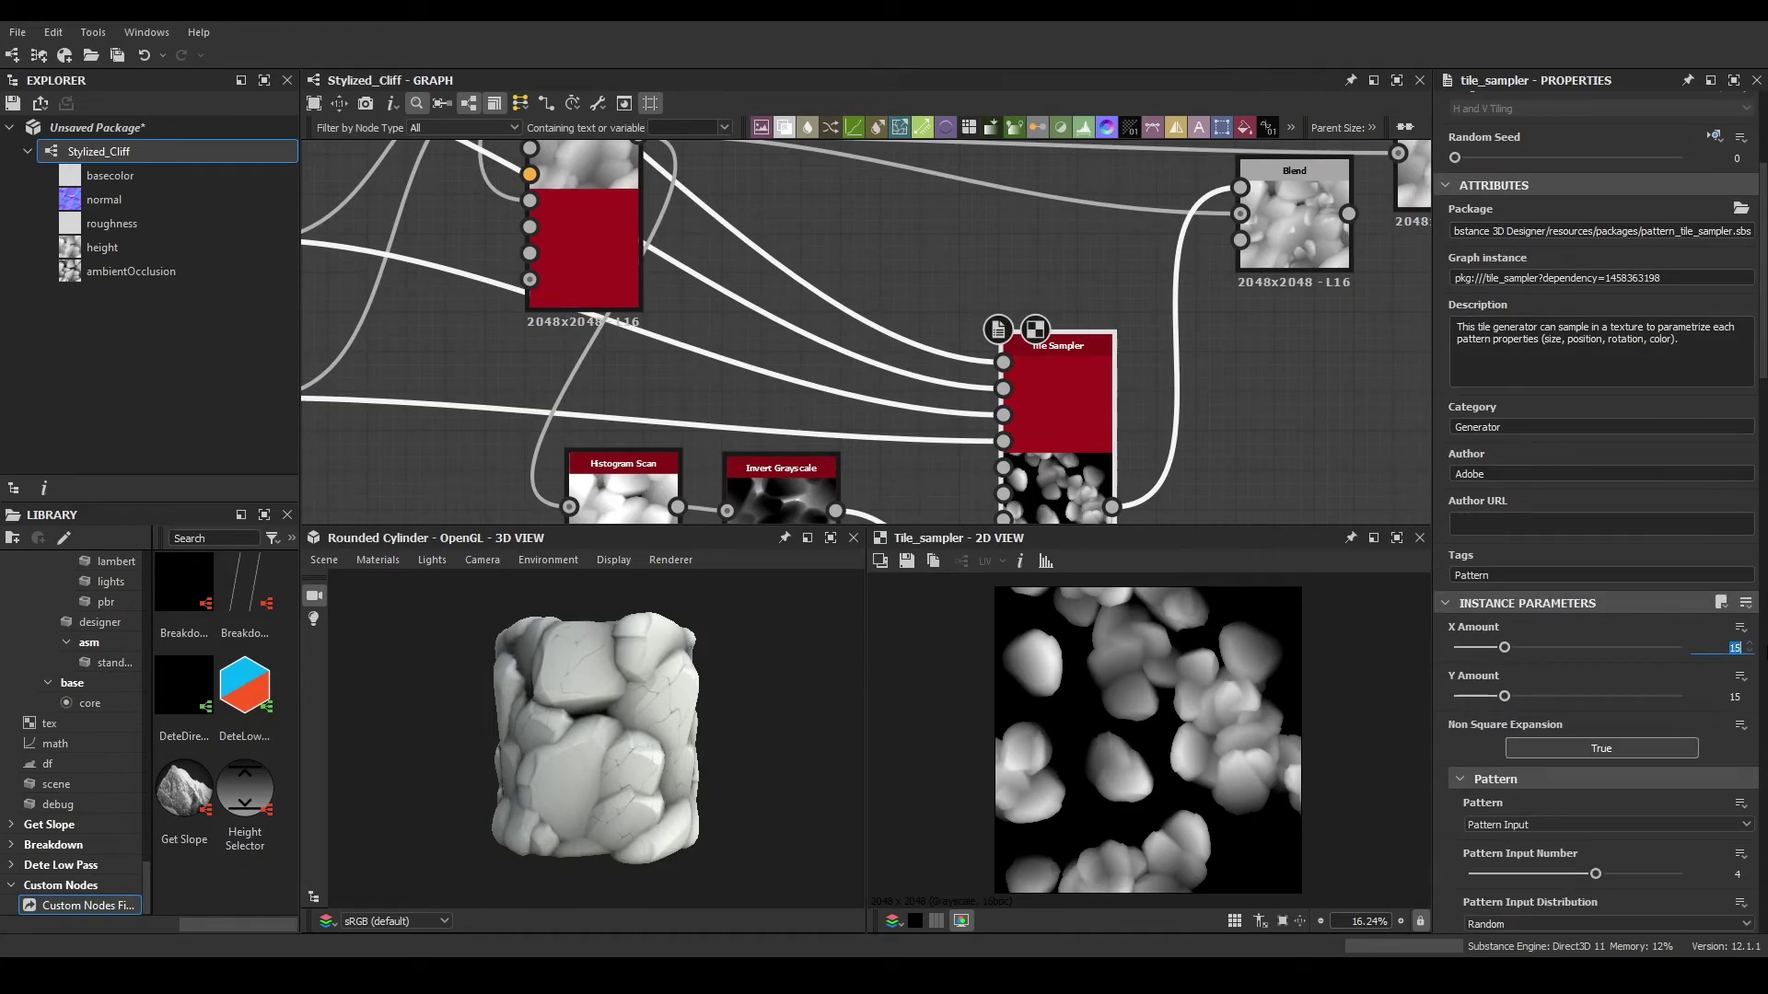
key(Tab)
text(20)
key(Return)
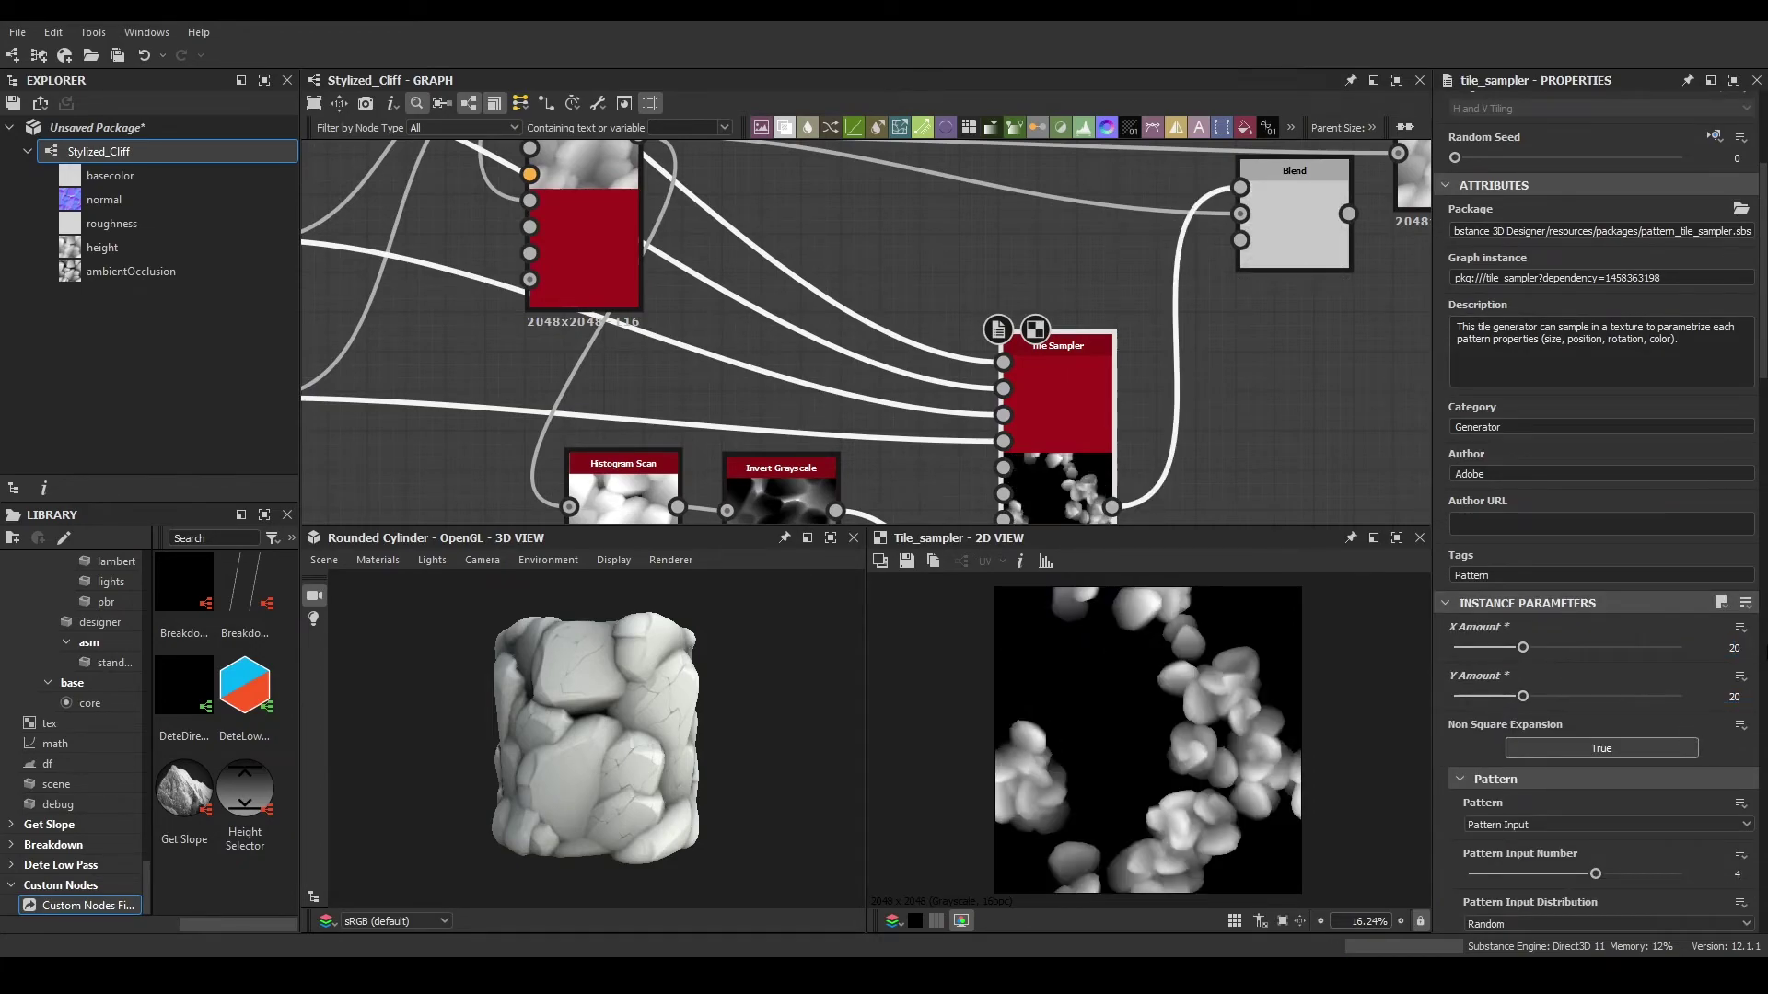
- Try a Mask Map Threshold of 0.5 on the copied Tile Sampler, then set it to 0.05
scroll(1508, 677, down, 3)
middle_drag(860, 494, 866, 427)
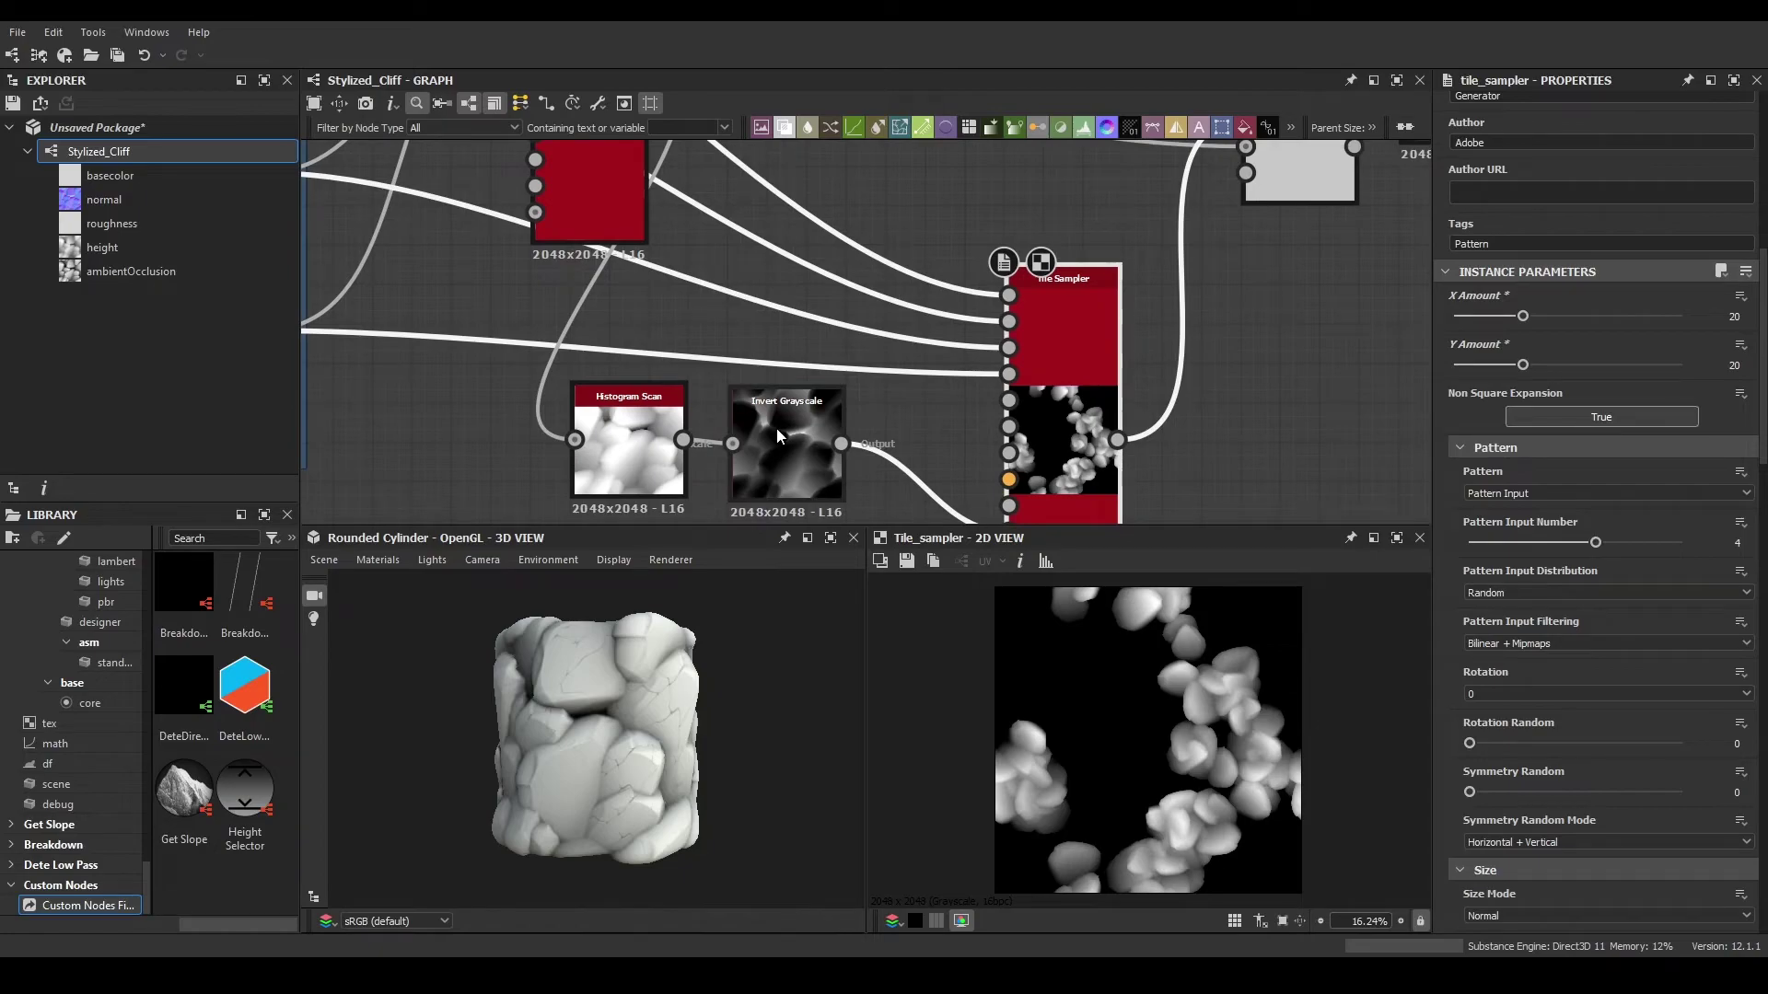
scroll(1591, 681, down, 10)
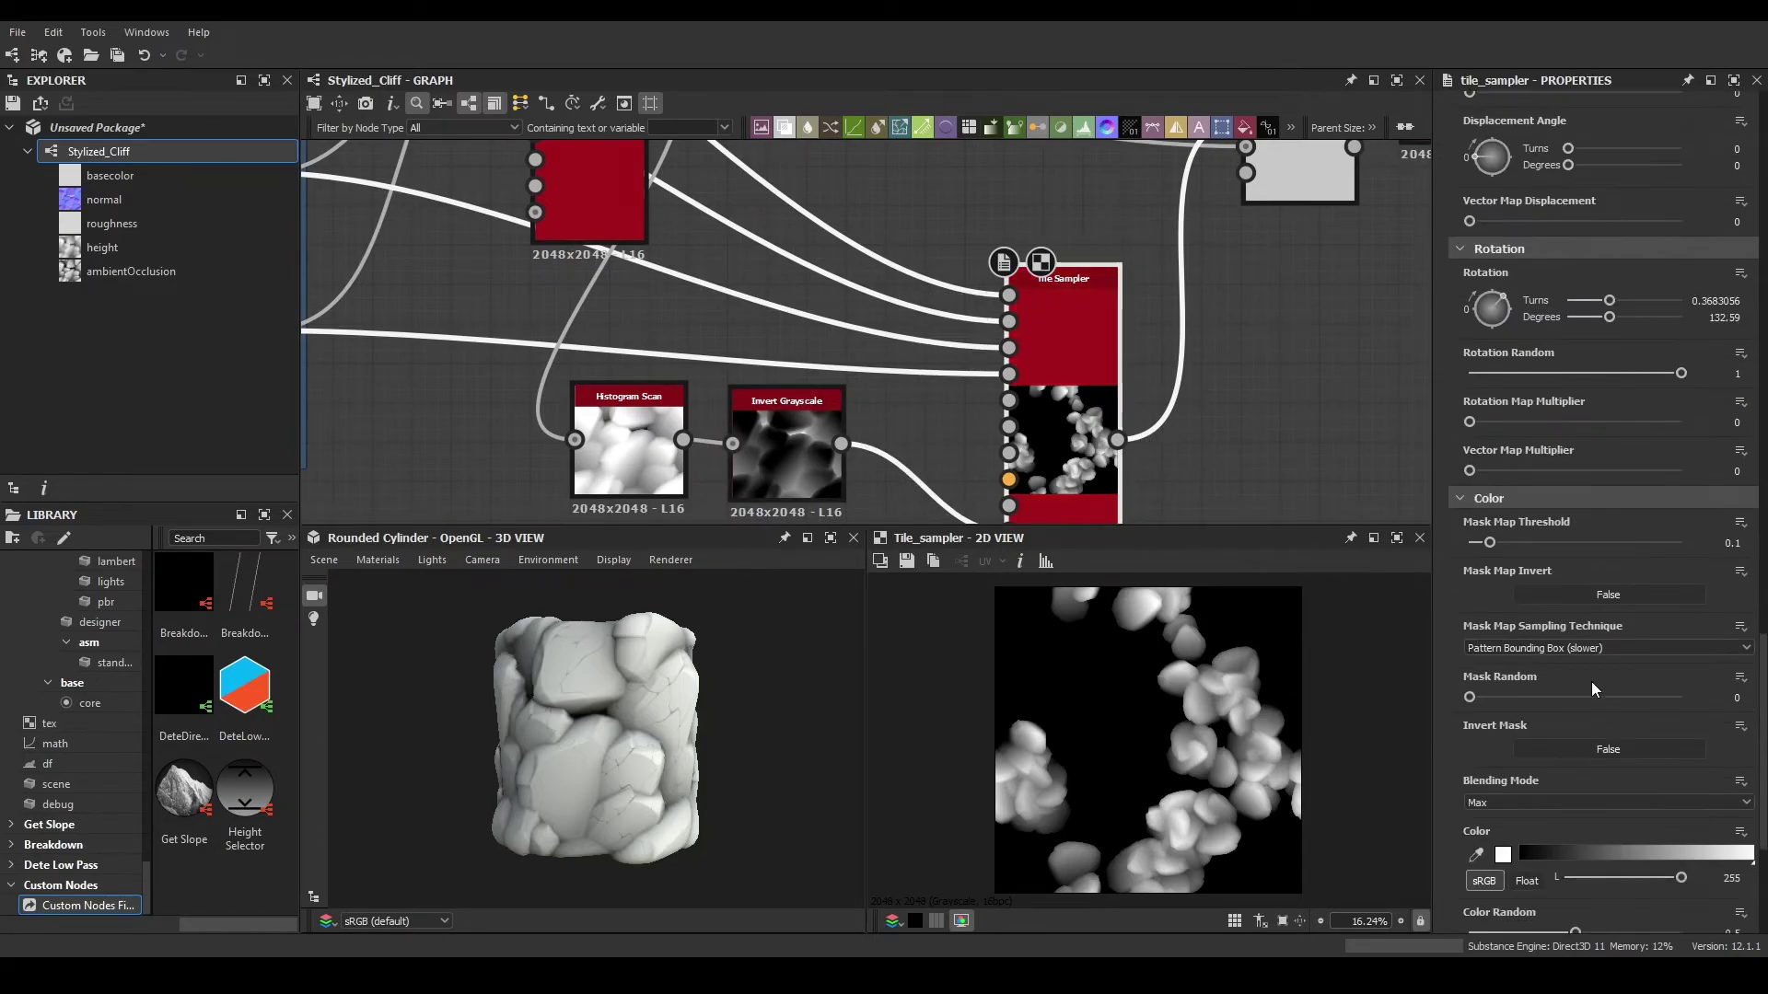
scroll(1691, 472, up, 4)
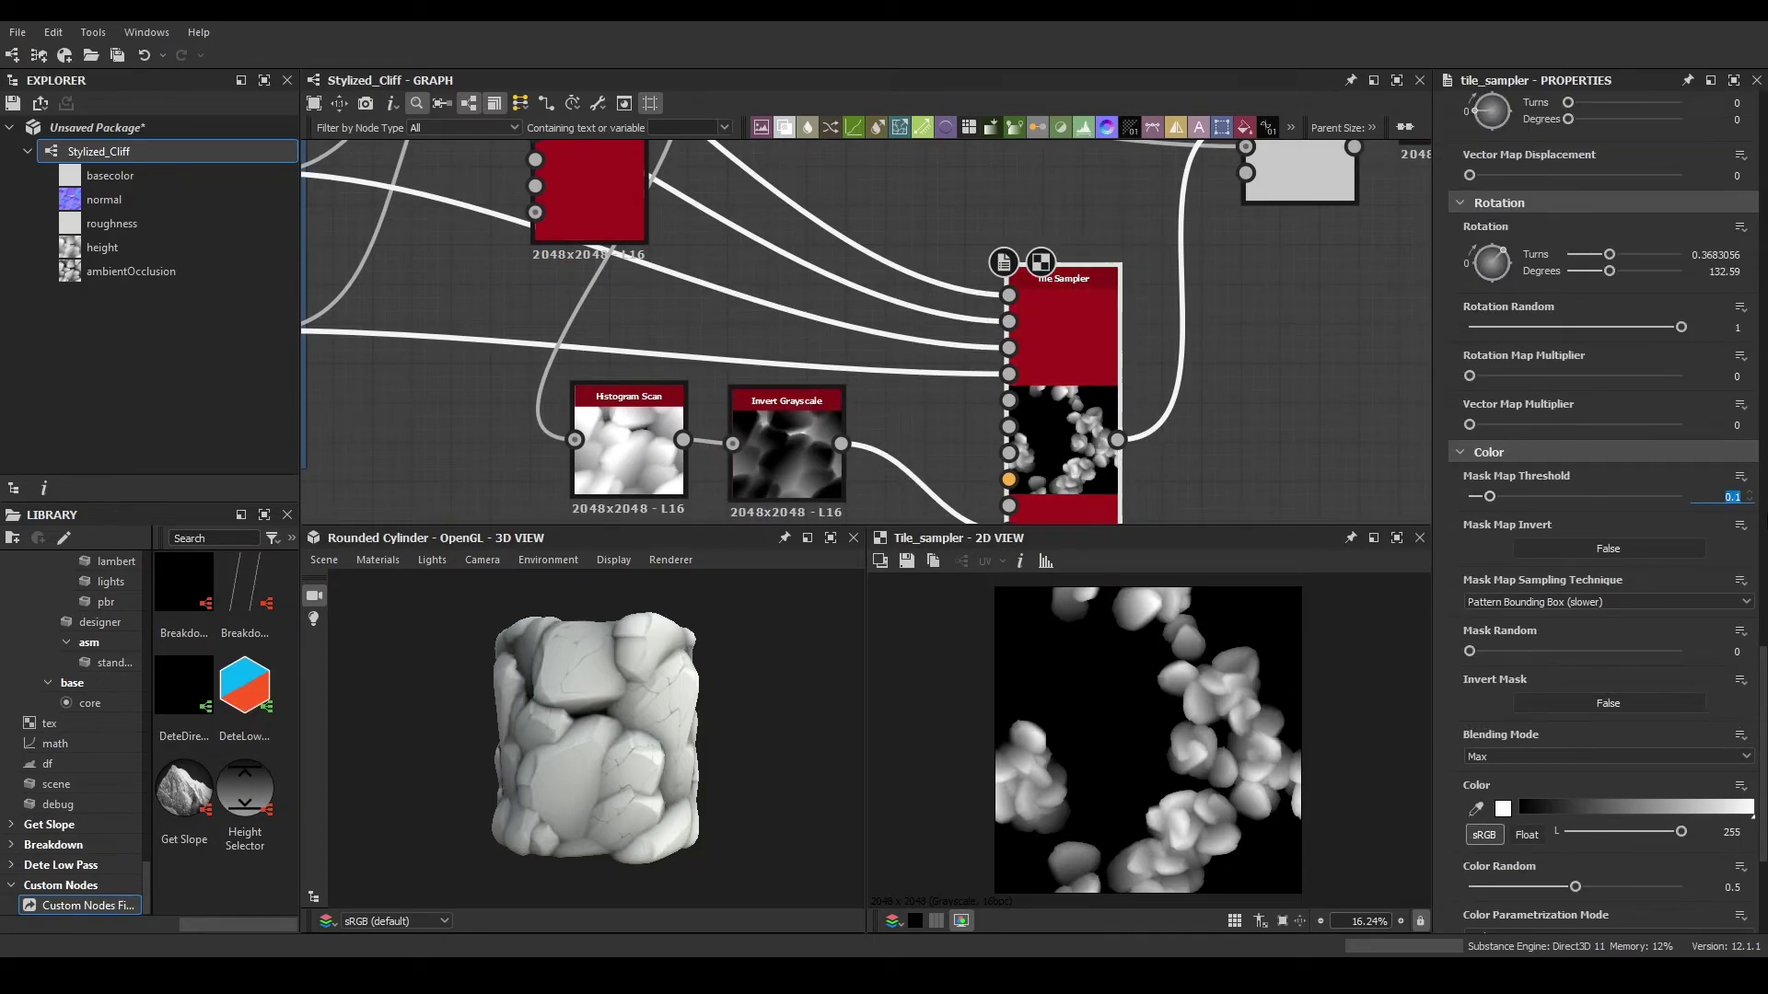
text(0.5)
key(Return)
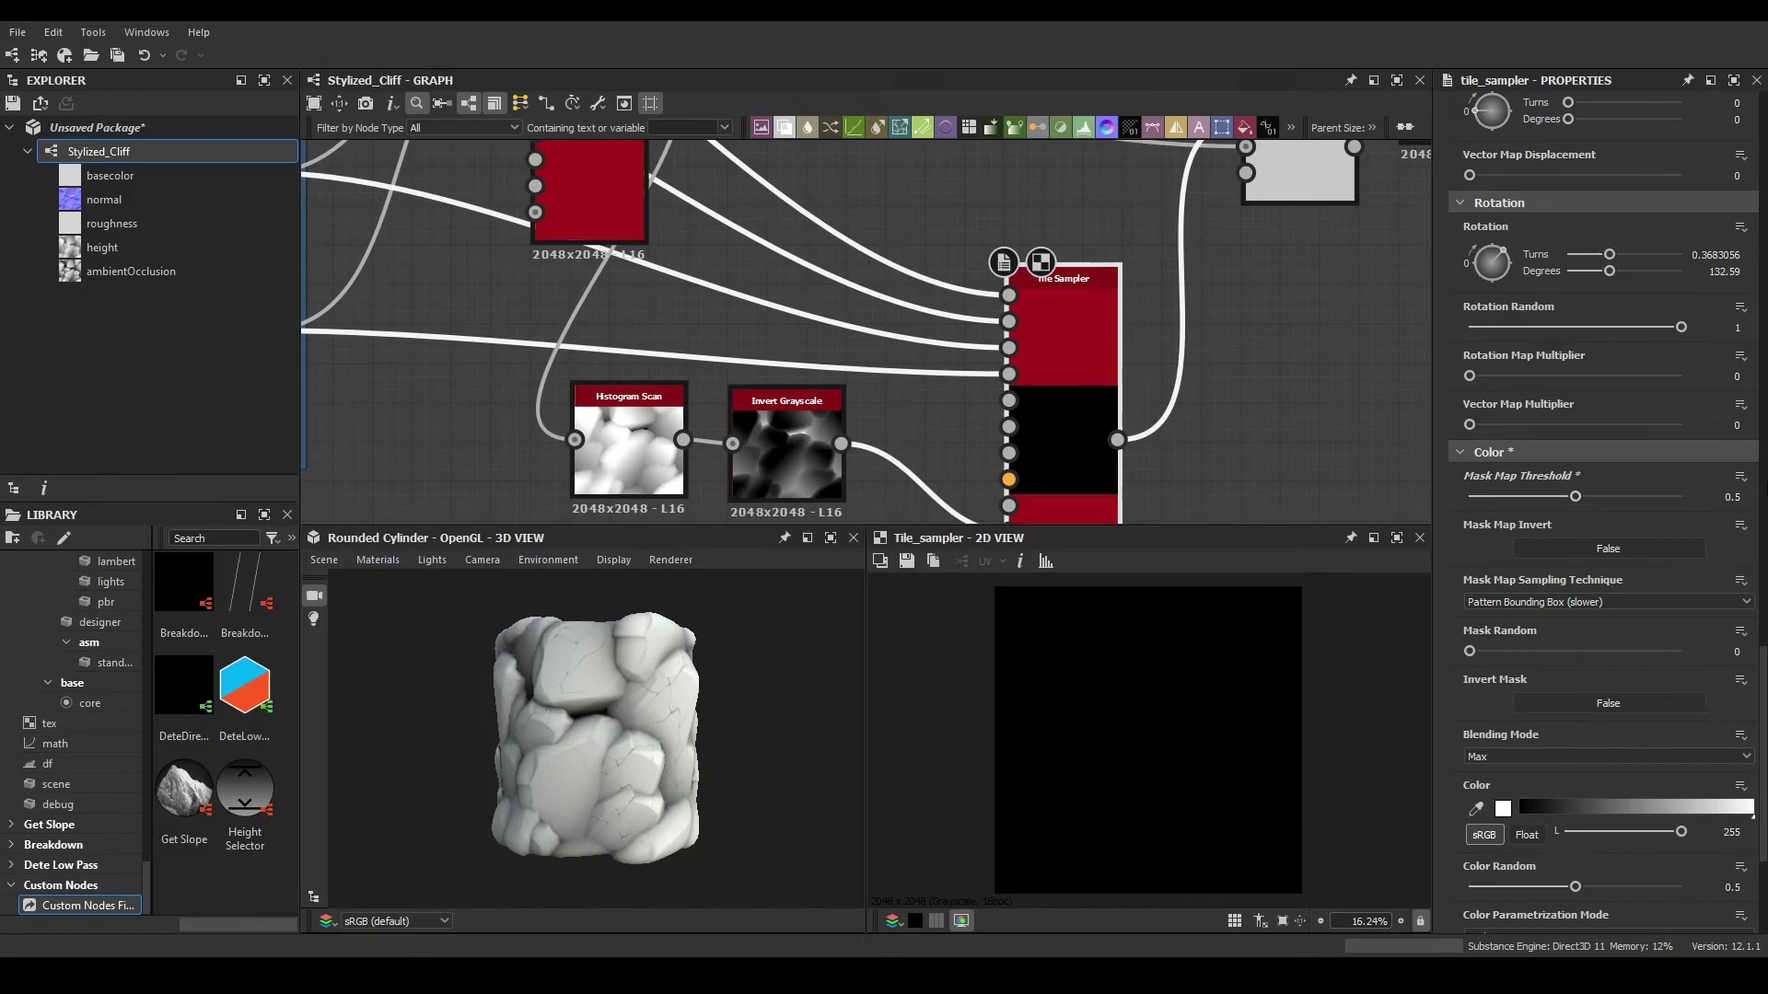
text(.05)
key(Return)
- Preview the Blend output and connect it to the Auto Levels input
middle_drag(1246, 245, 1195, 331)
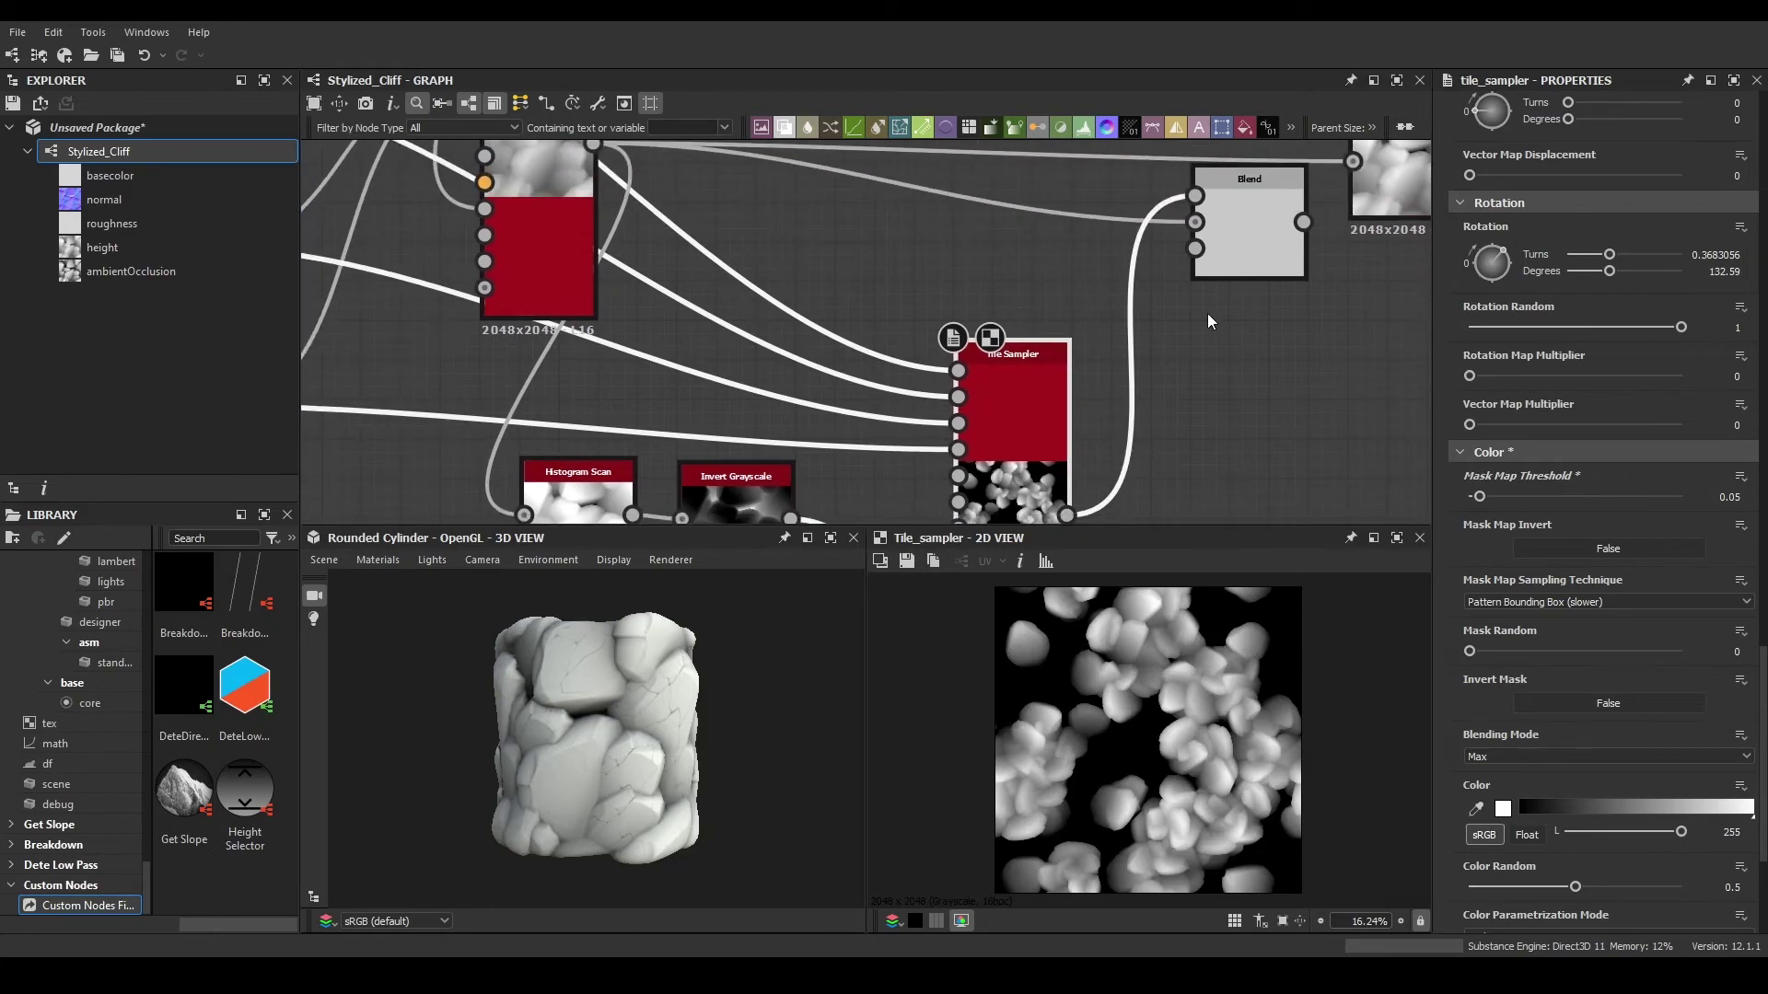
double_click(1262, 206)
scroll(1179, 677, up, 4)
scroll(1212, 723, down, 2)
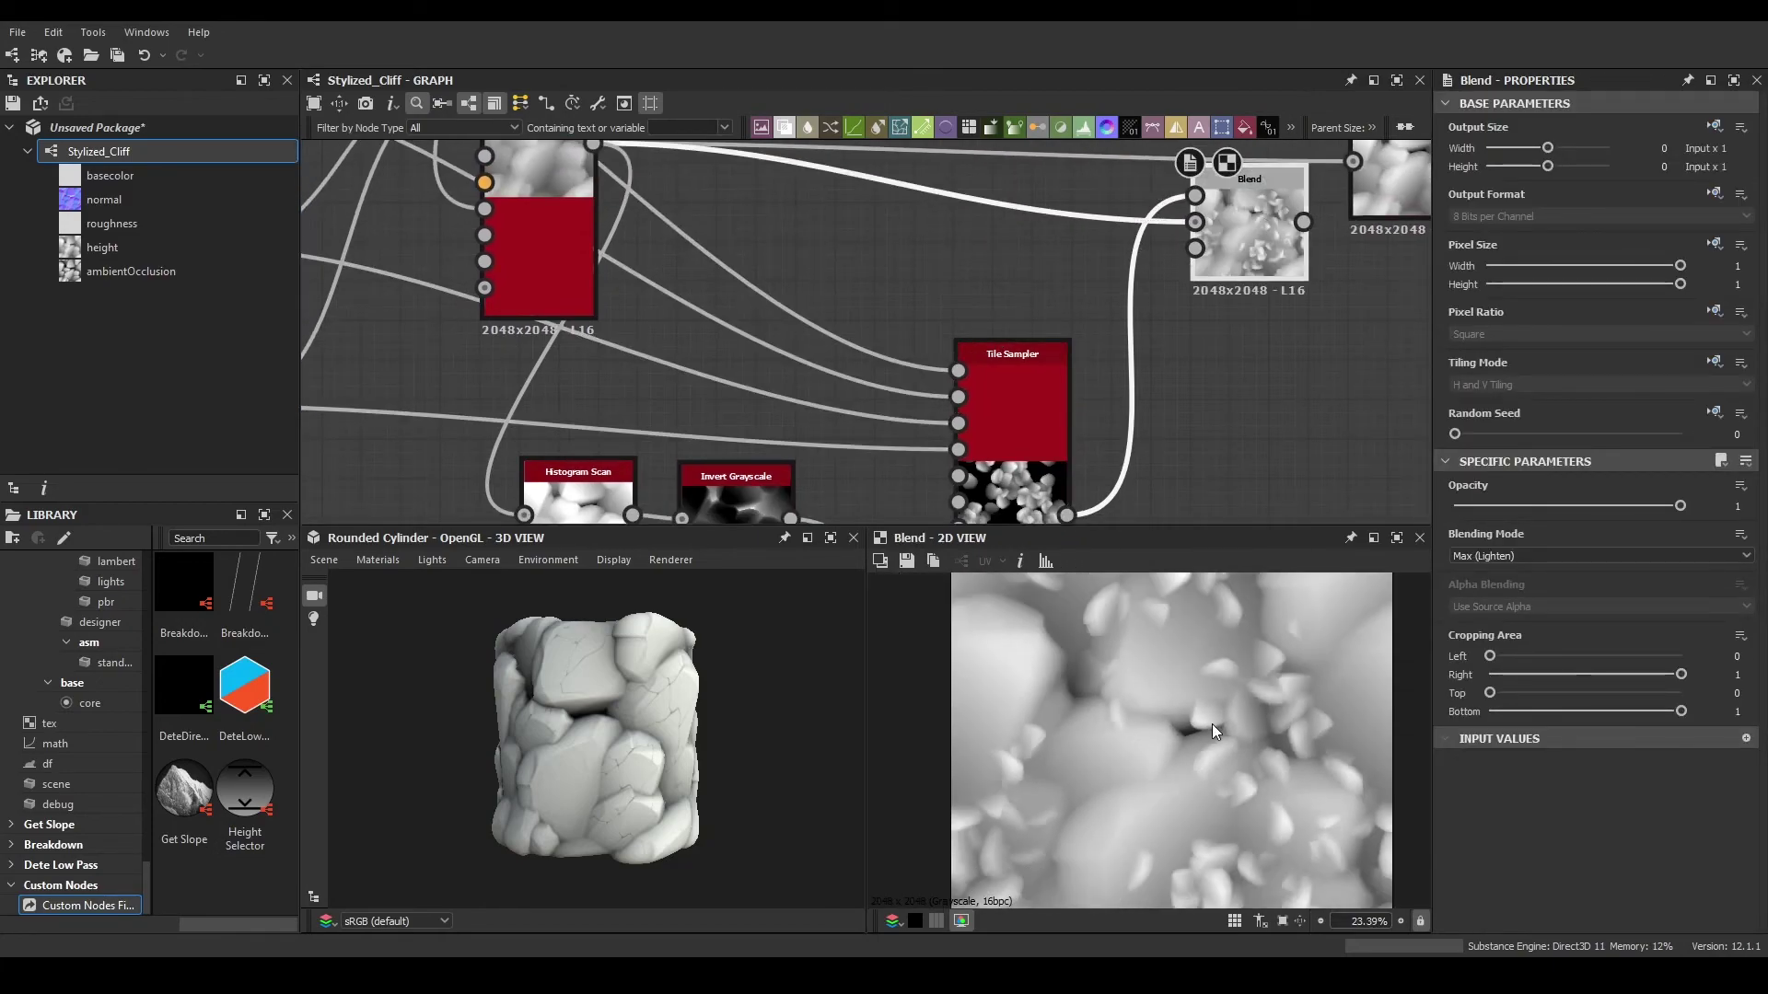
key(f)
middle_drag(1297, 286, 1167, 407)
drag(1183, 341, 1224, 282)
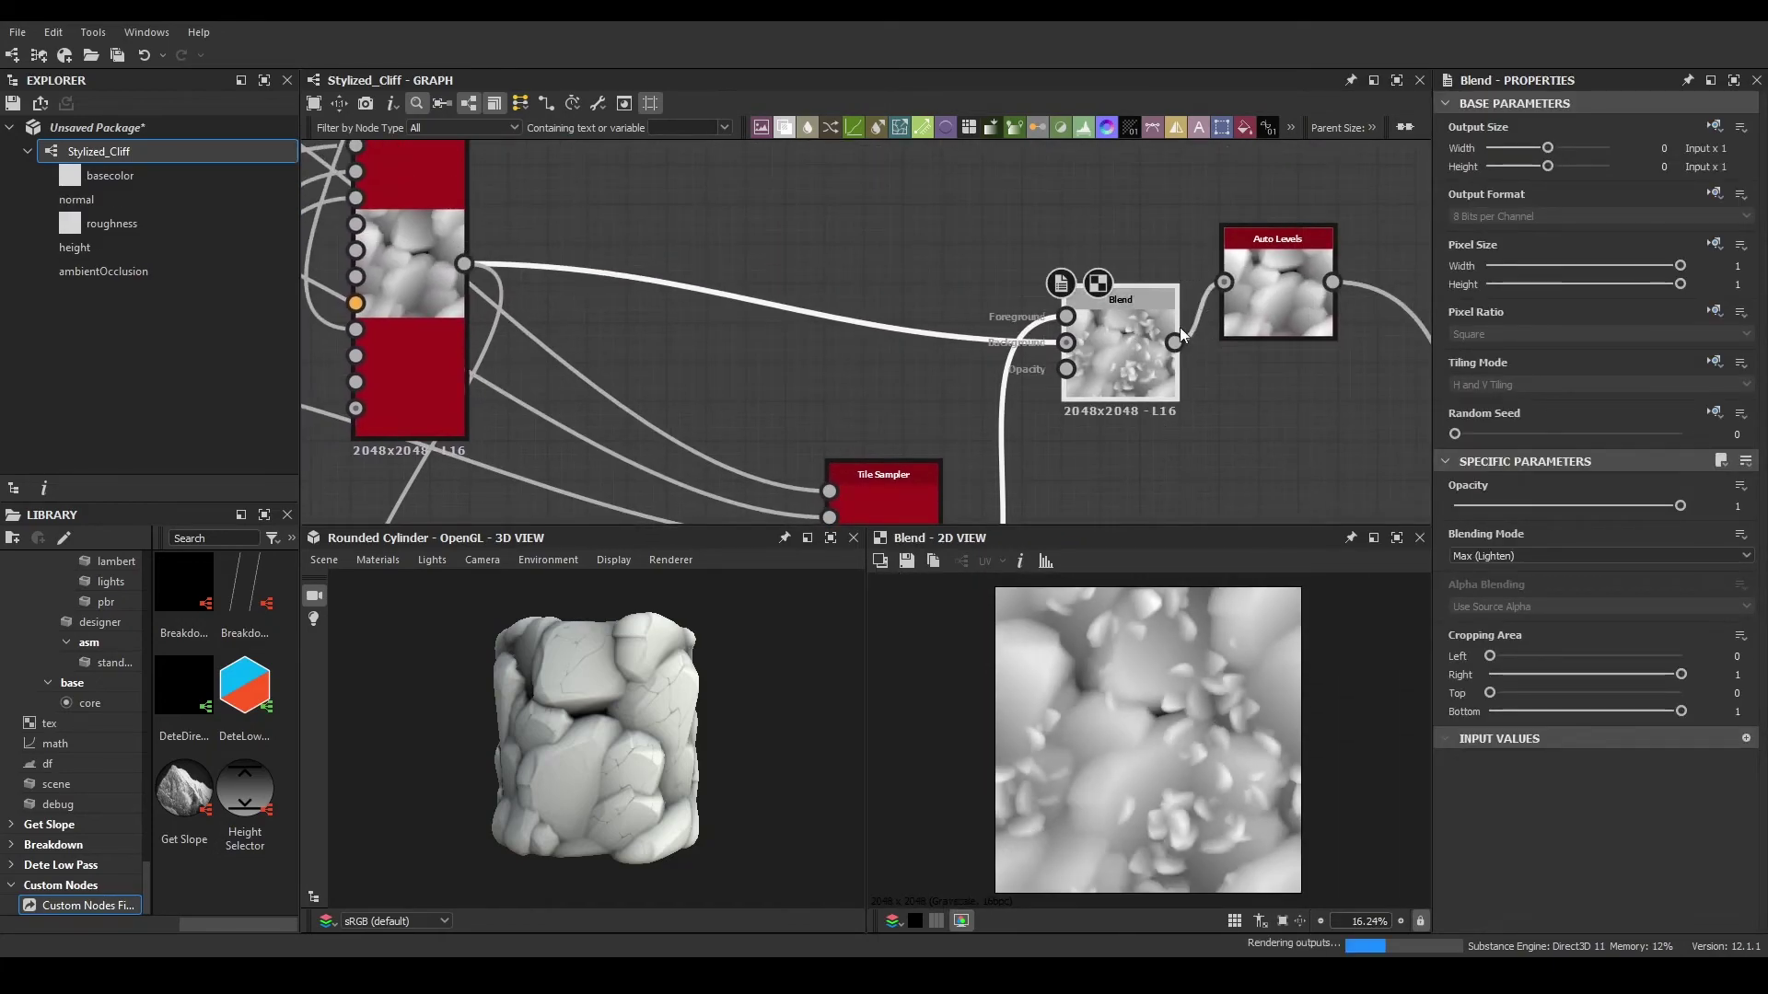
- Examine the scattered small rocks on the cylinder and compare them with the original Tile Sampler's rock pattern and the inverted mask
scroll(665, 759, up, 3)
drag(665, 759, 644, 683)
scroll(621, 780, up, 2)
middle_drag(469, 330, 632, 345)
click(599, 340)
middle_drag(722, 457, 793, 284)
scroll(792, 283, down, 2)
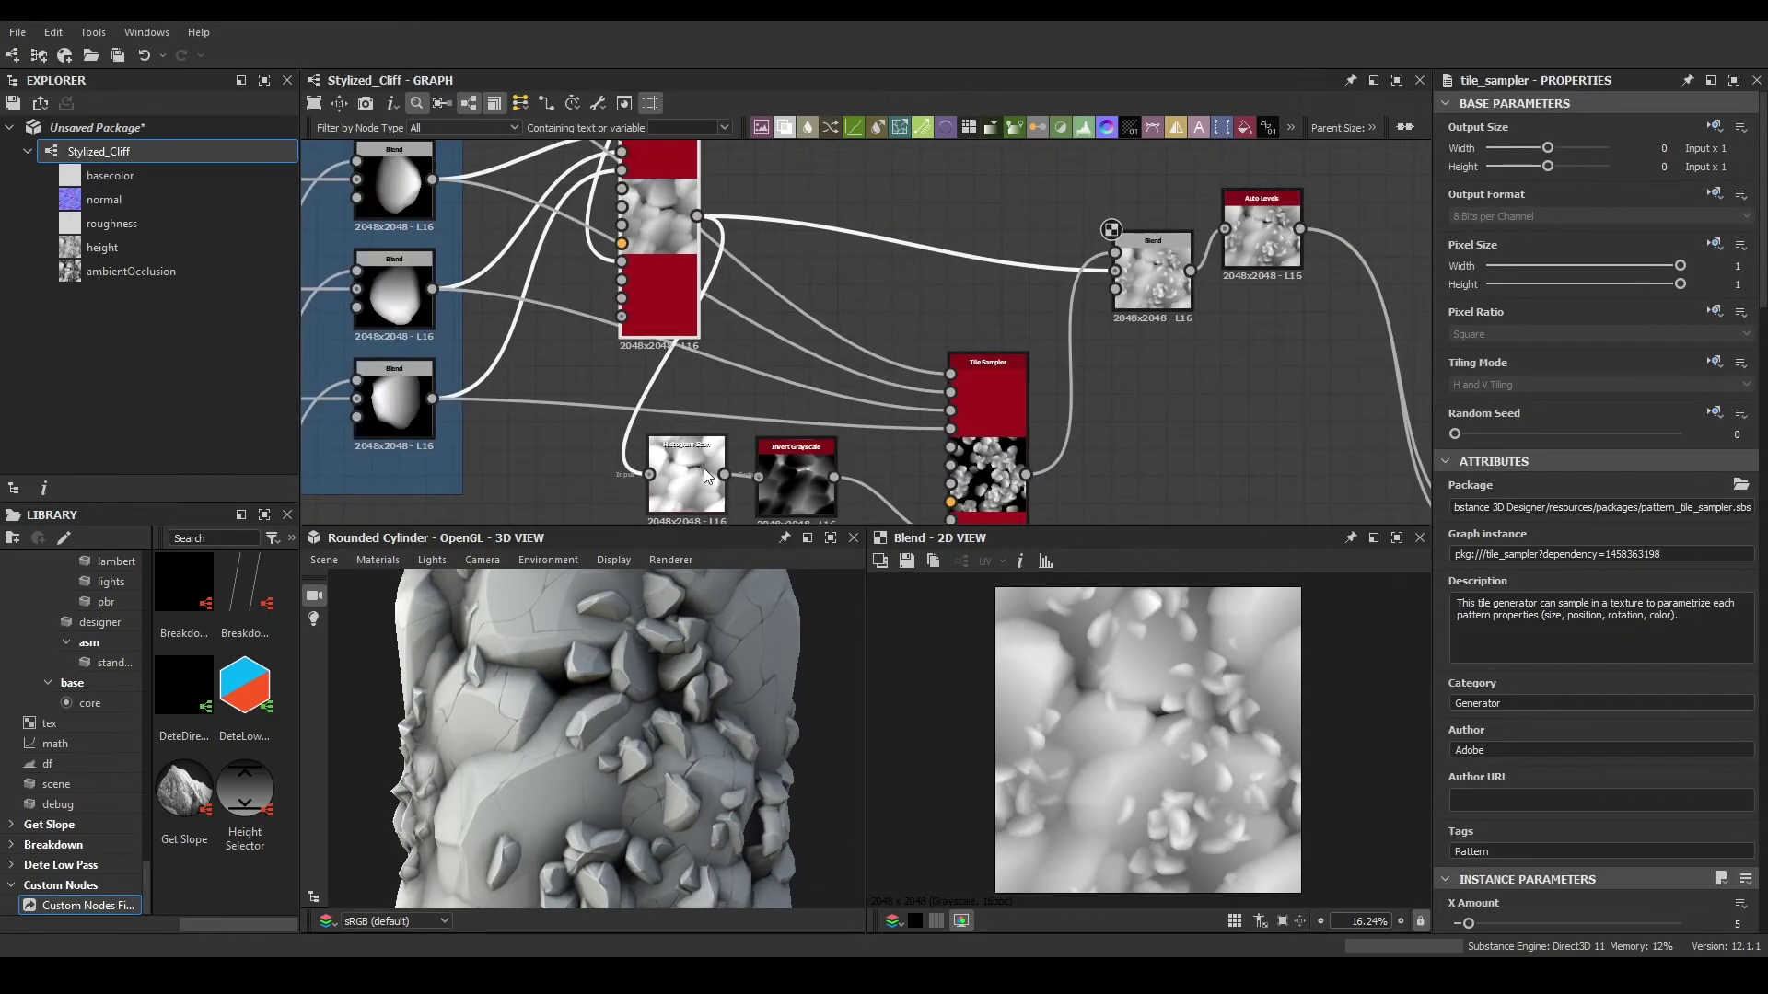
click(793, 477)
scroll(1112, 637, up, 2)
click(648, 245)
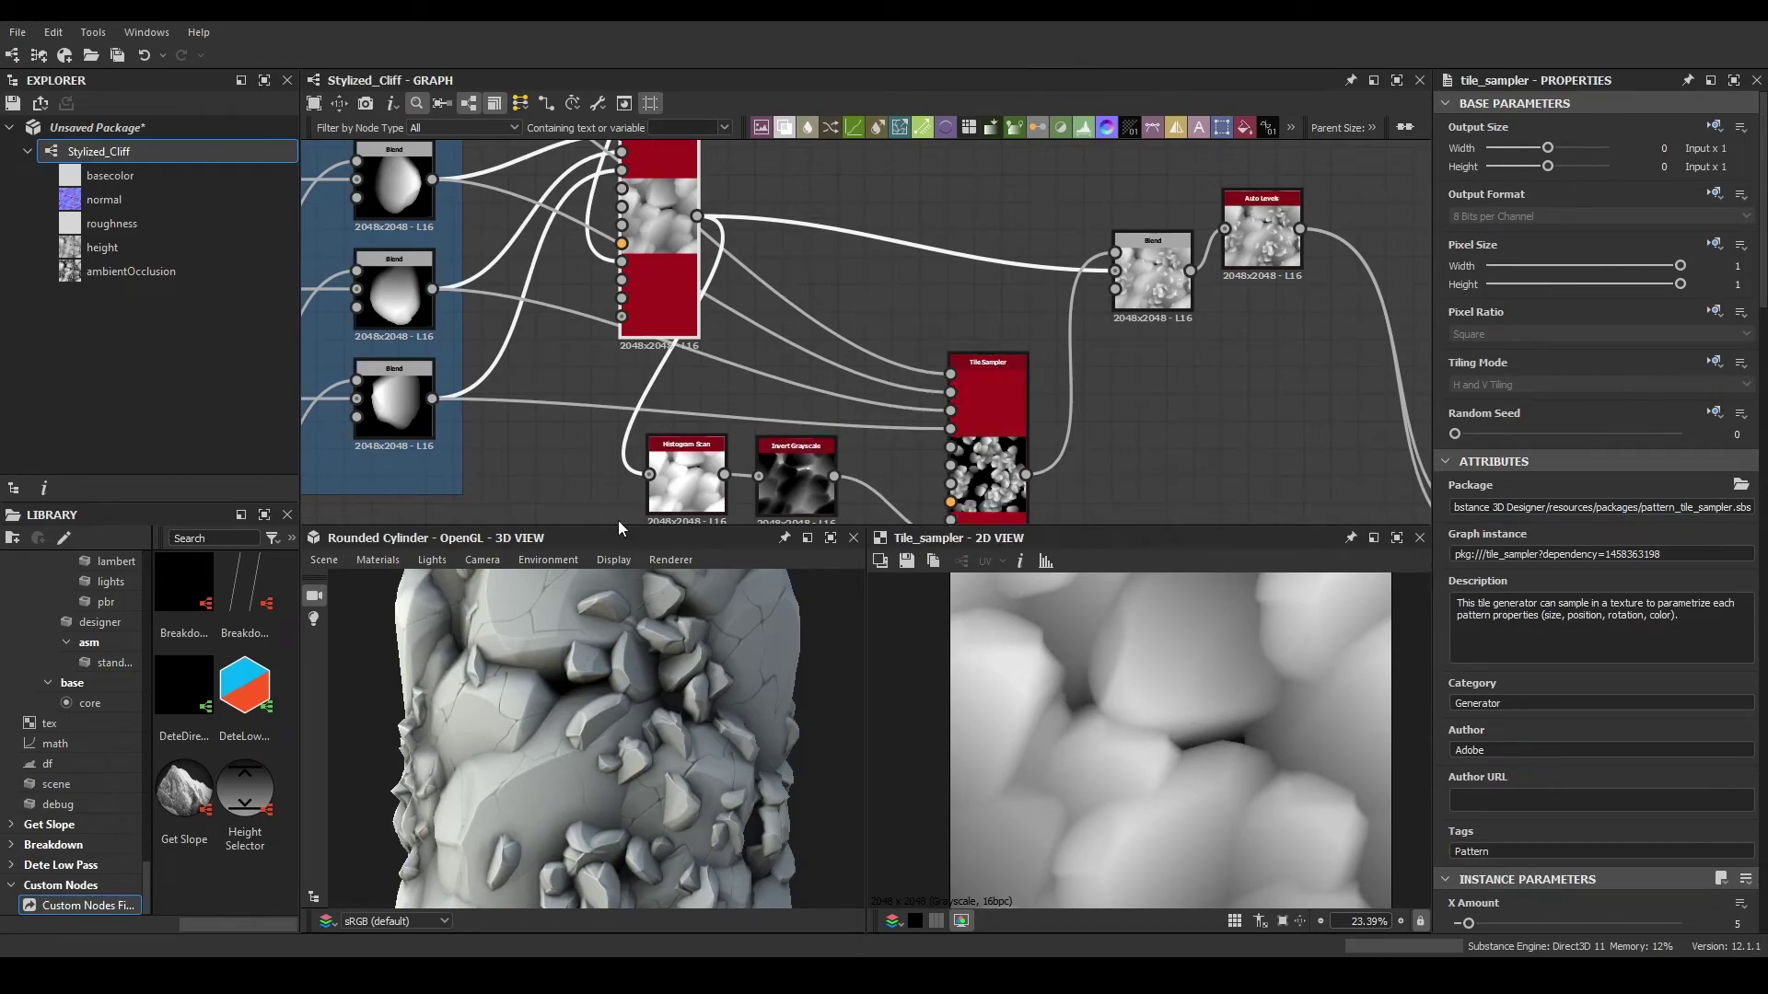
middle_drag(851, 433, 943, 427)
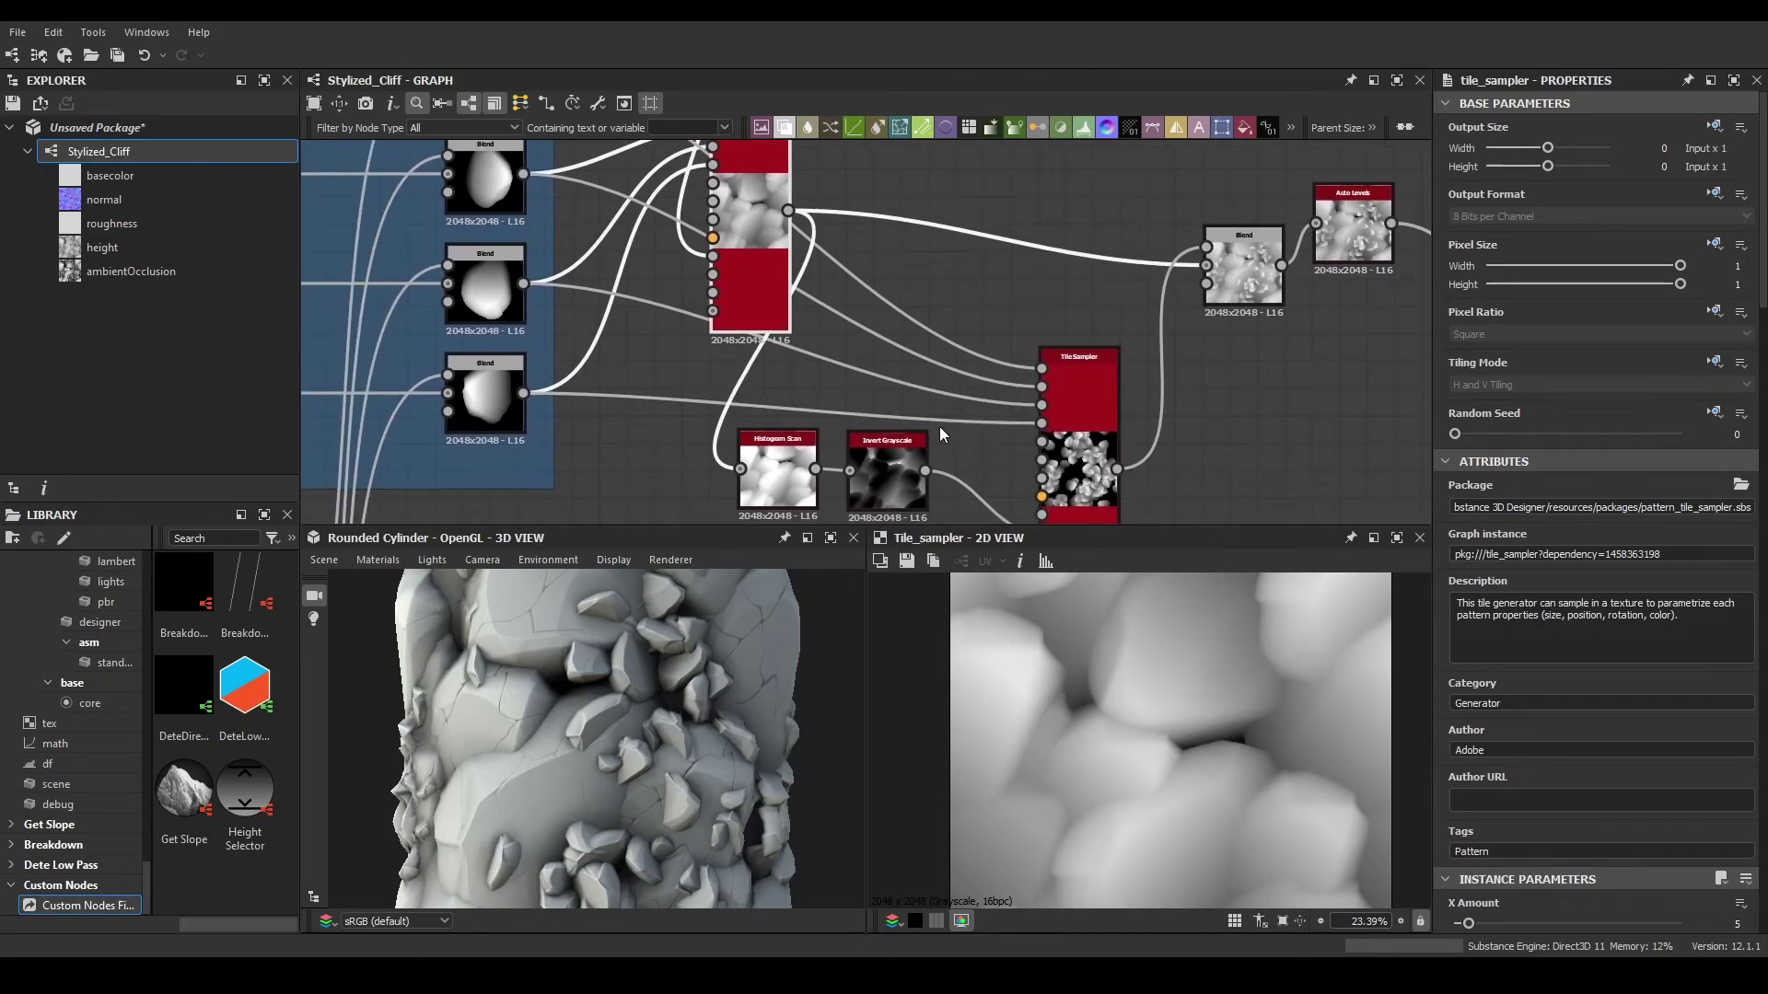
- Delete the masked Tile Sampler copy that feeds the Blend's Foreground
double_click(1085, 400)
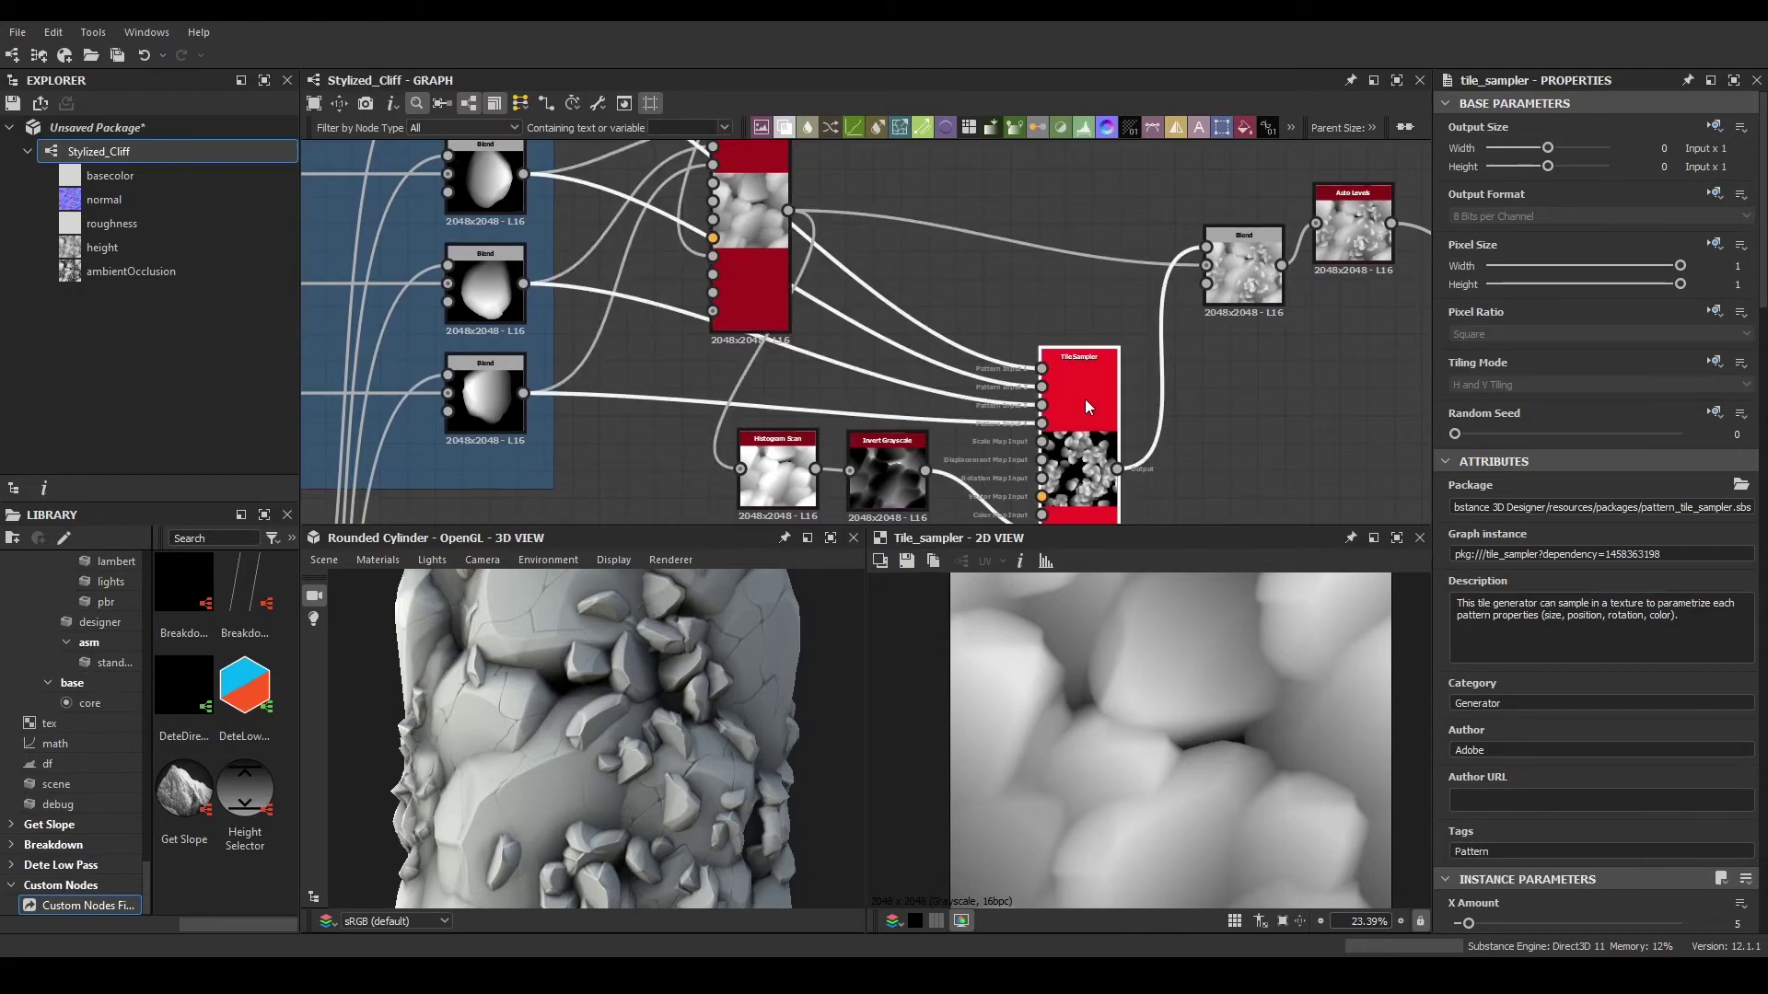
middle_drag(1303, 522, 1321, 421)
scroll(1041, 445, up, 1)
drag(1064, 434, 1109, 352)
key(Delete)
- Duplicate the original Tile Sampler and place the copy beside the Invert Grayscale node
click(714, 167)
scroll(1056, 292, down, 1)
middle_drag(1056, 292, 941, 373)
key(ctrl+d)
double_click(880, 361)
drag(880, 361, 992, 466)
- Set the new Tile Sampler copy's X Amount and Y Amount to 10
scroll(1606, 693, down, 3)
scroll(1719, 728, down, 1)
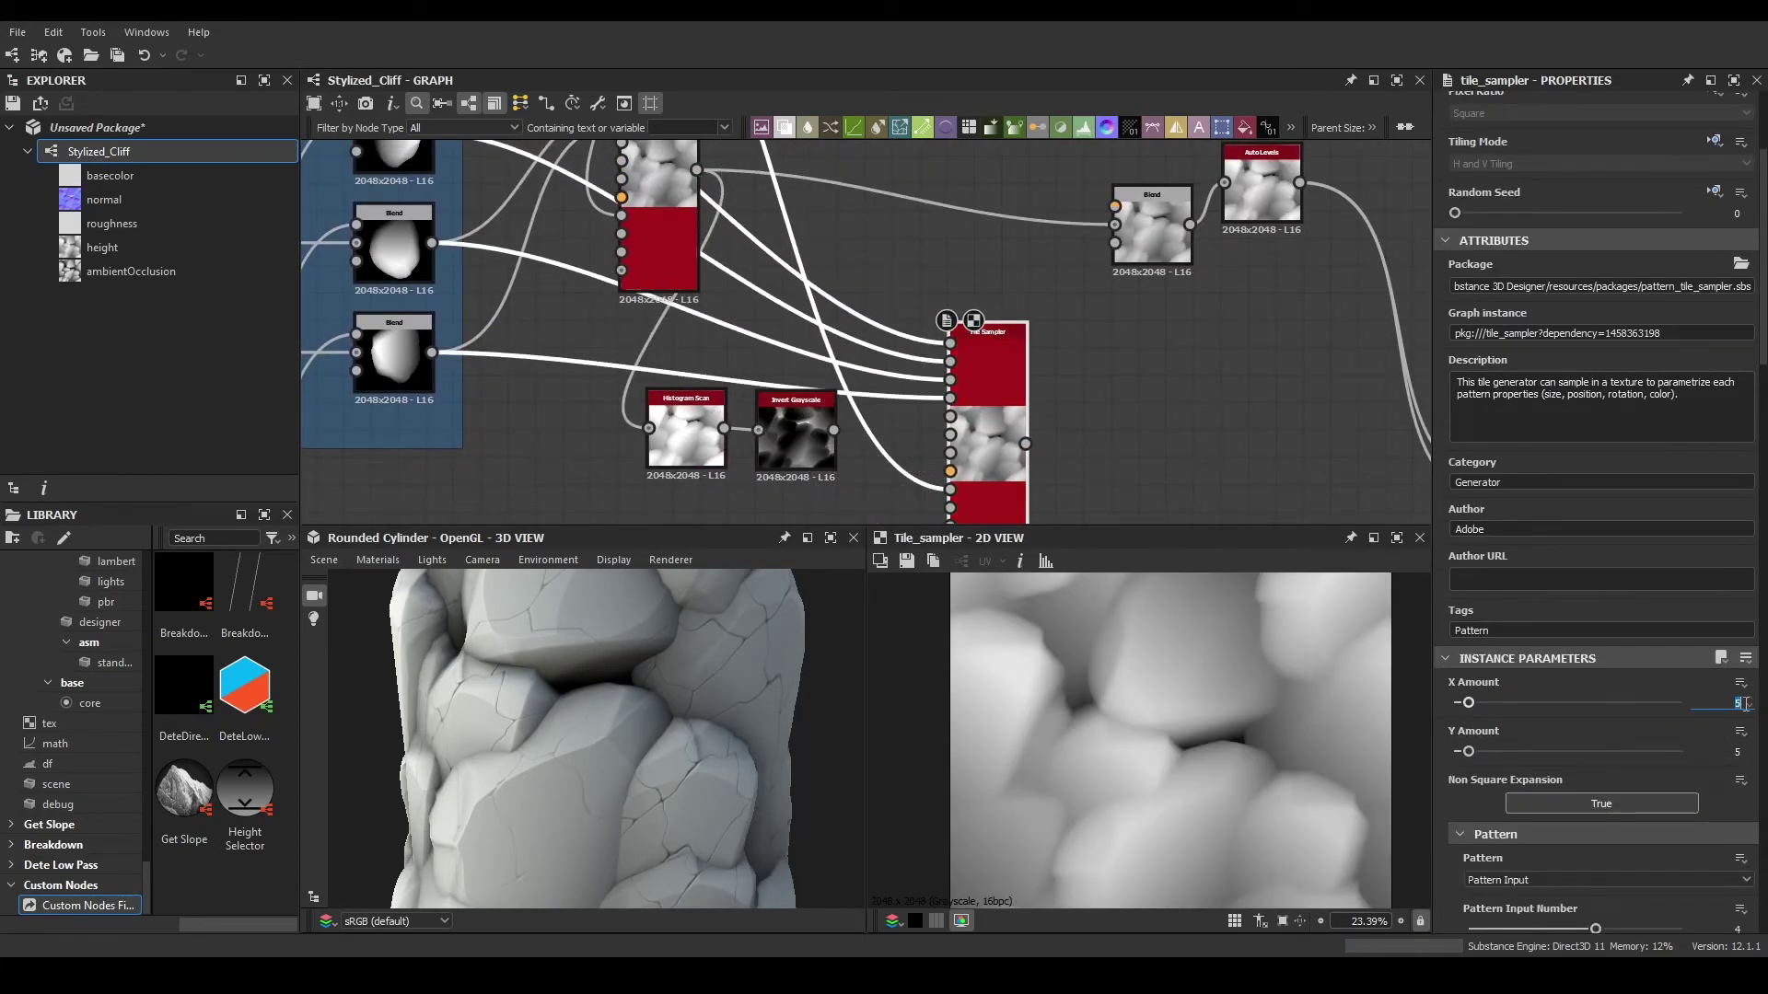
key(Tab)
text(10)
key(Return)
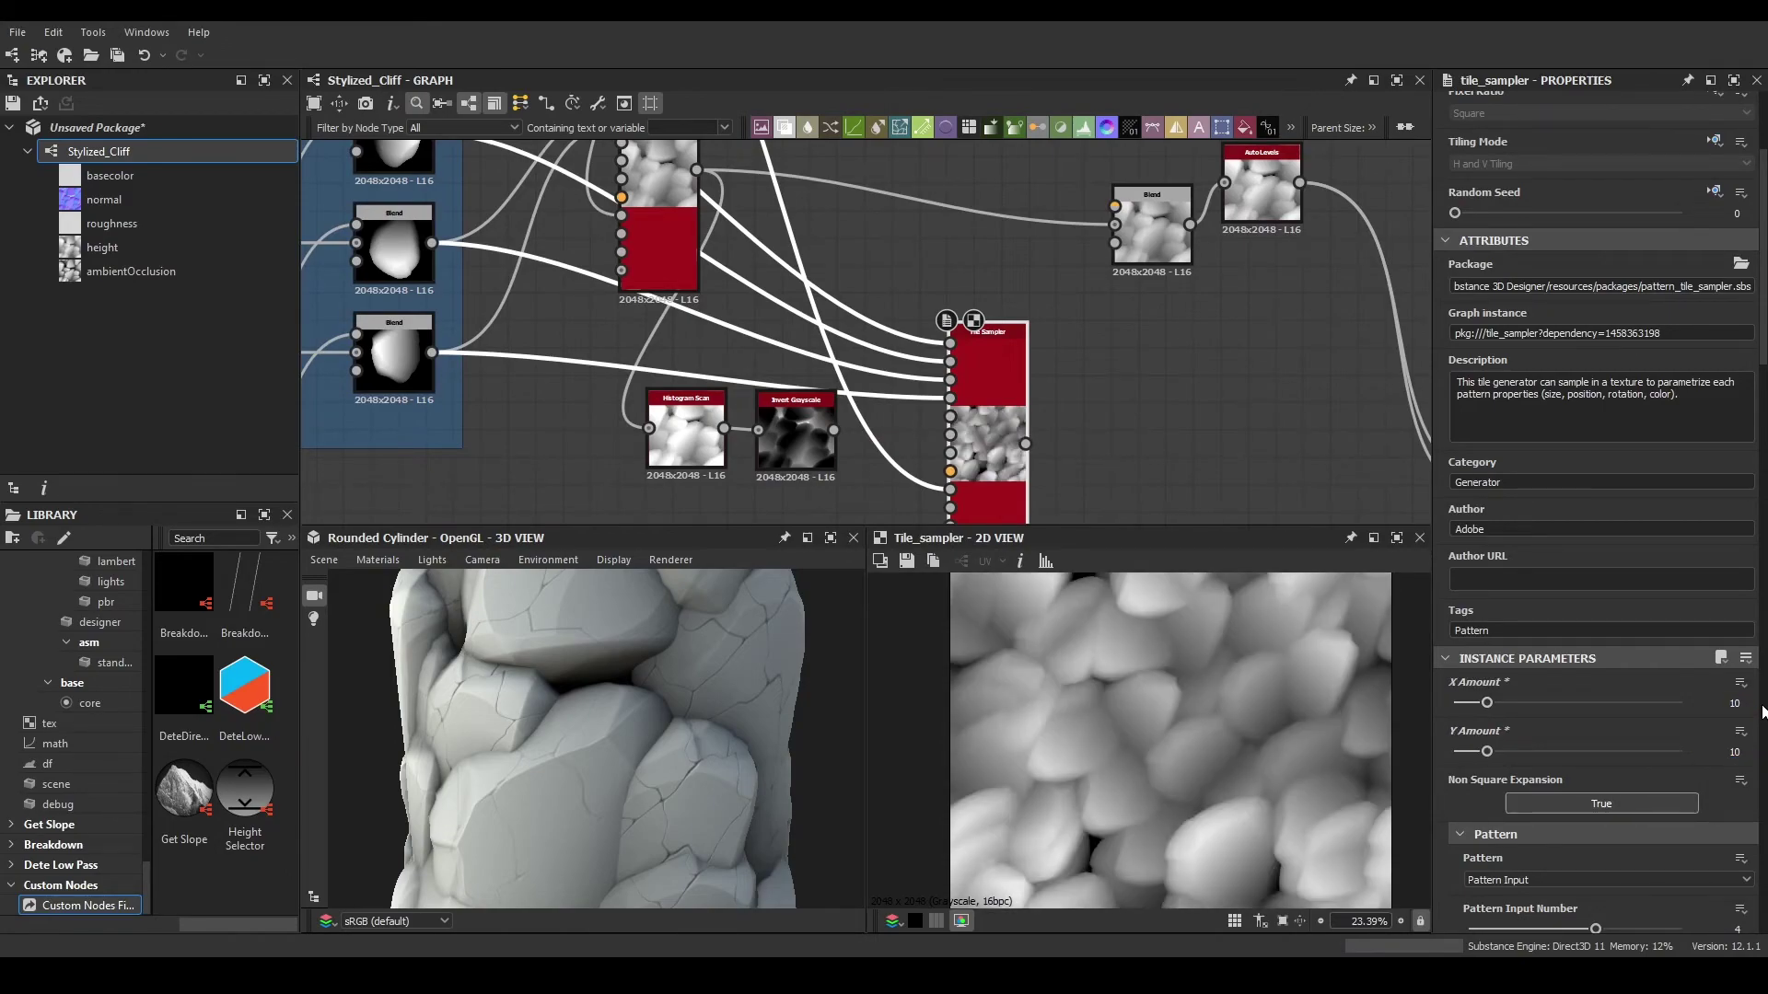
- Connect the new Tile Sampler to the Blend's Foreground and the Invert Grayscale to its Opacity, and check the blended rocks
middle_drag(955, 391, 932, 435)
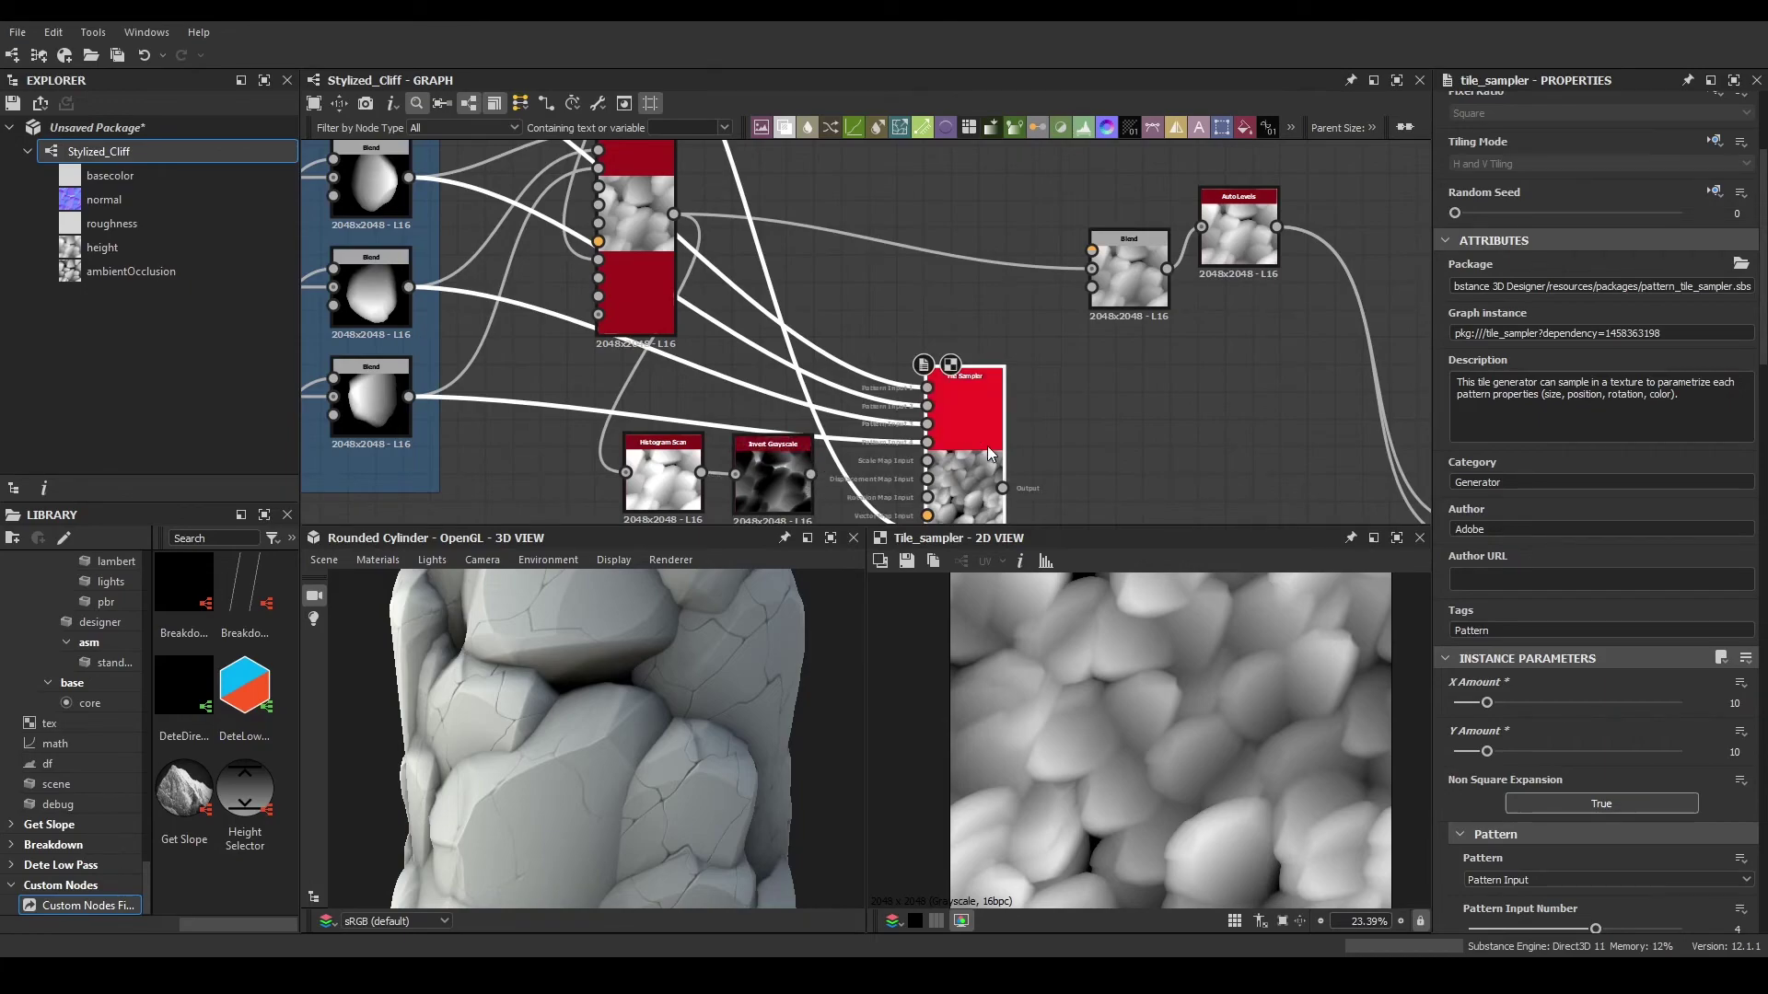
drag(1032, 372, 1091, 250)
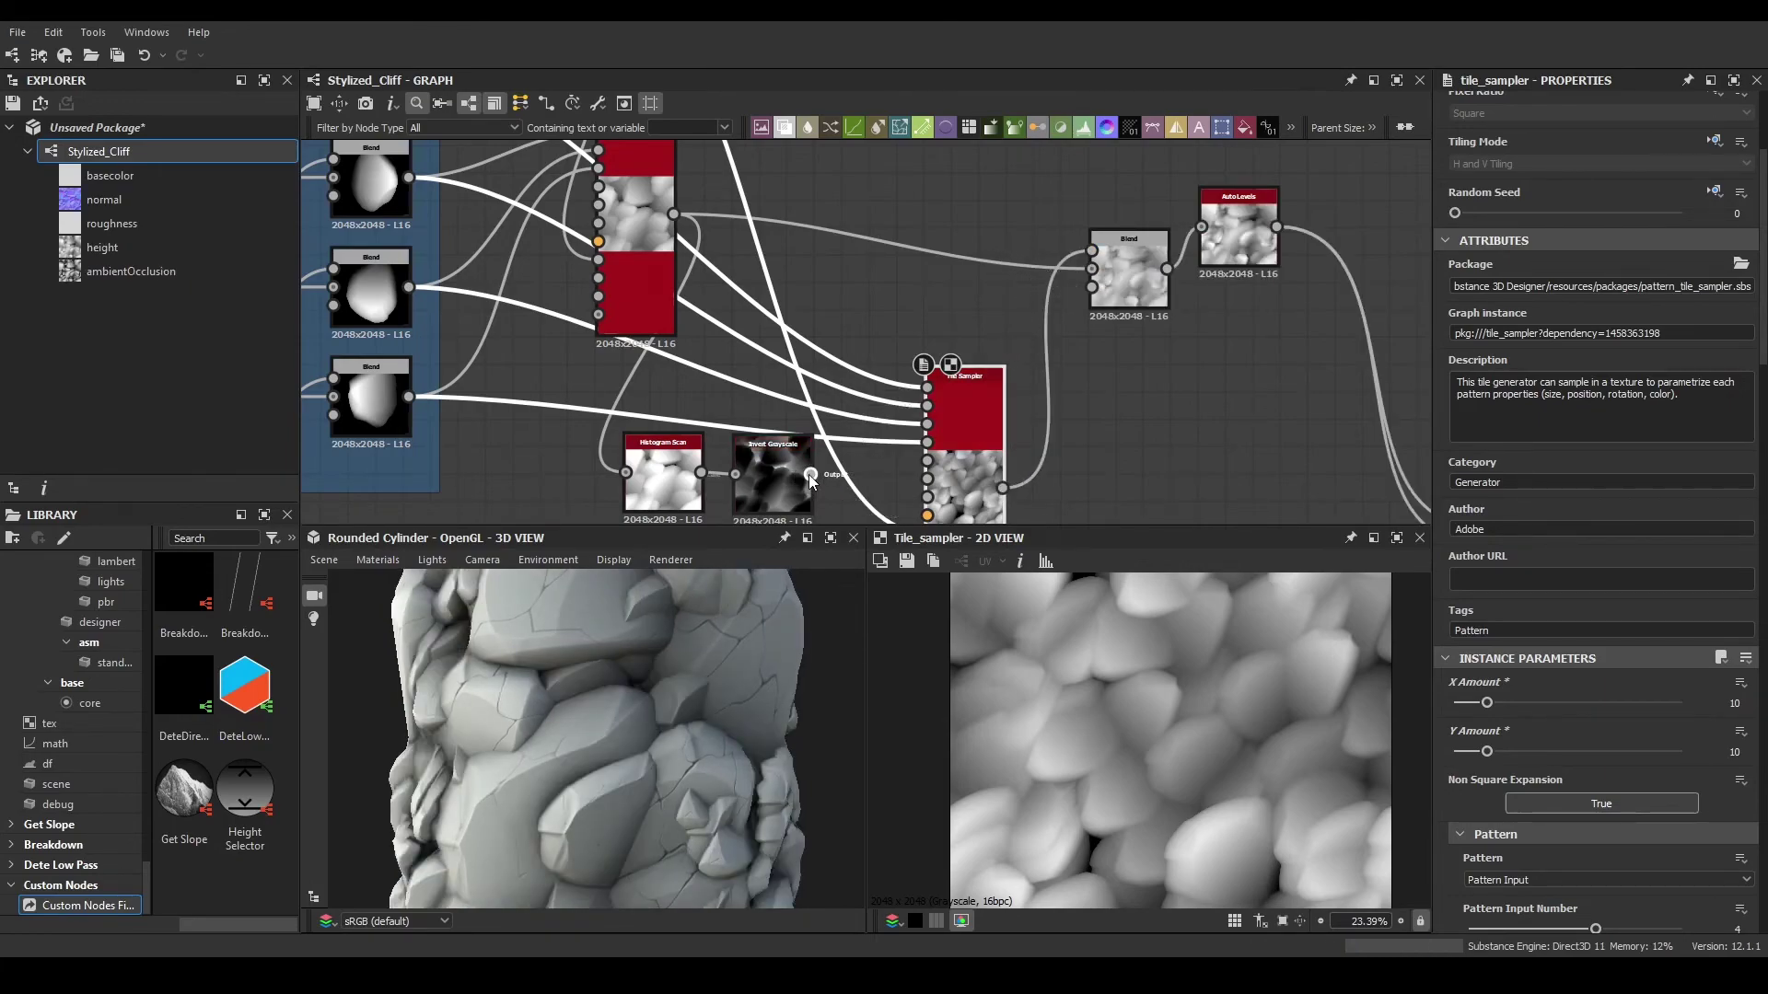
drag(949, 300, 1092, 286)
double_click(1134, 279)
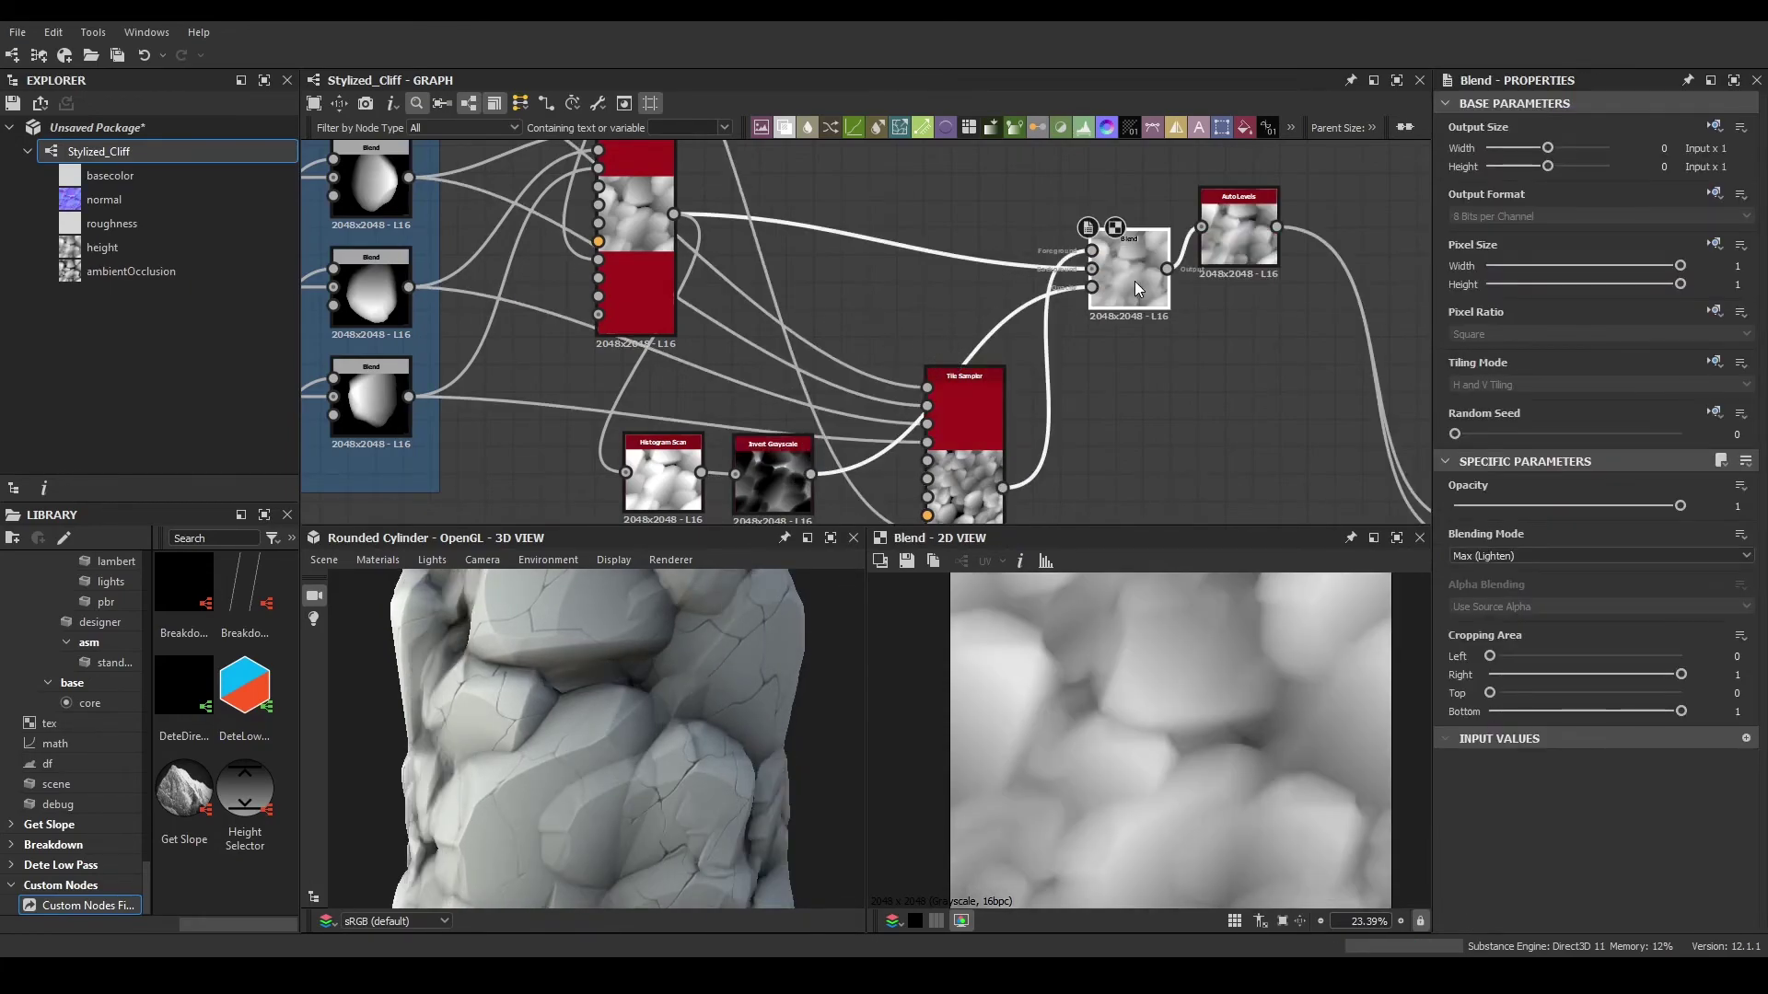
drag(764, 672, 727, 709)
scroll(781, 678, down, 4)
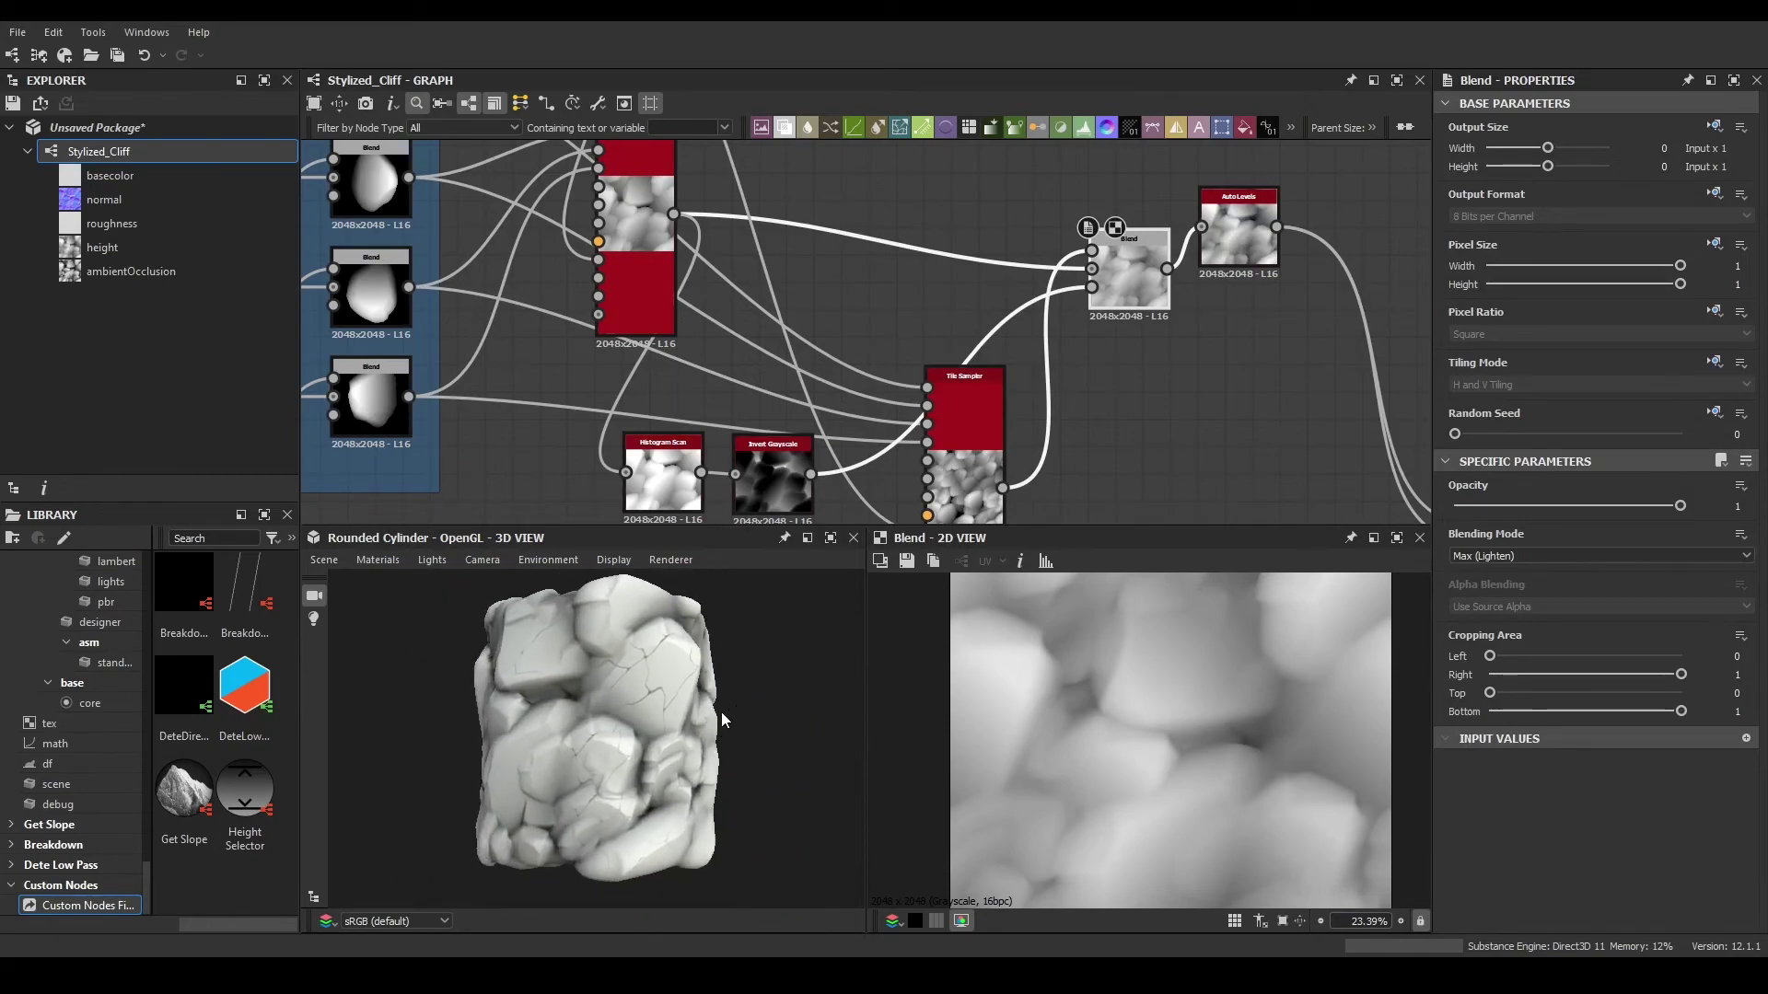
scroll(714, 728, up, 4)
- Switch the Blend's Blending Mode to Copy and inspect the rocks on the cylinder
click(1510, 556)
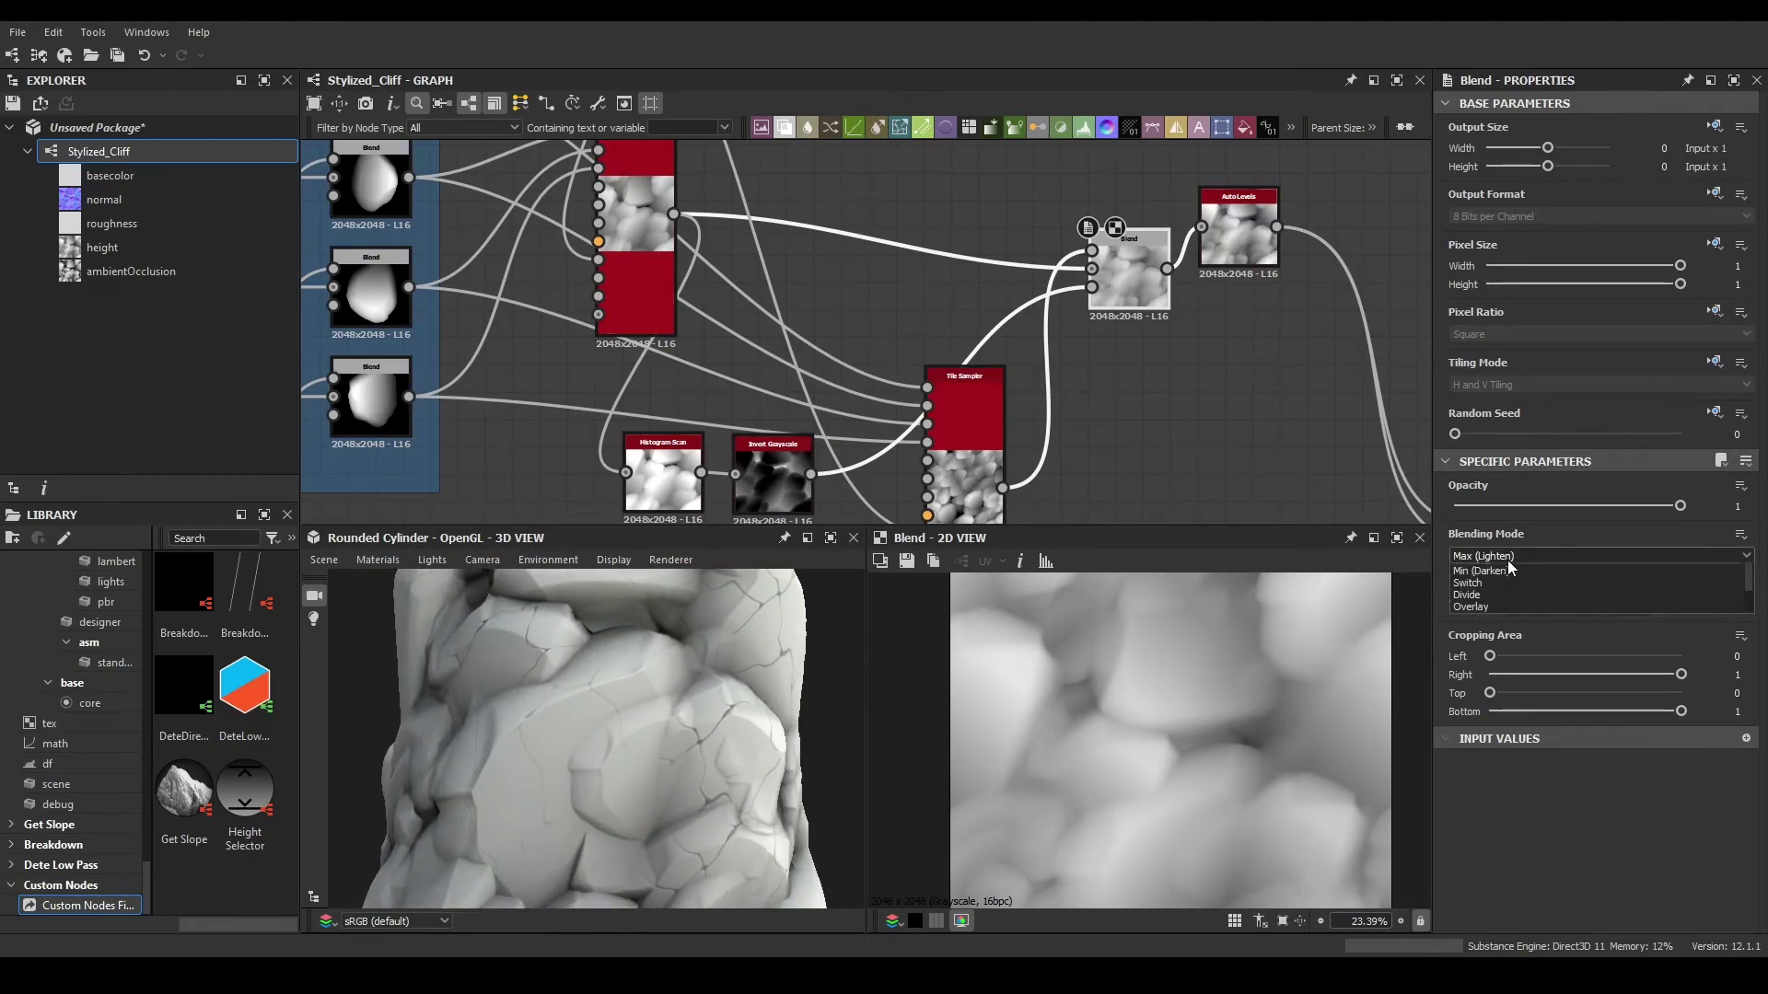
click(1486, 576)
scroll(700, 710, down, 3)
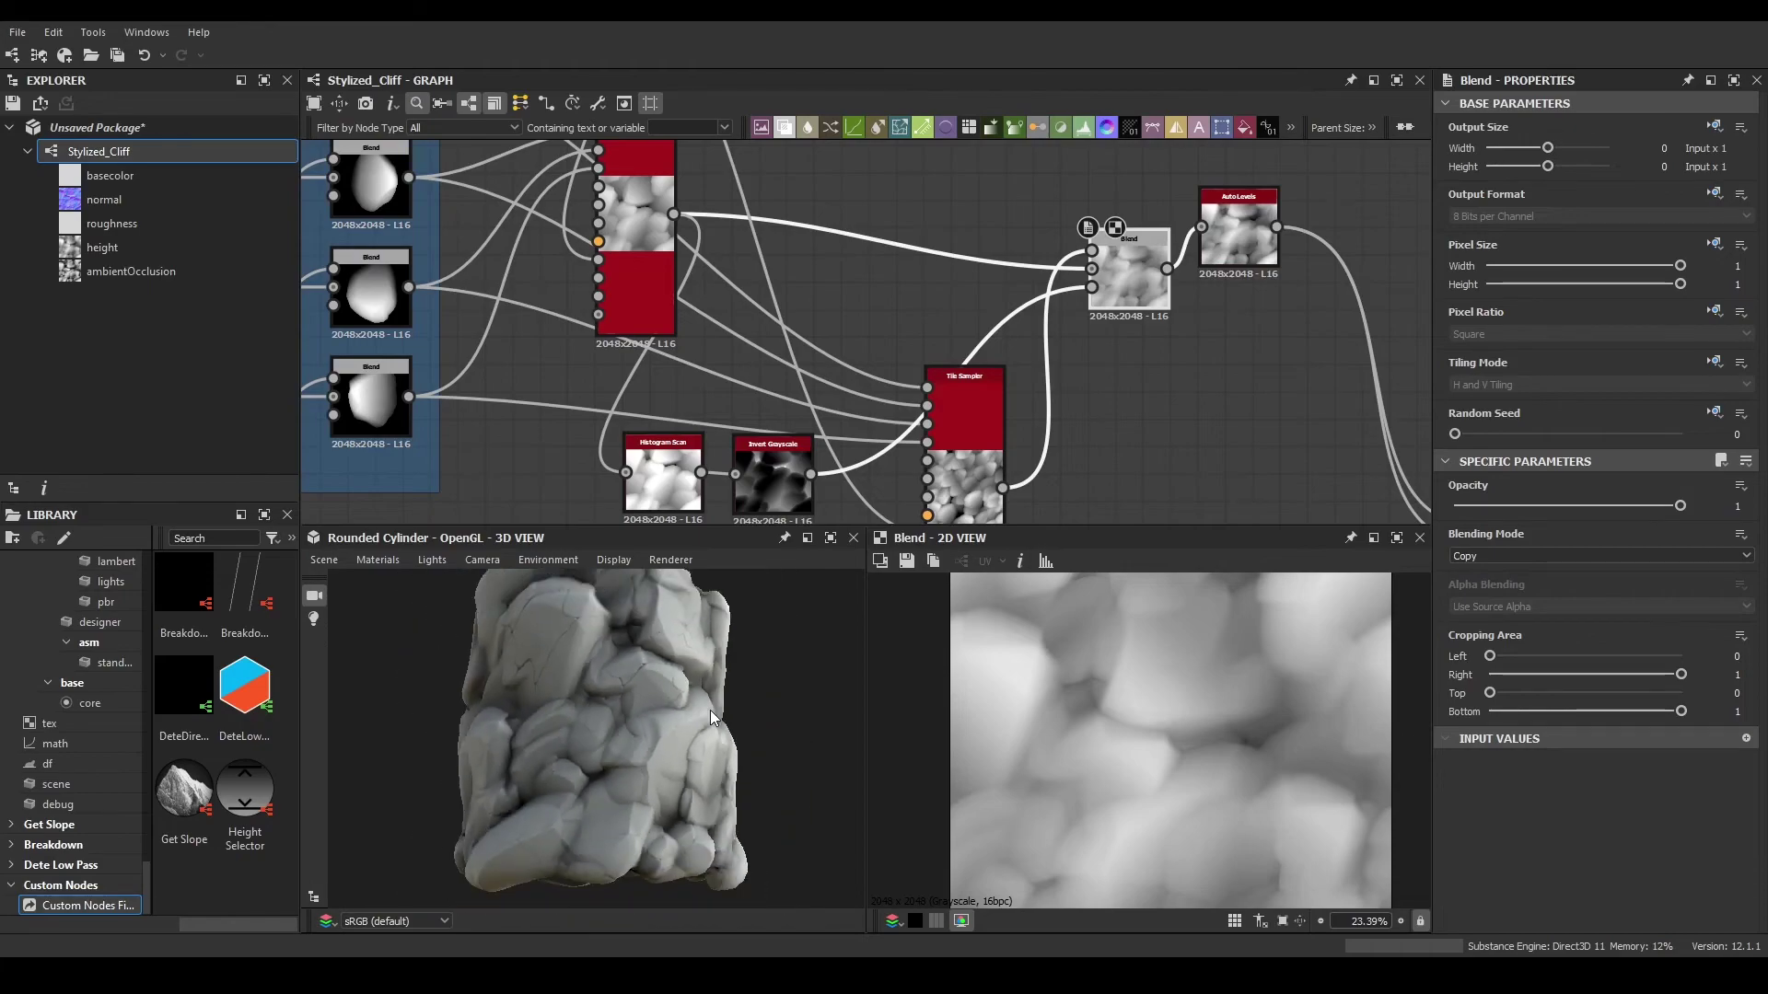
mouse_move(777, 772)
mouse_down()
mouse_move(628, 764)
mouse_move(877, 770)
mouse_move(632, 761)
mouse_move(625, 814)
mouse_move(589, 737)
mouse_move(732, 709)
mouse_up()
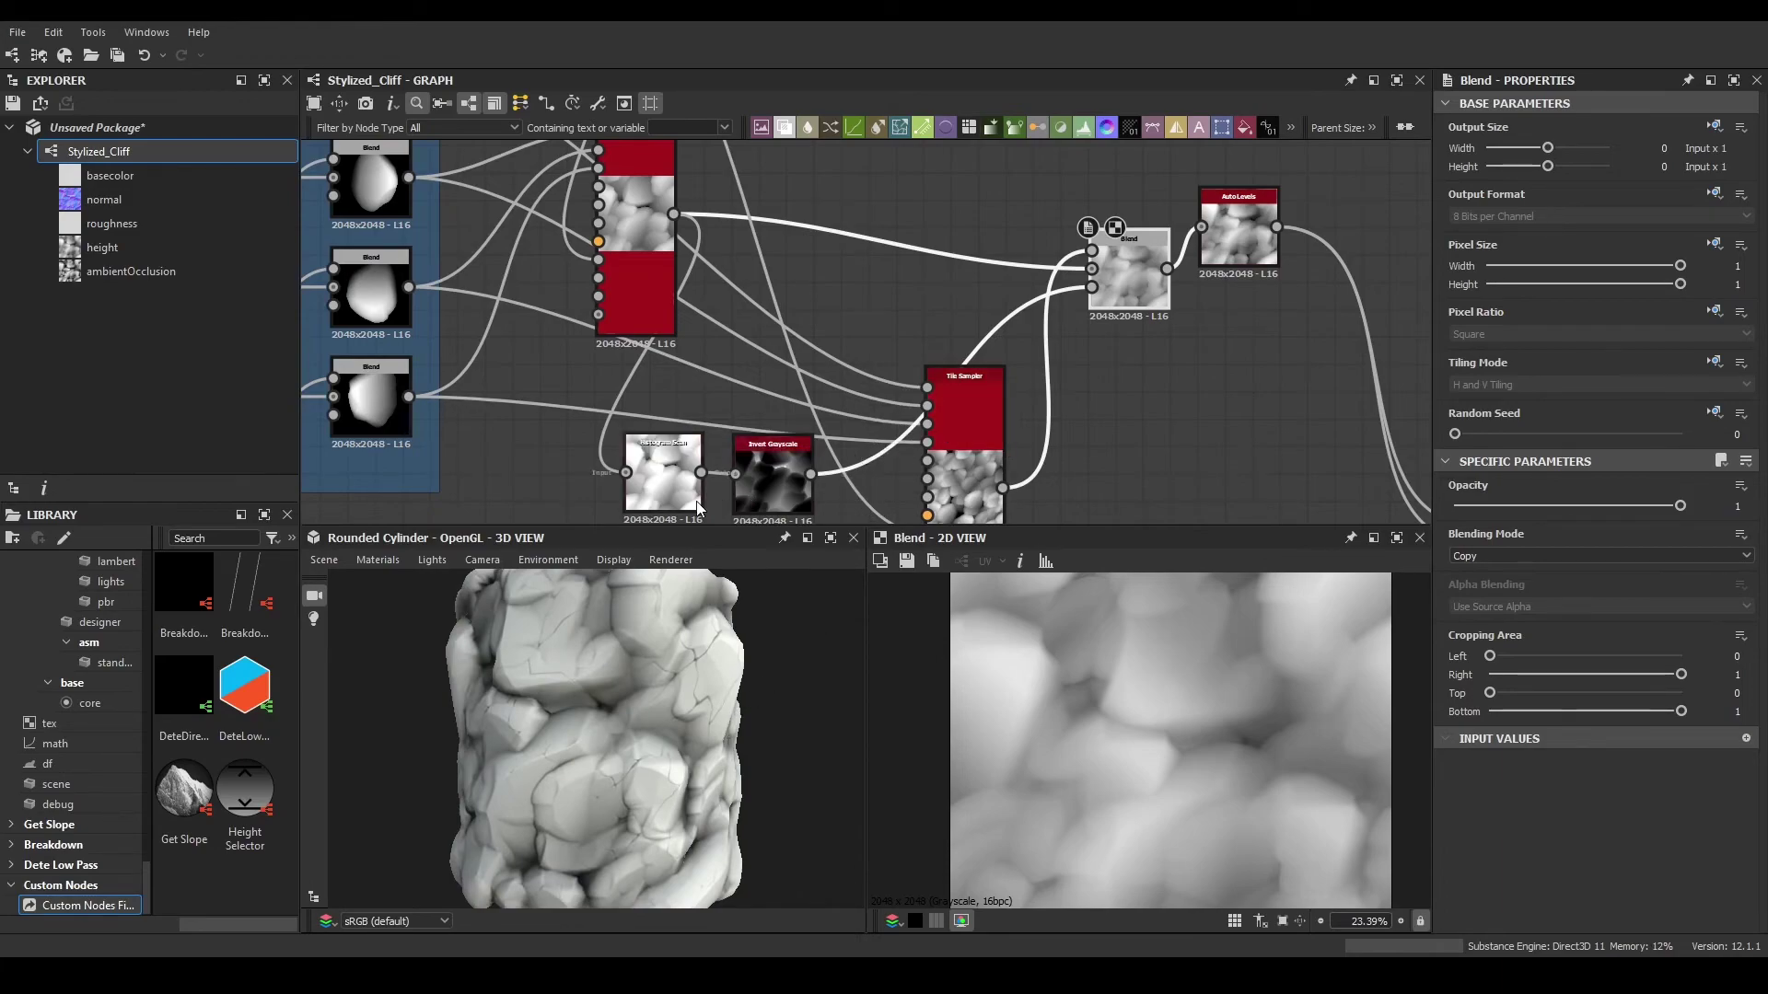
- Set the Histogram Scan's Position to 0.52 and Contrast to 0.72, and check the mask, the blend and the rocks on the cylinder
double_click(672, 484)
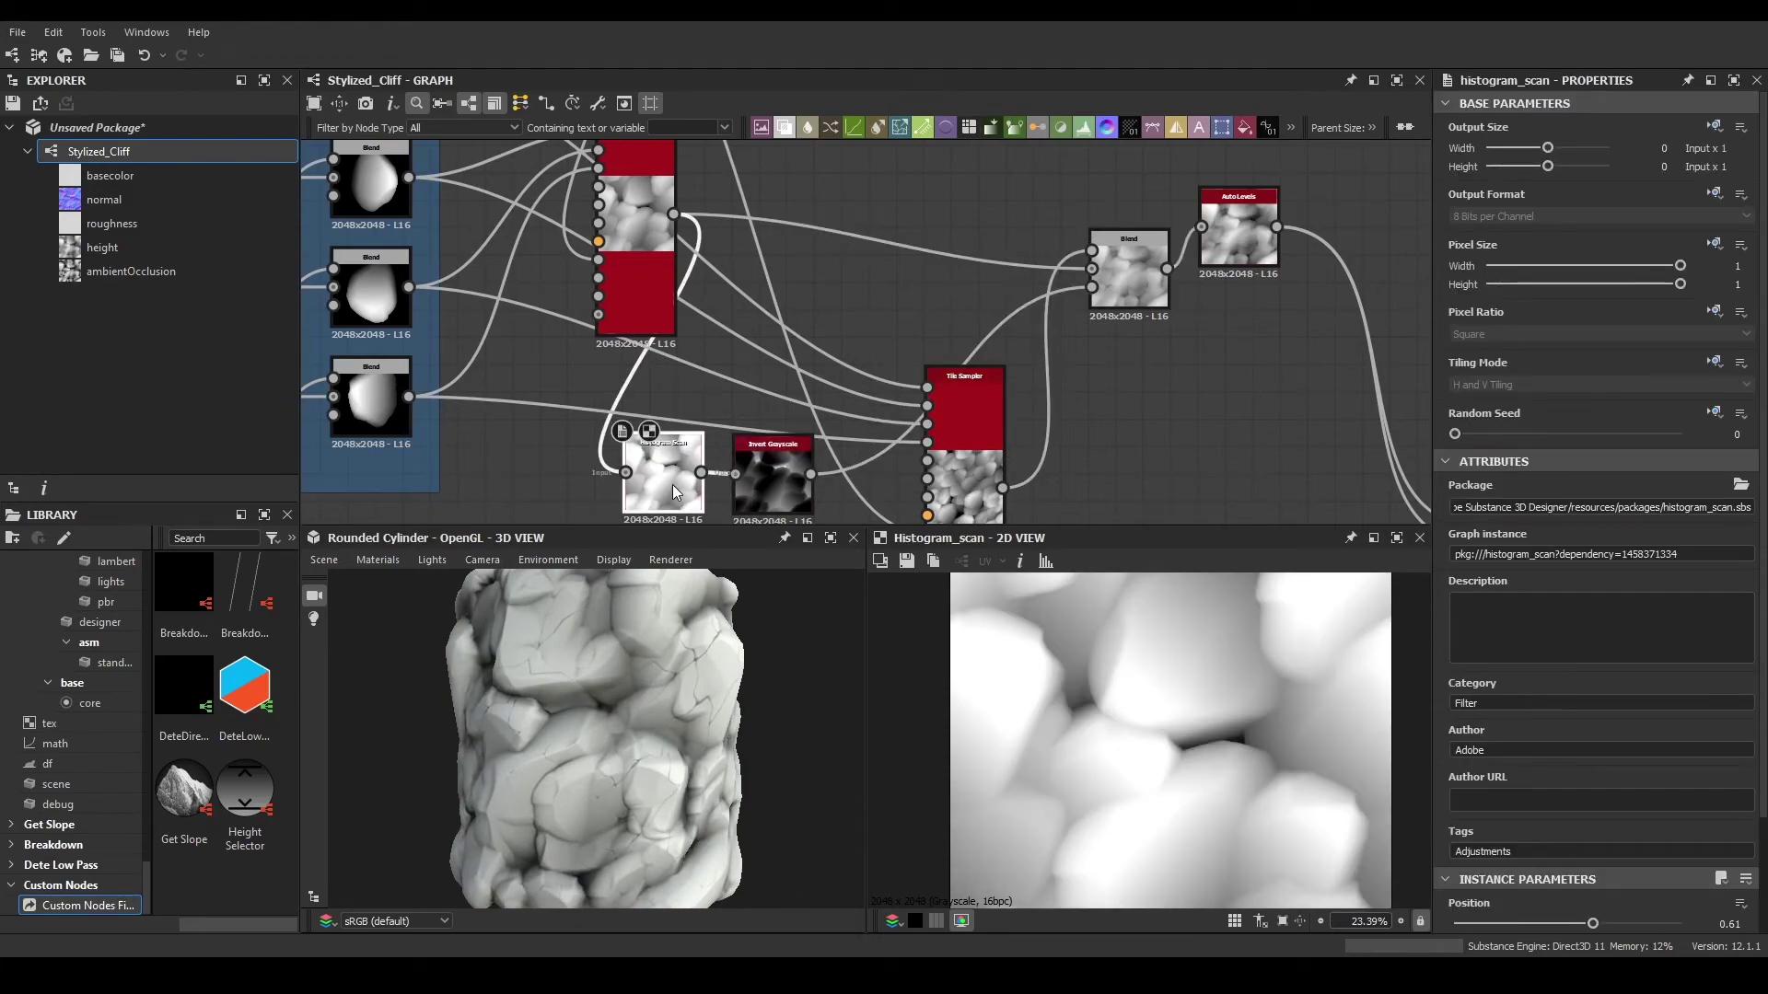
scroll(1547, 778, down, 2)
mouse_move(1582, 792)
mouse_down()
mouse_move(1617, 784)
mouse_move(1572, 777)
mouse_up()
drag(1455, 840, 1618, 838)
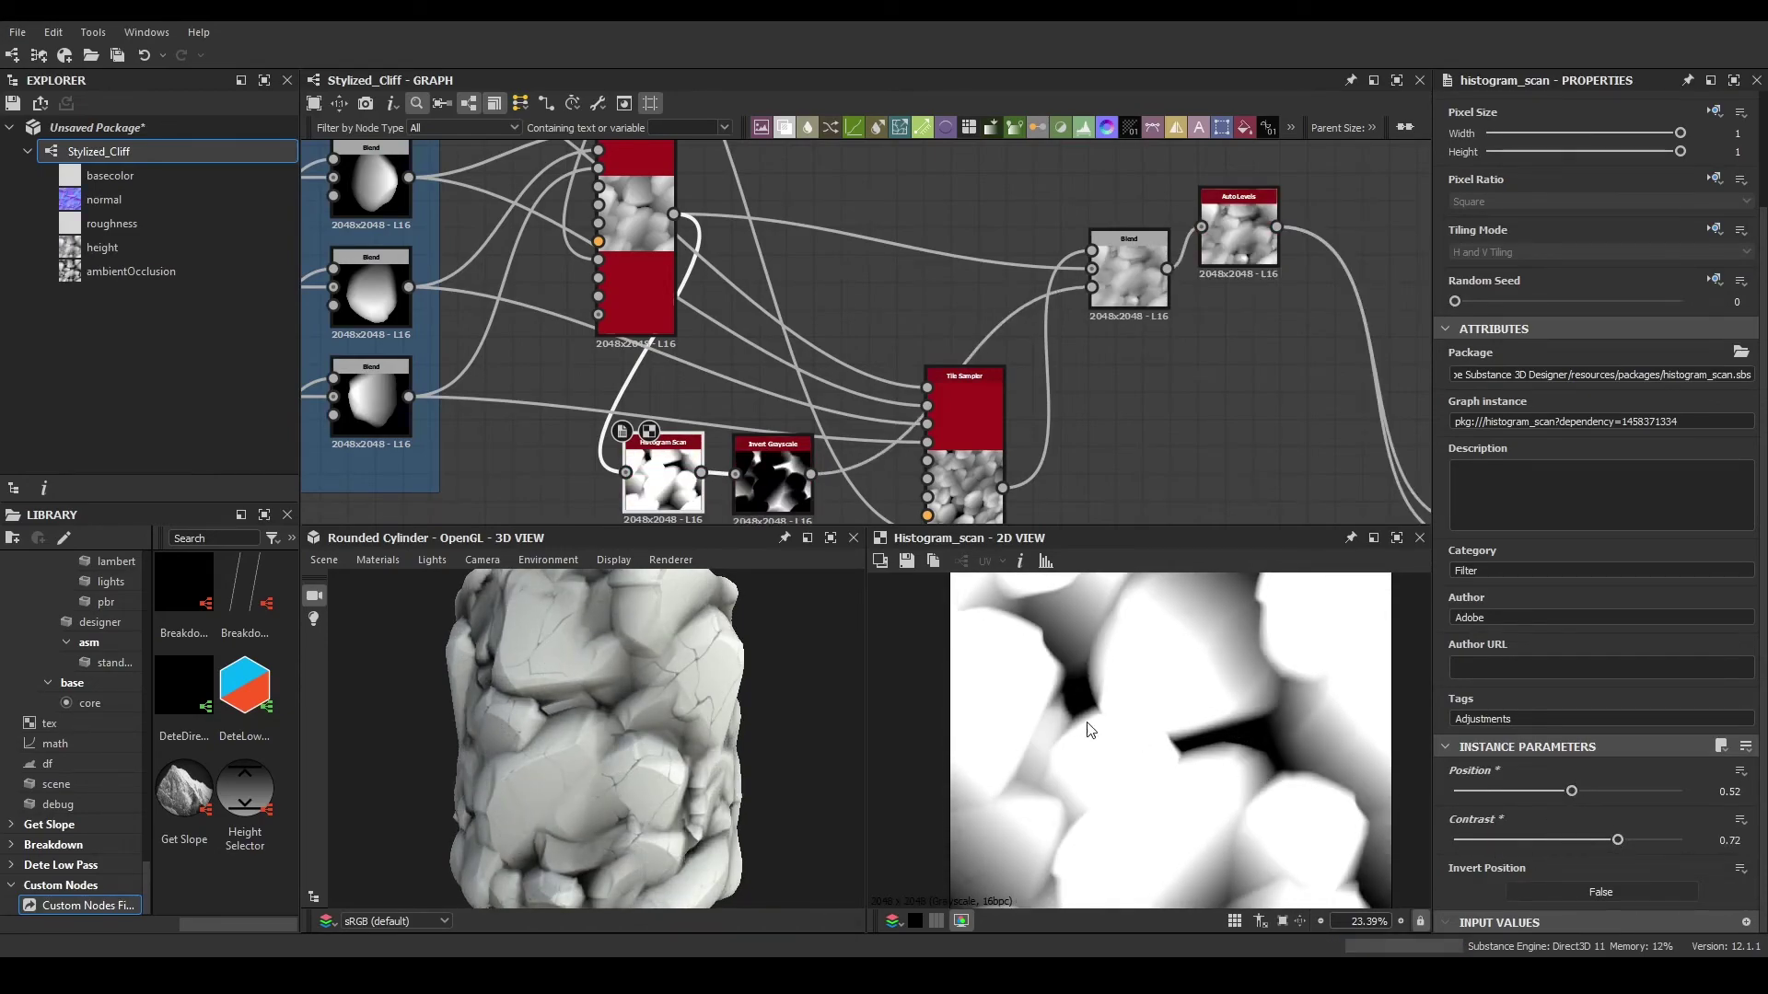
click(787, 475)
double_click(1118, 304)
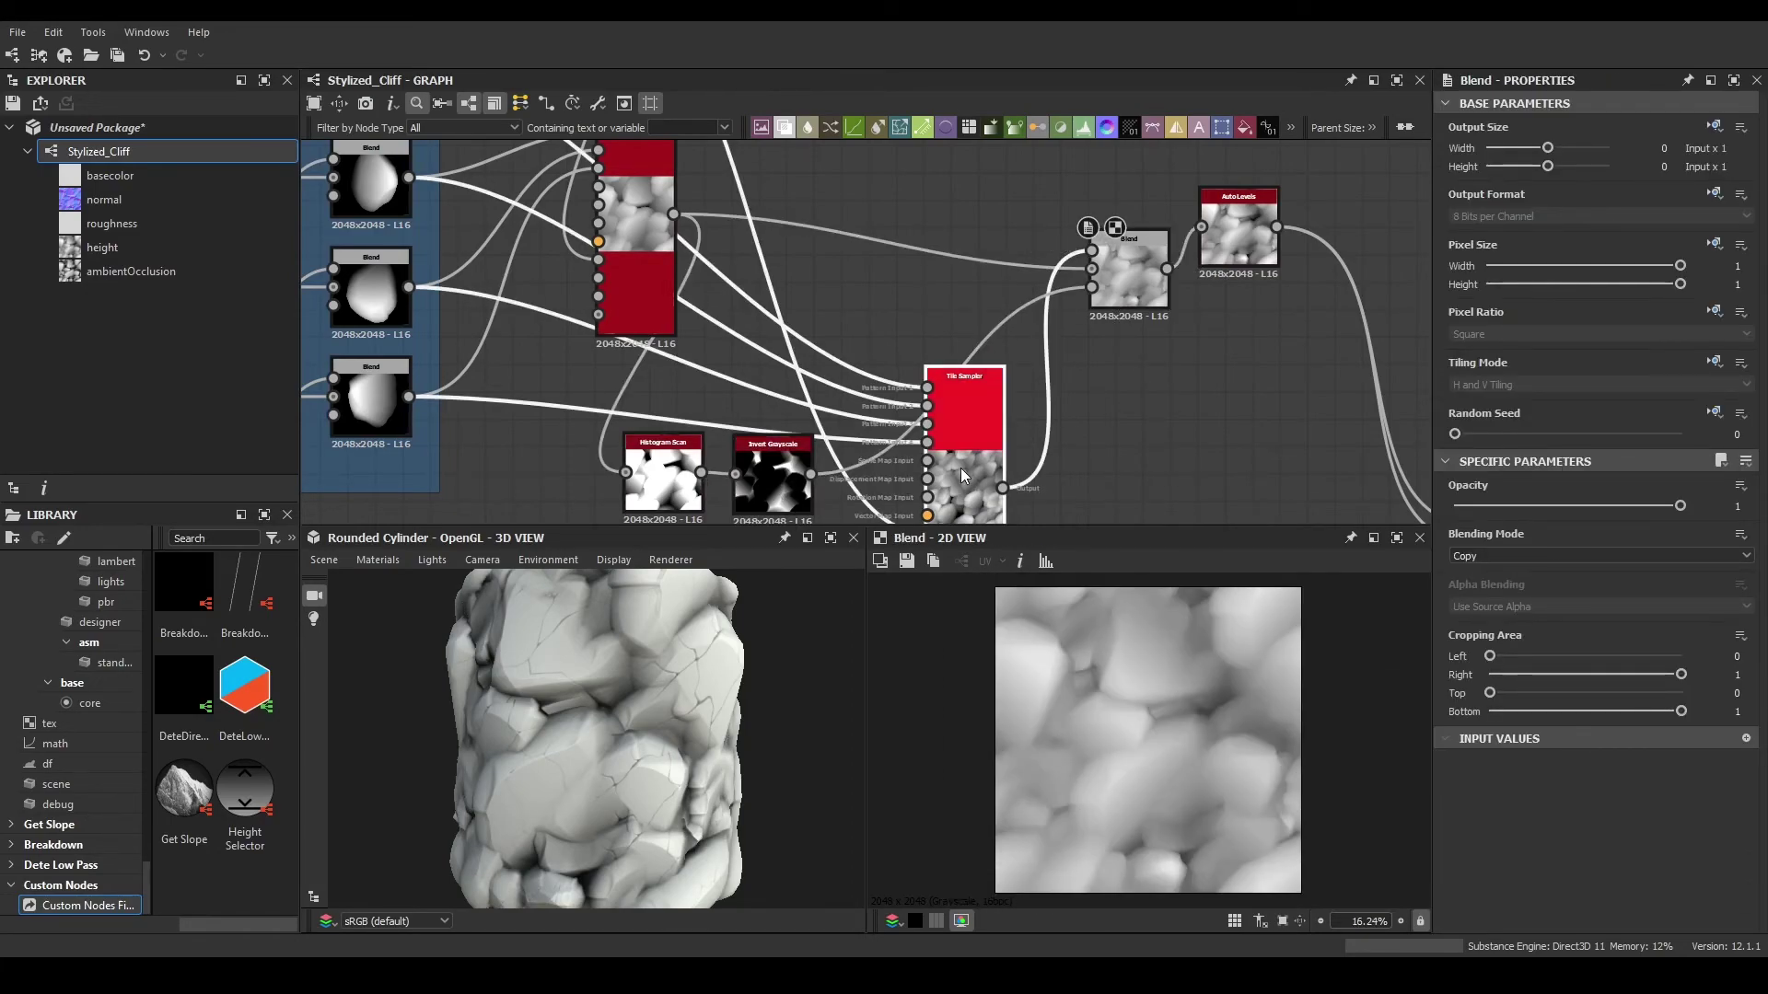
double_click(960, 468)
double_click(1118, 278)
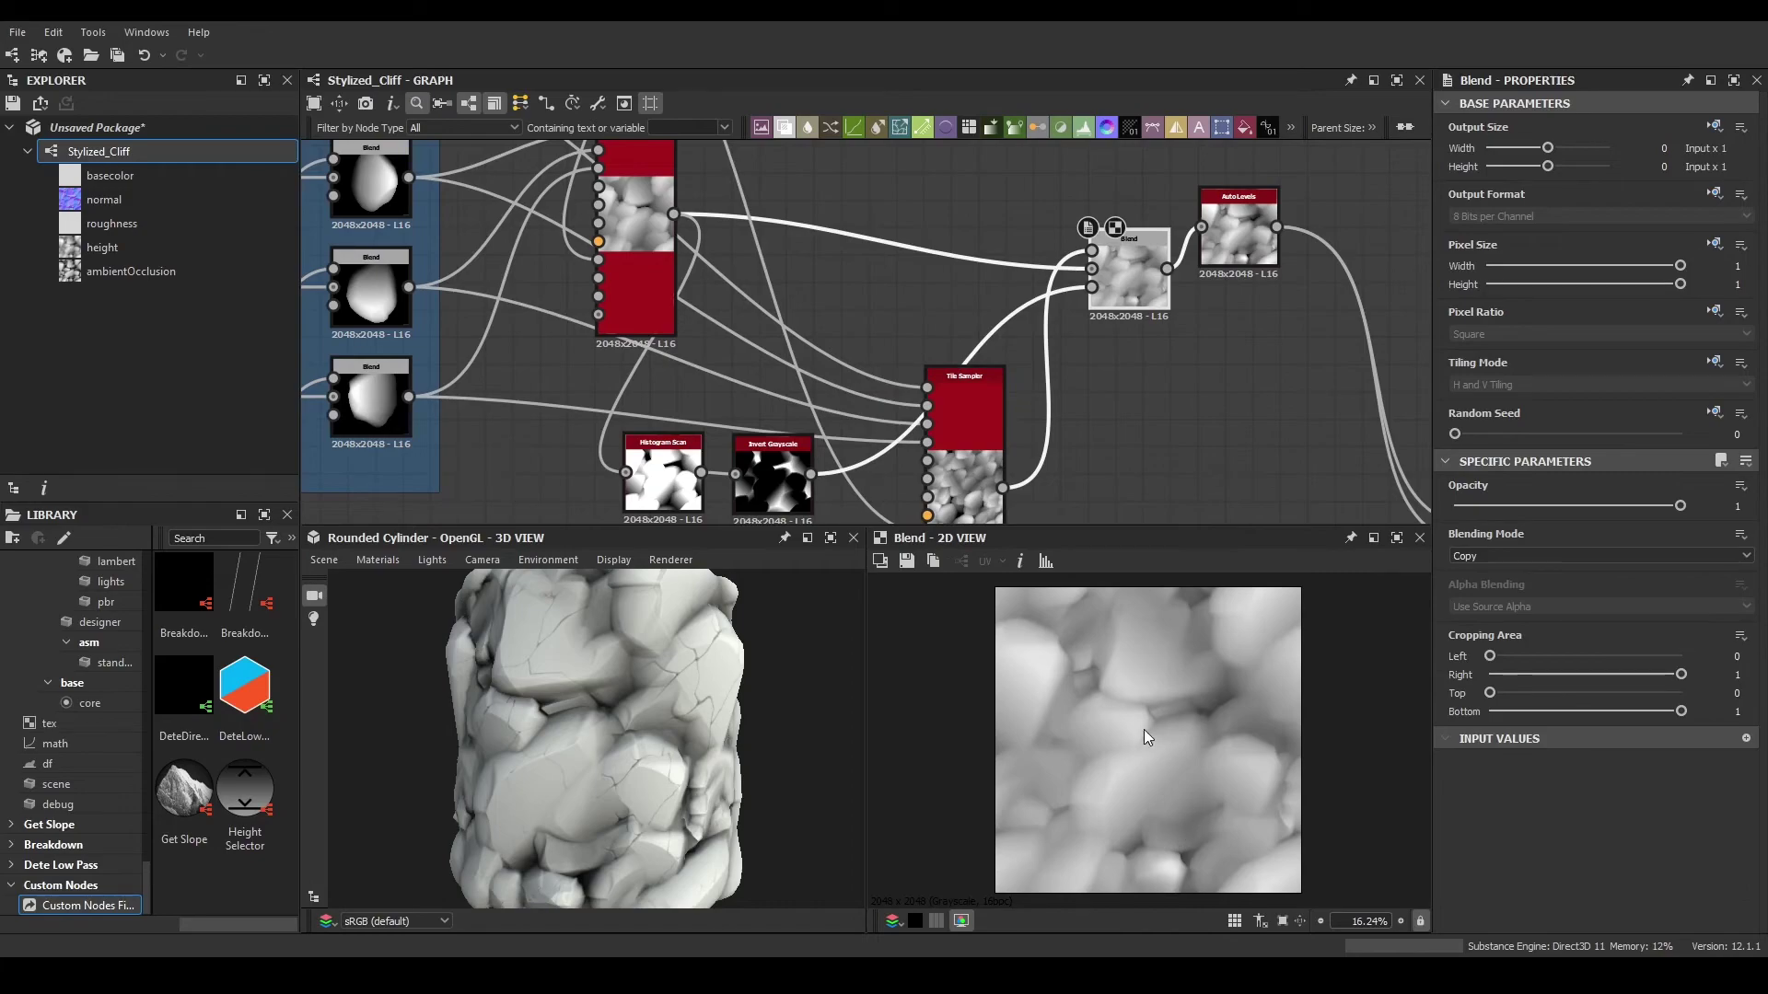
double_click(765, 496)
mouse_move(589, 700)
mouse_down()
mouse_move(554, 721)
mouse_move(598, 713)
mouse_up()
right_drag(598, 714, 695, 891)
drag(694, 892, 644, 699)
- Set the Histogram Scan's Contrast to 0 and its Position to 0.68, and check the rocks on the cylinder
click(681, 483)
scroll(1602, 736, down, 3)
drag(1618, 841, 1447, 848)
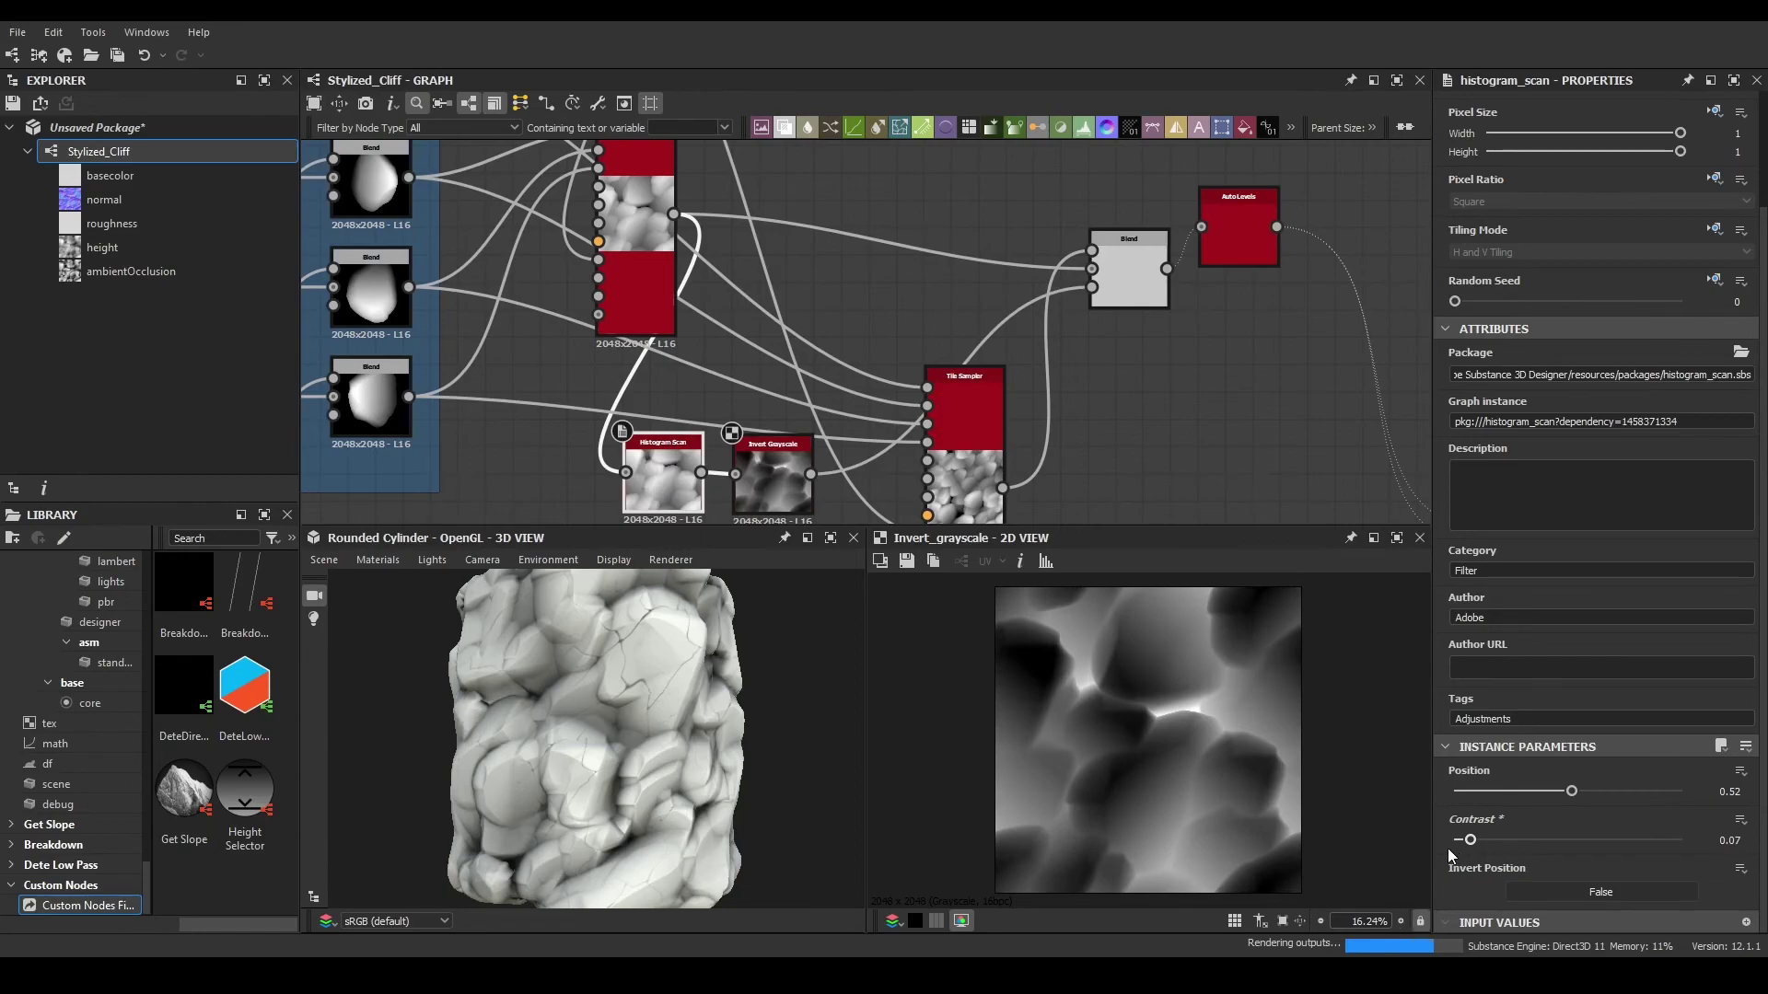
mouse_move(1573, 794)
mouse_down()
mouse_move(1544, 794)
mouse_move(1648, 784)
mouse_move(1588, 789)
mouse_move(1638, 788)
mouse_move(1607, 790)
mouse_up()
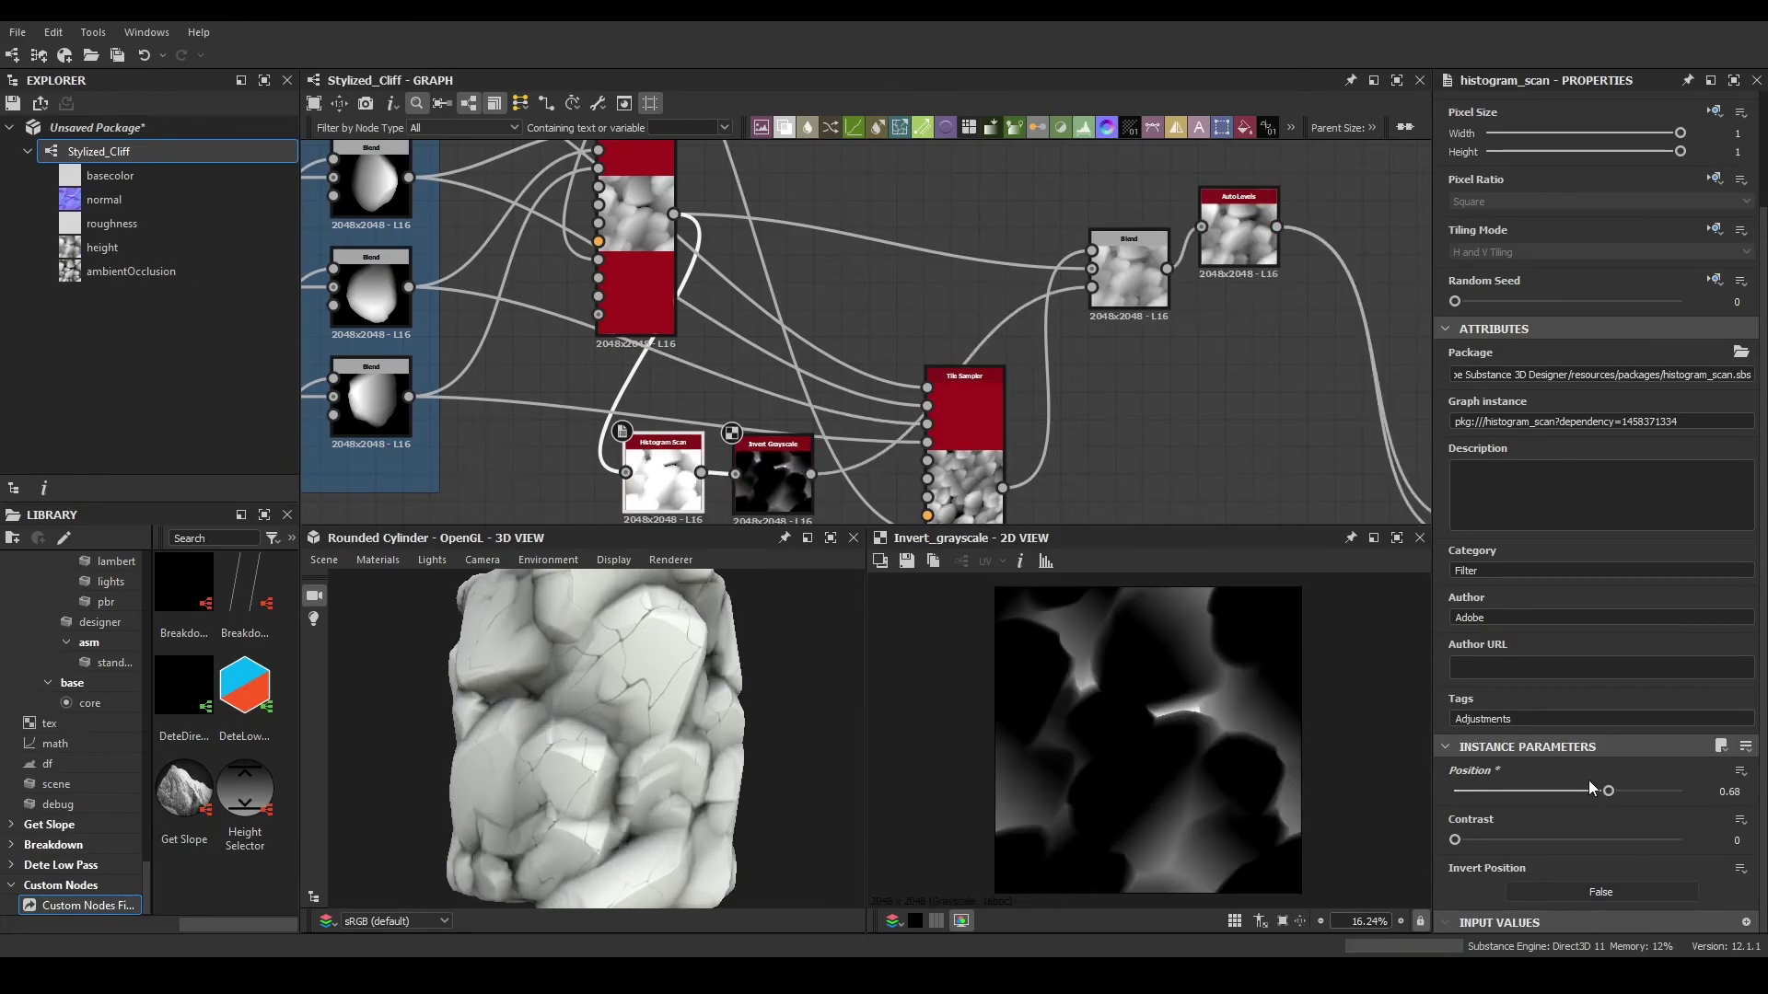
drag(683, 726, 969, 727)
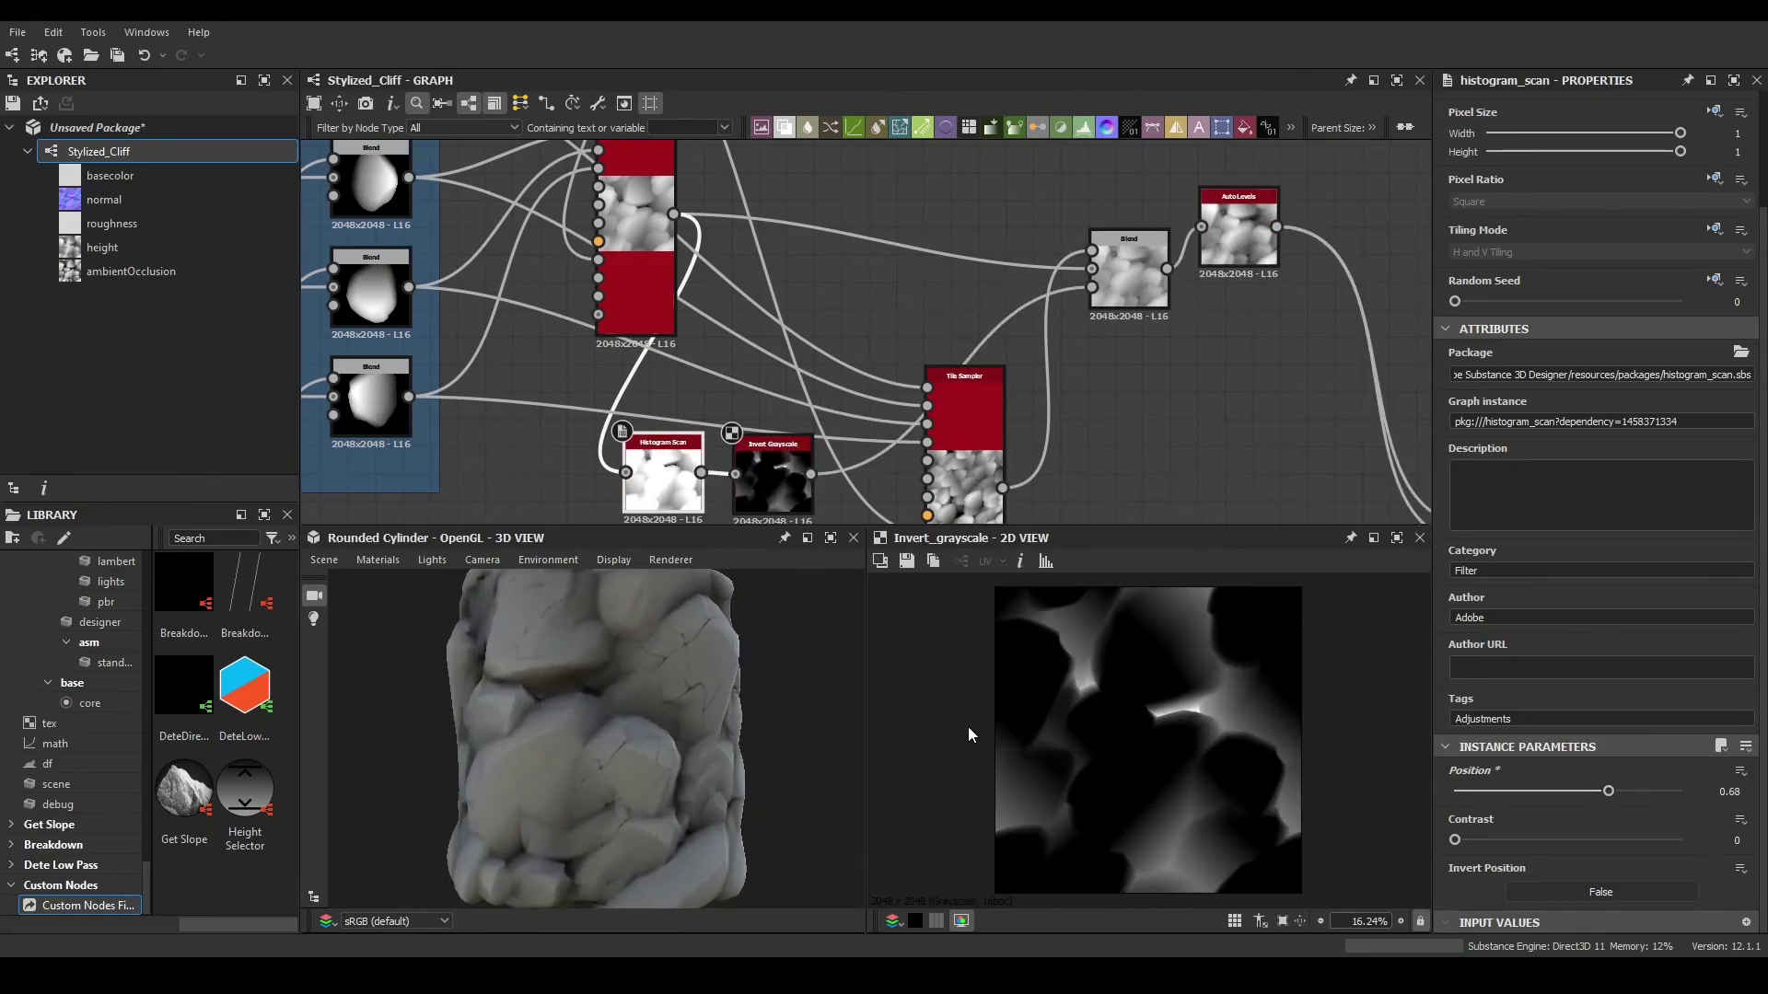
- Switch the Blending Mode of the Blend combining both Tile Samplers to Max (Lighten) and inspect the rocks
click(1156, 309)
click(1506, 557)
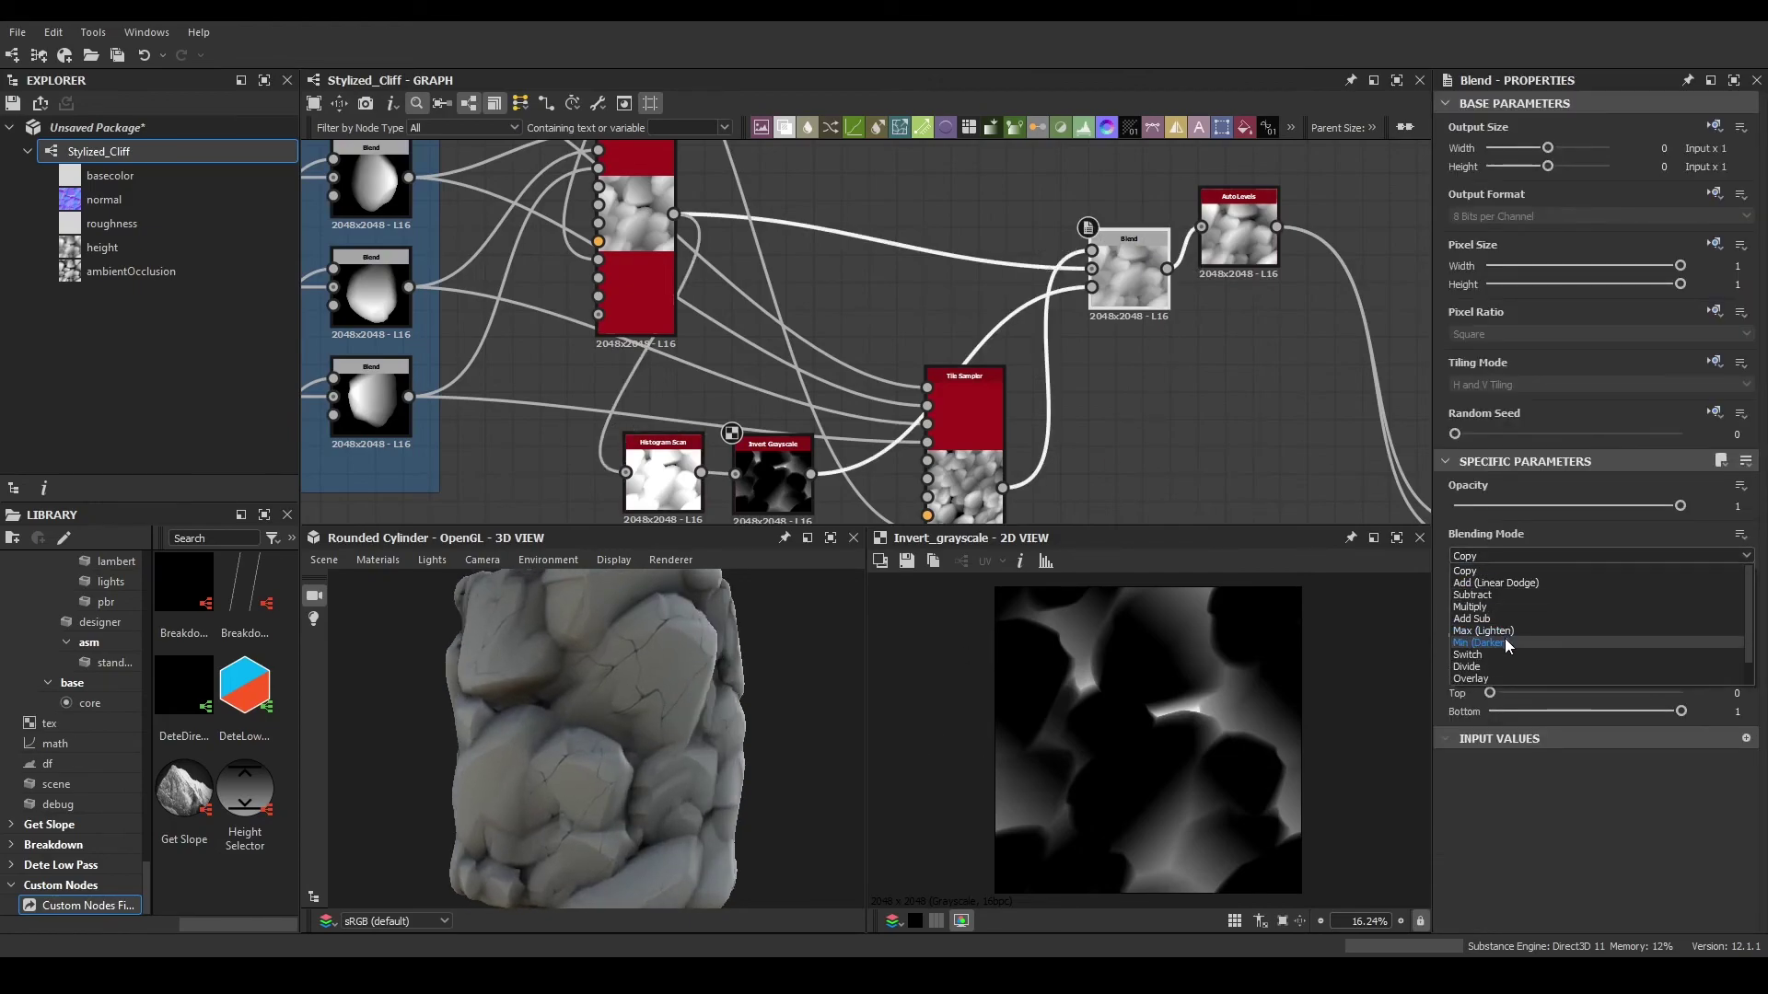
click(1494, 640)
drag(739, 722, 582, 697)
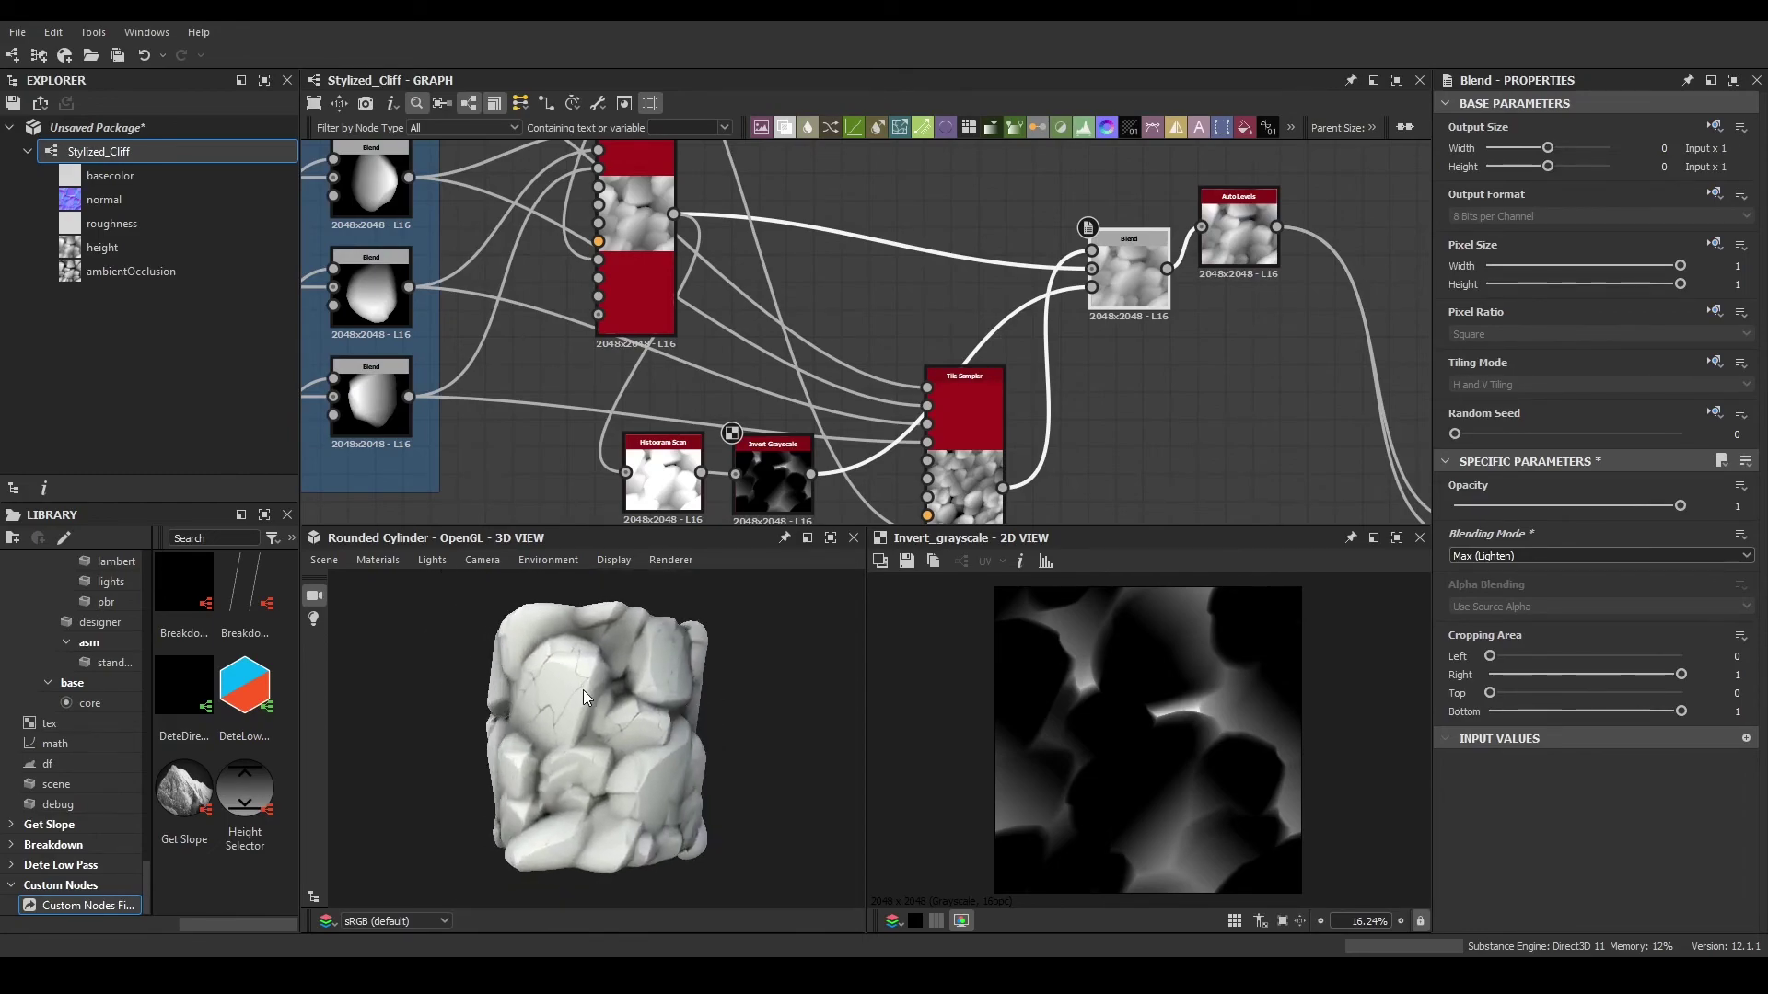
- Lower the Histogram Scan's Position to 0.51 and inspect the rocks in the enlarged 3D view
click(686, 477)
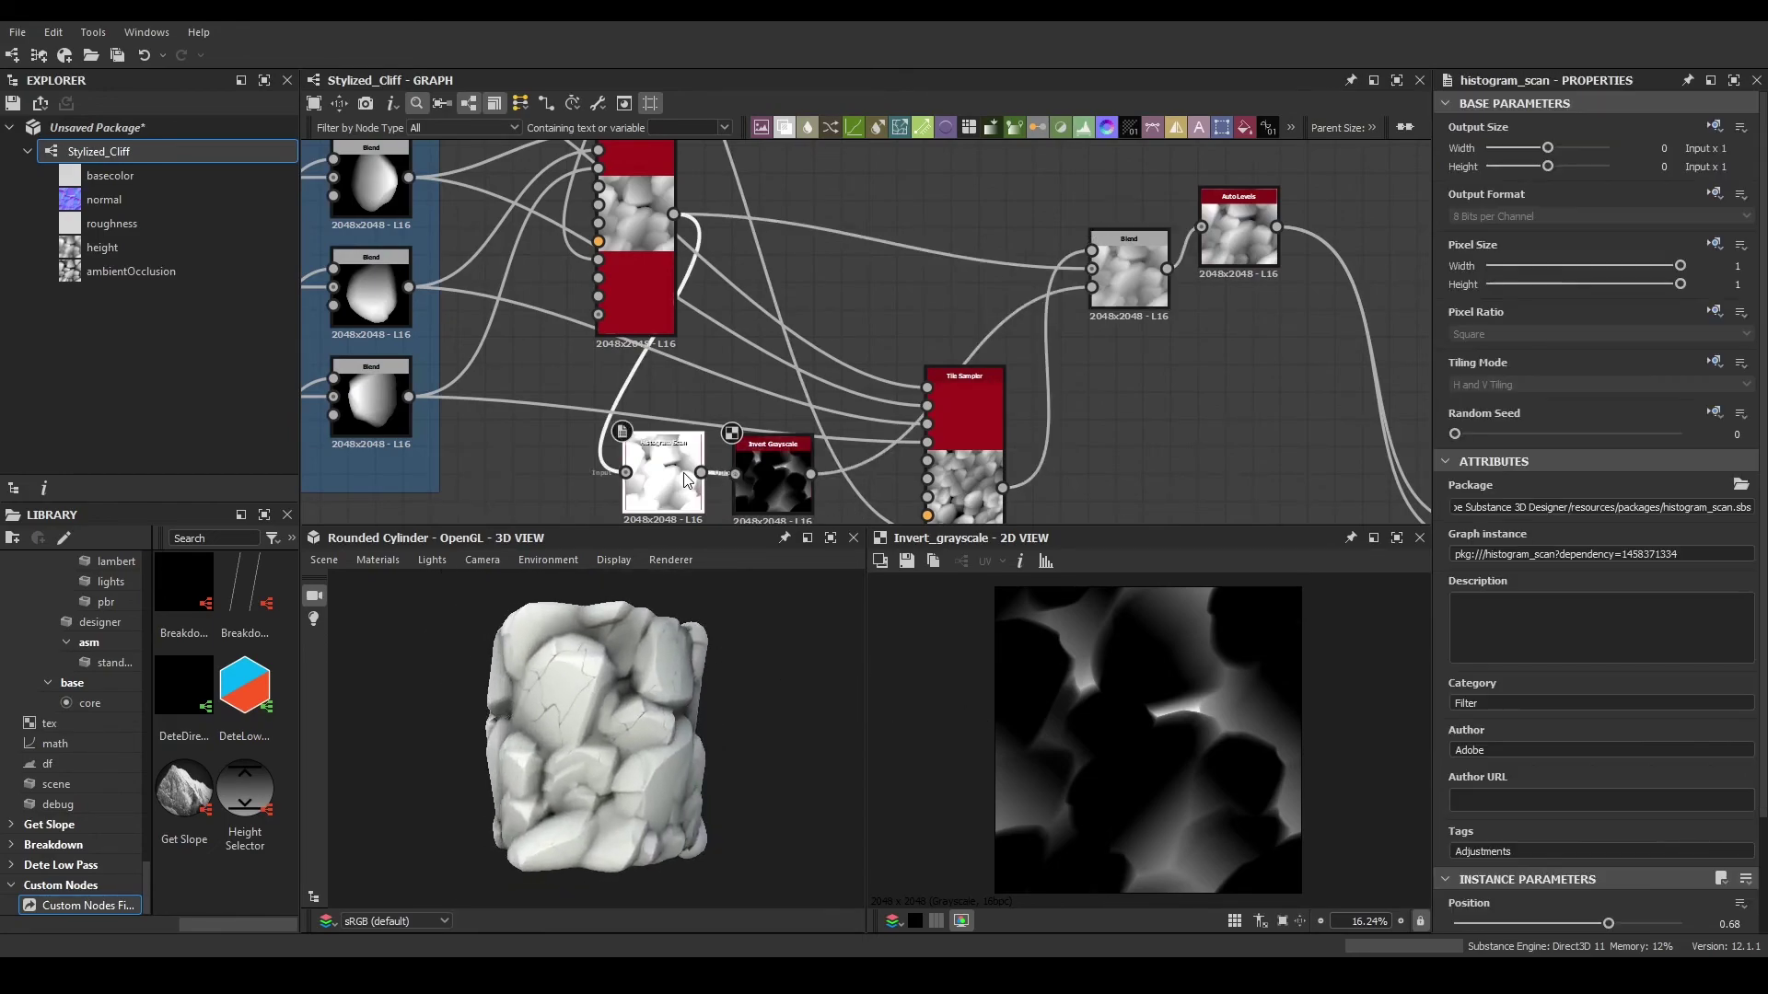
drag(1607, 794, 1570, 791)
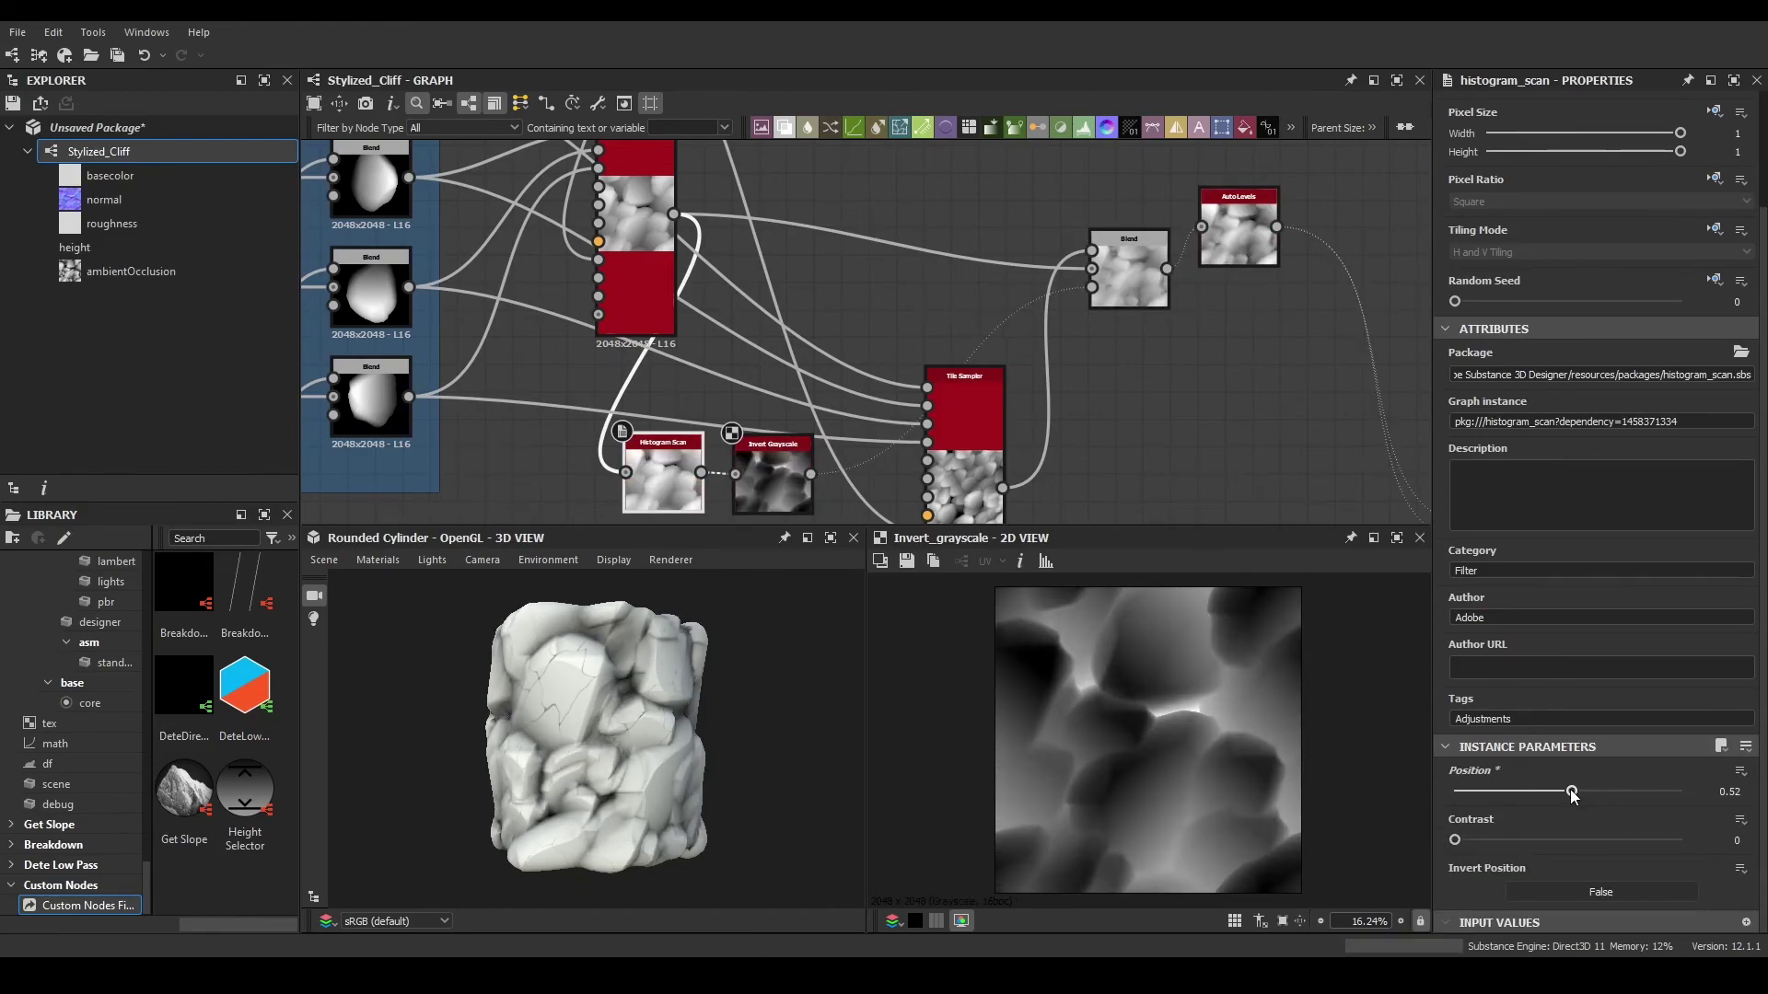
drag(856, 726, 750, 639)
scroll(644, 668, down, 2)
scroll(633, 702, up, 3)
click(832, 538)
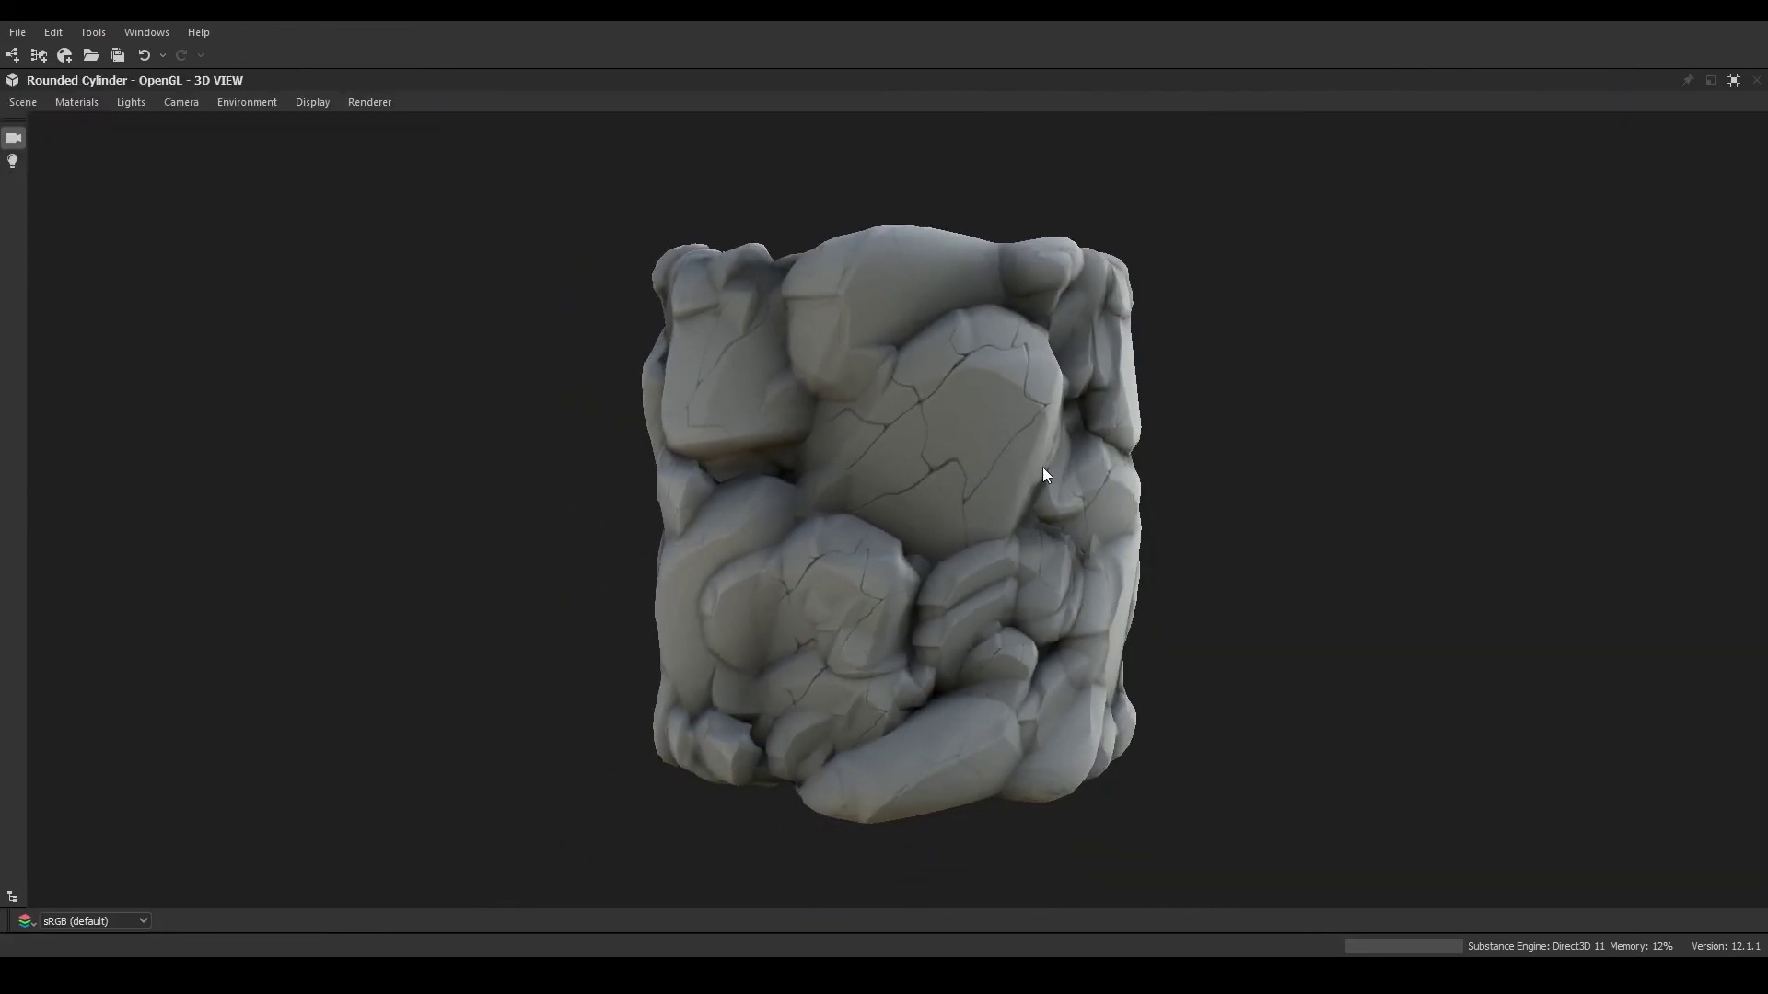
mouse_move(849, 398)
mouse_down()
mouse_move(755, 427)
mouse_move(806, 394)
mouse_move(987, 436)
mouse_move(585, 436)
mouse_move(591, 397)
mouse_move(450, 390)
mouse_move(423, 418)
mouse_move(661, 445)
mouse_move(1059, 378)
mouse_up()
click(1734, 81)
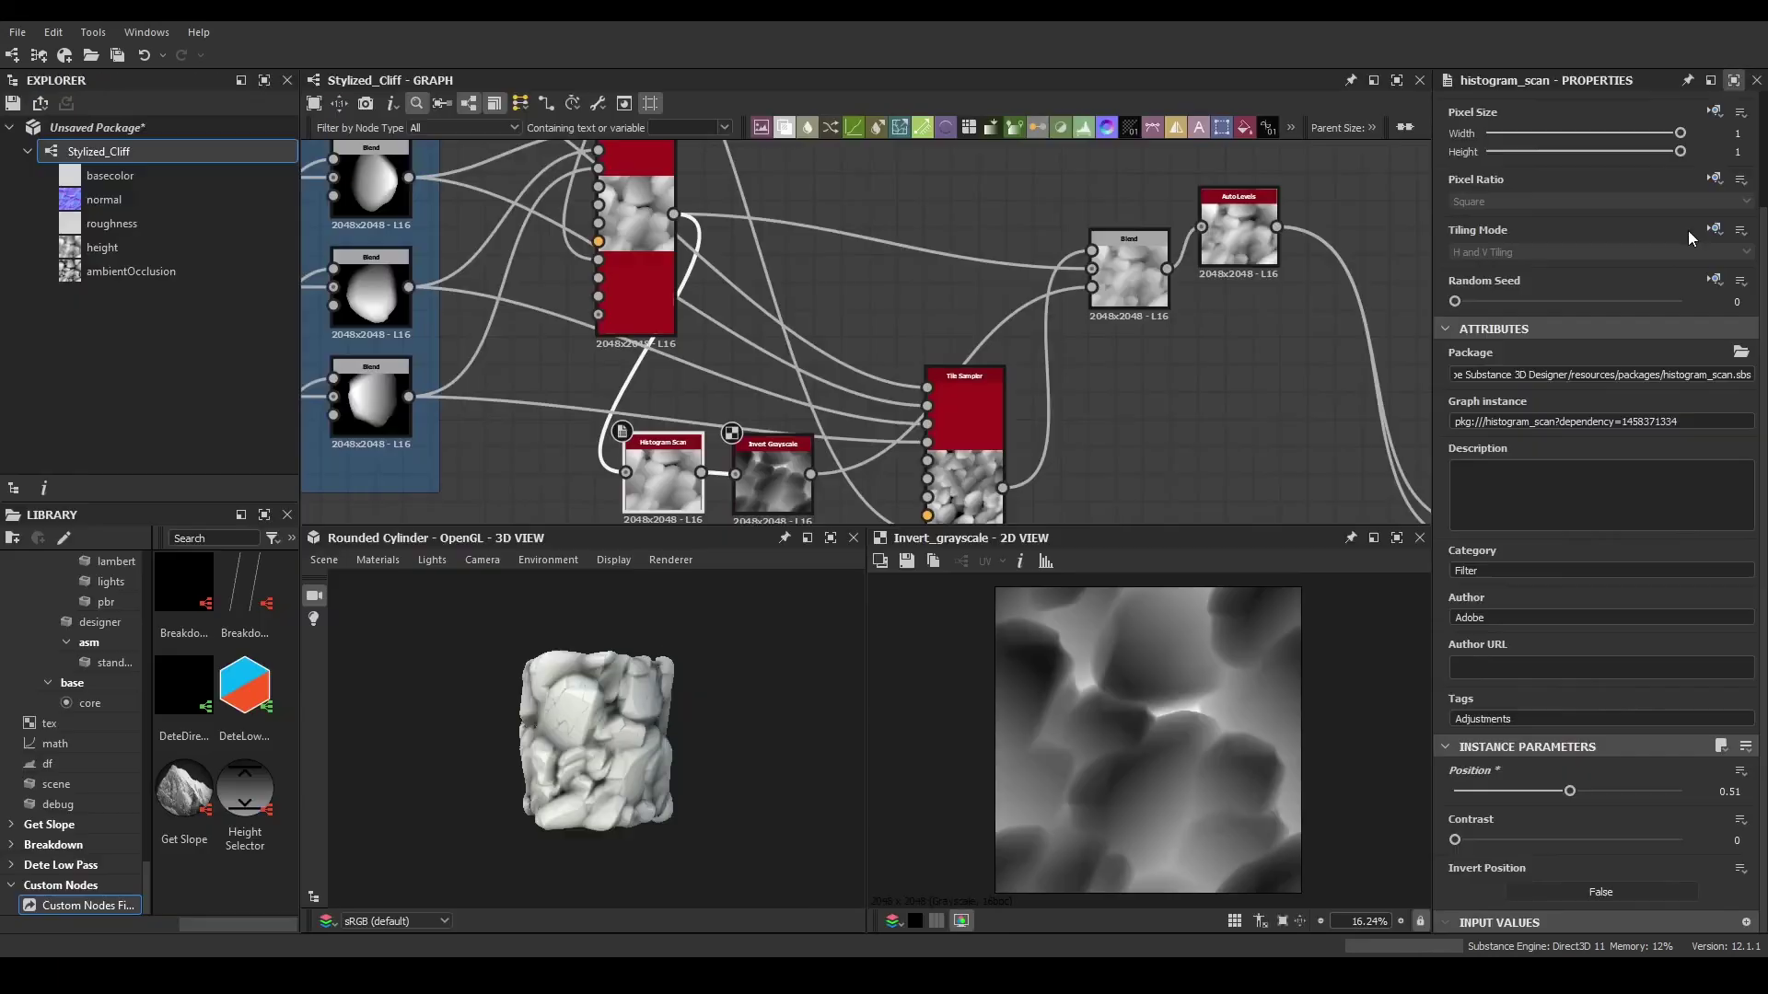
- Set the Histogram Scan's Position to 0.6 and check the rocks on the cylinder
drag(1578, 793, 1592, 792)
scroll(604, 716, up, 5)
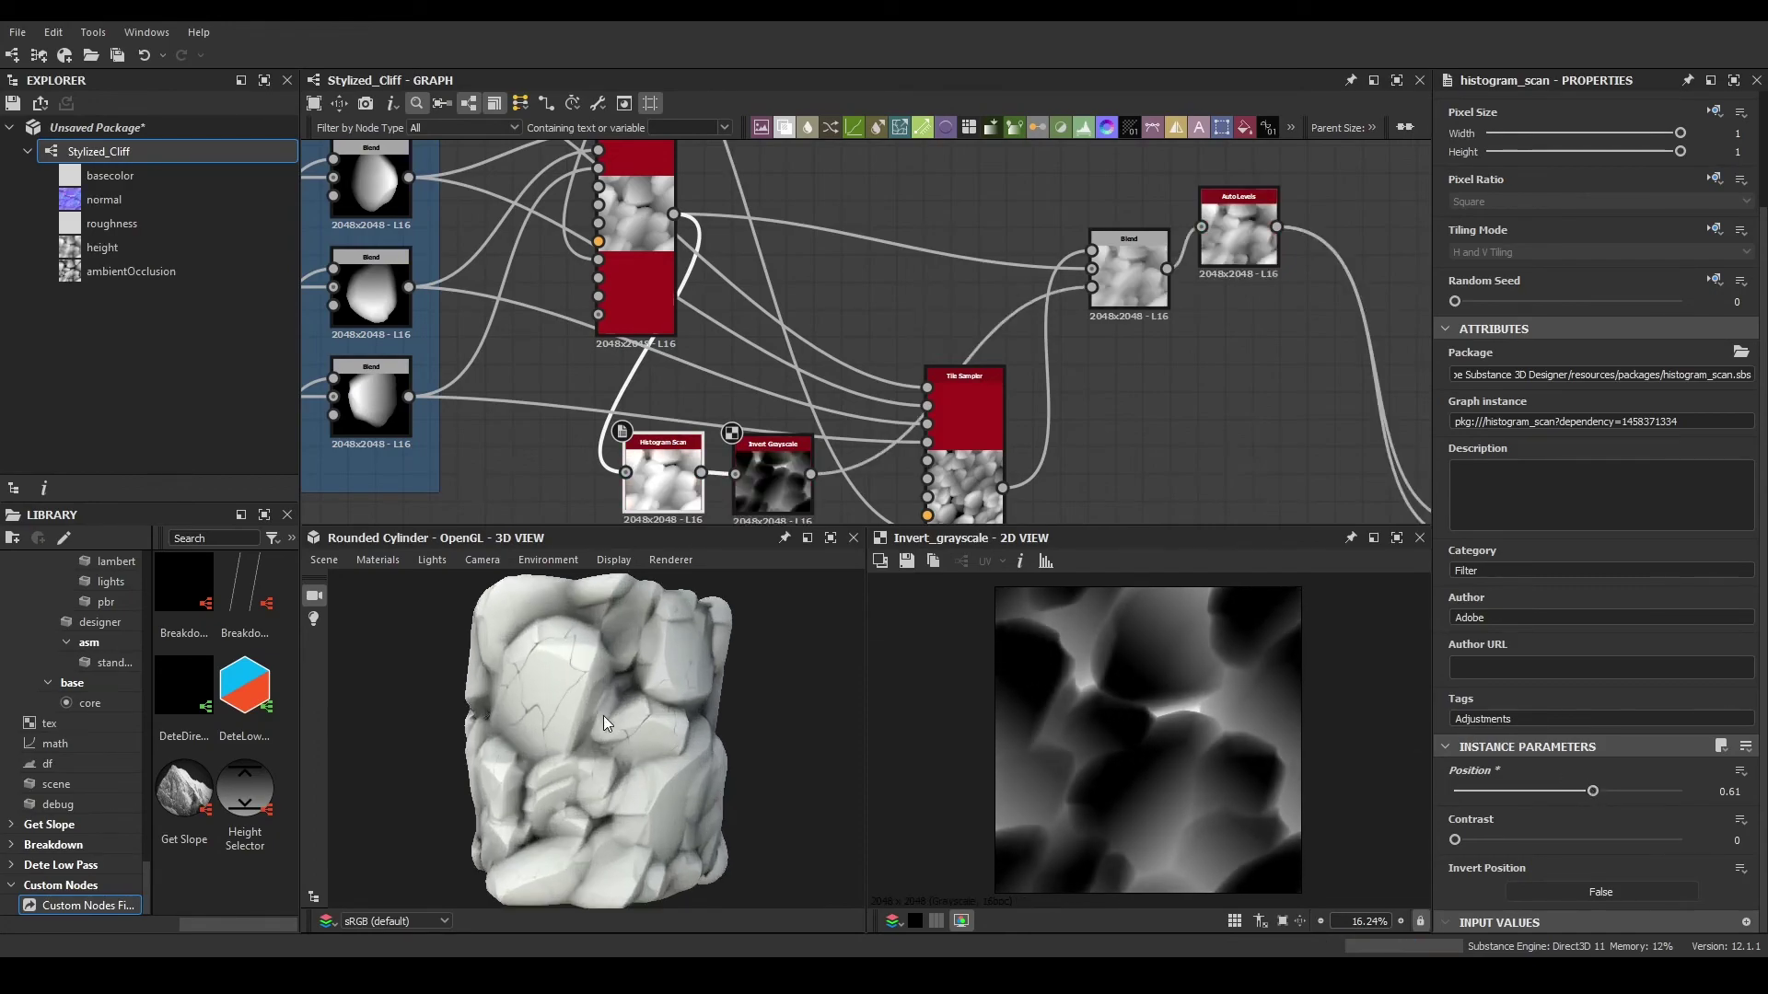
double_click(1730, 792)
text(0.6)
key(Return)
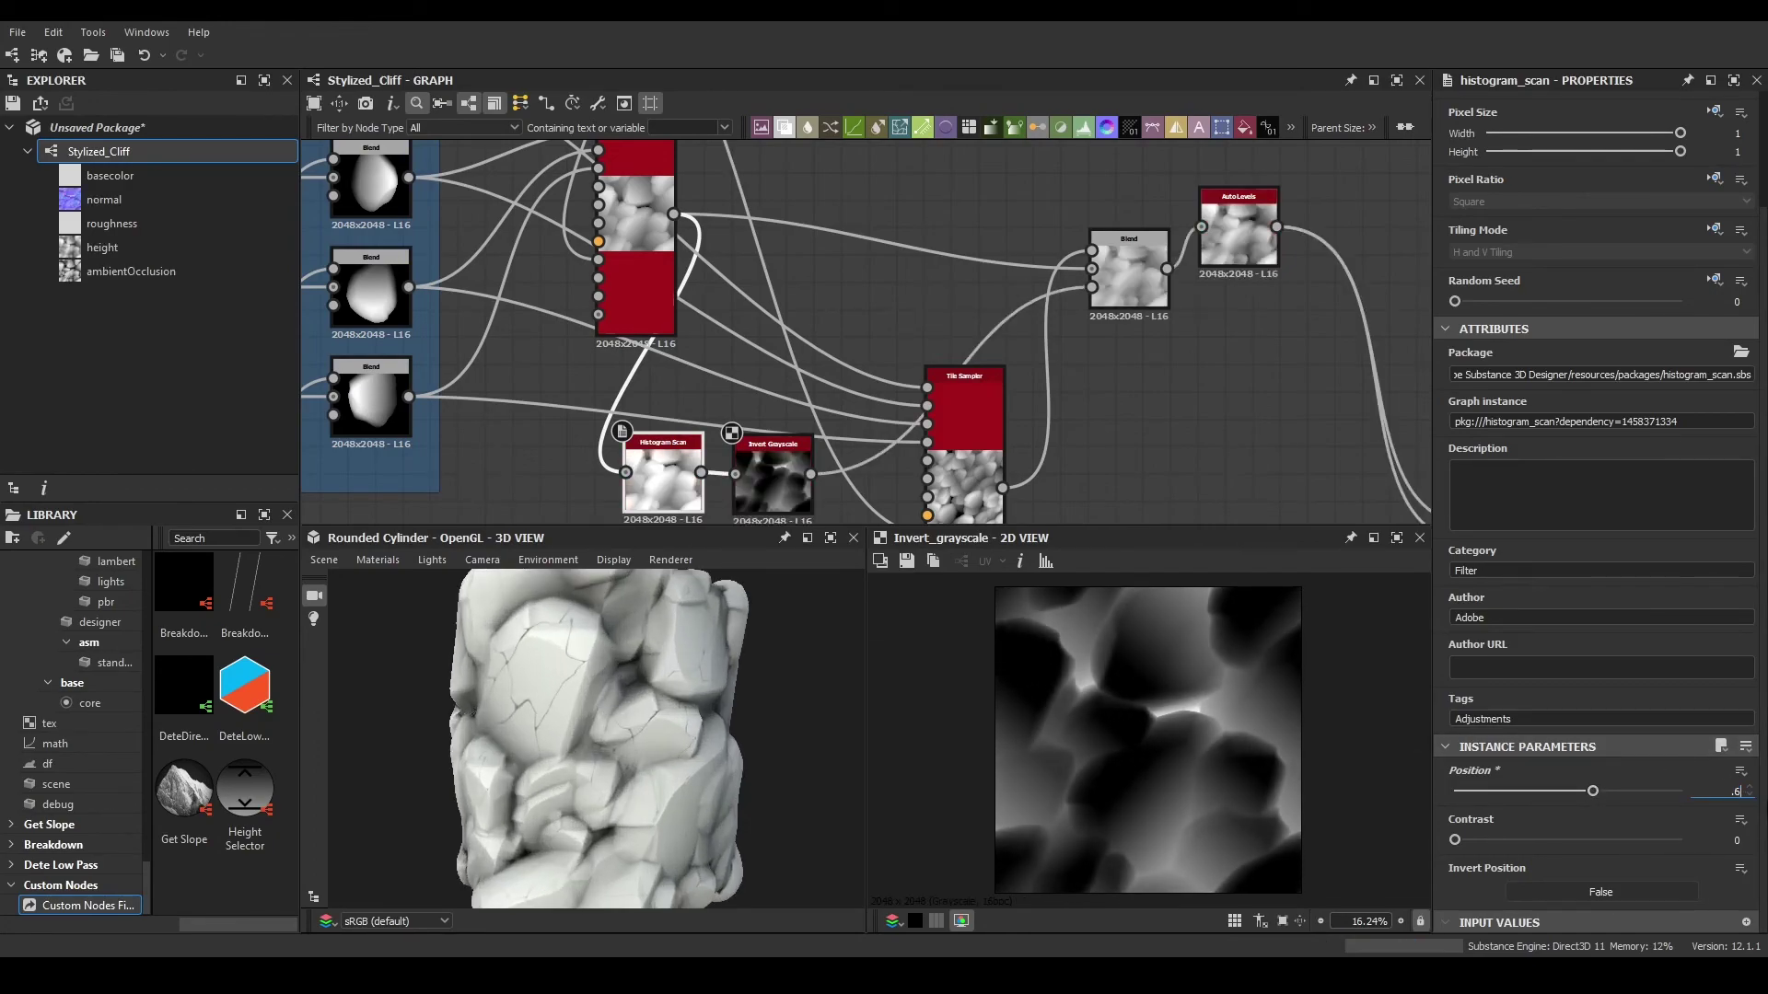
scroll(1077, 416, down, 3)
scroll(1087, 420, down, 2)
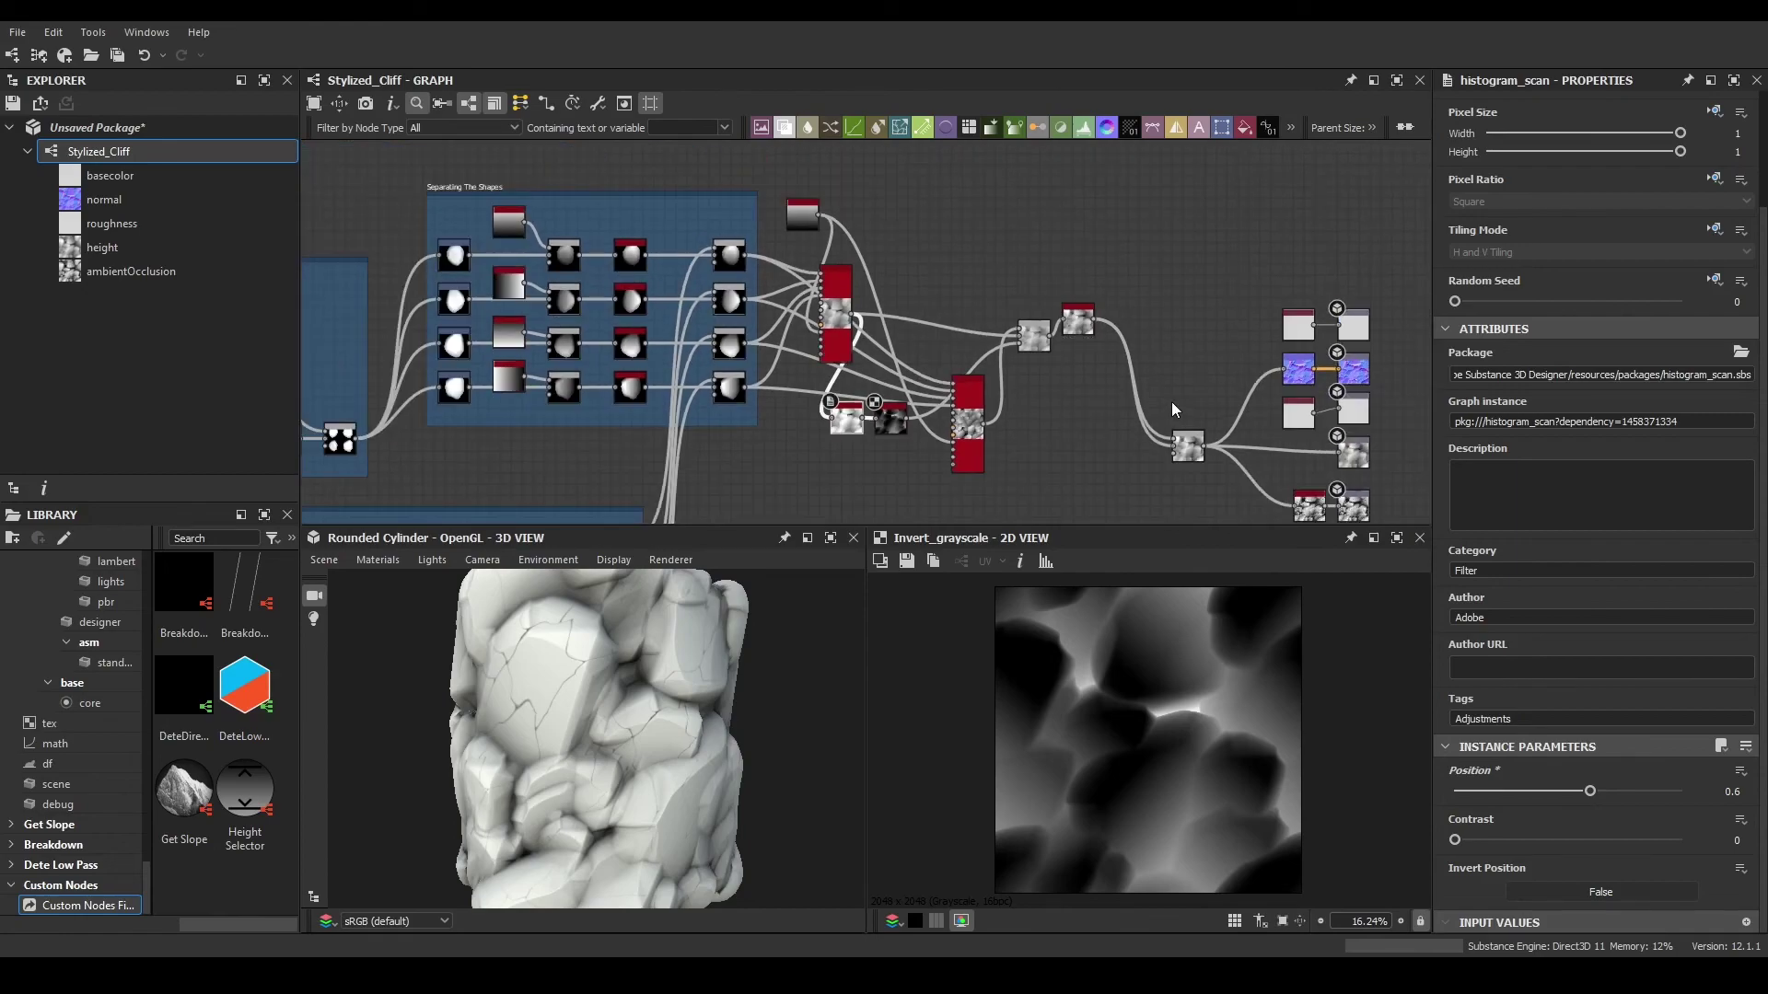
mouse_move(847, 658)
mouse_down()
mouse_move(715, 698)
mouse_move(881, 678)
mouse_move(826, 707)
mouse_move(837, 650)
mouse_up()
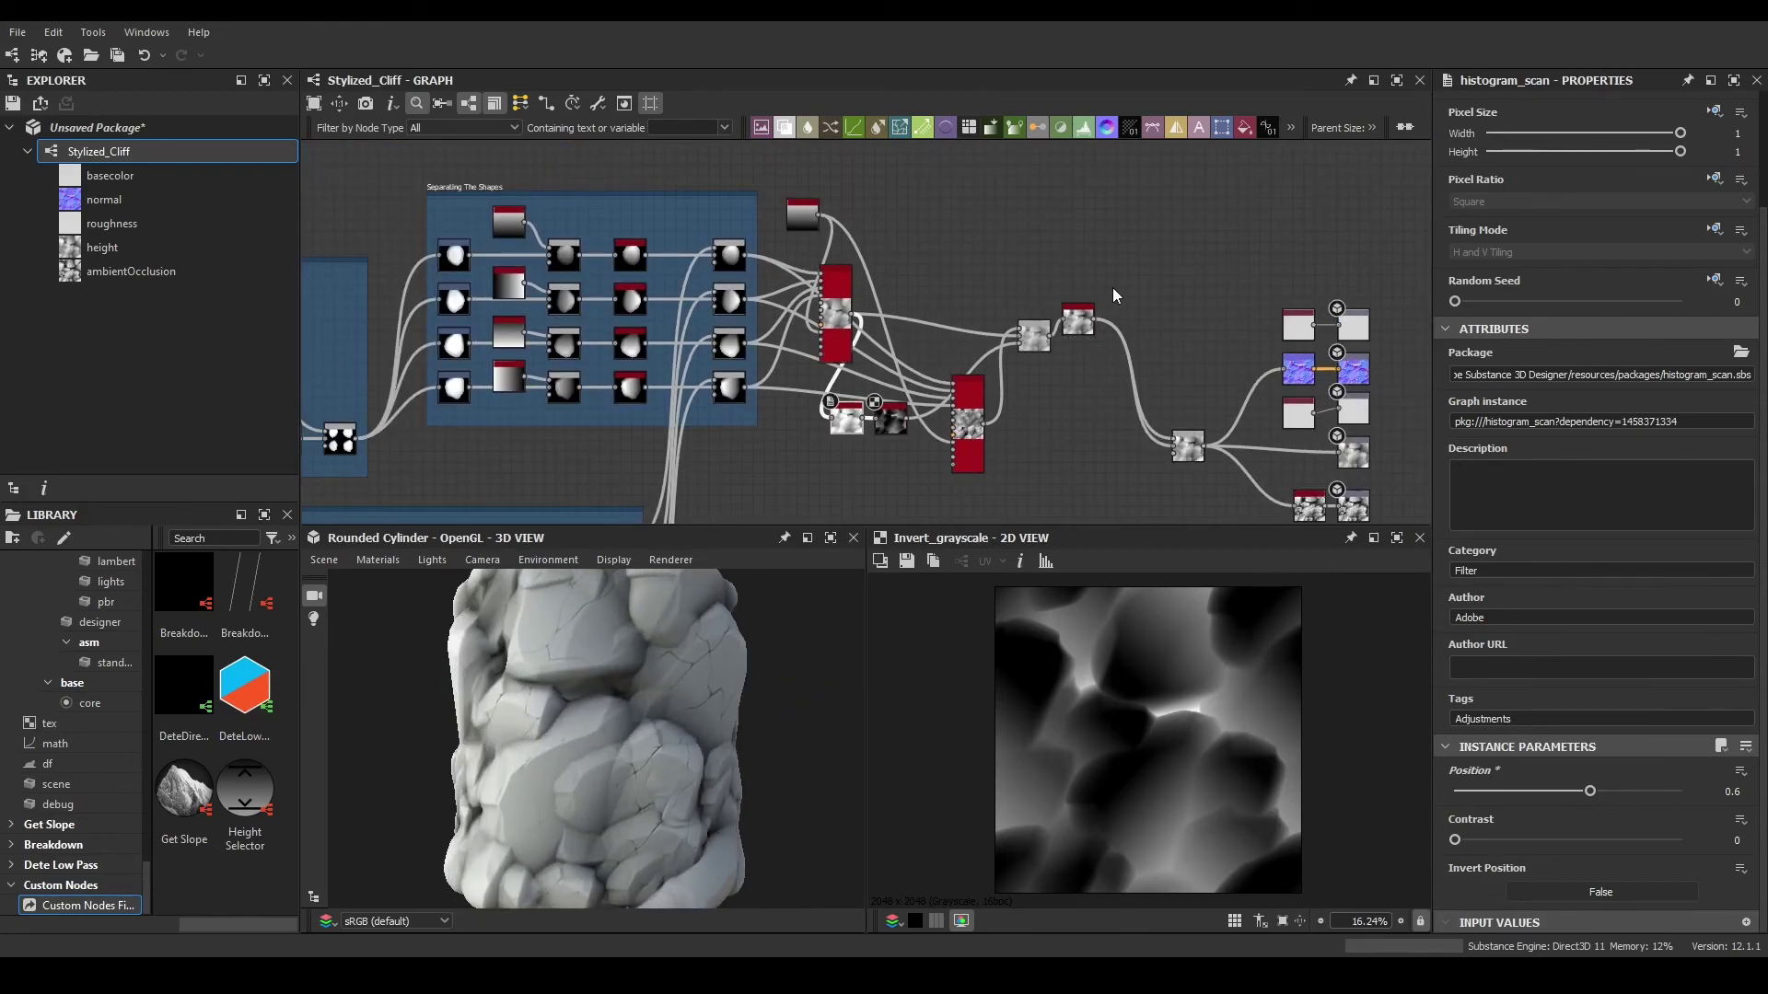
- Align the Auto Levels node with the Blend and enclose the tile sampling nodes in a frame titled Final Shape
drag(1088, 312, 1098, 326)
drag(1161, 220, 769, 473)
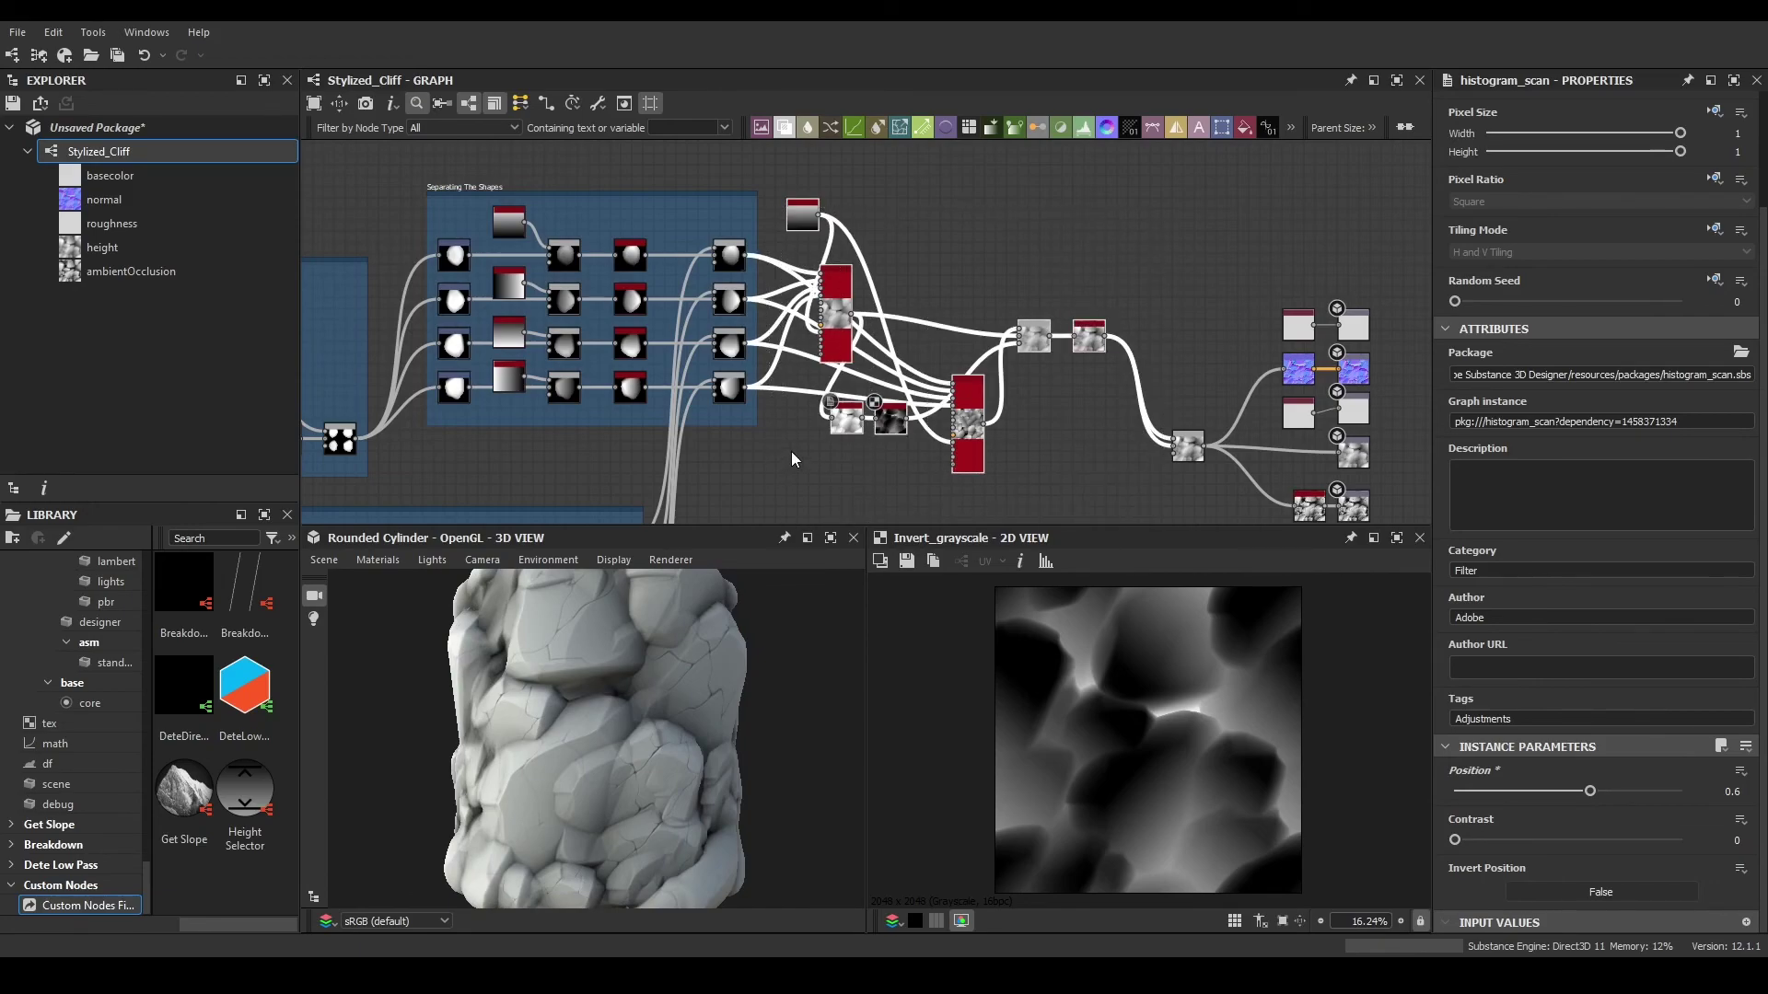
key(space)
text(fra)
key(Return)
click(1501, 196)
text(Final Shaps)
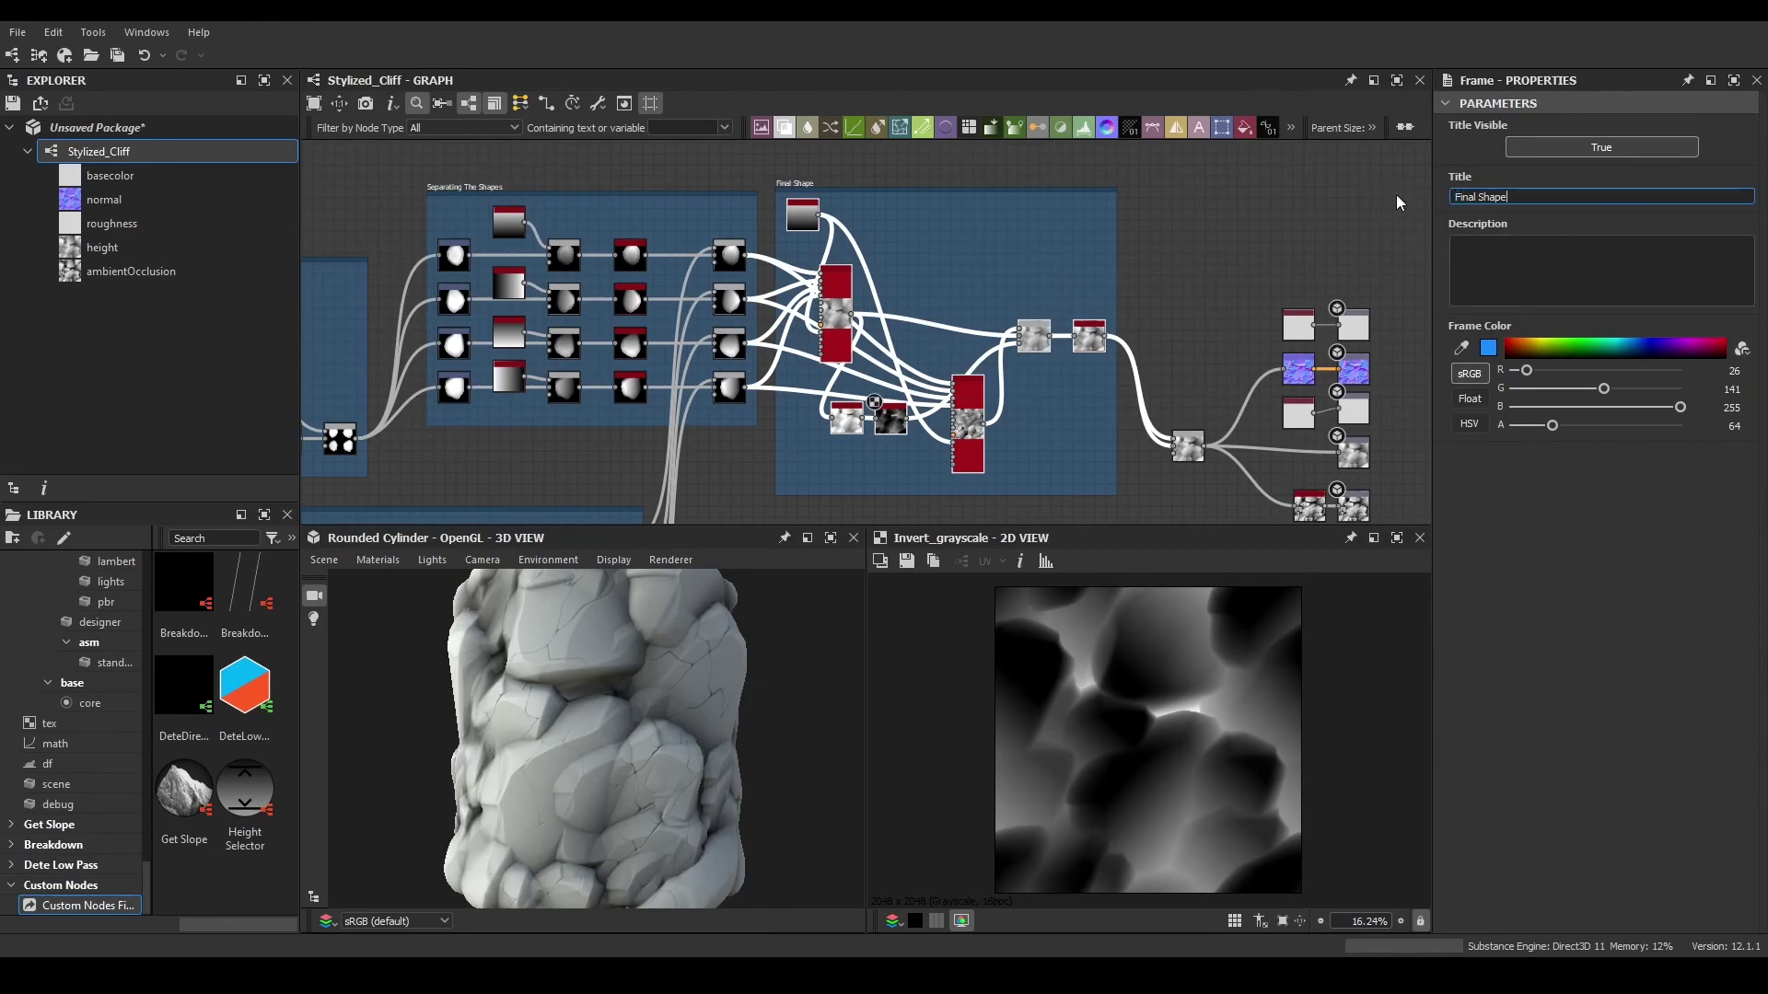
- Examine the ambient occlusion result, the rocks on the cylinder from several angles and the overall graph layout
scroll(642, 742, up, 3)
scroll(716, 746, down, 3)
drag(643, 743, 811, 701)
middle_drag(1264, 419, 972, 361)
scroll(972, 361, down, 1)
scroll(965, 442, up, 4)
click(1073, 429)
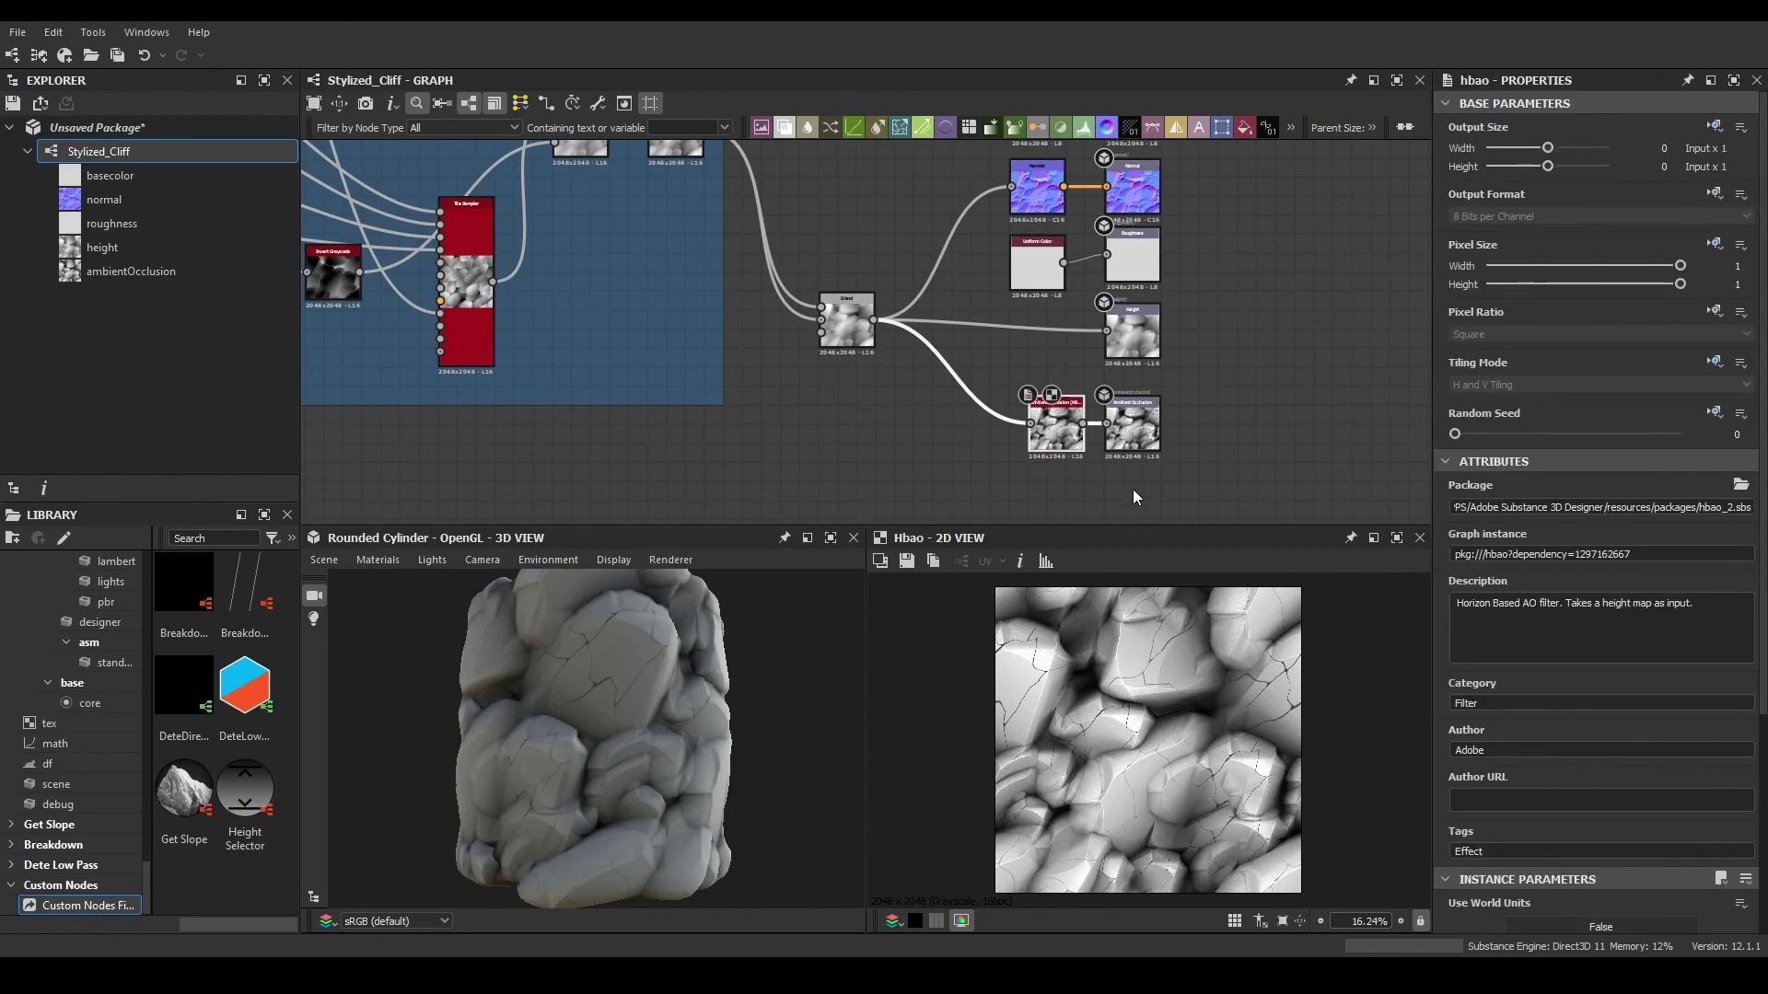
mouse_move(658, 644)
mouse_down()
mouse_move(659, 711)
mouse_move(584, 665)
mouse_move(395, 718)
mouse_move(605, 659)
mouse_up()
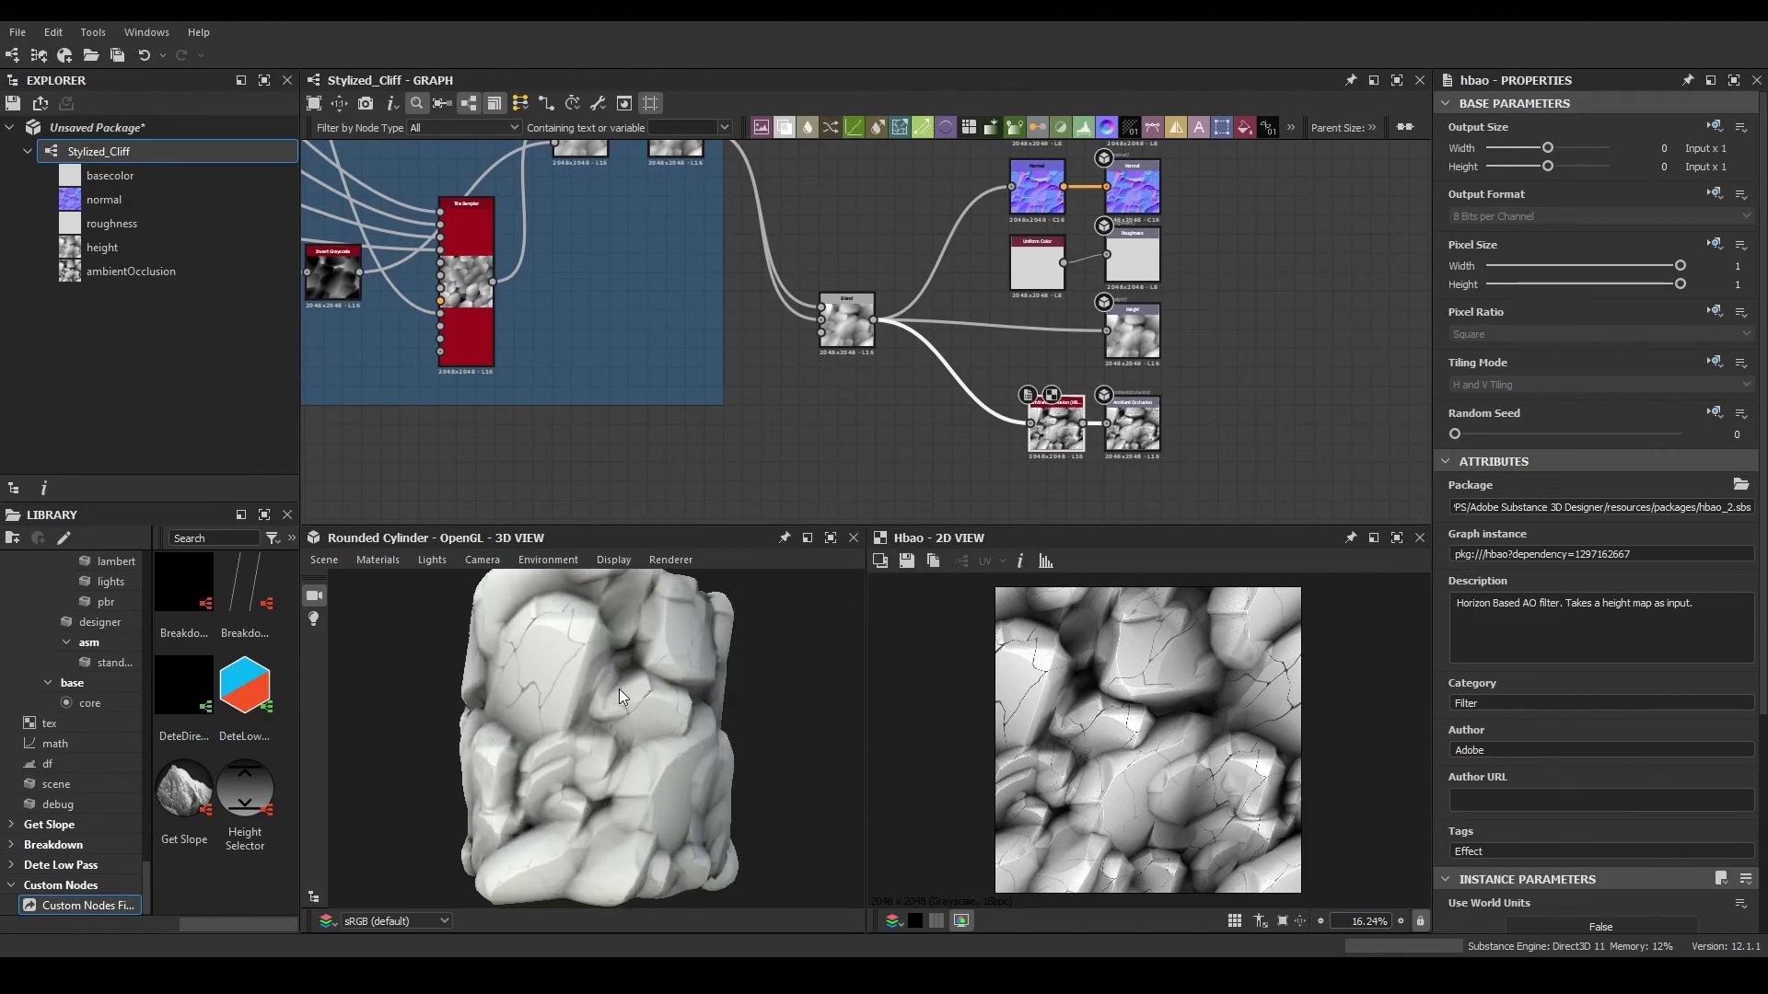
middle_drag(699, 222, 915, 379)
middle_drag(664, 316, 815, 322)
scroll(814, 349, down, 3)
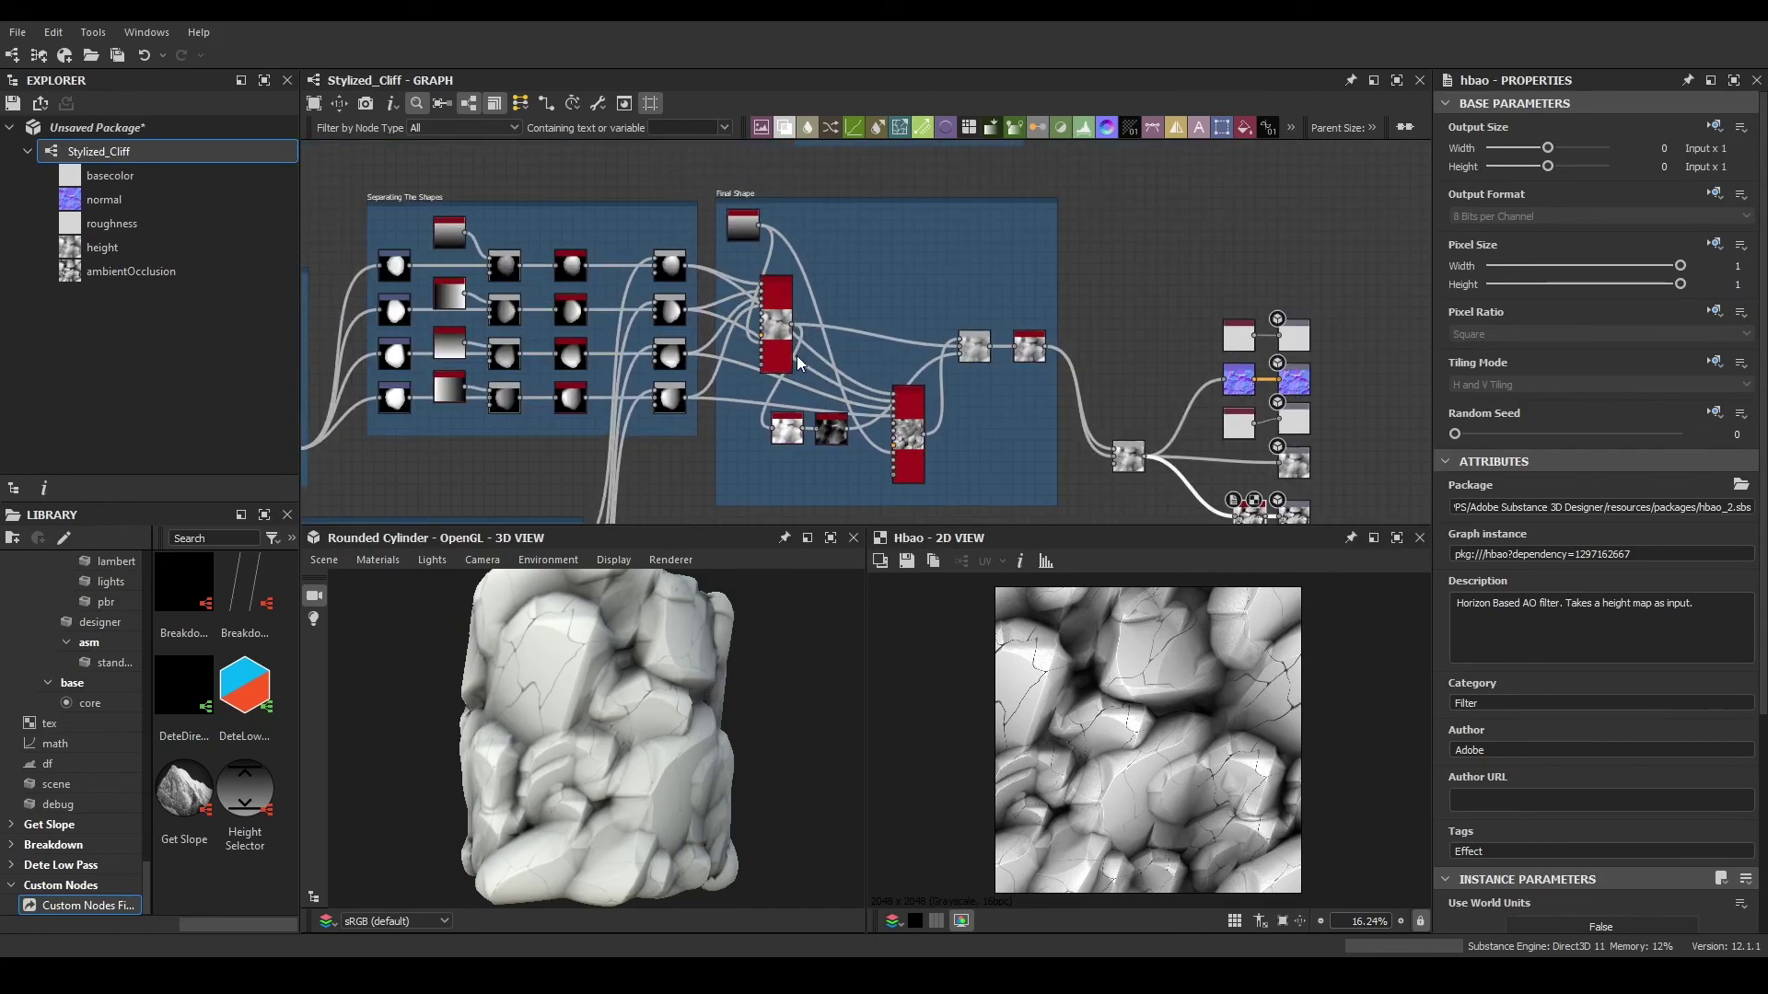
drag(641, 735, 675, 701)
scroll(612, 711, up, 3)
scroll(599, 682, down, 3)
scroll(742, 693, down, 5)
scroll(834, 478, down, 3)
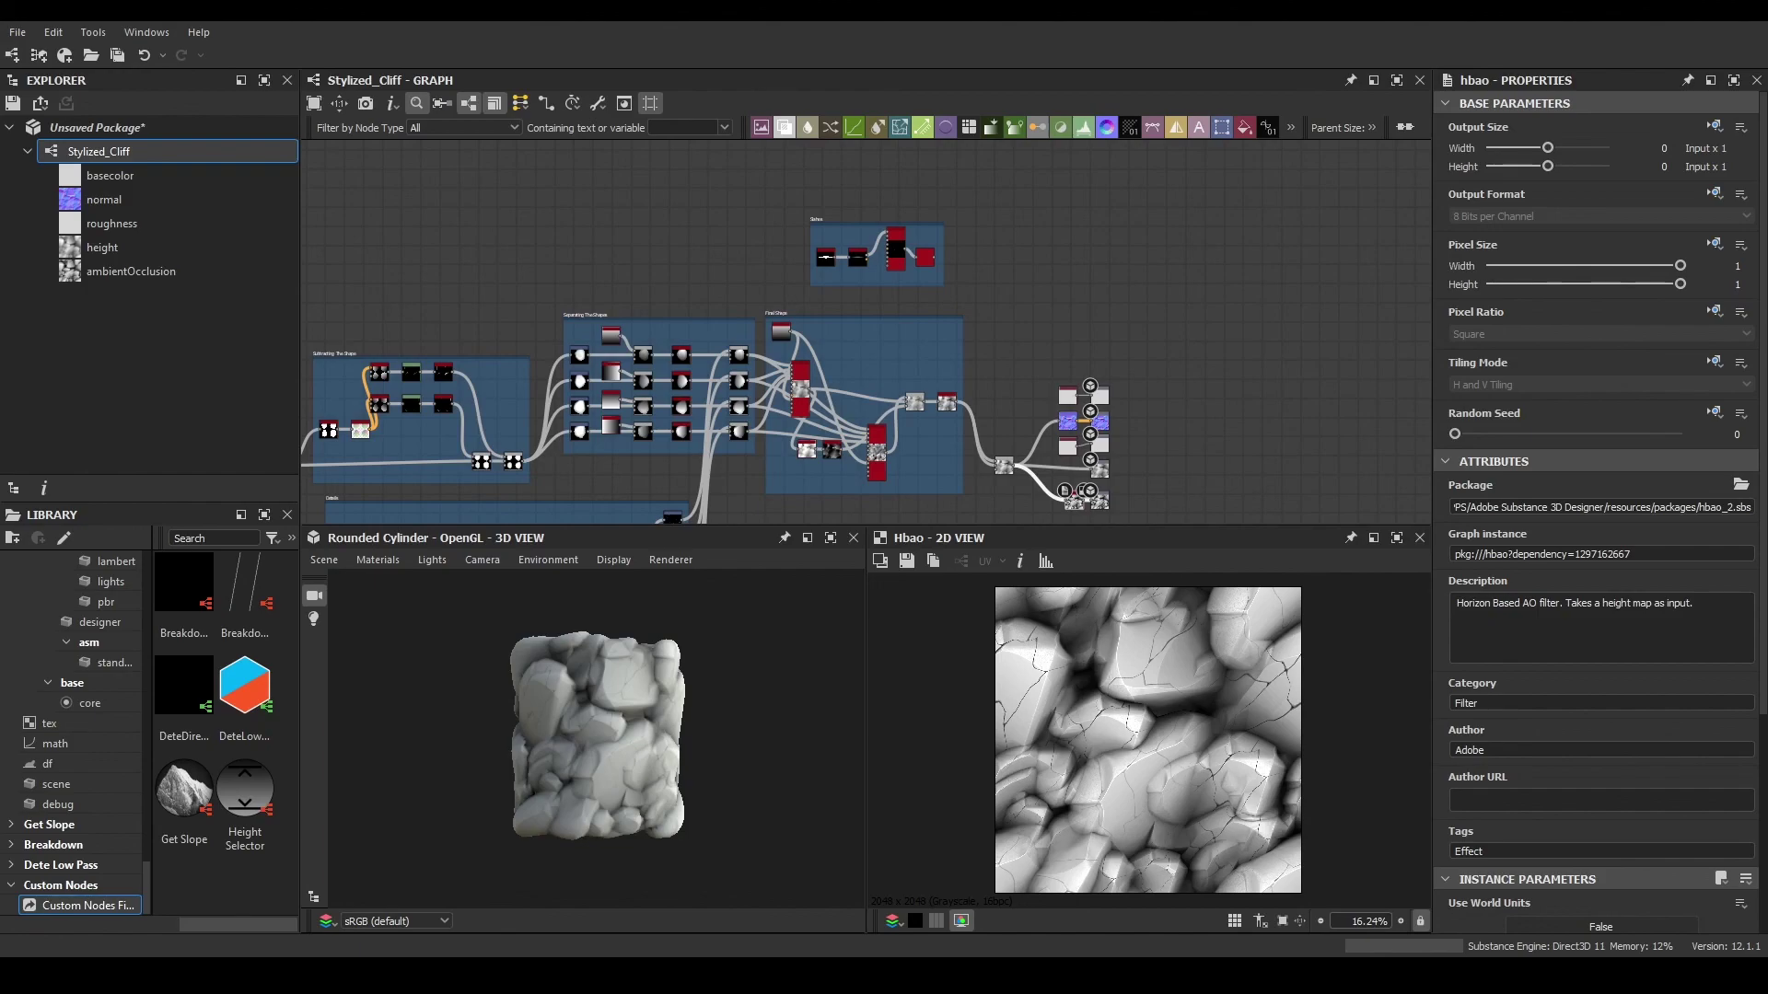
- Move the output nodes and their Blend away from the Final Shape frame, and place Auto Levels directly before that Blend
middle_drag(1010, 325, 892, 262)
drag(1065, 254, 849, 462)
drag(1010, 298, 887, 468)
drag(887, 404, 1042, 346)
click(830, 341)
drag(832, 343, 1015, 345)
scroll(842, 268, up, 3)
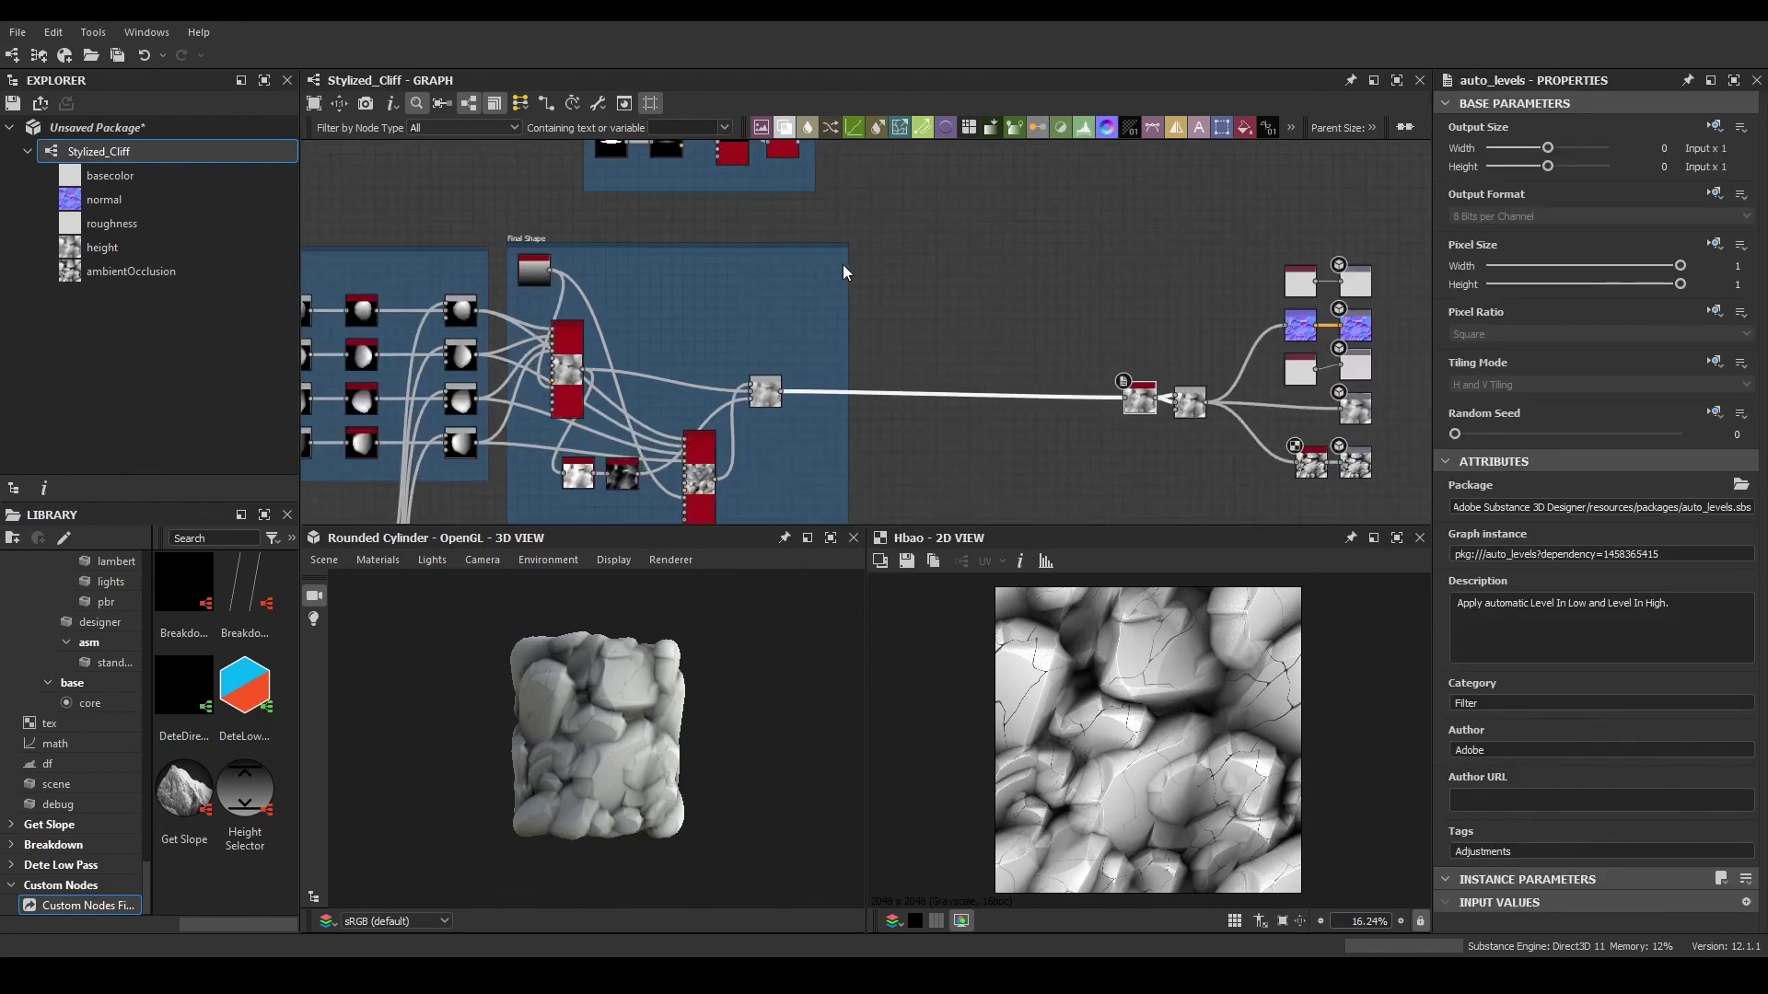
- Add a Blend node after the combined rocks Blend and set its Blending Mode to Subtract
mouse_move(770, 400)
mouse_down()
mouse_move(818, 397)
mouse_move(770, 396)
mouse_up()
key(space)
click(884, 416)
scroll(859, 393, up, 3)
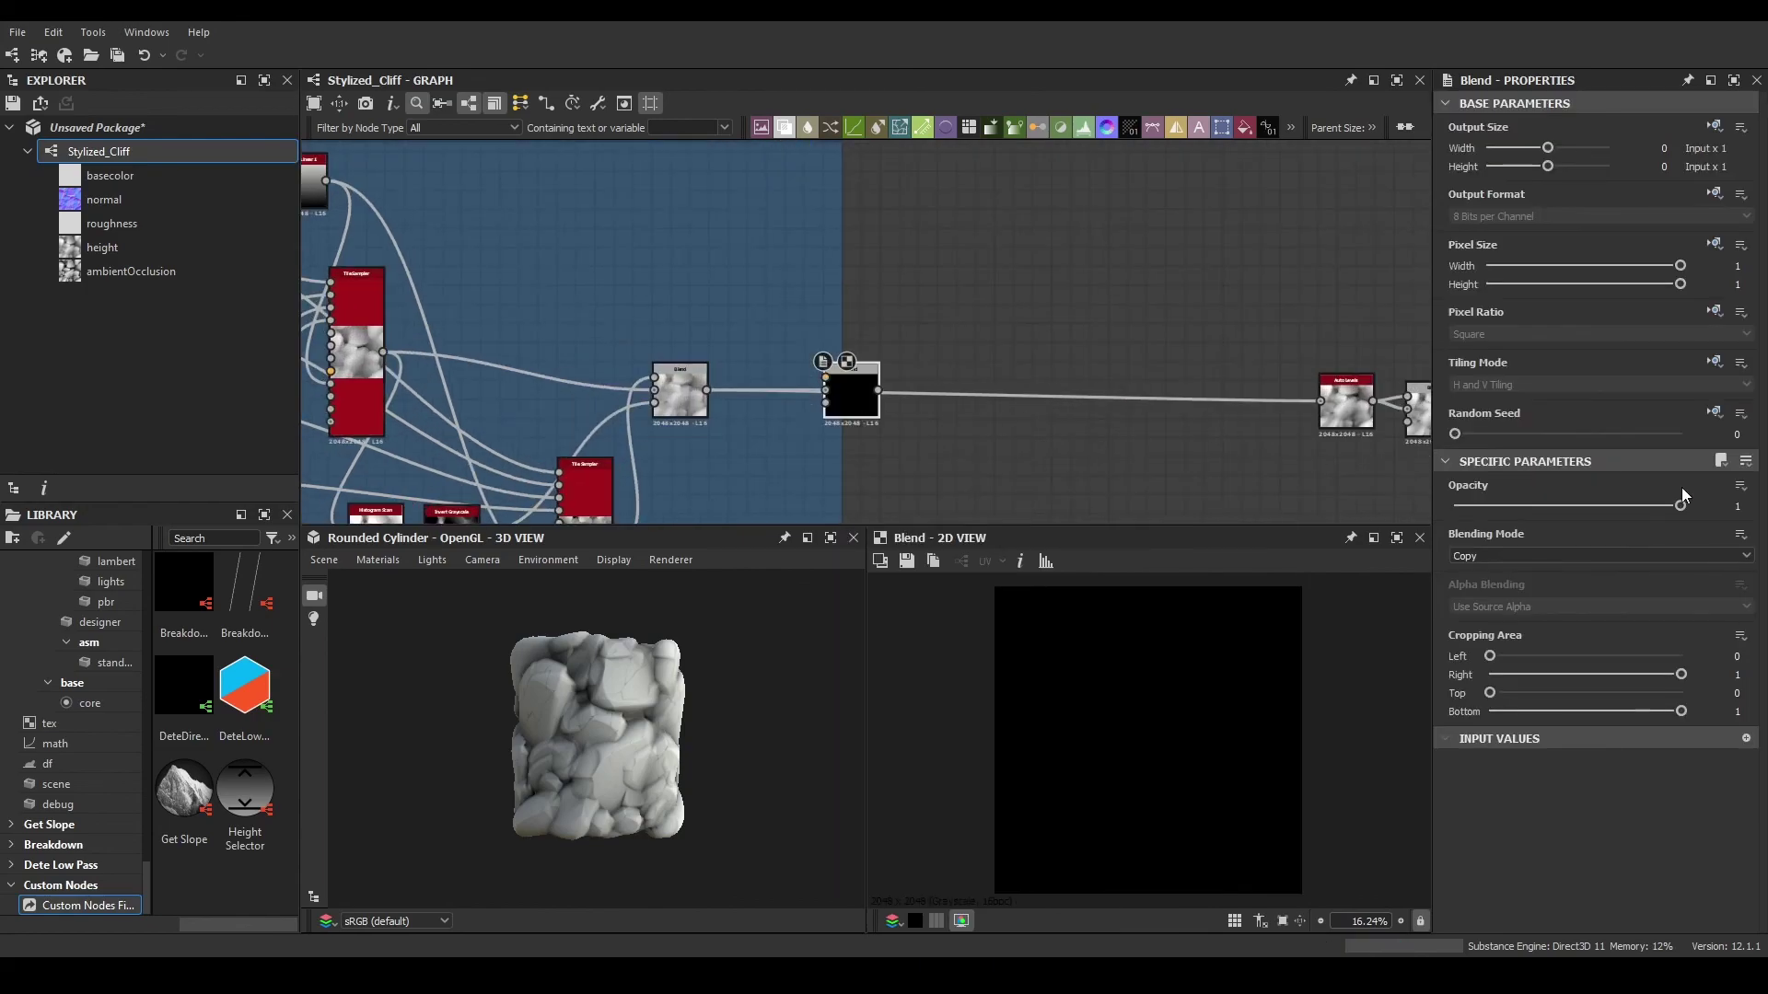
click(1584, 555)
click(1474, 590)
scroll(921, 315, down, 3)
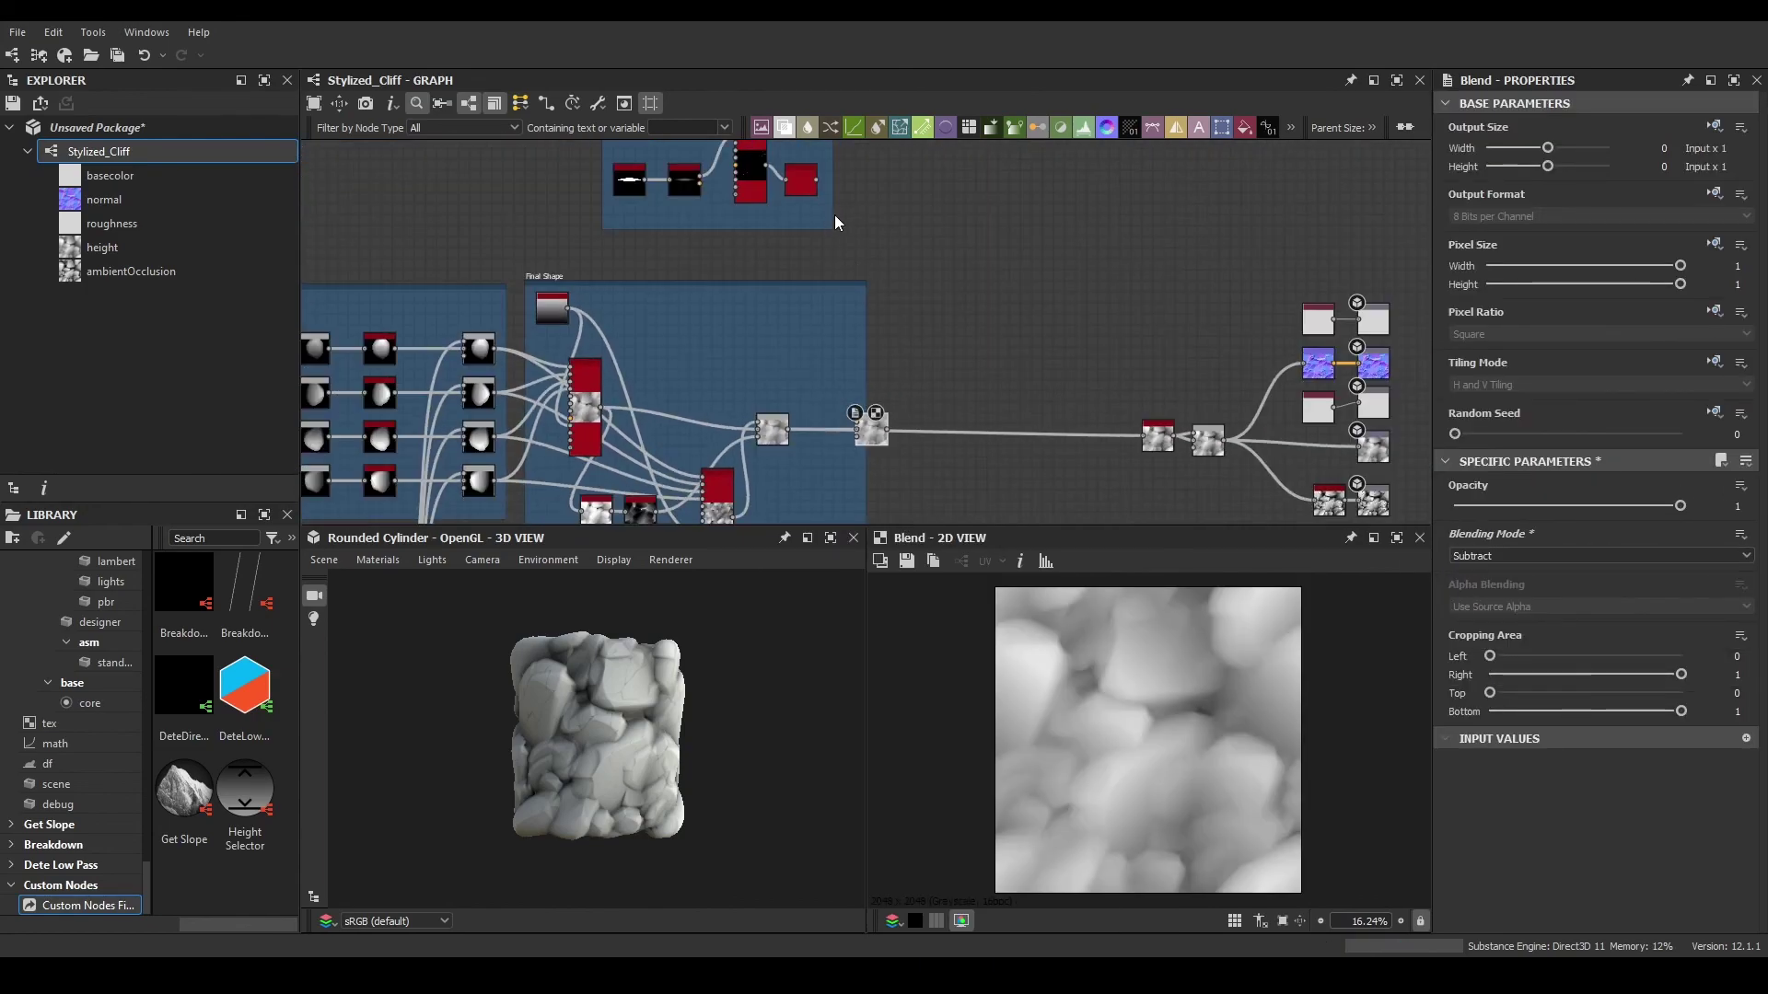
- Connect the slash-mark pattern from the frame above to the new Blend's Foreground and set its Opacity to 0.02
drag(816, 183, 856, 422)
middle_drag(838, 244, 899, 338)
middle_drag(655, 282, 647, 156)
scroll(932, 410, up, 3)
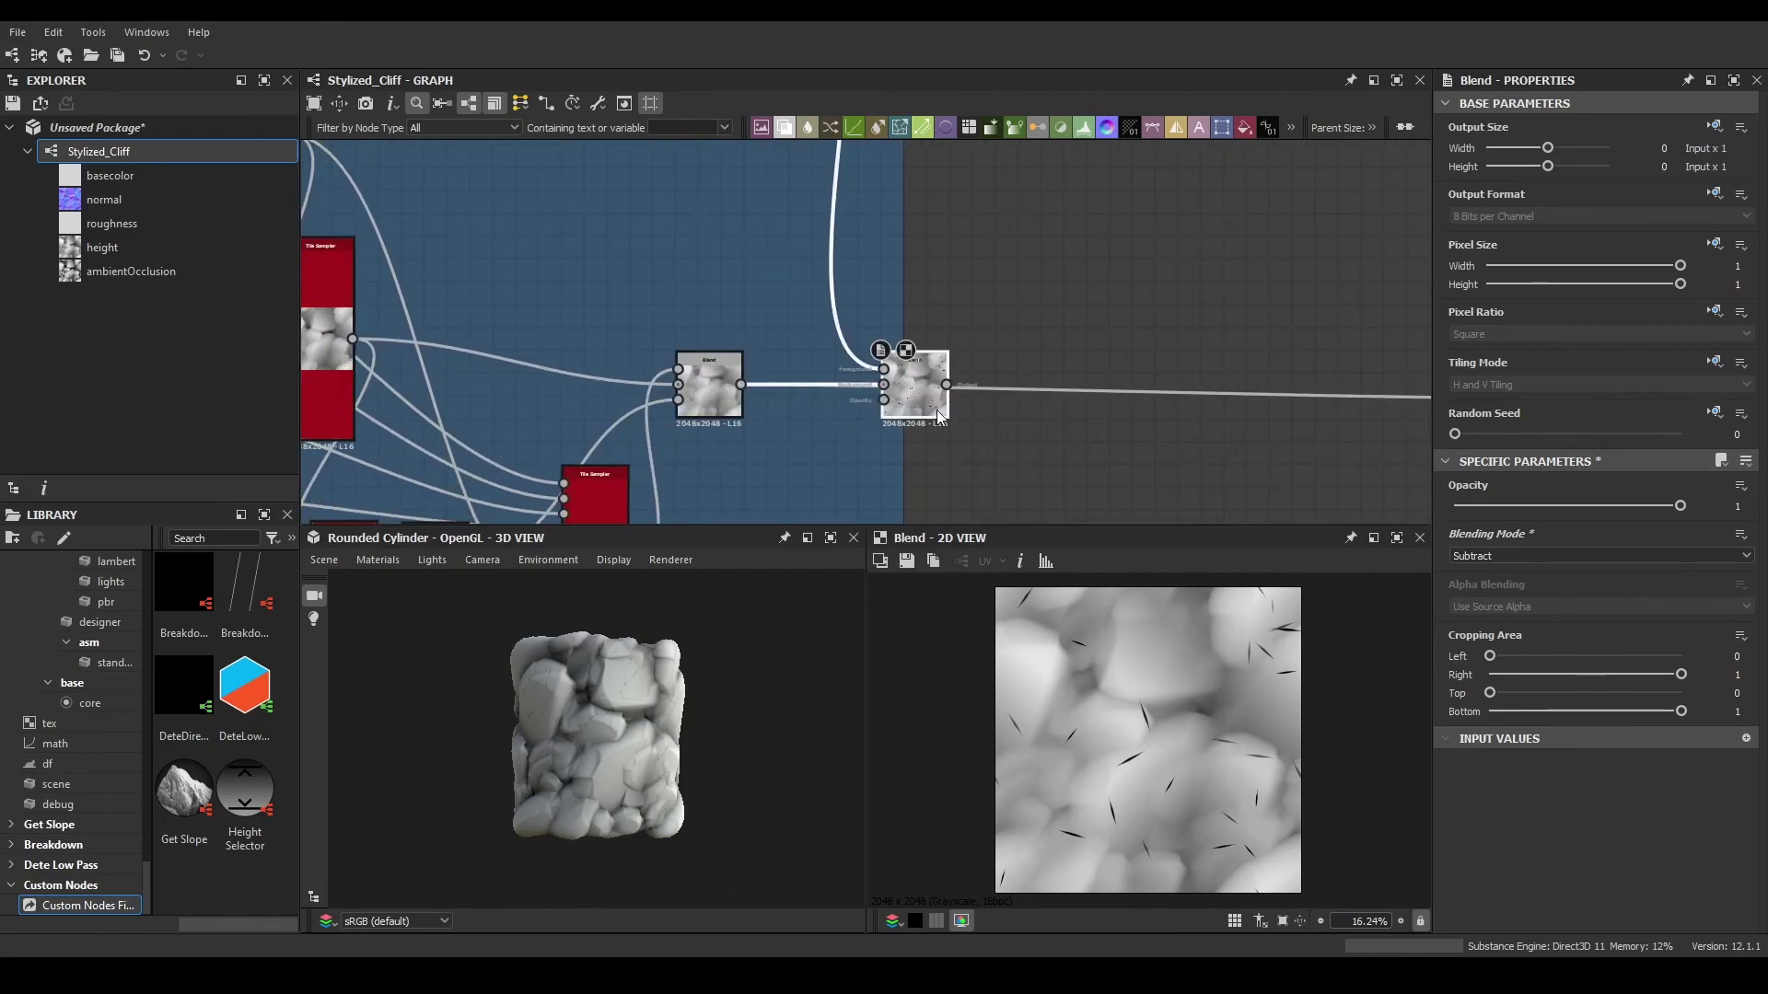
click(1739, 505)
text(.02)
key(Return)
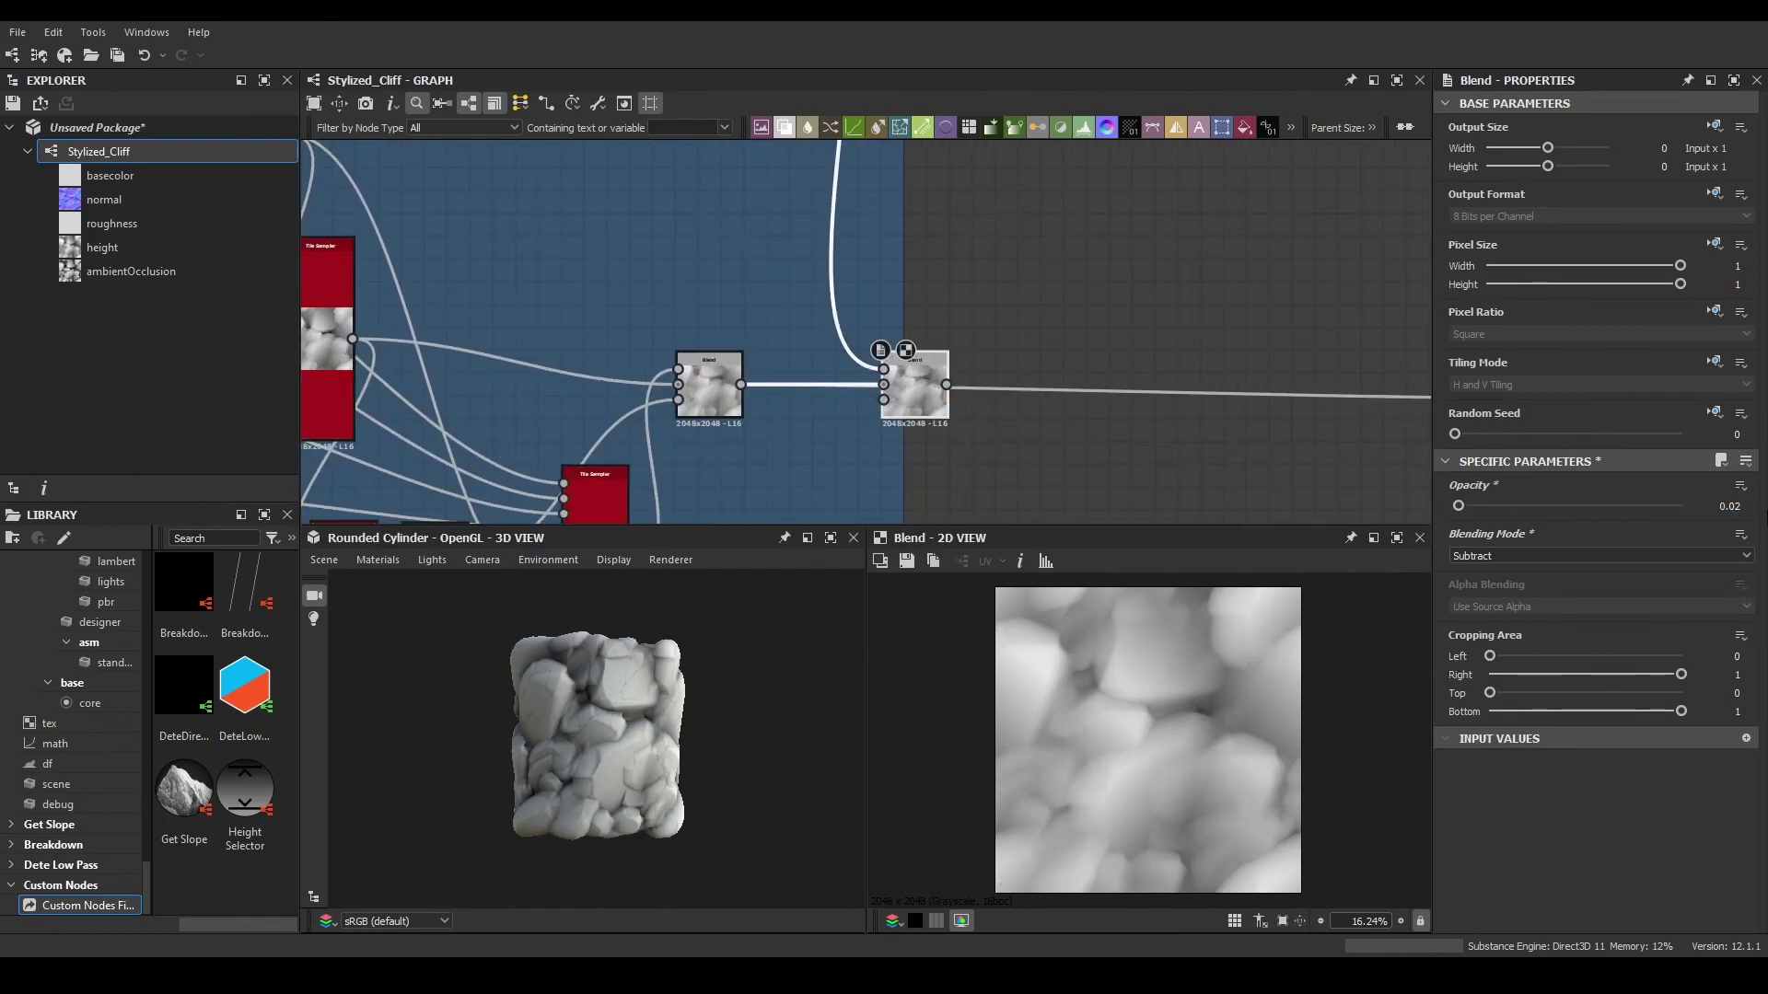
- Connect the new Subtract Blend to the Auto Levels node and inspect the slash marks on the cylinder
middle_drag(1270, 439, 992, 366)
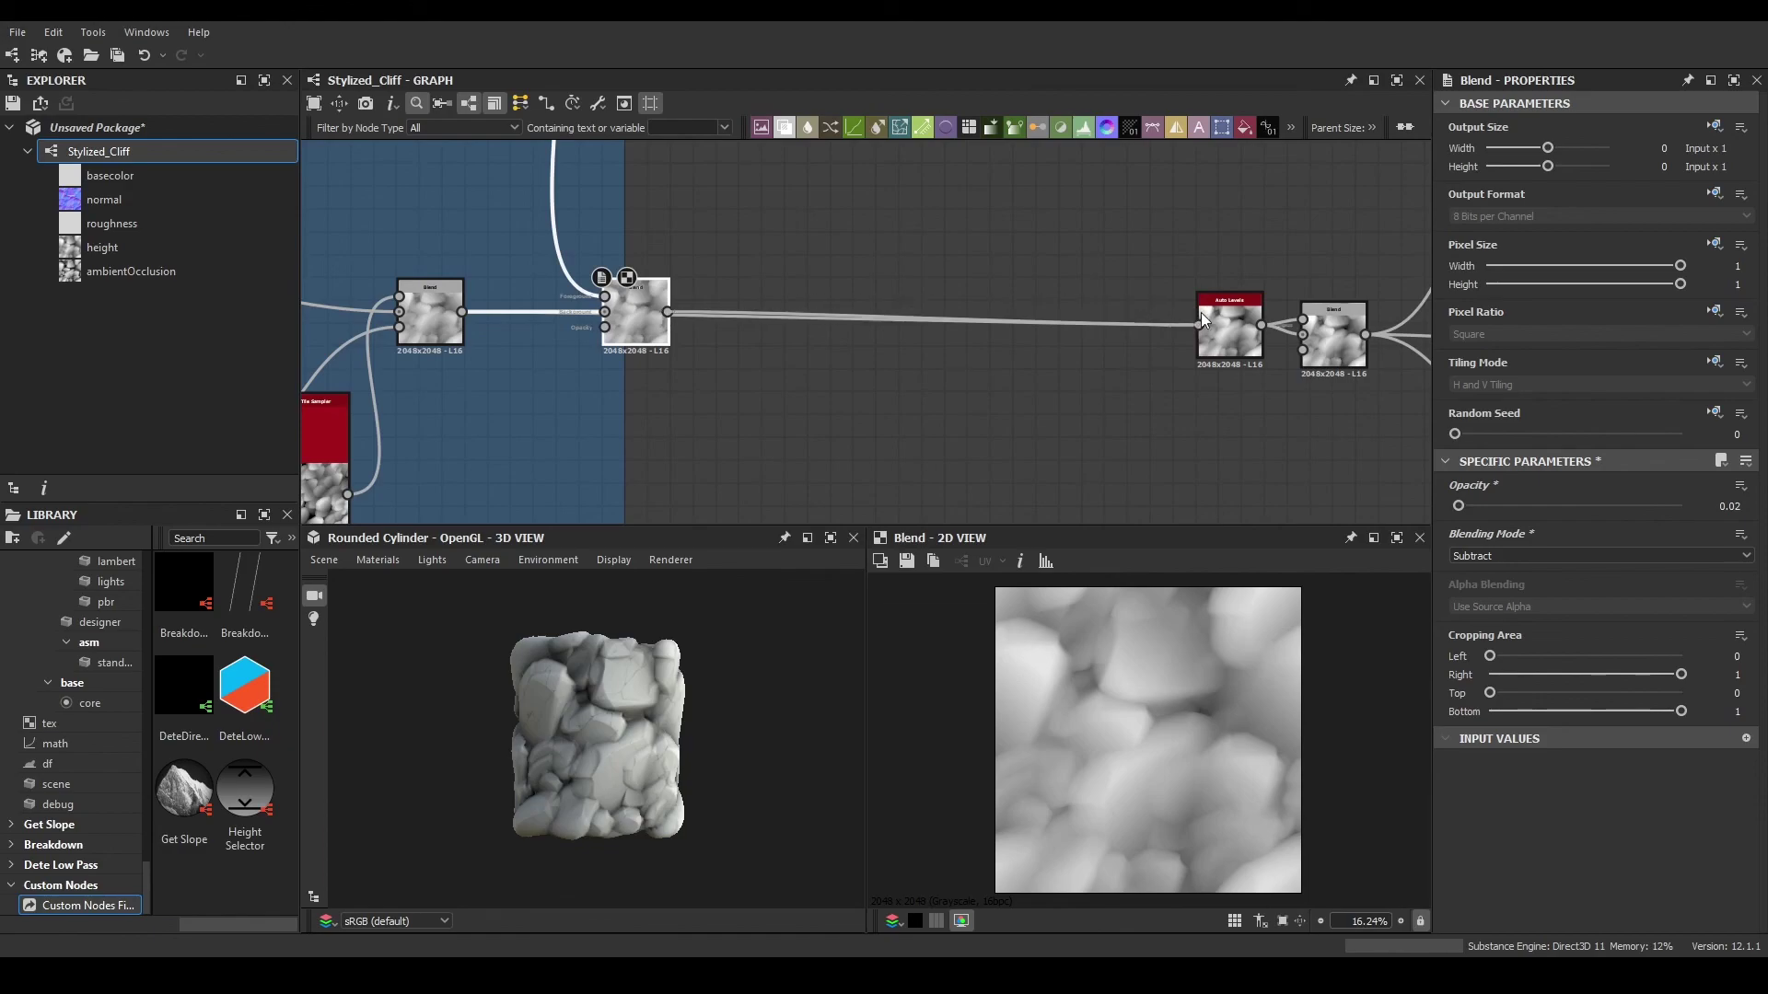
scroll(600, 787, up, 5)
scroll(659, 732, down, 5)
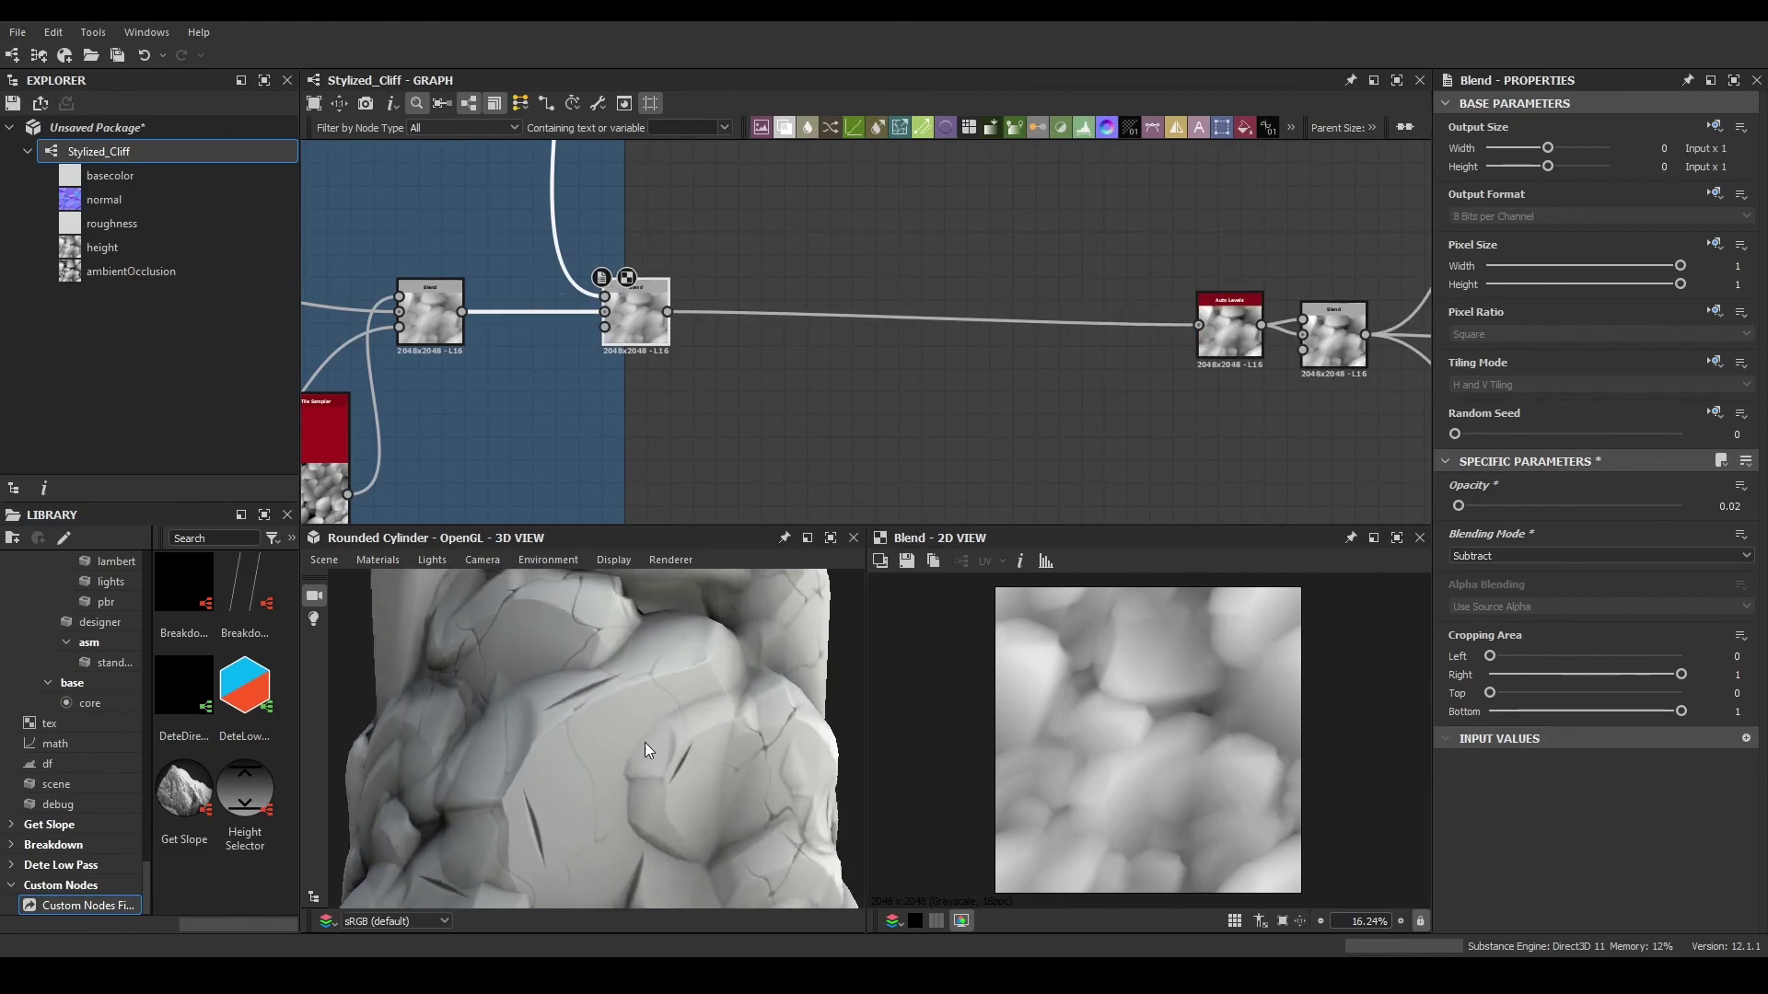
drag(659, 727, 663, 765)
scroll(633, 716, down, 3)
scroll(533, 747, up, 3)
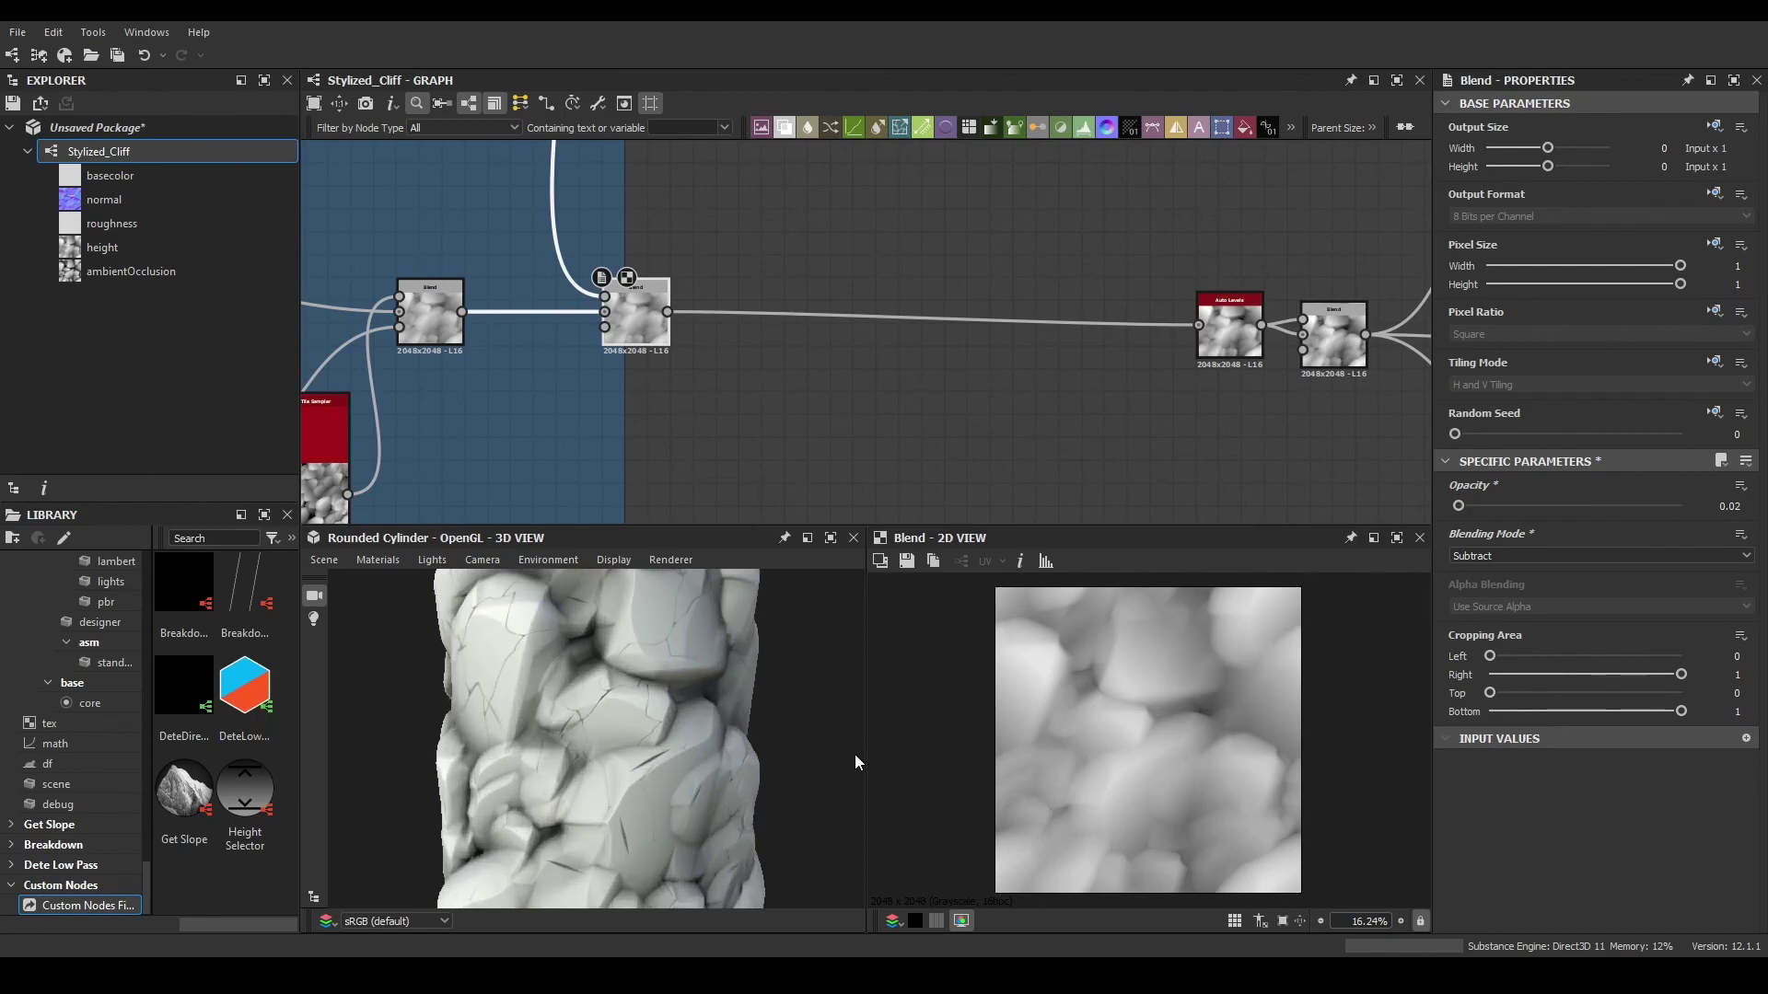
- Set the Opacity of the slash-mark Subtract Blend to 0.01 and check the cylinder
click(1735, 505)
key(BackSpace)
text(1)
key(Return)
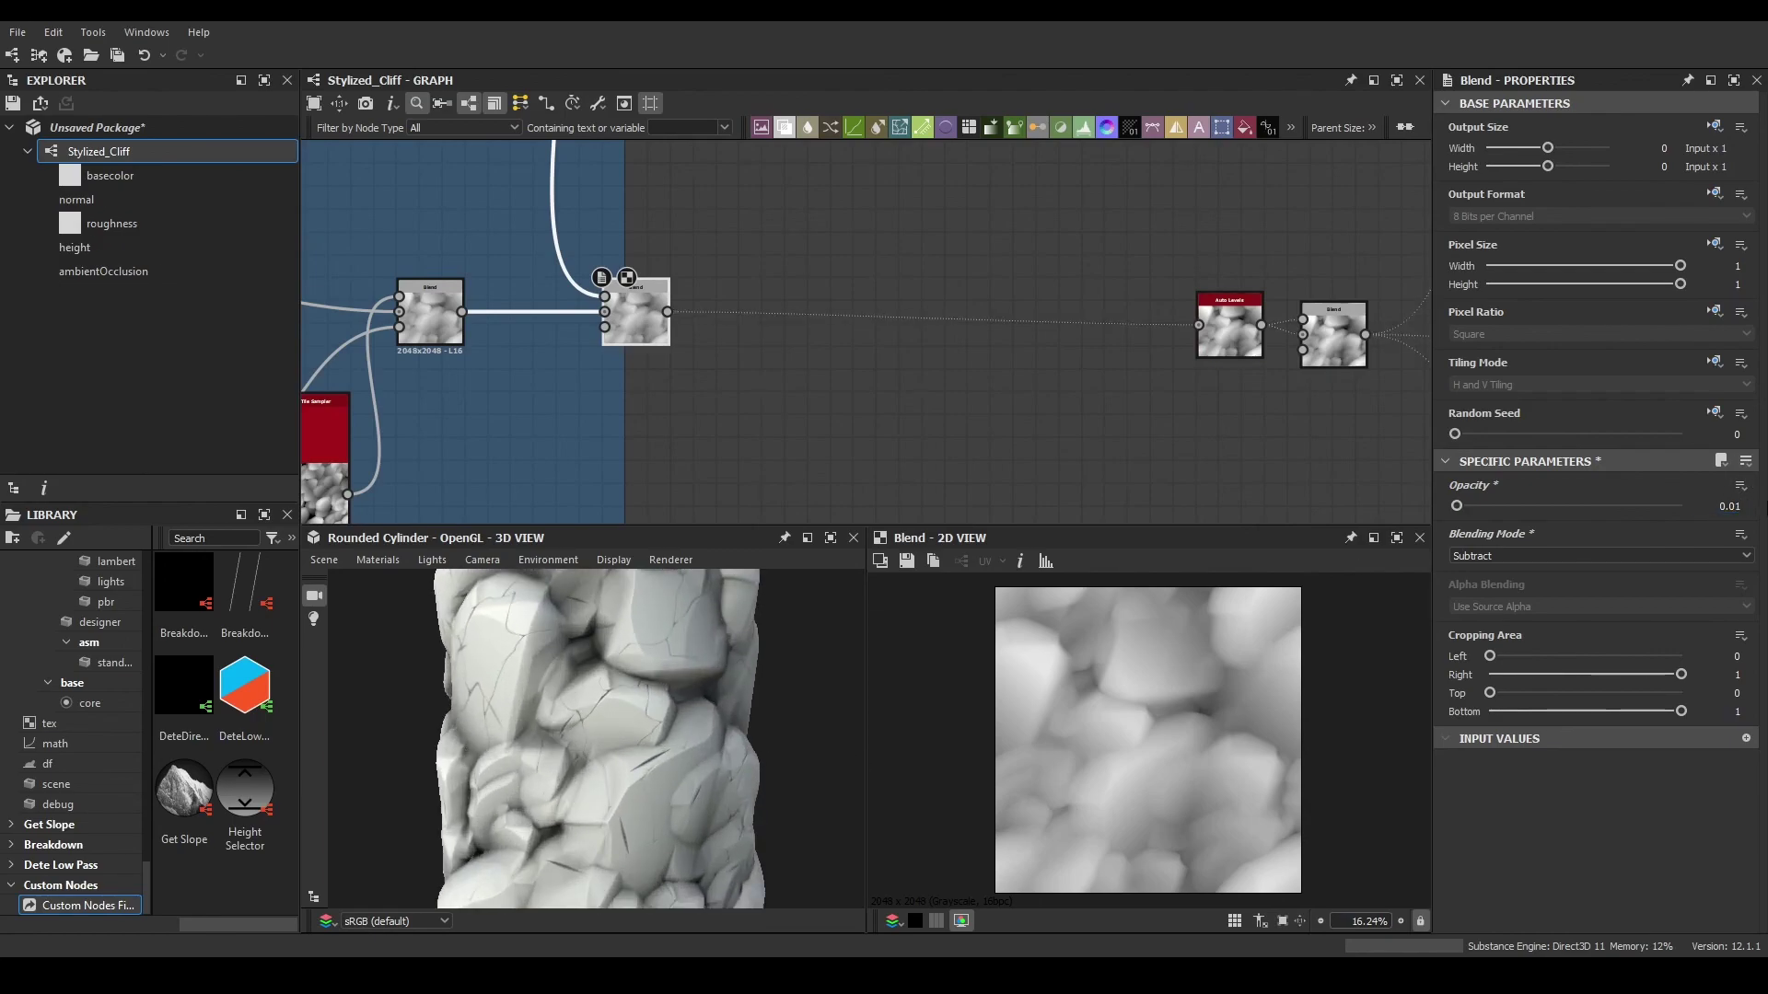
mouse_move(787, 715)
mouse_down()
mouse_move(274, 726)
mouse_move(551, 755)
mouse_move(526, 731)
mouse_up()
- Check the Opacity of the lowest Subtract Blend in the Separating The Shapes frame and inspect the cracks on the cylinder
middle_drag(651, 484, 1335, 342)
scroll(1335, 342, down, 3)
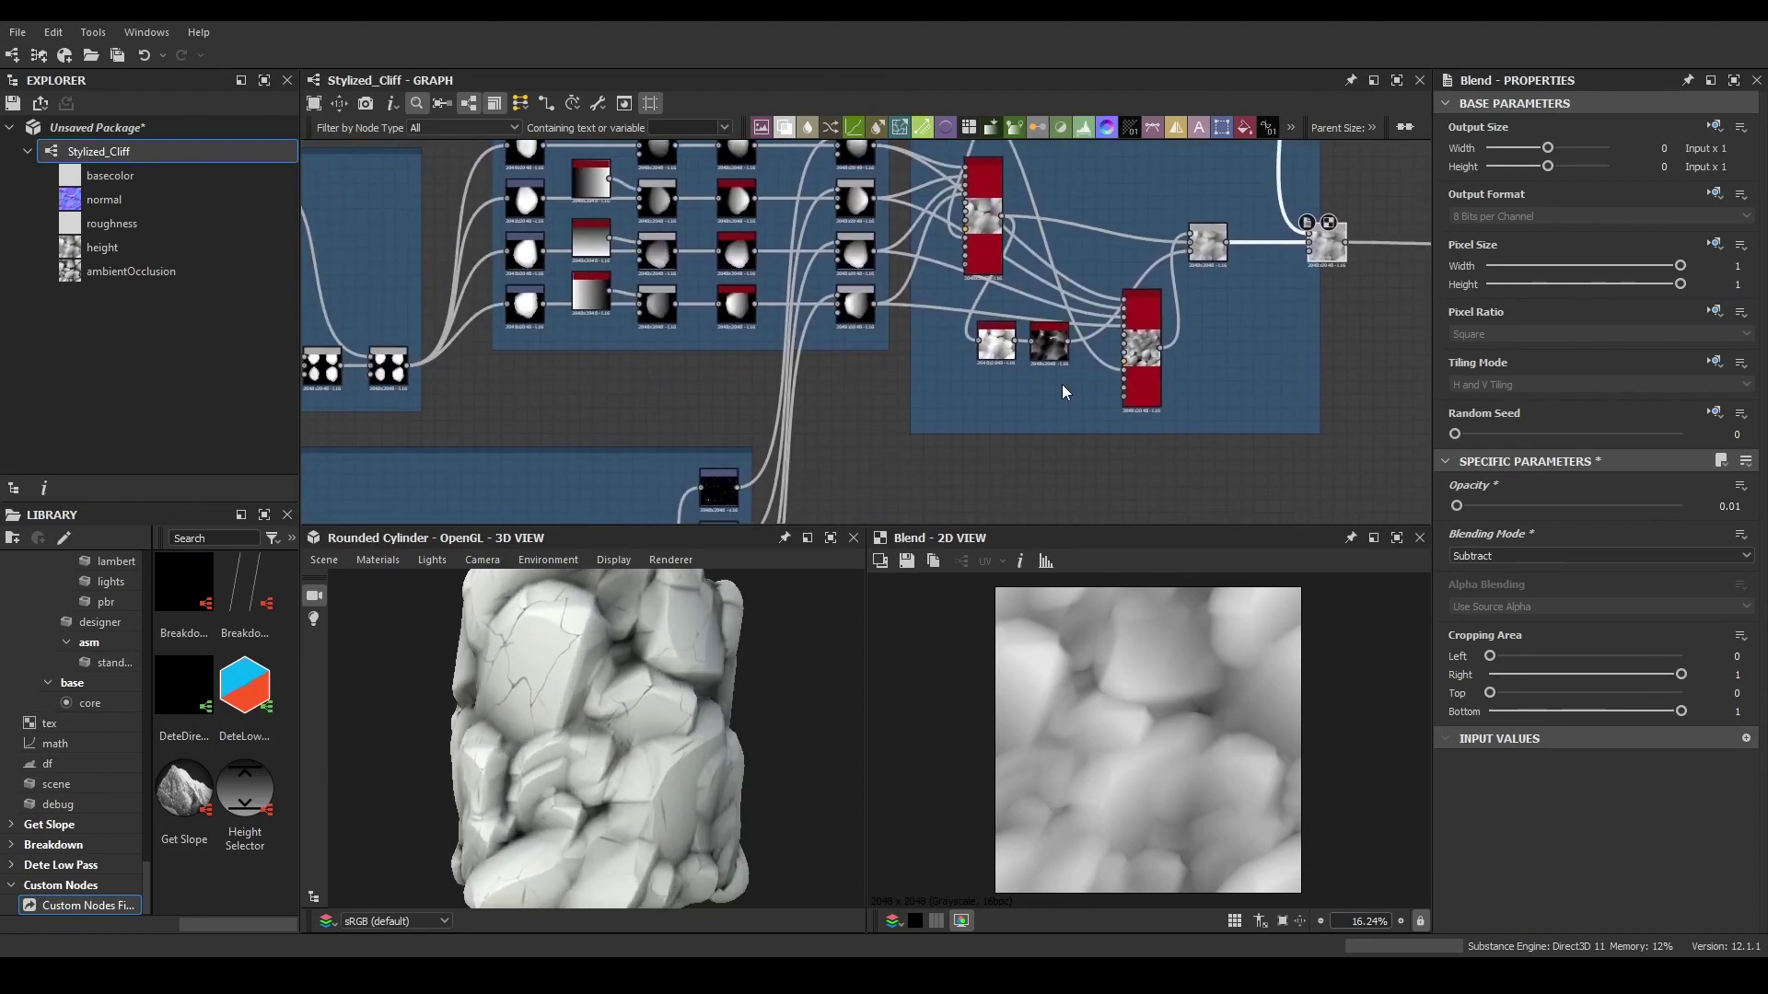
middle_drag(994, 350, 1019, 402)
scroll(902, 382, up, 4)
double_click(854, 346)
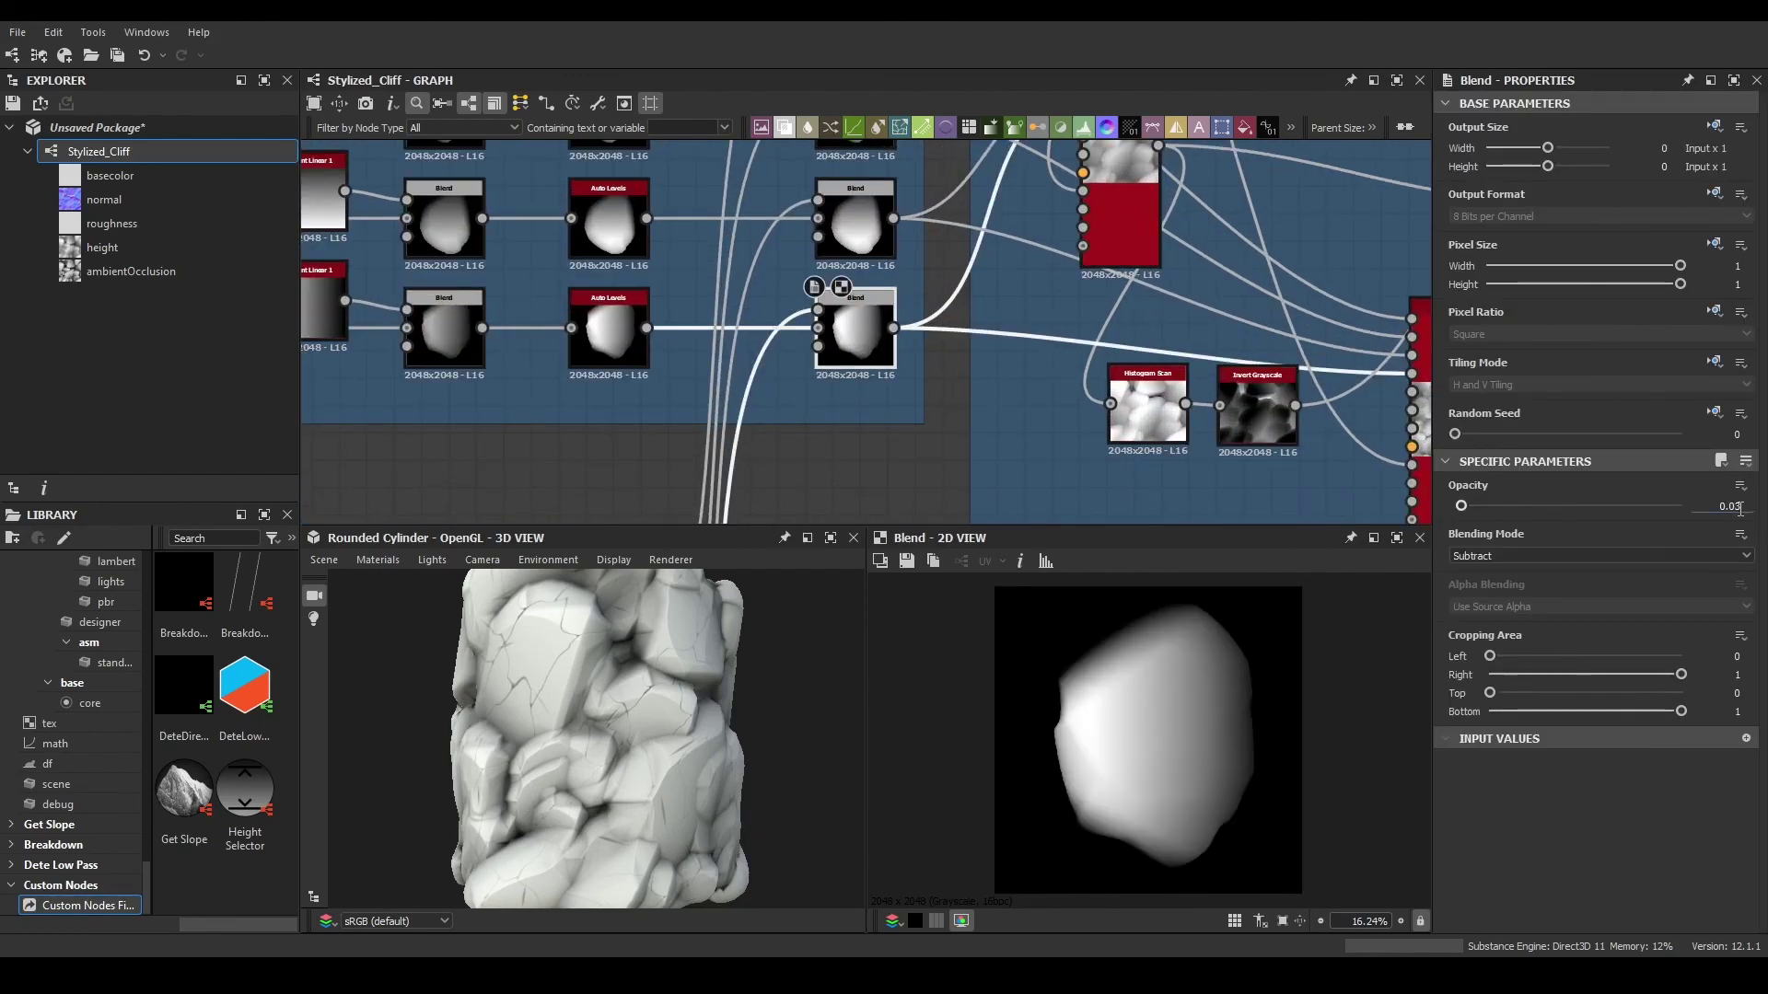
key(Return)
scroll(725, 643, up, 4)
scroll(741, 684, down, 3)
mouse_move(740, 684)
mouse_down()
mouse_move(527, 682)
mouse_move(465, 717)
mouse_move(994, 713)
mouse_move(1101, 687)
mouse_move(812, 726)
mouse_move(650, 716)
mouse_up()
scroll(649, 717, down, 3)
- Widen the Final Shape frame to enclose the slash-mark Blend node
middle_drag(1092, 444, 966, 428)
scroll(986, 442, down, 4)
scroll(967, 429, down, 3)
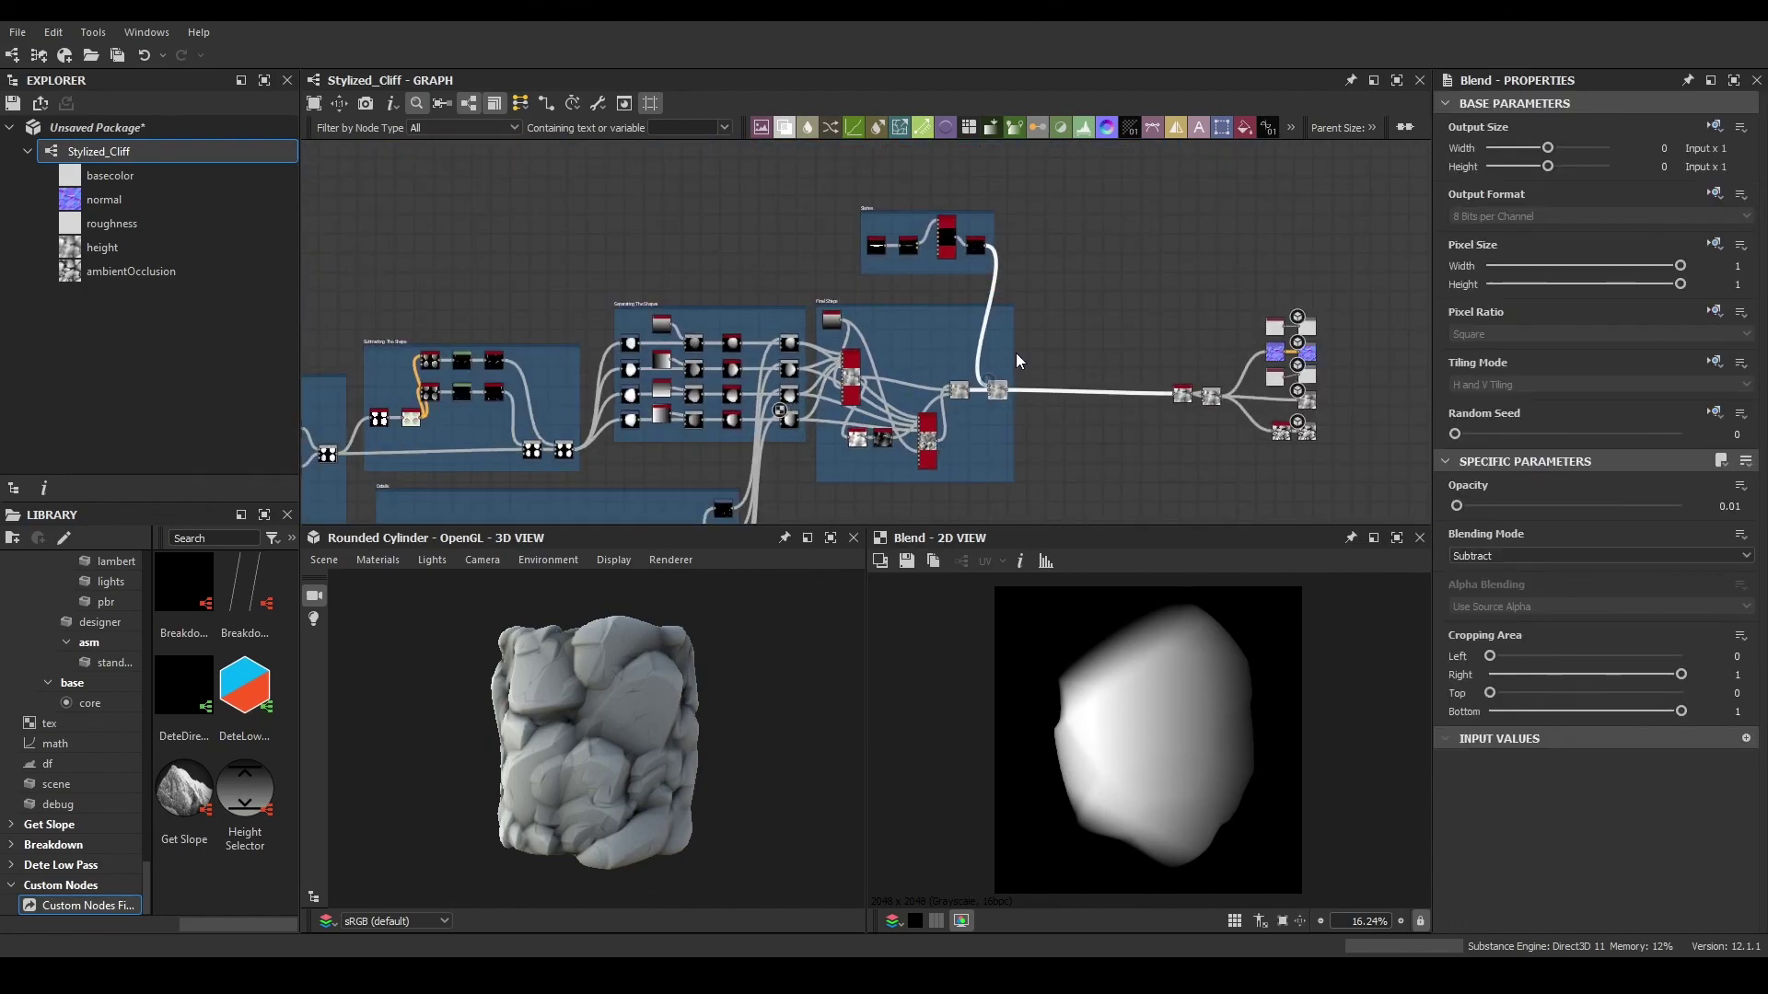
drag(1016, 358, 1032, 357)
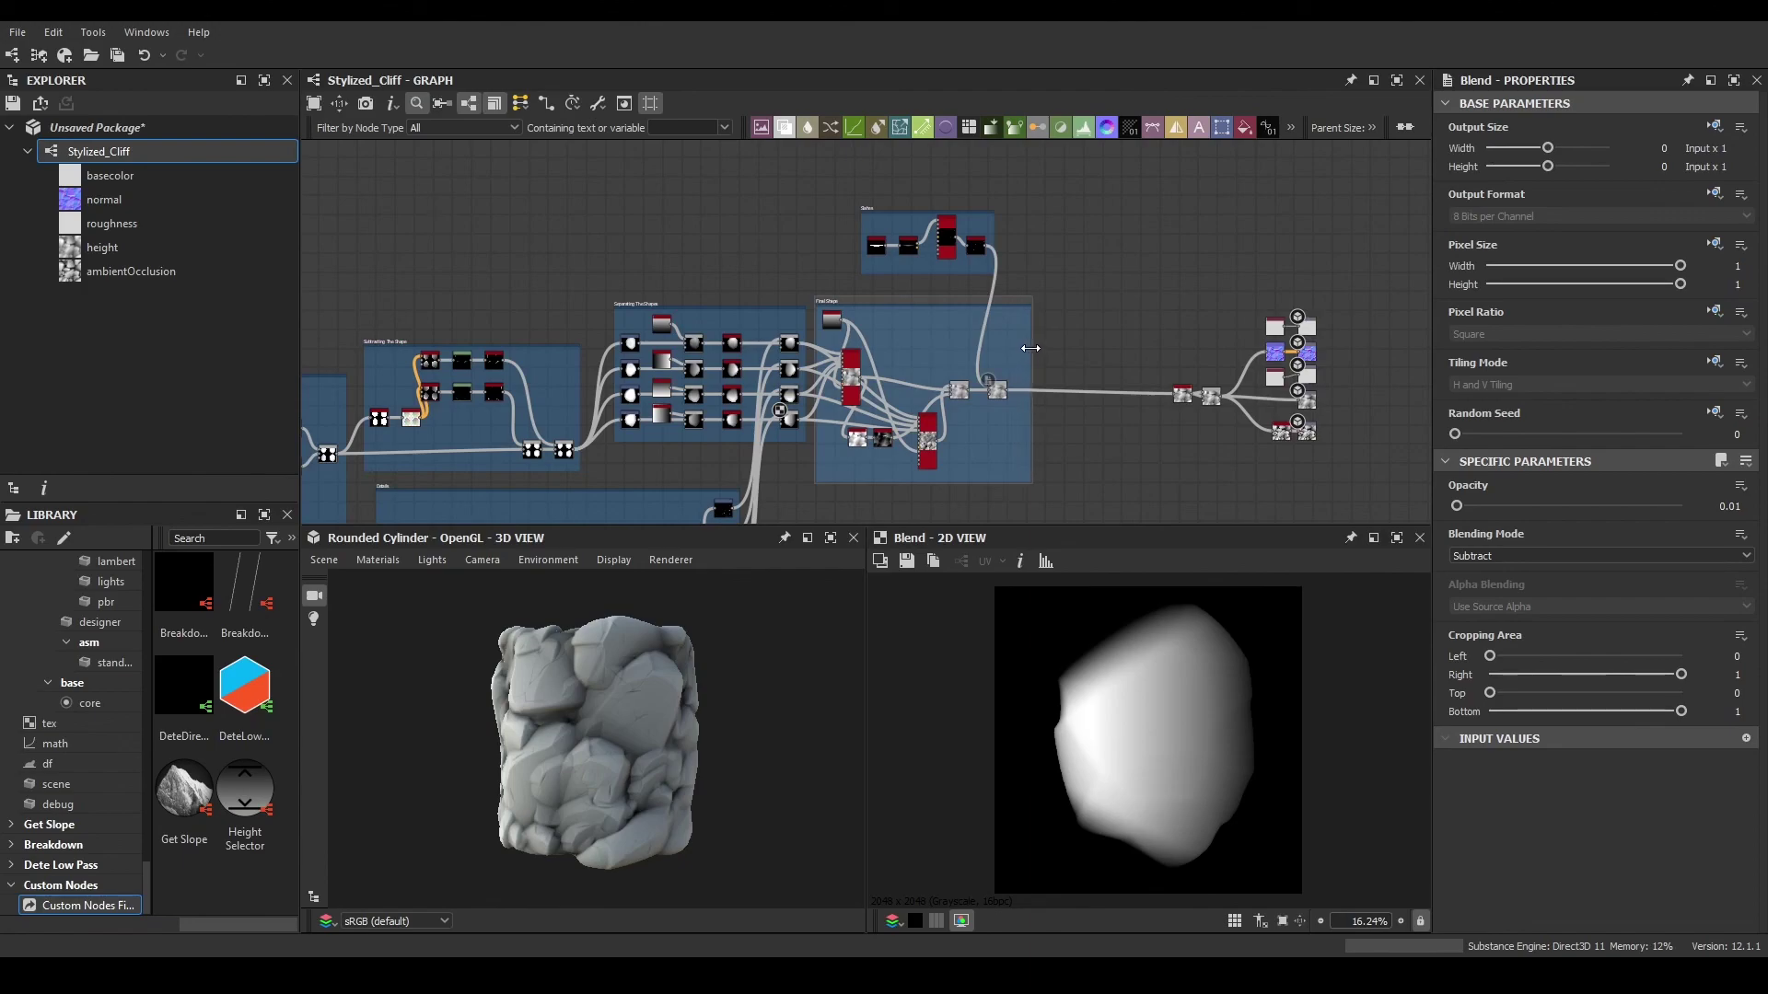